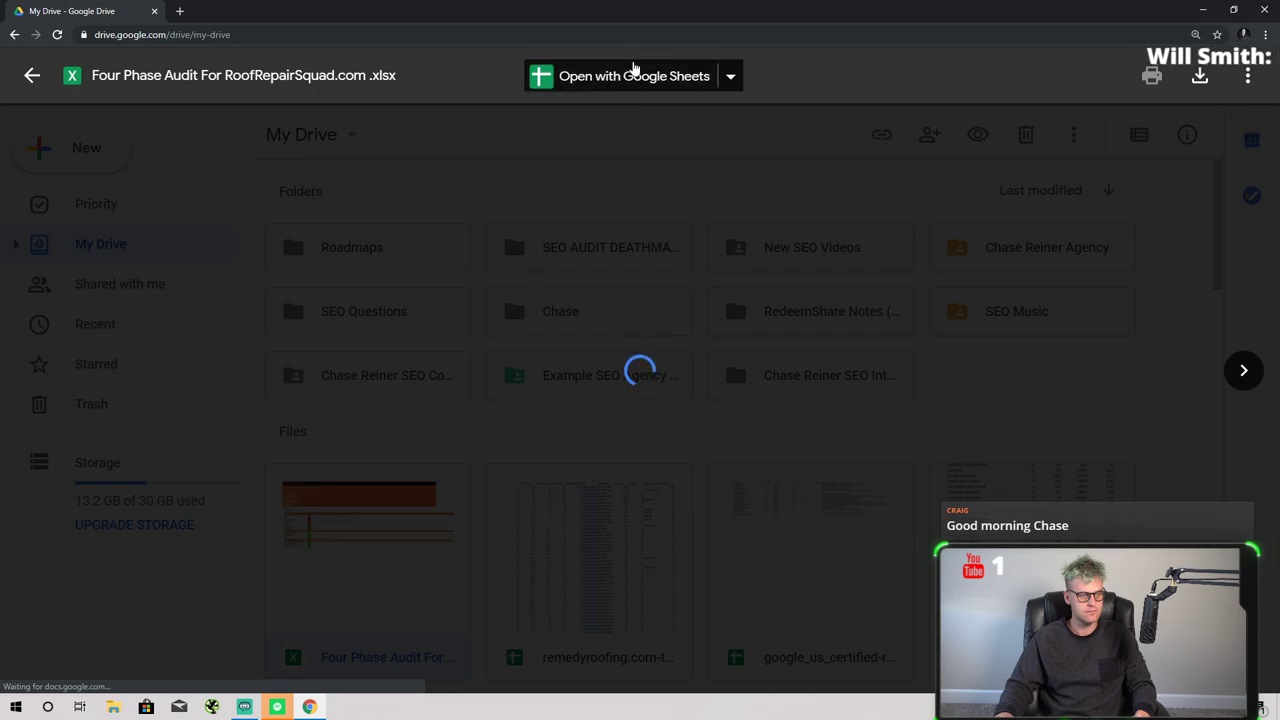
- Open the audit workbook and fill the braunsroofing.com and remedyroofing.com competitor cells bright green
{"action": "left_click", "coordinate": [633, 72]}
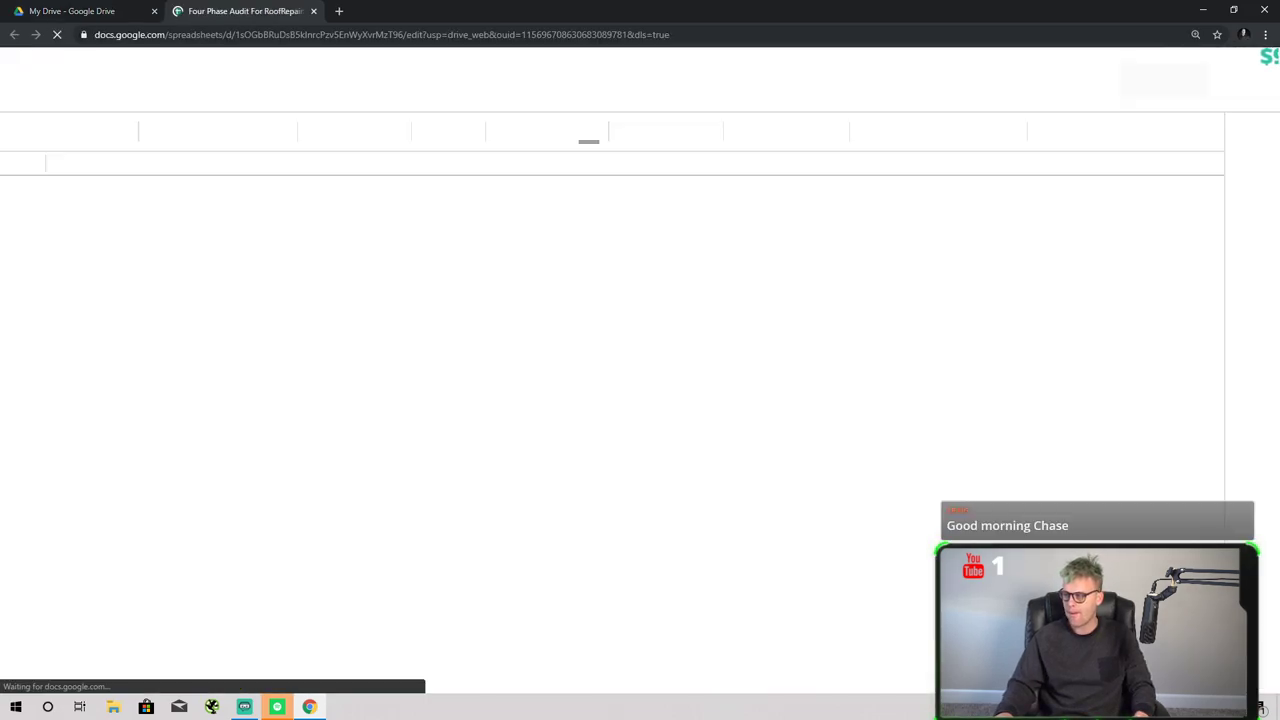
{"action": "scroll", "coordinate": [640, 538], "scroll_direction": "down", "scroll_amount": 1}
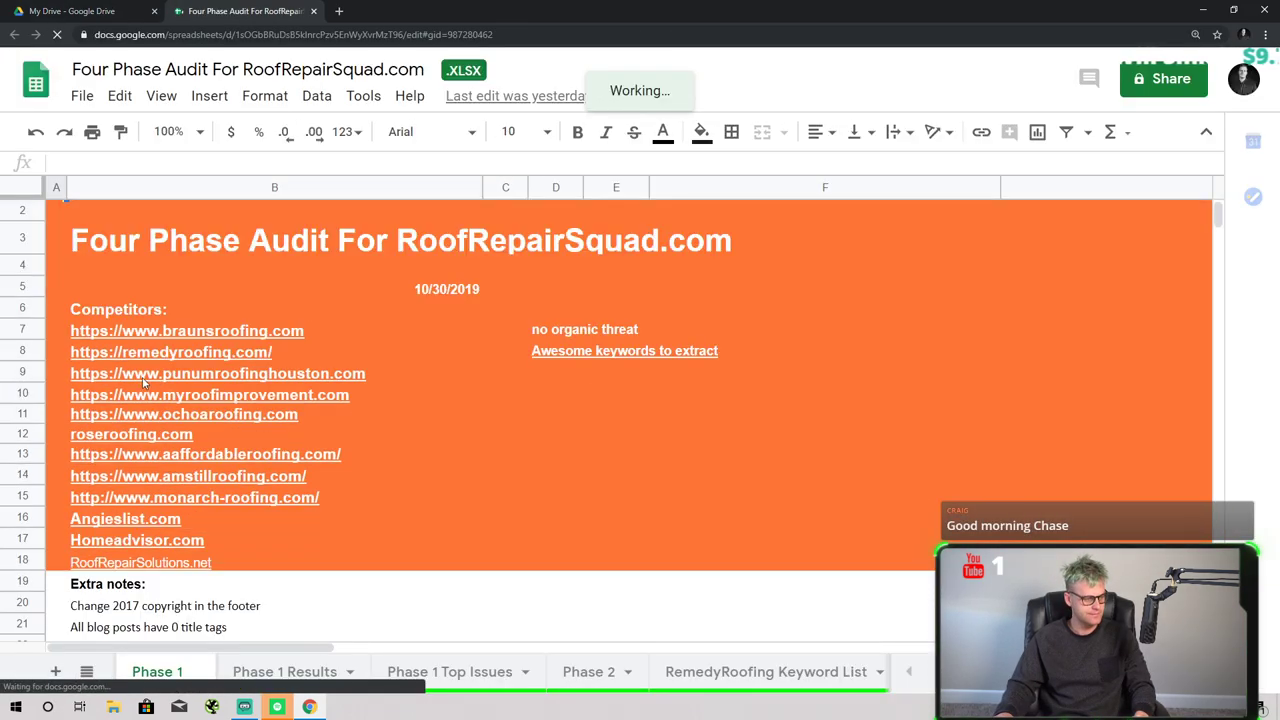
{"action": "left_click", "coordinate": [200, 350]}
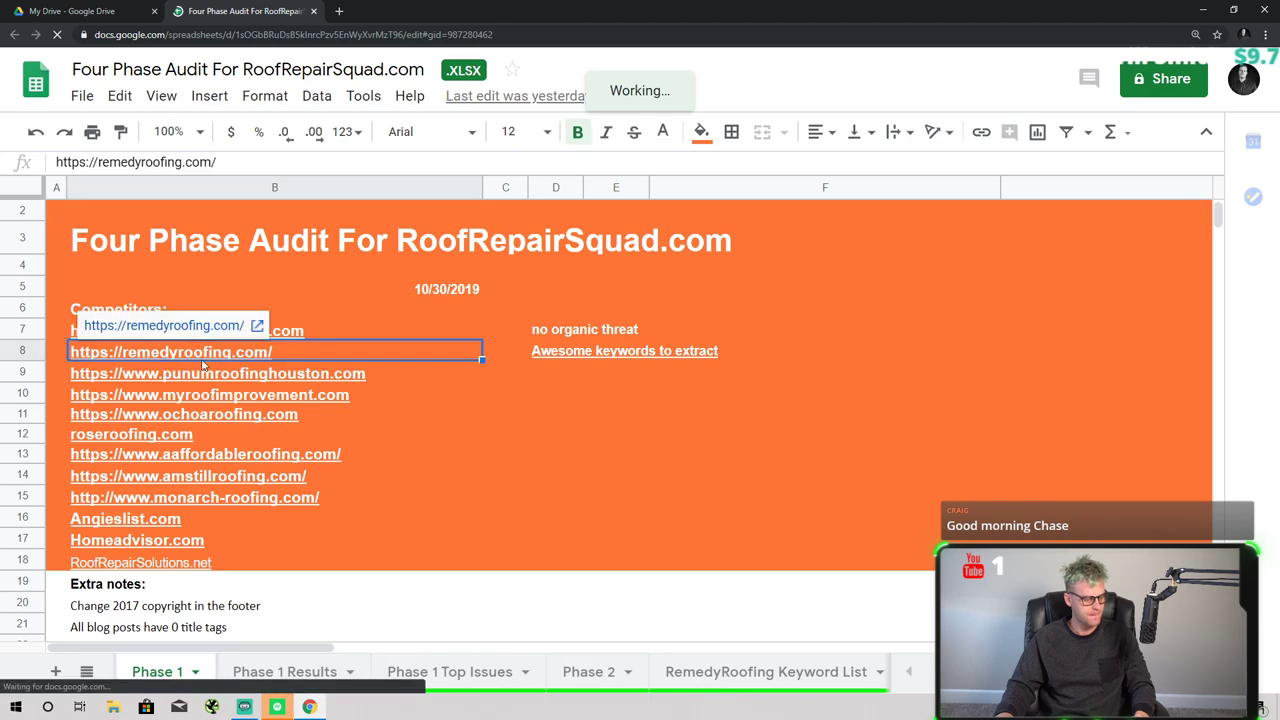
{"action": "left_click", "coordinate": [564, 366]}
{"action": "left_click", "coordinate": [140, 338]}
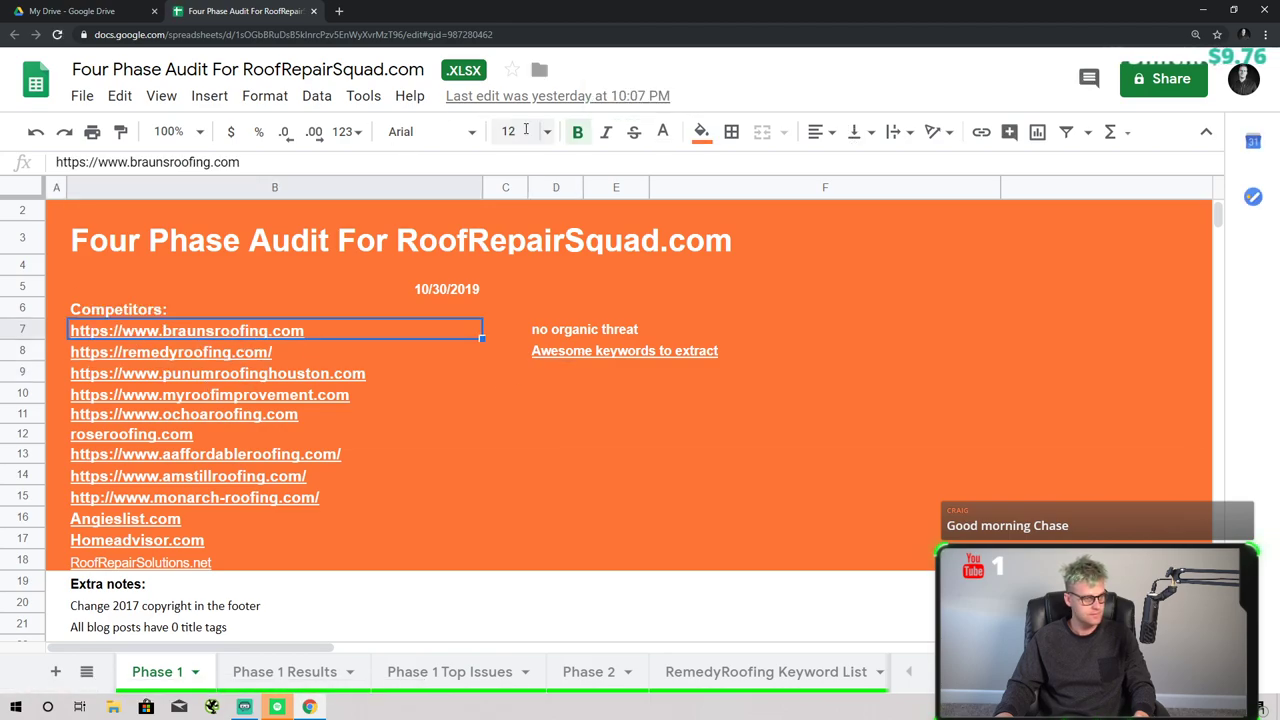
{"action": "left_click", "coordinate": [701, 131]}
{"action": "left_click", "coordinate": [797, 222]}
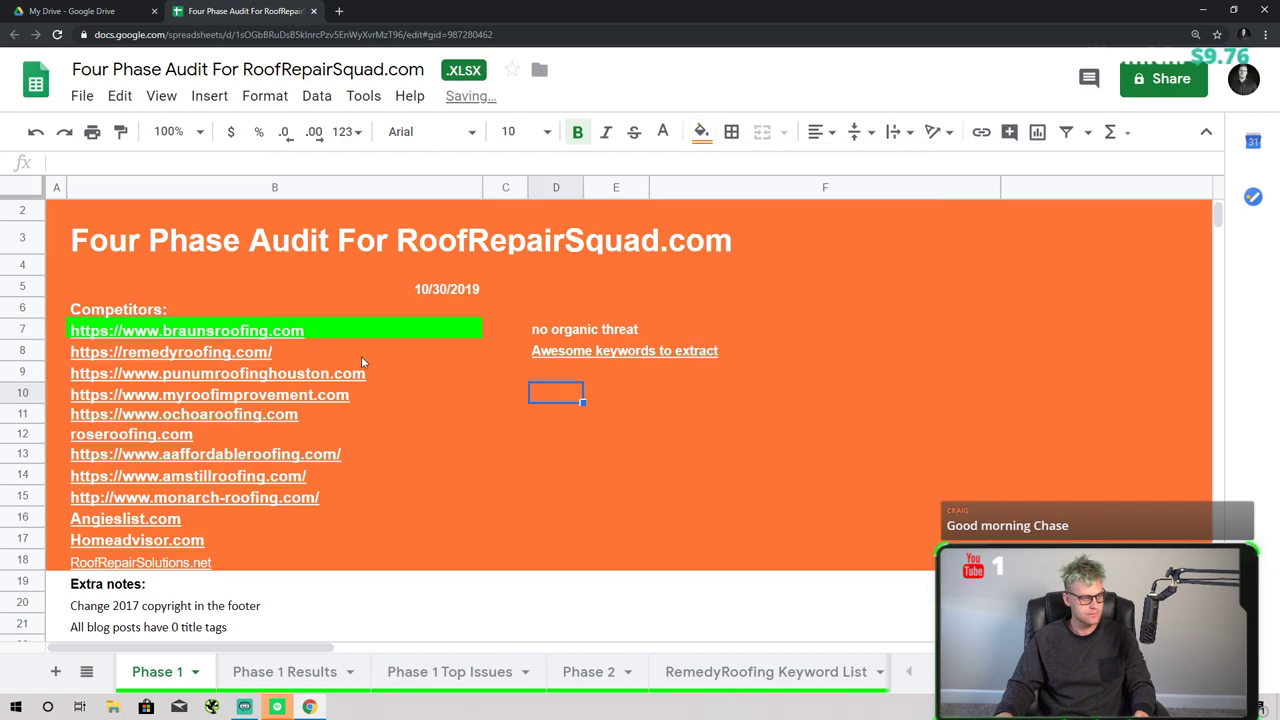
{"action": "left_click", "coordinate": [293, 352]}
{"action": "left_click", "coordinate": [701, 131]}
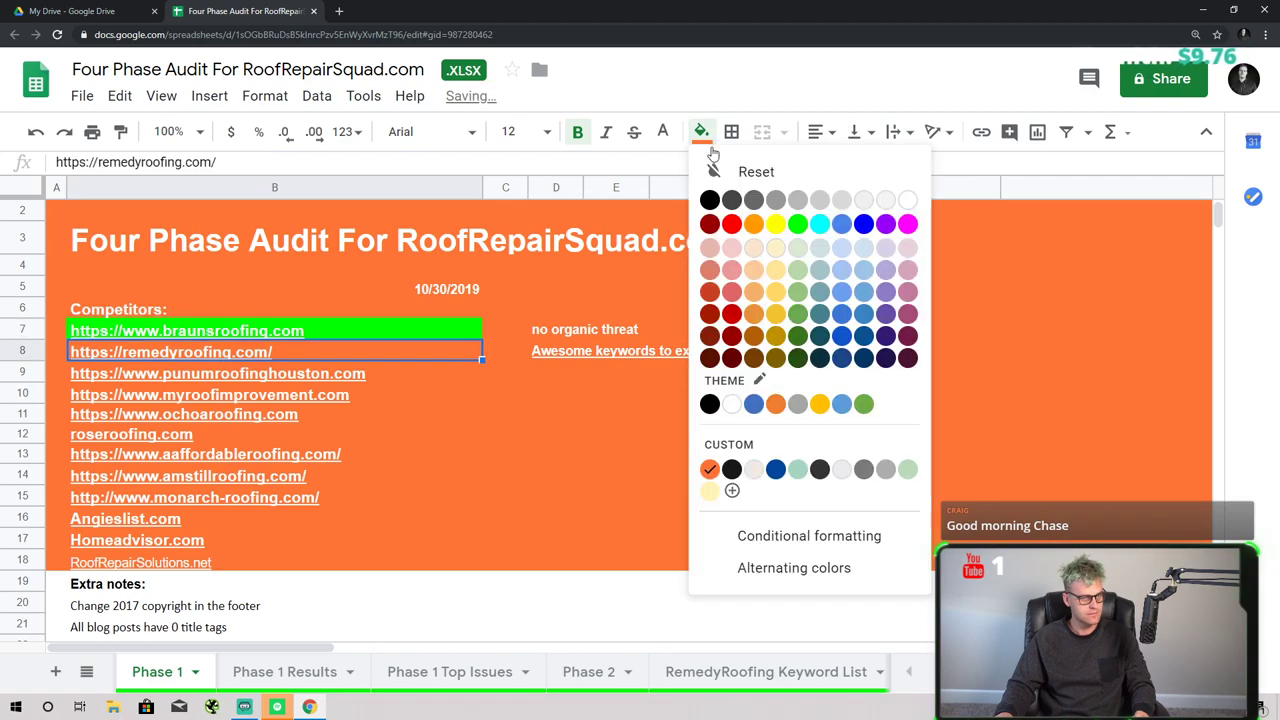
{"action": "left_click", "coordinate": [790, 222]}
- Look over the remaining competitor cells and go to the RemedyRoofing Keyword List sheet
{"action": "left_click", "coordinate": [380, 436]}
{"action": "left_click", "coordinate": [238, 369]}
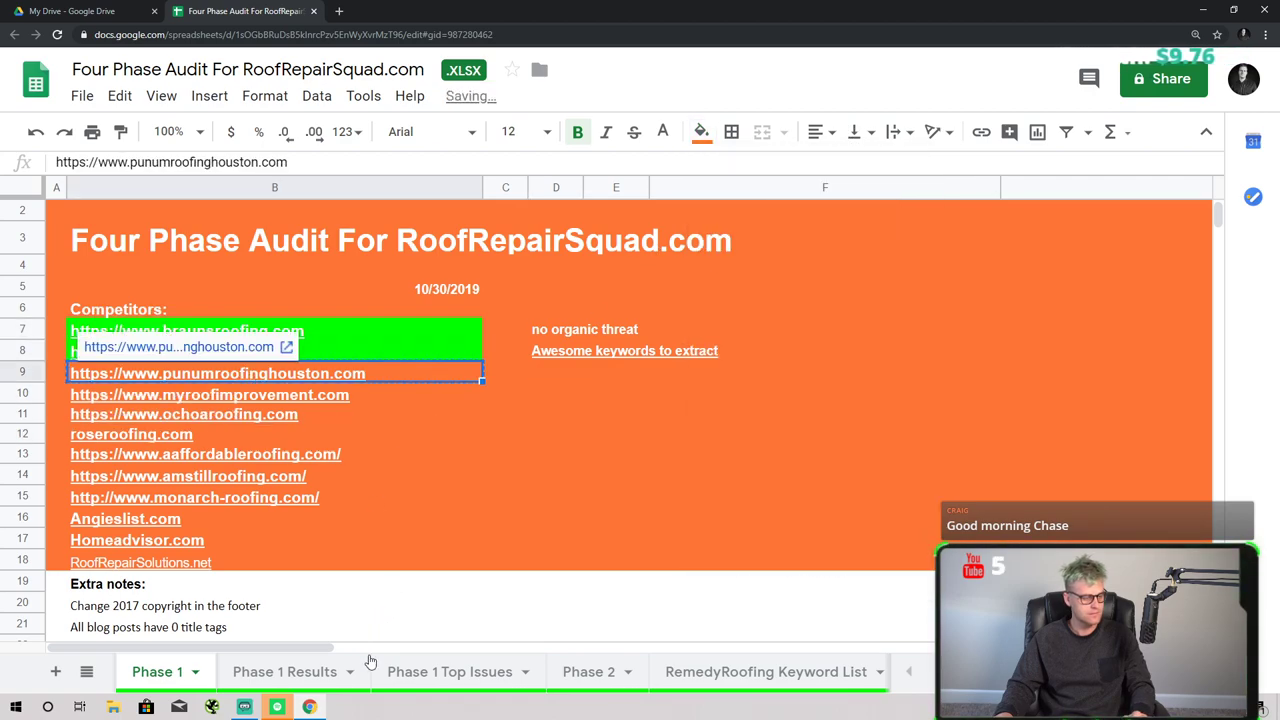
{"action": "left_click", "coordinate": [322, 678]}
{"action": "left_click", "coordinate": [450, 680]}
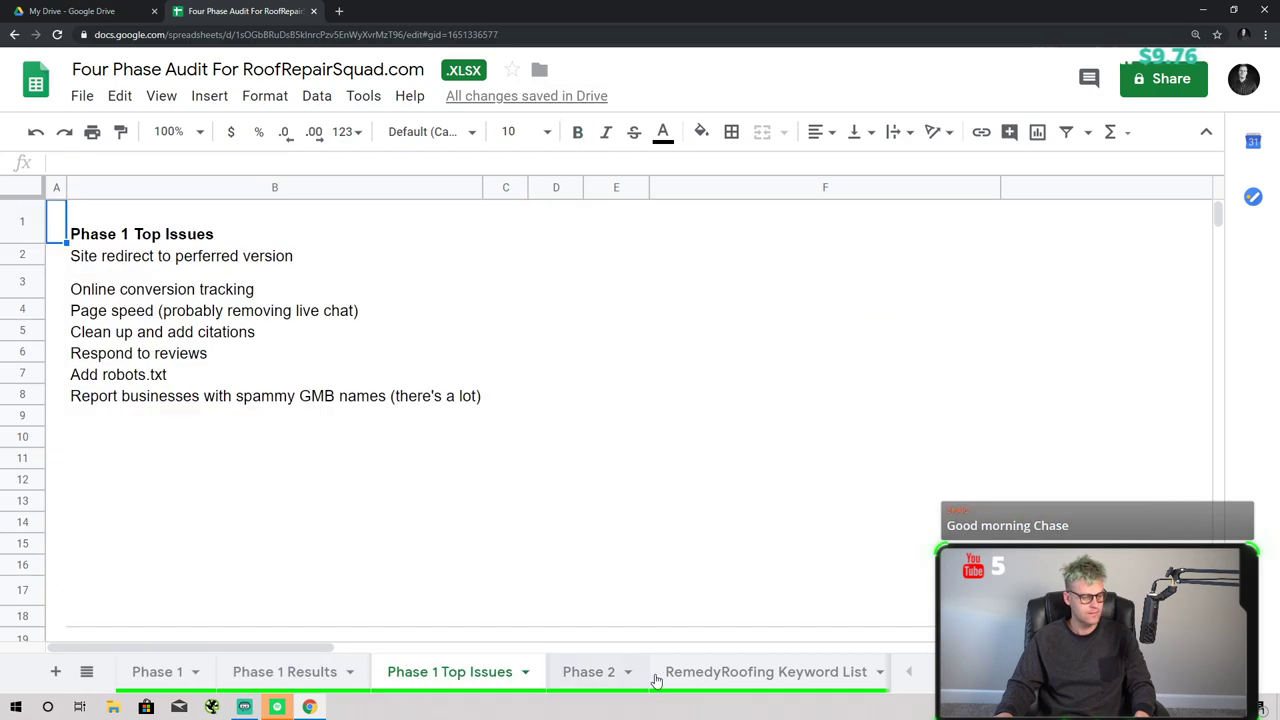
{"action": "left_click", "coordinate": [700, 678]}
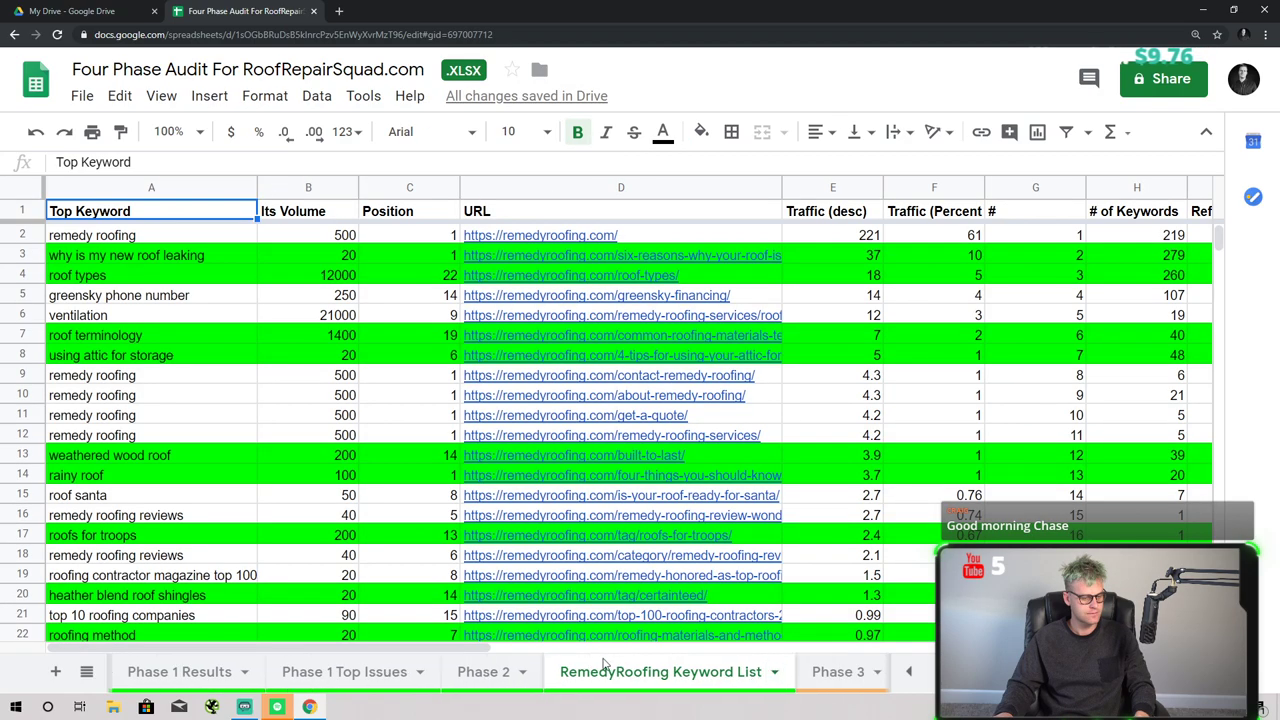
{"action": "left_click", "coordinate": [337, 11]}
- Go to Ahrefs and sign in to reach the dashboard
{"action": "type", "text": "ah"}
{"action": "key", "text": "Return"}
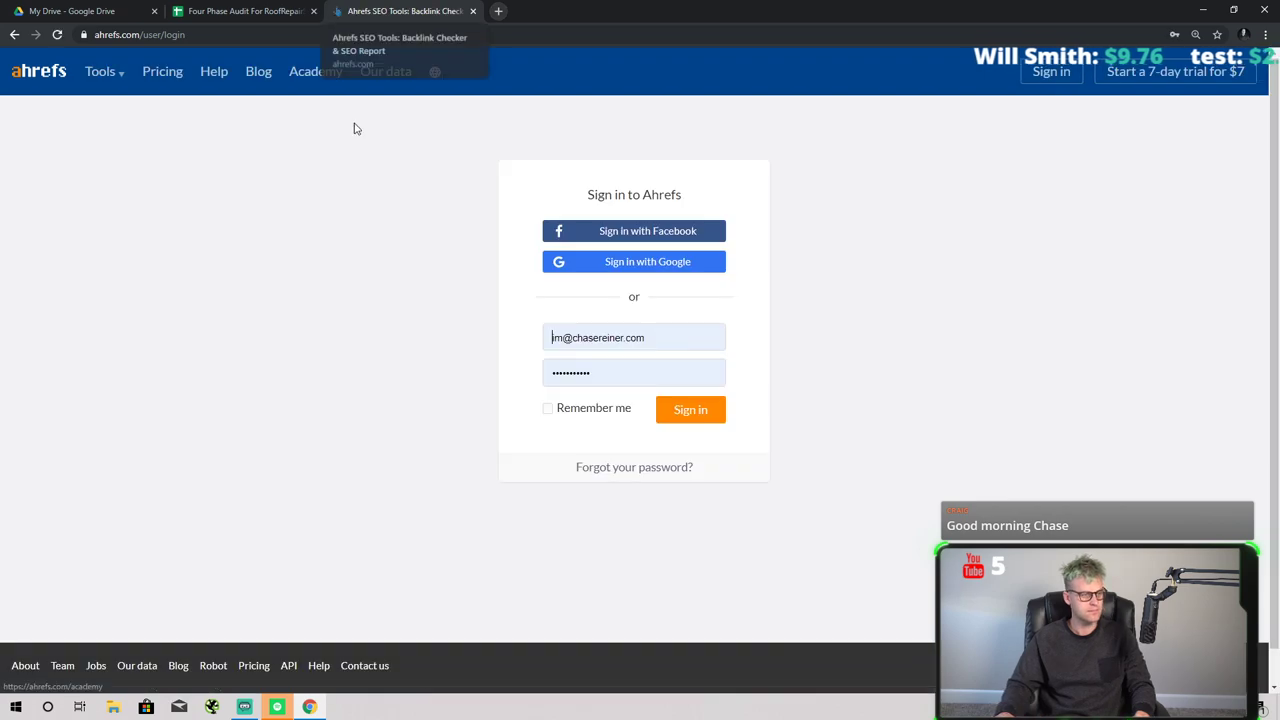
{"action": "left_click", "coordinate": [700, 412]}
{"action": "left_click", "coordinate": [240, 11]}
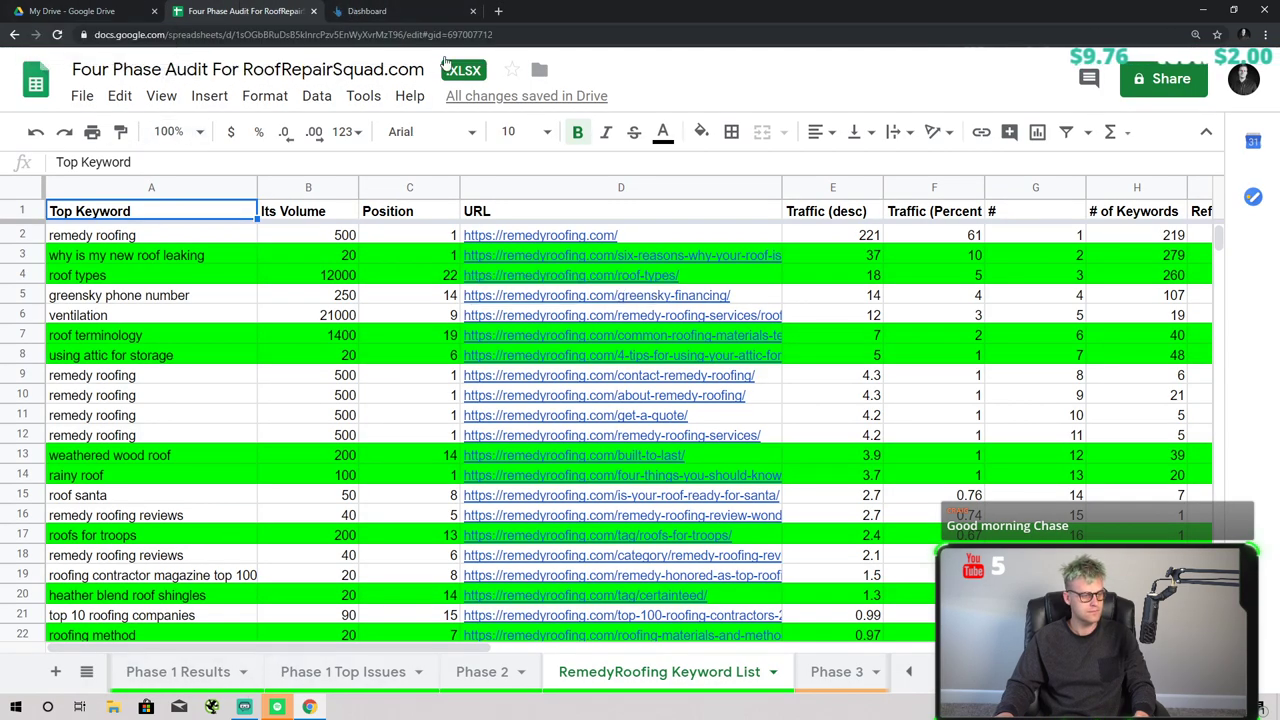
{"action": "left_click", "coordinate": [400, 11]}
- Analyse punumroofinghouston.com in Site Explorer and export its Top pages report as CSV
{"action": "left_click", "coordinate": [360, 94]}
{"action": "type", "text": "https://www.punumroofinghouston.com"}
{"action": "key", "text": "Return"}
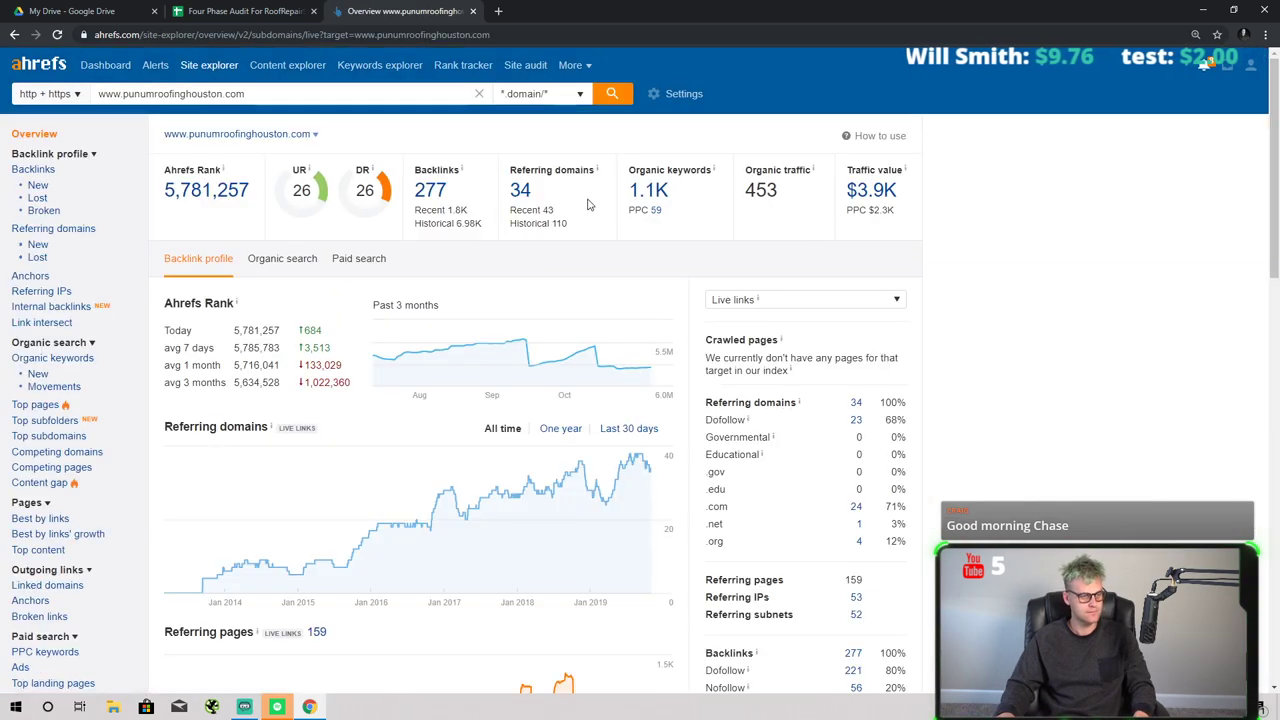
{"action": "left_click", "coordinate": [53, 408]}
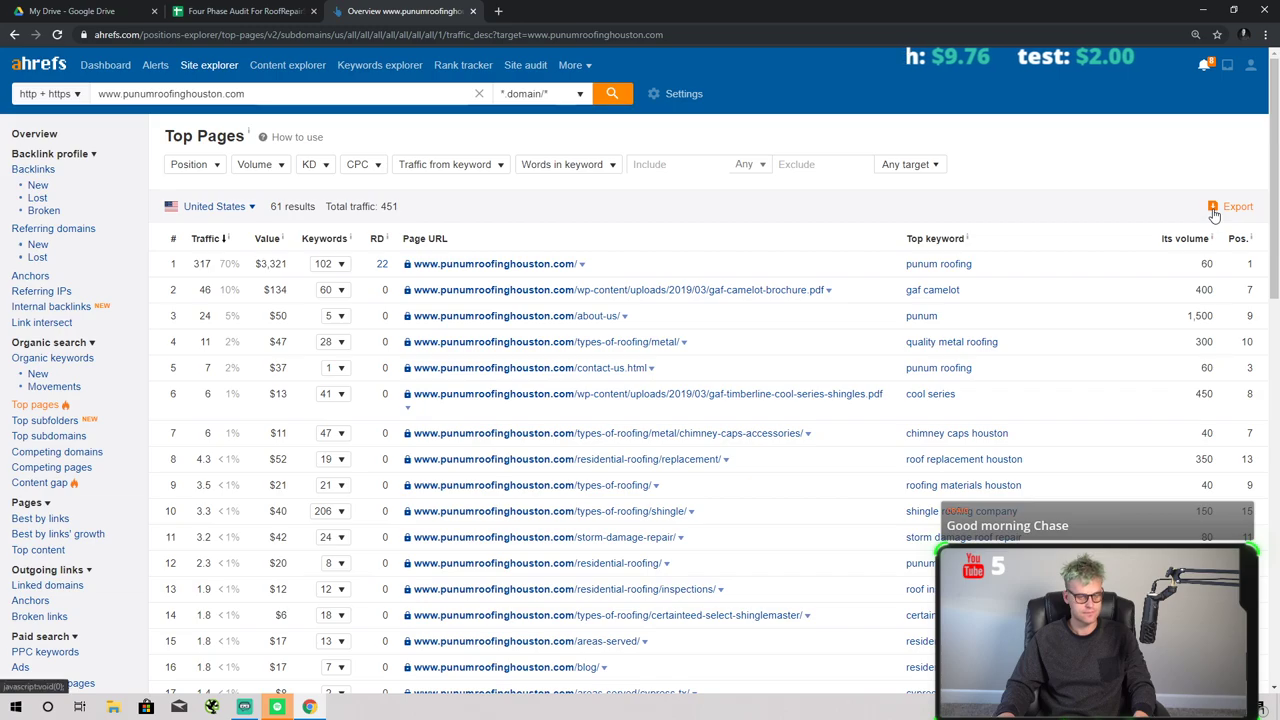
{"action": "left_click", "coordinate": [1233, 206]}
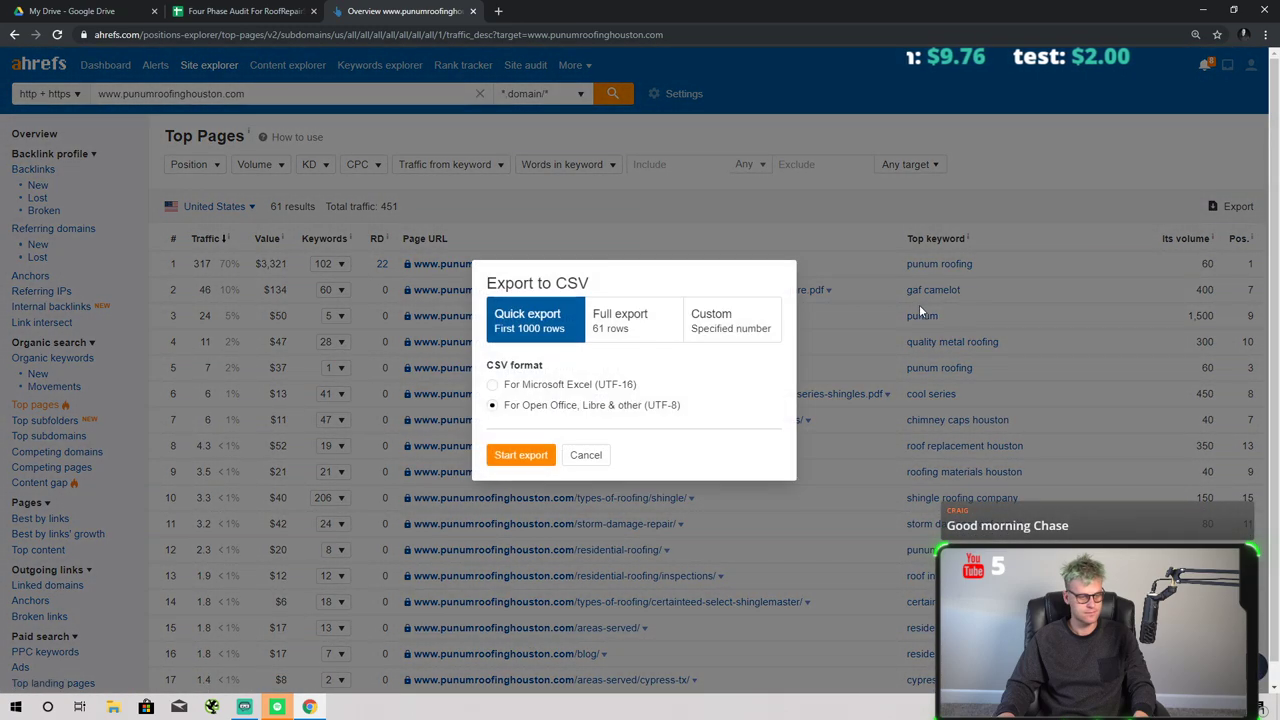
{"action": "left_click", "coordinate": [521, 455]}
- Upload the downloaded punumroofinghouston CSV into Google Sheets
{"action": "left_click", "coordinate": [244, 11]}
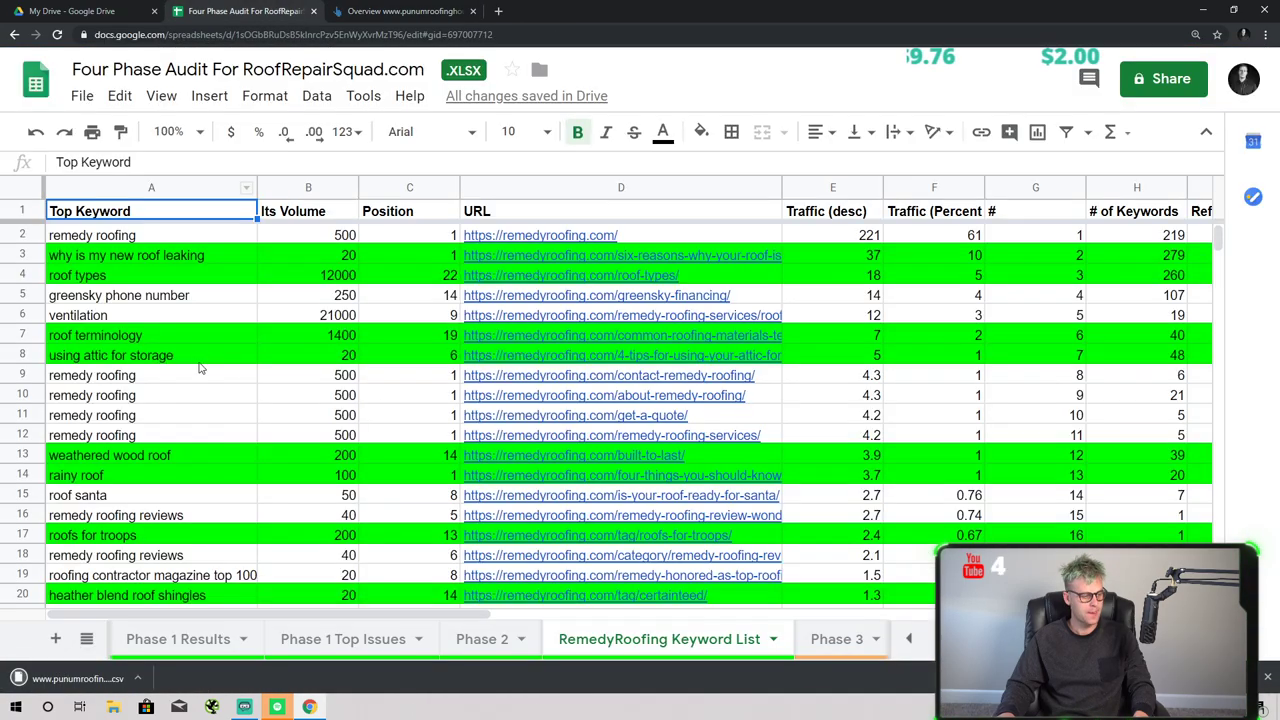
{"action": "left_click", "coordinate": [82, 96]}
{"action": "left_click", "coordinate": [120, 211]}
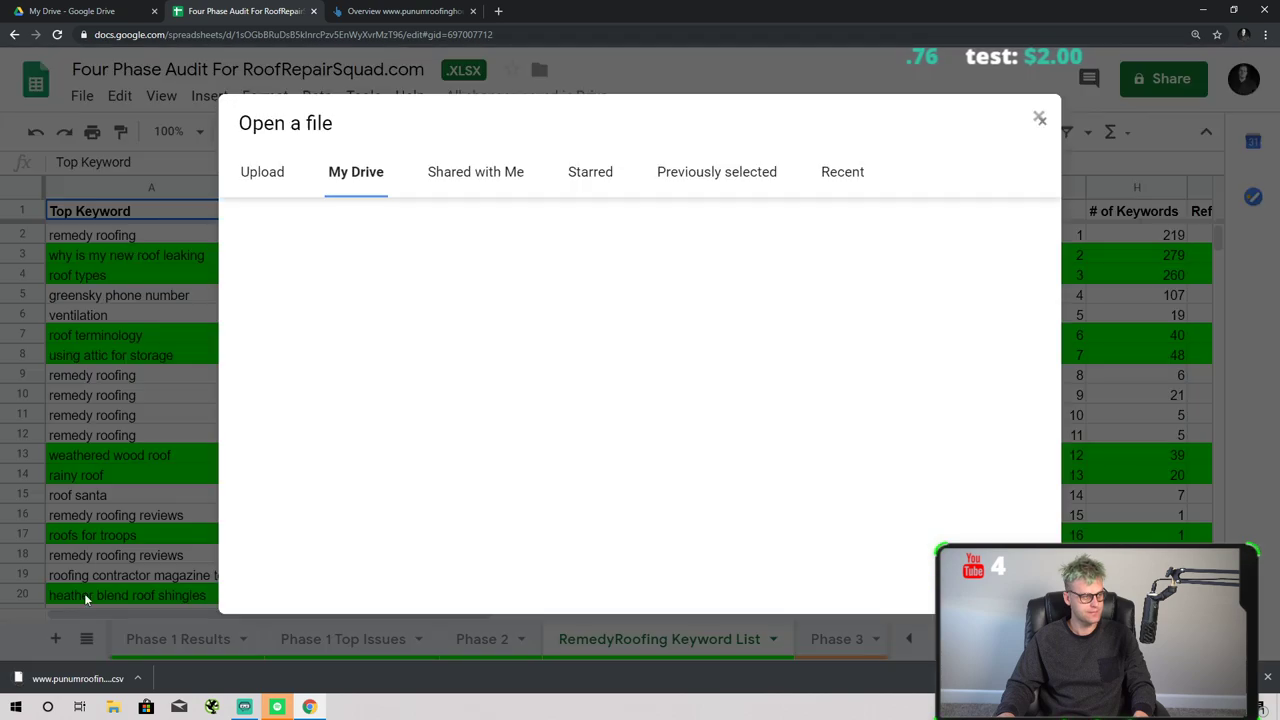
{"action": "left_click", "coordinate": [262, 172]}
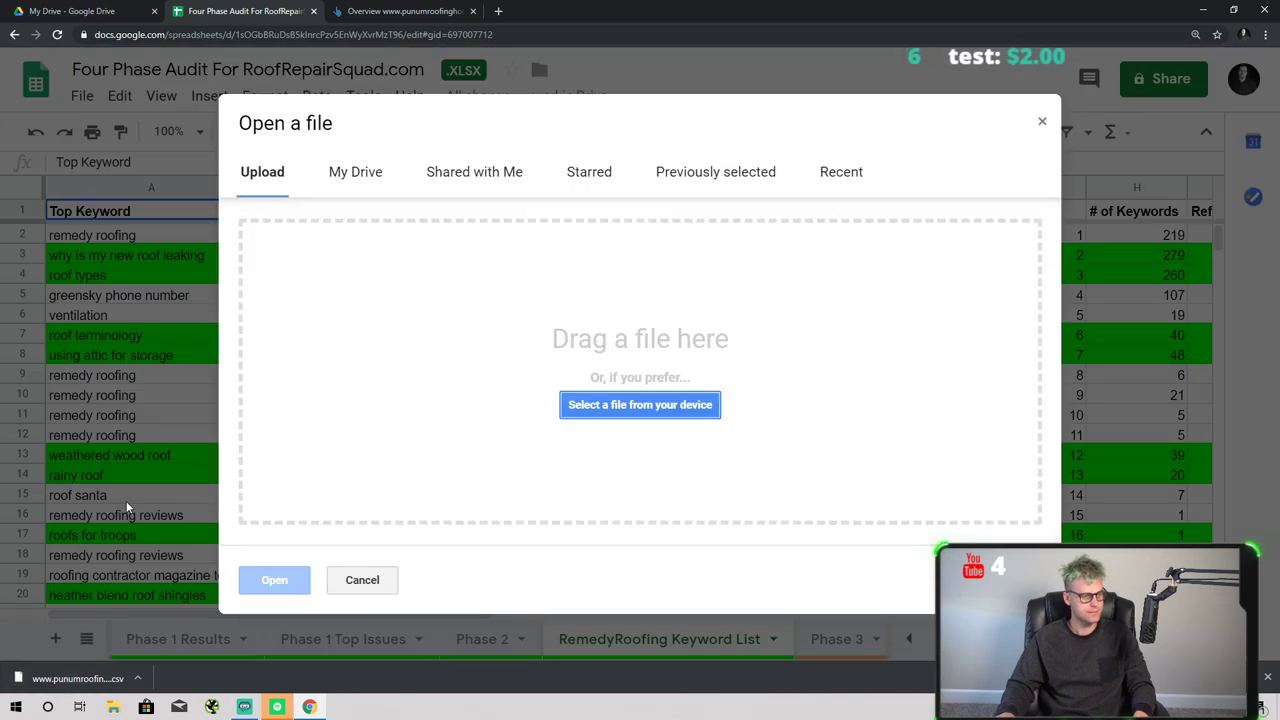
{"action": "left_click_drag", "start_coordinate": [69, 686], "coordinate": [445, 505]}
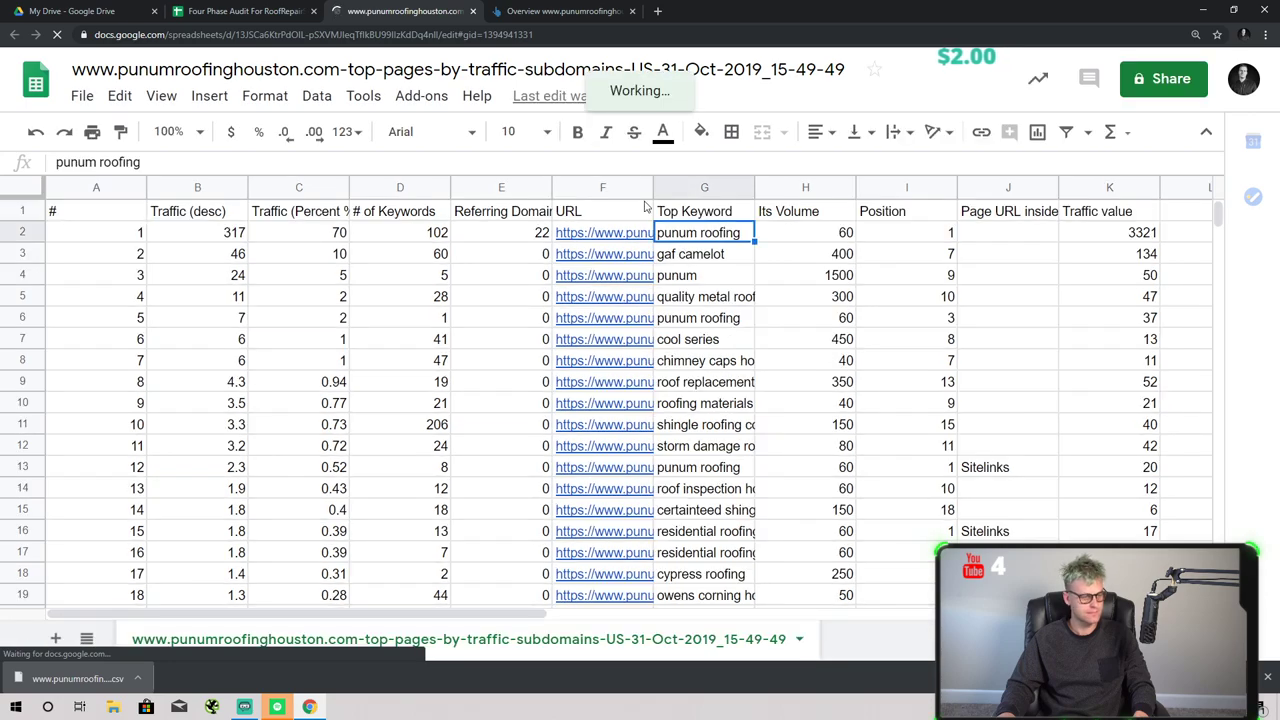
- Move the URL, Top Keyword and Its Volume columns to A–C and copy the table
{"action": "left_click", "coordinate": [602, 187]}
{"action": "left_click", "coordinate": [704, 187]}
{"action": "left_click", "coordinate": [805, 187]}
{"action": "left_click", "coordinate": [602, 187], "text": "shift"}
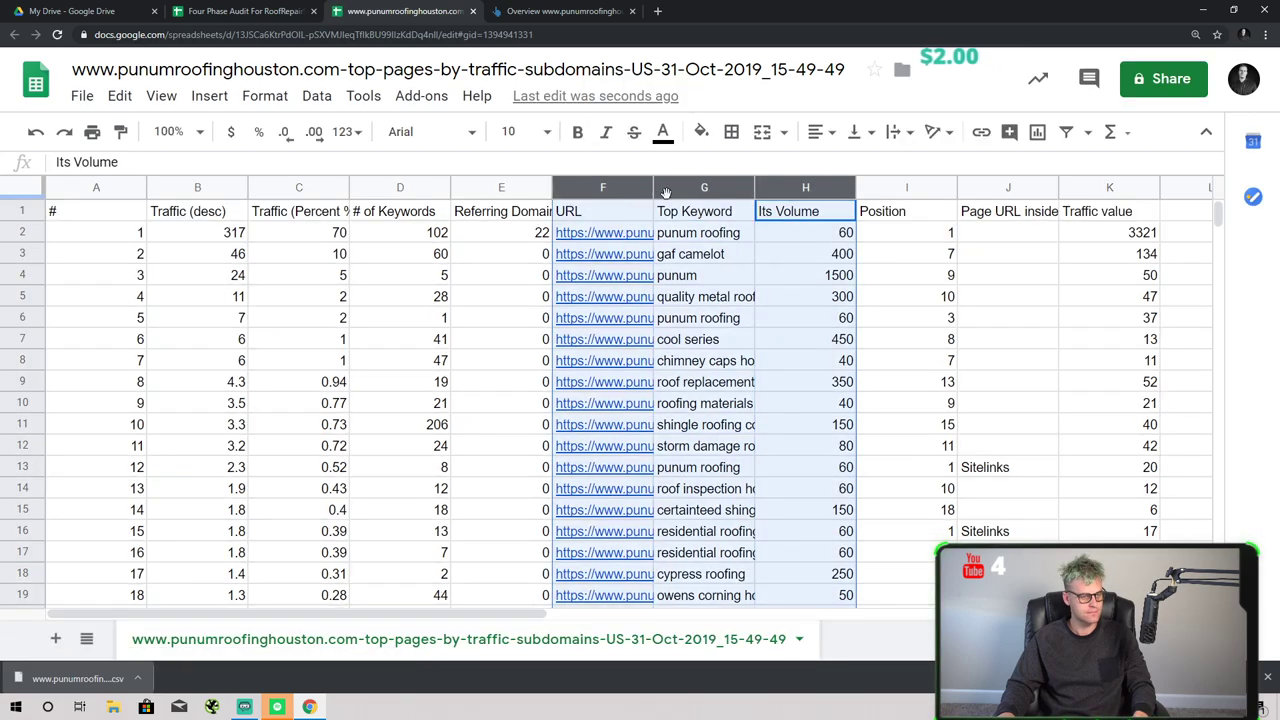
{"action": "left_click_drag", "start_coordinate": [665, 192], "coordinate": [155, 285]}
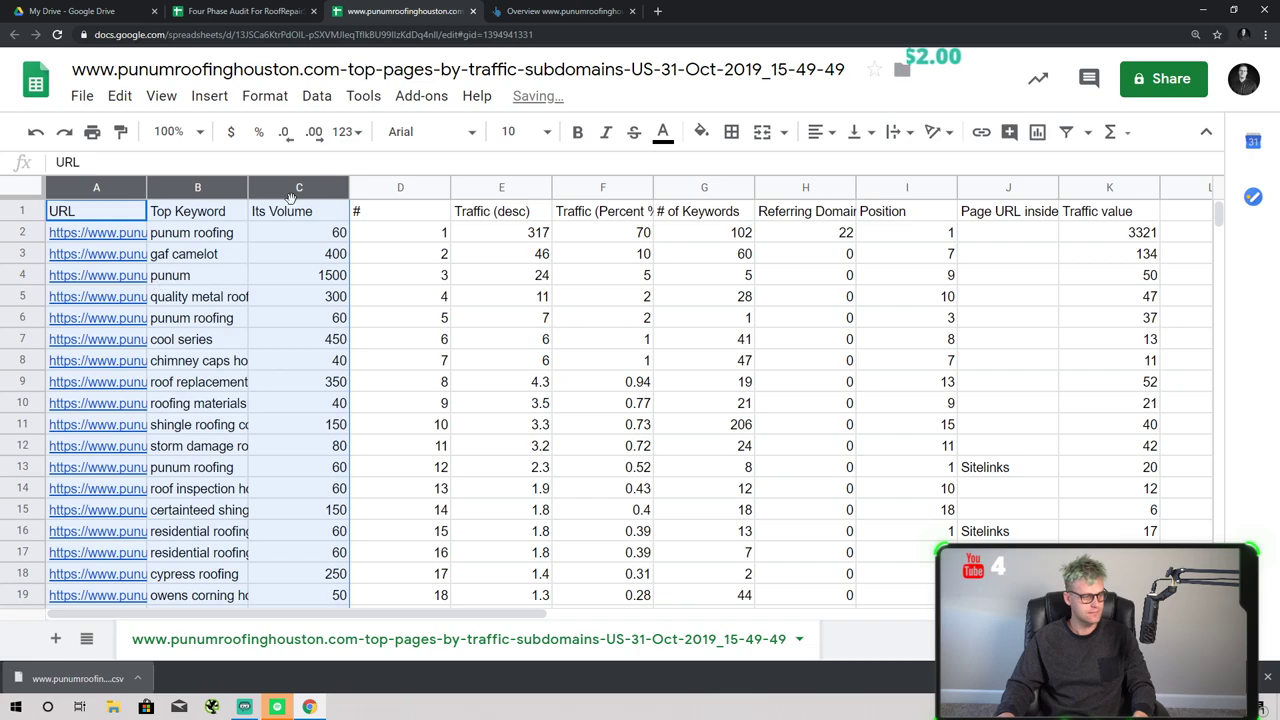
{"action": "key", "text": "ctrl+shift+Right"}
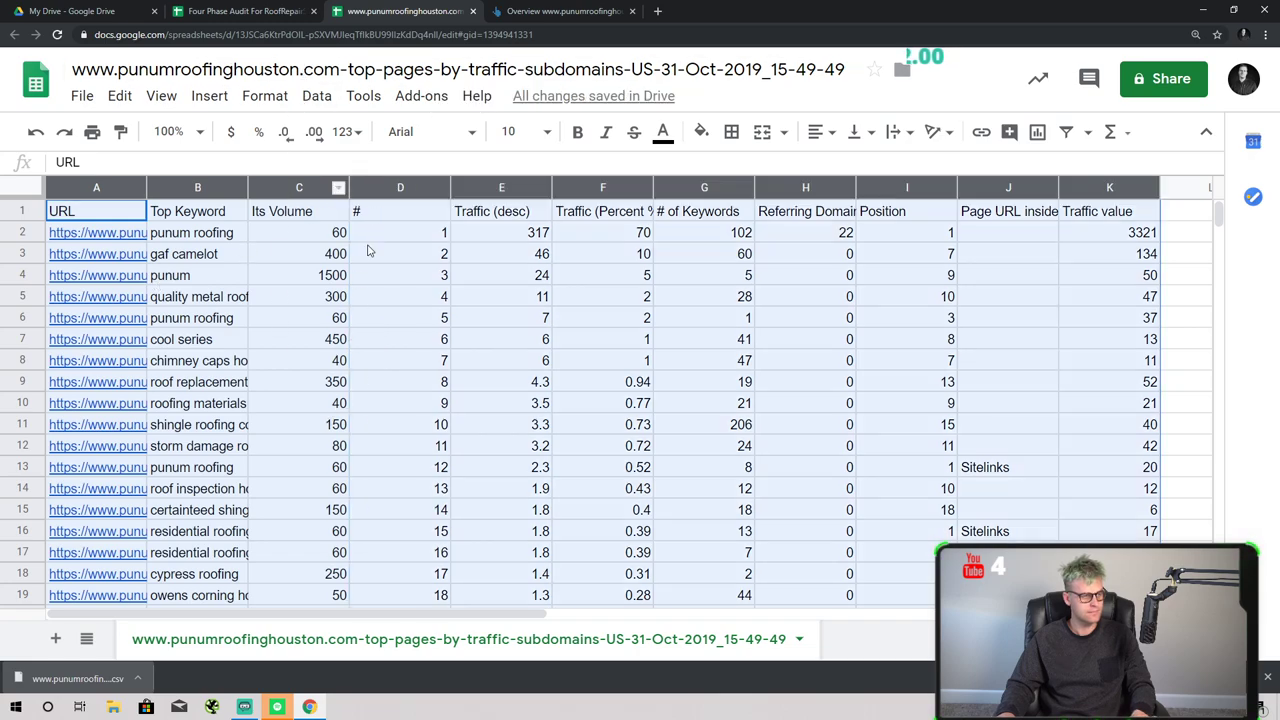
{"action": "left_click", "coordinate": [240, 11]}
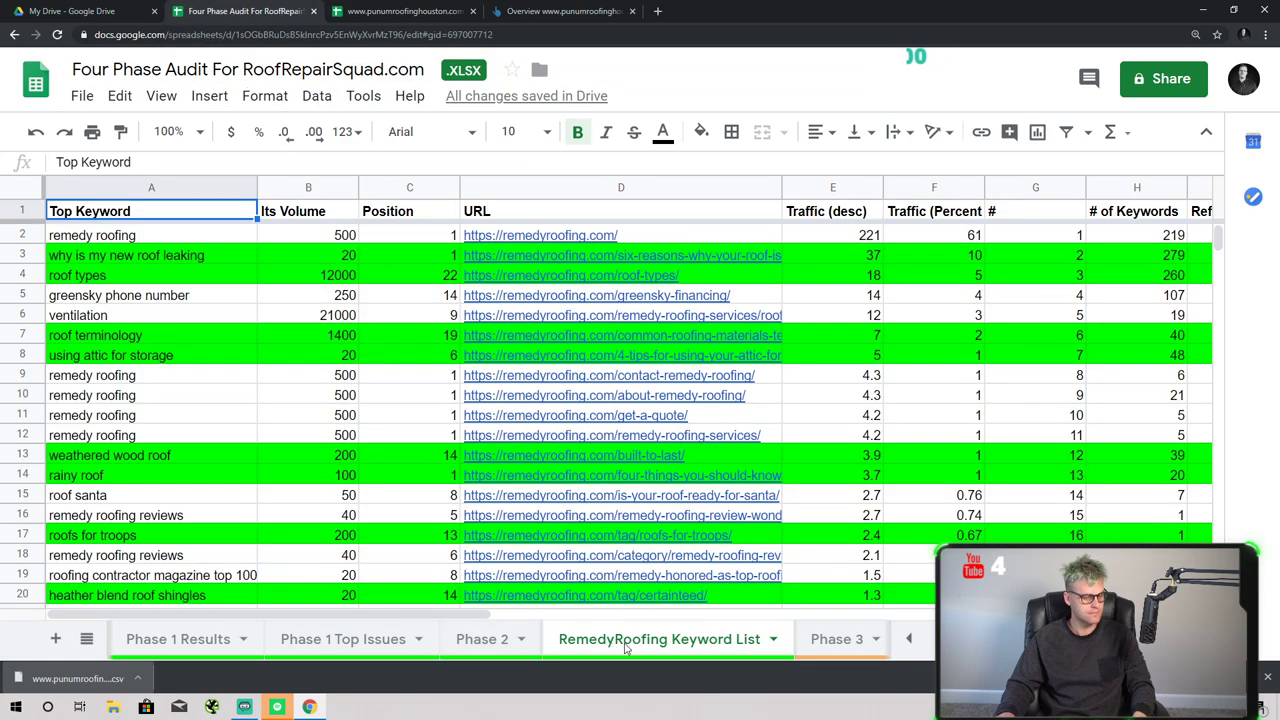
- Paste the punumroofinghouston data into a new sheet and widen column A for full URLs
{"action": "left_click", "coordinate": [53, 638]}
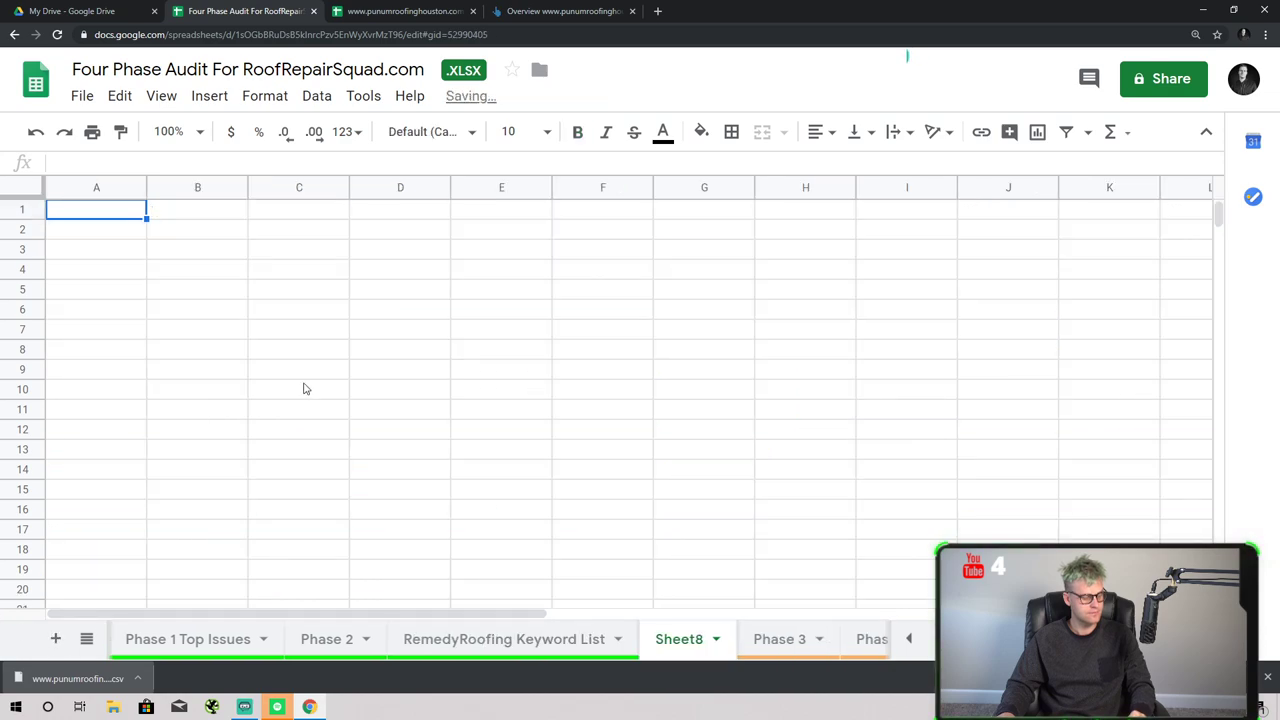
{"action": "key", "text": "ctrl+v"}
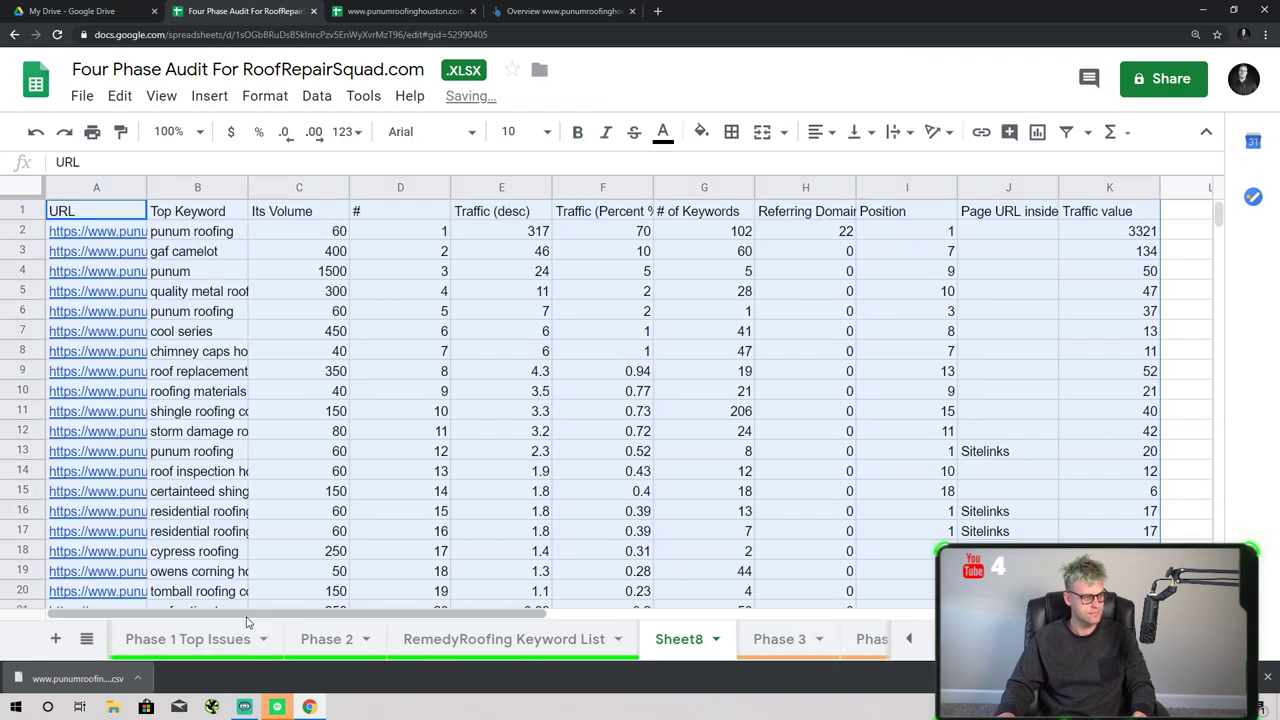
{"action": "left_click_drag", "start_coordinate": [146, 187], "coordinate": [326, 187]}
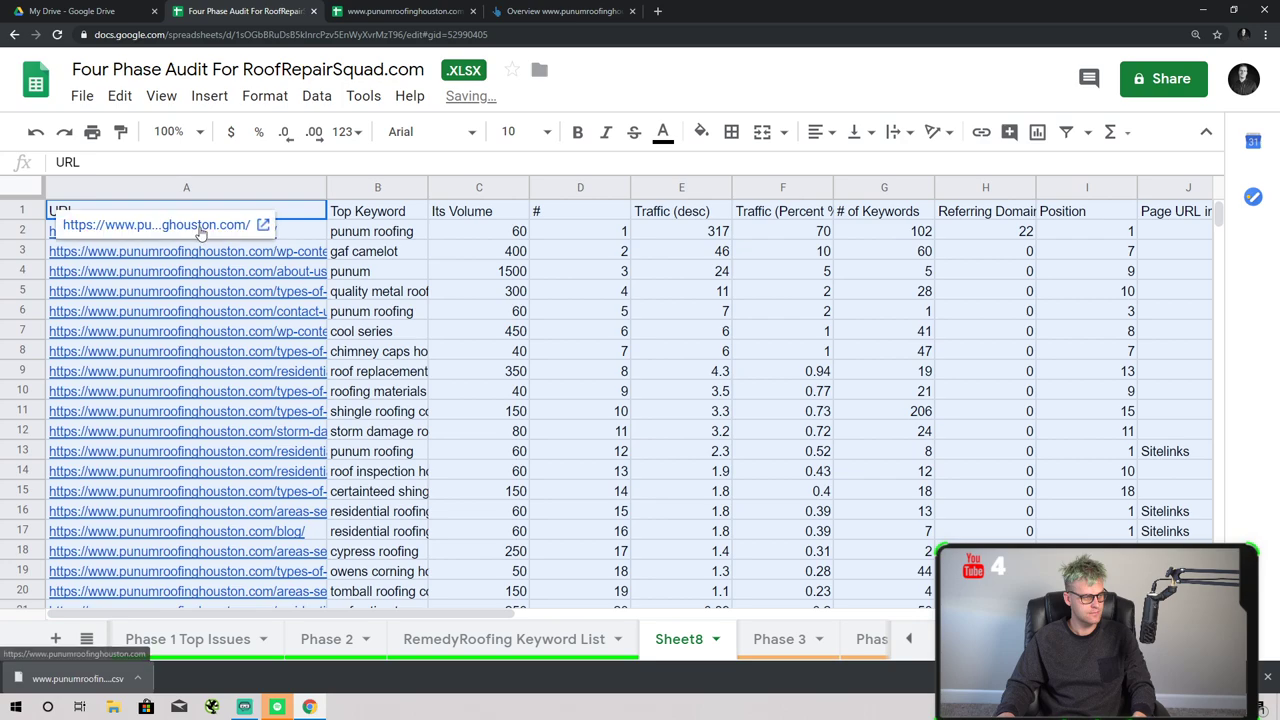
{"action": "key", "text": "Right"}
{"action": "key", "text": "Down"}
{"action": "key", "text": "Down"}
{"action": "key", "text": "Down"}
{"action": "key", "text": "Down"}
{"action": "key", "text": "Down"}
{"action": "key", "text": "Down"}
{"action": "key", "text": "Down"}
{"action": "key", "text": "Down"}
{"action": "left_click", "coordinate": [211, 239]}
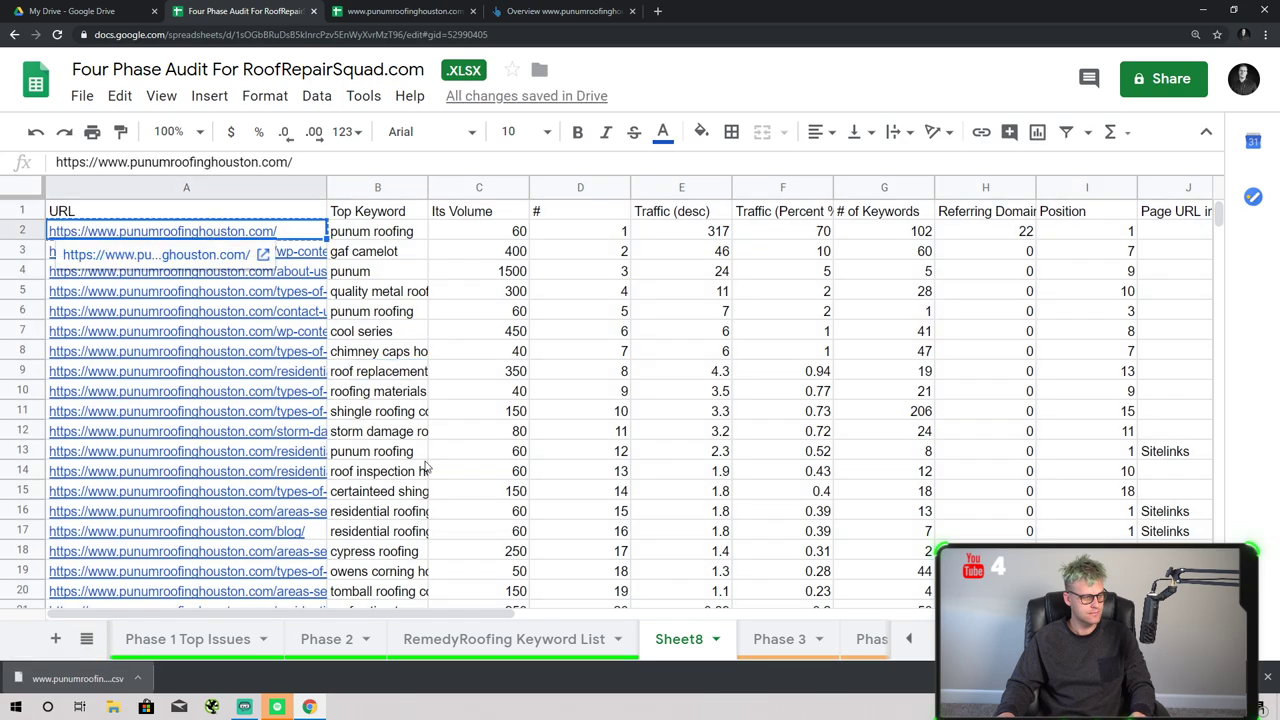
- Rename the new sheet 'PunumRoofingHouston.com Keyword List' using the pasted site URL
{"action": "left_click", "coordinate": [716, 639]}
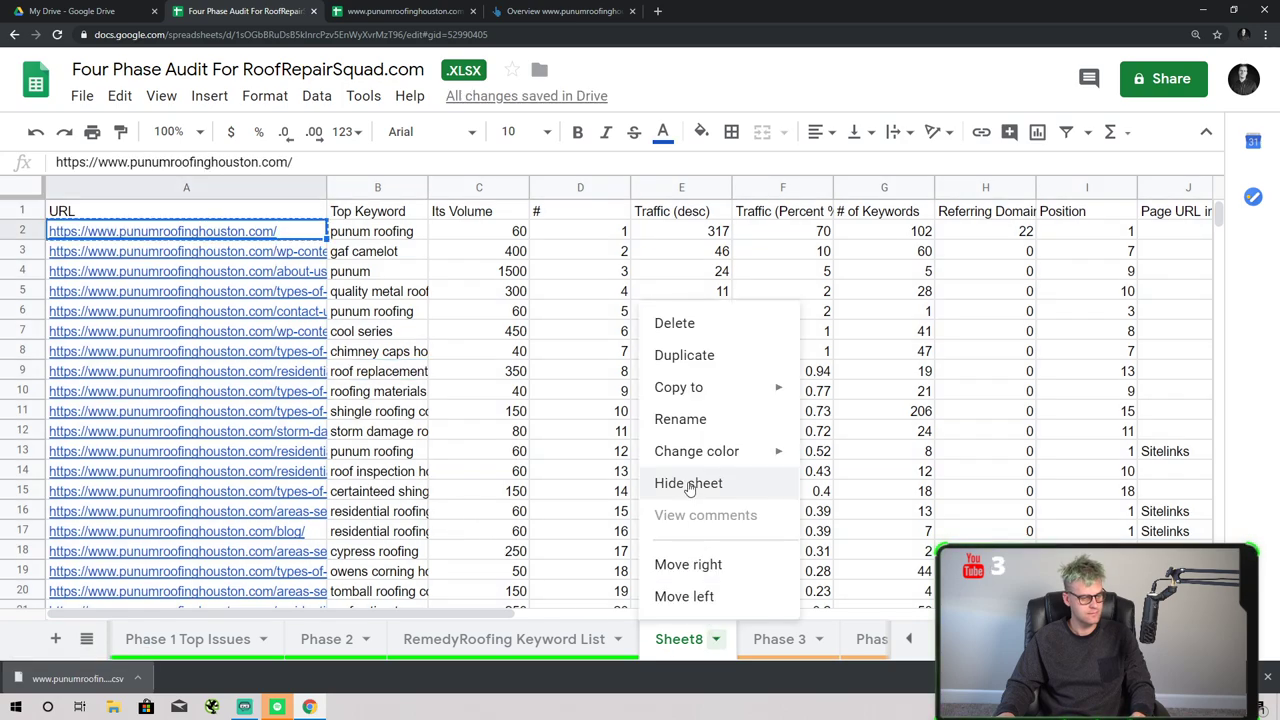
{"action": "left_click", "coordinate": [680, 419]}
{"action": "type", "text": "https://www.punumroofinghouston.com/"}
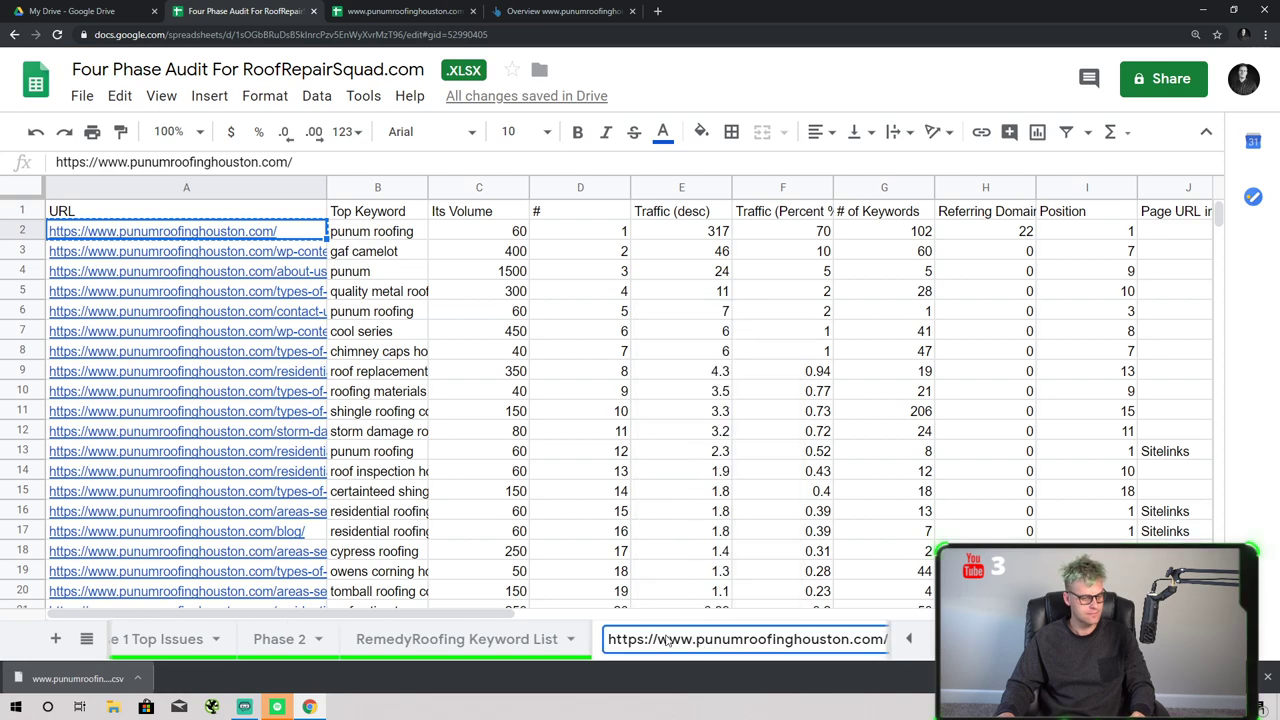
{"action": "left_click_drag", "start_coordinate": [697, 639], "coordinate": [338, 632]}
{"action": "key", "text": "BackSpace"}
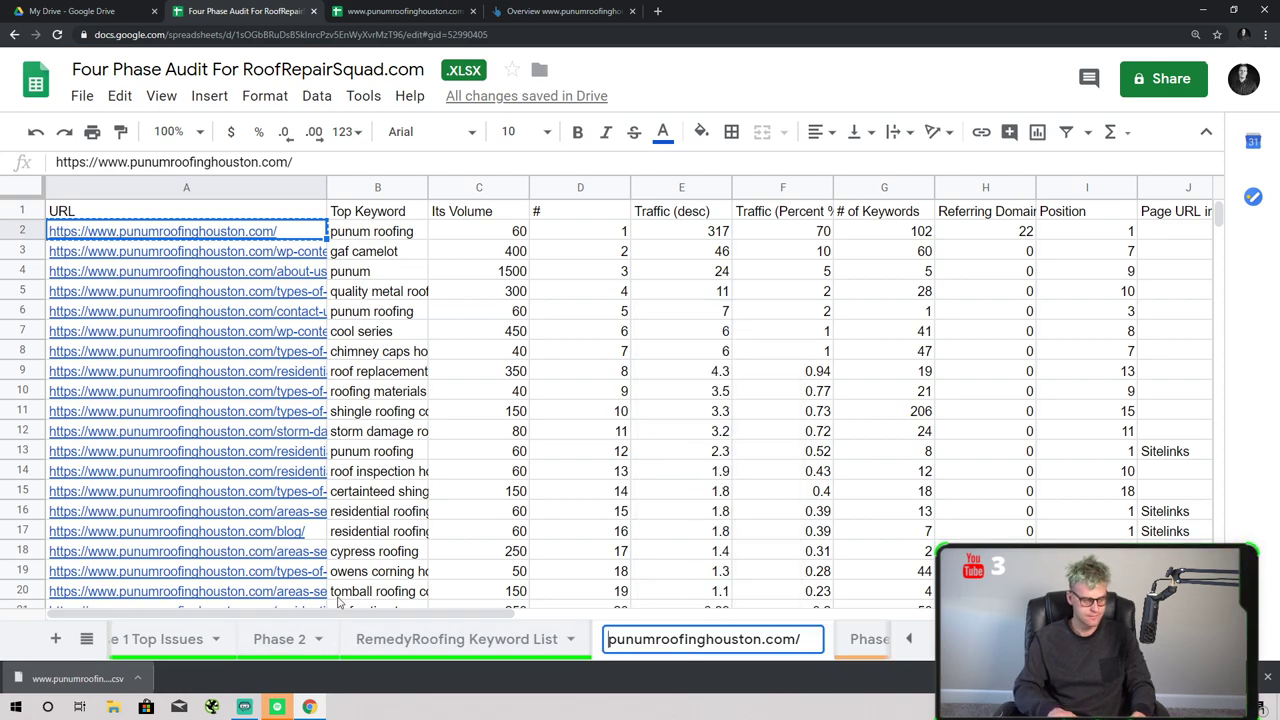
{"action": "key", "text": "Right"}
{"action": "key", "text": "Right"}
{"action": "key", "text": "Right"}
{"action": "key", "text": "Right"}
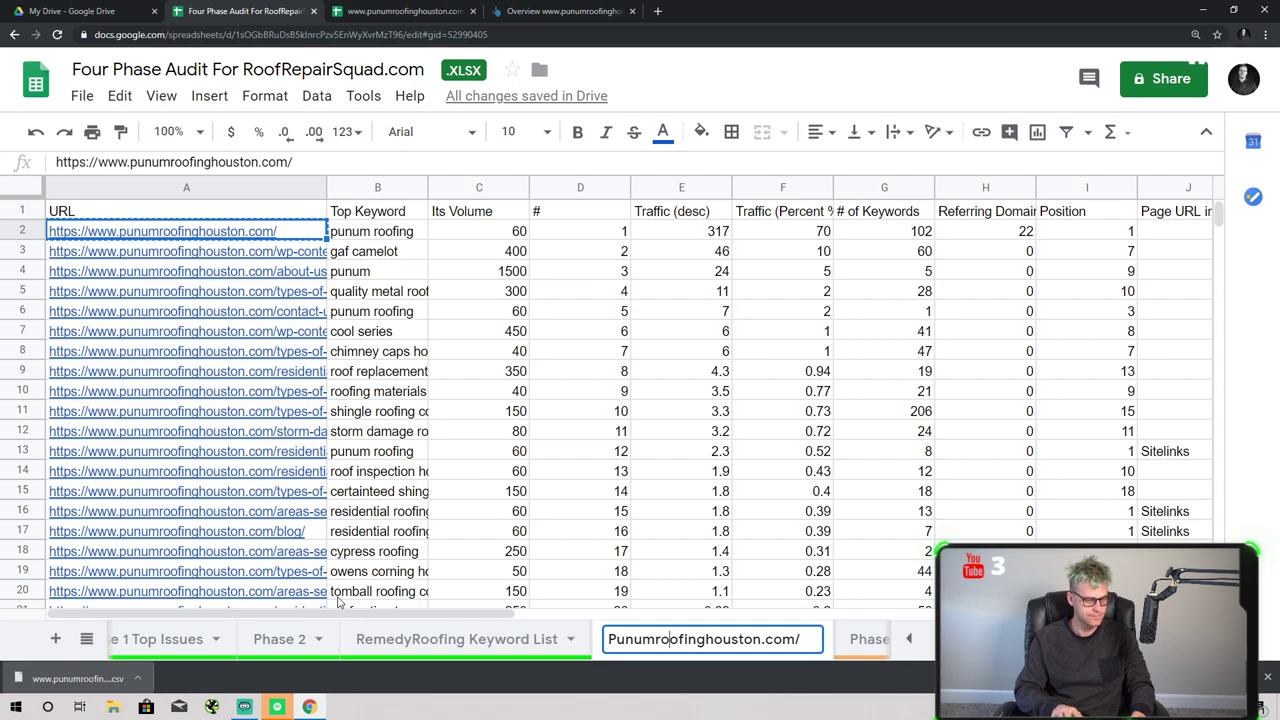
{"action": "key", "text": "Right"}
{"action": "key", "text": "Right"}
{"action": "key", "text": "BackSpace"}
{"action": "type", "text": "R"}
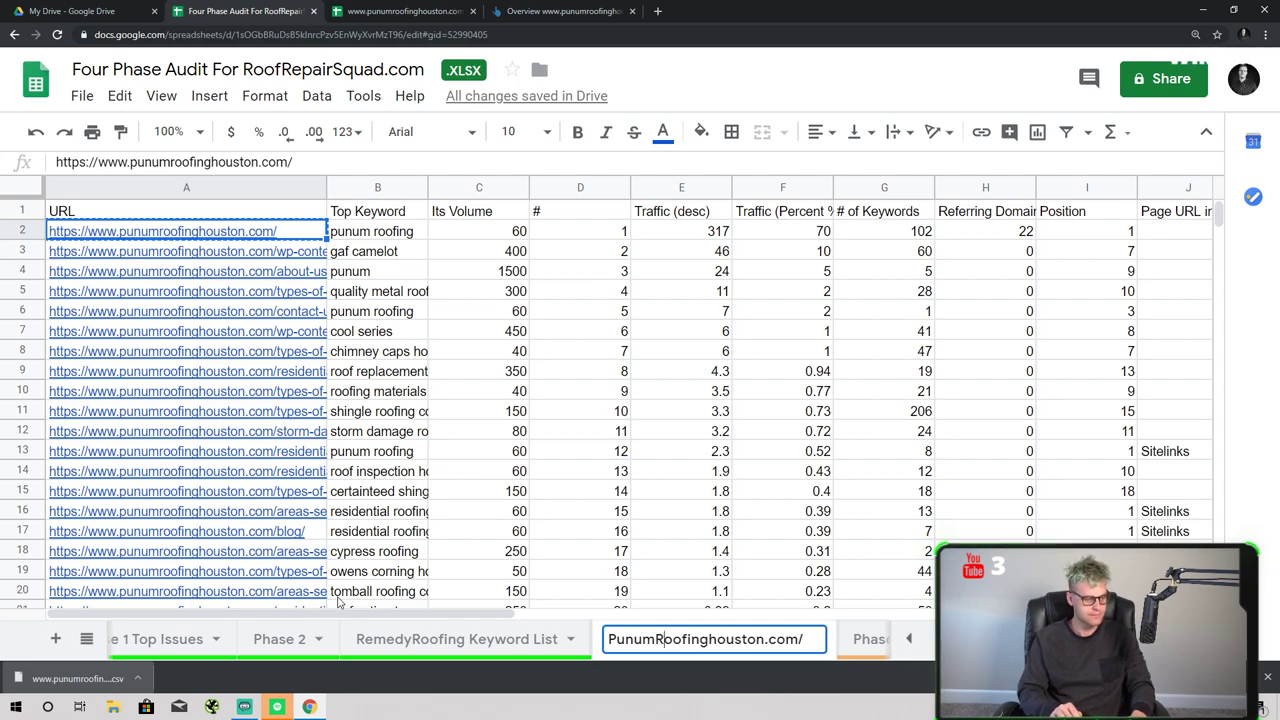
{"action": "key", "text": "BackSpace"}
{"action": "type", "text": "H"}
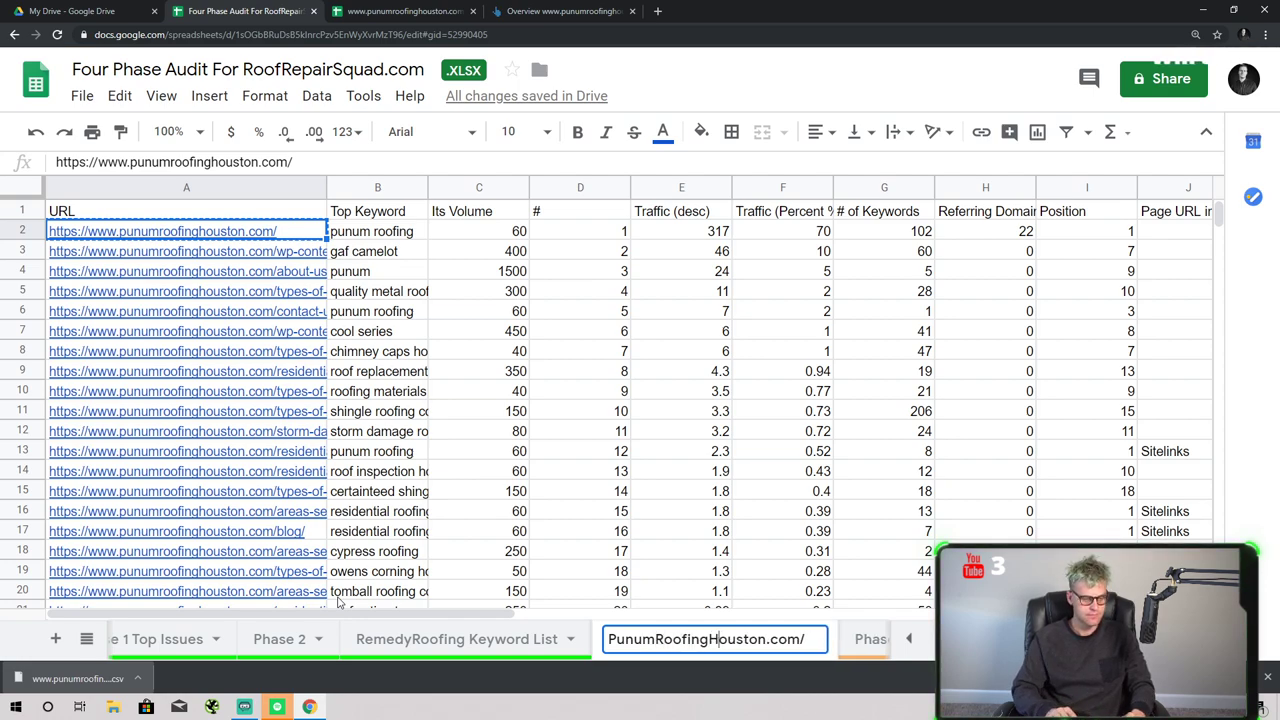
{"action": "key", "text": "BackSpace"}
{"action": "key", "text": "BackSpace"}
{"action": "key", "text": "BackSpace"}
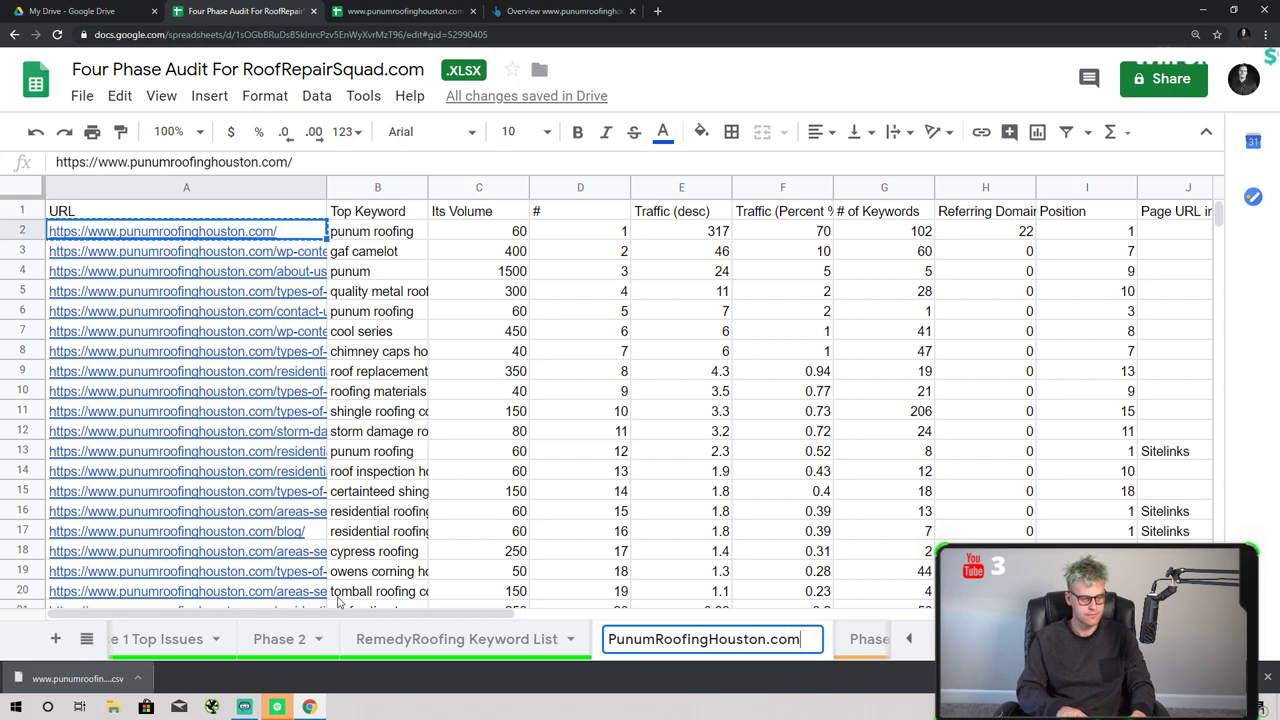
{"action": "type", "text": "om Keyword List"}
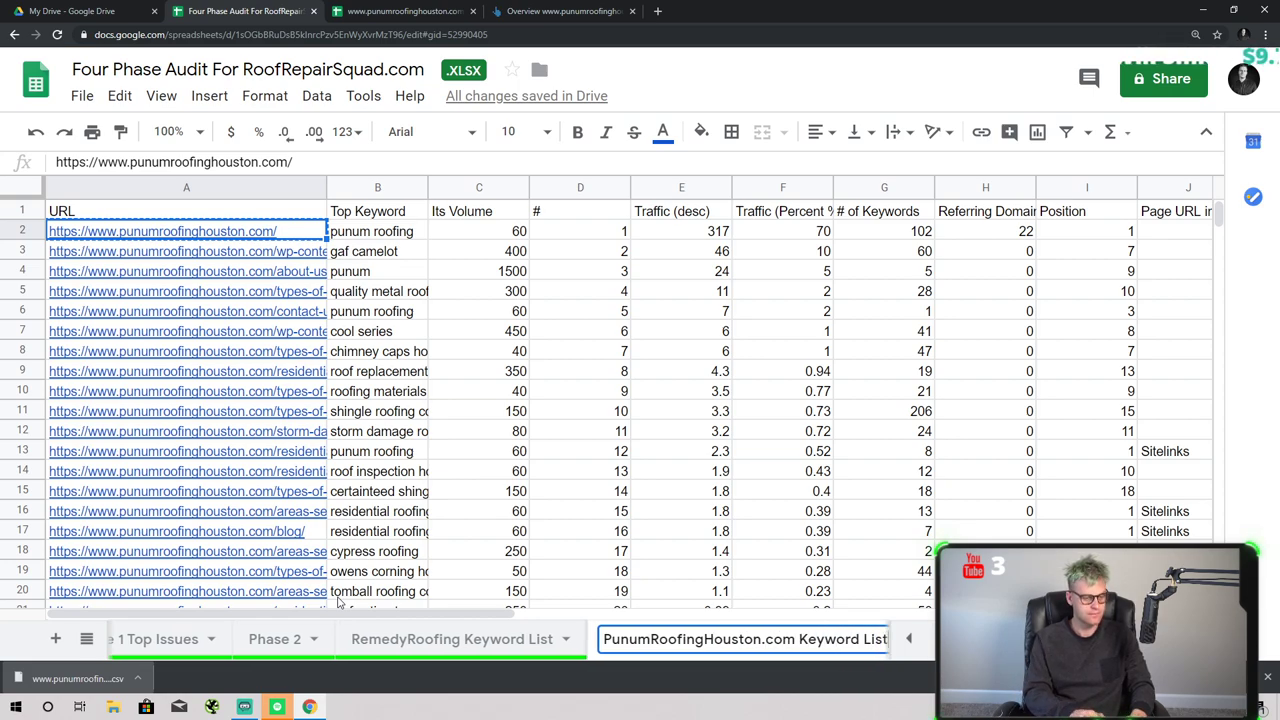
{"action": "key", "text": "Return"}
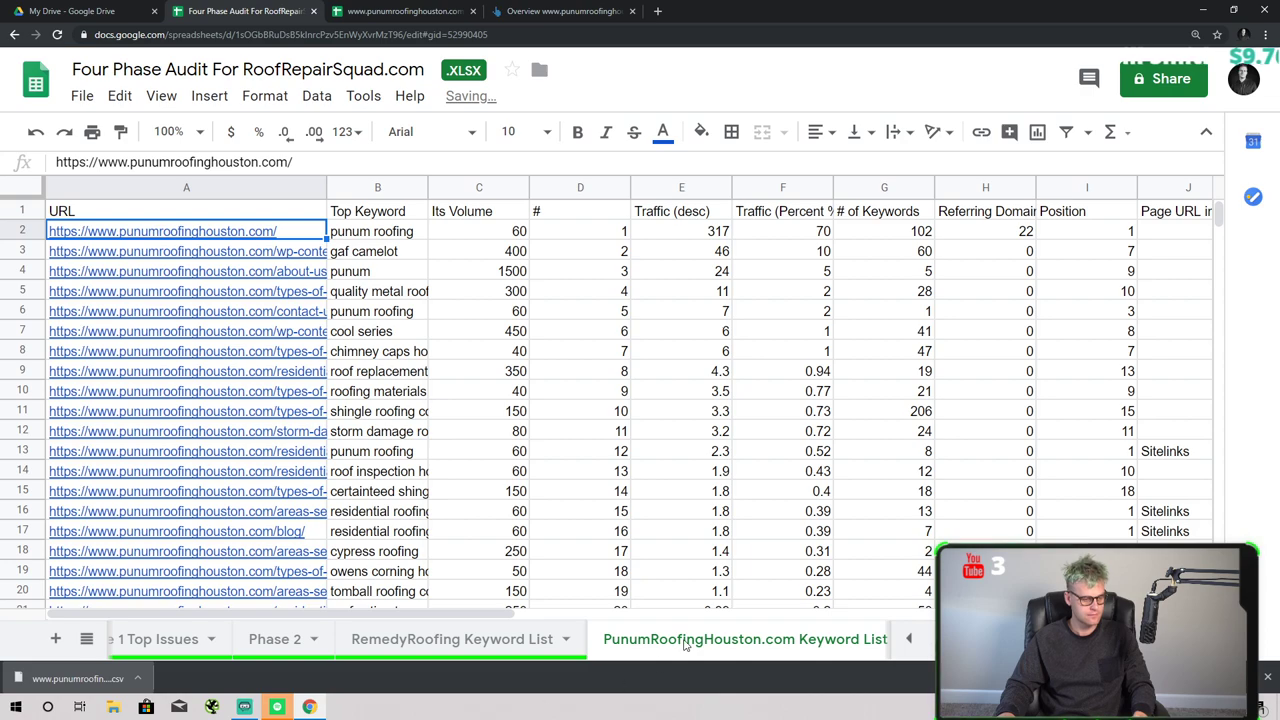
- Give the PunumRoofingHouston.com tab a colour
{"action": "right_click", "coordinate": [685, 645]}
{"action": "mouse_move", "coordinate": [687, 468]}
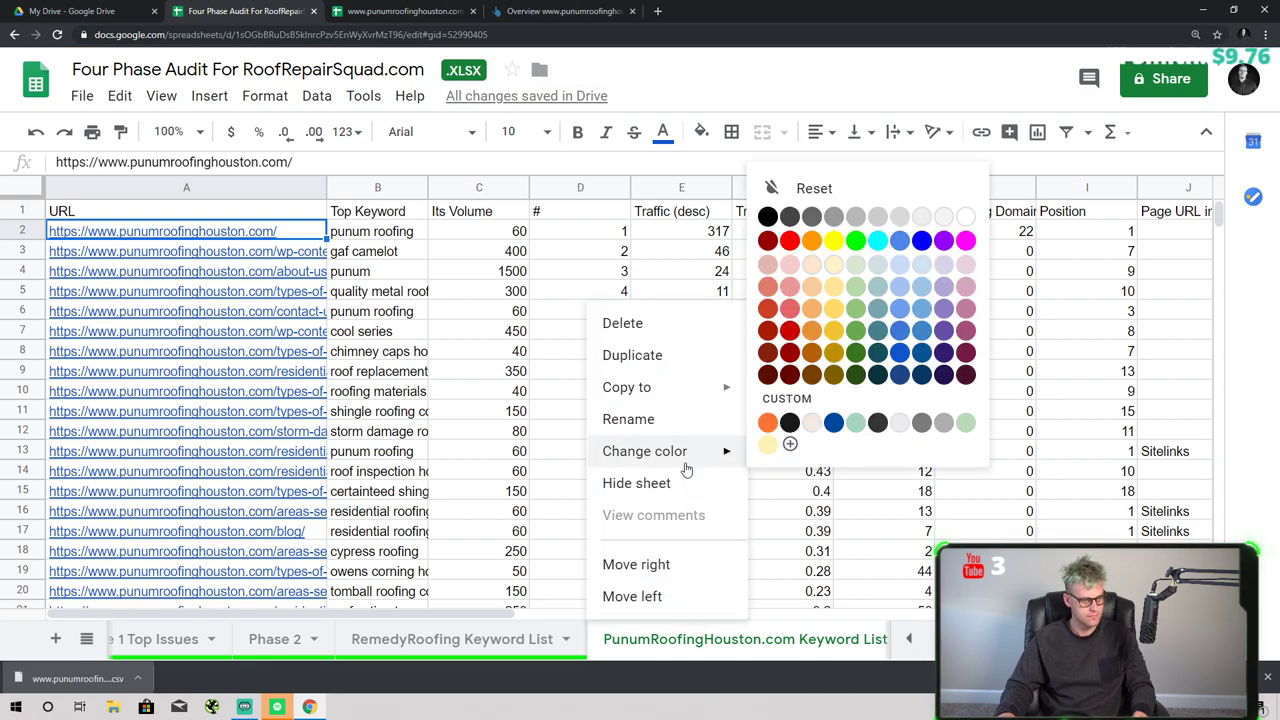
{"action": "left_click", "coordinate": [856, 249]}
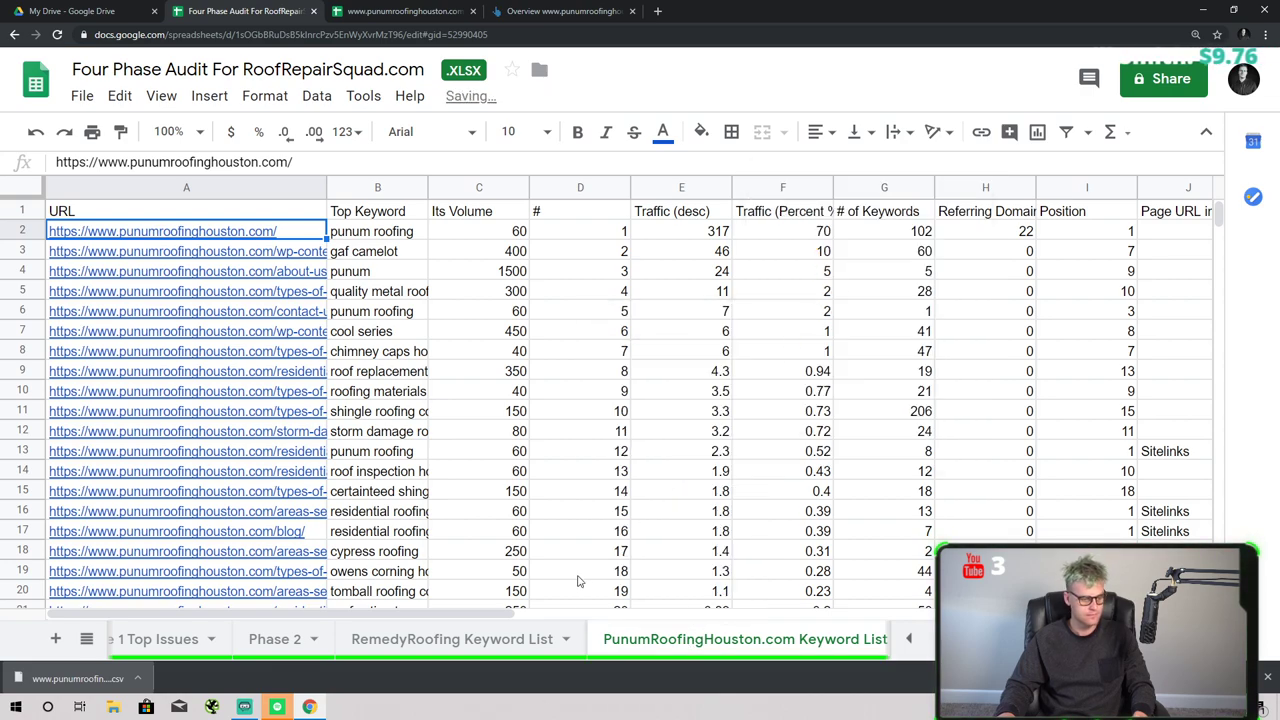
- Rename the RemedyRoofing Keyword List tab to 'RemedyRoofing KWs'
{"action": "left_click", "coordinate": [560, 641]}
{"action": "left_click", "coordinate": [566, 638]}
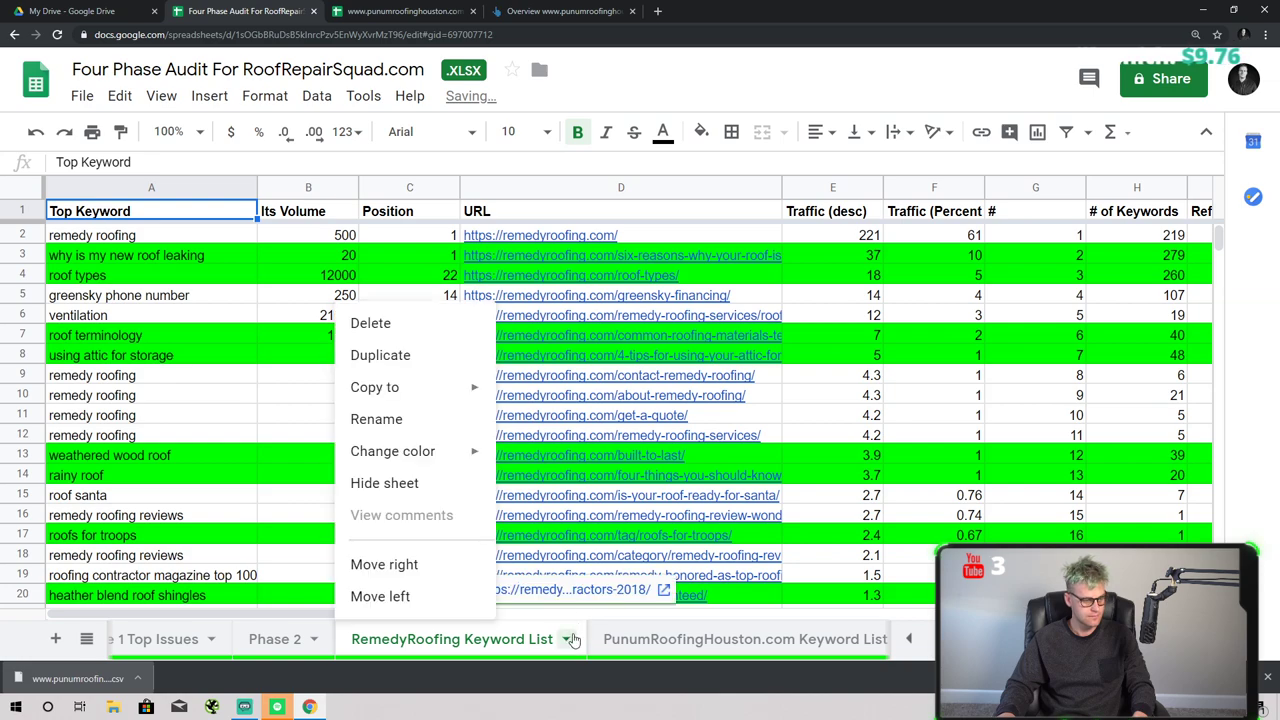
{"action": "left_click", "coordinate": [424, 430]}
{"action": "key", "text": "Right"}
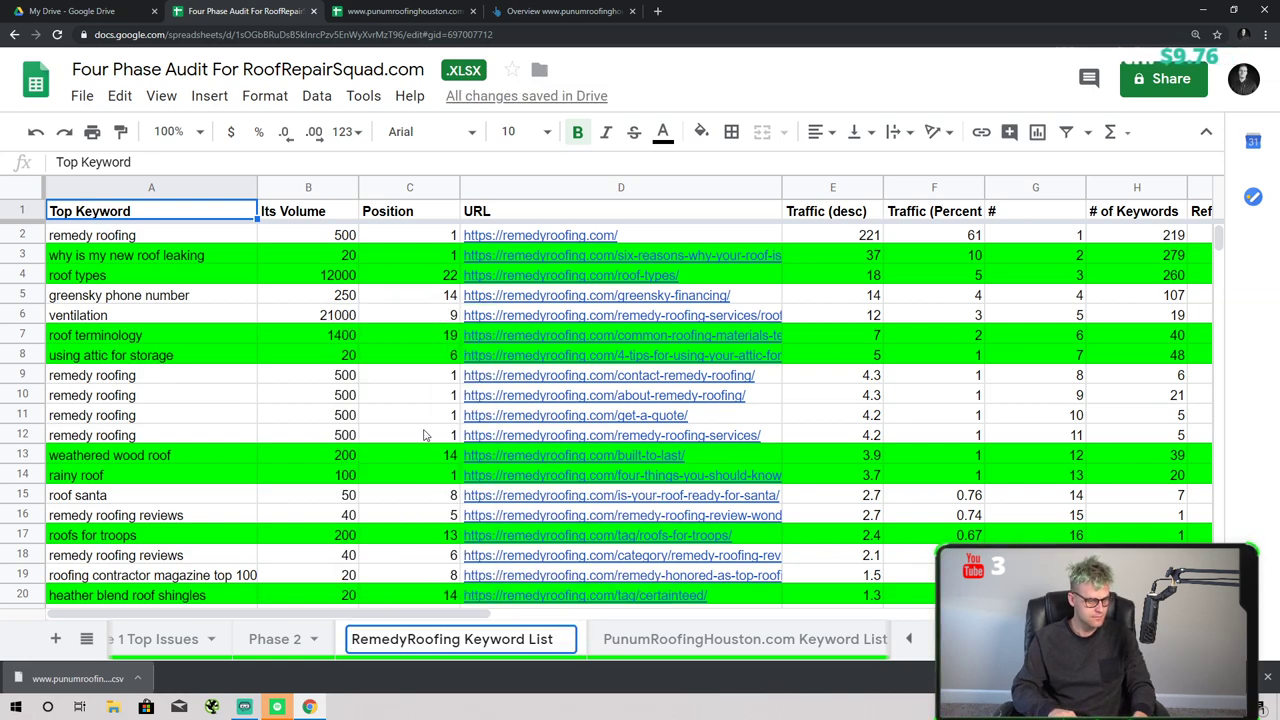
{"action": "key", "text": "BackSpace"}
{"action": "key", "text": "BackSpace"}
{"action": "key", "text": "BackSpace"}
{"action": "key", "text": "BackSpace"}
{"action": "key", "text": "BackSpace"}
{"action": "key", "text": "BackSpace"}
{"action": "key", "text": "BackSpace"}
{"action": "key", "text": "BackSpace"}
{"action": "key", "text": "BackSpace"}
{"action": "key", "text": "BackSpace"}
{"action": "key", "text": "BackSpace"}
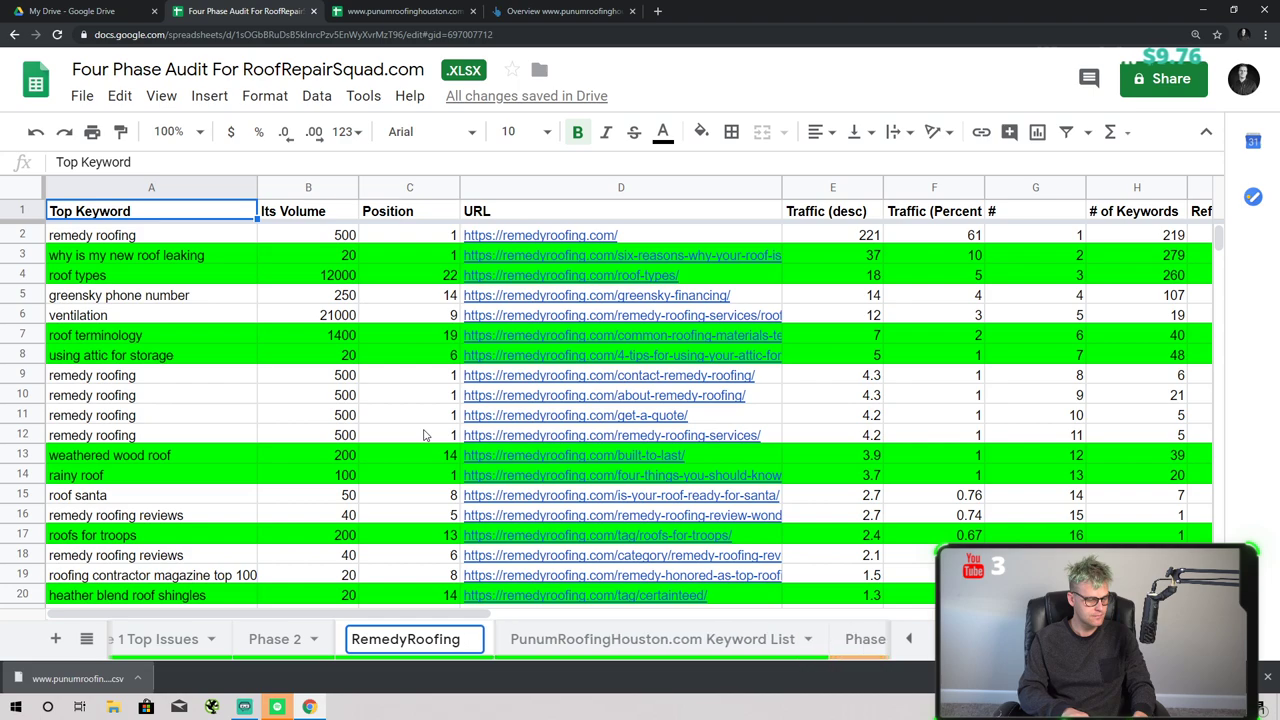
{"action": "type", "text": "Ws"}
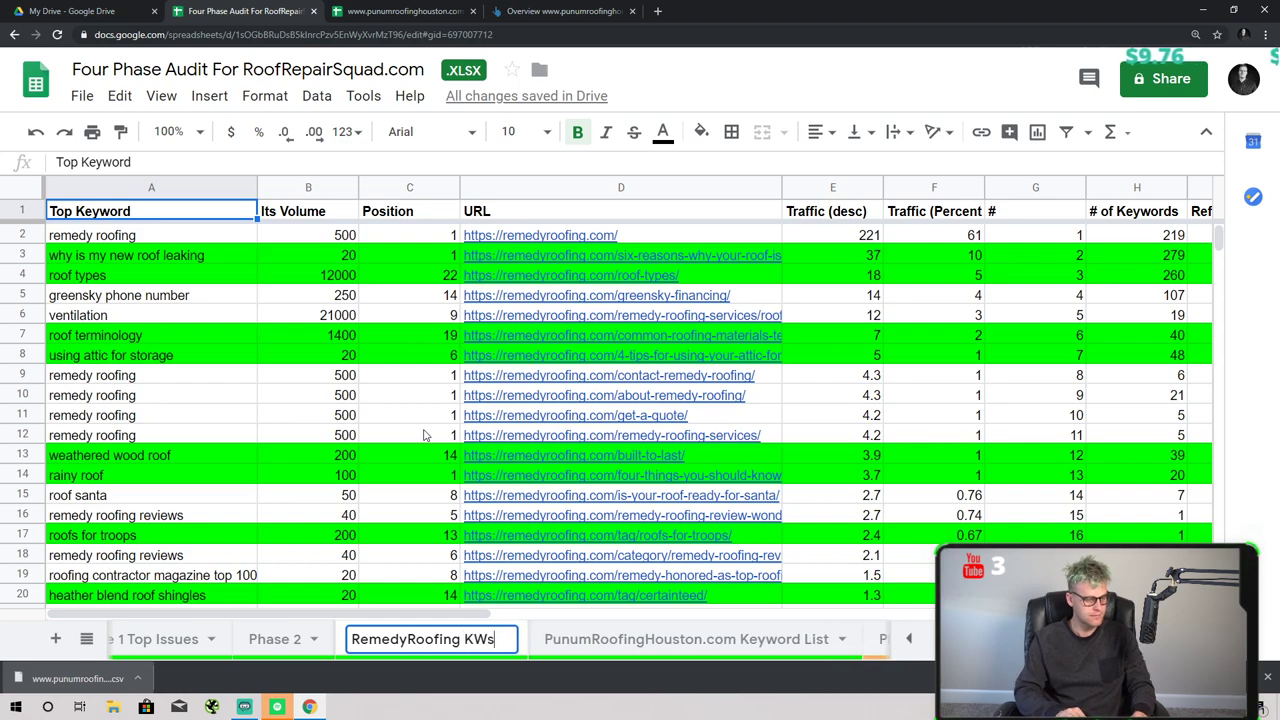
{"action": "key", "text": "Return"}
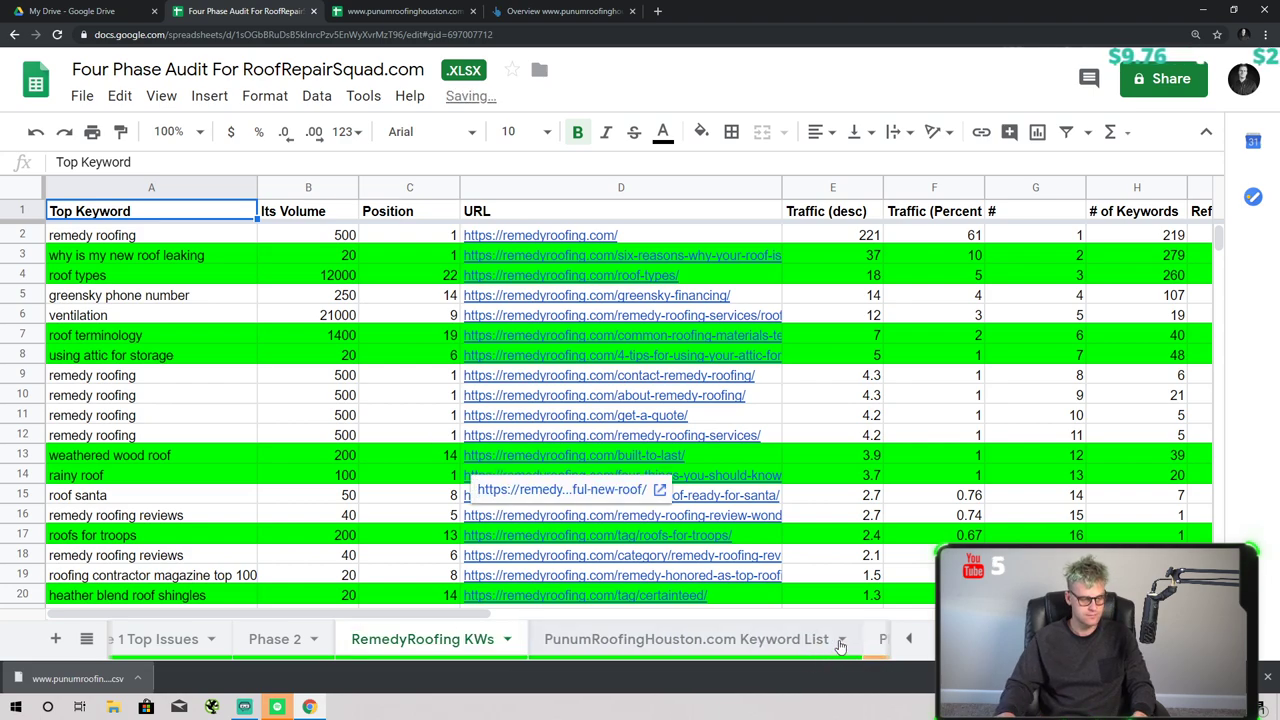
- Shorten the Punum tab name to 'PunumRoofingHouston.com Kw's'
{"action": "left_click", "coordinate": [841, 640]}
{"action": "left_click", "coordinate": [591, 424]}
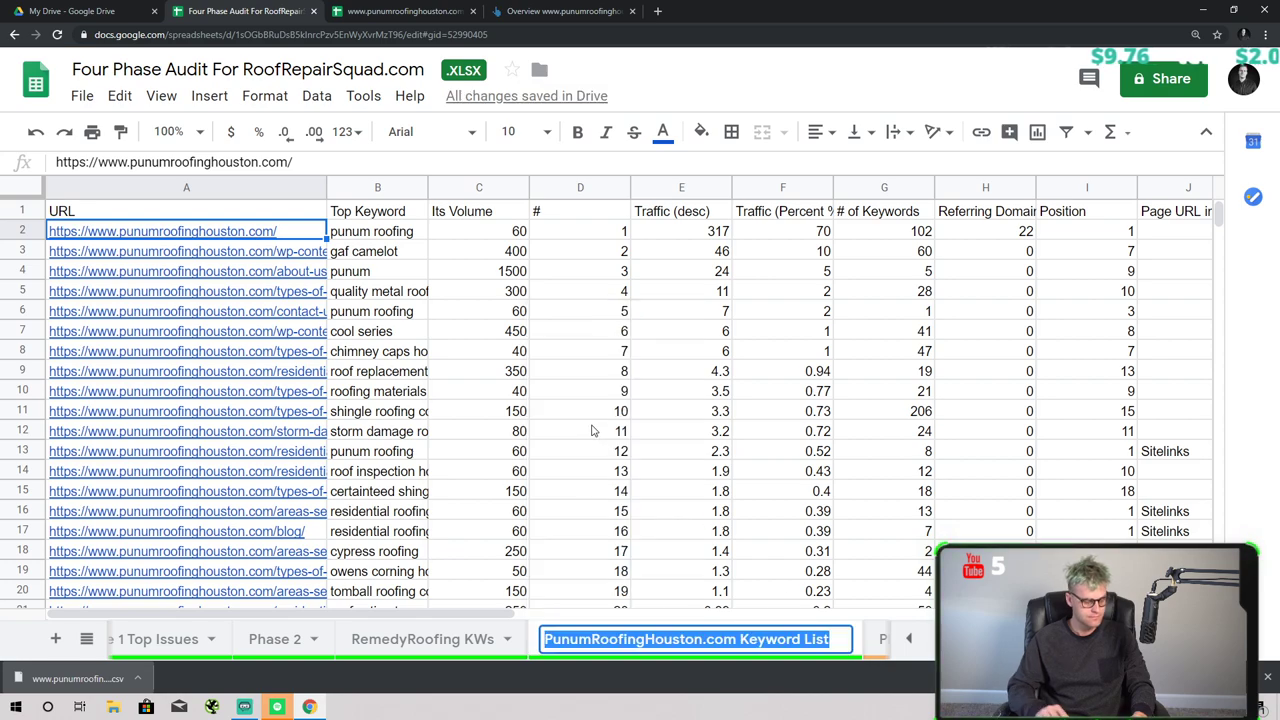
{"action": "key", "text": "Right"}
{"action": "key", "text": "BackSpace"}
{"action": "key", "text": "BackSpace"}
{"action": "key", "text": "BackSpace"}
{"action": "key", "text": "BackSpace"}
{"action": "key", "text": "BackSpace"}
{"action": "key", "text": "BackSpace"}
{"action": "key", "text": "BackSpace"}
{"action": "key", "text": "BackSpace"}
{"action": "key", "text": "BackSpace"}
{"action": "key", "text": "BackSpace"}
{"action": "key", "text": "BackSpace"}
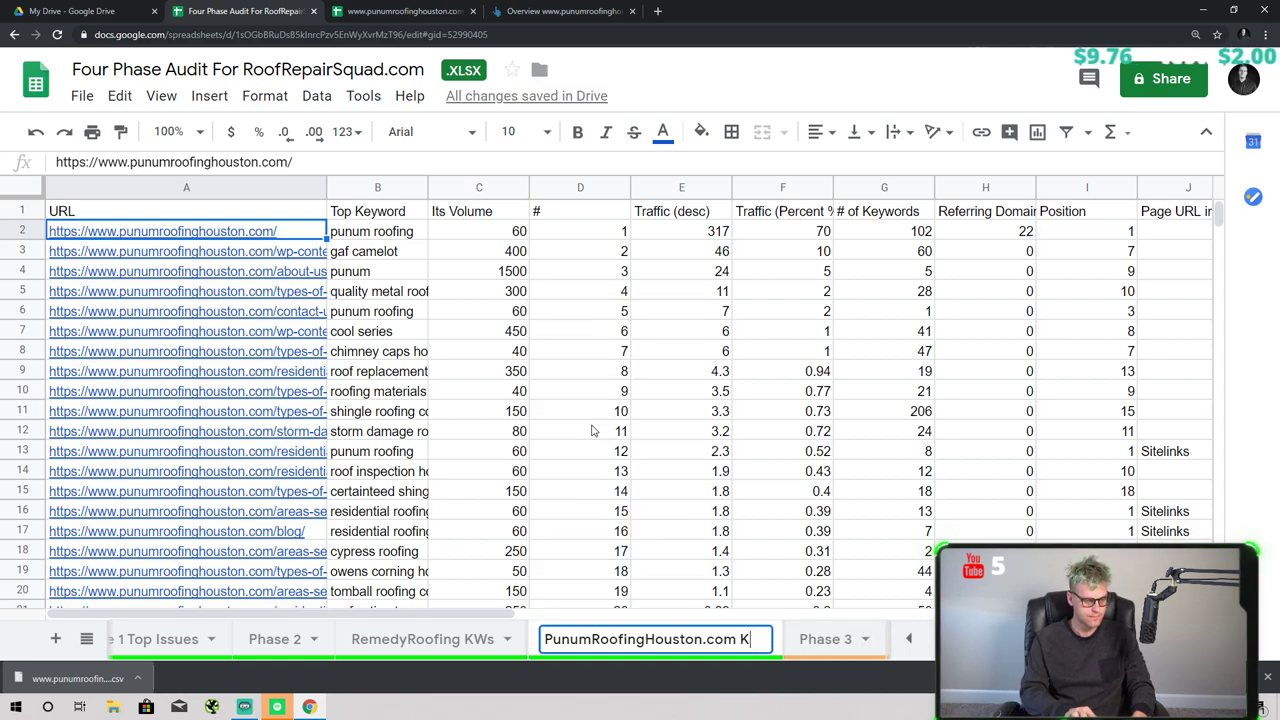
{"action": "type", "text": "w's"}
{"action": "key", "text": "Return"}
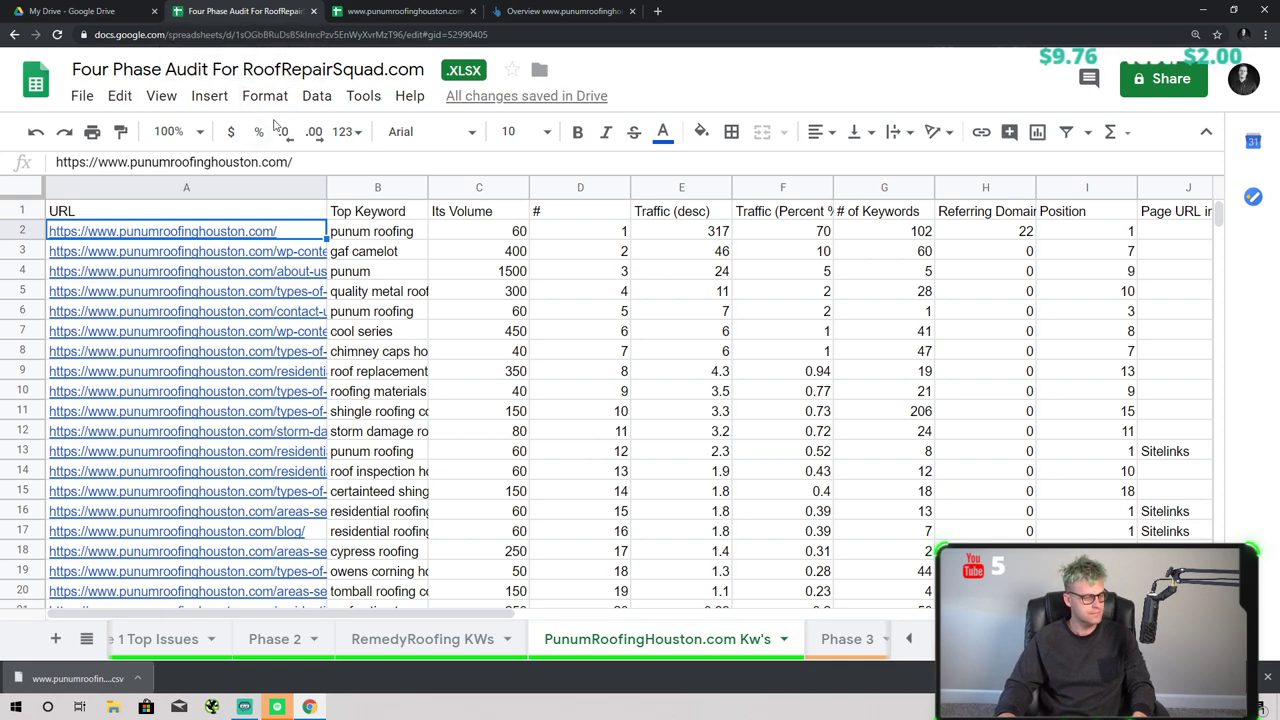
- Make the header row bold
{"action": "key", "text": "Up"}
{"action": "key", "text": "shift+space"}
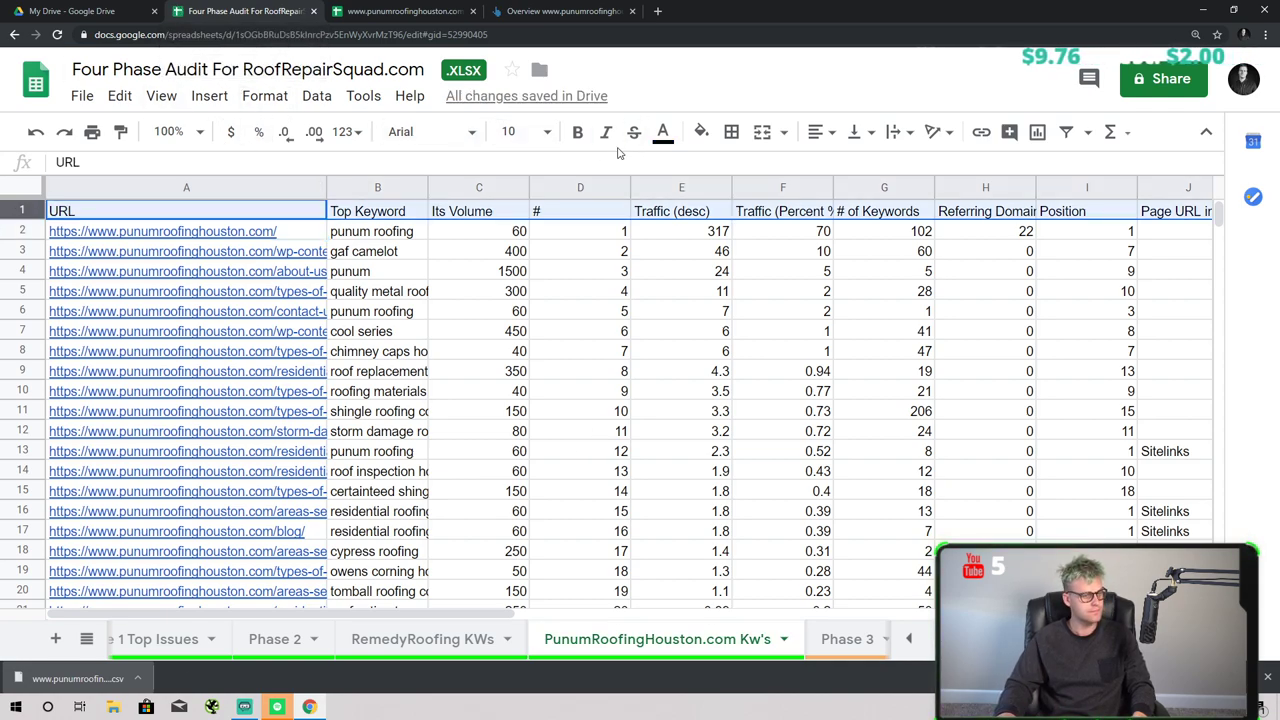
{"action": "key", "text": "ctrl+b"}
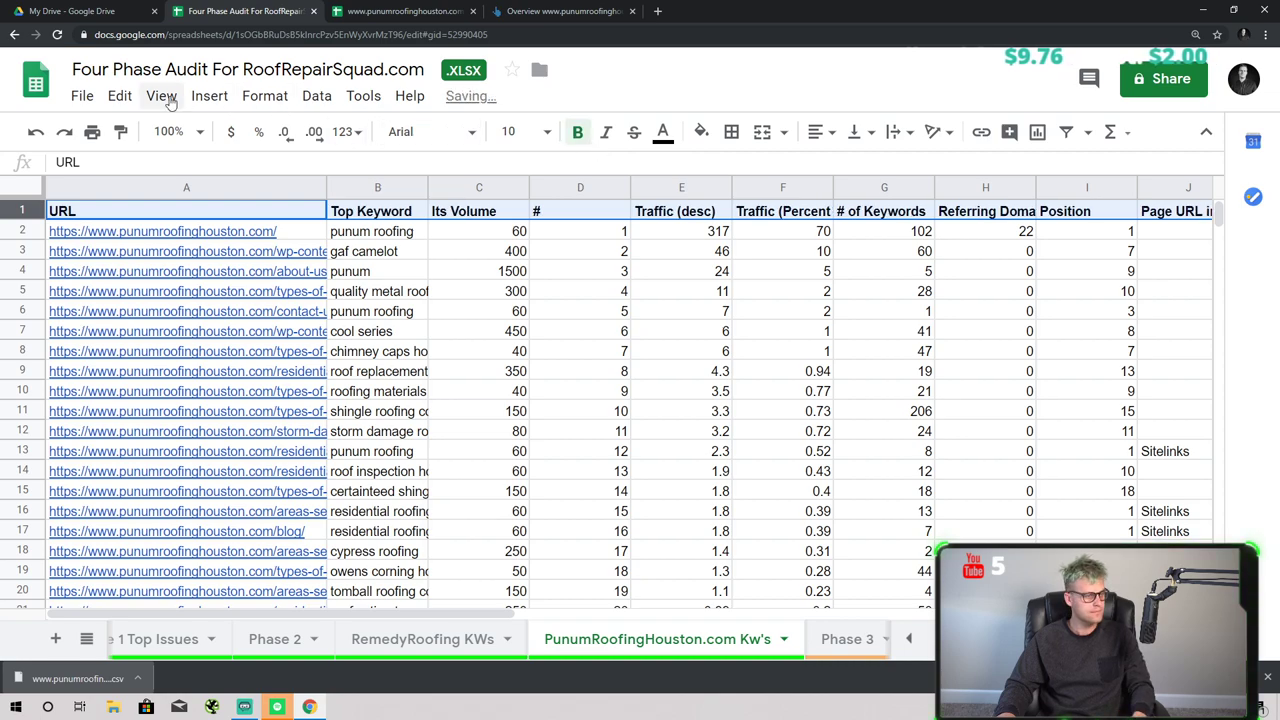
- Freeze the first row as a header
{"action": "left_click", "coordinate": [161, 96]}
{"action": "mouse_move", "coordinate": [185, 133]}
{"action": "left_click", "coordinate": [400, 169]}
{"action": "left_click", "coordinate": [505, 258]}
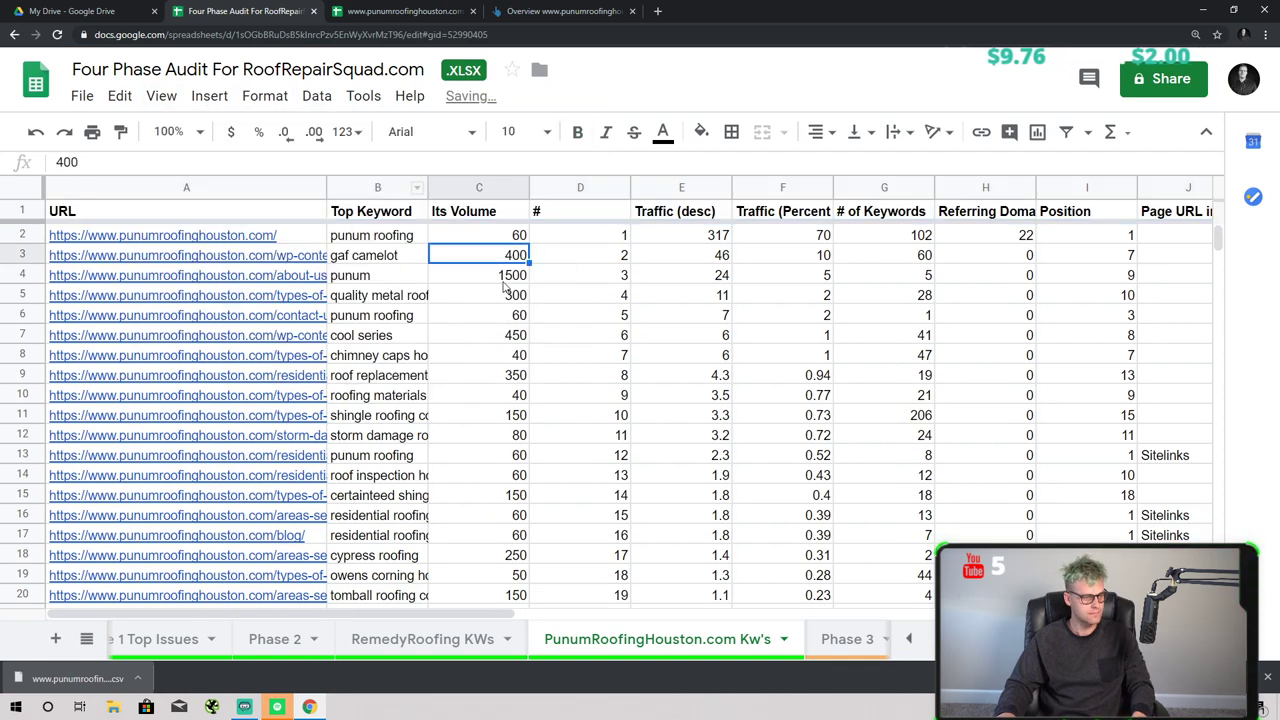
- Widen the URL column and review the URLs in rows 3 and 4
{"action": "left_click", "coordinate": [352, 185]}
{"action": "left_click_drag", "start_coordinate": [328, 187], "coordinate": [377, 187]}
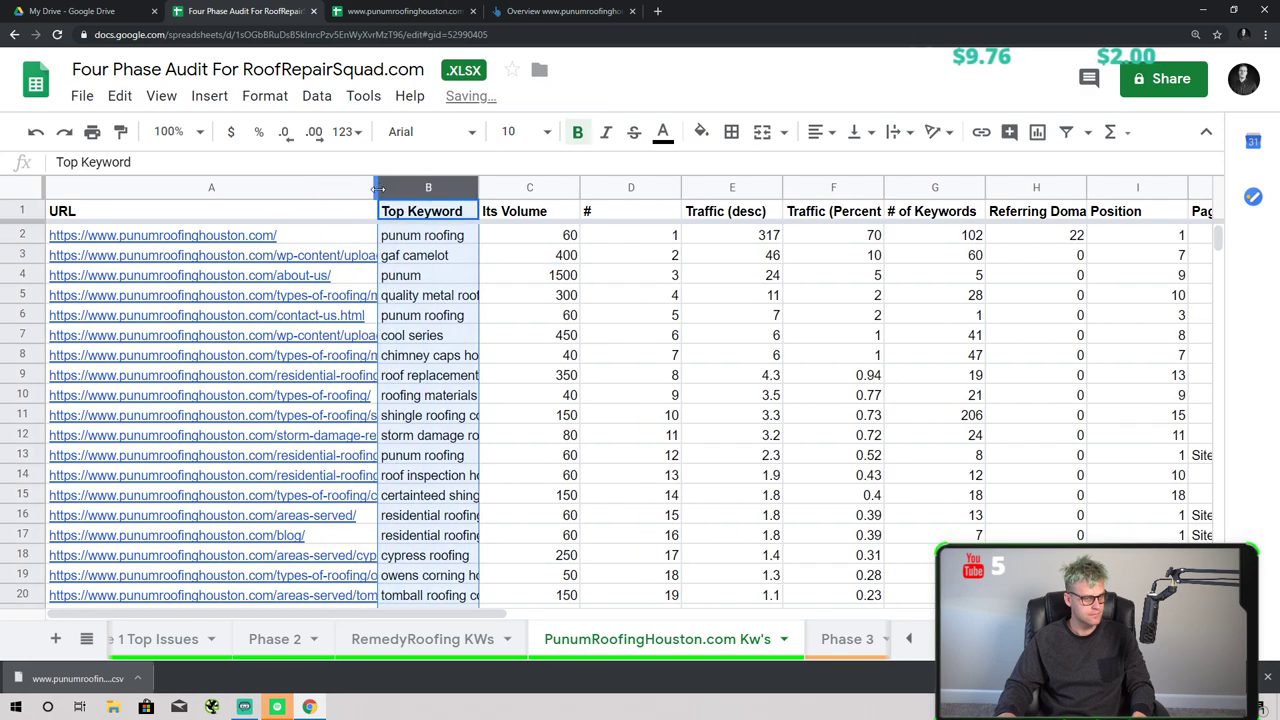
{"action": "left_click", "coordinate": [352, 258]}
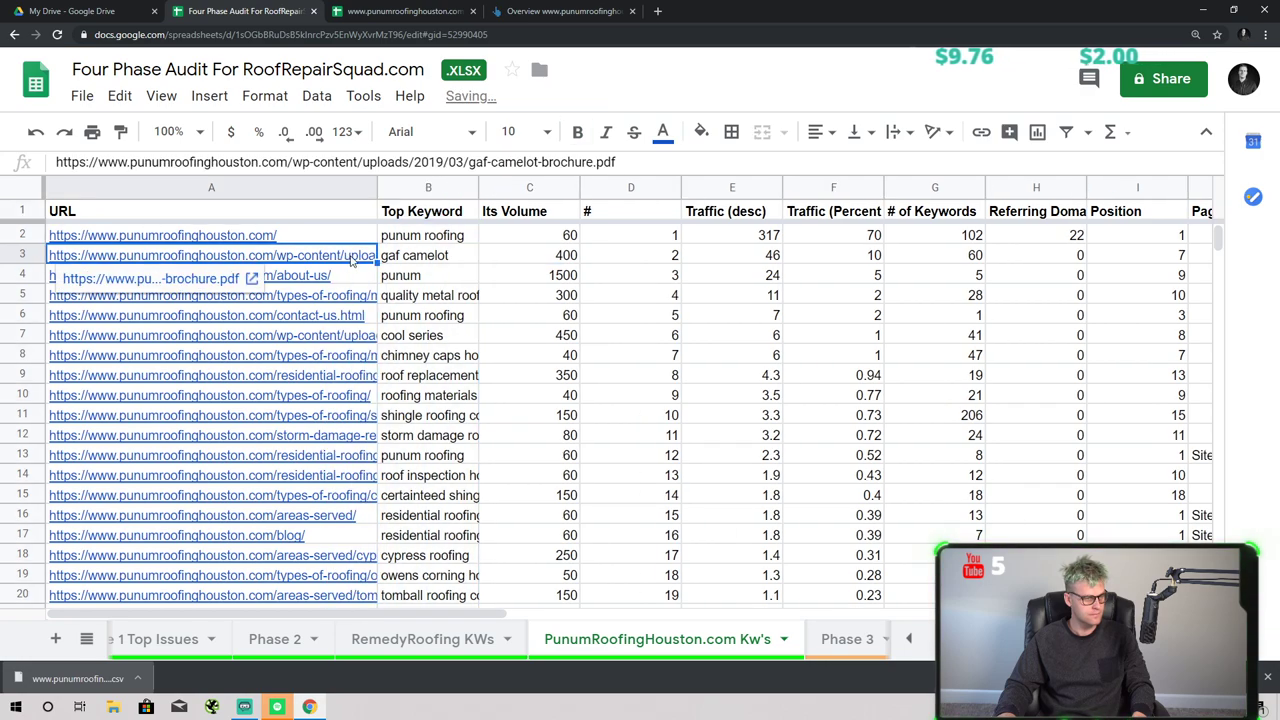
{"action": "left_click", "coordinate": [388, 276]}
{"action": "left_click", "coordinate": [370, 281]}
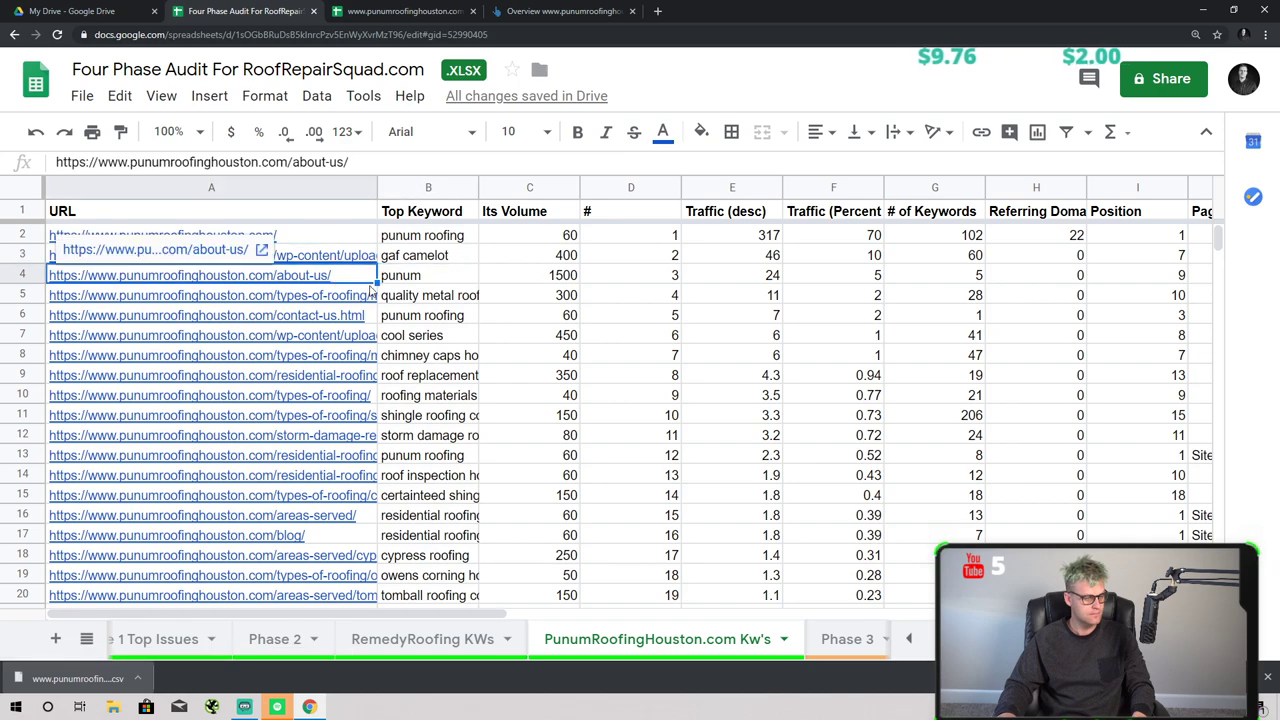
- Fill row 5, the quality metal roofing page, bright green
{"action": "left_click", "coordinate": [370, 290]}
{"action": "left_click", "coordinate": [540, 295], "text": "shift"}
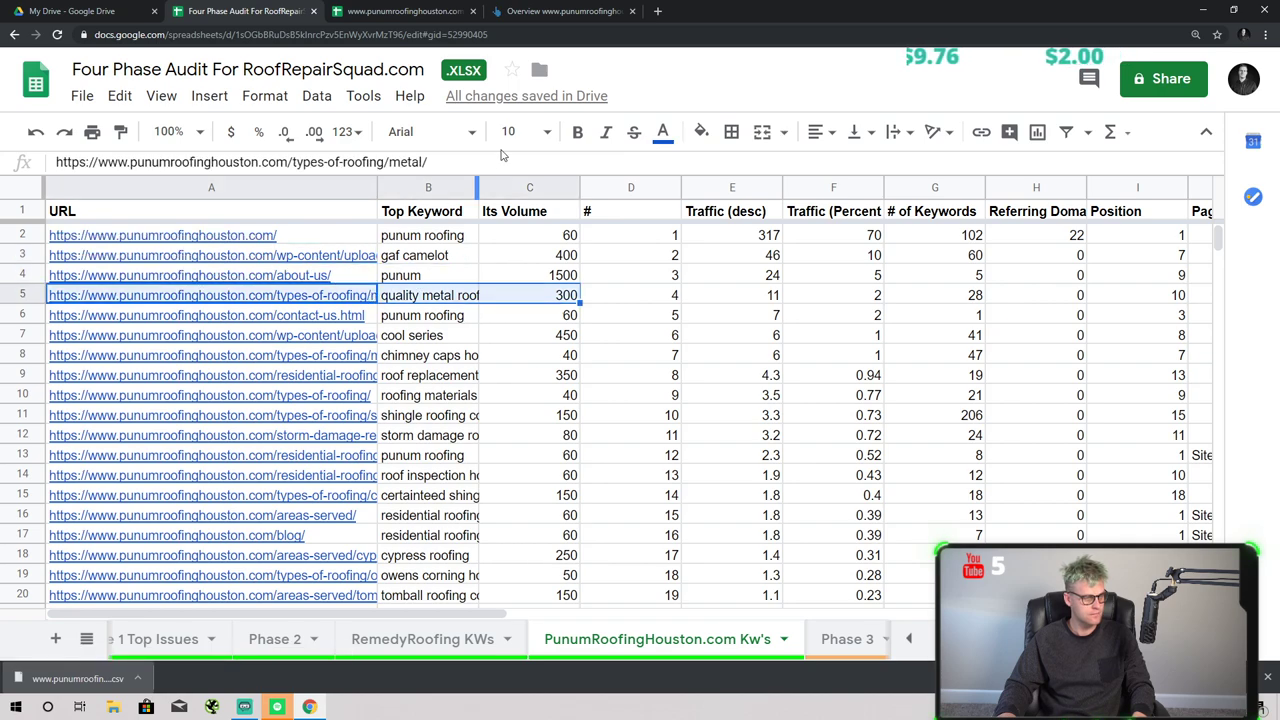
{"action": "key", "text": "shift+space"}
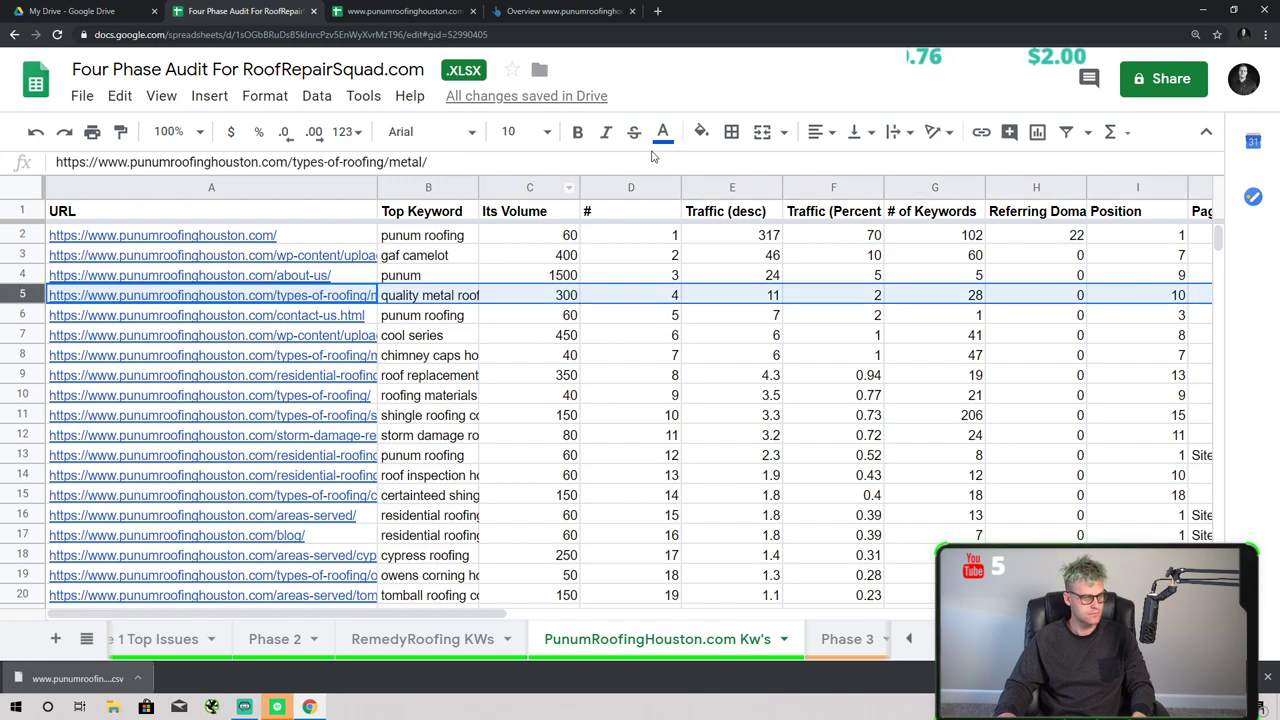
{"action": "left_click", "coordinate": [701, 131]}
{"action": "left_click", "coordinate": [798, 224]}
{"action": "left_click", "coordinate": [598, 358]}
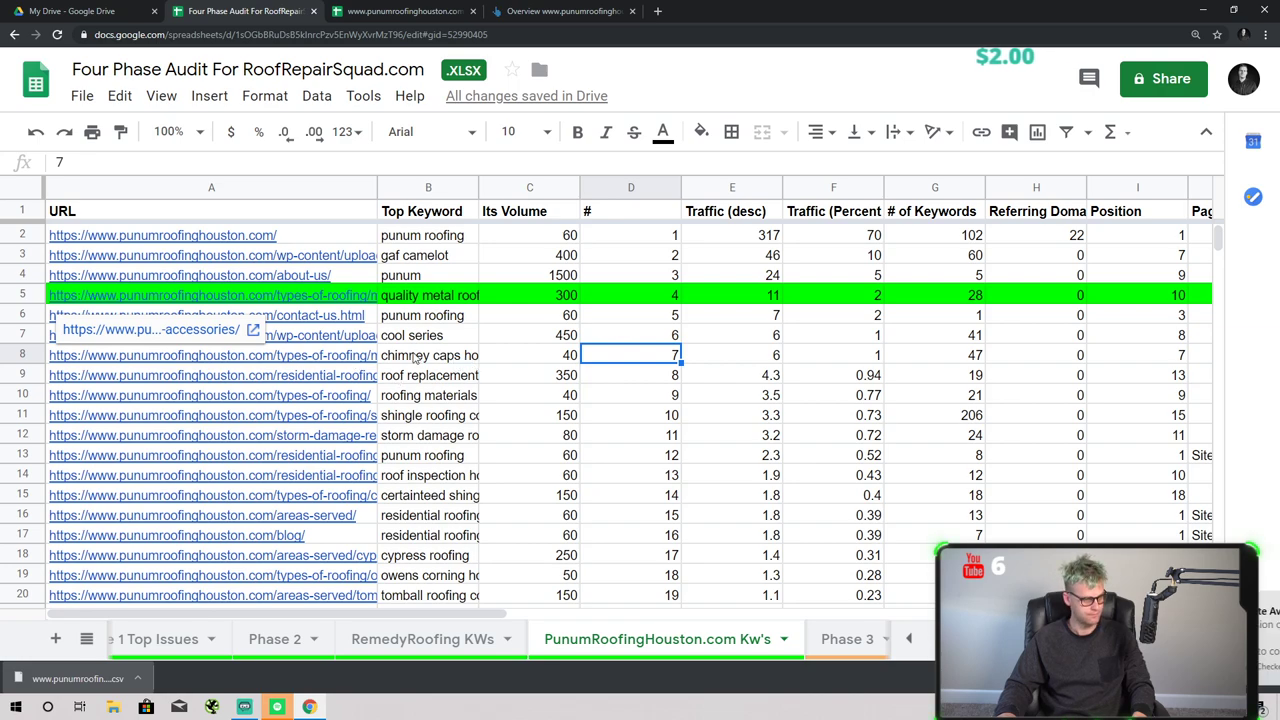
- Widen the Top Keyword column and review the URLs in rows 7 and 8
{"action": "left_click_drag", "start_coordinate": [478, 187], "coordinate": [572, 187]}
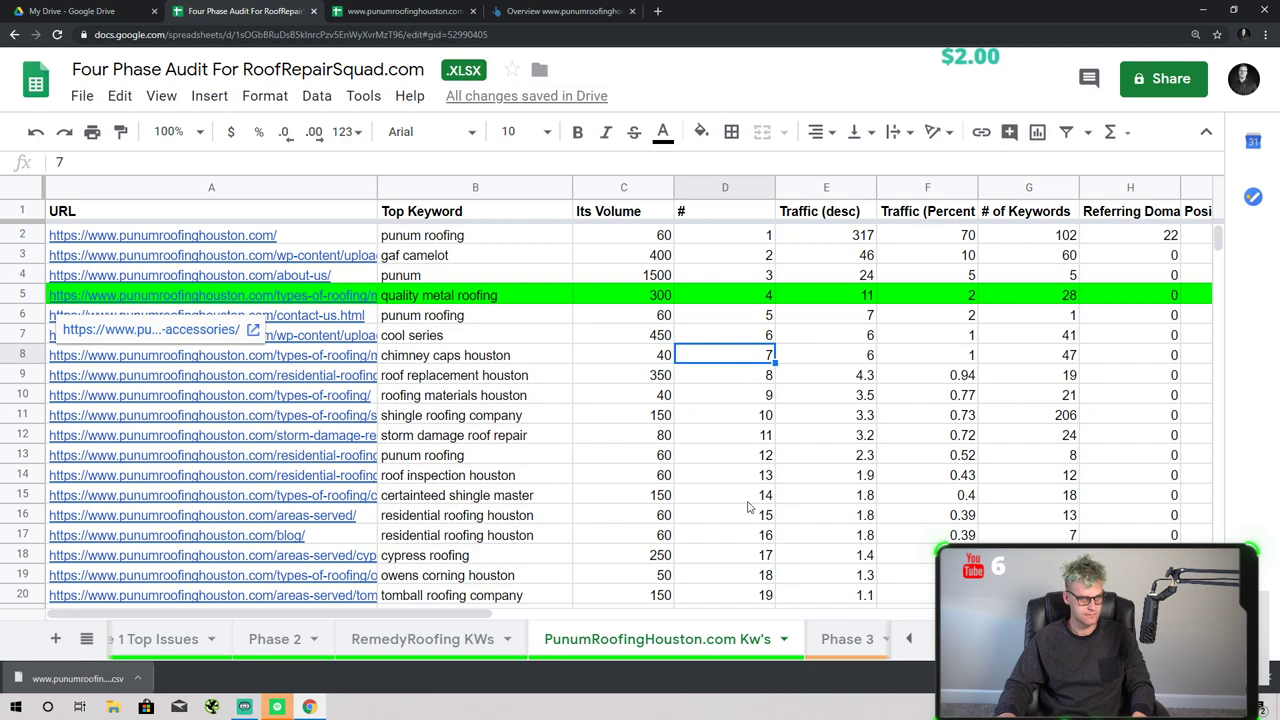
{"action": "left_click_drag", "start_coordinate": [540, 612], "coordinate": [471, 592]}
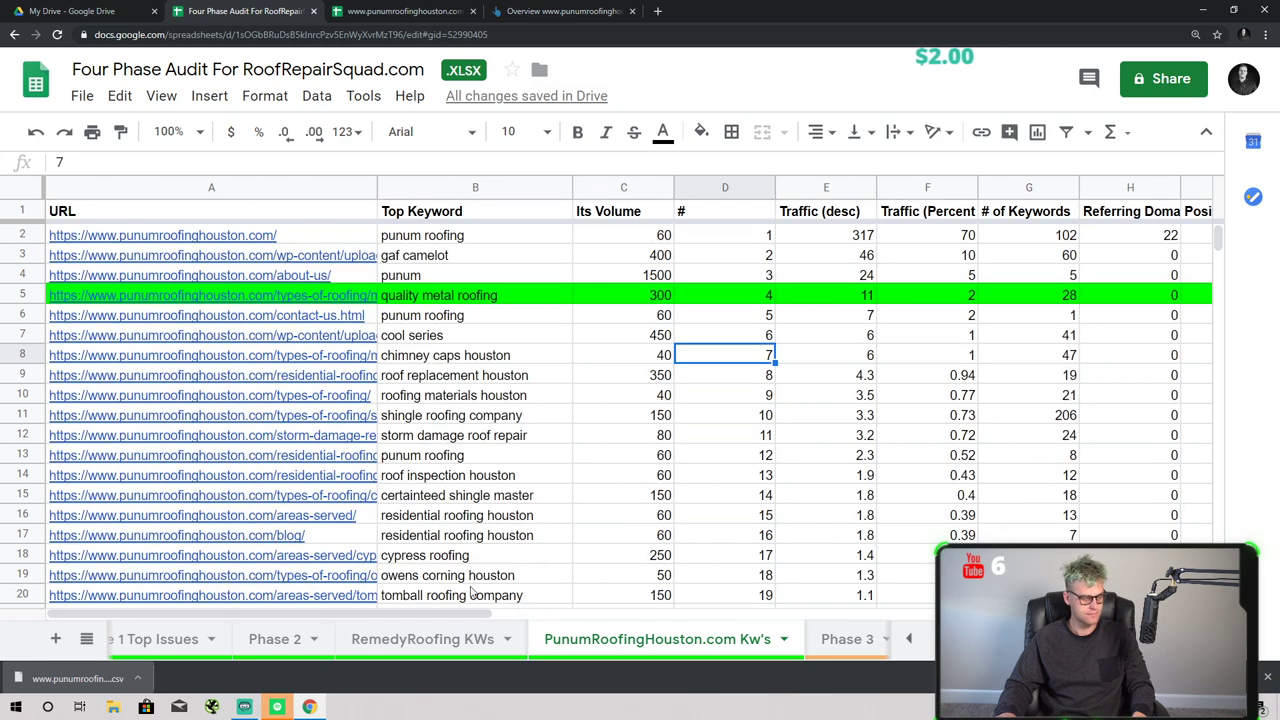
{"action": "left_click", "coordinate": [348, 343]}
{"action": "left_click", "coordinate": [345, 360]}
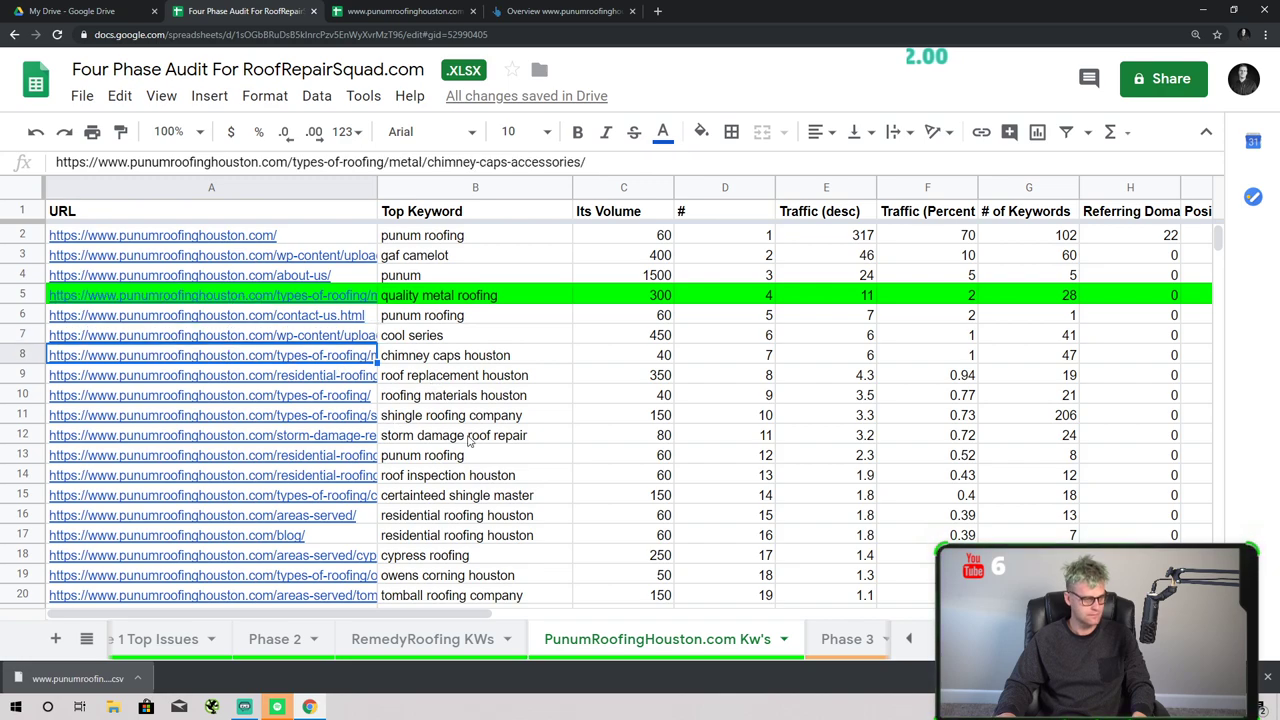
- Fill rows 8 and 9 bright green
{"action": "left_click", "coordinate": [33, 352]}
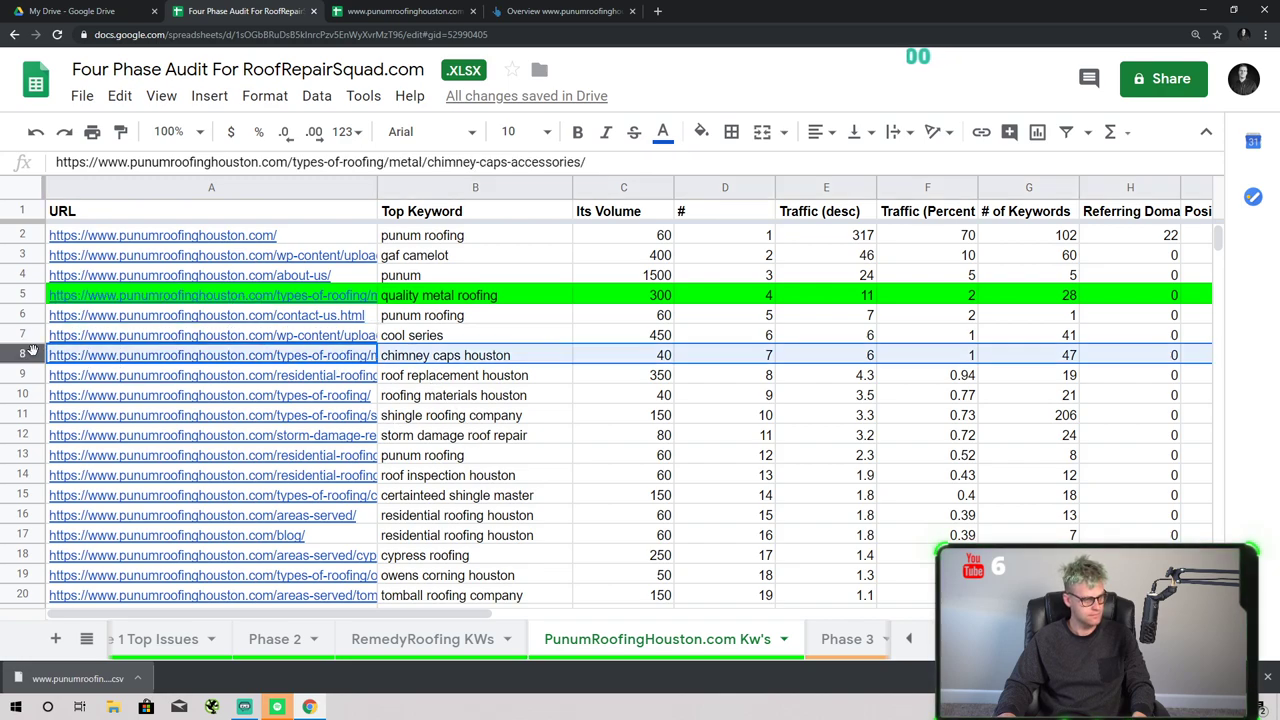
{"action": "left_click", "coordinate": [700, 133]}
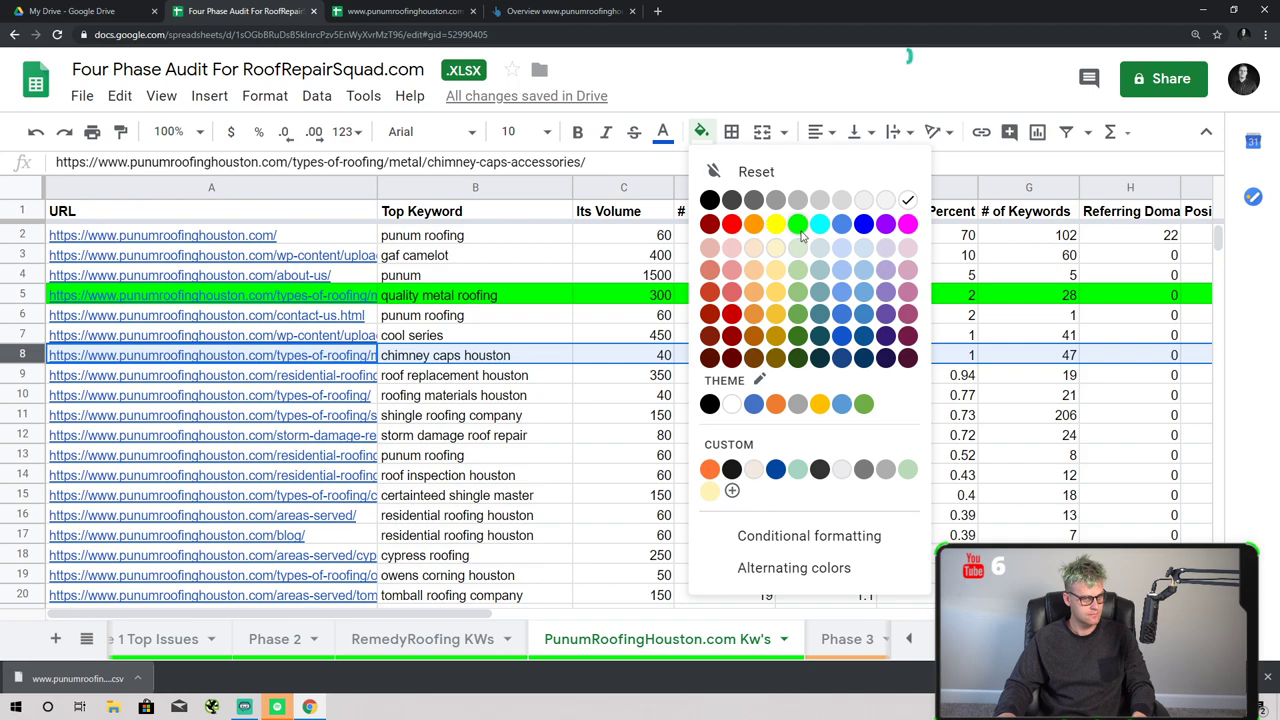
{"action": "left_click", "coordinate": [797, 223]}
{"action": "left_click", "coordinate": [630, 415]}
{"action": "scroll", "coordinate": [540, 447], "scroll_direction": "down", "scroll_amount": 1}
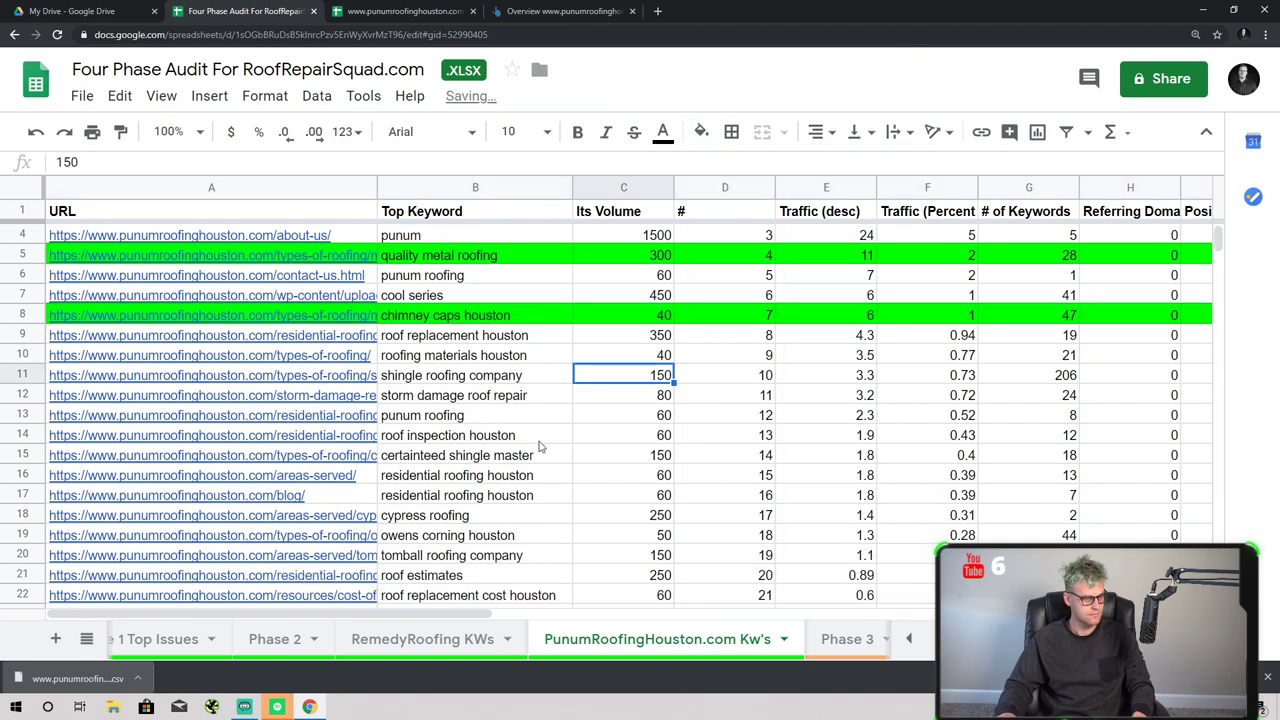
{"action": "left_click", "coordinate": [40, 336]}
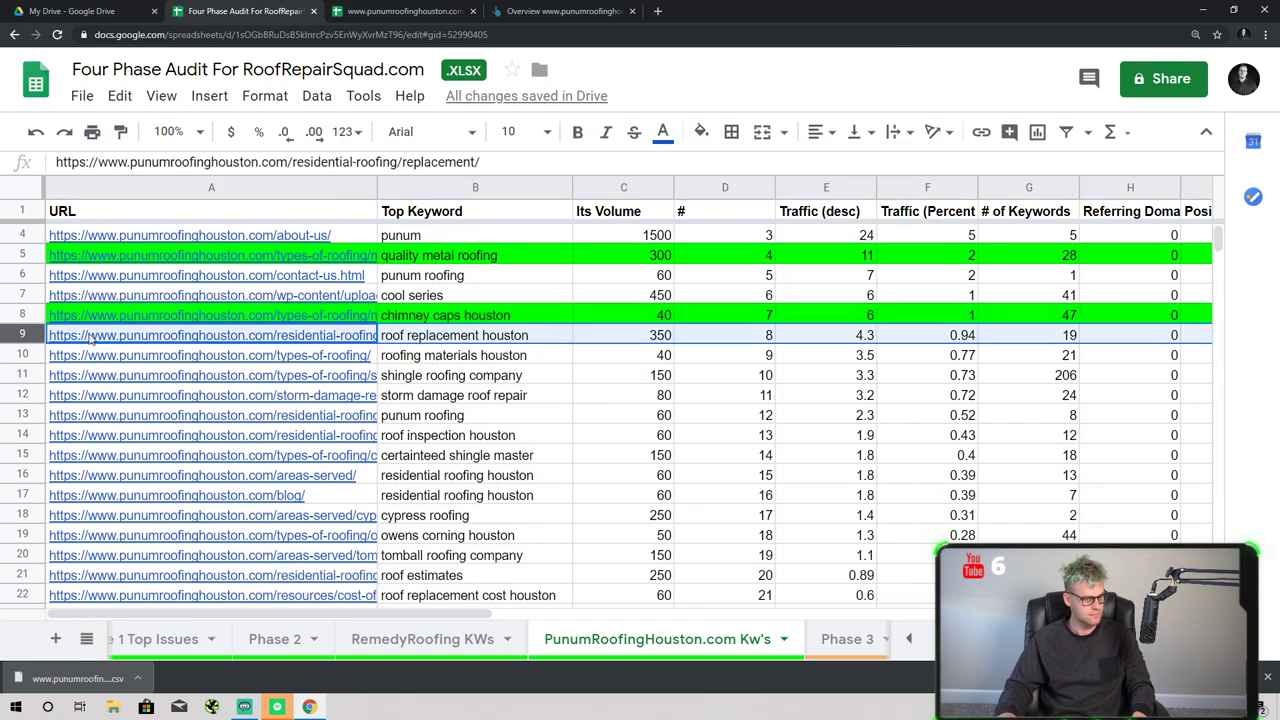
{"action": "left_click", "coordinate": [708, 140]}
{"action": "left_click", "coordinate": [800, 222]}
{"action": "left_click", "coordinate": [630, 375]}
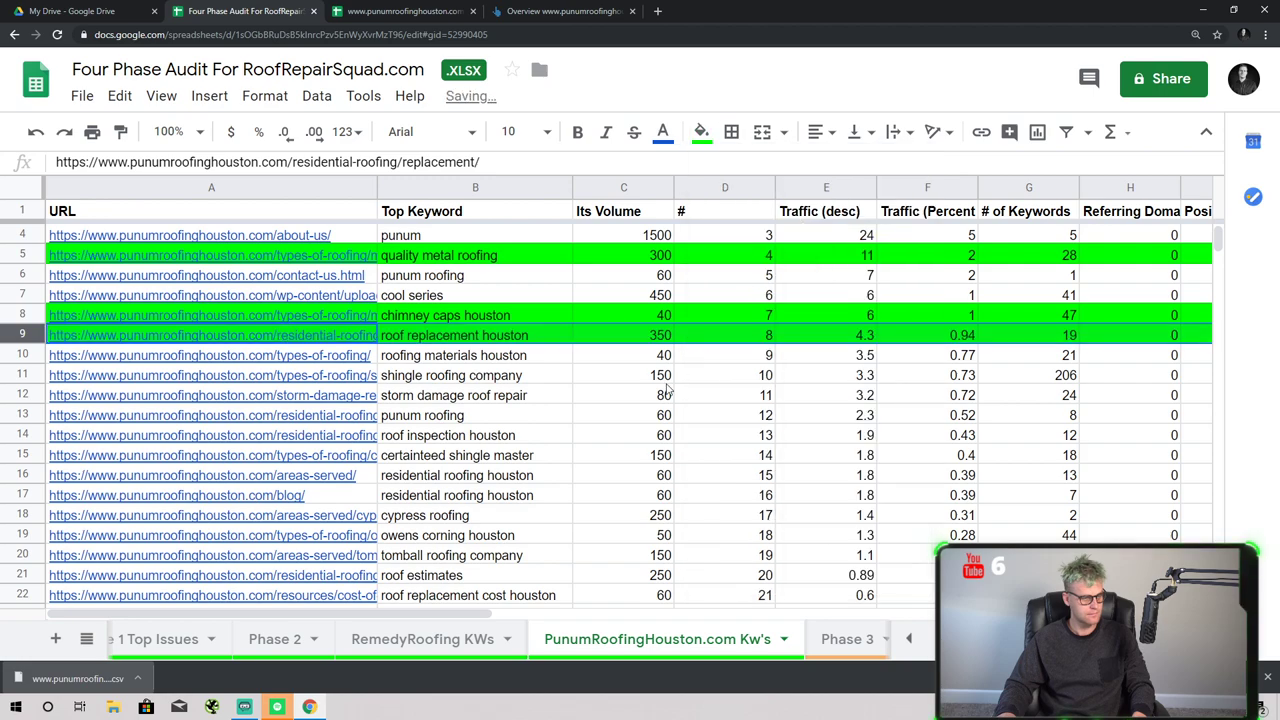
- Fill rows 10 and 11 bright green
{"action": "left_click", "coordinate": [28, 356]}
{"action": "left_click", "coordinate": [731, 135]}
{"action": "left_click", "coordinate": [701, 131]}
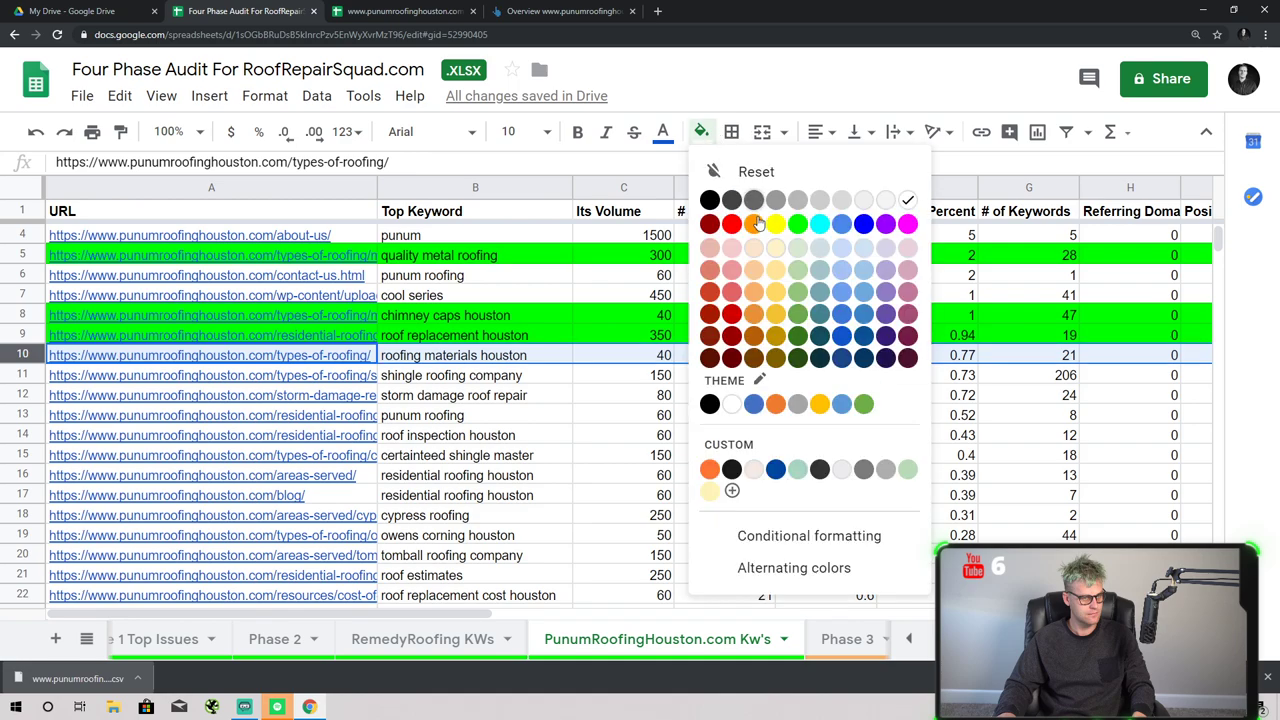
{"action": "left_click", "coordinate": [800, 222]}
{"action": "left_click", "coordinate": [665, 337]}
{"action": "scroll", "coordinate": [551, 408], "scroll_direction": "down", "scroll_amount": 1}
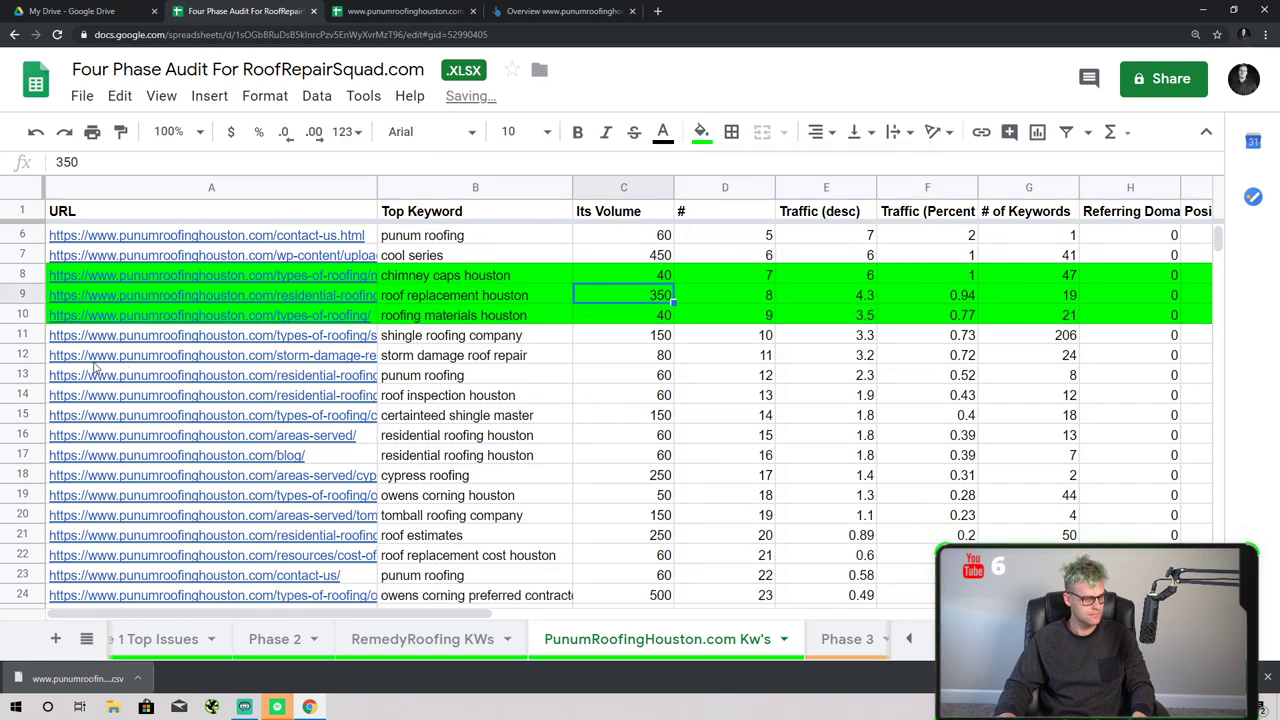
{"action": "left_click", "coordinate": [22, 335]}
{"action": "left_click", "coordinate": [701, 132]}
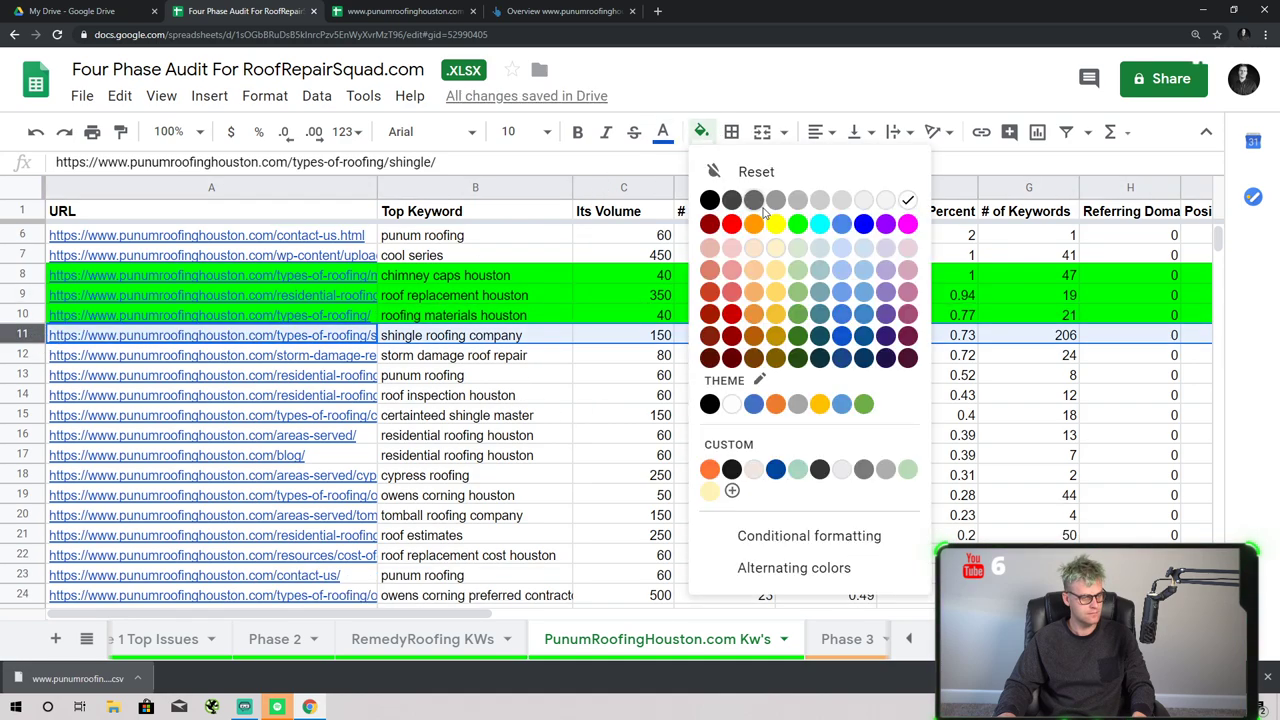
{"action": "left_click", "coordinate": [797, 222]}
{"action": "left_click", "coordinate": [625, 376]}
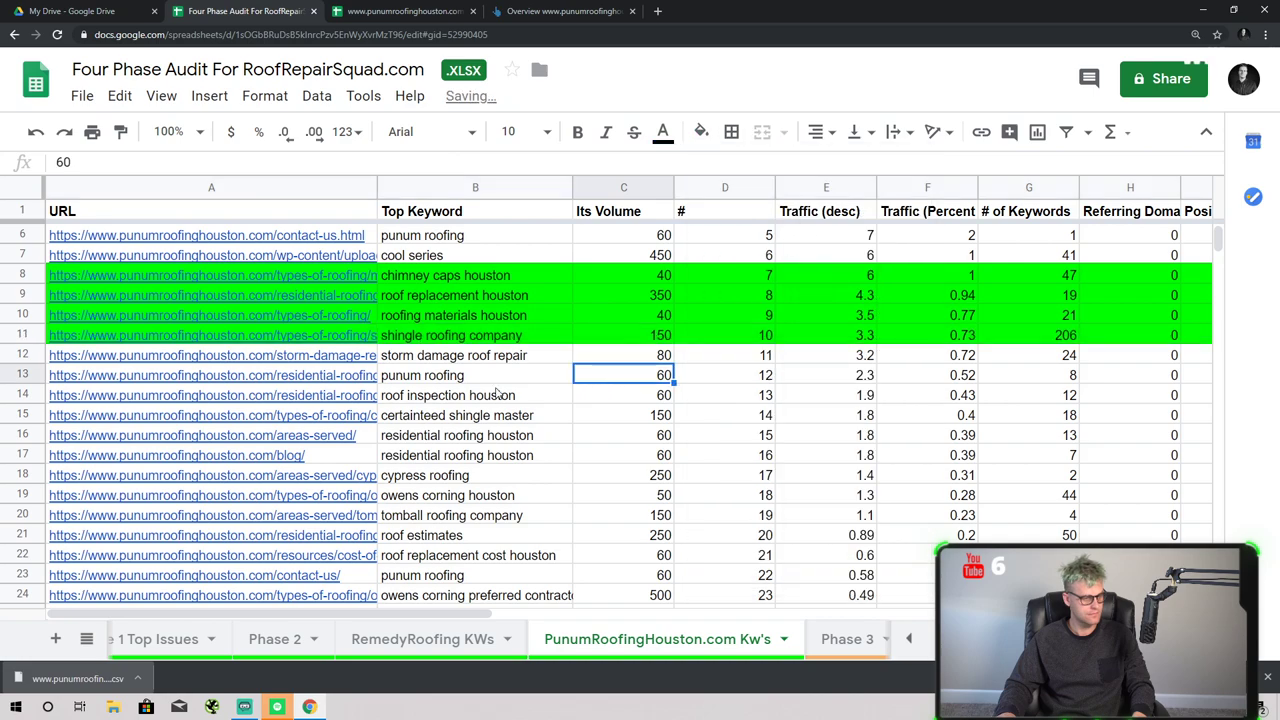
- Select rows 12, 14–16, 21 and 25 together and fill them green
{"action": "left_click", "coordinate": [28, 355]}
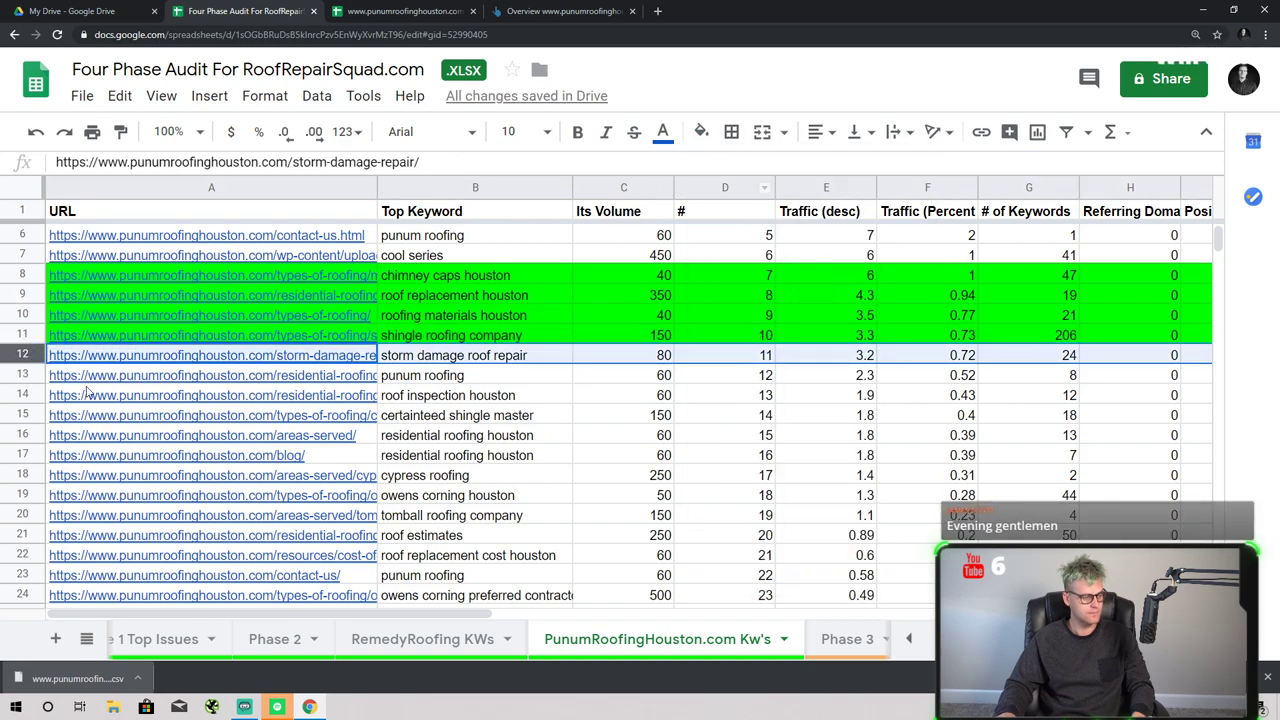
{"action": "left_click", "coordinate": [22, 396], "text": "ctrl"}
{"action": "scroll", "coordinate": [200, 405], "scroll_direction": "down", "scroll_amount": 1}
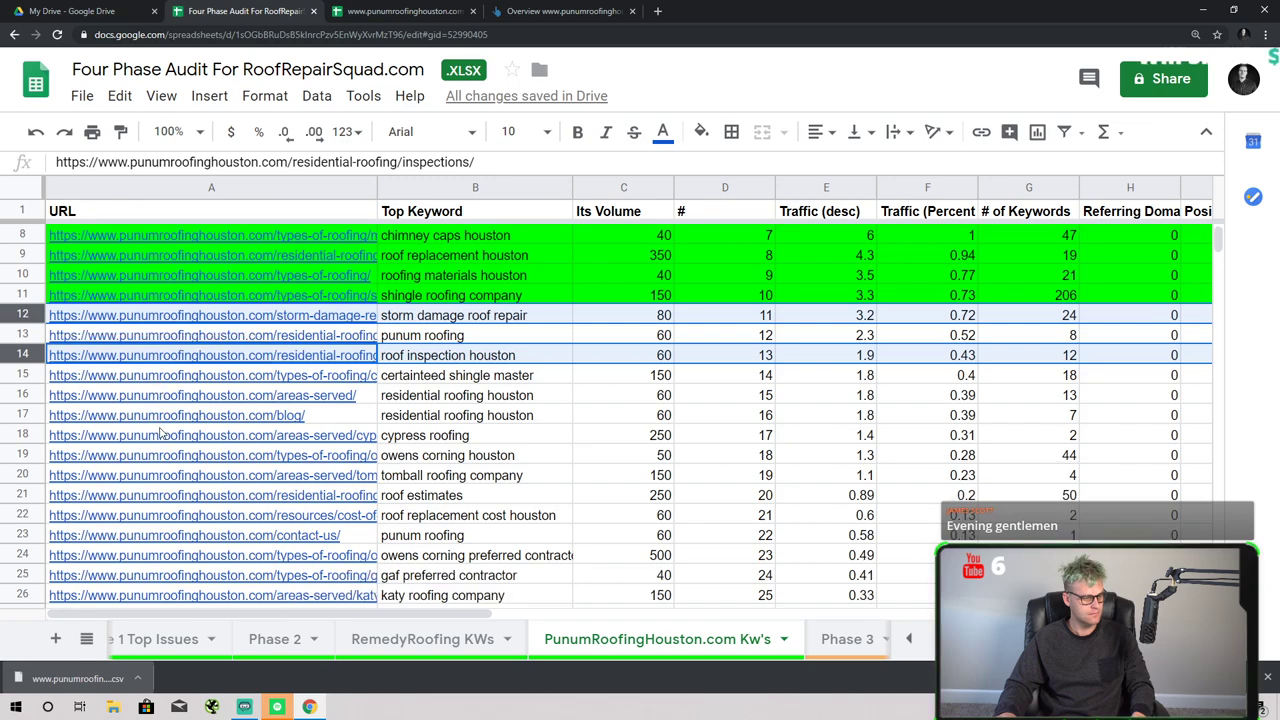
{"action": "left_click", "coordinate": [22, 375], "text": "ctrl"}
{"action": "left_click", "coordinate": [22, 395], "text": "ctrl"}
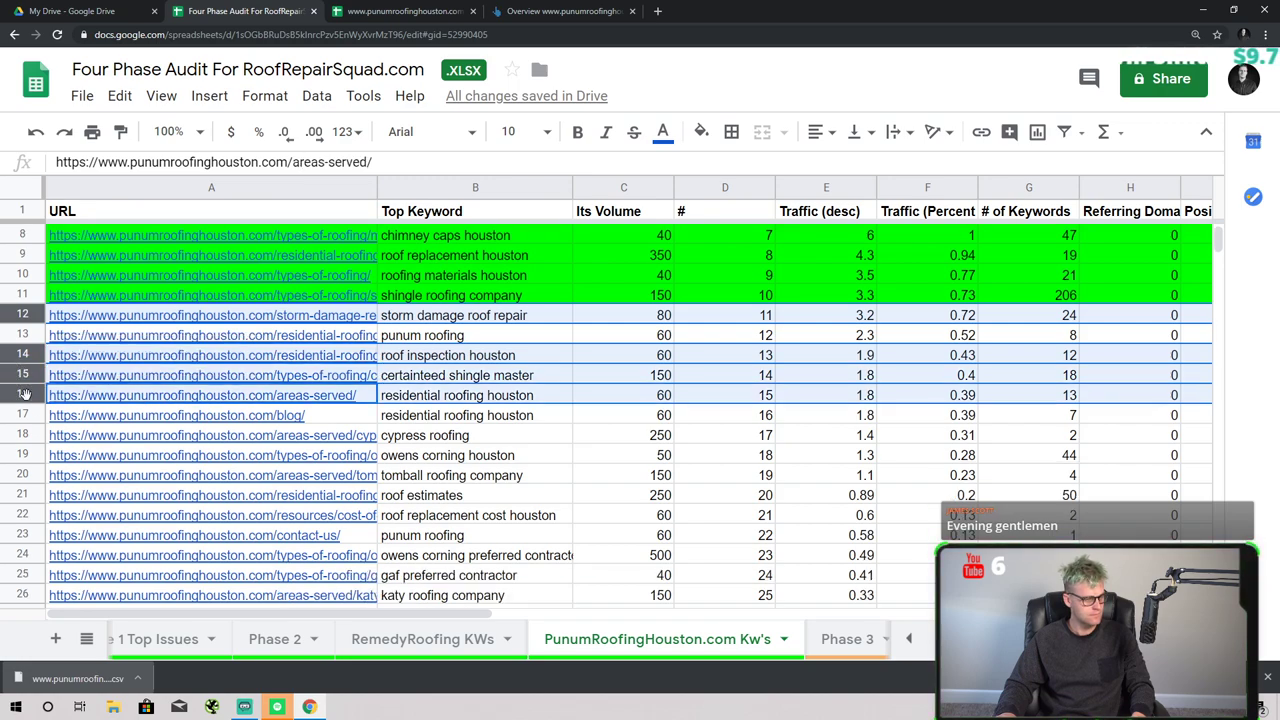
{"action": "scroll", "coordinate": [325, 400], "scroll_direction": "down", "scroll_amount": 1}
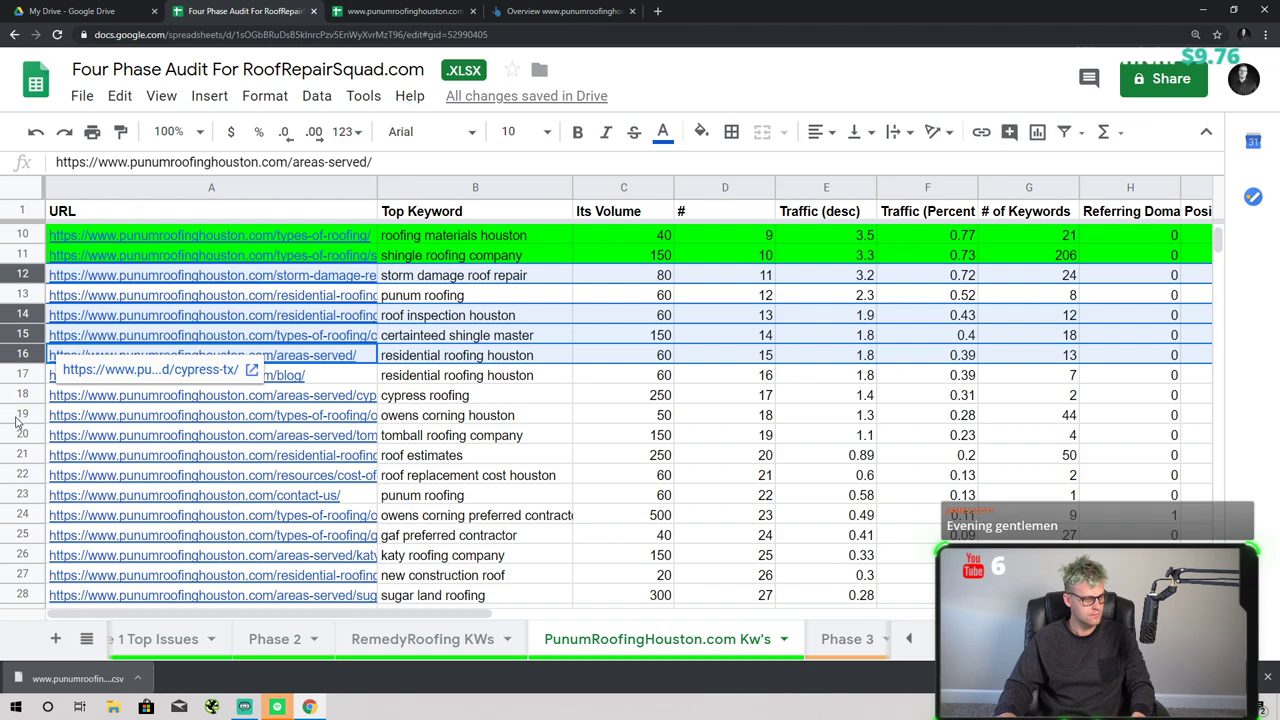
{"action": "scroll", "coordinate": [22, 419], "scroll_direction": "down", "scroll_amount": 1}
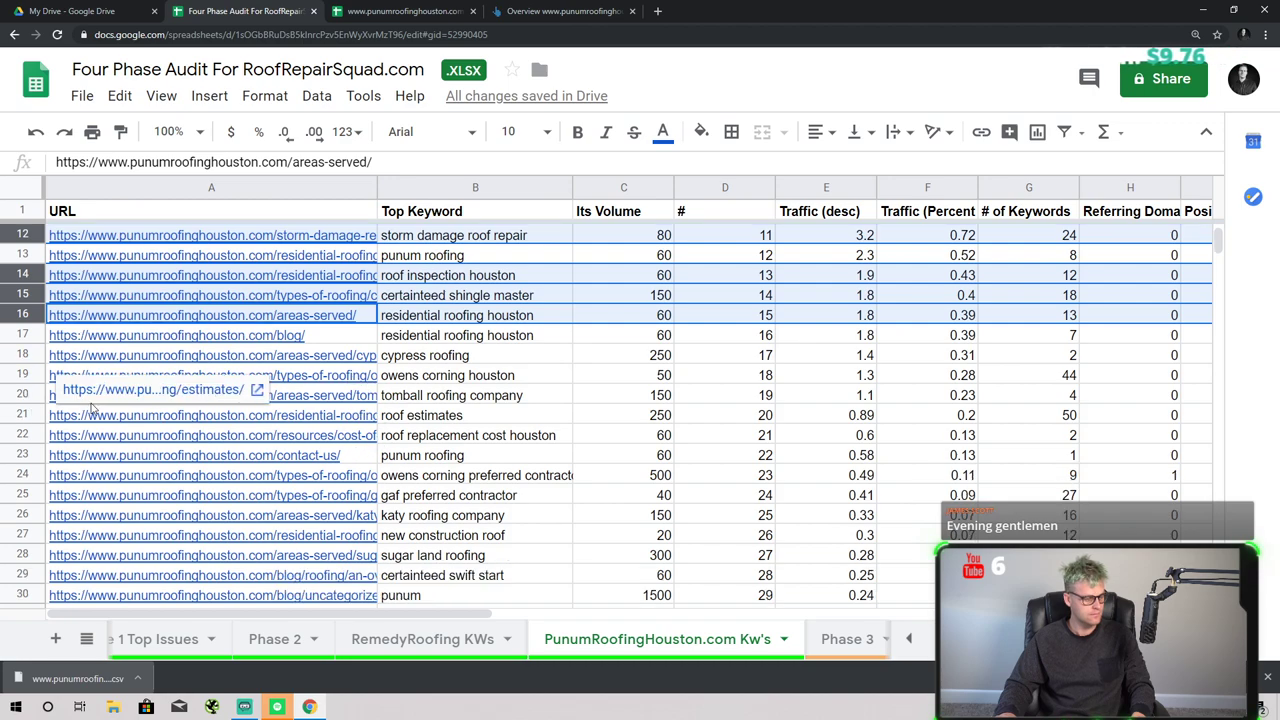
{"action": "left_click", "coordinate": [24, 416], "text": "ctrl"}
{"action": "scroll", "coordinate": [406, 467], "scroll_direction": "down", "scroll_amount": 1}
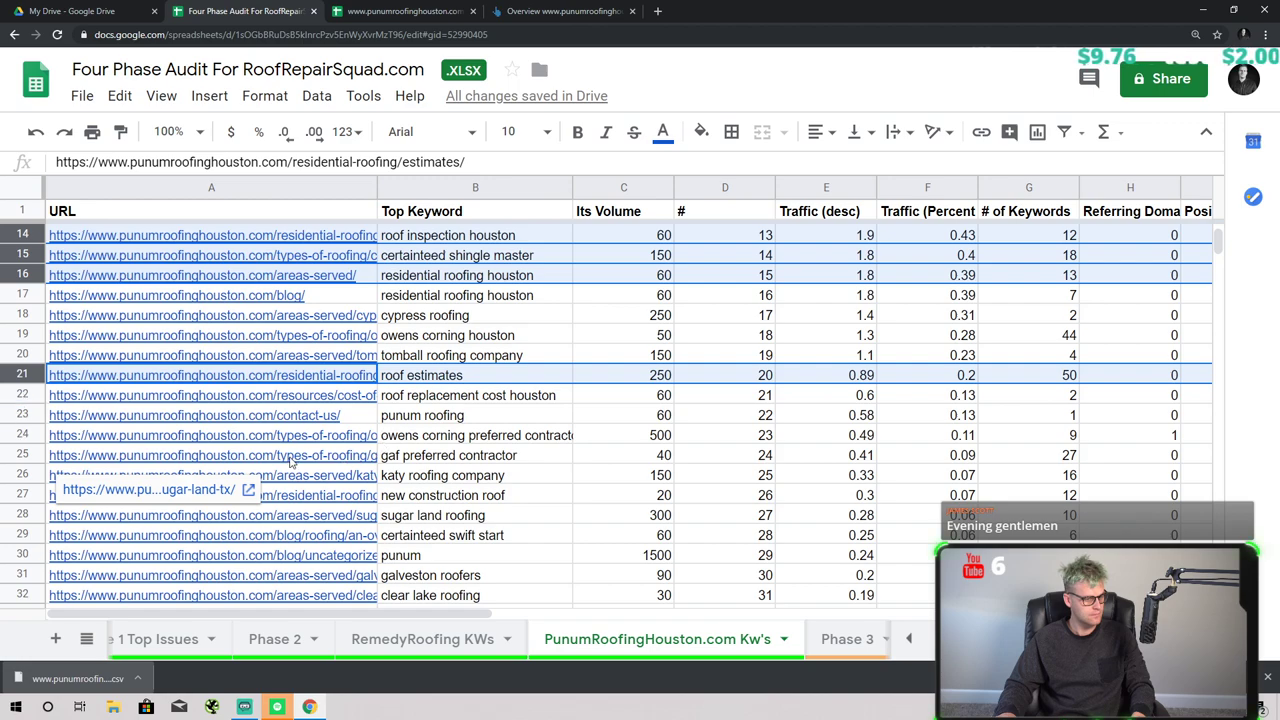
{"action": "left_click", "coordinate": [52, 462], "text": "ctrl"}
{"action": "scroll", "coordinate": [90, 460], "scroll_direction": "down", "scroll_amount": 2}
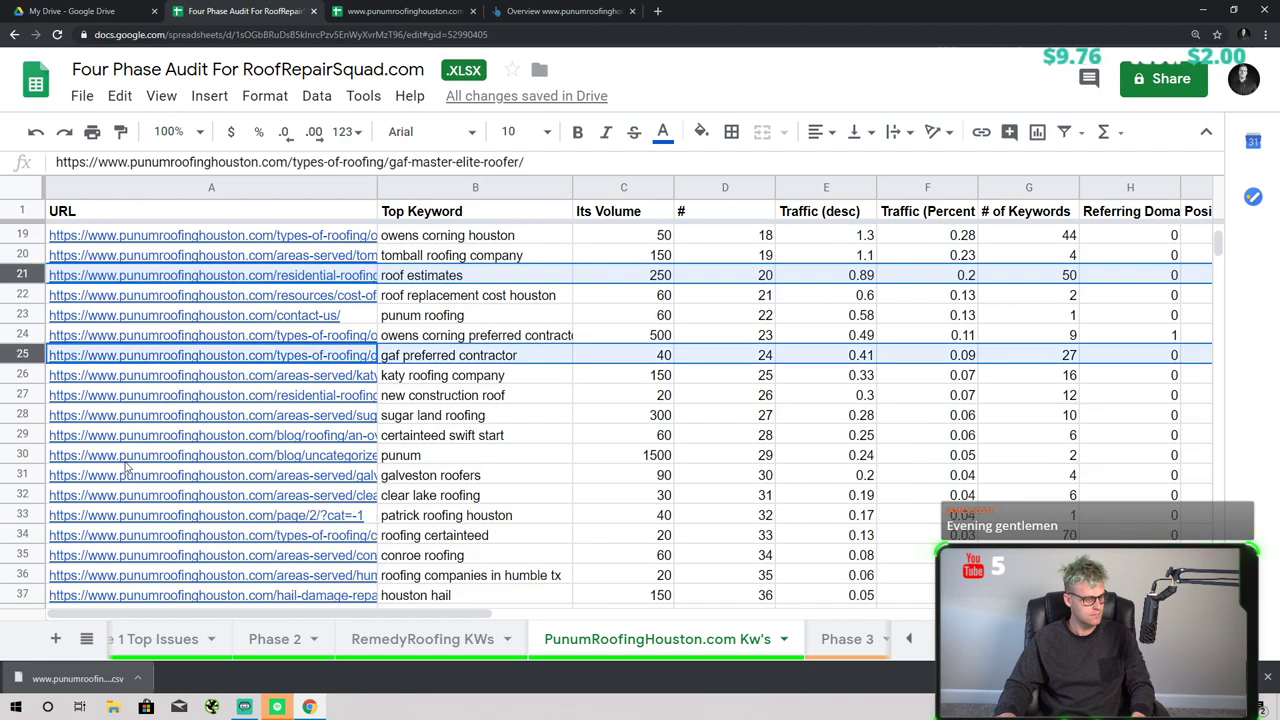
{"action": "scroll", "coordinate": [440, 533], "scroll_direction": "up", "scroll_amount": 6}
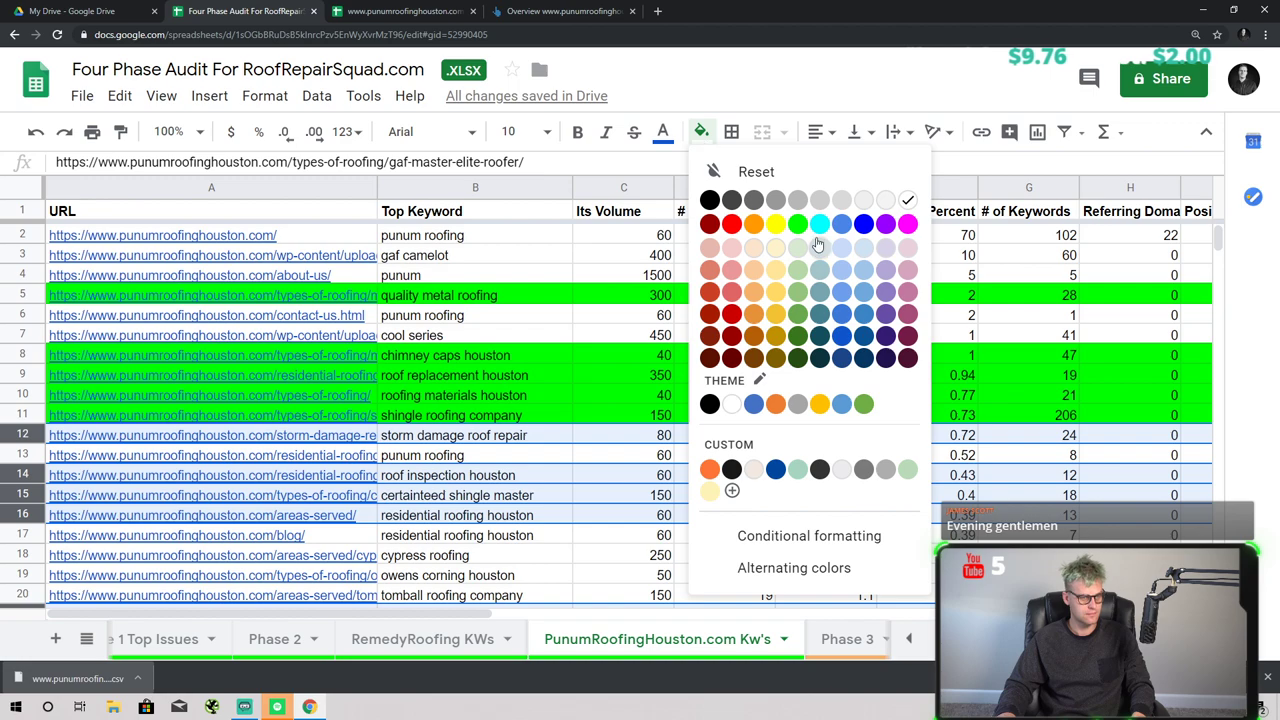
{"action": "left_click", "coordinate": [797, 223]}
{"action": "left_click", "coordinate": [630, 375]}
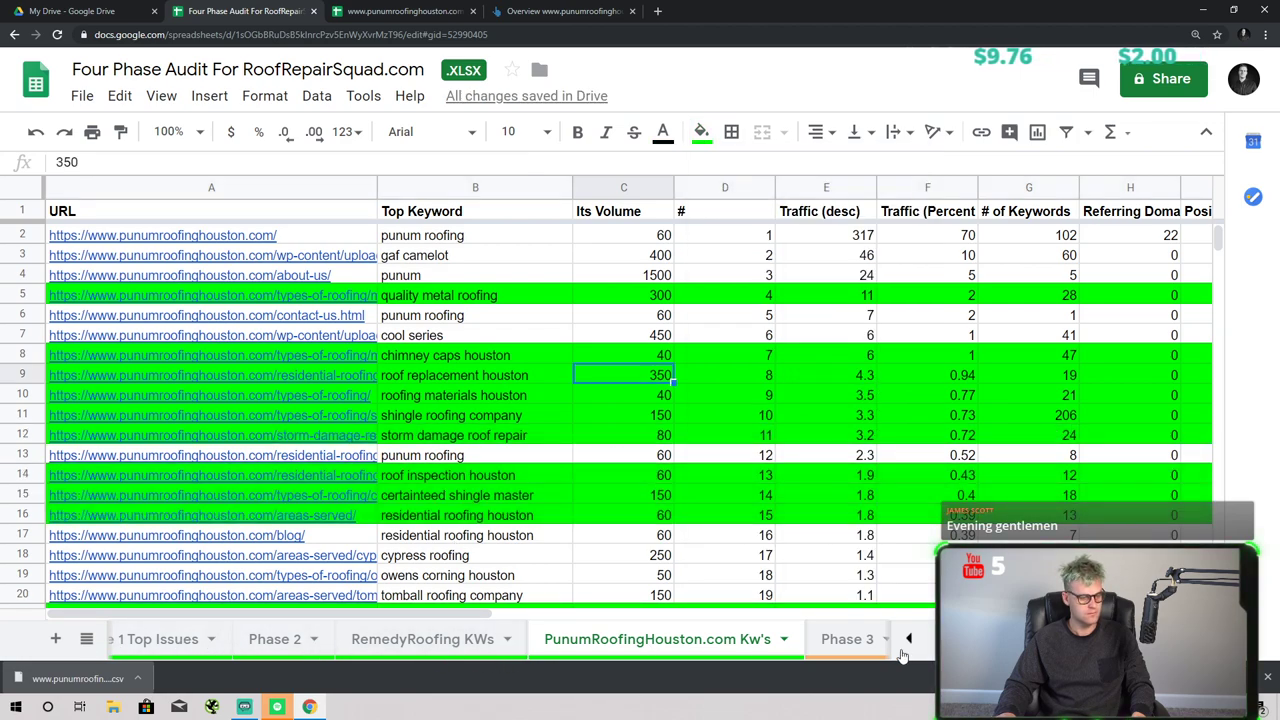
{"action": "key", "text": "ctrl+l"}
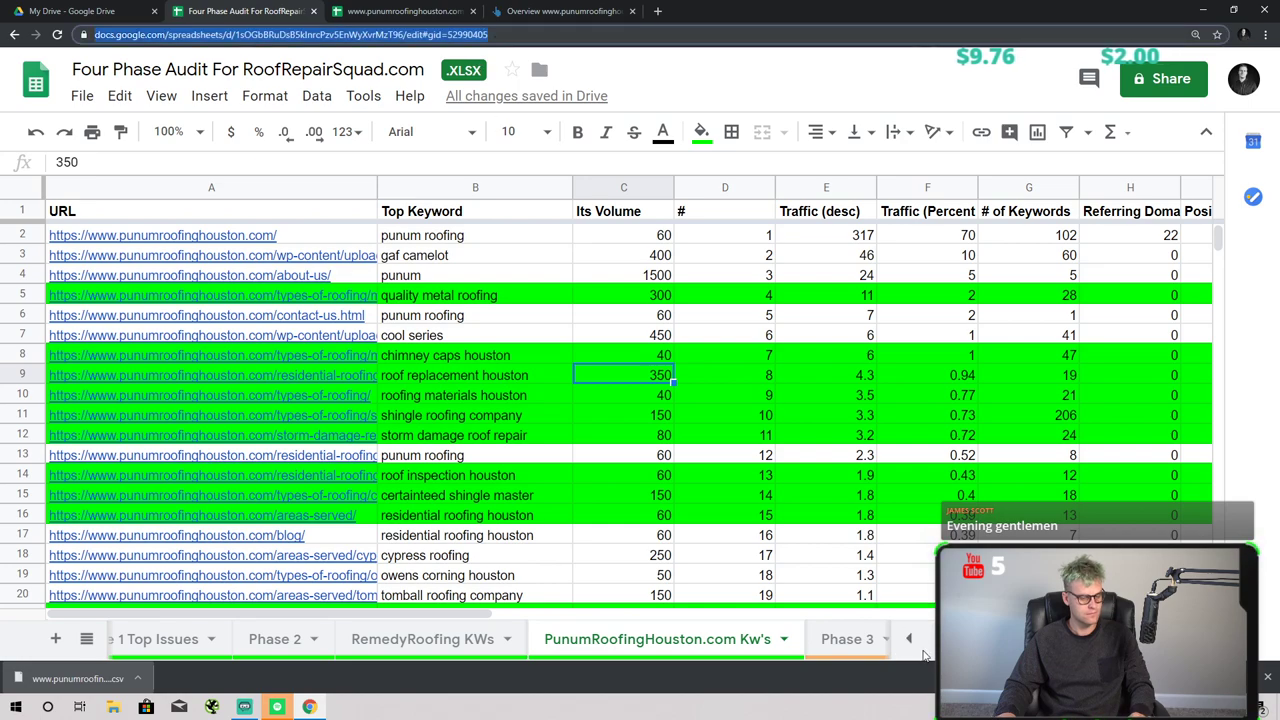
- On the Phase 1 sheet, fill the punumroofinghouston.com cell B9 green
{"action": "left_click", "coordinate": [908, 638]}
{"action": "left_click", "coordinate": [150, 638]}
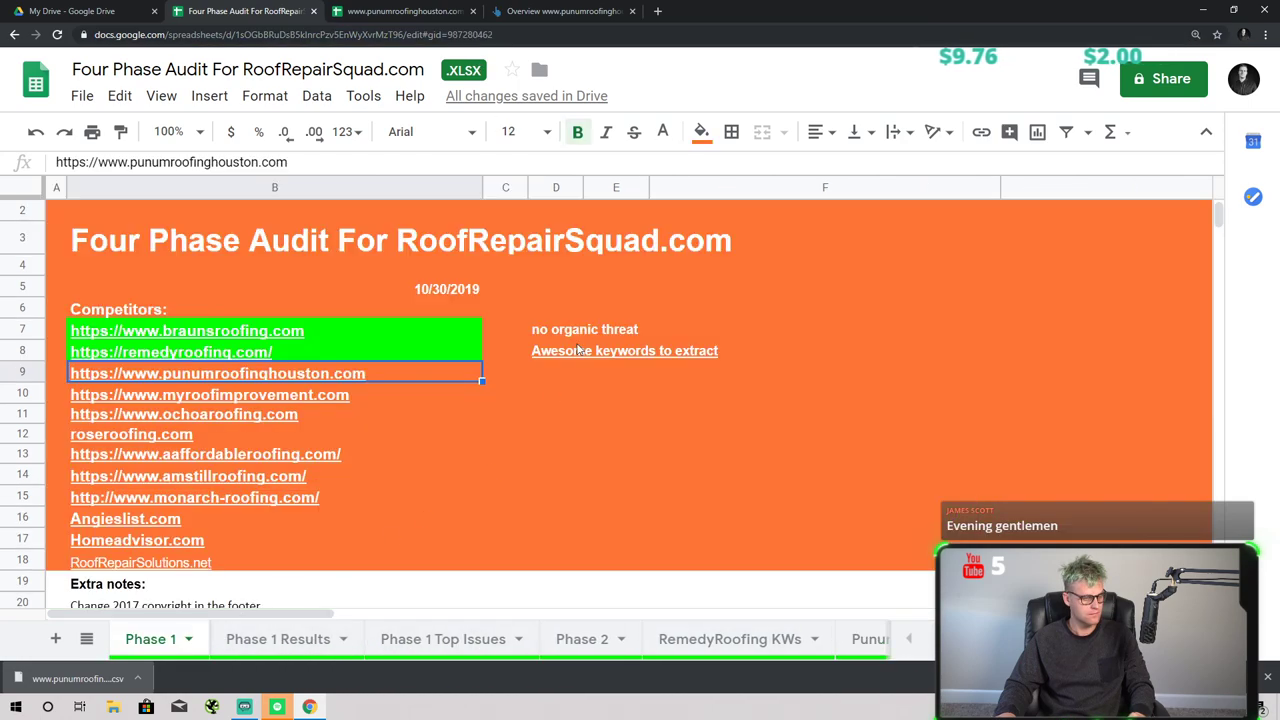
{"action": "left_click", "coordinate": [701, 131]}
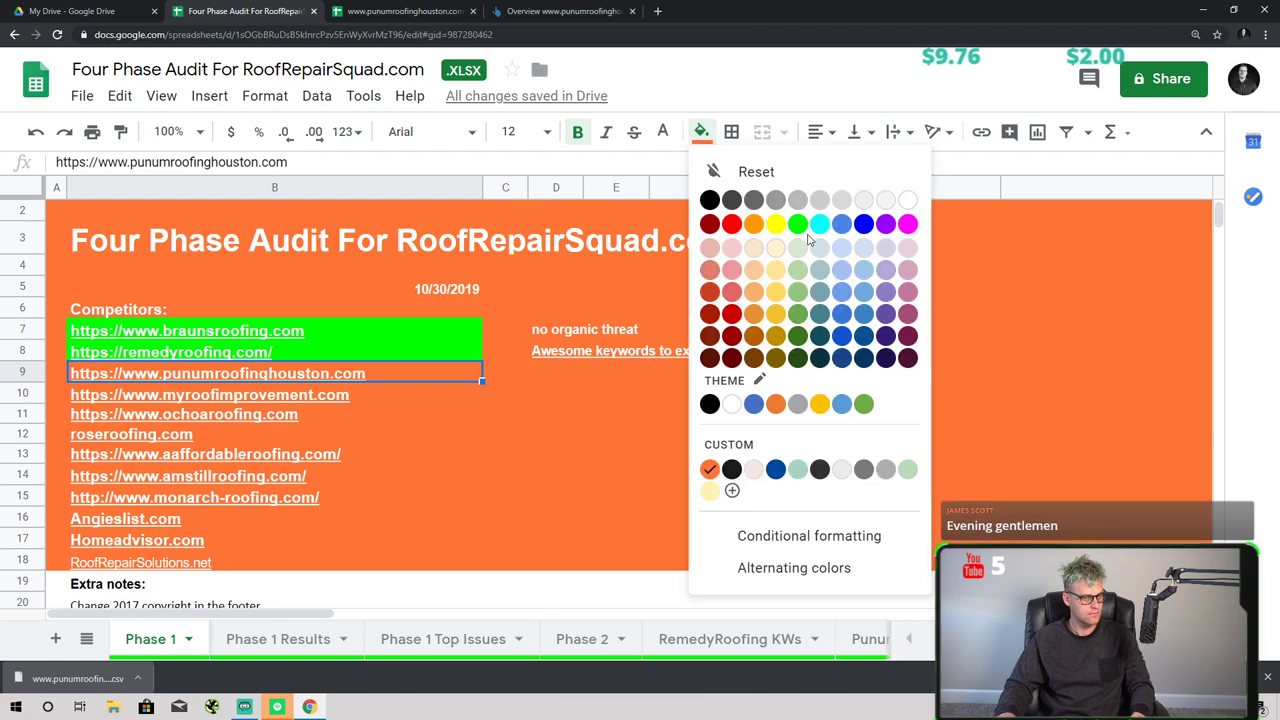
{"action": "left_click", "coordinate": [801, 222]}
- Paste the 'Awesome keywords to extract' note into D9 and link it to the keywords sheet URL
{"action": "left_click", "coordinate": [577, 376]}
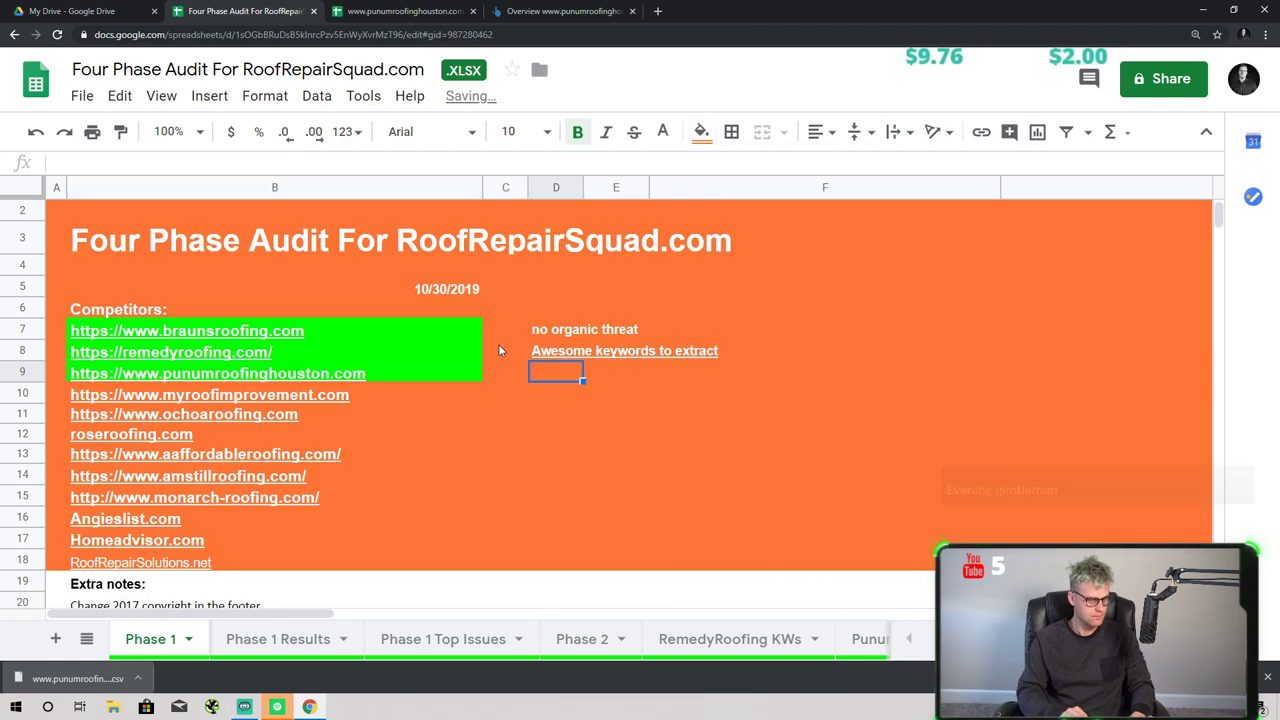
{"action": "type", "text": "Awesome keywords to extract"}
{"action": "key", "text": "Return"}
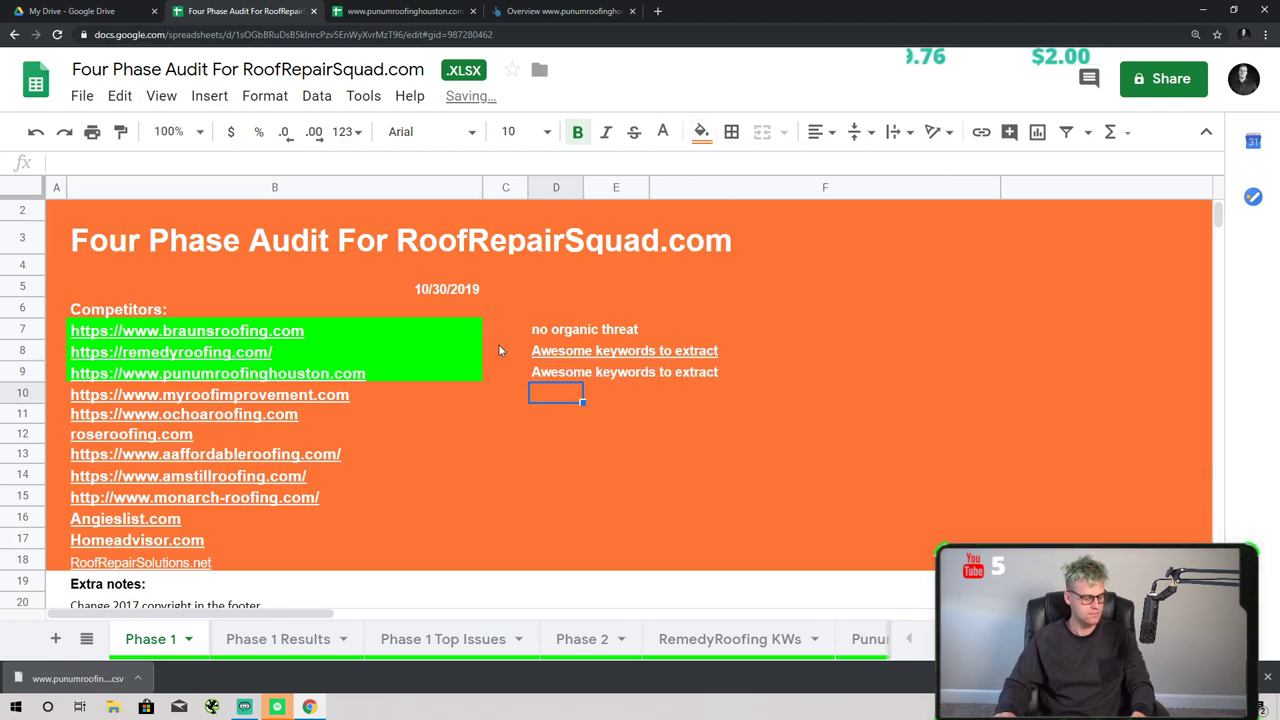
{"action": "left_click", "coordinate": [595, 380]}
{"action": "left_click", "coordinate": [548, 375]}
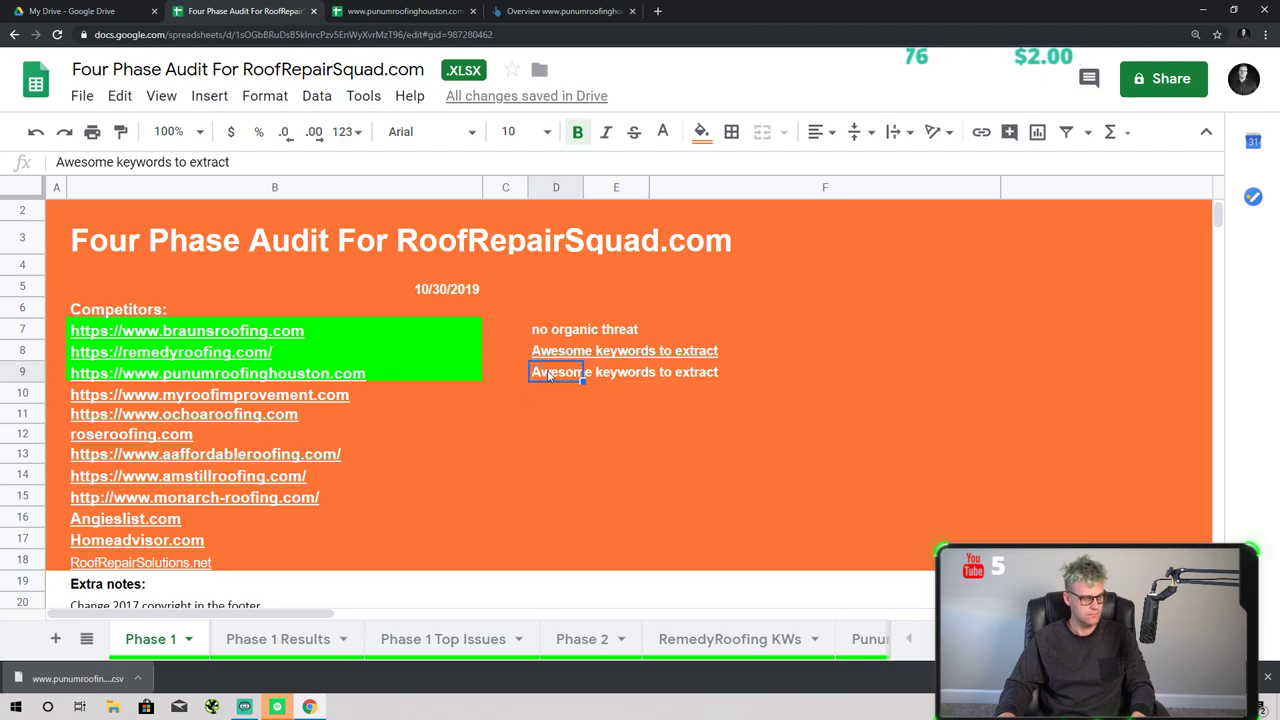
{"action": "left_click", "coordinate": [208, 100]}
{"action": "left_click", "coordinate": [250, 520]}
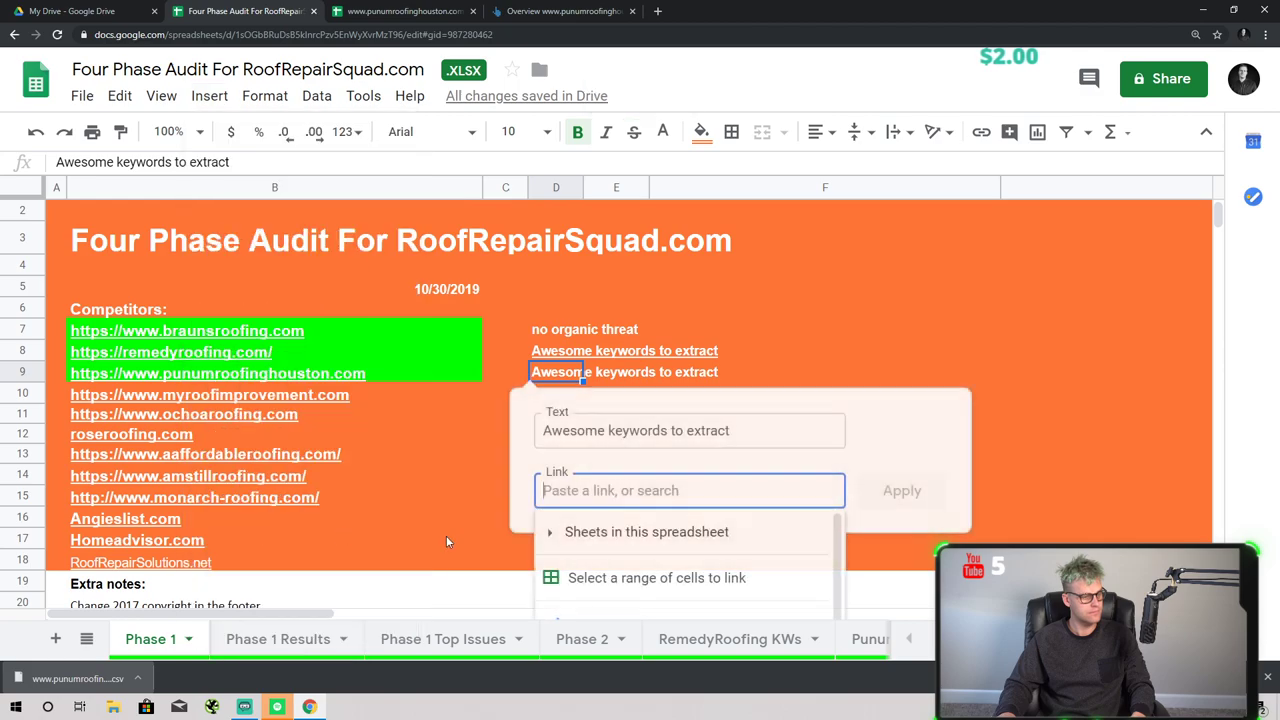
{"action": "left_click", "coordinate": [930, 488]}
- Select the myroofimprovement.com competitor entry to copy its address
{"action": "left_click", "coordinate": [160, 484]}
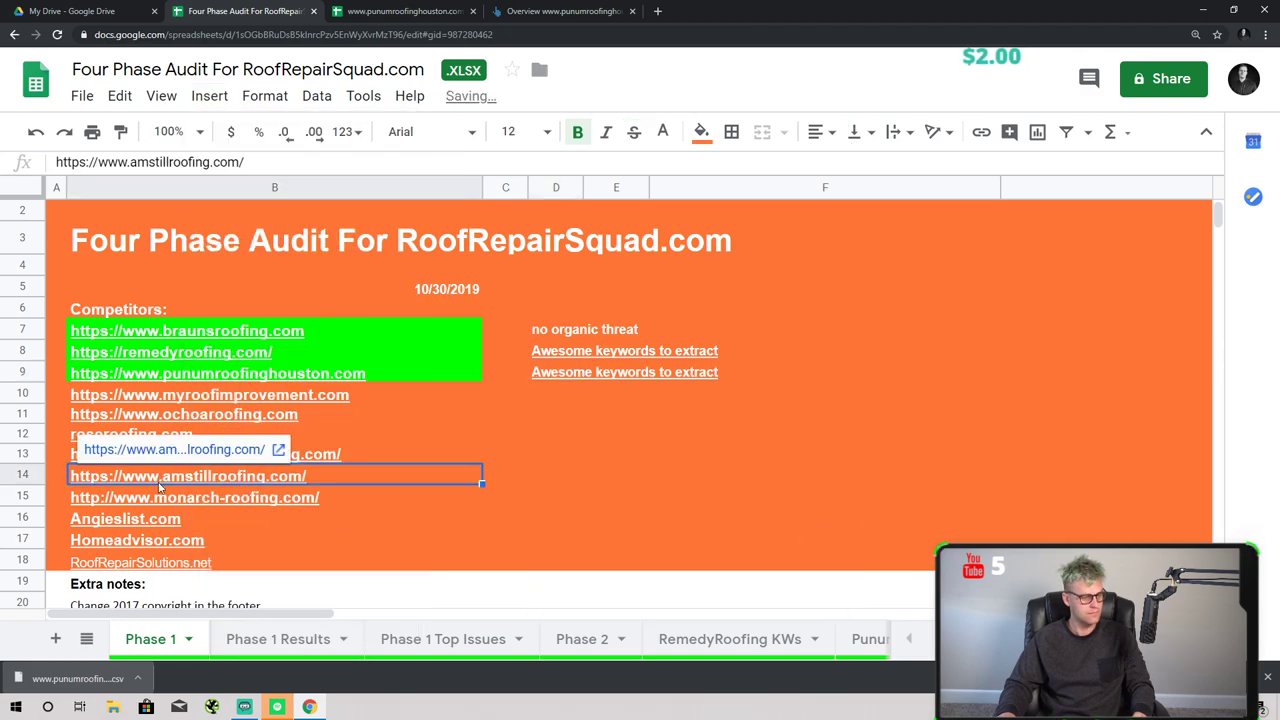
{"action": "left_click", "coordinate": [215, 373]}
{"action": "key", "text": "Down"}
{"action": "left_click", "coordinate": [546, 10]}
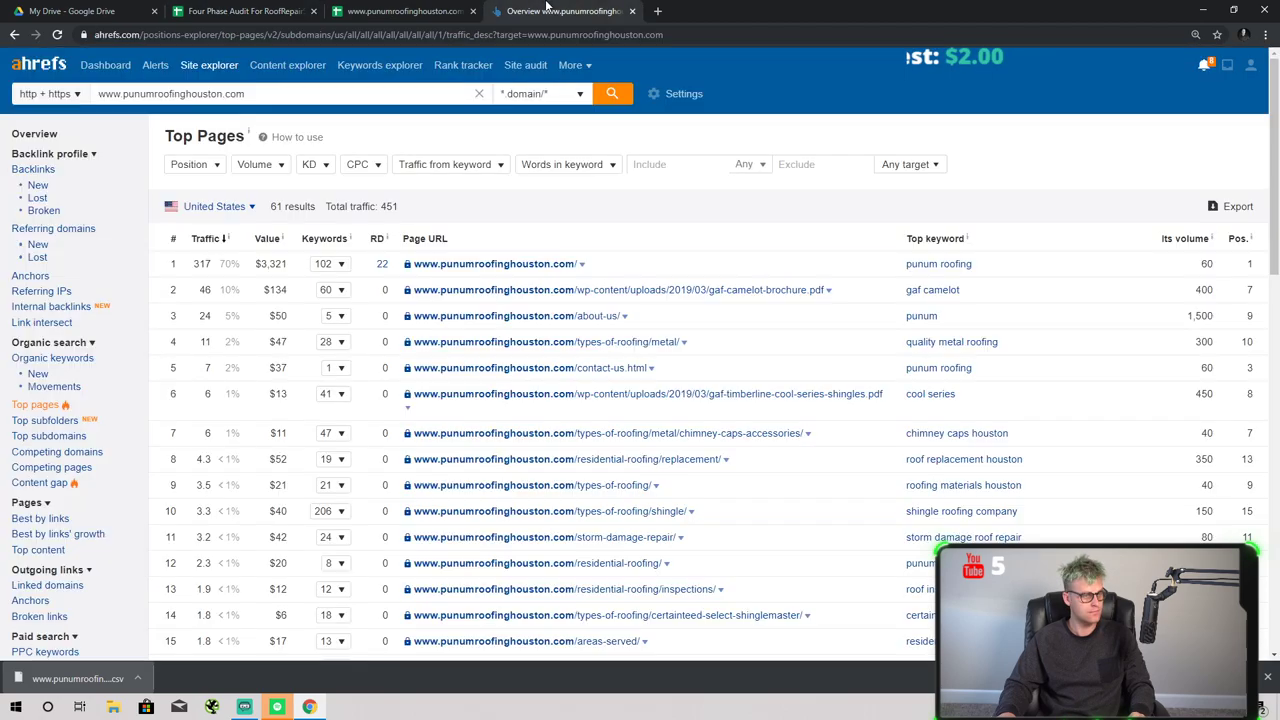
{"action": "triple_click", "coordinate": [489, 95]}
{"action": "type", "text": "www.myroofimprovement.com"}
{"action": "key", "text": "Return"}
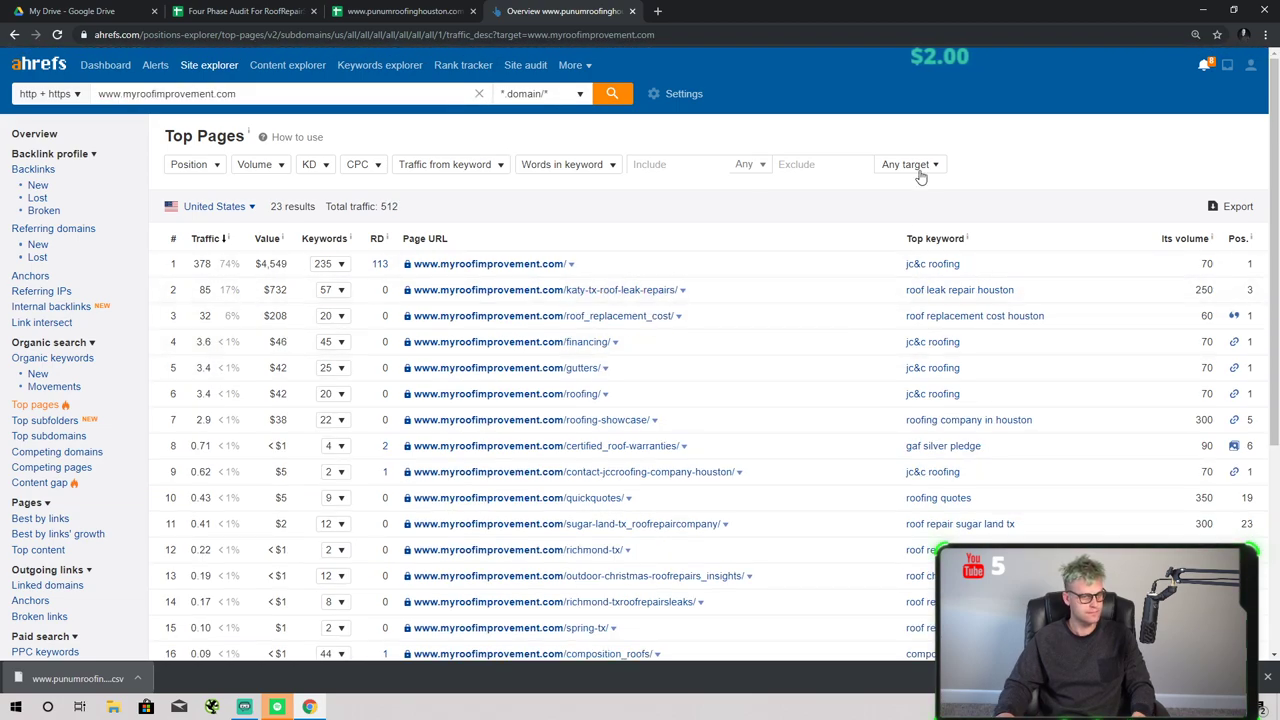
{"action": "left_click", "coordinate": [1234, 206]}
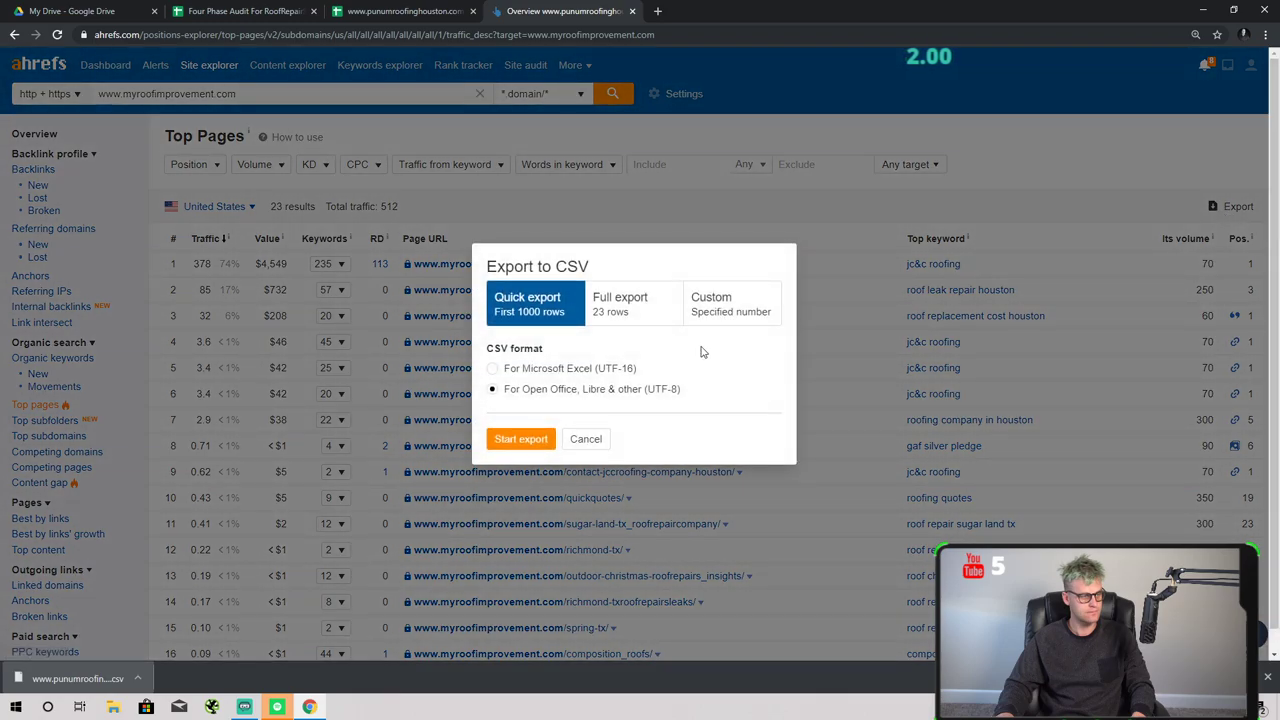
{"action": "left_click", "coordinate": [526, 431]}
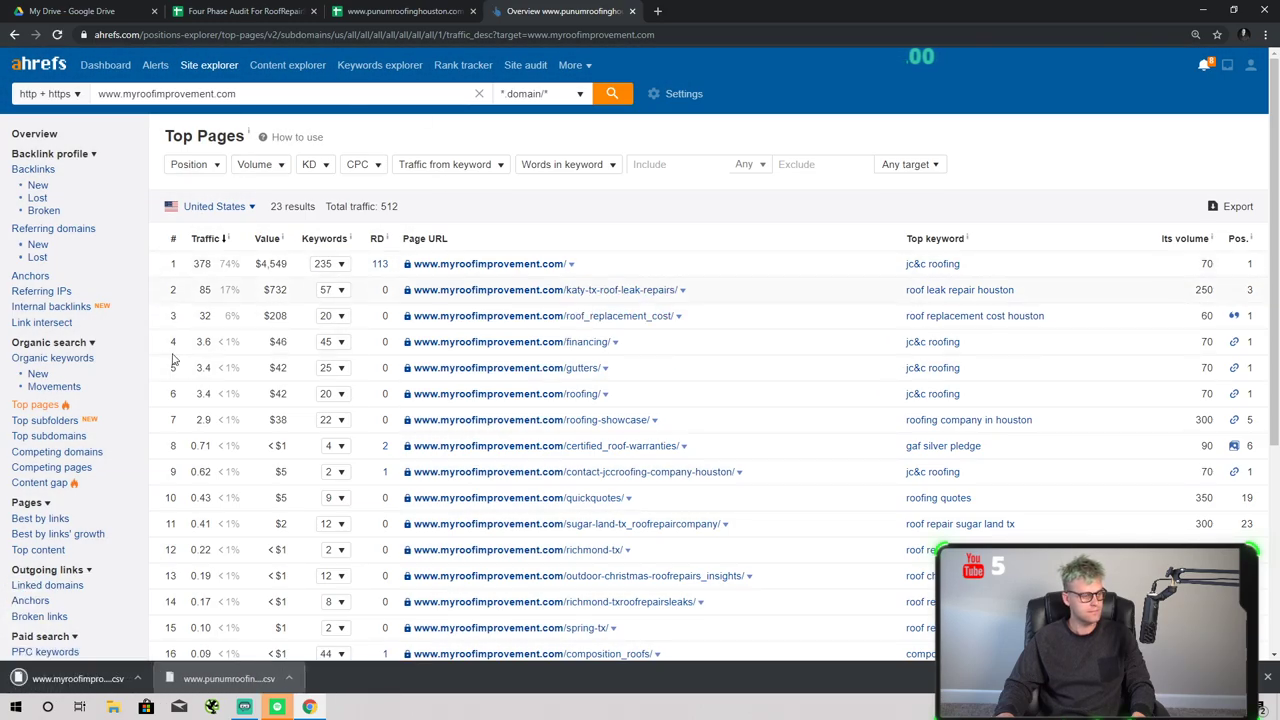
{"action": "left_click", "coordinate": [245, 11]}
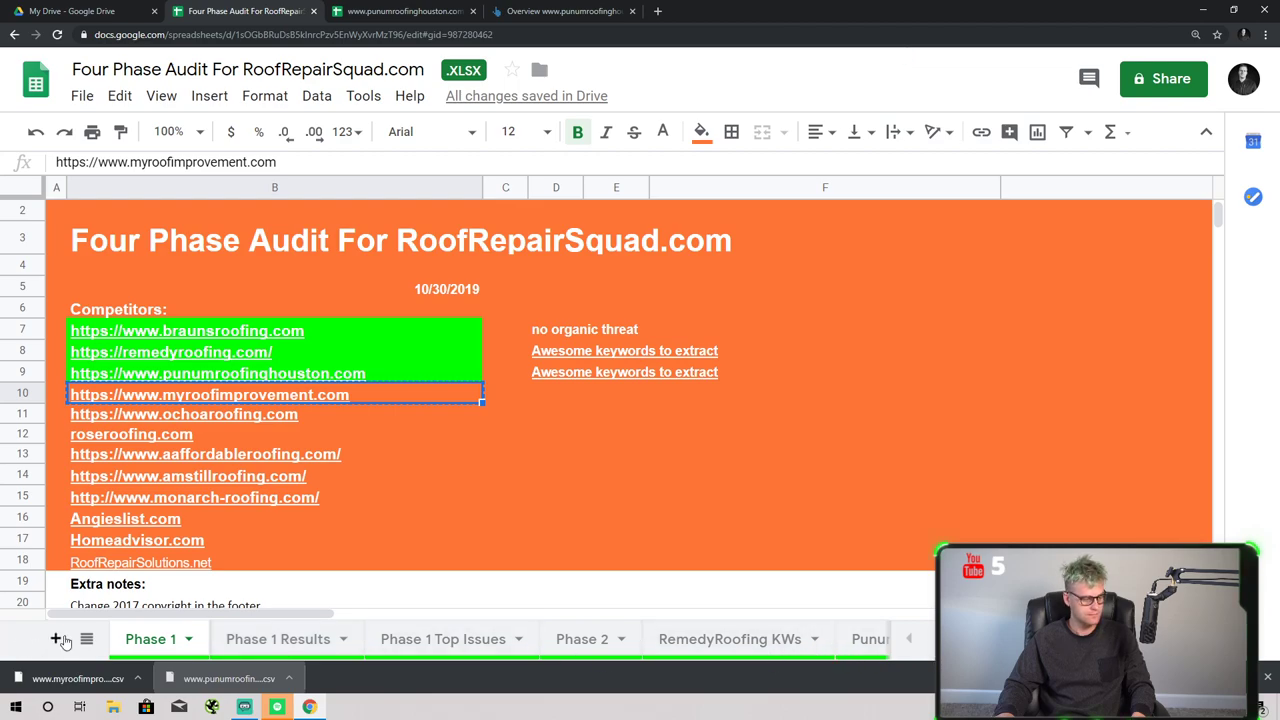
- Upload the downloaded myroofimprovement.com top-pages CSV through File > Open
{"action": "scroll", "coordinate": [565, 640], "scroll_direction": "down", "scroll_amount": 3}
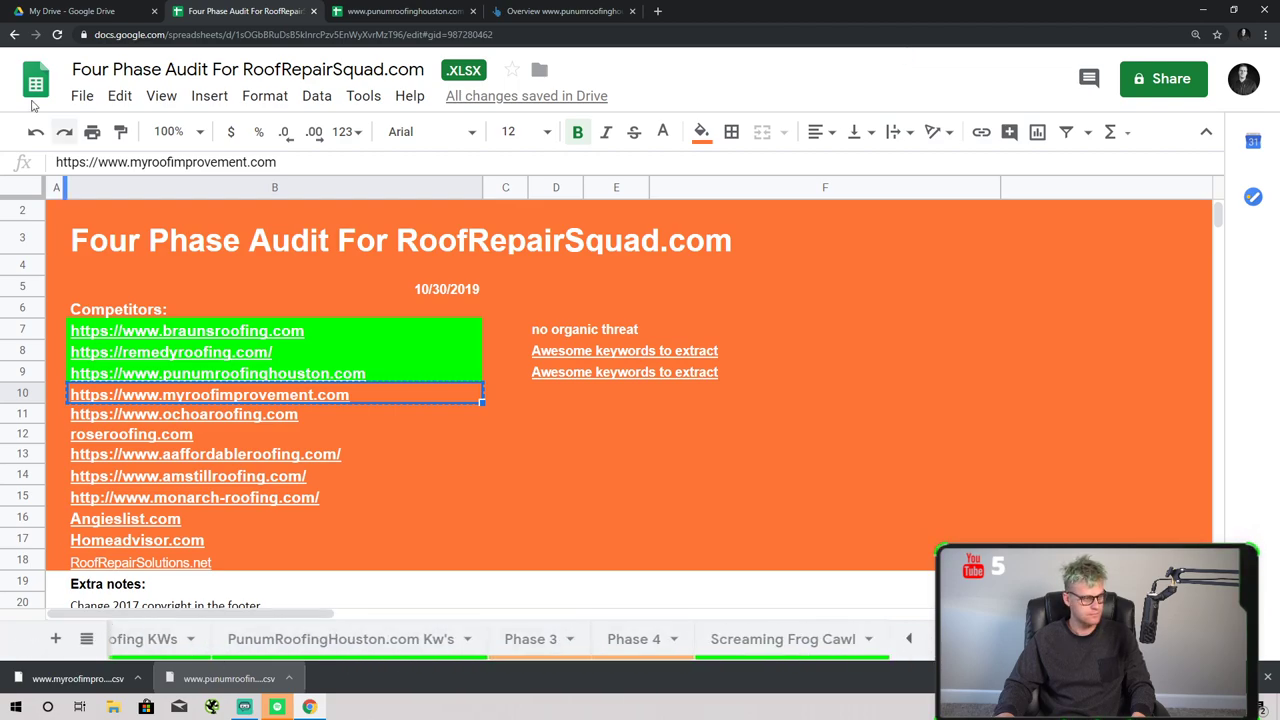
{"action": "left_click", "coordinate": [82, 96]}
{"action": "left_click", "coordinate": [144, 208]}
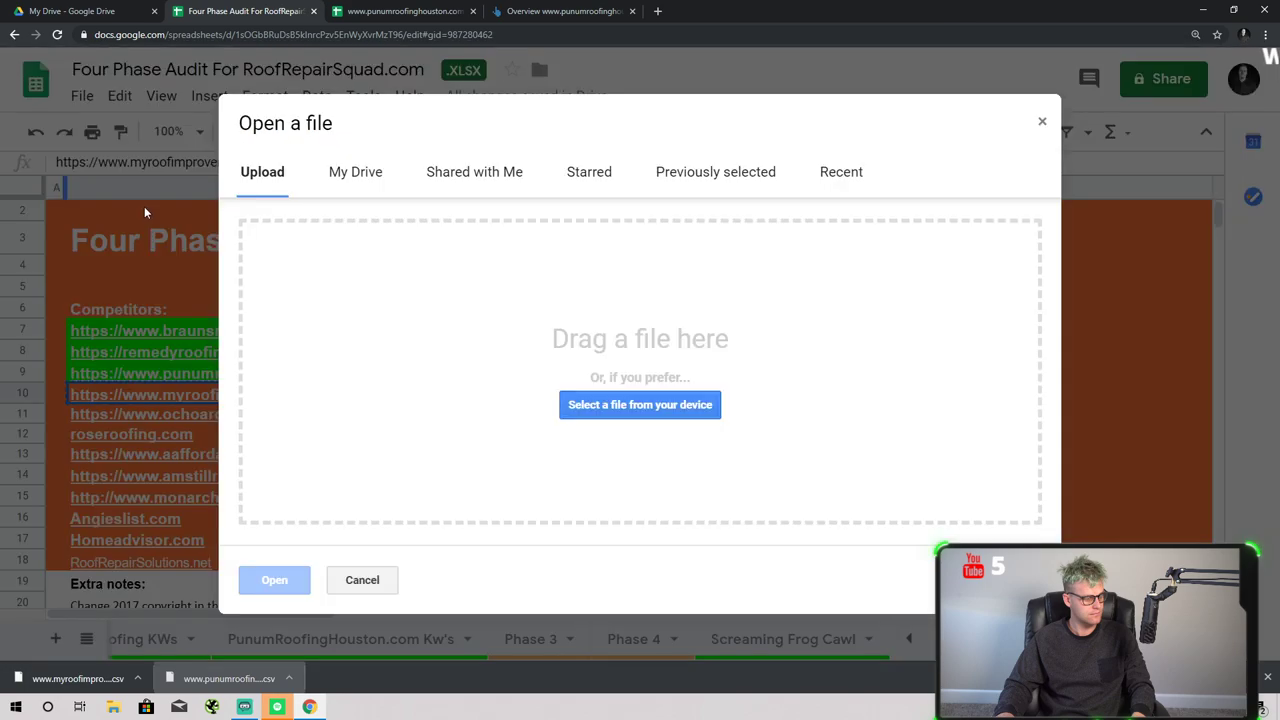
{"action": "left_click_drag", "start_coordinate": [85, 676], "coordinate": [480, 526]}
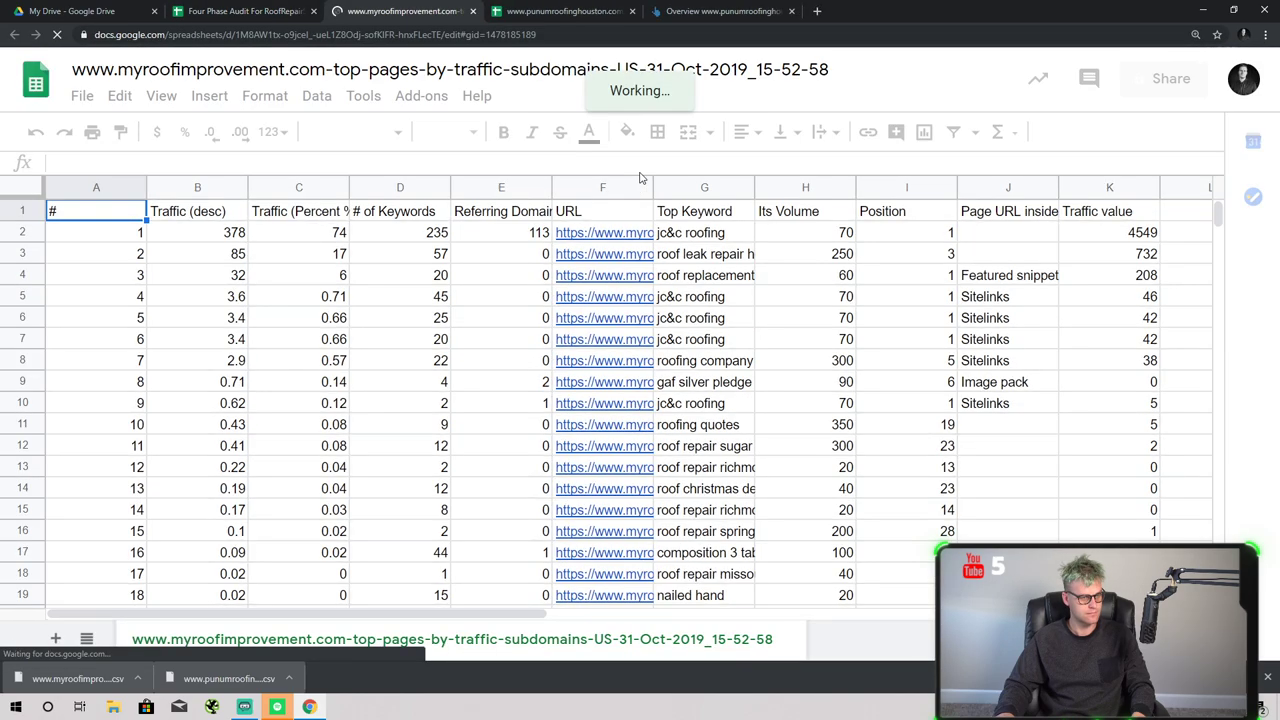
- Move the URL, Top Keyword and Its Volume columns to A–C and auto-fit column A
{"action": "left_click", "coordinate": [627, 189]}
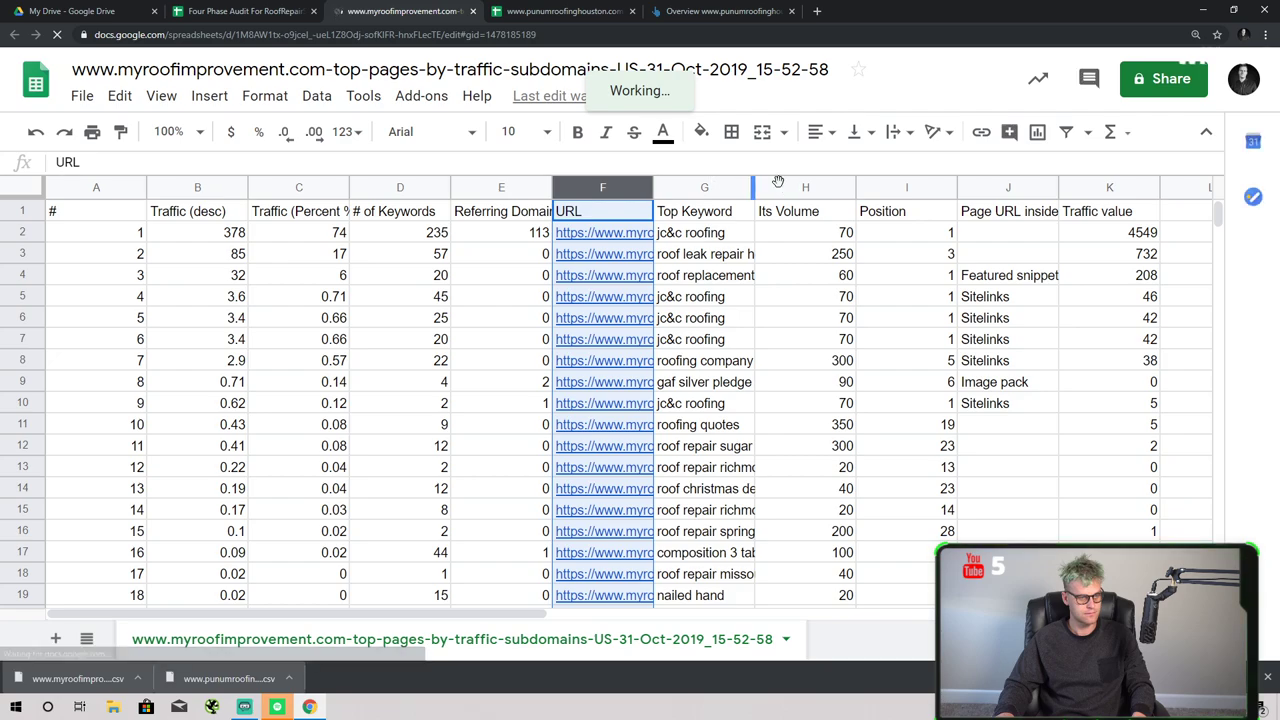
{"action": "left_click", "coordinate": [805, 187], "text": "shift"}
{"action": "left_click_drag", "start_coordinate": [709, 188], "coordinate": [80, 214]}
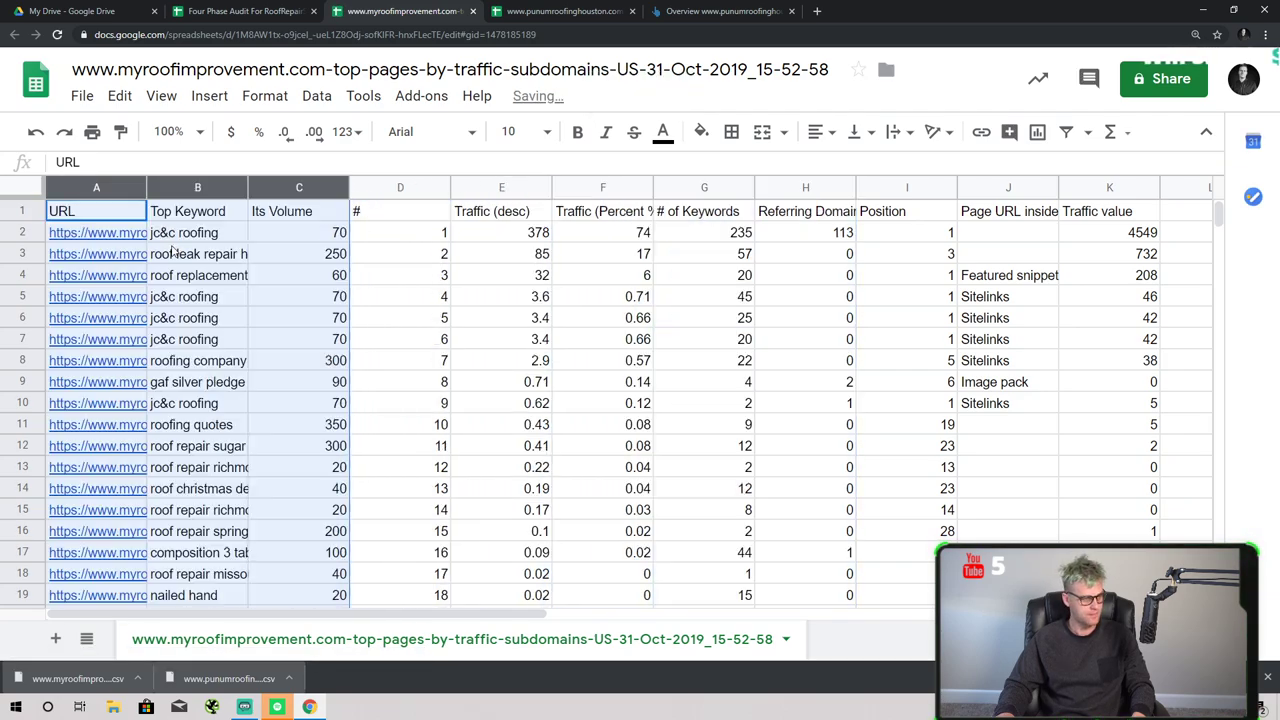
{"action": "left_click", "coordinate": [301, 306]}
{"action": "left_click", "coordinate": [138, 187]}
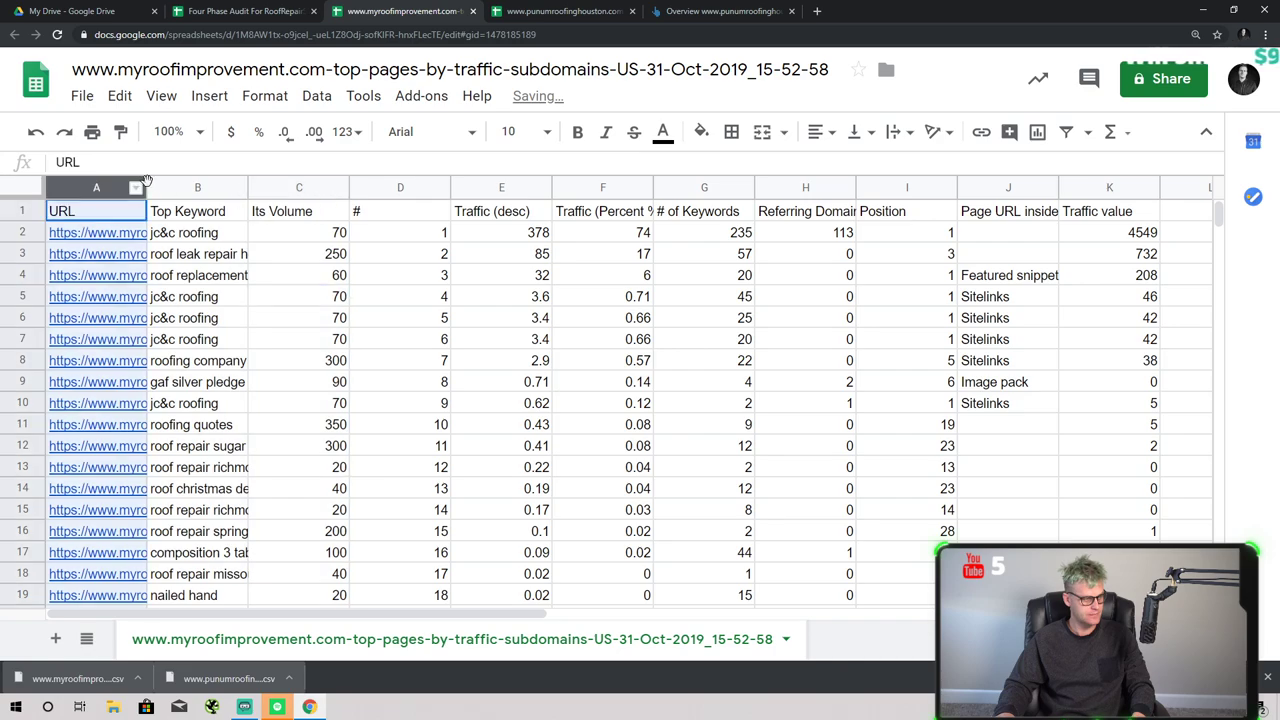
{"action": "left_click", "coordinate": [150, 187]}
{"action": "double_click", "coordinate": [147, 187]}
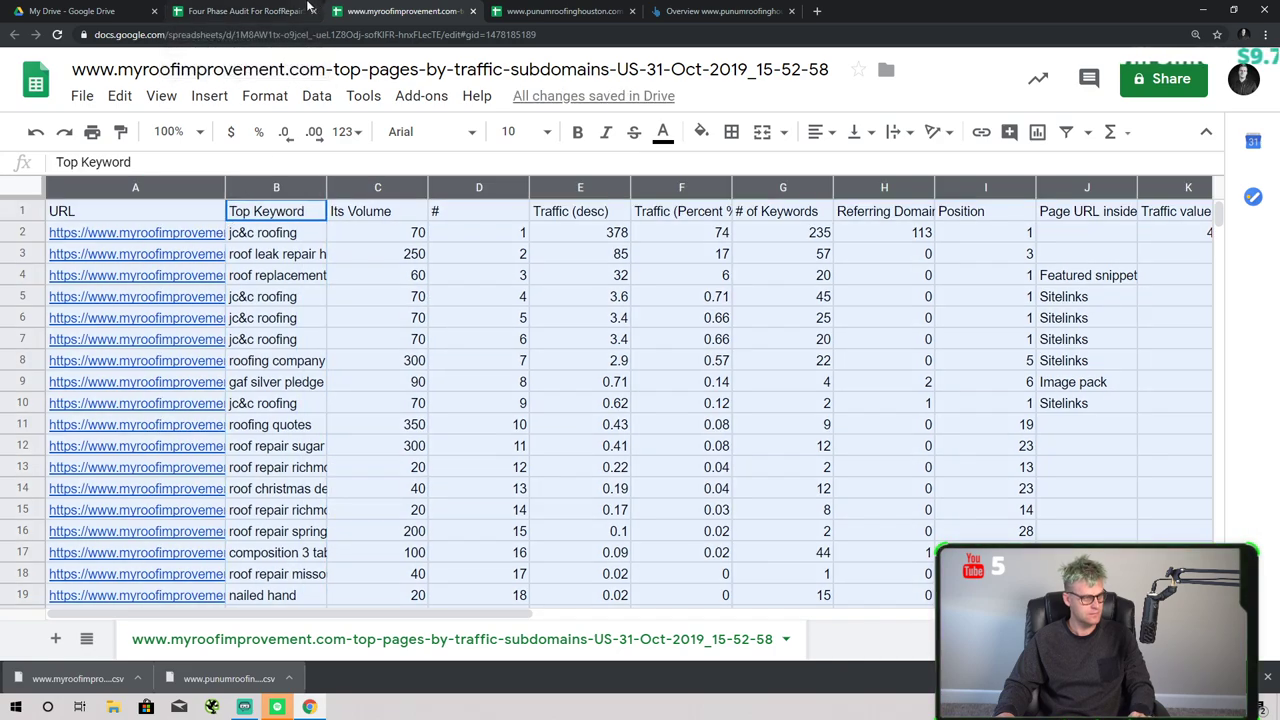
{"action": "left_click", "coordinate": [292, 11]}
- Duplicate the PunumRoofingHouston.com Kw's sheet and replace its contents with the myroofimprovement.com data
{"action": "left_click", "coordinate": [465, 640]}
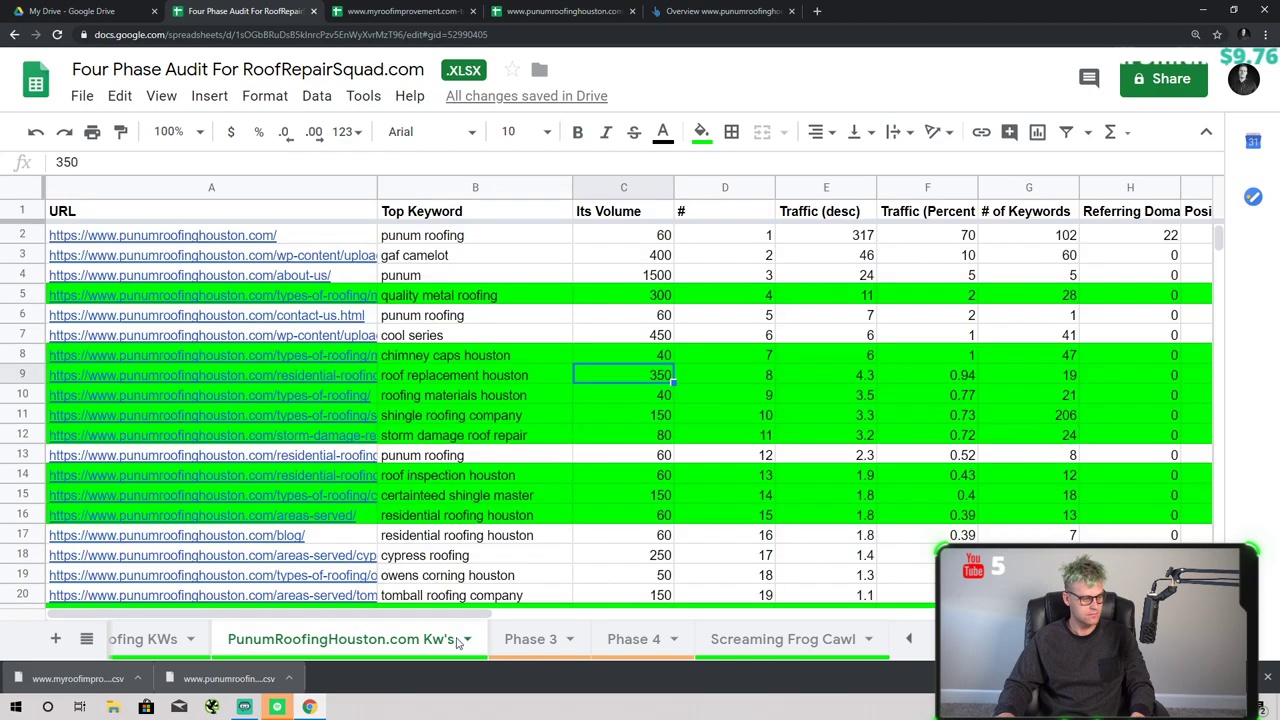
{"action": "left_click", "coordinate": [245, 355]}
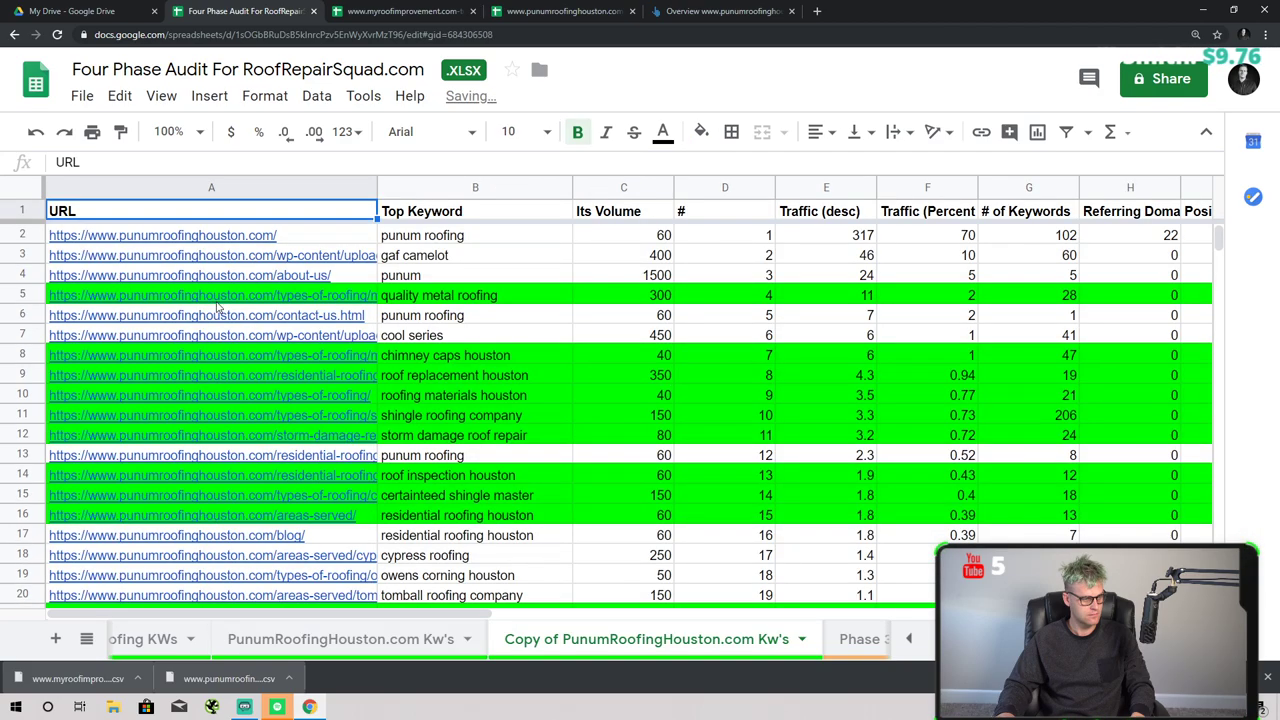
{"action": "key", "text": "ctrl+a"}
{"action": "key", "text": "ctrl+v"}
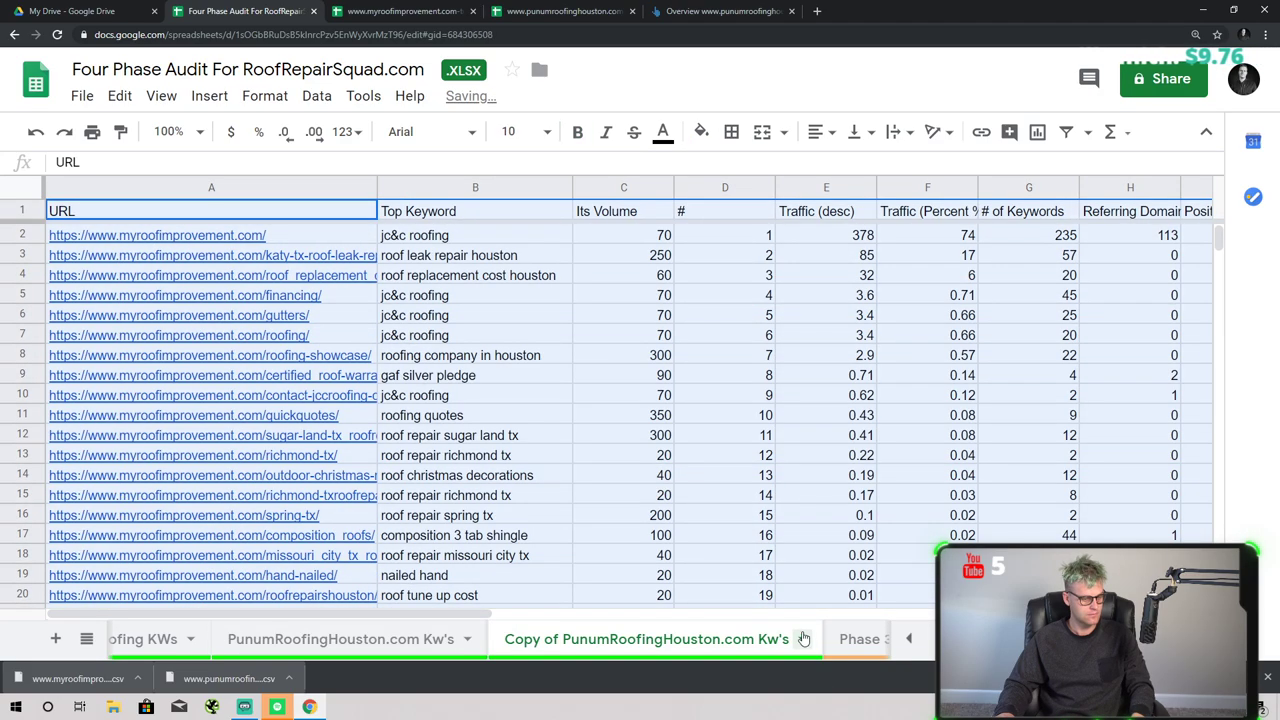
- Rename the copied sheet to MyRoofImprovement Kw's
{"action": "left_click", "coordinate": [801, 640]}
{"action": "left_click", "coordinate": [529, 419]}
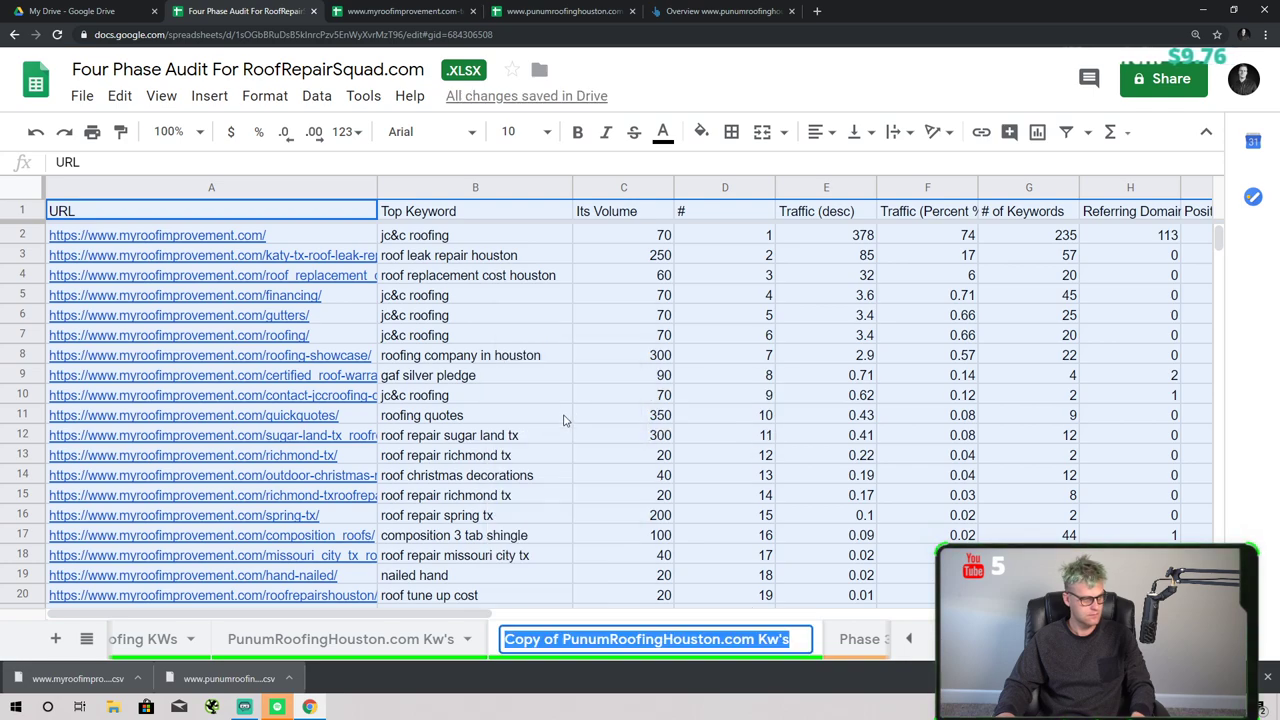
{"action": "type", "text": "MyRoofI"}
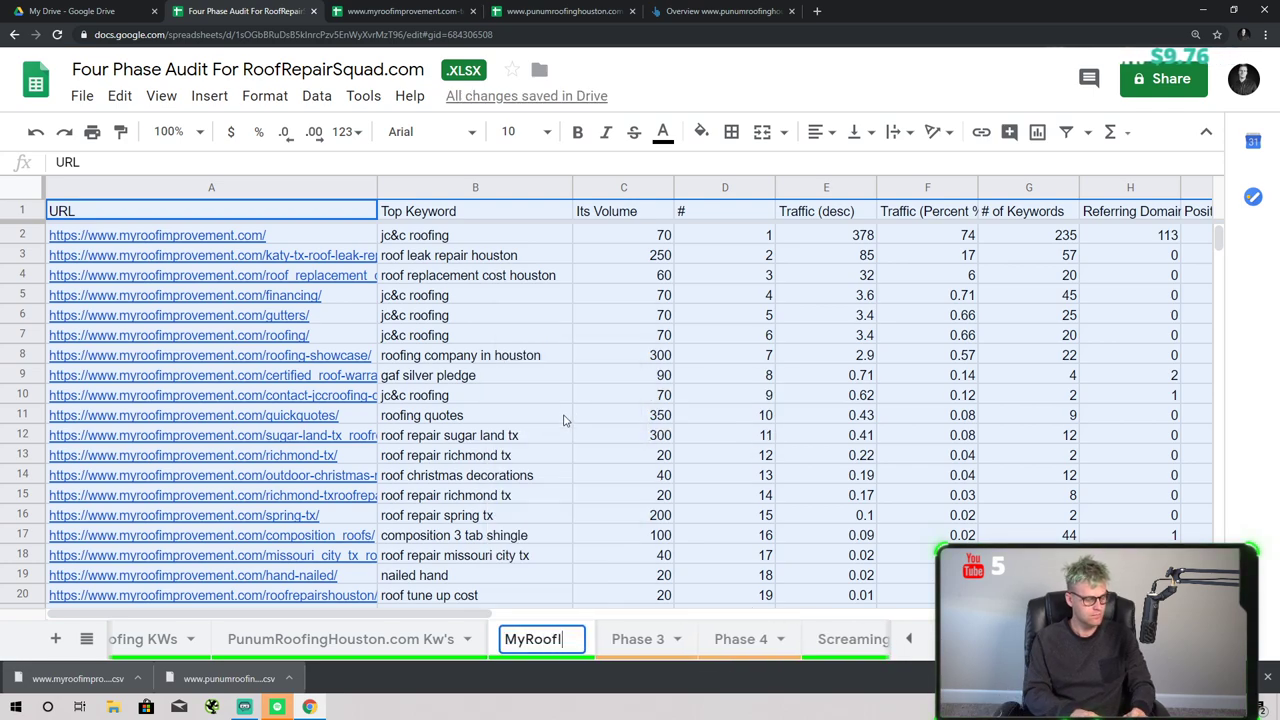
{"action": "type", "text": "mprovement KW"}
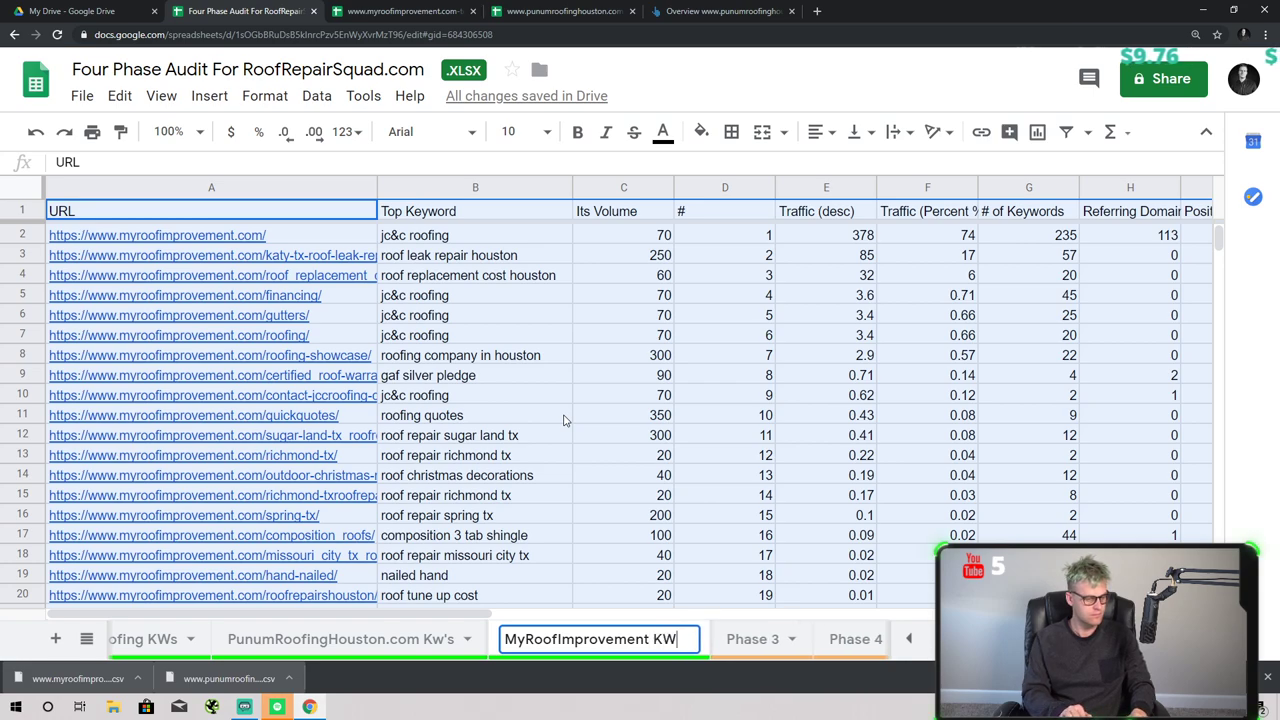
{"action": "key", "text": "BackSpace"}
{"action": "type", "text": "w's"}
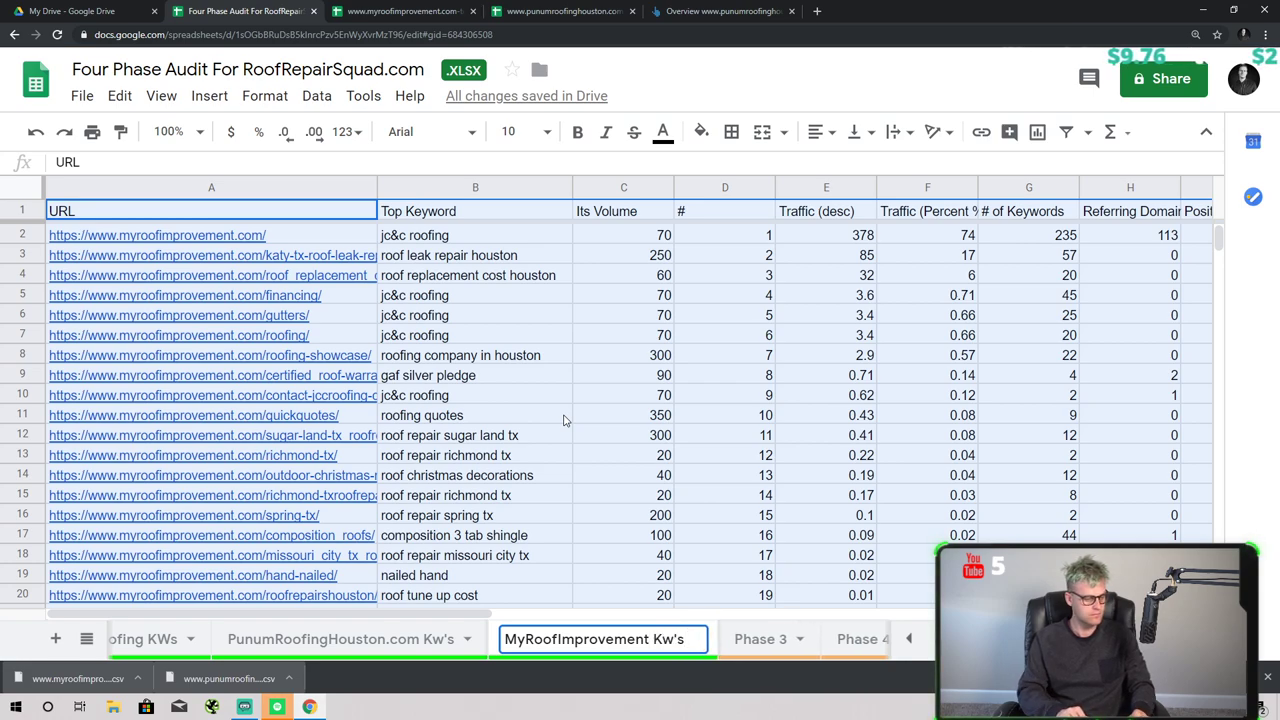
{"action": "key", "text": "Return"}
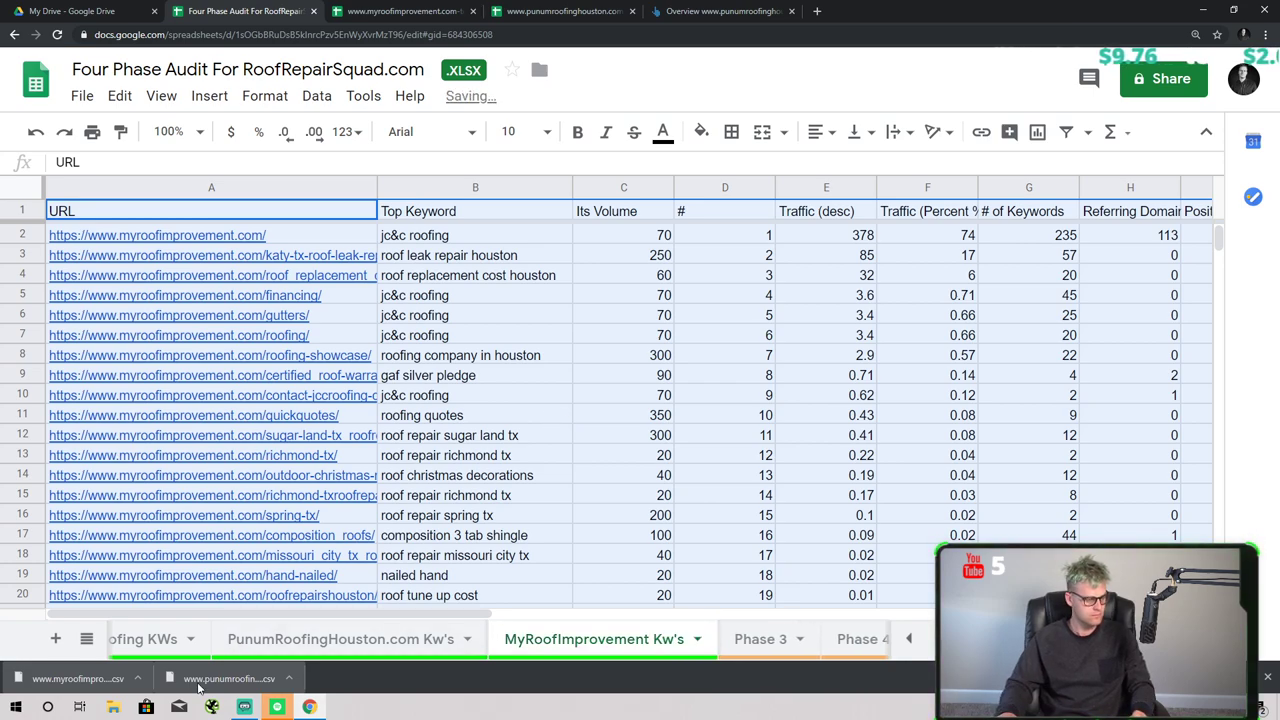
- Rename the RemedyRoofing KWs sheet to RemedyRoofing Kw's
{"action": "left_click", "coordinate": [193, 638]}
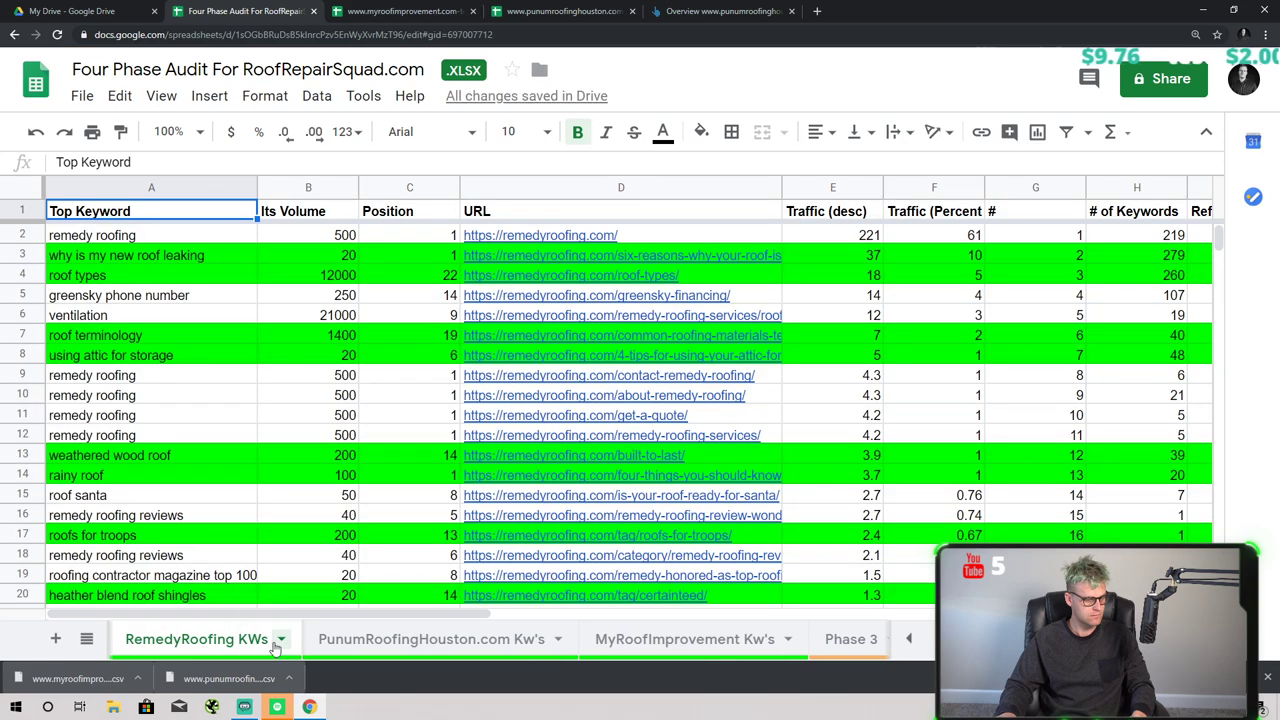
{"action": "left_click", "coordinate": [281, 638]}
{"action": "left_click", "coordinate": [176, 413]}
{"action": "key", "text": "End"}
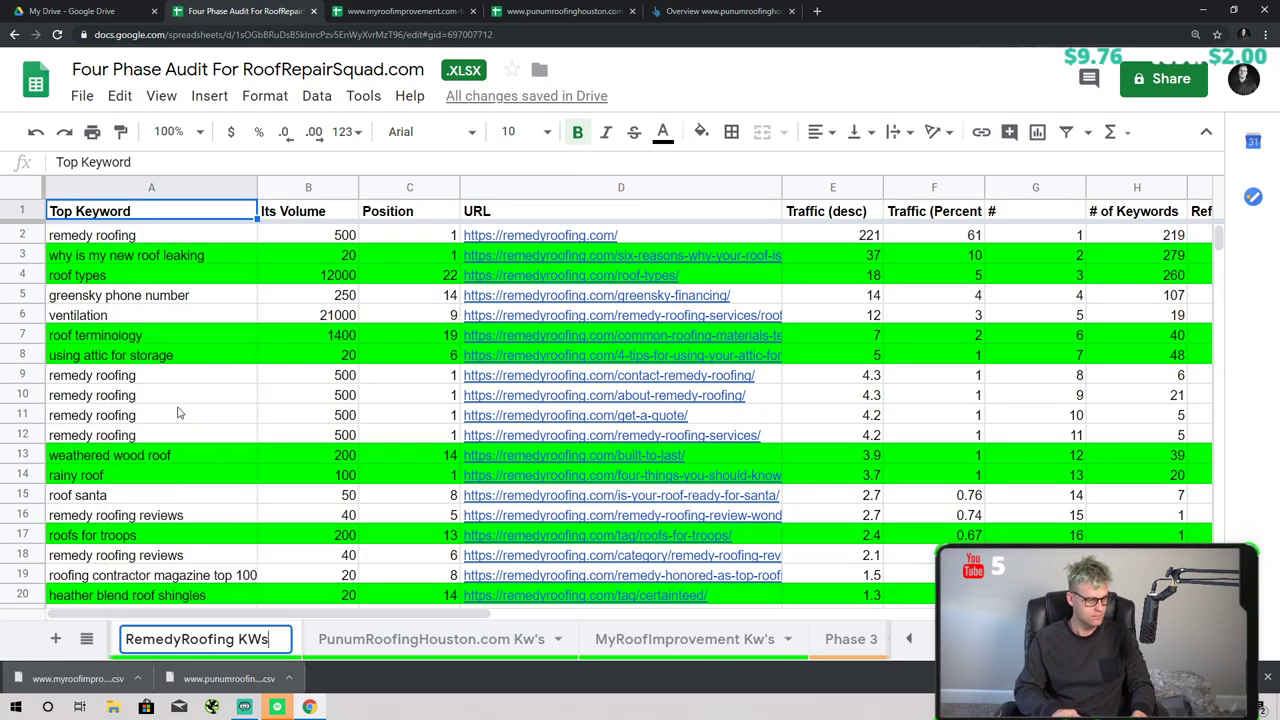
{"action": "key", "text": "BackSpace"}
{"action": "key", "text": "BackSpace"}
{"action": "type", "text": "w's"}
{"action": "key", "text": "Return"}
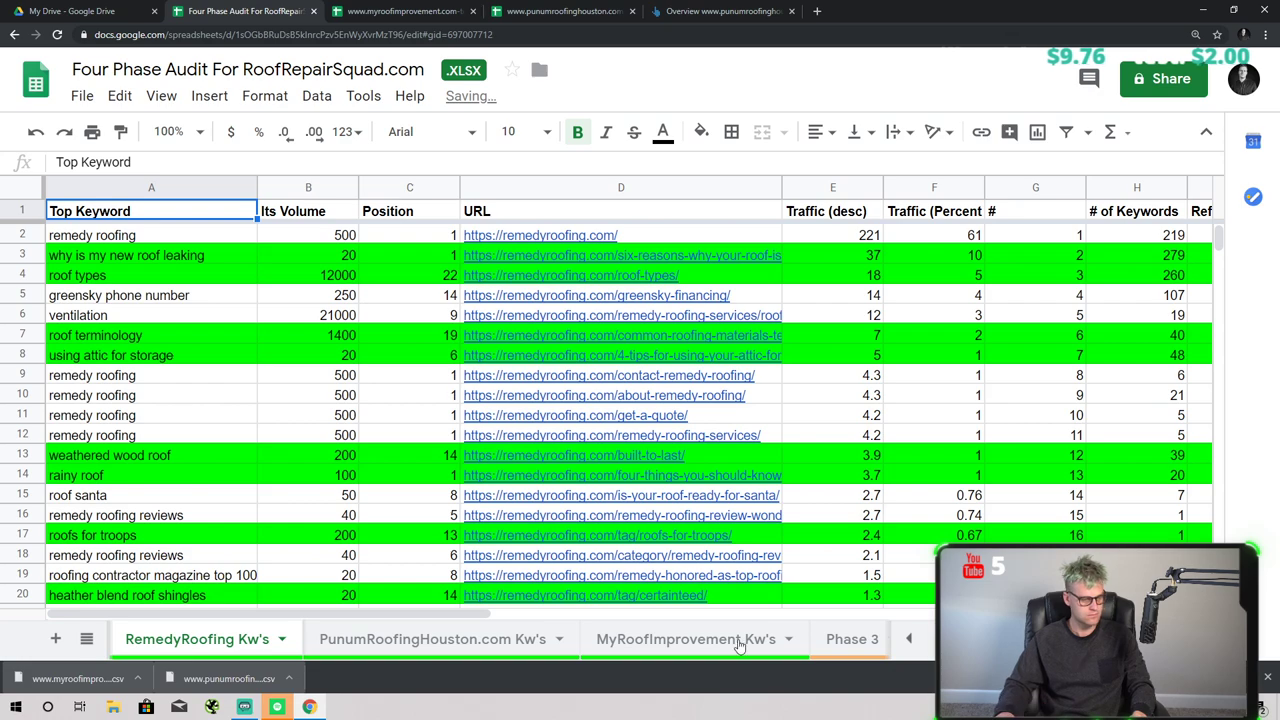
{"action": "left_click", "coordinate": [740, 638]}
{"action": "left_click", "coordinate": [200, 395]}
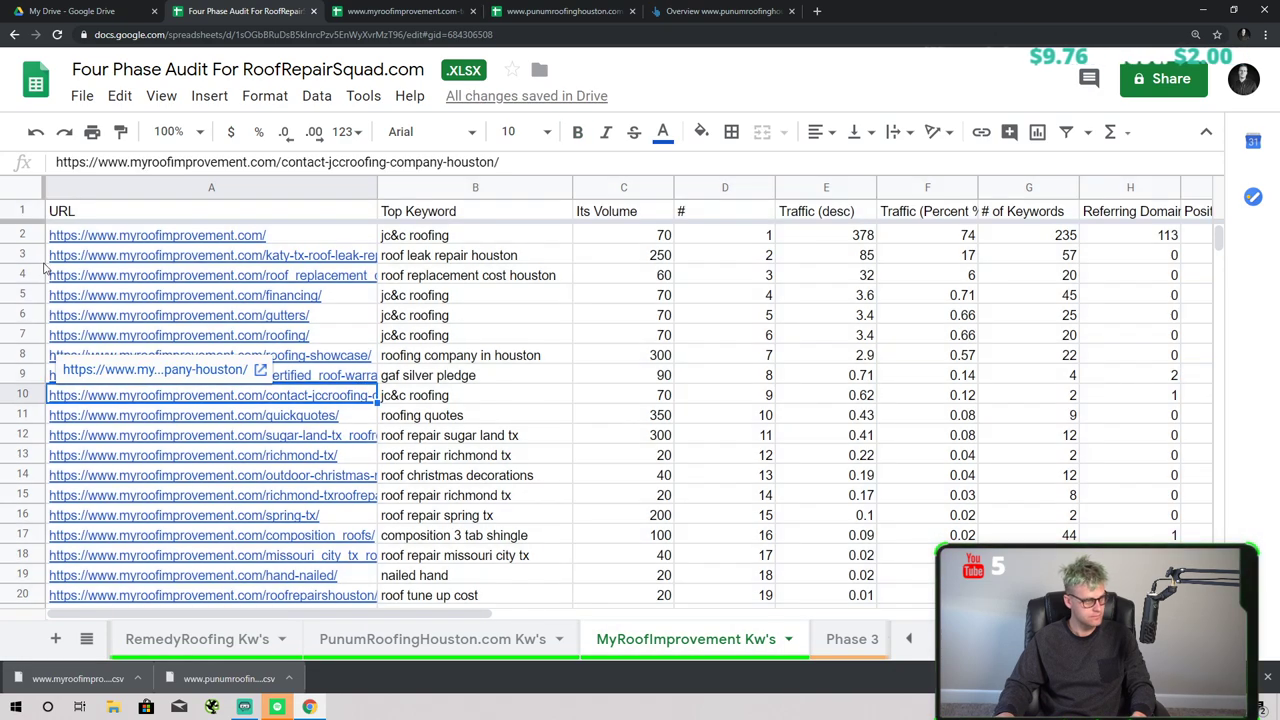
- Bold the header row and freeze it in place
{"action": "left_click", "coordinate": [26, 209]}
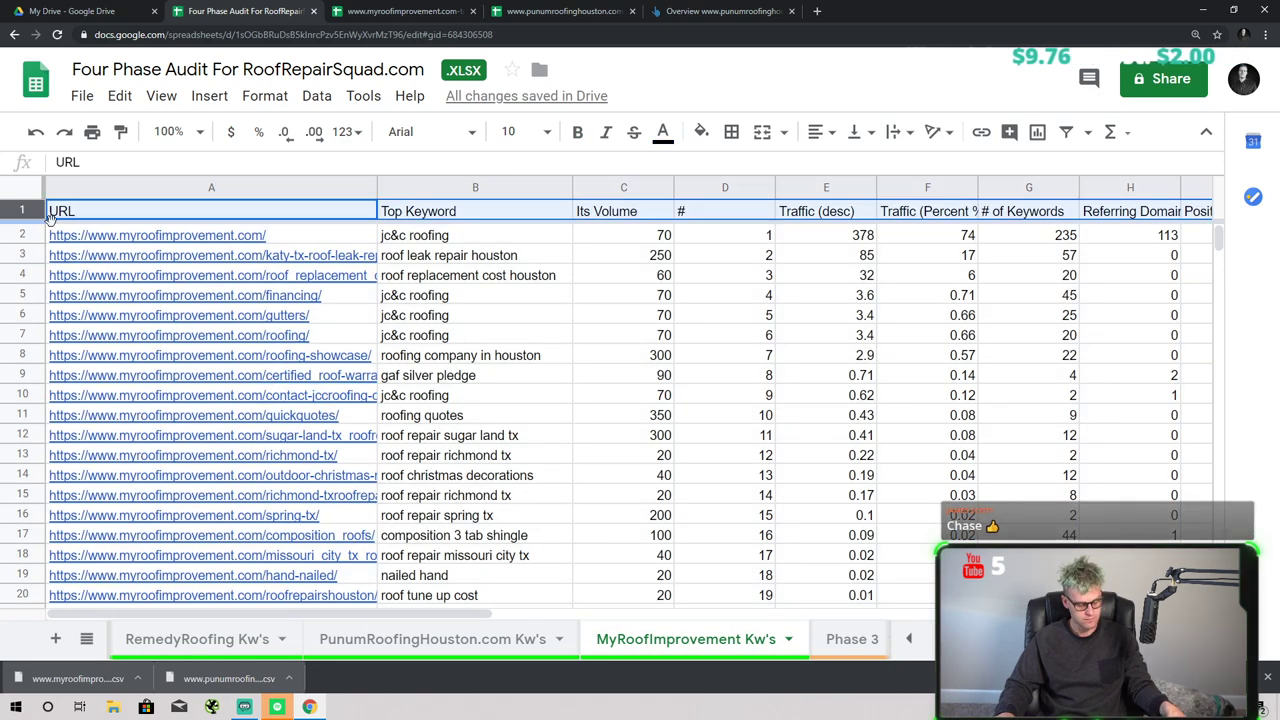
{"action": "key", "text": "ctrl+b"}
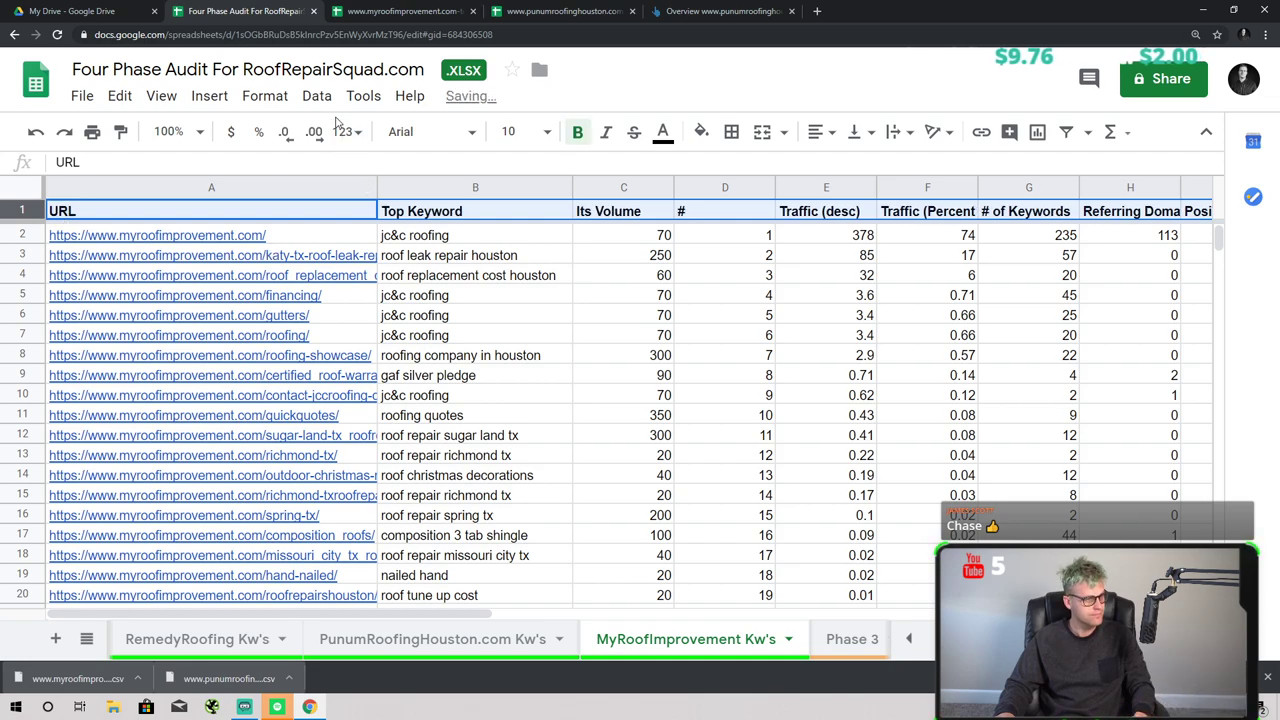
{"action": "left_click", "coordinate": [161, 95]}
{"action": "mouse_move", "coordinate": [186, 145]}
{"action": "left_click", "coordinate": [410, 169]}
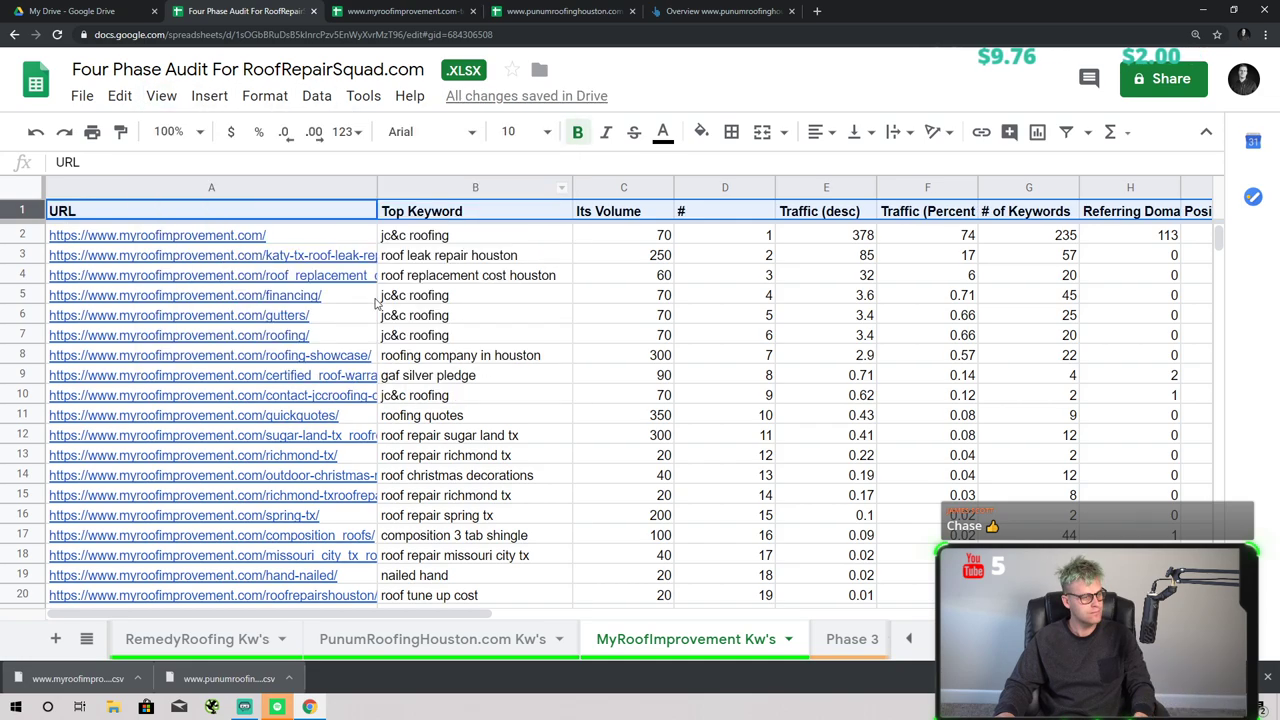
{"action": "left_click", "coordinate": [200, 455]}
- Select the promising keyword rows, including rows 3, 9, 11 and 14
{"action": "left_click", "coordinate": [505, 279]}
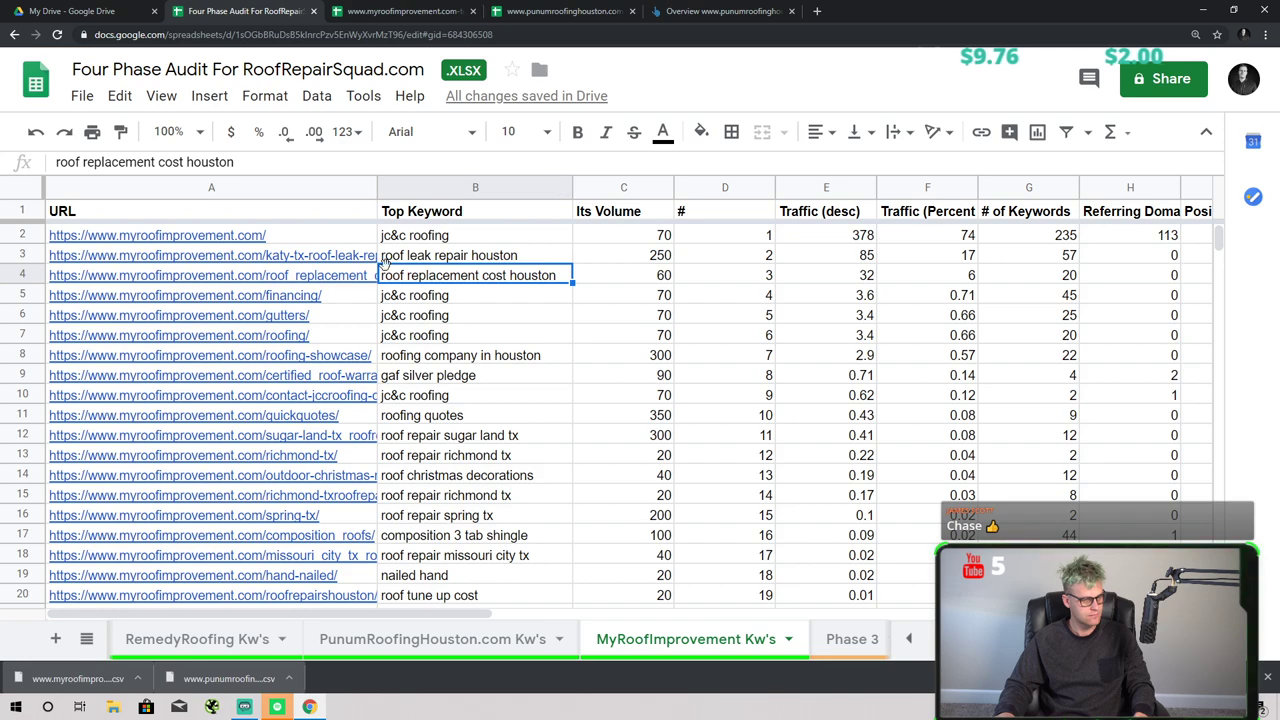
{"action": "left_click", "coordinate": [22, 256]}
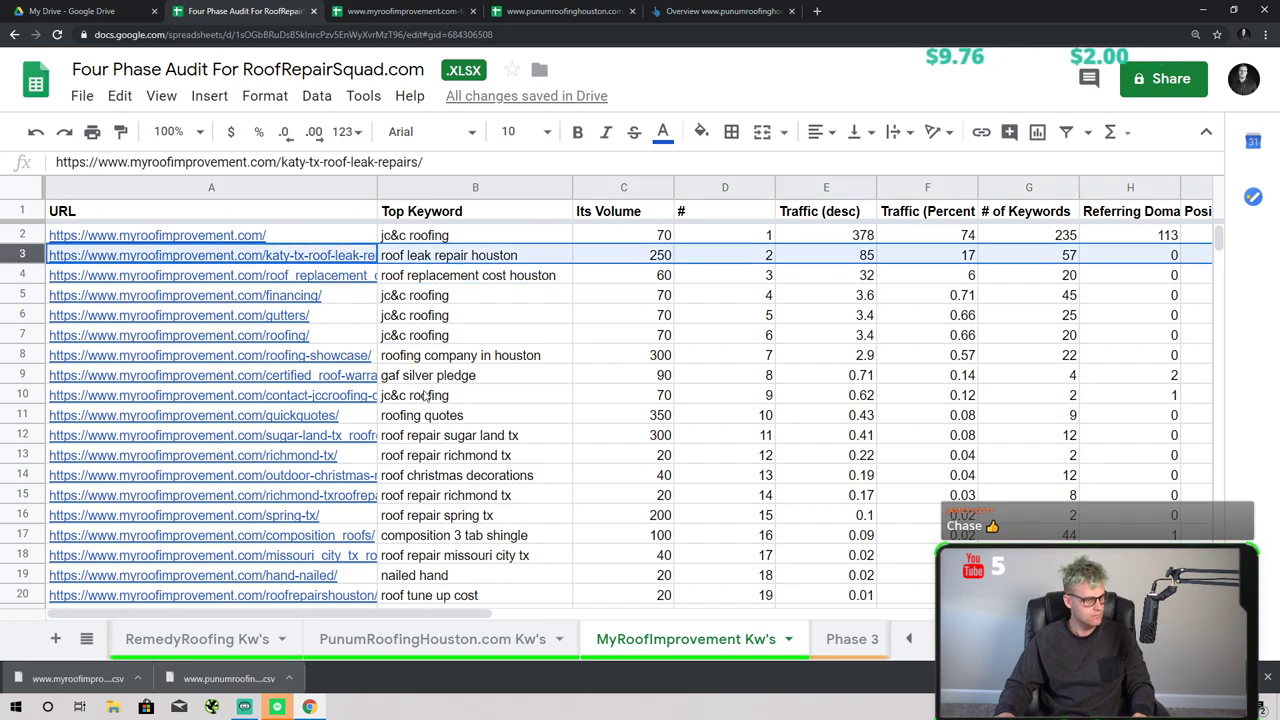
{"action": "left_click", "coordinate": [30, 375], "text": "ctrl"}
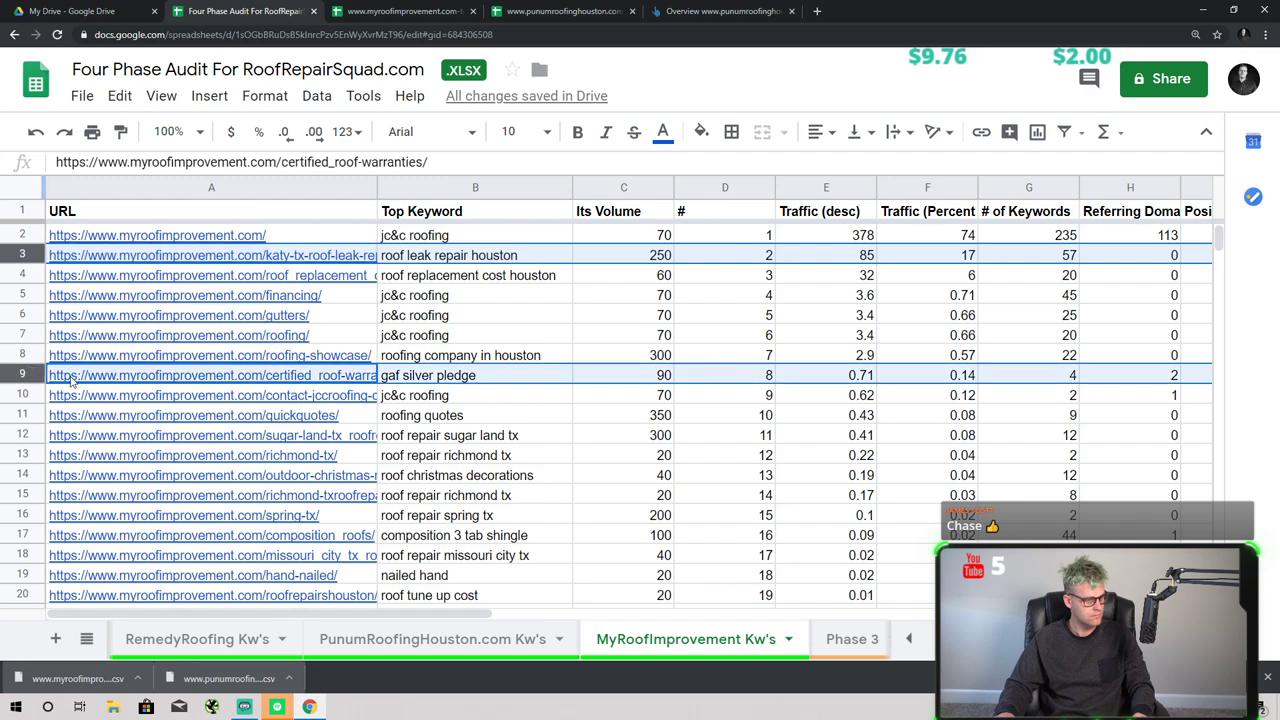
{"action": "left_click", "coordinate": [18, 412], "text": "ctrl"}
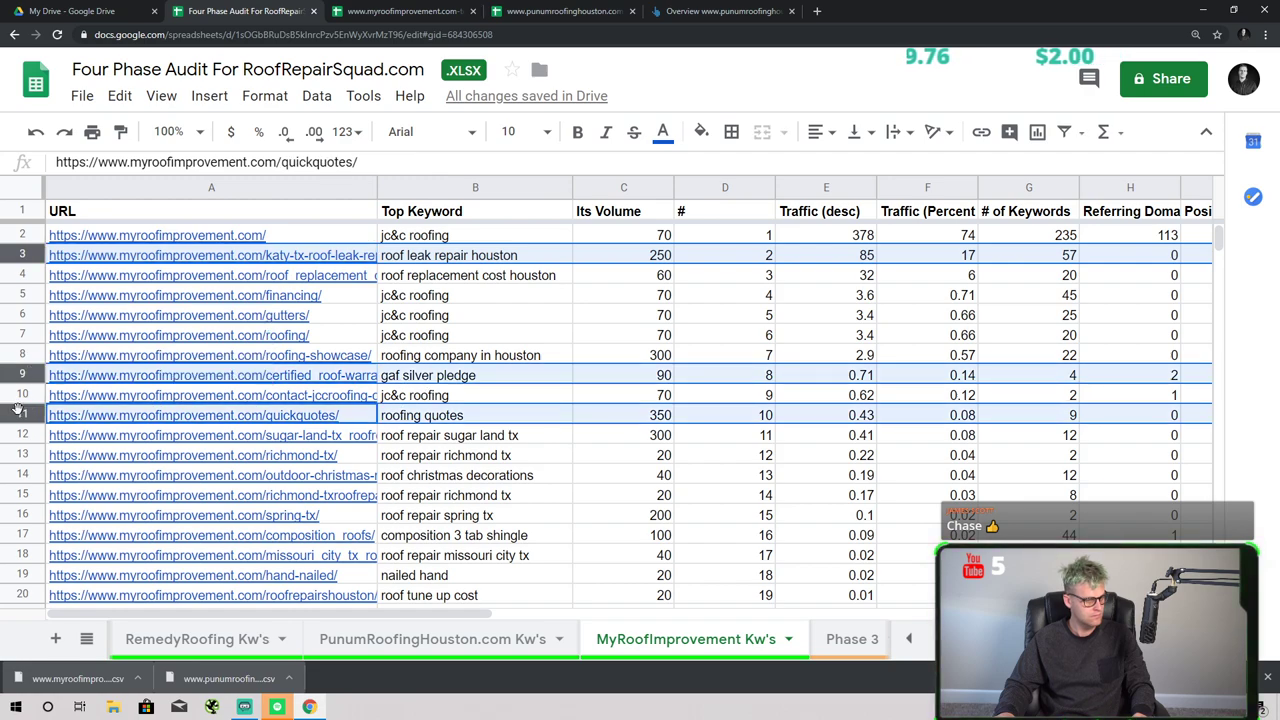
{"action": "scroll", "coordinate": [383, 477], "scroll_direction": "down", "scroll_amount": 1}
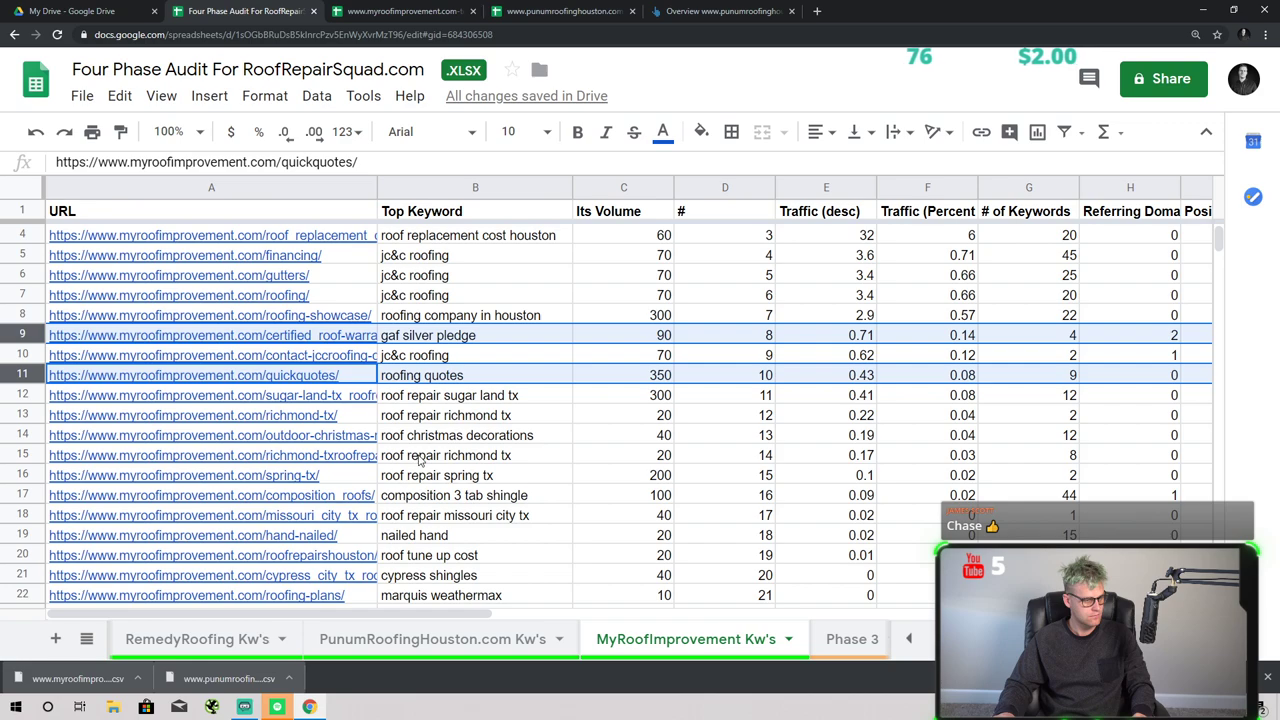
{"action": "left_click", "coordinate": [26, 434], "text": "ctrl"}
{"action": "scroll", "coordinate": [231, 511], "scroll_direction": "down", "scroll_amount": 1}
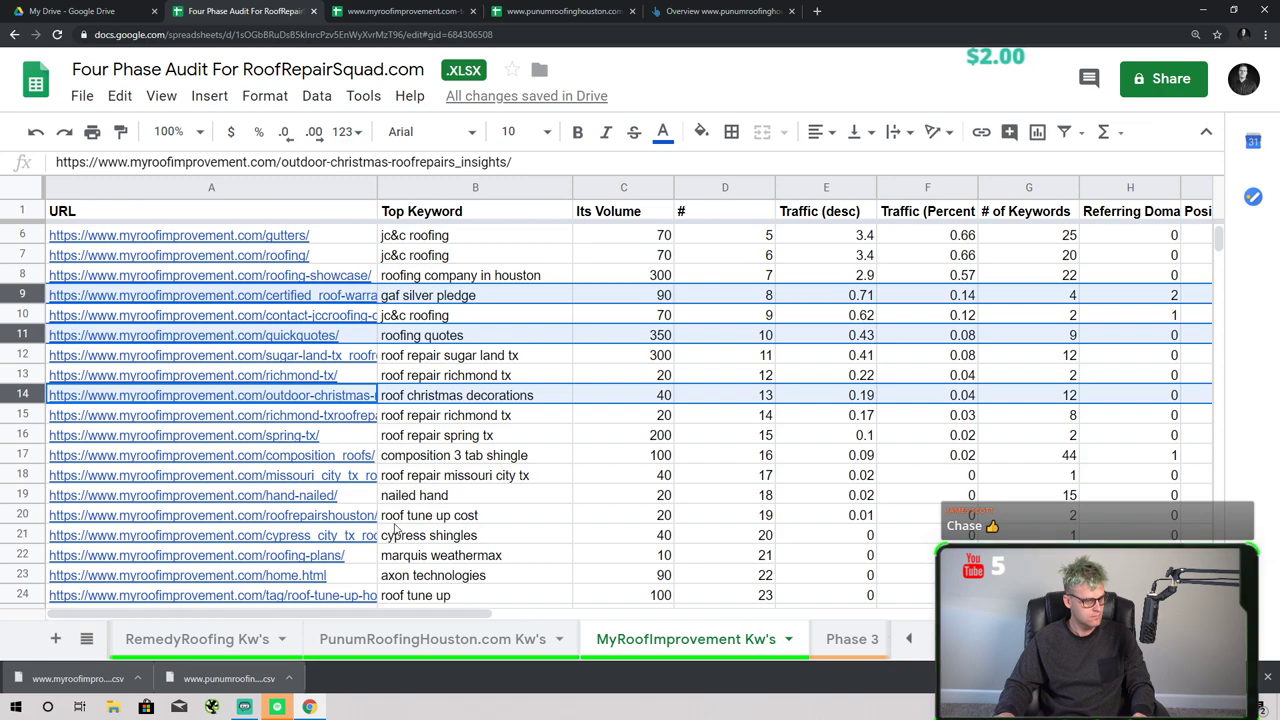
{"action": "scroll", "coordinate": [432, 524], "scroll_direction": "down", "scroll_amount": 1}
{"action": "mouse_move", "coordinate": [278, 456]}
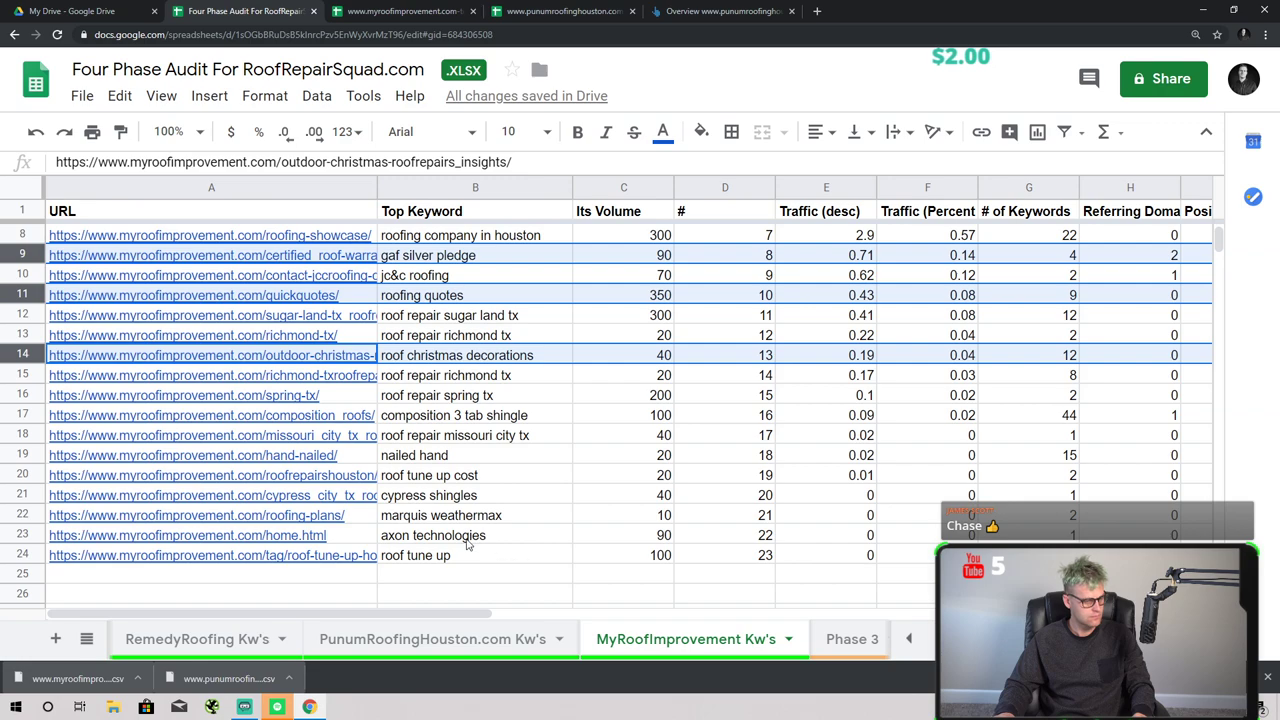
{"action": "scroll", "coordinate": [490, 538], "scroll_direction": "up", "scroll_amount": 1}
{"action": "scroll", "coordinate": [58, 515], "scroll_direction": "down", "scroll_amount": 3}
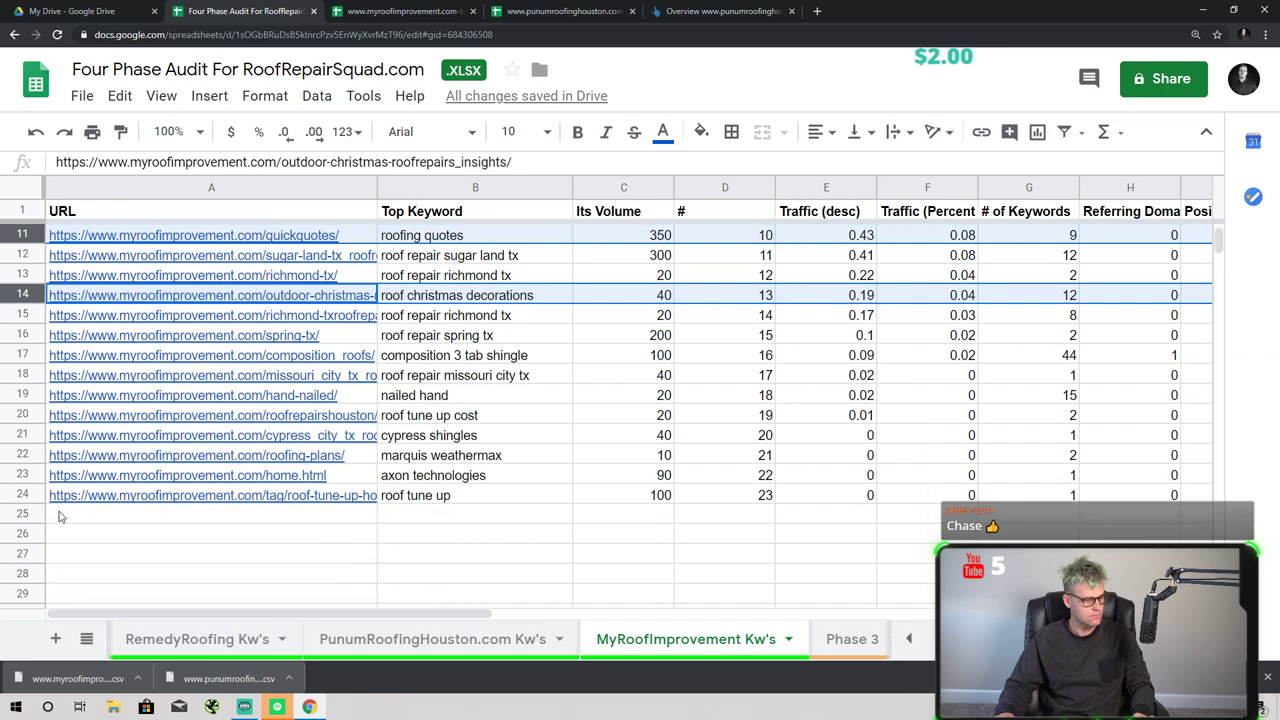
{"action": "left_click", "coordinate": [22, 500], "text": "ctrl"}
{"action": "scroll", "coordinate": [22, 500], "scroll_direction": "up", "scroll_amount": 3}
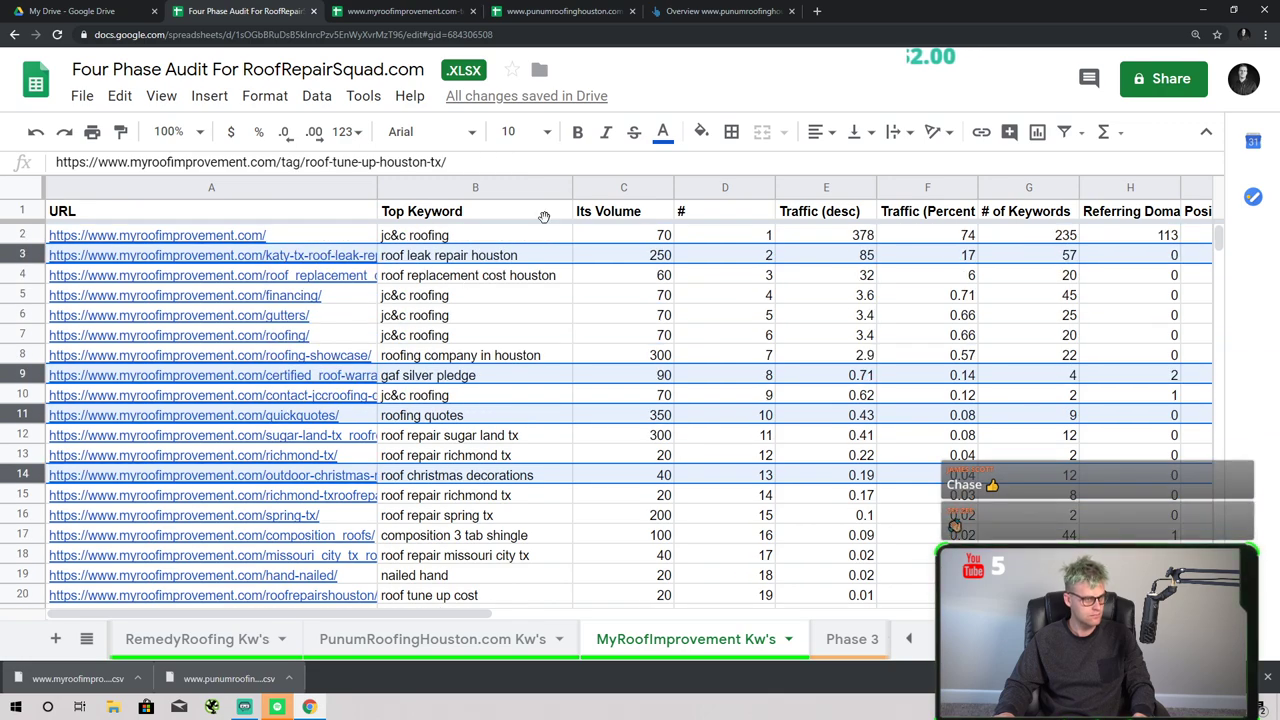
- Fill the selected keyword rows bright green
{"action": "left_click", "coordinate": [701, 131]}
{"action": "left_click", "coordinate": [795, 224]}
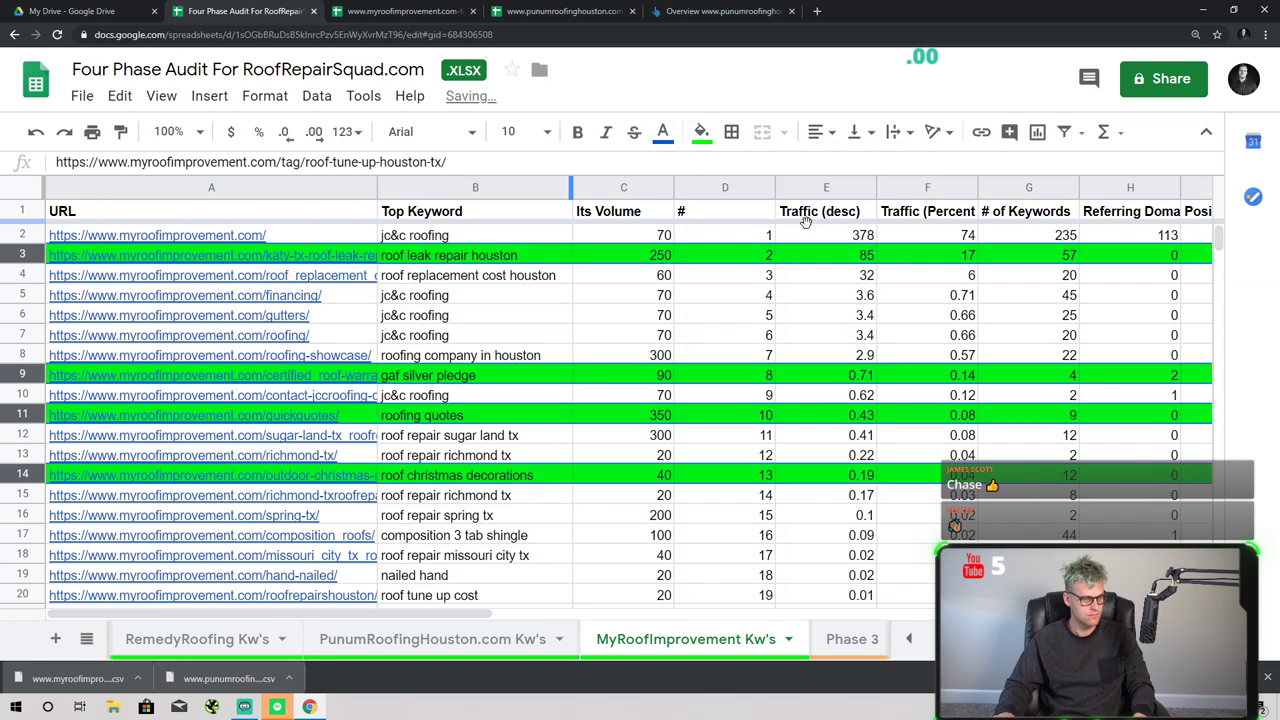
{"action": "left_click", "coordinate": [718, 358]}
{"action": "scroll", "coordinate": [716, 377], "scroll_direction": "down", "scroll_amount": 3}
{"action": "scroll", "coordinate": [400, 560], "scroll_direction": "up", "scroll_amount": 3}
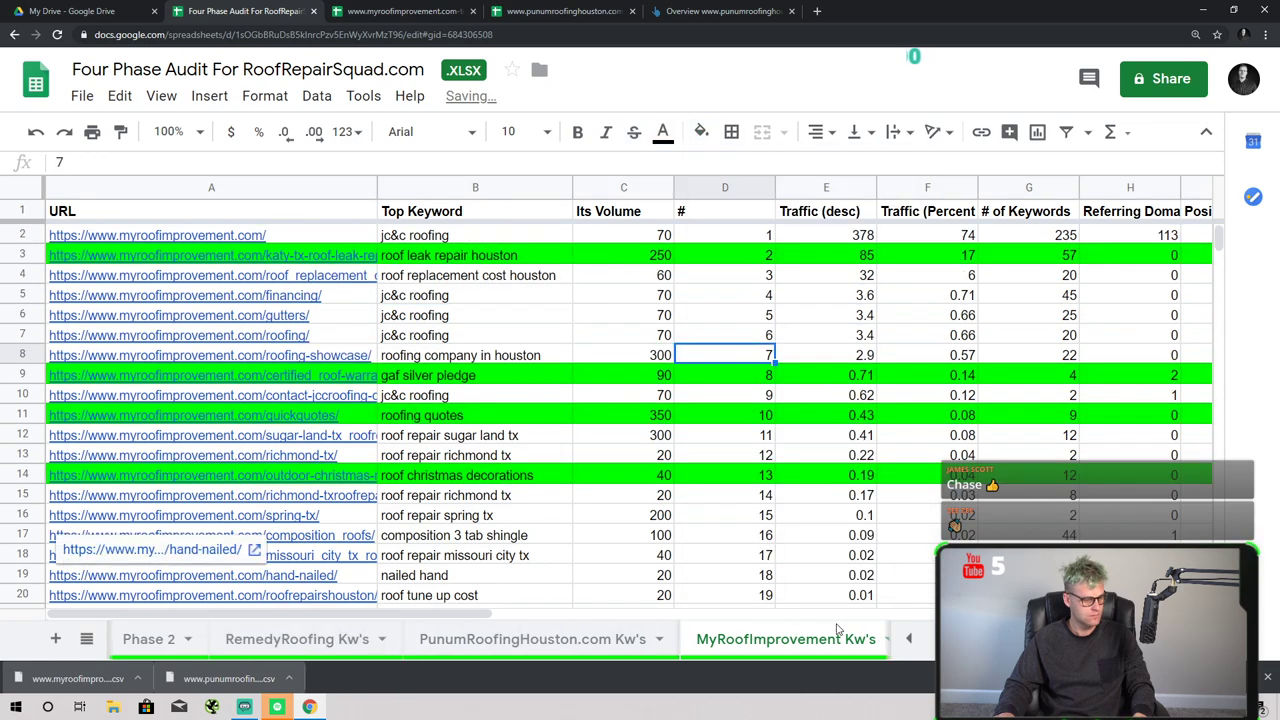
{"action": "left_click", "coordinate": [908, 638]}
{"action": "left_click", "coordinate": [908, 638]}
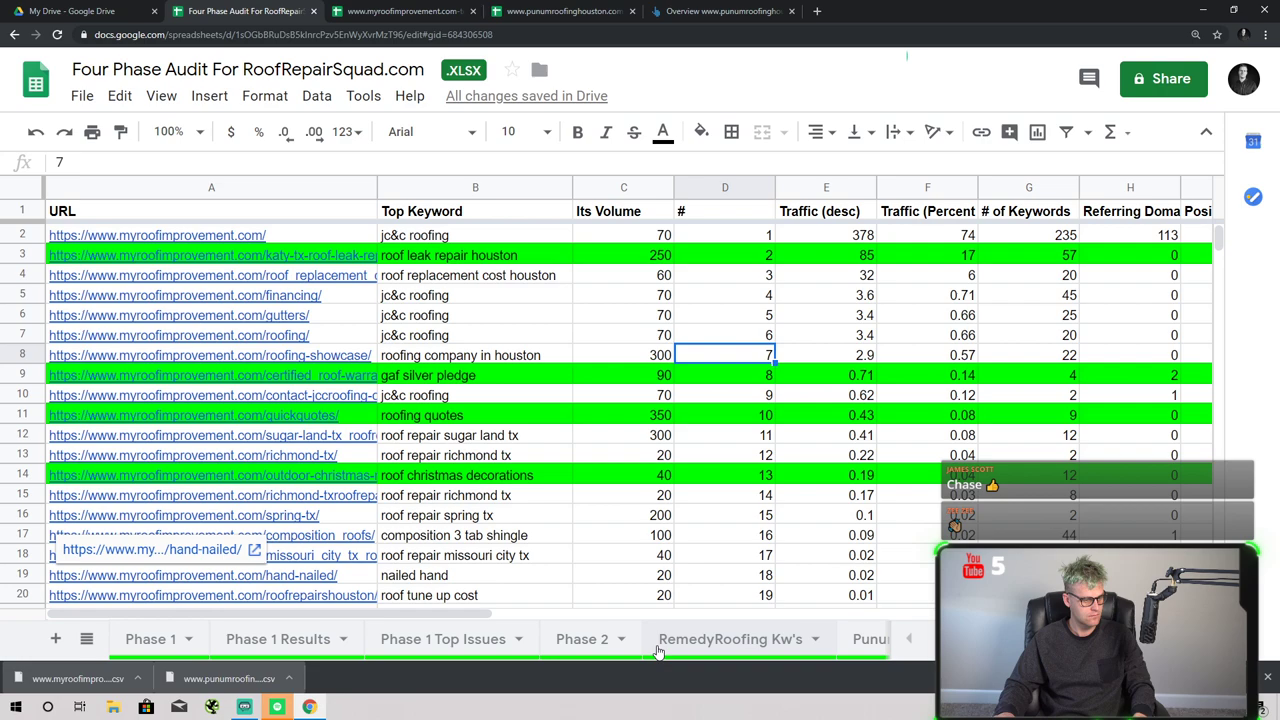
- Fill the myroofimprovement.com cell B10 on Phase 1 green
{"action": "left_click", "coordinate": [148, 638]}
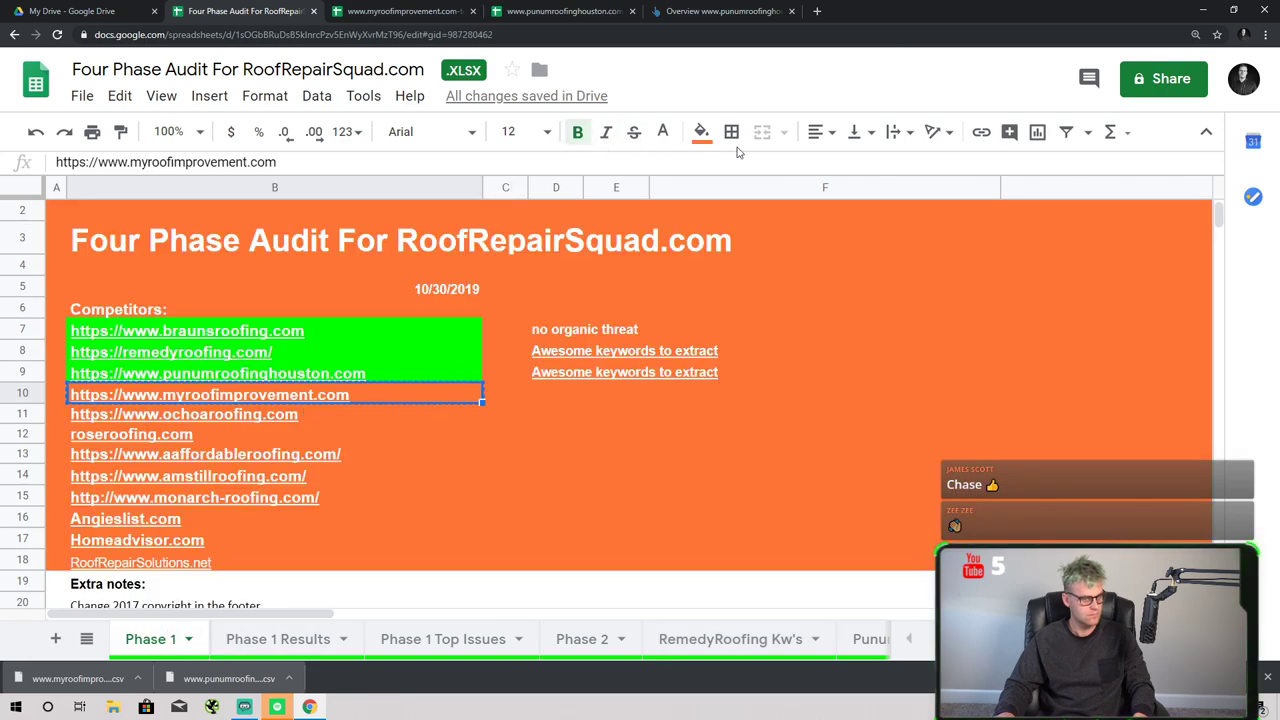
{"action": "left_click", "coordinate": [701, 131]}
{"action": "left_click", "coordinate": [794, 222]}
{"action": "left_click", "coordinate": [661, 397]}
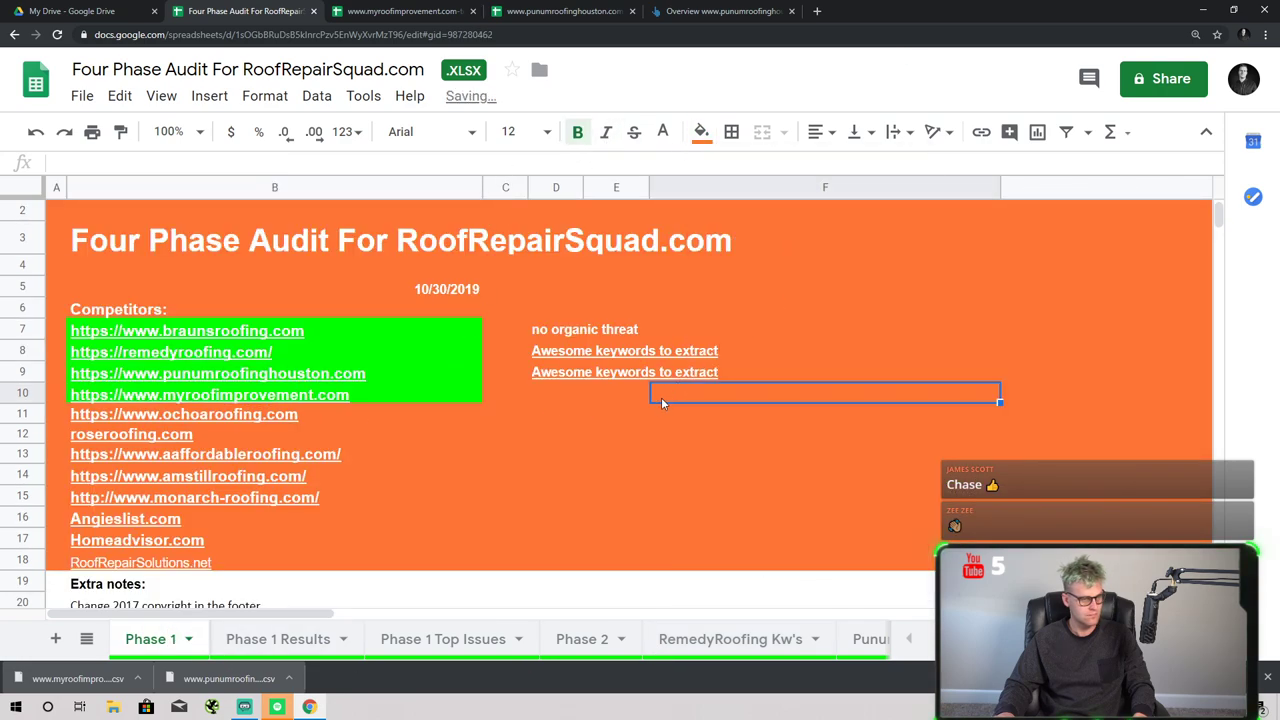
{"action": "left_click", "coordinate": [600, 398]}
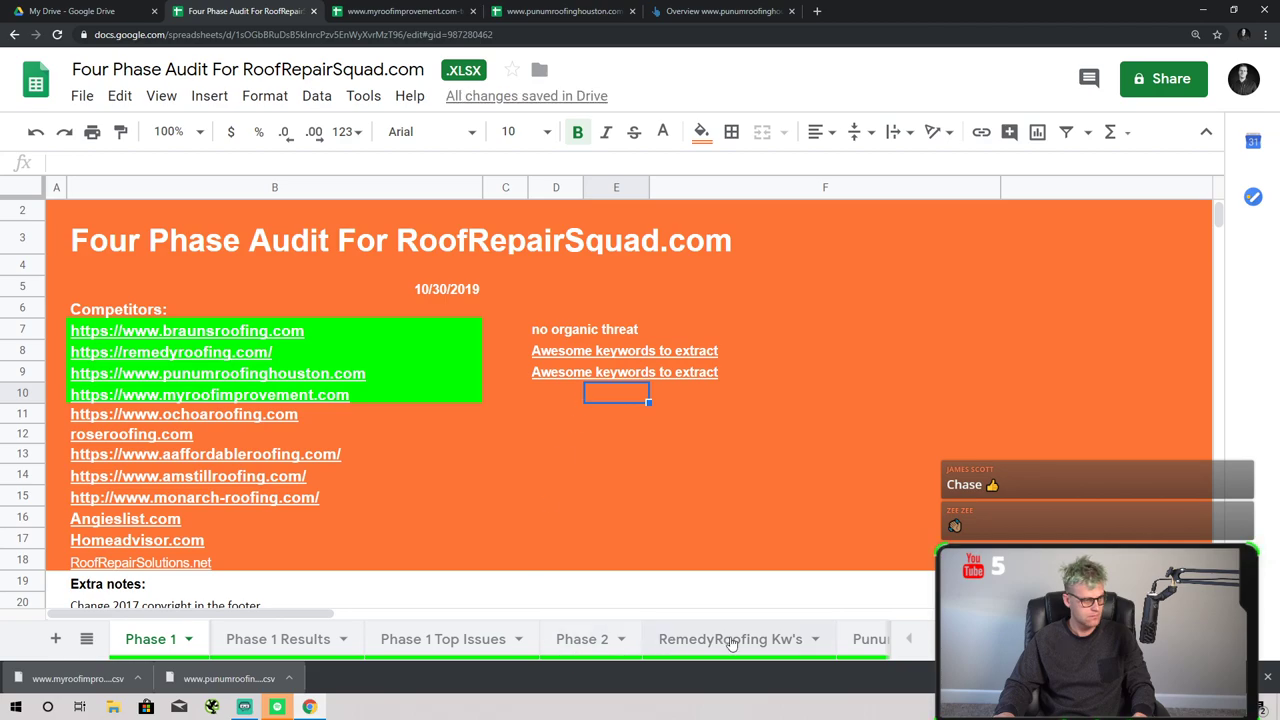
{"action": "left_click", "coordinate": [922, 641]}
{"action": "left_click", "coordinate": [922, 641]}
{"action": "left_click", "coordinate": [495, 638]}
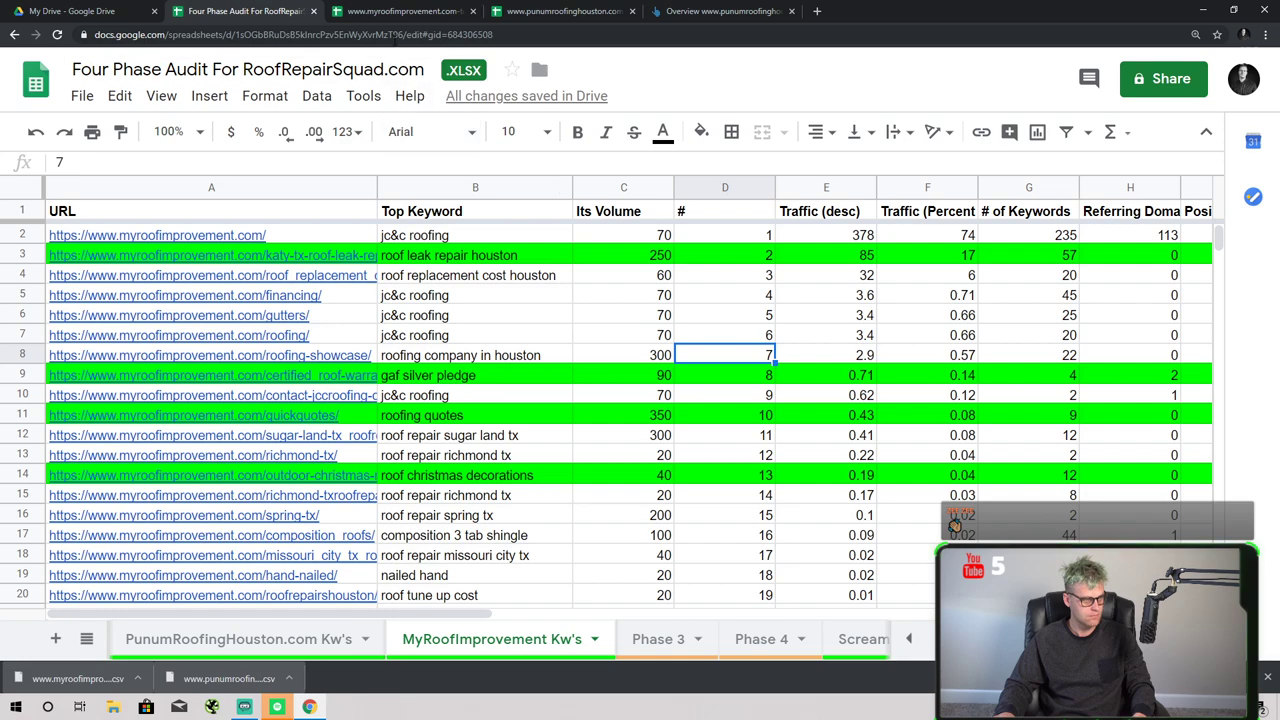
- Copy the keyword sheet's URL and enter an 'A couple keywords to extract' note in D10
{"action": "left_click", "coordinate": [395, 36]}
{"action": "scroll", "coordinate": [637, 531], "scroll_direction": "down", "scroll_amount": 3}
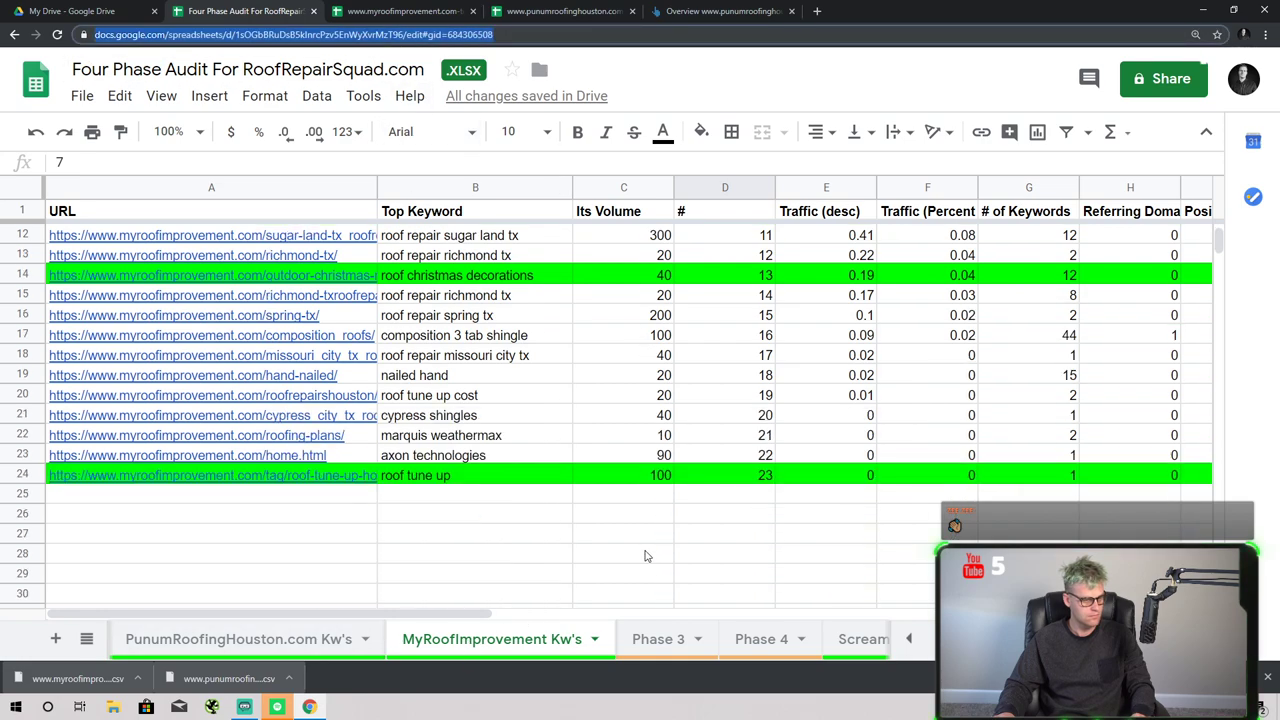
{"action": "scroll", "coordinate": [660, 550], "scroll_direction": "up", "scroll_amount": 3}
{"action": "left_click", "coordinate": [911, 640]}
{"action": "left_click", "coordinate": [911, 640]}
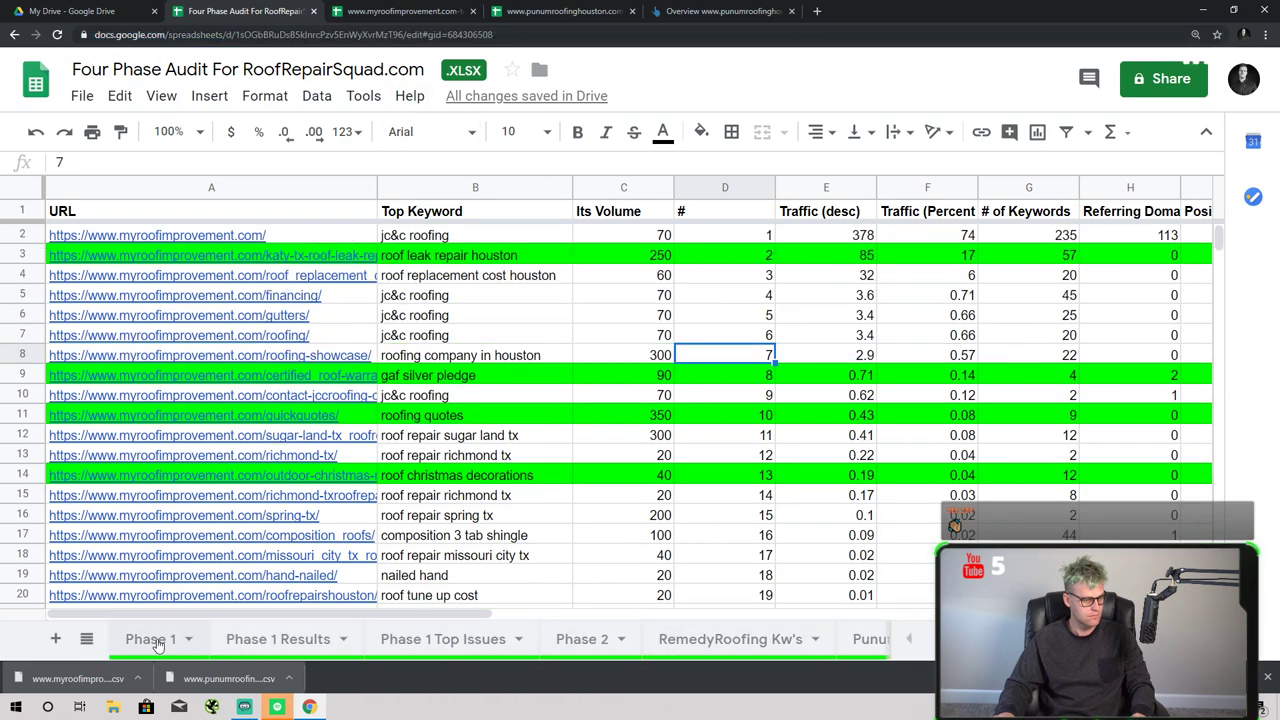
{"action": "left_click", "coordinate": [157, 645]}
{"action": "left_click", "coordinate": [550, 400]}
{"action": "type", "text": "a"}
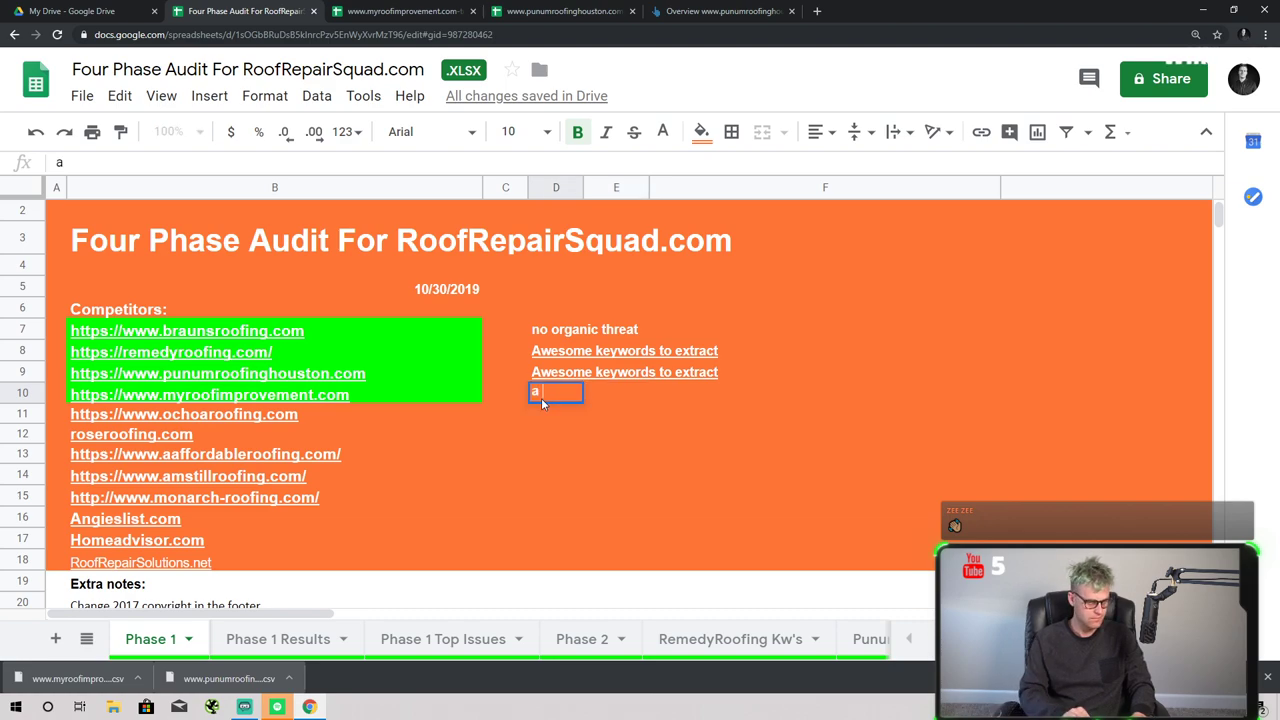
{"action": "type", "text": " Couple Ke"}
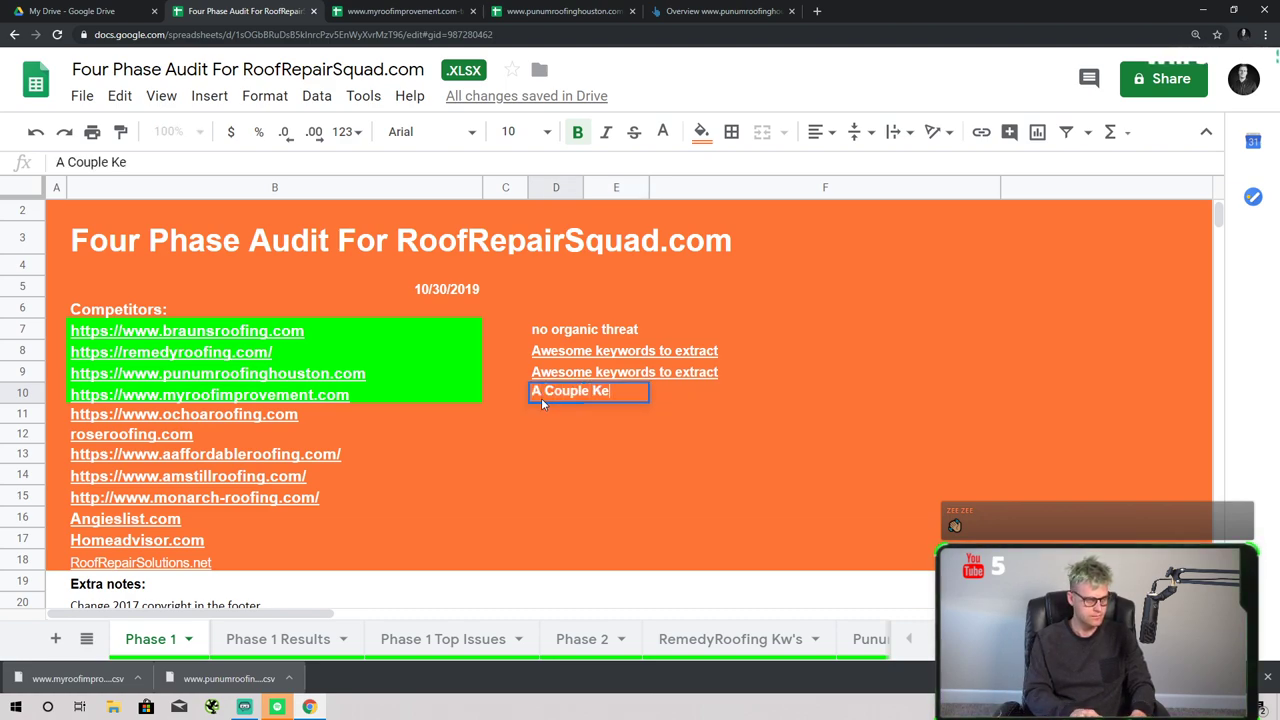
{"action": "type", "text": "ywords to E"}
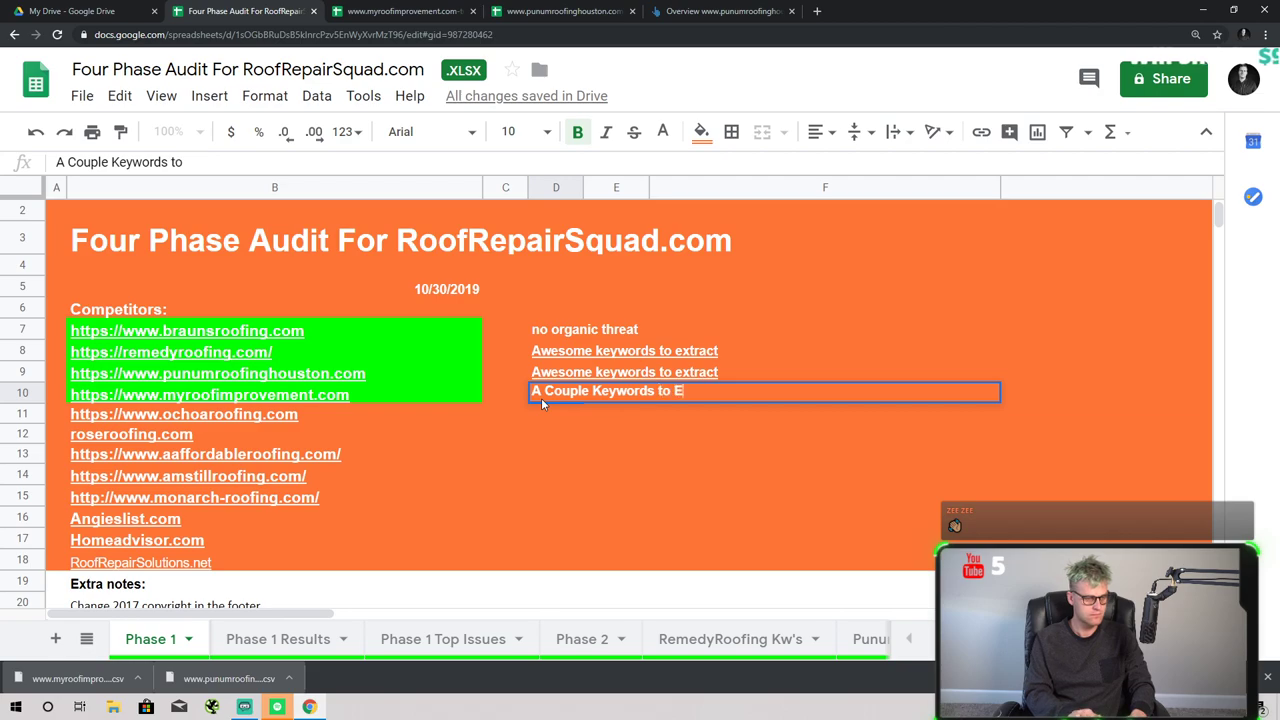
{"action": "type", "text": "xtract"}
{"action": "key", "text": "Return"}
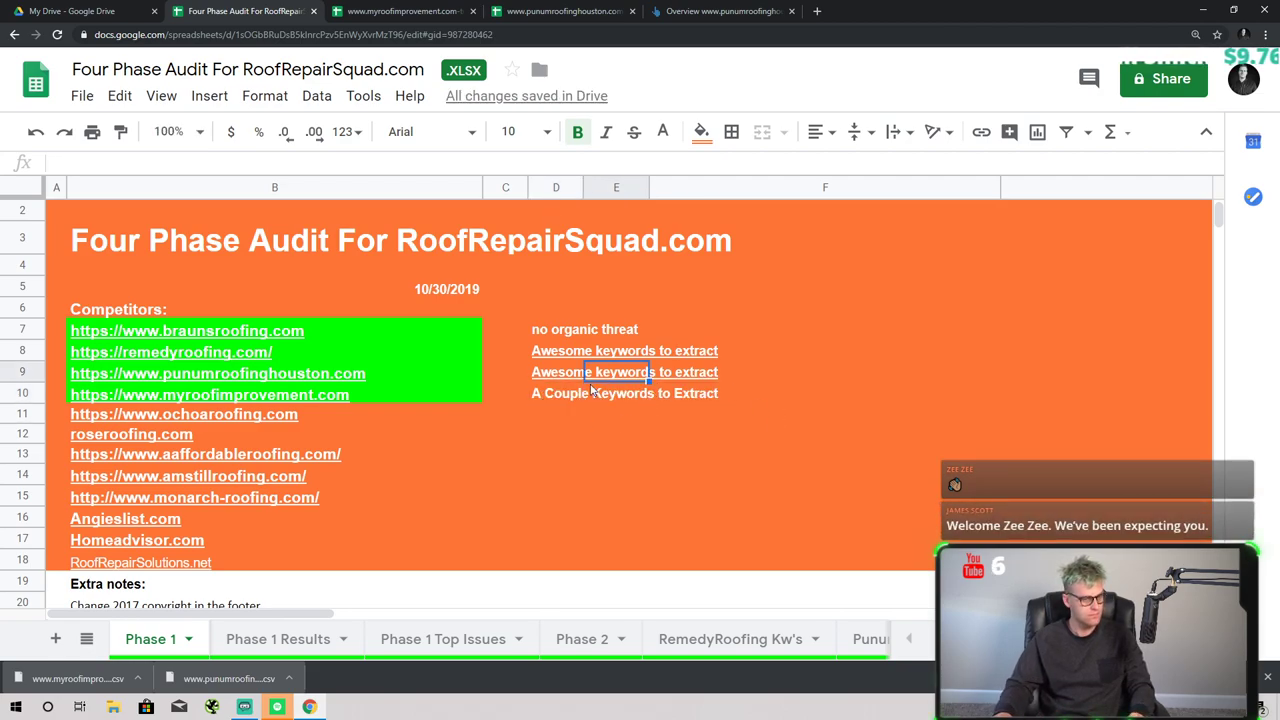
- Correct the capitalisation of the D10 note
{"action": "key", "text": "shift+Right"}
{"action": "key", "text": "shift+Right"}
{"action": "key", "text": "ctrl+u"}
{"action": "type", "text": "A"}
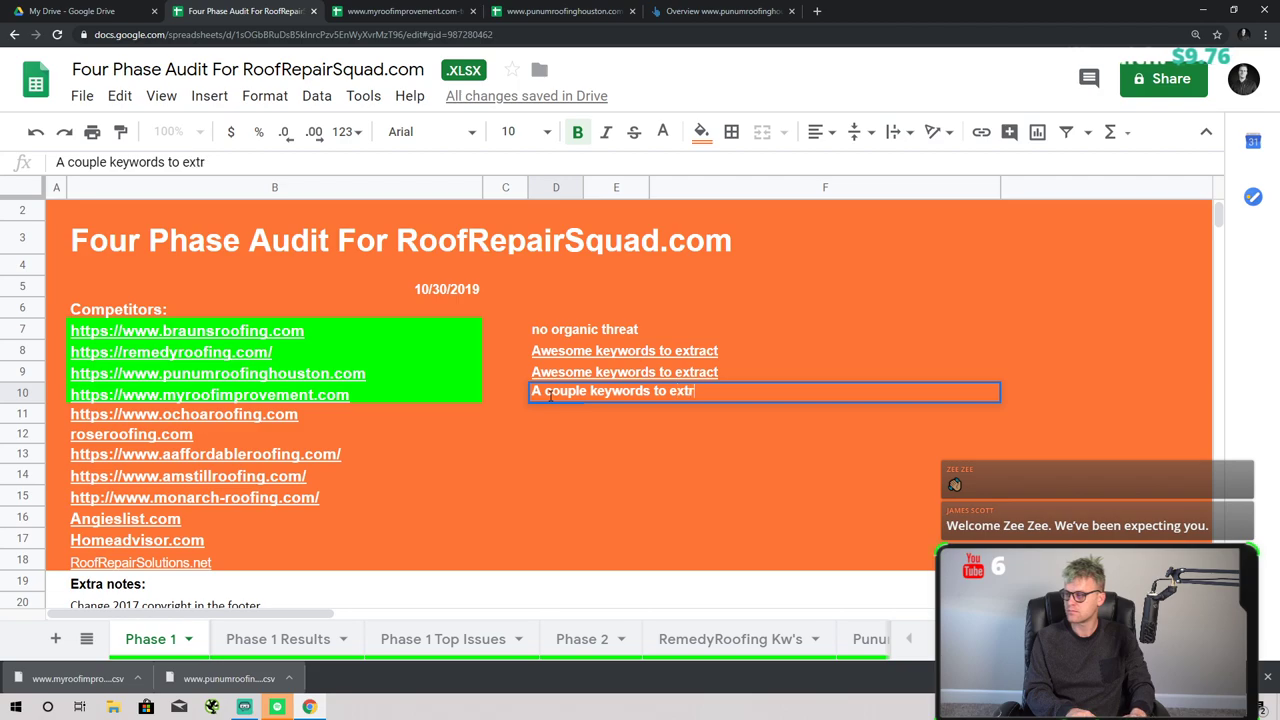
{"action": "key", "text": "Return"}
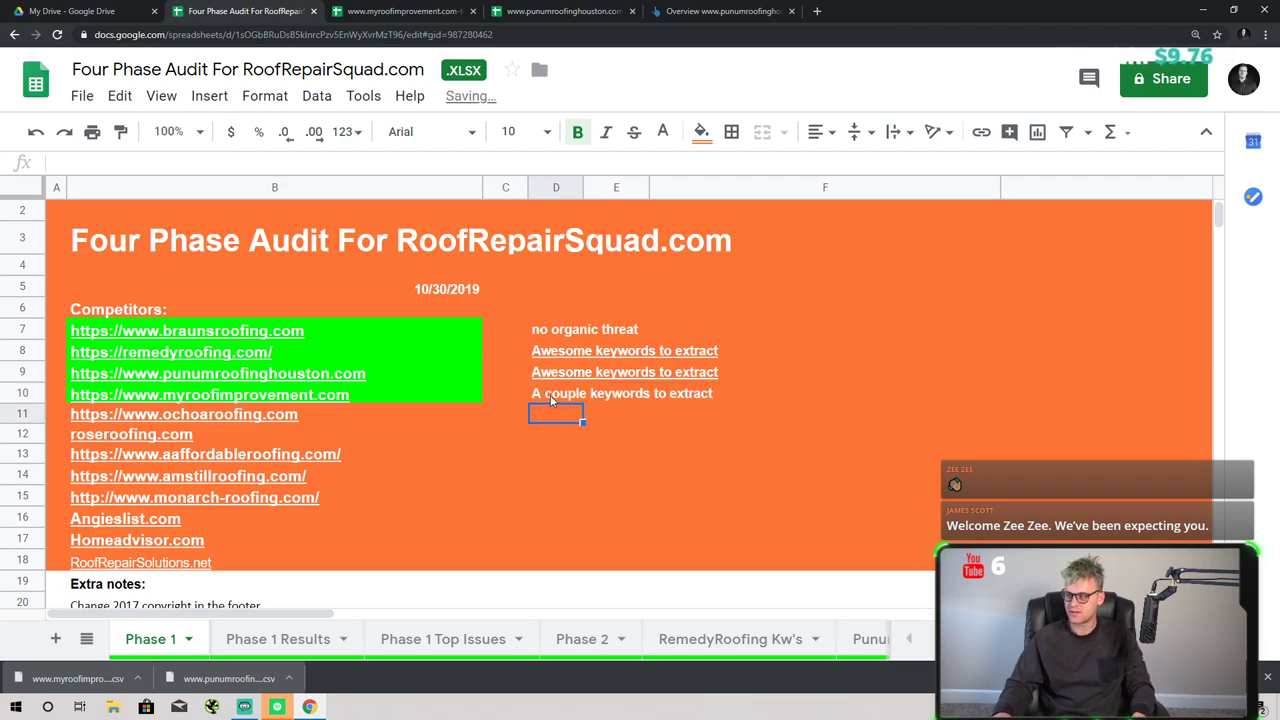
{"action": "left_click", "coordinate": [555, 391]}
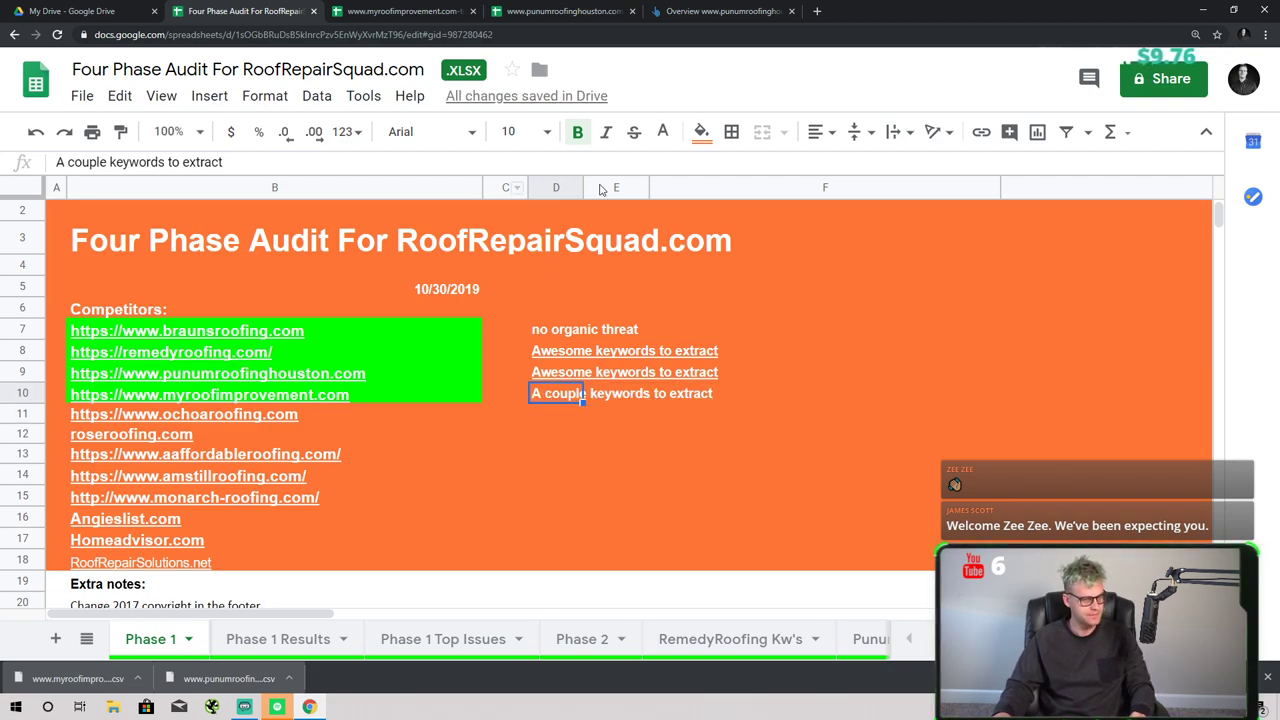
- Capitalise the D7 note to read 'No organic threat'
{"action": "left_click", "coordinate": [556, 309]}
{"action": "double_click", "coordinate": [547, 328]}
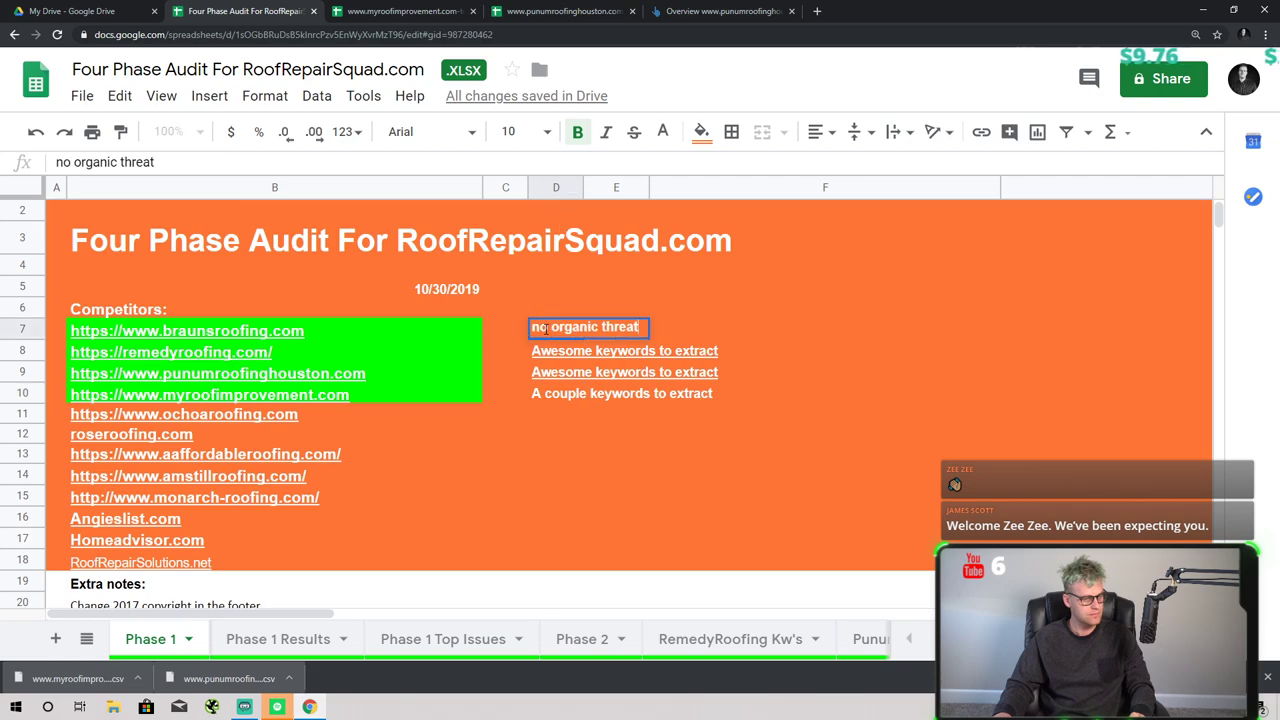
{"action": "key", "text": "Delete"}
{"action": "type", "text": "N"}
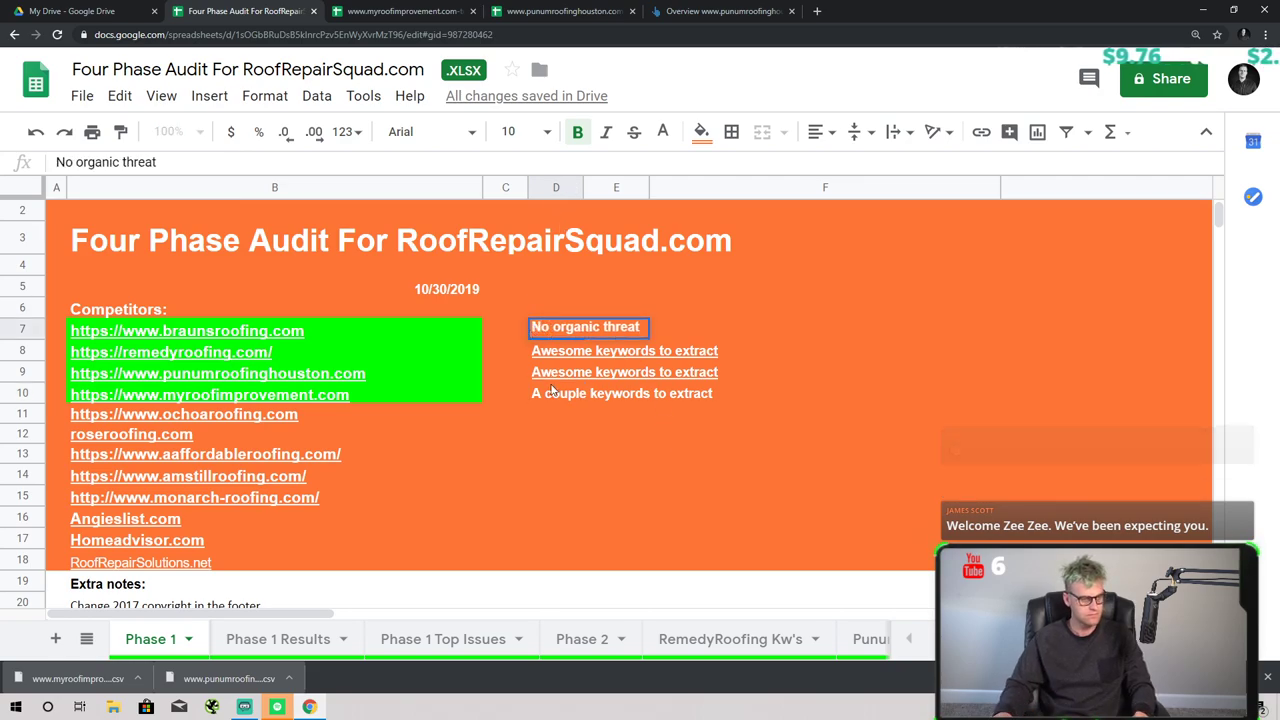
{"action": "left_click", "coordinate": [556, 433]}
- Link the D10 note to the MyRoofImprovement Kw's sheet URL
{"action": "left_click", "coordinate": [541, 395]}
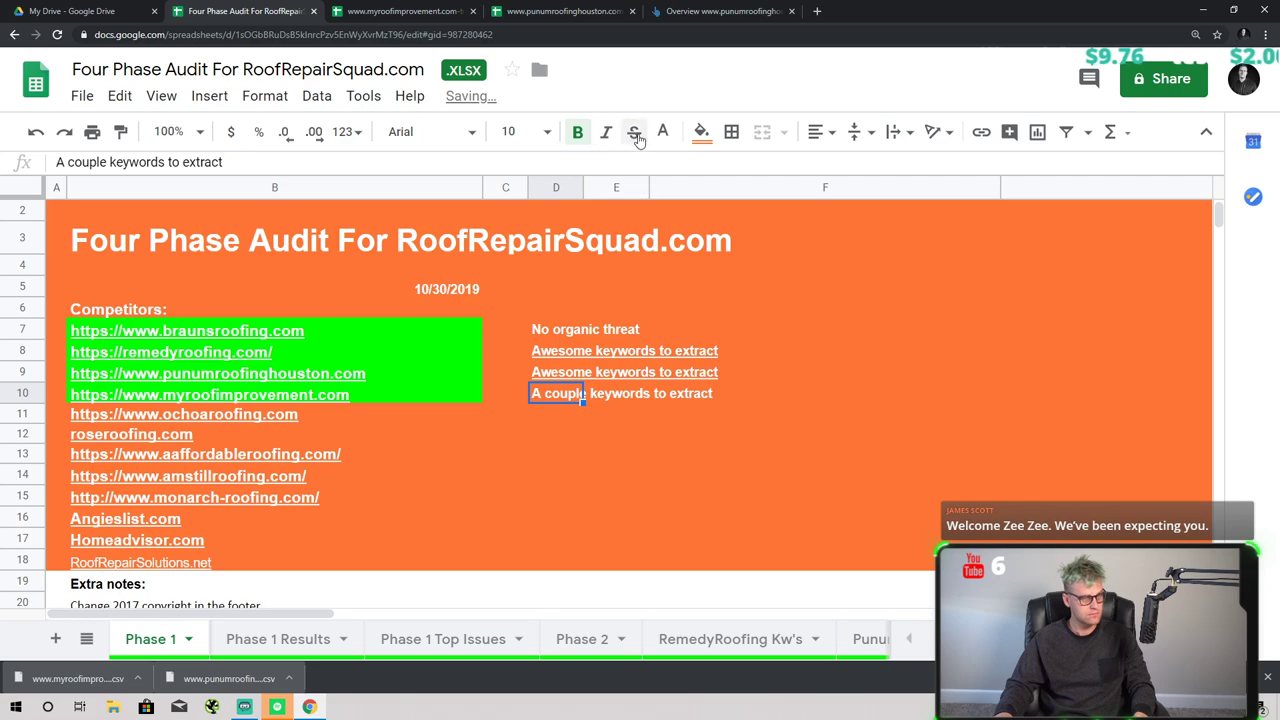
{"action": "left_click", "coordinate": [209, 95]}
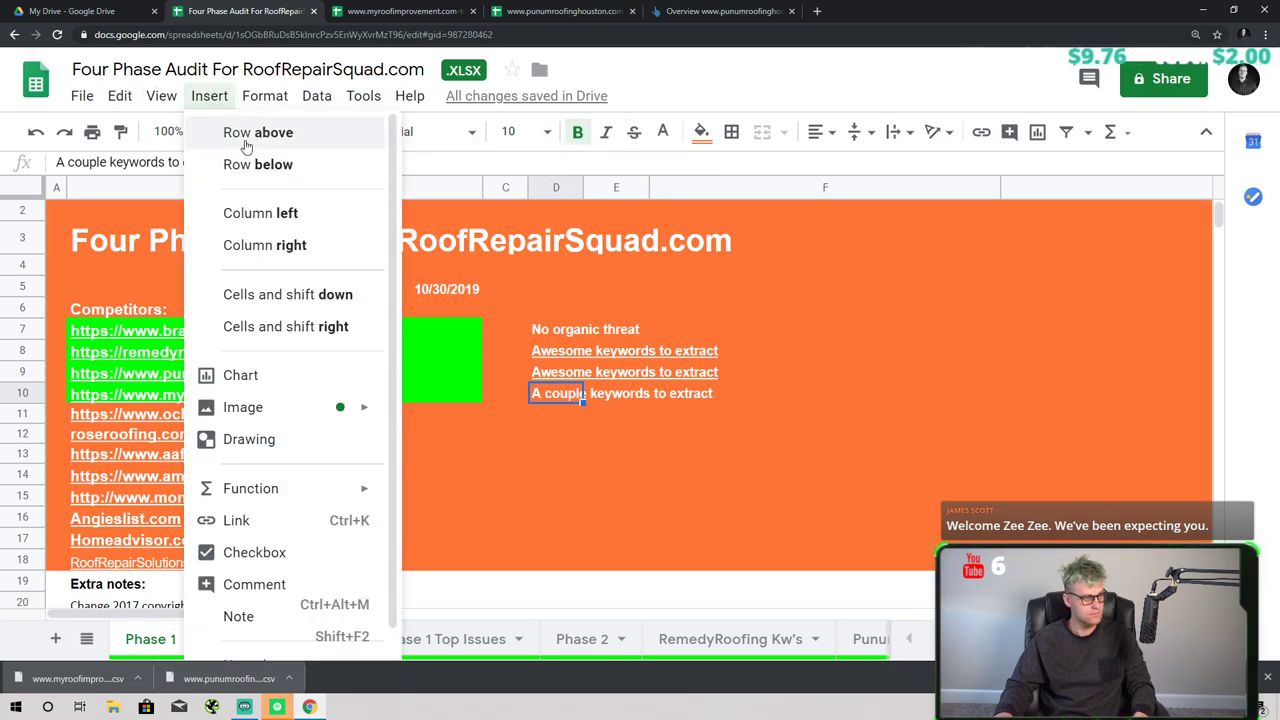
{"action": "left_click", "coordinate": [266, 524]}
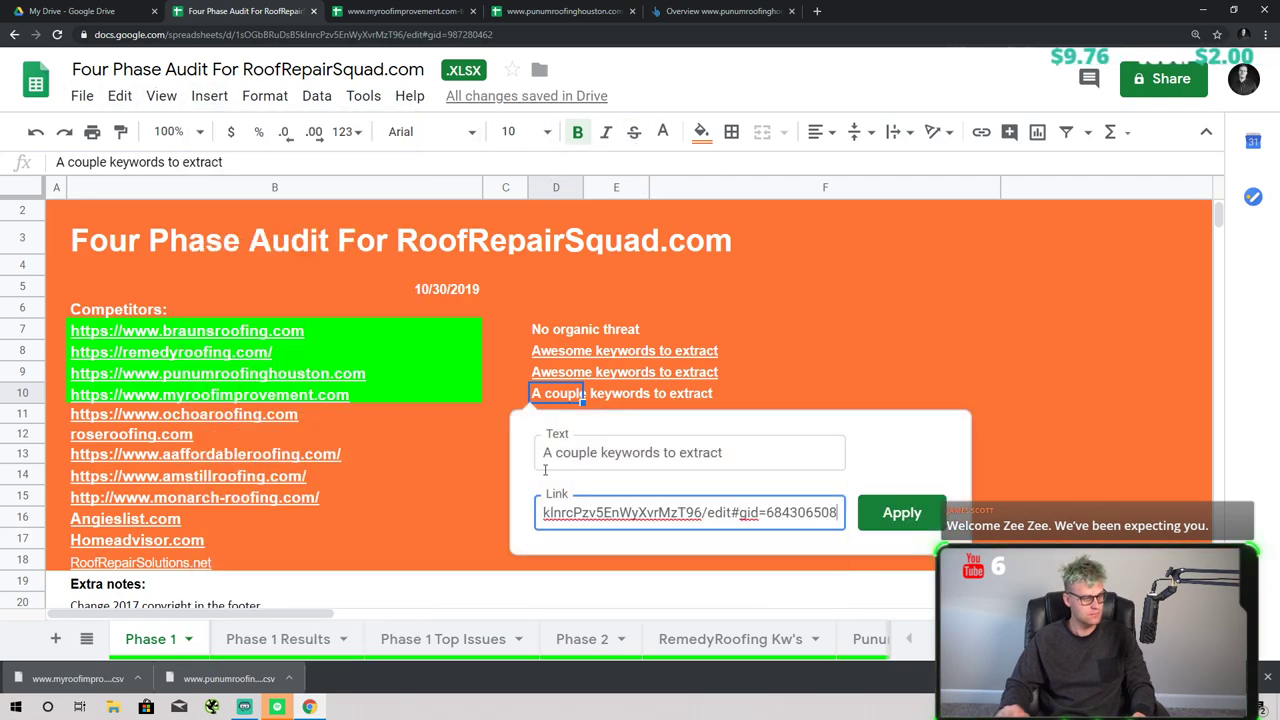
{"action": "key", "text": "Return"}
{"action": "left_click", "coordinate": [136, 419]}
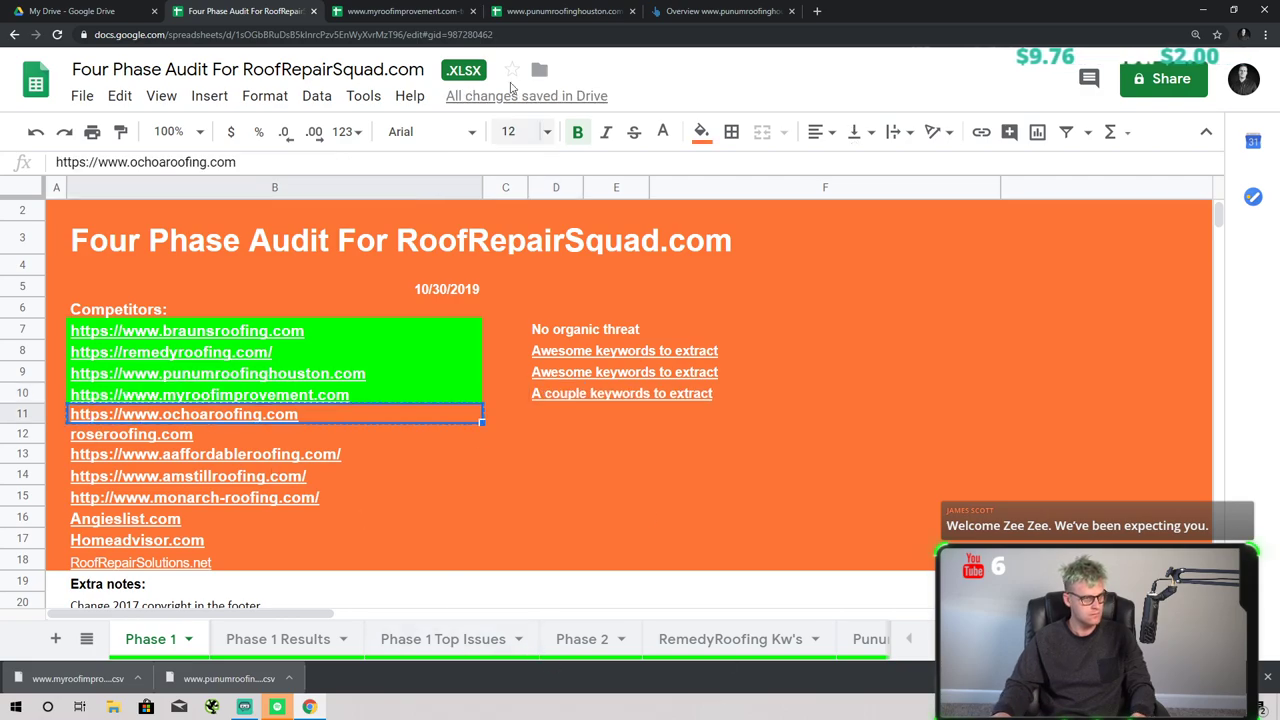
{"action": "left_click", "coordinate": [720, 11]}
- Load Ahrefs top pages for ochoaroofing.com and export the 60 results as a CSV
{"action": "left_click", "coordinate": [352, 88]}
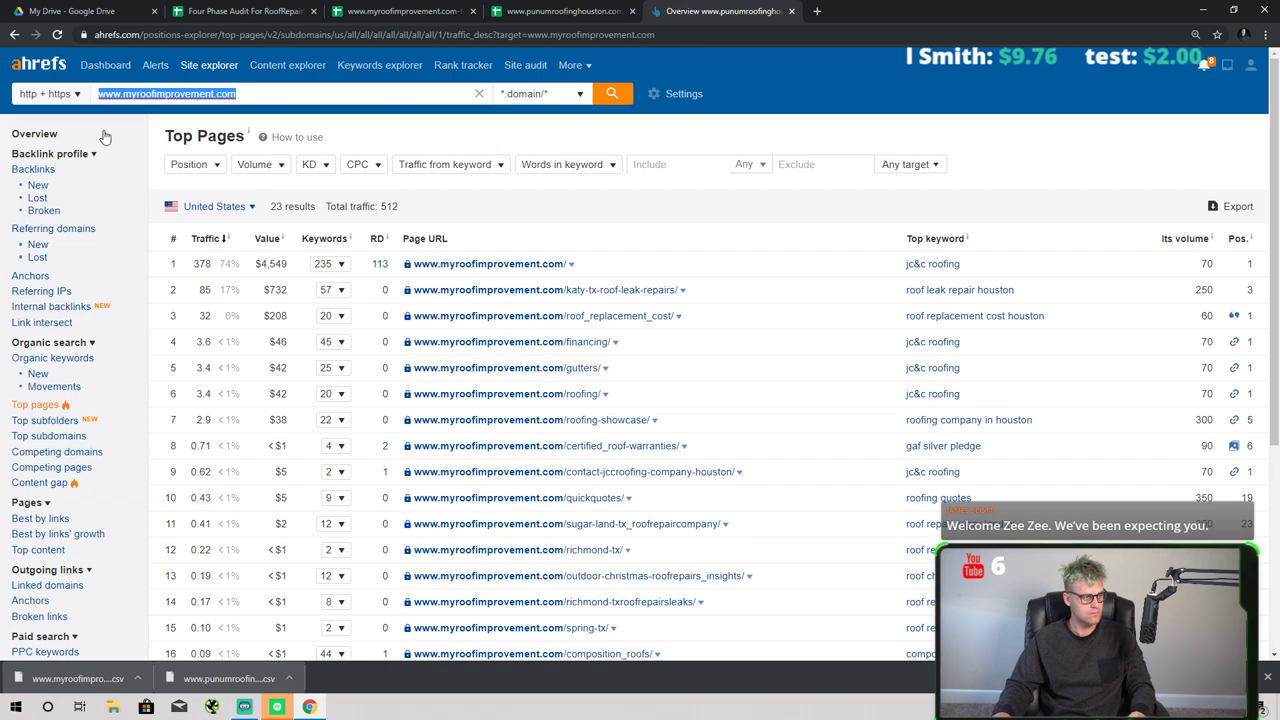
{"action": "type", "text": "https://www.ochoaroofing.com/"}
{"action": "left_click", "coordinate": [612, 93]}
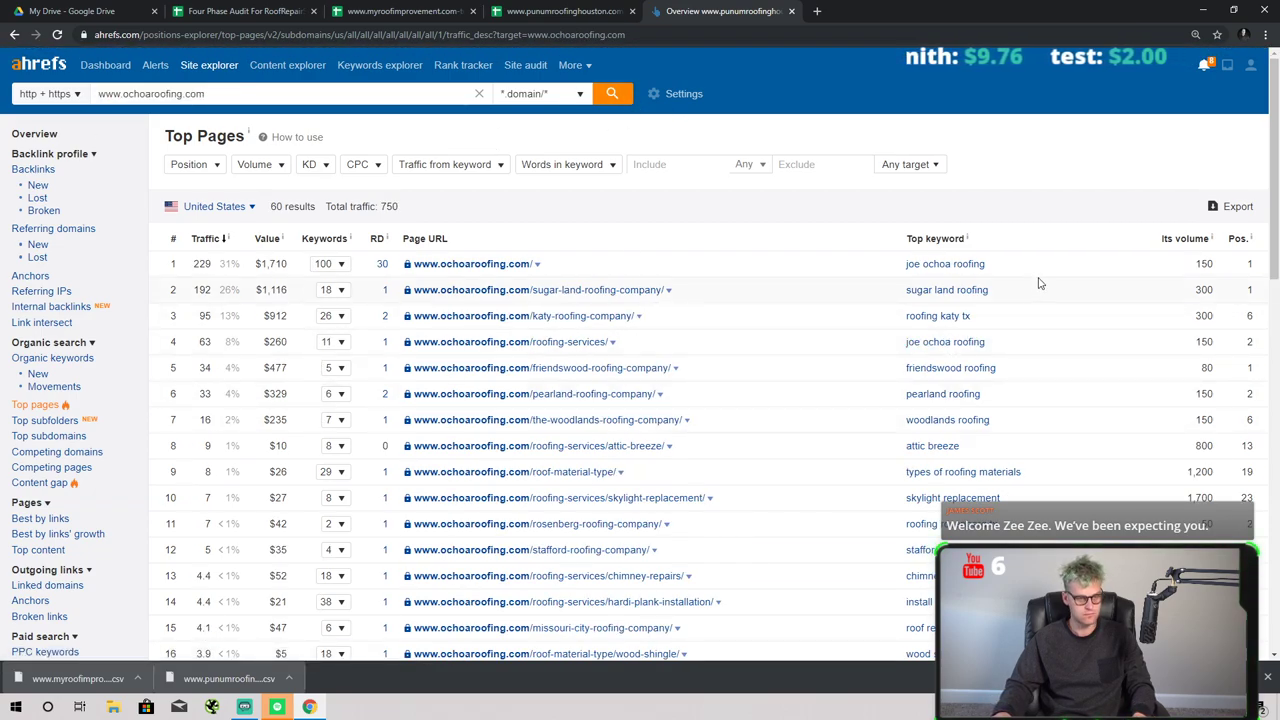
{"action": "left_click", "coordinate": [1238, 206]}
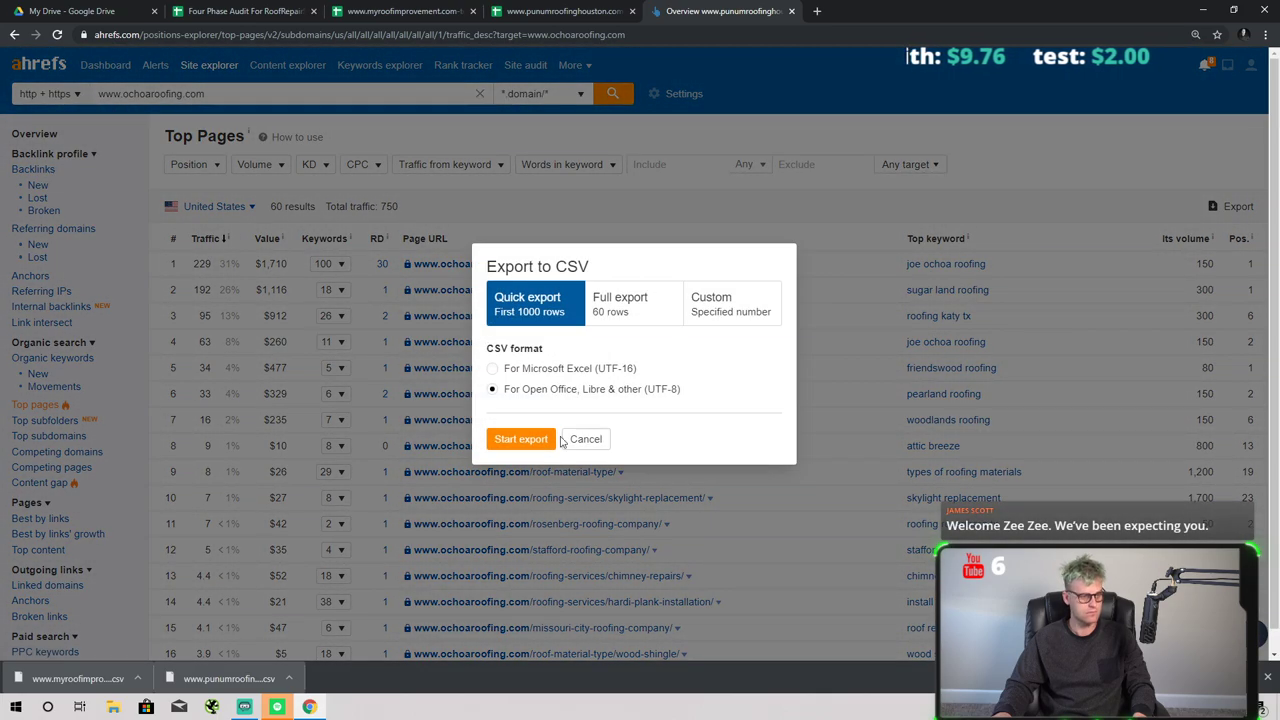
{"action": "left_click", "coordinate": [529, 433]}
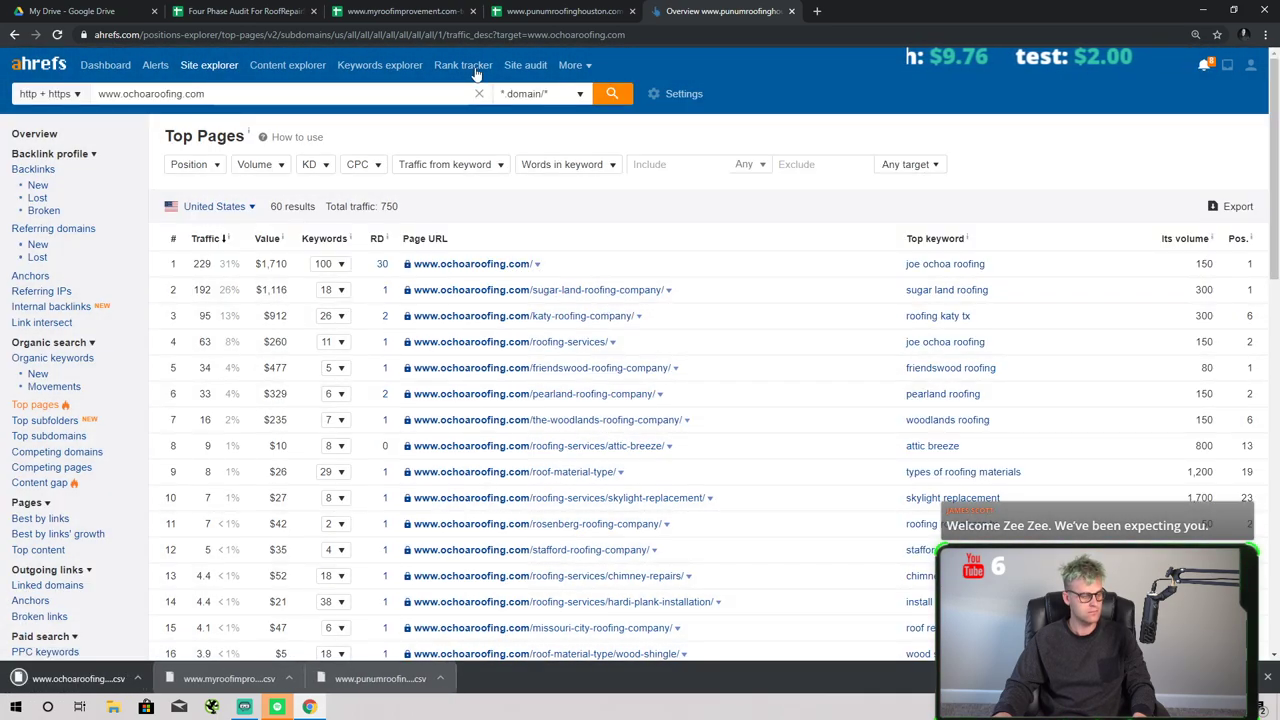
- Return to the Four Phase Audit spreadsheet and open the File menu
{"action": "left_click", "coordinate": [530, 11]}
{"action": "left_click", "coordinate": [405, 11]}
{"action": "left_click", "coordinate": [245, 11]}
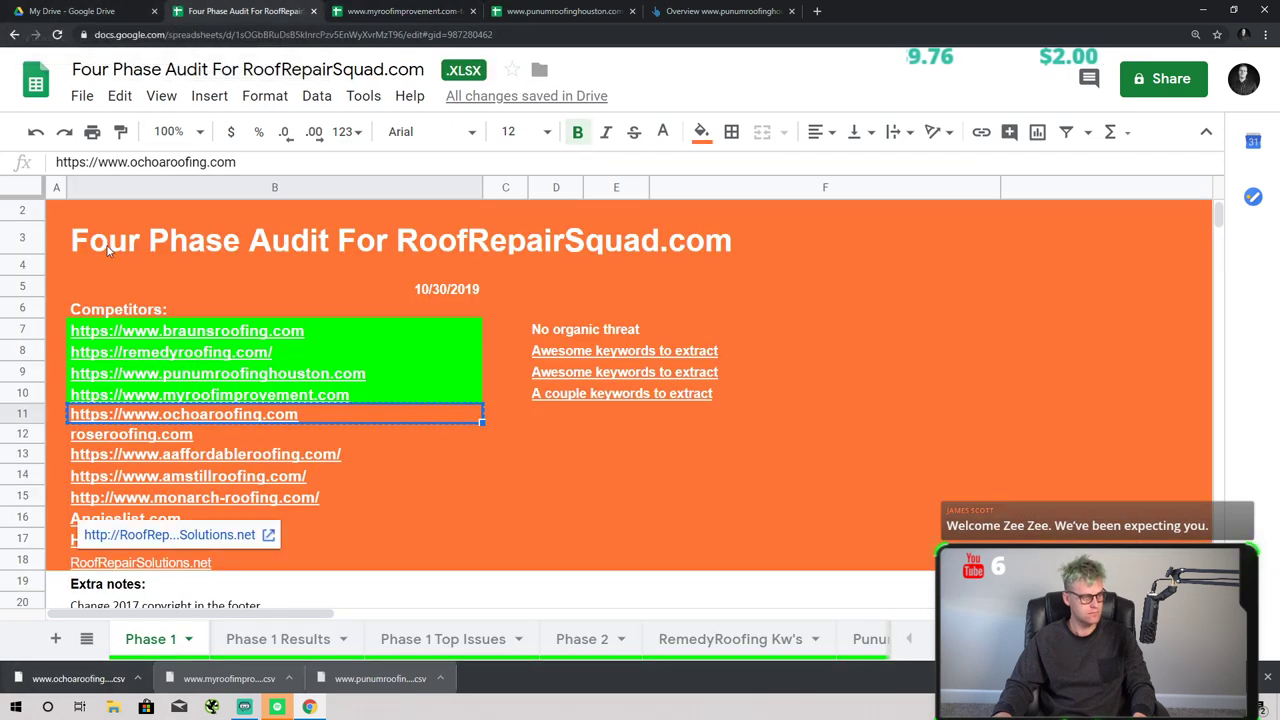
{"action": "left_click", "coordinate": [82, 96]}
- Open the ochoaroofing.com CSV, move URL, Top Keyword and Its Volume to columns A–C, and widen them
{"action": "left_click", "coordinate": [118, 214]}
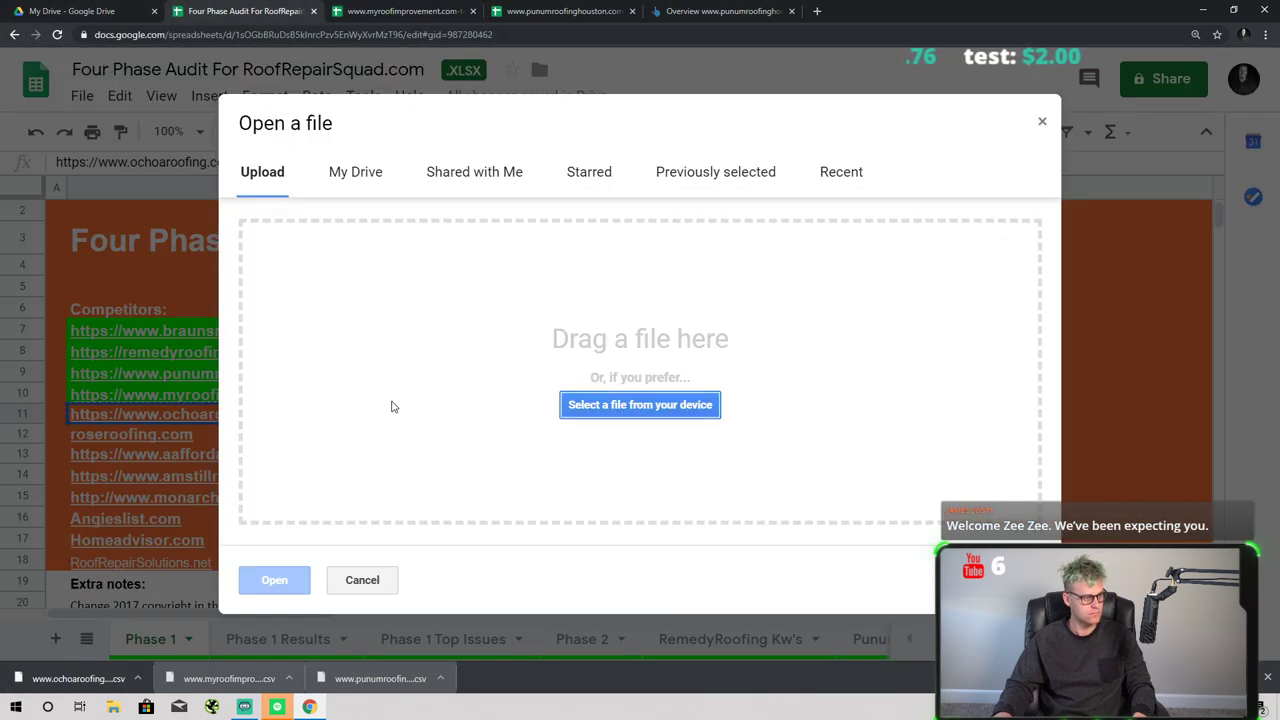
{"action": "left_click_drag", "start_coordinate": [168, 685], "coordinate": [463, 514]}
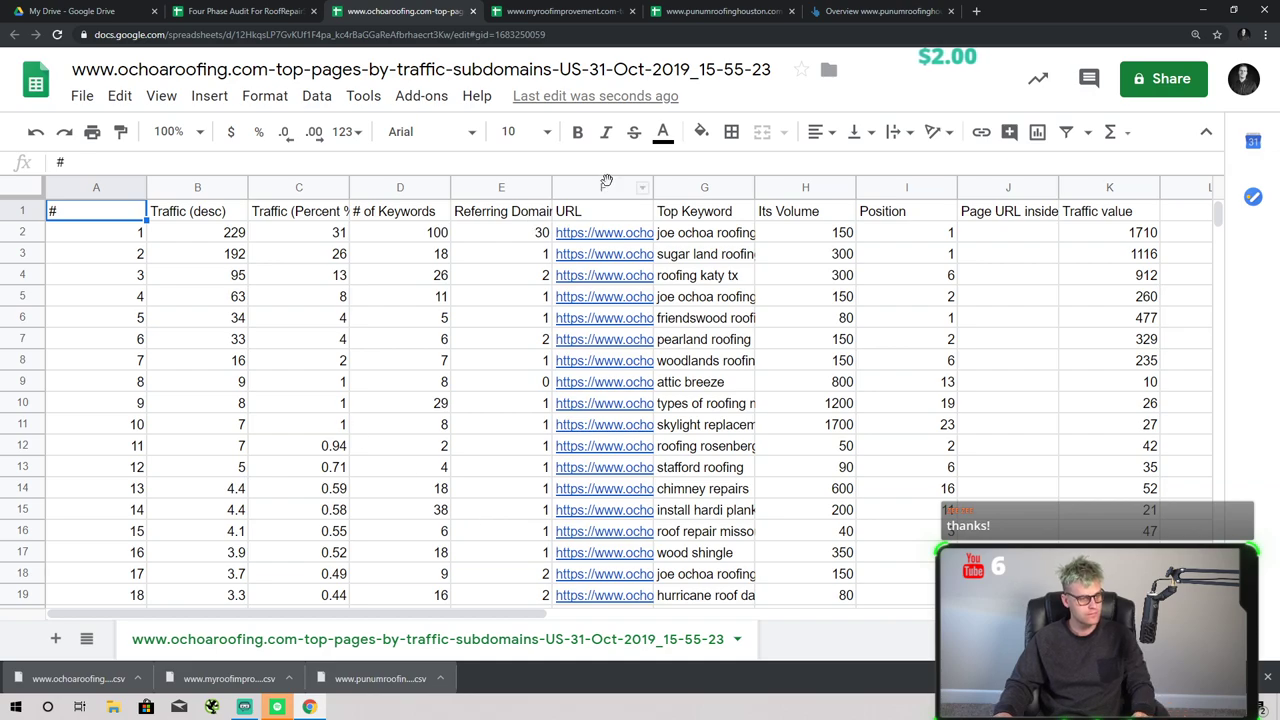
{"action": "left_click_drag", "start_coordinate": [603, 187], "coordinate": [704, 187]}
{"action": "left_click", "coordinate": [812, 188], "text": "shift"}
{"action": "left_click_drag", "start_coordinate": [812, 188], "coordinate": [122, 233]}
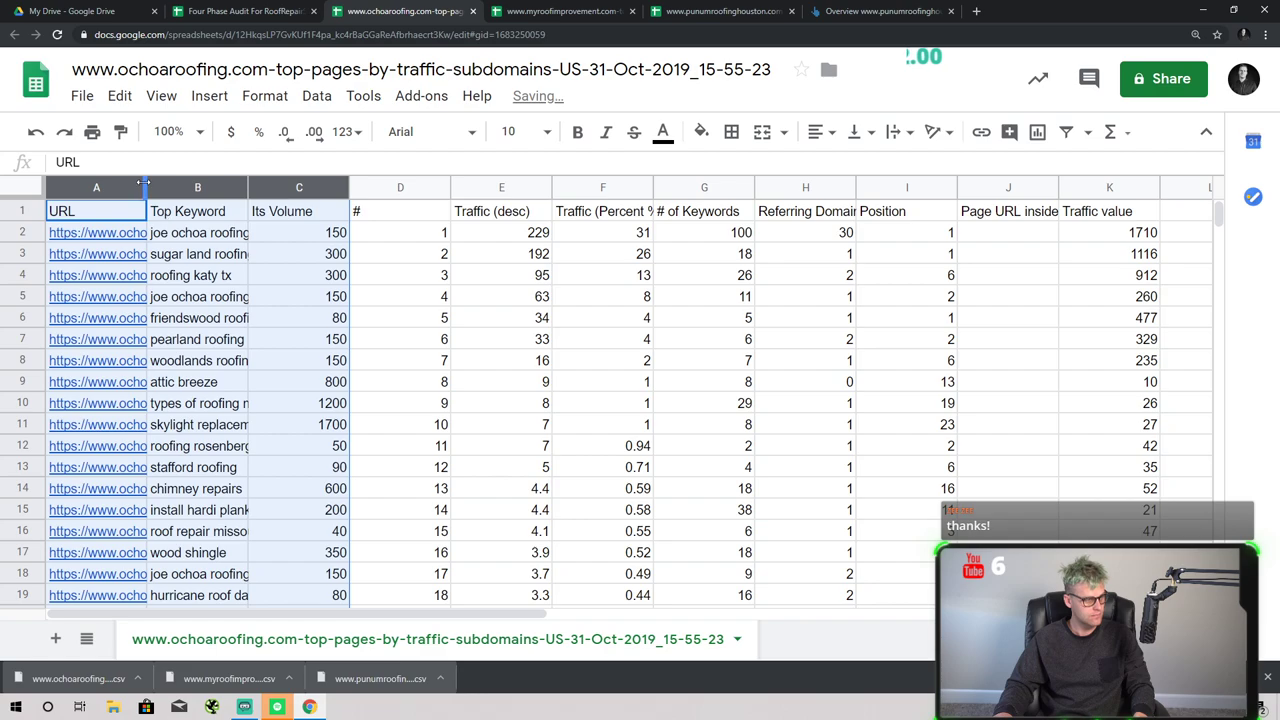
{"action": "left_click_drag", "start_coordinate": [144, 183], "coordinate": [441, 187]}
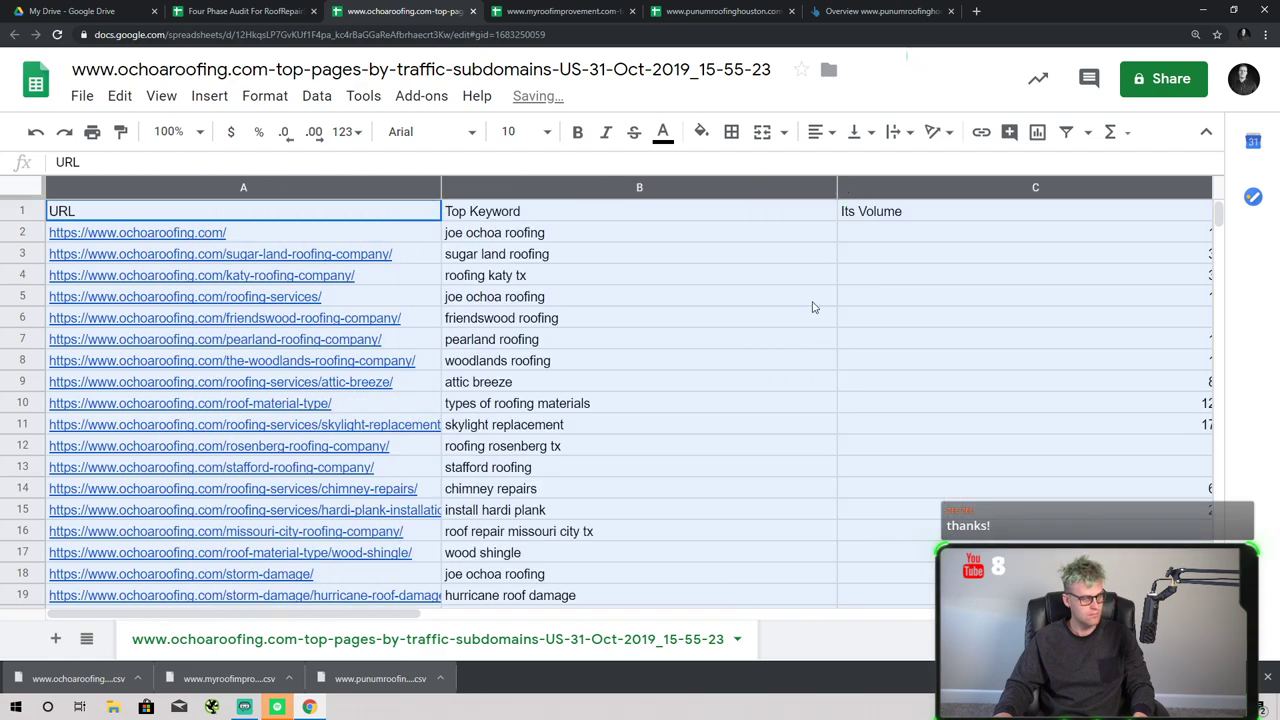
{"action": "left_click", "coordinate": [245, 11]}
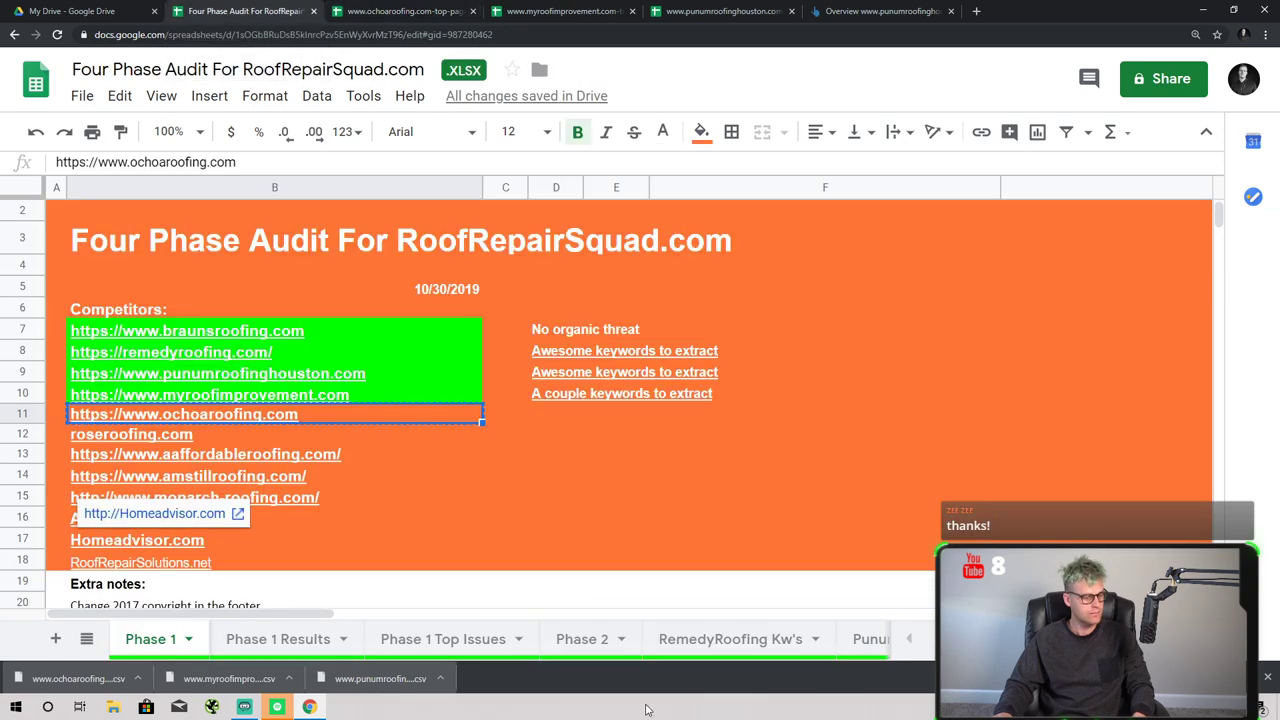
- Duplicate the RemedyRoofing Kw's sheet and paste the full ochoaroofing keyword data over the copy
{"action": "left_click", "coordinate": [800, 645]}
{"action": "left_click", "coordinate": [815, 639]}
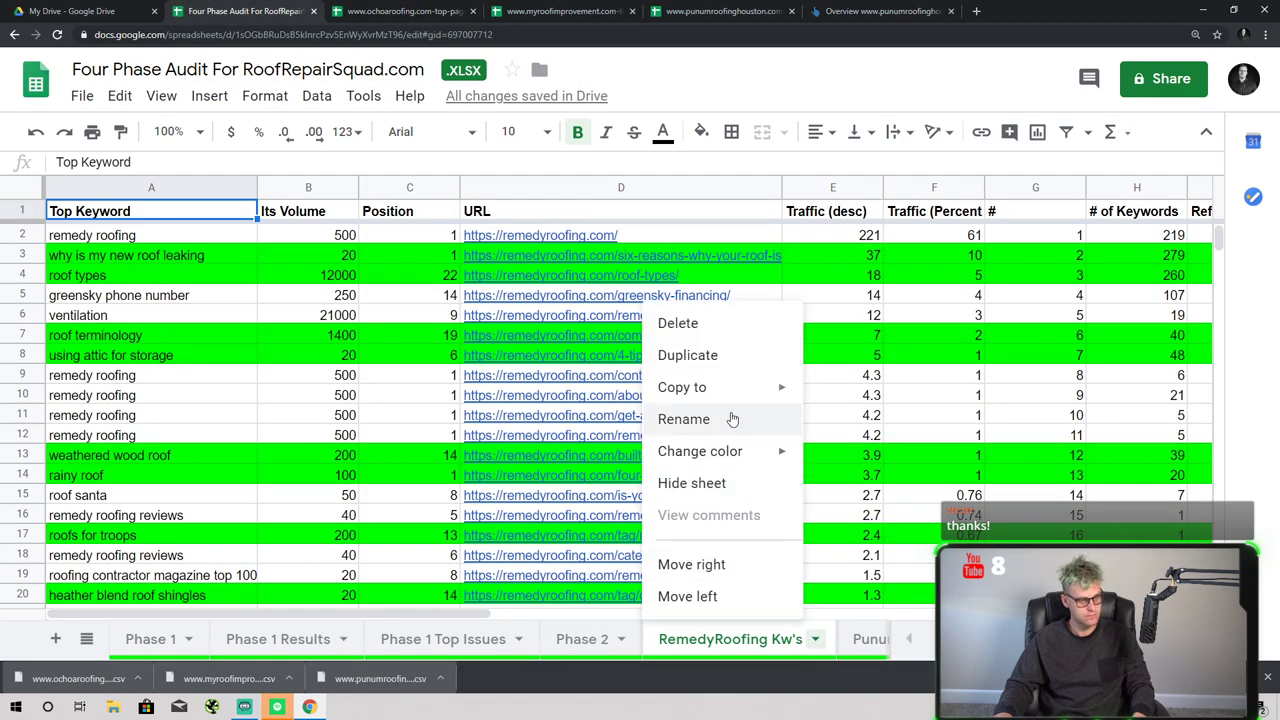
{"action": "left_click", "coordinate": [733, 356]}
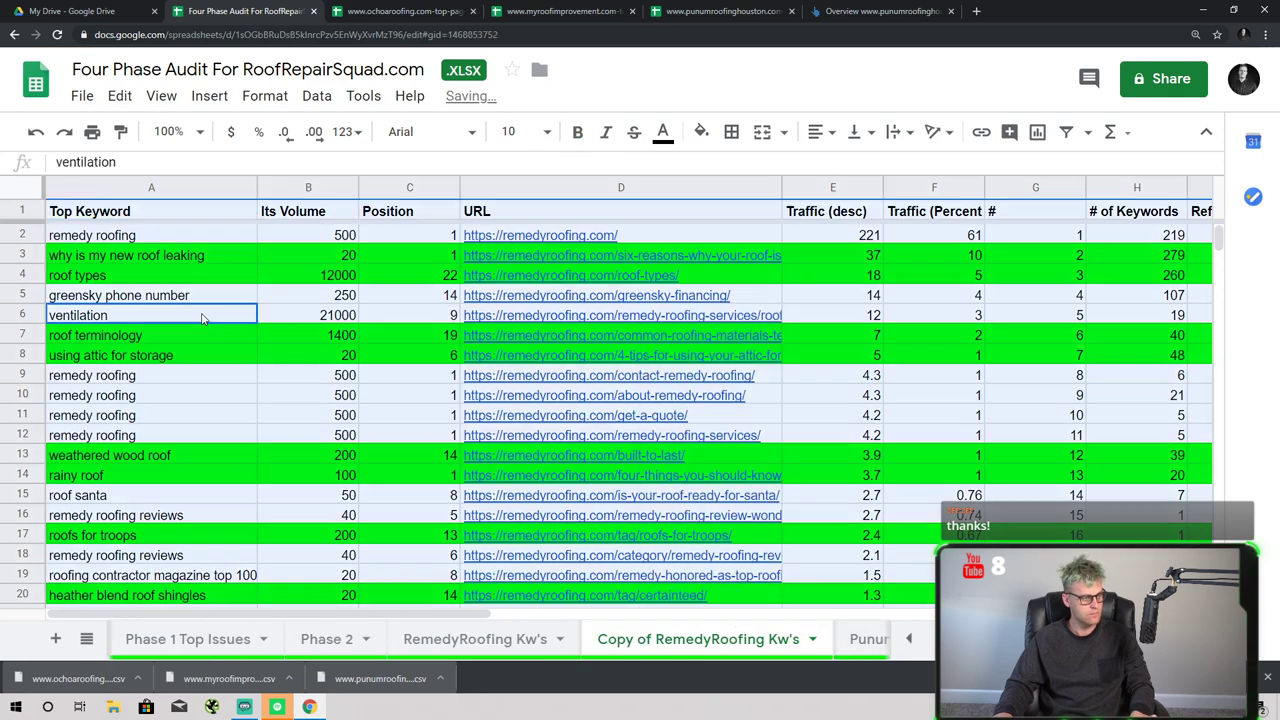
{"action": "key", "text": "ctrl+v"}
{"action": "left_click", "coordinate": [560, 355]}
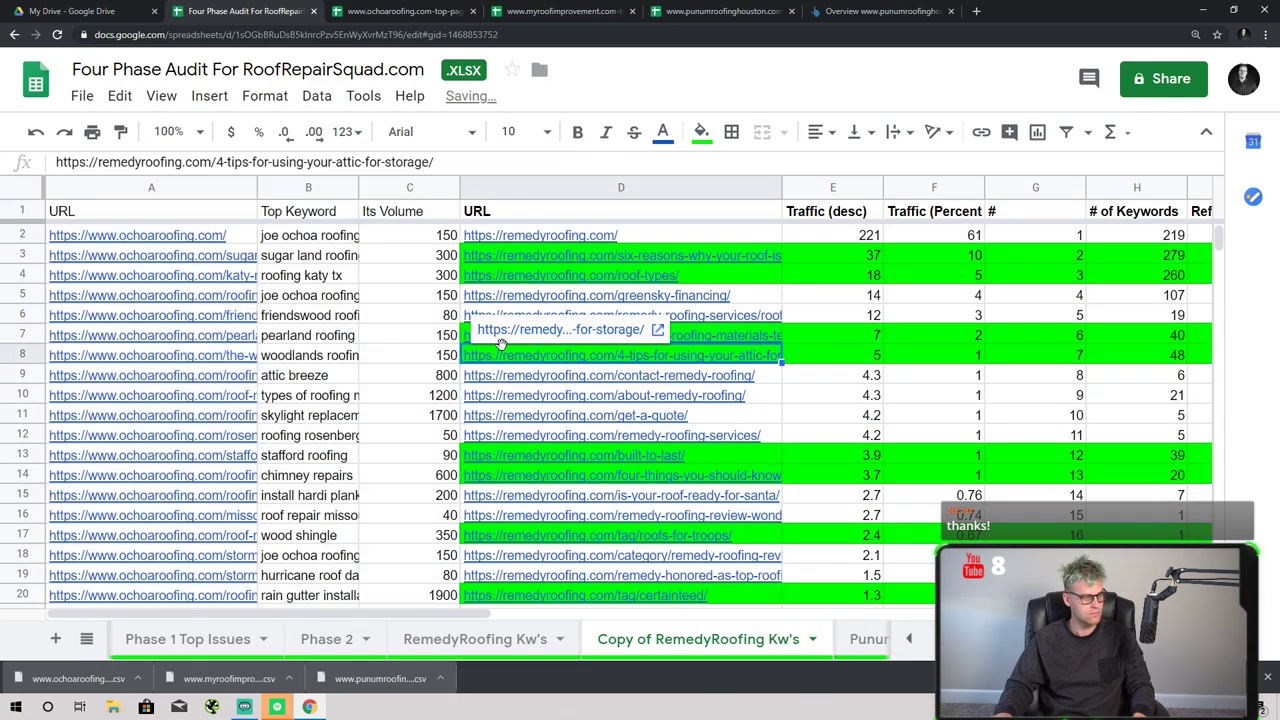
{"action": "left_click", "coordinate": [415, 10]}
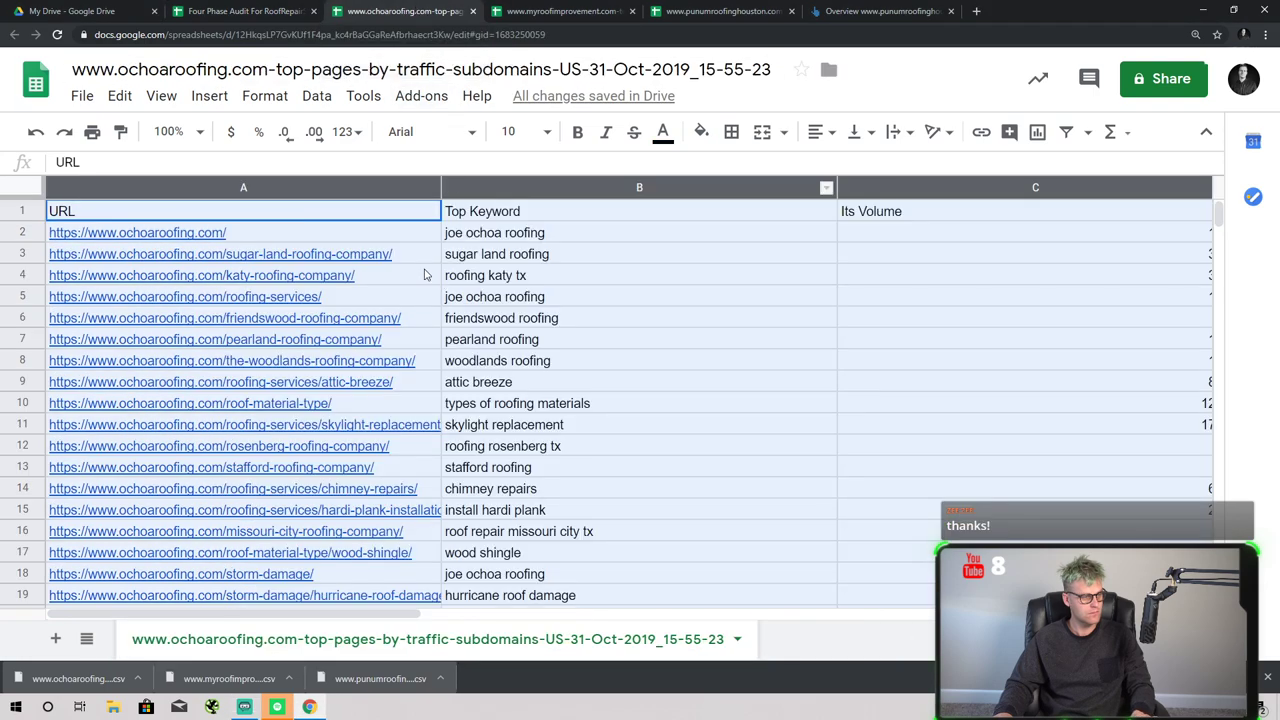
{"action": "left_click", "coordinate": [245, 10]}
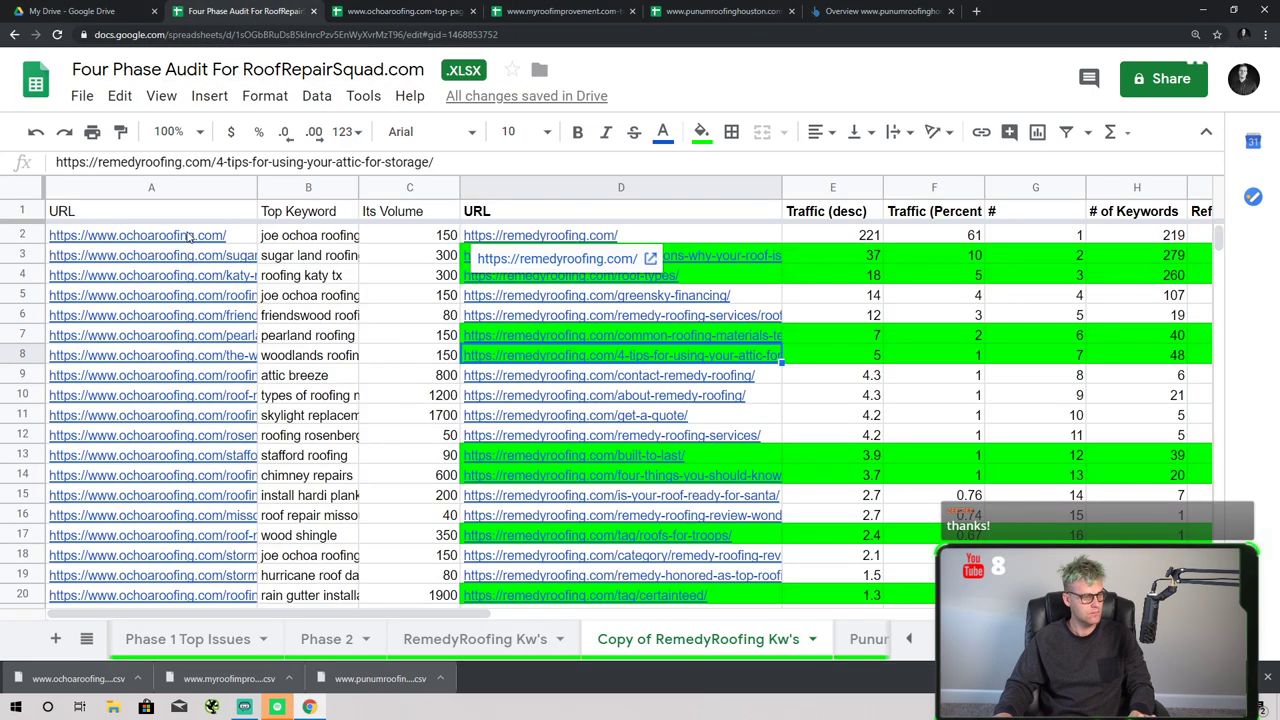
{"action": "key", "text": "ctrl+a"}
{"action": "key", "text": "ctrl+v"}
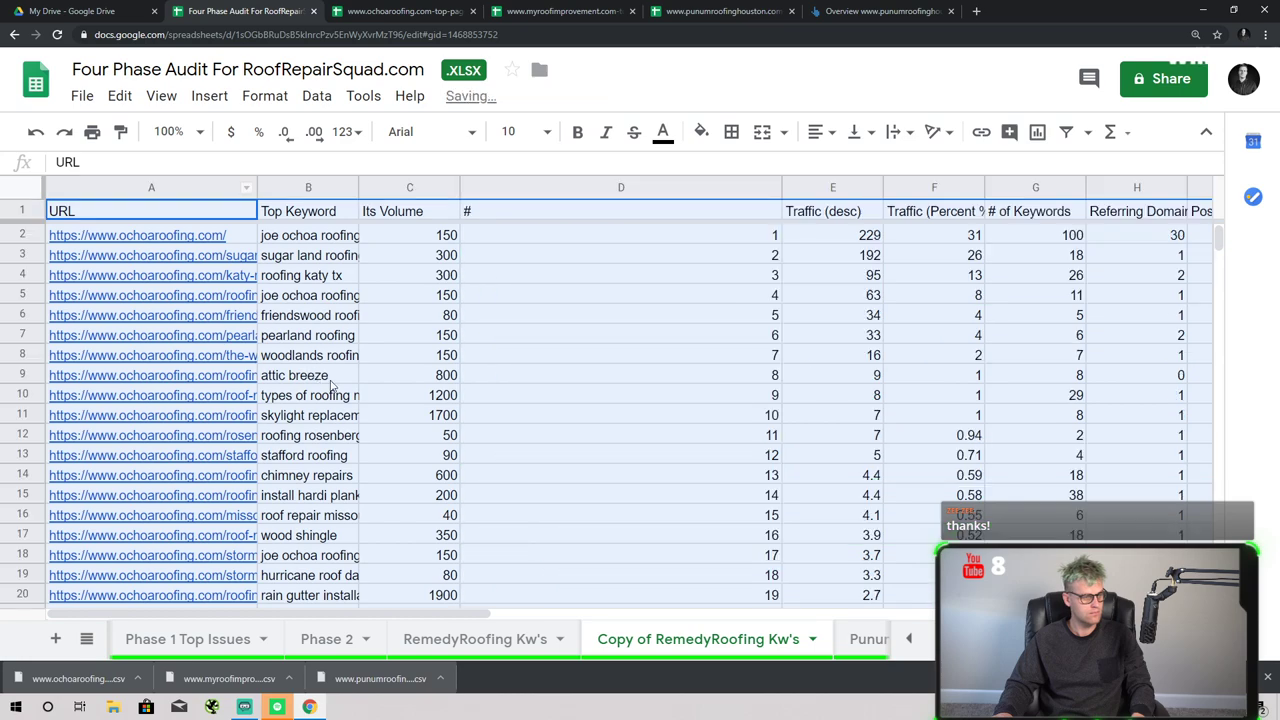
{"action": "left_click", "coordinate": [583, 392]}
- Narrow the # column, widen the URL column and auto-fit the Top Keyword column
{"action": "left_click_drag", "start_coordinate": [781, 187], "coordinate": [561, 188]}
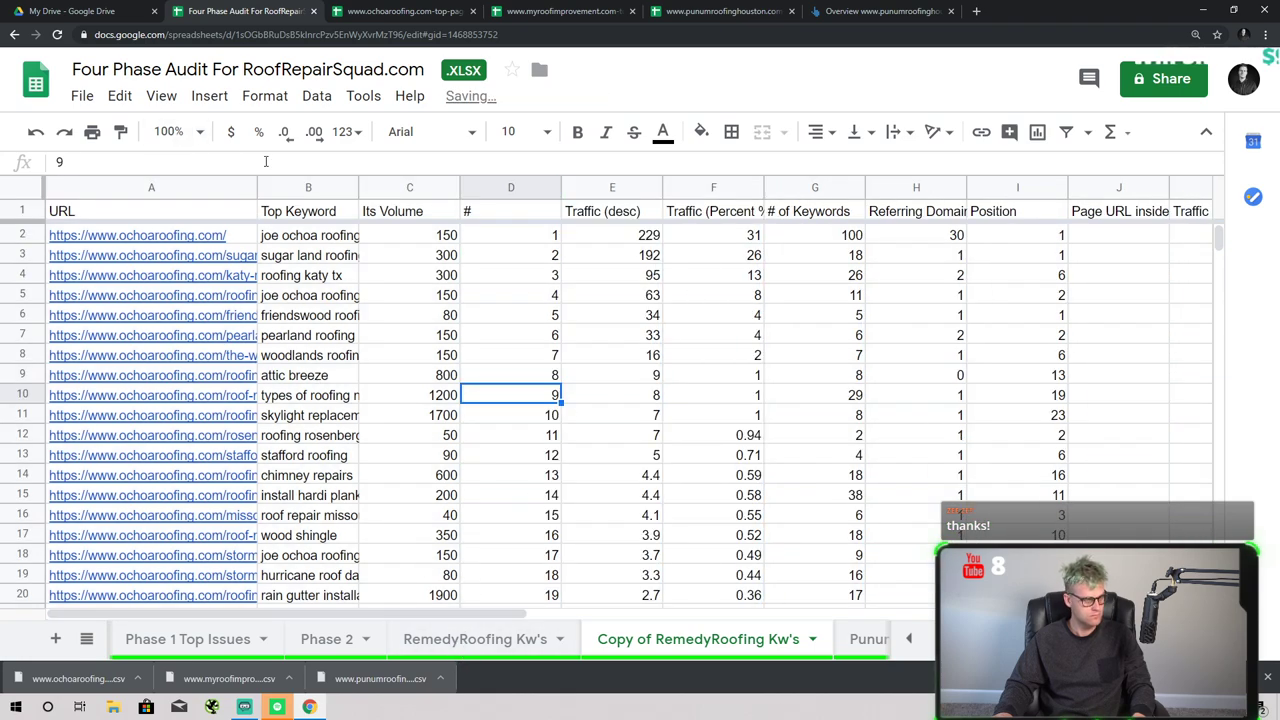
{"action": "left_click_drag", "start_coordinate": [257, 187], "coordinate": [275, 188]}
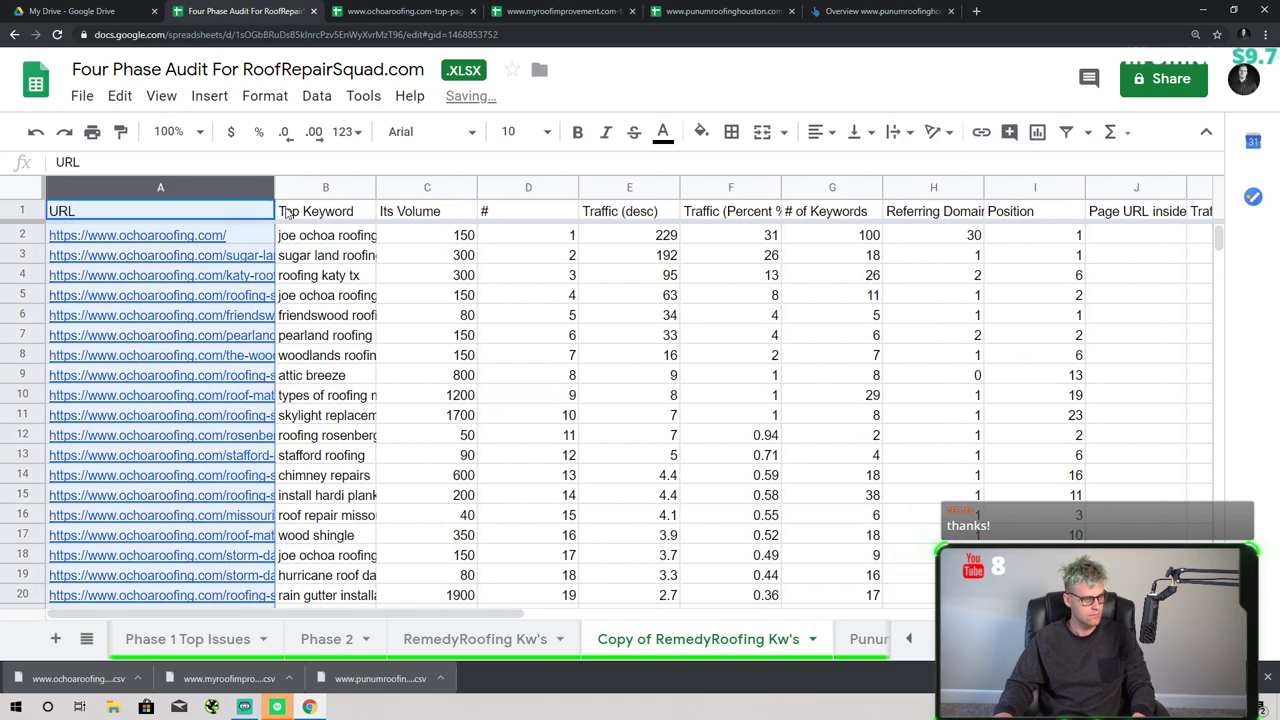
{"action": "double_click", "coordinate": [375, 187]}
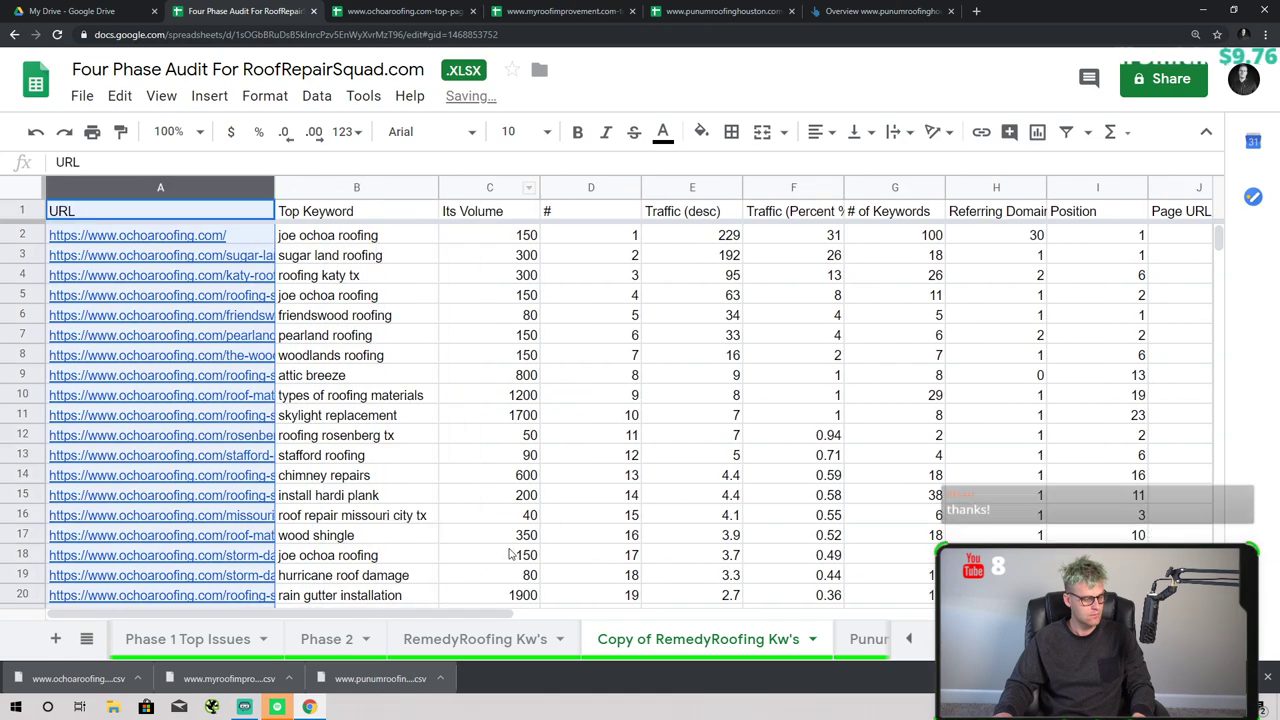
{"action": "left_click", "coordinate": [205, 240]}
- Rename the copied sheet using the pasted ochoaroofing homepage URL
{"action": "right_click", "coordinate": [808, 639]}
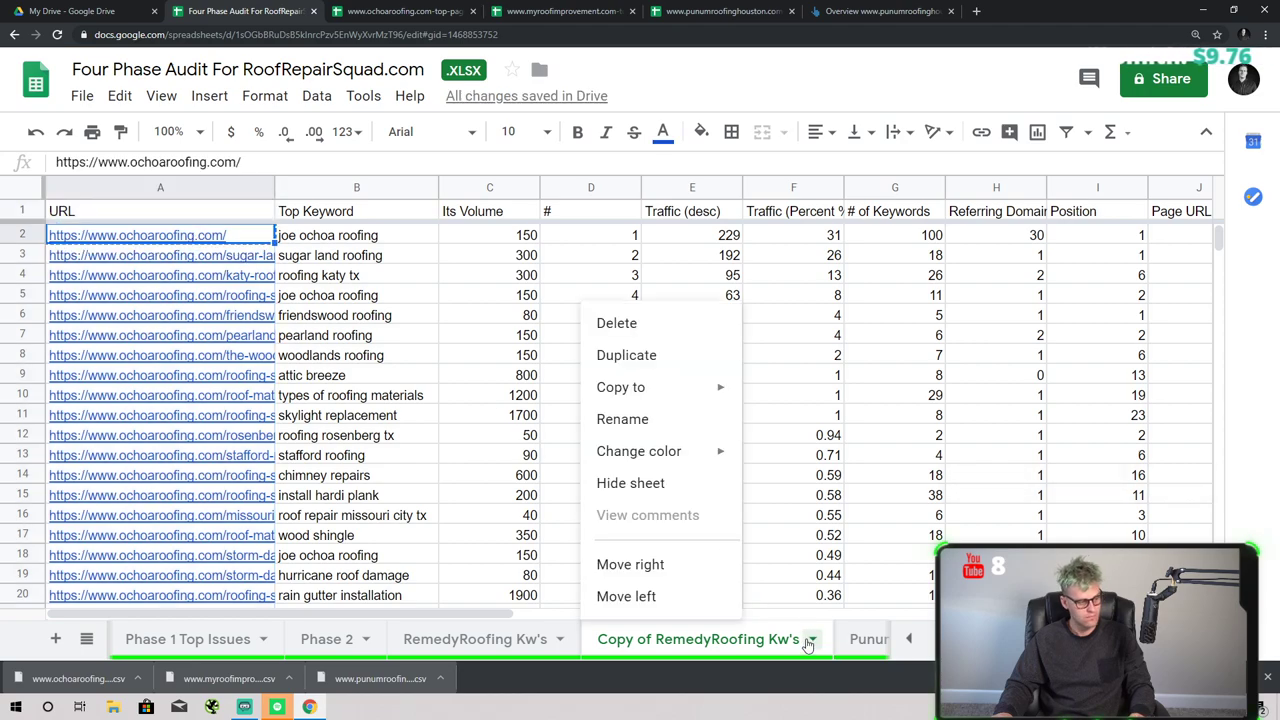
{"action": "left_click", "coordinate": [812, 639]}
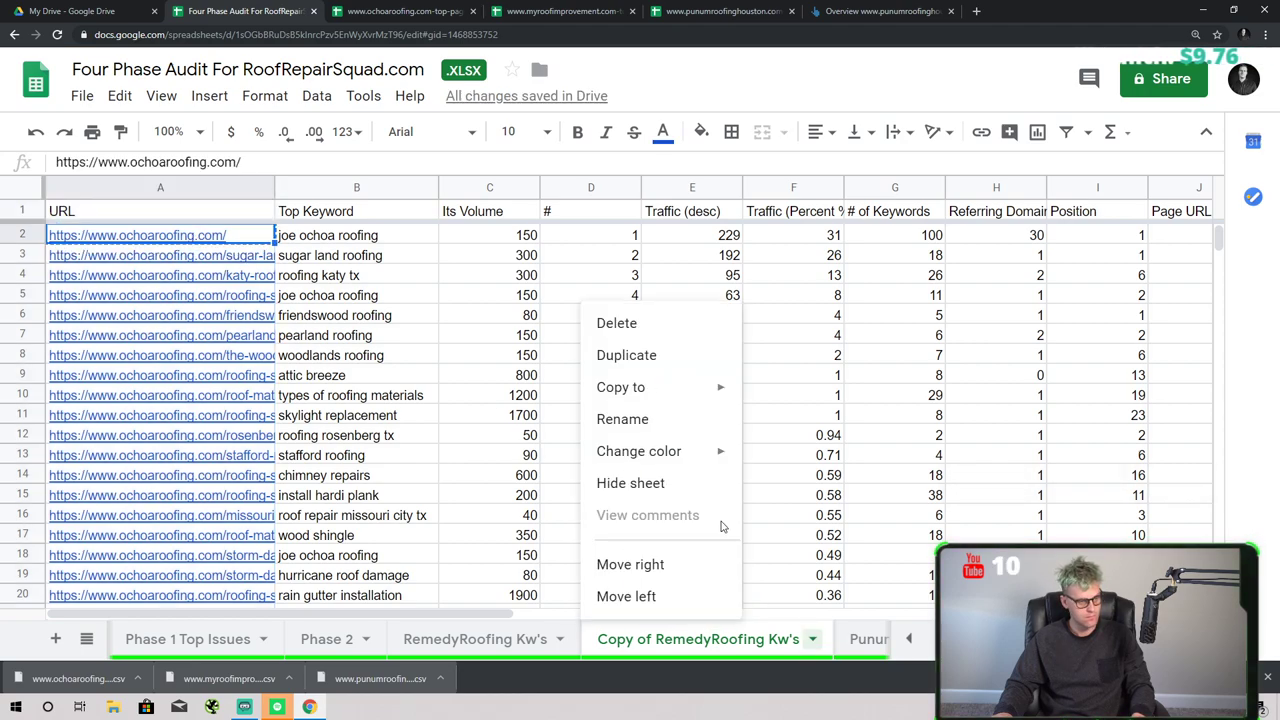
{"action": "left_click", "coordinate": [660, 419]}
{"action": "type", "text": "https://www.ochoaroofing.com/"}
{"action": "left_click_drag", "start_coordinate": [693, 644], "coordinate": [495, 620]}
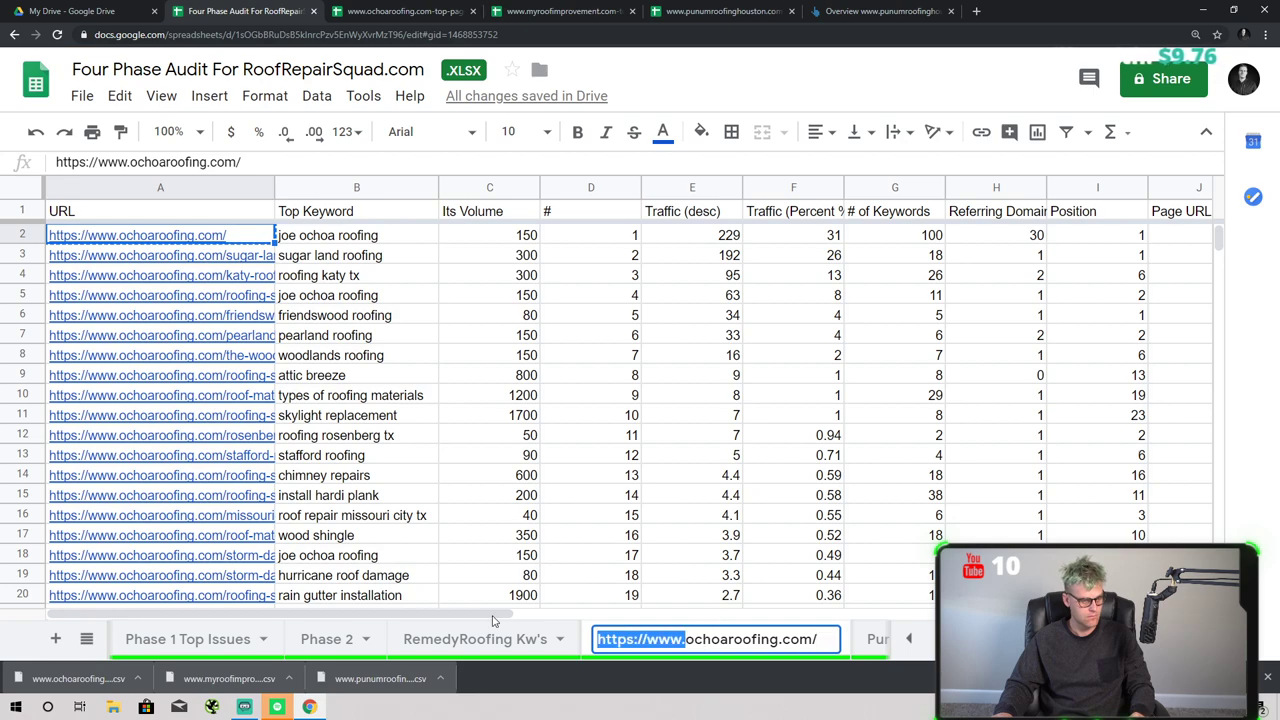
{"action": "key", "text": "Return"}
- Edit the sheet name into OchoaRoofing.com Kw's
{"action": "left_click", "coordinate": [828, 642]}
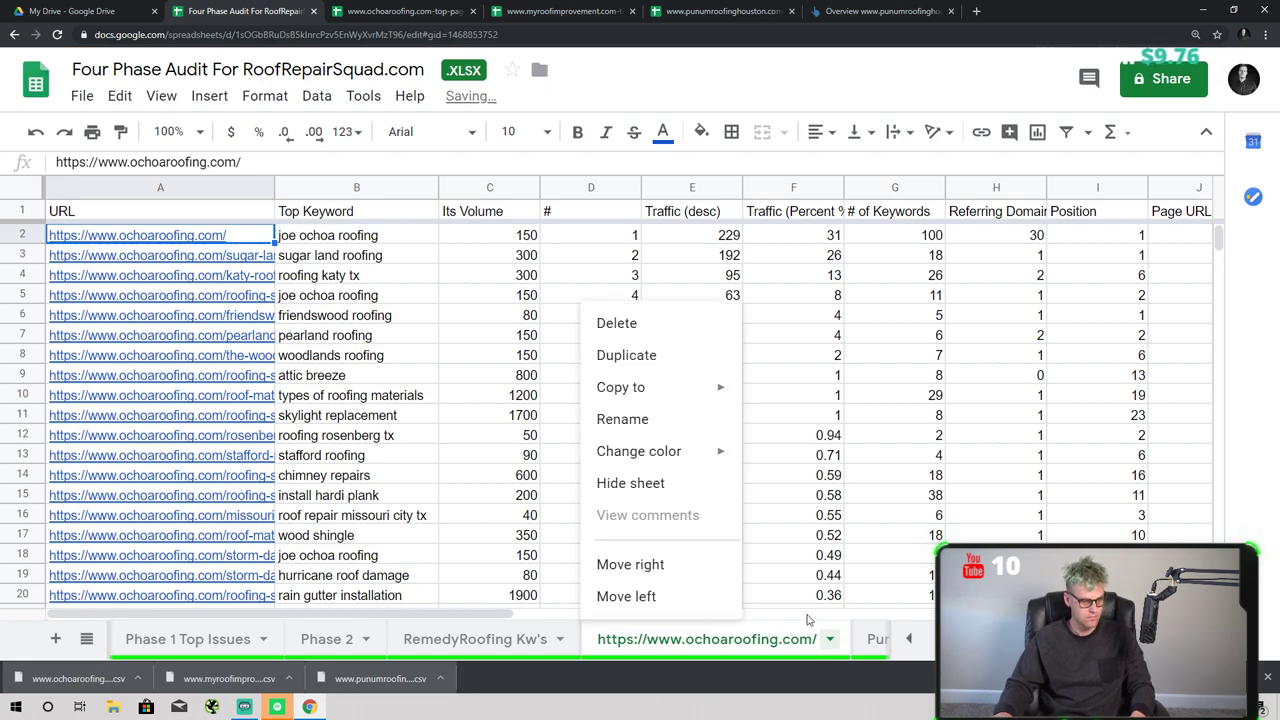
{"action": "left_click", "coordinate": [663, 420]}
{"action": "left_click_drag", "start_coordinate": [696, 645], "coordinate": [586, 638]}
{"action": "type", "text": "O"}
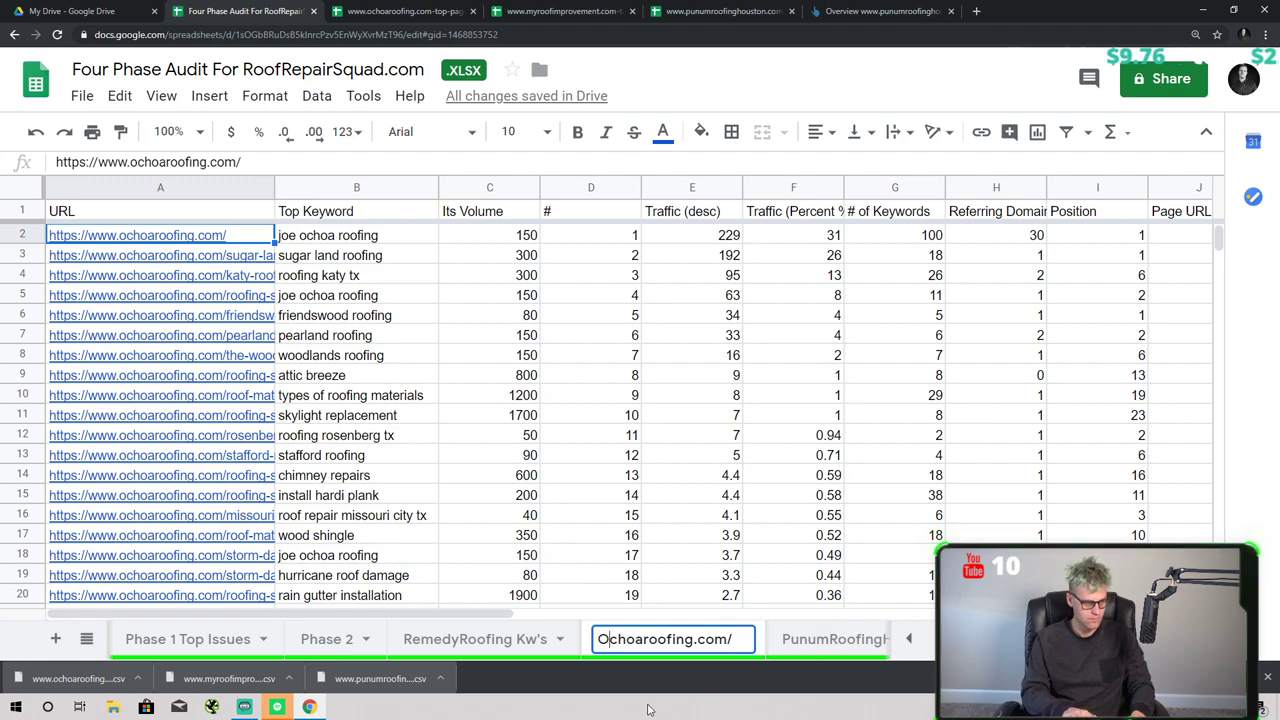
{"action": "key", "text": "Right"}
{"action": "key", "text": "Right"}
{"action": "key", "text": "Right"}
{"action": "key", "text": "Delete"}
{"action": "type", "text": "R"}
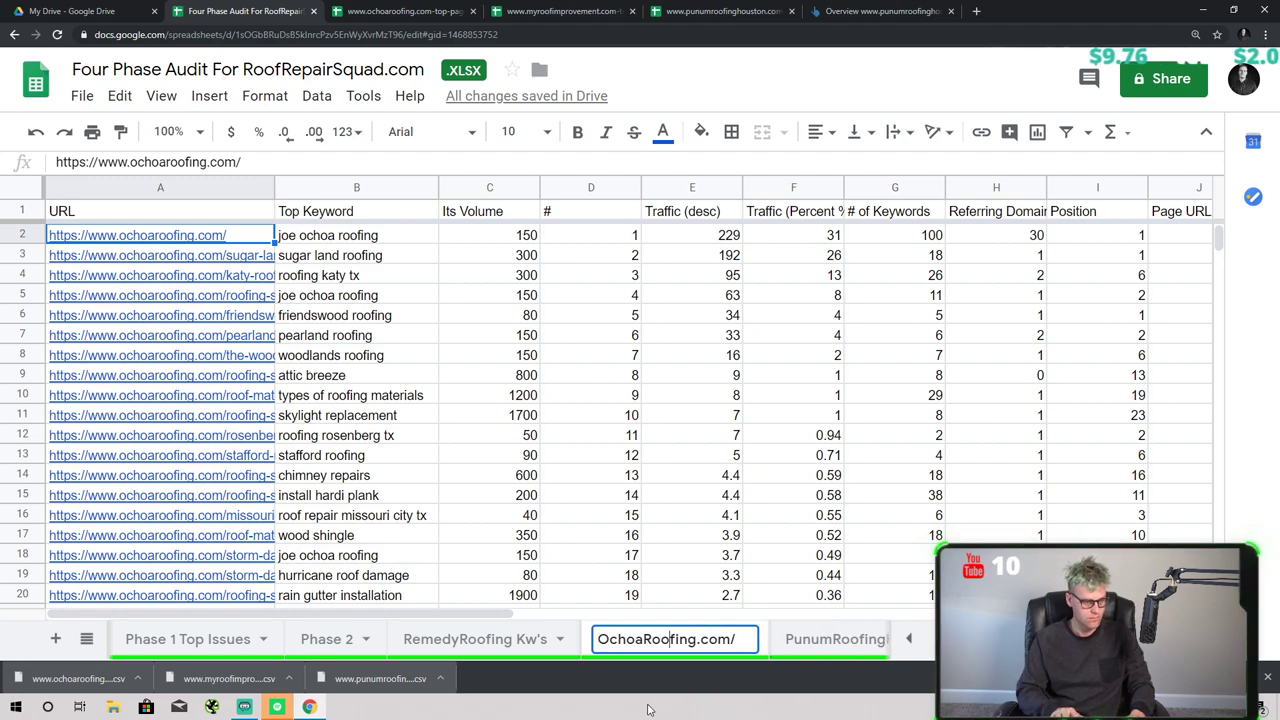
{"action": "key", "text": "Delete"}
{"action": "type", "text": "Kw's"}
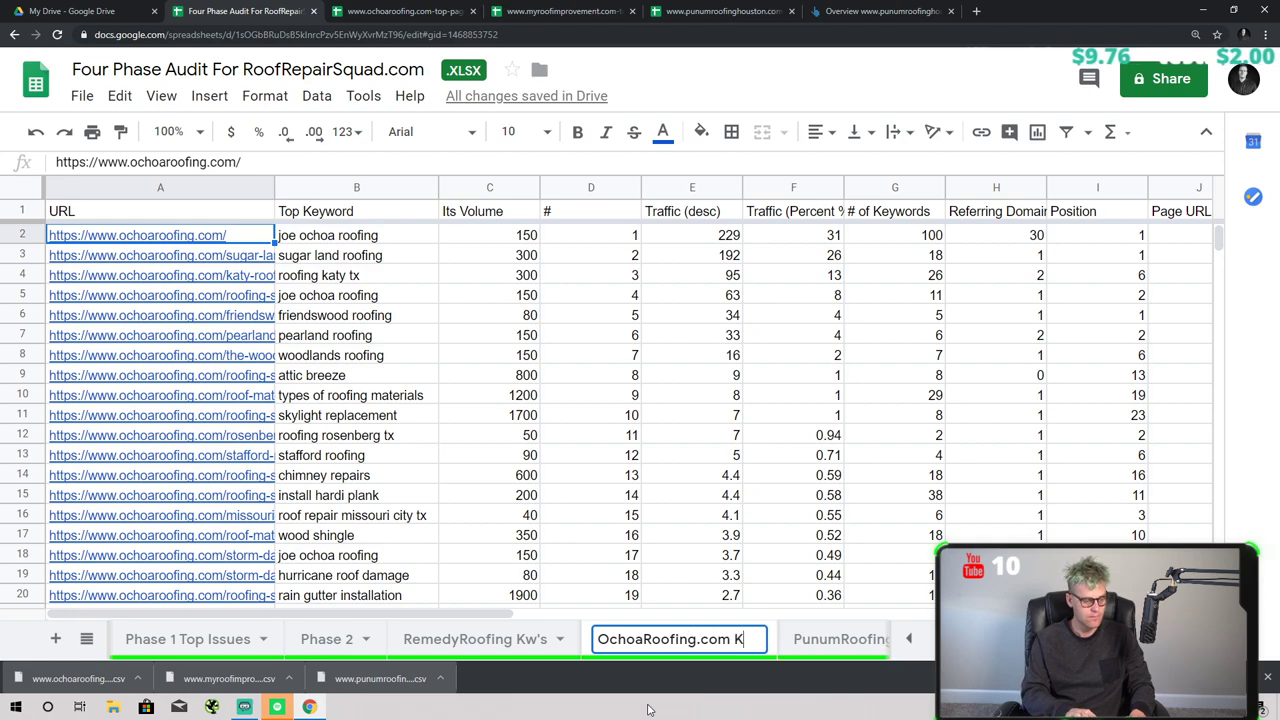
{"action": "key", "text": "Return"}
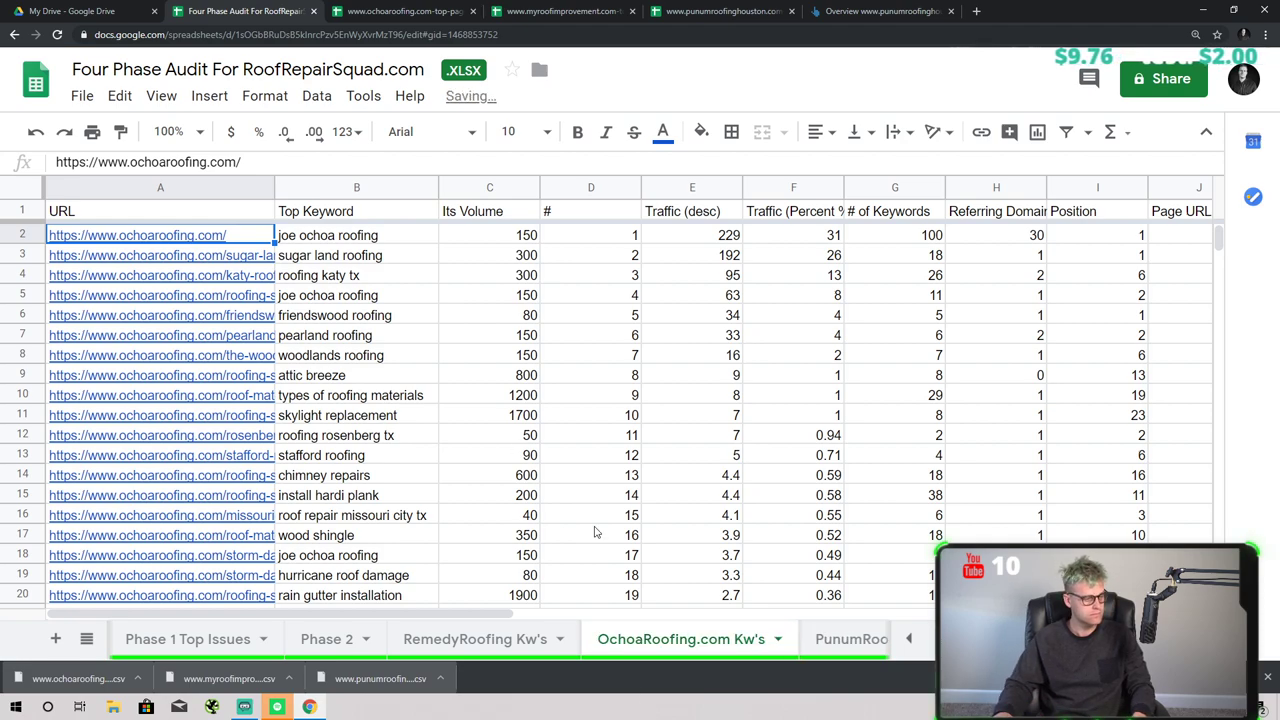
- Bold row 1 of OchoaRoofing.com Kw's and freeze 1 row at the top
{"action": "left_click", "coordinate": [495, 297]}
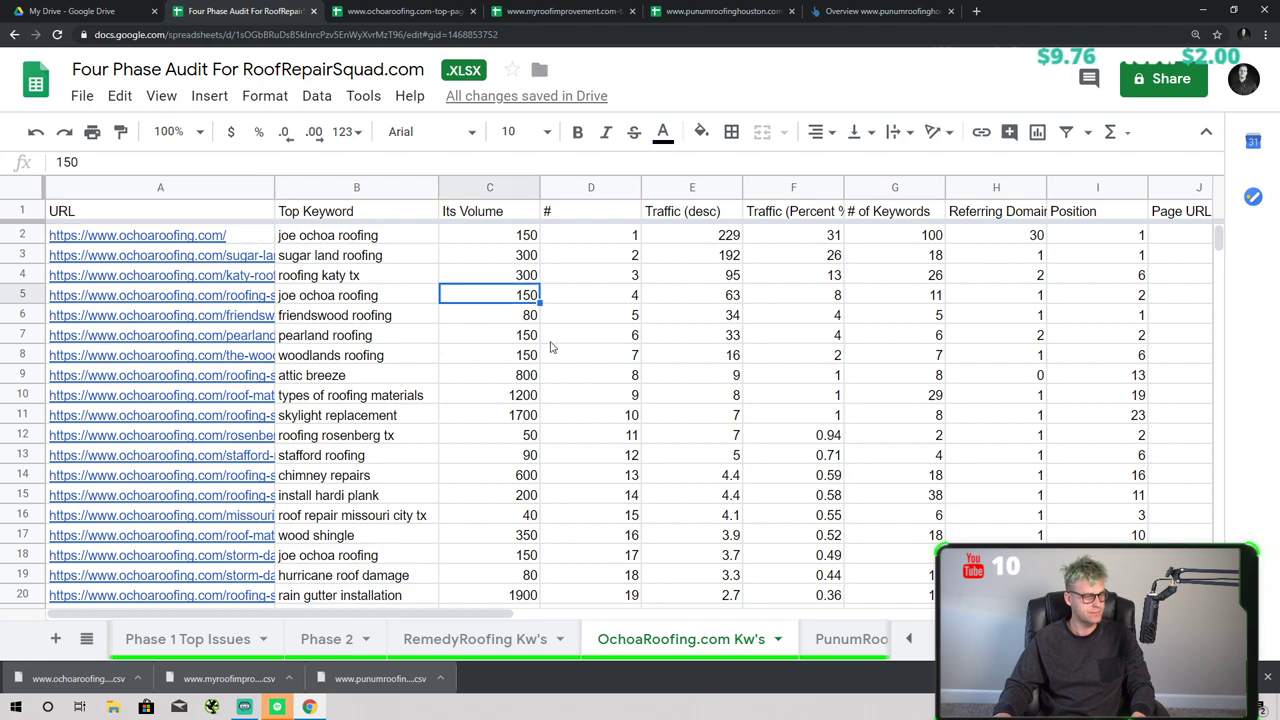
{"action": "left_click", "coordinate": [22, 211]}
{"action": "key", "text": "ctrl+b"}
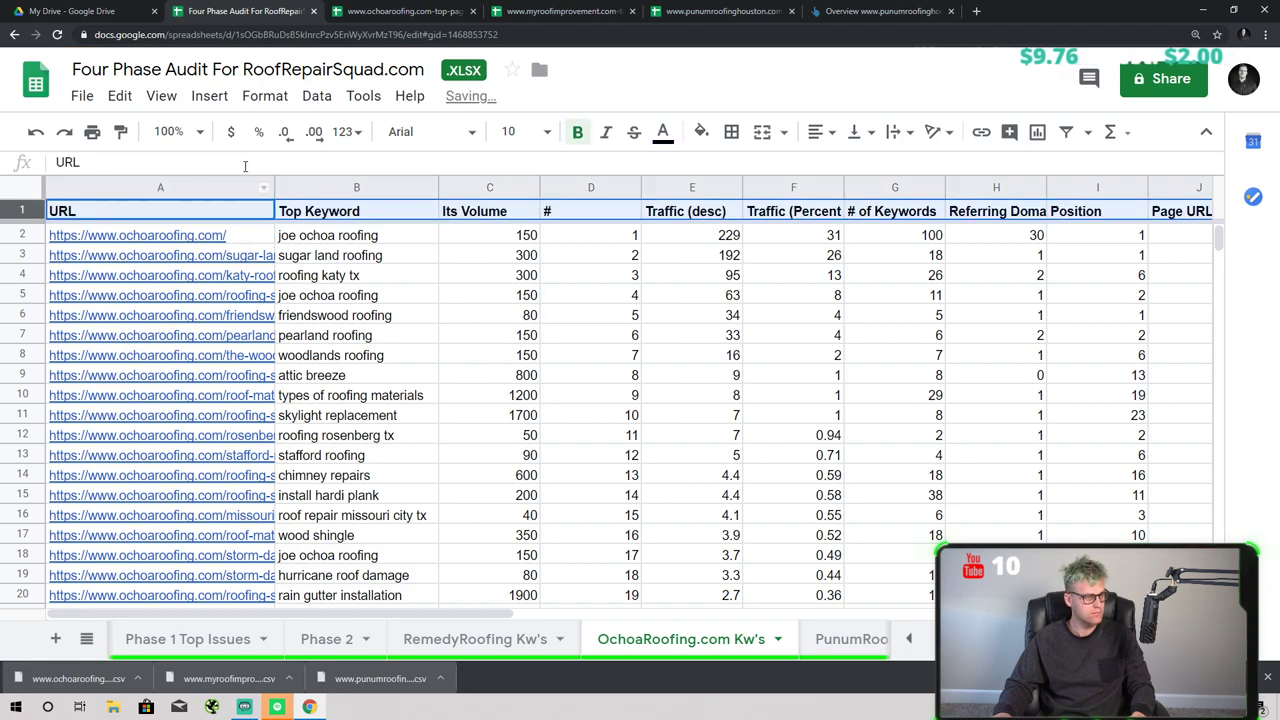
{"action": "left_click", "coordinate": [161, 95]}
{"action": "mouse_move", "coordinate": [212, 140]}
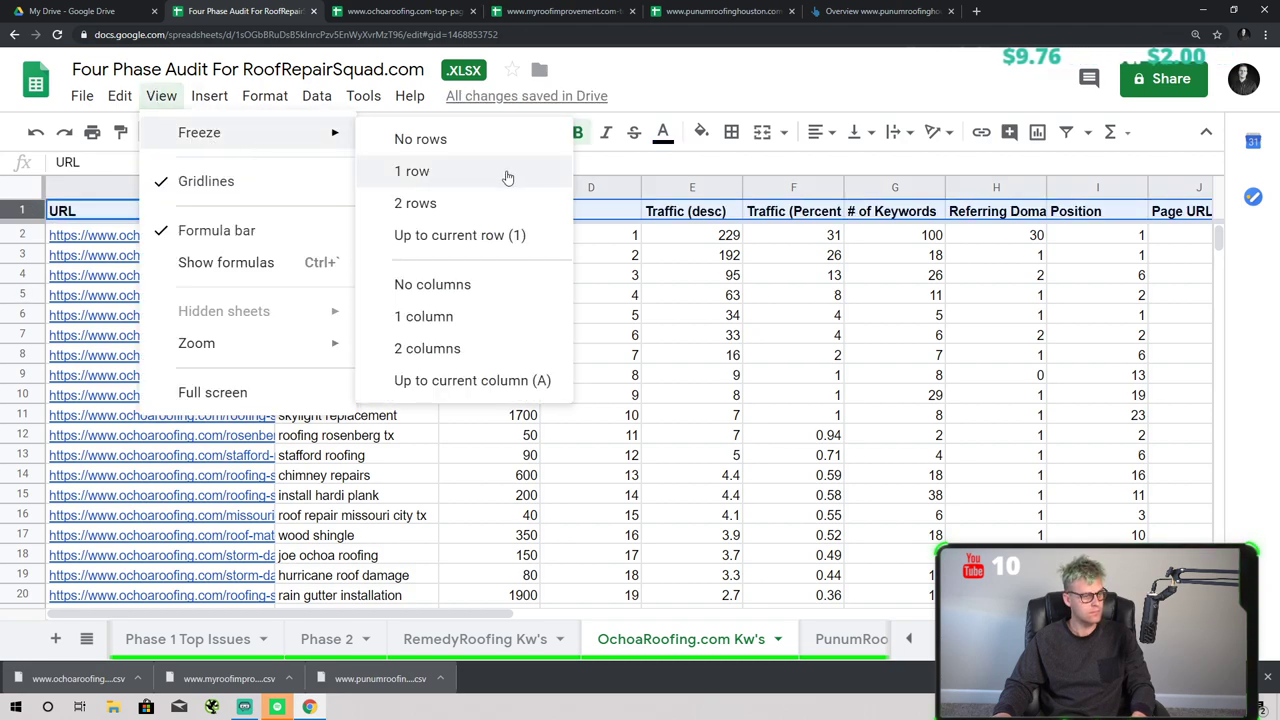
{"action": "left_click", "coordinate": [503, 173]}
{"action": "left_click", "coordinate": [595, 376]}
{"action": "left_click", "coordinate": [328, 277]}
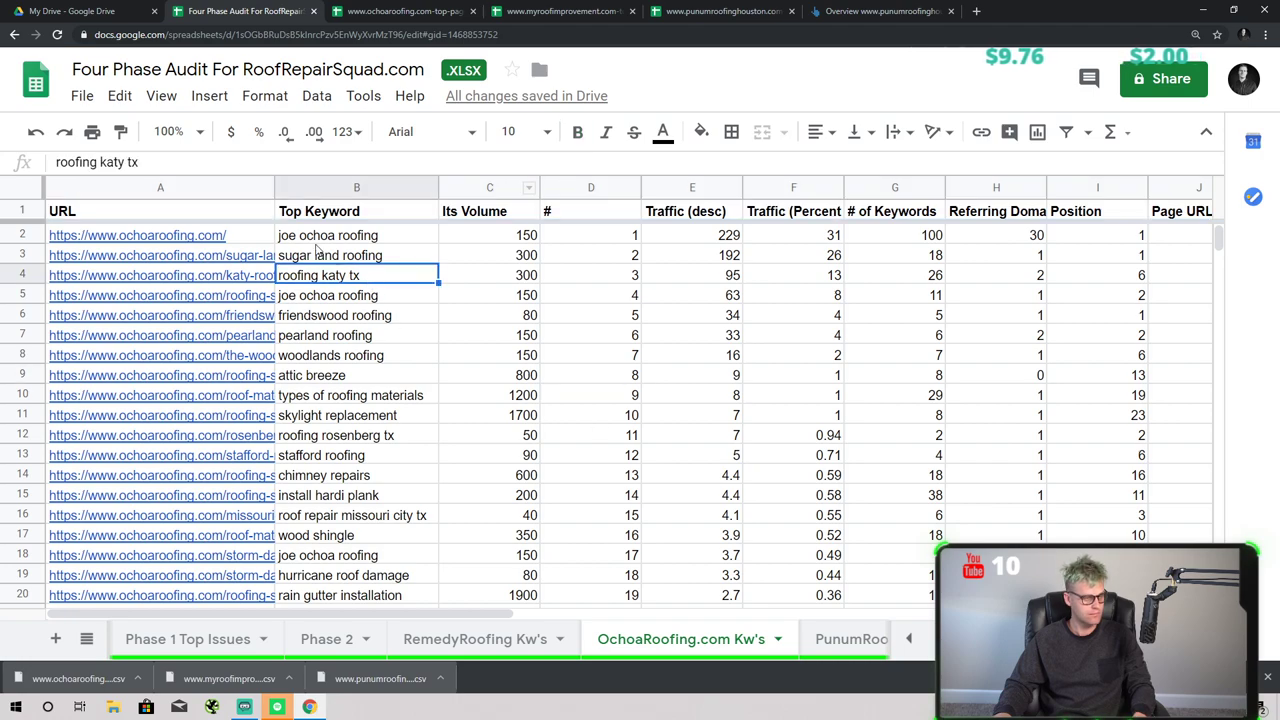
{"action": "key", "text": "Up"}
{"action": "key", "text": "Up"}
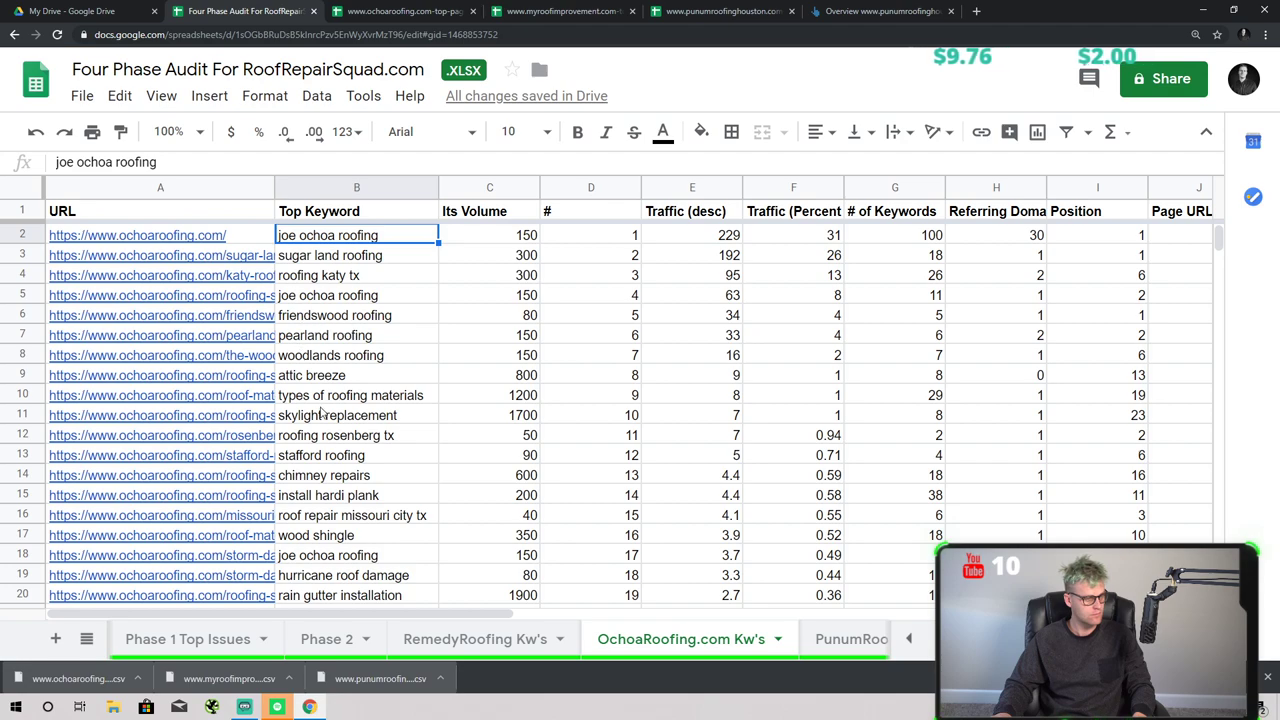
- Multi-select the first chosen keyword rows, from attic breeze through skylight repair
{"action": "left_click", "coordinate": [22, 375]}
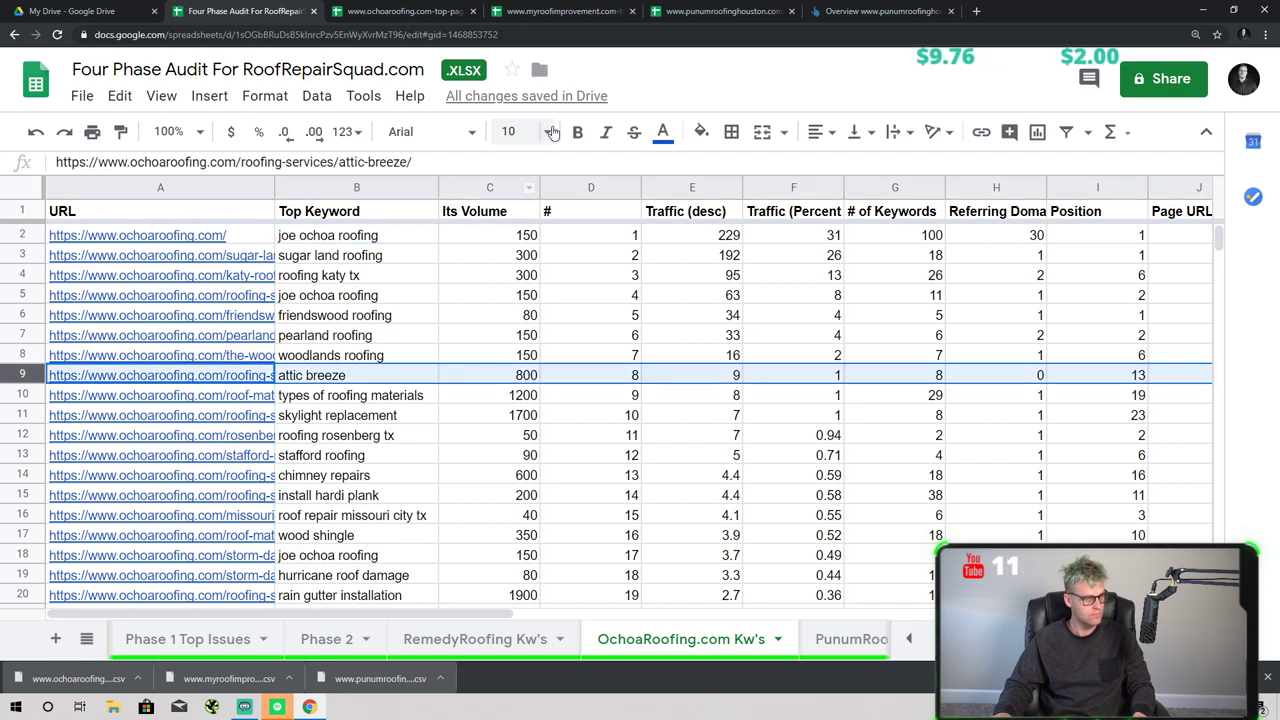
{"action": "left_click", "coordinate": [22, 395], "text": "shift"}
{"action": "left_click", "coordinate": [22, 415], "text": "shift"}
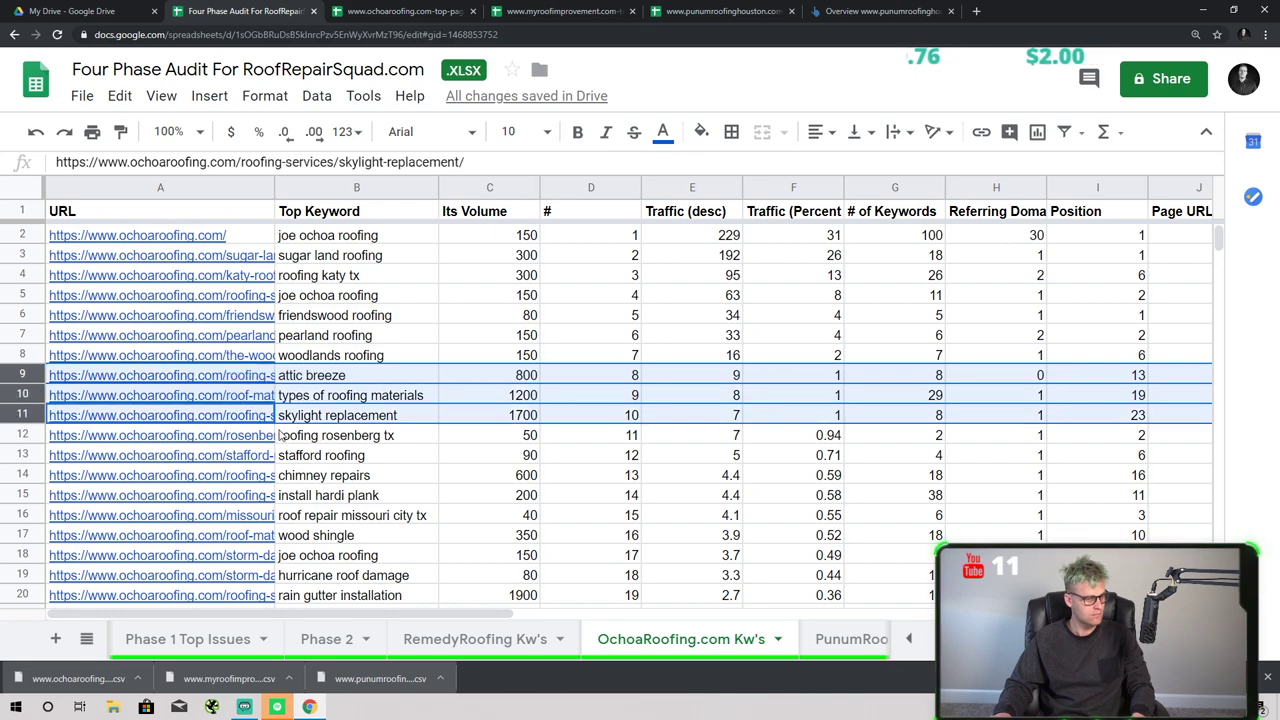
{"action": "scroll", "coordinate": [310, 440], "scroll_direction": "down", "scroll_amount": 1}
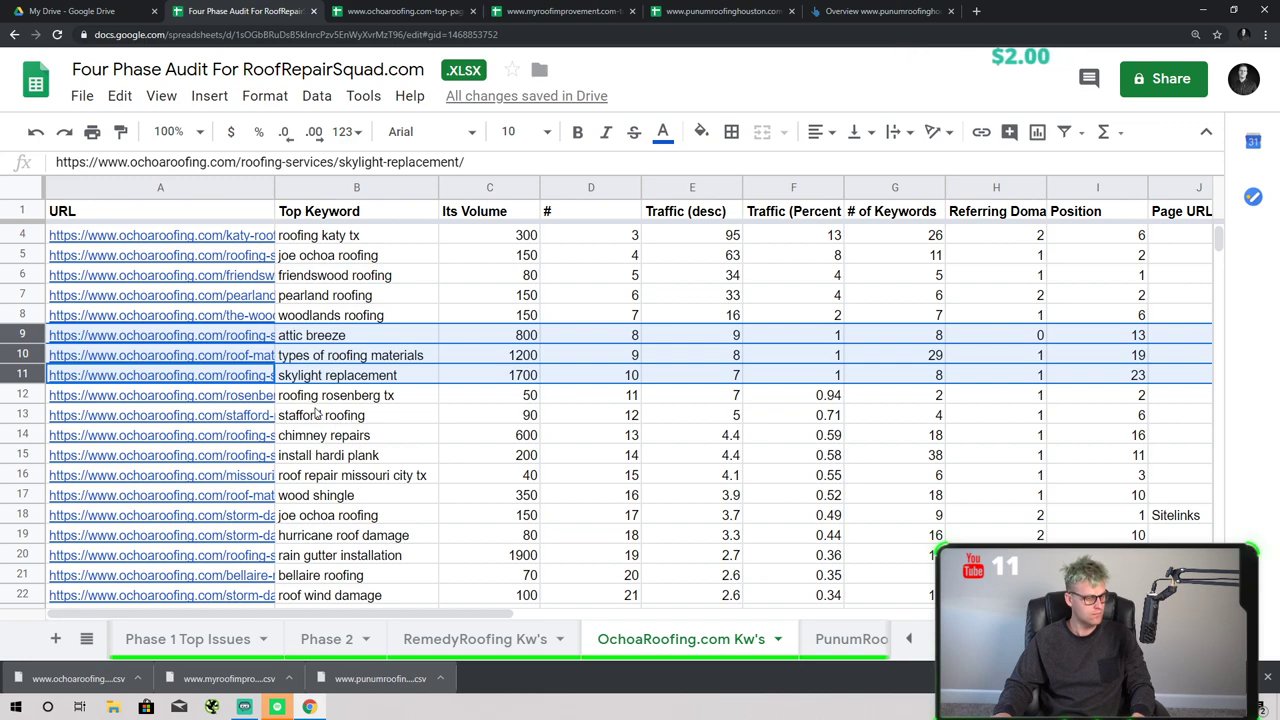
{"action": "left_click", "coordinate": [22, 415], "text": "ctrl"}
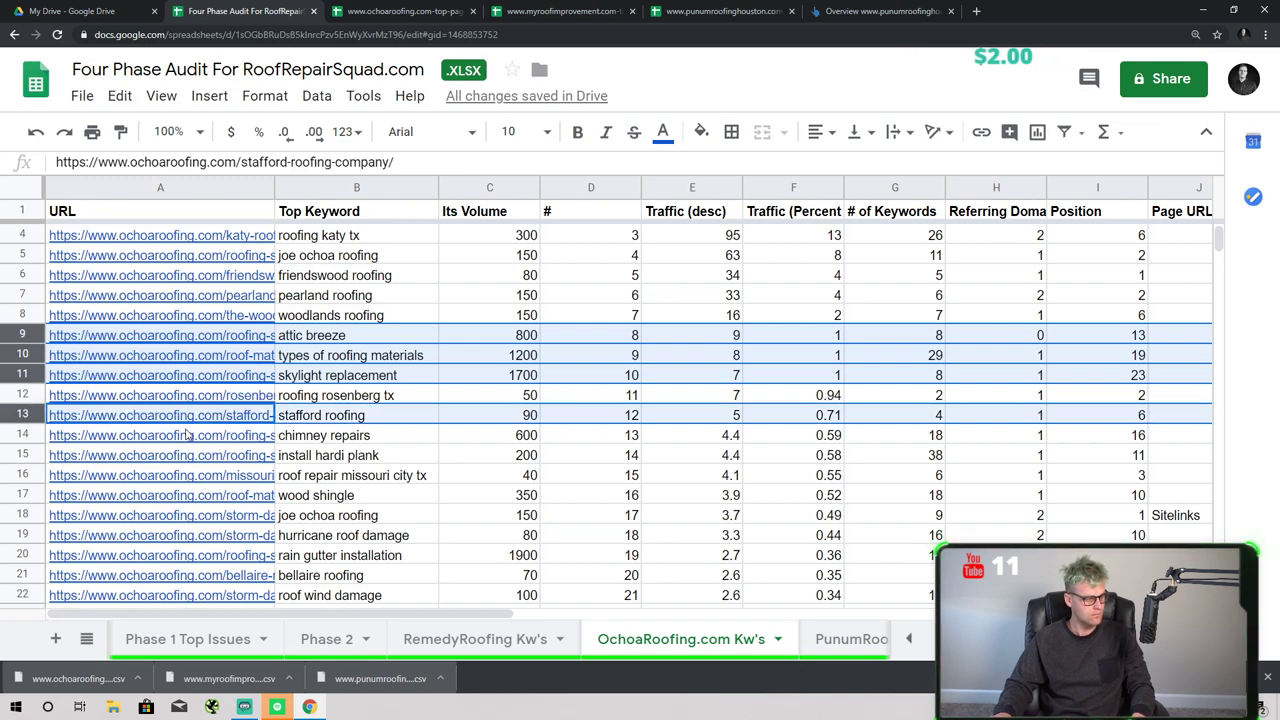
{"action": "scroll", "coordinate": [440, 457], "scroll_direction": "down", "scroll_amount": 1}
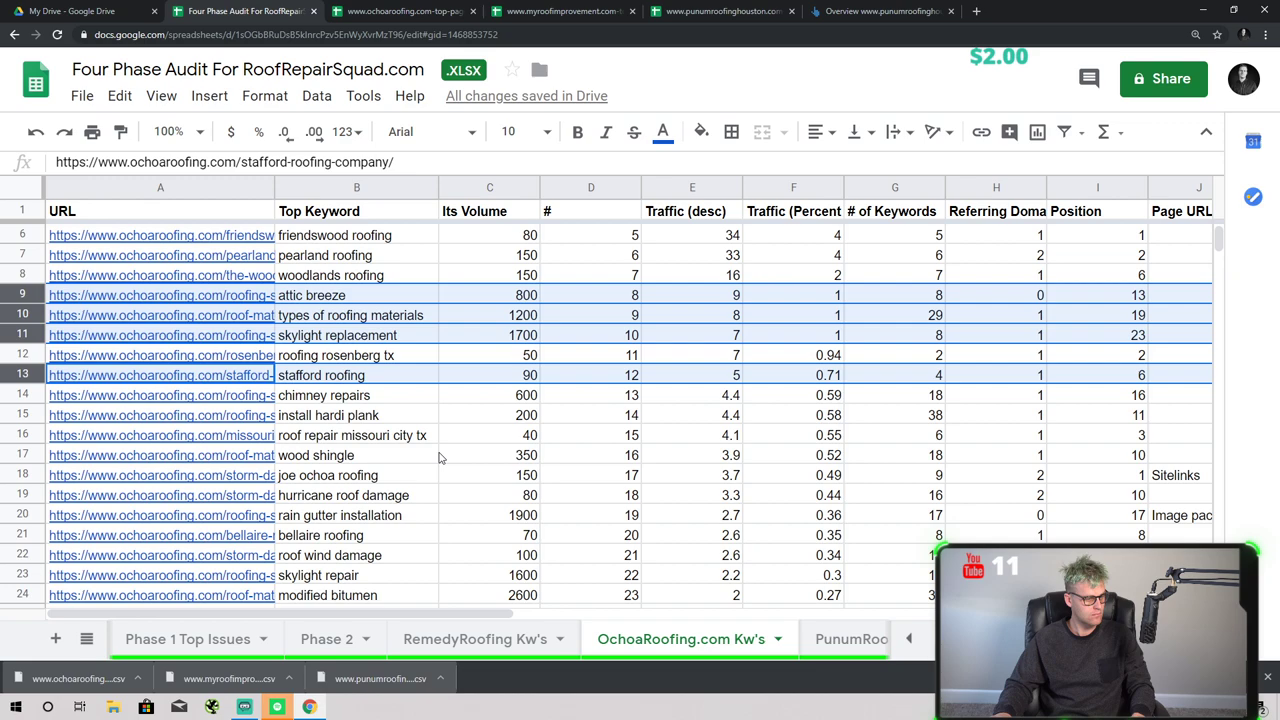
{"action": "left_click", "coordinate": [14, 408], "text": "ctrl"}
{"action": "left_click", "coordinate": [10, 395], "text": "ctrl"}
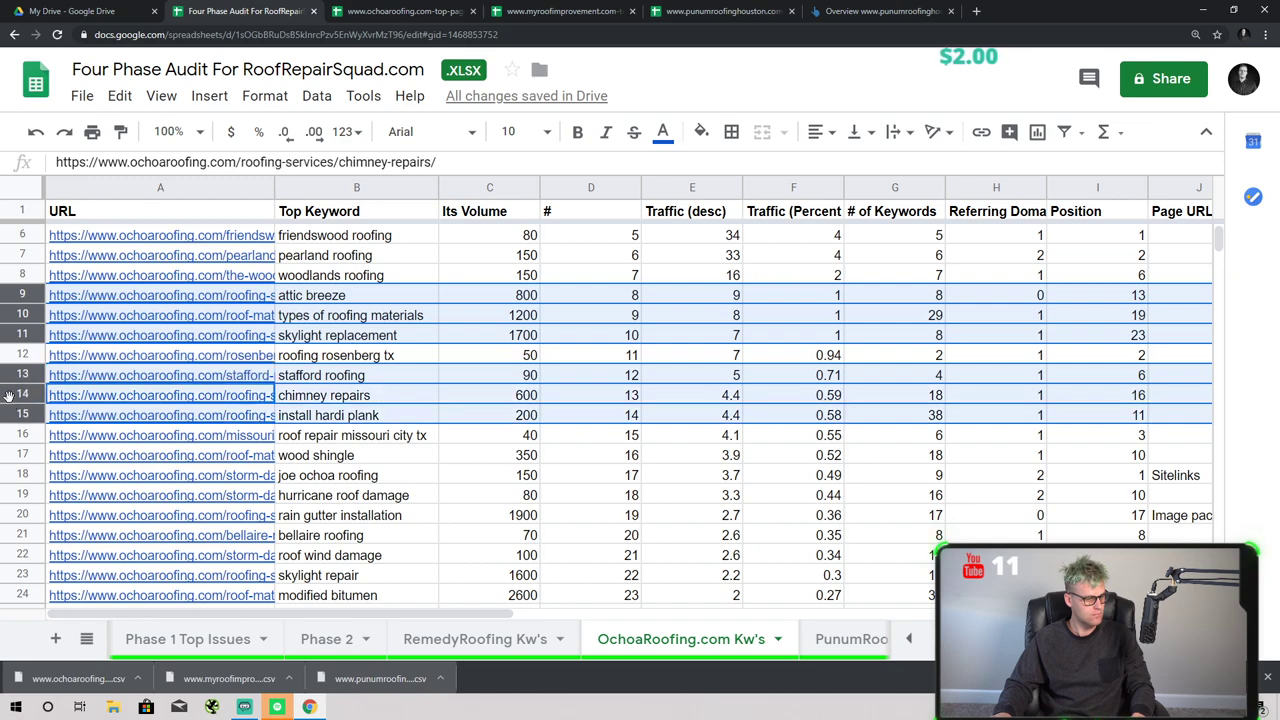
{"action": "scroll", "coordinate": [320, 495], "scroll_direction": "down", "scroll_amount": 1}
{"action": "scroll", "coordinate": [330, 475], "scroll_direction": "down", "scroll_amount": 2}
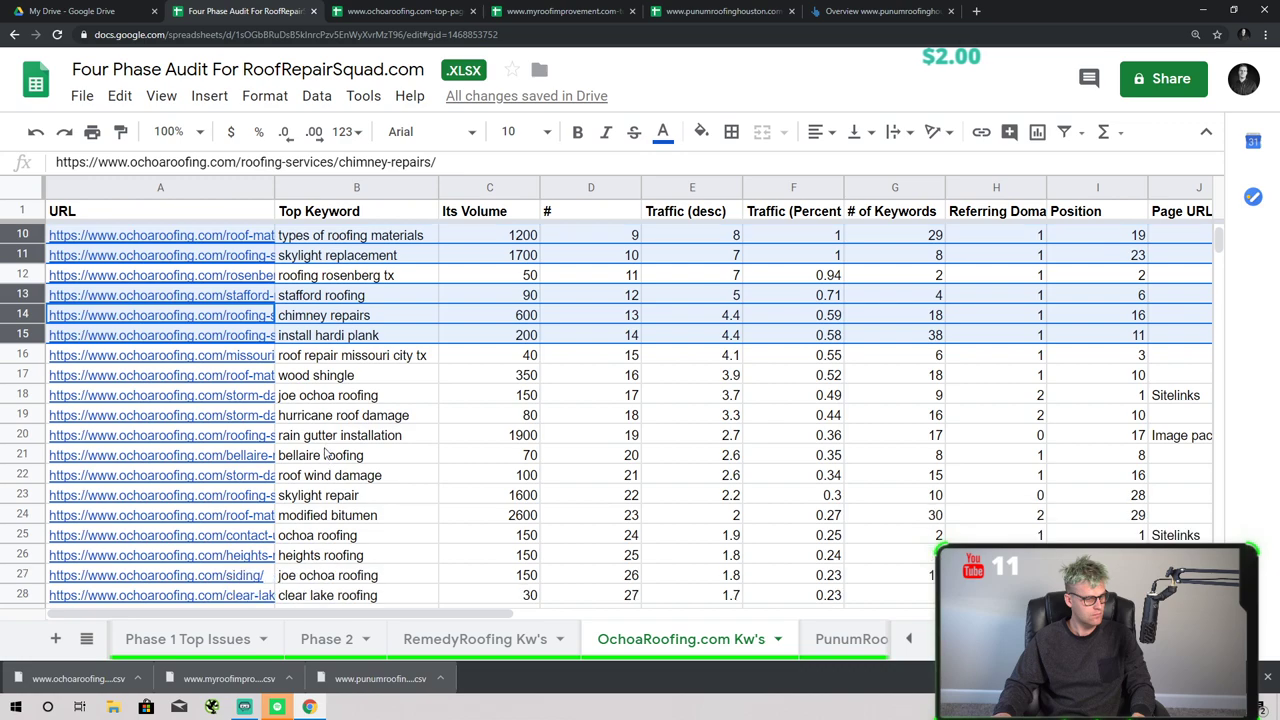
{"action": "left_click", "coordinate": [20, 375], "text": "ctrl"}
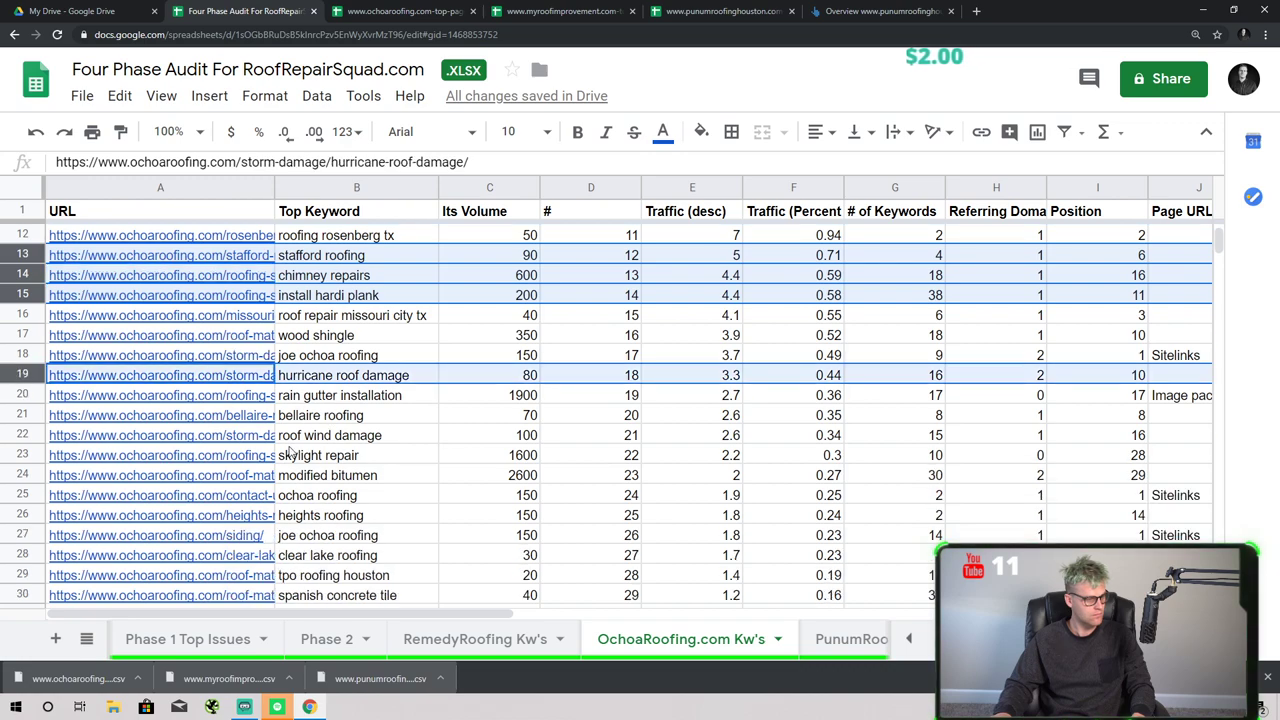
{"action": "left_click", "coordinate": [22, 395], "text": "ctrl"}
{"action": "scroll", "coordinate": [278, 458], "scroll_direction": "down", "scroll_amount": 1}
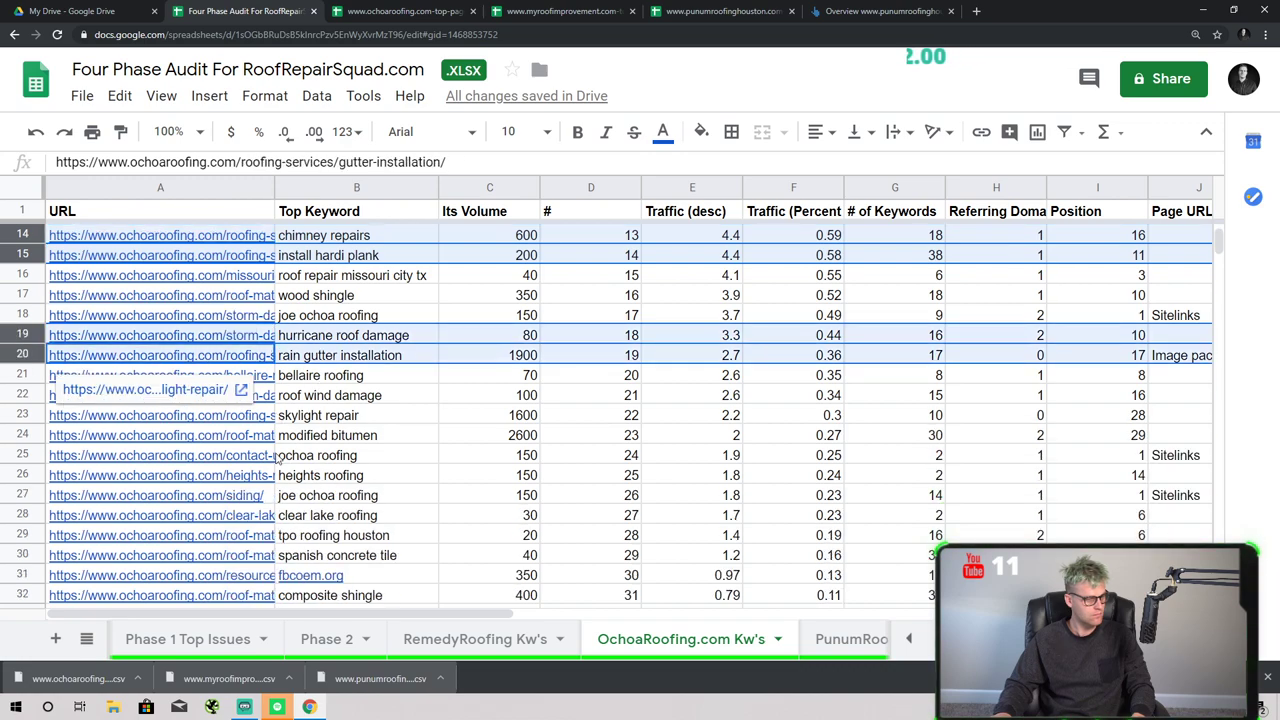
{"action": "left_click", "coordinate": [22, 415], "text": "ctrl"}
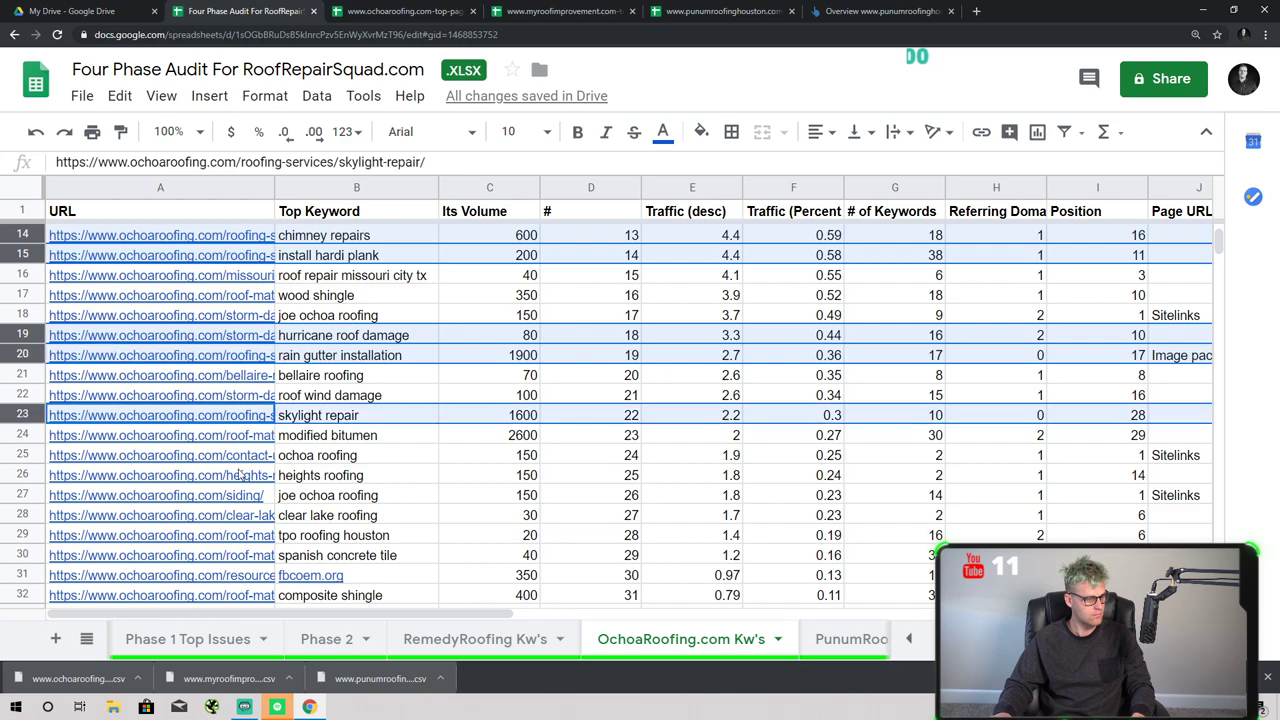
- Add the remaining keyword rows through slate characteristics and fill all selected rows green
{"action": "scroll", "coordinate": [365, 478], "scroll_direction": "down", "scroll_amount": 3}
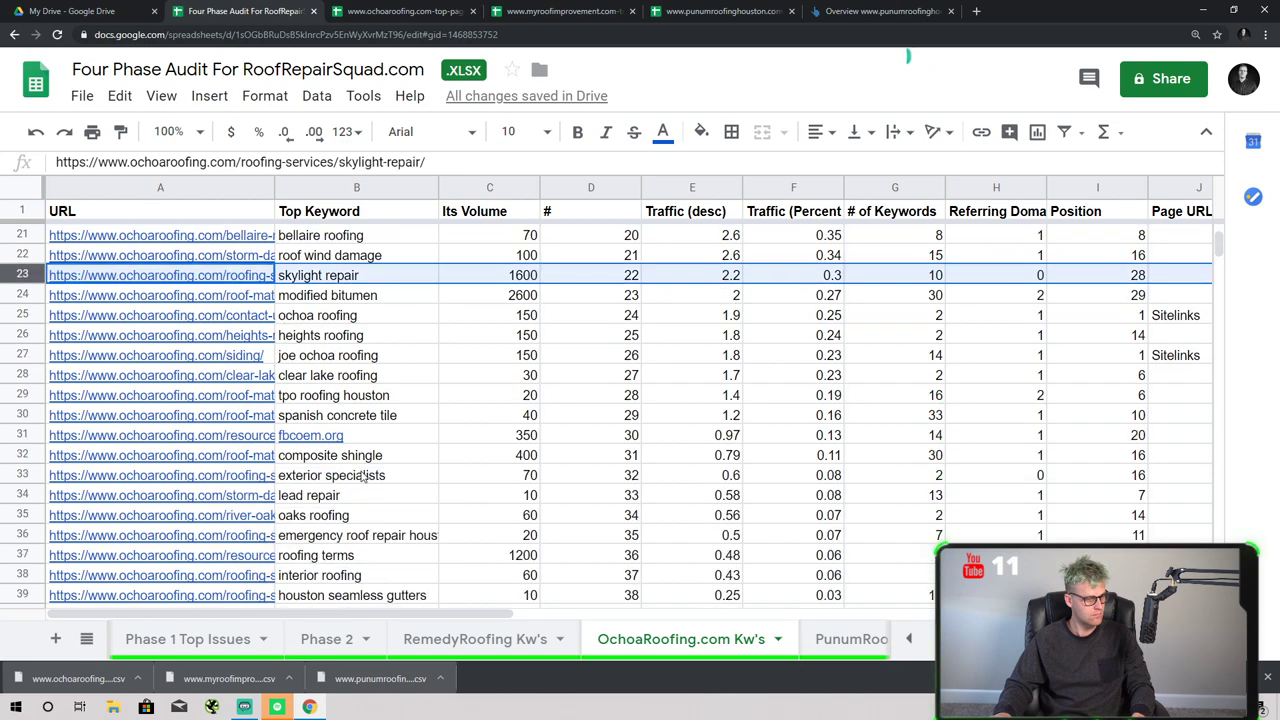
{"action": "left_click", "coordinate": [18, 375], "text": "ctrl"}
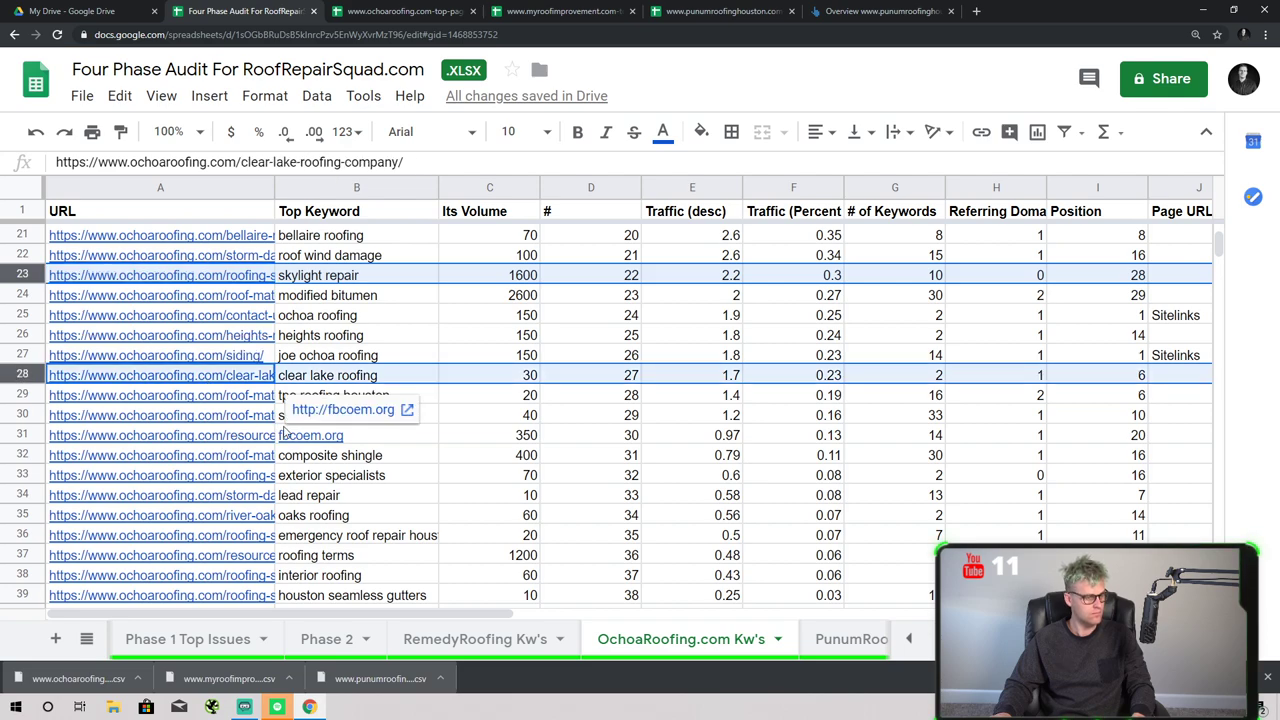
{"action": "left_click", "coordinate": [24, 415], "text": "ctrl"}
{"action": "scroll", "coordinate": [175, 385], "scroll_direction": "down", "scroll_amount": 2}
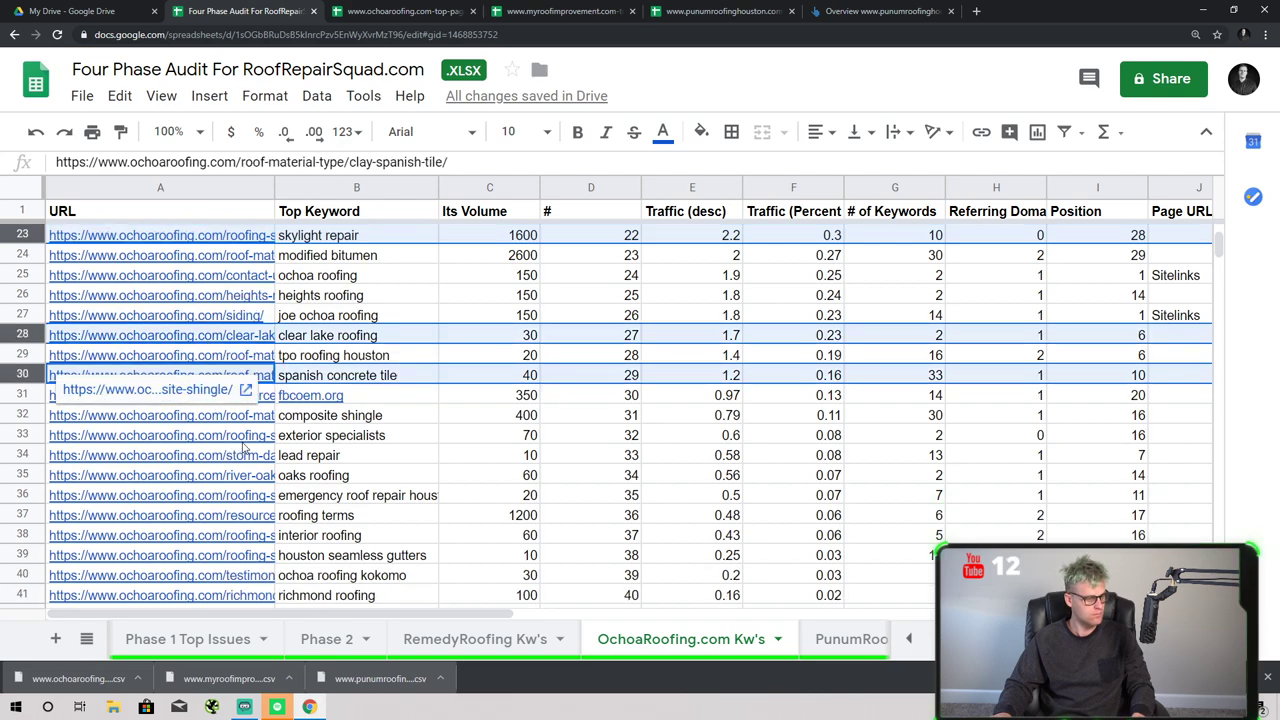
{"action": "left_click", "coordinate": [30, 356], "text": "ctrl"}
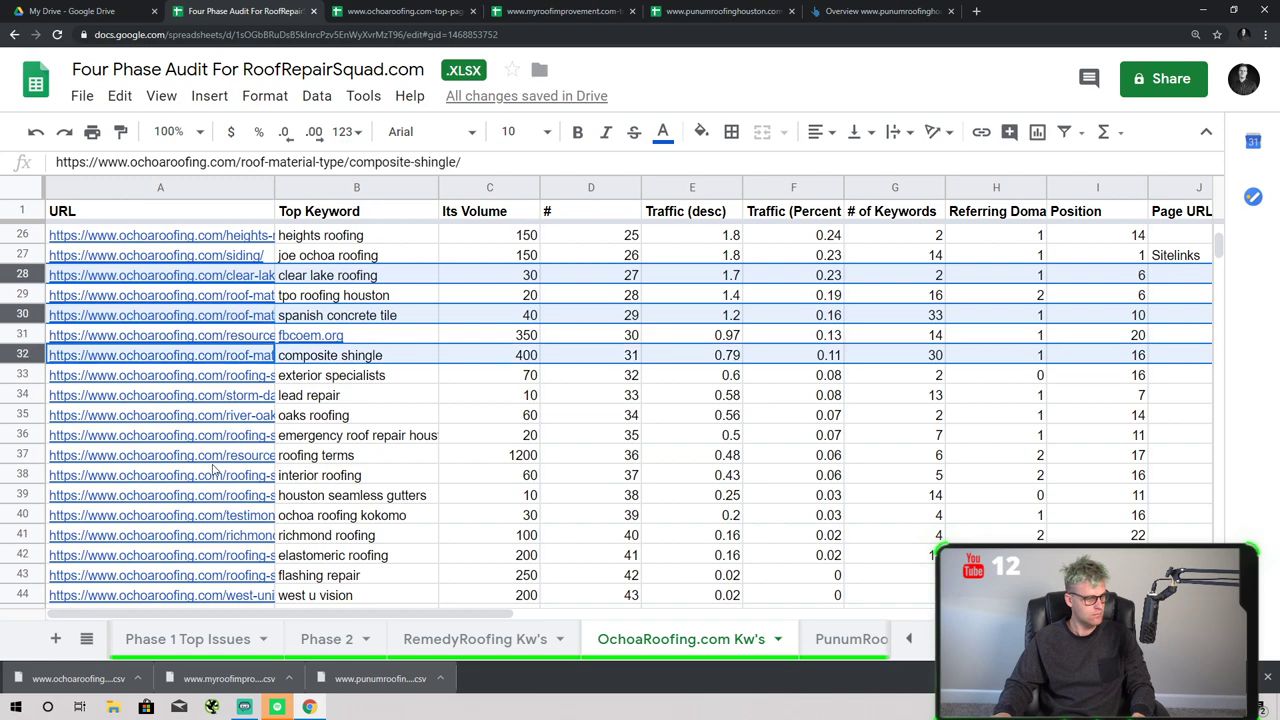
{"action": "left_click", "coordinate": [22, 414], "text": "ctrl"}
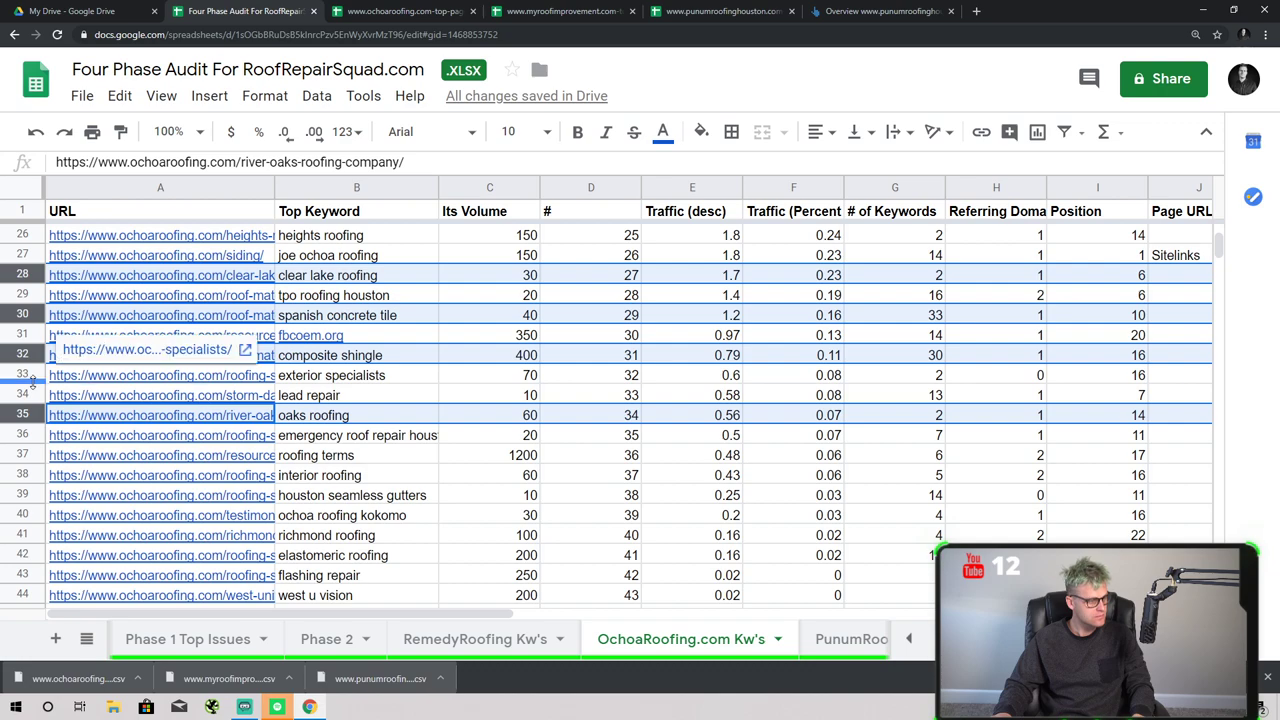
{"action": "left_click", "coordinate": [24, 374], "text": "ctrl"}
{"action": "scroll", "coordinate": [130, 414], "scroll_direction": "down", "scroll_amount": 3}
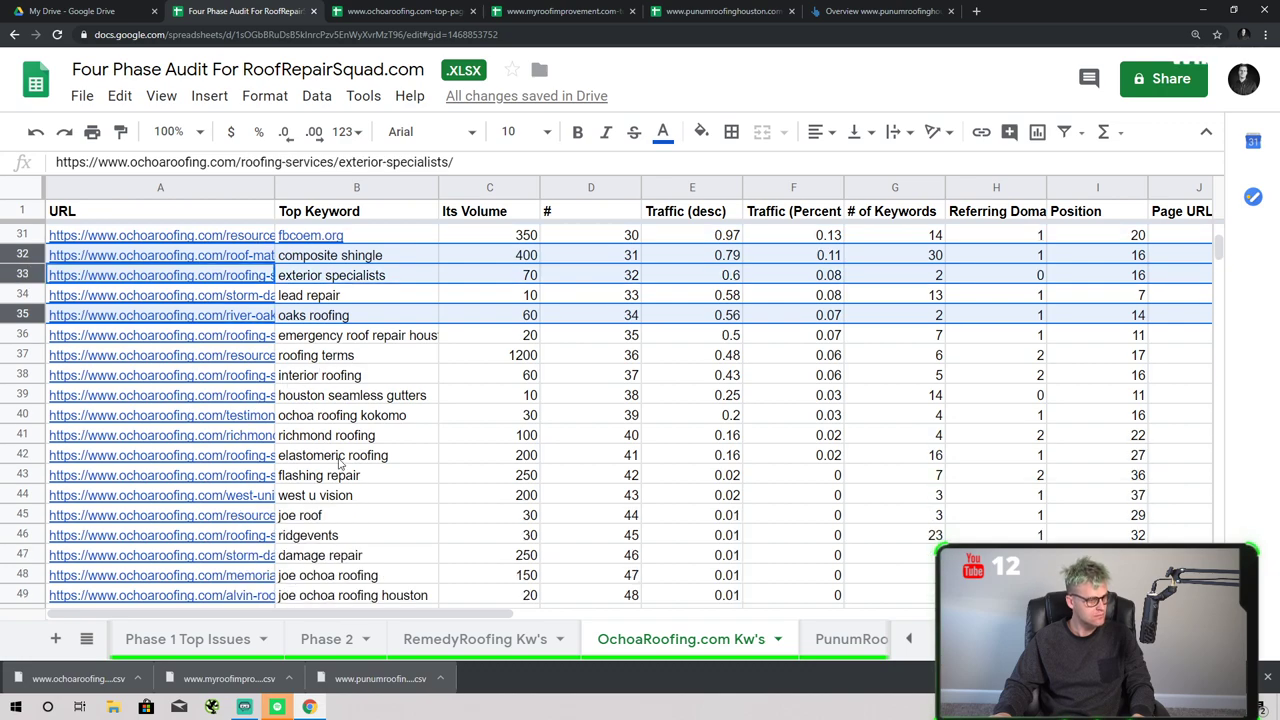
{"action": "scroll", "coordinate": [340, 462], "scroll_direction": "down", "scroll_amount": 1}
{"action": "left_click", "coordinate": [23, 434], "text": "ctrl"}
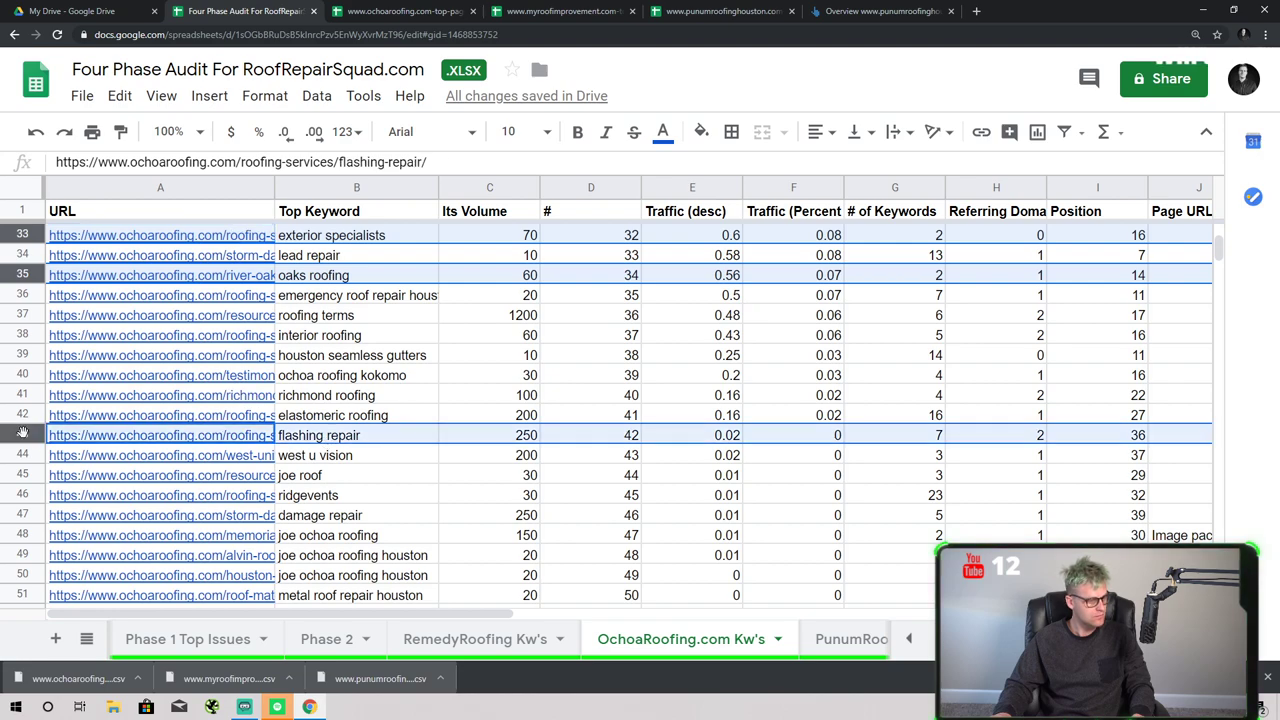
{"action": "scroll", "coordinate": [330, 482], "scroll_direction": "down", "scroll_amount": 5}
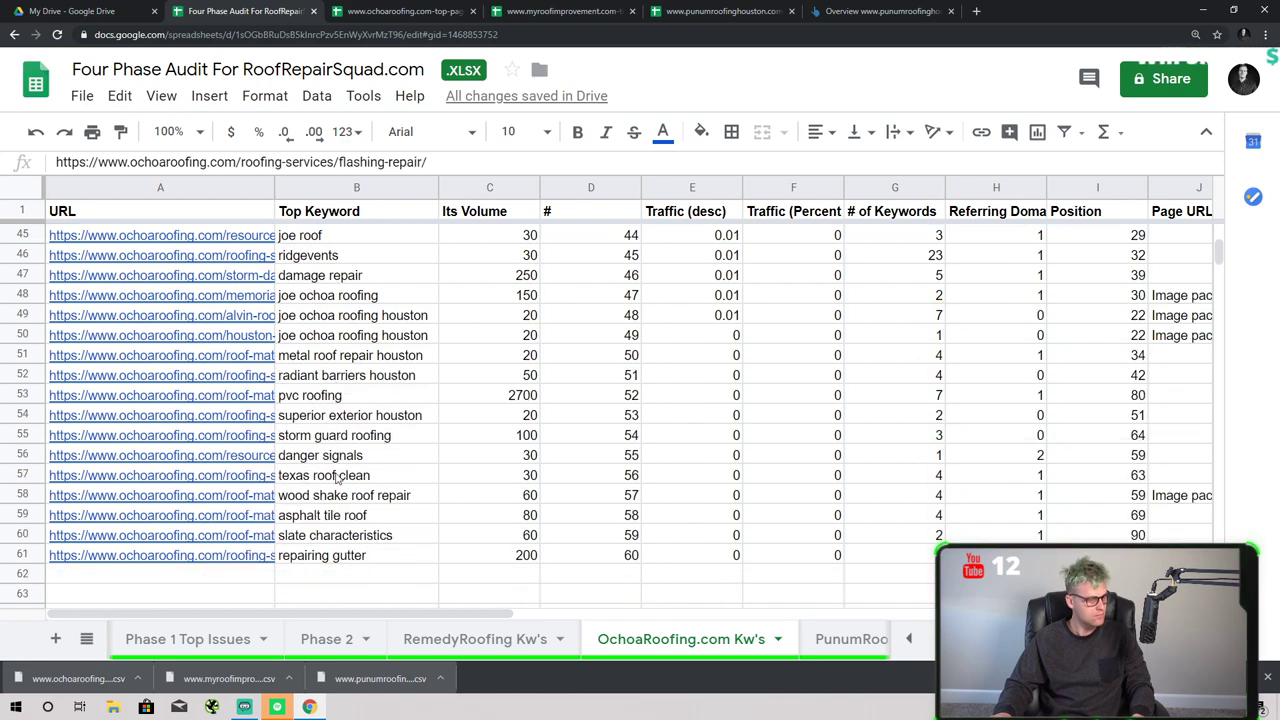
{"action": "left_click", "coordinate": [20, 416], "text": "ctrl"}
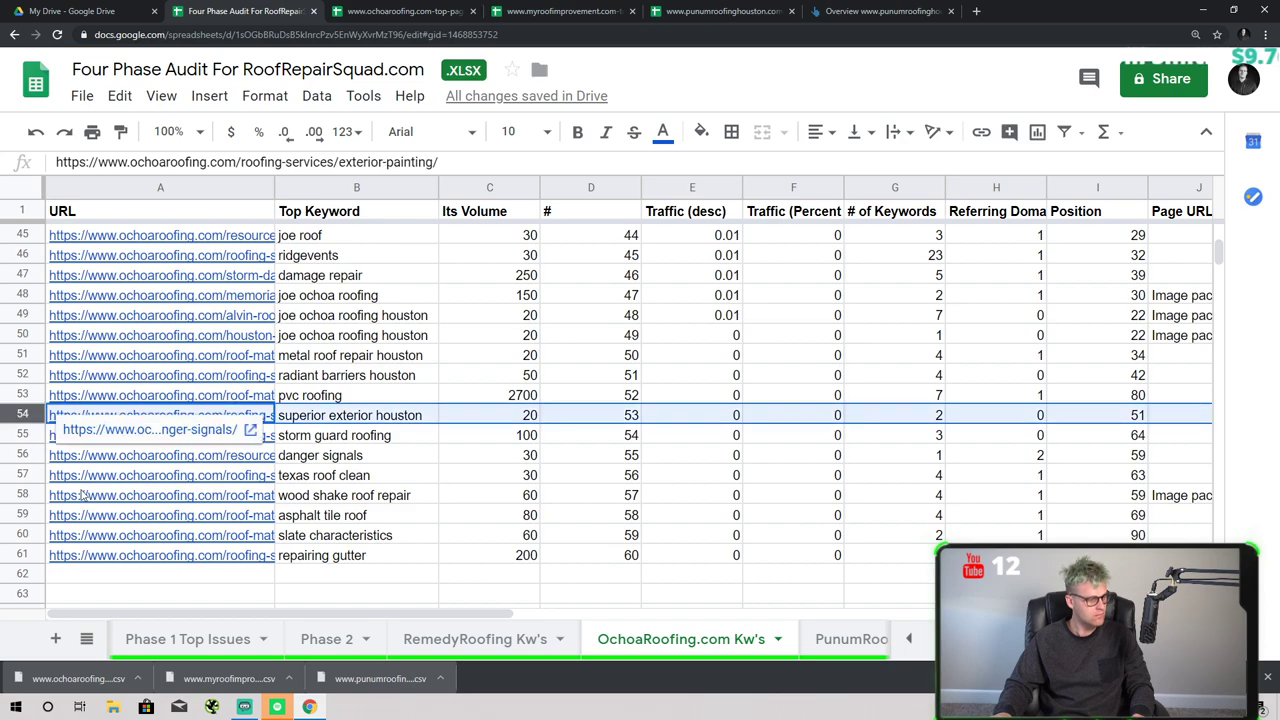
{"action": "left_click", "coordinate": [24, 515], "text": "ctrl"}
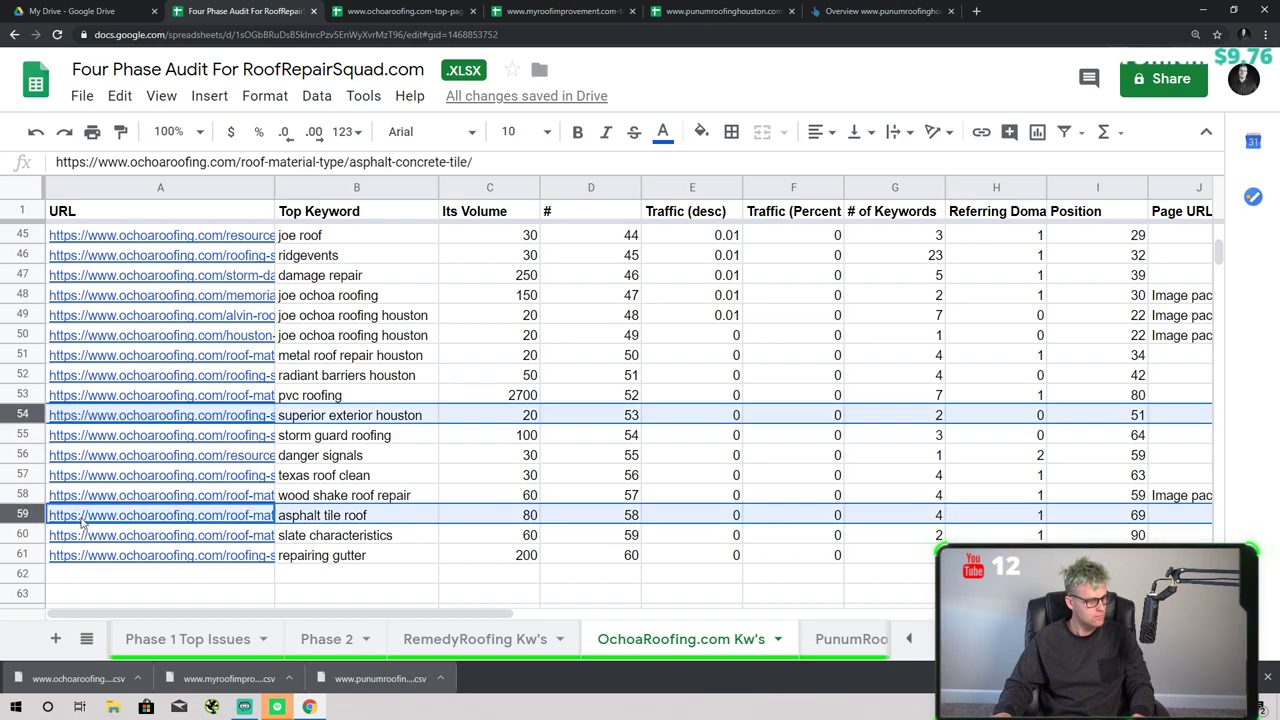
{"action": "left_click", "coordinate": [16, 496], "text": "ctrl"}
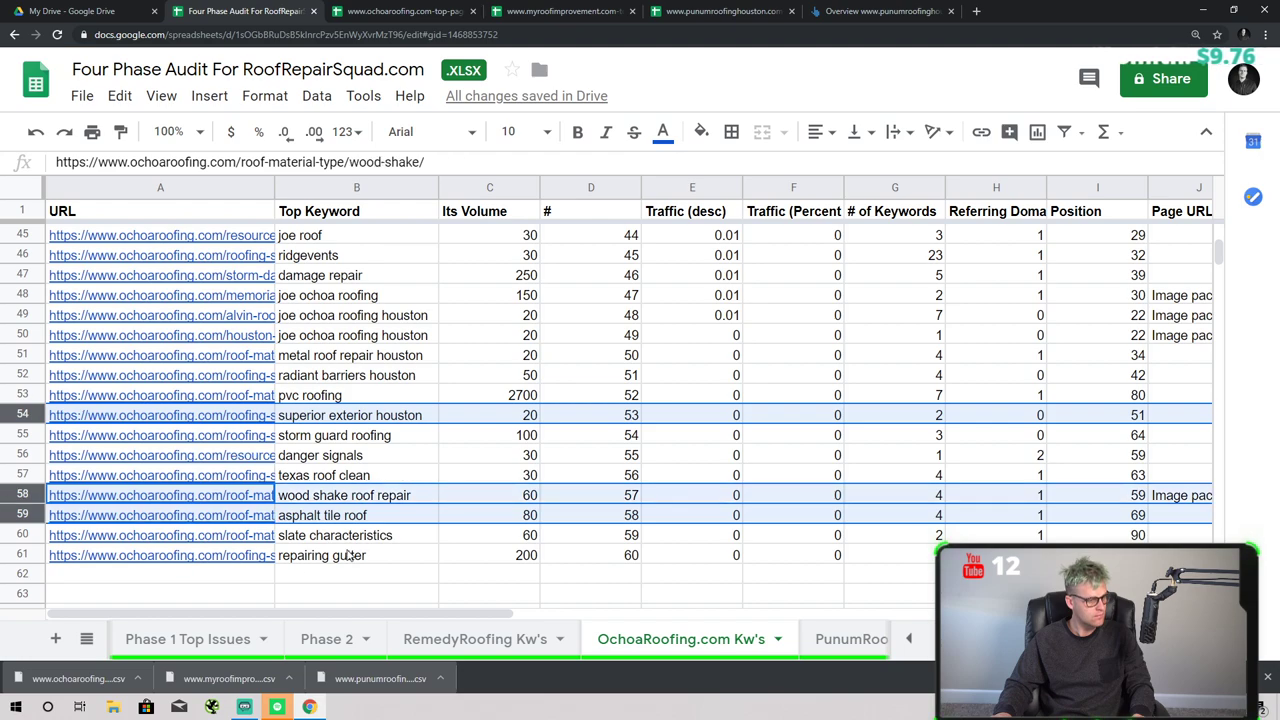
{"action": "left_click", "coordinate": [24, 534], "text": "ctrl"}
{"action": "scroll", "coordinate": [355, 250], "scroll_direction": "up", "scroll_amount": 15}
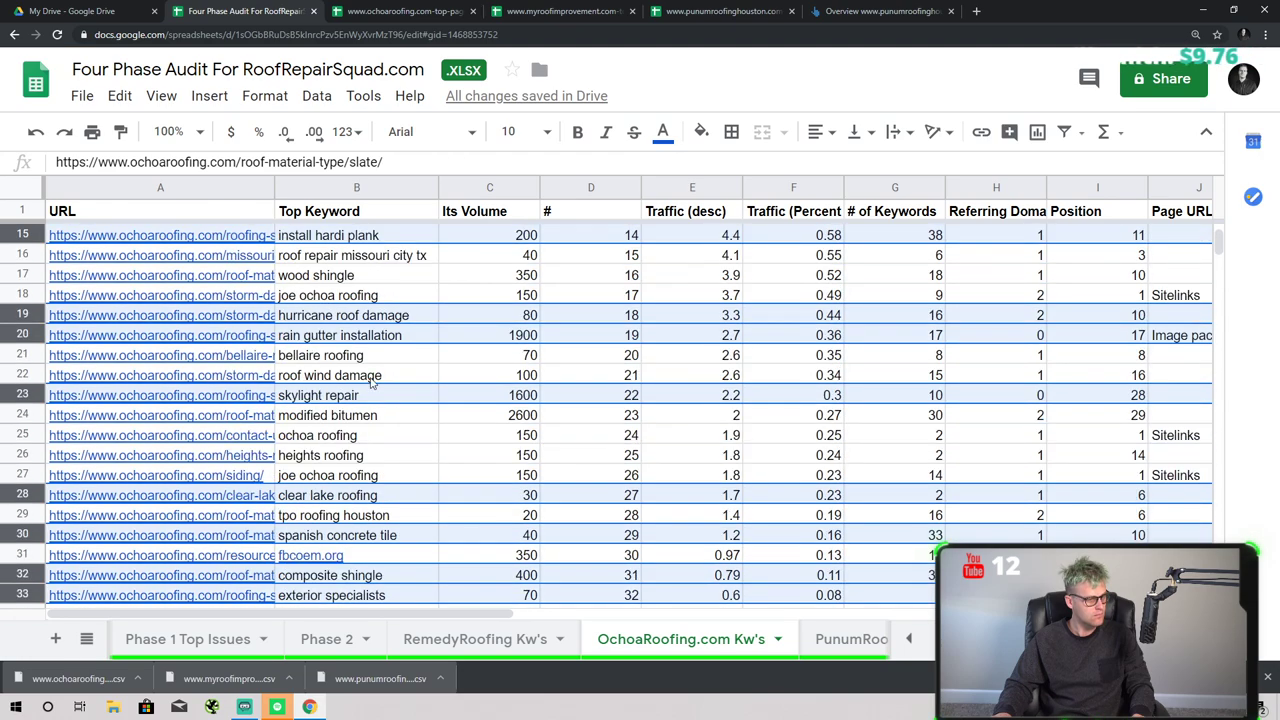
{"action": "left_click", "coordinate": [701, 131]}
{"action": "left_click", "coordinate": [798, 224]}
{"action": "left_click", "coordinate": [590, 355]}
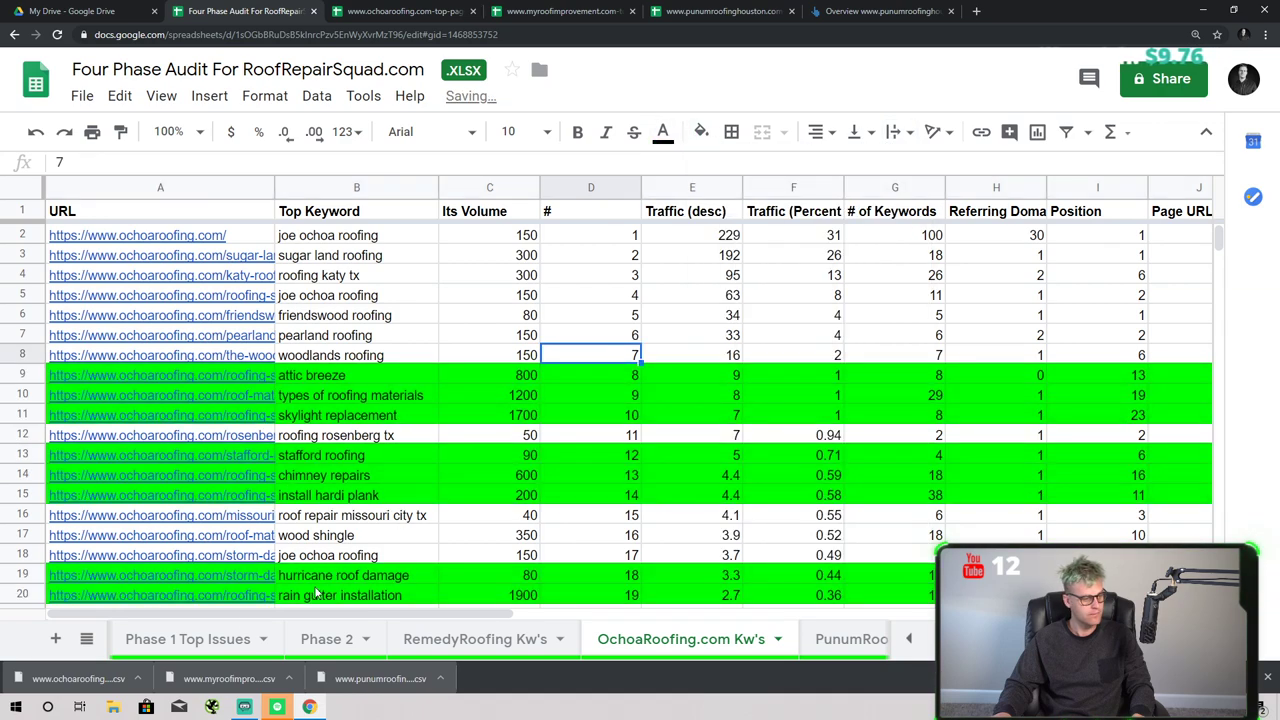
- Switch to the Phase 1 sheet by way of the Phase 1 Top Issues tab
{"action": "left_click", "coordinate": [368, 40]}
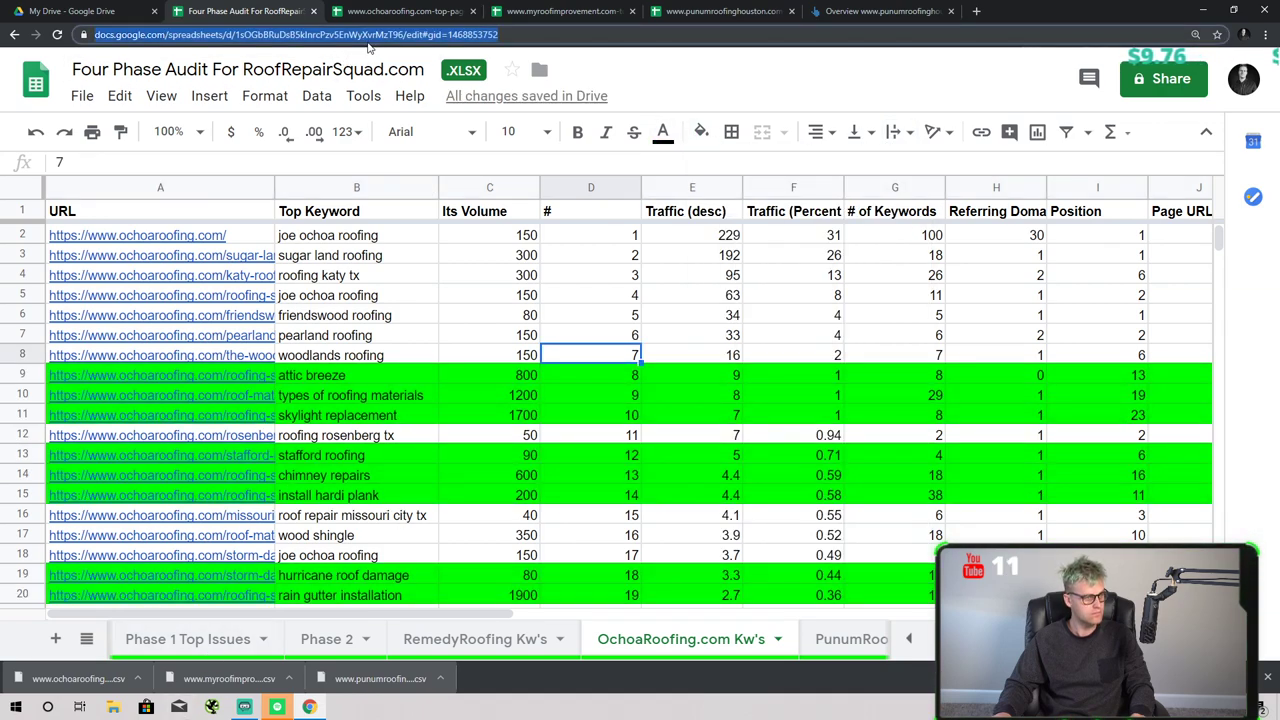
{"action": "left_click", "coordinate": [232, 648]}
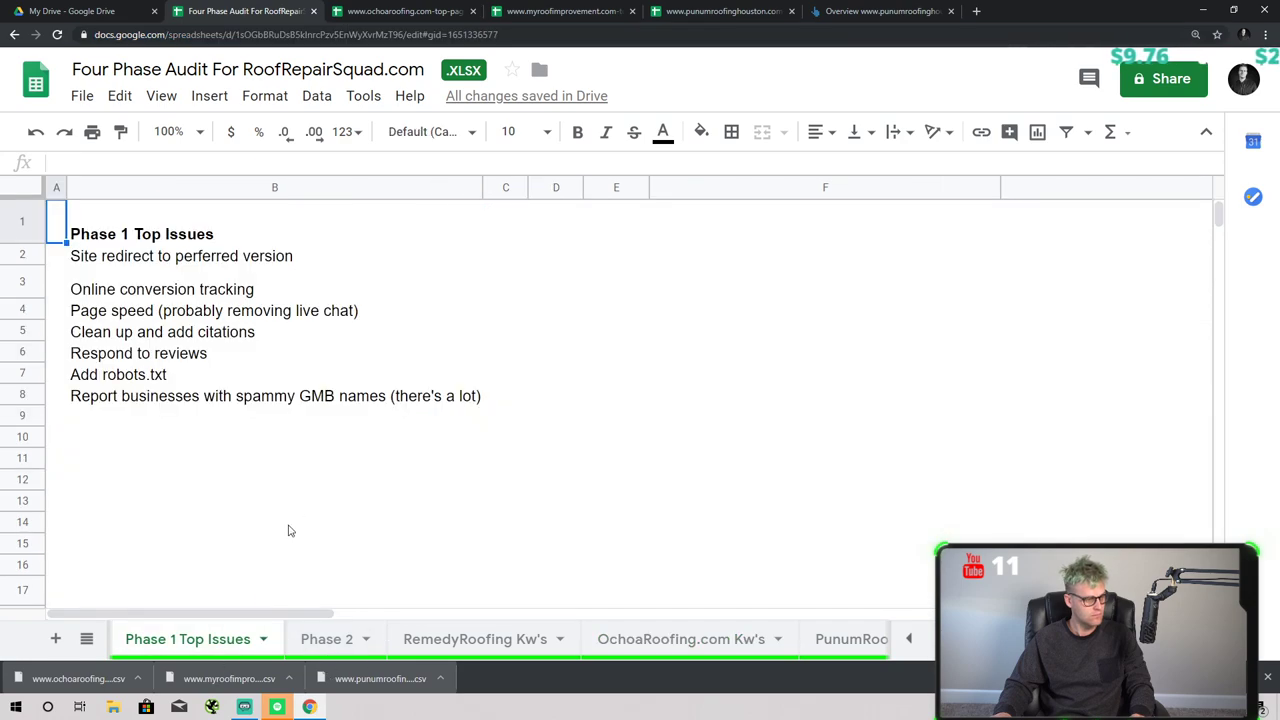
{"action": "left_click_drag", "start_coordinate": [206, 617], "coordinate": [215, 615]}
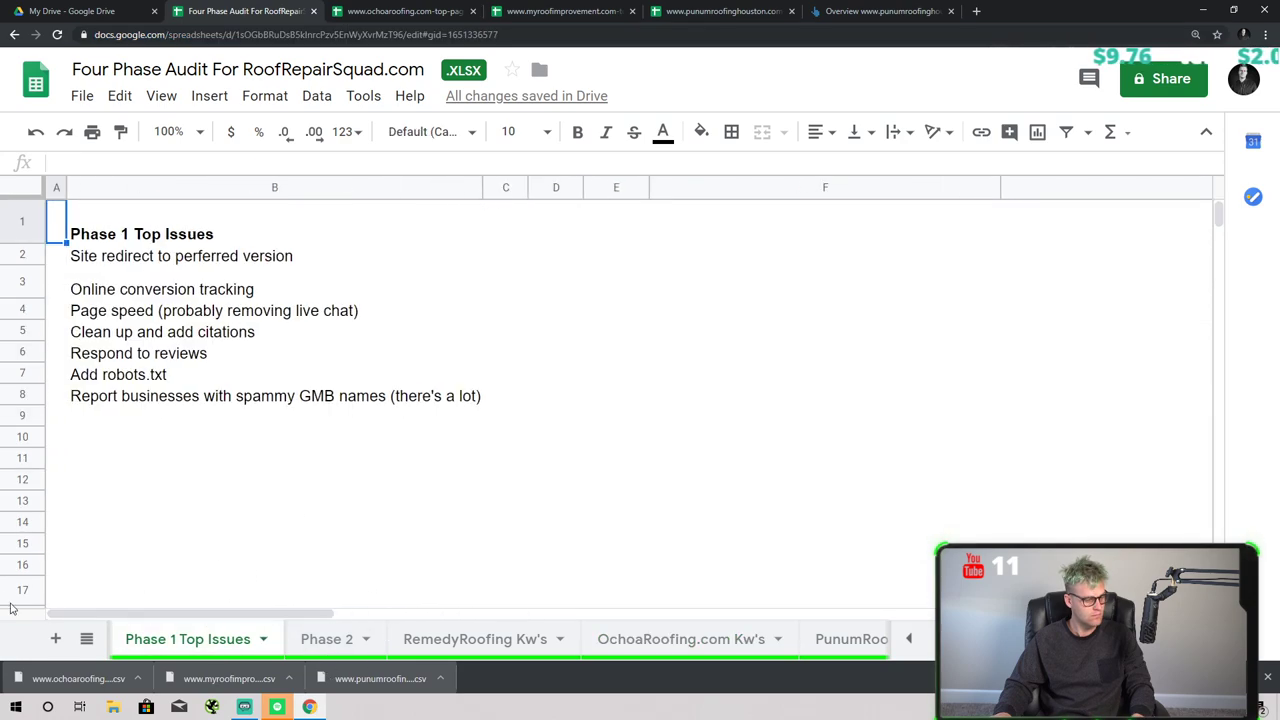
{"action": "scroll", "coordinate": [222, 645], "scroll_direction": "up", "scroll_amount": 3}
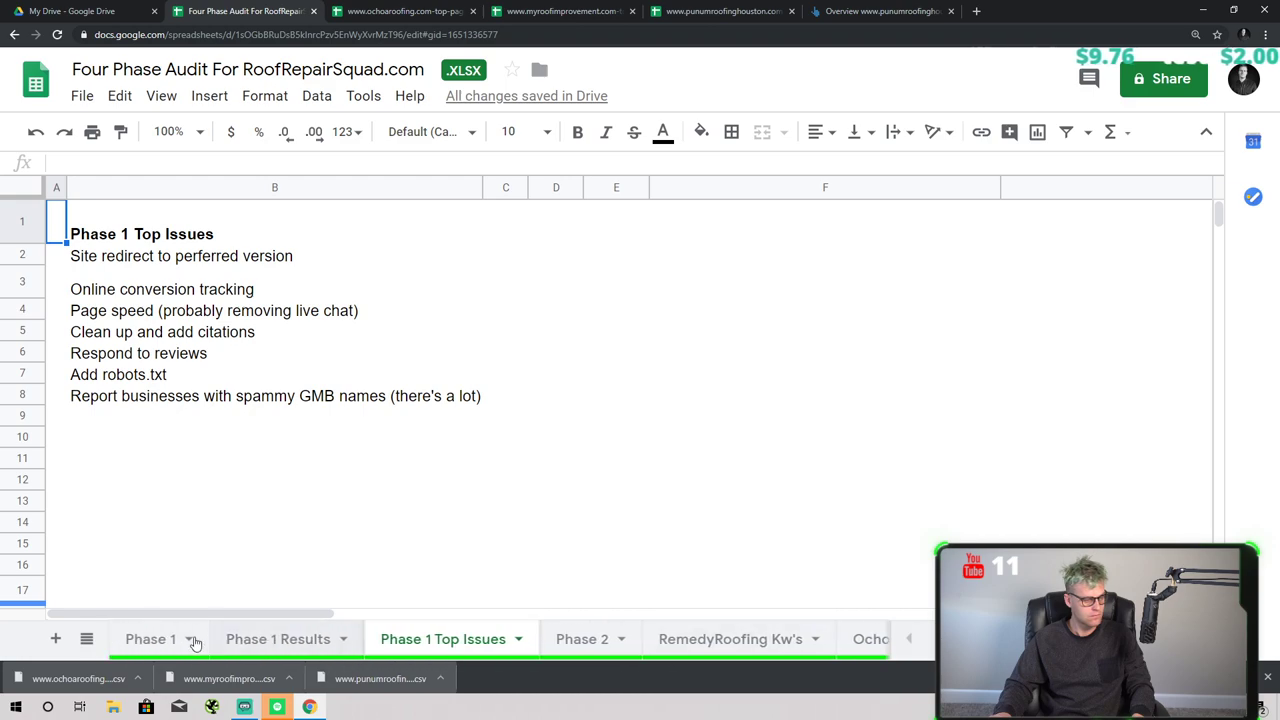
{"action": "left_click", "coordinate": [180, 640]}
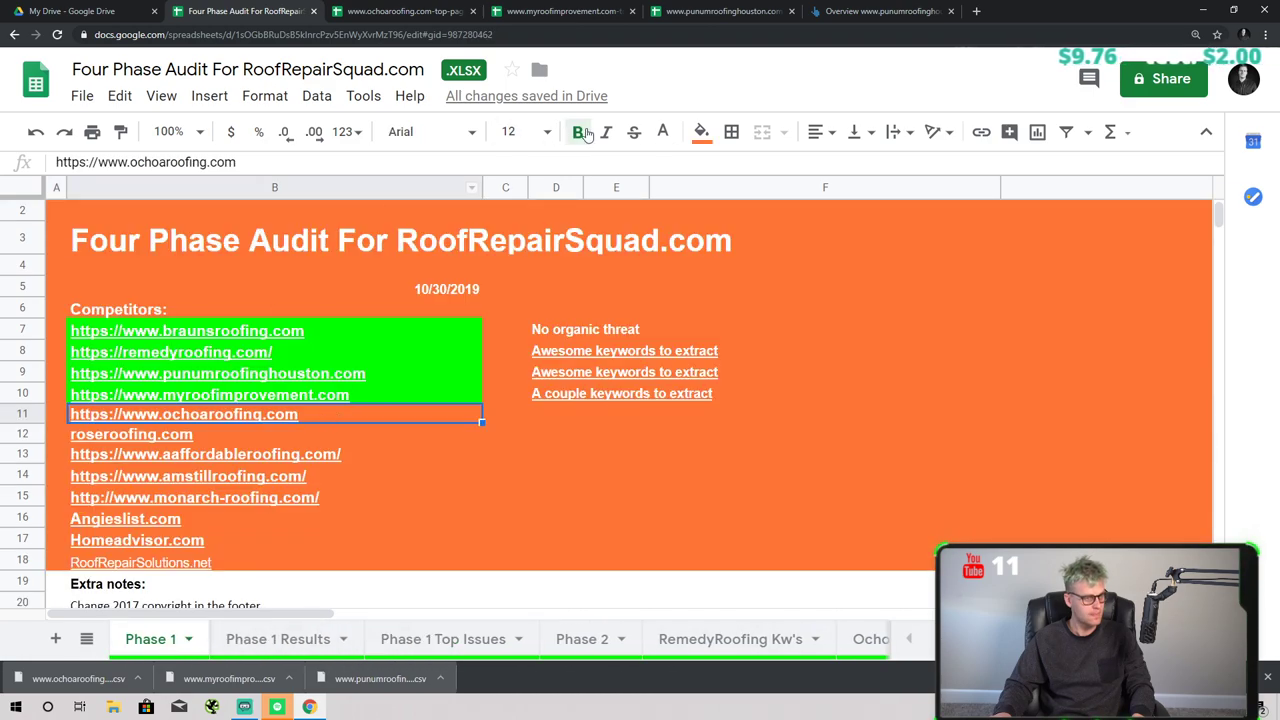
- Fill ochoaroofing.com green and enter 'Decent keywords to extract' in D11
{"action": "left_click", "coordinate": [731, 131]}
{"action": "left_click", "coordinate": [701, 131]}
{"action": "left_click", "coordinate": [800, 245]}
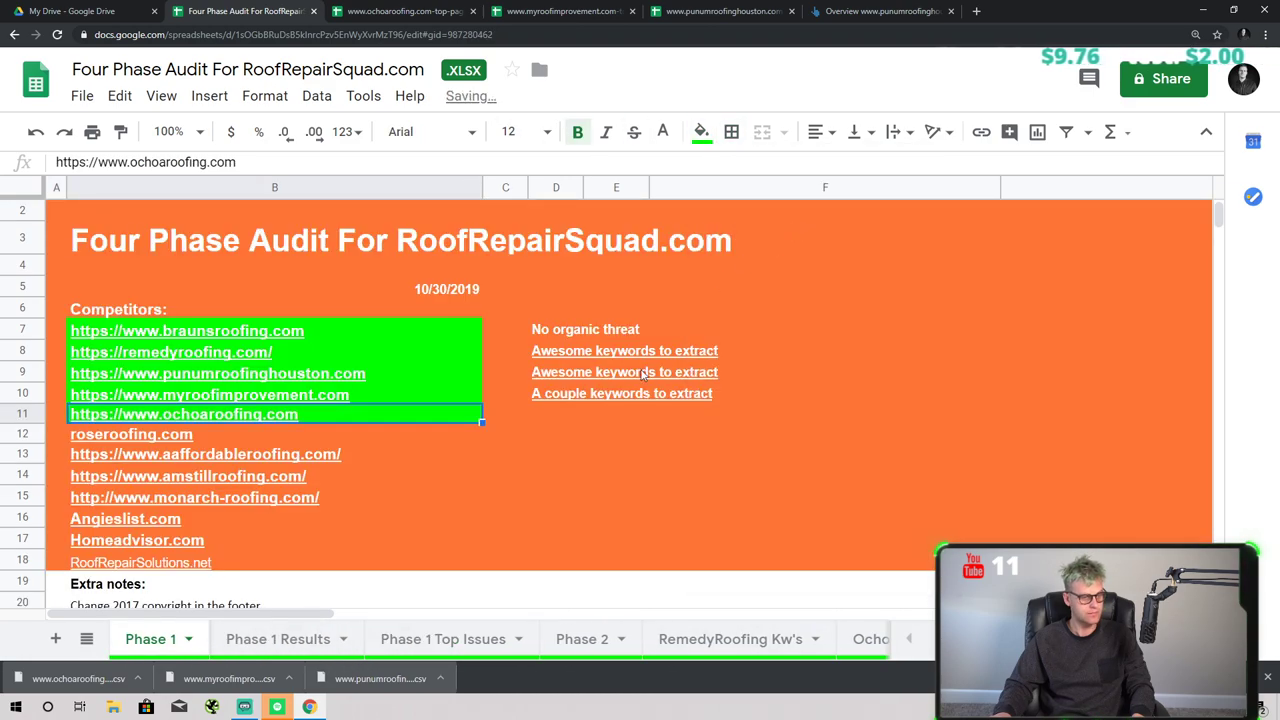
{"action": "left_click", "coordinate": [560, 414]}
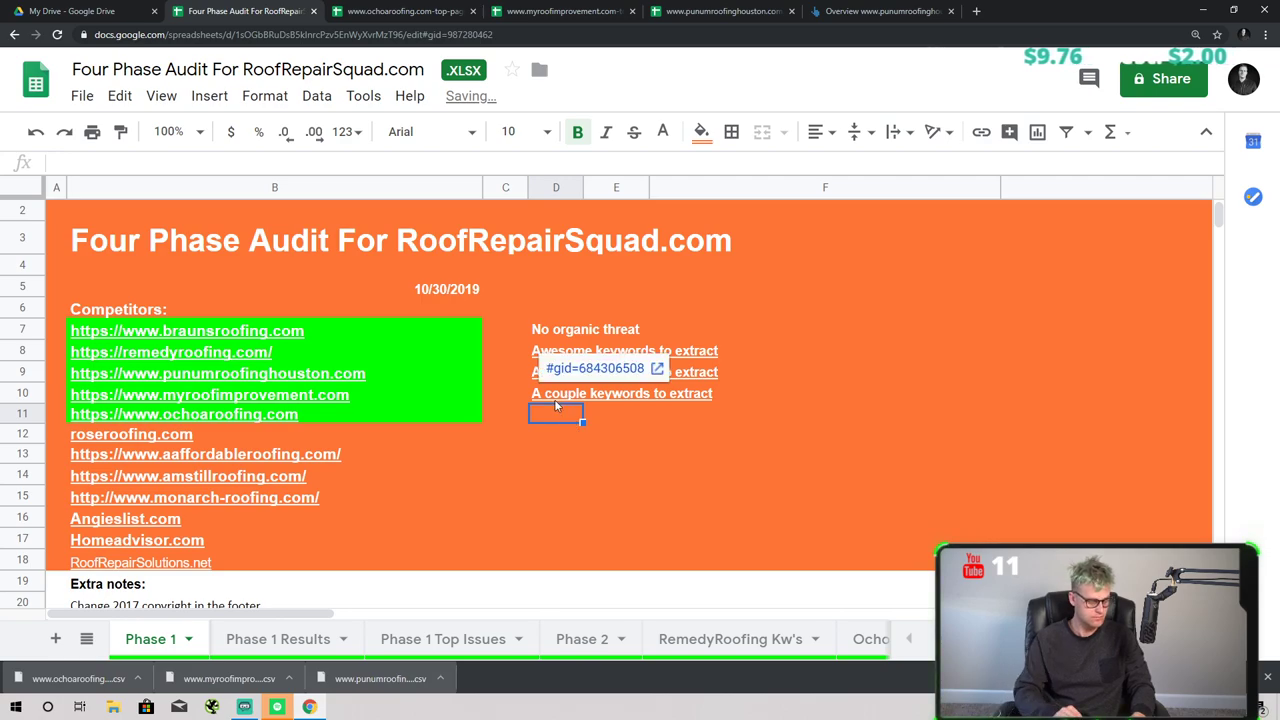
{"action": "type", "text": "Awesome keywords to extract"}
{"action": "key", "text": "Return"}
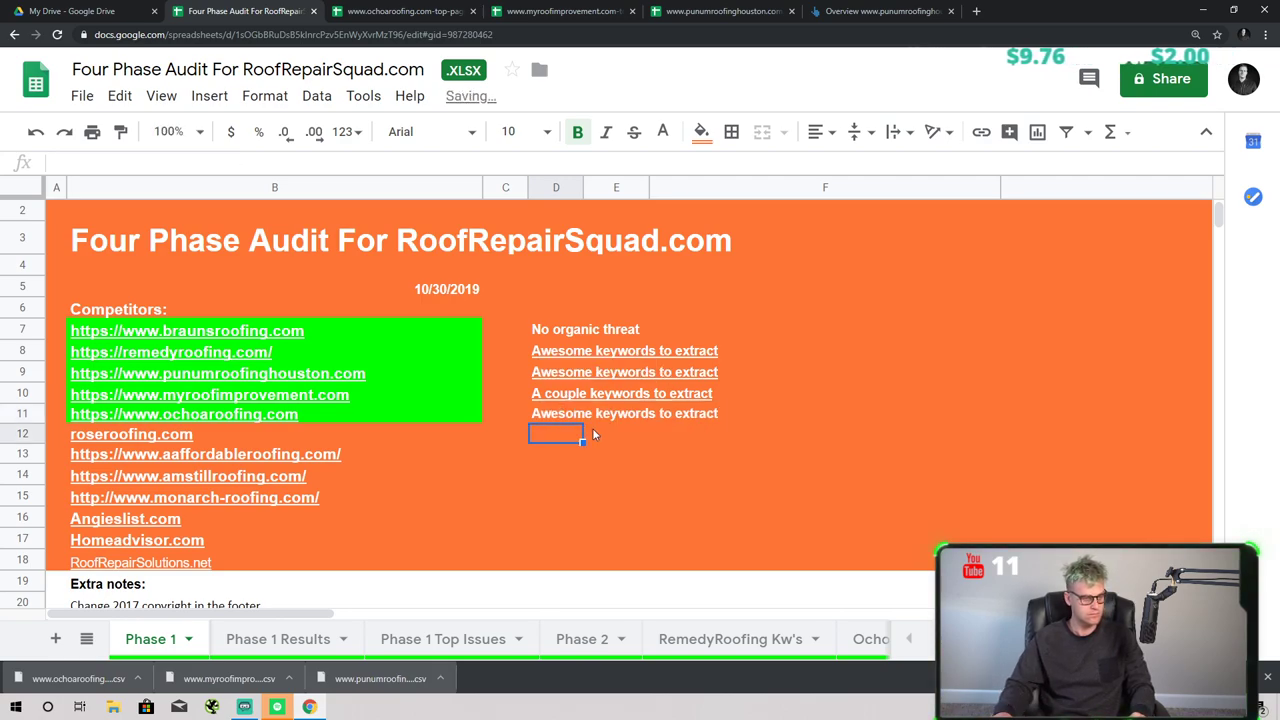
{"action": "left_click", "coordinate": [563, 417]}
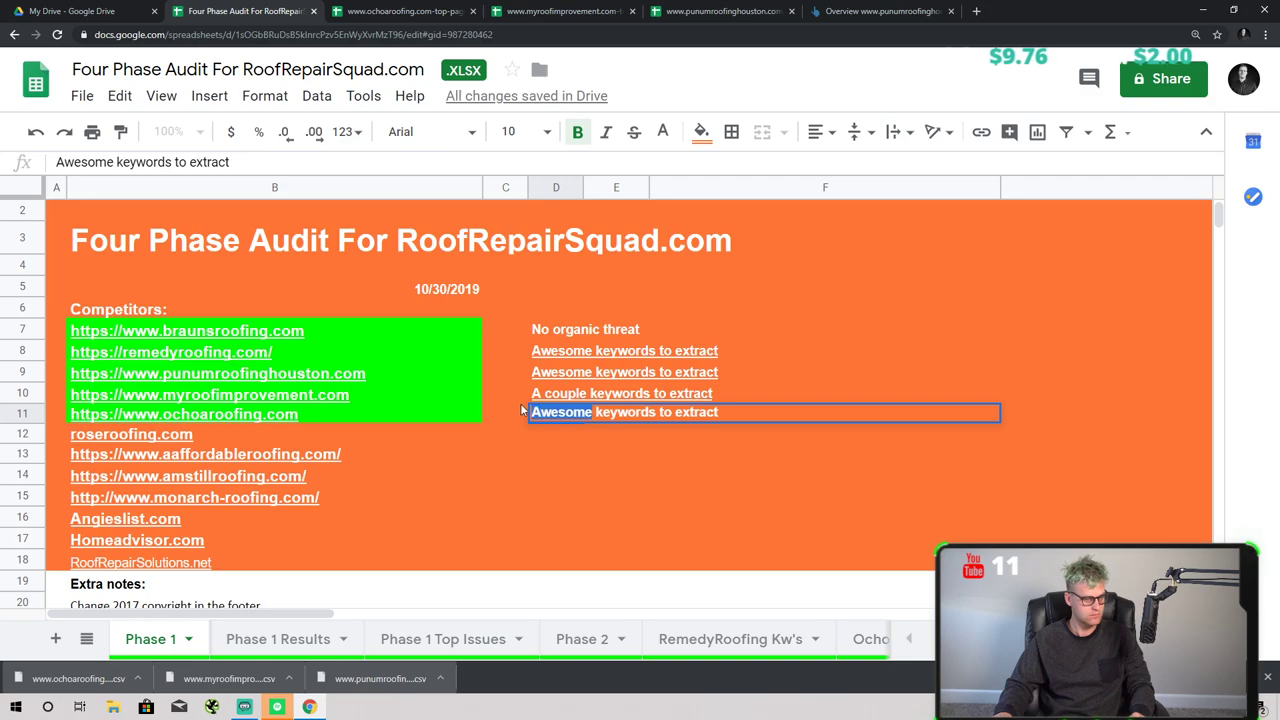
{"action": "type", "text": "Decent"}
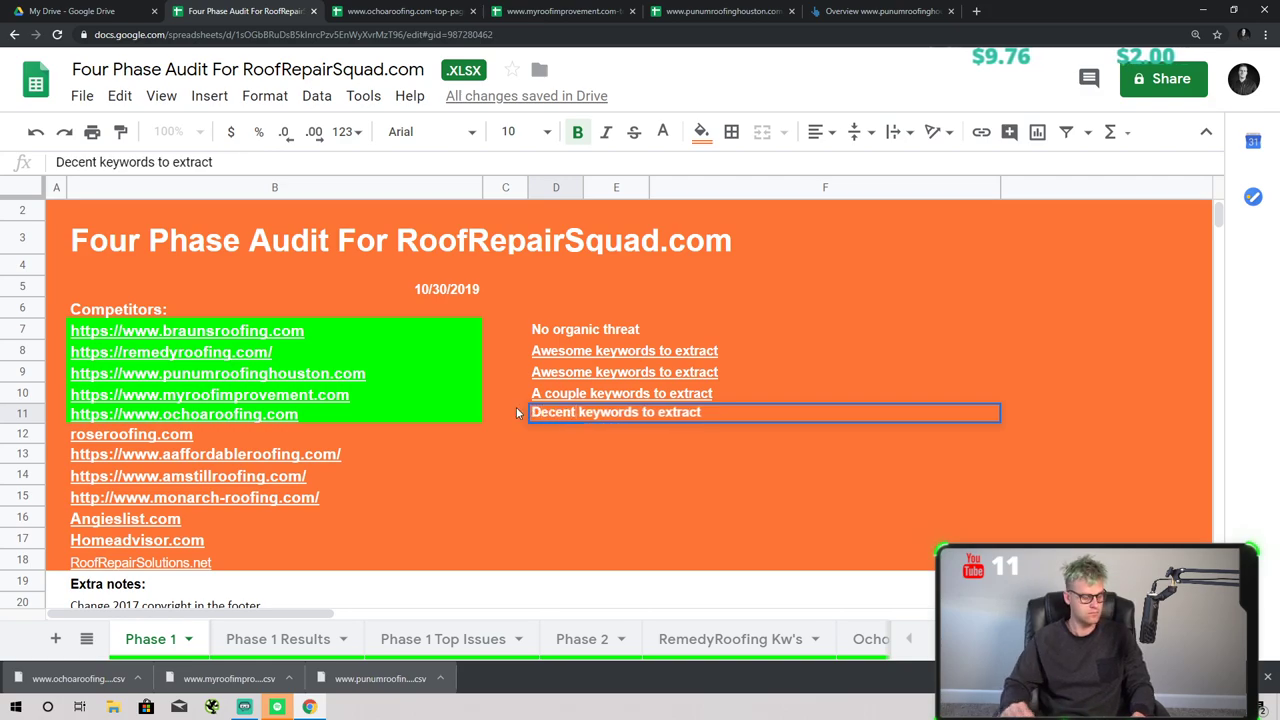
{"action": "key", "text": "Return"}
{"action": "left_click", "coordinate": [531, 414]}
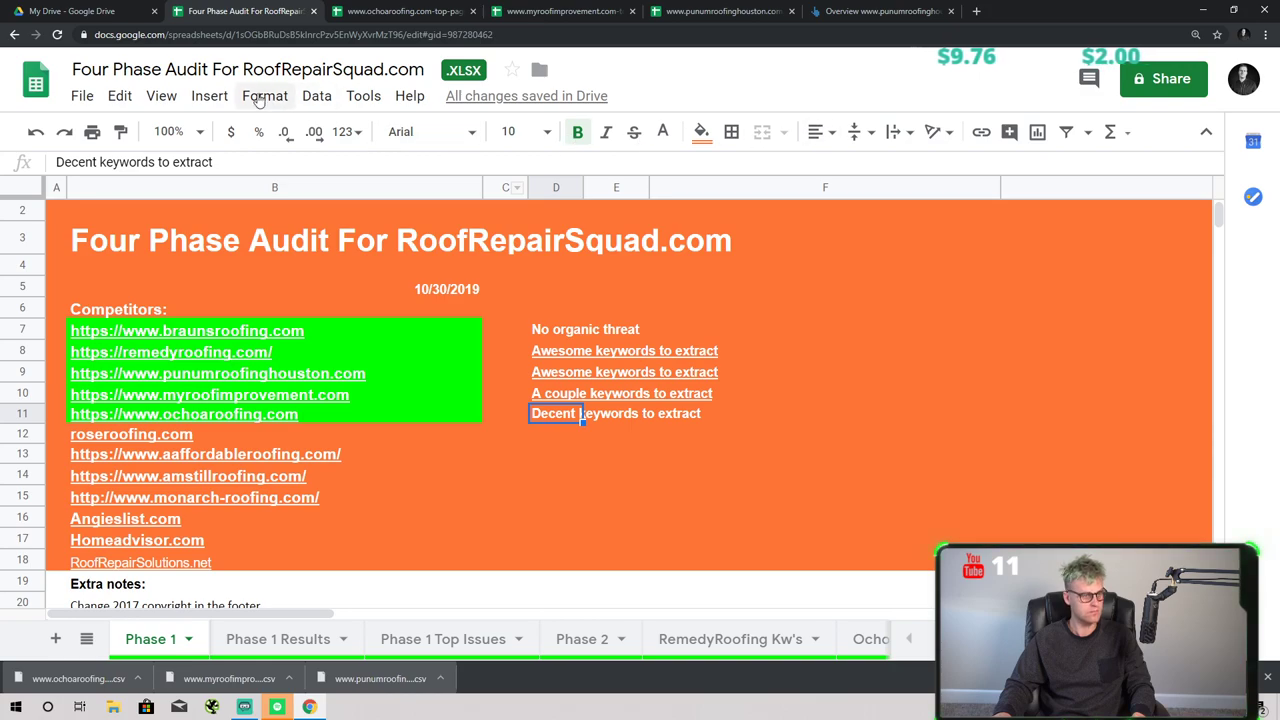
- Link the D11 note to the copied OchoaRoofing.com Kw's sheet URL
{"action": "left_click", "coordinate": [209, 96]}
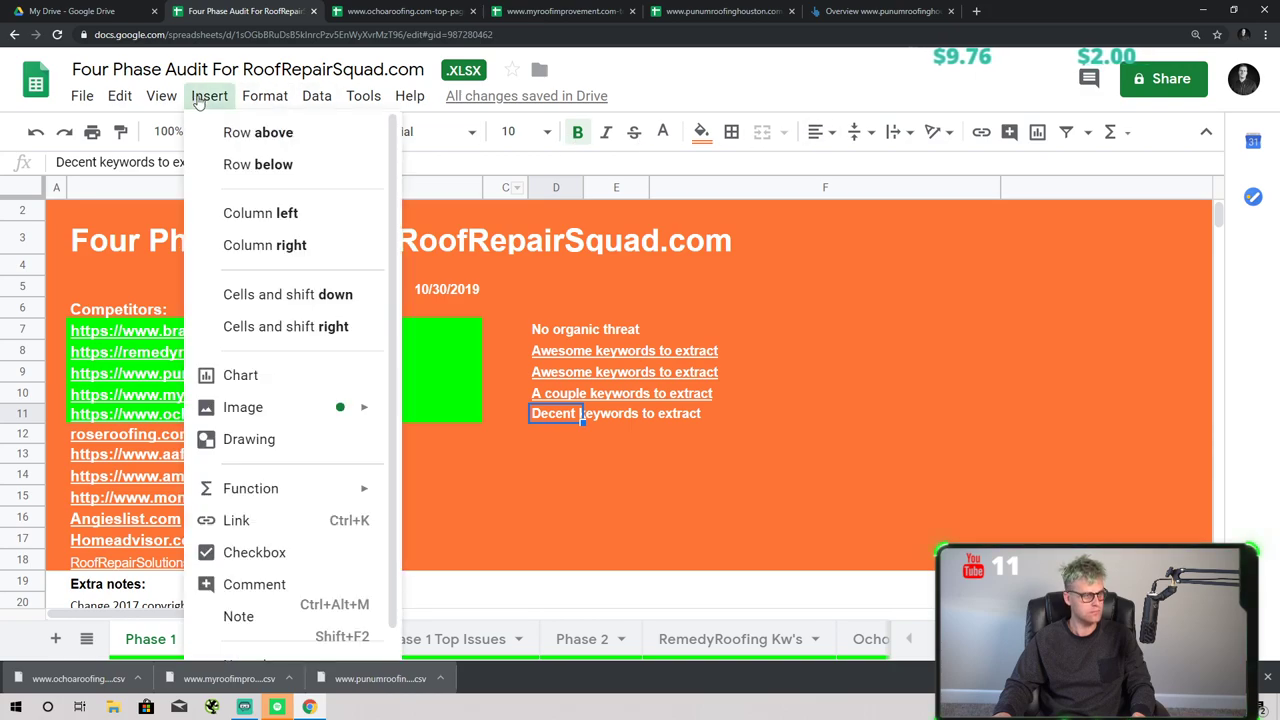
{"action": "left_click", "coordinate": [252, 520]}
{"action": "key", "text": "ctrl+v"}
{"action": "left_click", "coordinate": [900, 531]}
{"action": "left_click", "coordinate": [416, 482]}
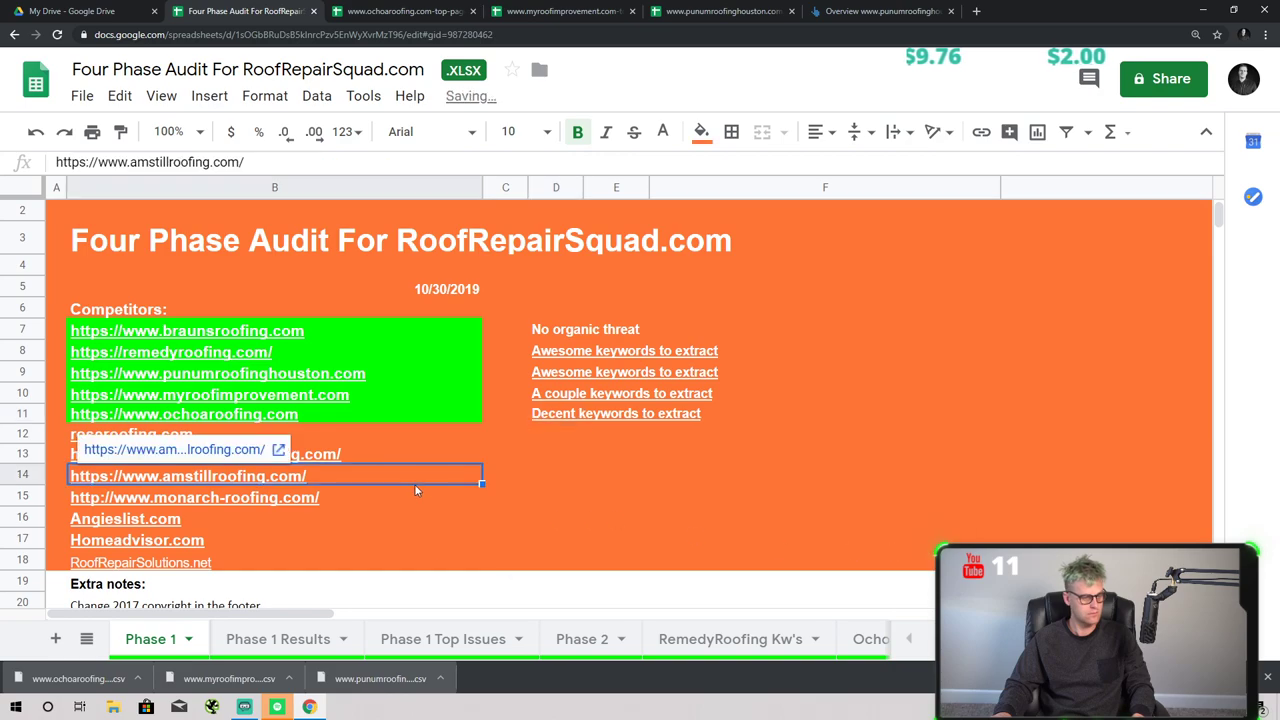
{"action": "left_click", "coordinate": [348, 455]}
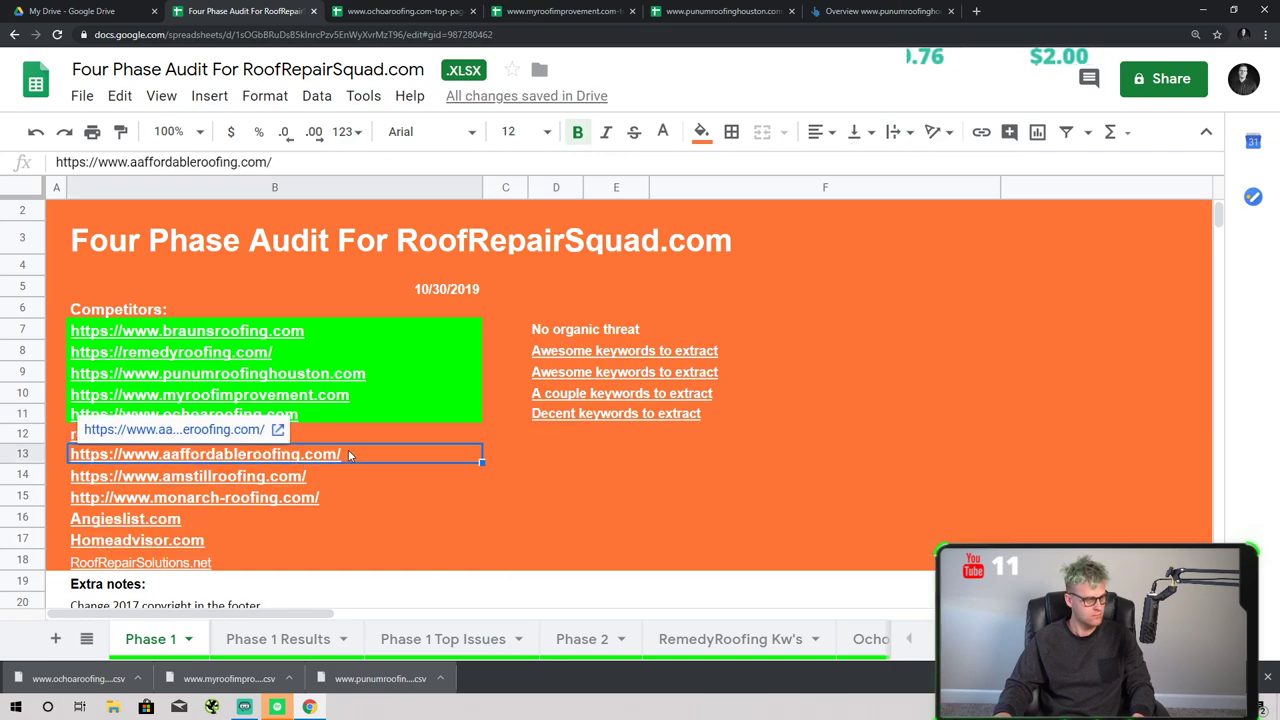
- Fill the roseroofing.com cell bright green
{"action": "left_click", "coordinate": [345, 437]}
{"action": "left_click", "coordinate": [701, 131]}
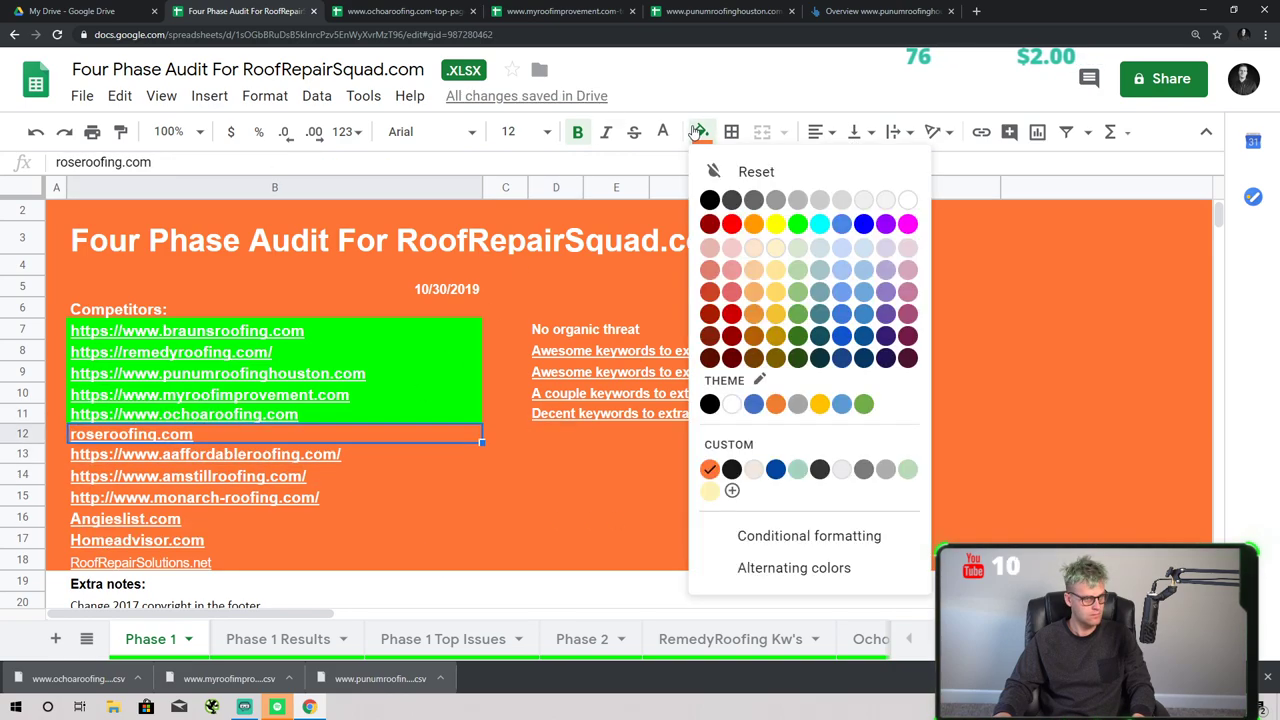
{"action": "left_click", "coordinate": [799, 228]}
- Clear the sites from aaffordableroofing.com down through RoofRepairSolutions.net
{"action": "left_click", "coordinate": [345, 456]}
{"action": "left_click", "coordinate": [213, 543], "text": "shift"}
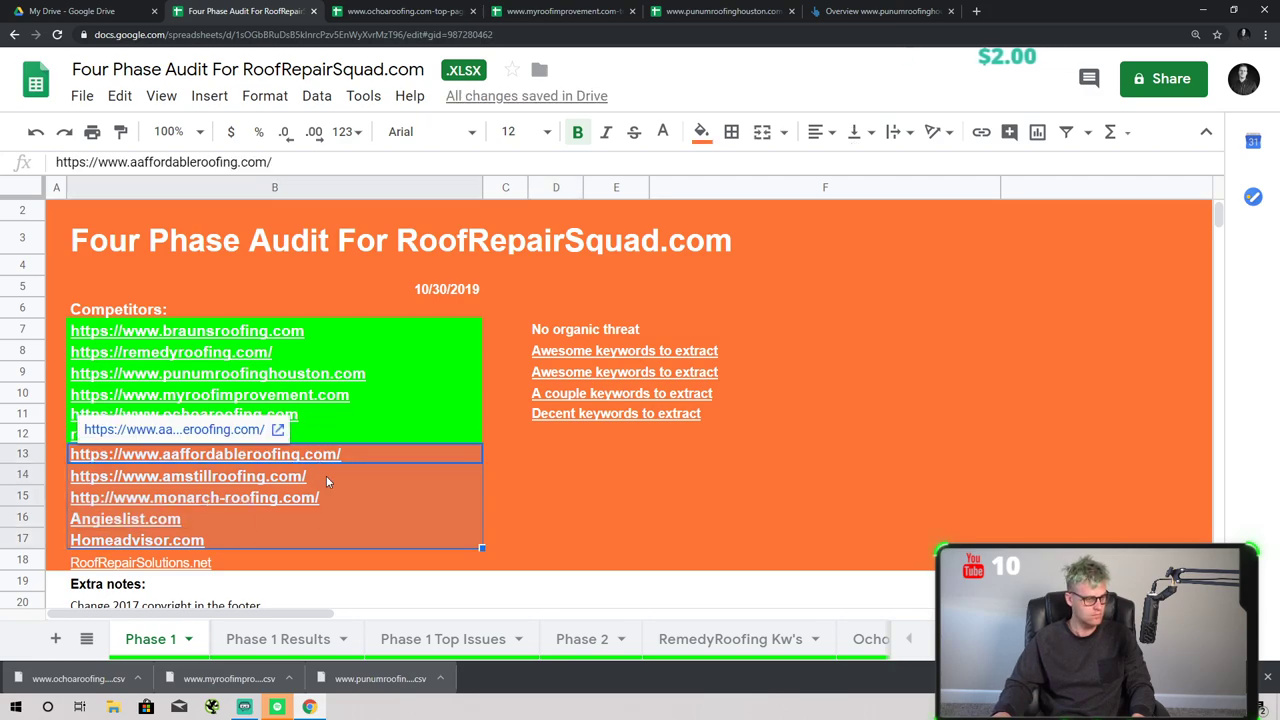
{"action": "right_click", "coordinate": [326, 475]}
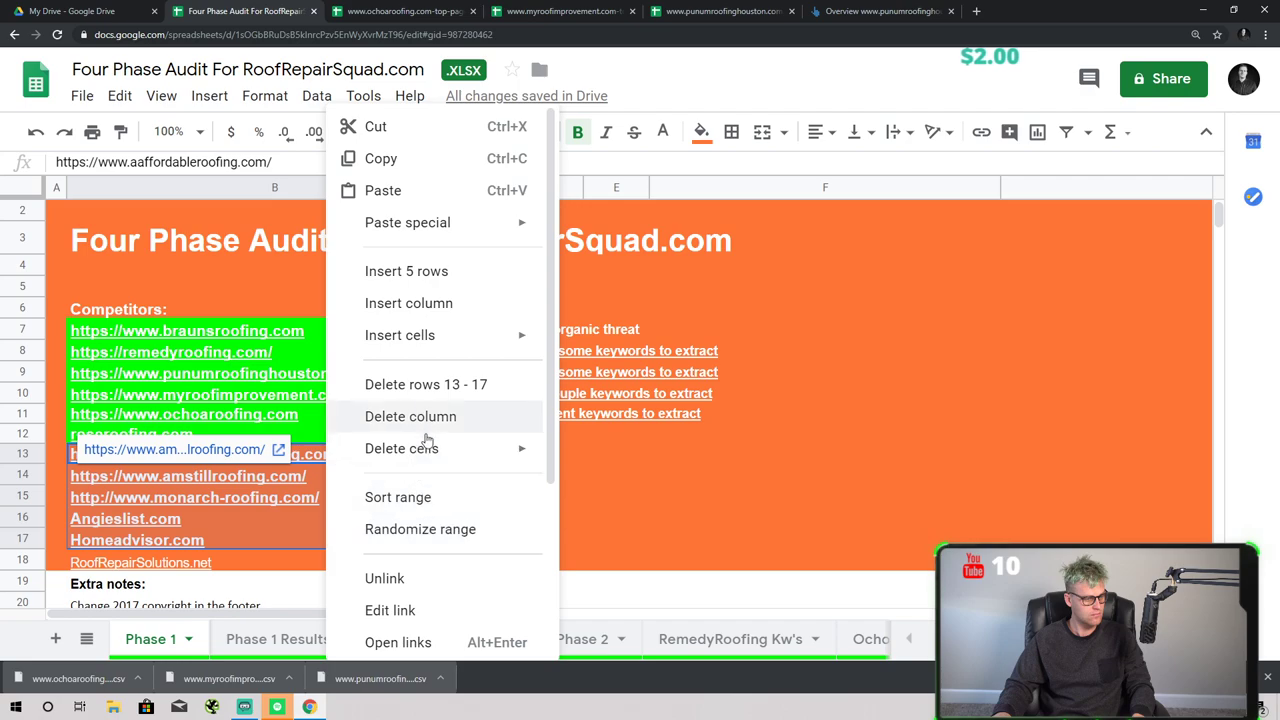
{"action": "mouse_move", "coordinate": [426, 448]}
{"action": "left_click", "coordinate": [625, 487]}
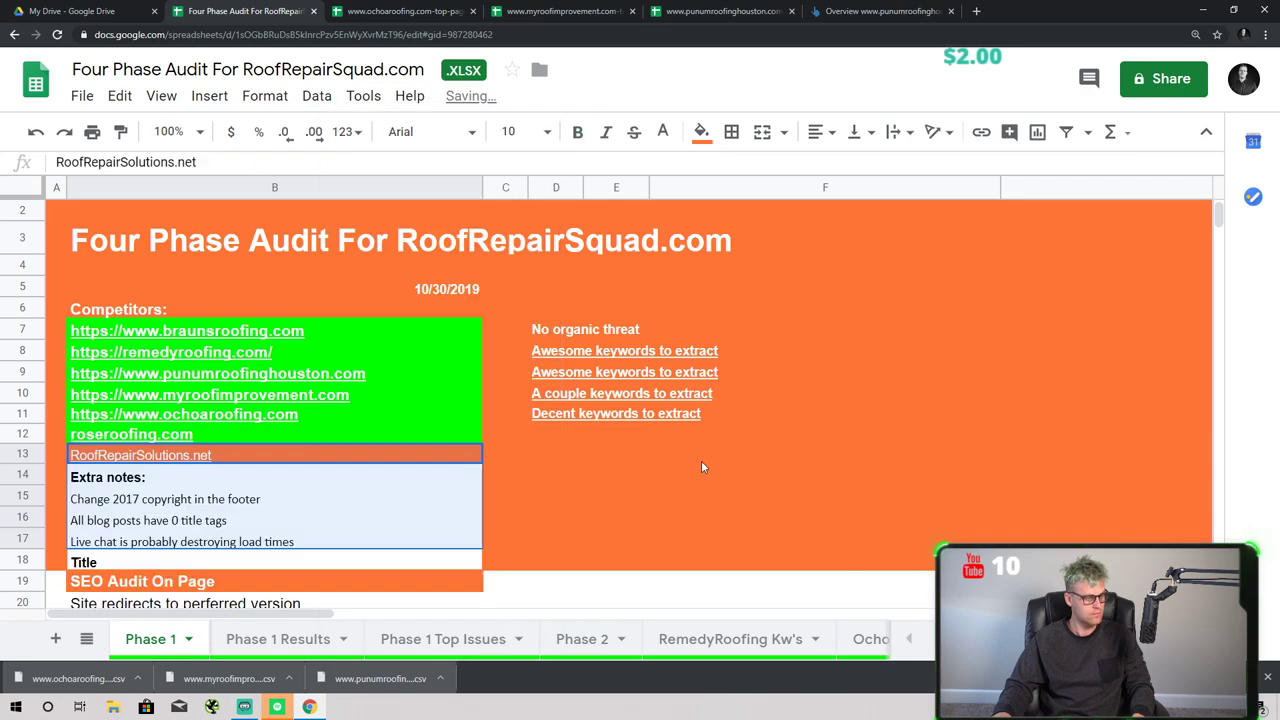
{"action": "key", "text": "ctrl+z"}
{"action": "key", "text": "Delete"}
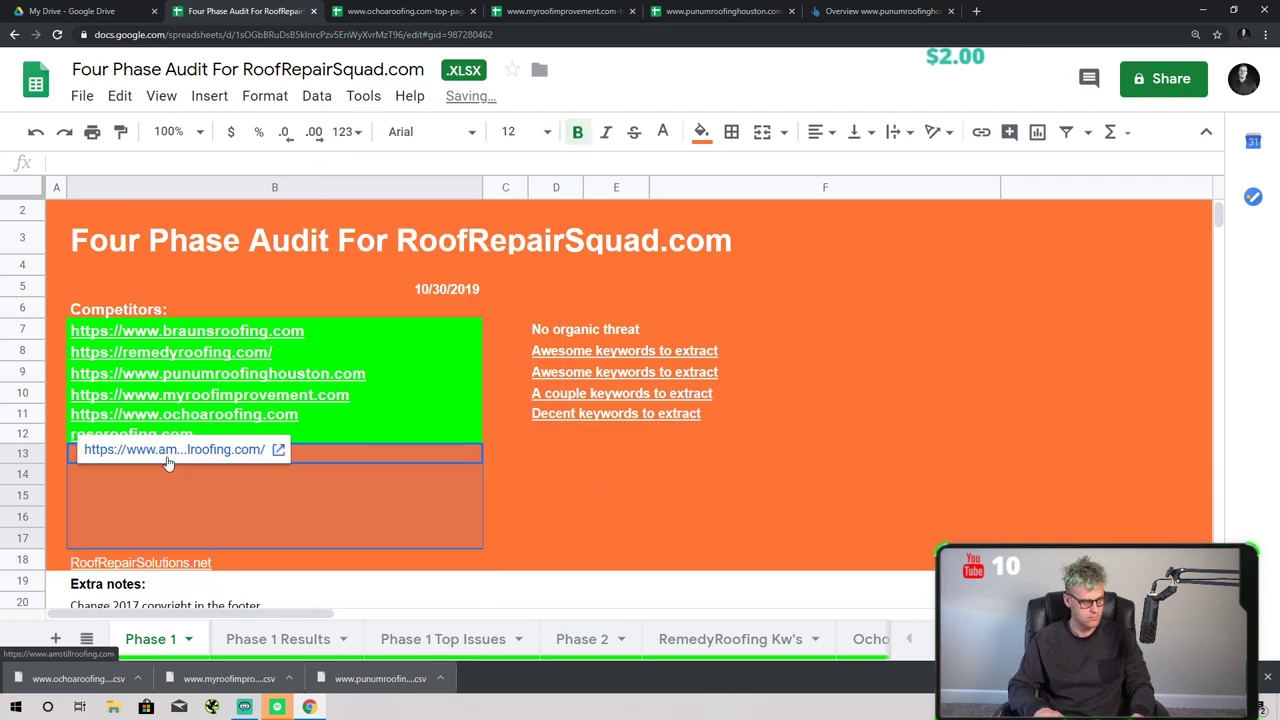
{"action": "left_click", "coordinate": [180, 566]}
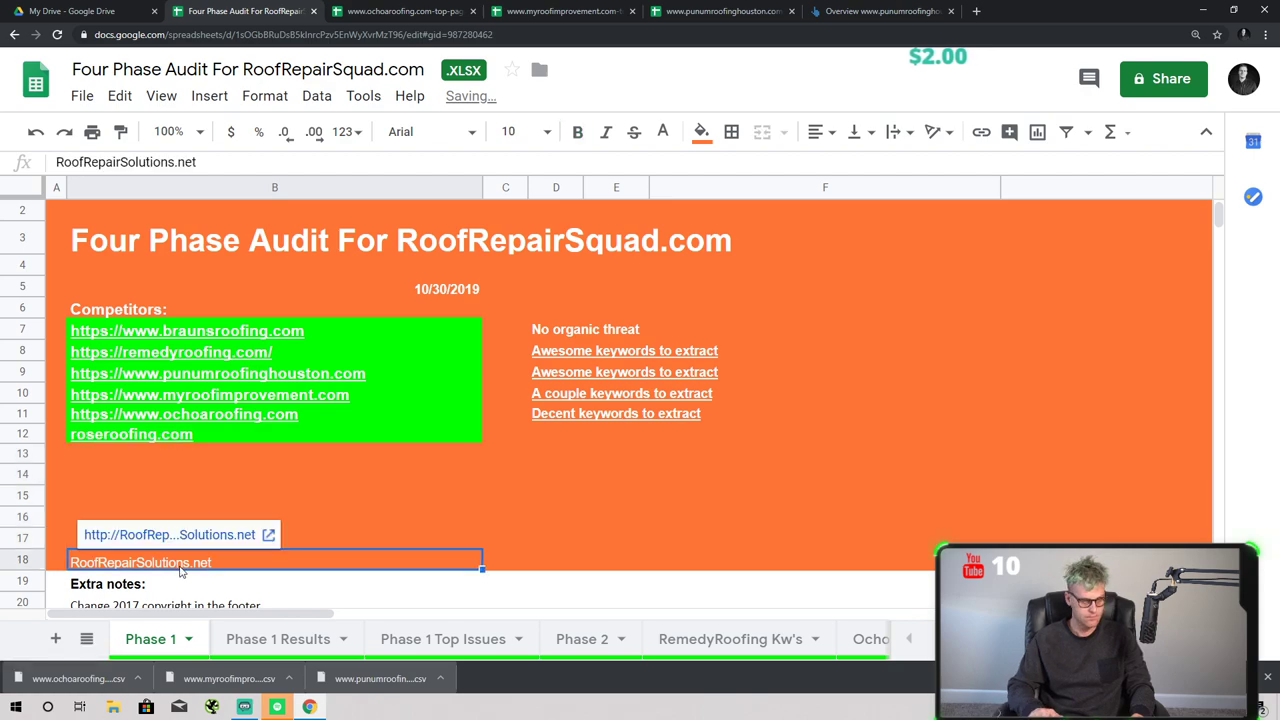
{"action": "key", "text": "Delete"}
{"action": "left_click", "coordinate": [576, 502]}
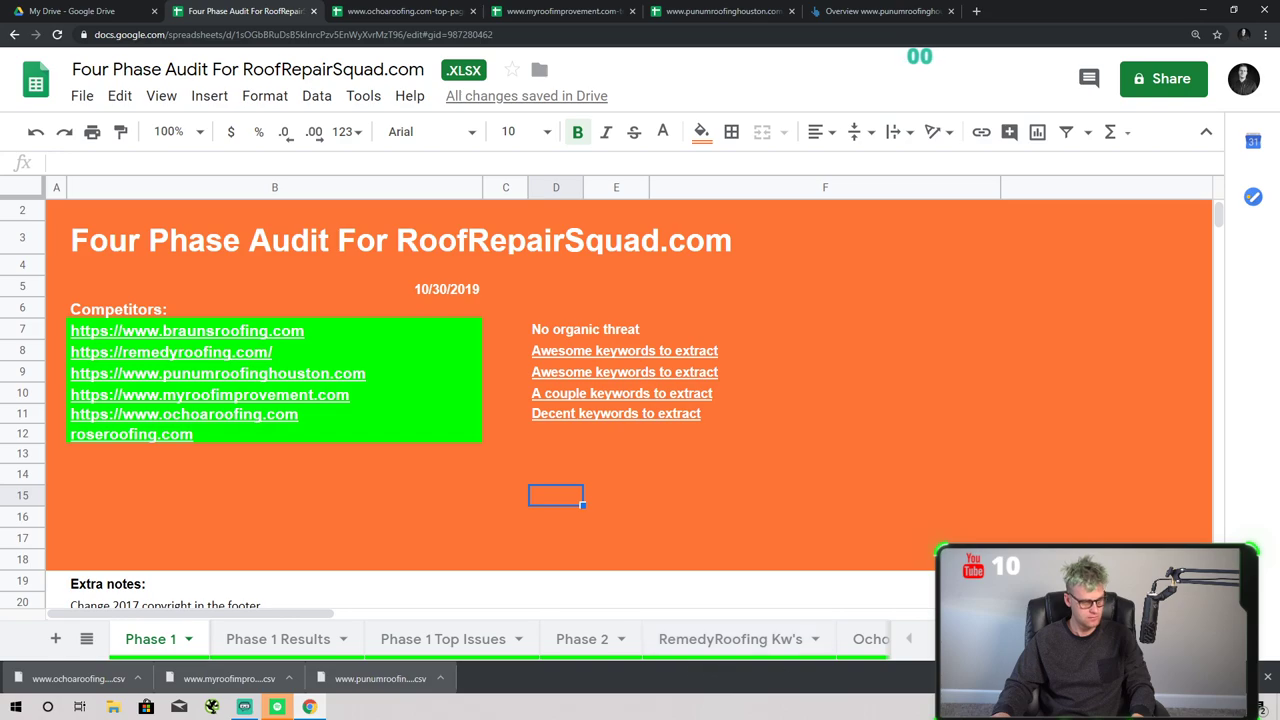
{"action": "left_click", "coordinate": [1267, 679]}
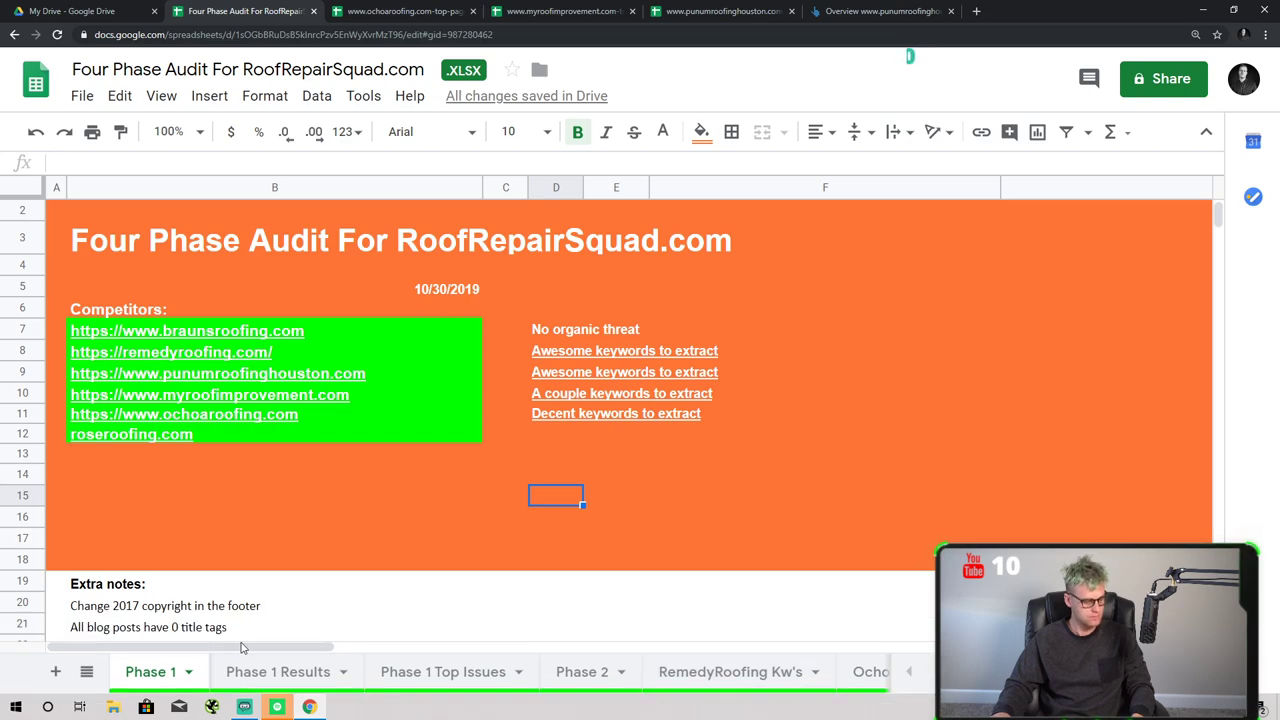
- Move through the Phase 1 Results and Phase 1 Top Issues sheets to Phase 2
{"action": "left_click", "coordinate": [270, 672]}
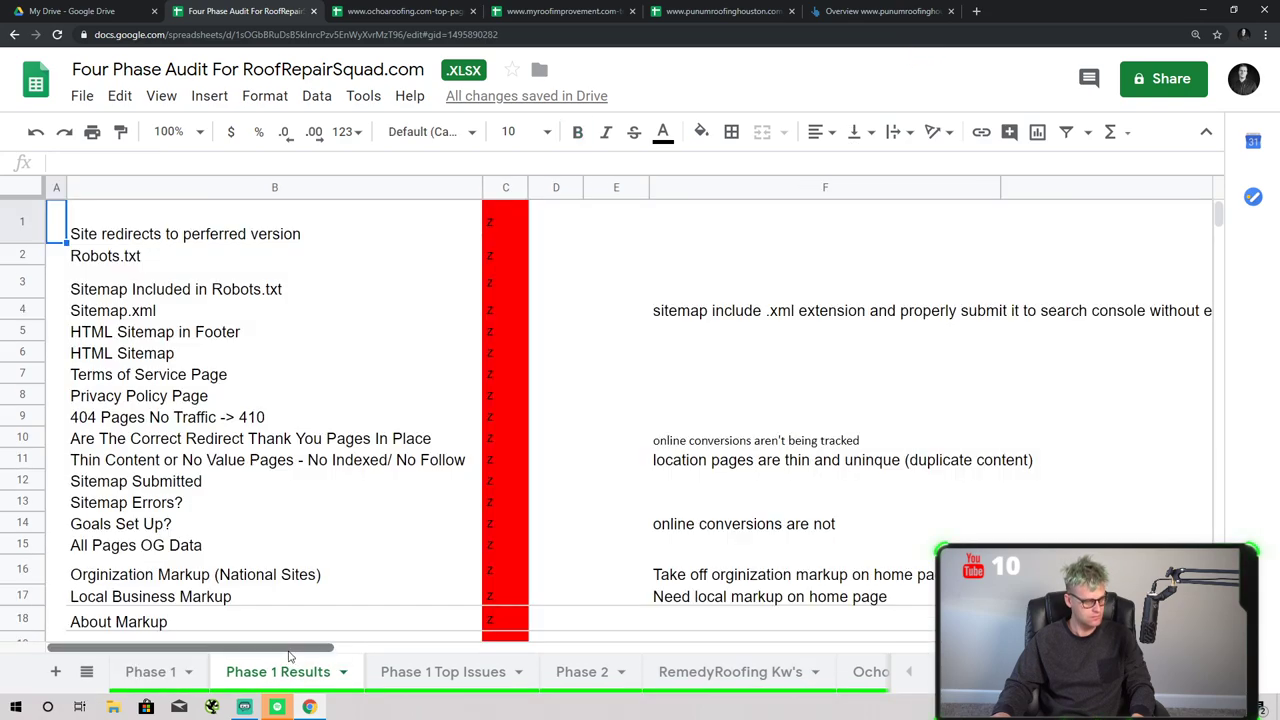
{"action": "left_click", "coordinate": [430, 672]}
{"action": "left_click", "coordinate": [585, 672]}
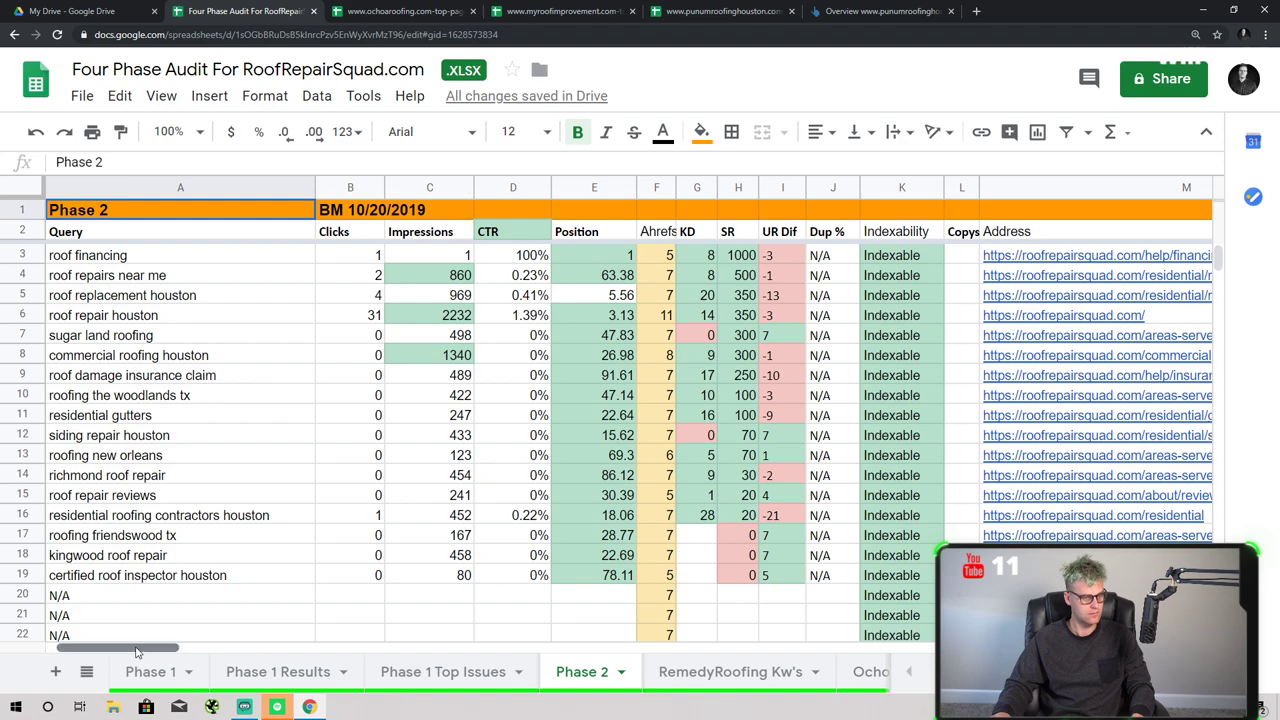
- Sort the Phase 2 sheet by Clicks, highest first
{"action": "left_click_drag", "start_coordinate": [125, 647], "coordinate": [247, 645]}
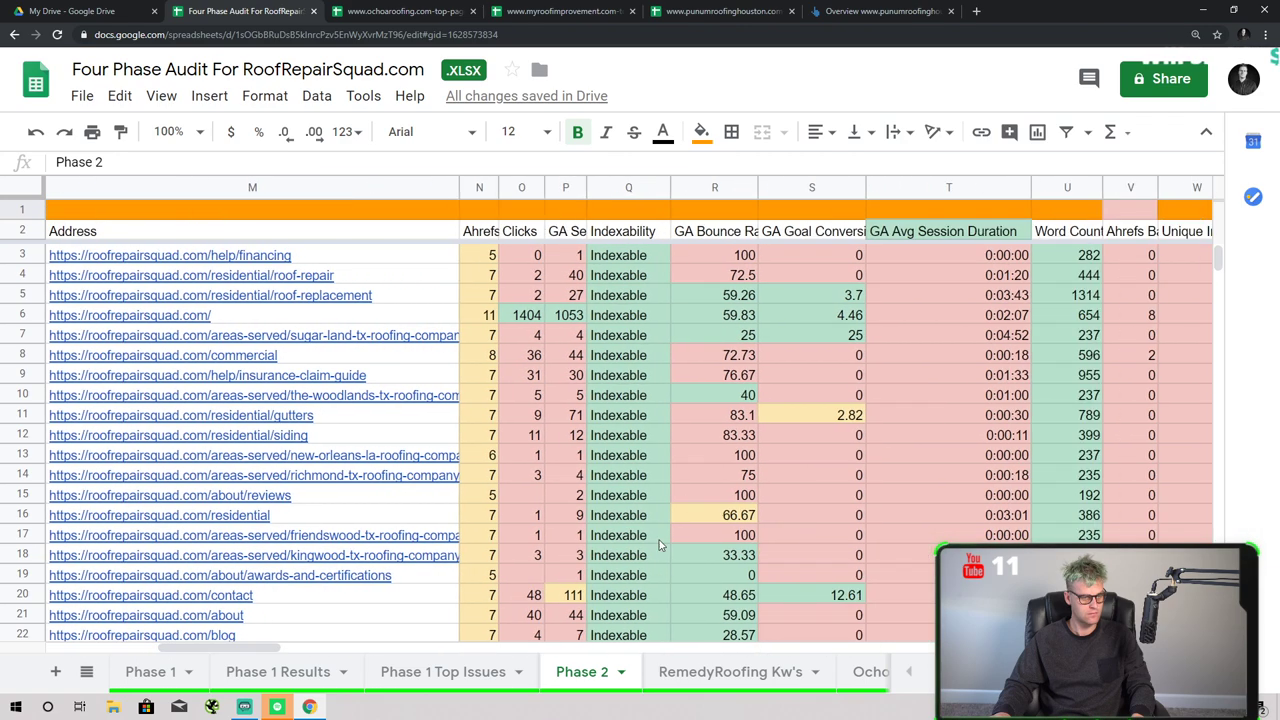
{"action": "right_click", "coordinate": [521, 187]}
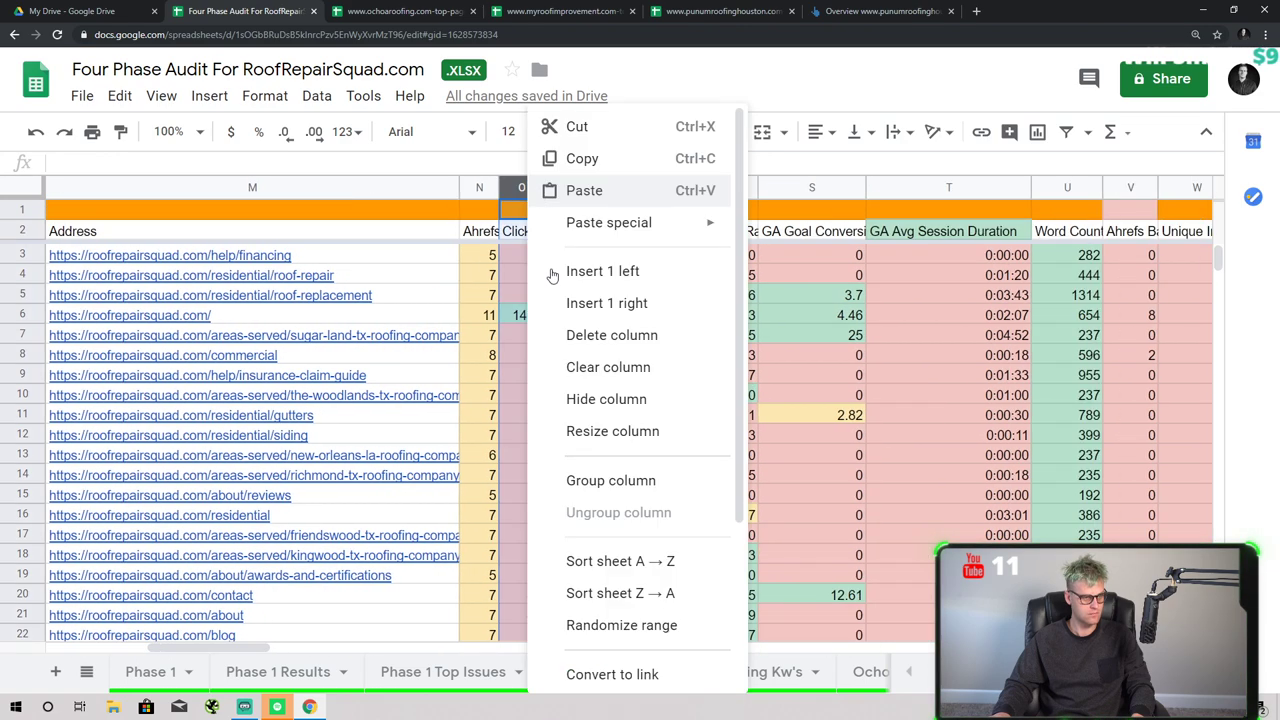
{"action": "left_click", "coordinate": [631, 593]}
{"action": "left_click", "coordinate": [491, 455]}
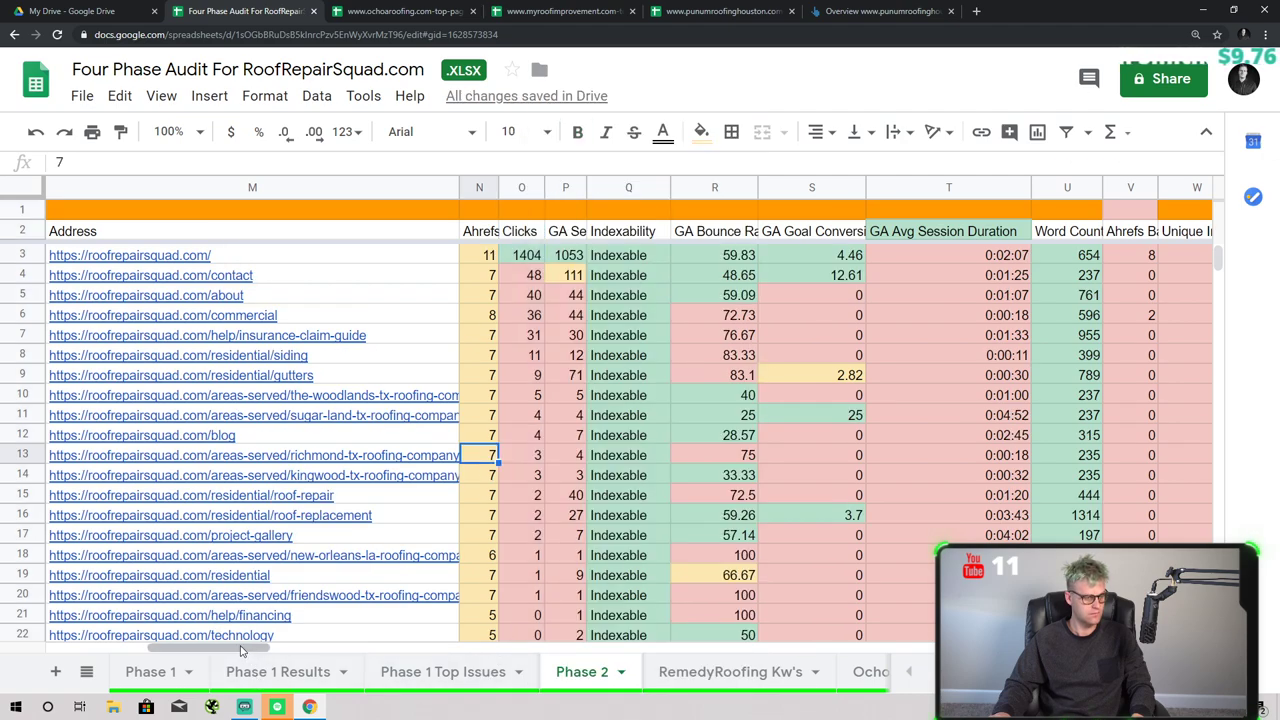
{"action": "left_click_drag", "start_coordinate": [248, 646], "coordinate": [130, 646]}
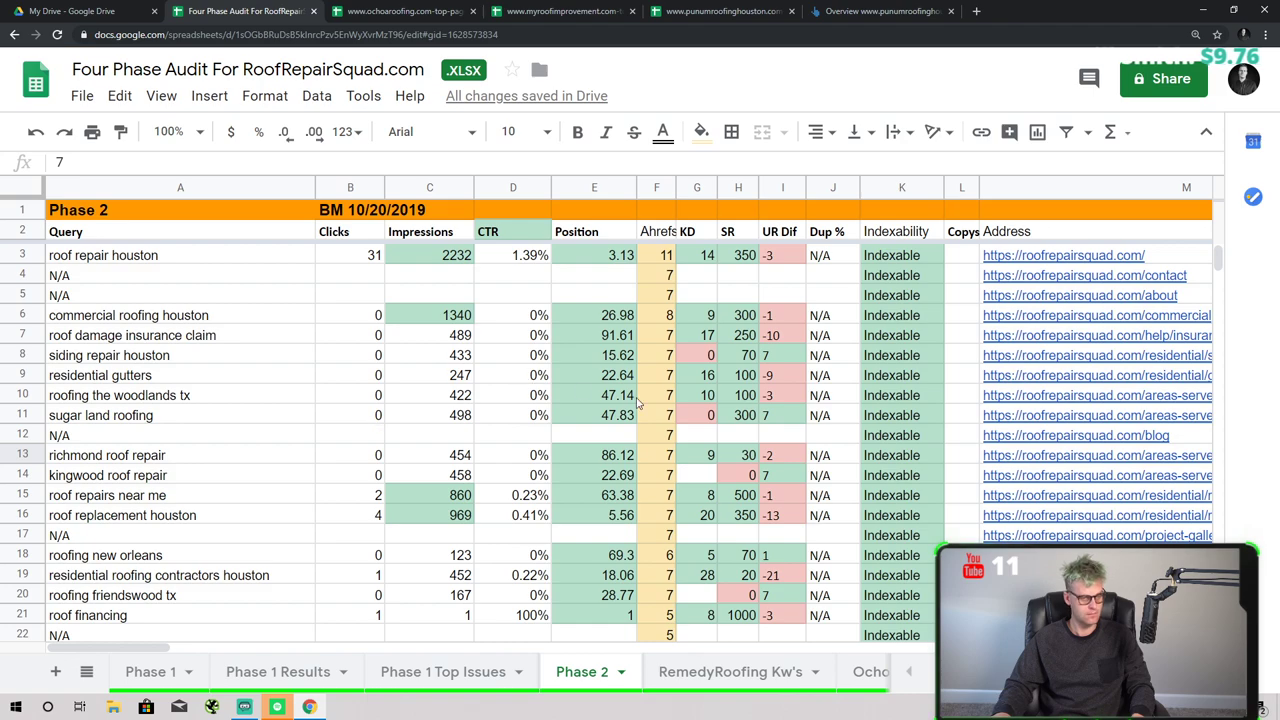
{"action": "left_click_drag", "start_coordinate": [137, 647], "coordinate": [222, 647]}
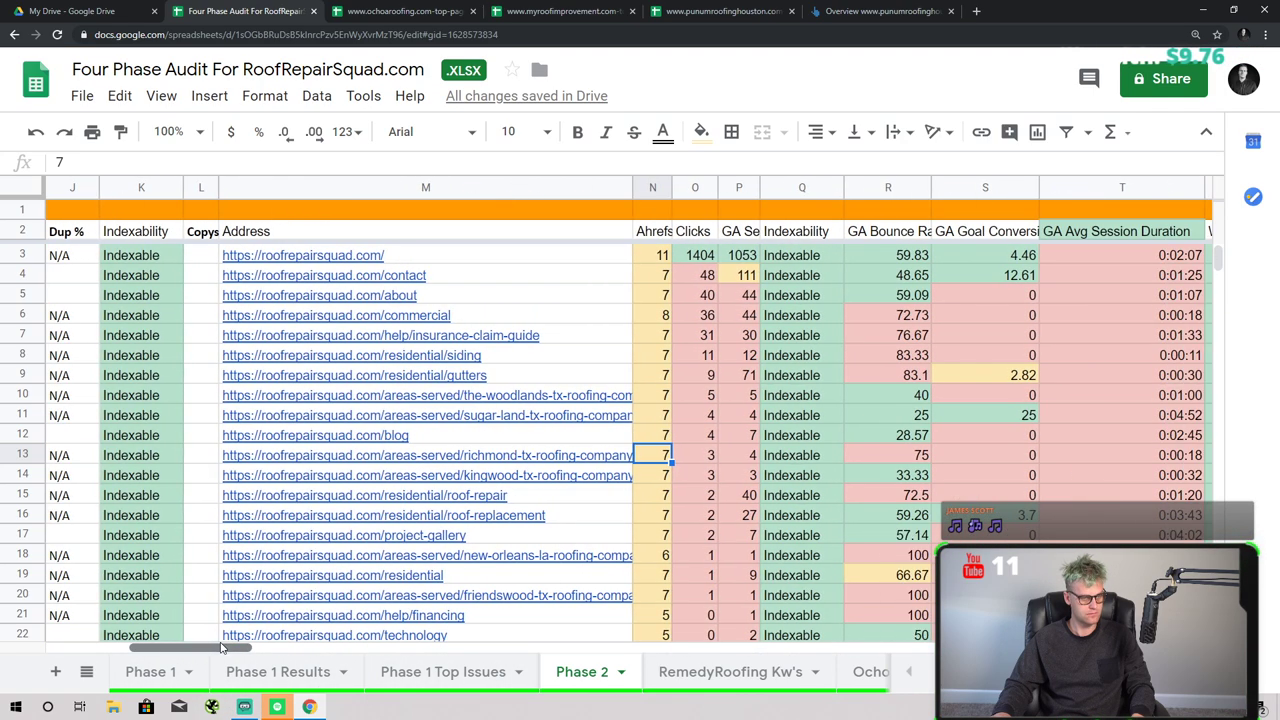
- Re-sort by GA Sessions Z→A and narrow the Position column
{"action": "left_click", "coordinate": [749, 189]}
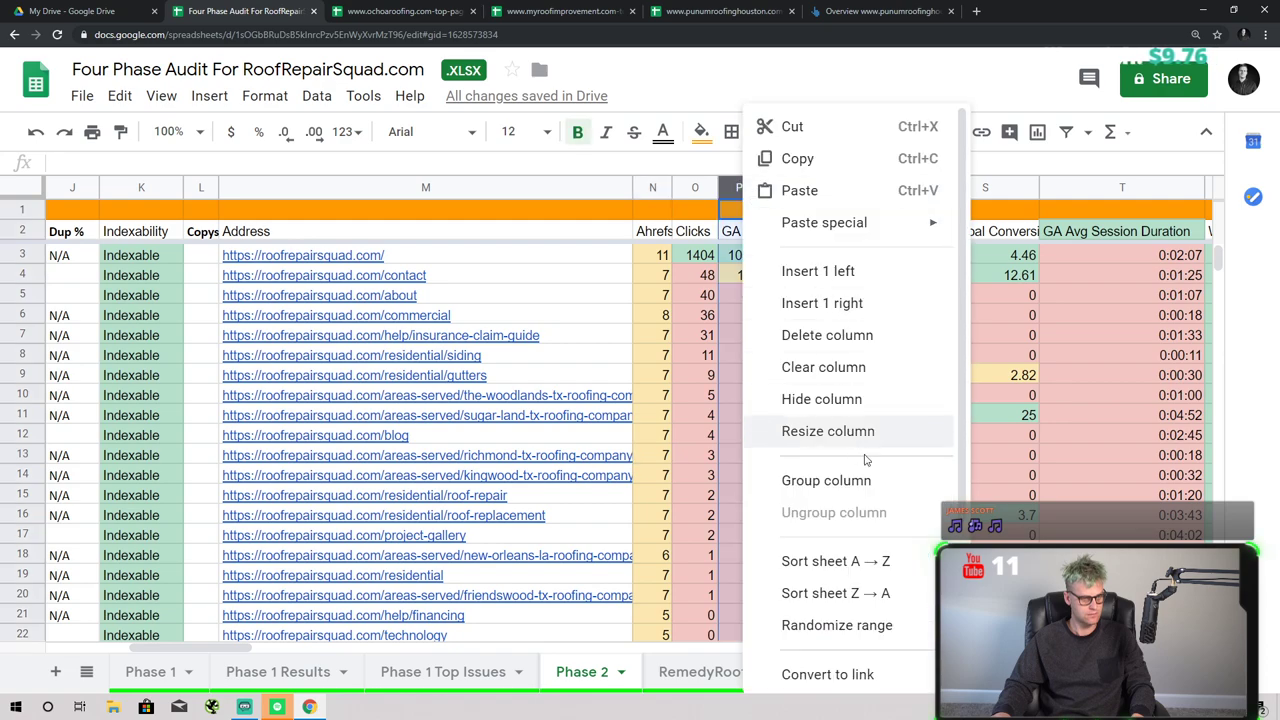
{"action": "left_click", "coordinate": [800, 592]}
{"action": "left_click", "coordinate": [600, 495]}
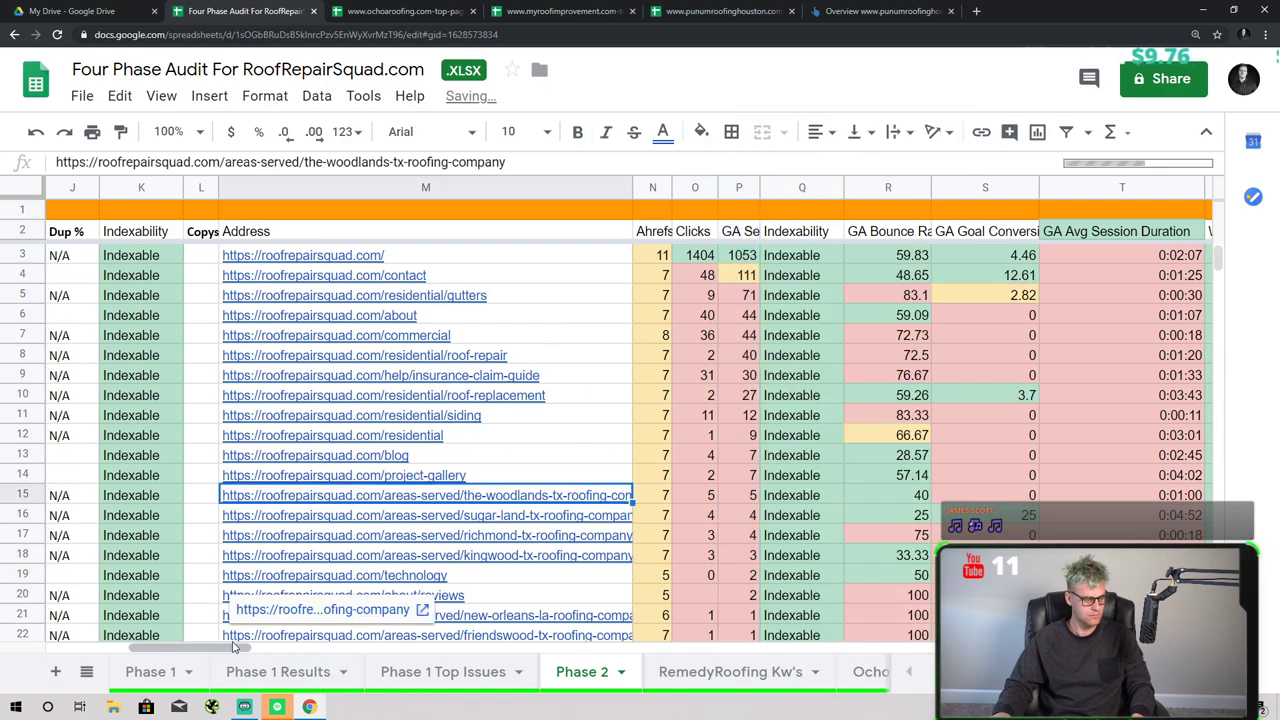
{"action": "left_click_drag", "start_coordinate": [222, 647], "coordinate": [157, 646]}
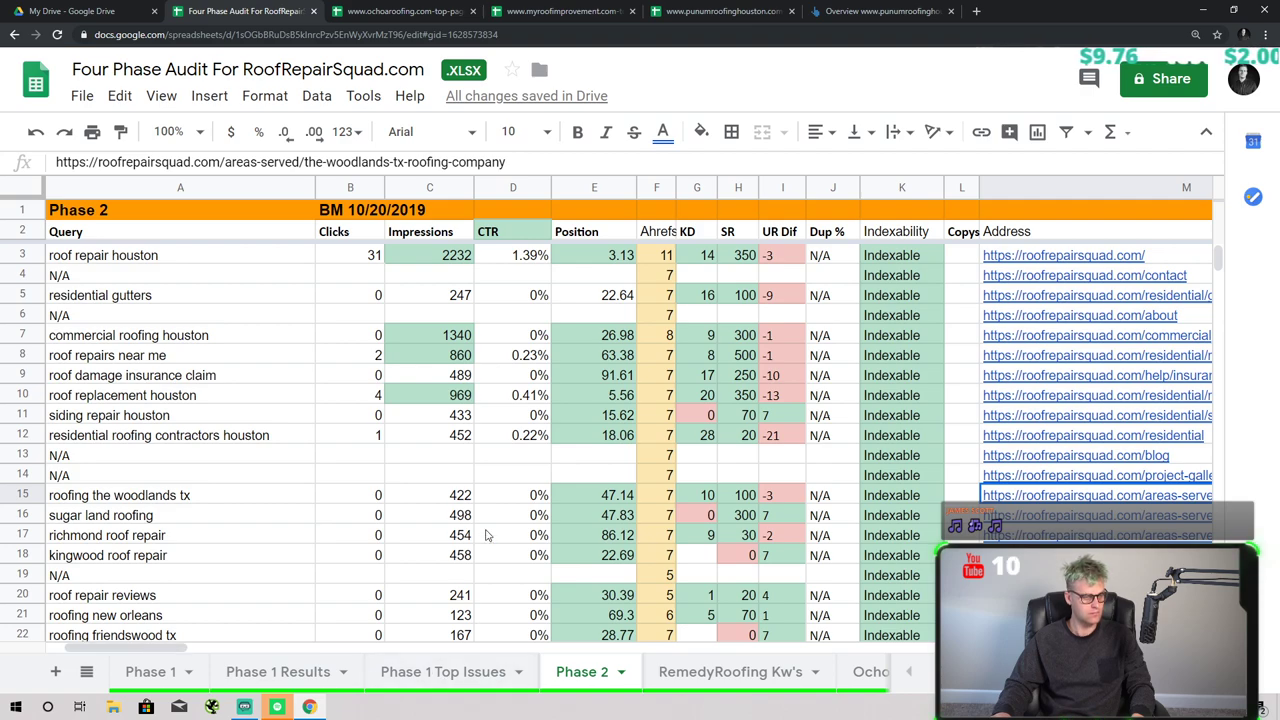
{"action": "left_click_drag", "start_coordinate": [630, 183], "coordinate": [447, 200]}
- Narrow the CTR column, widen Position to fit its header, and select the homepage link in M3
{"action": "left_click", "coordinate": [470, 318]}
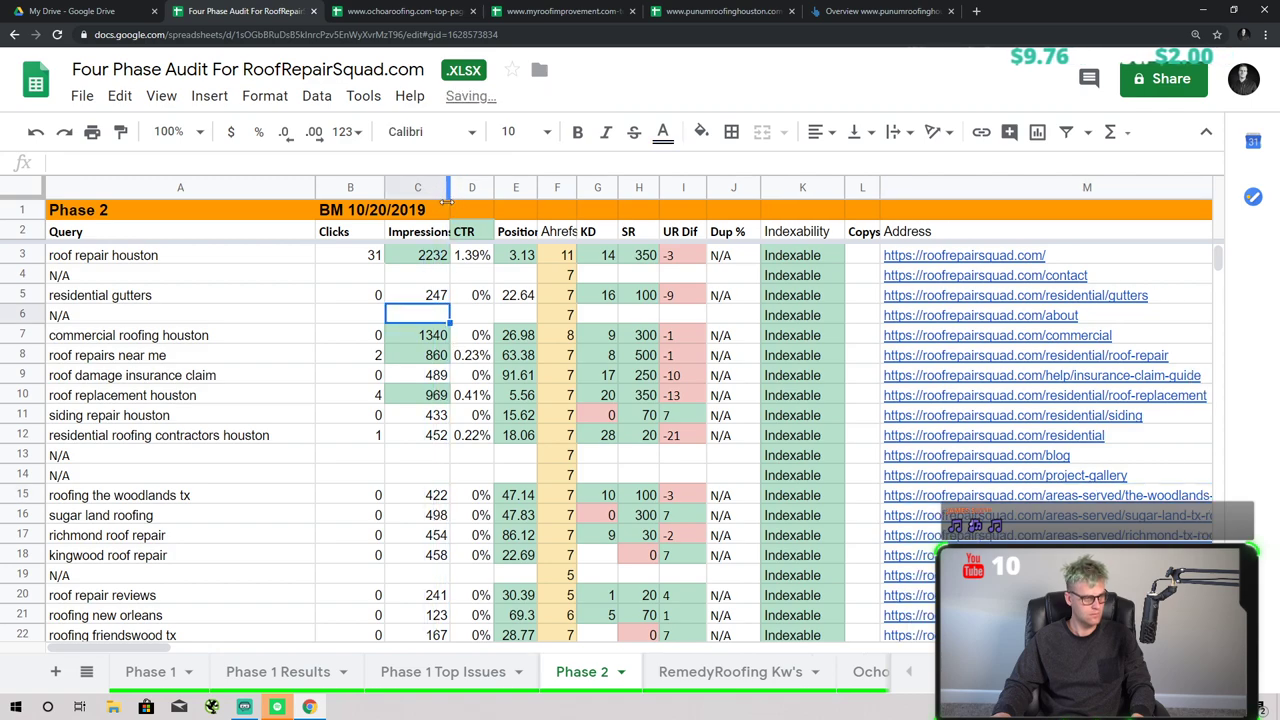
{"action": "left_click", "coordinate": [432, 297]}
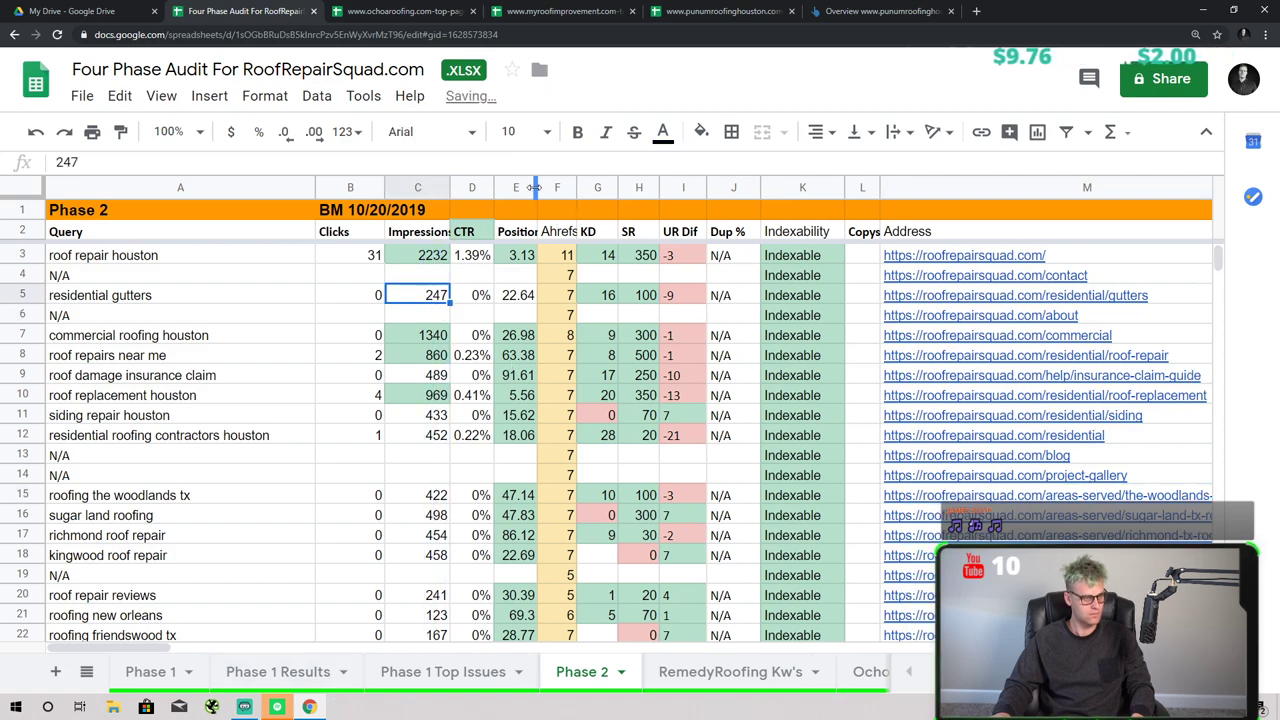
{"action": "left_click_drag", "start_coordinate": [535, 187], "coordinate": [549, 187]}
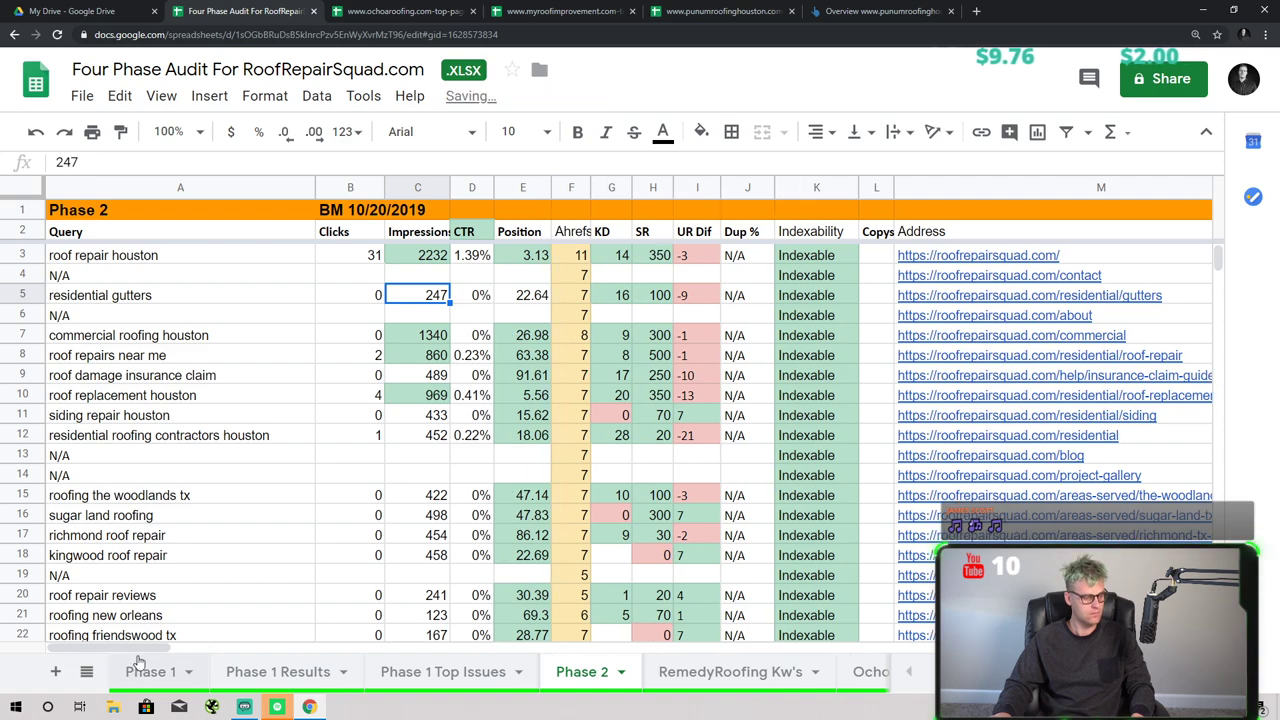
{"action": "left_click_drag", "start_coordinate": [175, 649], "coordinate": [295, 627]}
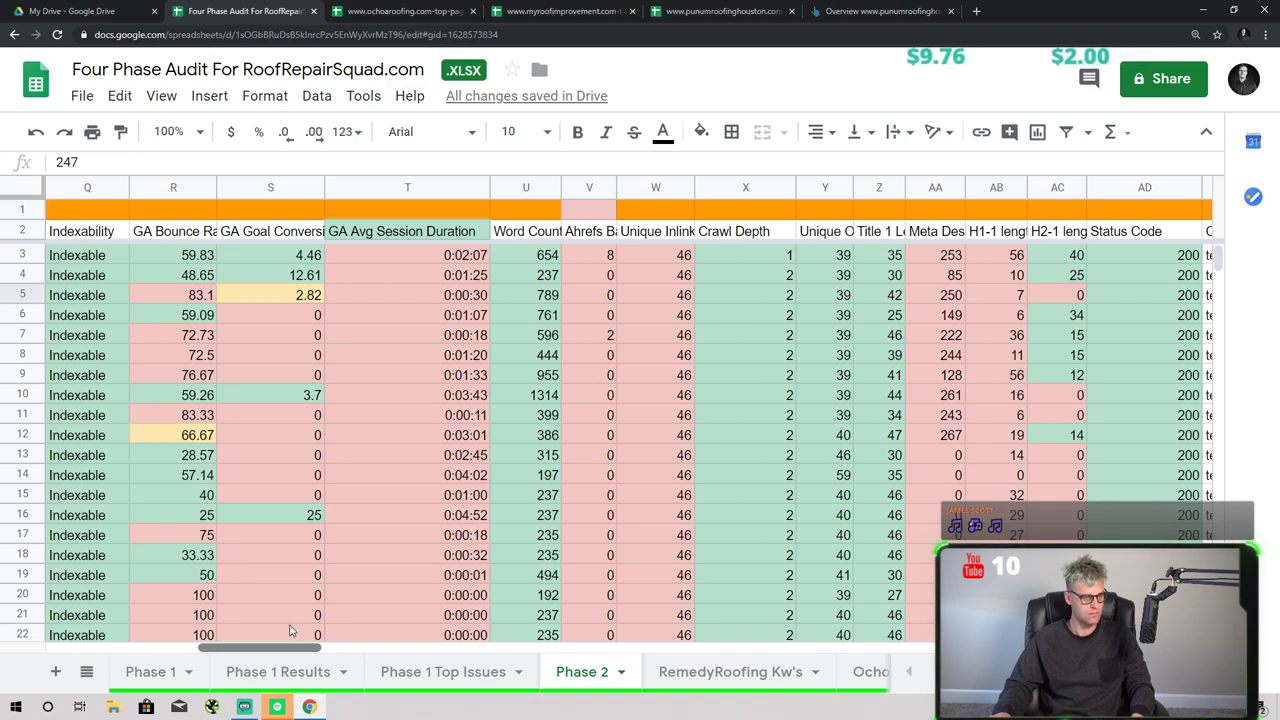
{"action": "left_click_drag", "start_coordinate": [270, 647], "coordinate": [86, 654]}
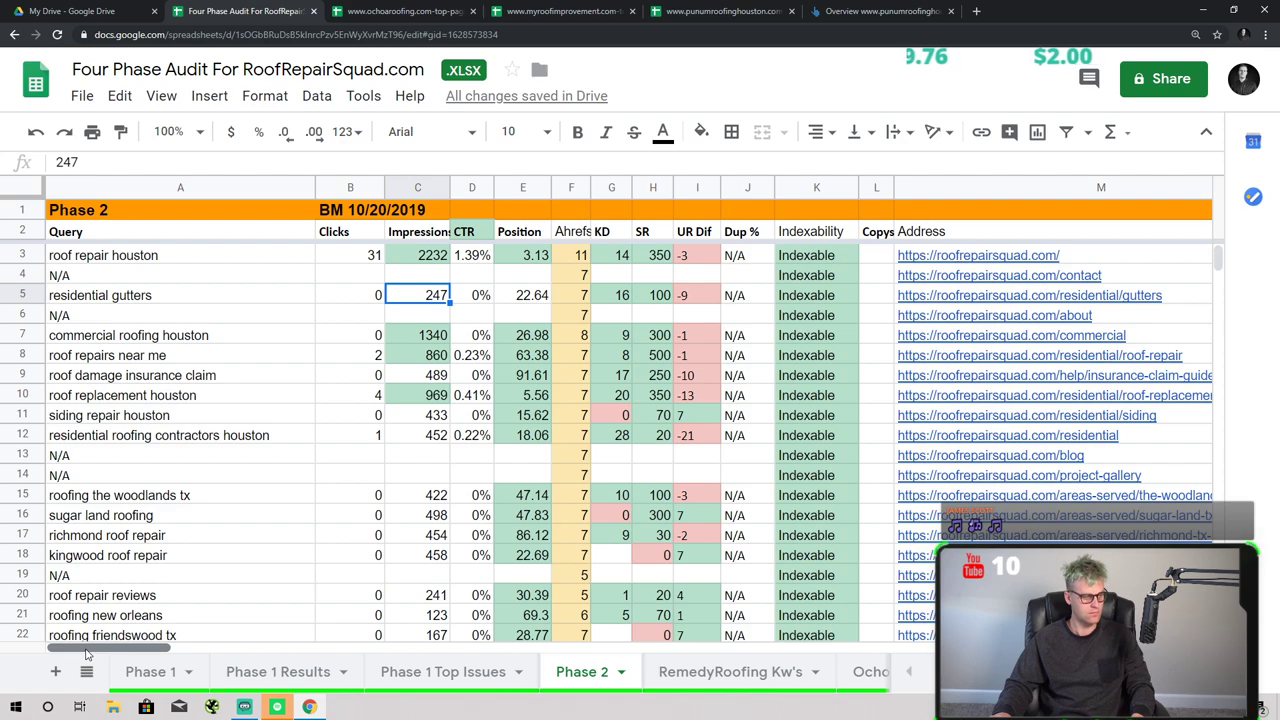
{"action": "left_click", "coordinate": [937, 258]}
- Open the Roof Repair Squad homepage in a new tab and look over its sections
{"action": "left_click", "coordinate": [945, 283]}
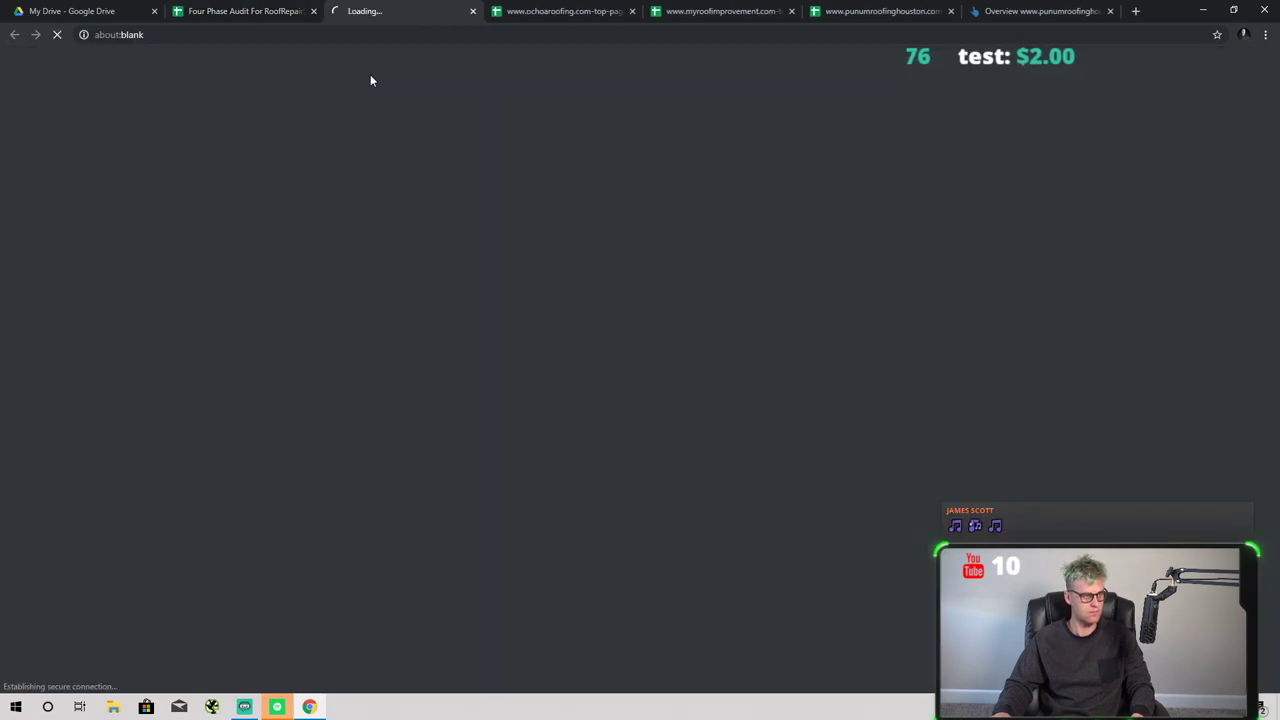
{"action": "scroll", "coordinate": [415, 343], "scroll_direction": "down", "scroll_amount": 2}
{"action": "scroll", "coordinate": [415, 343], "scroll_direction": "down", "scroll_amount": 8}
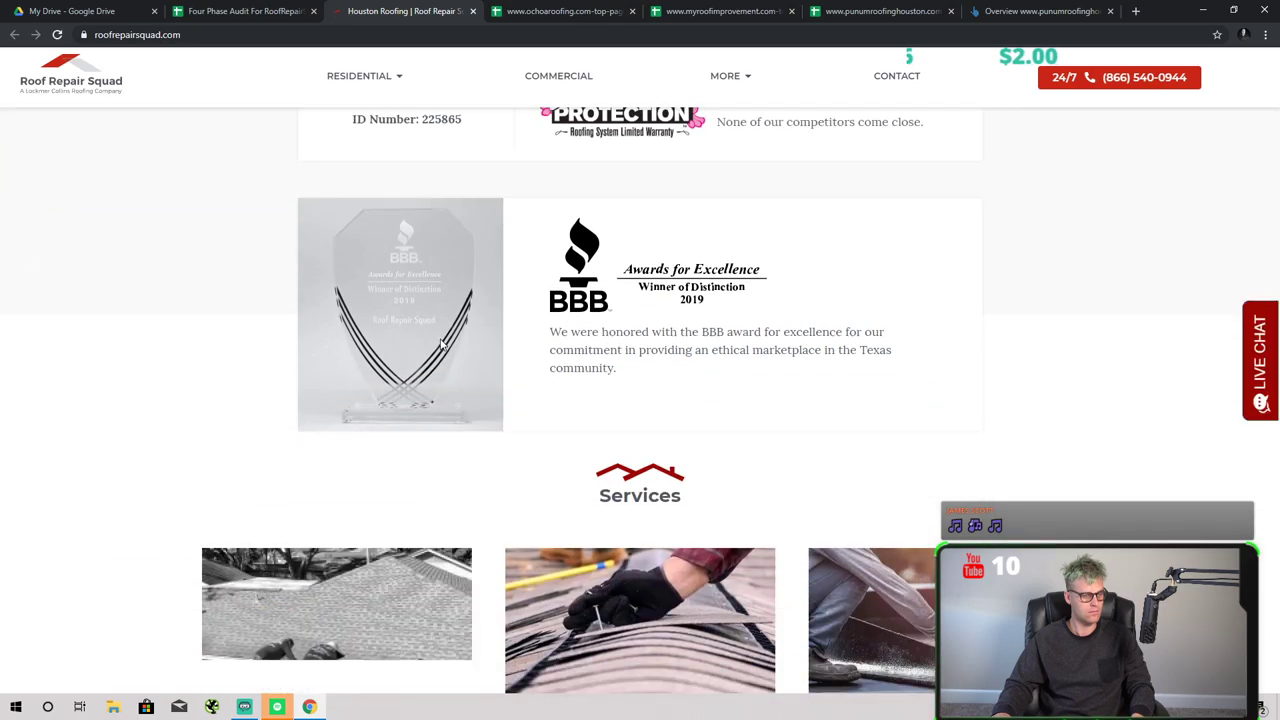
{"action": "scroll", "coordinate": [630, 342], "scroll_direction": "down", "scroll_amount": 14}
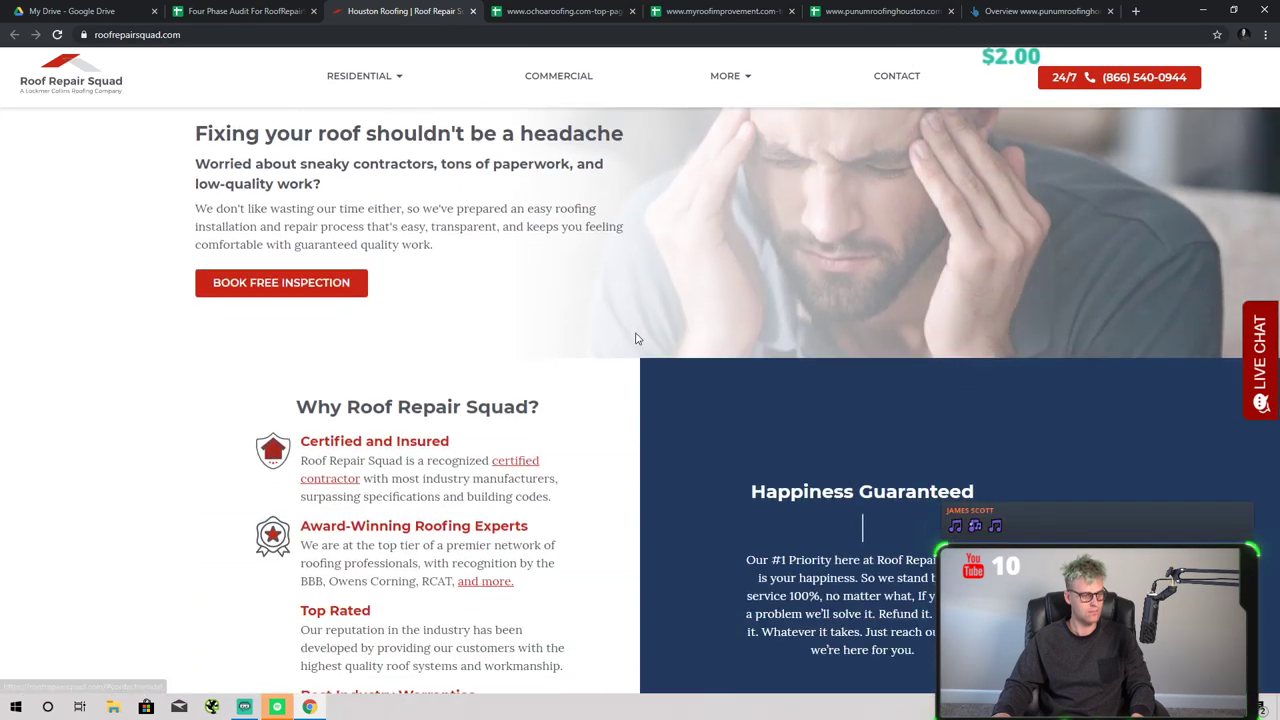
{"action": "scroll", "coordinate": [443, 343], "scroll_direction": "down", "scroll_amount": 7}
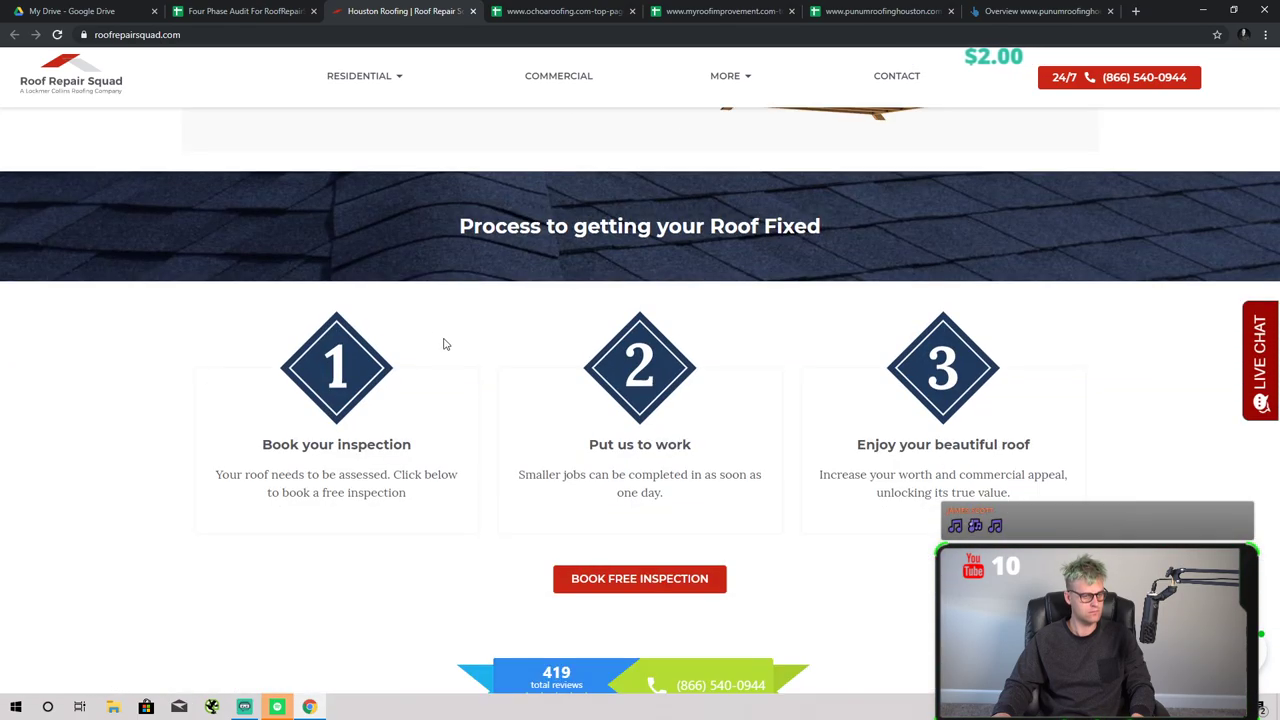
{"action": "scroll", "coordinate": [1034, 351], "scroll_direction": "down", "scroll_amount": 5}
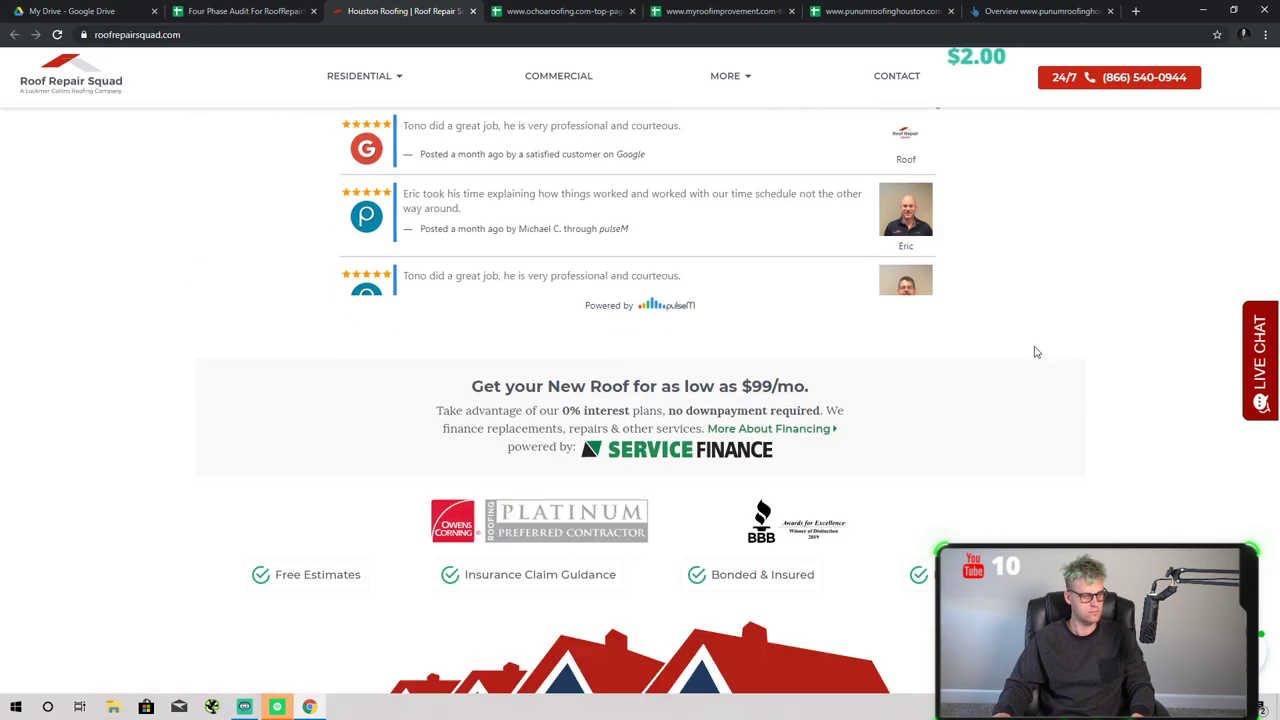
{"action": "scroll", "coordinate": [1040, 372], "scroll_direction": "up", "scroll_amount": 15}
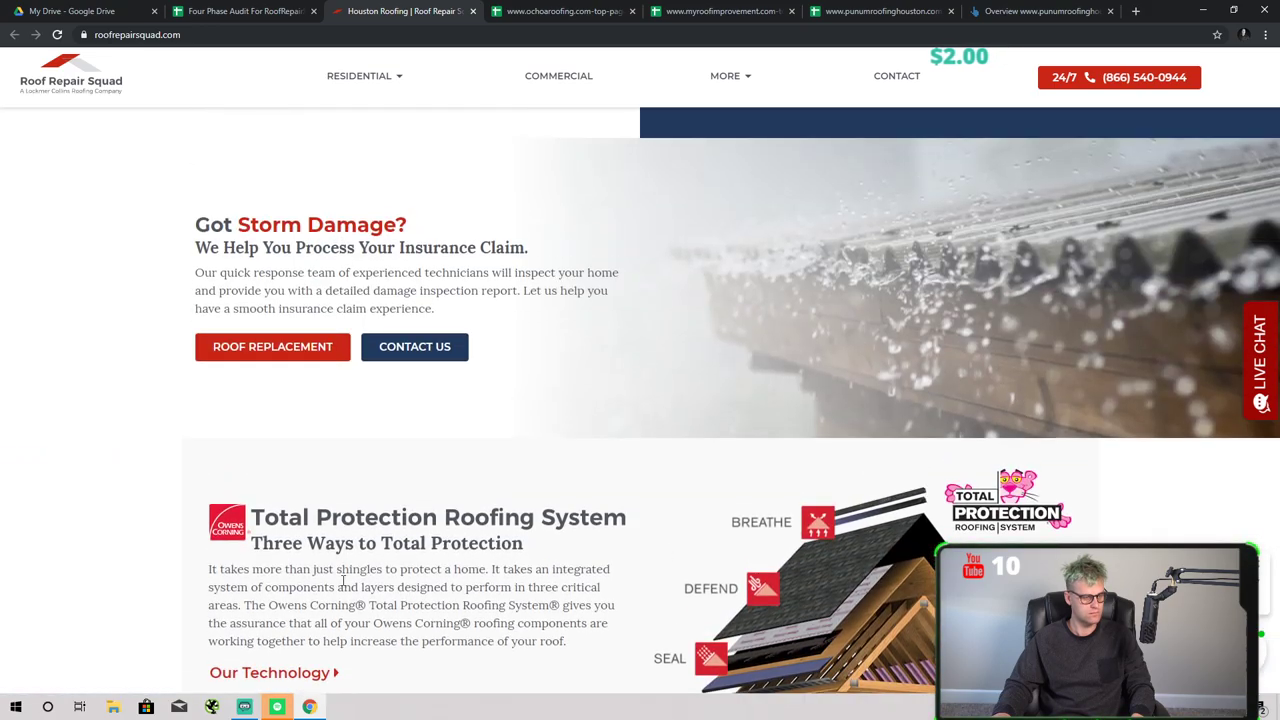
{"action": "scroll", "coordinate": [337, 554], "scroll_direction": "up", "scroll_amount": 5}
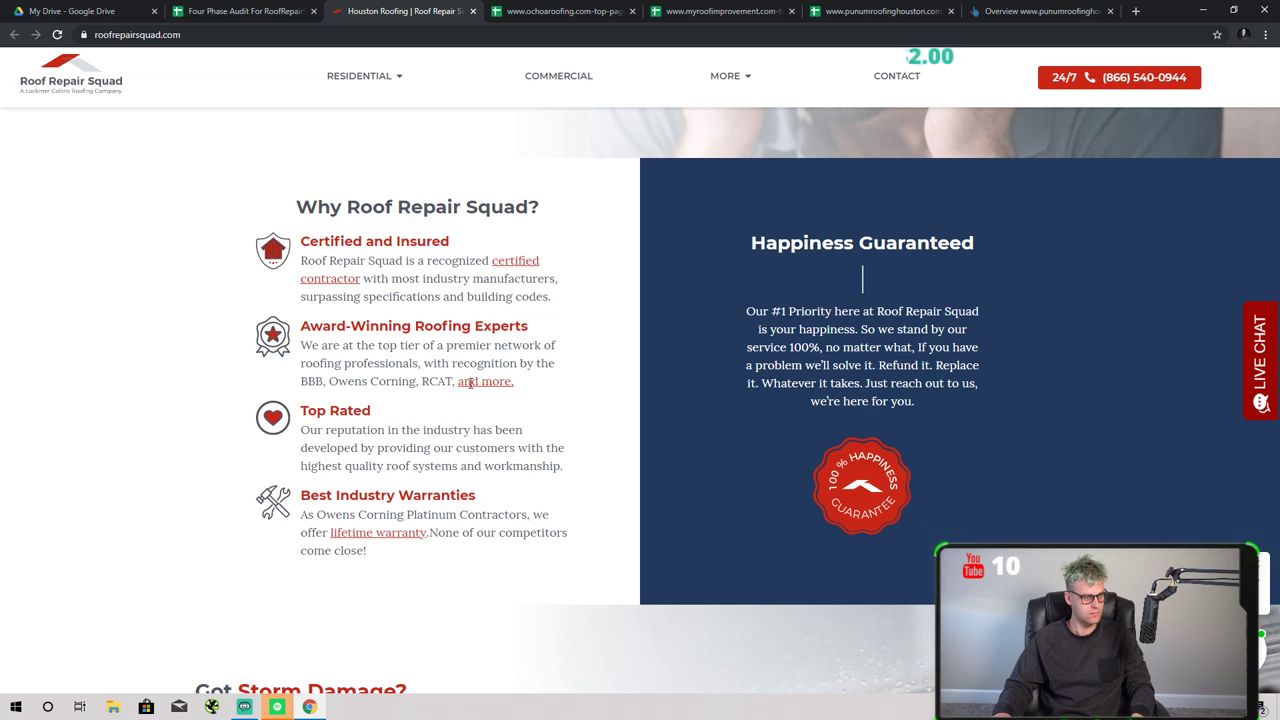
{"action": "scroll", "coordinate": [602, 432], "scroll_direction": "up", "scroll_amount": 7}
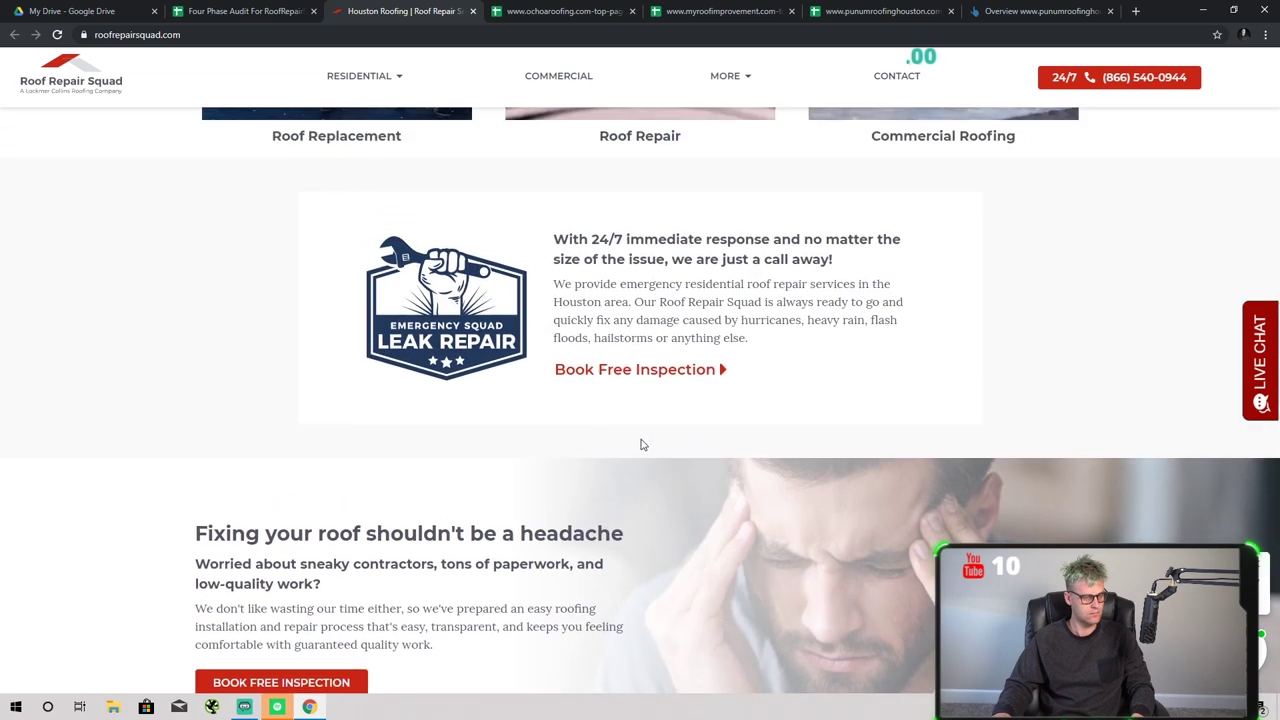
{"action": "scroll", "coordinate": [641, 447], "scroll_direction": "up", "scroll_amount": 2}
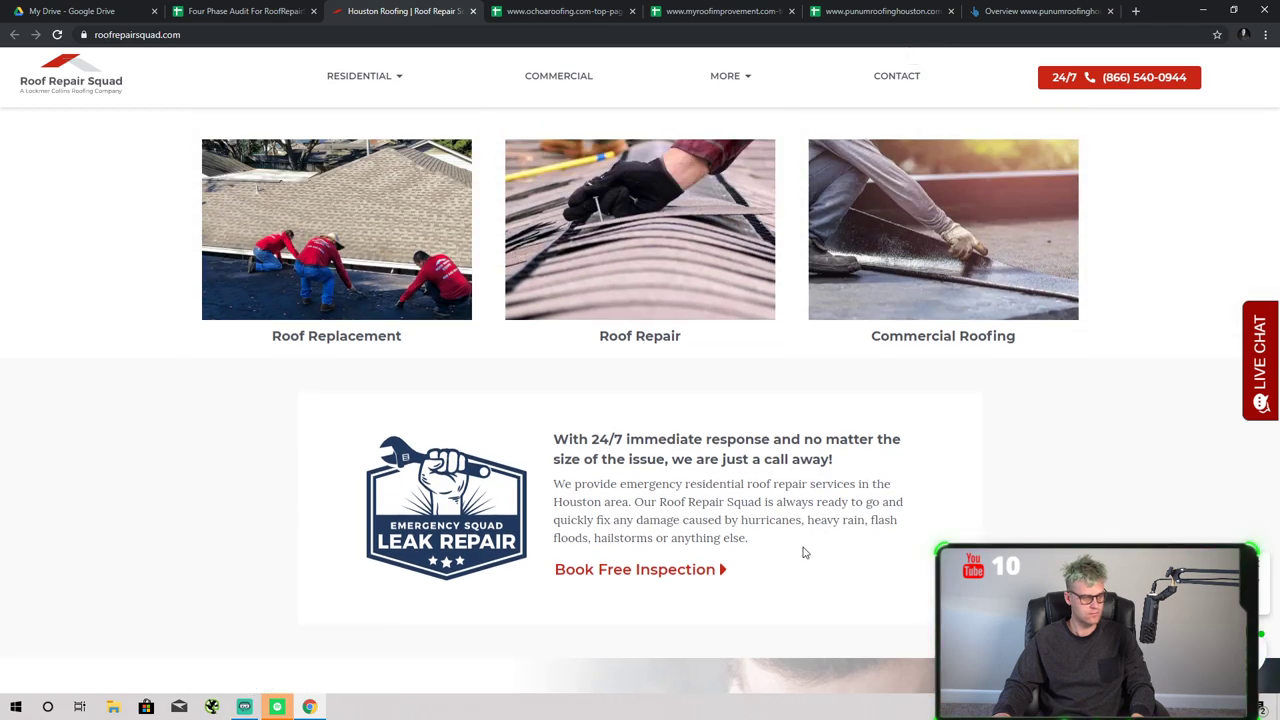
{"action": "scroll", "coordinate": [805, 552], "scroll_direction": "up", "scroll_amount": 5}
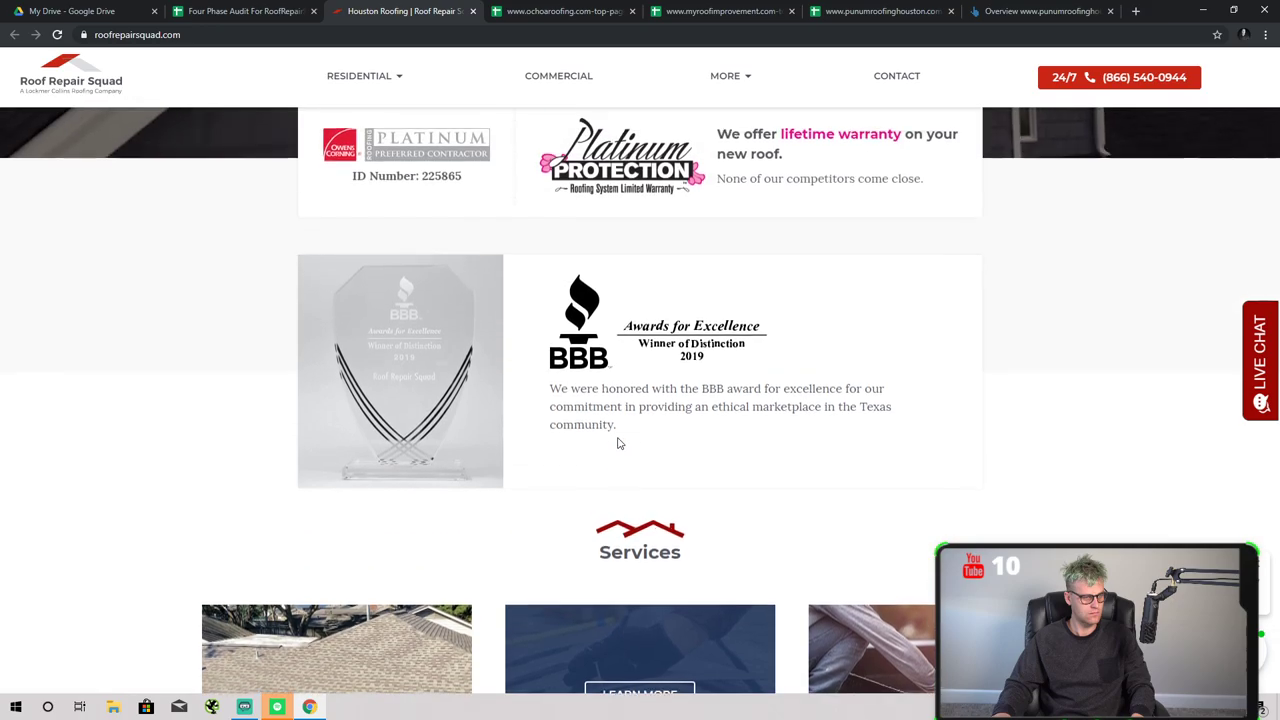
{"action": "scroll", "coordinate": [630, 450], "scroll_direction": "up", "scroll_amount": 4}
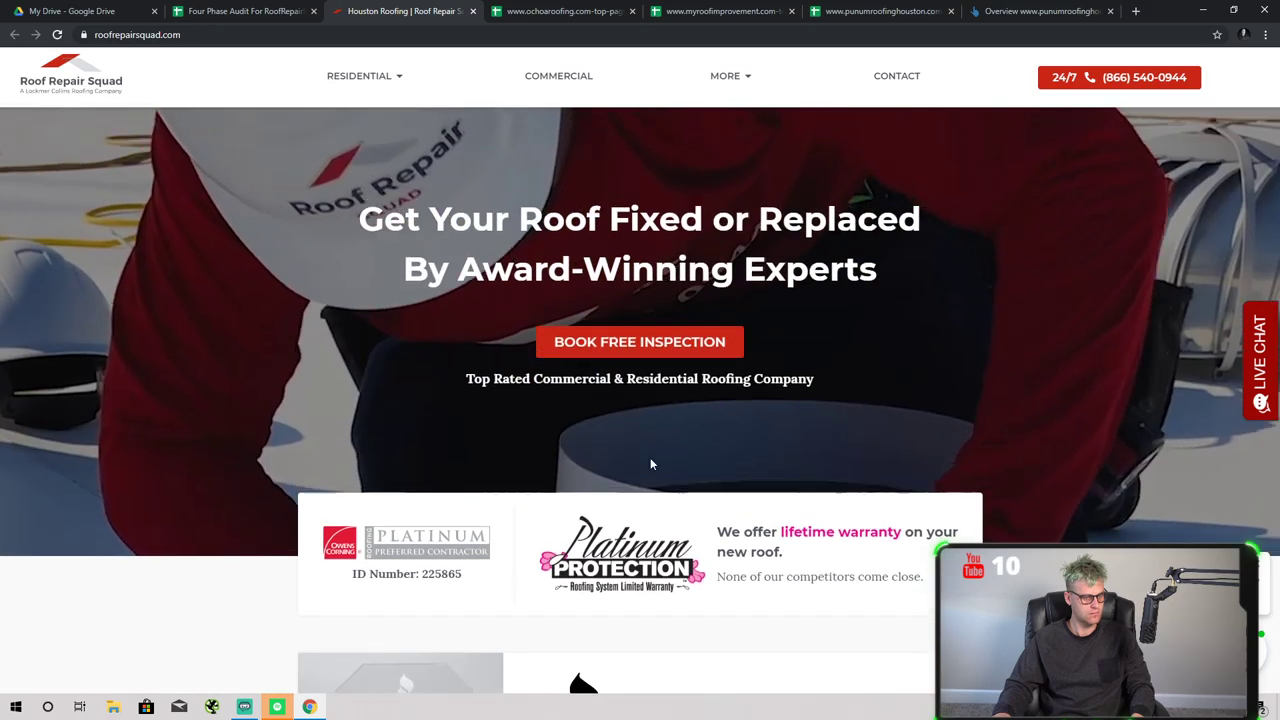
- Go to the Roof Replacement page through its Learn More link in the Services section
{"action": "scroll", "coordinate": [650, 463], "scroll_direction": "down", "scroll_amount": 5}
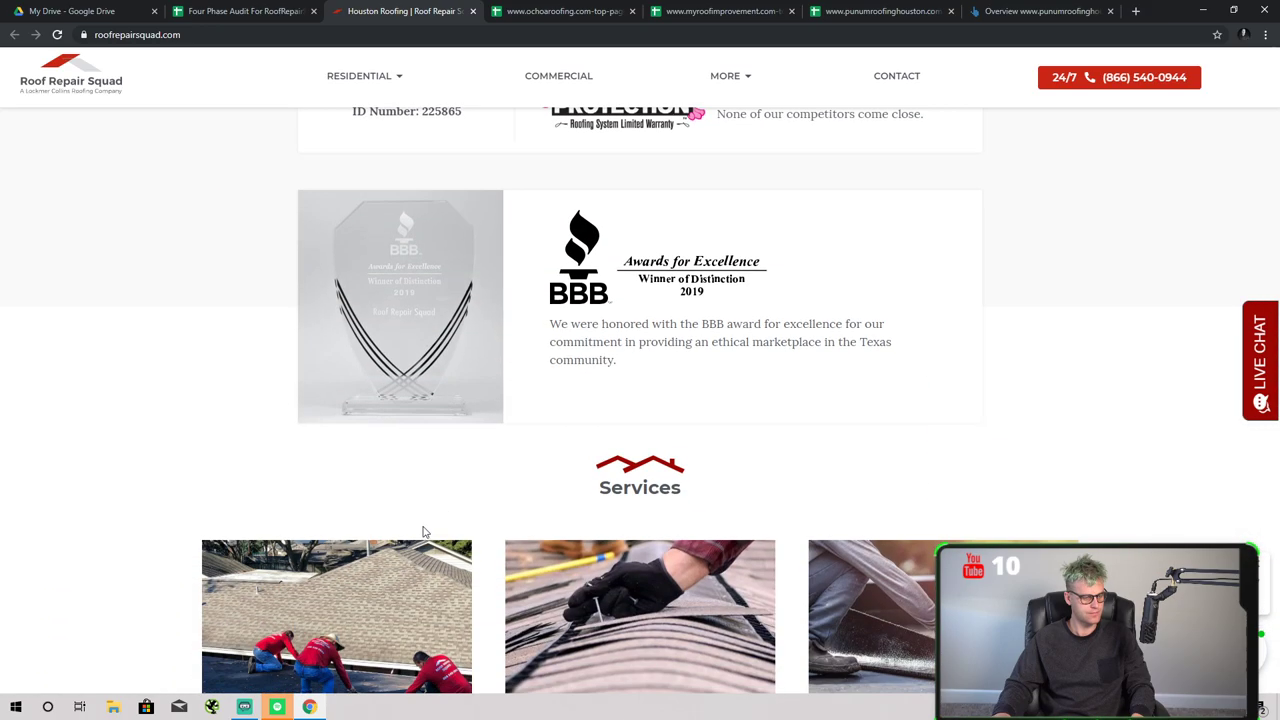
{"action": "scroll", "coordinate": [390, 535], "scroll_direction": "down", "scroll_amount": 3}
{"action": "left_click", "coordinate": [333, 366]}
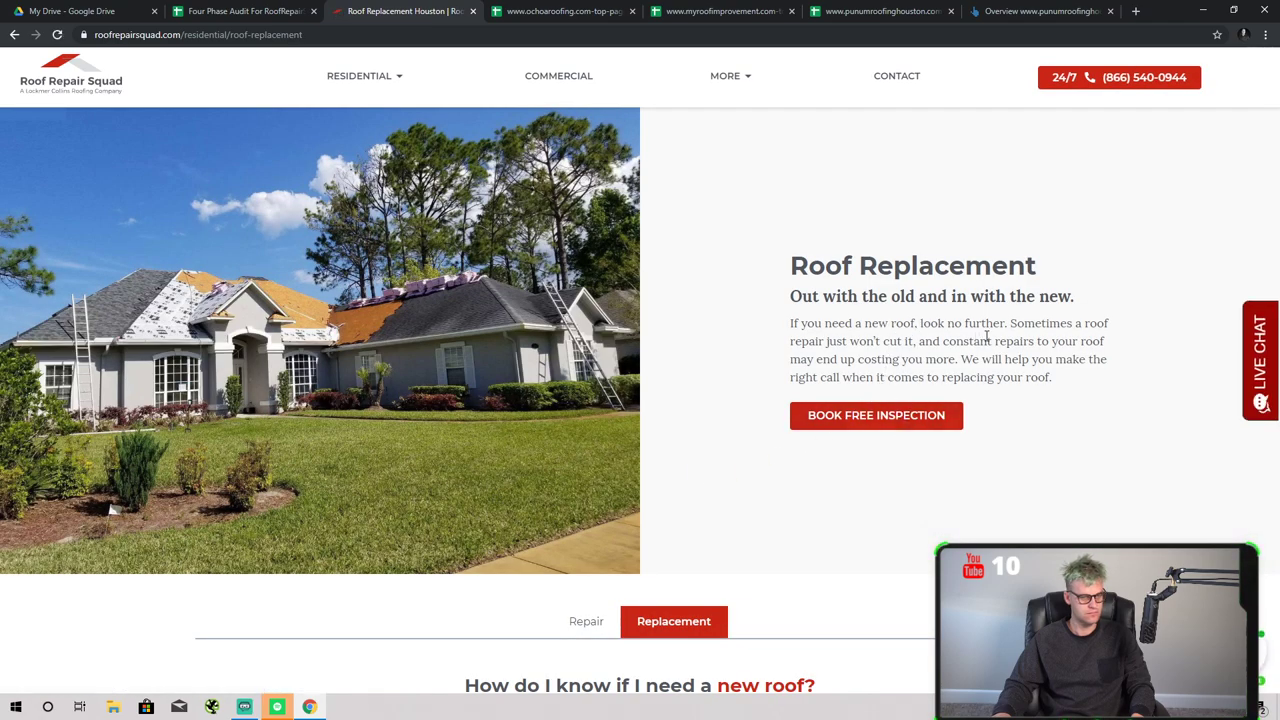
- Read down and back up the Roof Replacement page, then return to the Four Phase Audit spreadsheet
{"action": "scroll", "coordinate": [1000, 345], "scroll_direction": "down", "scroll_amount": 3}
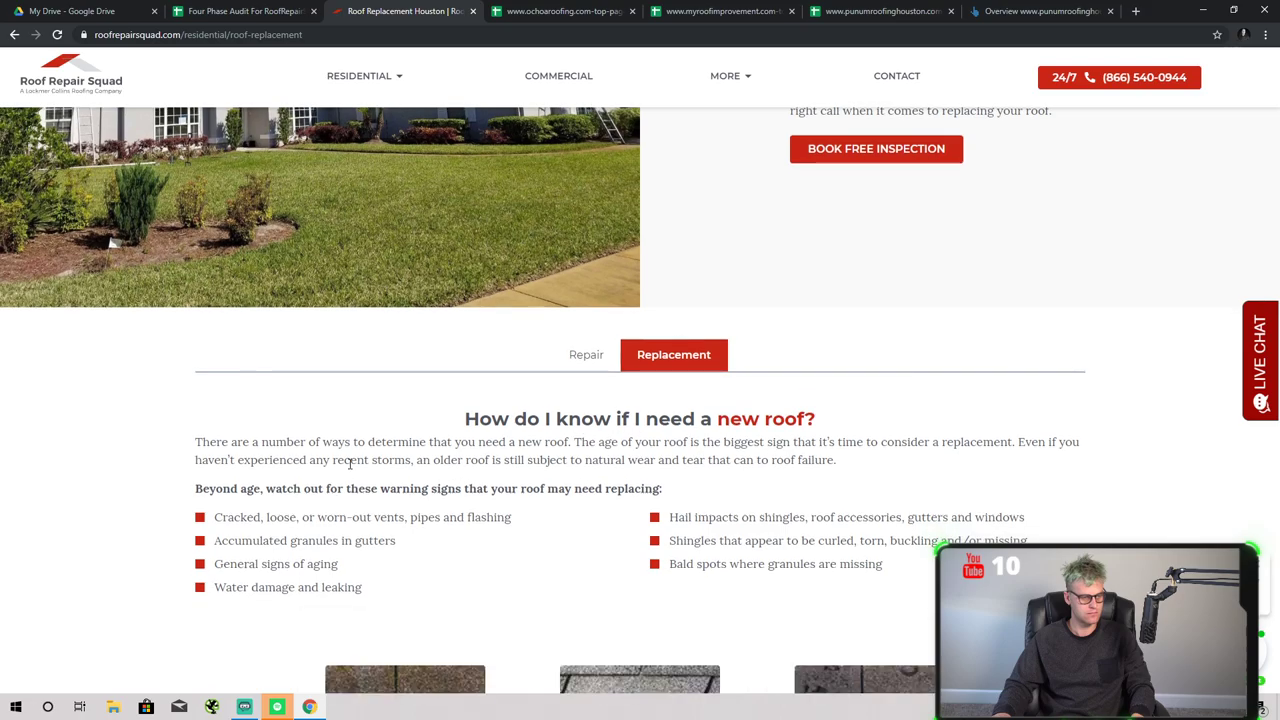
{"action": "scroll", "coordinate": [350, 463], "scroll_direction": "down", "scroll_amount": 5}
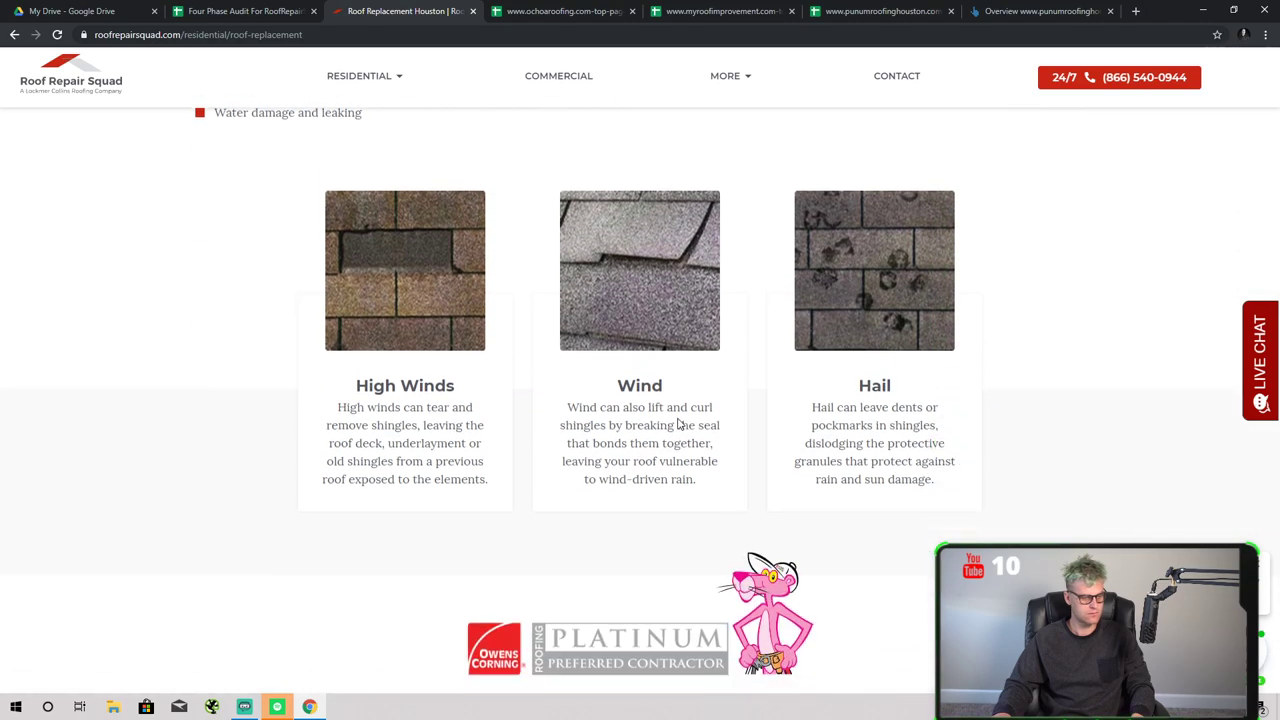
{"action": "scroll", "coordinate": [677, 424], "scroll_direction": "down", "scroll_amount": 8}
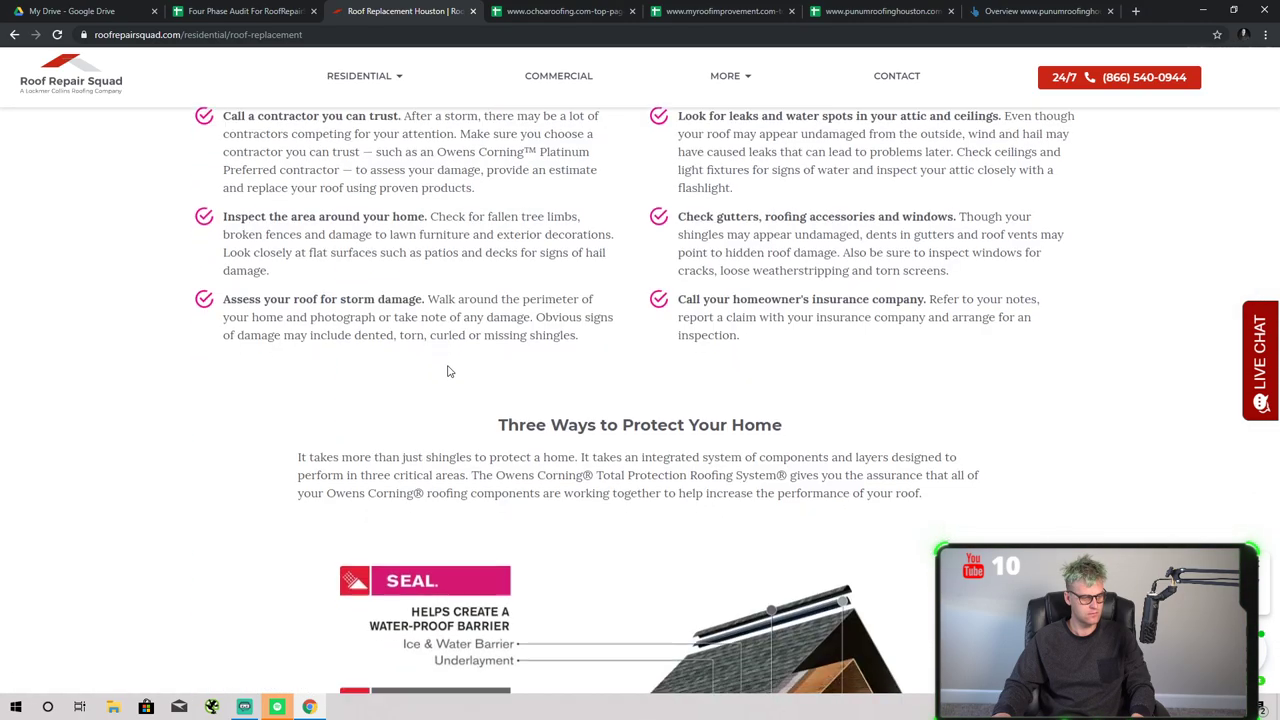
{"action": "scroll", "coordinate": [448, 371], "scroll_direction": "down", "scroll_amount": 15}
{"action": "scroll", "coordinate": [467, 280], "scroll_direction": "up", "scroll_amount": 3}
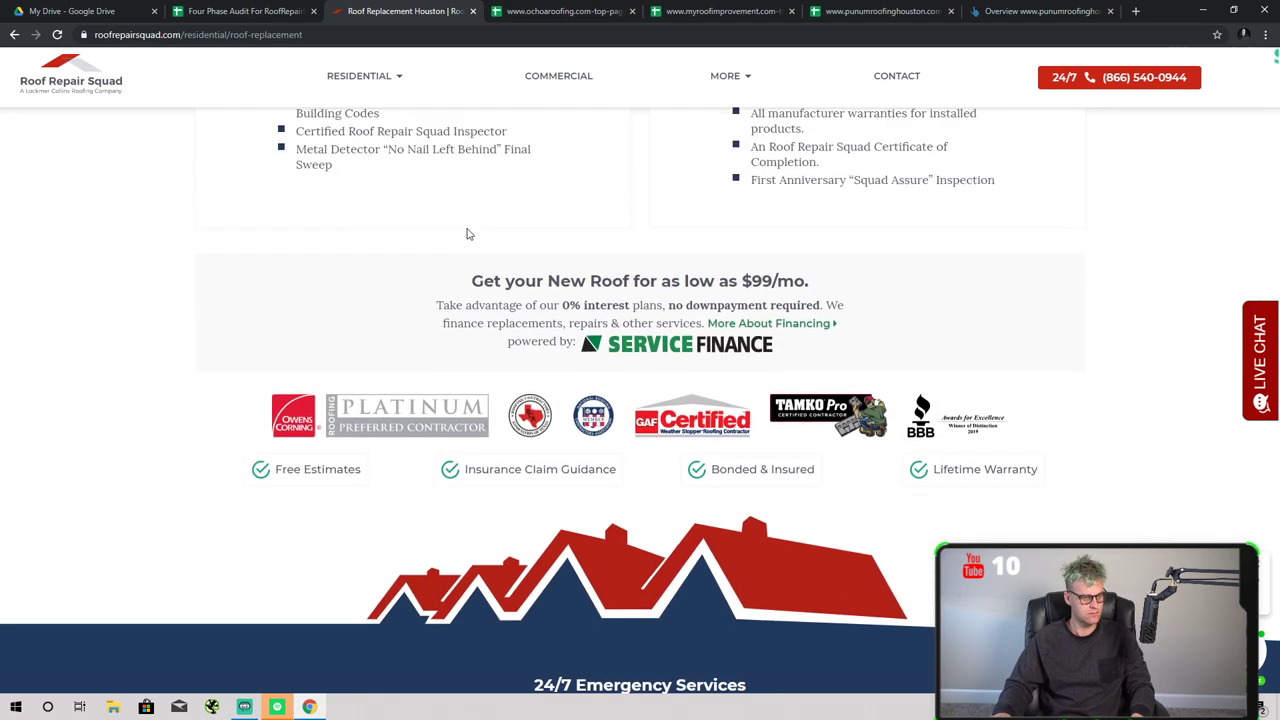
{"action": "scroll", "coordinate": [480, 245], "scroll_direction": "up", "scroll_amount": 20}
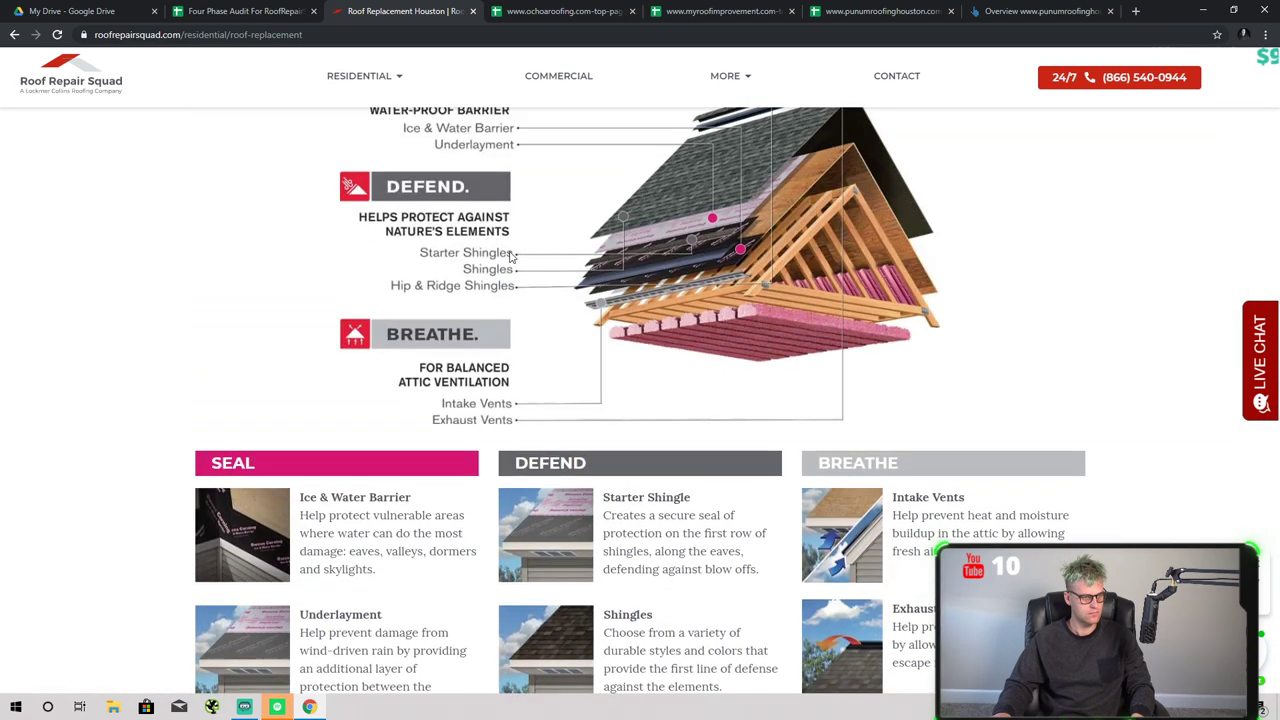
{"action": "scroll", "coordinate": [505, 245], "scroll_direction": "up", "scroll_amount": 10}
{"action": "left_click", "coordinate": [245, 11]}
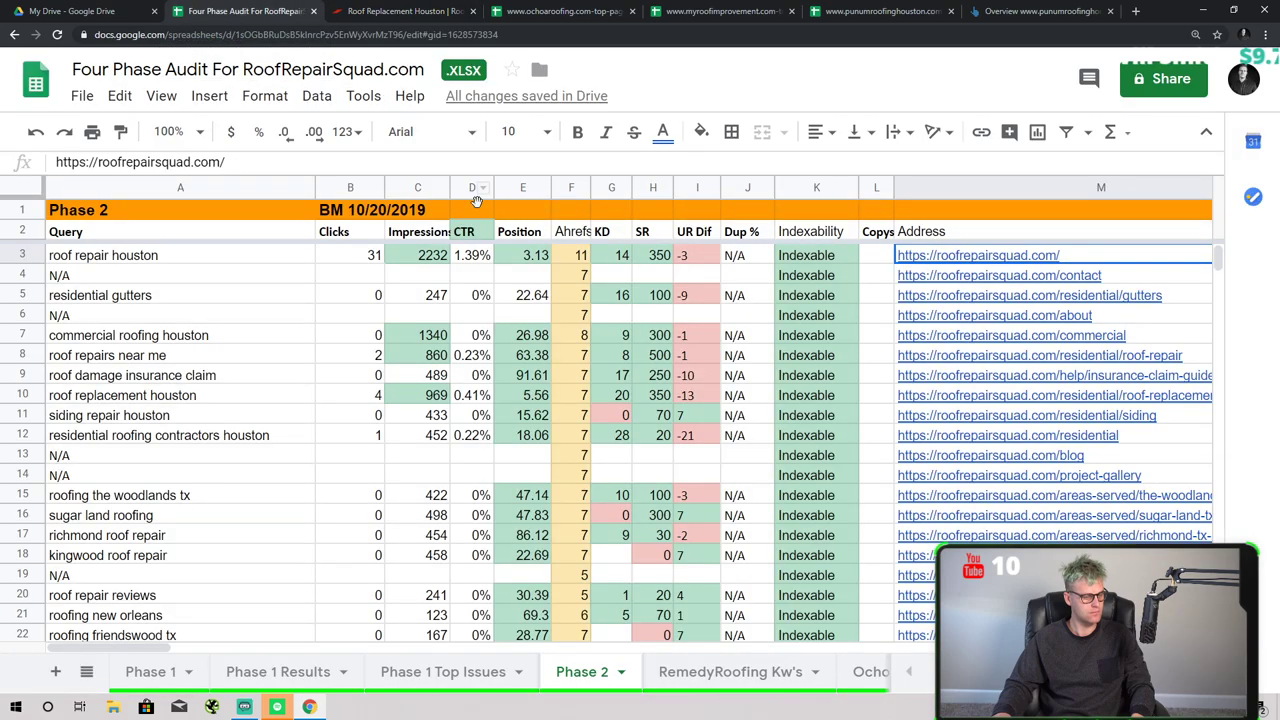
{"action": "left_click", "coordinate": [38, 256]}
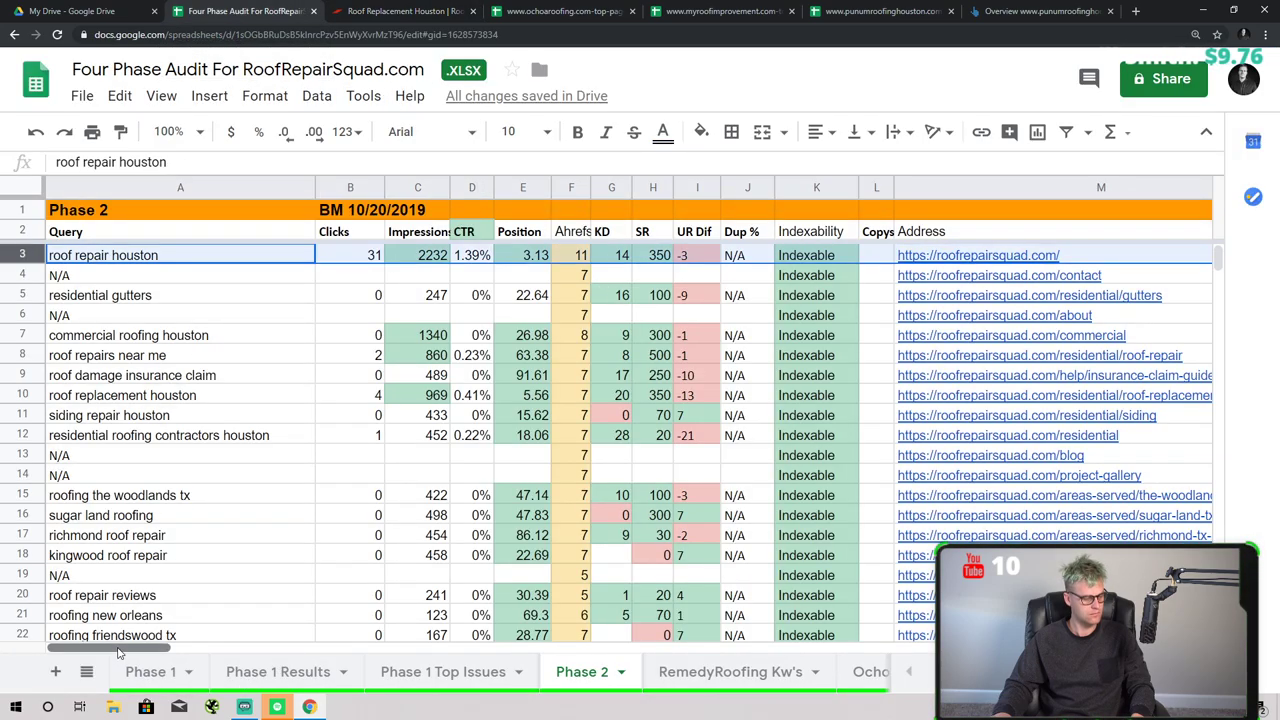
{"action": "left_click_drag", "start_coordinate": [122, 649], "coordinate": [244, 656]}
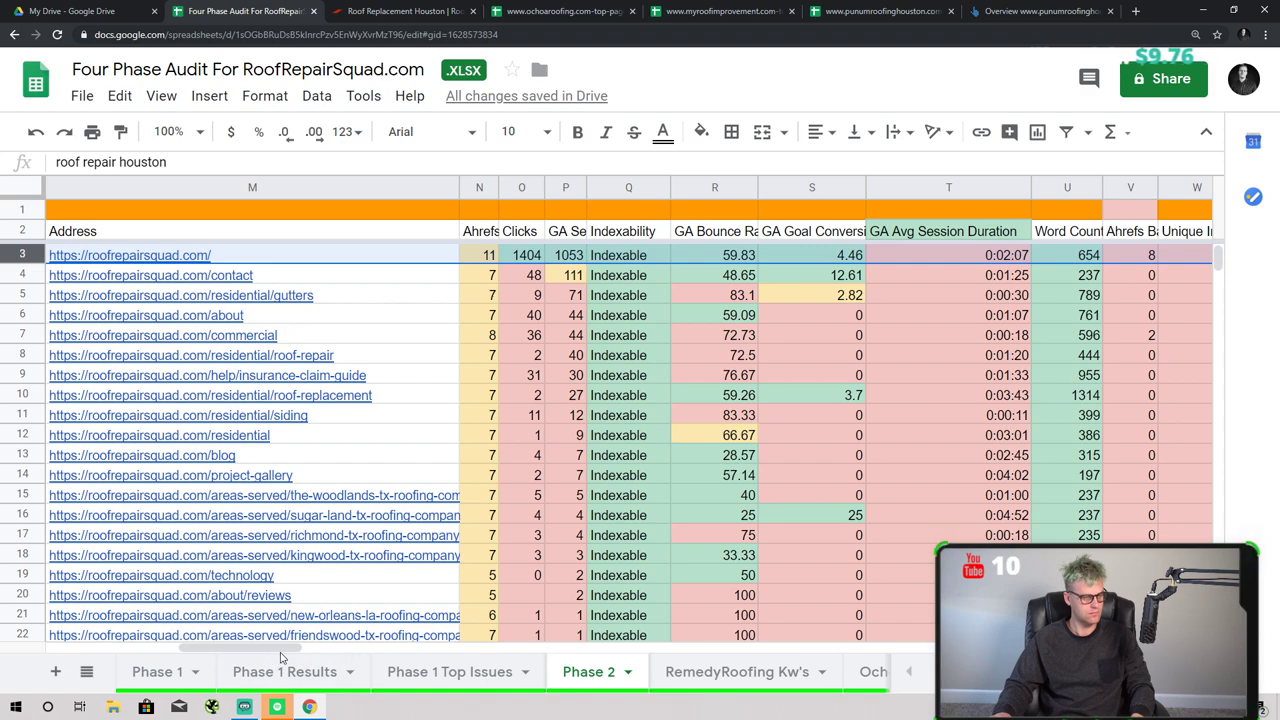
{"action": "left_click_drag", "start_coordinate": [283, 655], "coordinate": [296, 654]}
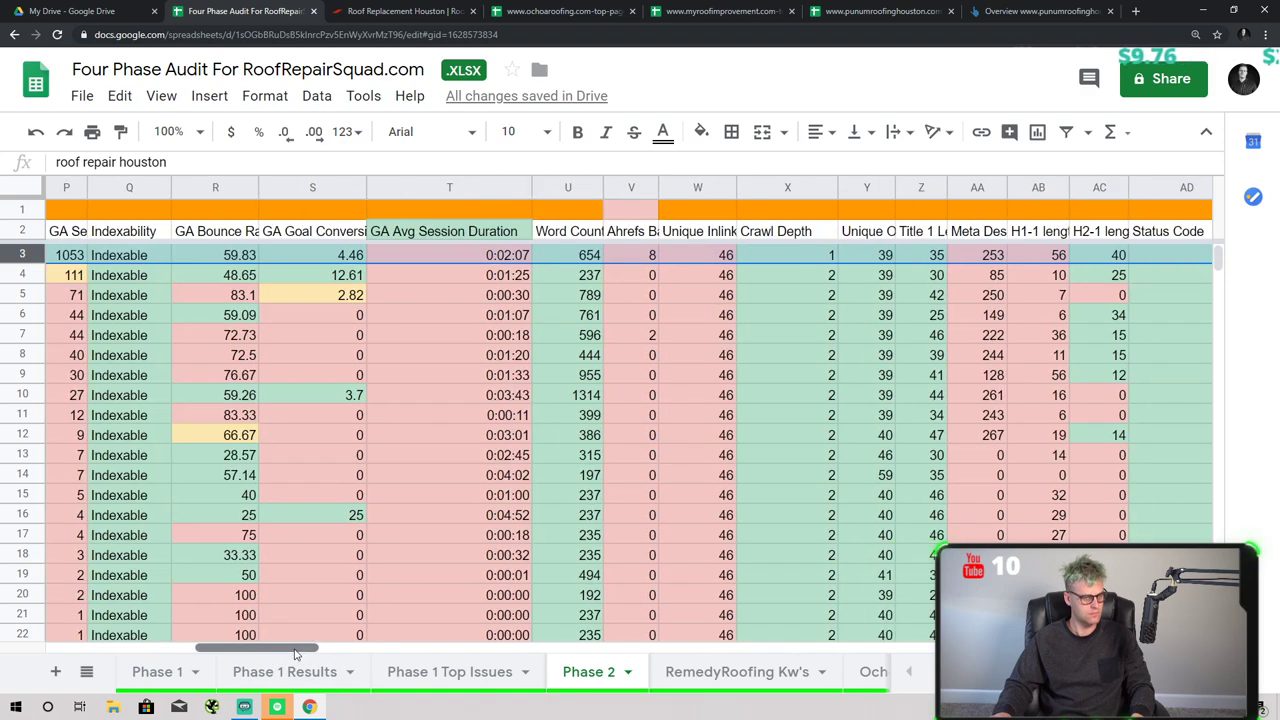
{"action": "scroll", "coordinate": [628, 545], "scroll_direction": "down", "scroll_amount": 6}
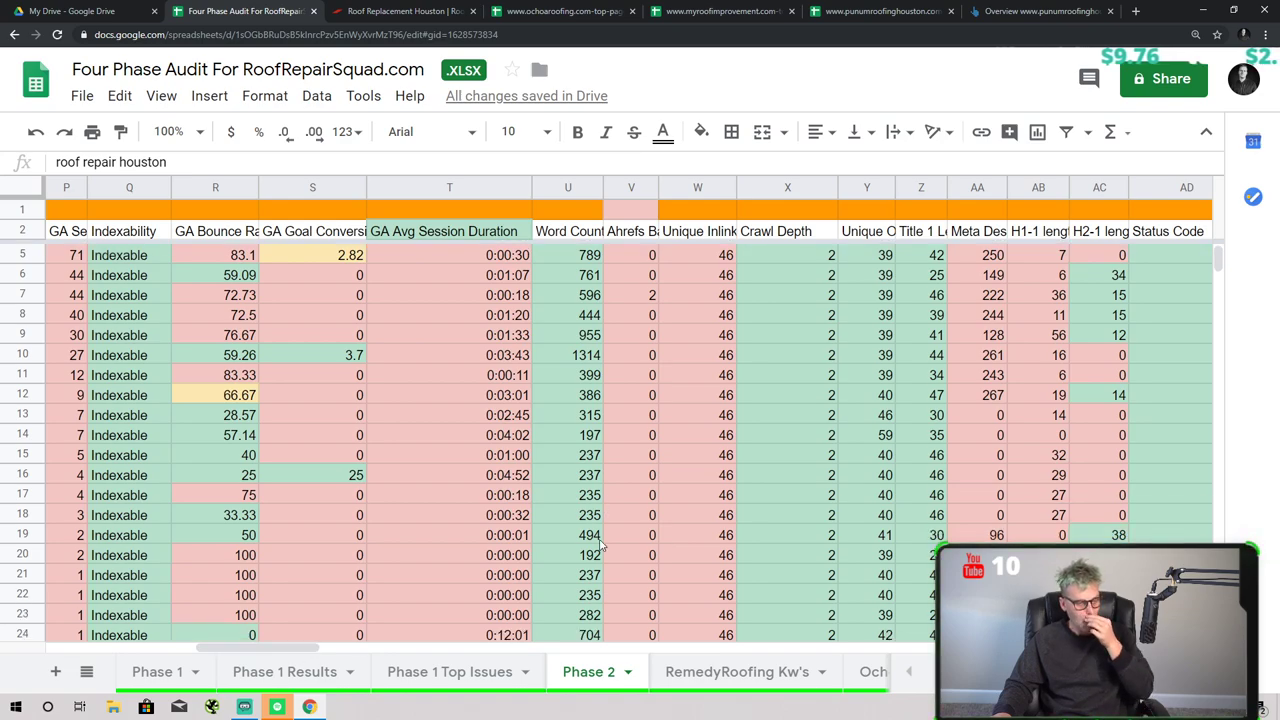
{"action": "scroll", "coordinate": [660, 543], "scroll_direction": "up", "scroll_amount": 6}
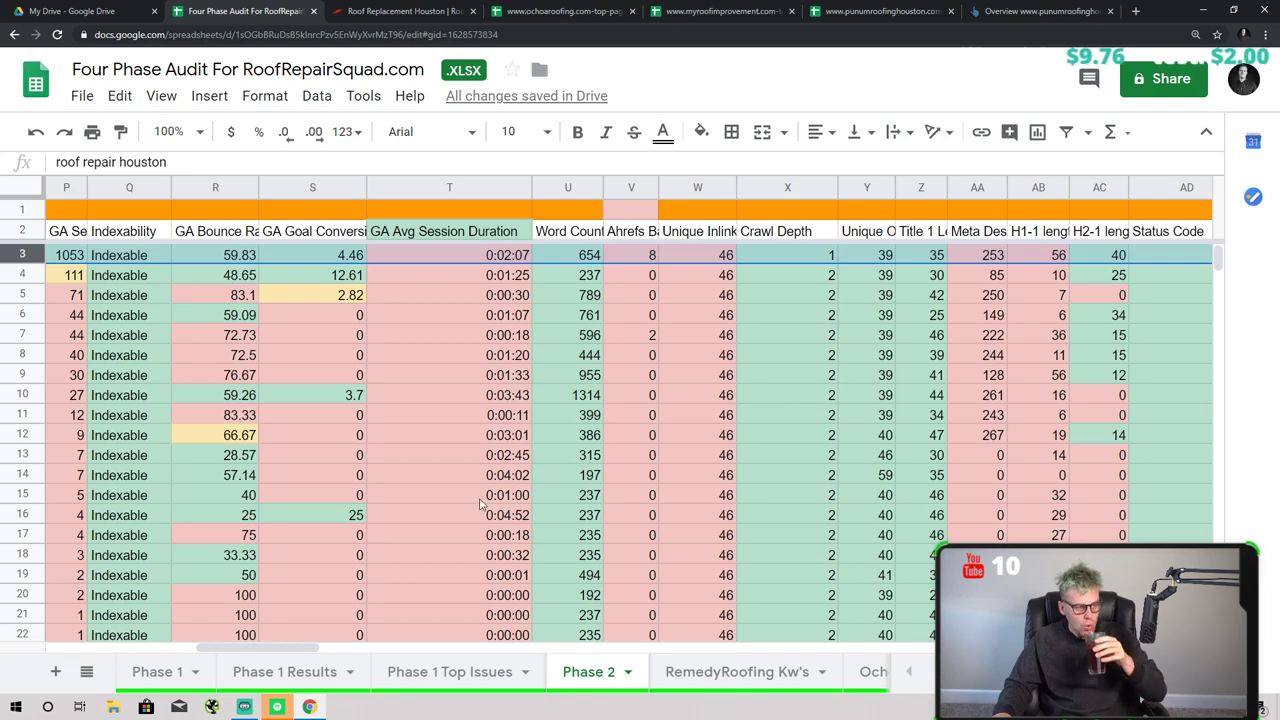
{"action": "left_click_drag", "start_coordinate": [281, 650], "coordinate": [133, 650]}
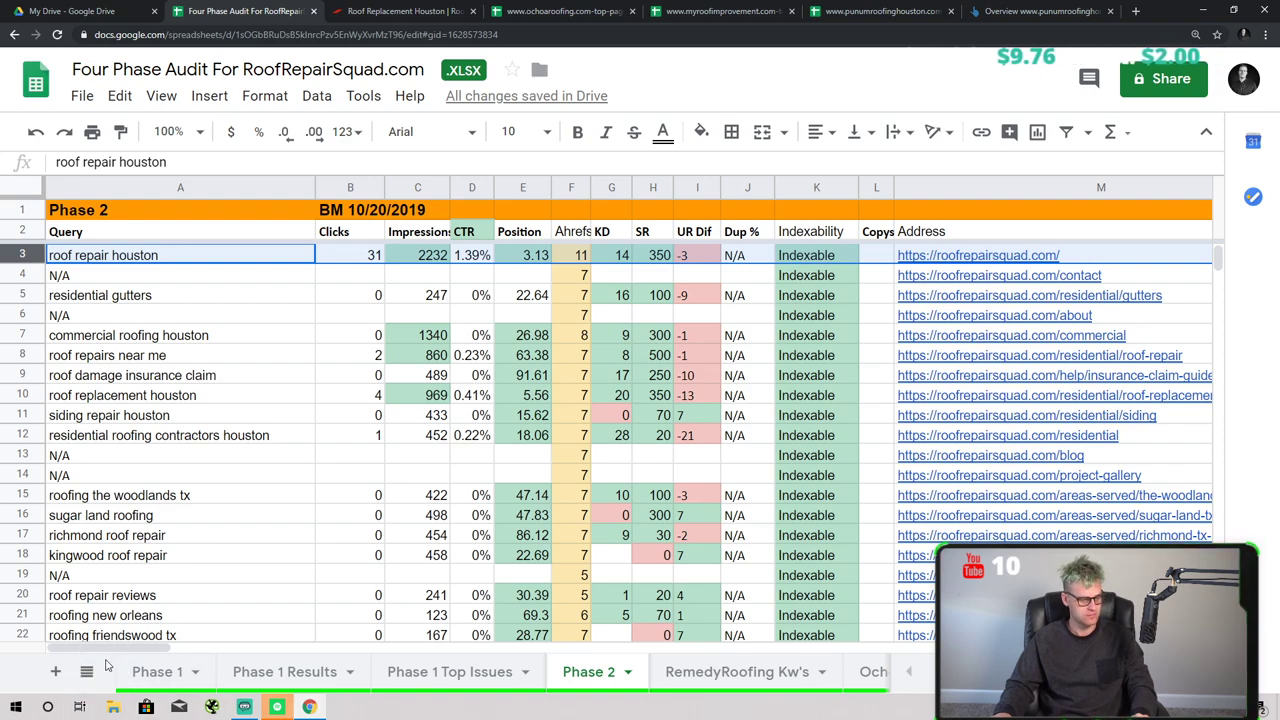
- Add a new sheet named 'Phase 2 Top Issues' and give its tab a colour
{"action": "left_click", "coordinate": [56, 670]}
{"action": "left_click", "coordinate": [736, 672]}
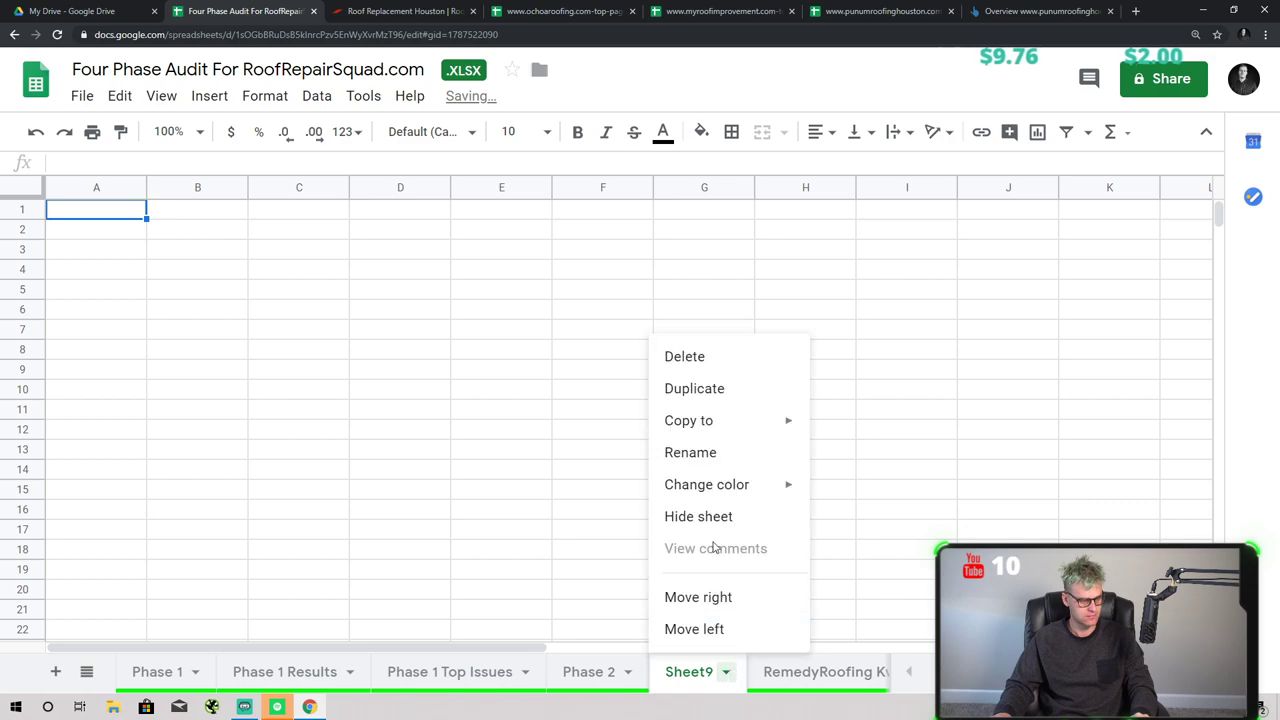
{"action": "left_click", "coordinate": [713, 462]}
{"action": "type", "text": "Phase 2"}
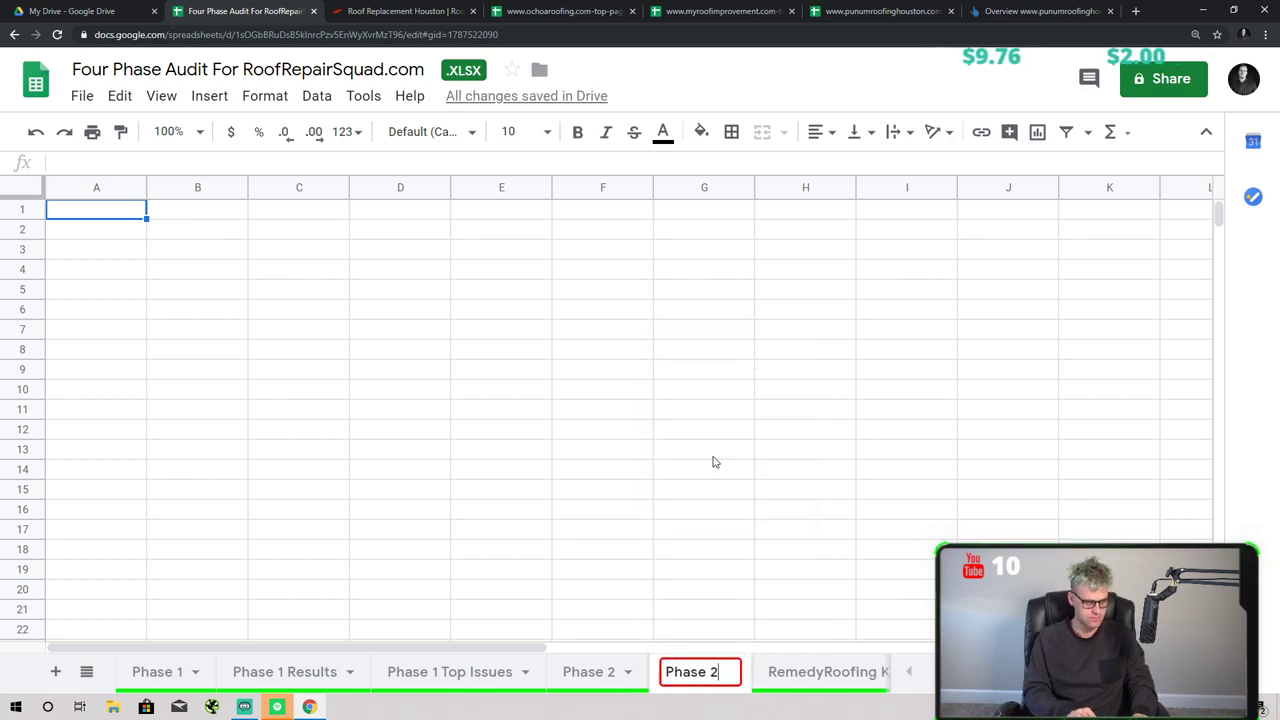
{"action": "type", "text": " Top Issues"}
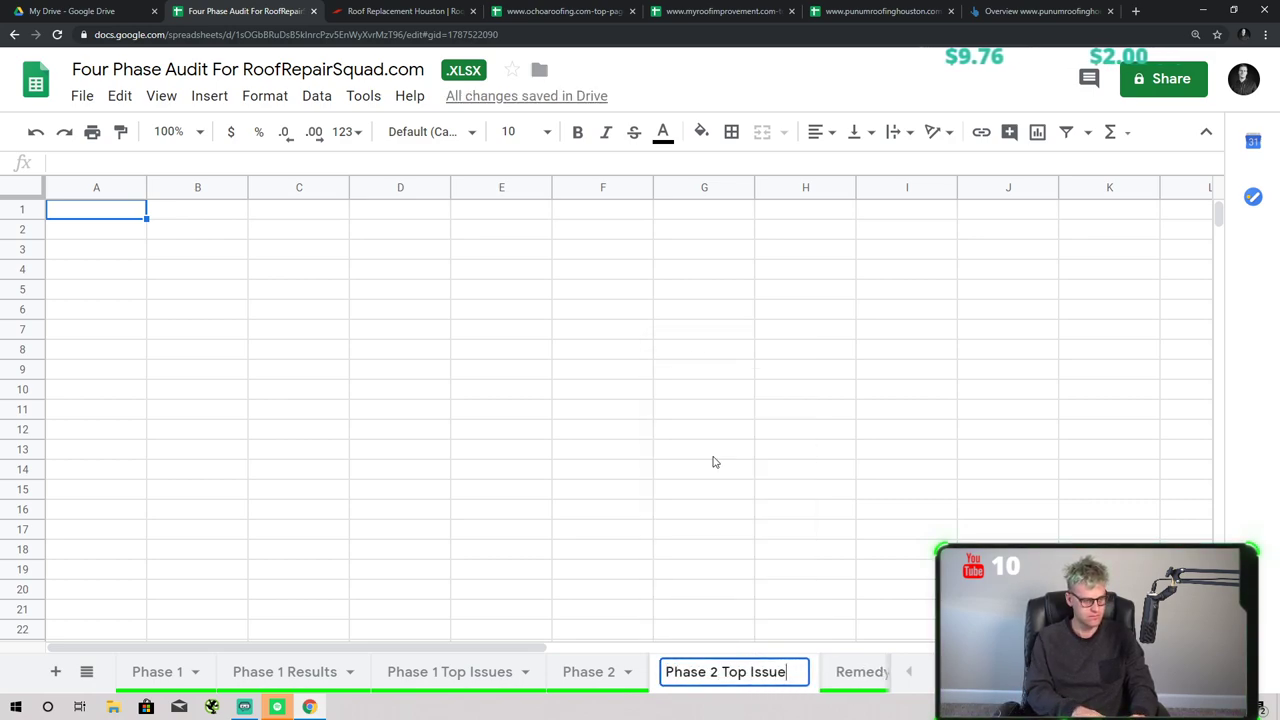
{"action": "key", "text": "Return"}
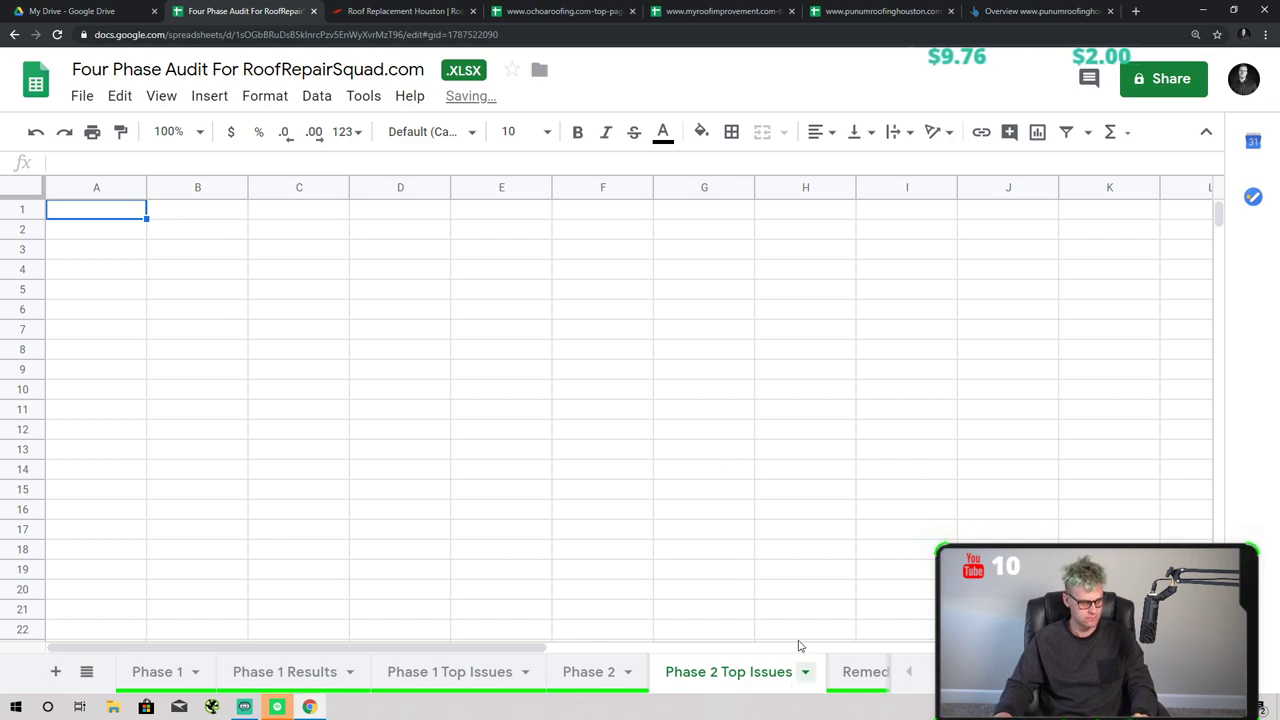
{"action": "left_click", "coordinate": [803, 674]}
{"action": "mouse_move", "coordinate": [735, 495]}
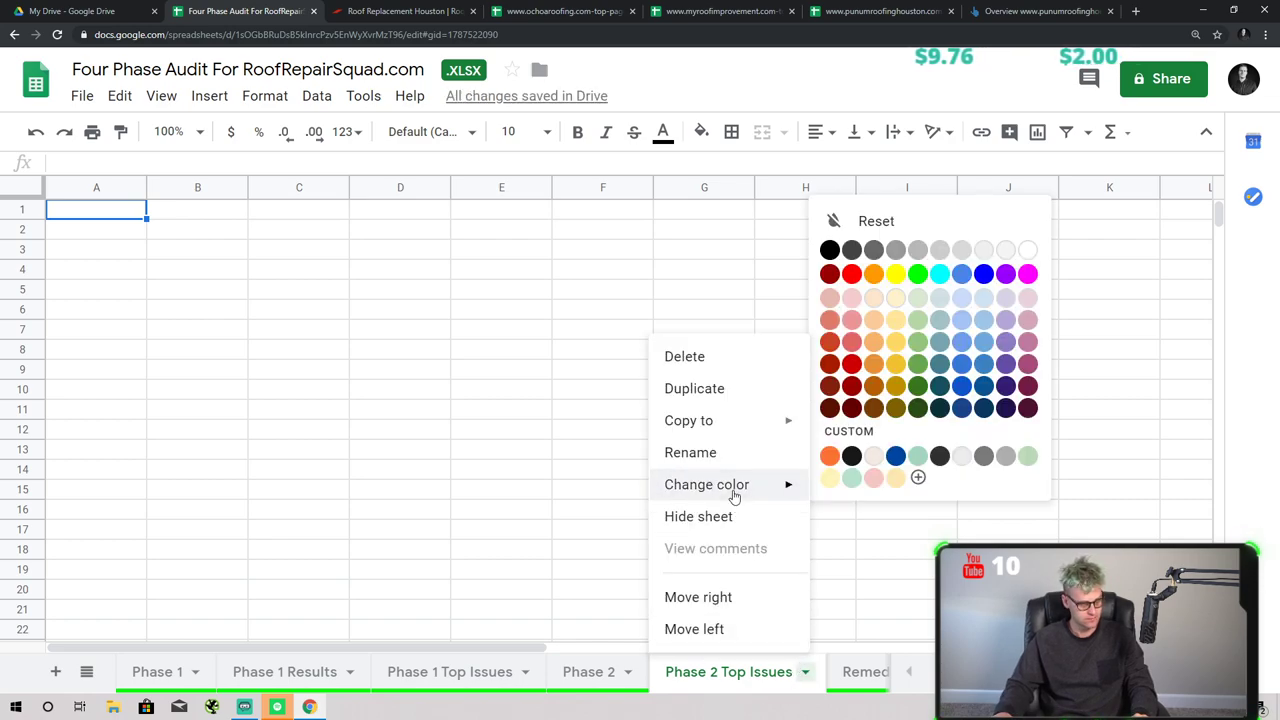
{"action": "left_click", "coordinate": [917, 274]}
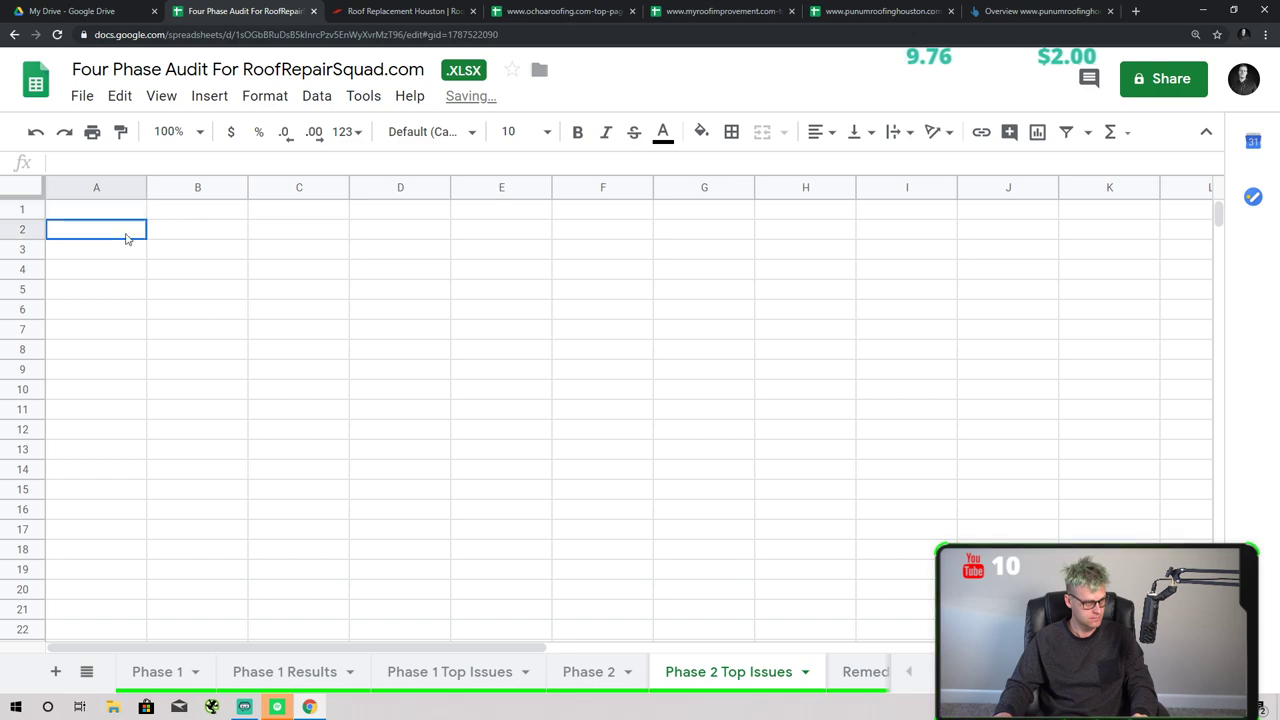
- Paste the bold 'Phase 1 Top Issues' heading from the Phase 1 sheet into A1 for editing
{"action": "left_click", "coordinate": [520, 672]}
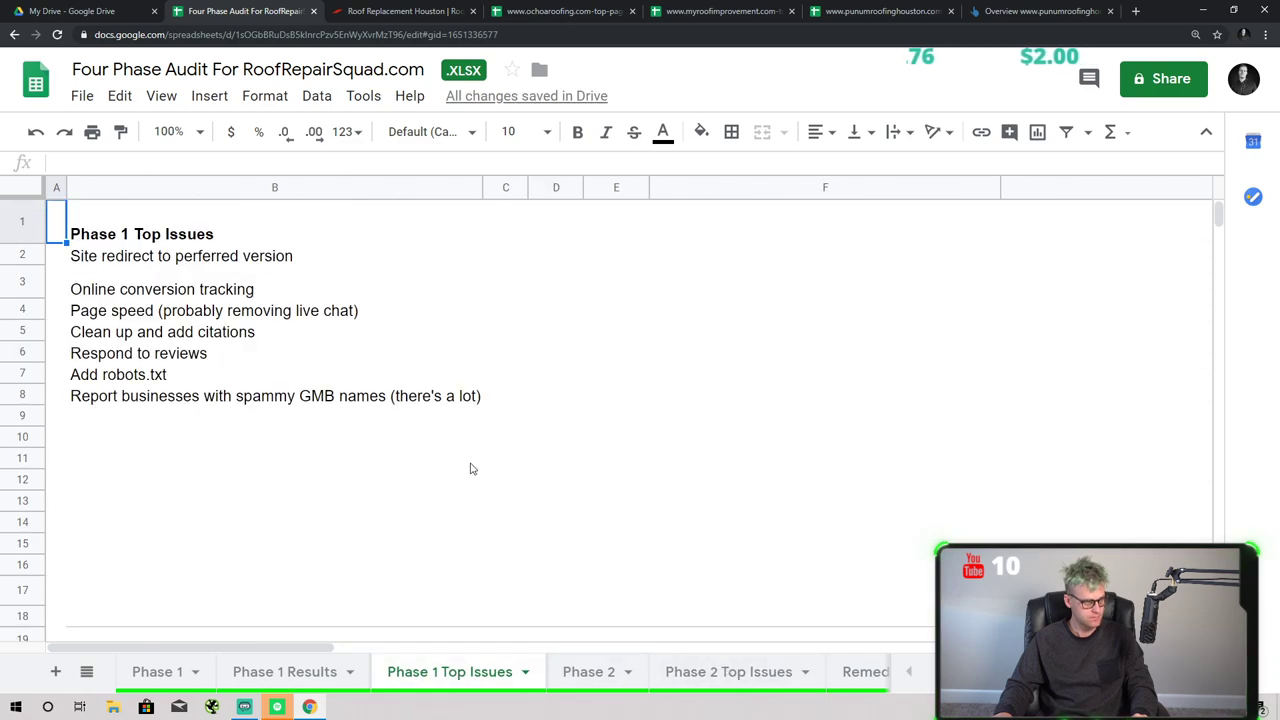
{"action": "left_click", "coordinate": [705, 670]}
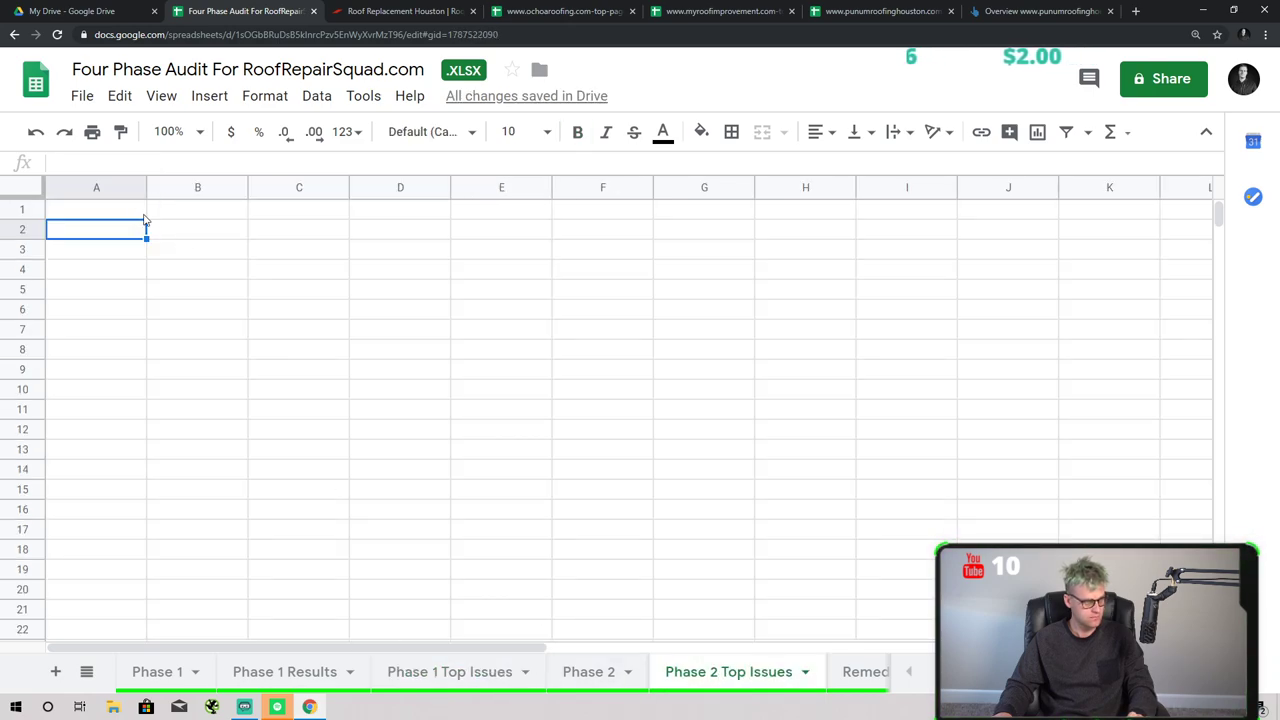
{"action": "left_click", "coordinate": [133, 214]}
{"action": "type", "text": "Phase 1 Top Issues"}
{"action": "double_click", "coordinate": [117, 214]}
- Change the A1 heading to 'Phase 2 Top Issues'
{"action": "left_click", "coordinate": [107, 210]}
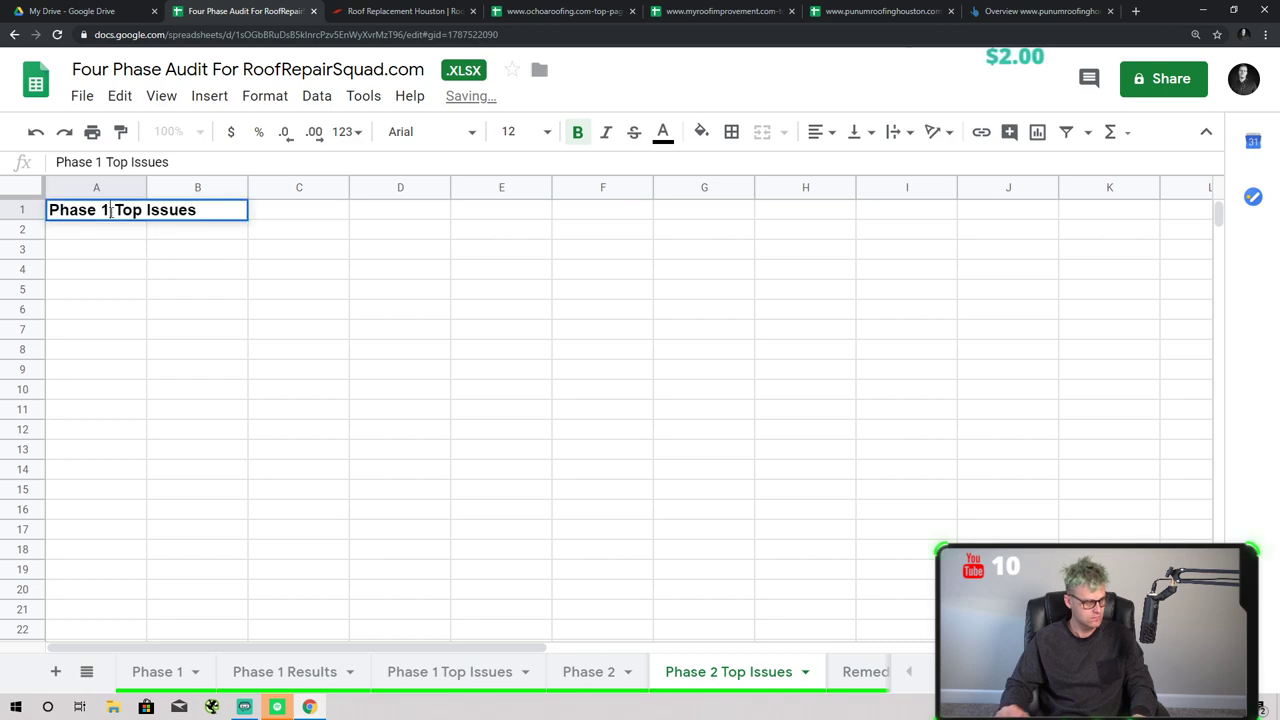
{"action": "key", "text": "BackSpace"}
{"action": "type", "text": "2"}
- Enter the first issue in A3: pages aren't internally linking back to the home page
{"action": "left_click", "coordinate": [86, 246]}
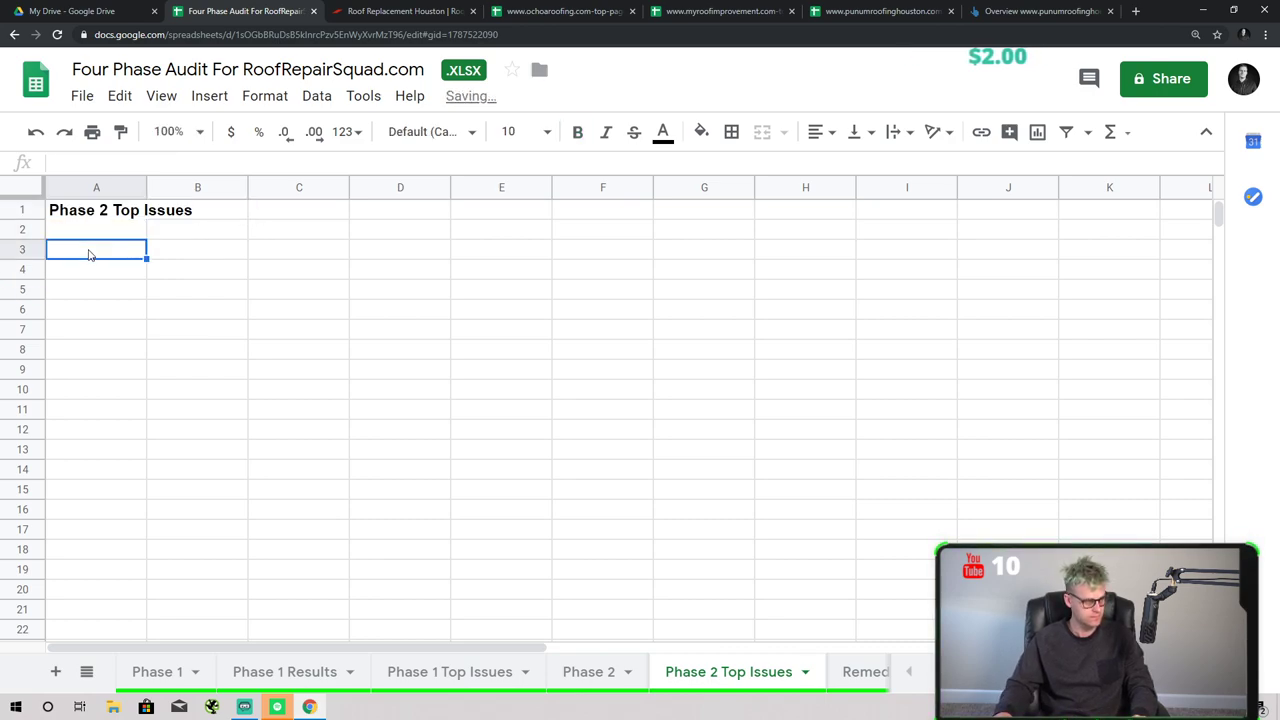
{"action": "type", "text": "No pages are"}
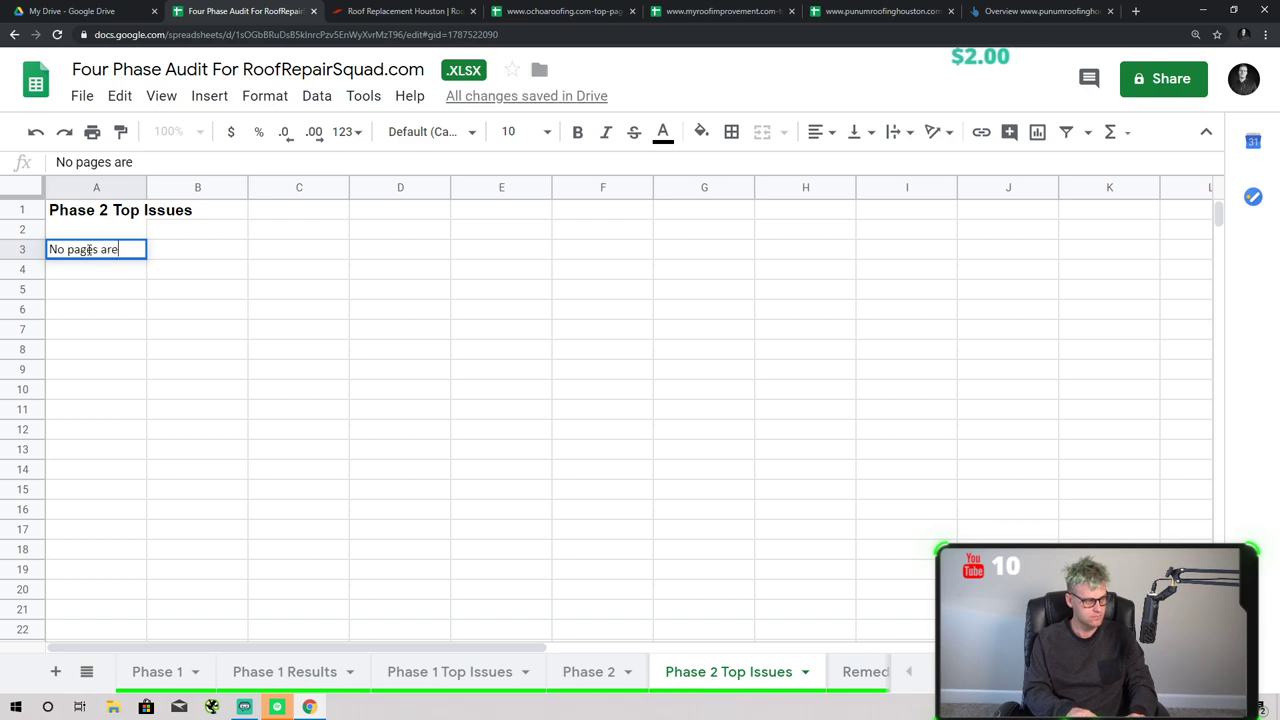
{"action": "type", "text": " inter"}
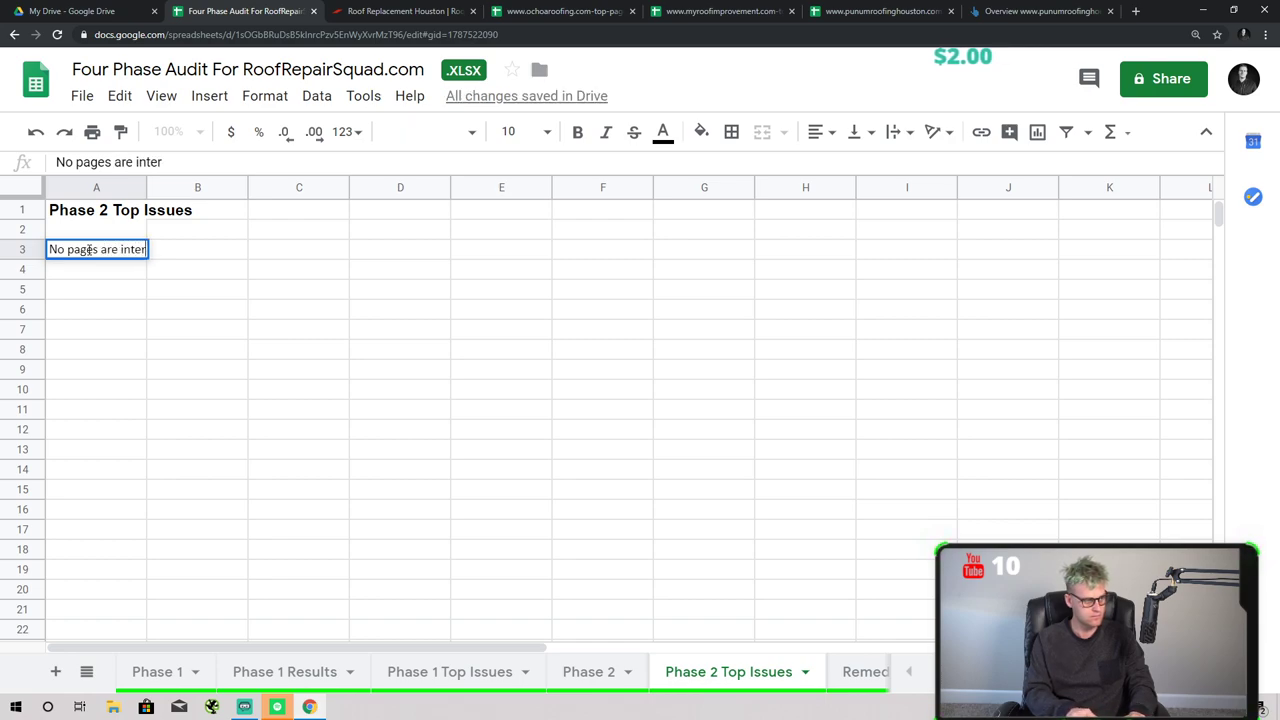
{"action": "type", "text": "ally linking, p"}
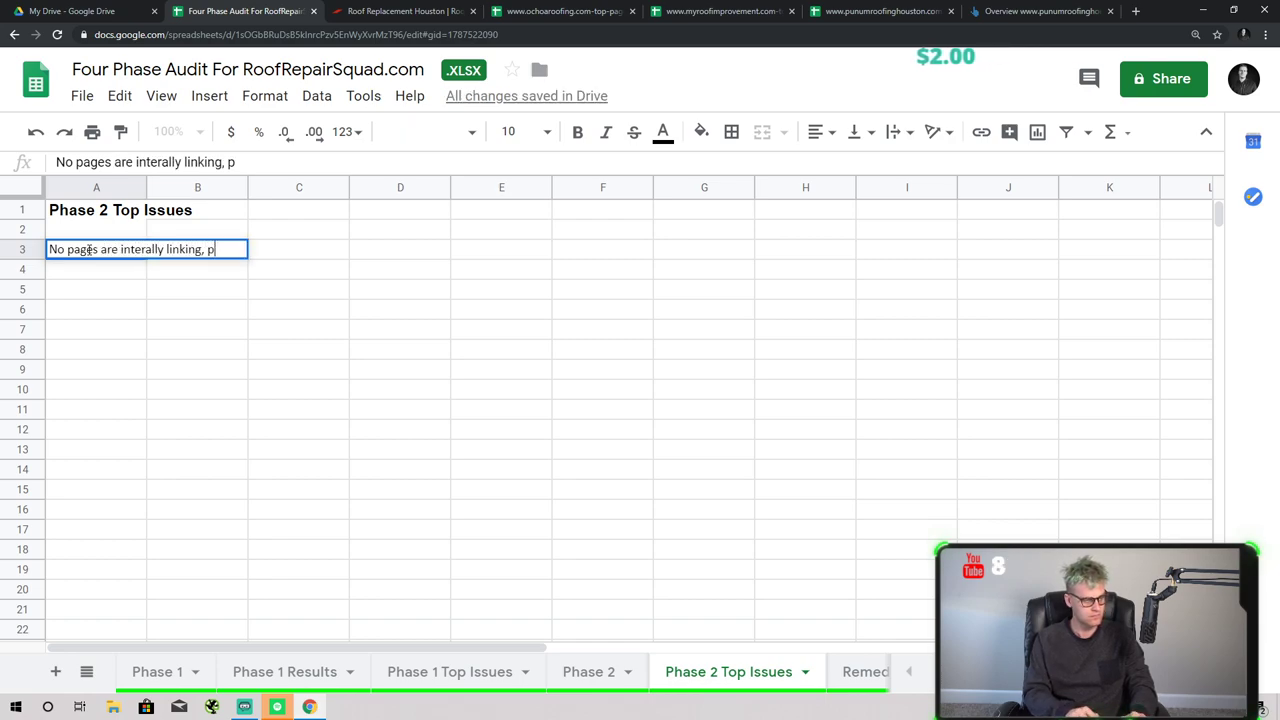
{"action": "type", "text": "ages should be li"}
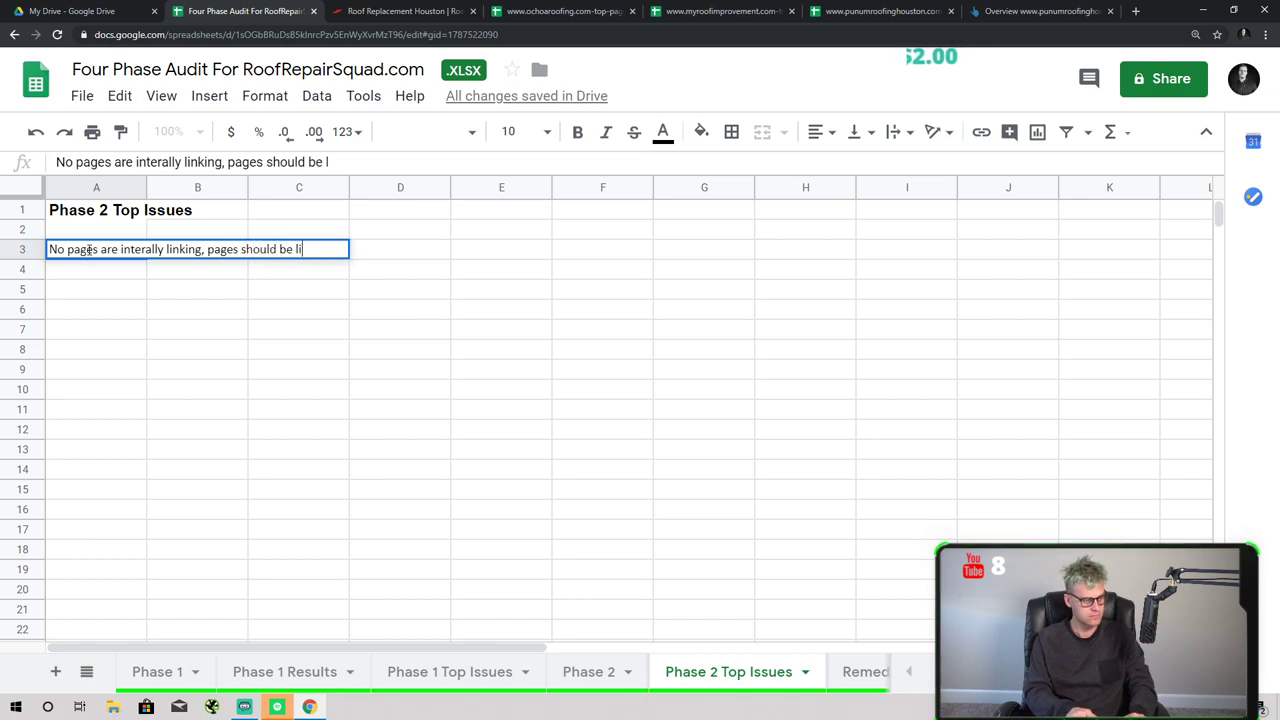
{"action": "type", "text": "nking aback to"}
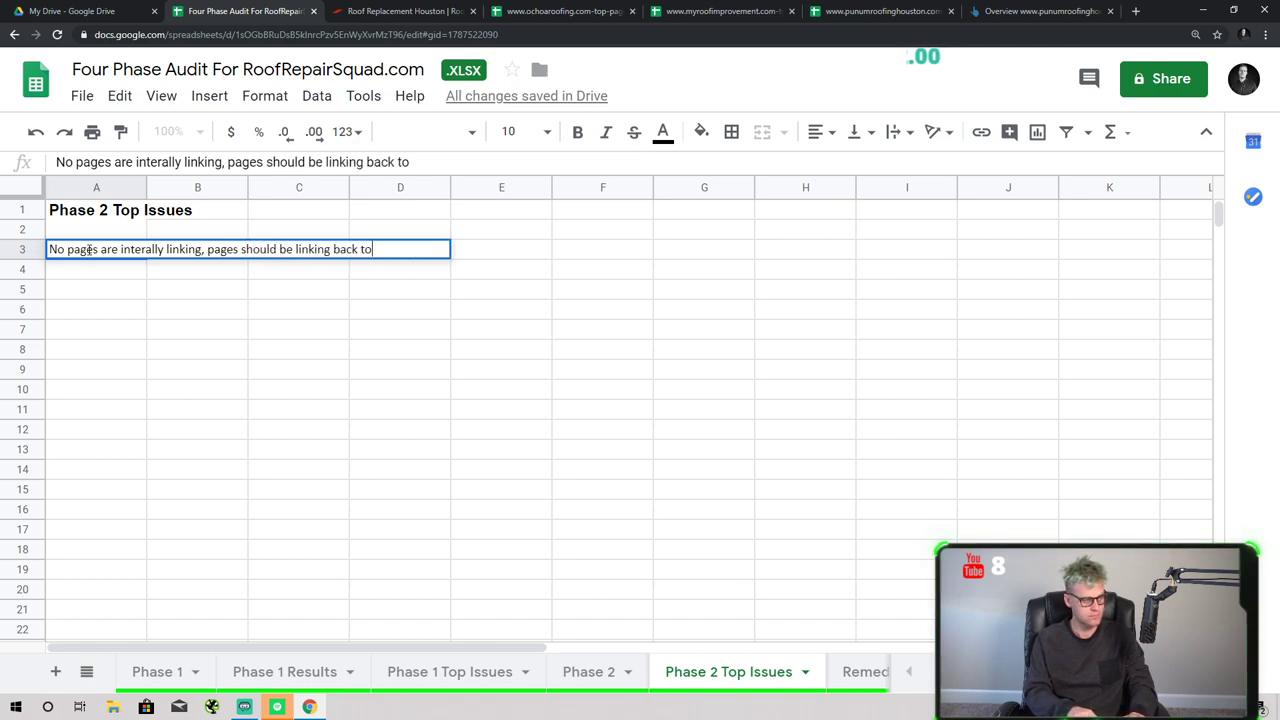
{"action": "type", "text": " the ho"}
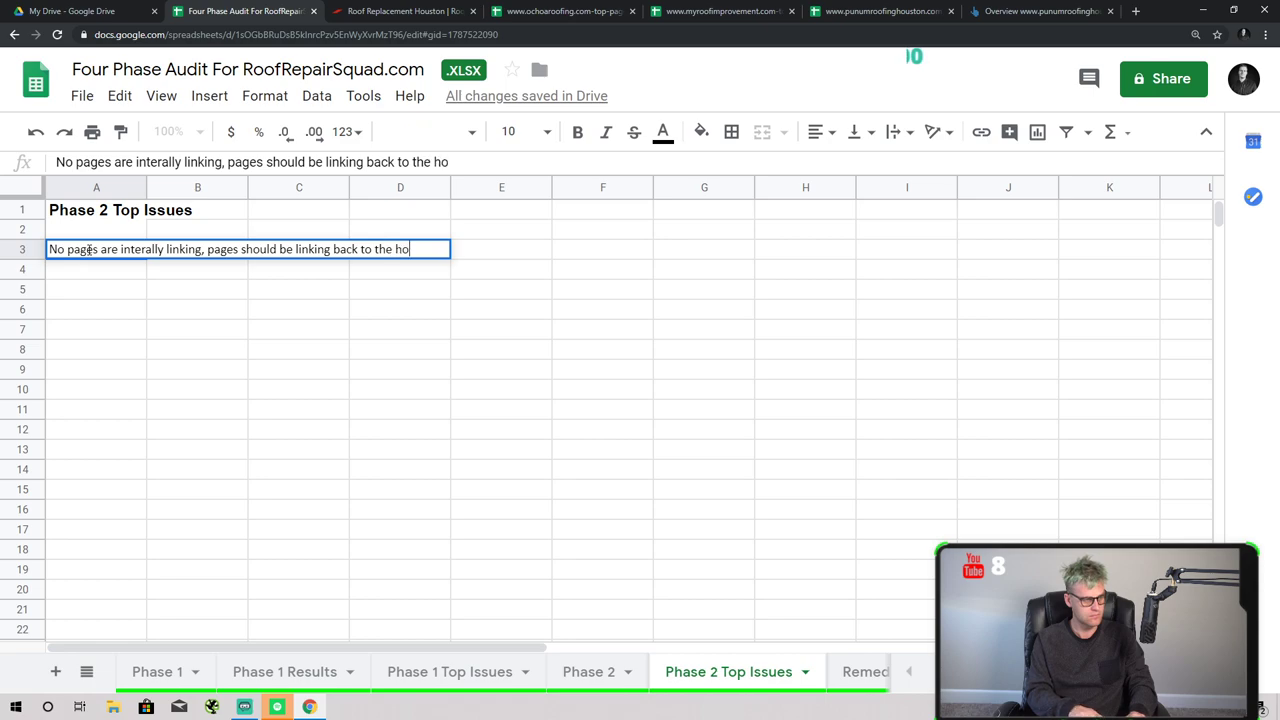
{"action": "type", "text": "me page"}
{"action": "key", "text": "Return"}
- Number A3 as '1.' and add issue 2 in A4 about weak title tags and meta descriptions lowering CTR
{"action": "left_click", "coordinate": [89, 249]}
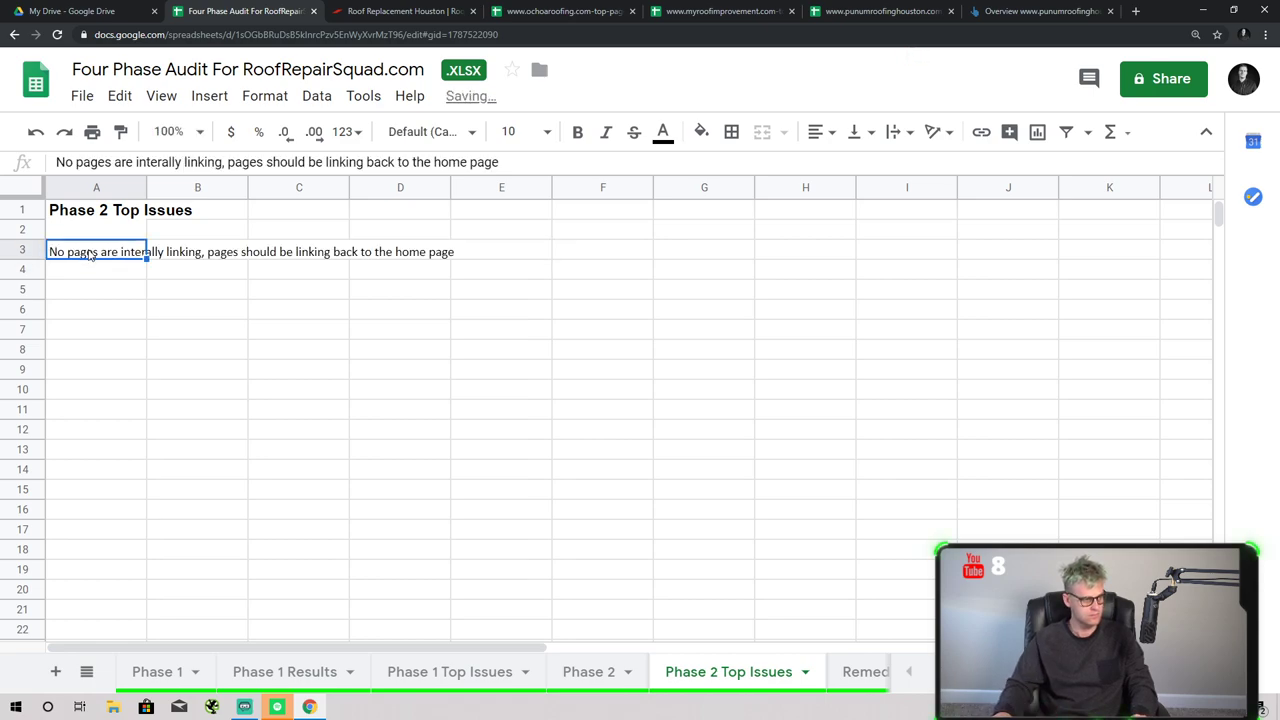
{"action": "key", "text": "Return"}
{"action": "key", "text": "Home"}
{"action": "type", "text": "1."}
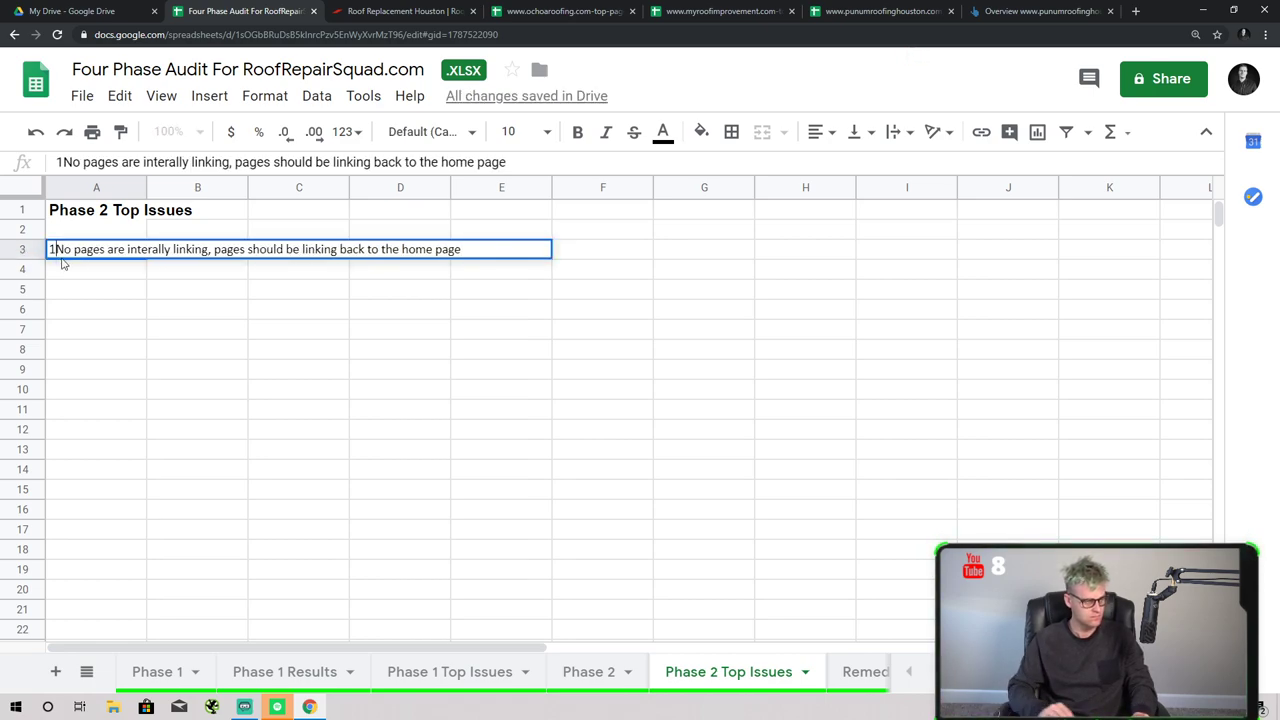
{"action": "key", "text": "Return"}
{"action": "type", "text": "2. "}
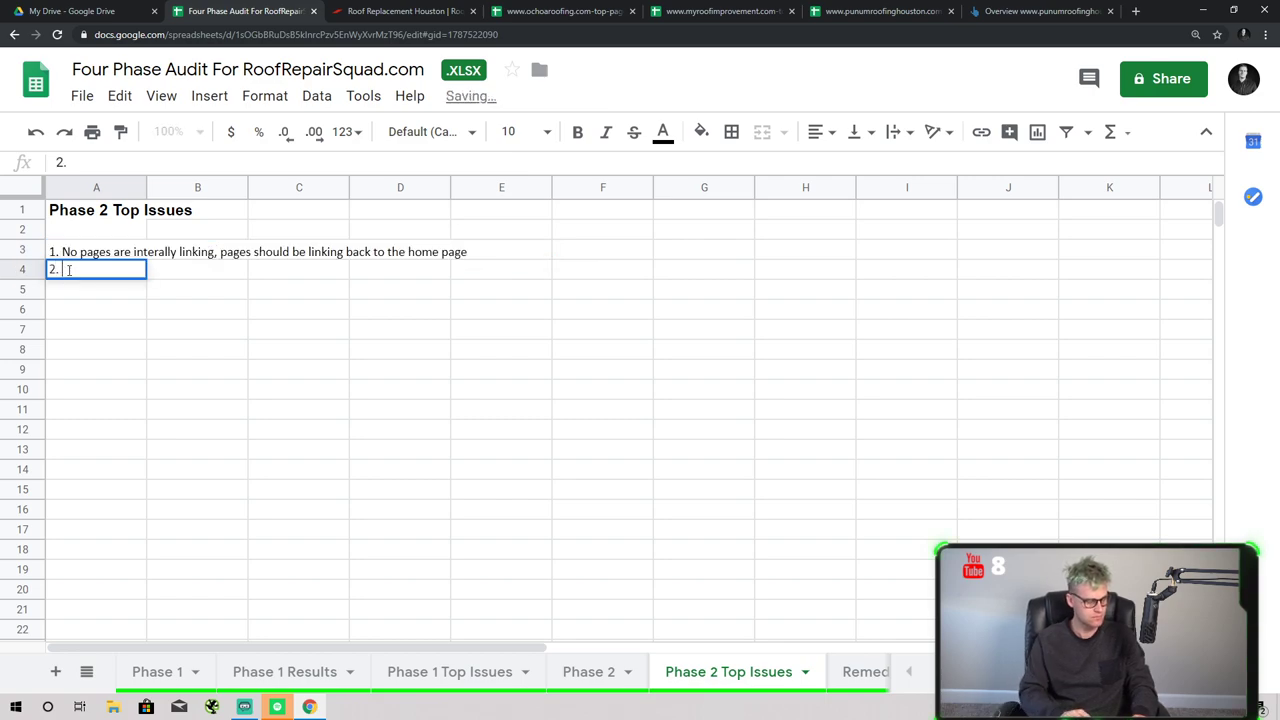
{"action": "type", "text": "Title t"}
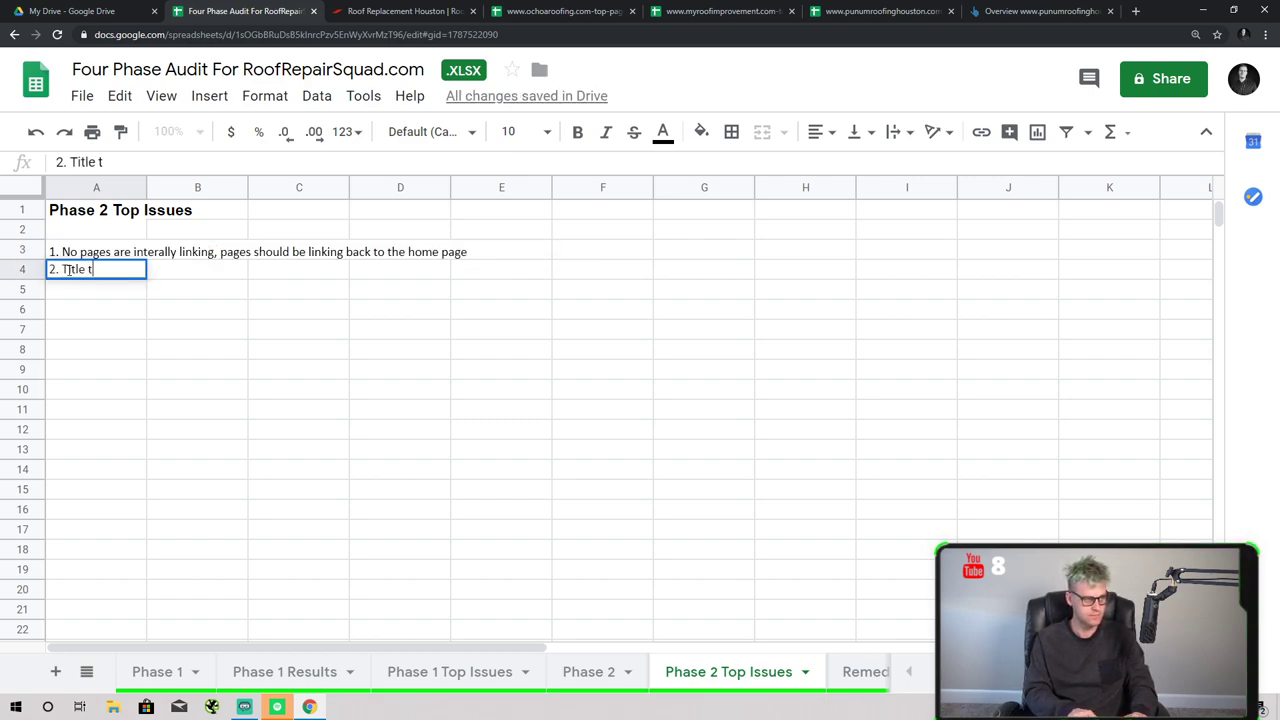
{"action": "type", "text": "ags and meta desc"}
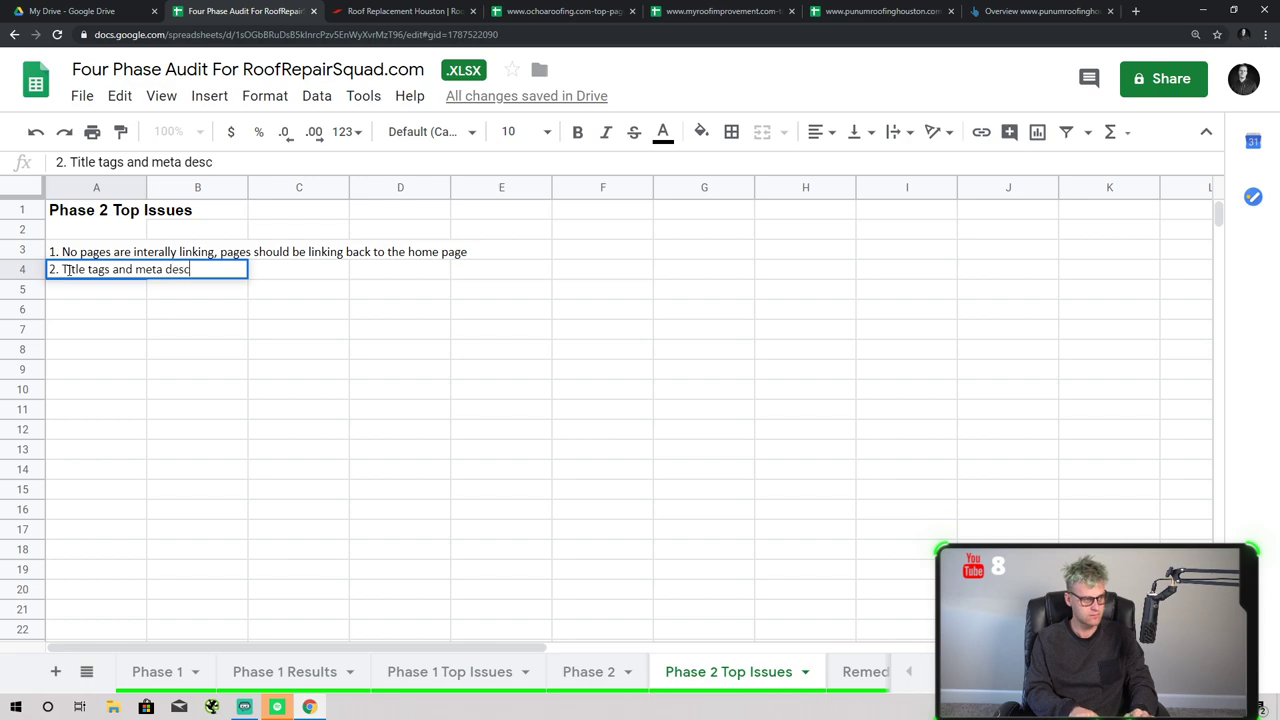
{"action": "type", "text": "riptions haven't been prope"}
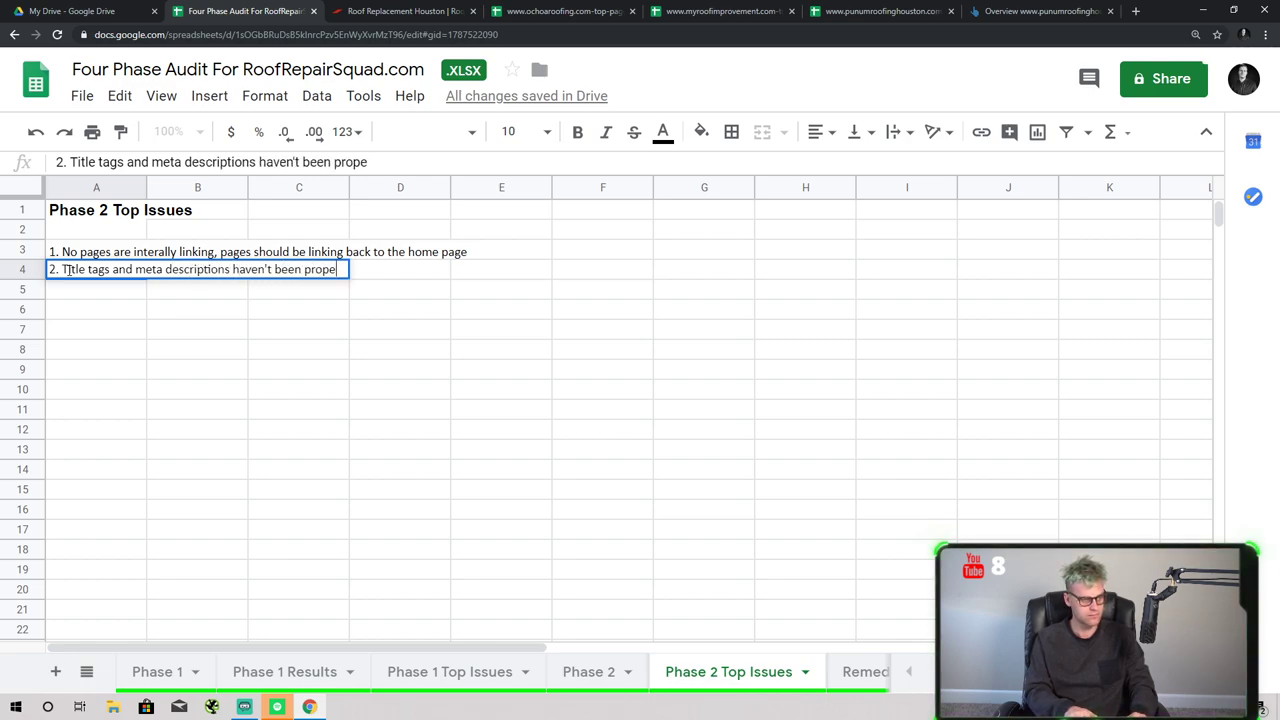
{"action": "type", "text": "rly implemen"}
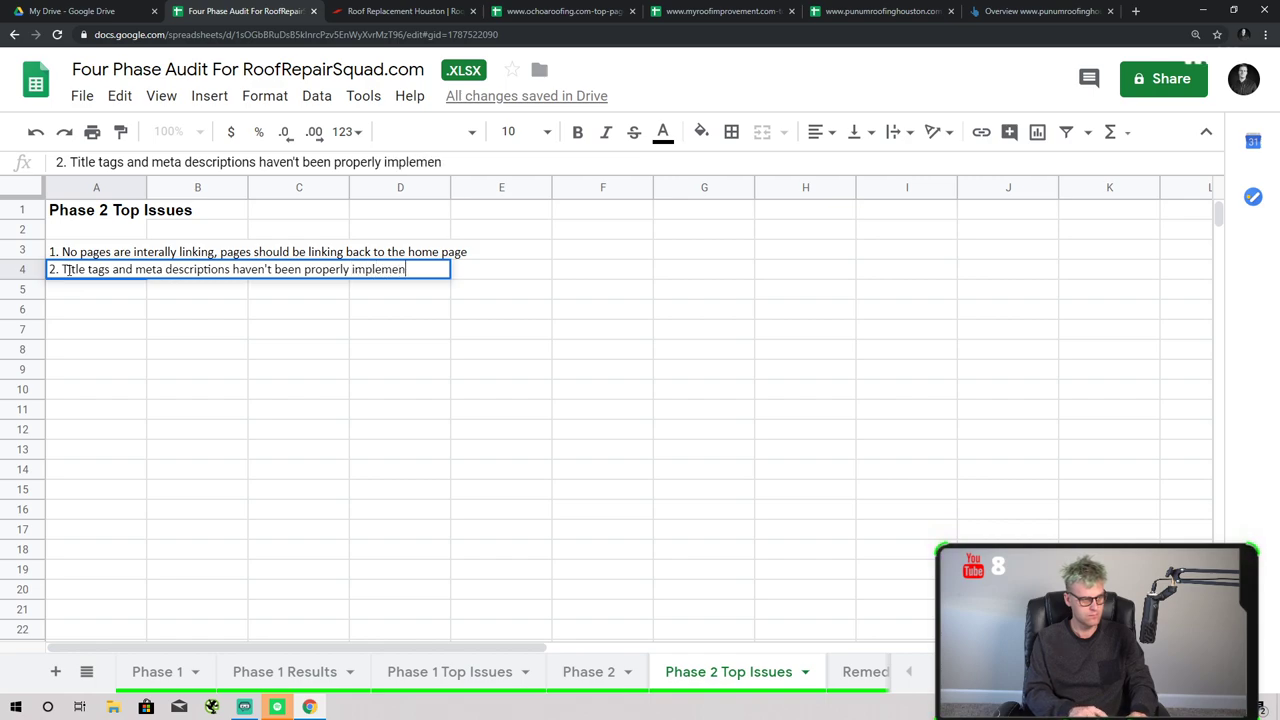
{"action": "type", "text": "ted which are leadi"}
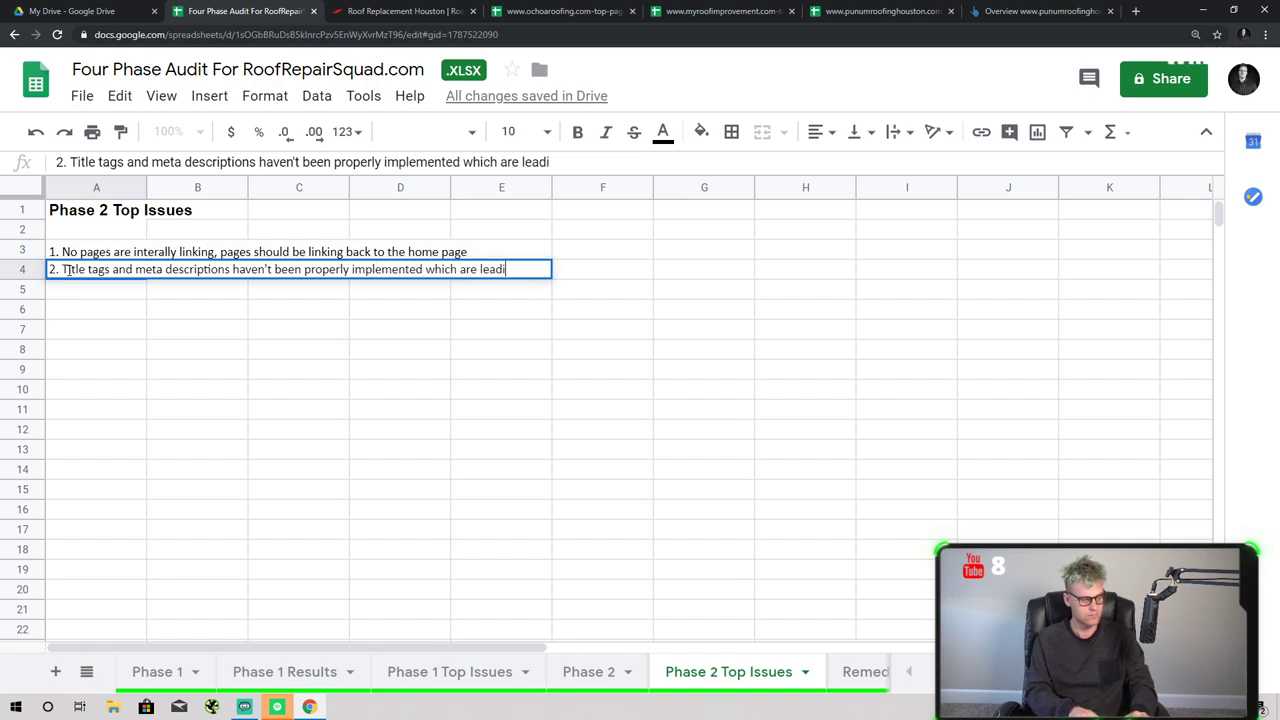
{"action": "type", "text": "ng to low c"}
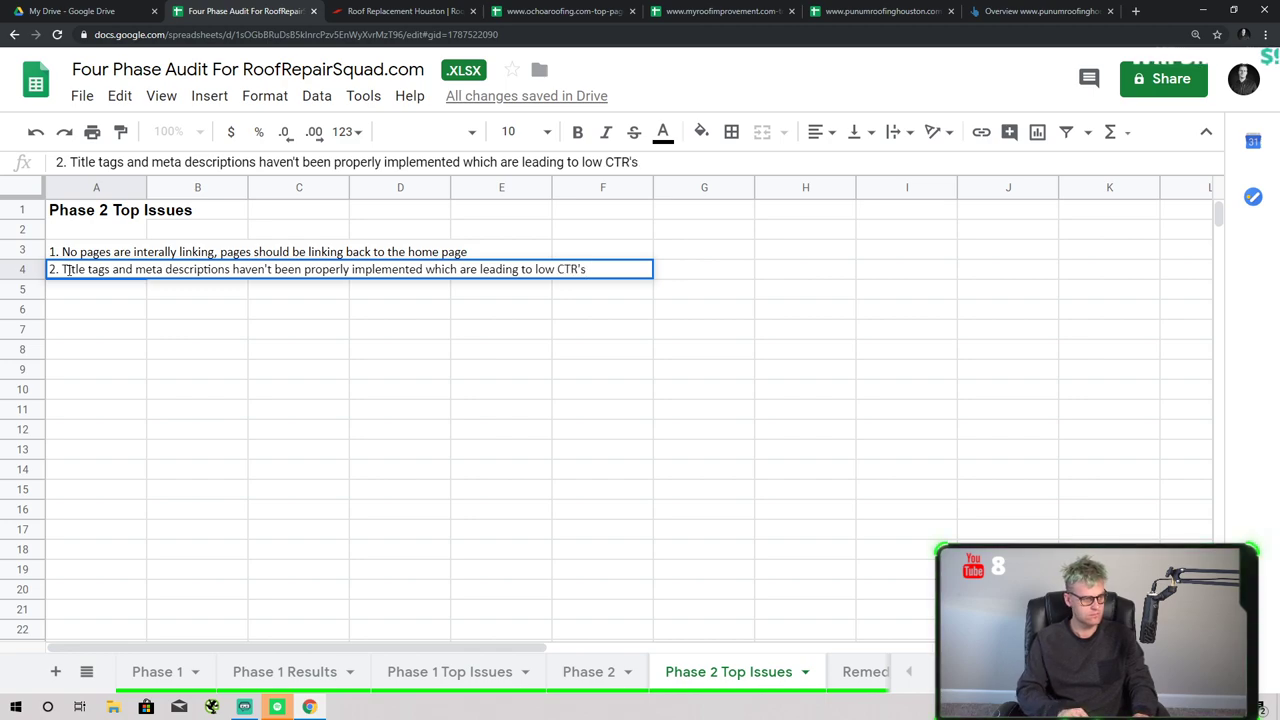
{"action": "key", "text": "Return"}
{"action": "left_click", "coordinate": [275, 672]}
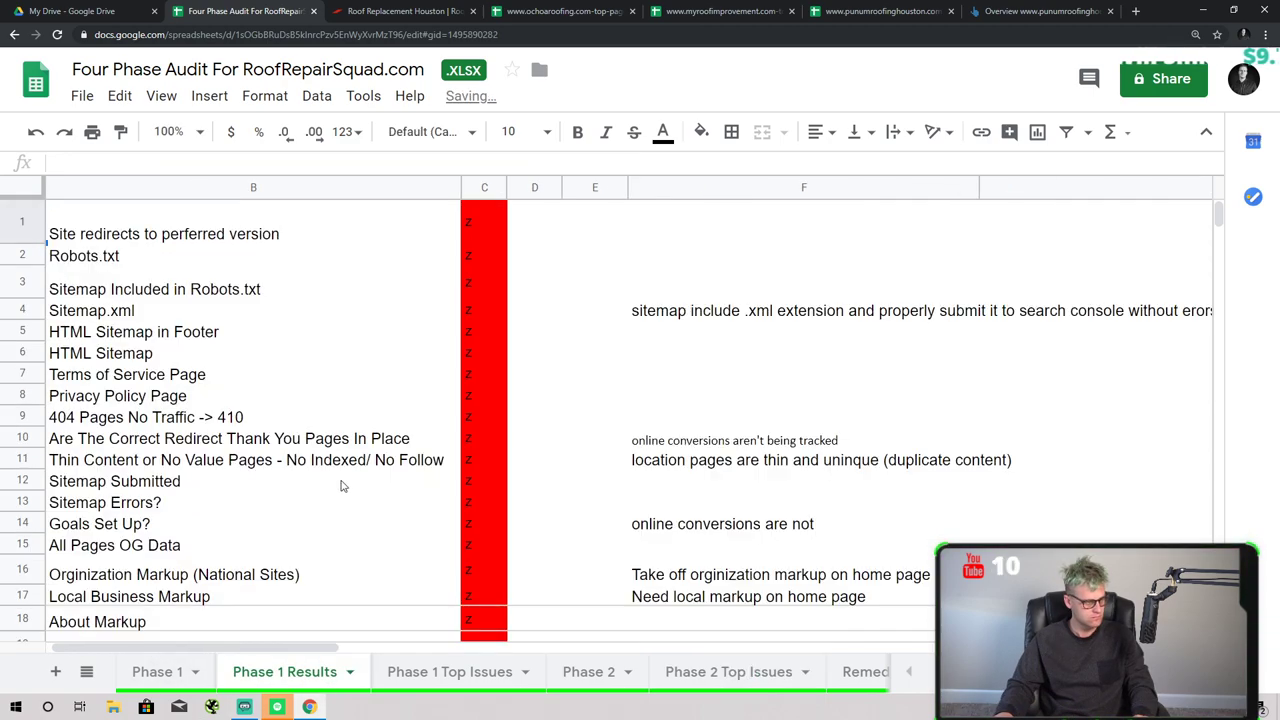
{"action": "left_click", "coordinate": [470, 680]}
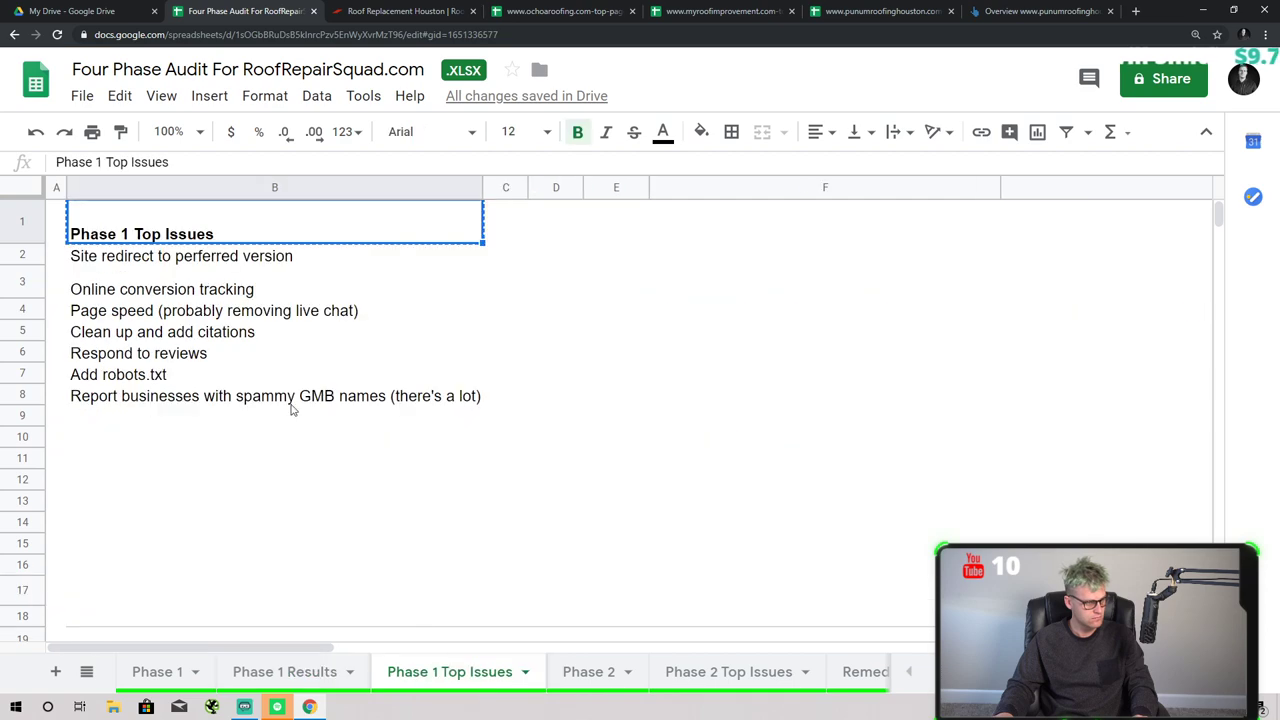
{"action": "double_click", "coordinate": [206, 414]}
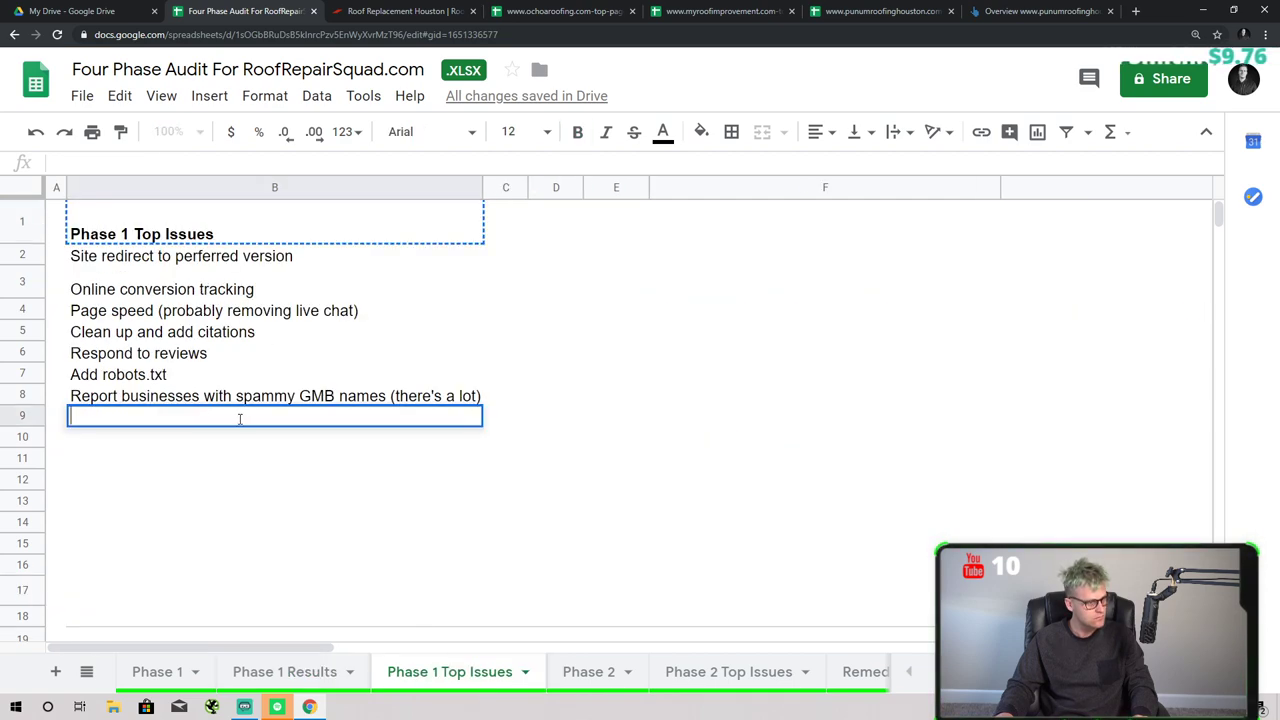
{"action": "left_click", "coordinate": [700, 673]}
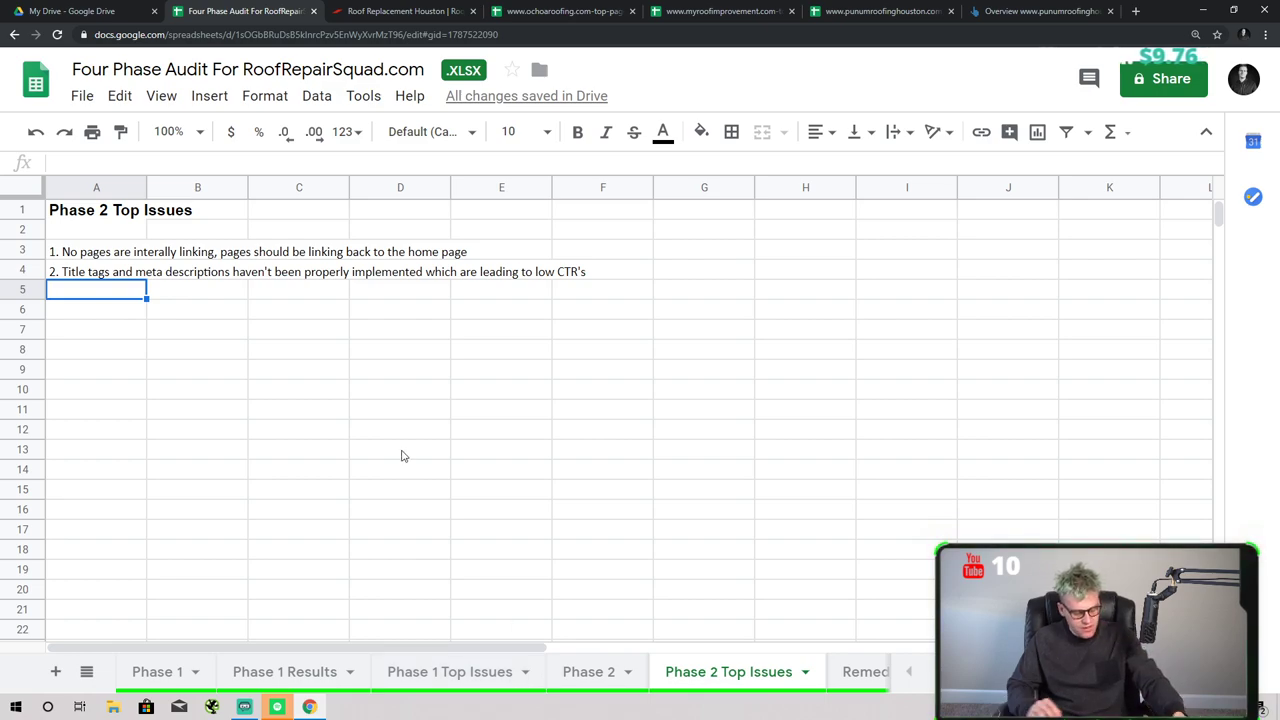
- Enter '3. Location pages content aren't unique and are duplicated.' in A5
{"action": "type", "text": "3. Locatio"}
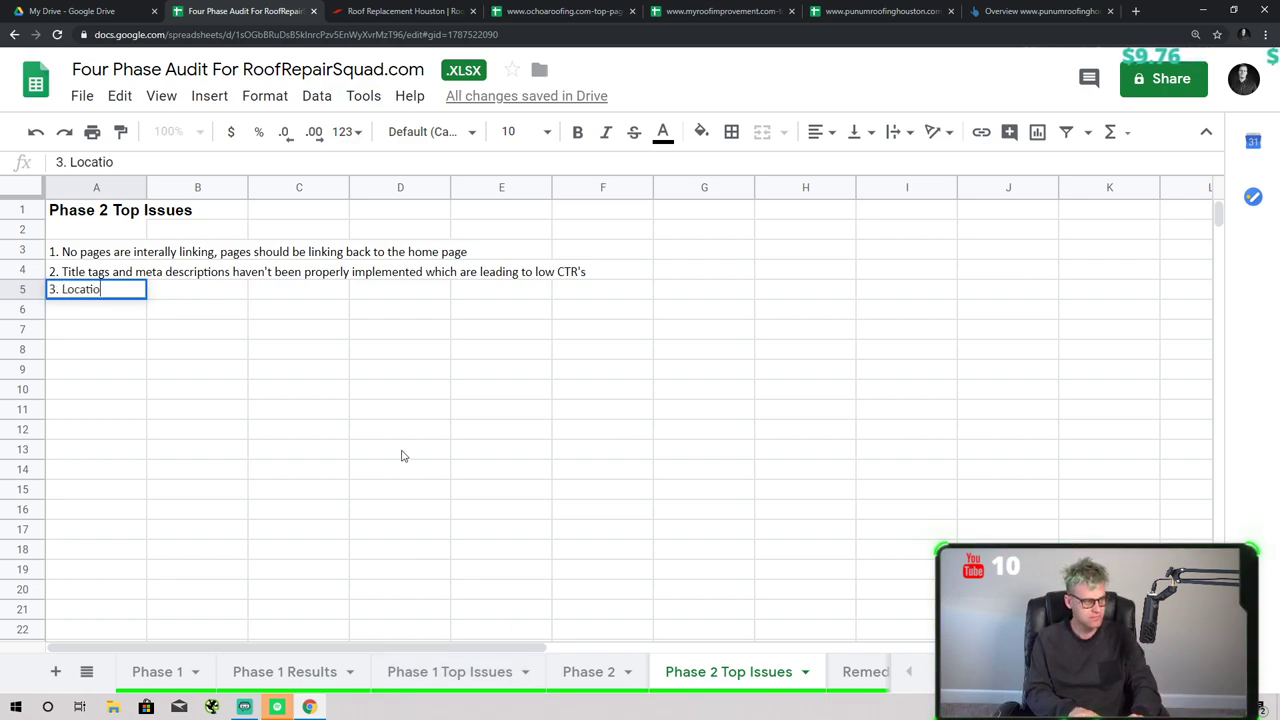
{"action": "type", "text": "n pages content"}
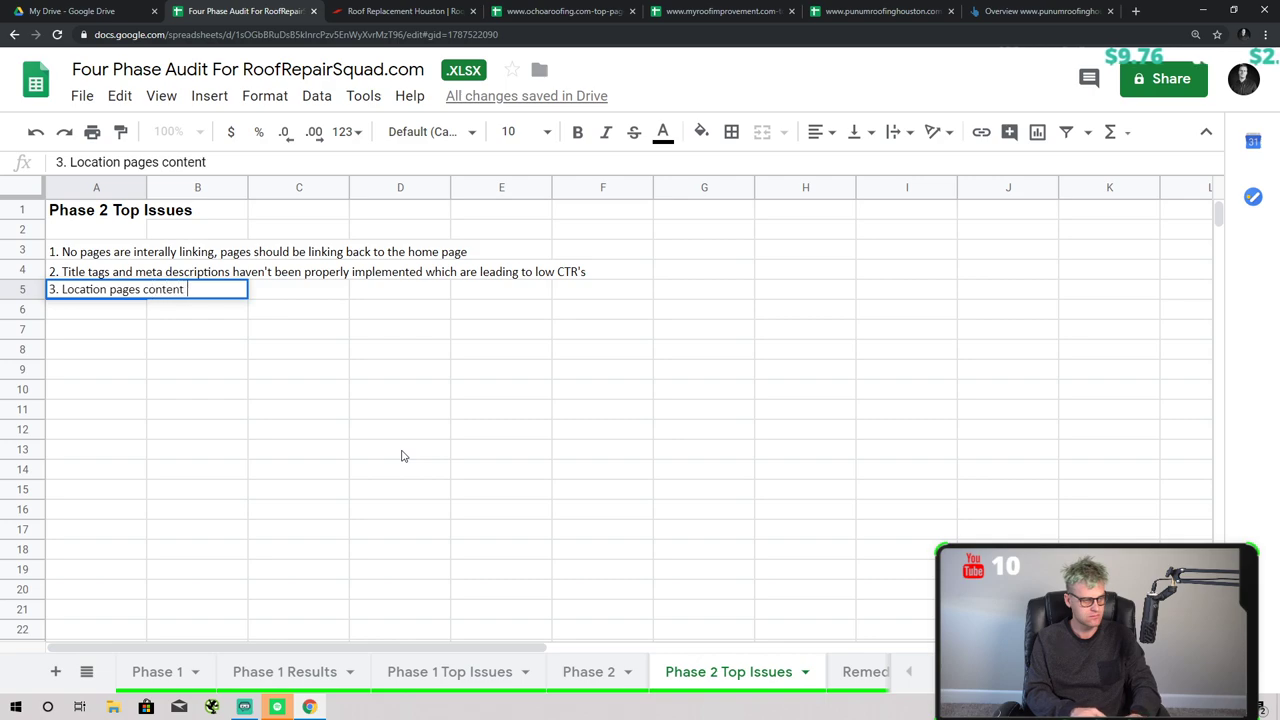
{"action": "type", "text": " aren't uniqu"}
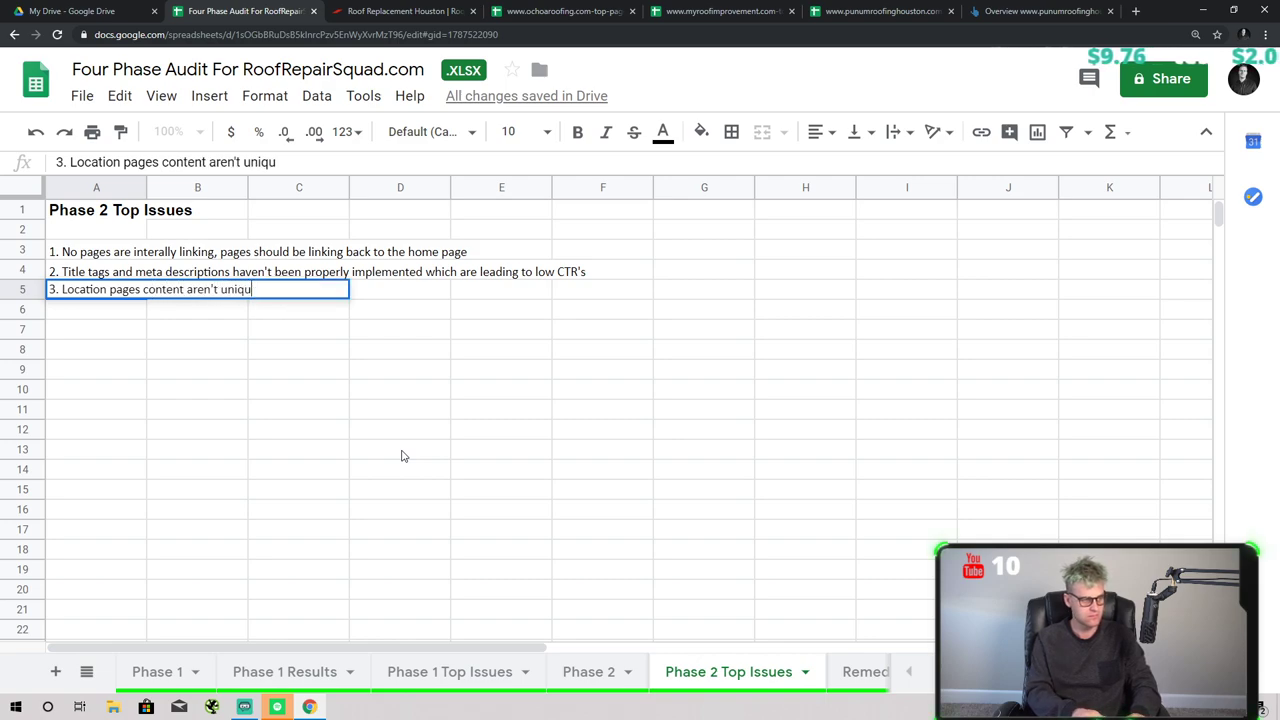
{"action": "type", "text": "e and are duplic"}
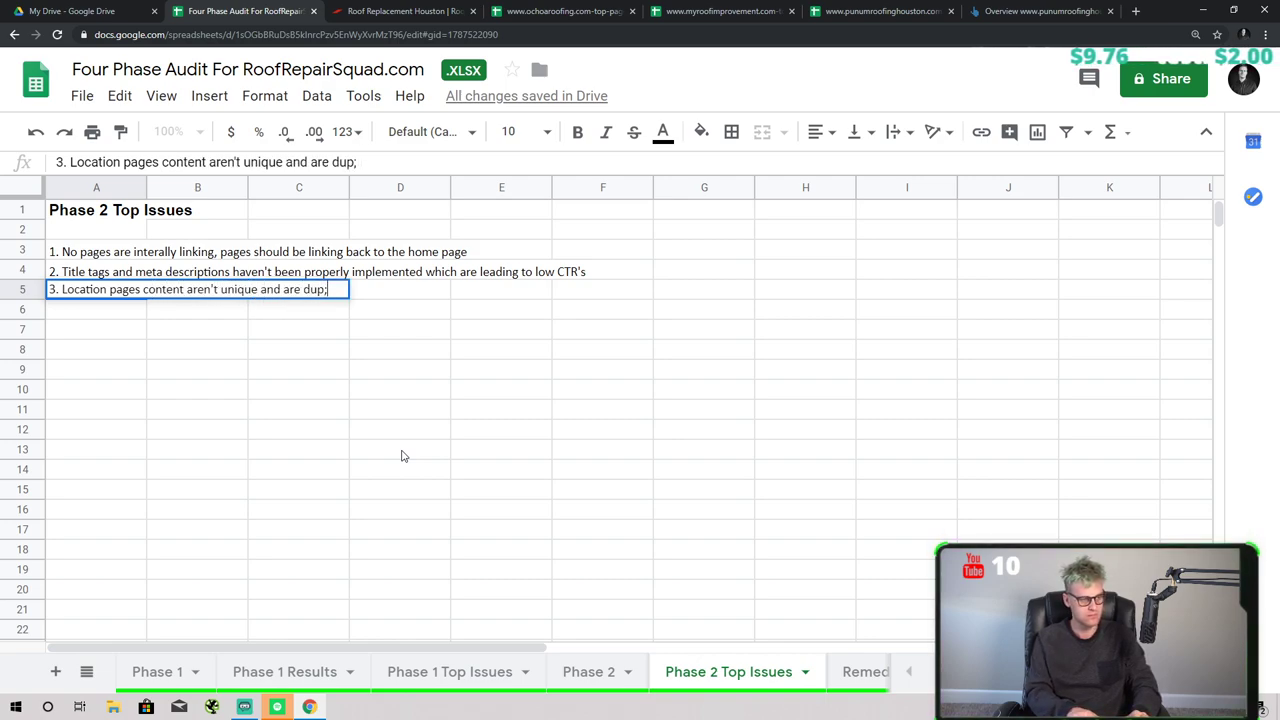
{"action": "type", "text": "ated."}
{"action": "key", "text": "Return"}
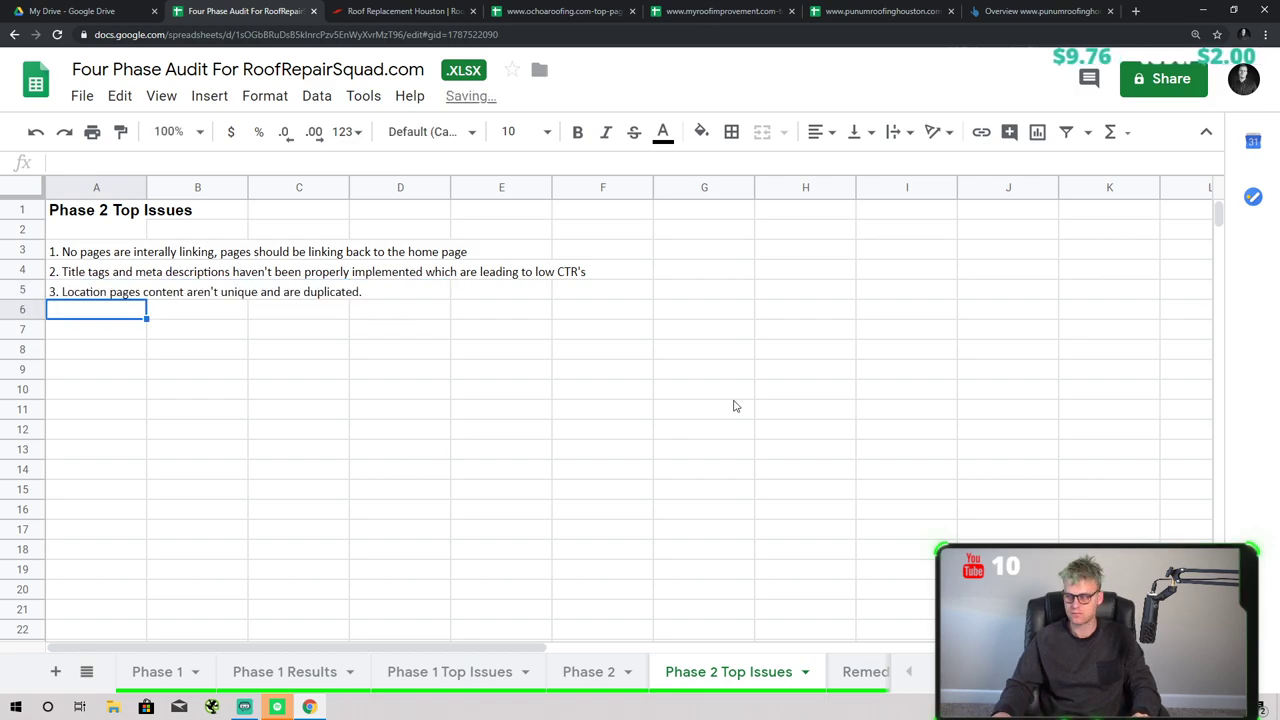
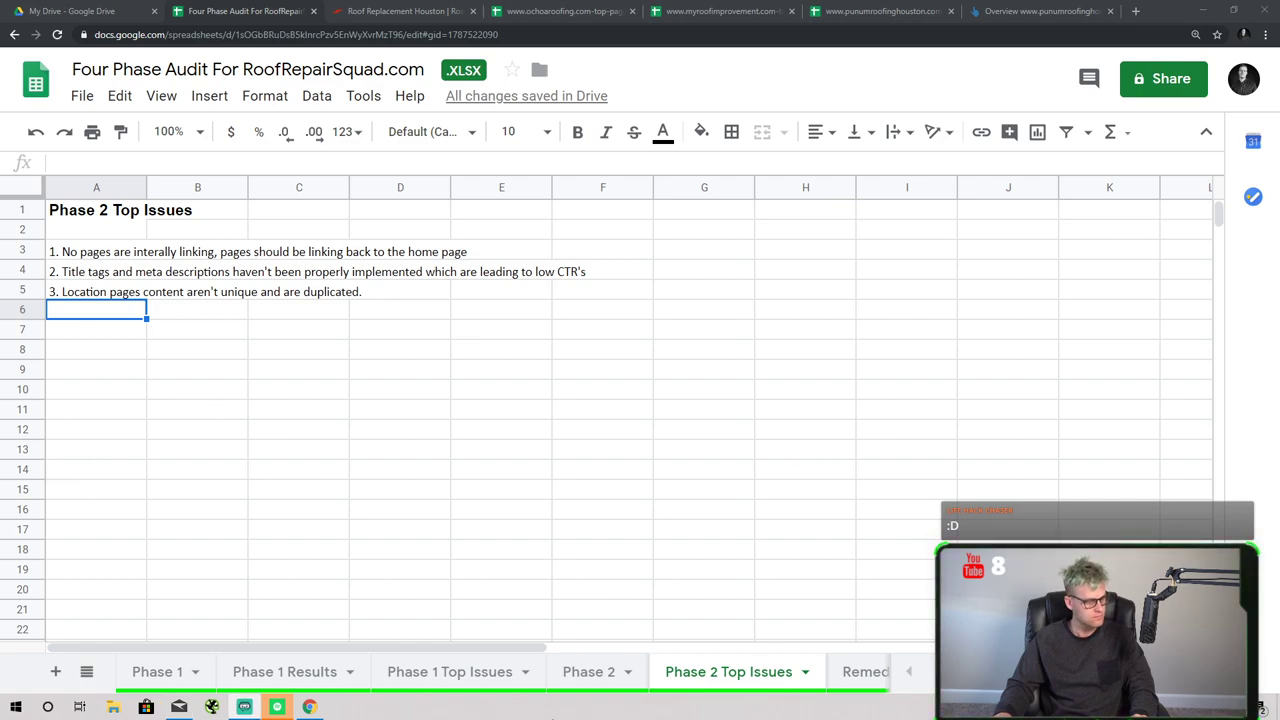
- Move from the Phase 1 Top Issues sheet to the Phase 2 keyword table
{"action": "left_click", "coordinate": [410, 673]}
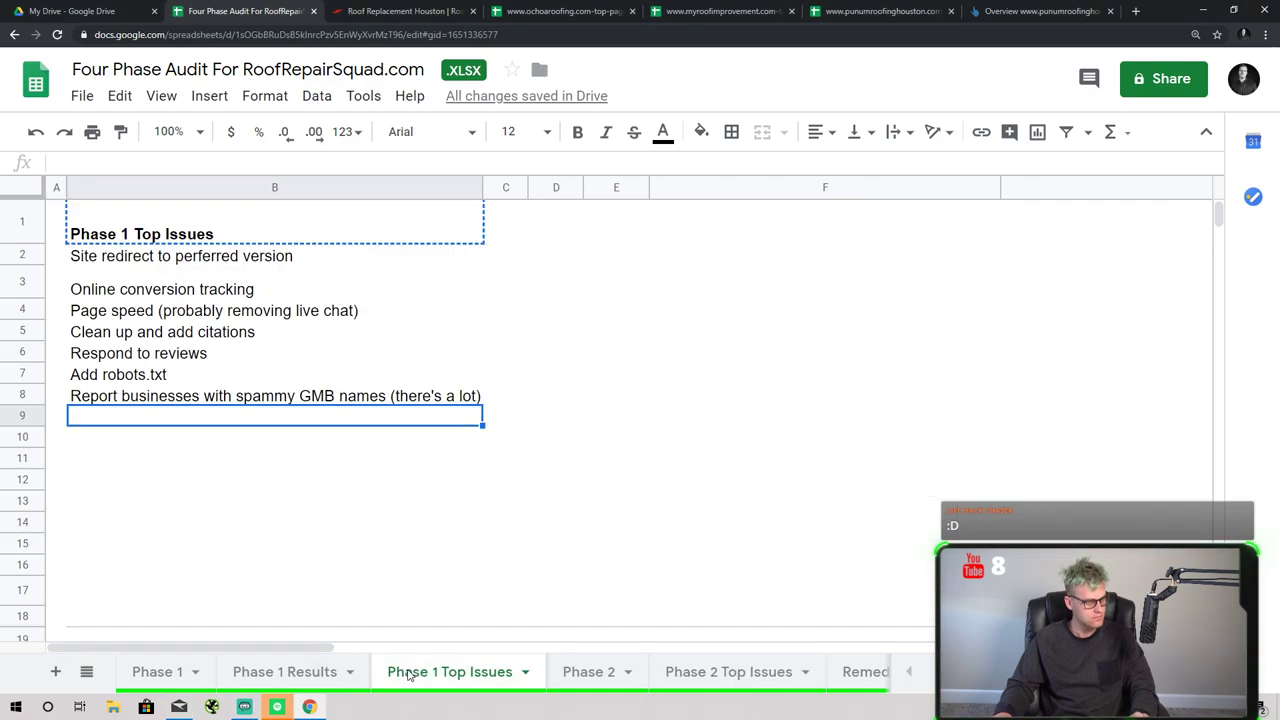
{"action": "left_click", "coordinate": [553, 674]}
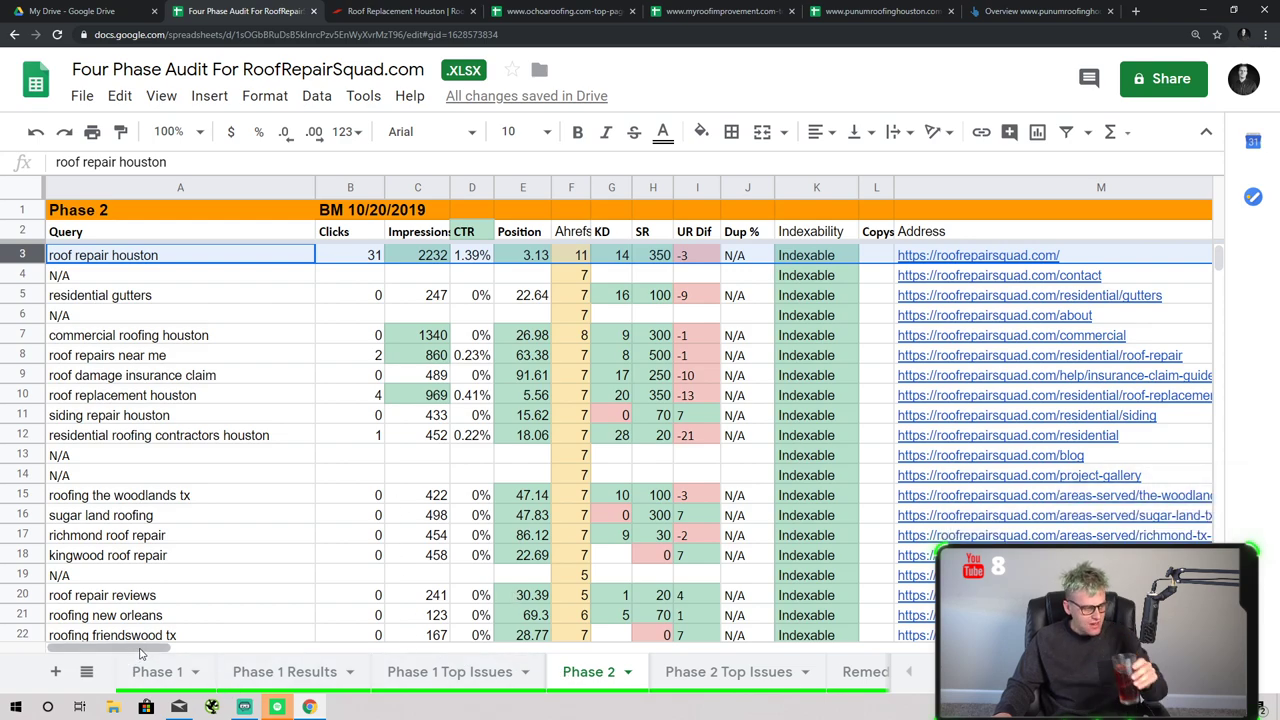
{"action": "left_click_drag", "start_coordinate": [150, 652], "coordinate": [287, 646]}
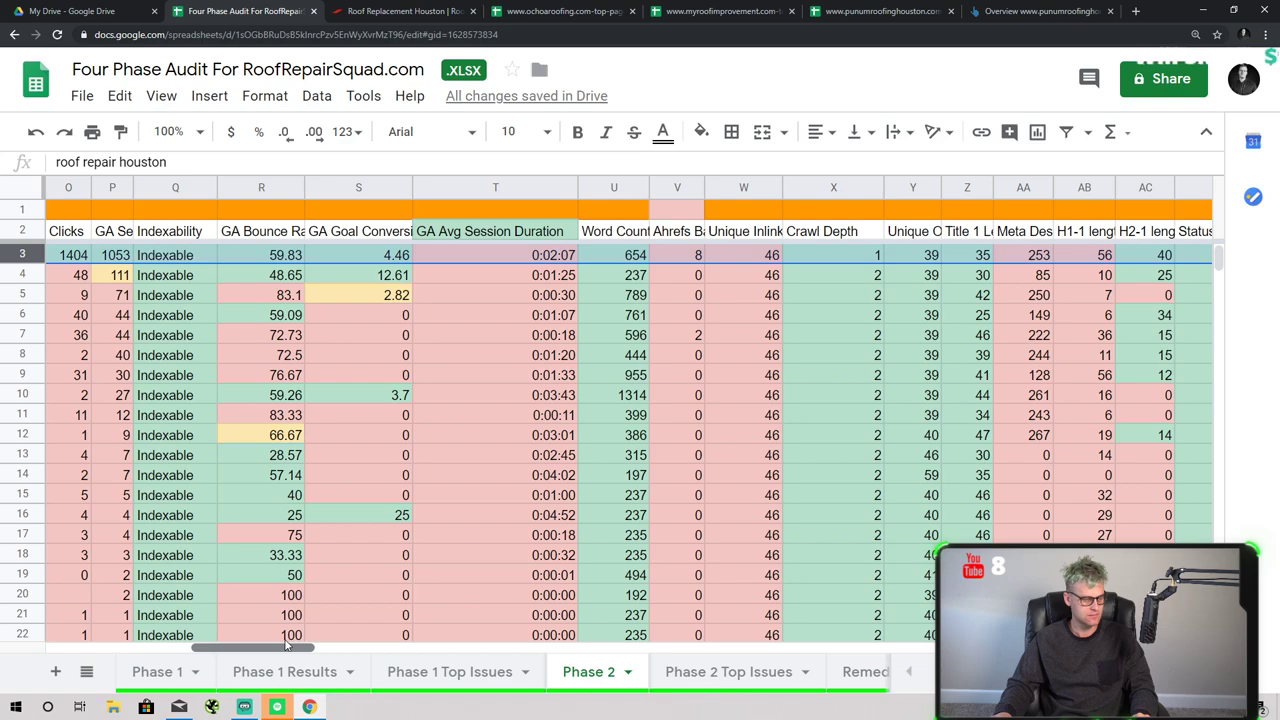
{"action": "left_click_drag", "start_coordinate": [287, 646], "coordinate": [98, 665]}
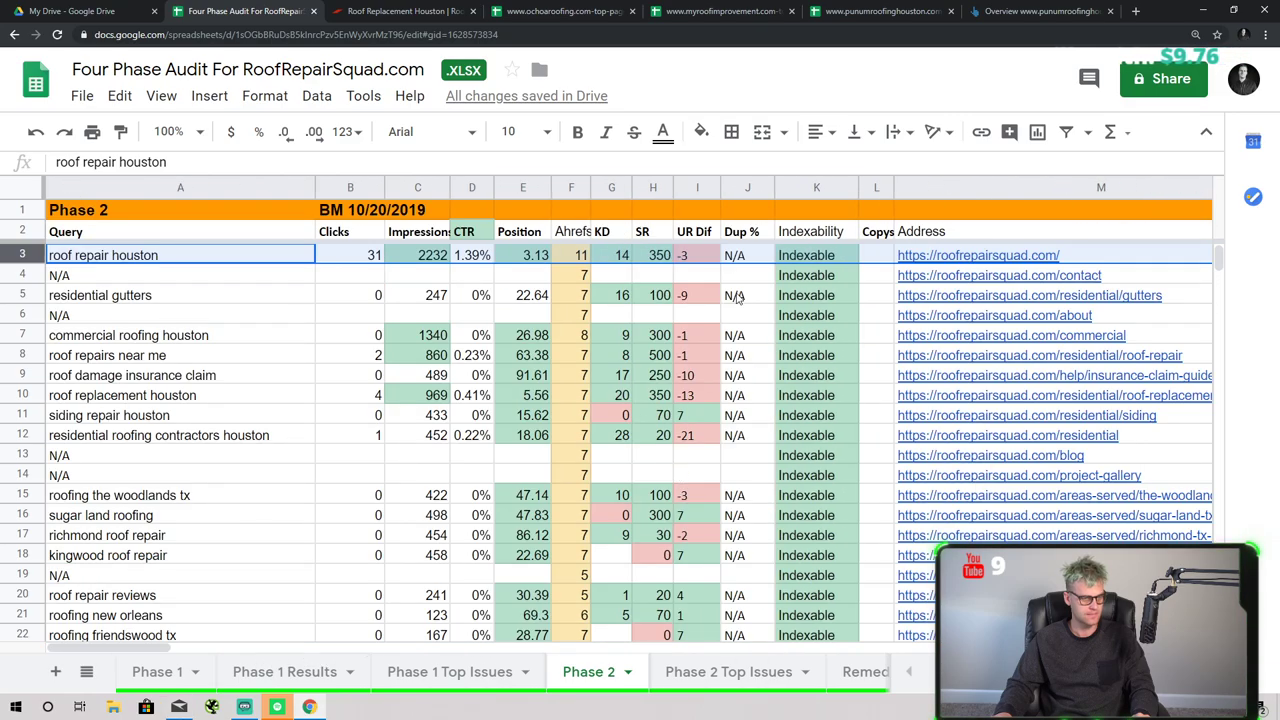
- Copy the home page address from cell M3 into a new browser tab
{"action": "left_click", "coordinate": [697, 188]}
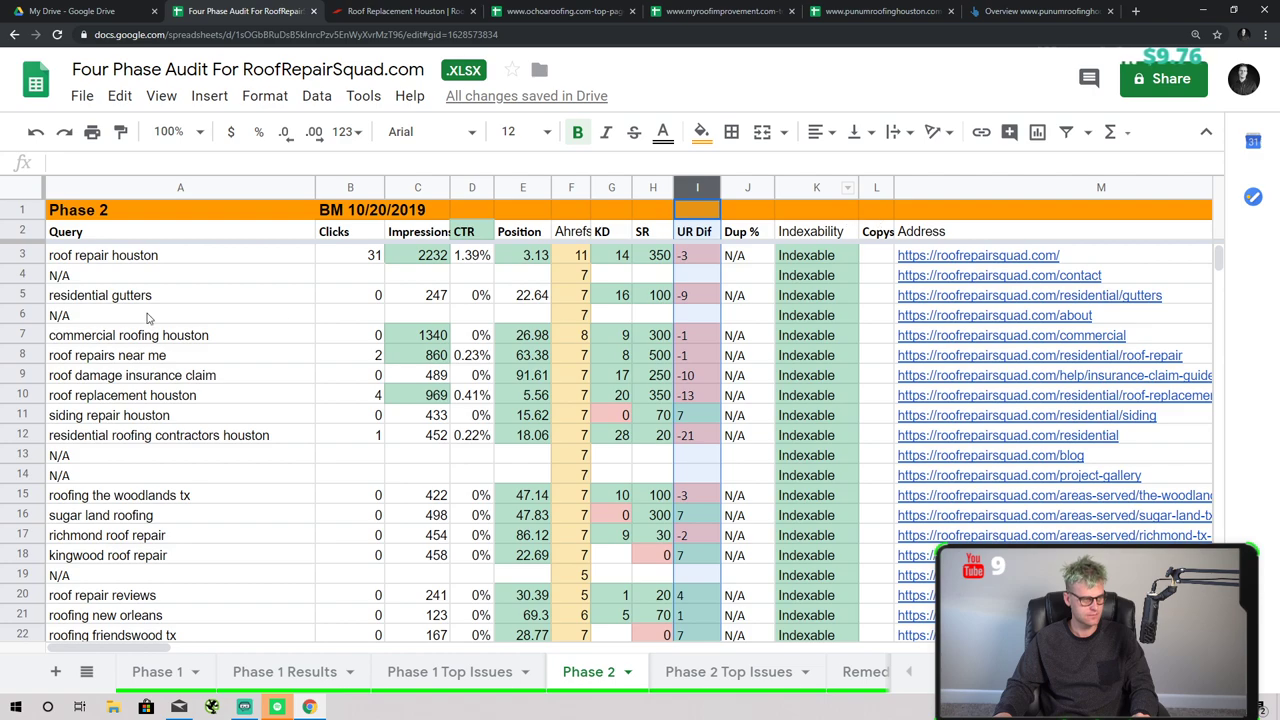
{"action": "left_click", "coordinate": [965, 274]}
{"action": "left_click", "coordinate": [963, 256]}
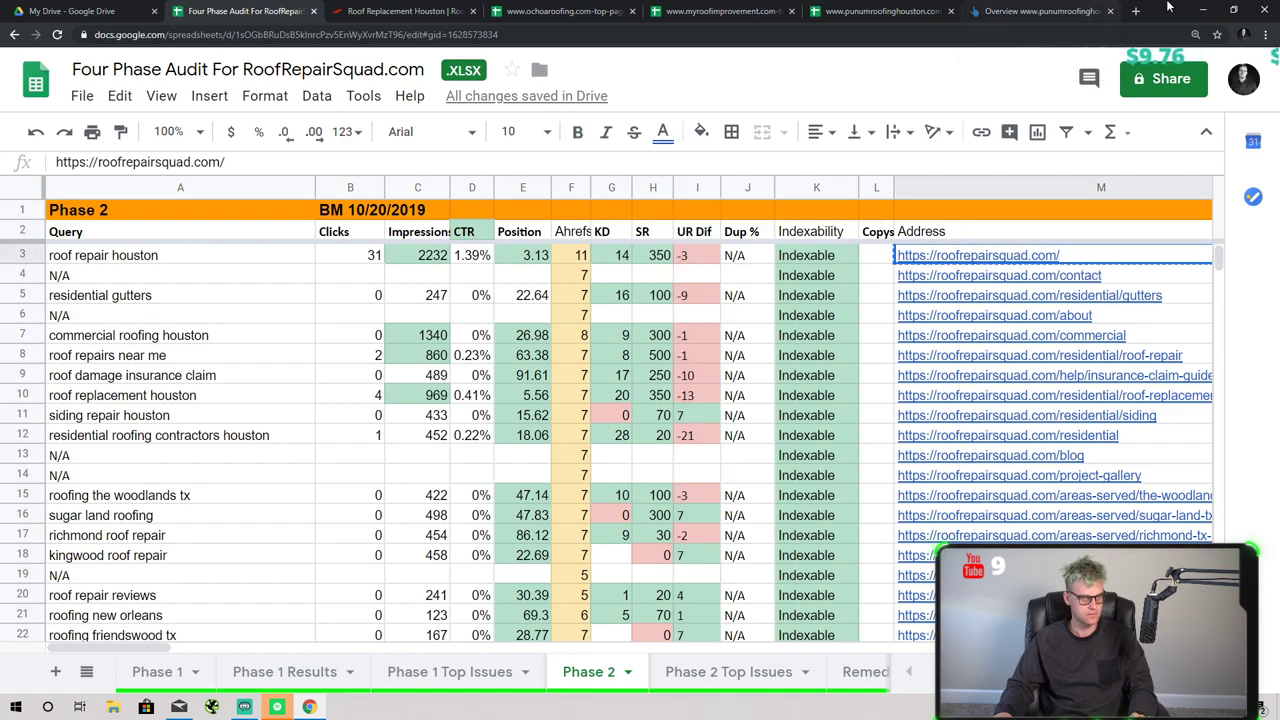
{"action": "left_click", "coordinate": [1137, 9]}
- Go to copyscape.com and check the roofrepairsquad.com home page for copies
{"action": "type", "text": "copyscape.co"}
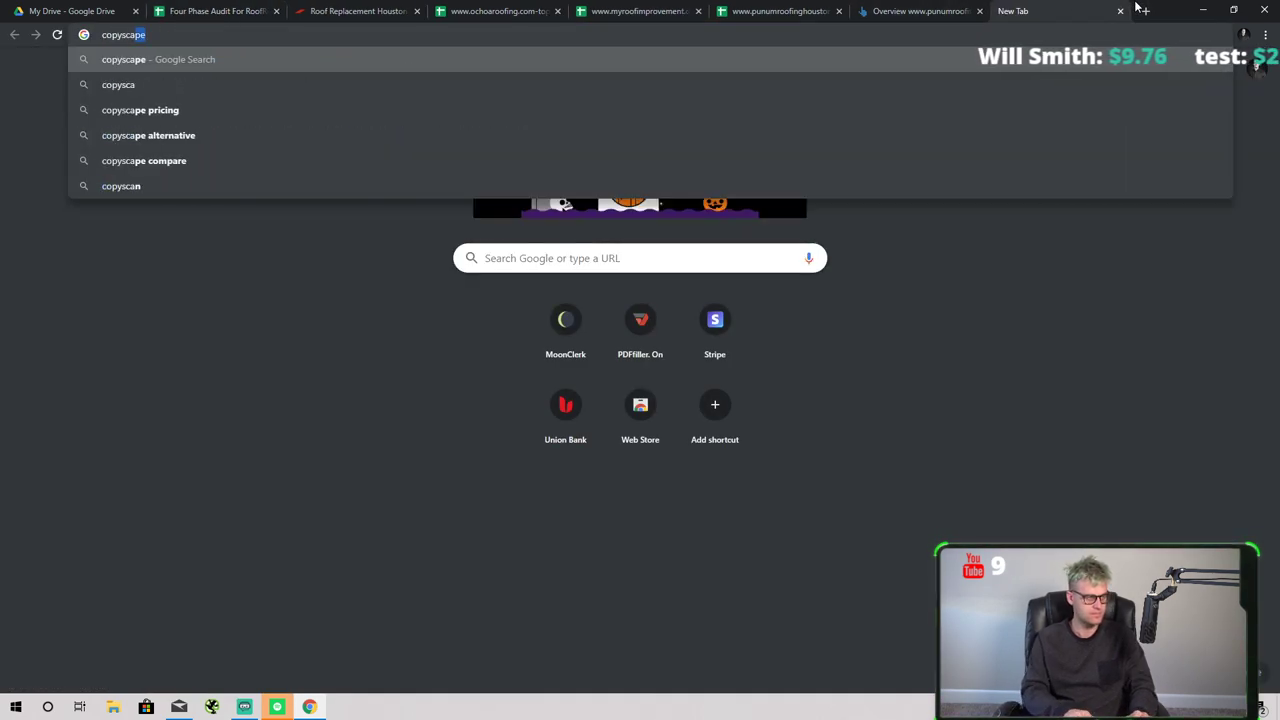
{"action": "type", "text": "m"}
{"action": "key", "text": "Return"}
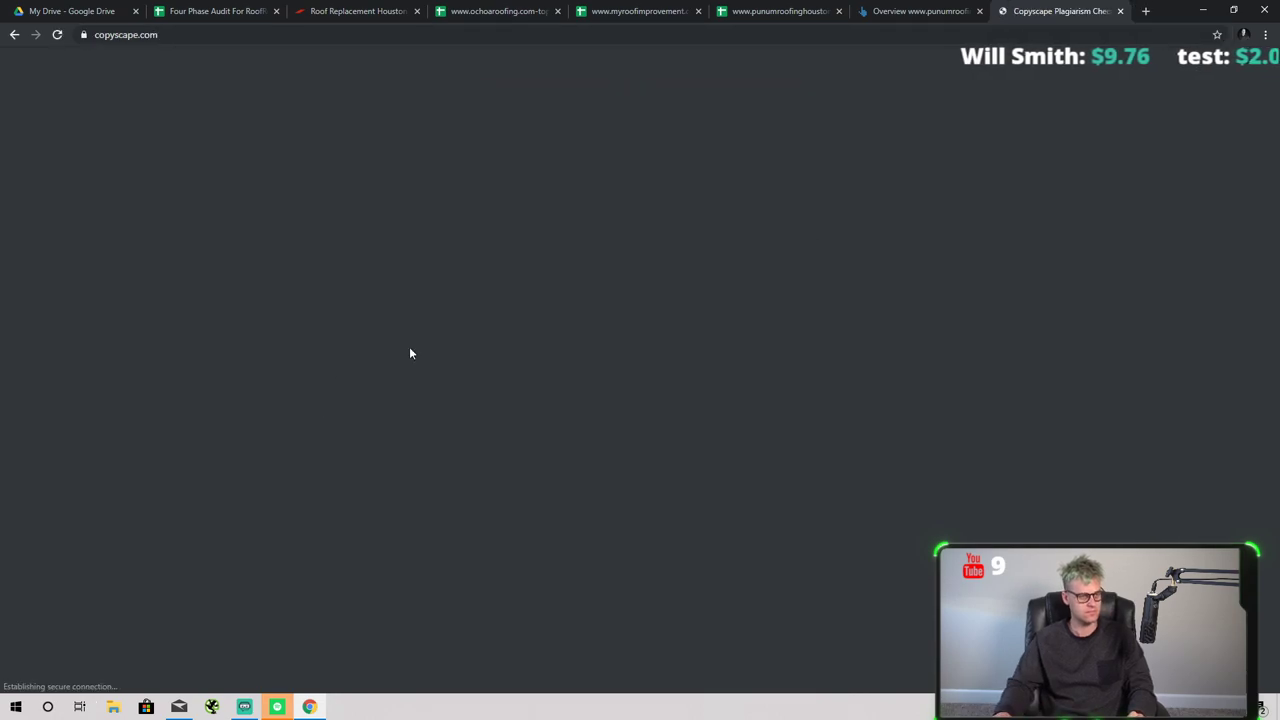
{"action": "key", "text": "Return"}
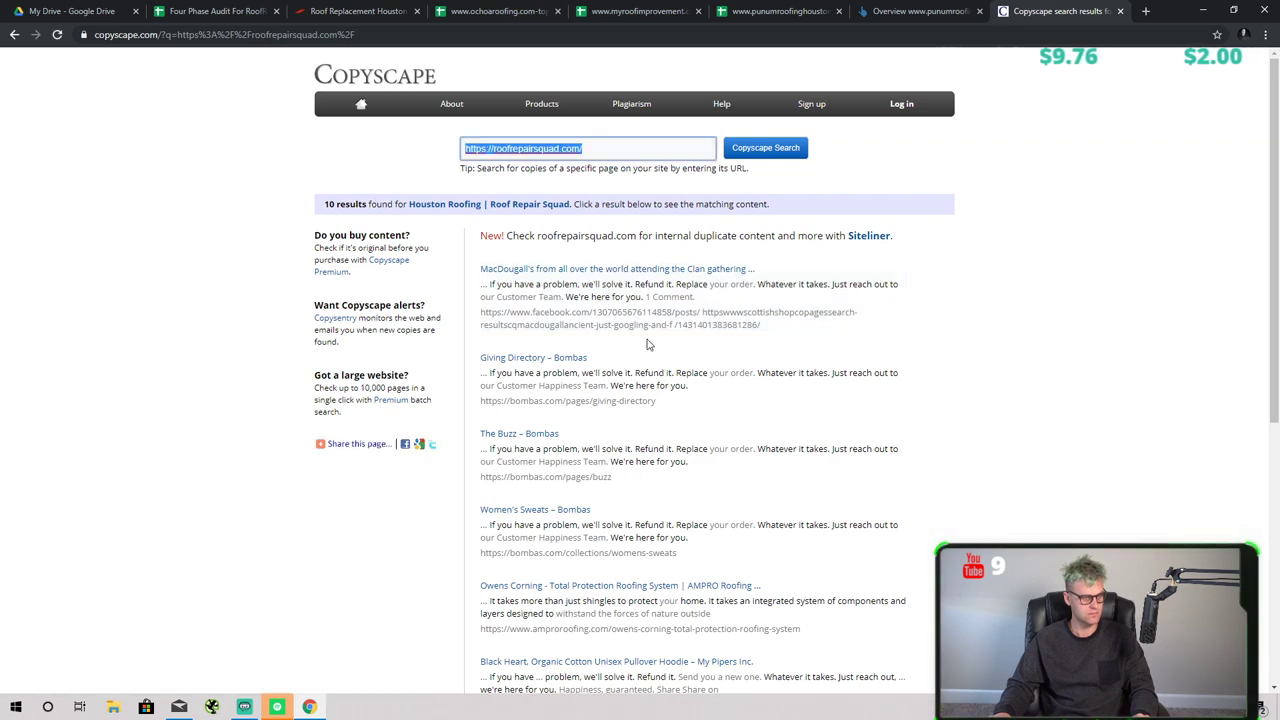
{"action": "scroll", "coordinate": [622, 270], "scroll_direction": "down", "scroll_amount": 1}
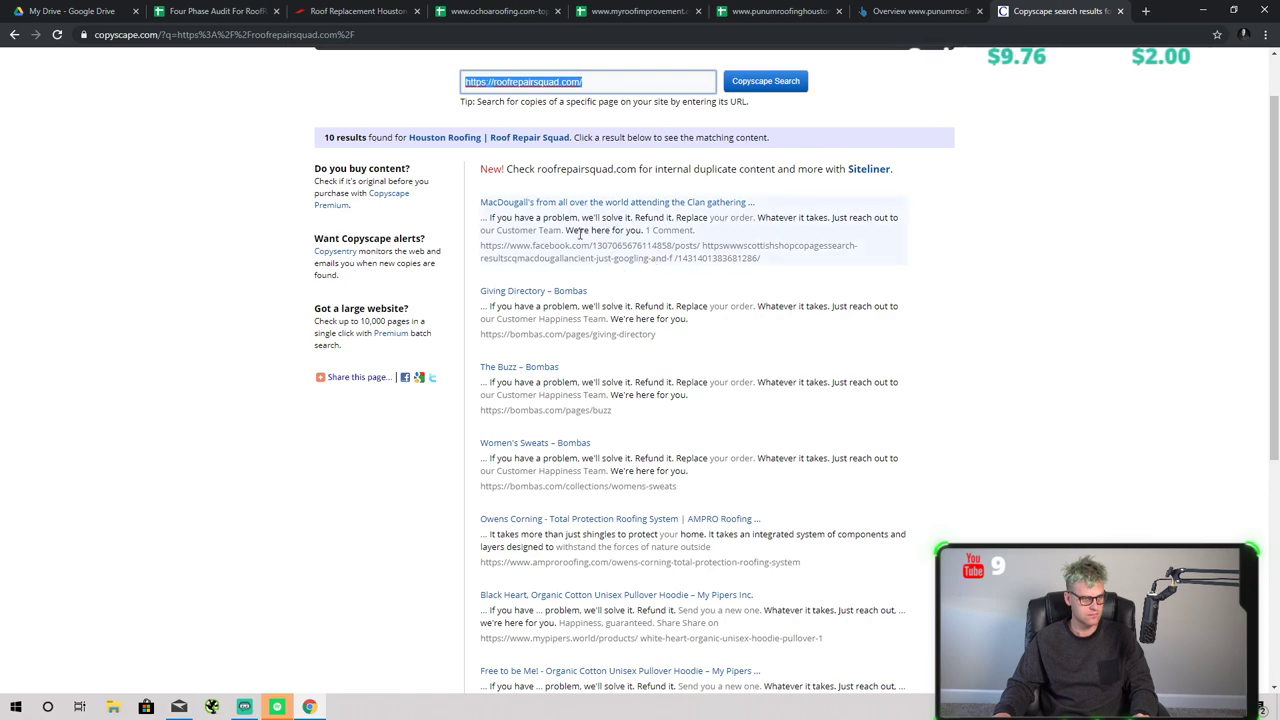
{"action": "scroll", "coordinate": [580, 233], "scroll_direction": "down", "scroll_amount": 2}
{"action": "scroll", "coordinate": [576, 250], "scroll_direction": "up", "scroll_amount": 3}
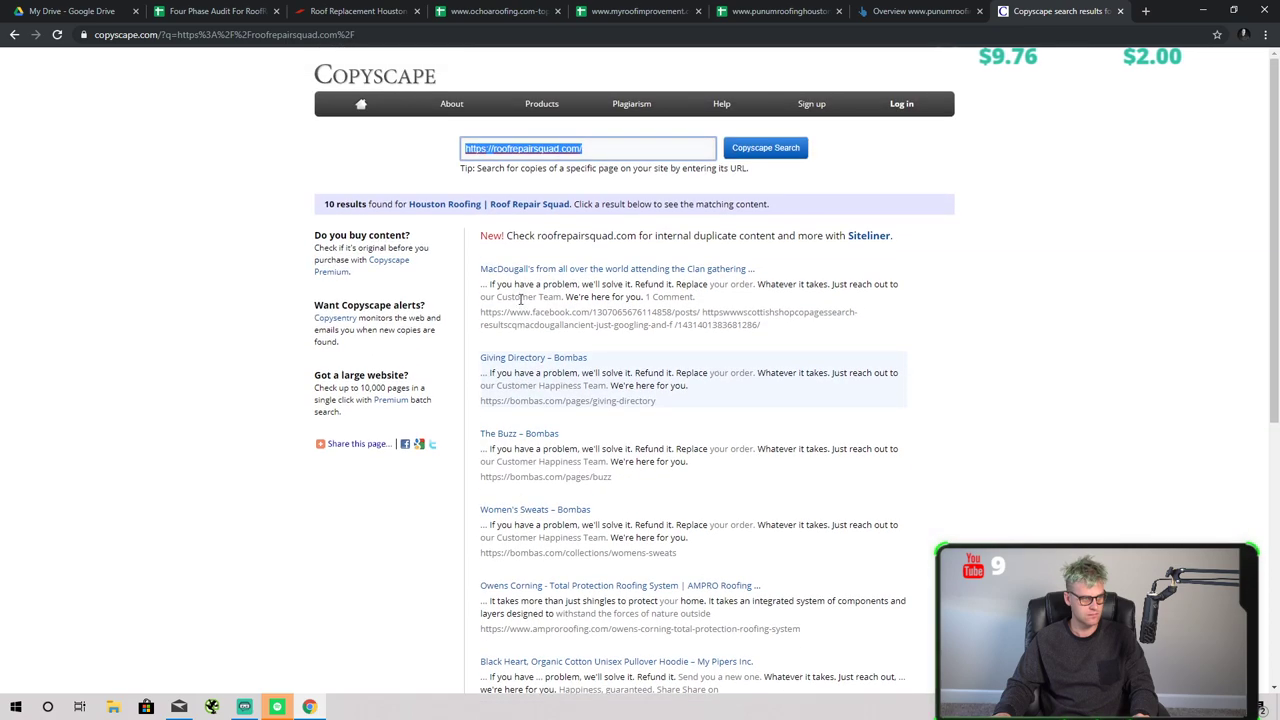
- Review the MacDougall's and Giving Directory – Bombas matches, then scan the remaining results
{"action": "left_click", "coordinate": [565, 271]}
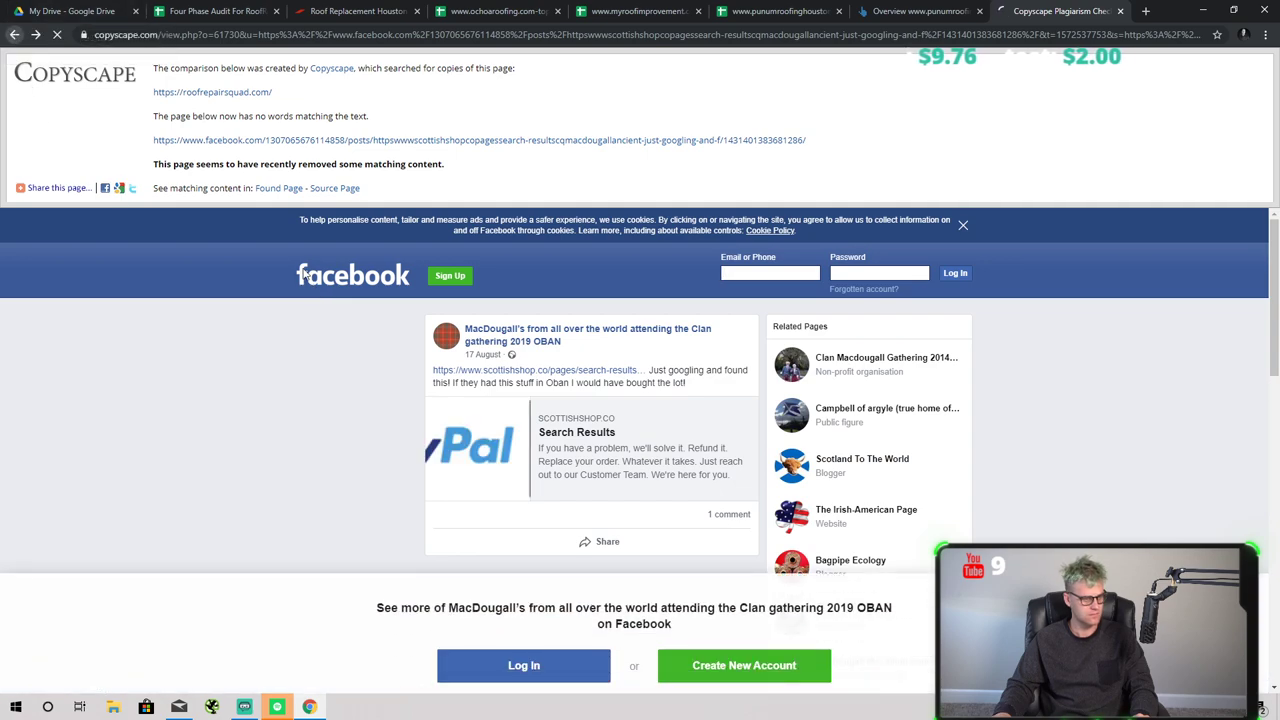
{"action": "key", "text": "alt+Left"}
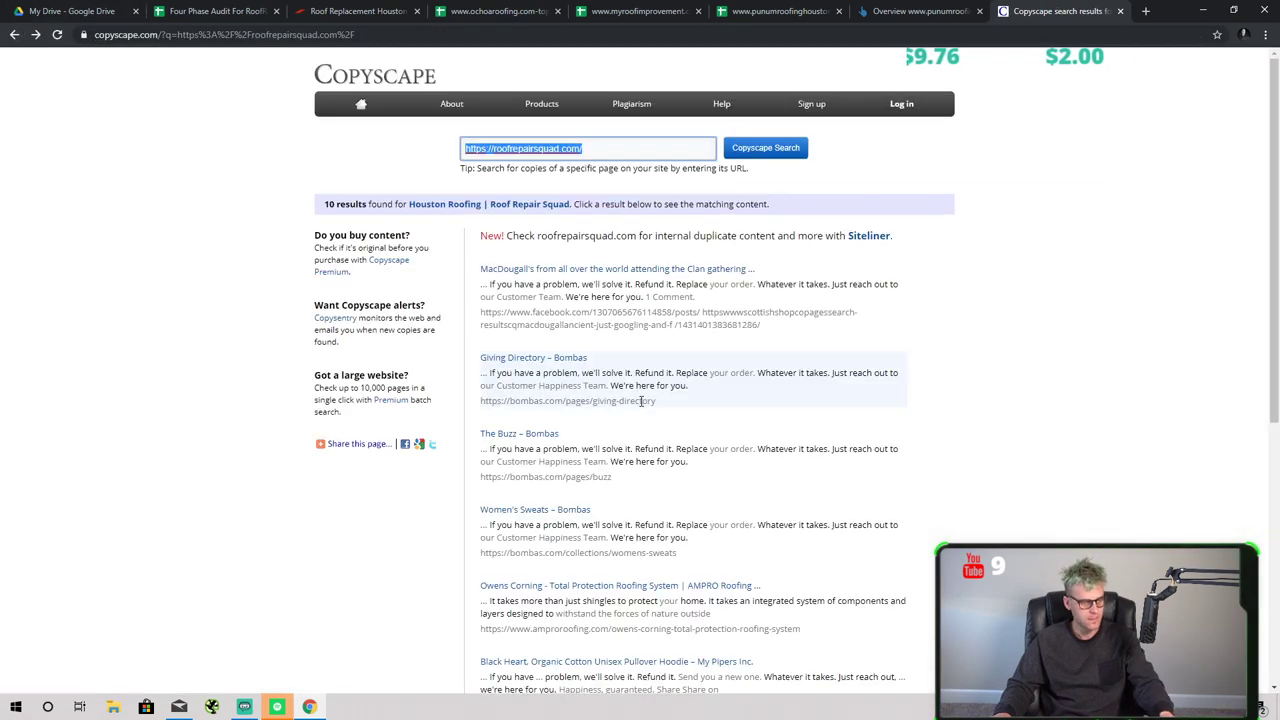
{"action": "left_click", "coordinate": [557, 357]}
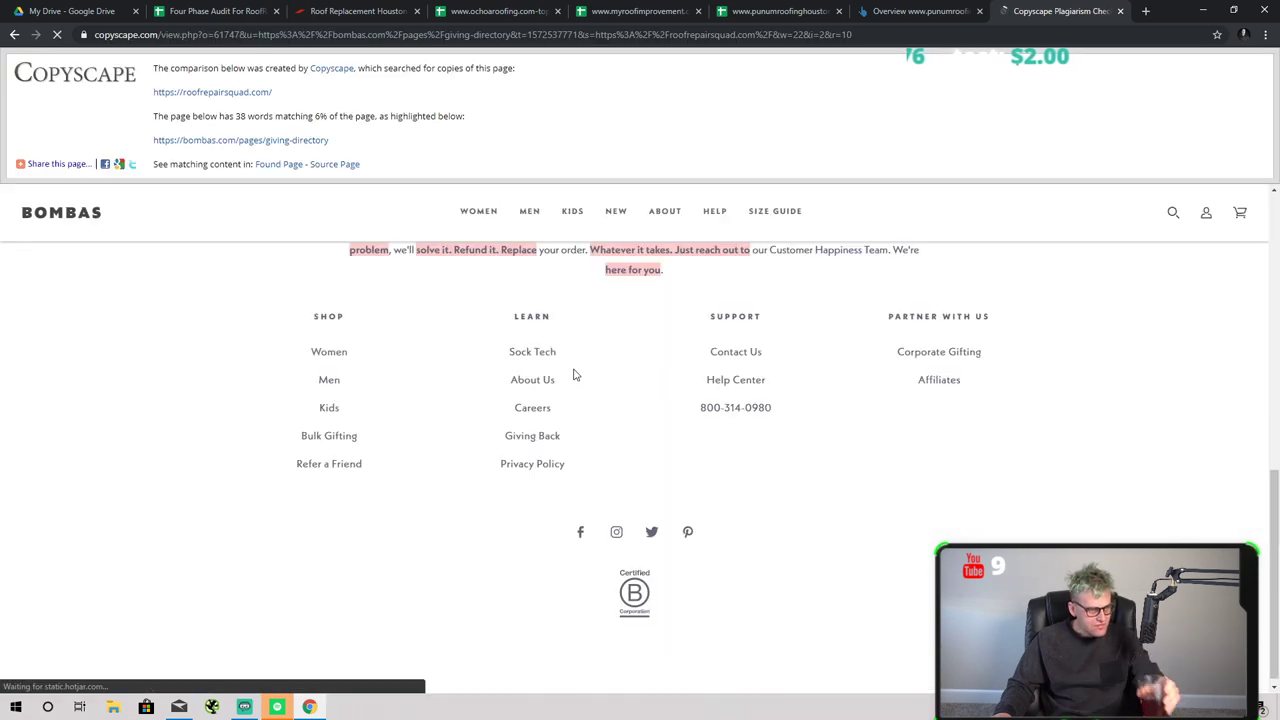
{"action": "scroll", "coordinate": [528, 380], "scroll_direction": "up", "scroll_amount": 15}
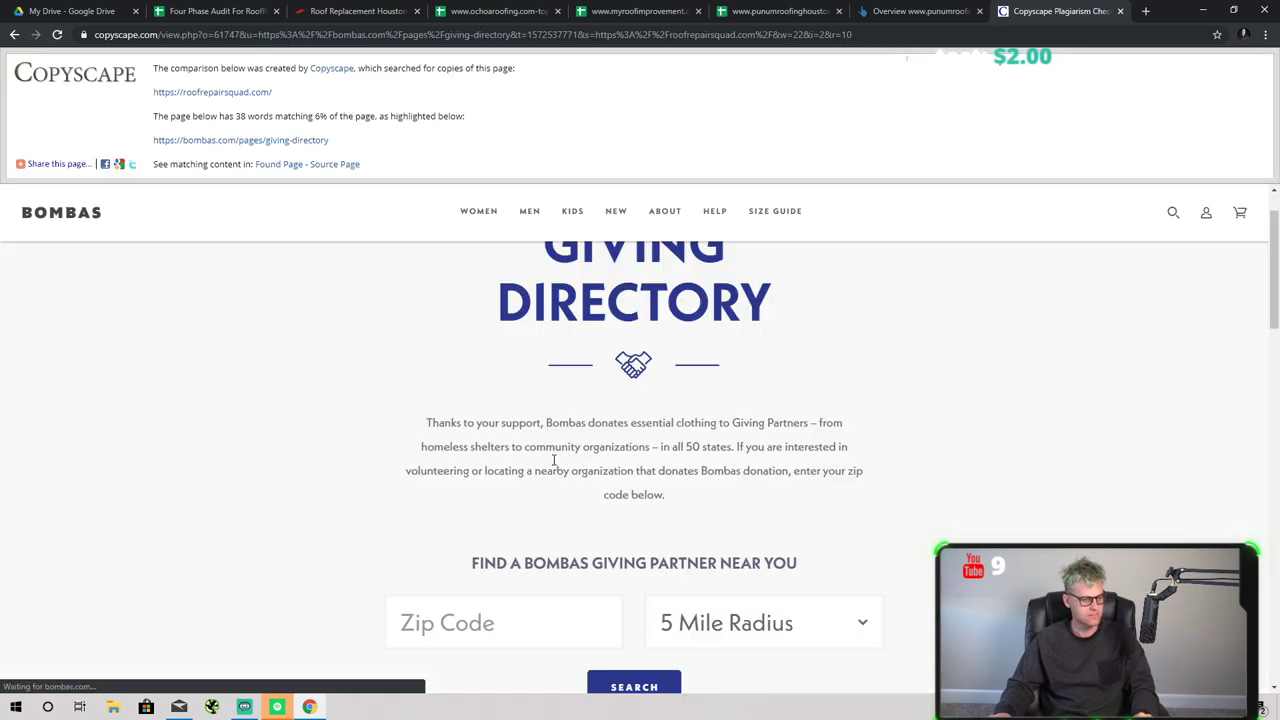
{"action": "scroll", "coordinate": [554, 459], "scroll_direction": "down", "scroll_amount": 12}
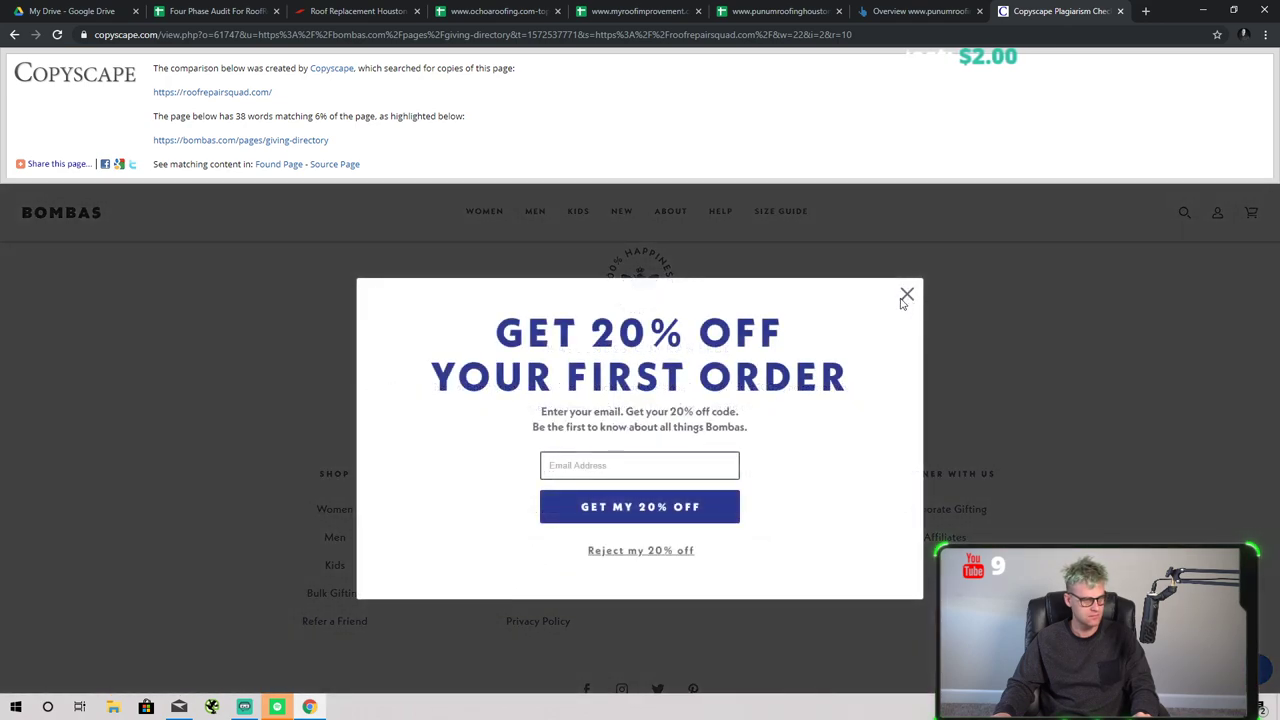
{"action": "left_click", "coordinate": [905, 297]}
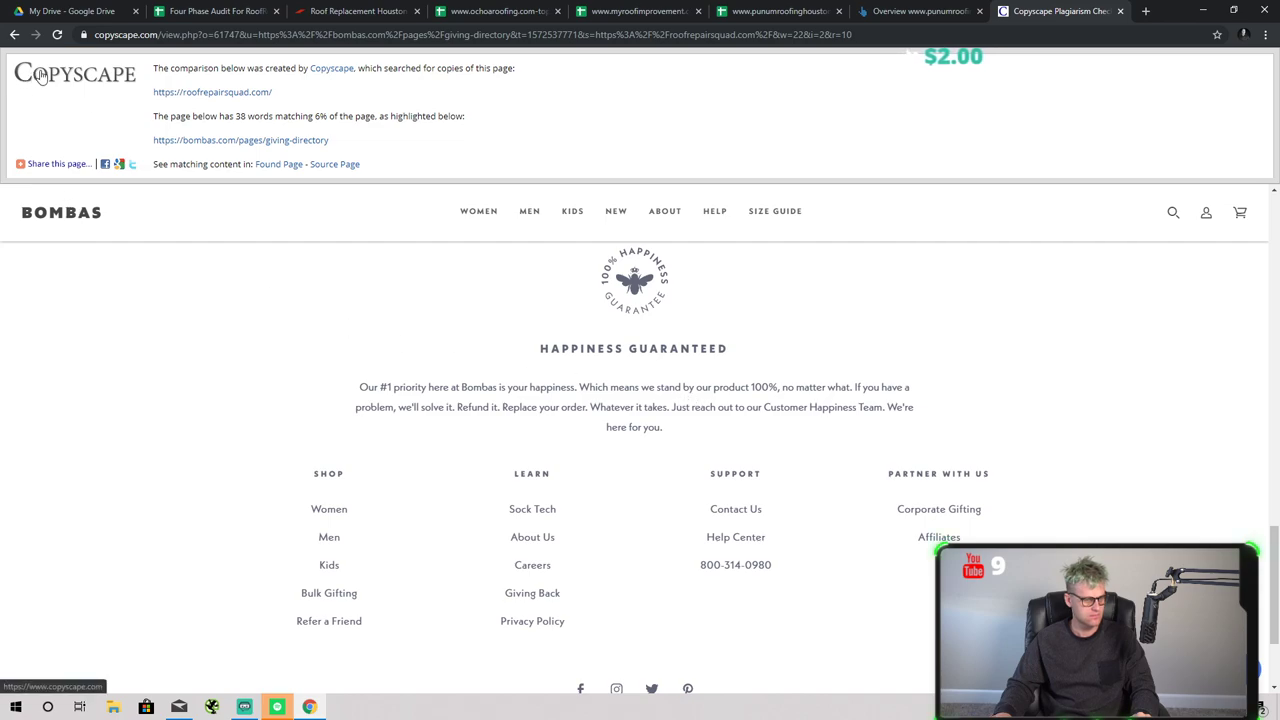
{"action": "scroll", "coordinate": [320, 220], "scroll_direction": "up", "scroll_amount": 10}
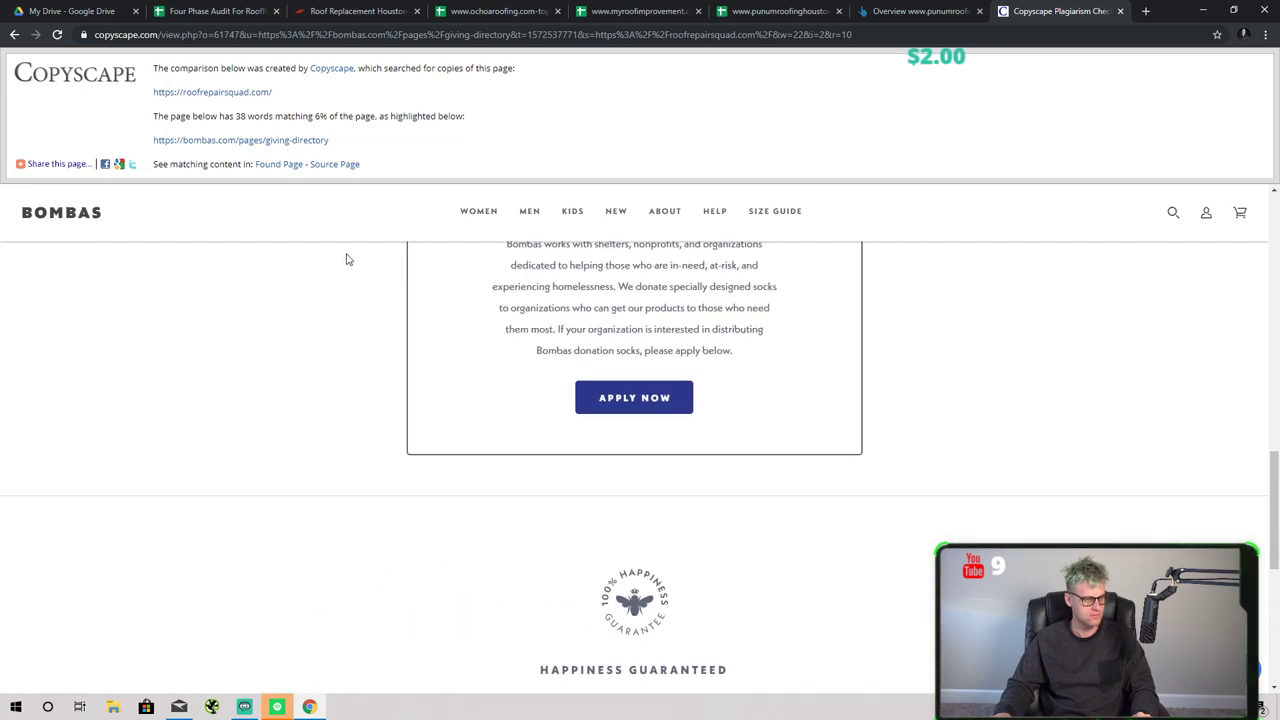
{"action": "left_click", "coordinate": [14, 34]}
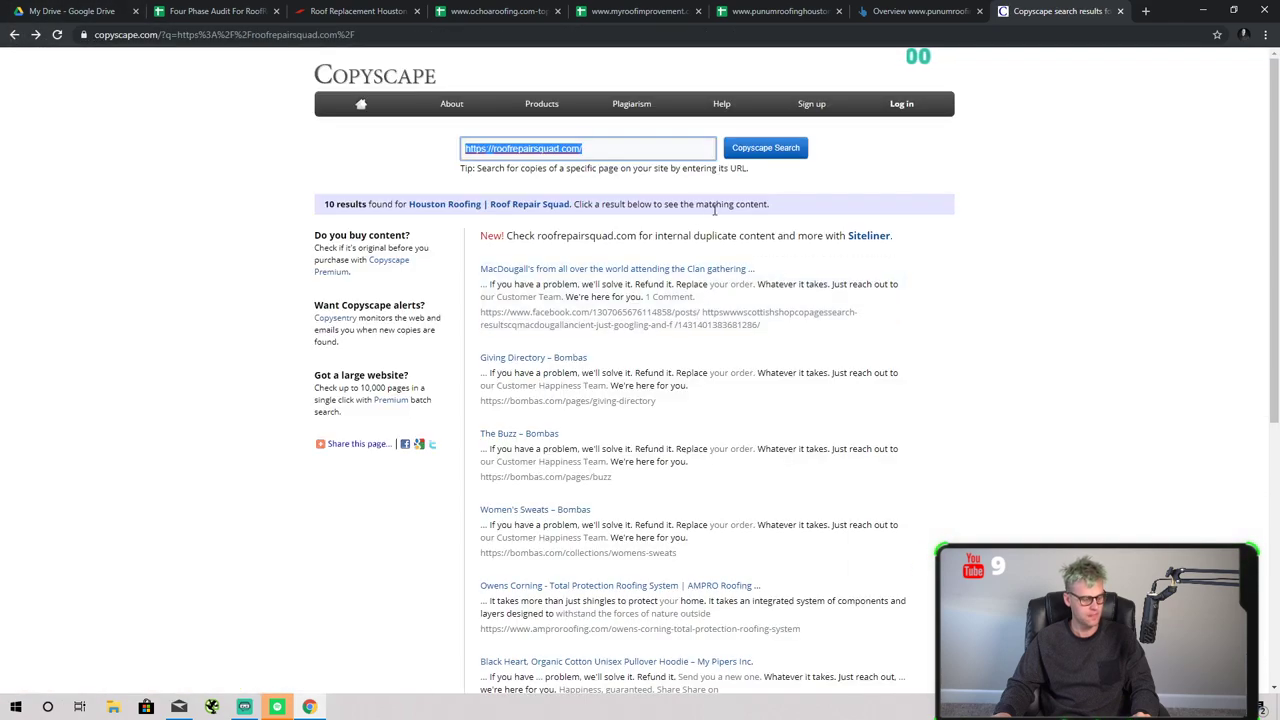
{"action": "scroll", "coordinate": [628, 322], "scroll_direction": "down", "scroll_amount": 3}
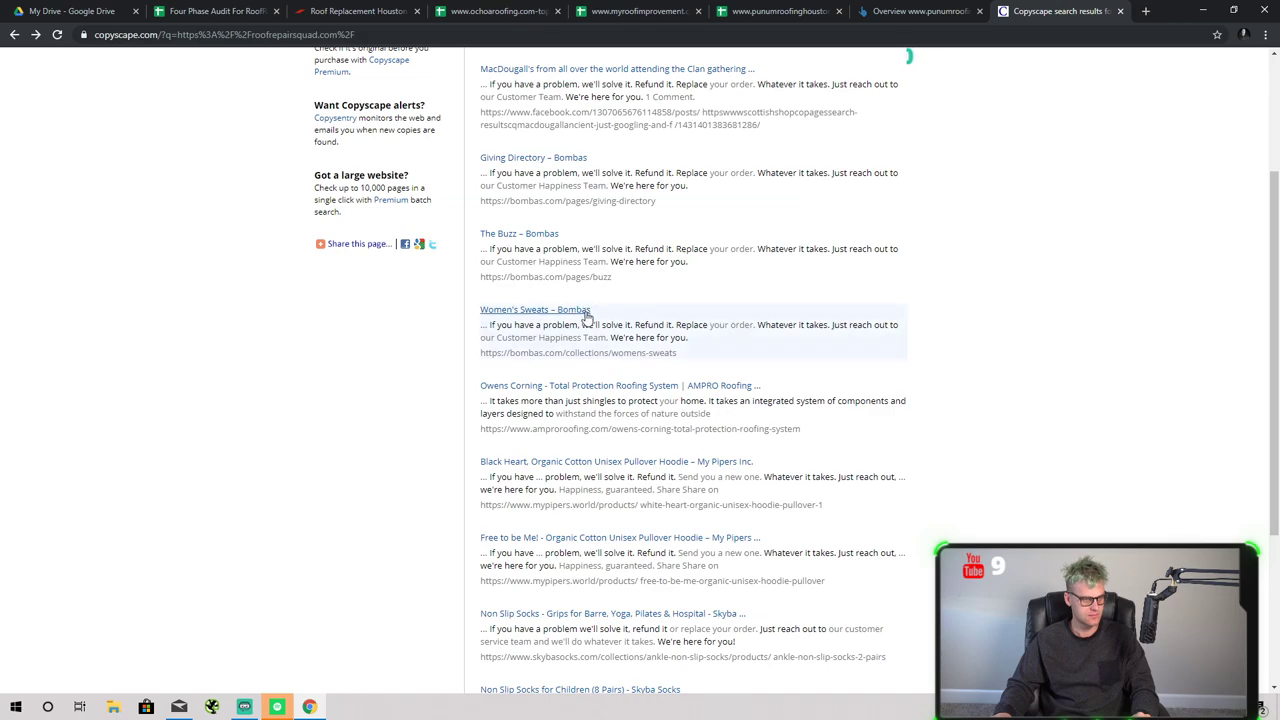
{"action": "scroll", "coordinate": [587, 312], "scroll_direction": "down", "scroll_amount": 5}
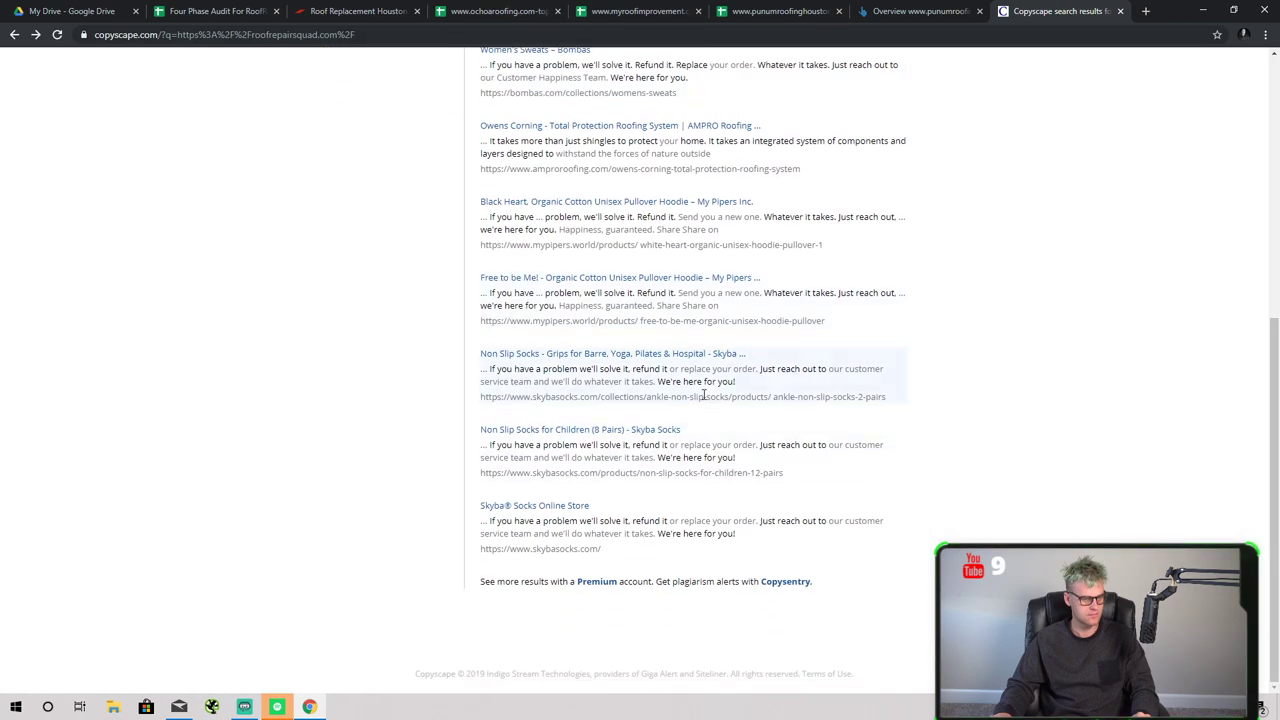
- Glance over the ochoaroofing, myroofimprovement and punumroofinghouston tabs before returning to the audit sheet
{"action": "left_click", "coordinate": [345, 11]}
{"action": "left_click", "coordinate": [215, 11]}
{"action": "left_click", "coordinate": [517, 11]}
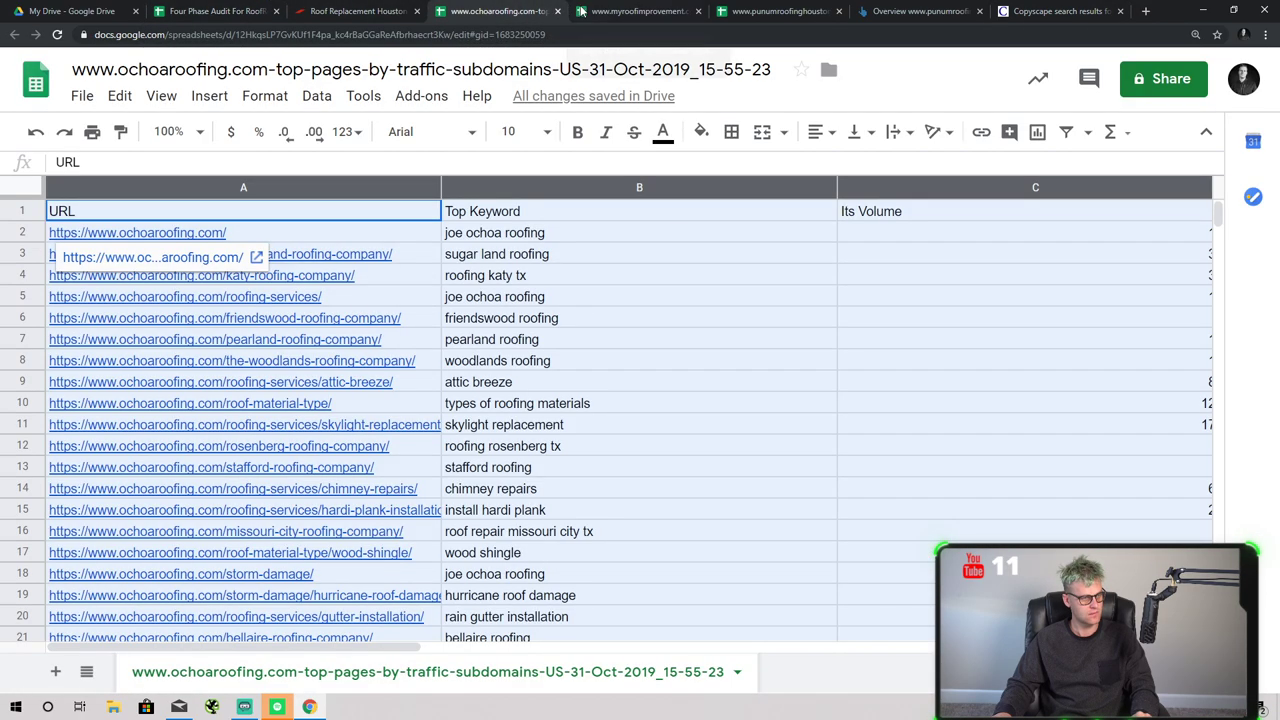
{"action": "left_click", "coordinate": [640, 11]}
{"action": "left_click", "coordinate": [780, 11]}
{"action": "left_click", "coordinate": [215, 11]}
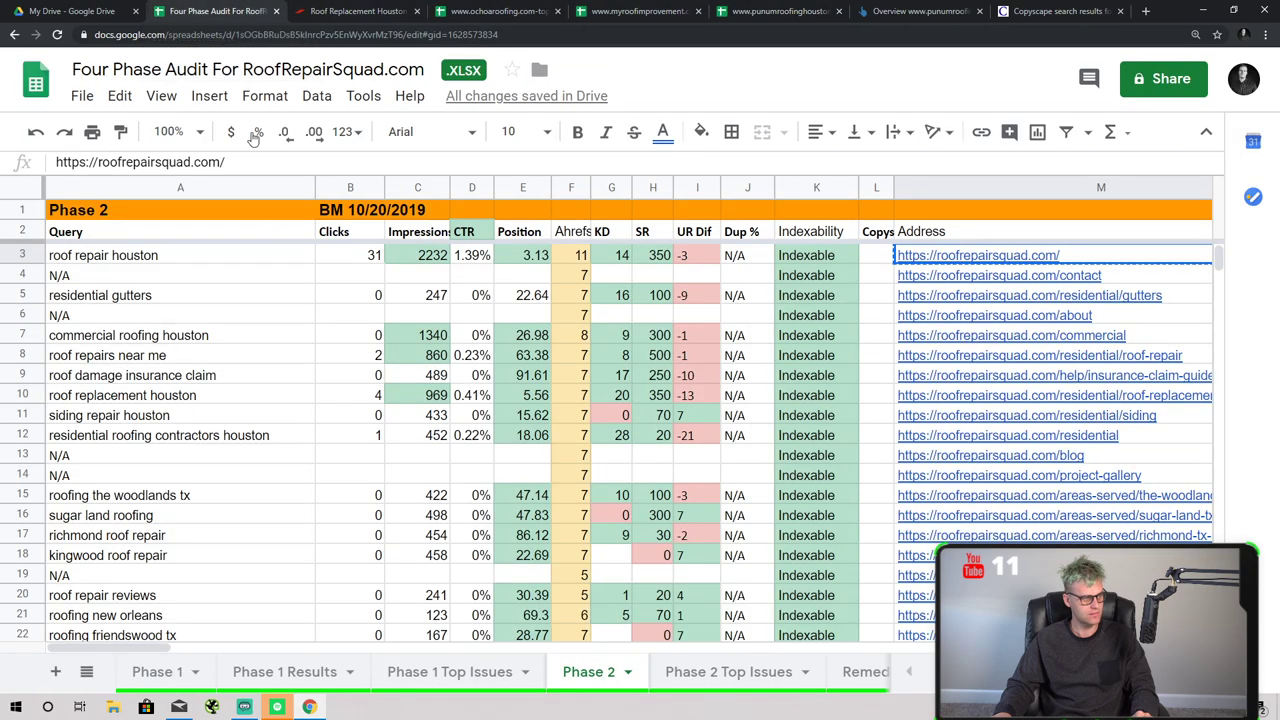
- On the roofrepairsquad.com home page, find 'if you ha' and select the Happiness Guaranteed paragraph
{"action": "left_click", "coordinate": [935, 273]}
{"action": "scroll", "coordinate": [758, 362], "scroll_direction": "down", "scroll_amount": 6}
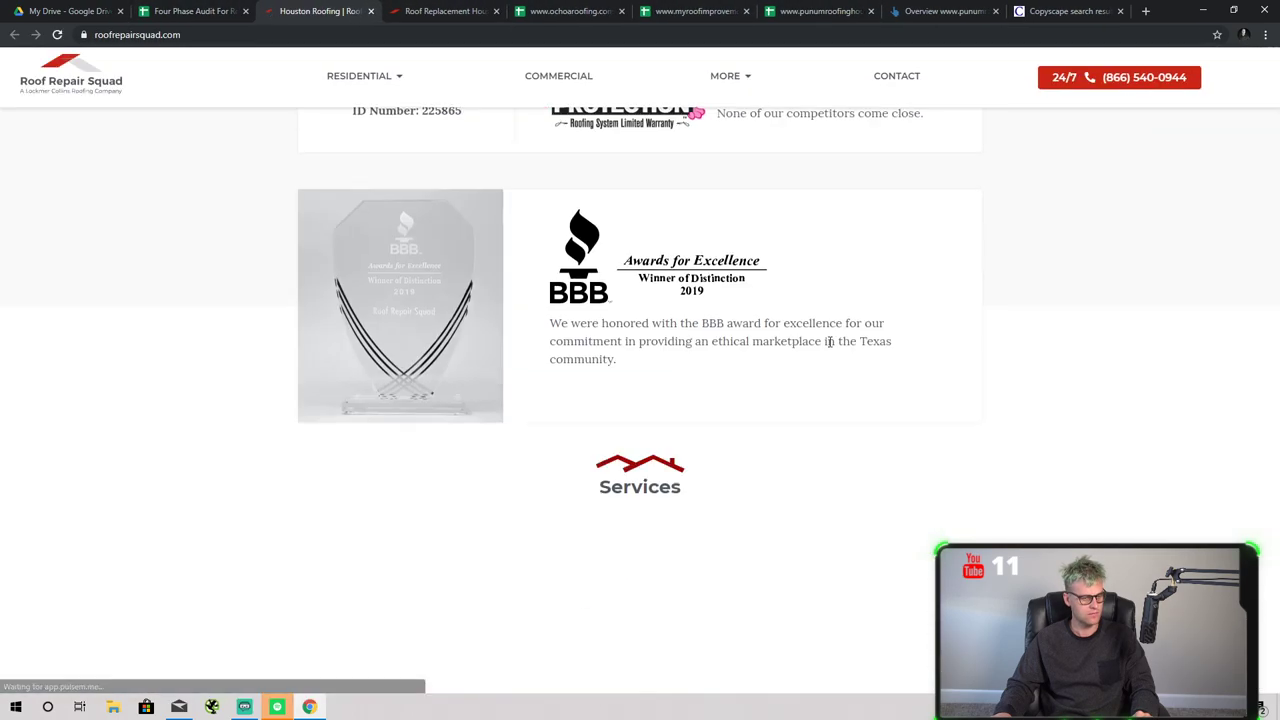
{"action": "scroll", "coordinate": [829, 341], "scroll_direction": "down", "scroll_amount": 15}
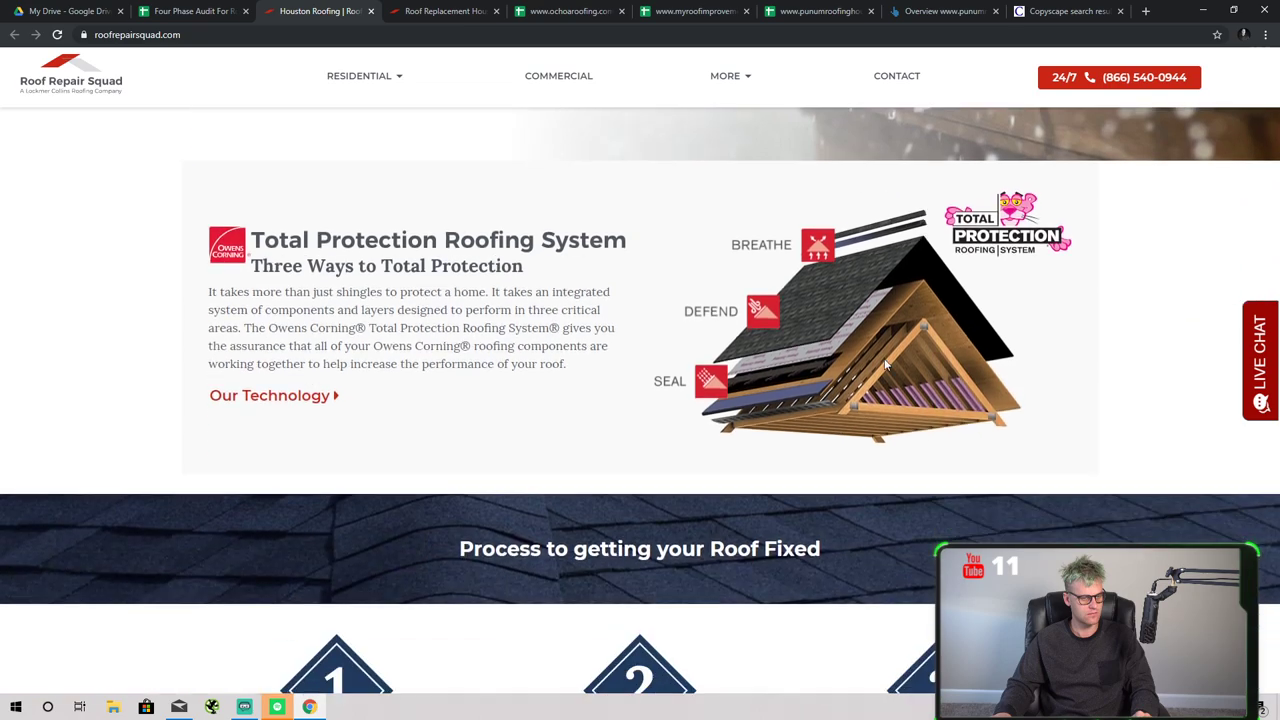
{"action": "scroll", "coordinate": [885, 365], "scroll_direction": "down", "scroll_amount": 15}
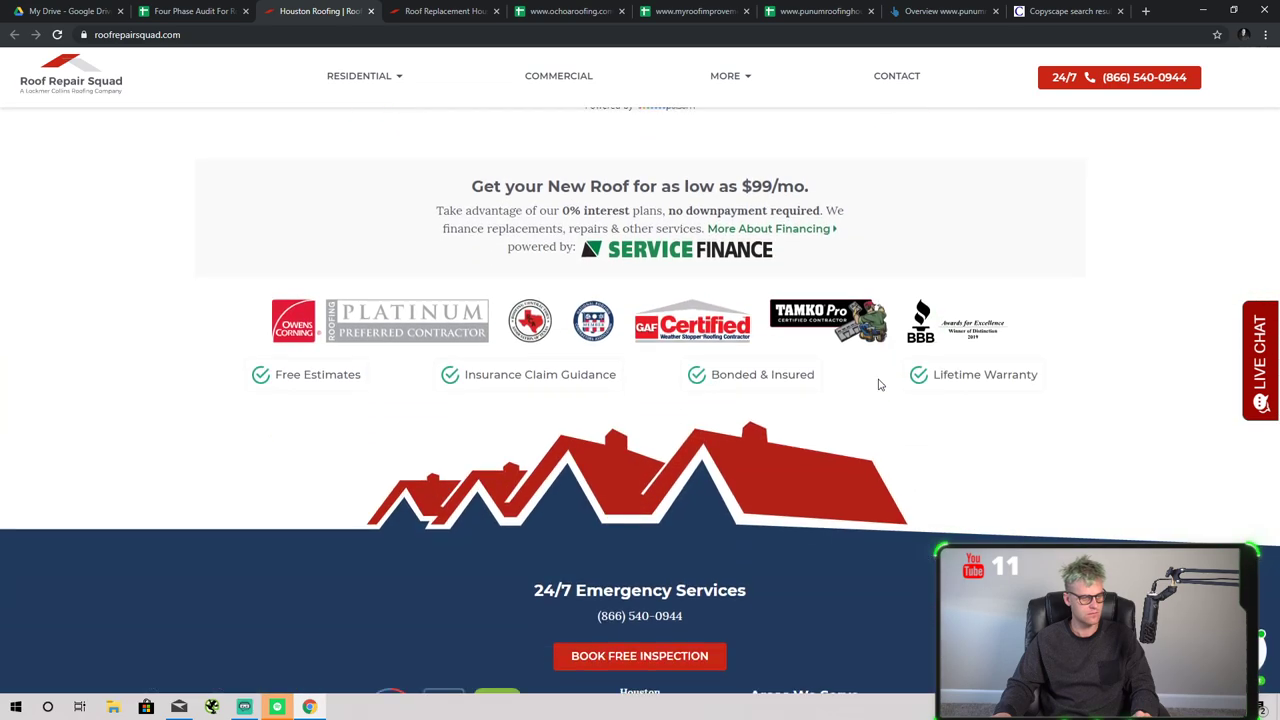
{"action": "scroll", "coordinate": [879, 384], "scroll_direction": "down", "scroll_amount": 3}
{"action": "key", "text": "ctrl+f"}
{"action": "type", "text": "if"}
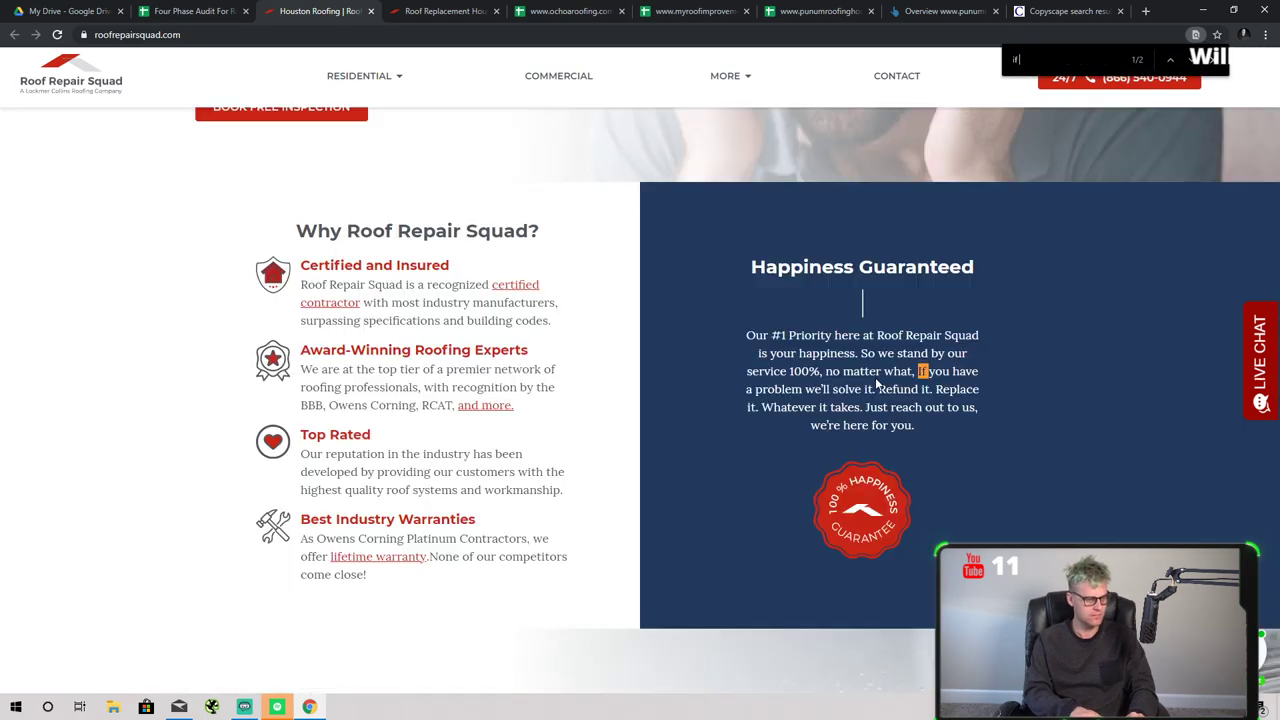
{"action": "type", "text": " you ha"}
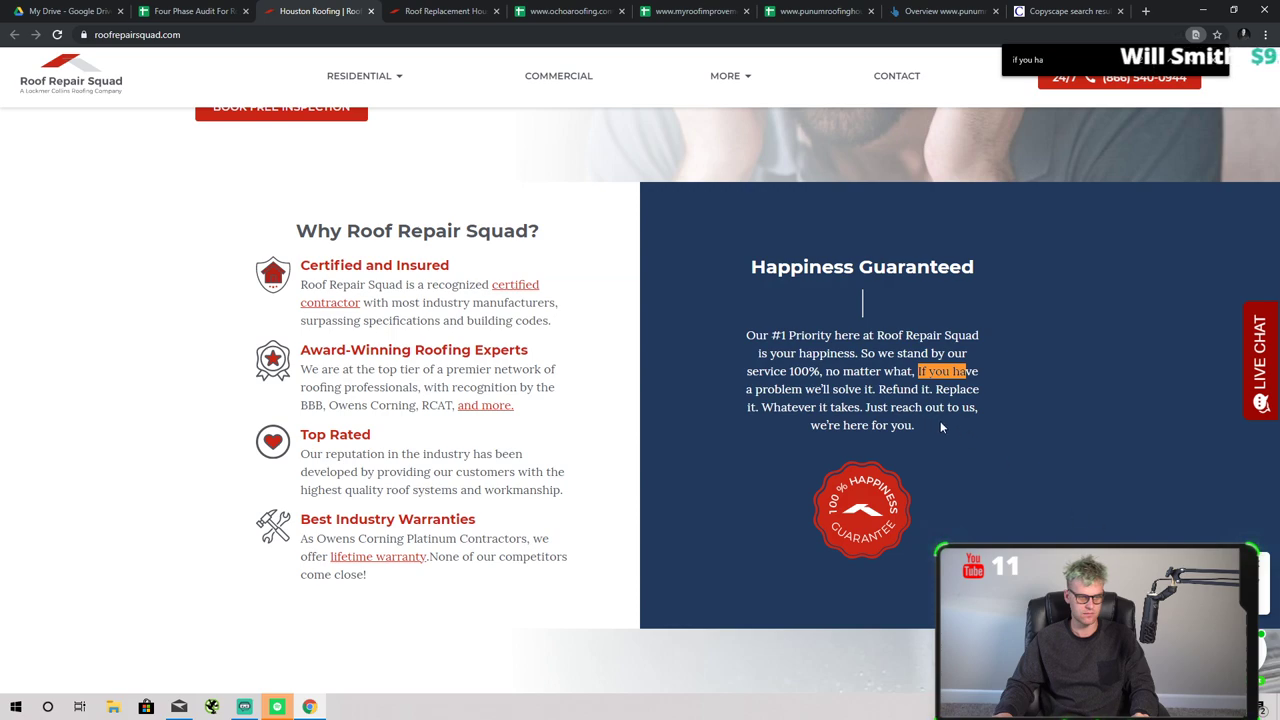
{"action": "left_click_drag", "start_coordinate": [1010, 430], "coordinate": [752, 353]}
{"action": "key", "text": "ctrl+c"}
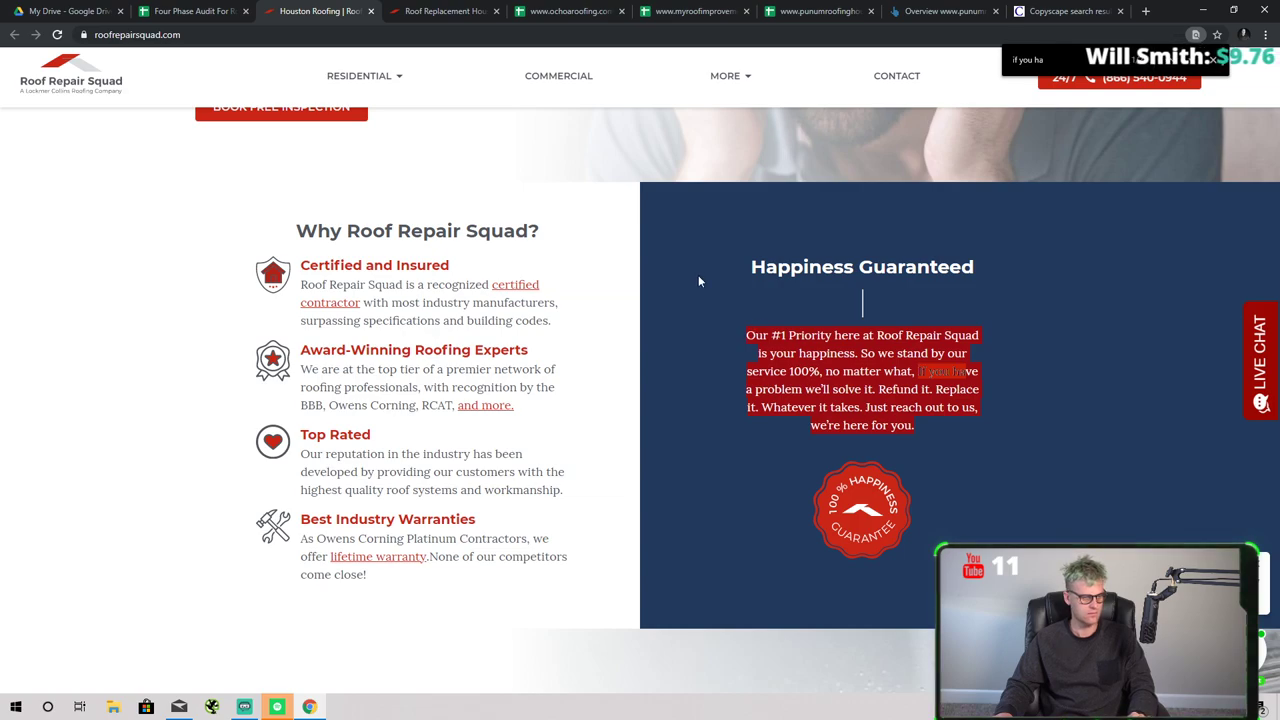
{"action": "left_click", "coordinate": [195, 11]}
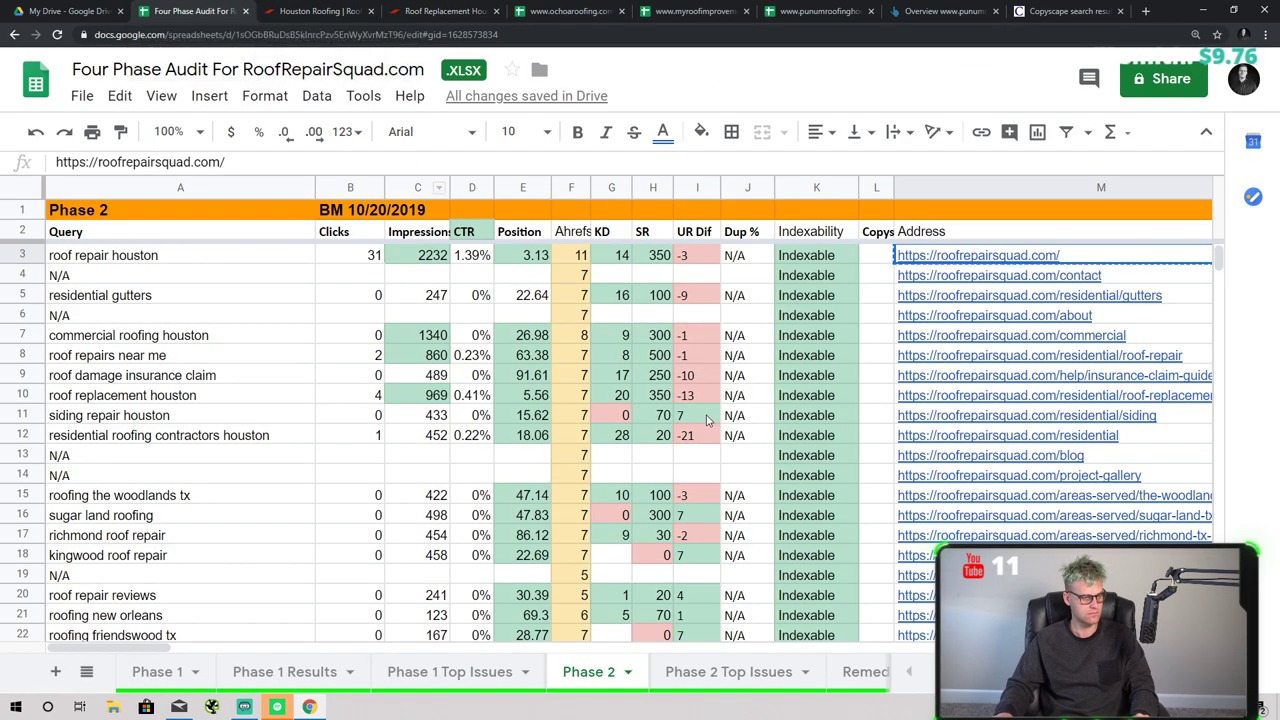
- Enter z in L3, the Copyscape Pass? cell for roof repair houston
{"action": "key", "text": "Up"}
{"action": "key", "text": "Left"}
{"action": "type", "text": "z"}
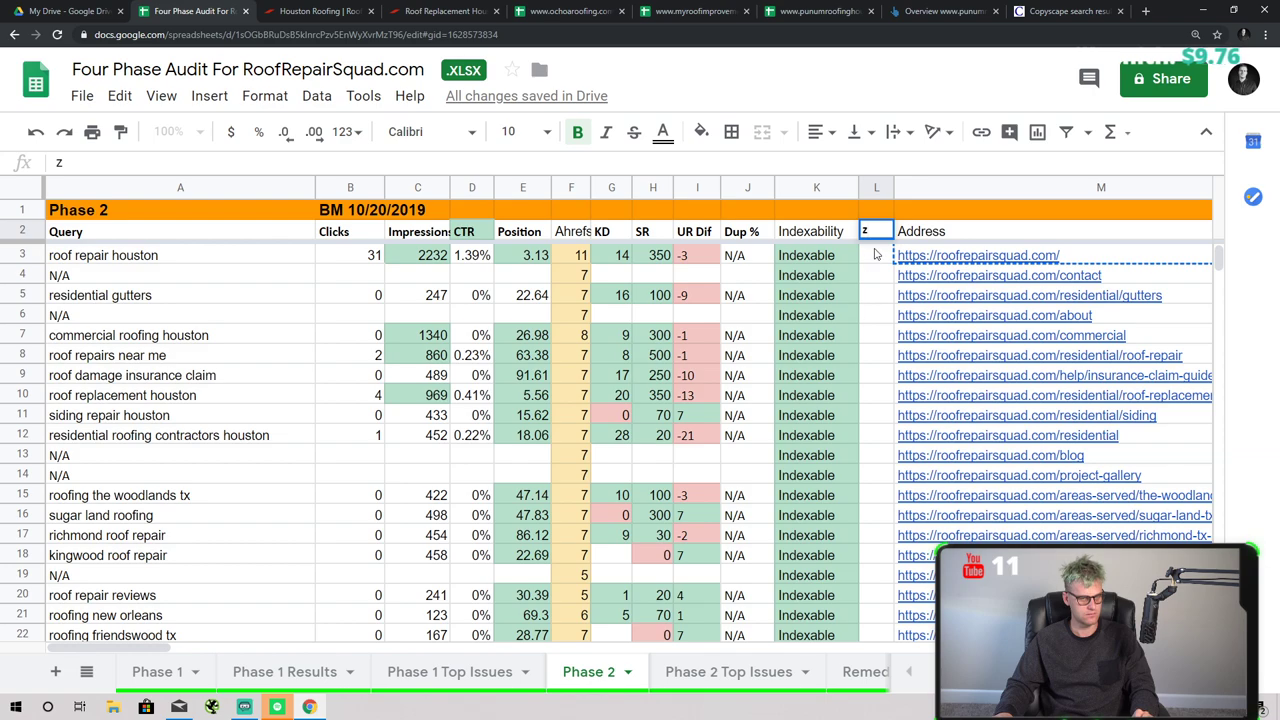
{"action": "left_click", "coordinate": [877, 275]}
{"action": "key", "text": "ctrl+z"}
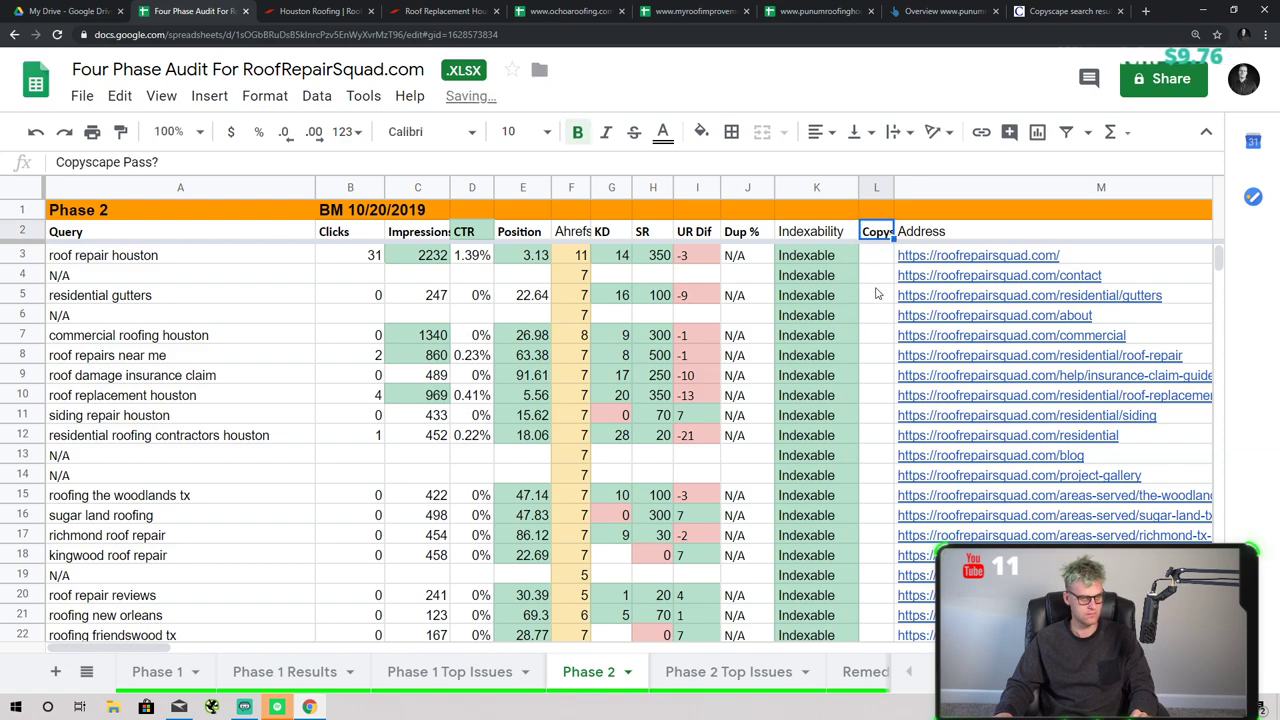
{"action": "key", "text": "Down"}
{"action": "key", "text": "Down"}
{"action": "left_click", "coordinate": [877, 259]}
{"action": "type", "text": "z"}
- Add a note to L3 containing the pasted duplicated passage
{"action": "right_click", "coordinate": [877, 259]}
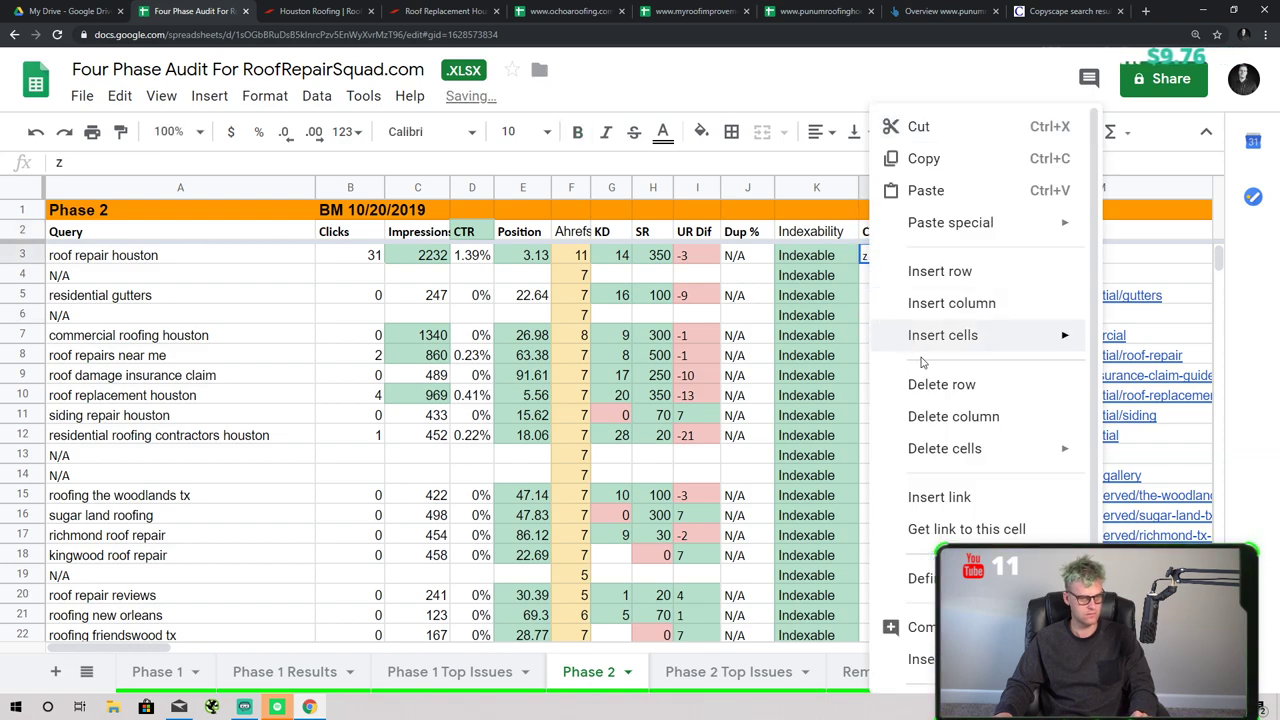
{"action": "scroll", "coordinate": [975, 505], "scroll_direction": "down", "scroll_amount": 1}
{"action": "left_click", "coordinate": [940, 598]}
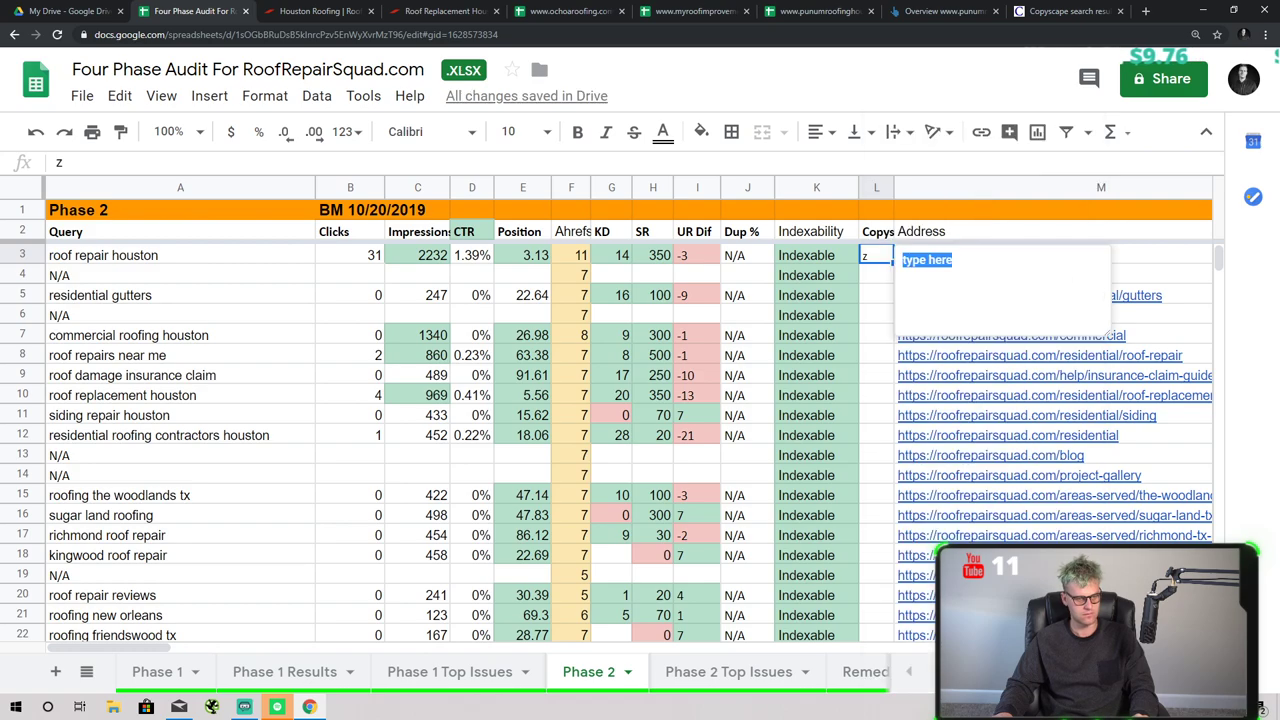
{"action": "key", "text": "ctrl+v"}
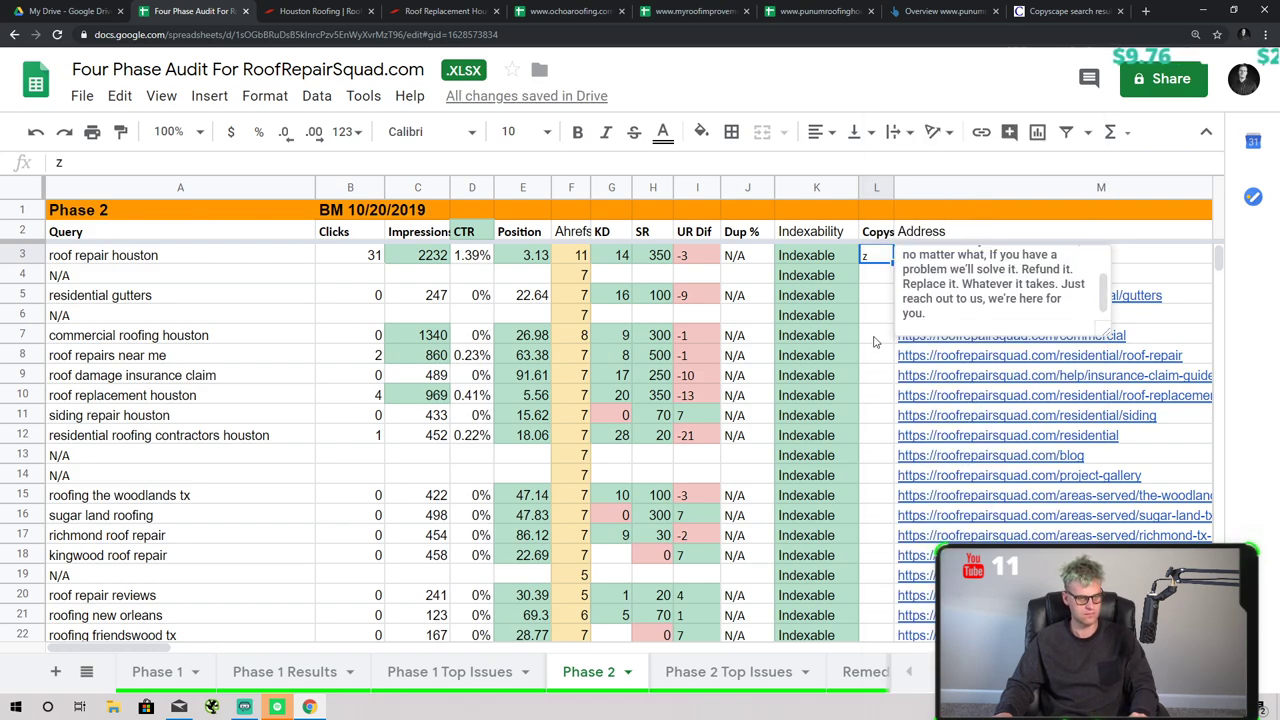
{"action": "left_click", "coordinate": [877, 375]}
- Open the residential gutters page from the M5 link
{"action": "left_click", "coordinate": [150, 256]}
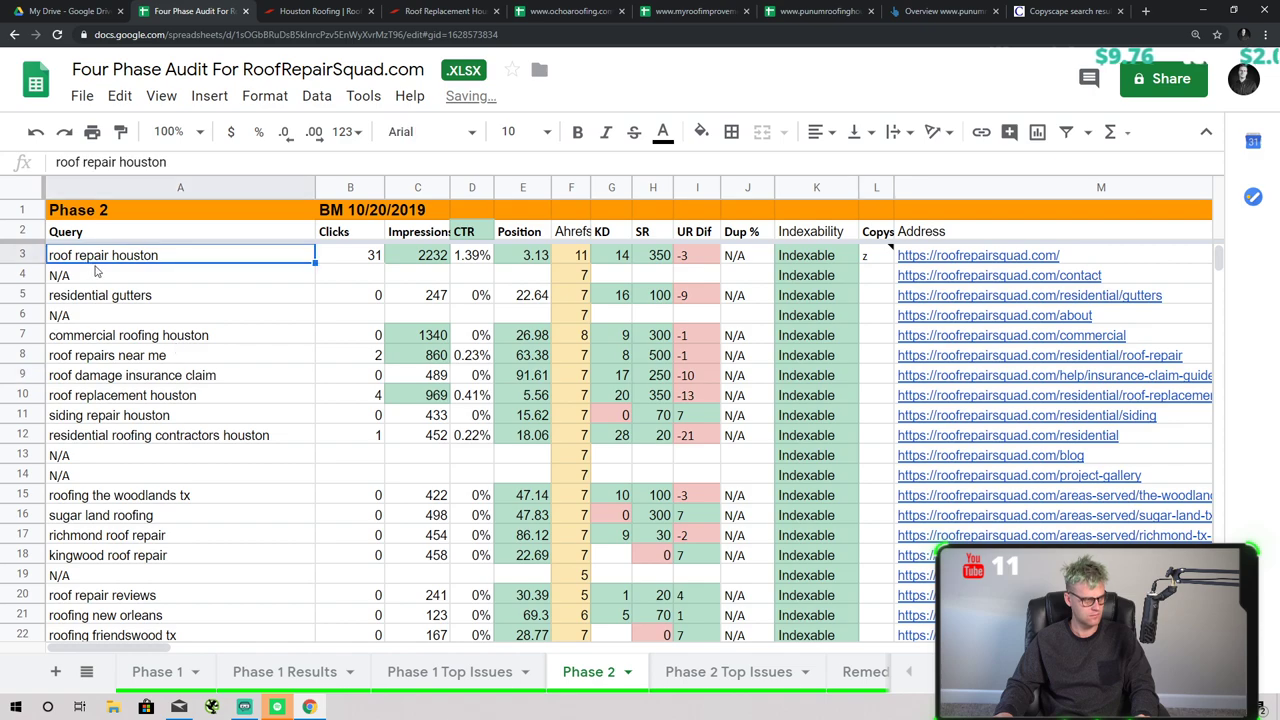
{"action": "key", "text": "Down"}
{"action": "key", "text": "Down"}
{"action": "key", "text": "Down"}
{"action": "left_click", "coordinate": [152, 296]}
{"action": "left_click", "coordinate": [1000, 295]}
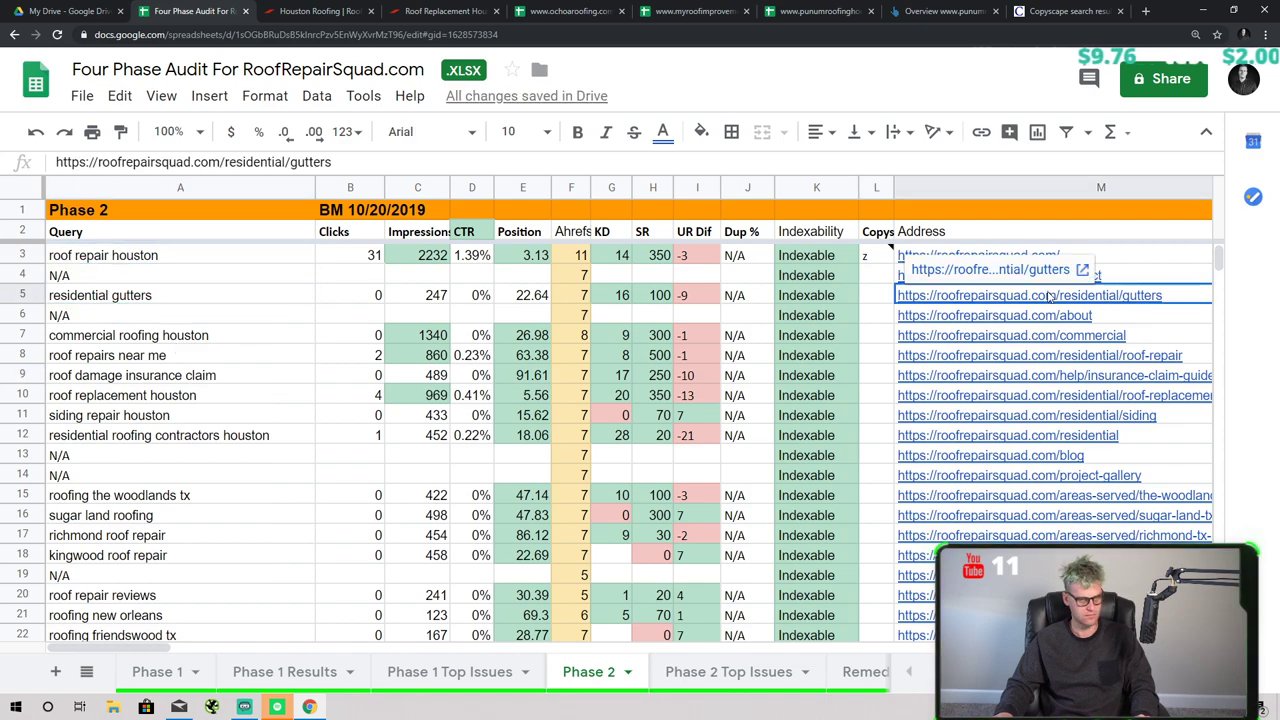
{"action": "left_click", "coordinate": [1000, 106]}
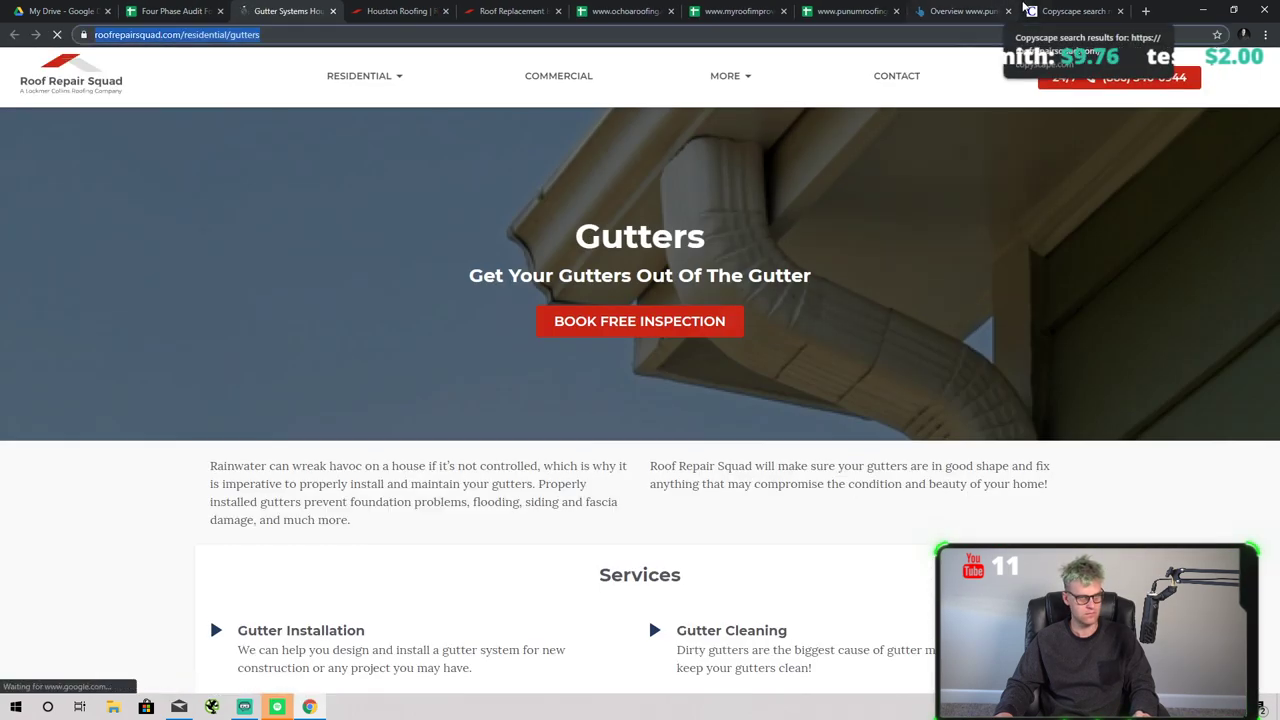
- Run a Copyscape search on the residential gutters page URL
{"action": "left_click", "coordinate": [1070, 11]}
{"action": "scroll", "coordinate": [616, 135], "scroll_direction": "up", "scroll_amount": 3}
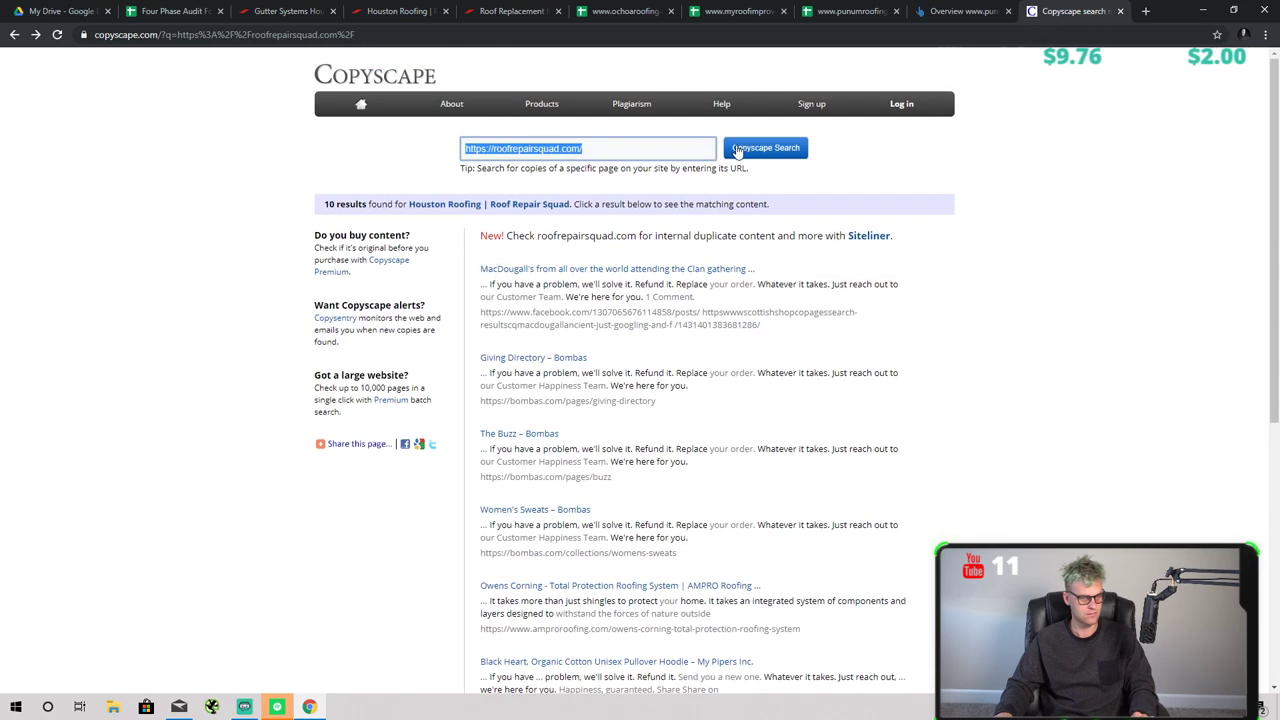
{"action": "type", "text": "https://roofrepairsquad.com/residential/gutters"}
{"action": "left_click", "coordinate": [765, 147]}
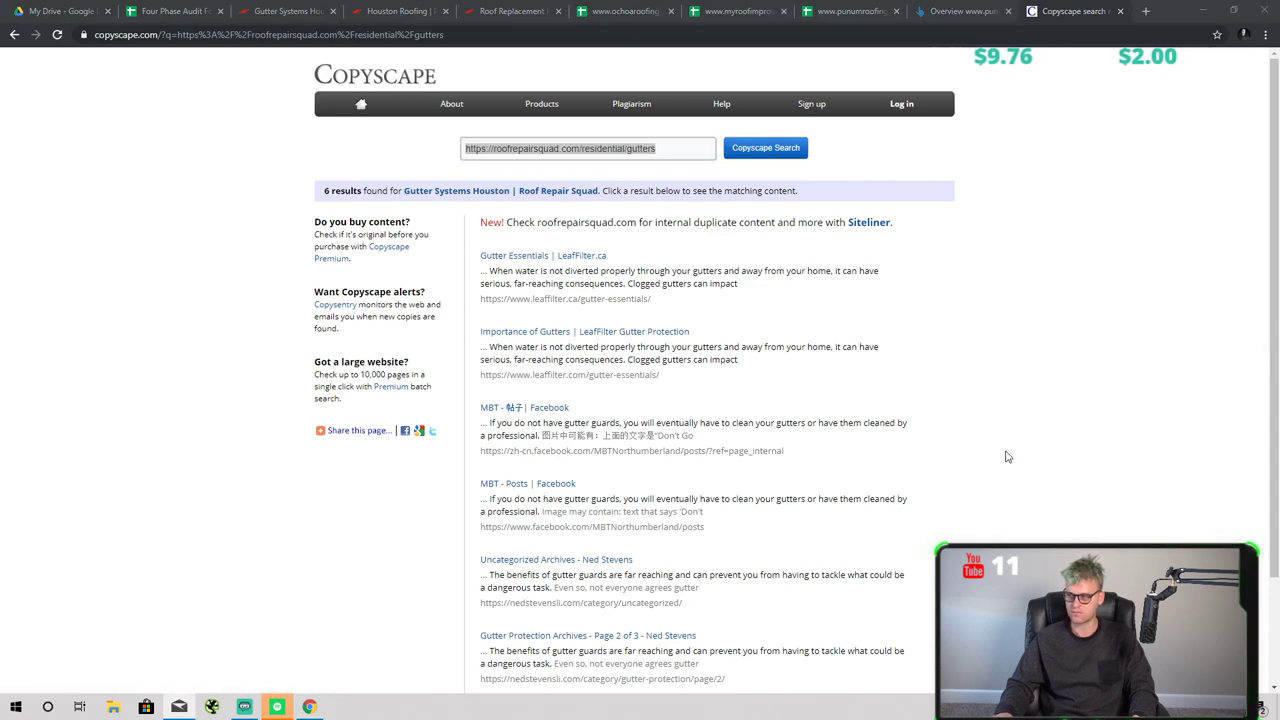
{"action": "scroll", "coordinate": [700, 391], "scroll_direction": "down", "scroll_amount": 2}
{"action": "scroll", "coordinate": [700, 423], "scroll_direction": "up", "scroll_amount": 2}
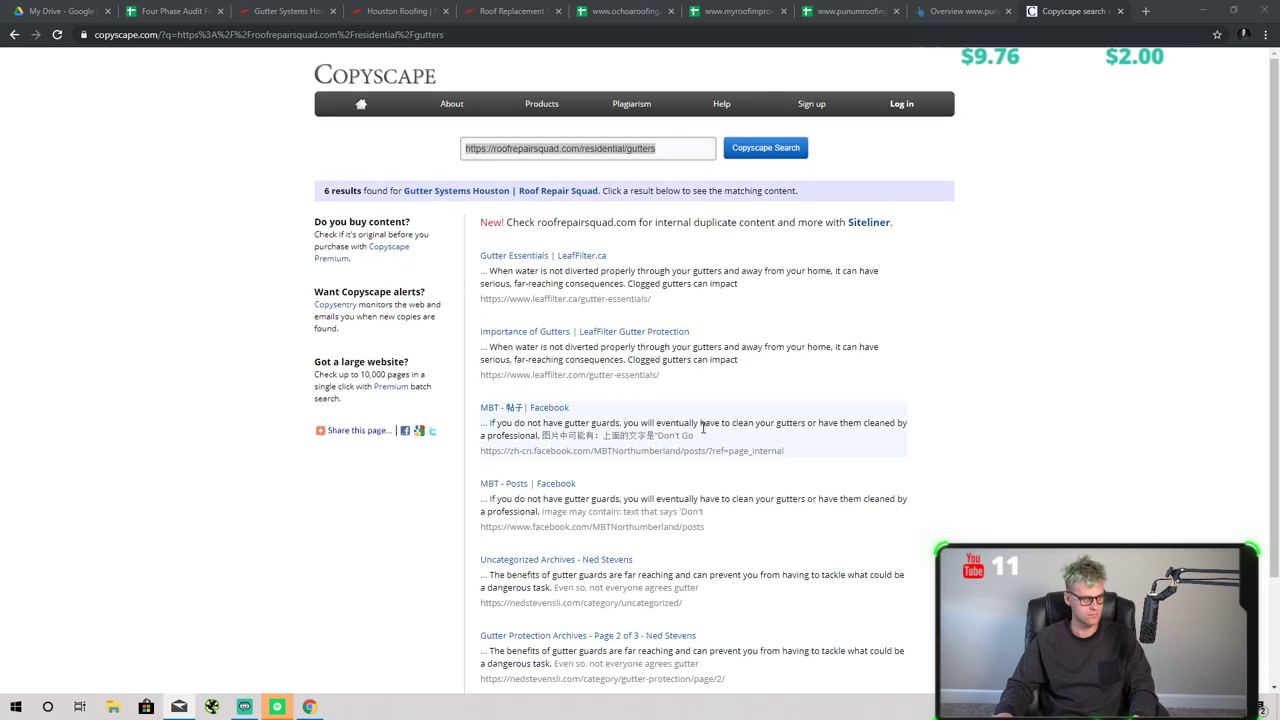
- Review the LeafFilter Gutter Essentials match comparison
{"action": "left_click", "coordinate": [546, 258]}
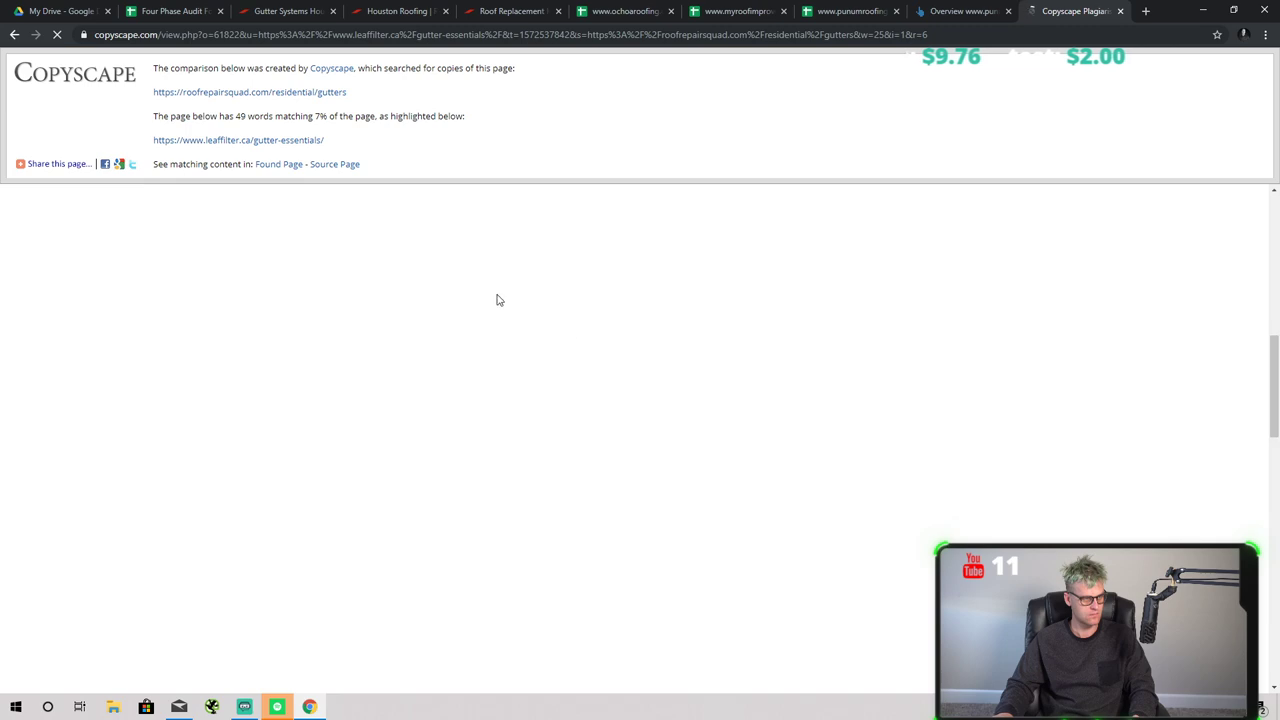
{"action": "scroll", "coordinate": [440, 280], "scroll_direction": "down", "scroll_amount": 2}
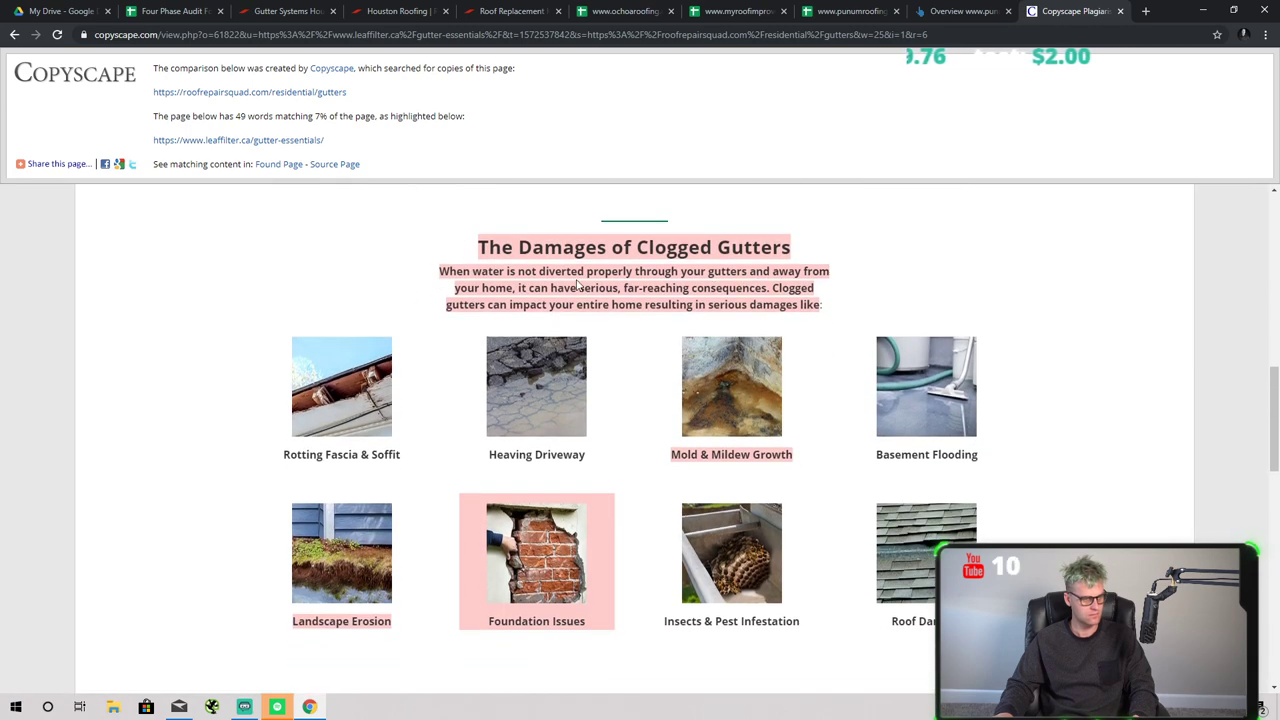
{"action": "scroll", "coordinate": [577, 285], "scroll_direction": "up", "scroll_amount": 8}
{"action": "scroll", "coordinate": [683, 410], "scroll_direction": "down", "scroll_amount": 4}
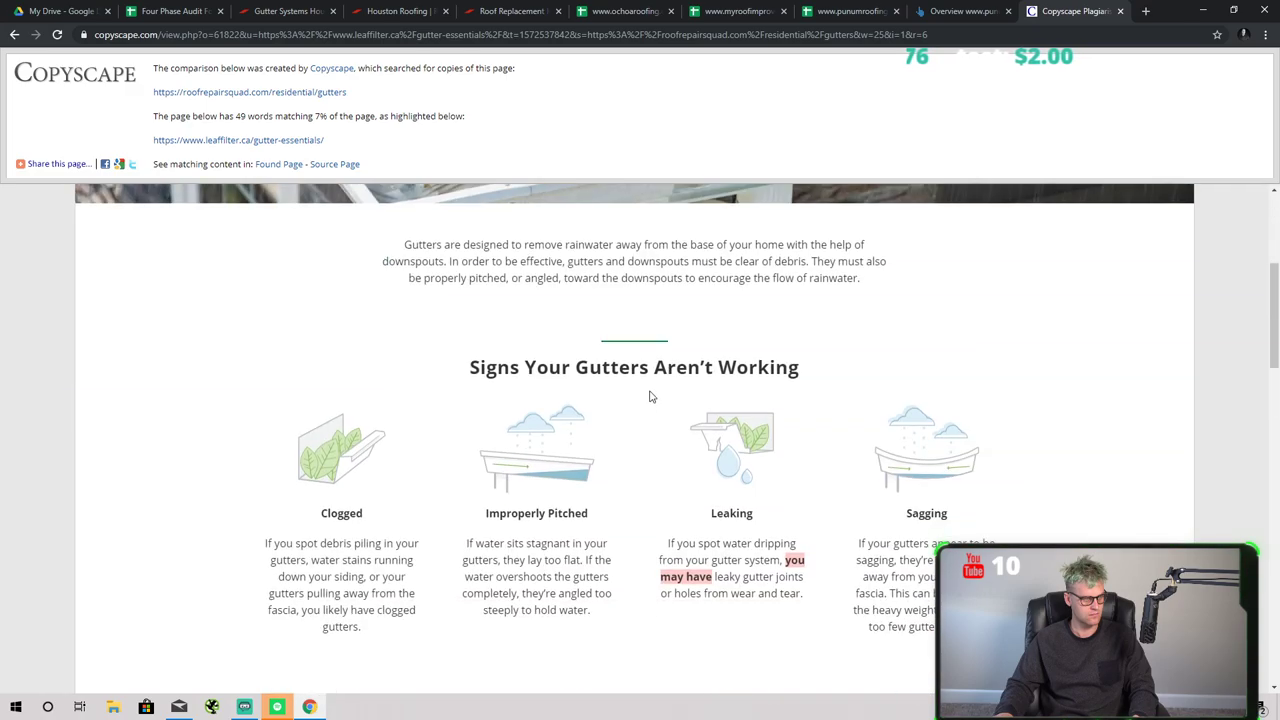
{"action": "scroll", "coordinate": [645, 400], "scroll_direction": "down", "scroll_amount": 12}
{"action": "scroll", "coordinate": [650, 385], "scroll_direction": "up", "scroll_amount": 4}
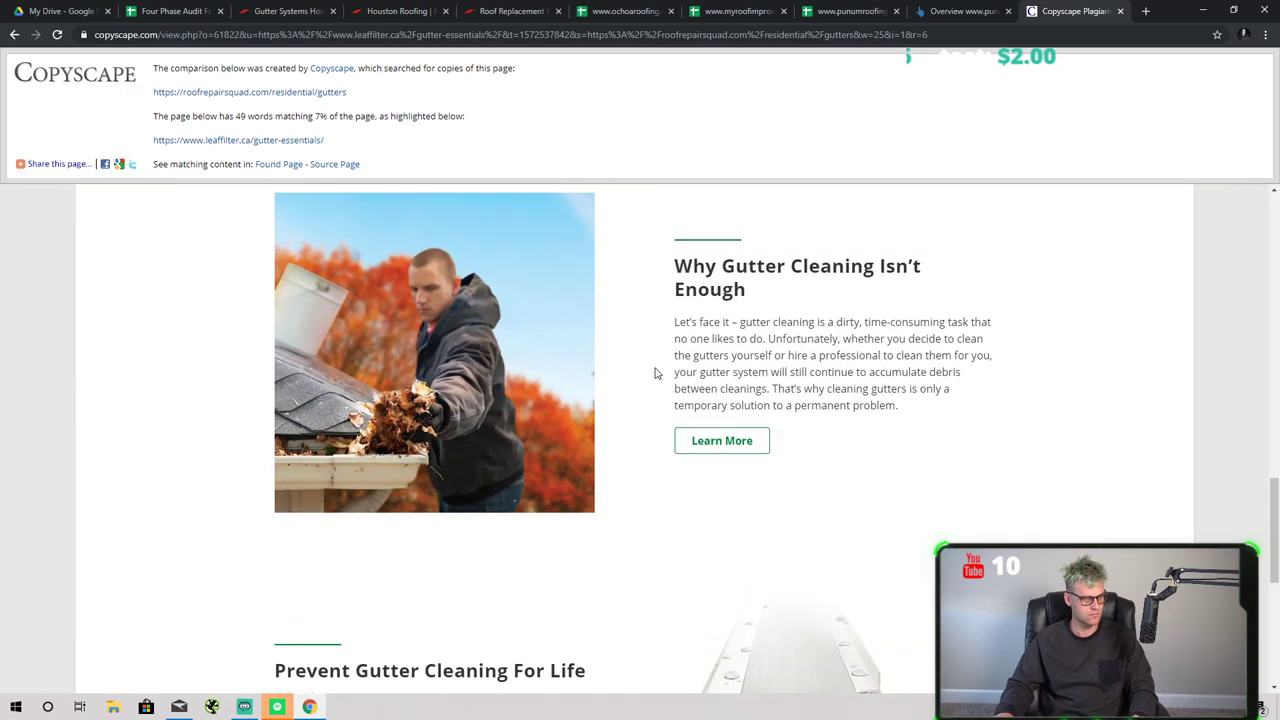
{"action": "scroll", "coordinate": [655, 373], "scroll_direction": "up", "scroll_amount": 8}
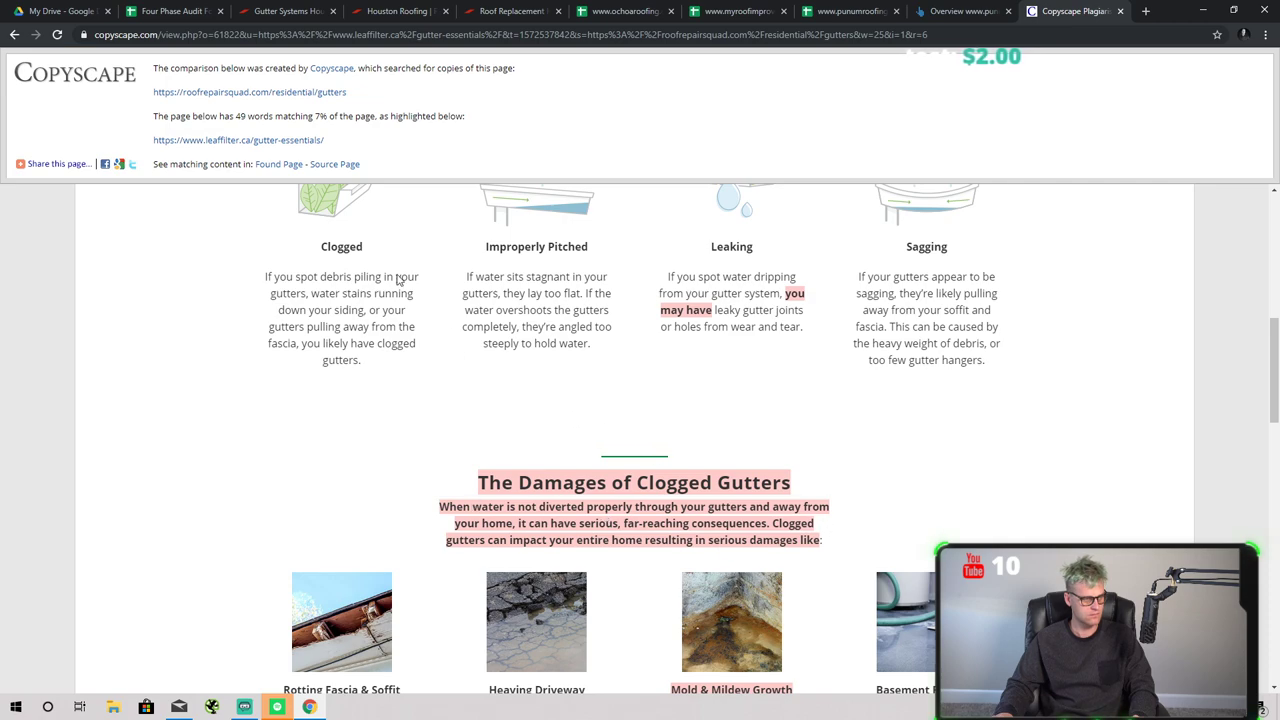
{"action": "scroll", "coordinate": [308, 162], "scroll_direction": "down", "scroll_amount": 1}
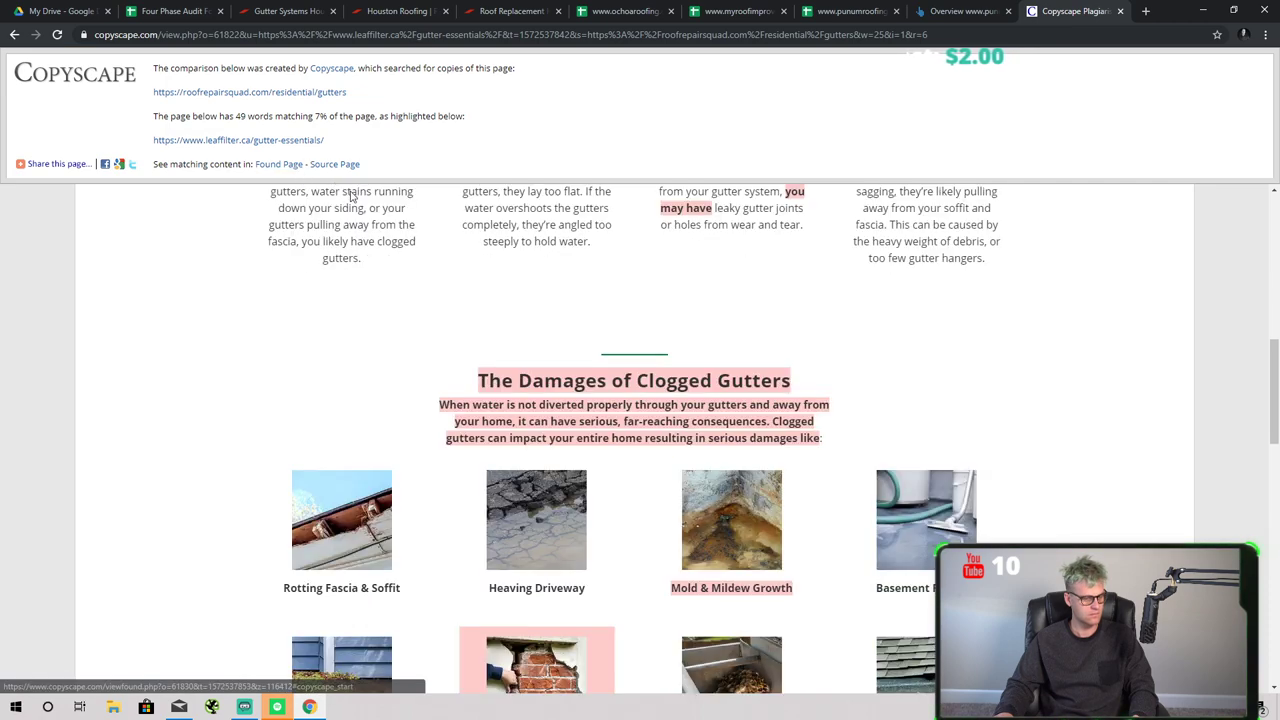
- Open the found LeafFilter page and select the 'When water' passage in its source
{"action": "right_click", "coordinate": [285, 164]}
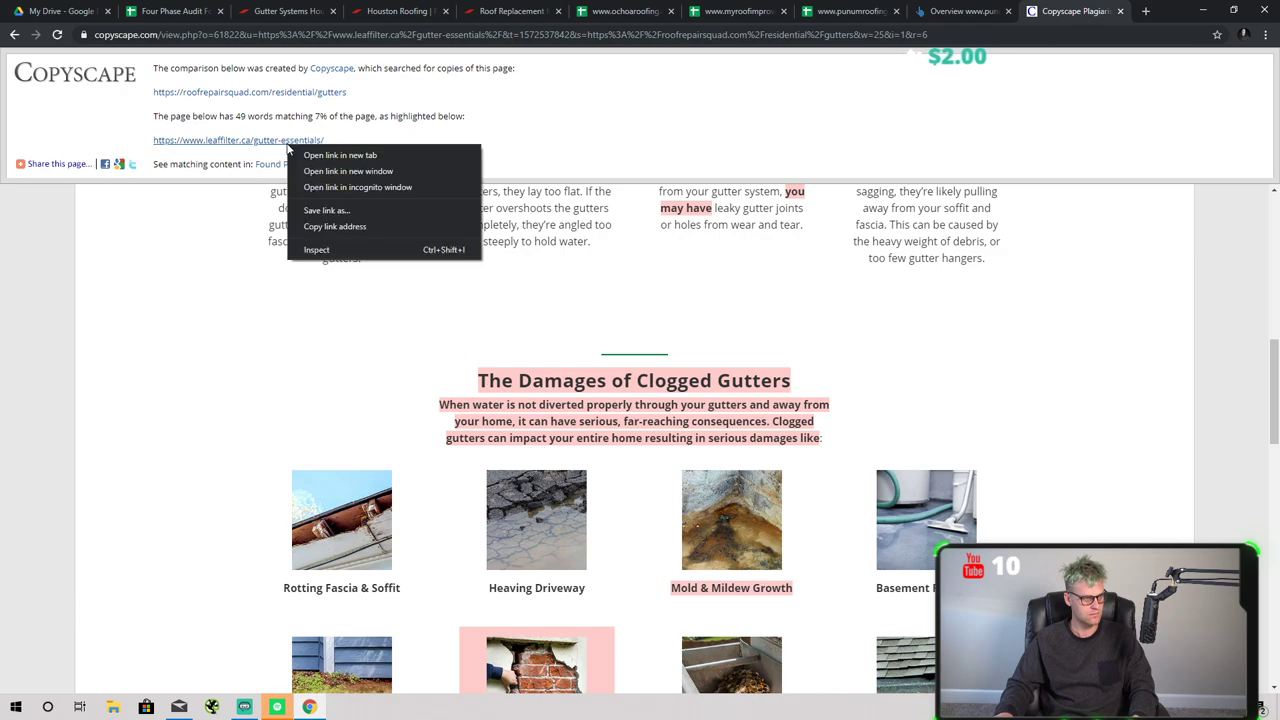
{"action": "left_click", "coordinate": [322, 156]}
{"action": "left_click", "coordinate": [1078, 11]}
{"action": "scroll", "coordinate": [640, 550], "scroll_direction": "down", "scroll_amount": 9}
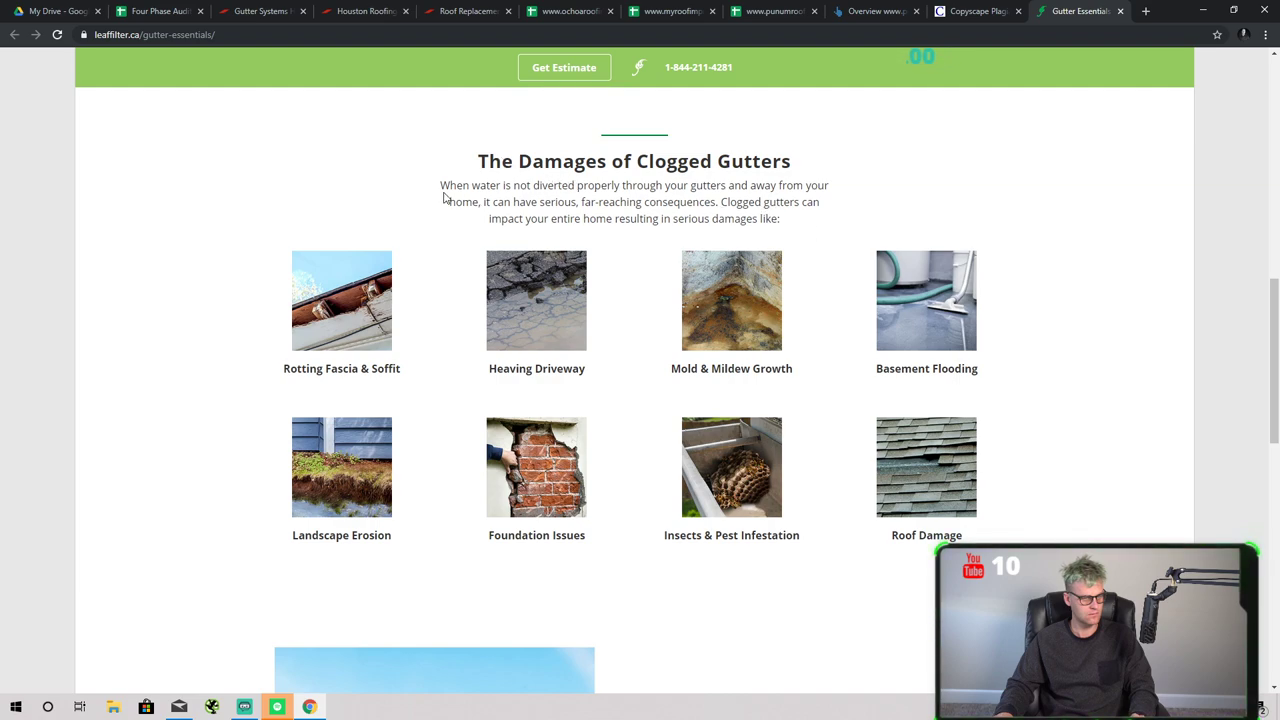
{"action": "scroll", "coordinate": [546, 280], "scroll_direction": "up", "scroll_amount": 1}
{"action": "right_click", "coordinate": [388, 212]}
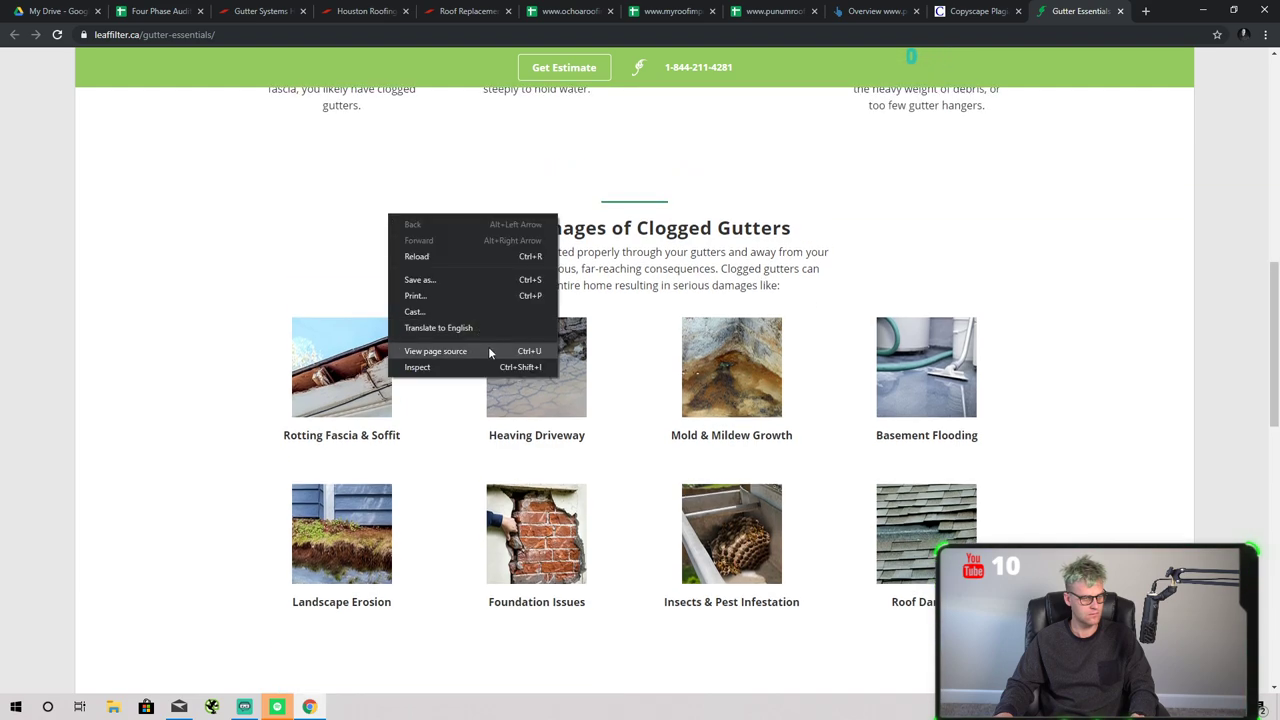
{"action": "left_click", "coordinate": [488, 346]}
{"action": "key", "text": "ctrl+f"}
{"action": "type", "text": "when wat"}
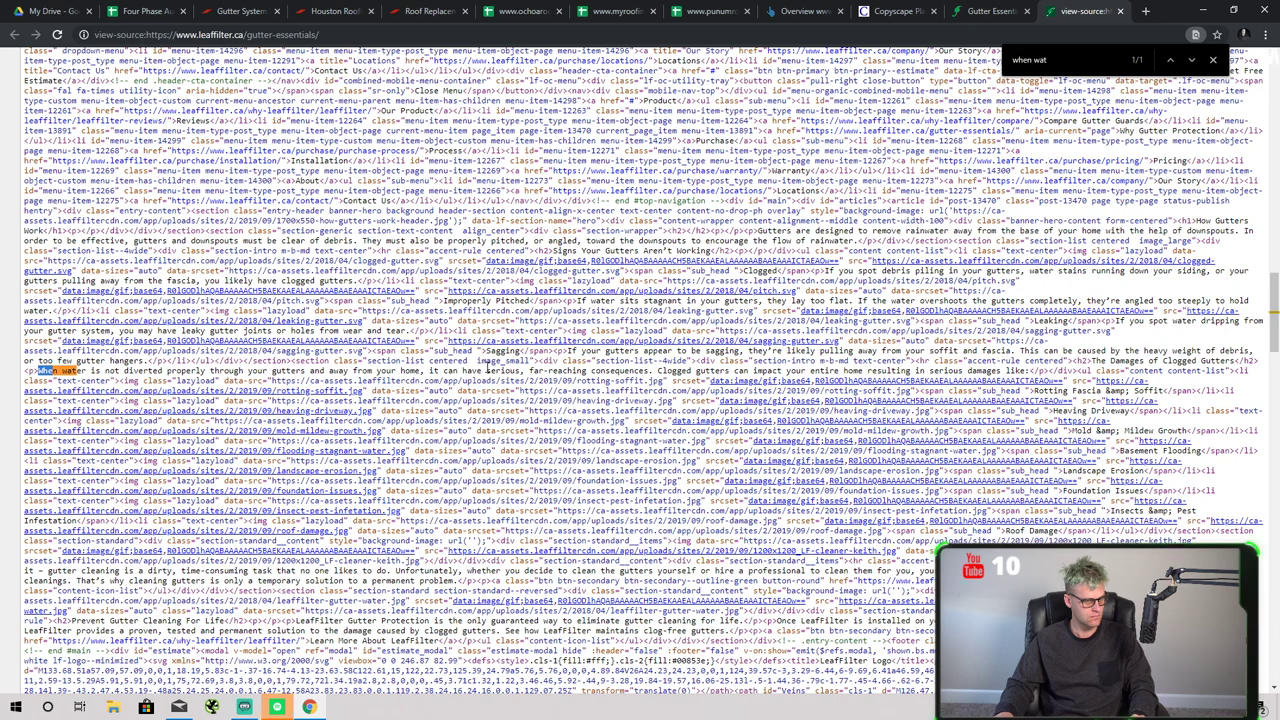
{"action": "left_click_drag", "start_coordinate": [1033, 372], "coordinate": [38, 372]}
- Mark residential gutters' Copyscape cell L5 with z, clearing a stray z from L4
{"action": "key", "text": "ctrl+3"}
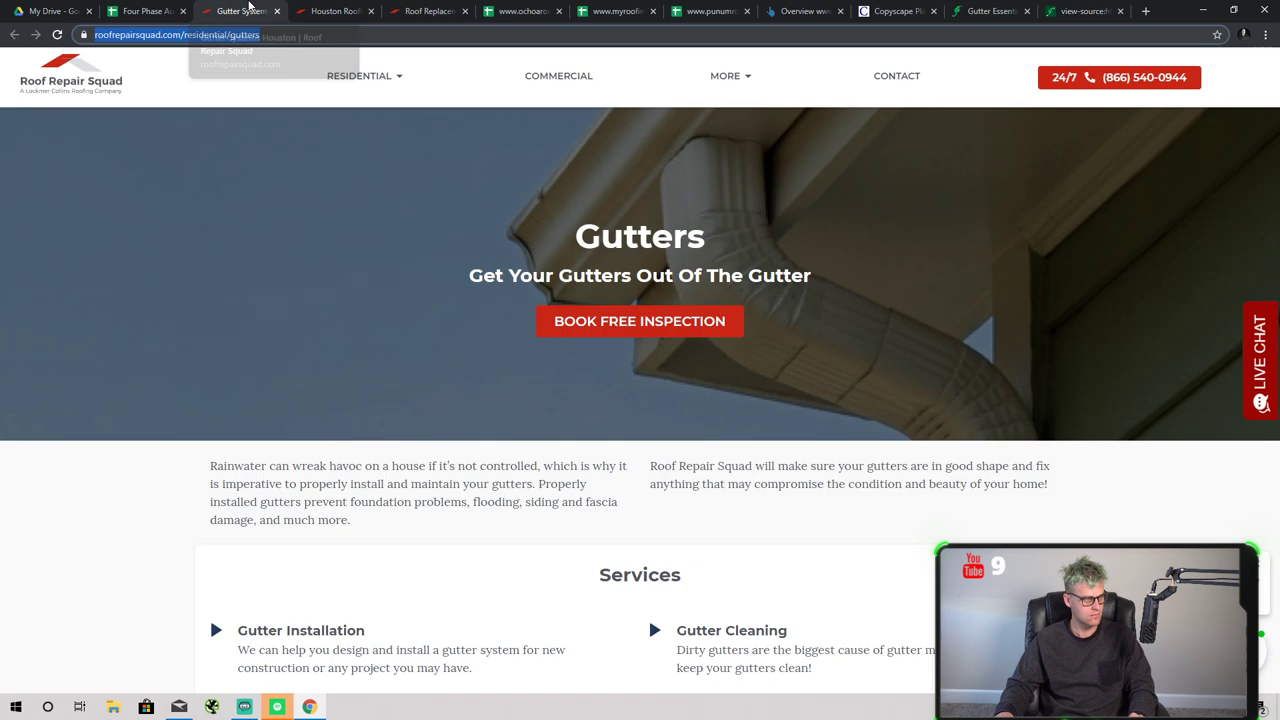
{"action": "key", "text": "ctrl+2"}
{"action": "left_click", "coordinate": [878, 275]}
{"action": "type", "text": "z"}
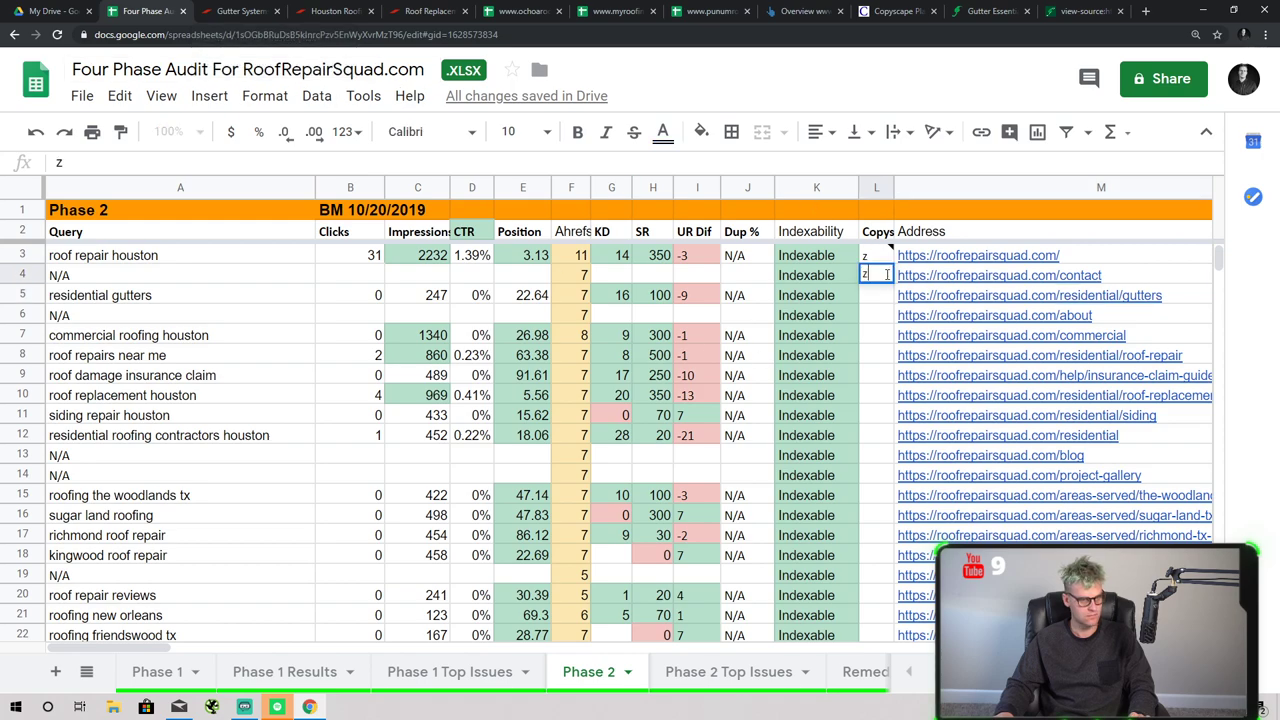
{"action": "left_click", "coordinate": [886, 318]}
{"action": "left_click", "coordinate": [876, 282]}
{"action": "key", "text": "Delete"}
{"action": "left_click", "coordinate": [879, 296]}
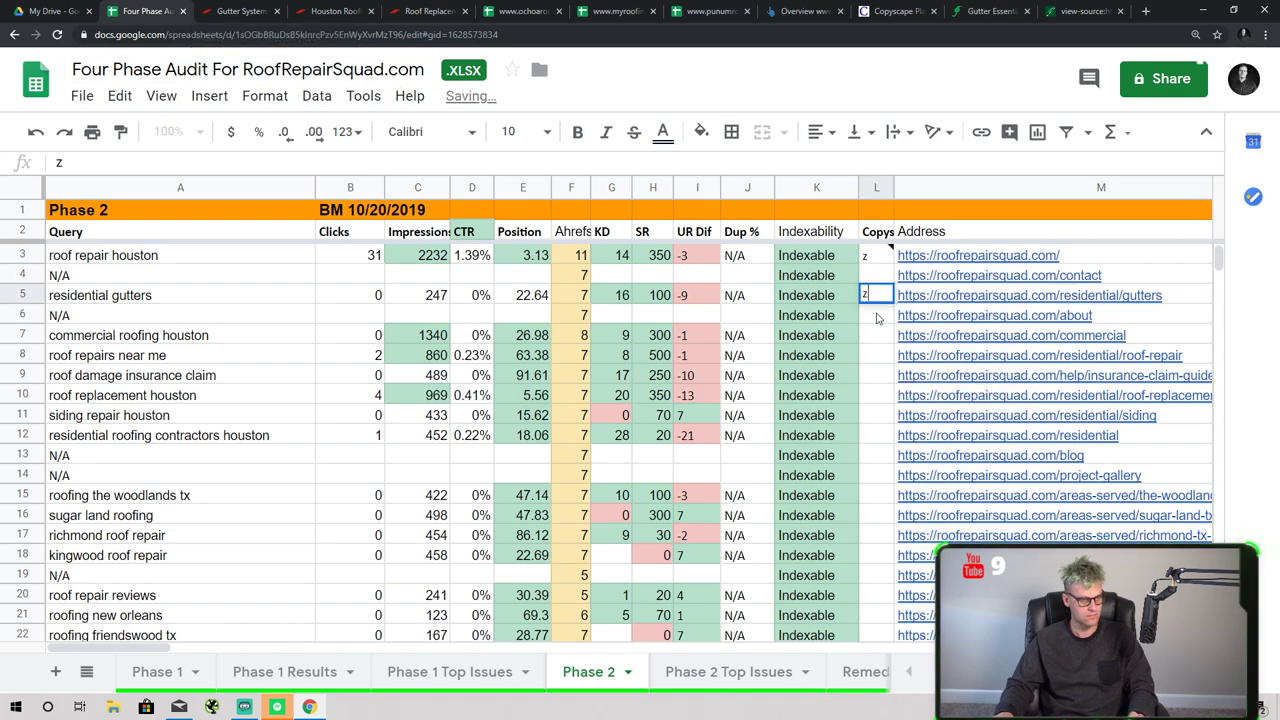
- Add a note to L5 holding the pasted clogged-gutters paragraph
{"action": "right_click", "coordinate": [877, 300]}
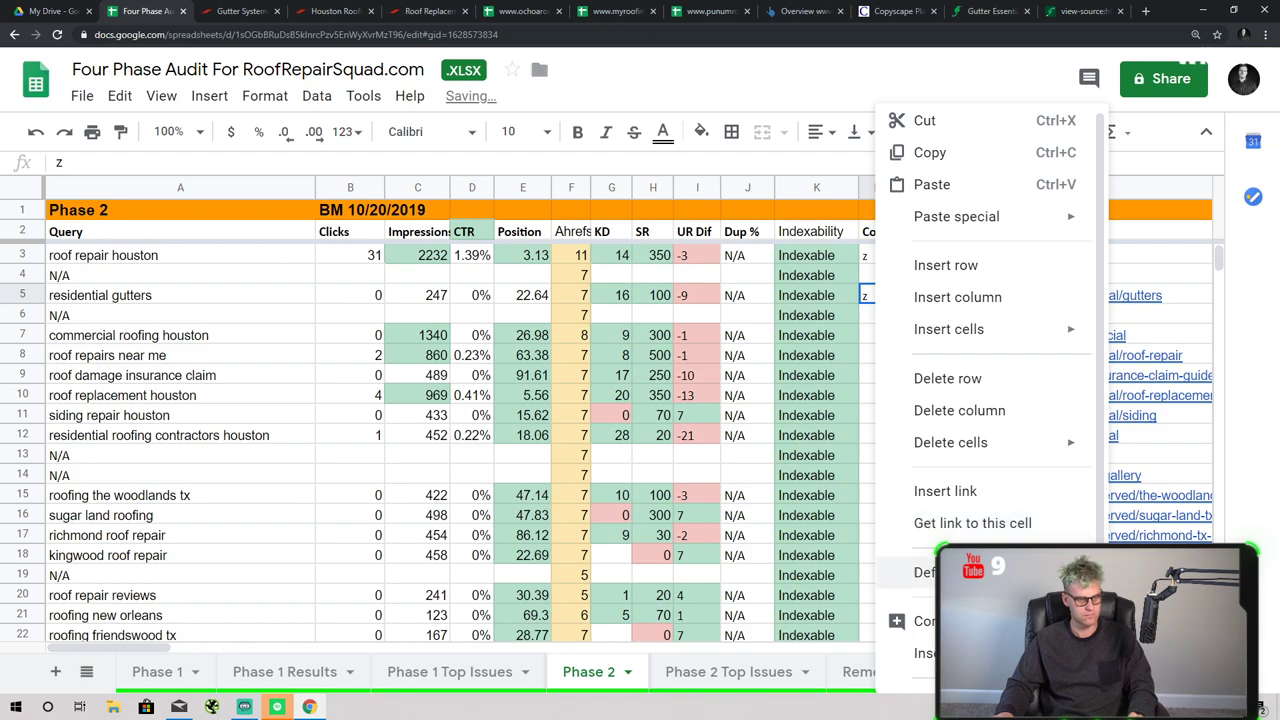
{"action": "left_click", "coordinate": [930, 653]}
{"action": "key", "text": "ctrl+v"}
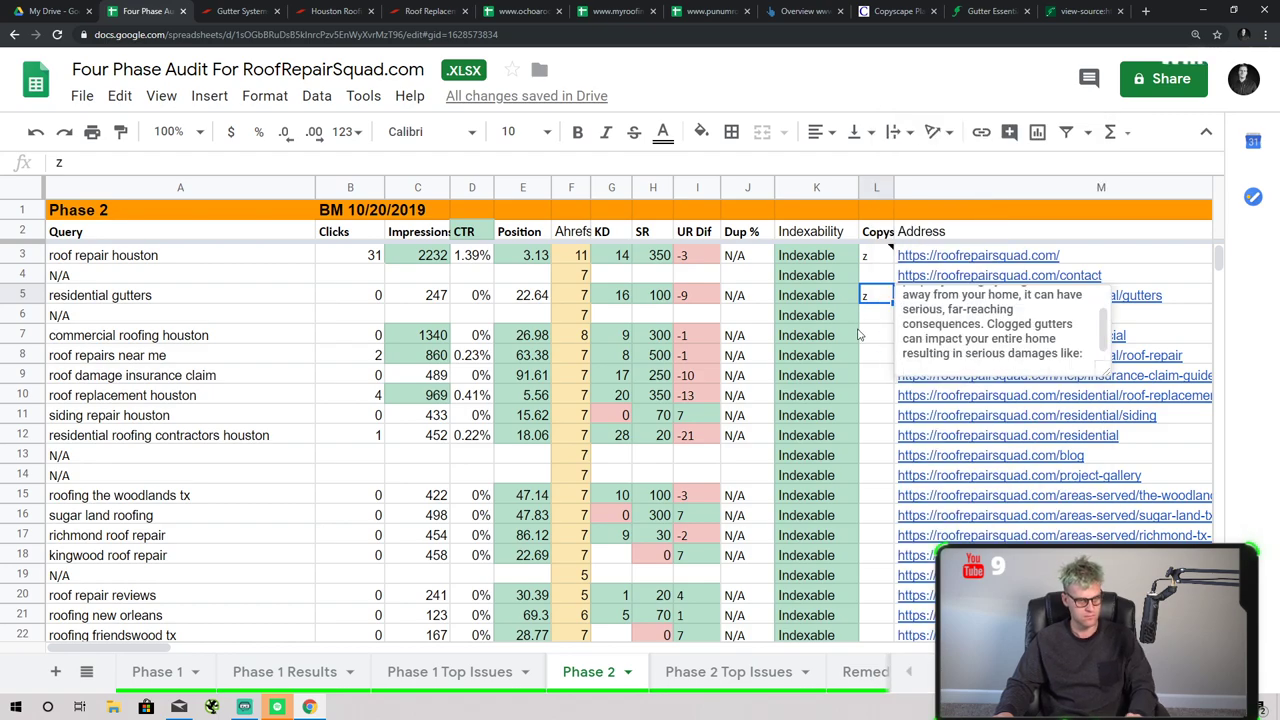
{"action": "left_click", "coordinate": [862, 335]}
- Open the commercial page from the M7 link
{"action": "left_click", "coordinate": [173, 354]}
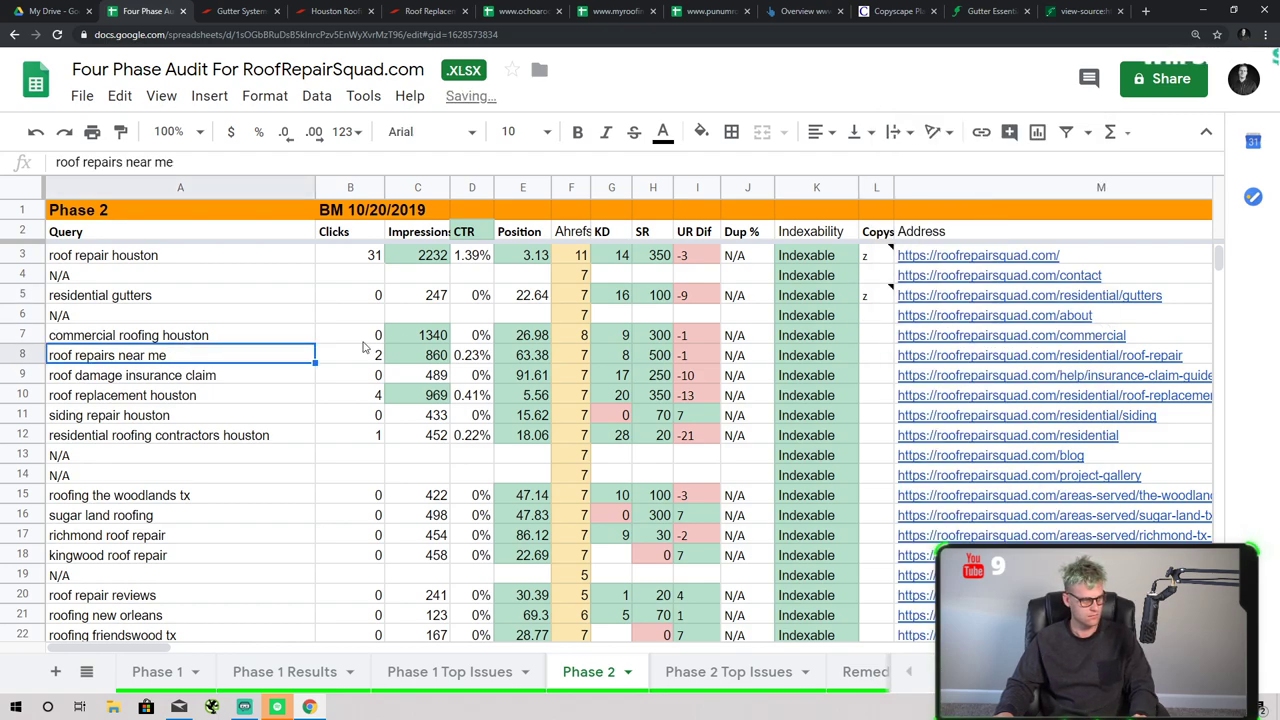
{"action": "left_click", "coordinate": [942, 338]}
{"action": "left_click", "coordinate": [985, 310]}
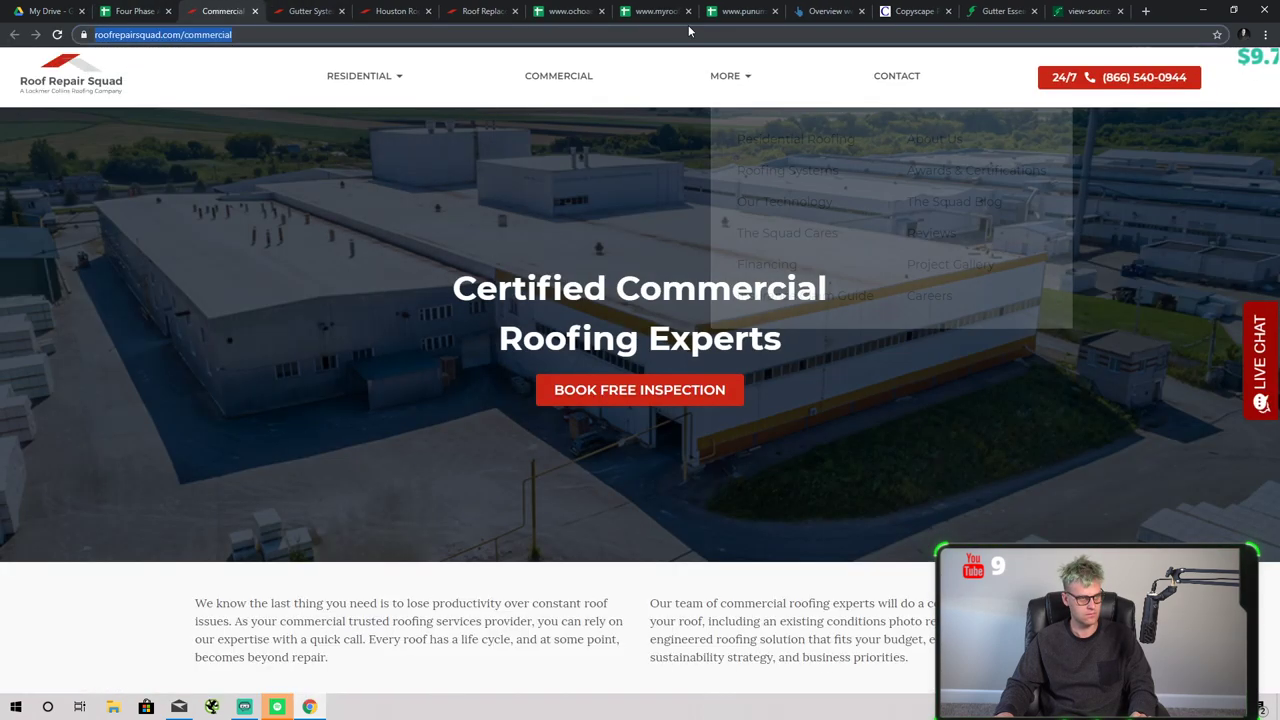
- Open the Ned Stevens gutter protection match and select its flagged gutter-guards sentence
{"action": "left_click", "coordinate": [874, 18]}
{"action": "key", "text": "alt+Left"}
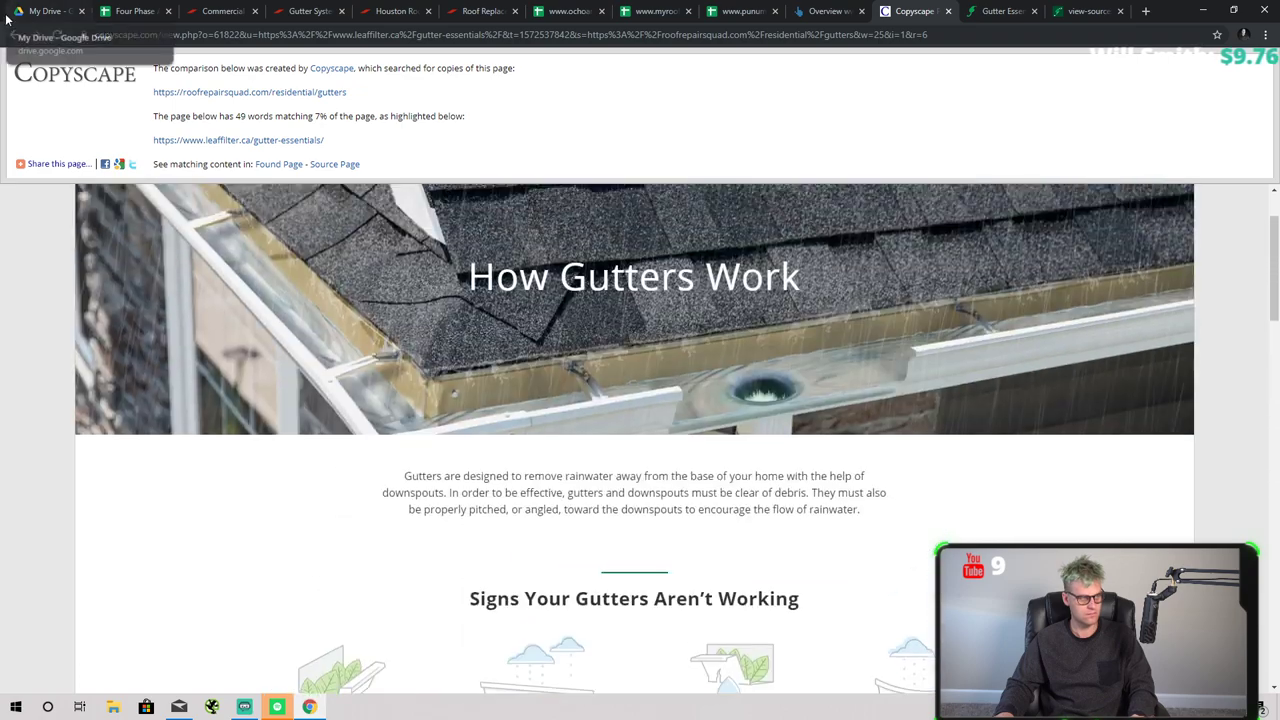
{"action": "key", "text": "alt+Left"}
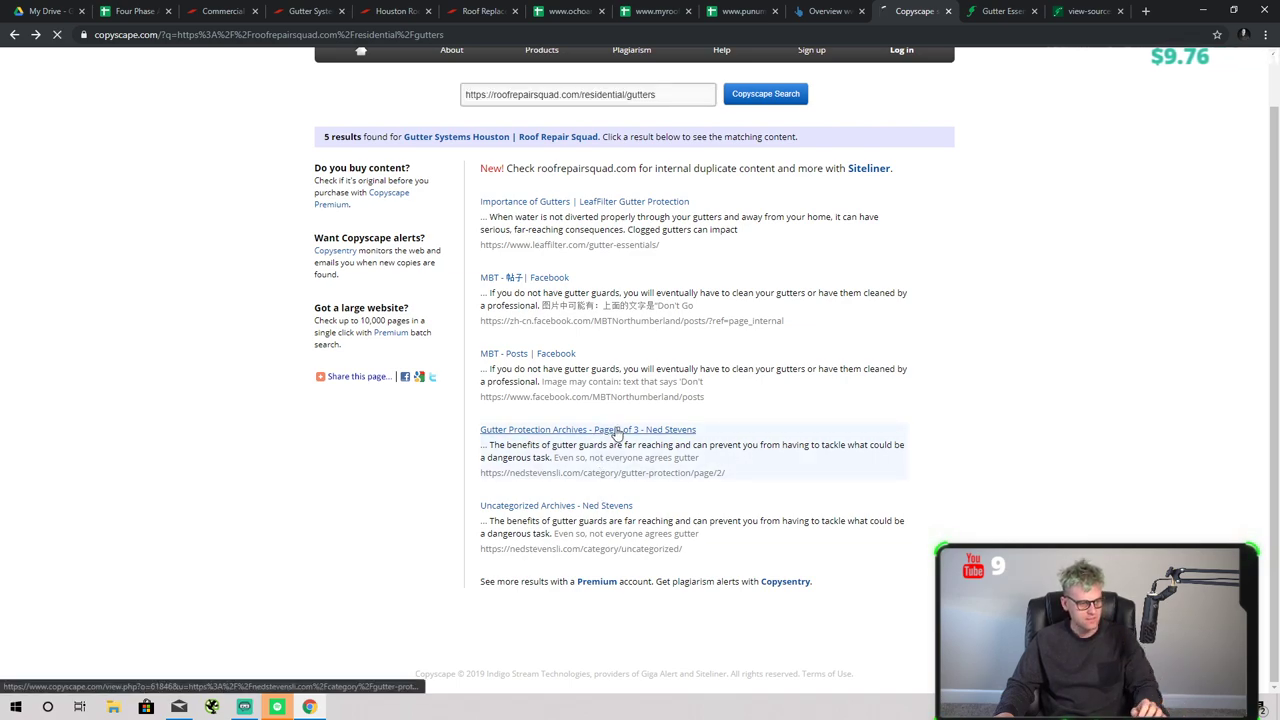
{"action": "left_click", "coordinate": [620, 440]}
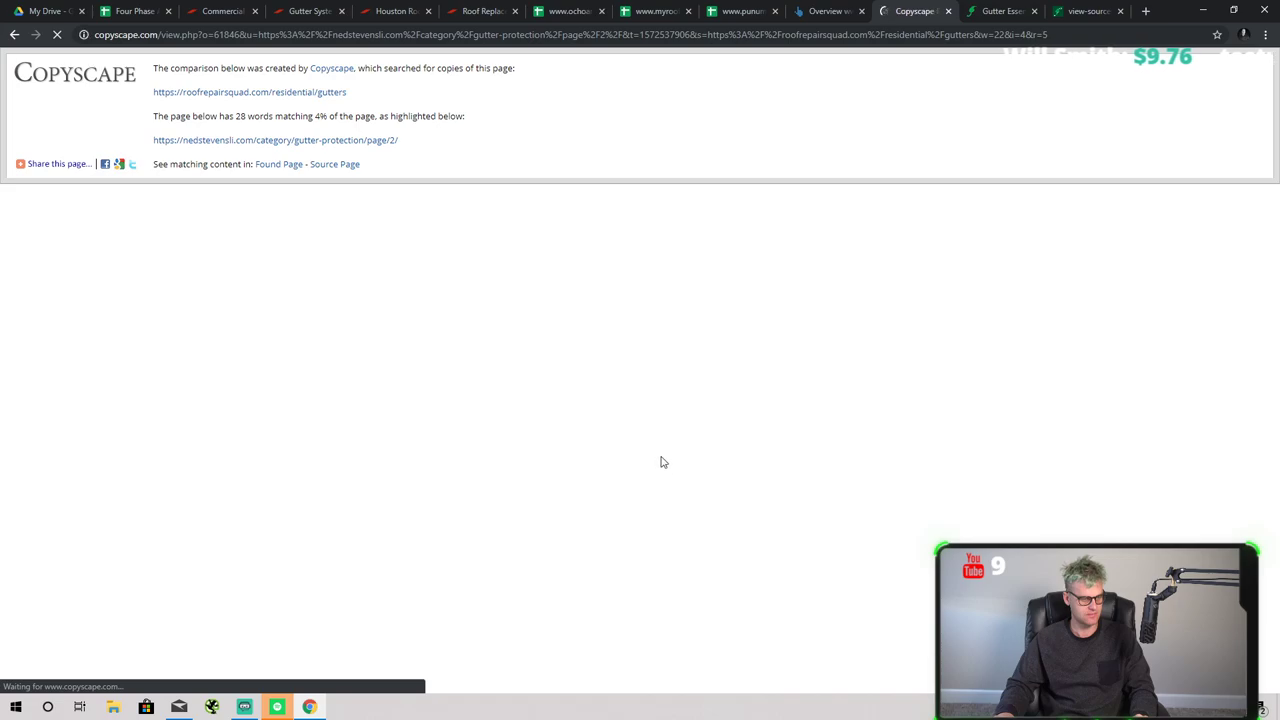
{"action": "scroll", "coordinate": [651, 477], "scroll_direction": "up", "scroll_amount": 5}
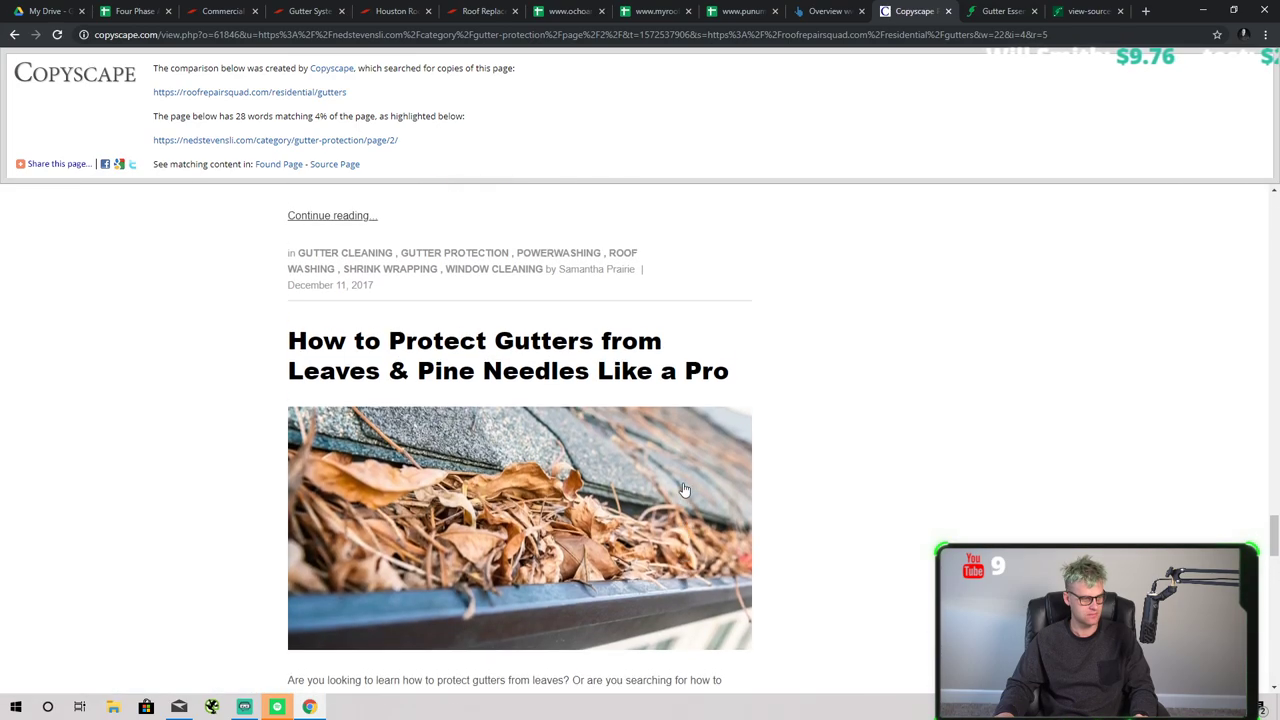
{"action": "scroll", "coordinate": [684, 490], "scroll_direction": "up", "scroll_amount": 20}
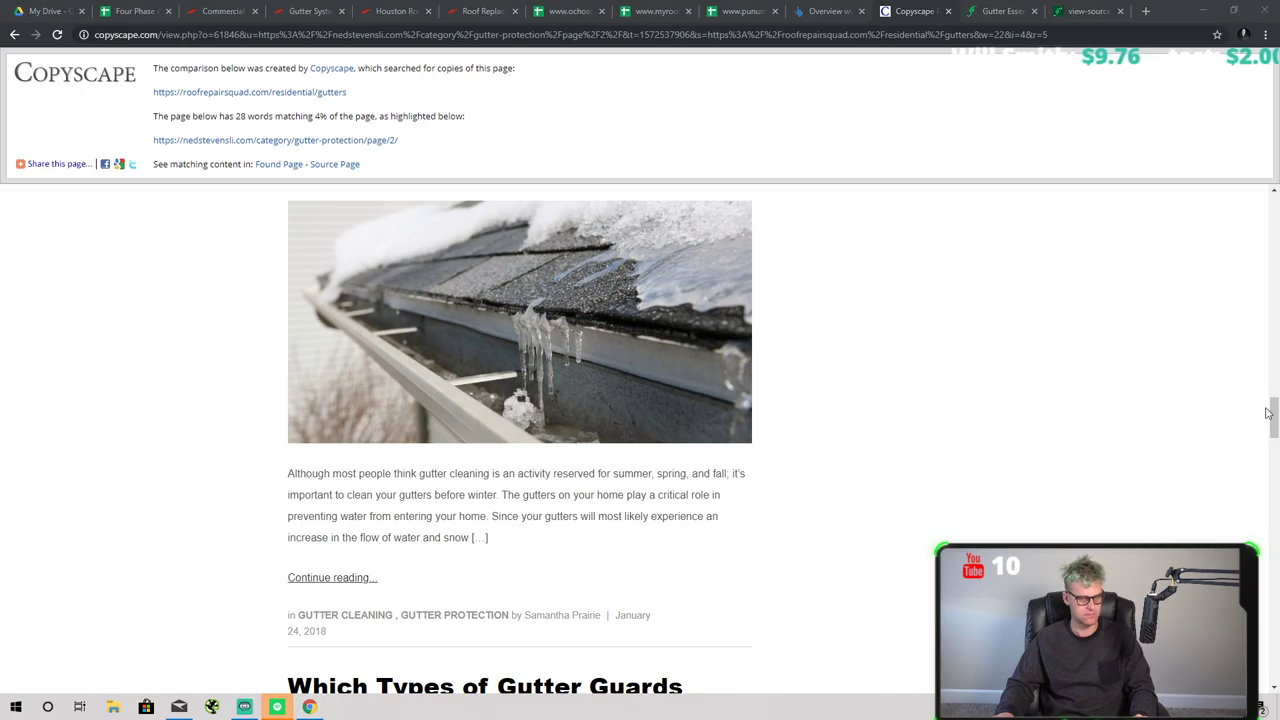
{"action": "left_click_drag", "start_coordinate": [1268, 412], "coordinate": [1272, 707]}
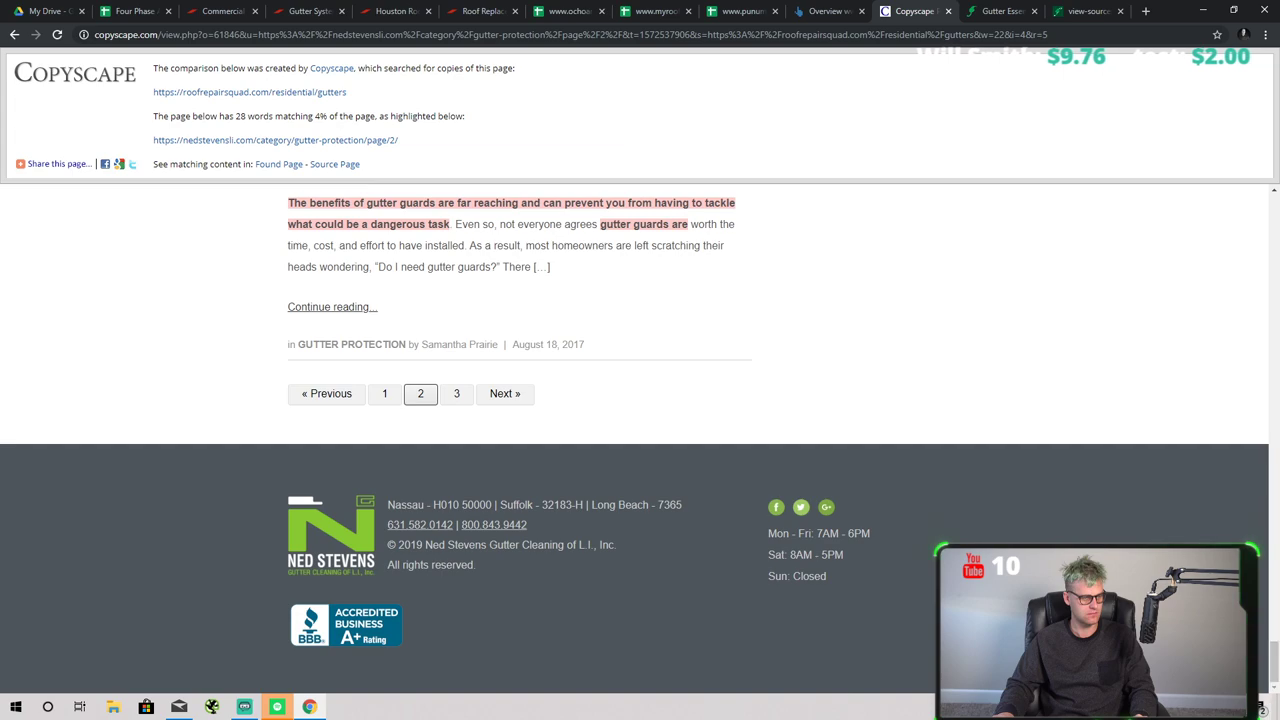
{"action": "scroll", "coordinate": [601, 477], "scroll_direction": "up", "scroll_amount": 2}
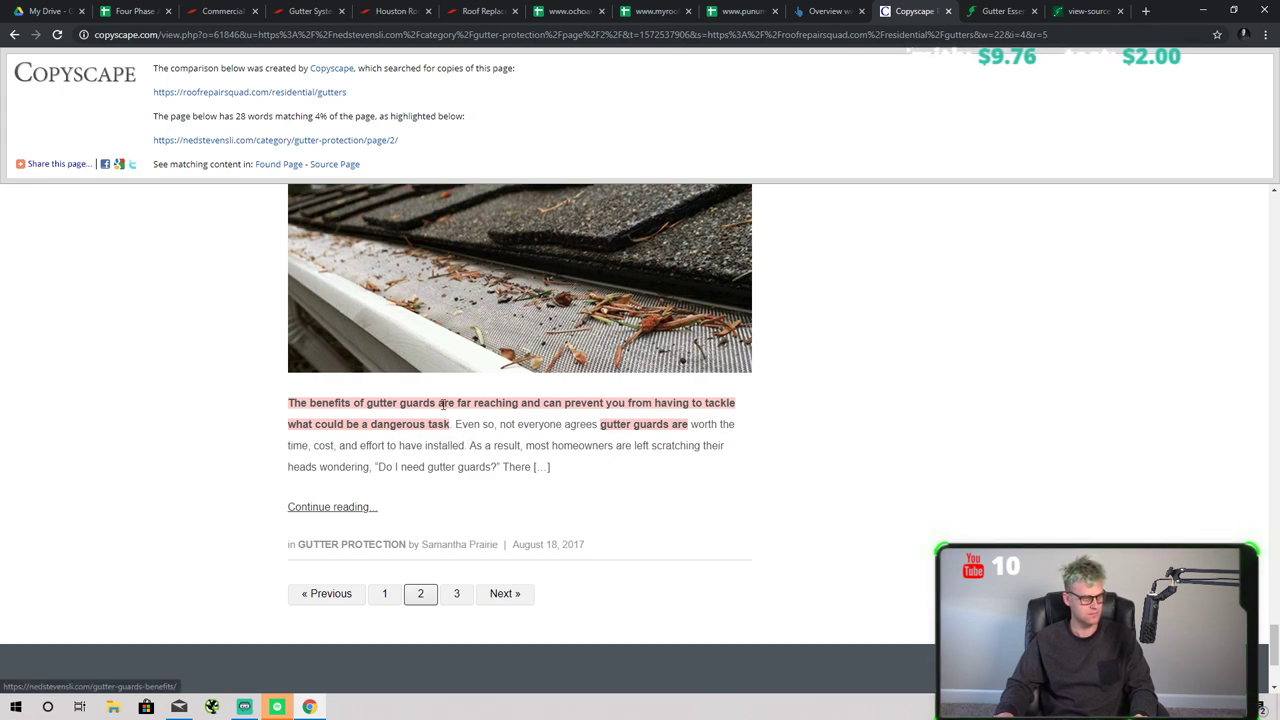
{"action": "left_click_drag", "start_coordinate": [353, 424], "coordinate": [446, 426]}
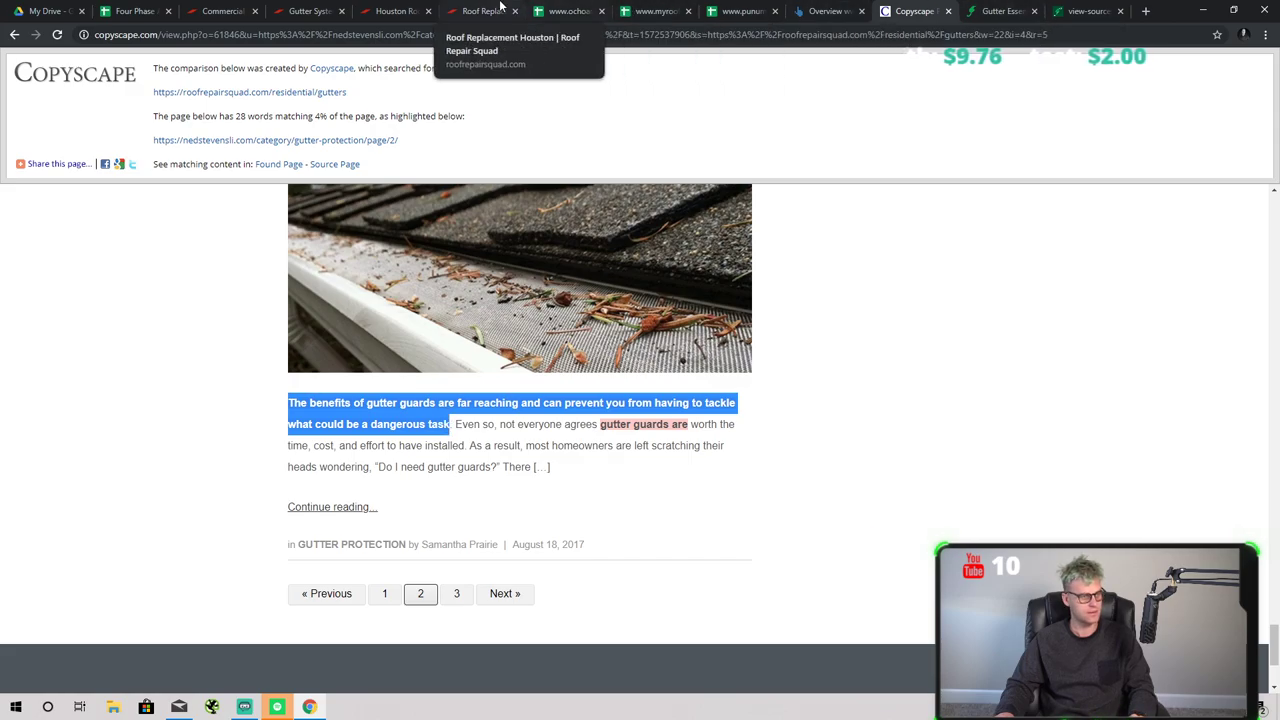
- Find the flagged sentence on the Gutter Systems page and copy the sentence after it
{"action": "left_click", "coordinate": [467, 8]}
{"action": "scroll", "coordinate": [490, 260], "scroll_direction": "up", "scroll_amount": 10}
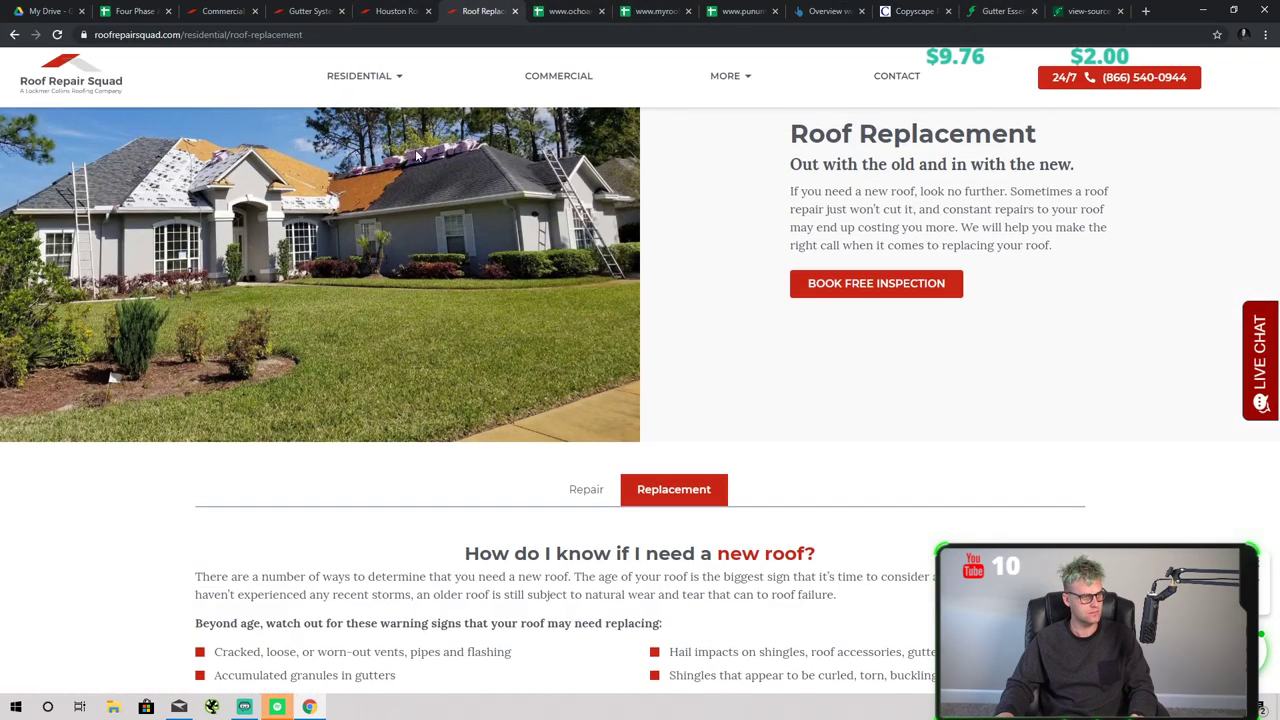
{"action": "left_click", "coordinate": [395, 11]}
{"action": "left_click", "coordinate": [305, 11]}
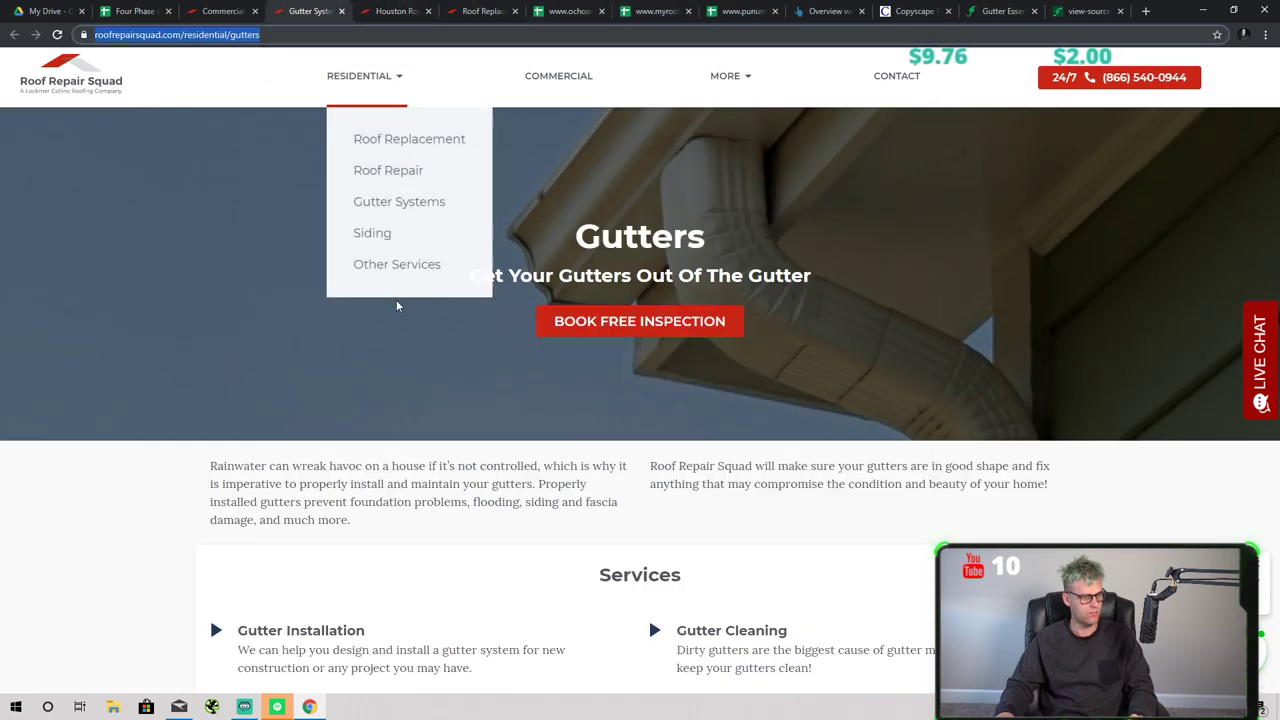
{"action": "key", "text": "ctrl+f"}
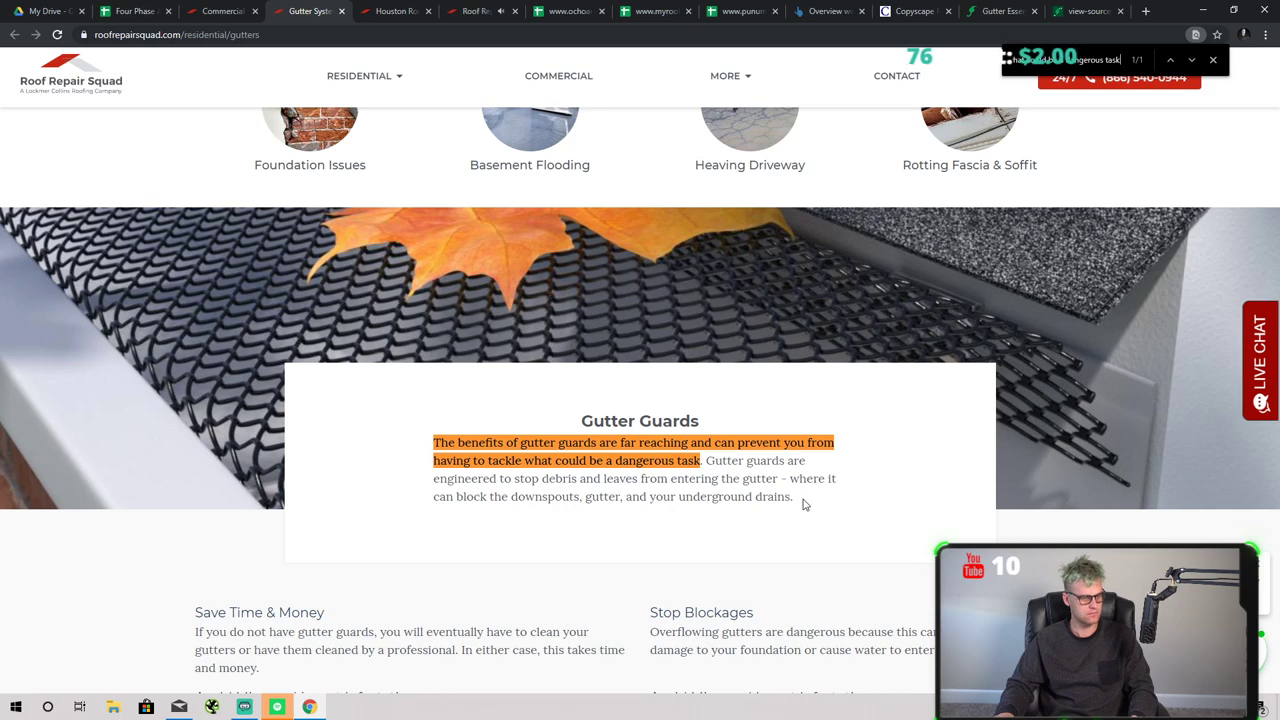
{"action": "left_click_drag", "start_coordinate": [707, 463], "coordinate": [828, 500]}
{"action": "key", "text": "ctrl+c"}
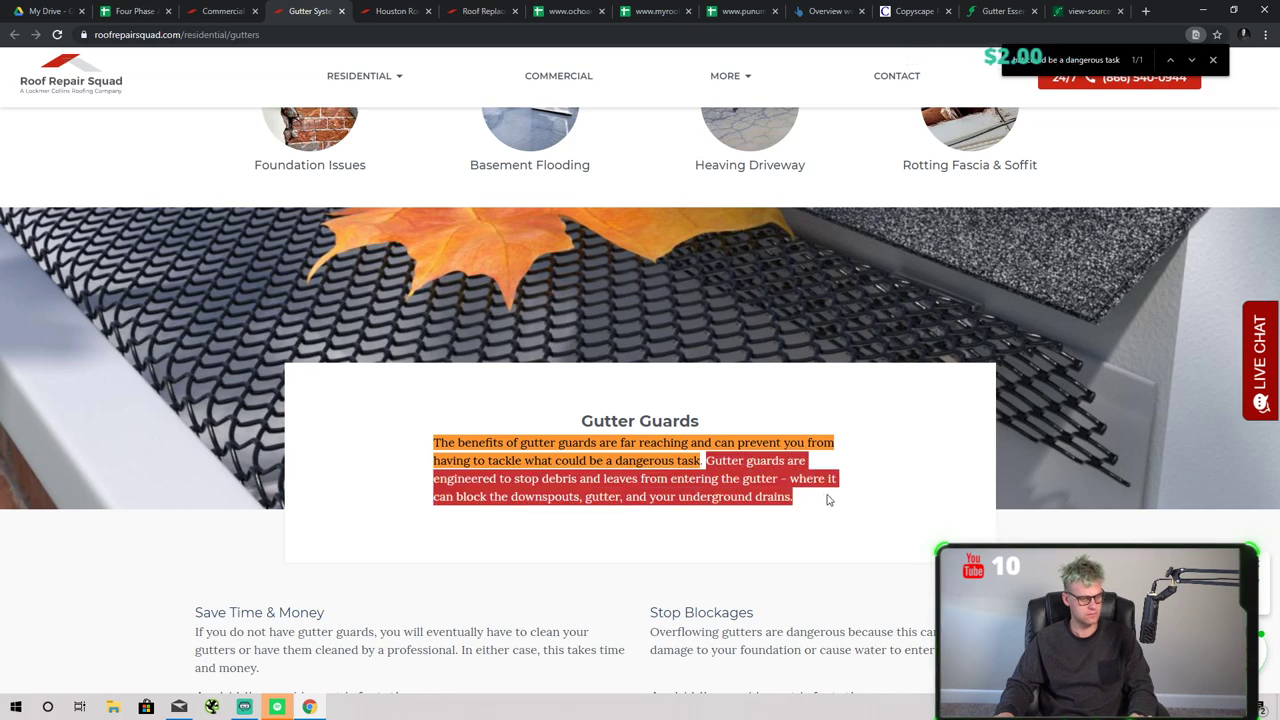
{"action": "left_click", "coordinate": [1146, 11]}
- Google the 'Gutter guards are engineered to stop debris…' sentence and scan who uses it
{"action": "key", "text": "ctrl+v"}
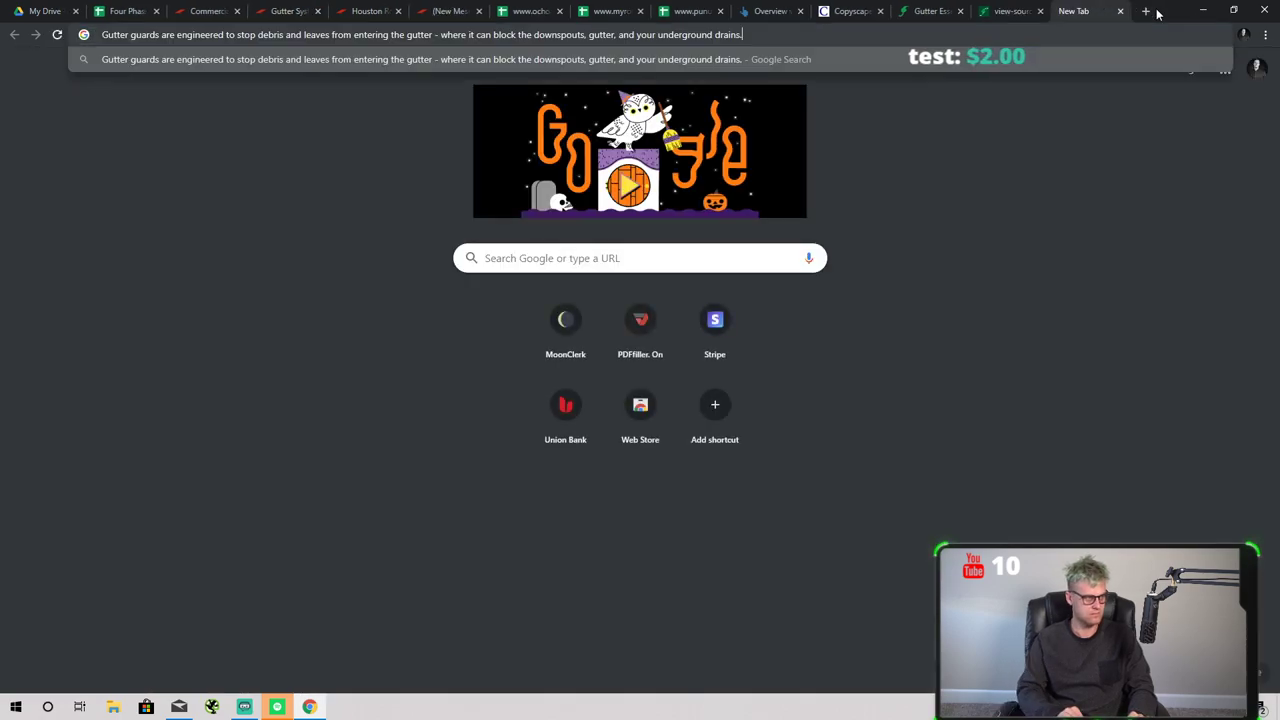
{"action": "key", "text": "Return"}
{"action": "scroll", "coordinate": [551, 277], "scroll_direction": "down", "scroll_amount": 4}
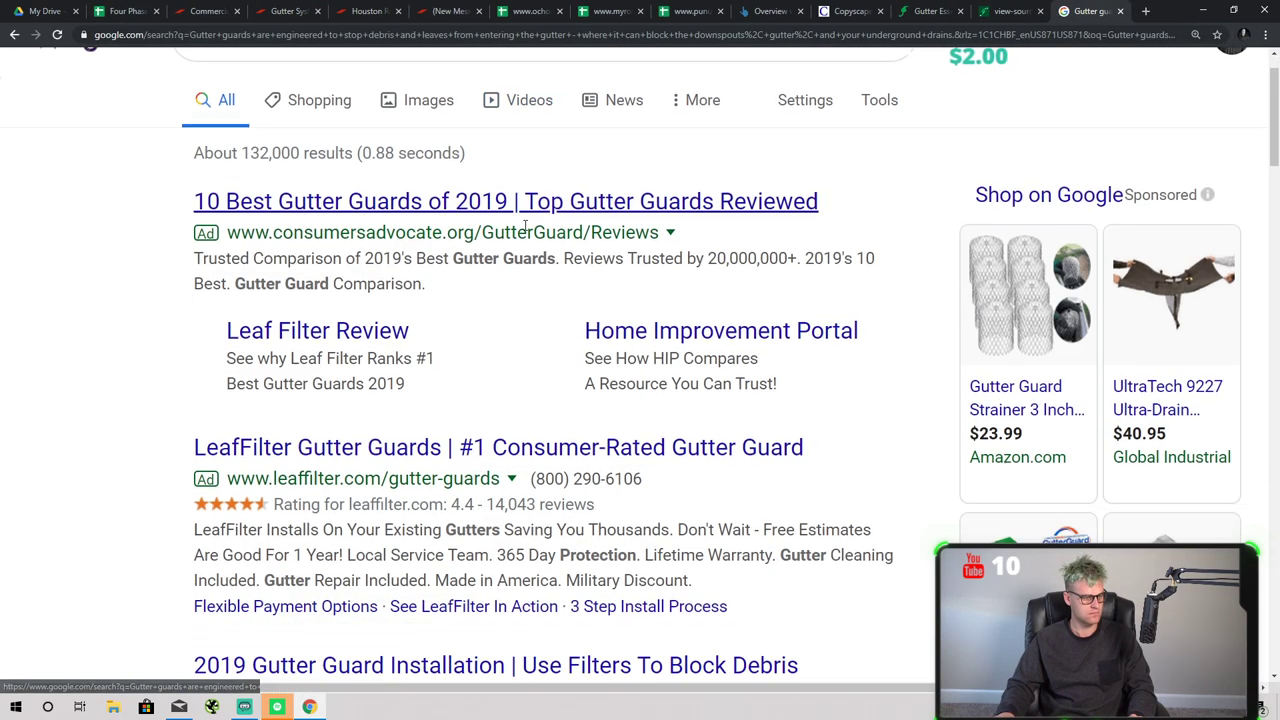
{"action": "scroll", "coordinate": [622, 288], "scroll_direction": "down", "scroll_amount": 8}
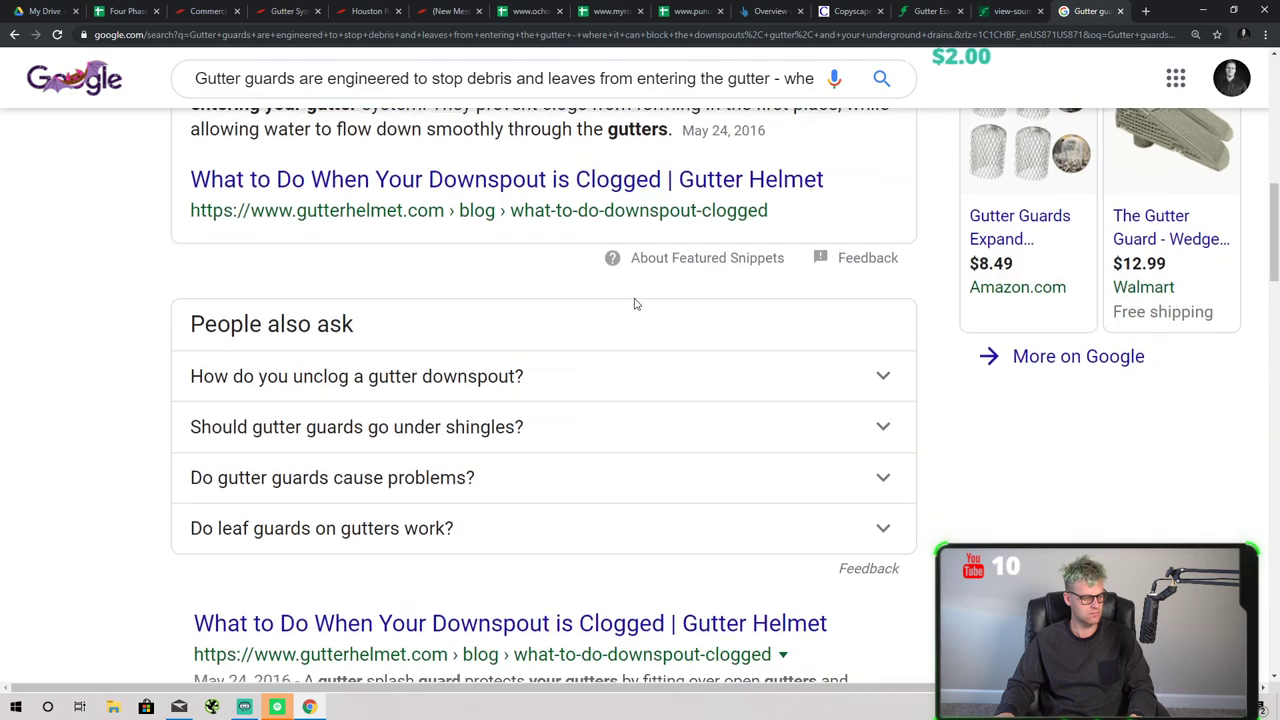
{"action": "scroll", "coordinate": [654, 304], "scroll_direction": "down", "scroll_amount": 5}
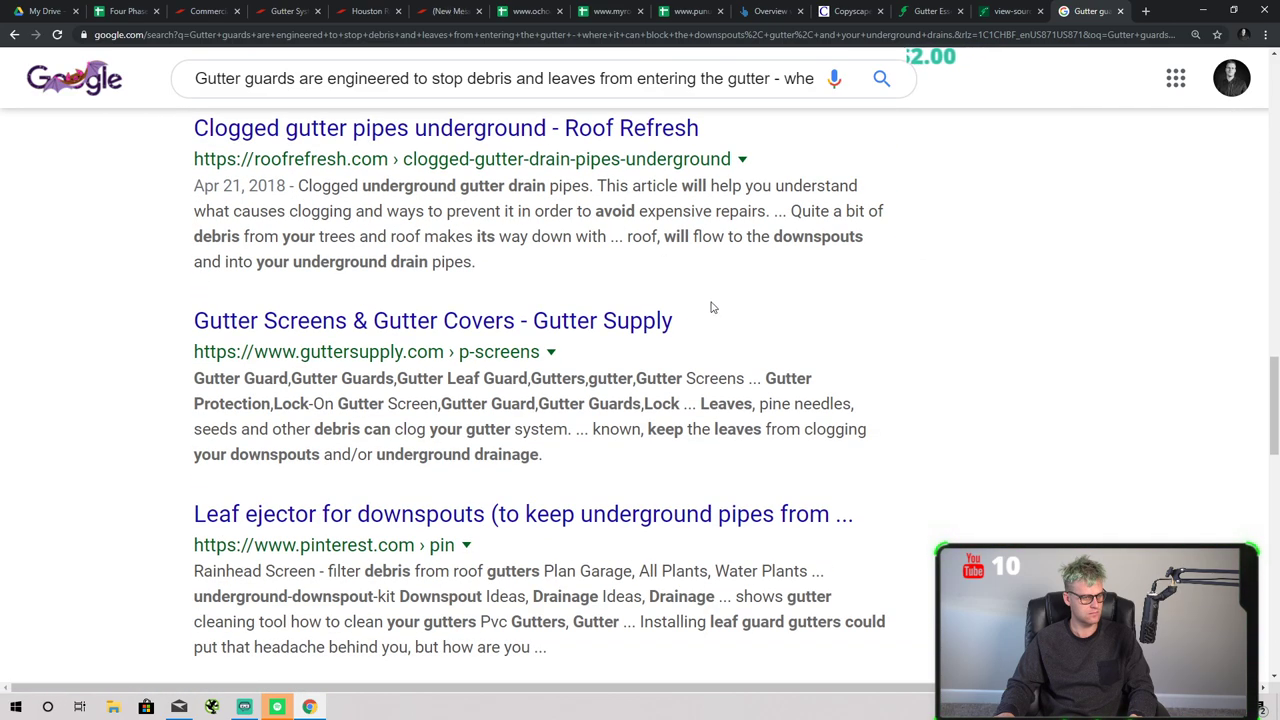
{"action": "scroll", "coordinate": [711, 307], "scroll_direction": "up", "scroll_amount": 6}
- Compare the LeafFilter page with the Copyscape comparison, then return to the audit spreadsheet
{"action": "left_click", "coordinate": [1005, 11]}
{"action": "left_click", "coordinate": [908, 12]}
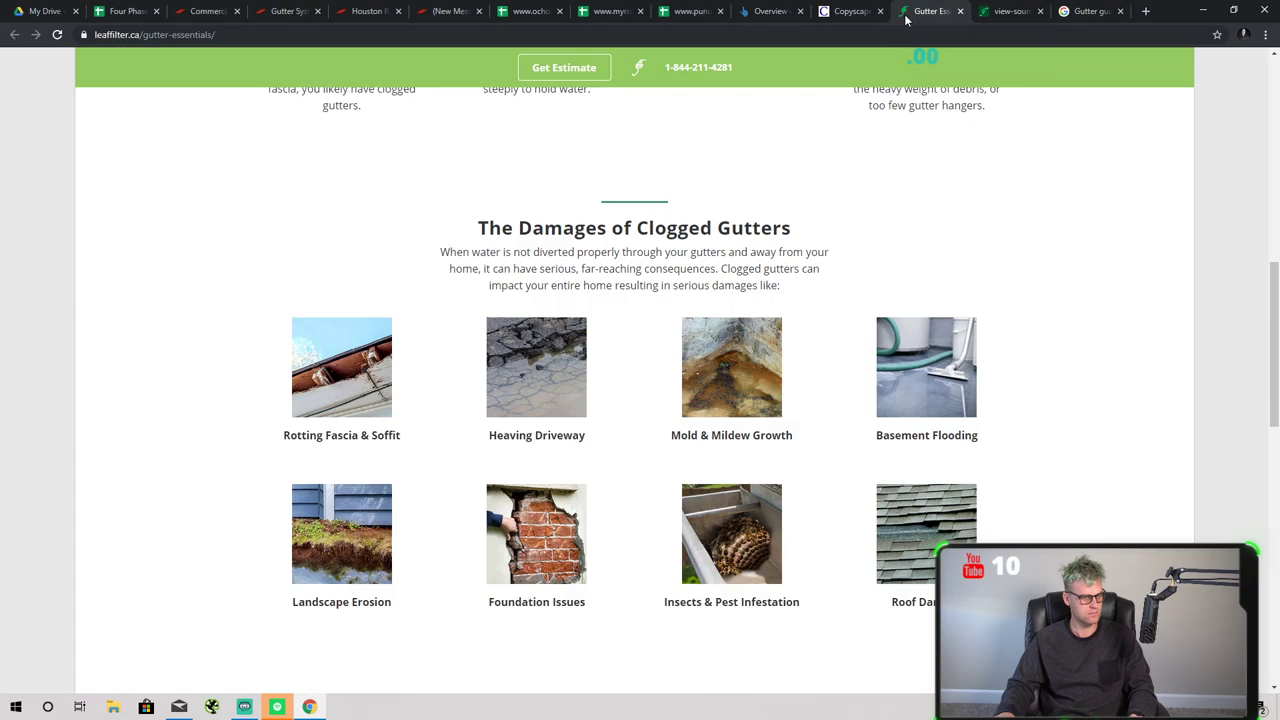
{"action": "scroll", "coordinate": [839, 108], "scroll_direction": "up", "scroll_amount": 2}
{"action": "left_click", "coordinate": [852, 11]}
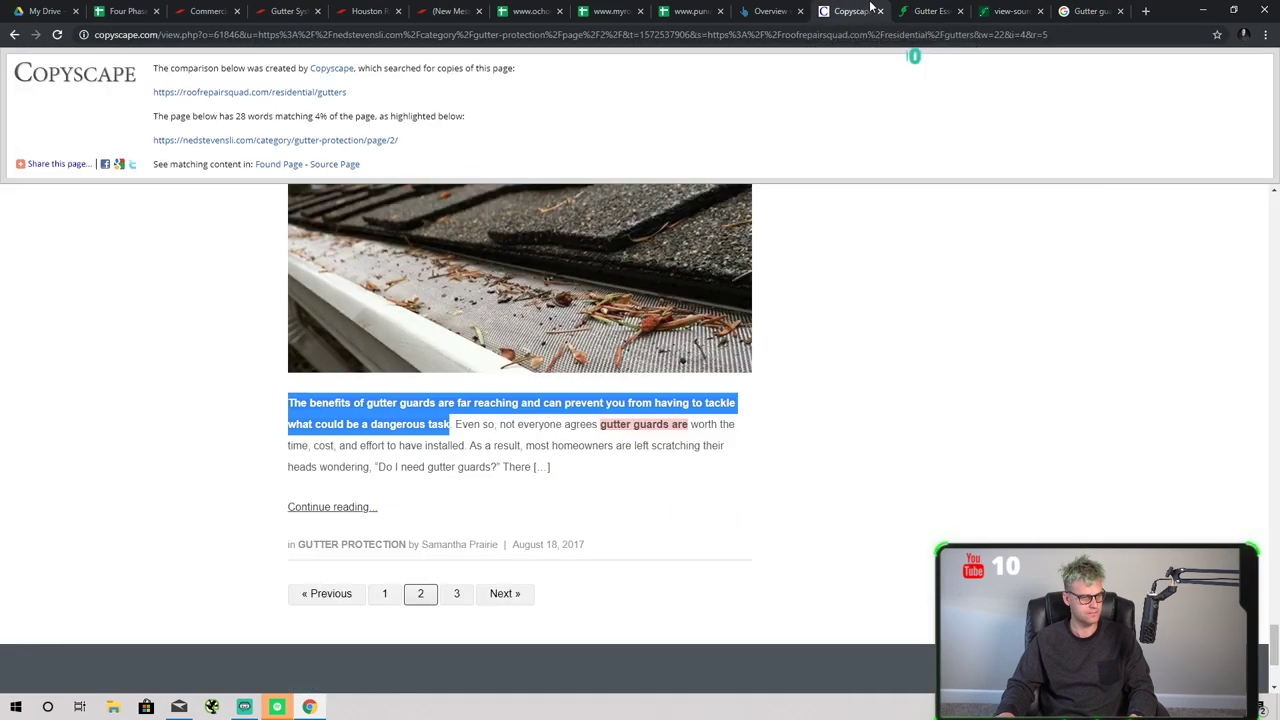
{"action": "left_click", "coordinate": [940, 8]}
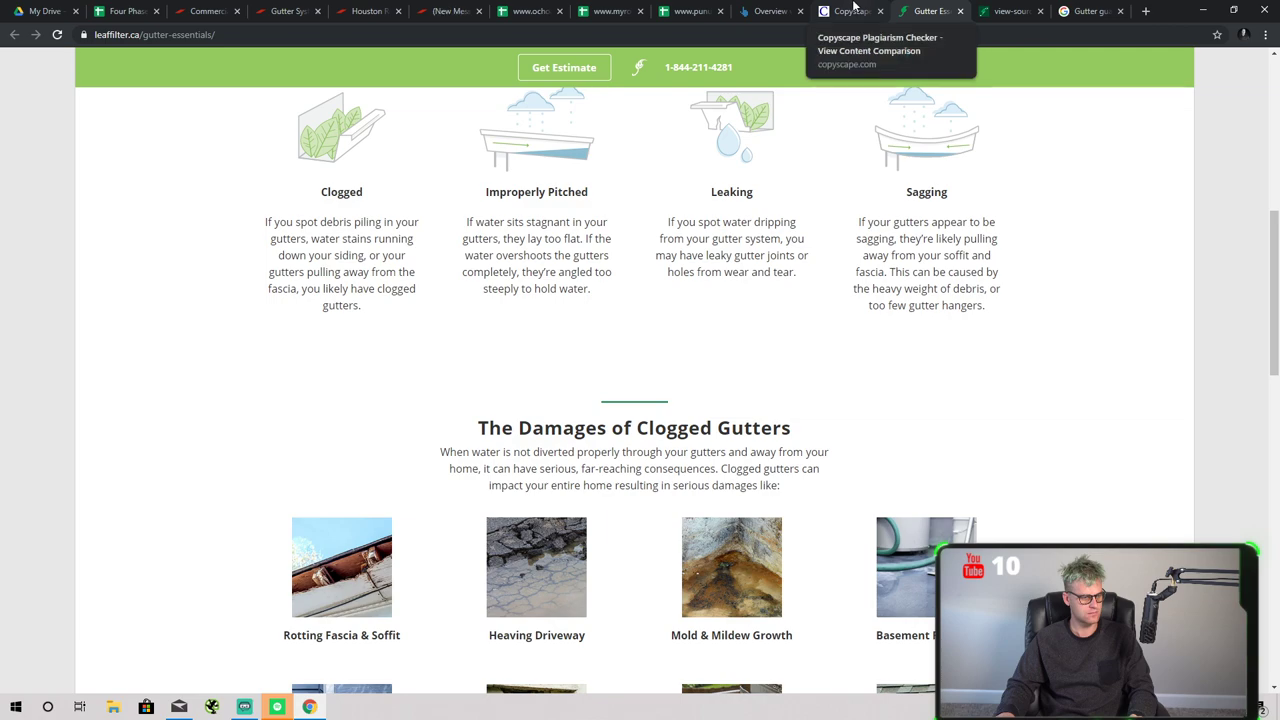
{"action": "left_click", "coordinate": [853, 8]}
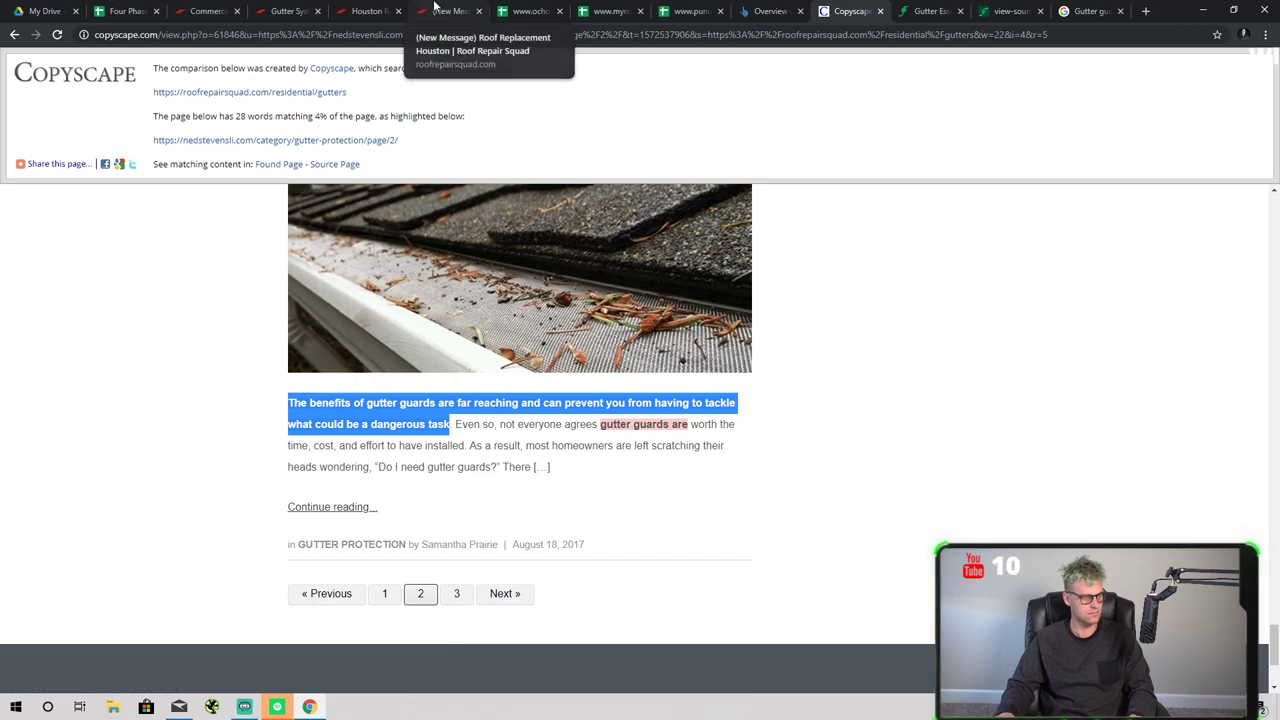
{"action": "left_click", "coordinate": [448, 10]}
{"action": "left_click", "coordinate": [388, 10]}
{"action": "left_click", "coordinate": [288, 10]}
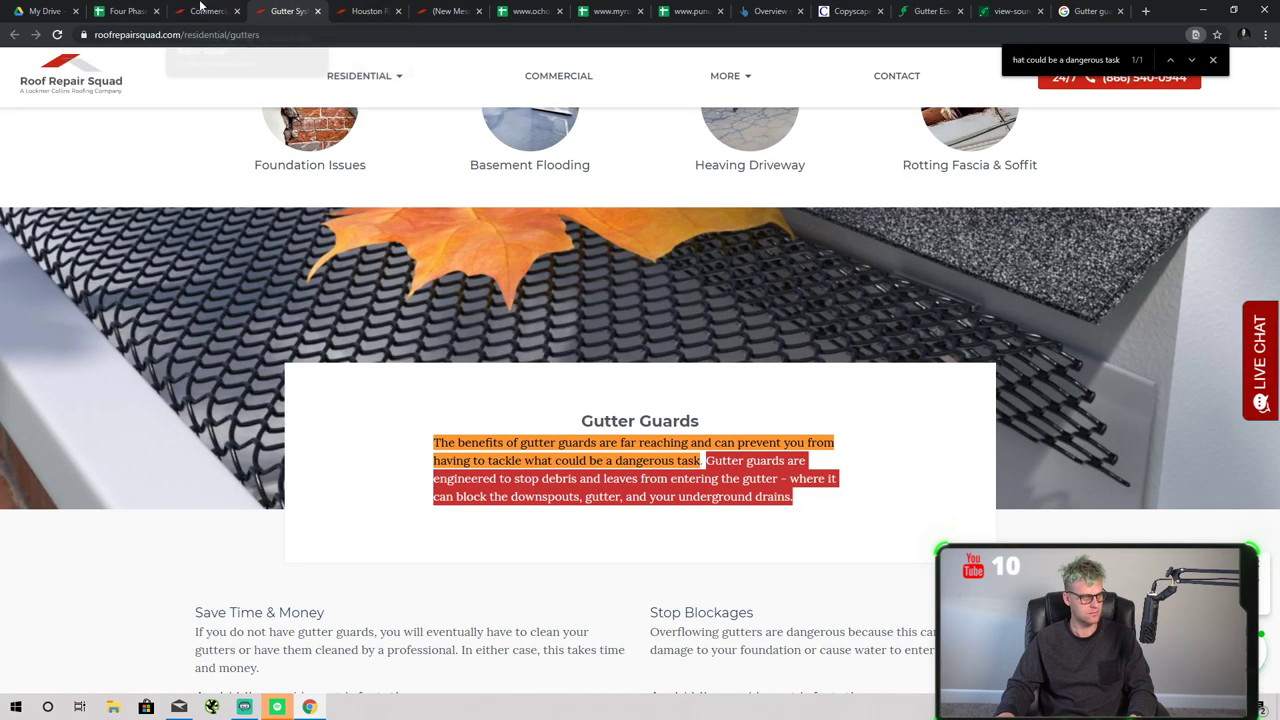
{"action": "left_click", "coordinate": [183, 9]}
{"action": "left_click", "coordinate": [127, 10]}
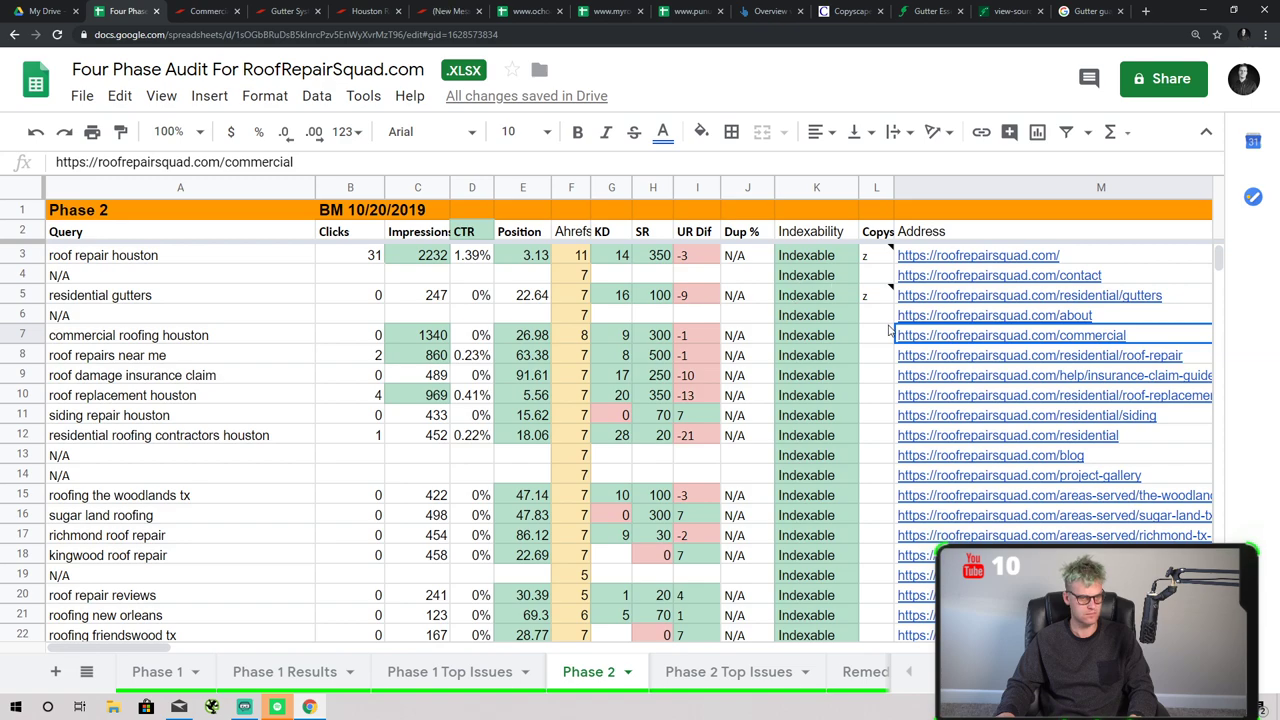
- Read the duplicate-content note on the gutters row's cell L5, then close it
{"action": "left_click", "coordinate": [856, 300]}
{"action": "left_click", "coordinate": [868, 310]}
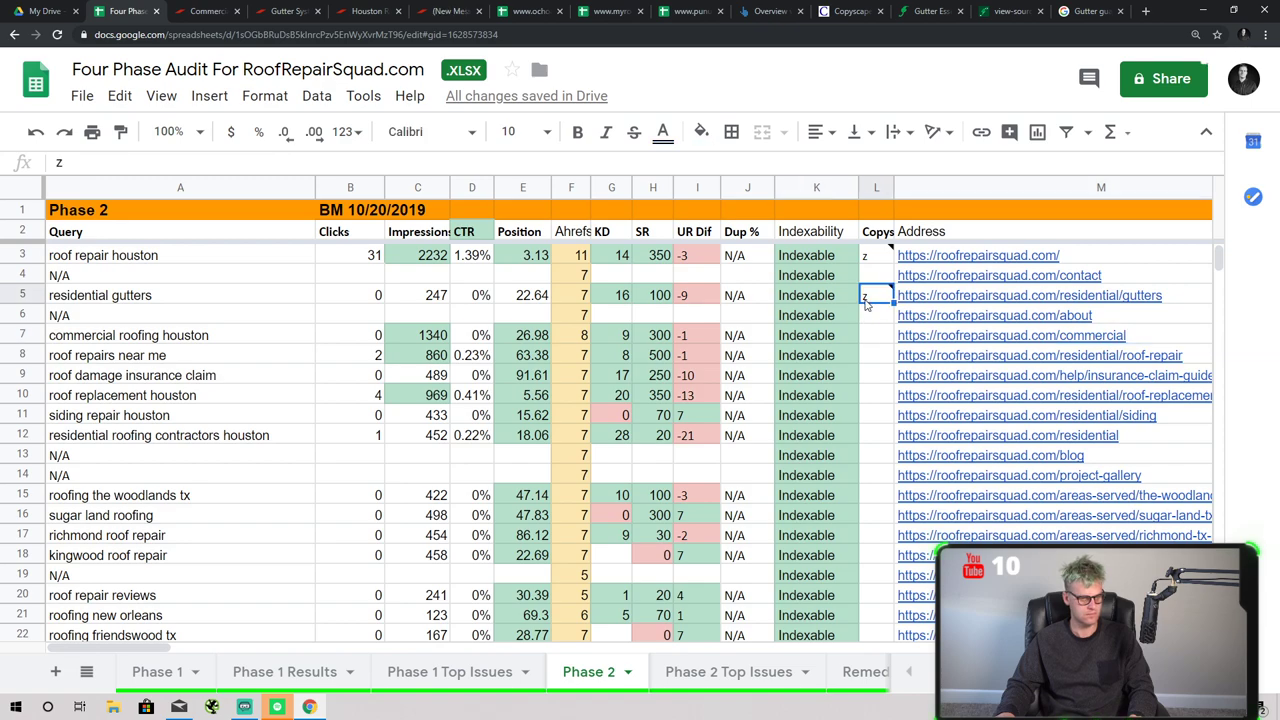
{"action": "left_click", "coordinate": [870, 283]}
{"action": "left_click", "coordinate": [866, 318]}
{"action": "key", "text": "Up"}
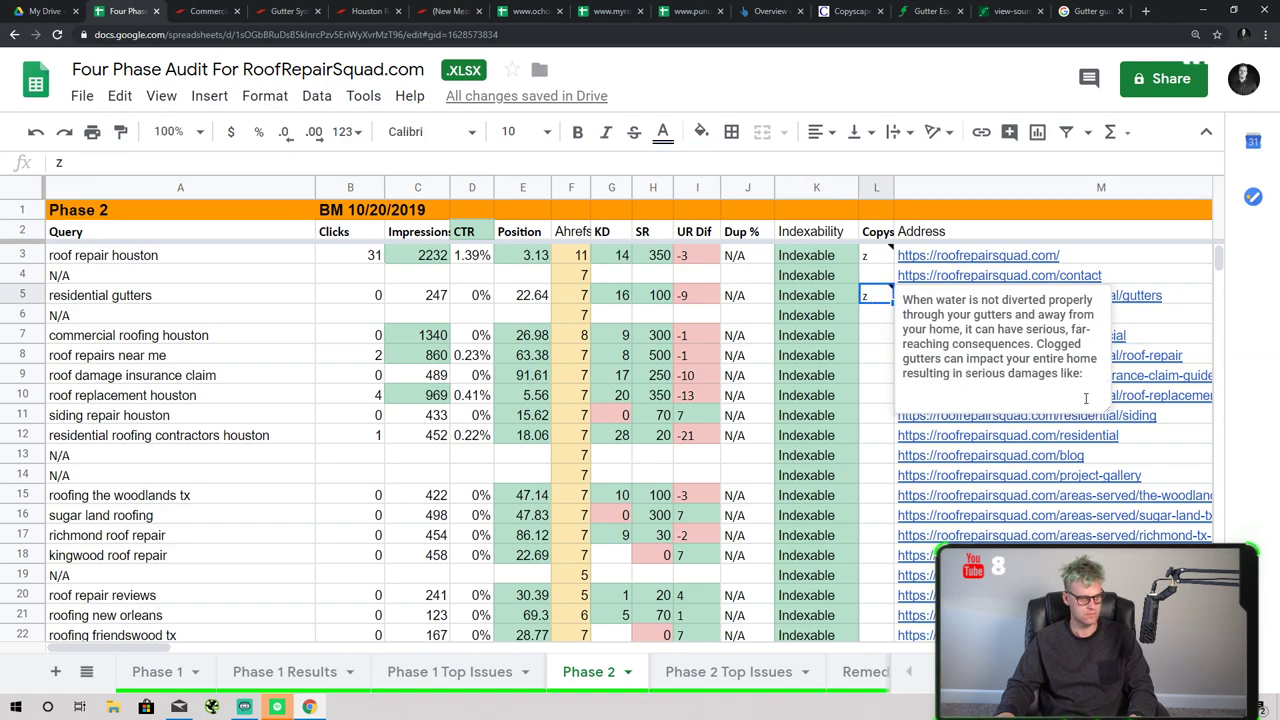
{"action": "scroll", "coordinate": [1060, 390], "scroll_direction": "down", "scroll_amount": 2}
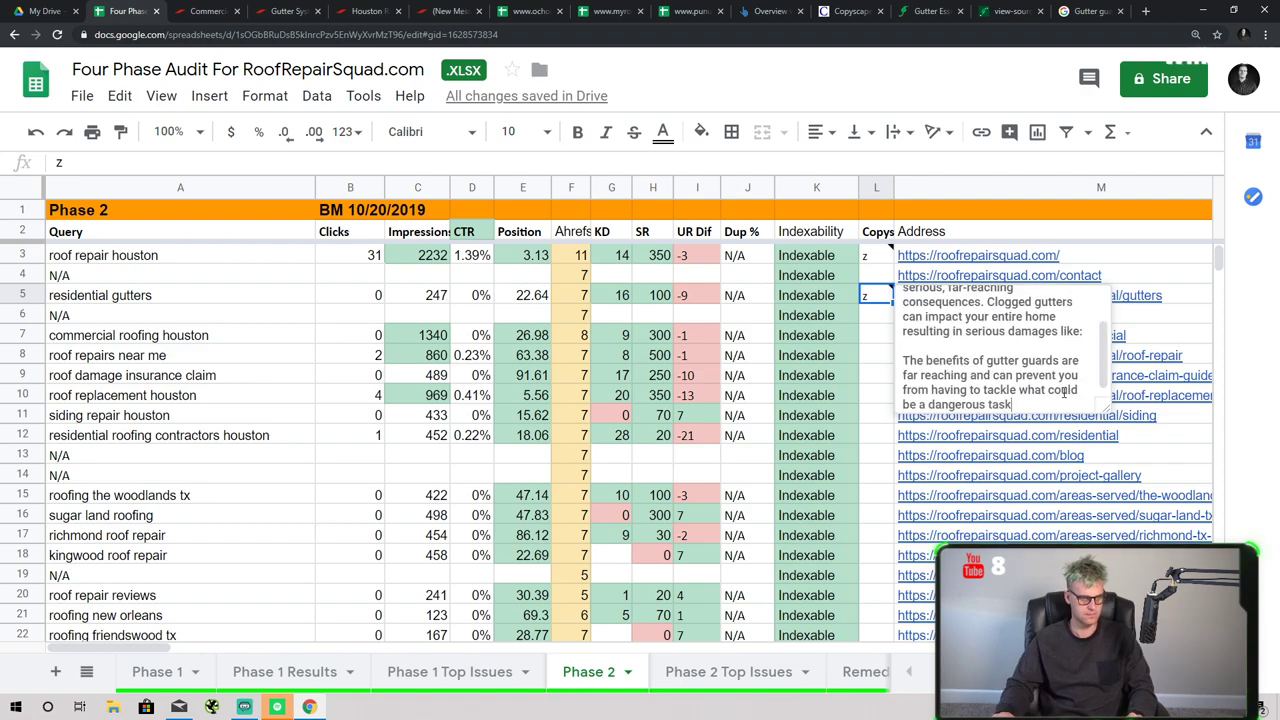
{"action": "scroll", "coordinate": [1022, 393], "scroll_direction": "up", "scroll_amount": 1}
{"action": "scroll", "coordinate": [1022, 393], "scroll_direction": "up", "scroll_amount": 1}
{"action": "scroll", "coordinate": [1010, 400], "scroll_direction": "down", "scroll_amount": 2}
{"action": "key", "text": "Left"}
{"action": "key", "text": "Down"}
{"action": "key", "text": "Down"}
{"action": "key", "text": "Down"}
{"action": "key", "text": "Down"}
{"action": "key", "text": "Down"}
{"action": "key", "text": "Down"}
{"action": "key", "text": "Down"}
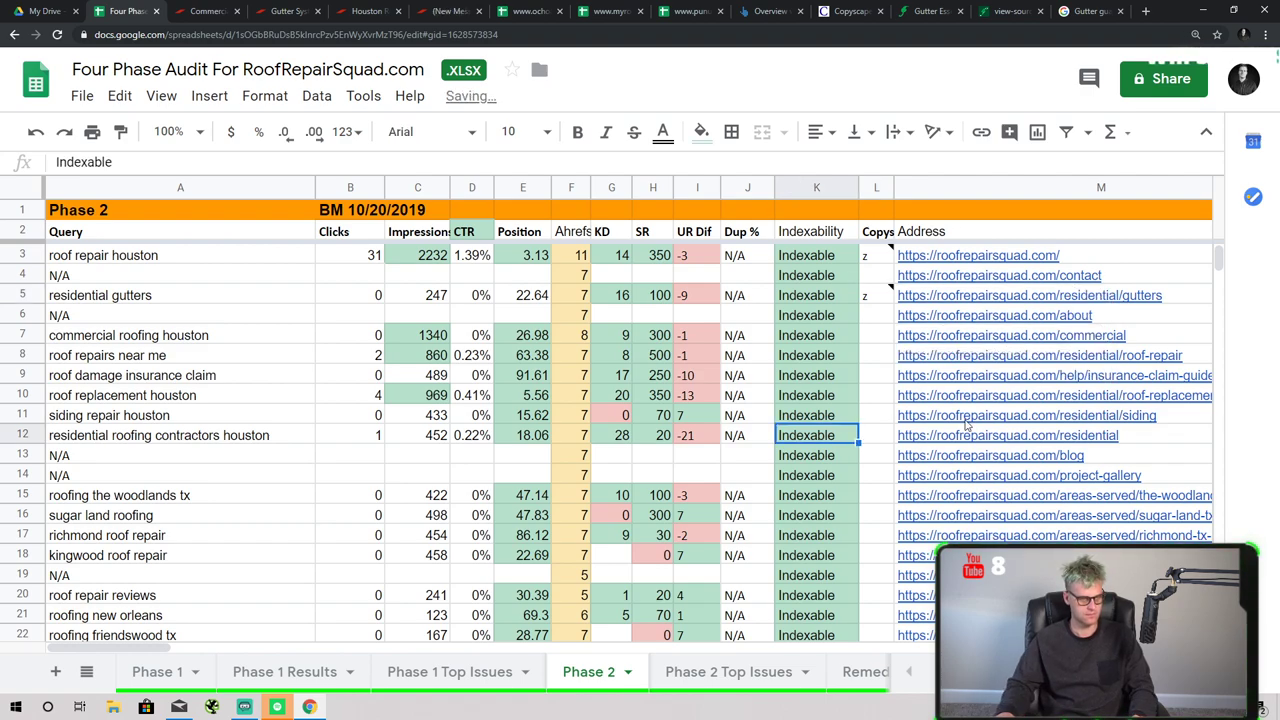
{"action": "left_click", "coordinate": [877, 317]}
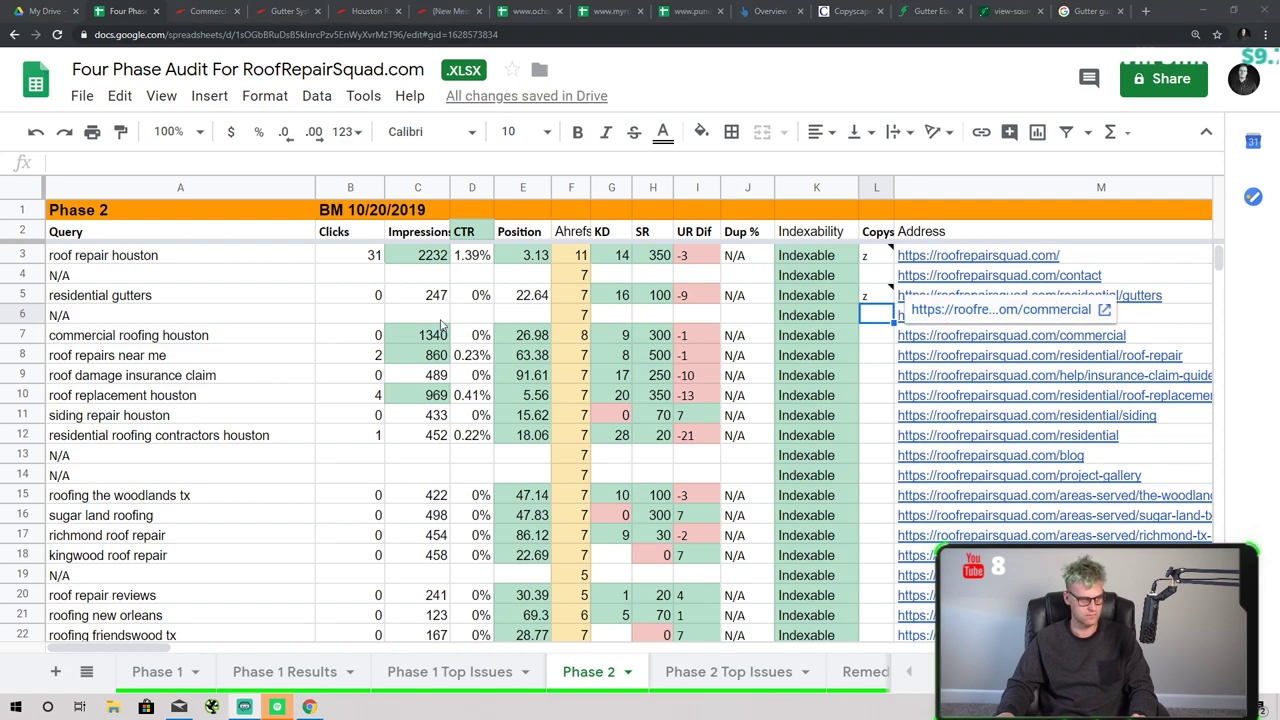
- Open the commercial page URL from cell M7 in a new tab
{"action": "left_click", "coordinate": [906, 362]}
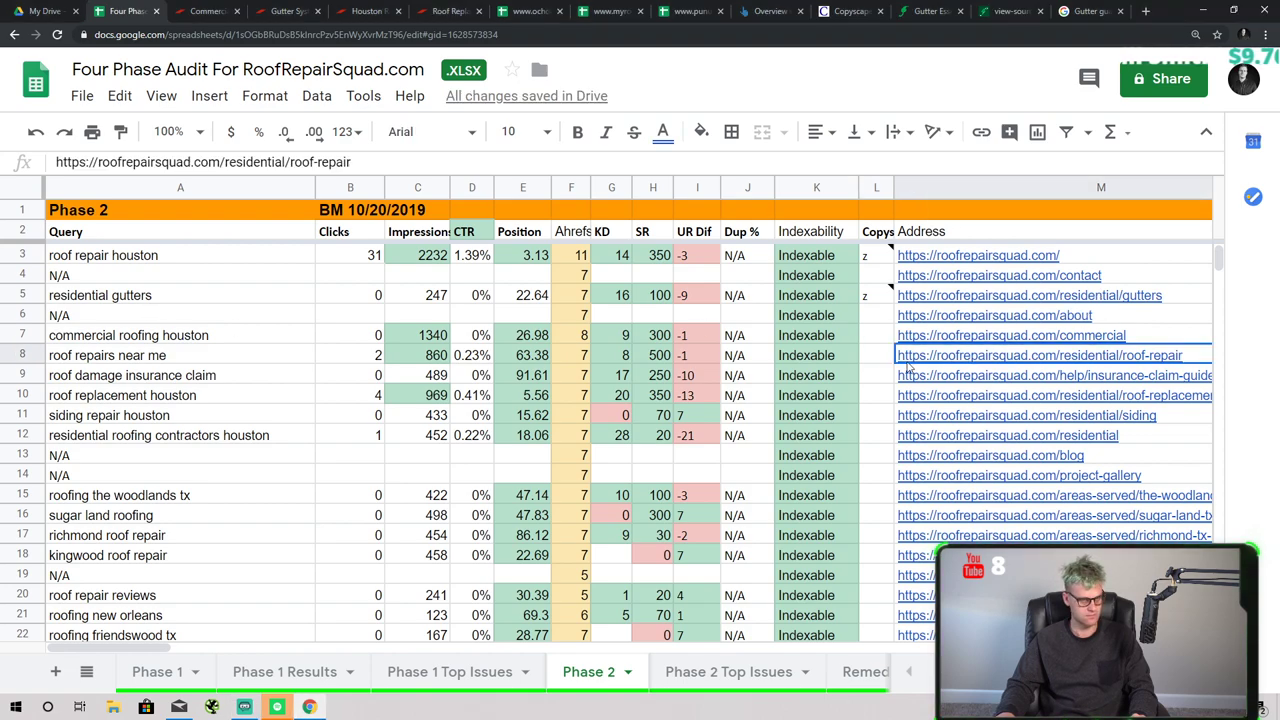
{"action": "left_click", "coordinate": [219, 337]}
{"action": "left_click", "coordinate": [983, 338]}
{"action": "left_click", "coordinate": [968, 312]}
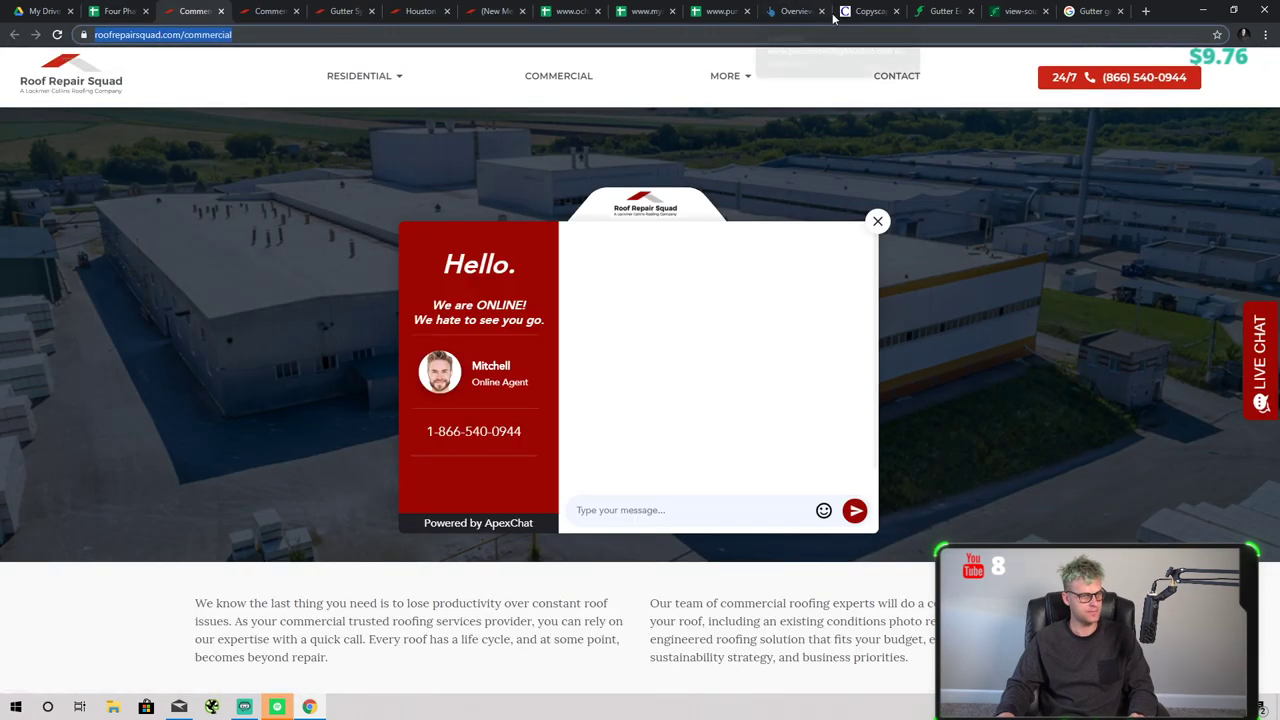
- Review the Gutter Protection Archives comparison, then run a Copyscape check on the commercial page URL
{"action": "left_click", "coordinate": [862, 11]}
{"action": "left_click", "coordinate": [20, 34]}
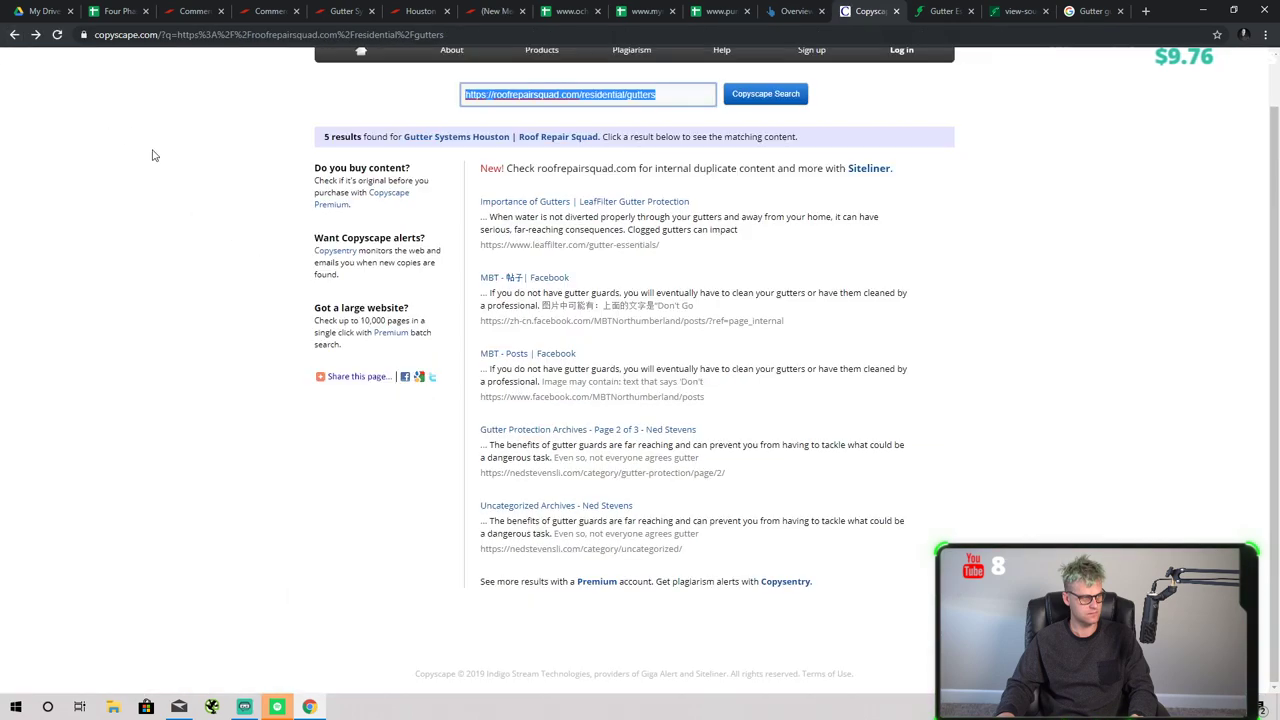
{"action": "left_click", "coordinate": [660, 438]}
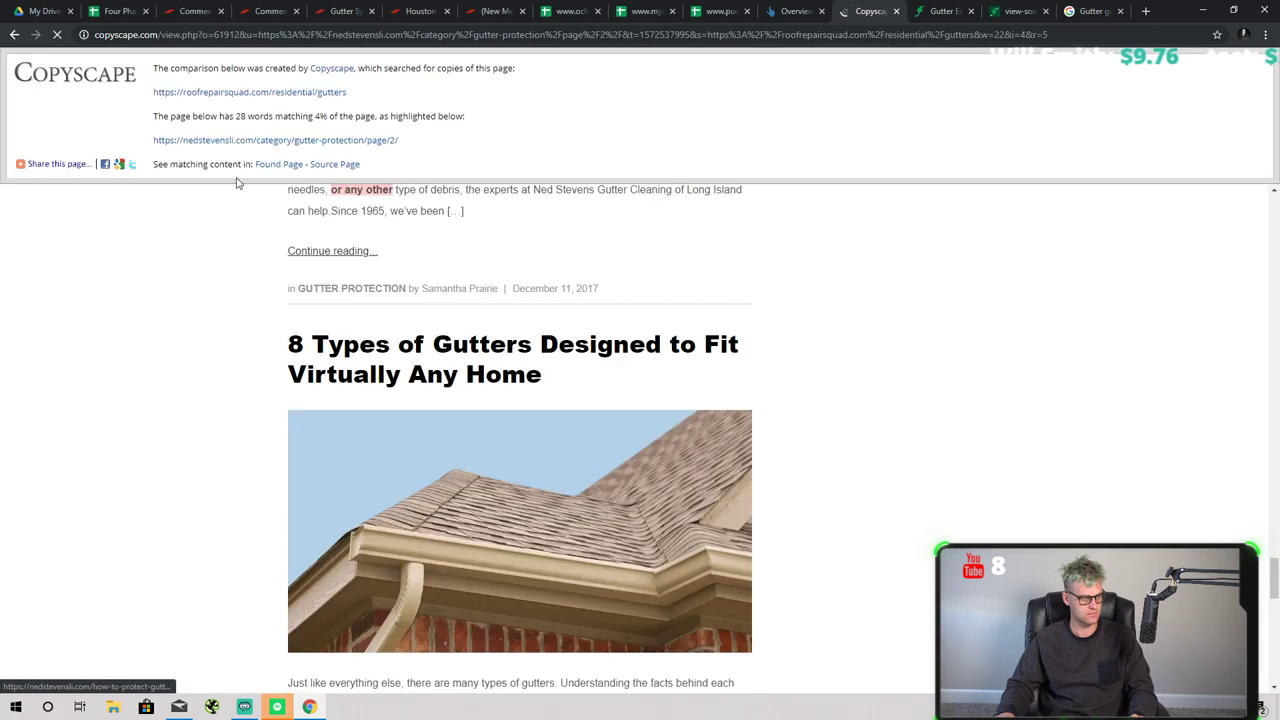
{"action": "left_click", "coordinate": [14, 34]}
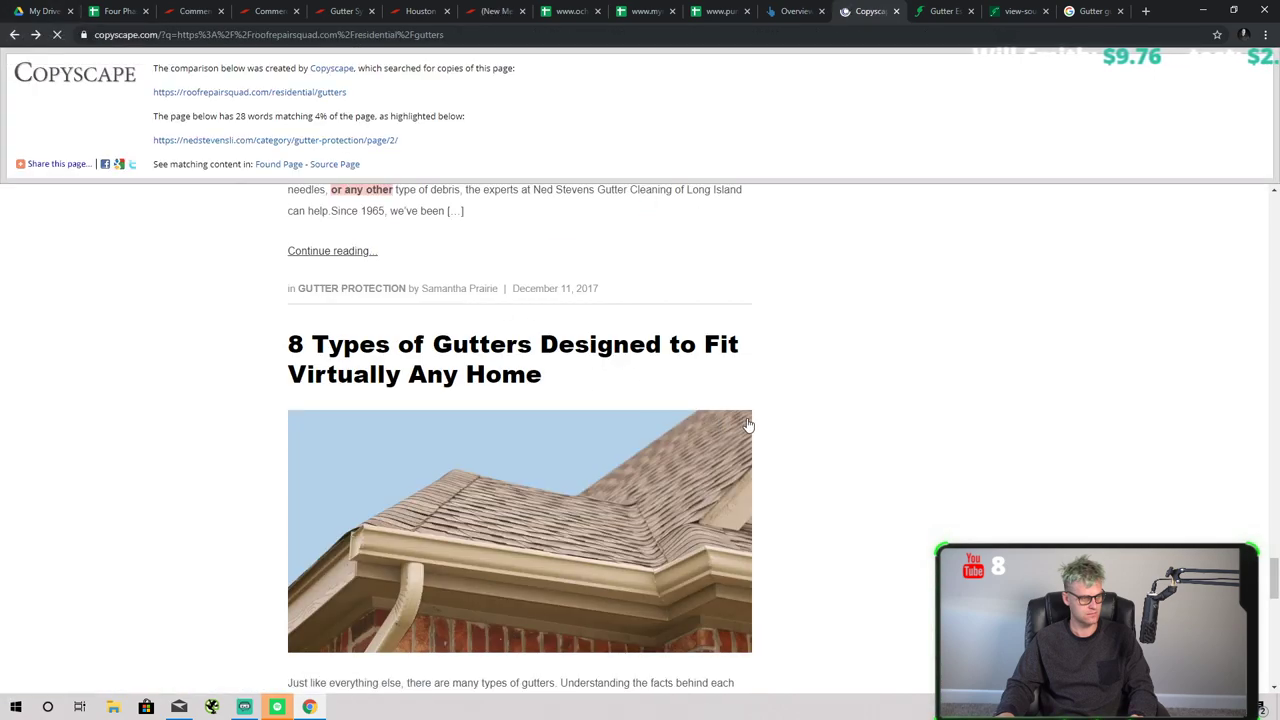
{"action": "scroll", "coordinate": [700, 420], "scroll_direction": "up", "scroll_amount": 1}
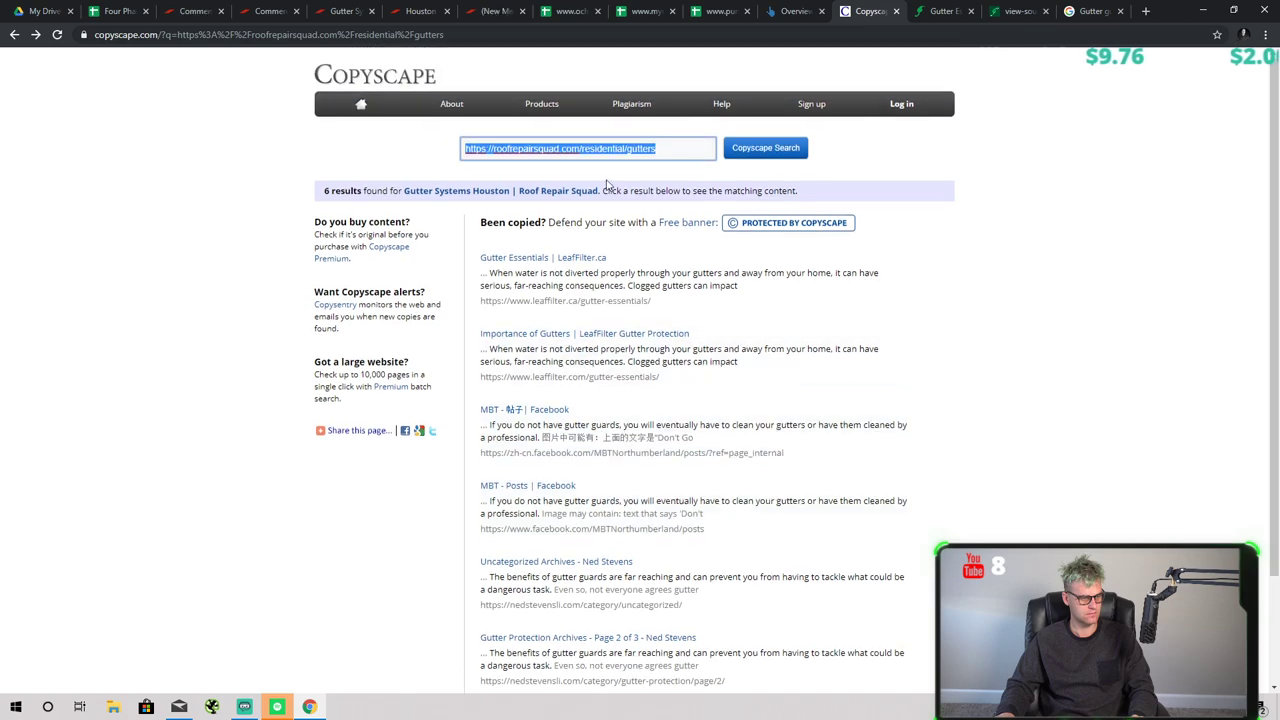
{"action": "type", "text": "https://roofrepairsquad.com/commercial"}
{"action": "left_click", "coordinate": [765, 148]}
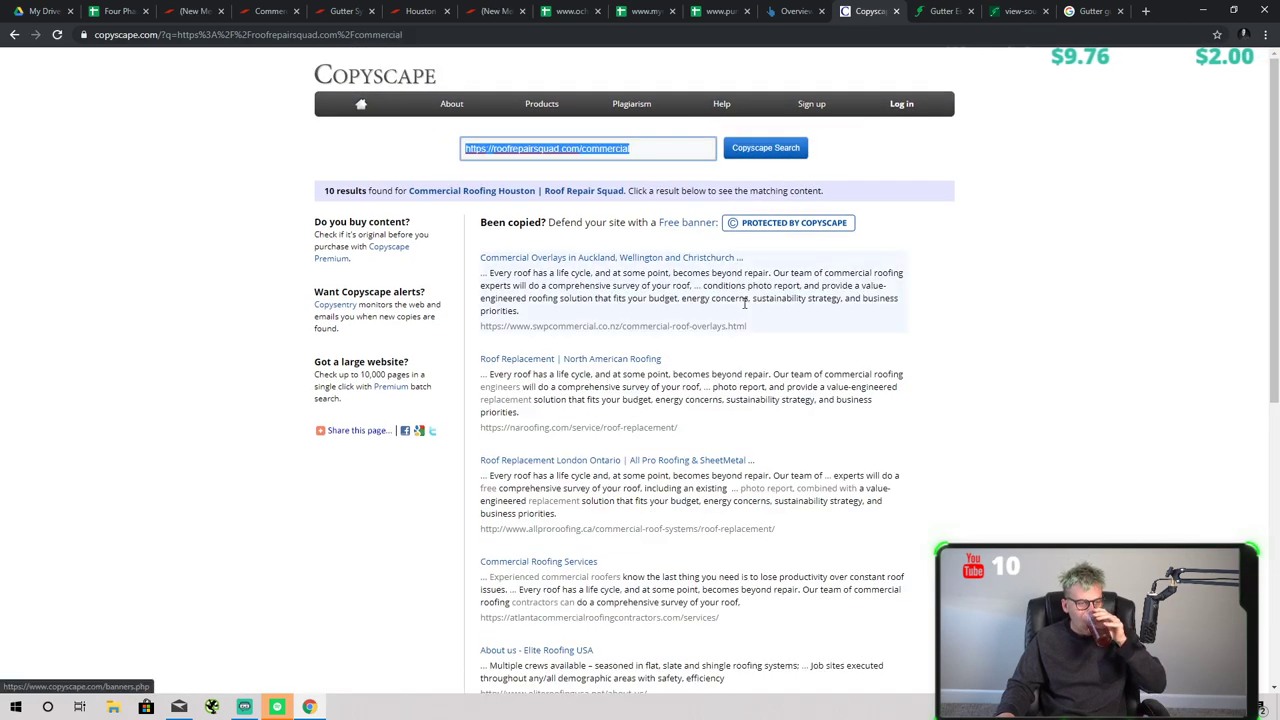
- Open the SWP commercial match and select the copied commercial roofing paragraphs
{"action": "left_click", "coordinate": [625, 259]}
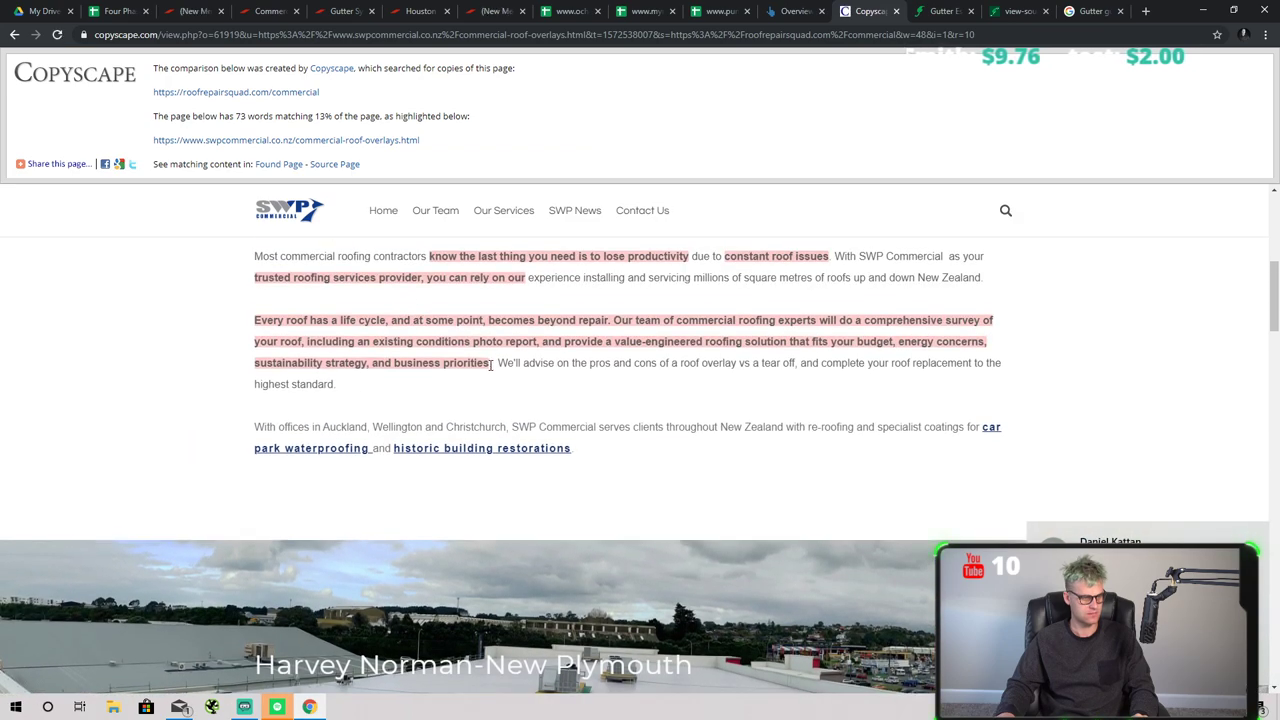
{"action": "scroll", "coordinate": [483, 370], "scroll_direction": "up", "scroll_amount": 2}
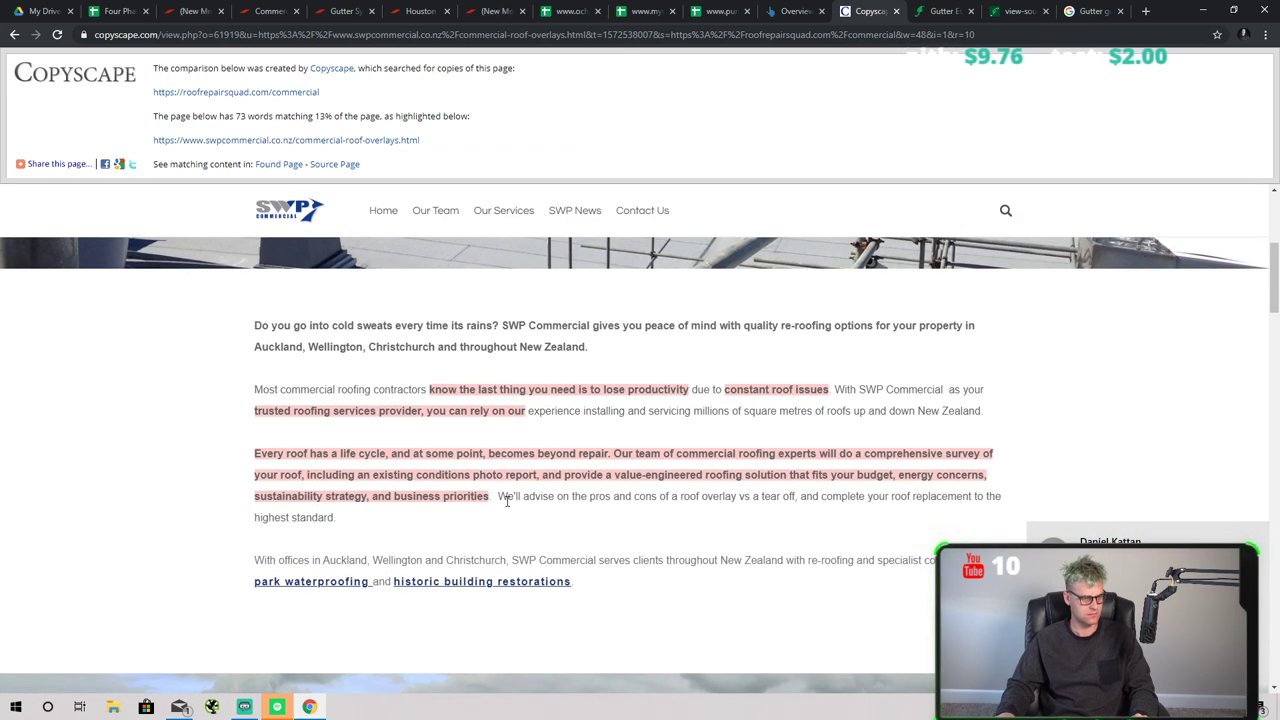
{"action": "left_click_drag", "start_coordinate": [495, 498], "coordinate": [405, 400]}
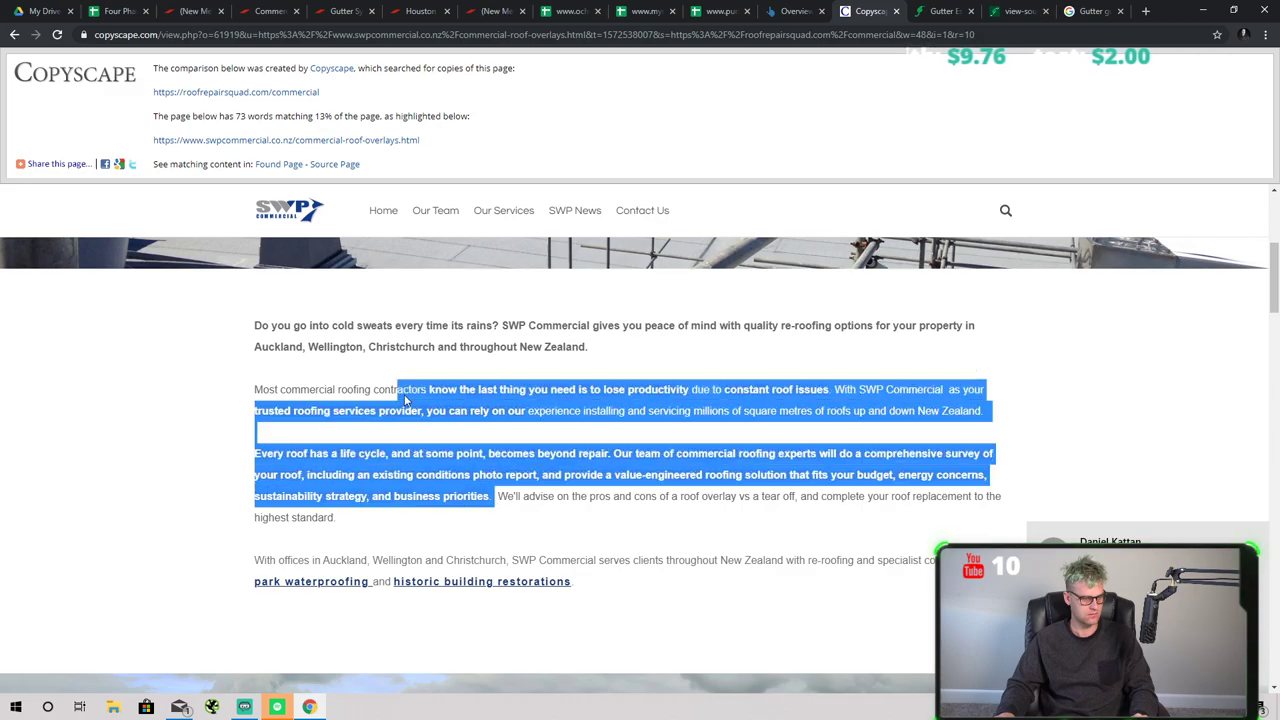
{"action": "scroll", "coordinate": [476, 470], "scroll_direction": "down", "scroll_amount": 15}
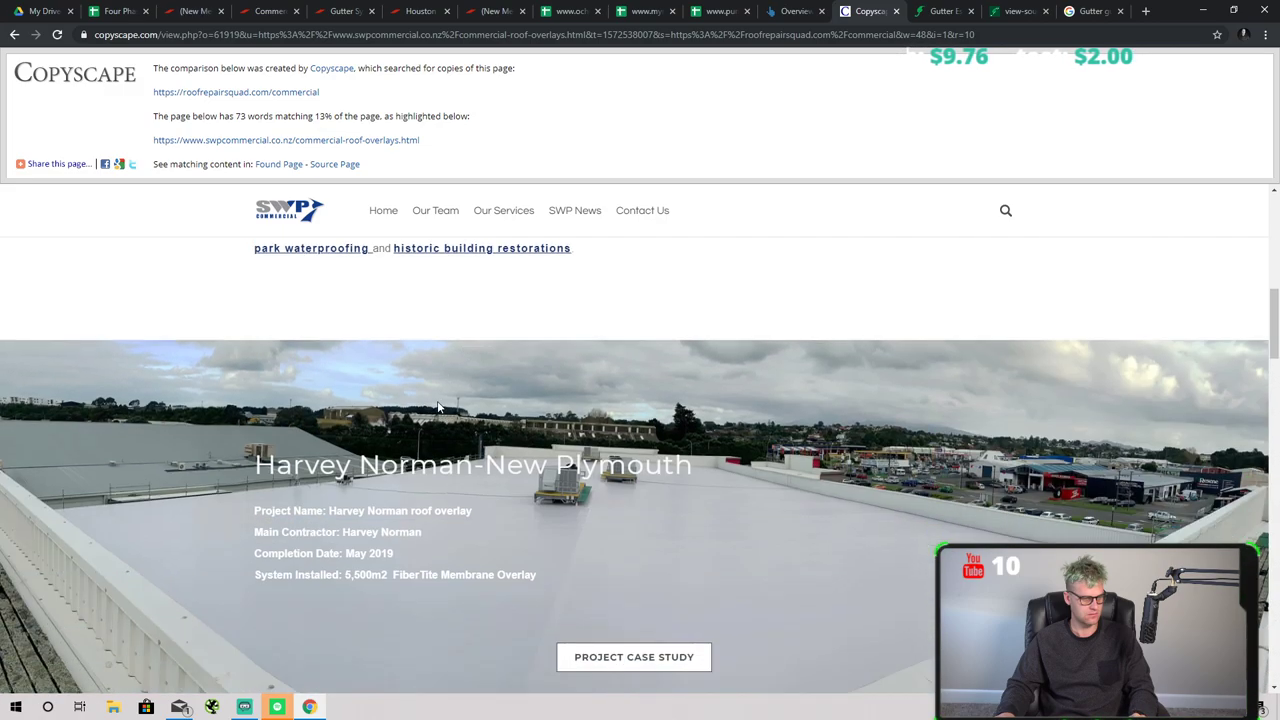
{"action": "scroll", "coordinate": [1148, 425], "scroll_direction": "down", "scroll_amount": 8}
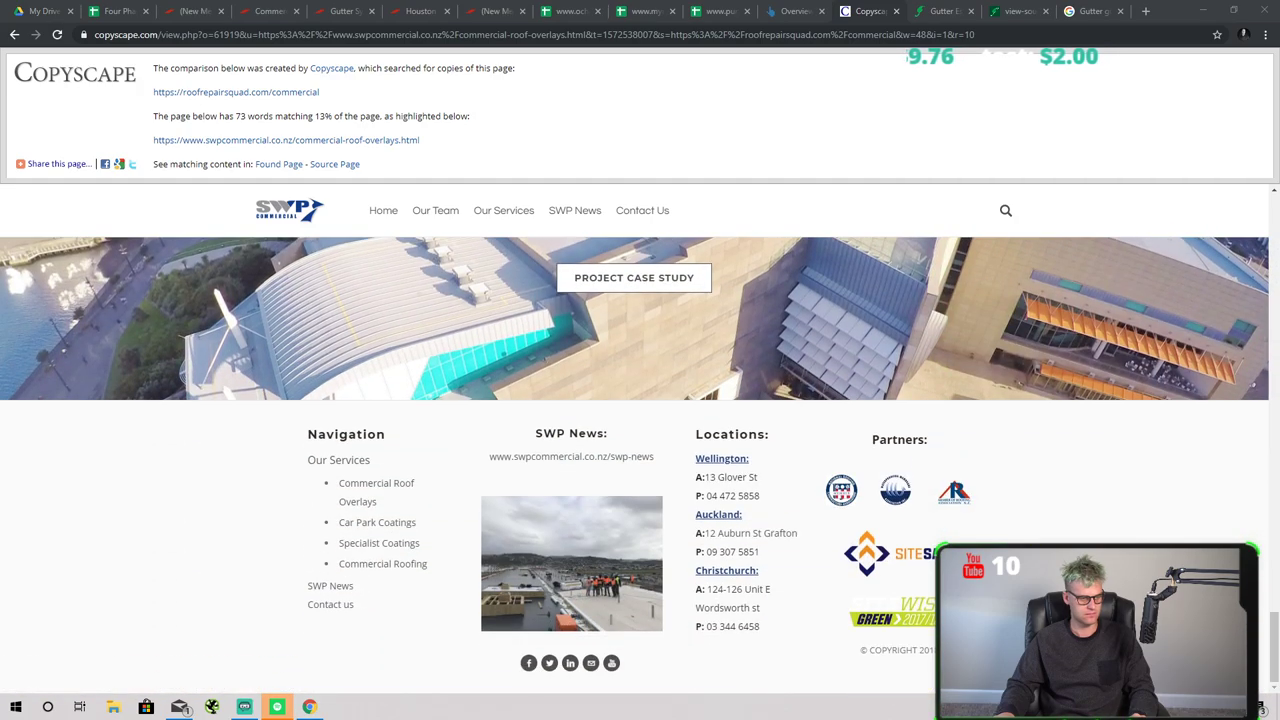
{"action": "left_click_drag", "start_coordinate": [1274, 650], "coordinate": [1266, 200]}
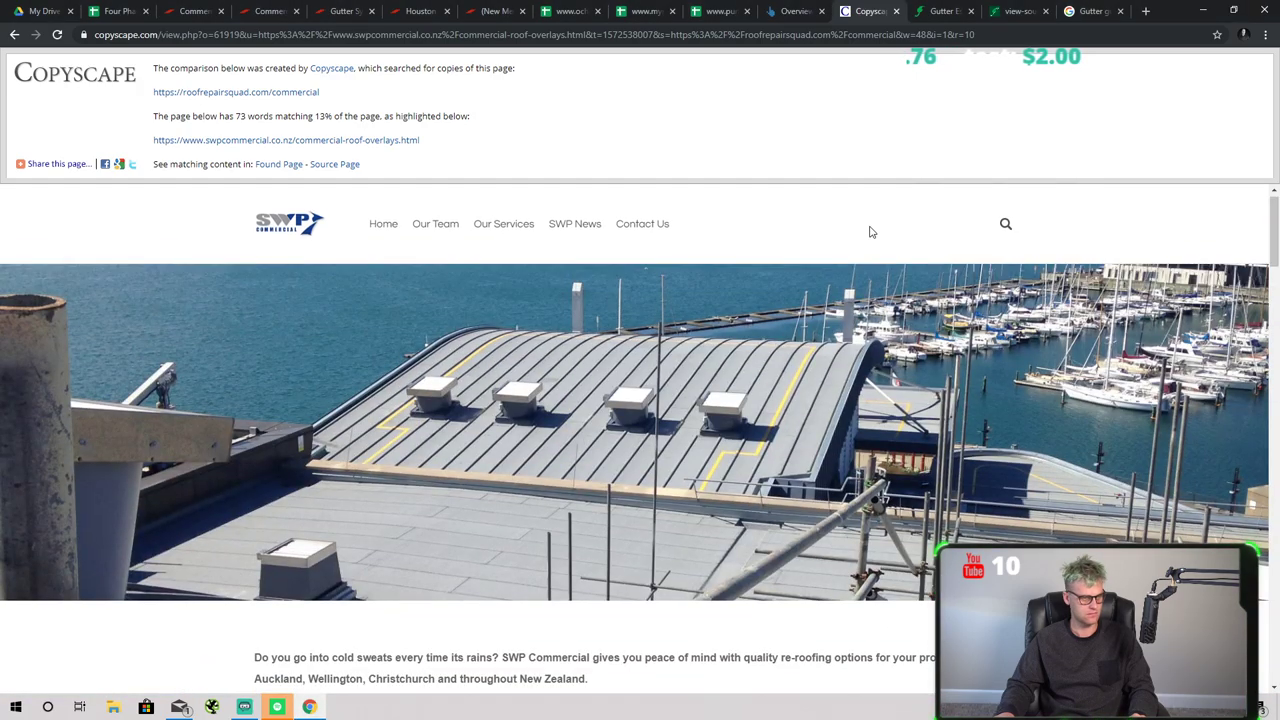
- Mark cell L7 for commercial roofing houston with z and a duplicated-text note
{"action": "left_click", "coordinate": [115, 11]}
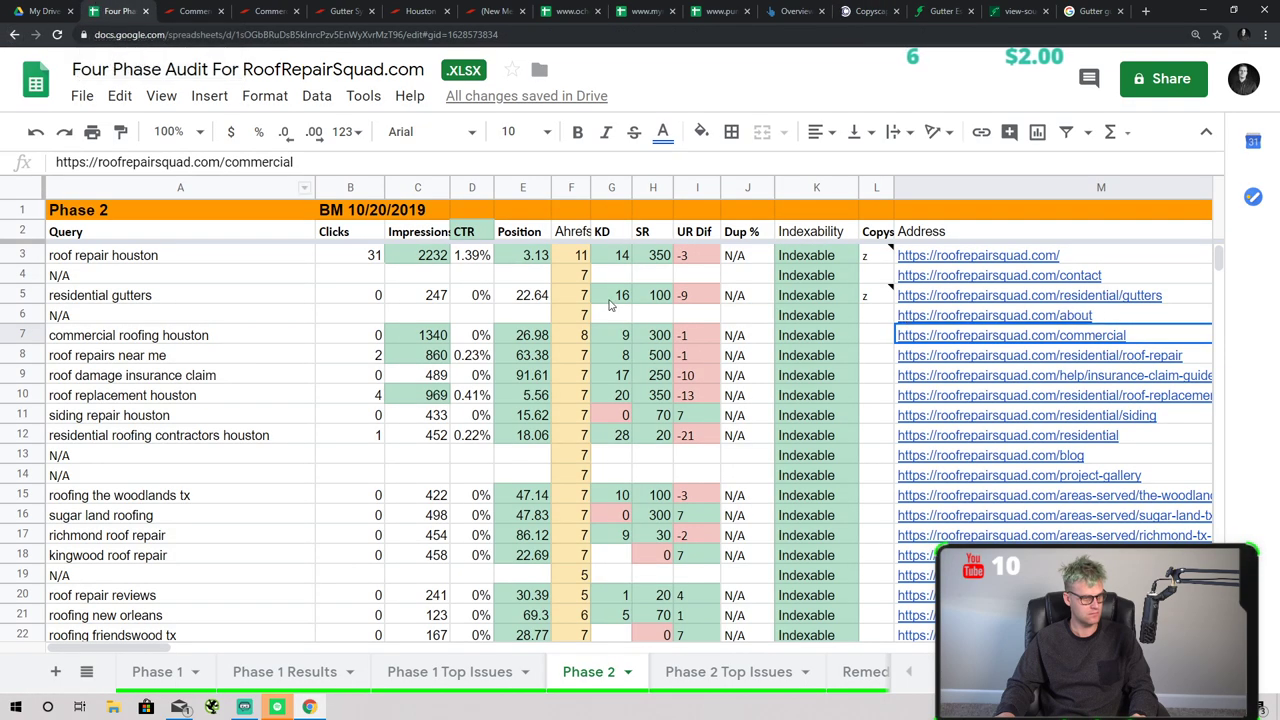
{"action": "left_click", "coordinate": [872, 334]}
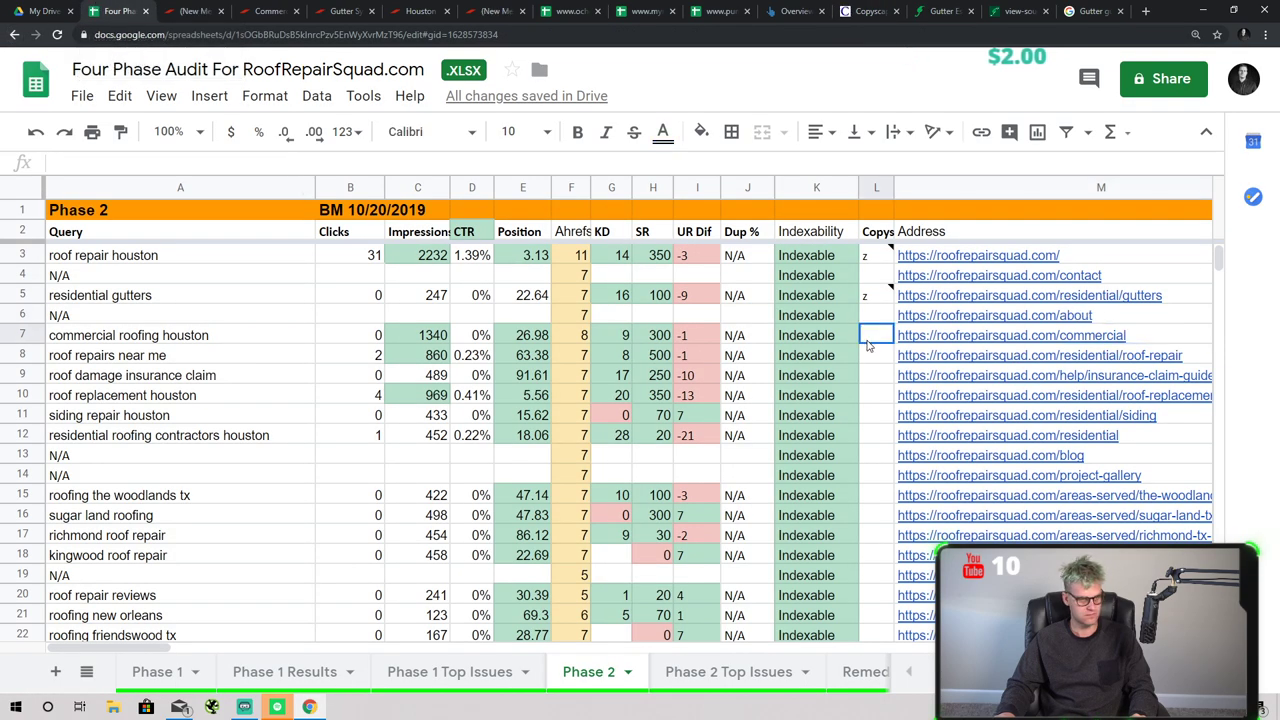
{"action": "right_click", "coordinate": [885, 378]}
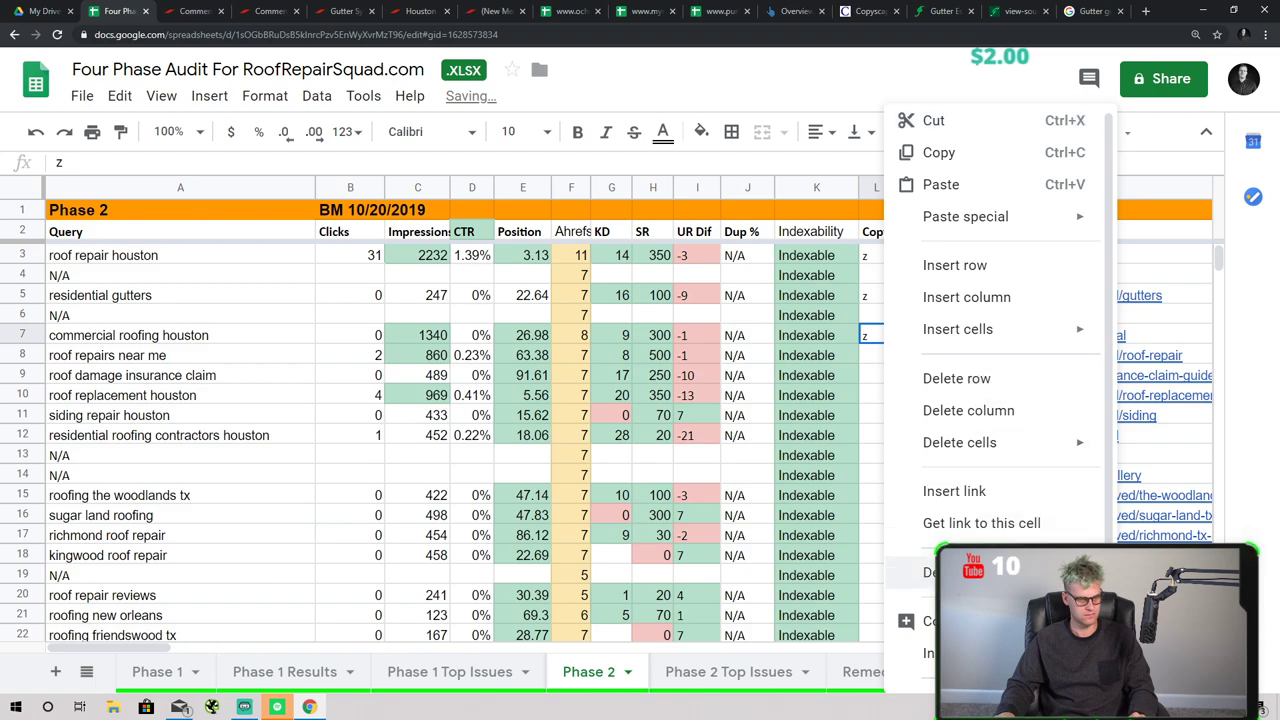
{"action": "scroll", "coordinate": [1005, 540], "scroll_direction": "down", "scroll_amount": 2}
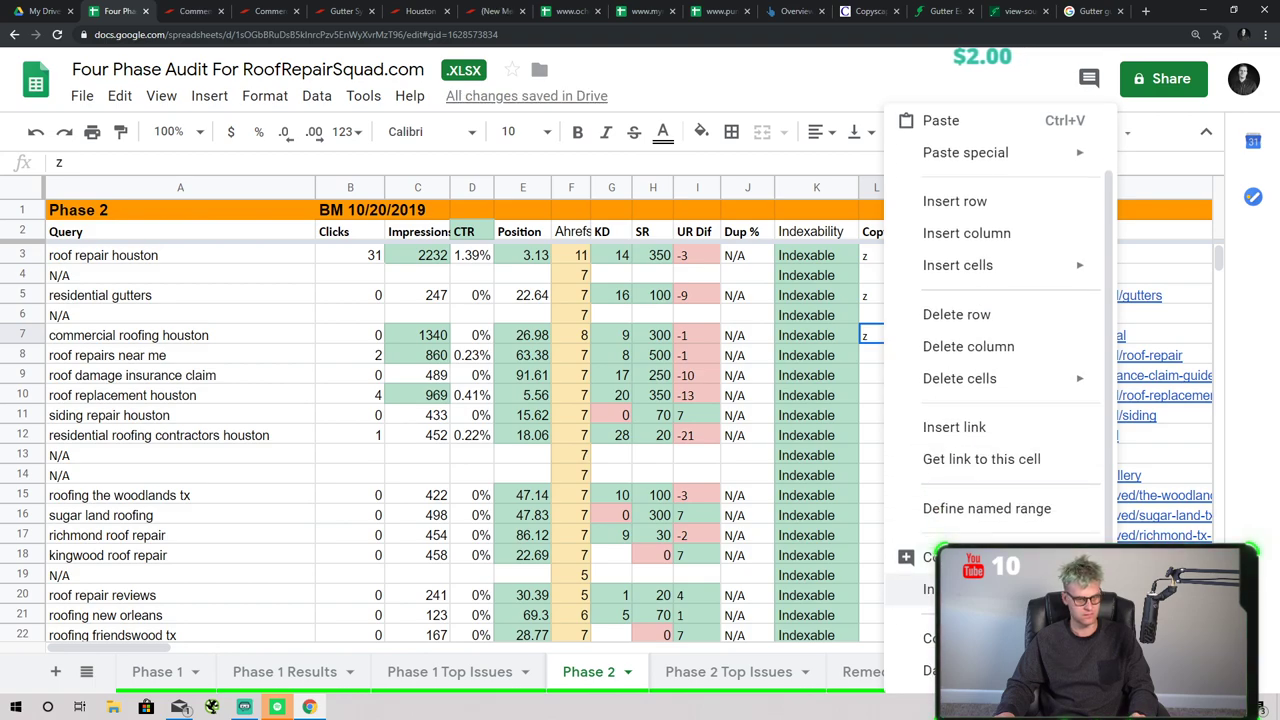
{"action": "key", "text": "Escape"}
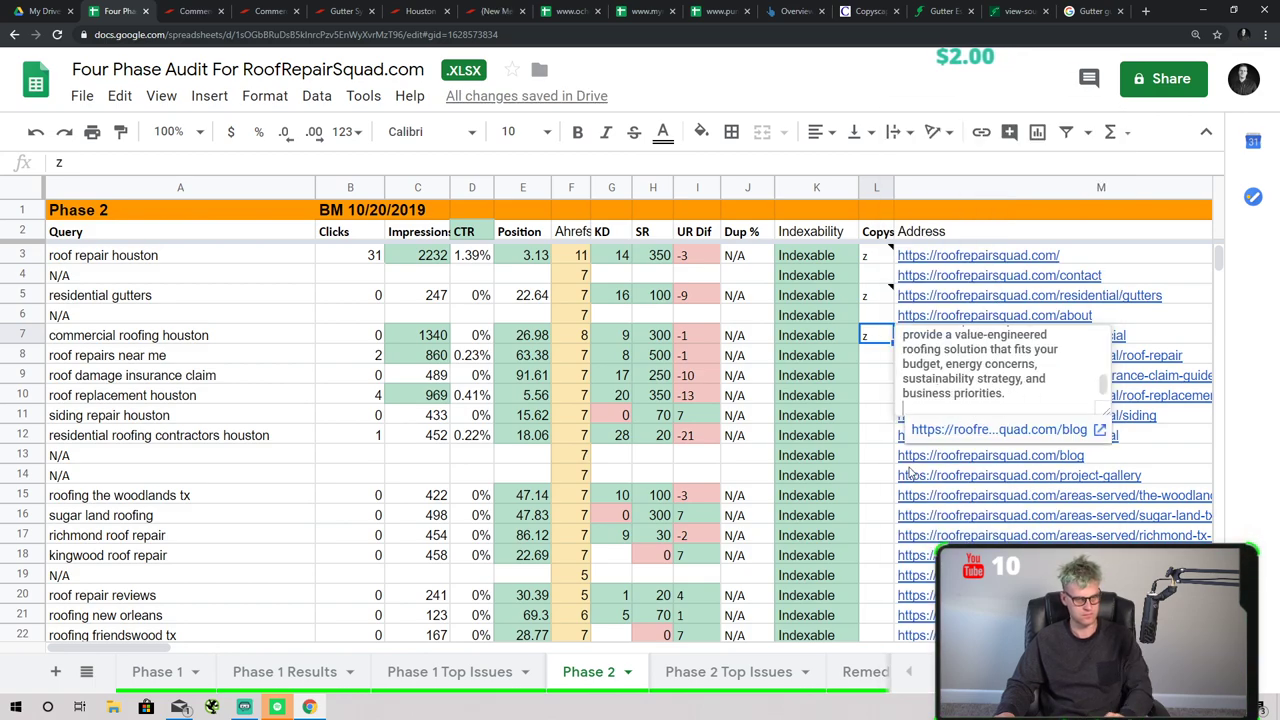
{"action": "left_click", "coordinate": [886, 456]}
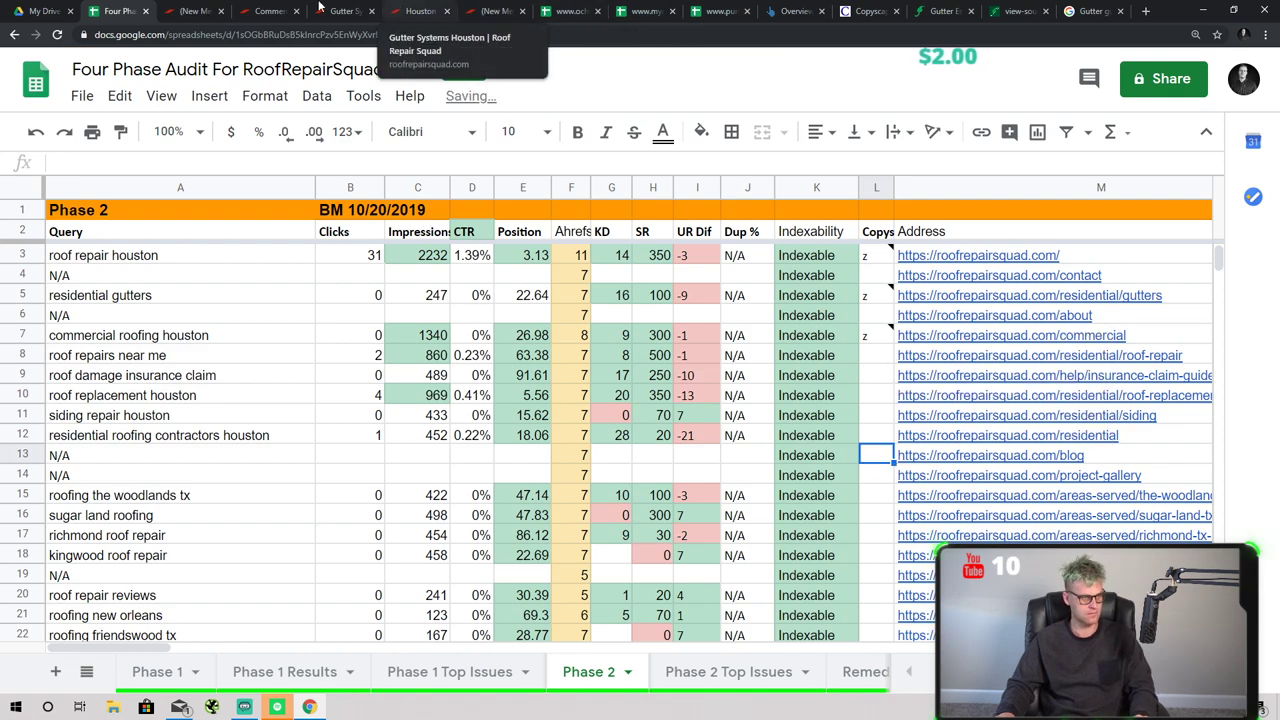
{"action": "left_click", "coordinate": [795, 11]}
- Review the All Pro Roofing Copyscape comparison showing 46 matching words (8%)
{"action": "left_click", "coordinate": [868, 11]}
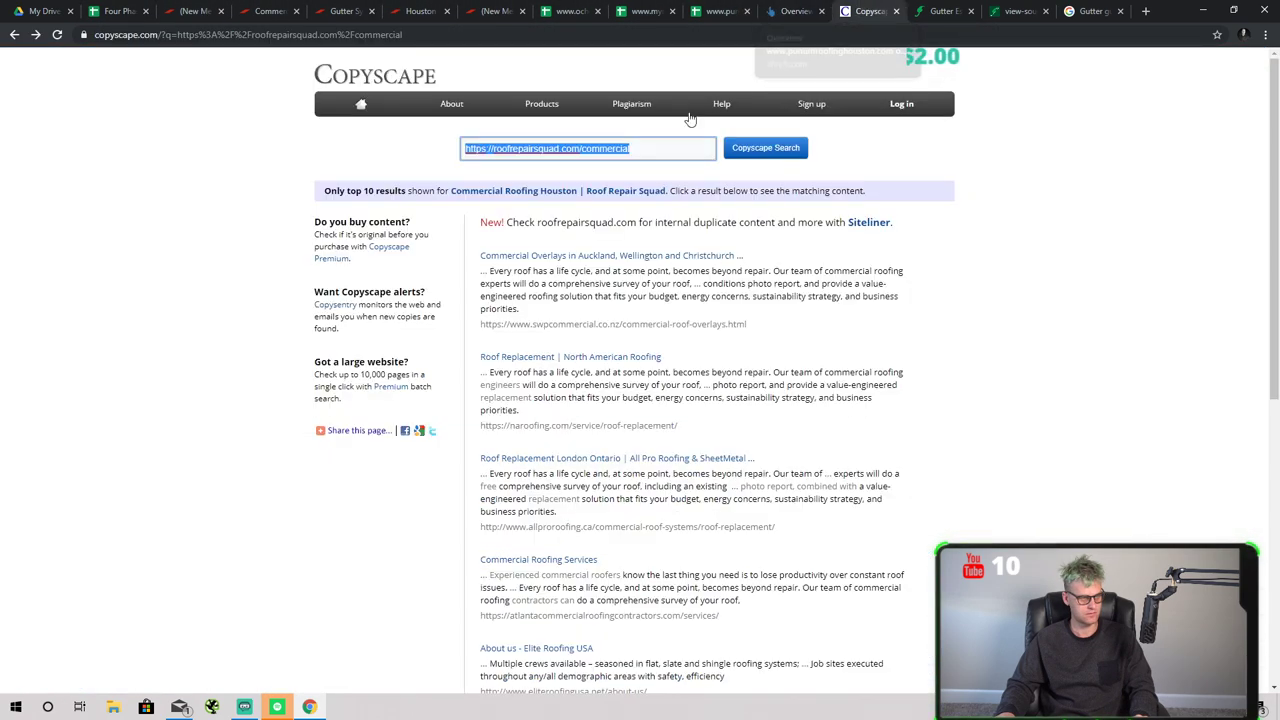
{"action": "scroll", "coordinate": [635, 295], "scroll_direction": "down", "scroll_amount": 4}
{"action": "left_click", "coordinate": [585, 192]}
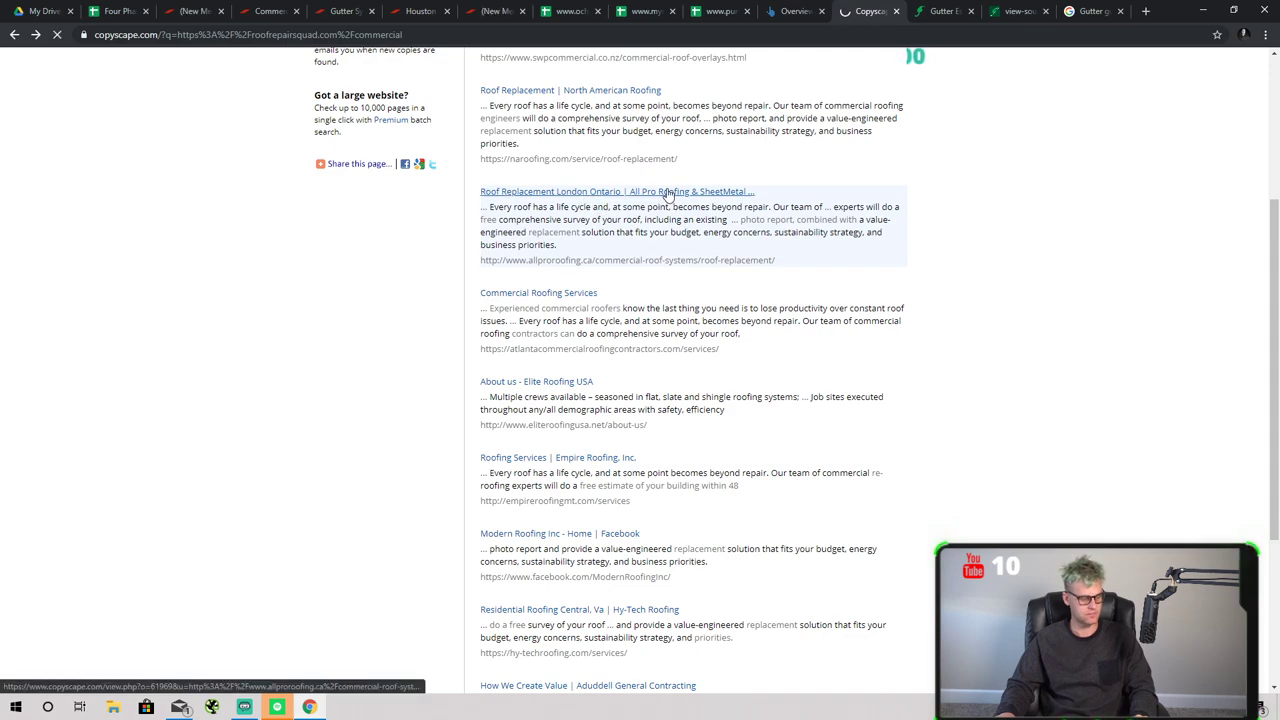
{"action": "scroll", "coordinate": [676, 214], "scroll_direction": "down", "scroll_amount": 3}
{"action": "scroll", "coordinate": [679, 221], "scroll_direction": "up", "scroll_amount": 3}
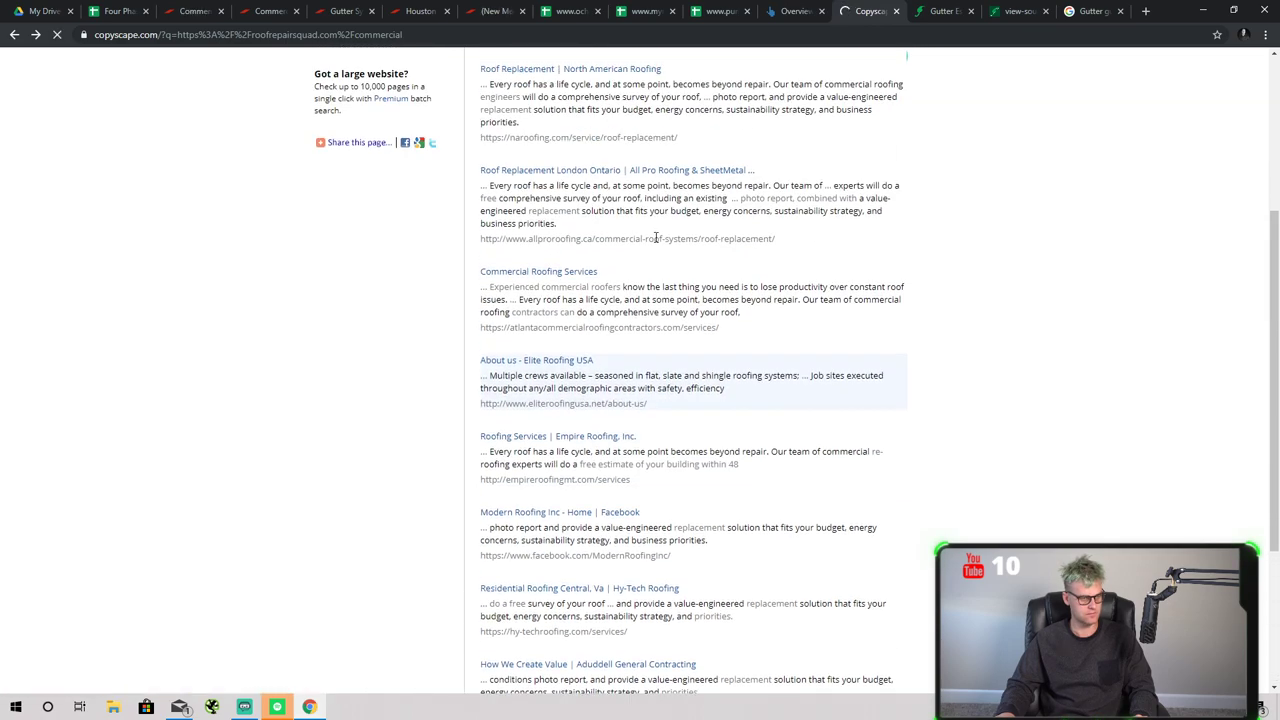
{"action": "scroll", "coordinate": [337, 240], "scroll_direction": "up", "scroll_amount": 8}
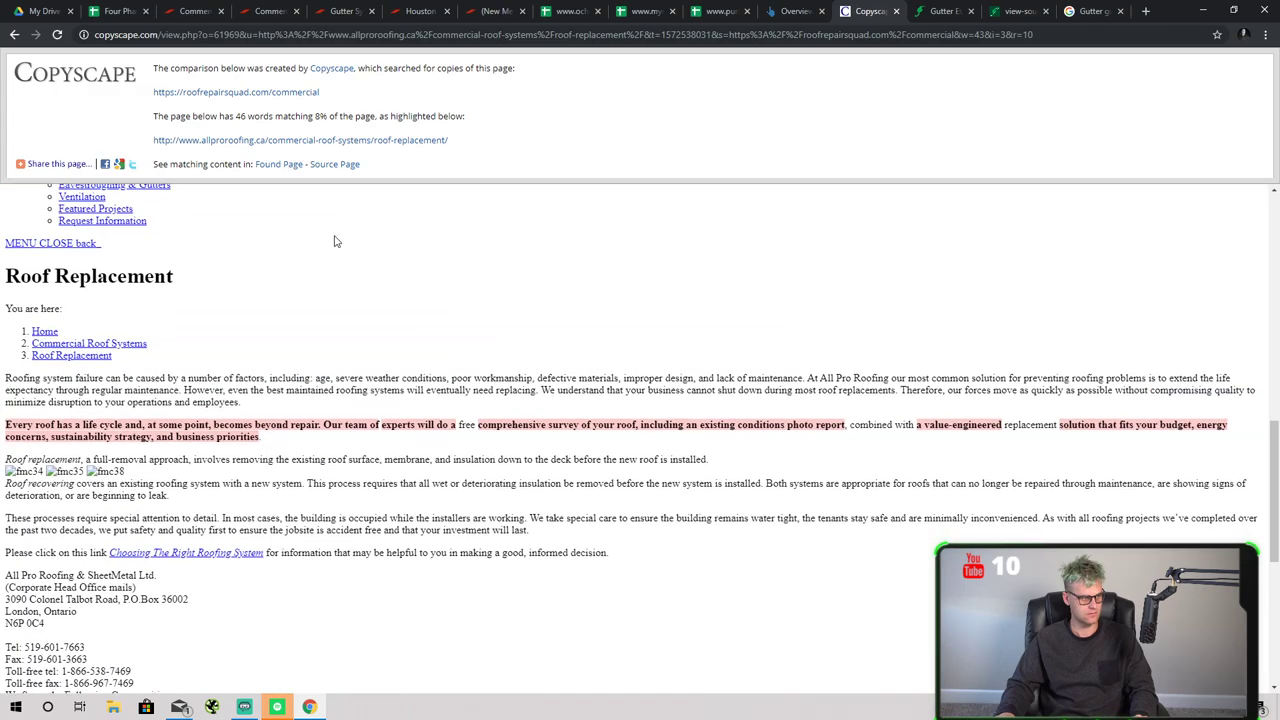
{"action": "scroll", "coordinate": [371, 274], "scroll_direction": "down", "scroll_amount": 6}
{"action": "scroll", "coordinate": [363, 267], "scroll_direction": "down", "scroll_amount": 5}
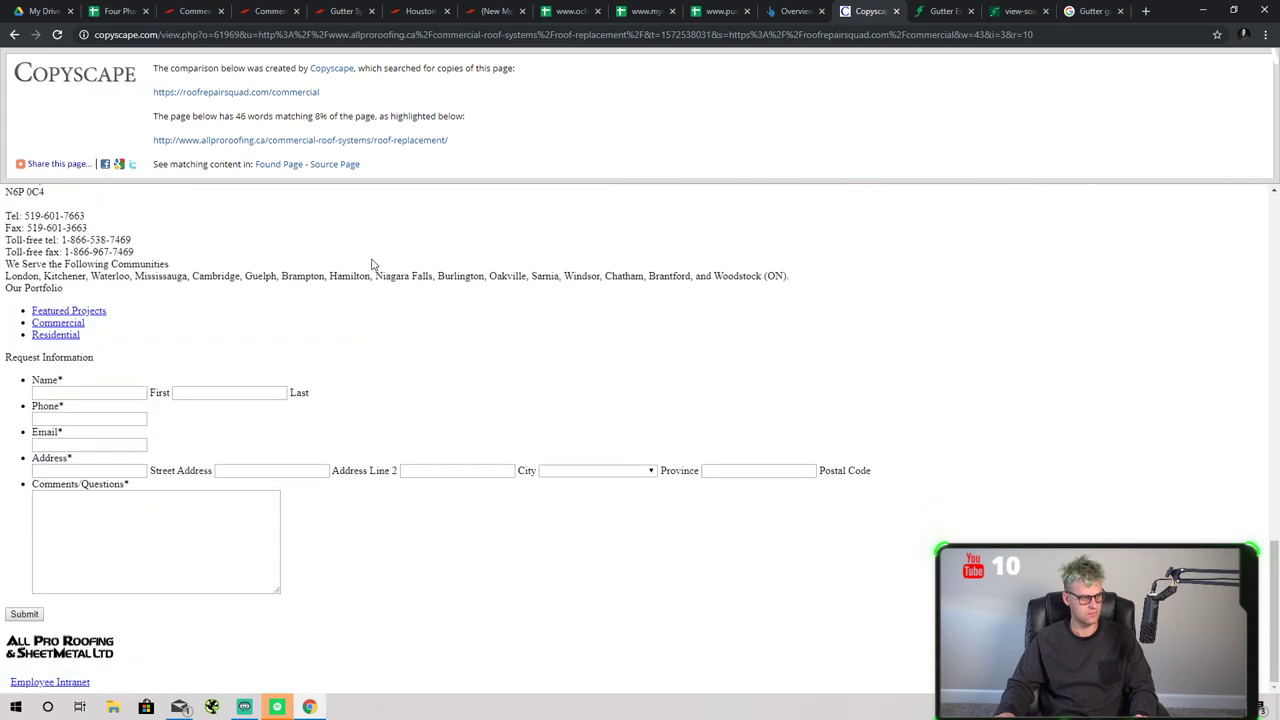
- Check the live commercial roofing and roof replacement pages, then return to the audit spreadsheet
{"action": "left_click", "coordinate": [795, 11]}
{"action": "left_click", "coordinate": [393, 7]}
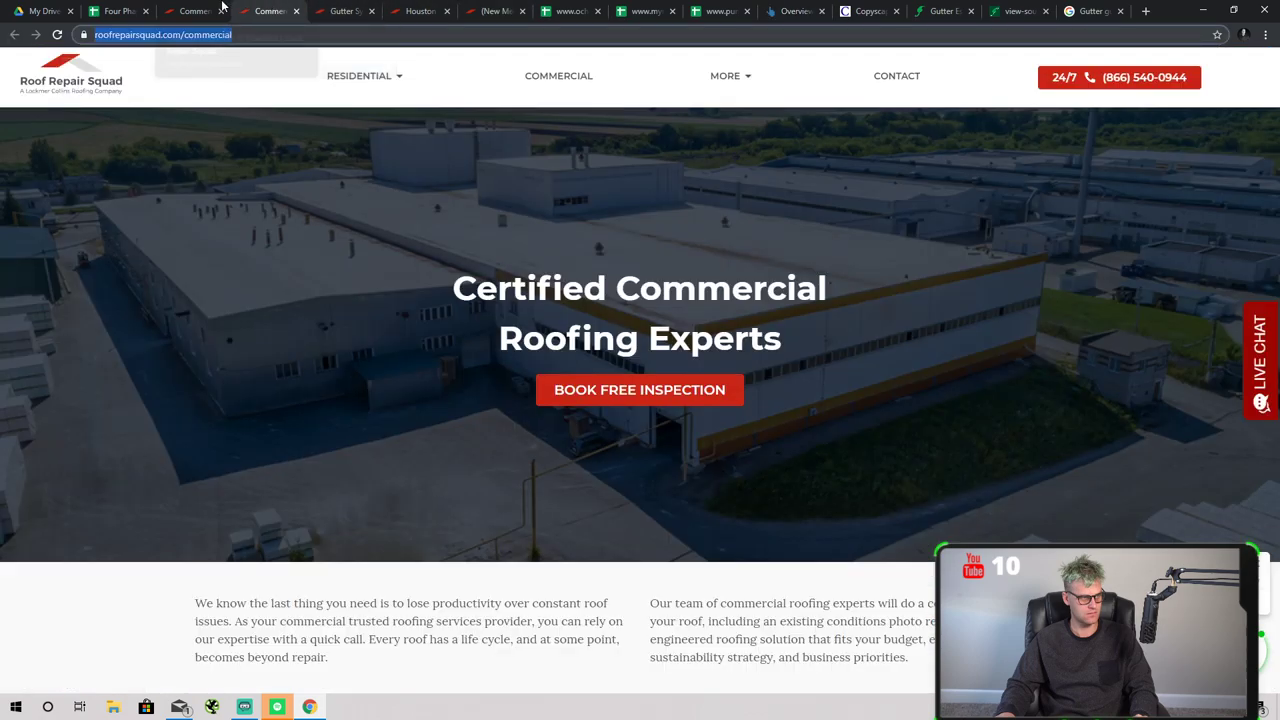
{"action": "left_click", "coordinate": [362, 9]}
{"action": "left_click", "coordinate": [482, 7]}
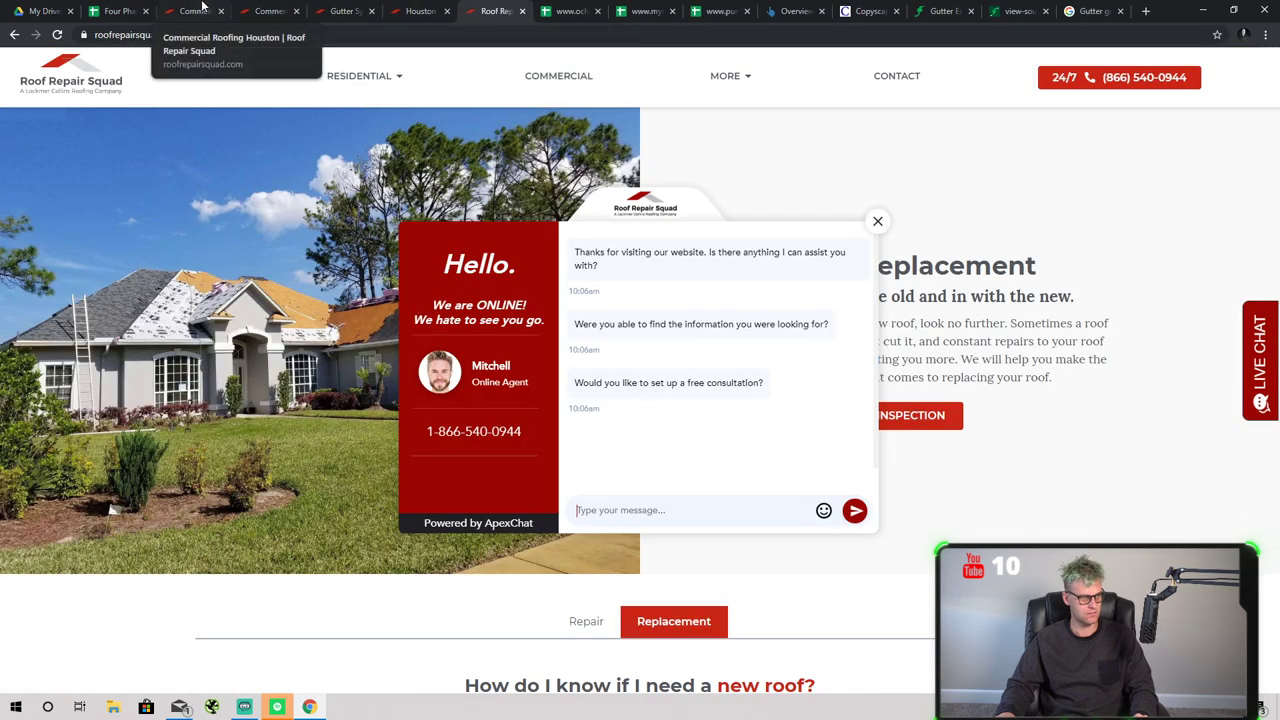
{"action": "left_click", "coordinate": [118, 11]}
- Add item 4 in A6: 'Content writer needs to go through pages and rewrite external duplicate content', no final period
{"action": "left_click", "coordinate": [697, 675]}
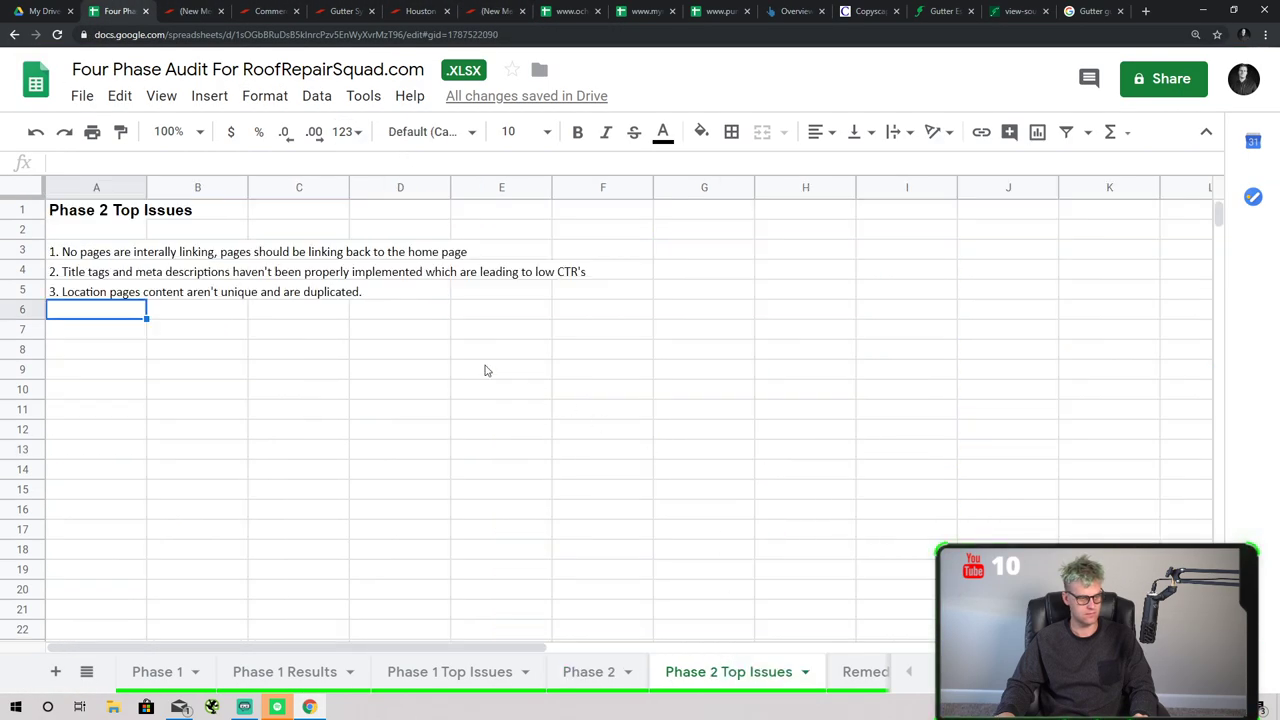
{"action": "type", "text": "4. Conten"}
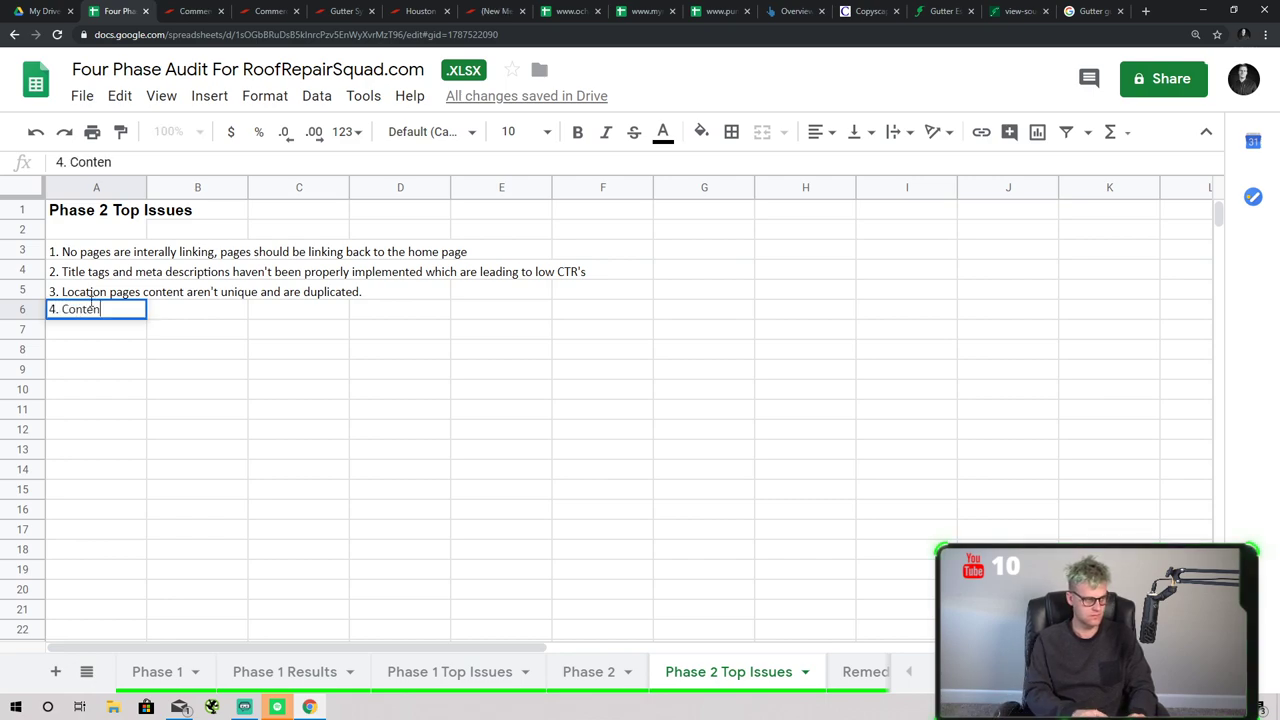
{"action": "type", "text": "t writer needs to g"}
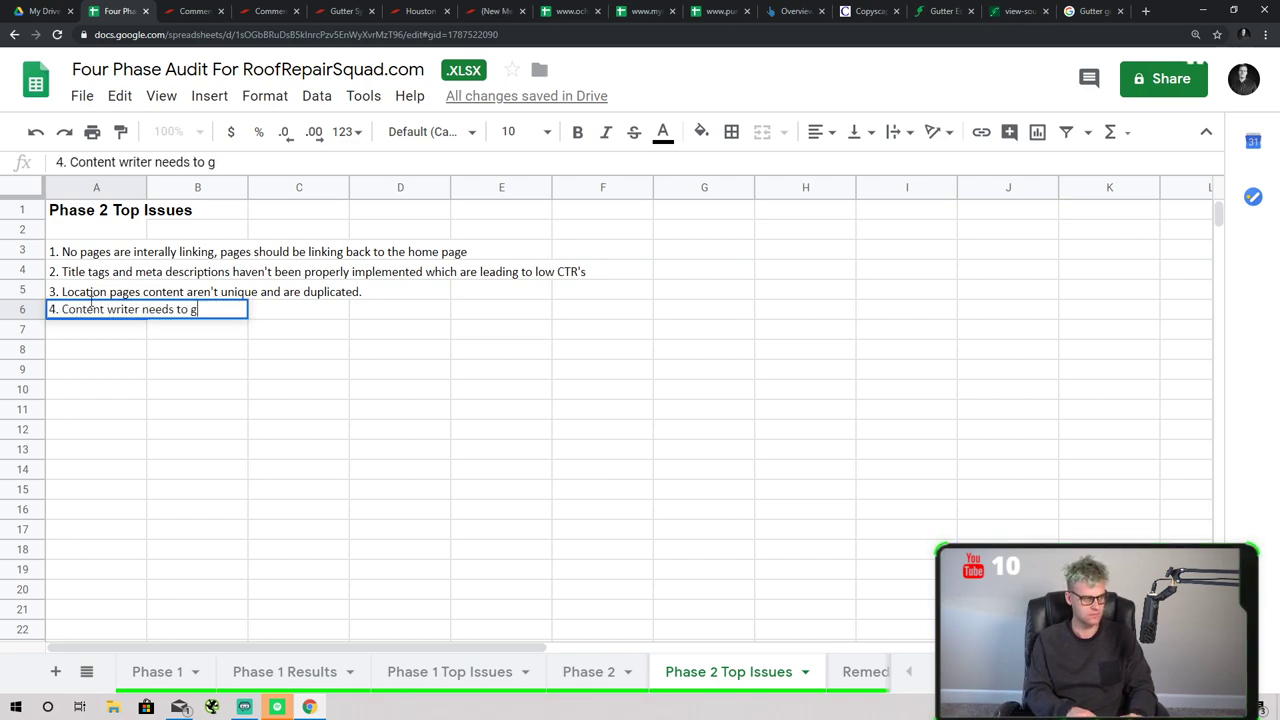
{"action": "type", "text": "o through"}
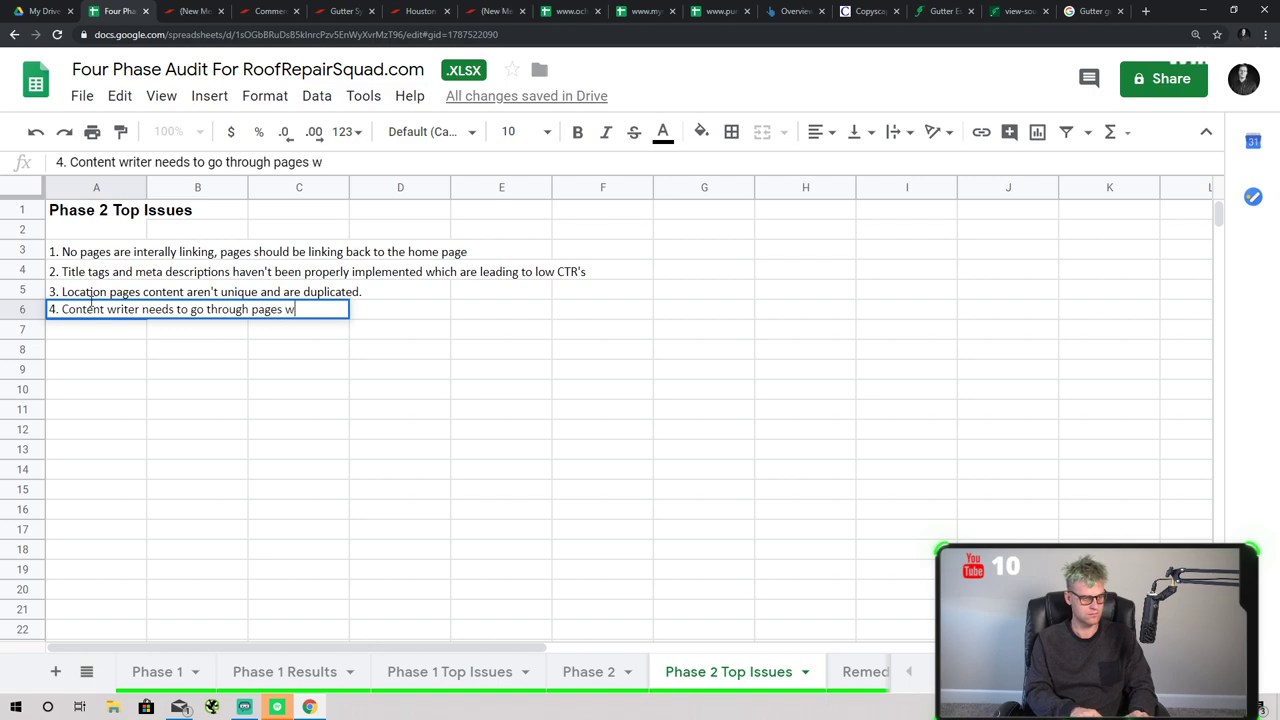
{"action": "type", "text": " pages and rewrite external d"}
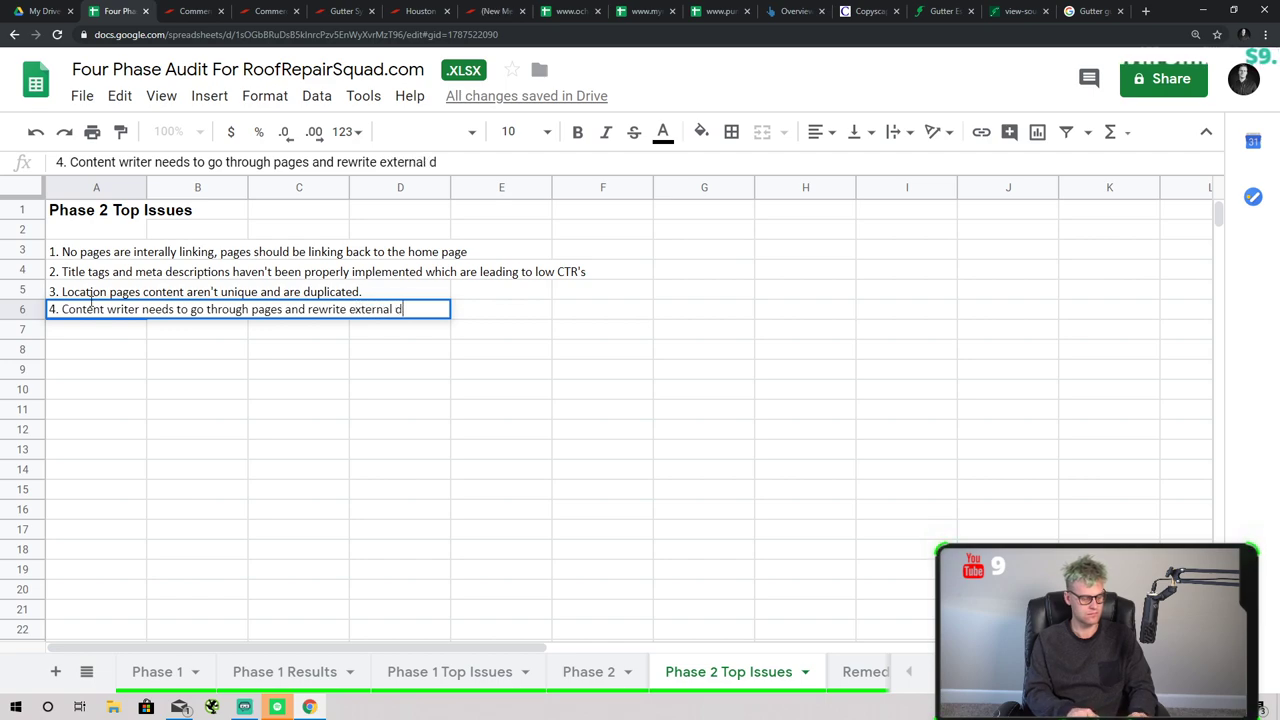
{"action": "type", "text": "uplicate content."}
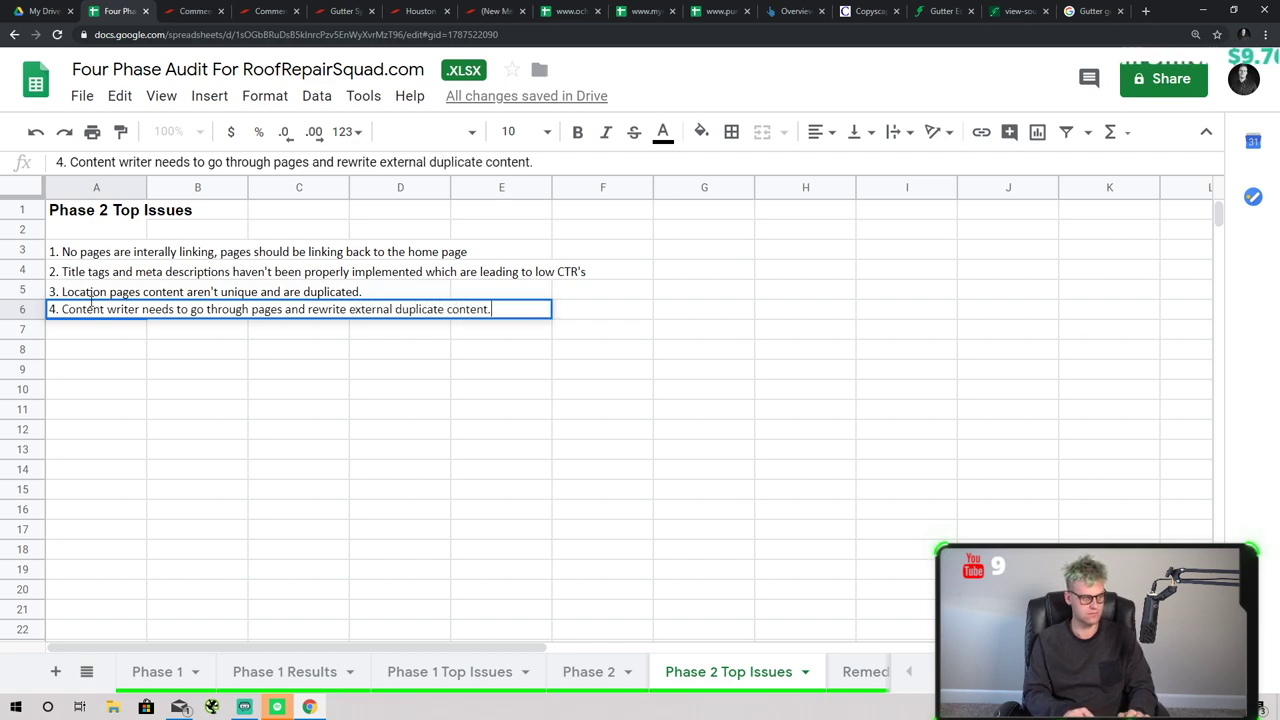
{"action": "key", "text": "BackSpace"}
{"action": "left_click", "coordinate": [362, 293]}
- Delete the trailing period from the third issue in cell A5
{"action": "left_click", "coordinate": [340, 292]}
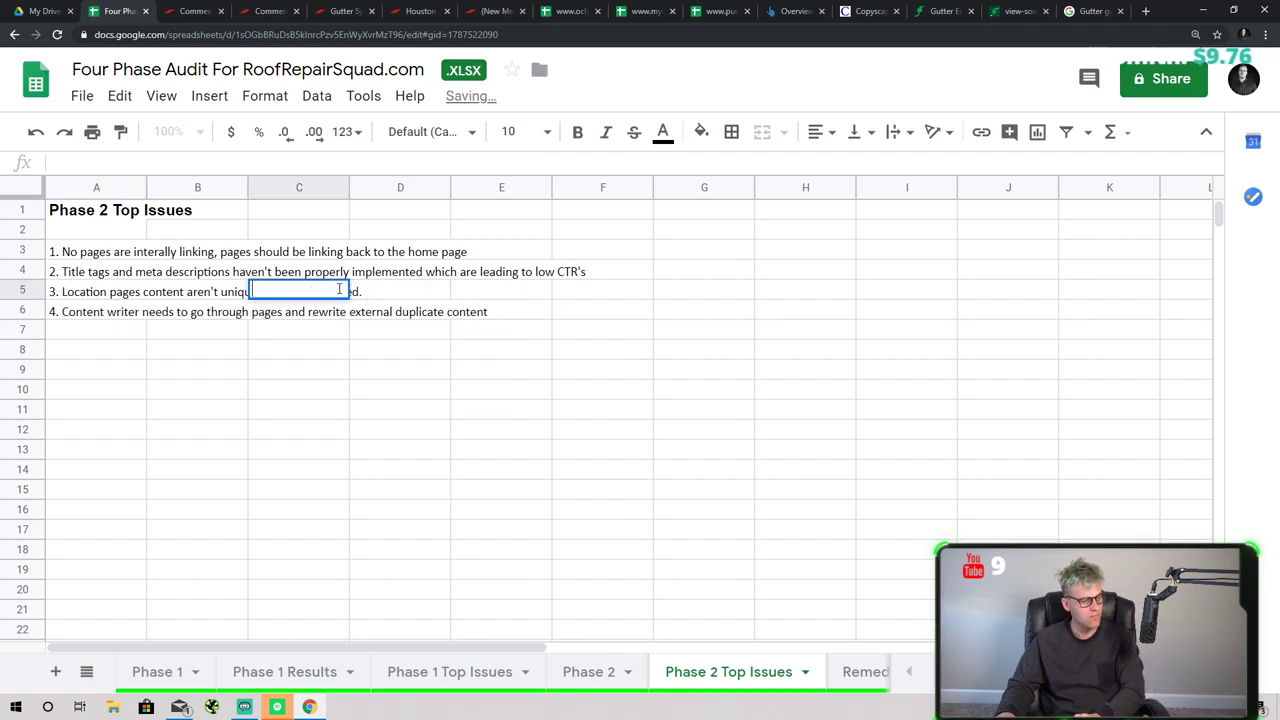
{"action": "left_click", "coordinate": [225, 296]}
{"action": "left_click", "coordinate": [130, 291]}
{"action": "double_click", "coordinate": [131, 288]}
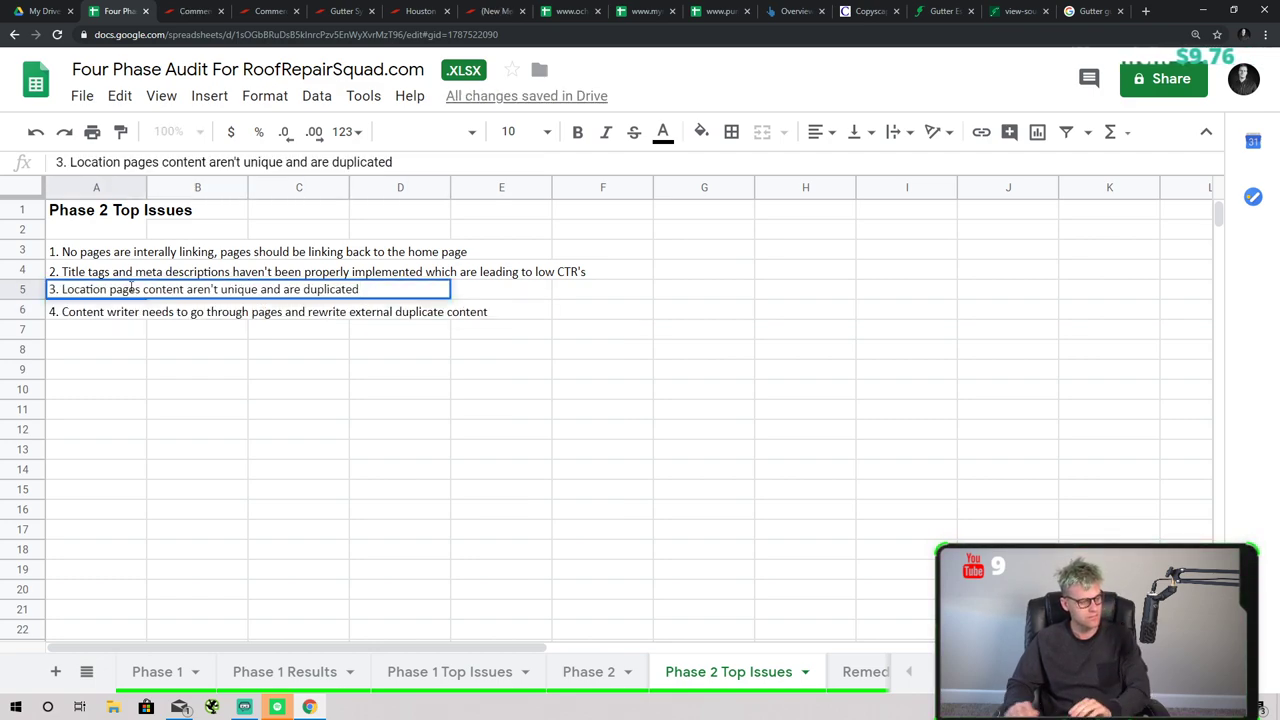
{"action": "key", "text": "BackSpace"}
{"action": "left_click", "coordinate": [146, 370]}
- Browse the Phase 1 Top Issues, Phase 1 Results, Phase 2 and Phase 1 sheets
{"action": "left_click", "coordinate": [440, 673]}
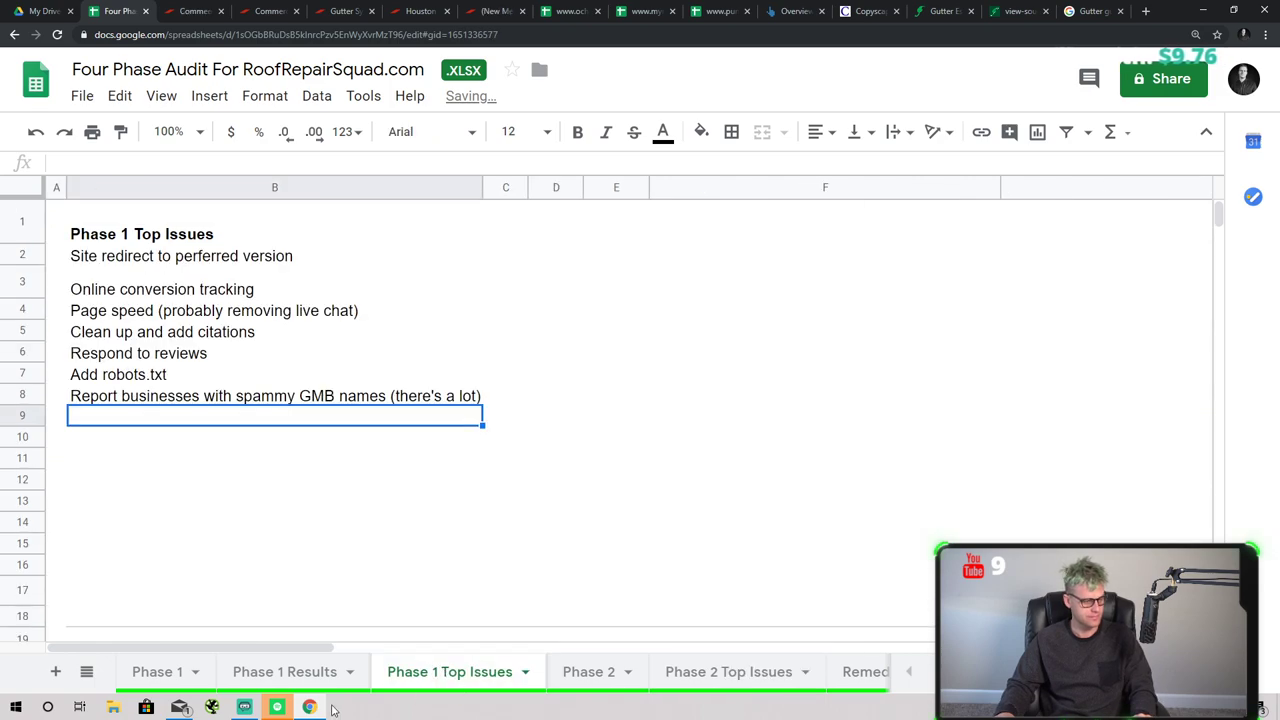
{"action": "key", "text": "ctrl+shift+Page_Up"}
{"action": "left_click", "coordinate": [589, 680]}
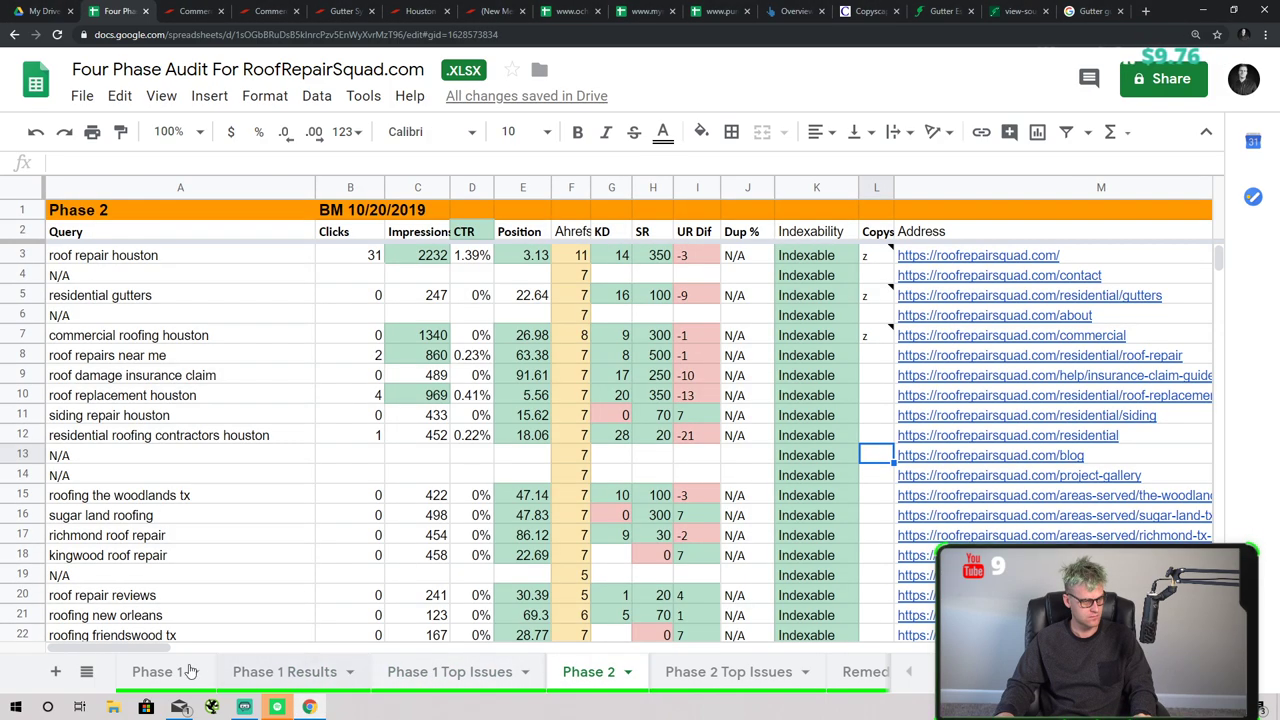
{"action": "left_click_drag", "start_coordinate": [213, 648], "coordinate": [461, 671]}
{"action": "key", "text": "Left"}
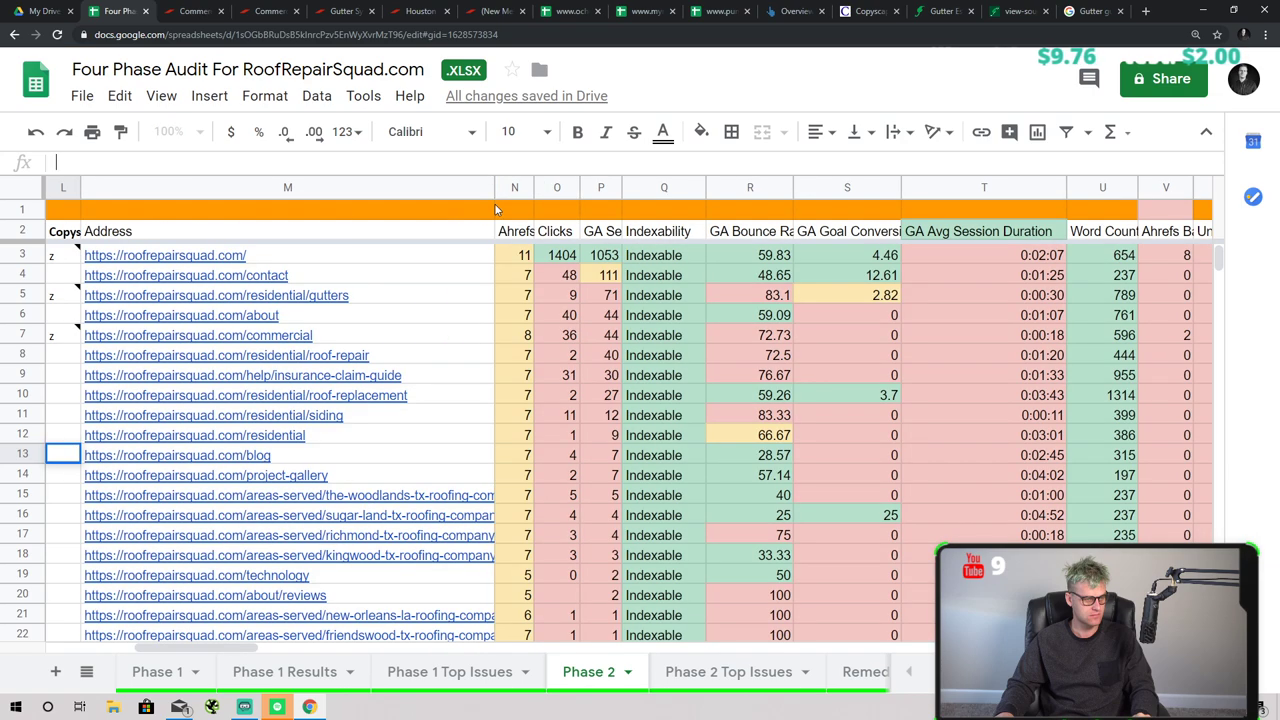
{"action": "left_click", "coordinate": [160, 672]}
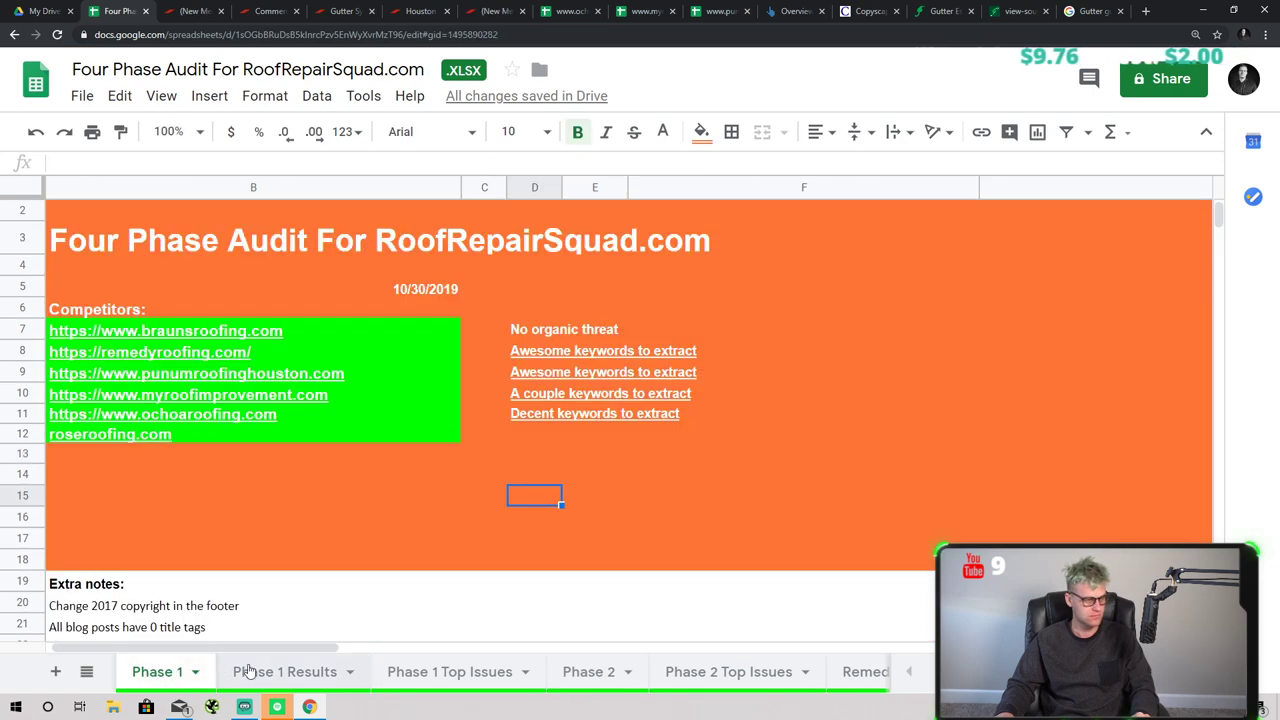
- Insert a blank row above the Favicon row in Phase 1 Results
{"action": "left_click", "coordinate": [248, 672]}
{"action": "scroll", "coordinate": [421, 537], "scroll_direction": "down", "scroll_amount": 8}
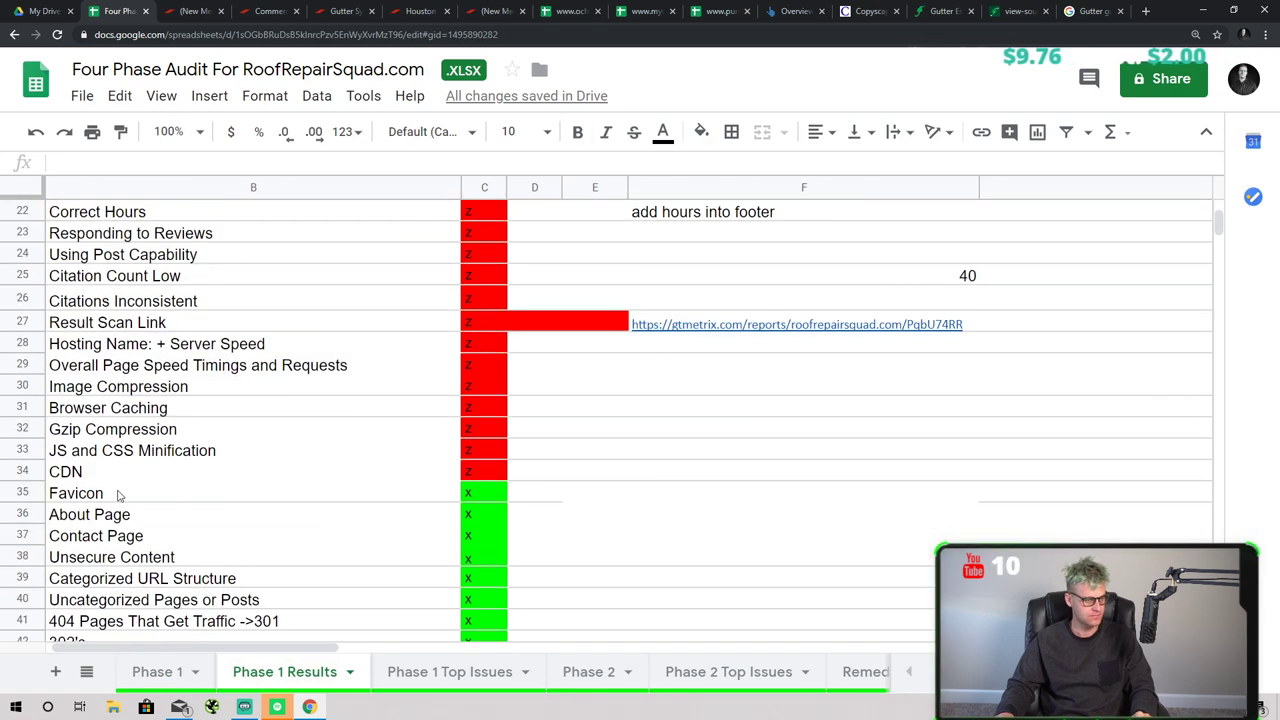
{"action": "right_click", "coordinate": [23, 492]}
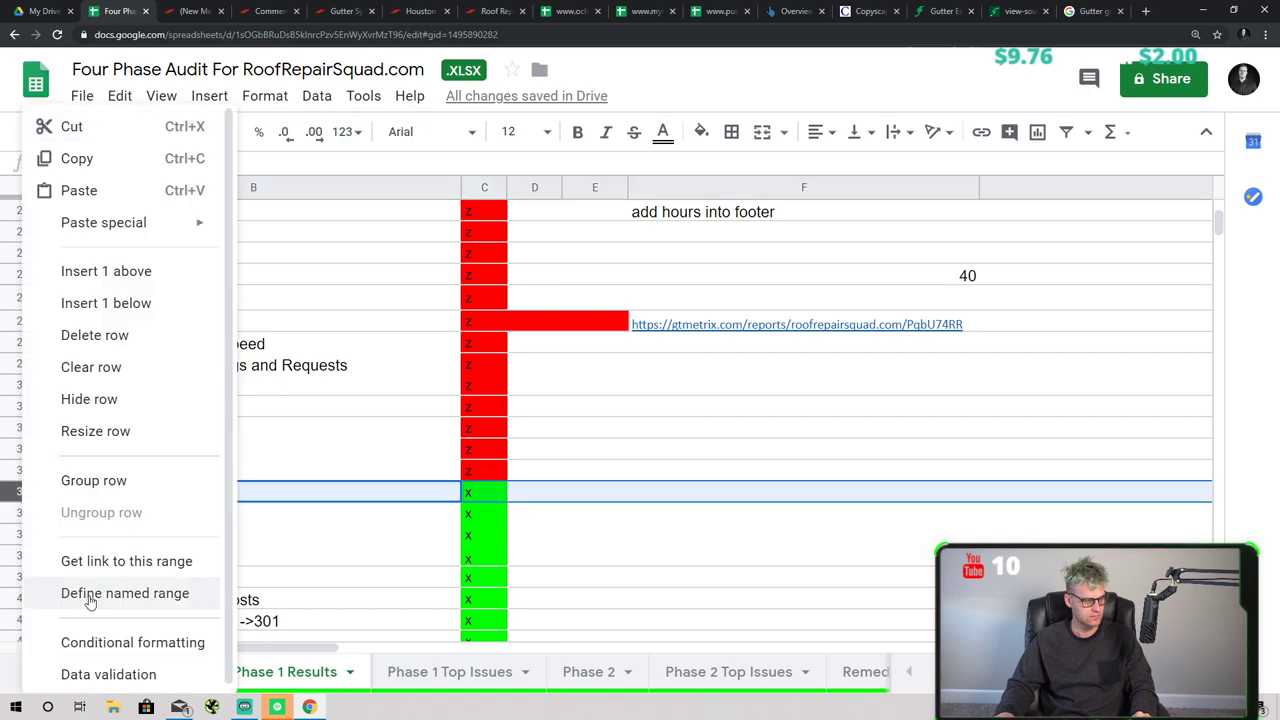
{"action": "left_click", "coordinate": [127, 312]}
{"action": "key", "text": "ctrl+z"}
{"action": "right_click", "coordinate": [22, 491]}
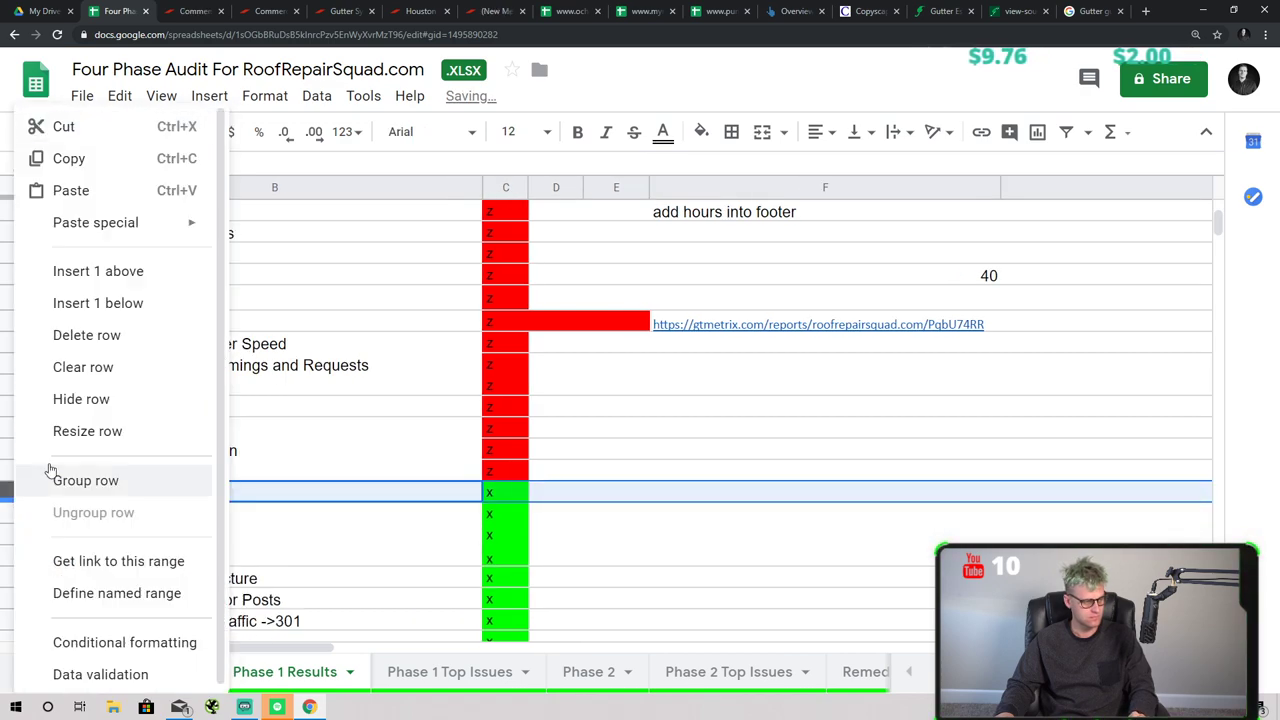
{"action": "left_click", "coordinate": [122, 280]}
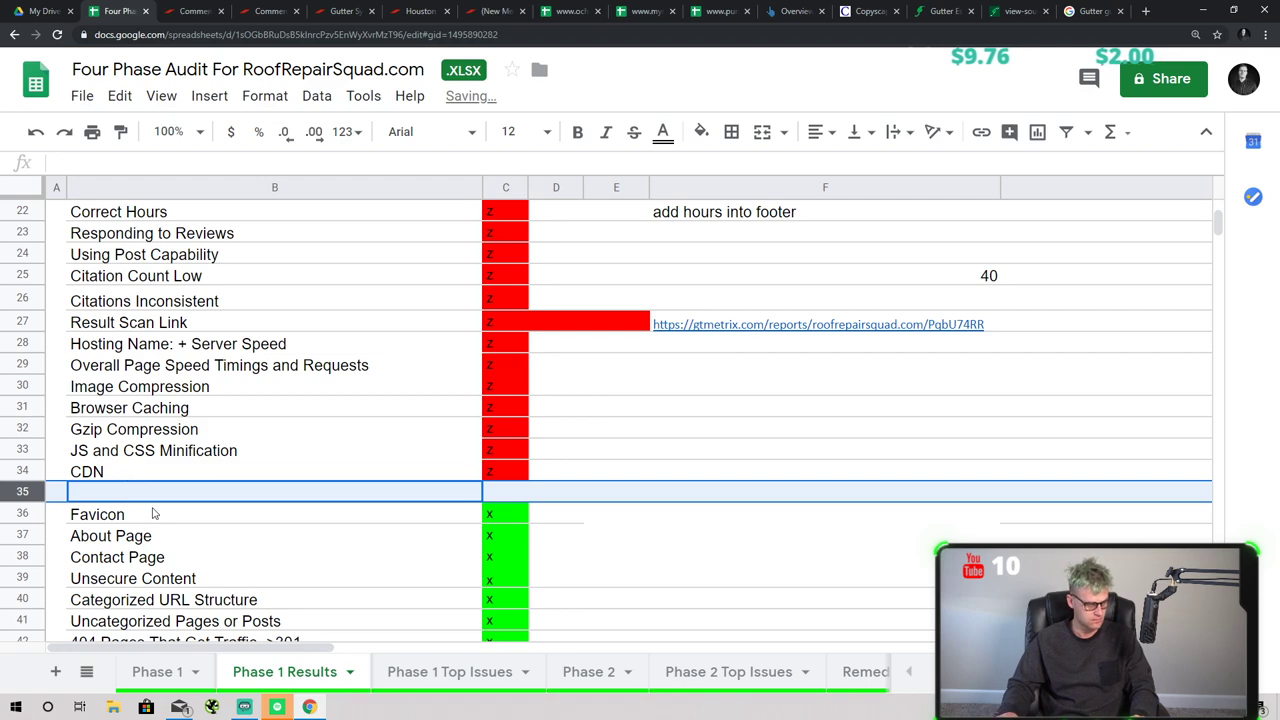
- Enter 'Meta Keywords' in B35 and mark C35 with z
{"action": "left_click", "coordinate": [150, 498]}
{"action": "type", "text": "Meta "}
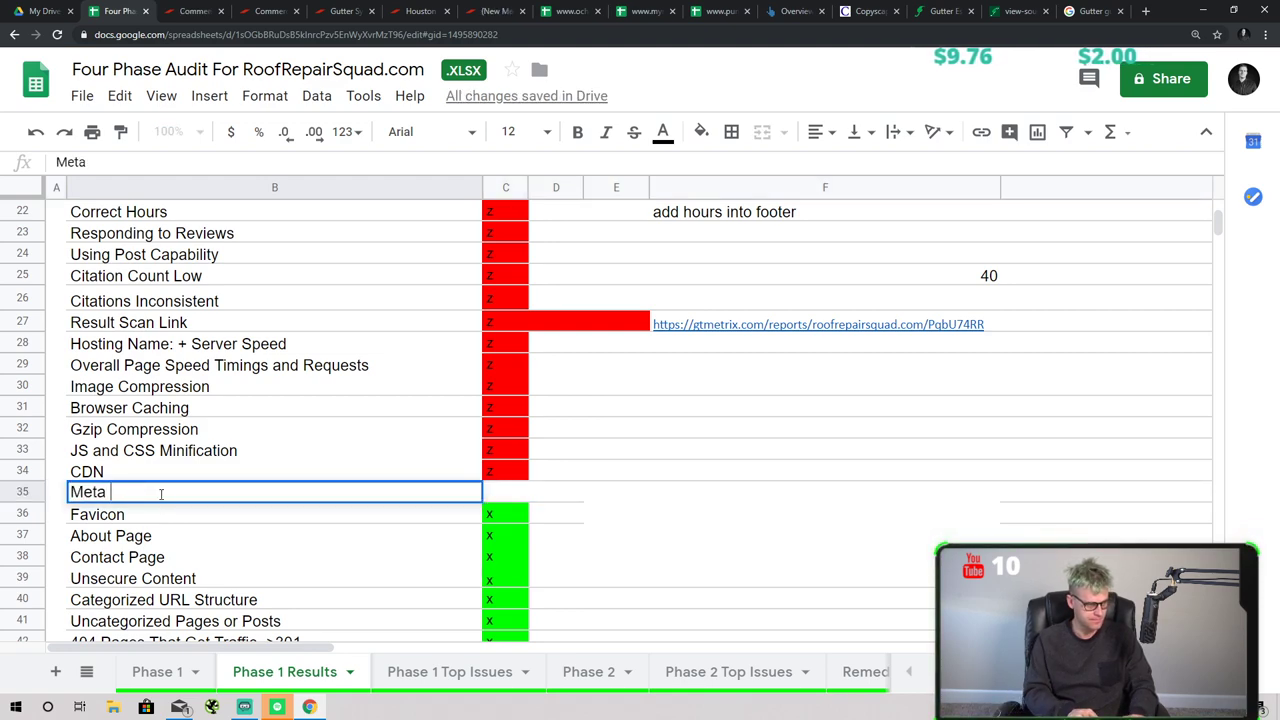
{"action": "type", "text": "Keywords"}
{"action": "key", "text": "Tab"}
{"action": "type", "text": "z"}
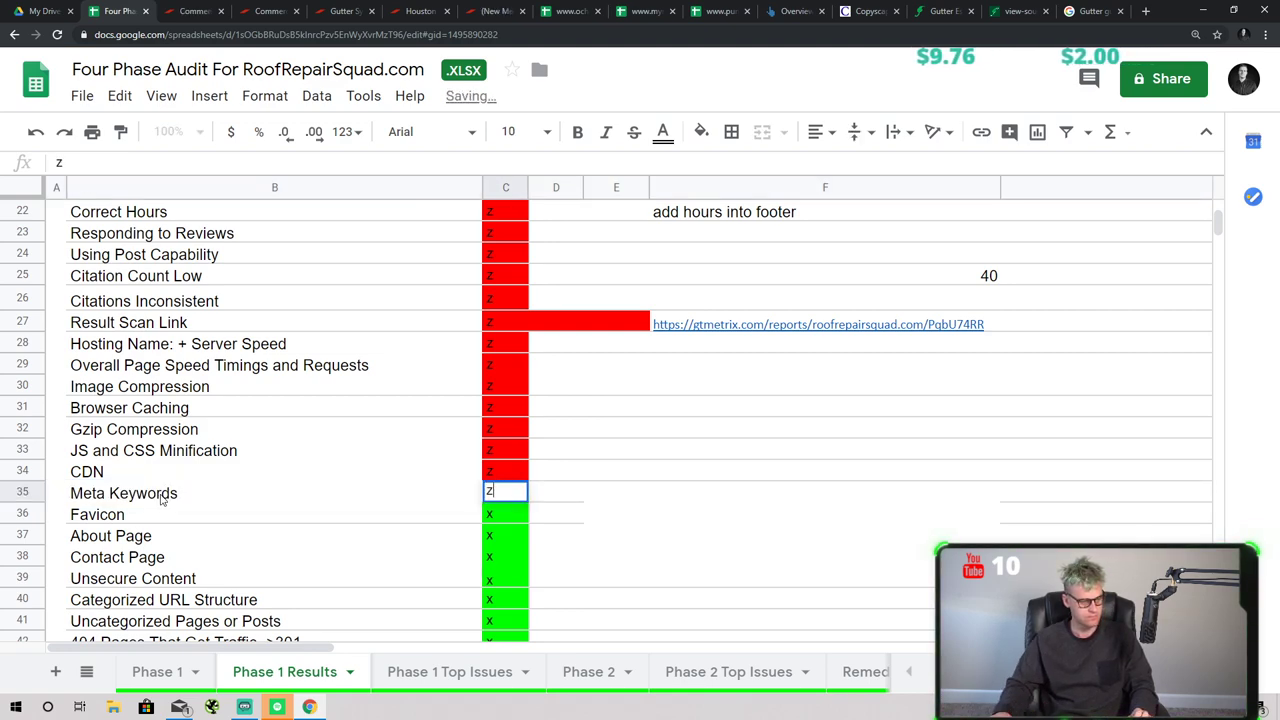
{"action": "key", "text": "Return"}
- Move through the Phase 1 and Phase 2 sheet tabs, ending on Phase 2
{"action": "left_click", "coordinate": [440, 672]}
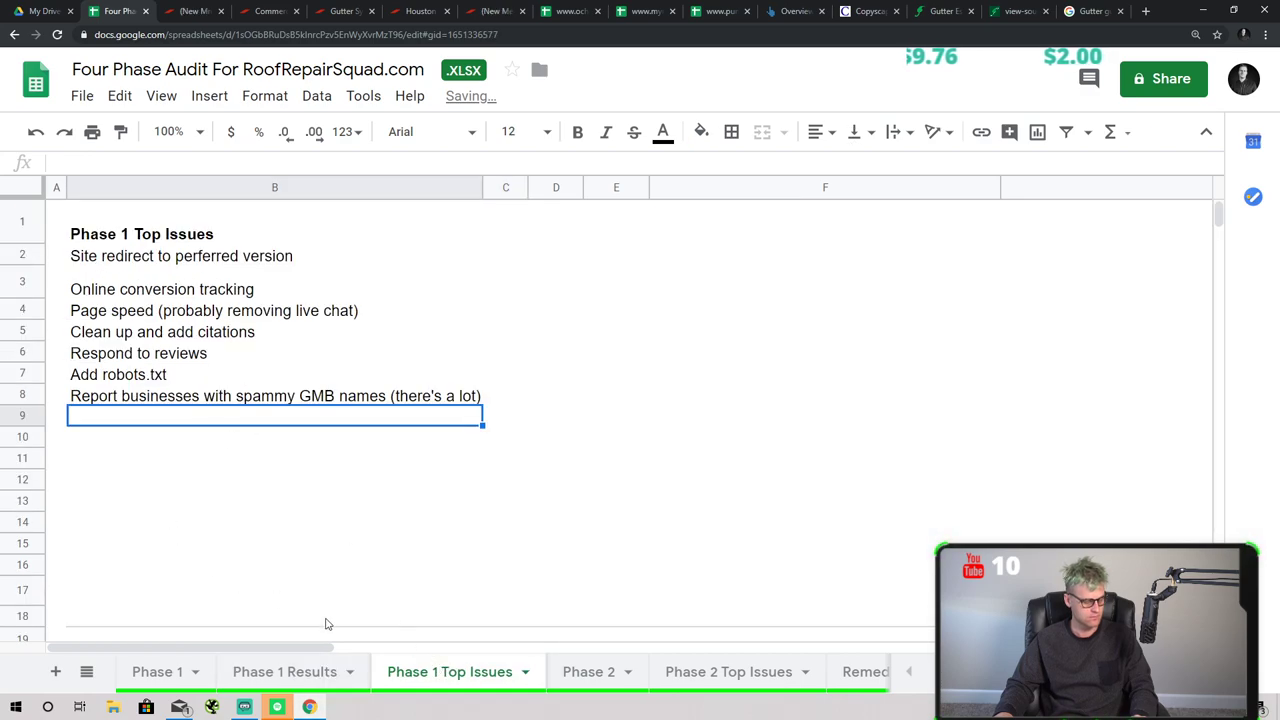
{"action": "left_click", "coordinate": [284, 672]}
{"action": "left_click", "coordinate": [589, 672]}
{"action": "left_click", "coordinate": [740, 672]}
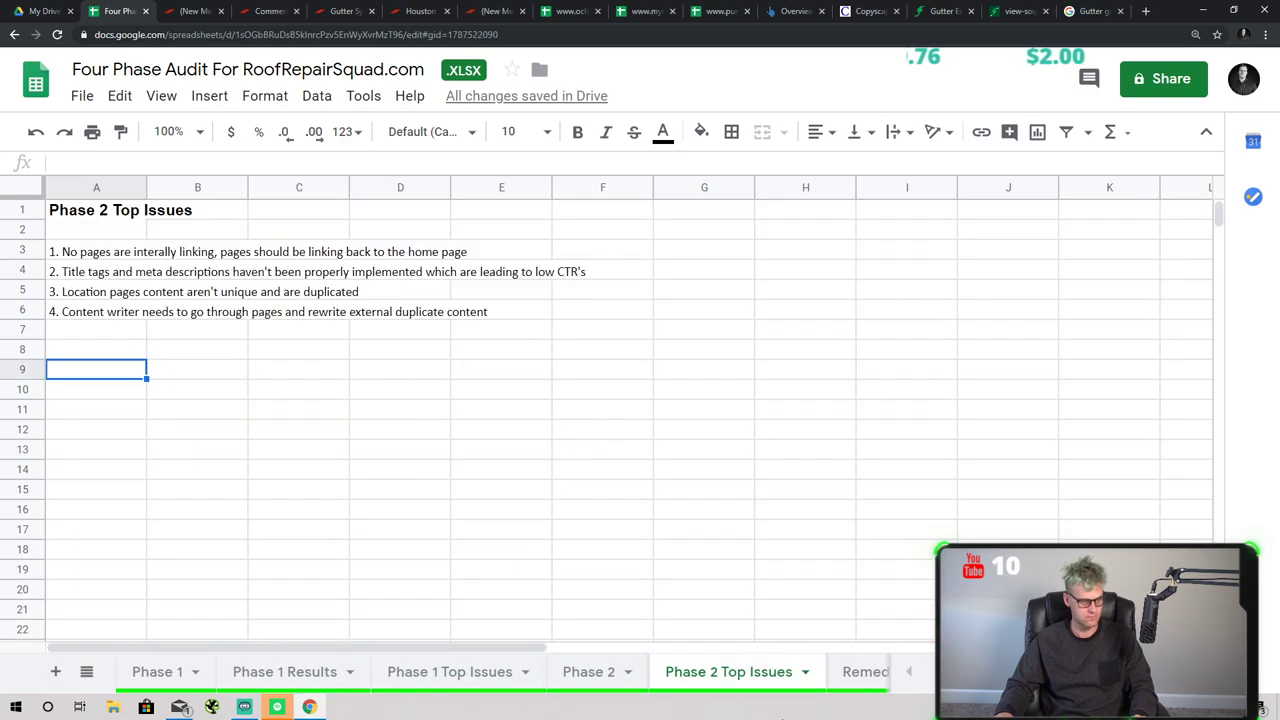
{"action": "left_click", "coordinate": [640, 678]}
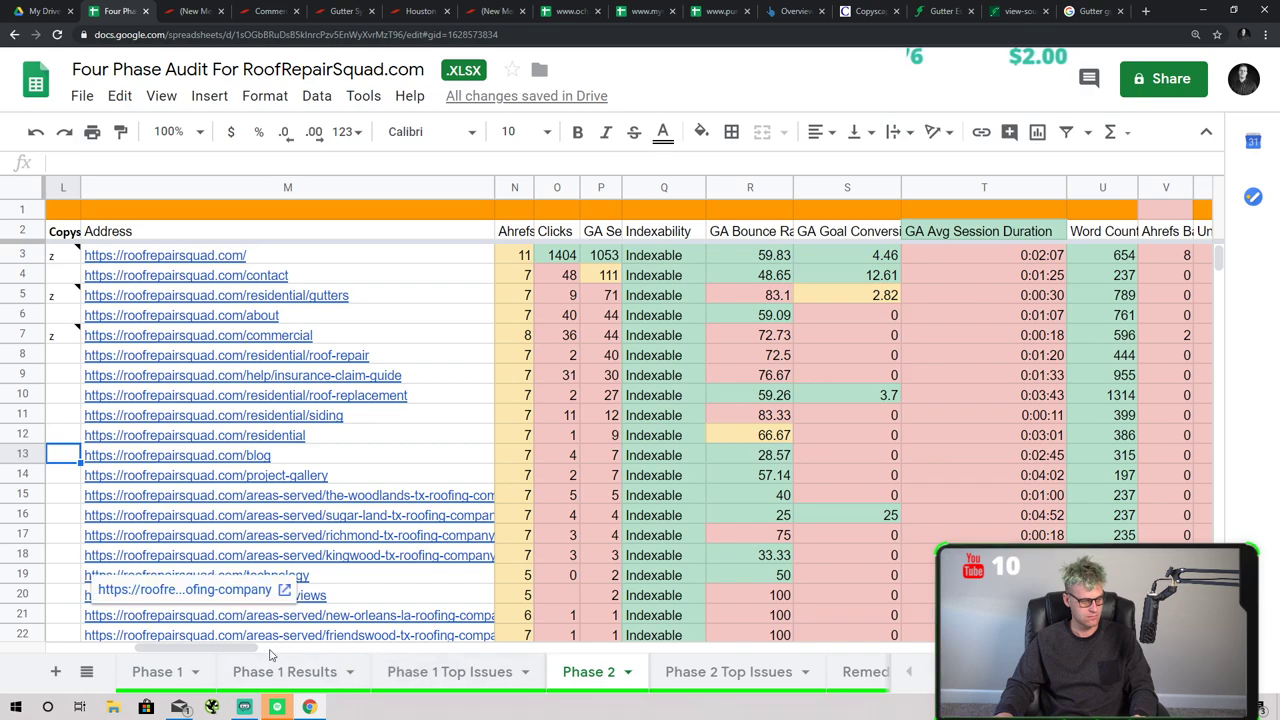
- On RemedyRoofing Kw's, select green keywords from 'why is my new roof leaking' through 'roofs for troops'
{"action": "left_click_drag", "start_coordinate": [245, 654], "coordinate": [127, 652]}
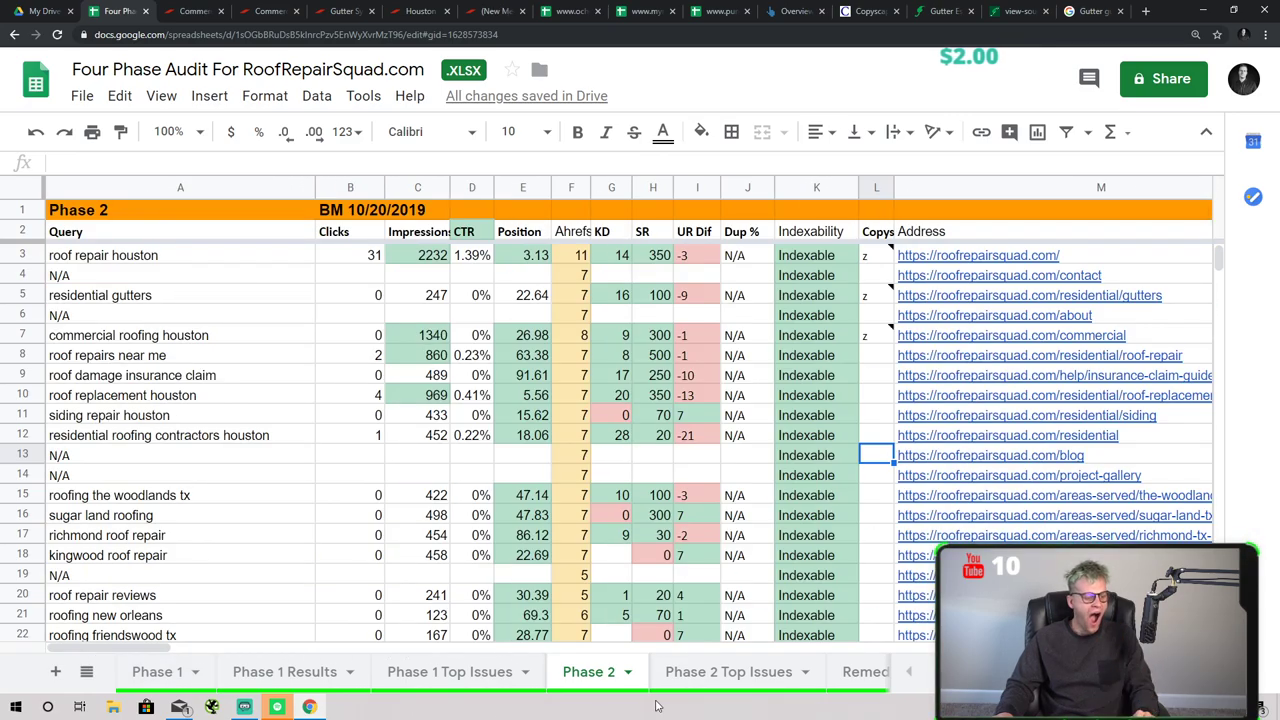
{"action": "left_click", "coordinate": [785, 672]}
{"action": "left_click", "coordinate": [862, 672]}
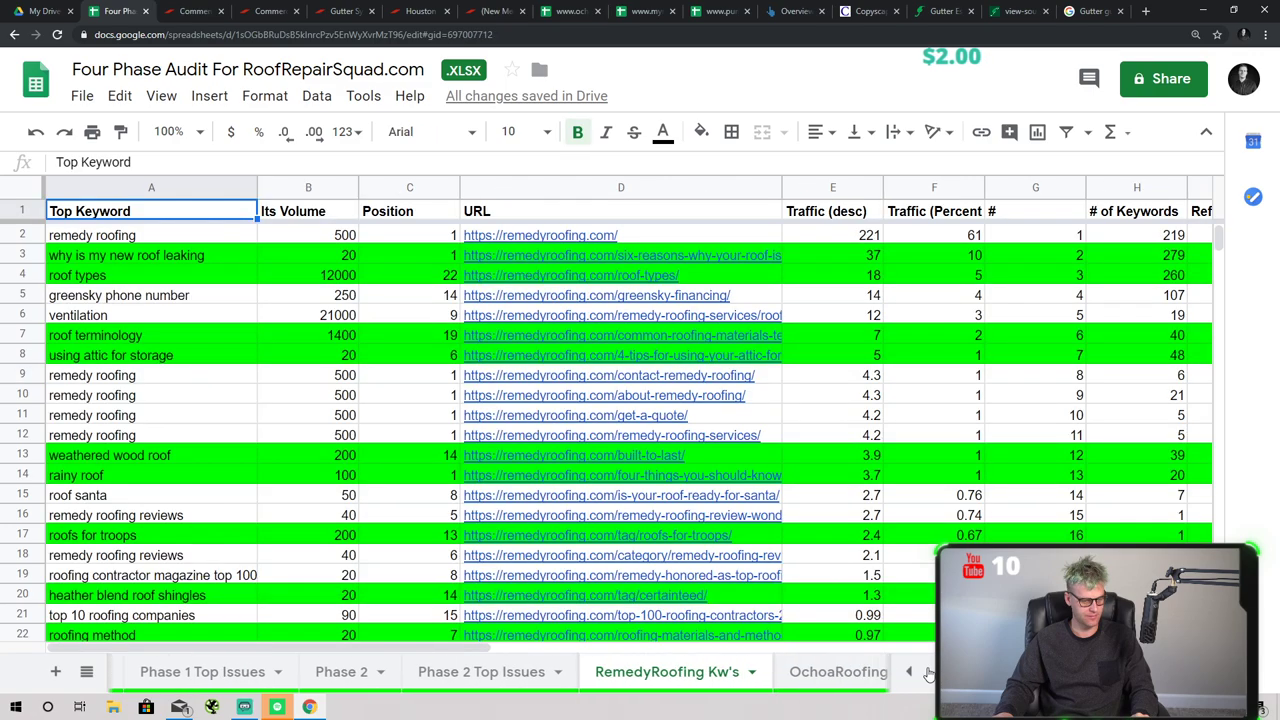
{"action": "left_click", "coordinate": [22, 250], "text": "shift"}
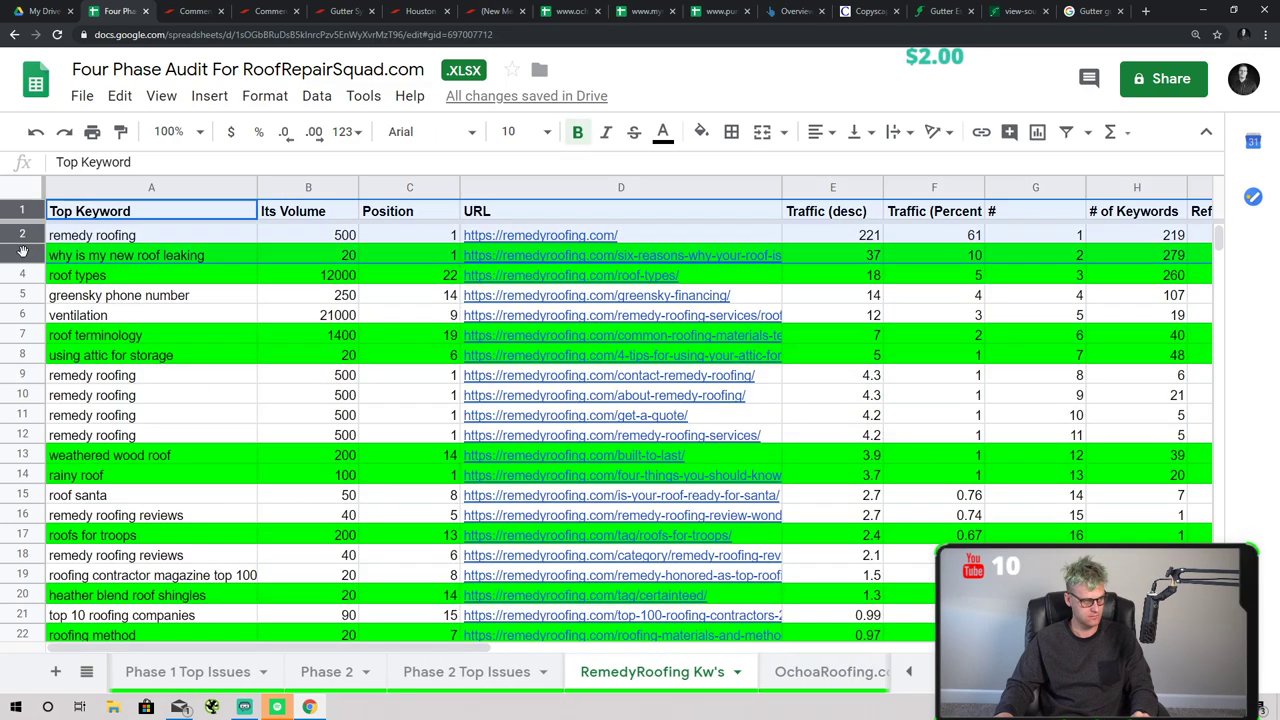
{"action": "left_click", "coordinate": [90, 275]}
{"action": "left_click", "coordinate": [112, 257]}
{"action": "left_click_drag", "start_coordinate": [110, 275], "coordinate": [114, 258]}
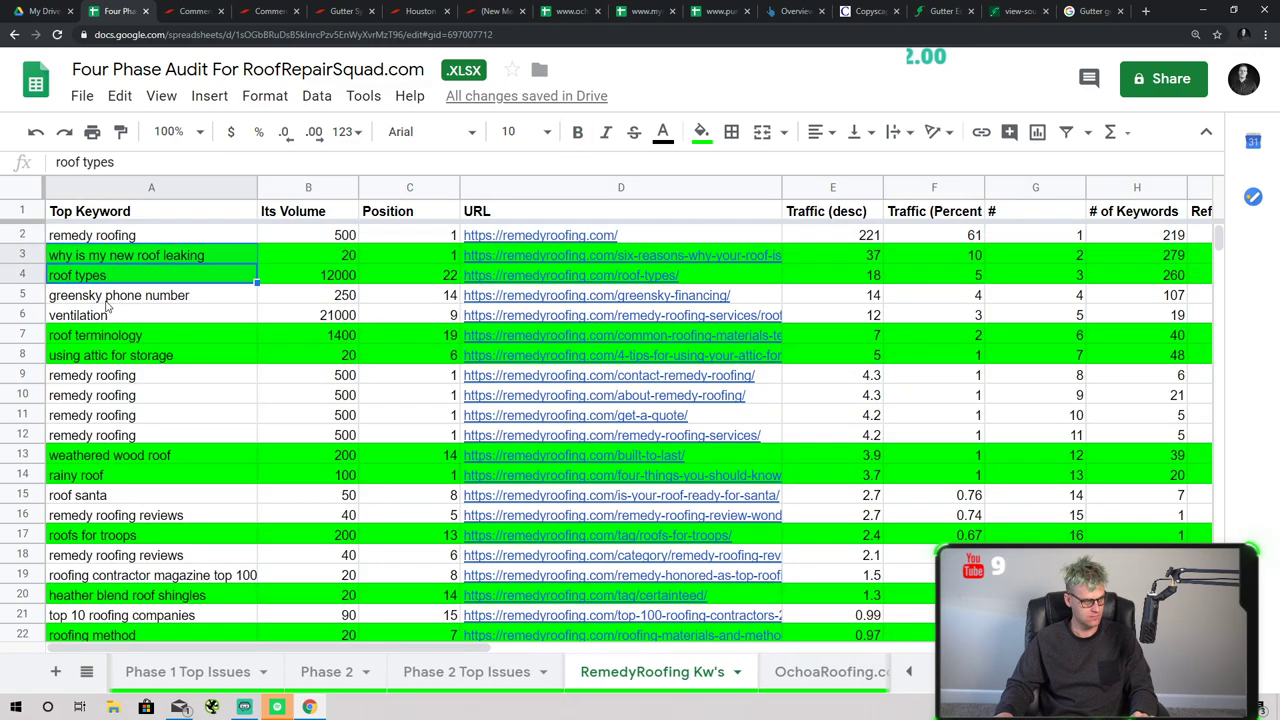
{"action": "left_click", "coordinate": [108, 340], "text": "ctrl"}
{"action": "left_click", "coordinate": [112, 356], "text": "ctrl"}
{"action": "left_click", "coordinate": [167, 455], "text": "ctrl"}
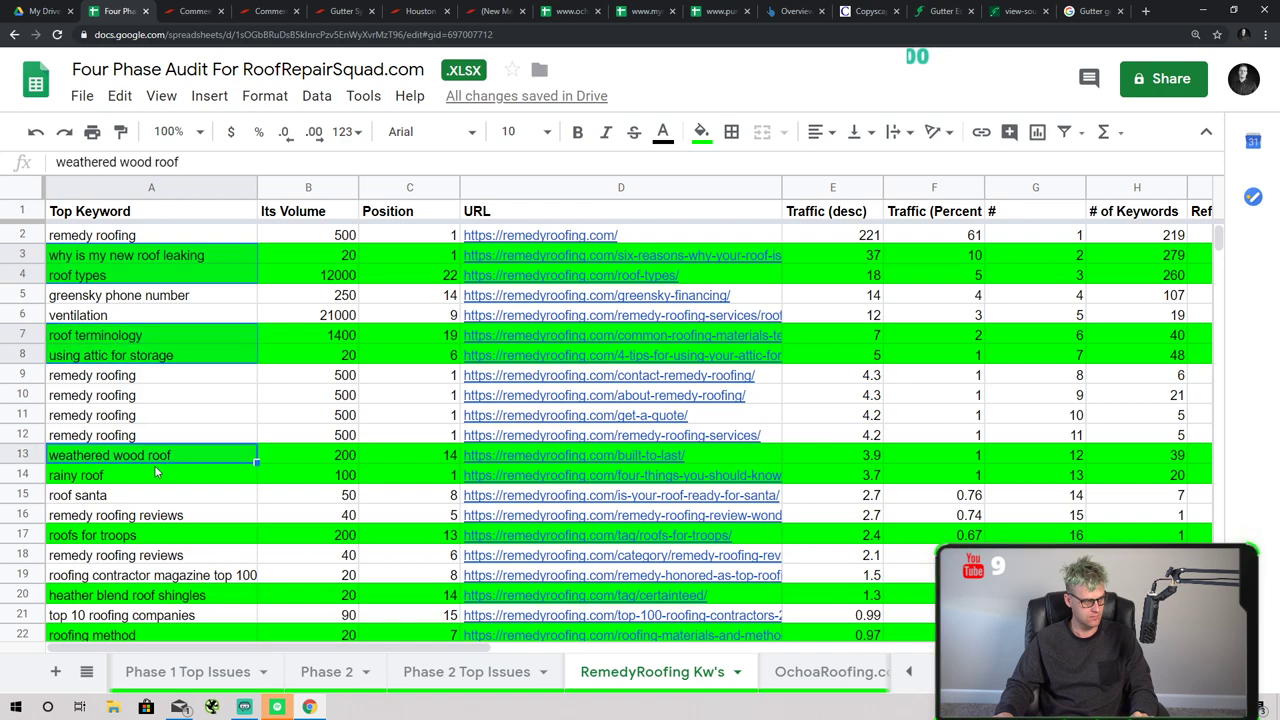
{"action": "left_click", "coordinate": [162, 475], "text": "ctrl"}
{"action": "left_click", "coordinate": [160, 533], "text": "ctrl"}
- Add 'heather blend roof shingles' through 'roof vent leaks', then paste Remedy's keywords into a new Notepad
{"action": "scroll", "coordinate": [185, 513], "scroll_direction": "down", "scroll_amount": 1}
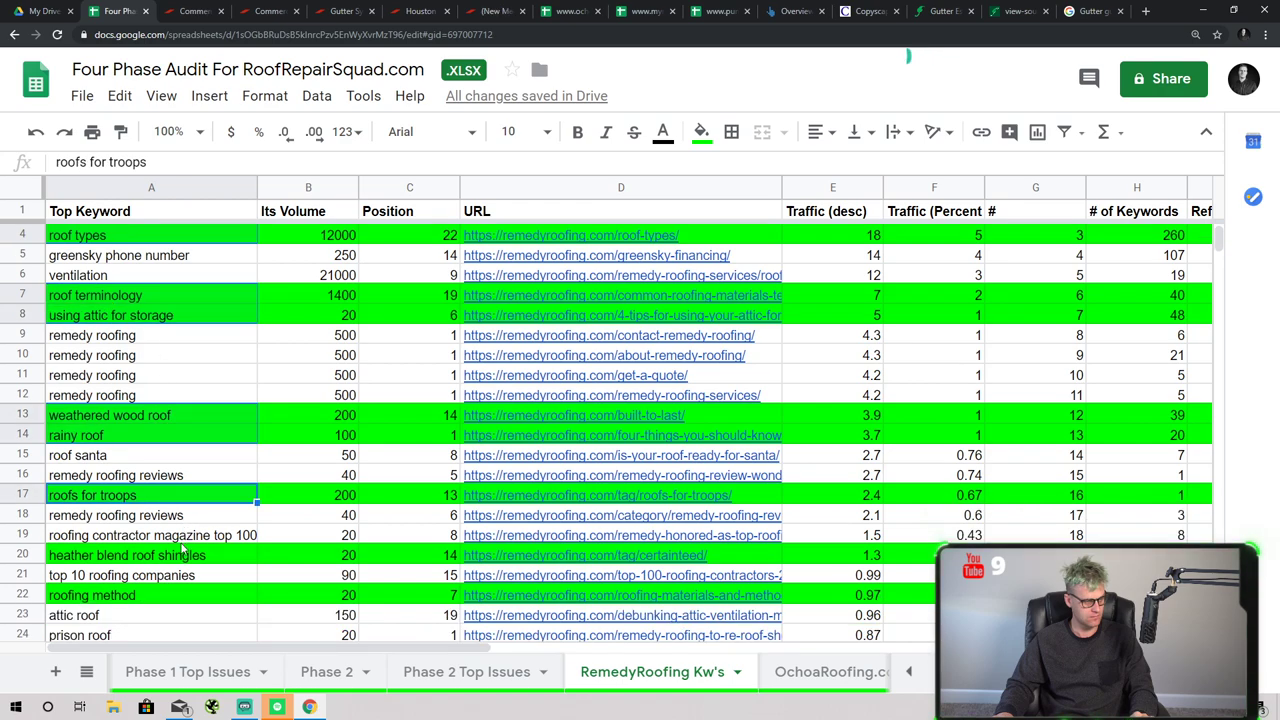
{"action": "left_click", "coordinate": [180, 557], "text": "ctrl"}
{"action": "left_click", "coordinate": [172, 595], "text": "ctrl"}
{"action": "scroll", "coordinate": [240, 600], "scroll_direction": "down", "scroll_amount": 3}
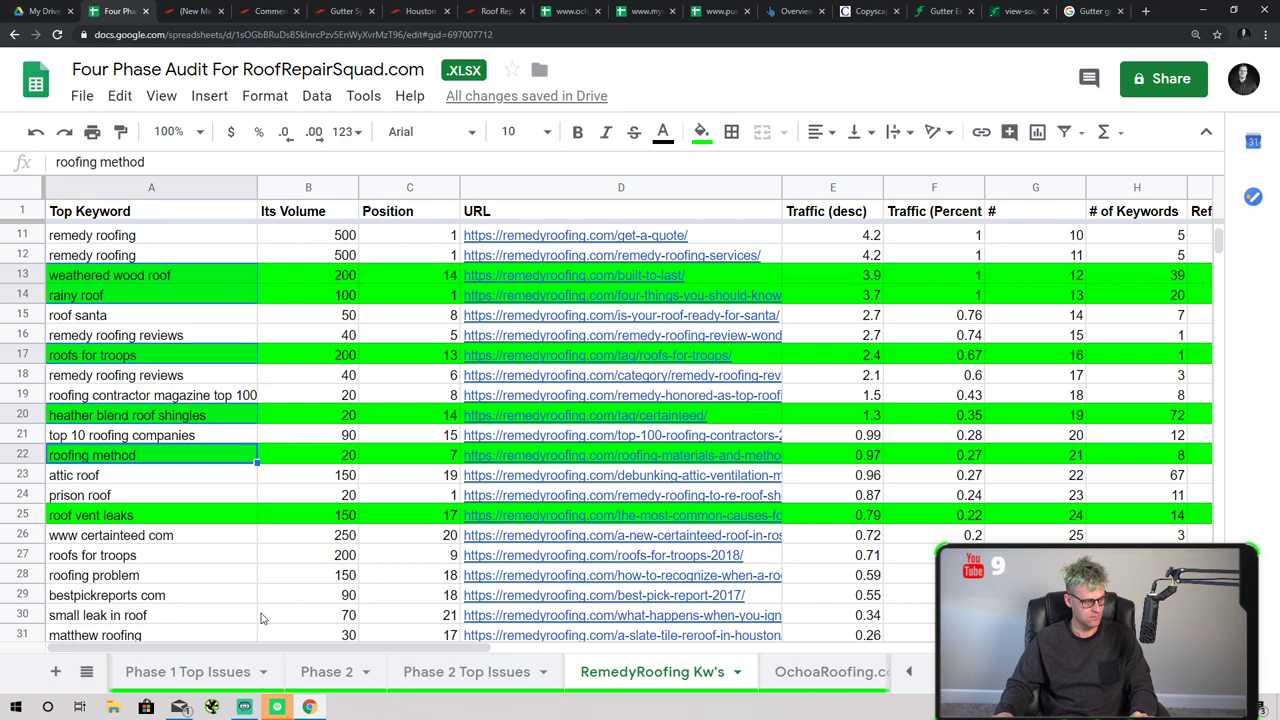
{"action": "left_click", "coordinate": [151, 517], "text": "ctrl"}
{"action": "scroll", "coordinate": [160, 520], "scroll_direction": "down", "scroll_amount": 4}
{"action": "scroll", "coordinate": [183, 561], "scroll_direction": "down", "scroll_amount": 5}
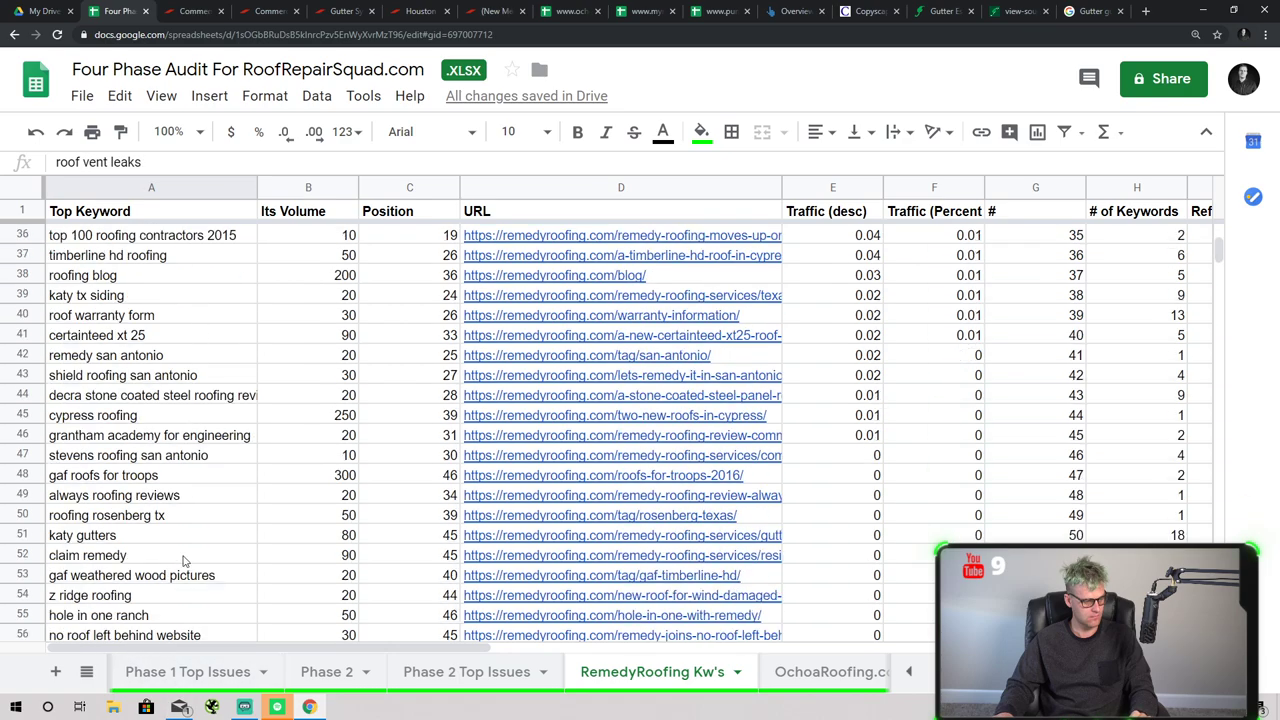
{"action": "scroll", "coordinate": [183, 561], "scroll_direction": "down", "scroll_amount": 10}
{"action": "key", "text": "super"}
{"action": "type", "text": "no"}
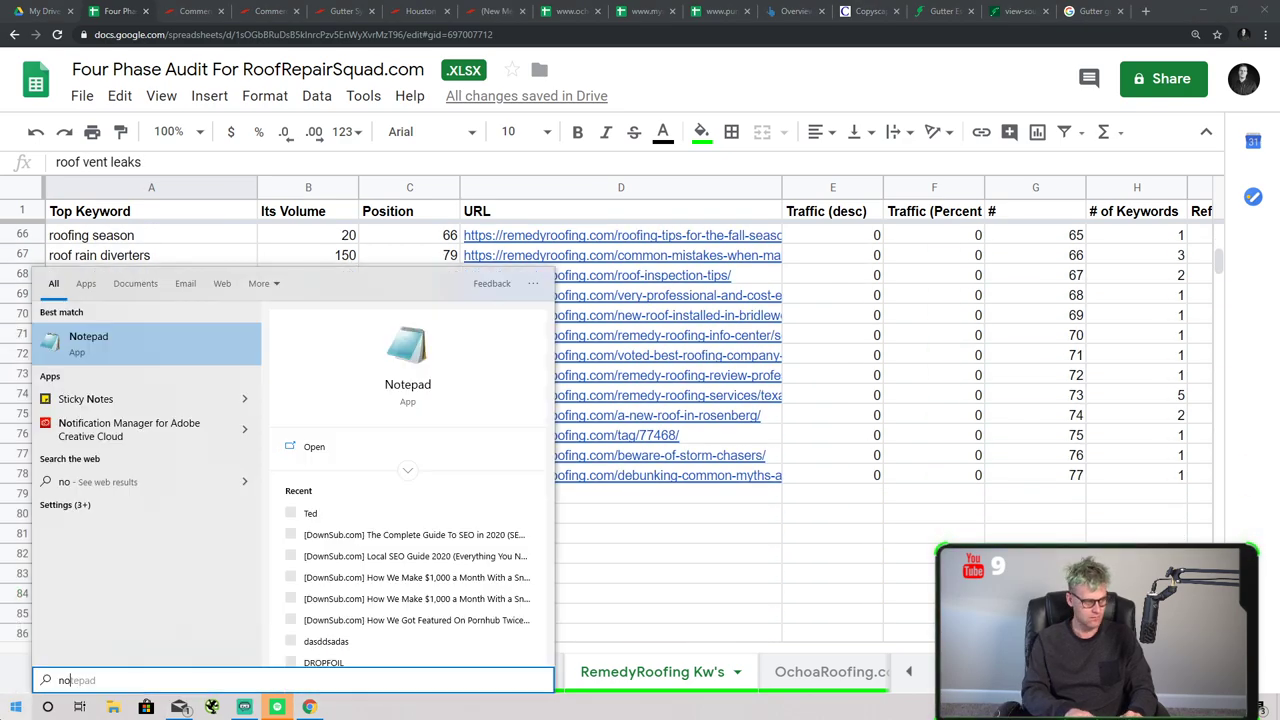
{"action": "key", "text": "Return"}
{"action": "type", "text": "why is my new roof leaking roof types roof terminology using attic for storage weathered wood roof rainy roof roofs for troops heather blend roof shingles roofing method roof vent leaks"}
- Move the Top Keyword column to column A on the OchoaRoofing.com Kw's sheet
{"action": "left_click", "coordinate": [783, 672]}
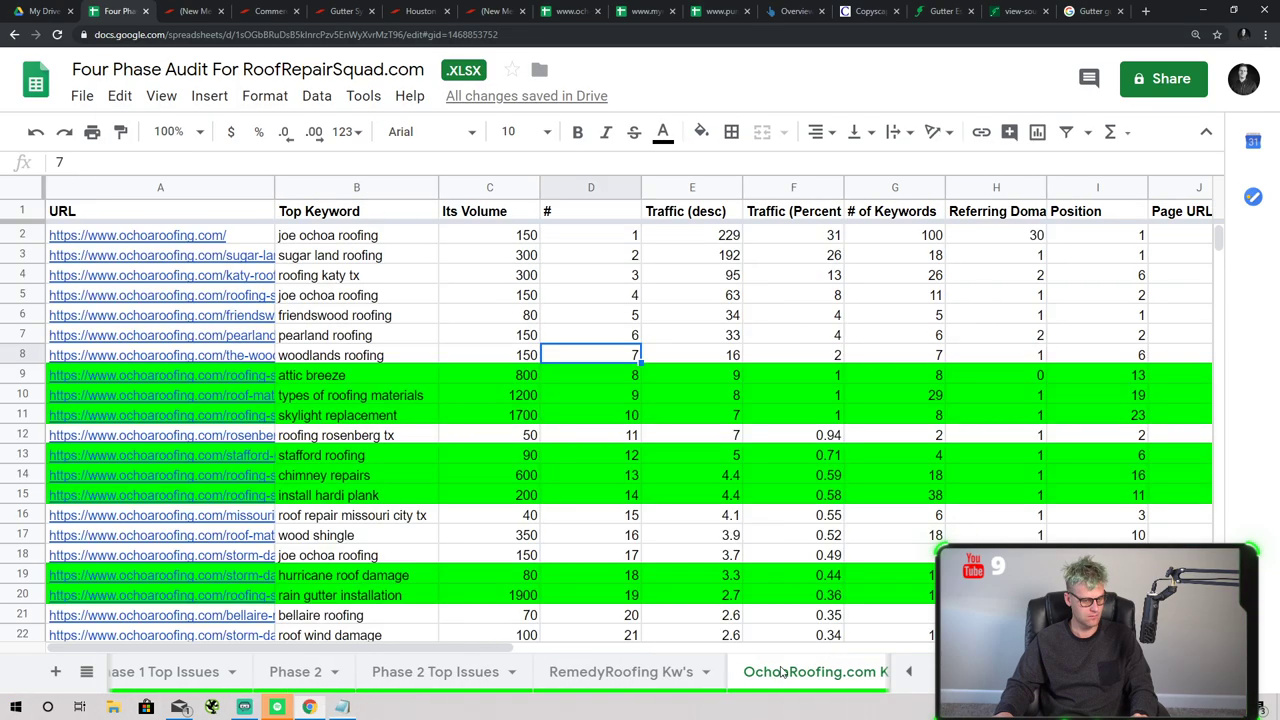
{"action": "left_click_drag", "start_coordinate": [352, 377], "coordinate": [366, 420]}
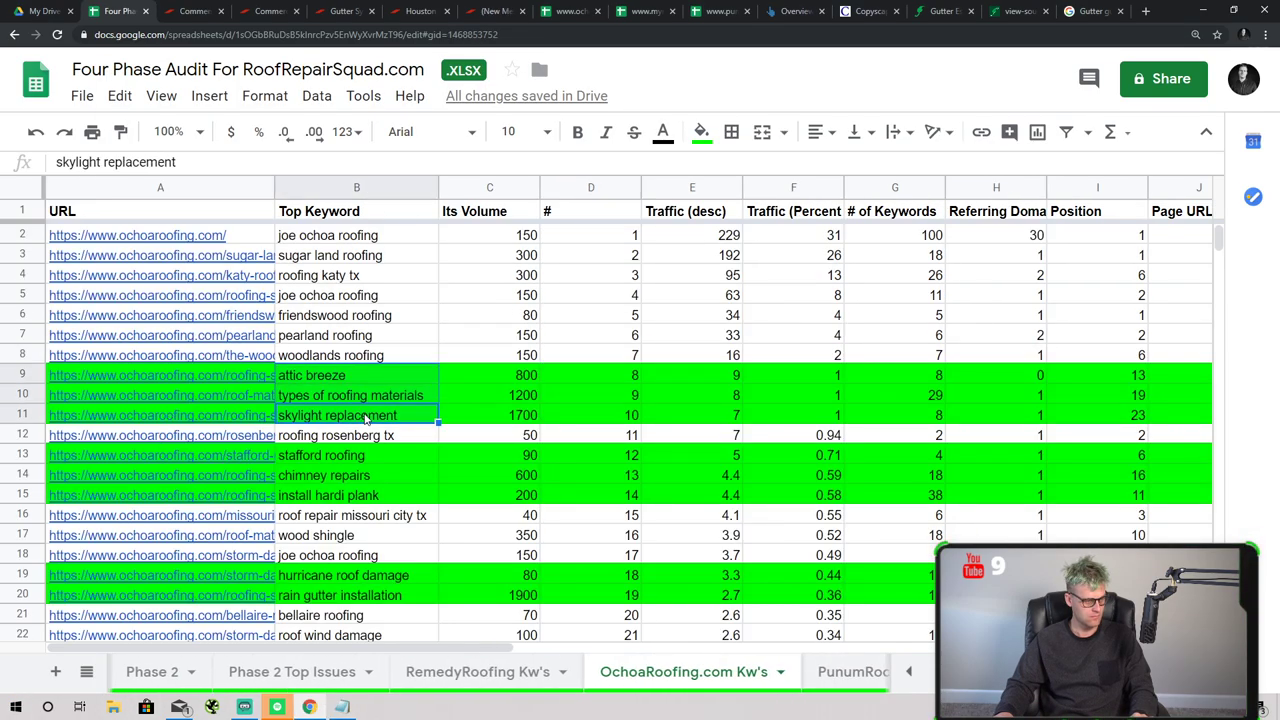
{"action": "left_click", "coordinate": [356, 187]}
{"action": "left_click_drag", "start_coordinate": [356, 187], "coordinate": [139, 185]}
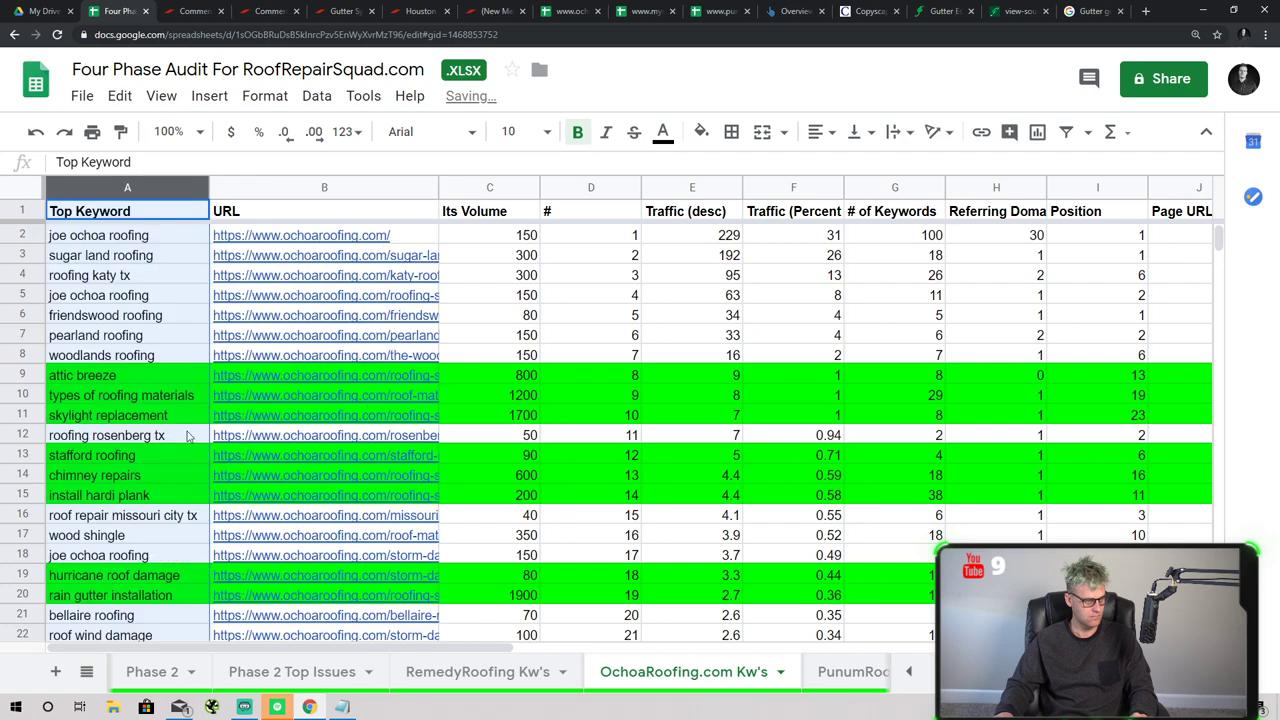
- Select Ochoa's green keywords from 'attic breeze' through 'skylight repair'
{"action": "left_click", "coordinate": [148, 398]}
{"action": "left_click", "coordinate": [140, 376]}
{"action": "left_click", "coordinate": [135, 415]}
{"action": "scroll", "coordinate": [130, 400], "scroll_direction": "down", "scroll_amount": 1}
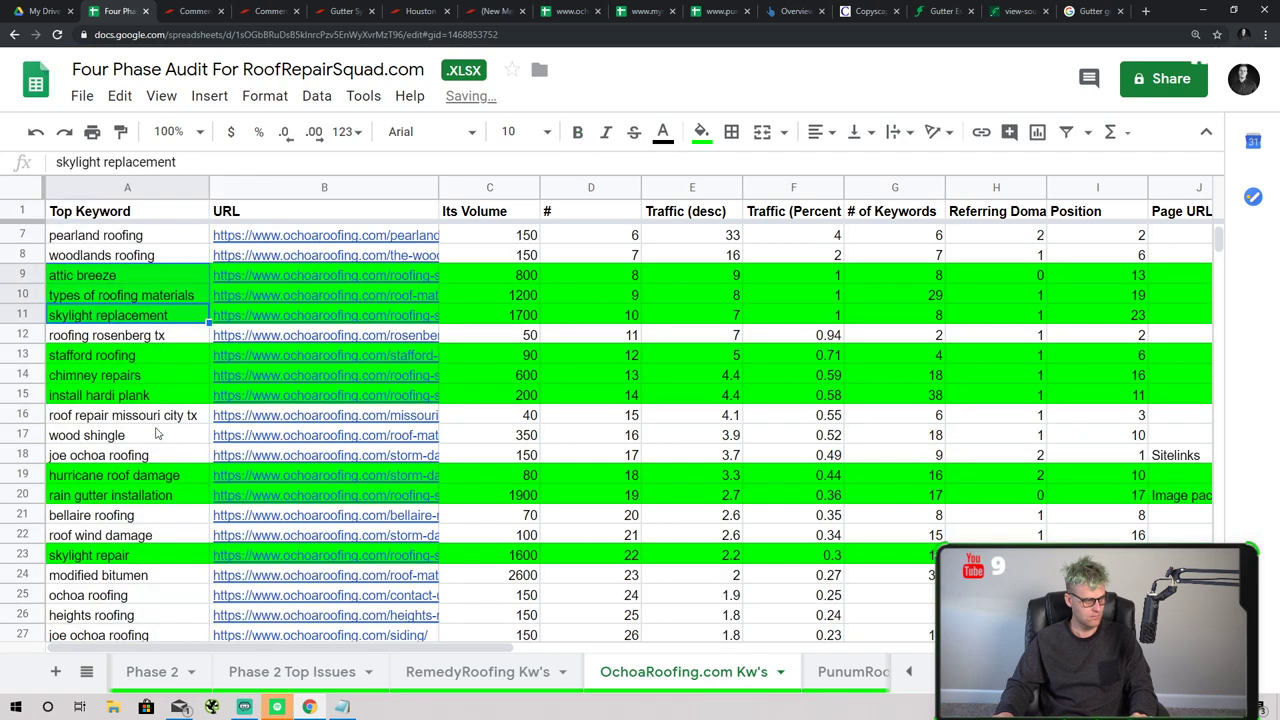
{"action": "left_click", "coordinate": [128, 355]}
{"action": "left_click", "coordinate": [135, 376]}
{"action": "left_click", "coordinate": [136, 397]}
{"action": "left_click", "coordinate": [142, 476]}
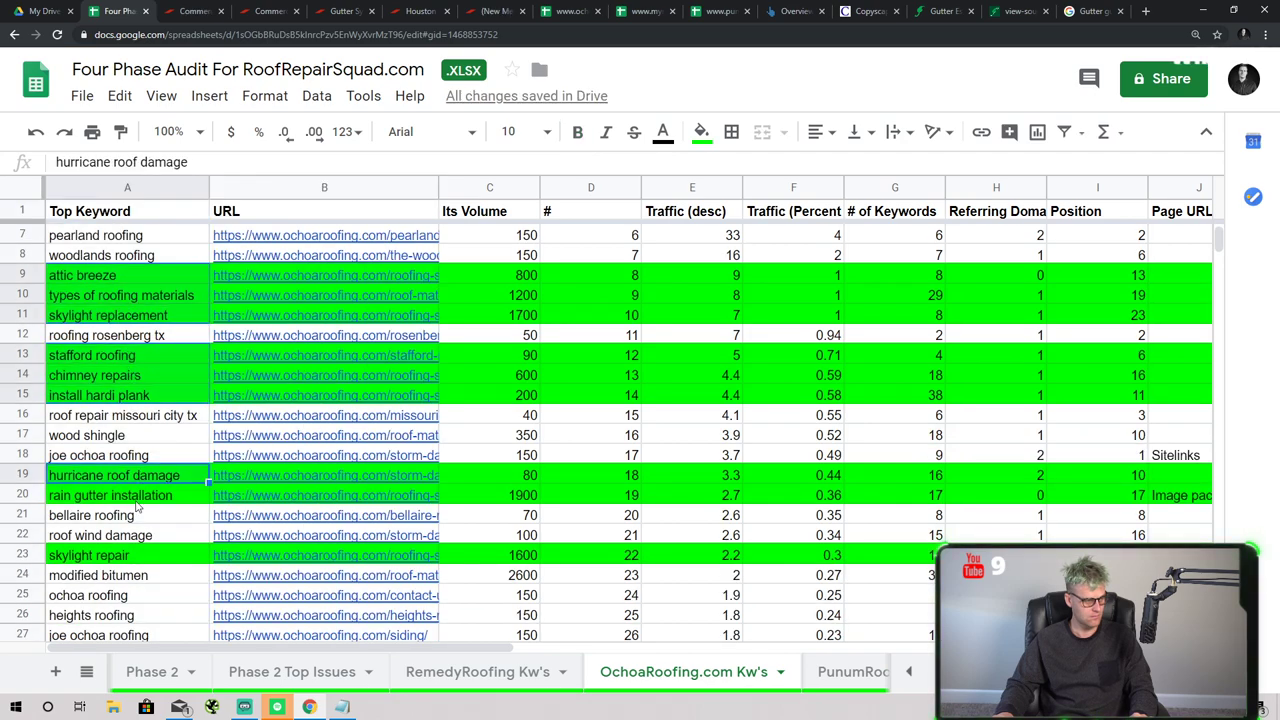
{"action": "left_click", "coordinate": [140, 497]}
{"action": "left_click", "coordinate": [120, 553]}
- Add 'clear lake roofing' through 'oaks roofing' and paste them below 'roof vent leaks' in Notepad
{"action": "scroll", "coordinate": [125, 550], "scroll_direction": "down", "scroll_amount": 4}
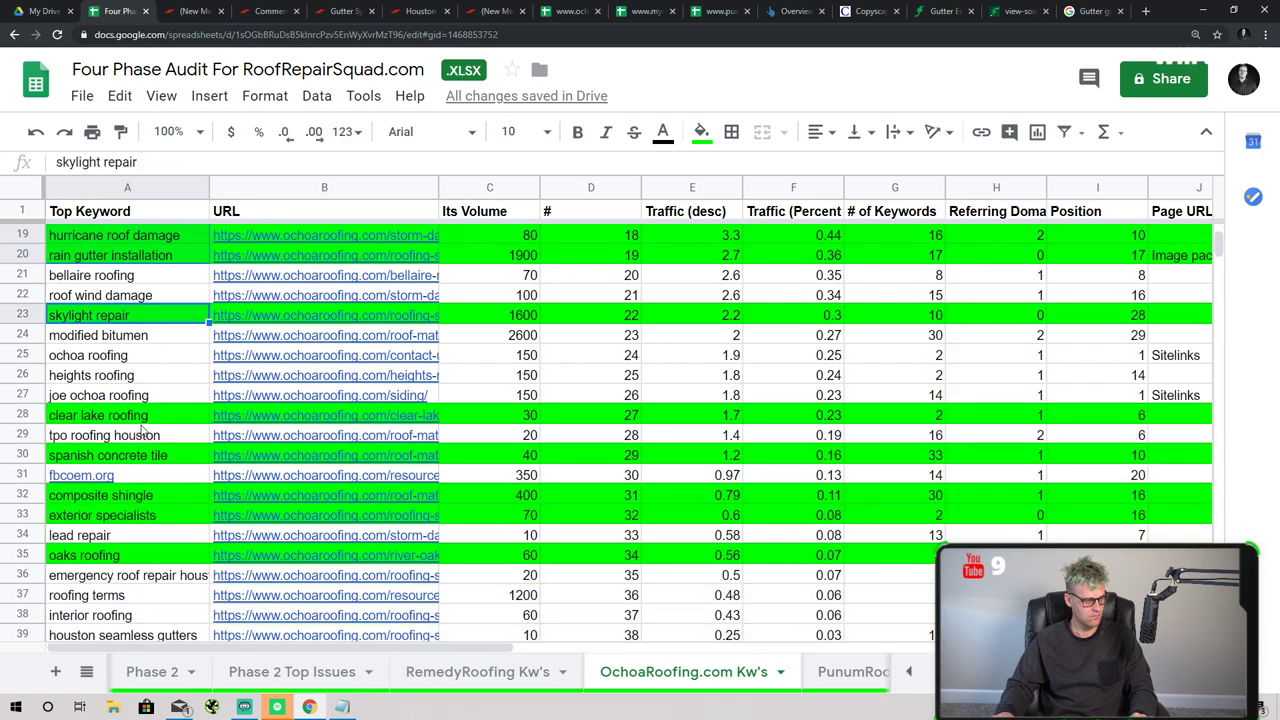
{"action": "left_click", "coordinate": [145, 416]}
{"action": "left_click", "coordinate": [147, 455]}
{"action": "left_click", "coordinate": [145, 515]}
{"action": "left_click", "coordinate": [145, 495]}
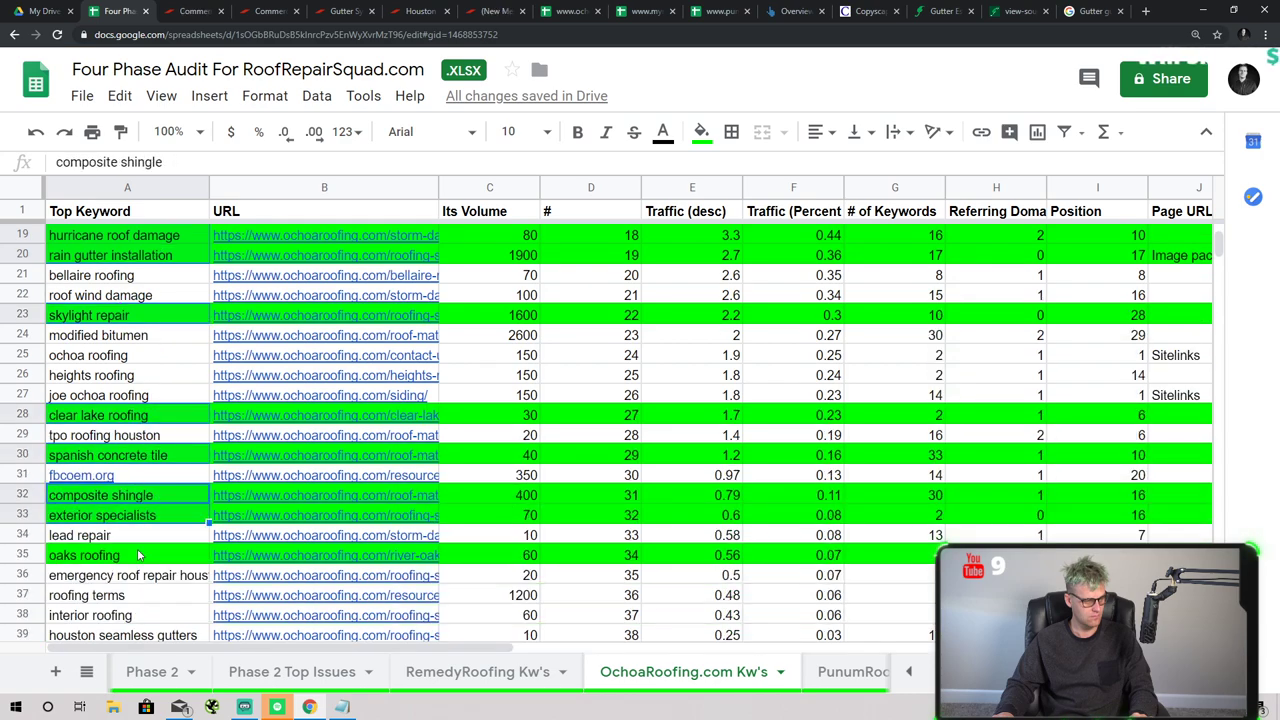
{"action": "left_click", "coordinate": [143, 555]}
{"action": "key", "text": "ctrl+c"}
{"action": "left_click", "coordinate": [341, 707]}
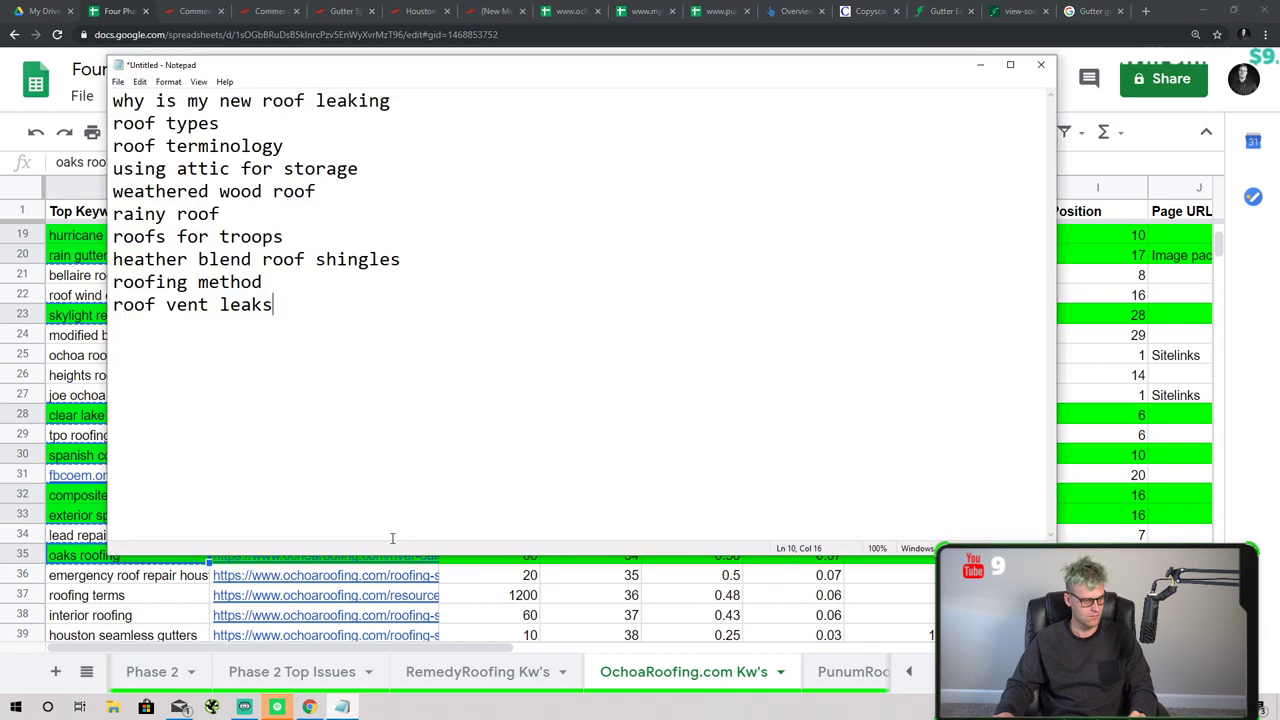
{"action": "key", "text": "Return"}
{"action": "key", "text": "ctrl+v"}
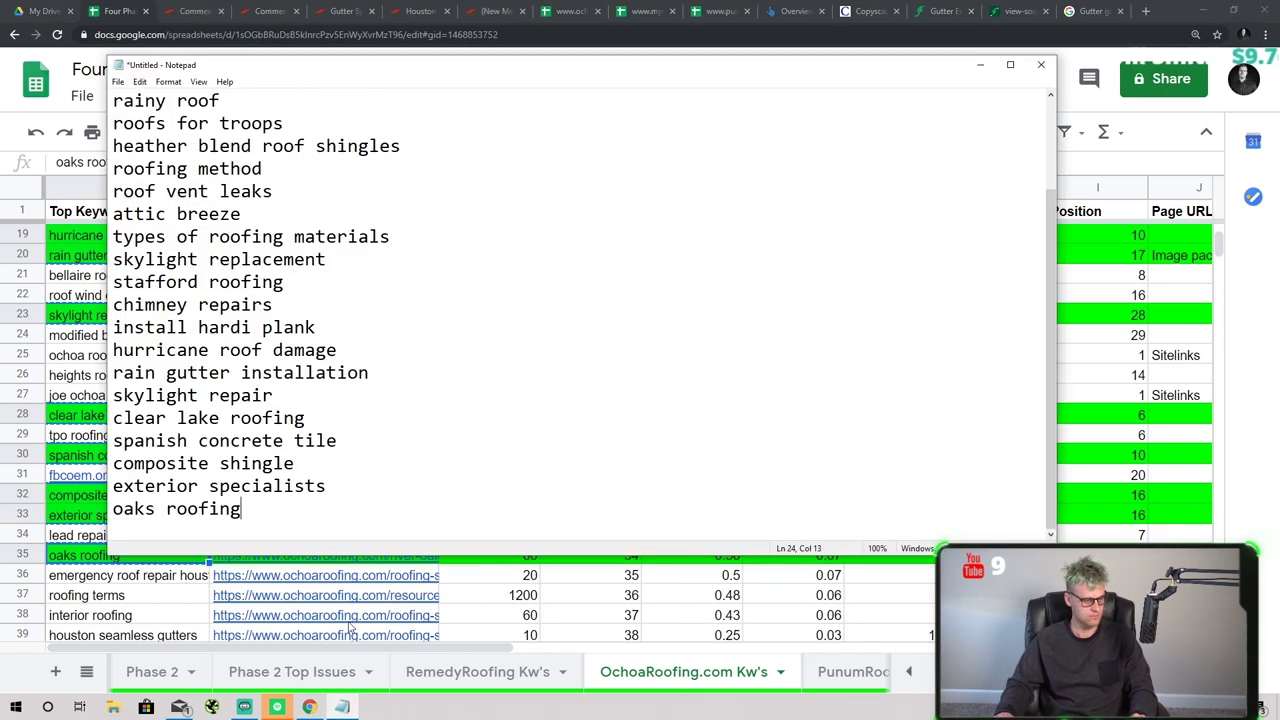
- Select the remaining Ochoa green keywords, 'flashing repair' through 'slate characteristics'
{"action": "left_click", "coordinate": [350, 627]}
{"action": "scroll", "coordinate": [350, 620], "scroll_direction": "down", "scroll_amount": 4}
{"action": "left_click", "coordinate": [130, 478]}
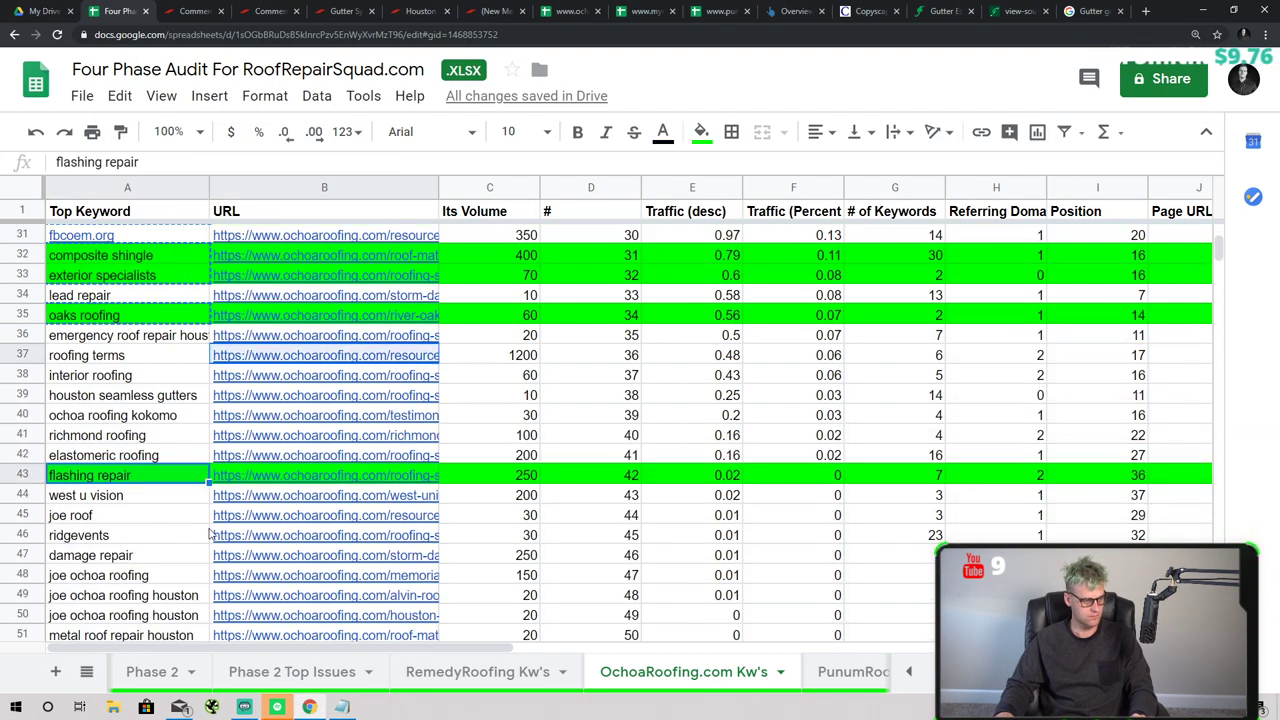
{"action": "scroll", "coordinate": [205, 536], "scroll_direction": "down", "scroll_amount": 4}
{"action": "scroll", "coordinate": [130, 365], "scroll_direction": "up", "scroll_amount": 2}
{"action": "left_click", "coordinate": [150, 312]}
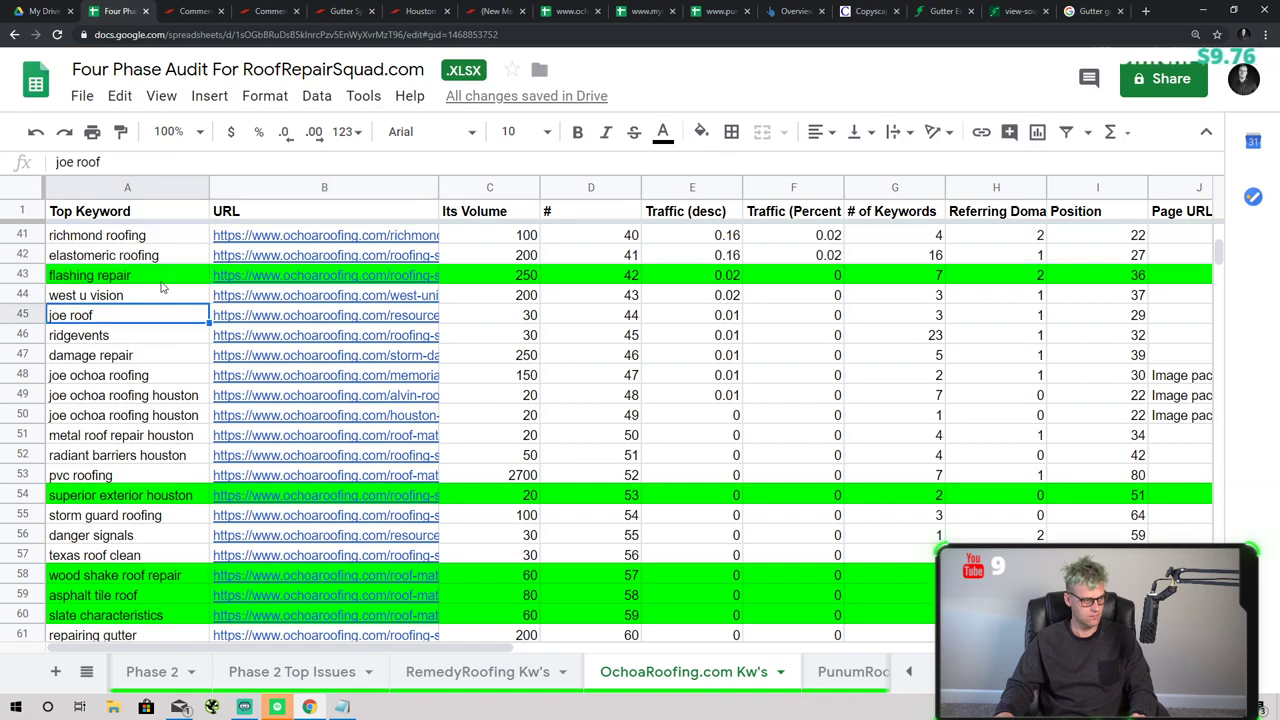
{"action": "left_click", "coordinate": [160, 280]}
{"action": "left_click", "coordinate": [142, 498]}
{"action": "scroll", "coordinate": [150, 480], "scroll_direction": "down", "scroll_amount": 2}
{"action": "scroll", "coordinate": [150, 470], "scroll_direction": "down", "scroll_amount": 1}
{"action": "left_click", "coordinate": [120, 475], "text": "ctrl"}
{"action": "left_click", "coordinate": [120, 495], "text": "ctrl"}
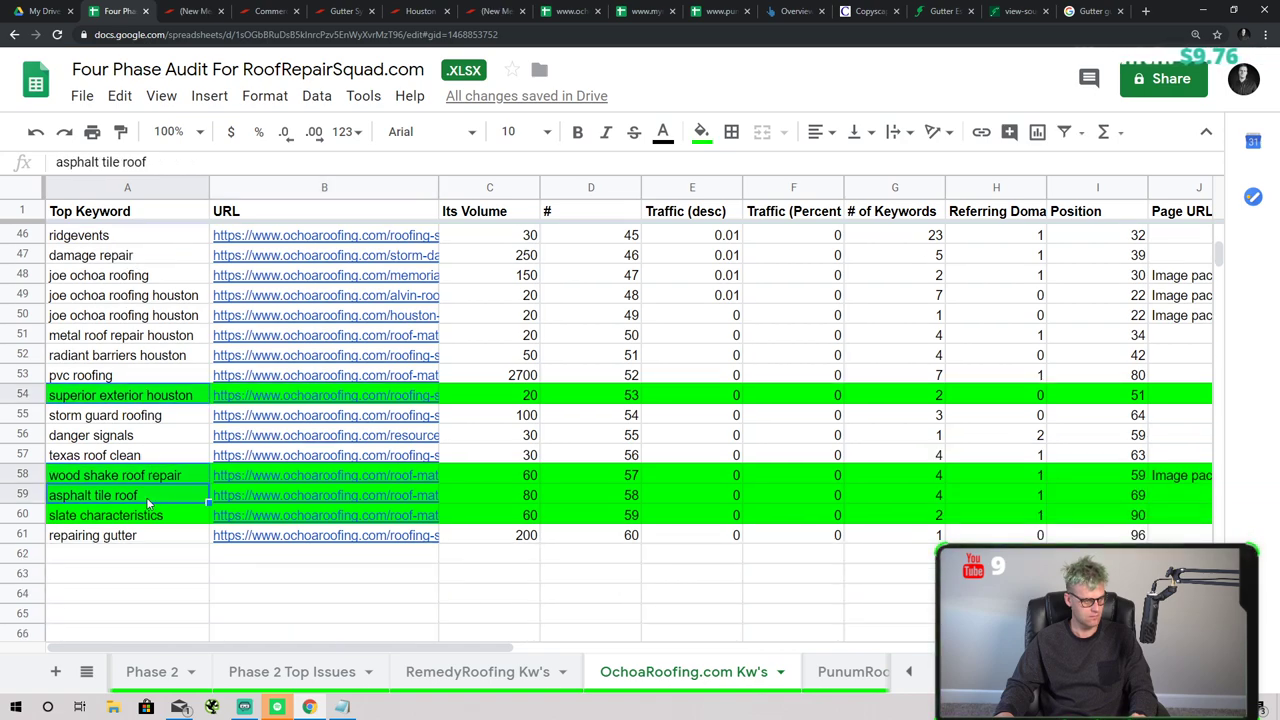
{"action": "left_click", "coordinate": [120, 515], "text": "ctrl"}
- Append these keywords to the Notepad list below 'oaks roofing'
{"action": "left_click", "coordinate": [309, 707]}
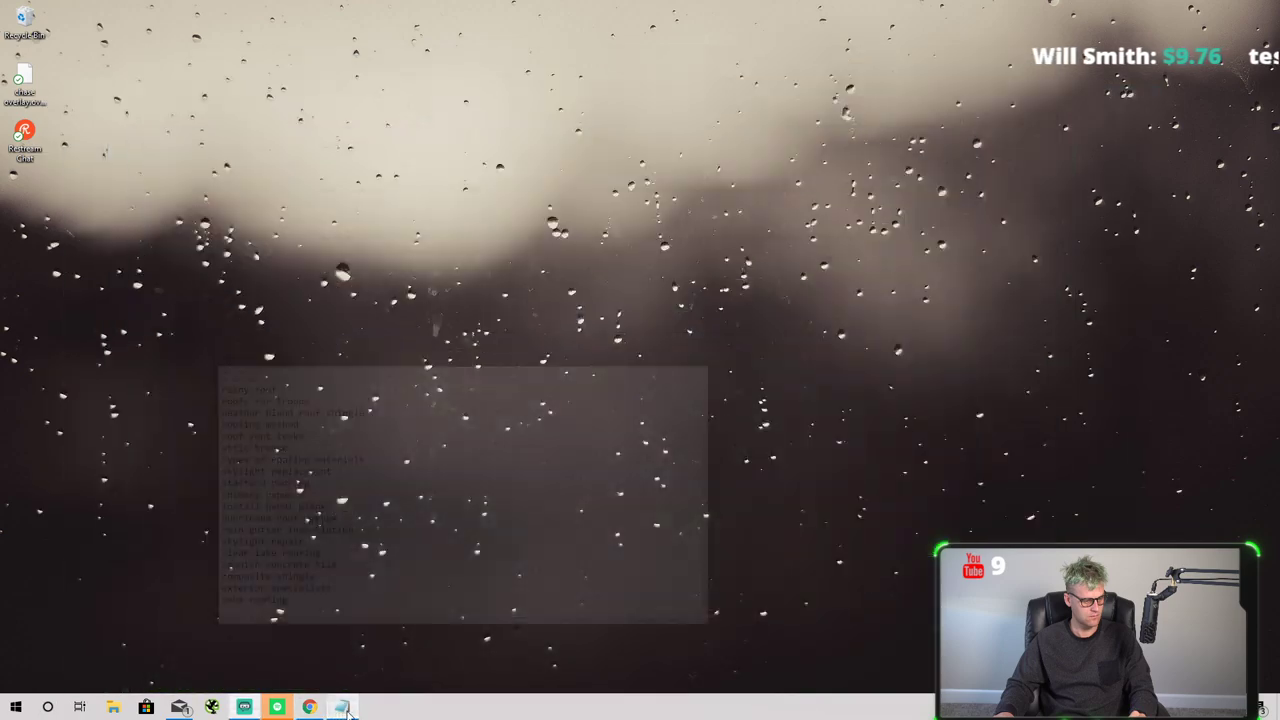
{"action": "left_click", "coordinate": [342, 707]}
{"action": "key", "text": "Return"}
{"action": "key", "text": "ctrl+v"}
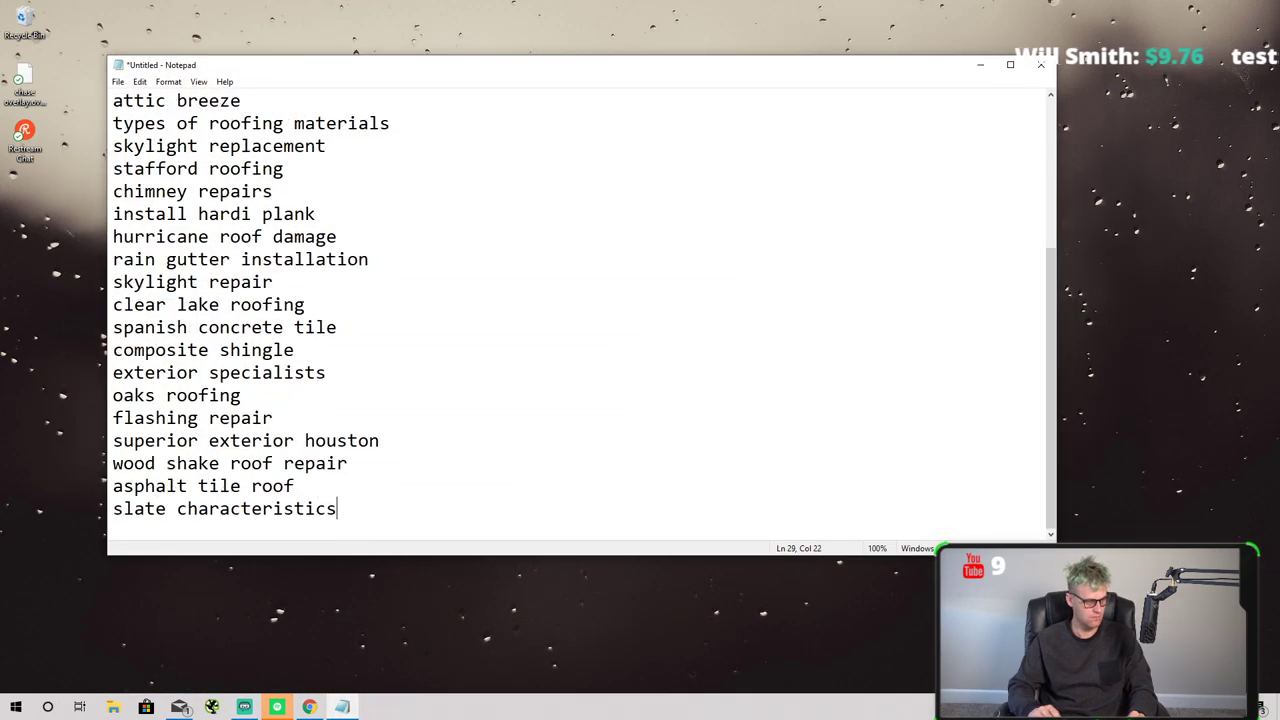
{"action": "key", "text": "alt+Tab"}
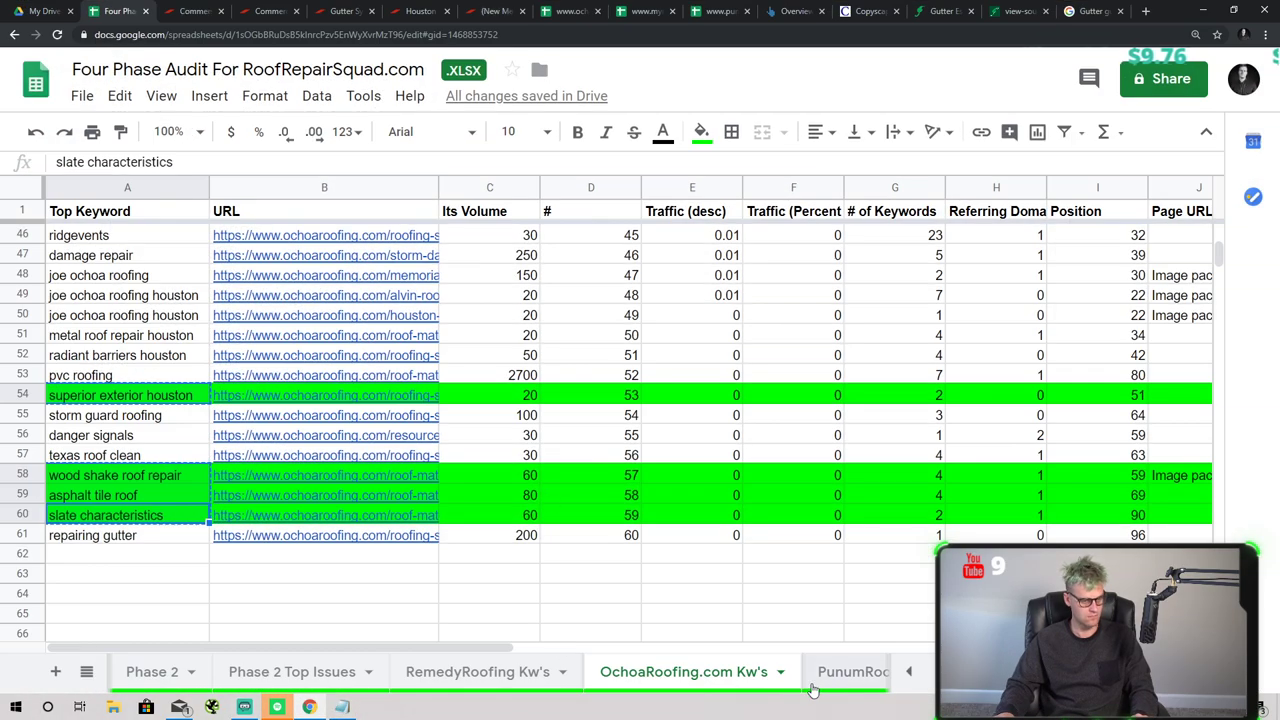
{"action": "left_click", "coordinate": [851, 686]}
- Select Punum's green keywords from 'quality metal roofing' through 'residential roofing houston'
{"action": "left_click", "coordinate": [425, 297]}
{"action": "left_click", "coordinate": [455, 356], "text": "ctrl"}
{"action": "left_click", "coordinate": [465, 399], "text": "ctrl"}
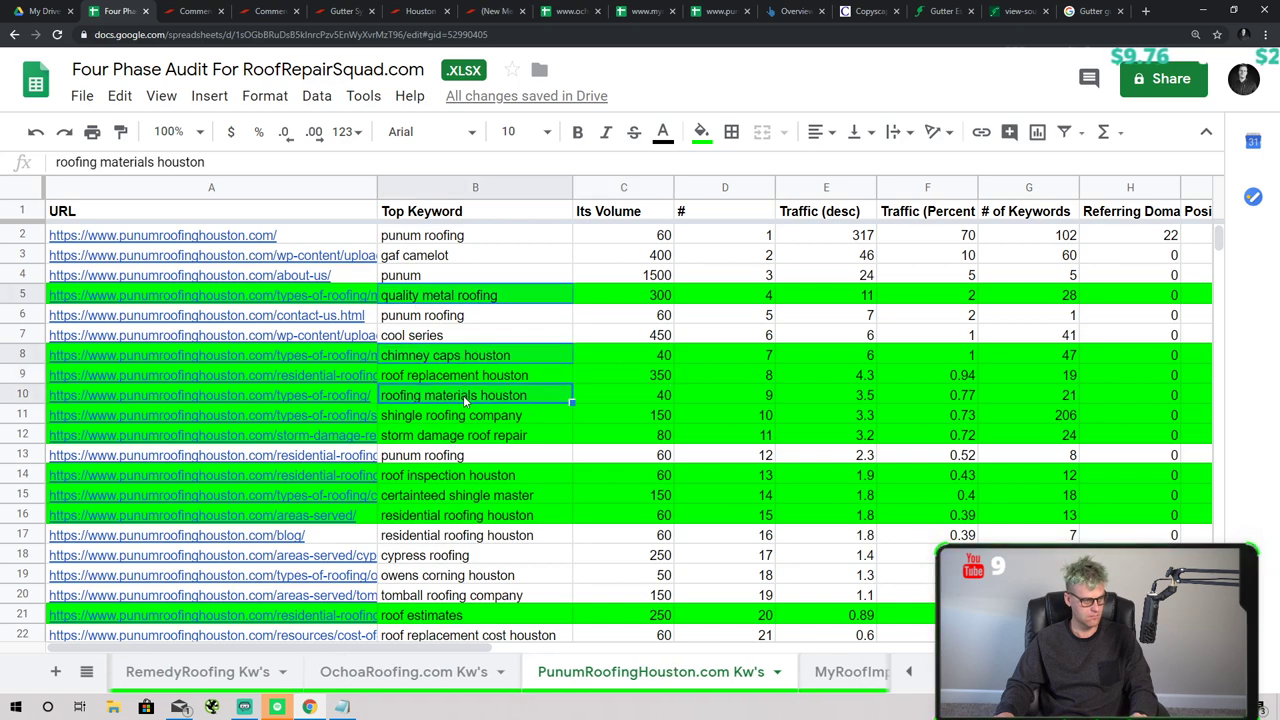
{"action": "left_click", "coordinate": [467, 415], "text": "ctrl"}
{"action": "left_click", "coordinate": [468, 386], "text": "ctrl"}
{"action": "left_click", "coordinate": [475, 442], "text": "ctrl"}
{"action": "left_click", "coordinate": [495, 478], "text": "ctrl"}
{"action": "left_click", "coordinate": [489, 495], "text": "ctrl"}
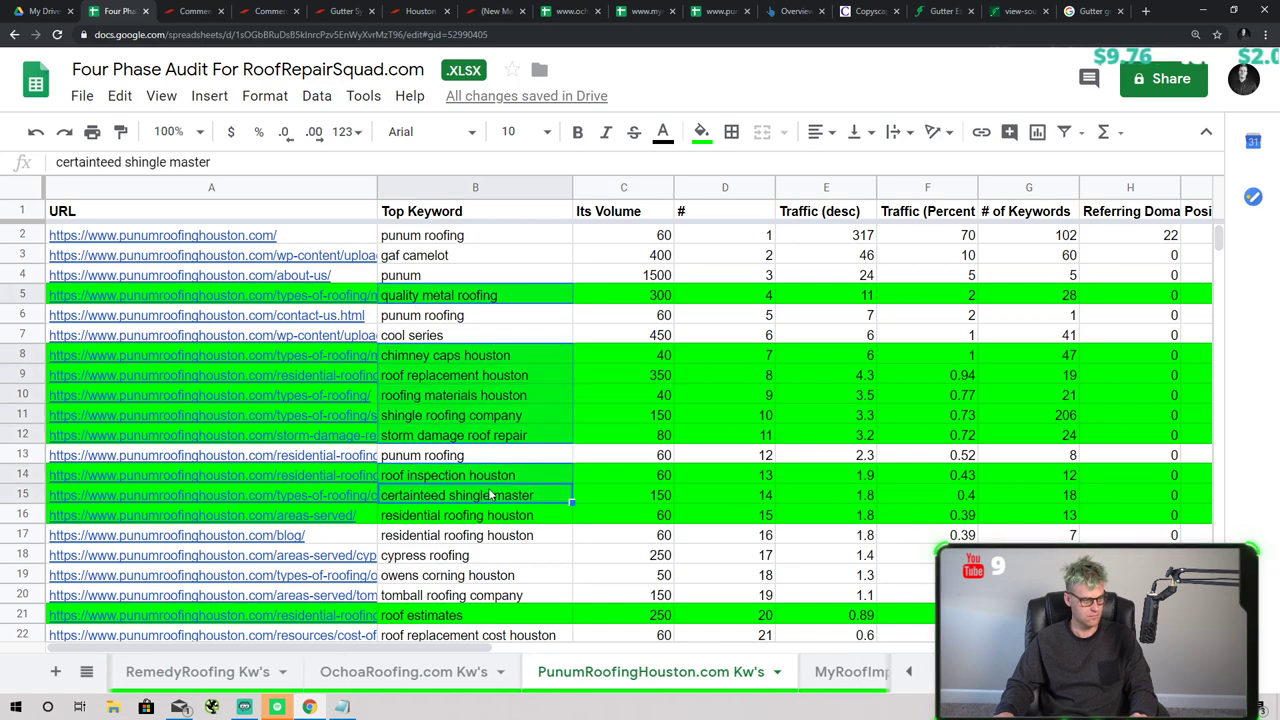
{"action": "left_click", "coordinate": [492, 515], "text": "ctrl"}
- Add 'roof estimates' and 'gaf preferred contractor', then paste the Punum keywords into Notepad
{"action": "scroll", "coordinate": [500, 492], "scroll_direction": "down", "scroll_amount": 2}
{"action": "left_click", "coordinate": [465, 480], "text": "ctrl"}
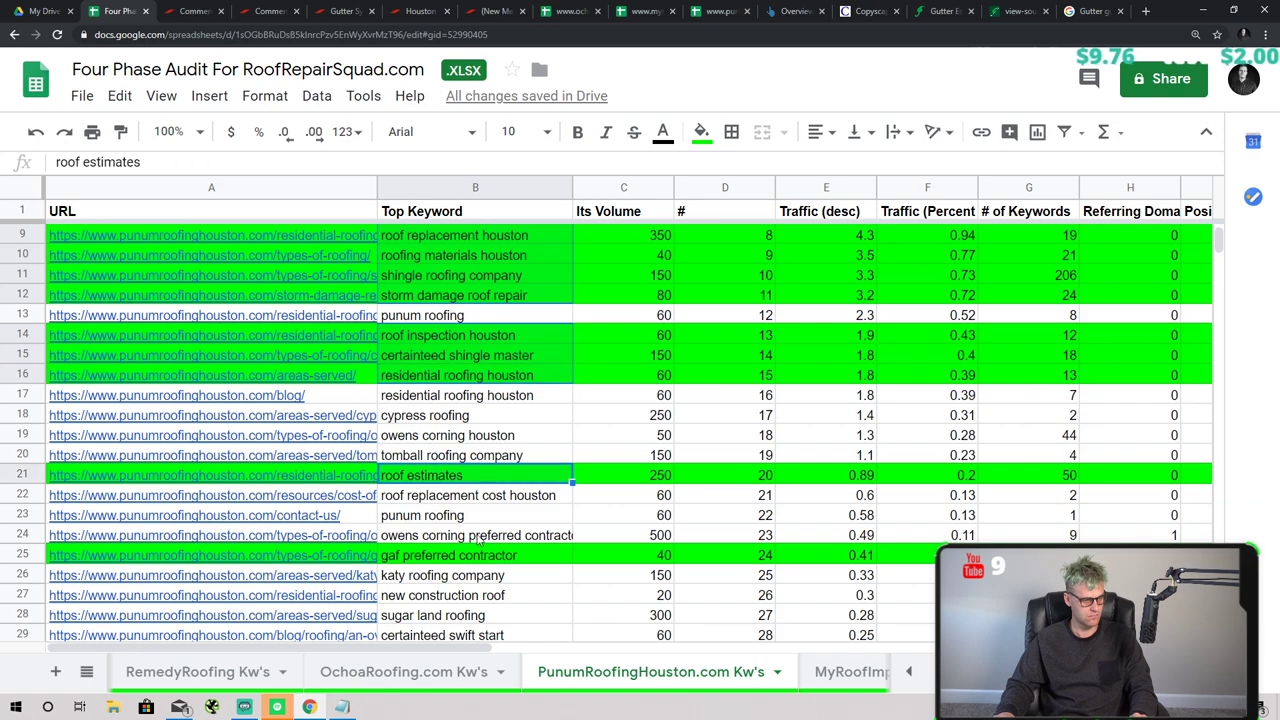
{"action": "left_click", "coordinate": [481, 555], "text": "ctrl"}
{"action": "scroll", "coordinate": [500, 480], "scroll_direction": "down", "scroll_amount": 10}
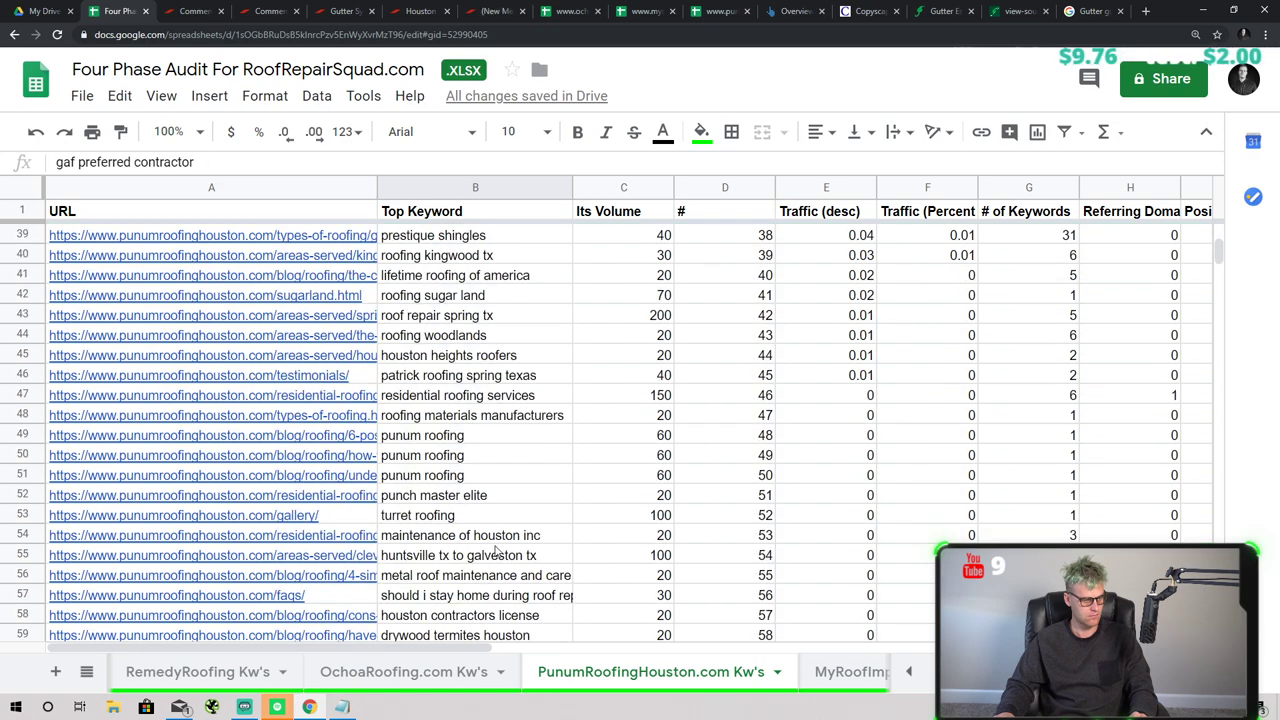
{"action": "scroll", "coordinate": [497, 549], "scroll_direction": "down", "scroll_amount": 7}
{"action": "left_click", "coordinate": [339, 707]}
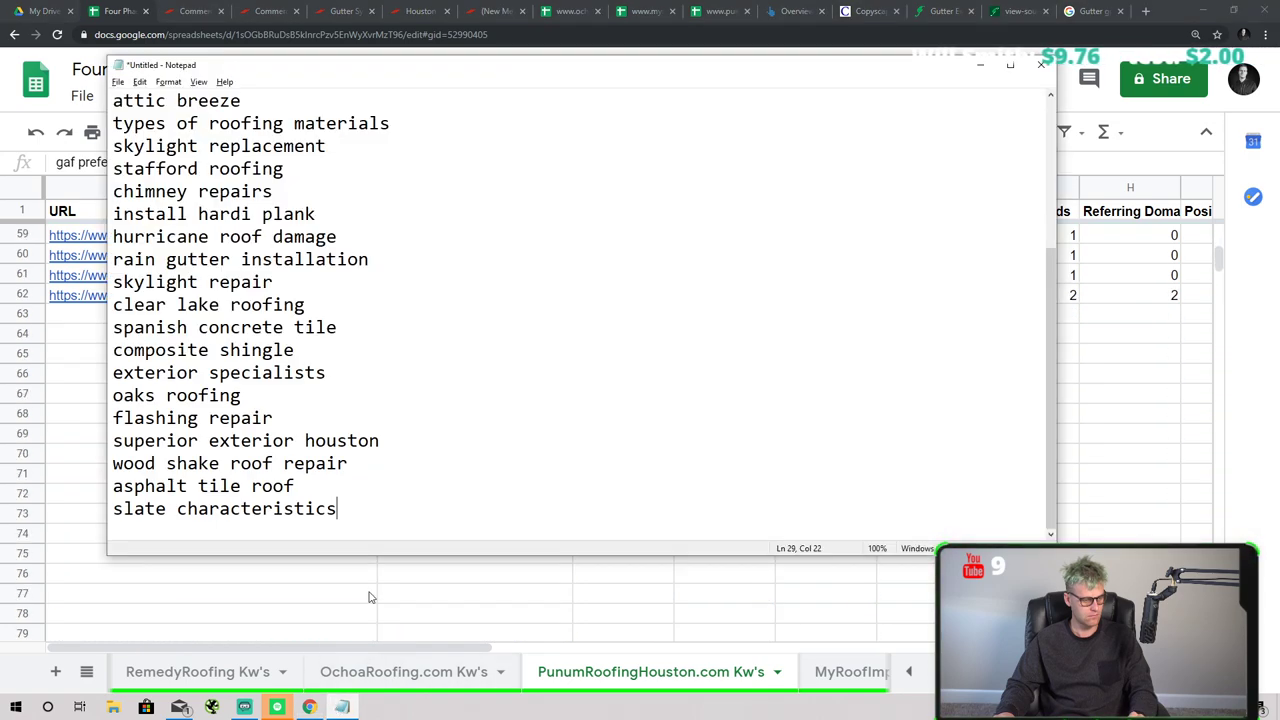
{"action": "key", "text": "ctrl+v"}
- On MyRoofImprovement Kw's, select five green keywords from 'roof leak repair houston' to 'roof tune up'
{"action": "left_click", "coordinate": [868, 676]}
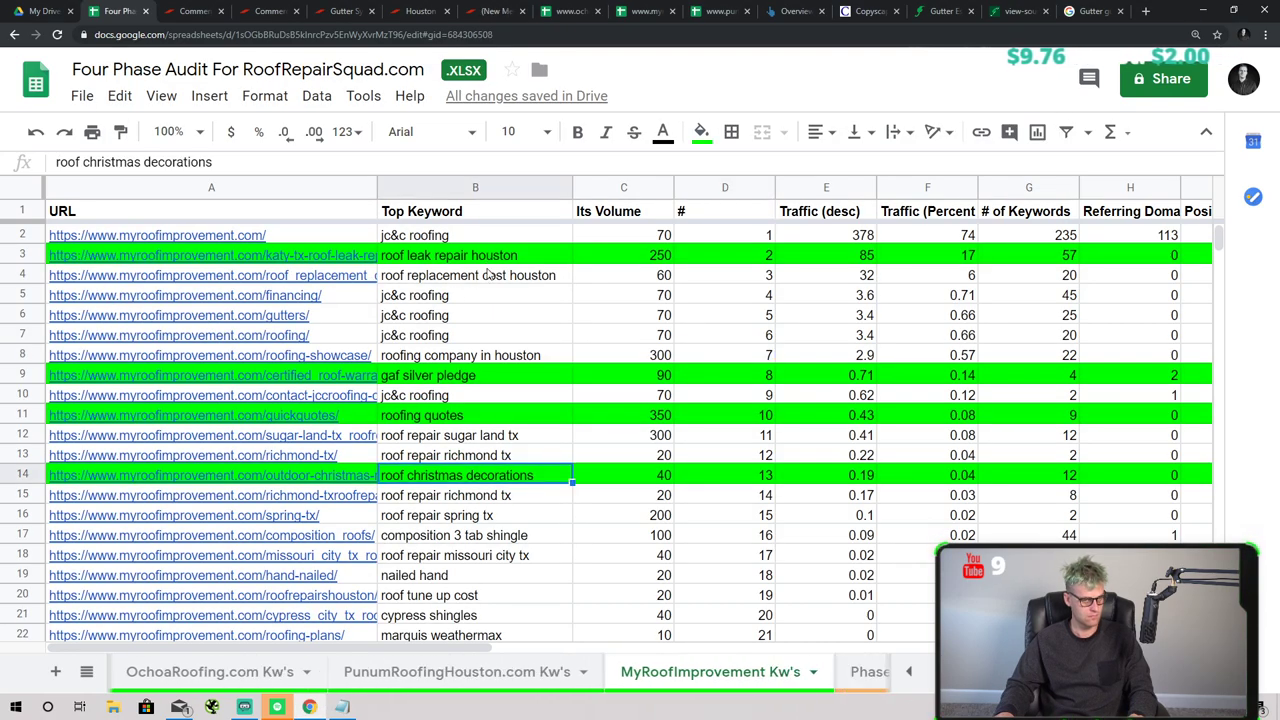
{"action": "left_click", "coordinate": [487, 258]}
{"action": "left_click", "coordinate": [484, 376], "text": "ctrl"}
{"action": "left_click", "coordinate": [482, 416], "text": "ctrl"}
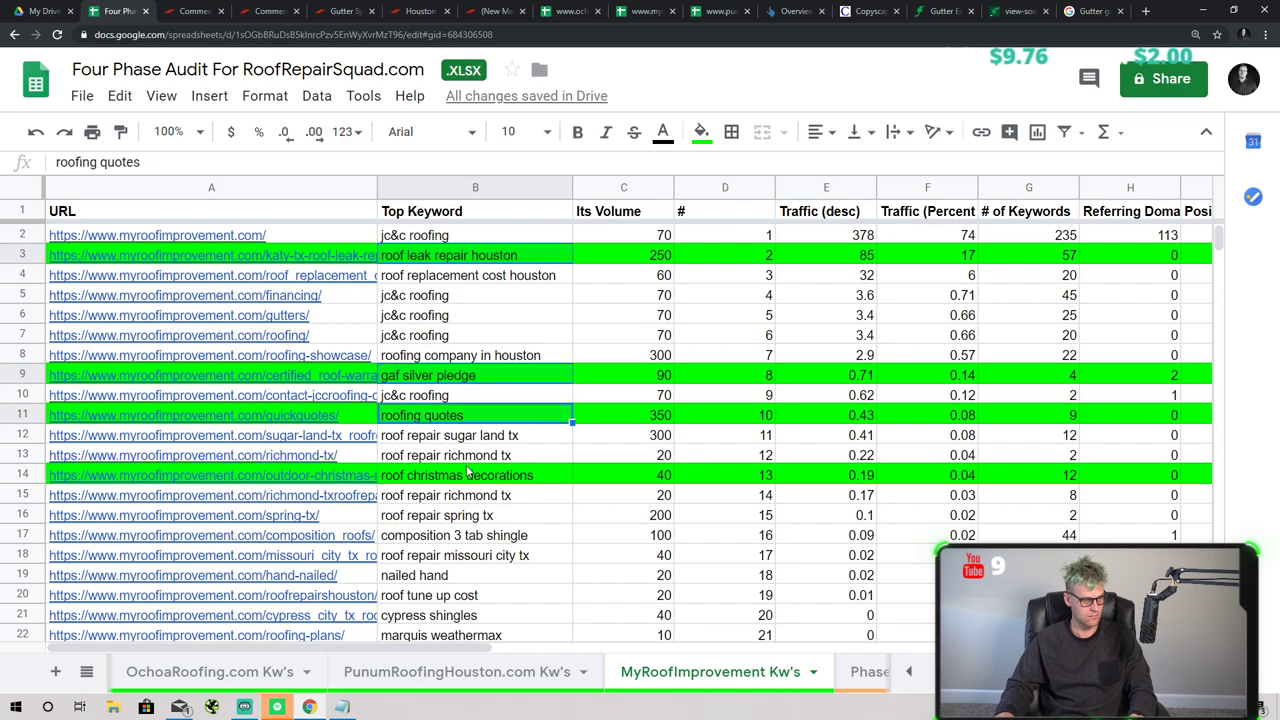
{"action": "left_click", "coordinate": [468, 474], "text": "ctrl"}
{"action": "scroll", "coordinate": [543, 462], "scroll_direction": "down", "scroll_amount": 5}
{"action": "left_click", "coordinate": [540, 375]}
- Append the MyRoofImprovement keywords to the Notepad list and select the whole list
{"action": "key", "text": "ctrl+c"}
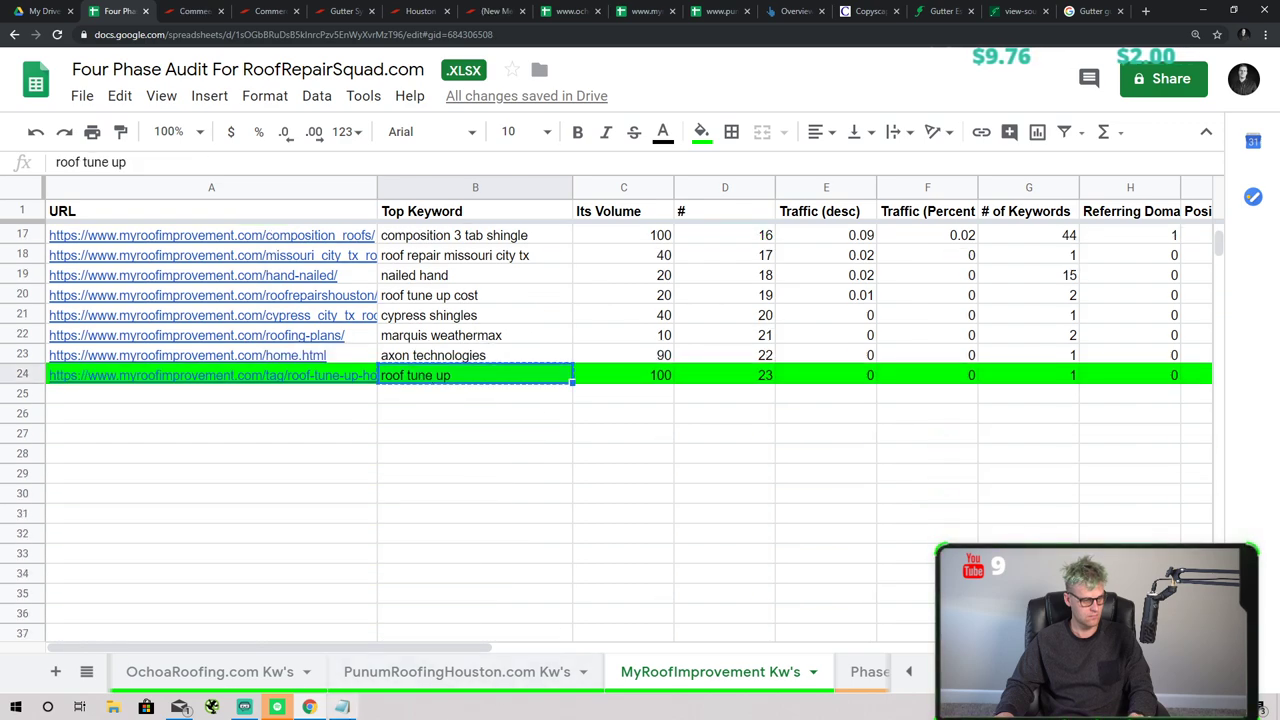
{"action": "left_click", "coordinate": [341, 707]}
{"action": "key", "text": "Return"}
{"action": "key", "text": "ctrl+v"}
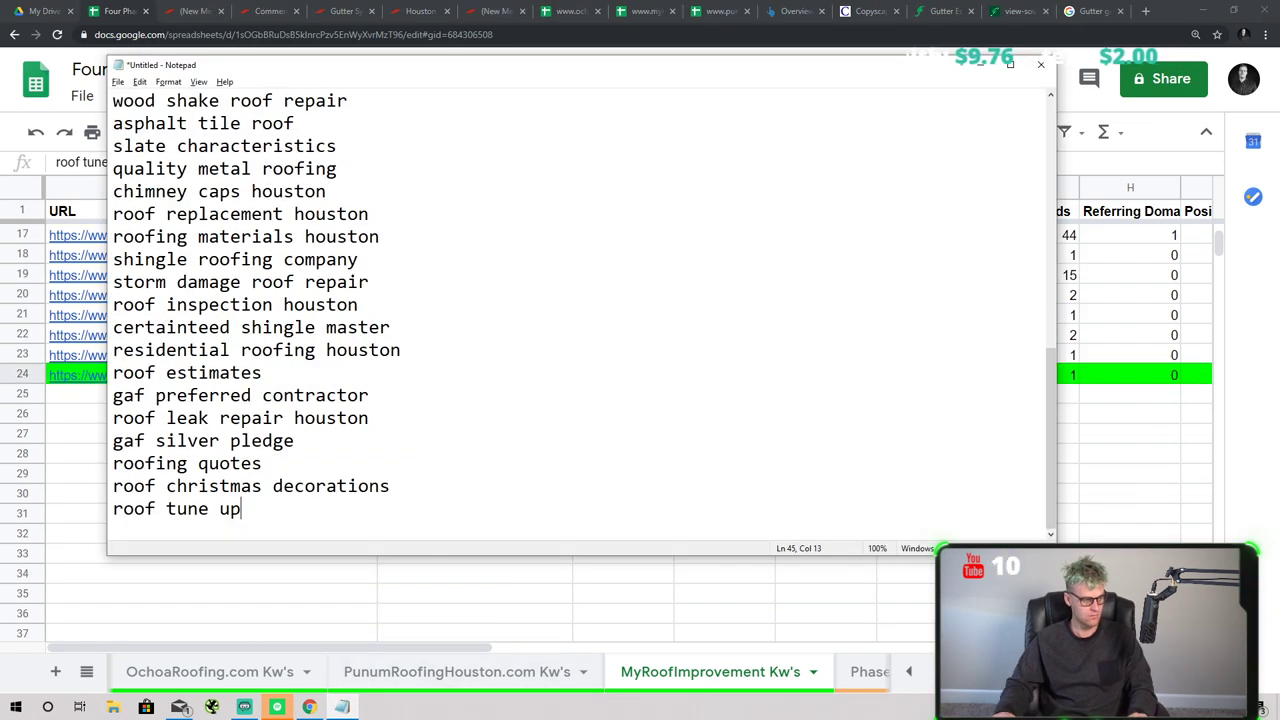
{"action": "key", "text": "ctrl+a"}
{"action": "left_click", "coordinate": [866, 672]}
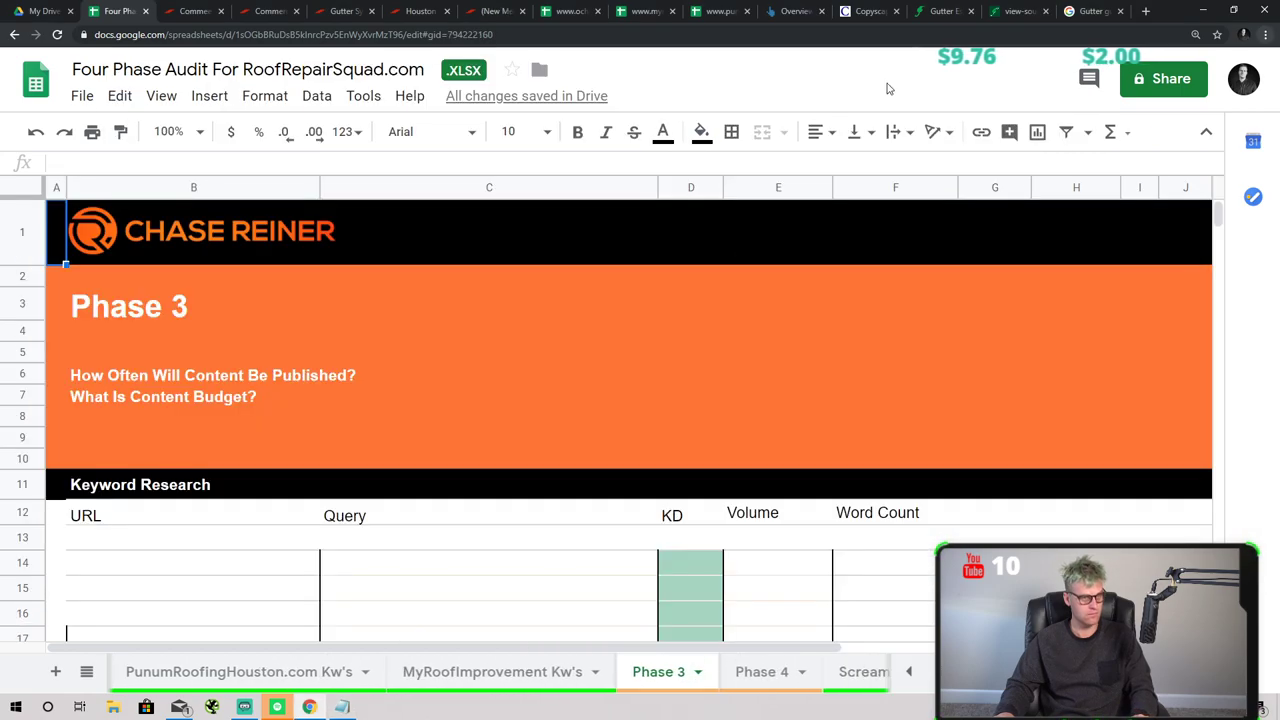
{"action": "left_click", "coordinate": [806, 9]}
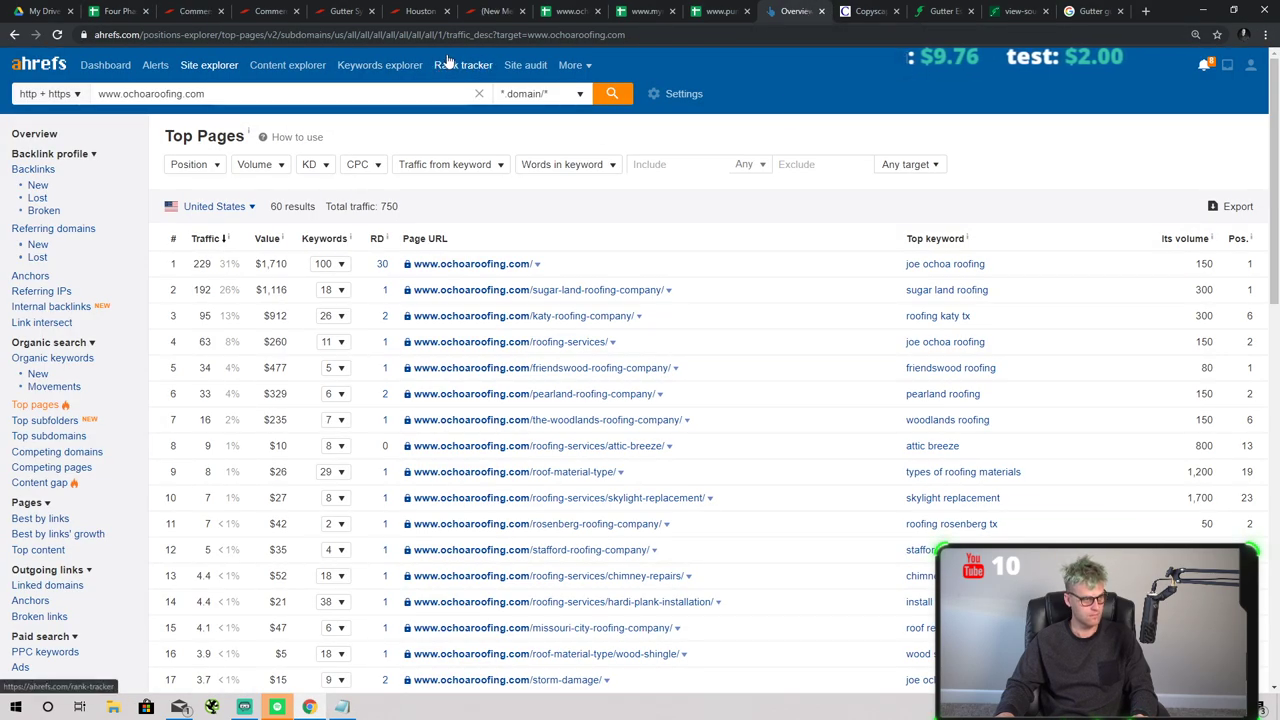
- Look up the pasted roofing keyword list in Ahrefs Keywords Explorer
{"action": "left_click", "coordinate": [380, 64]}
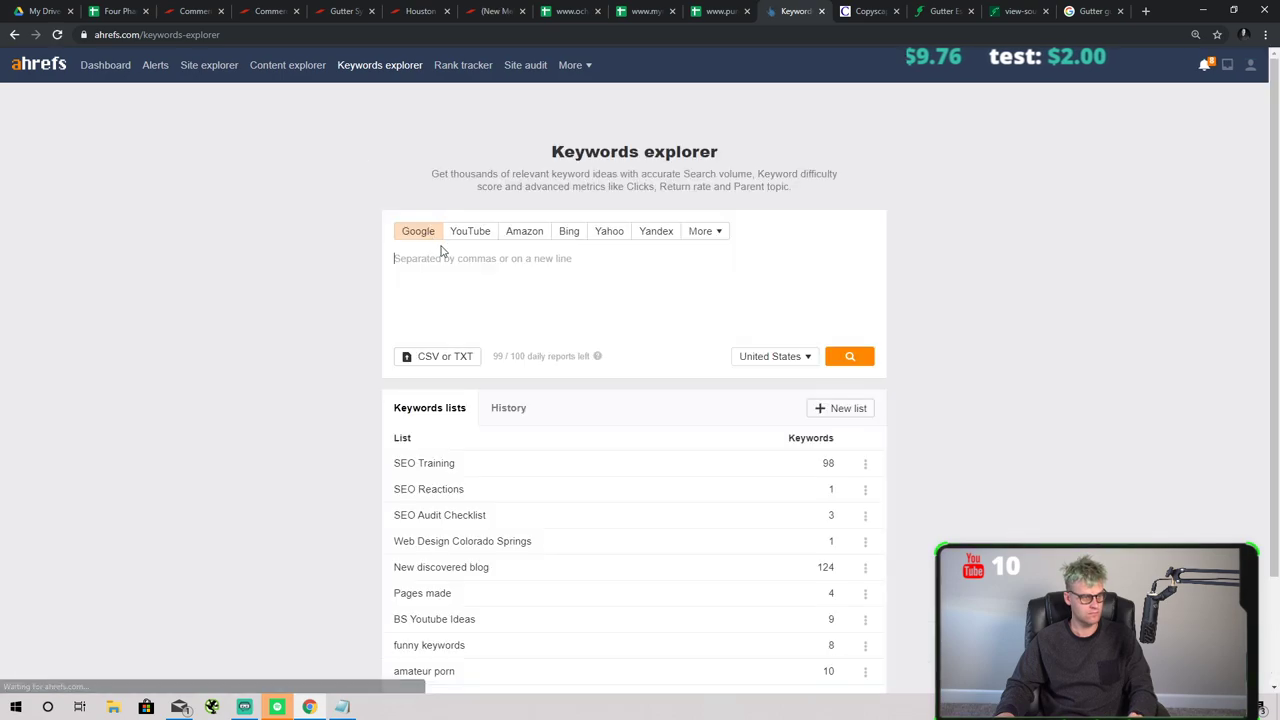
{"action": "key", "text": "ctrl+v"}
{"action": "scroll", "coordinate": [754, 332], "scroll_direction": "down", "scroll_amount": 5}
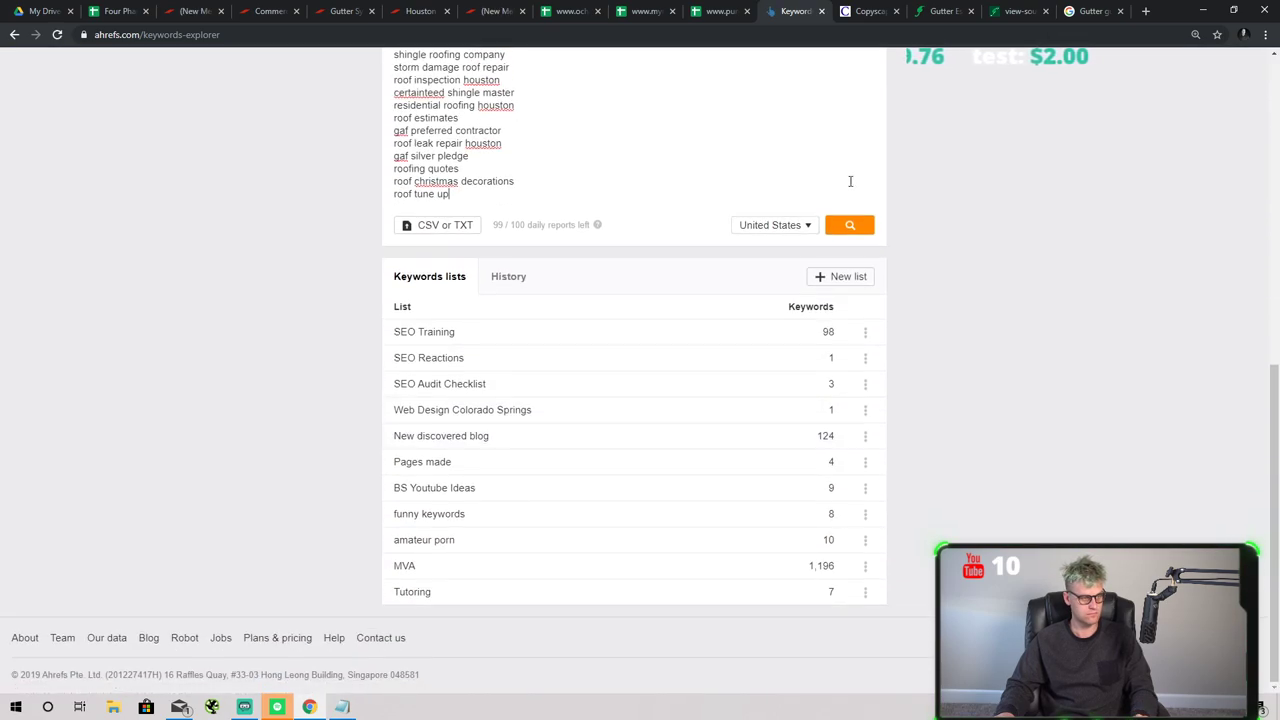
{"action": "left_click", "coordinate": [857, 226]}
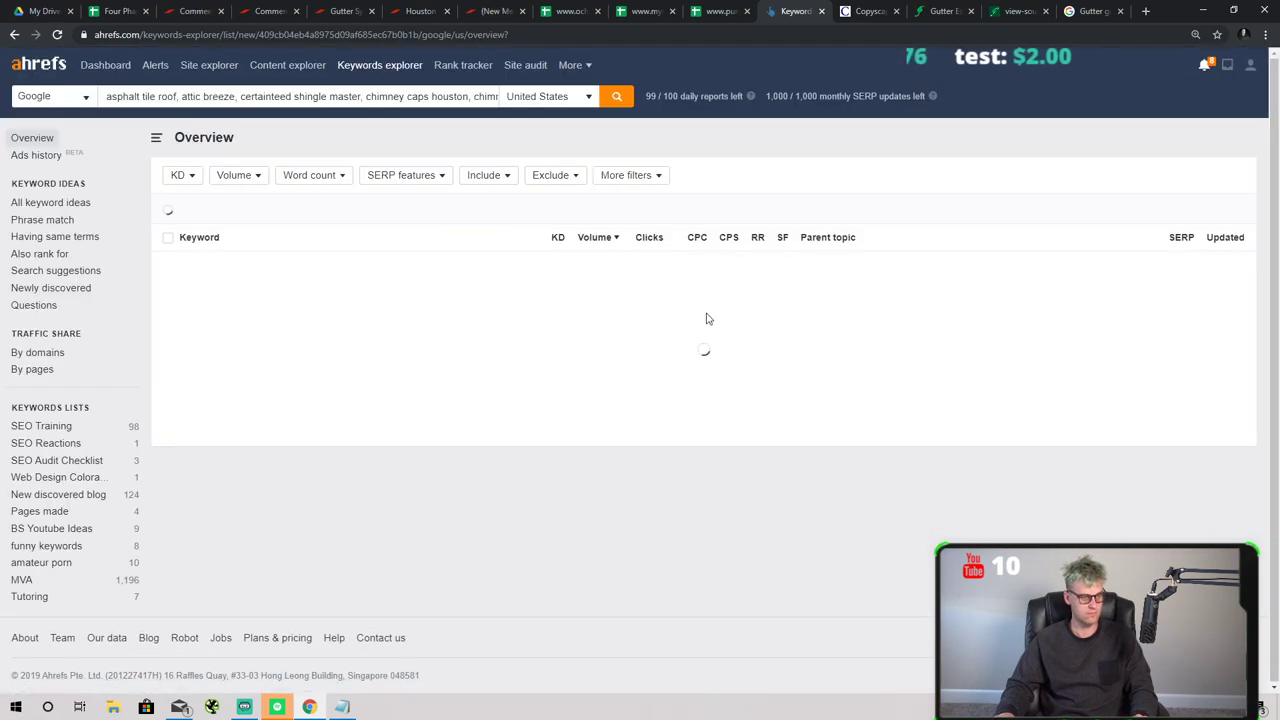
{"action": "scroll", "coordinate": [445, 297], "scroll_direction": "down", "scroll_amount": 8}
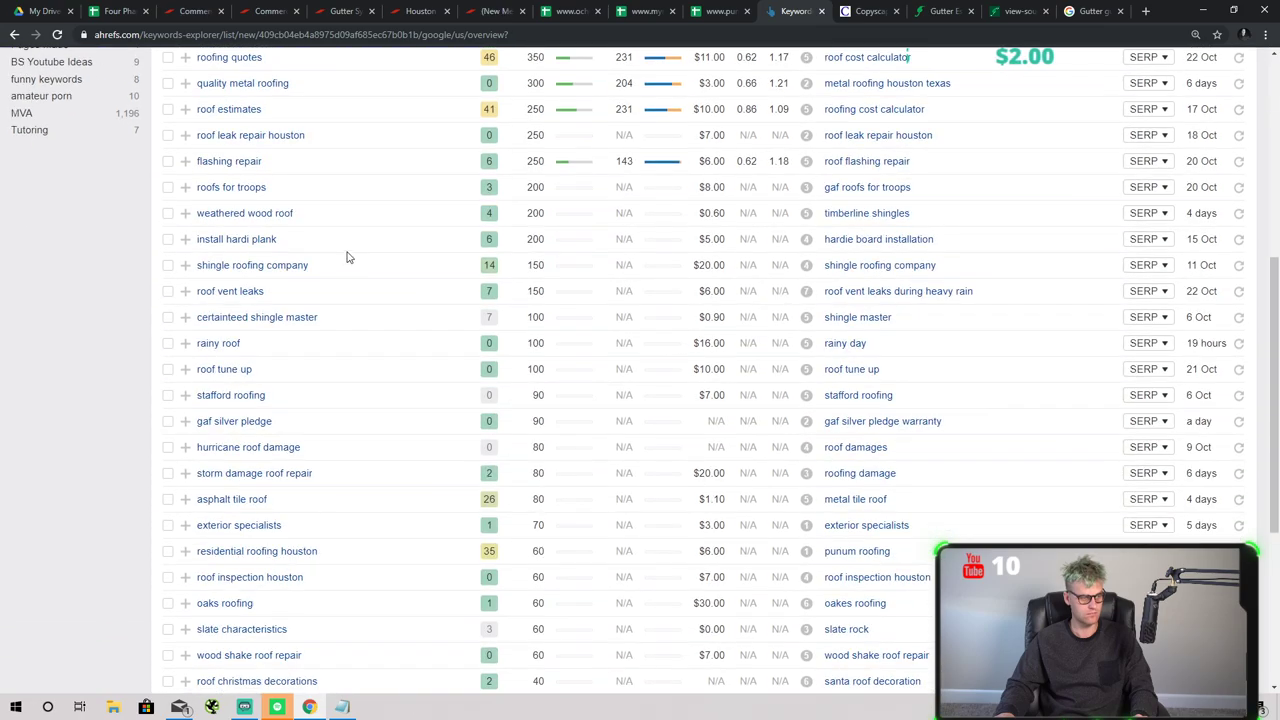
{"action": "scroll", "coordinate": [370, 246], "scroll_direction": "up", "scroll_amount": 3}
{"action": "scroll", "coordinate": [370, 246], "scroll_direction": "up", "scroll_amount": 5}
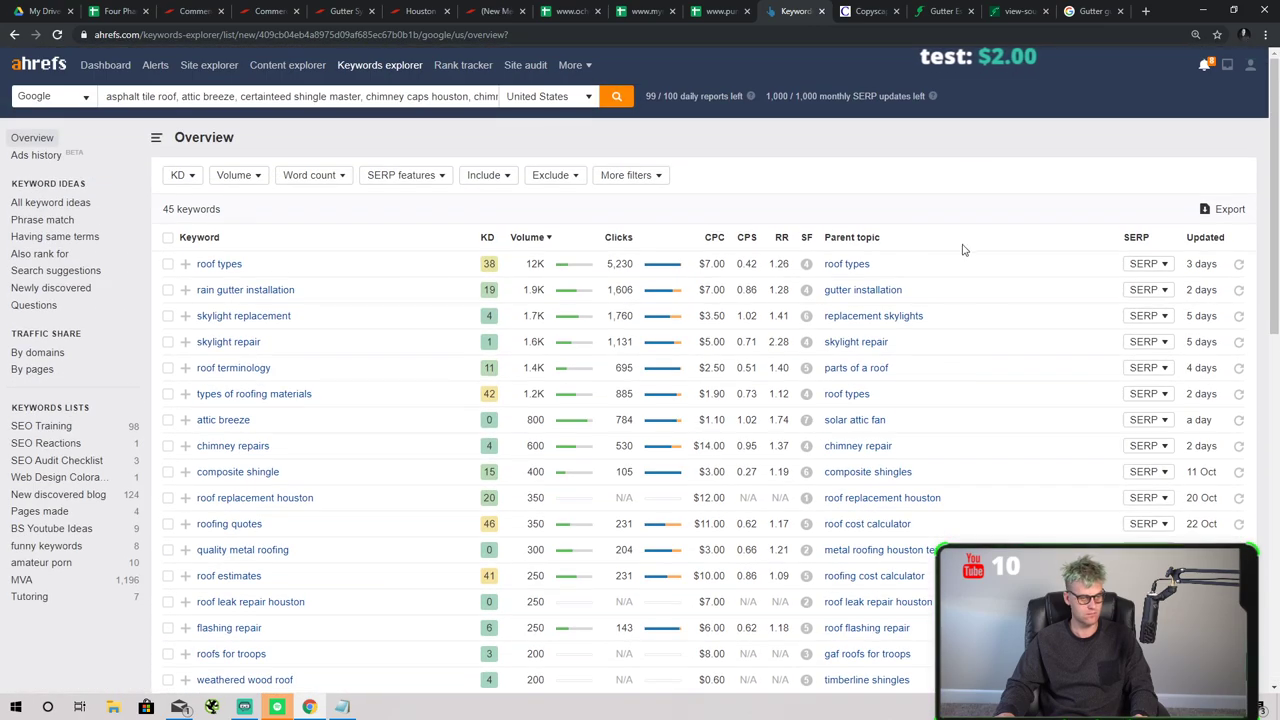
- Export all 45 keyword results to a CSV file
{"action": "left_click", "coordinate": [1229, 209]}
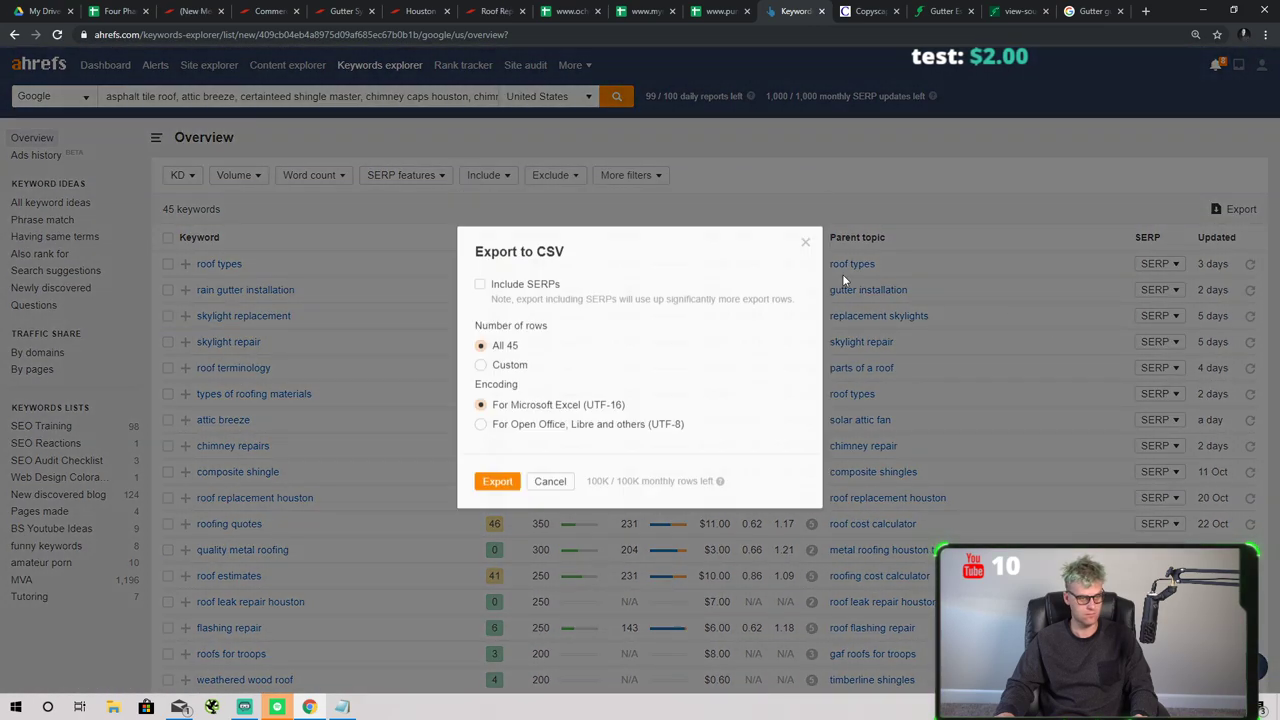
{"action": "left_click", "coordinate": [511, 486]}
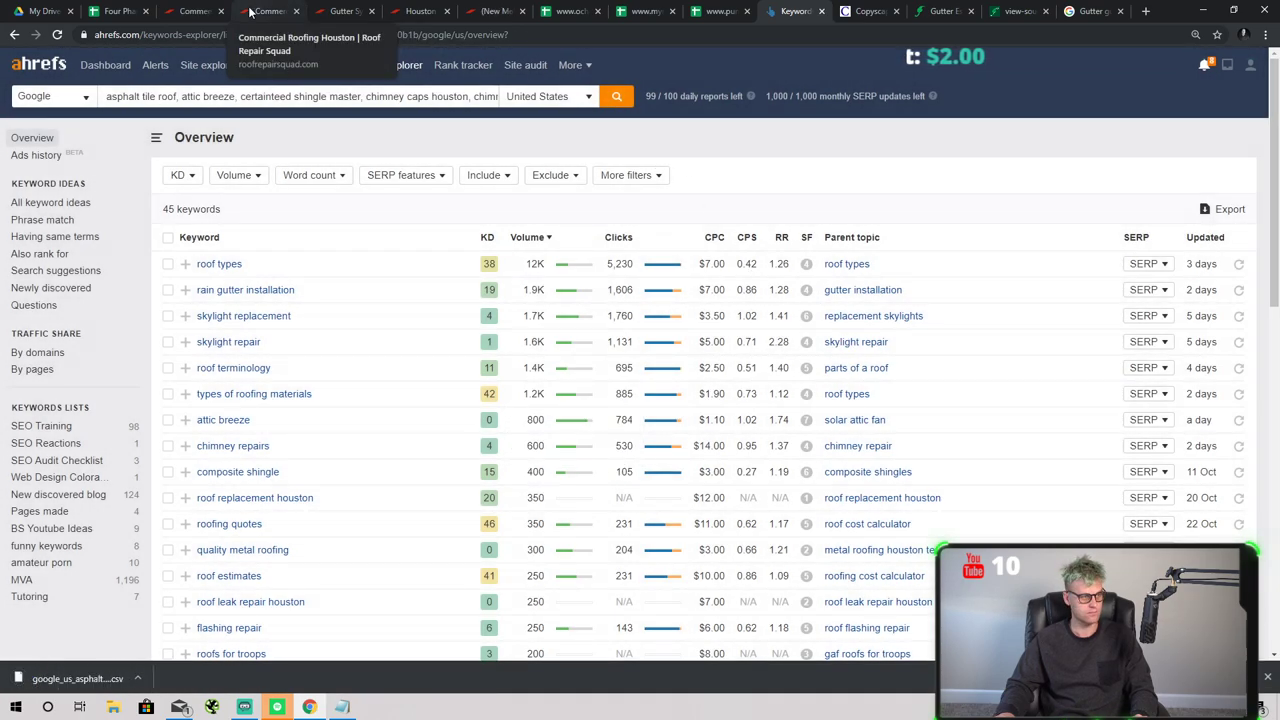
{"action": "left_click", "coordinate": [116, 11]}
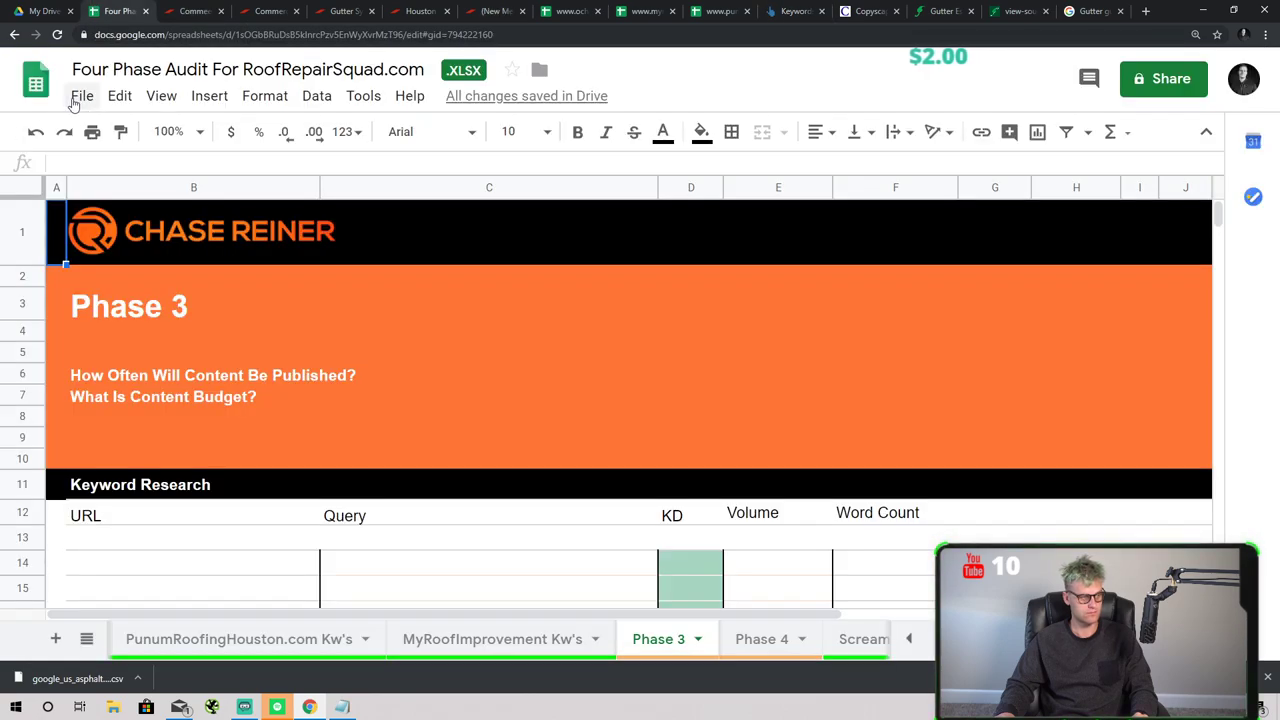
- Upload the exported keyword CSV into Google Sheets and select the whole table
{"action": "left_click", "coordinate": [82, 96]}
{"action": "left_click", "coordinate": [120, 212]}
{"action": "left_click_drag", "start_coordinate": [75, 678], "coordinate": [457, 520]}
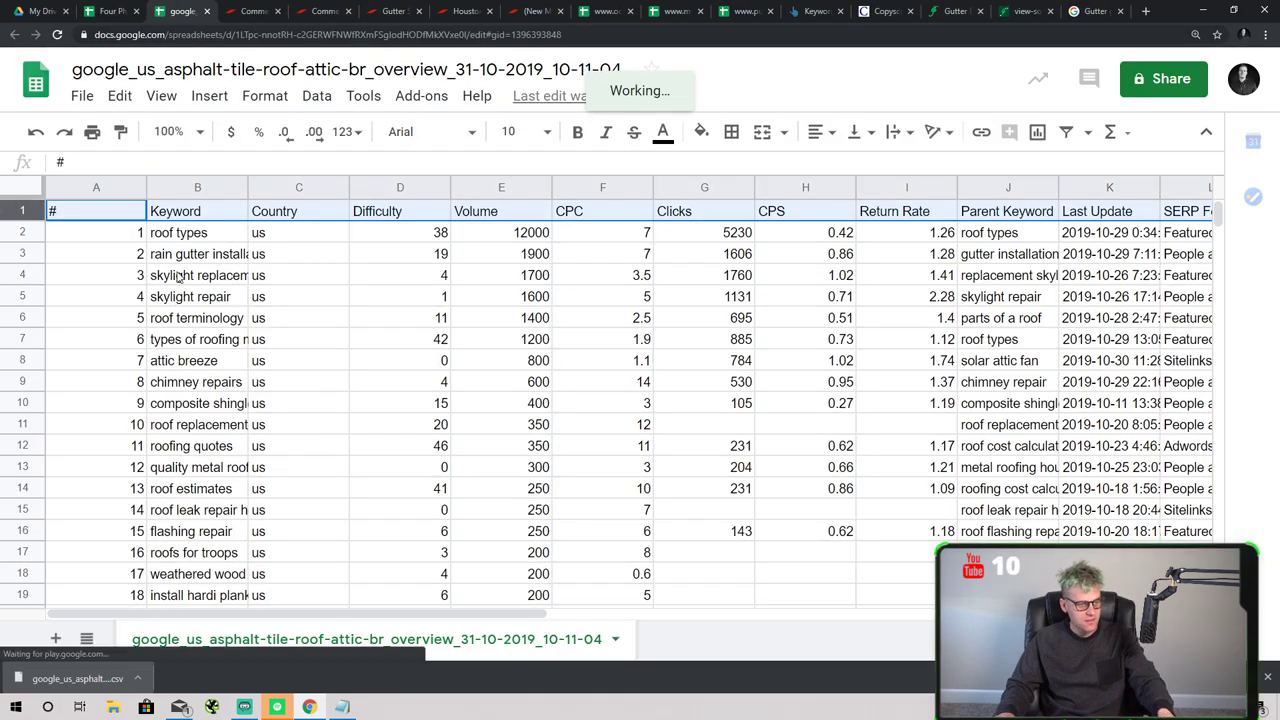
{"action": "scroll", "coordinate": [67, 390], "scroll_direction": "down", "scroll_amount": 15}
{"action": "scroll", "coordinate": [67, 390], "scroll_direction": "up", "scroll_amount": 4}
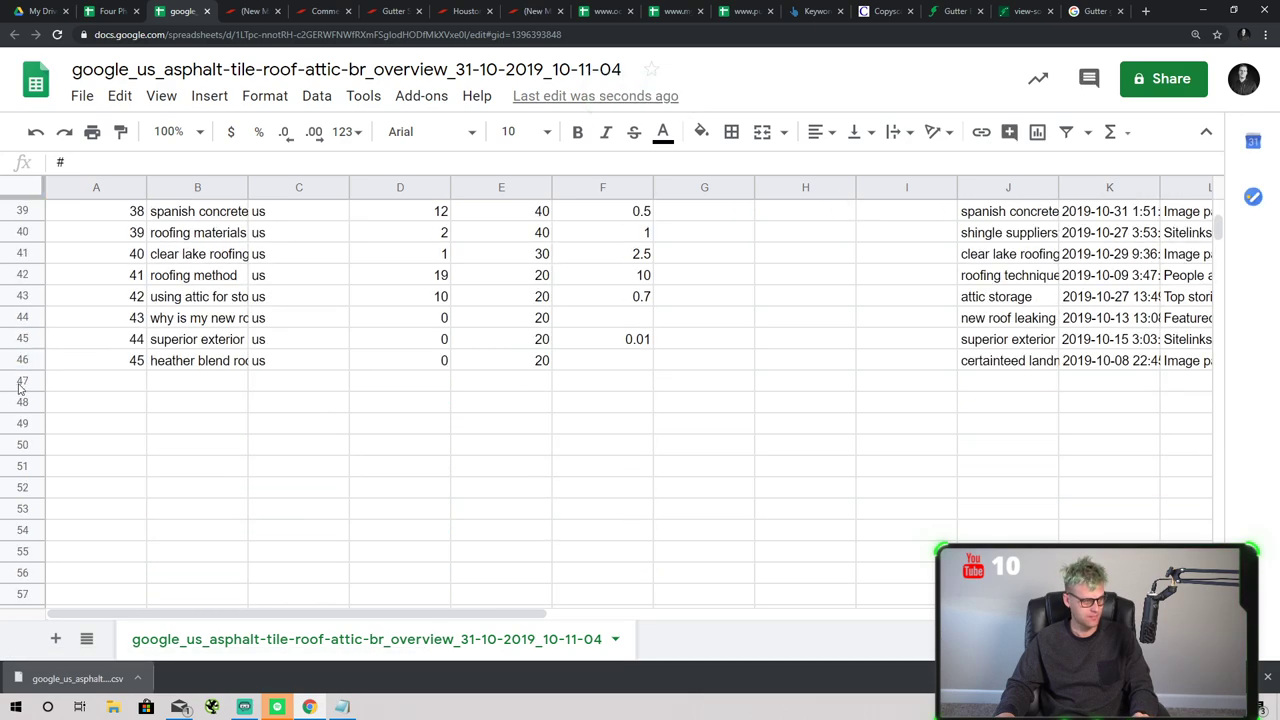
{"action": "left_click", "coordinate": [22, 360], "text": "shift"}
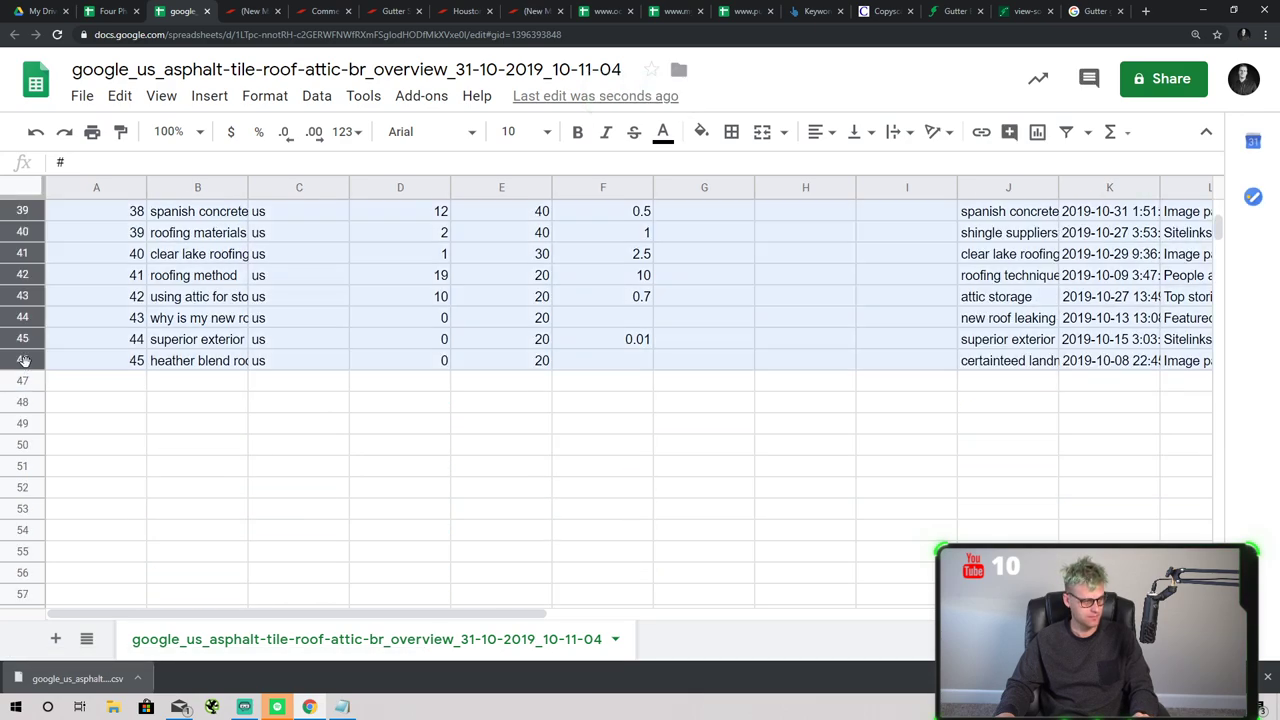
- Paste the keyword table into the Phase 3 sheet at A12, replacing the old headings
{"action": "left_click", "coordinate": [112, 11]}
{"action": "scroll", "coordinate": [200, 470], "scroll_direction": "down", "scroll_amount": 1}
{"action": "left_click", "coordinate": [147, 433]}
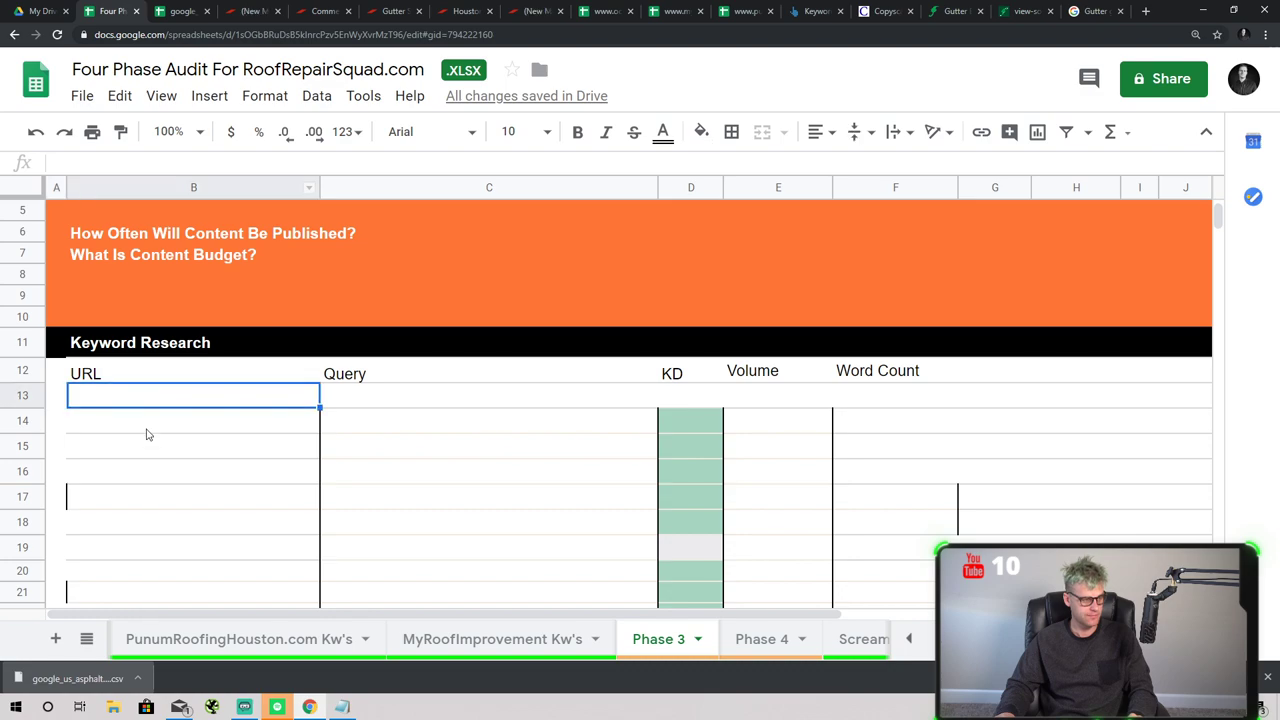
{"action": "key", "text": "ctrl+v"}
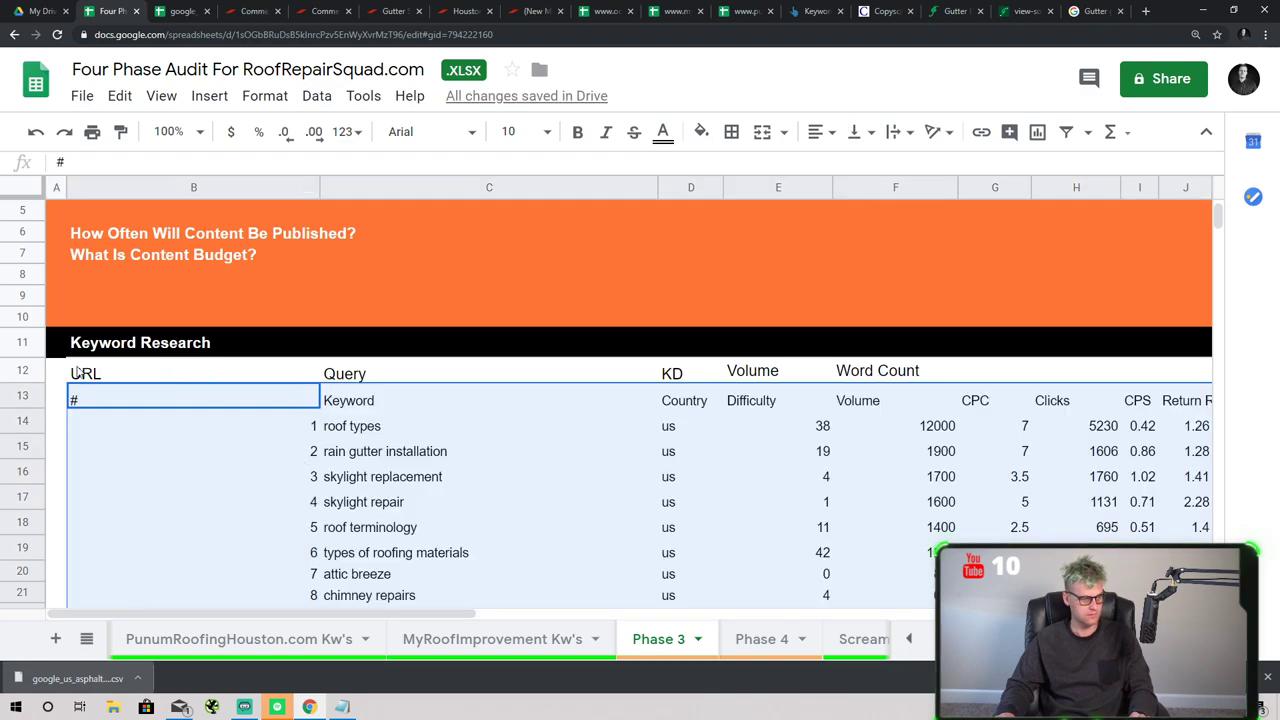
{"action": "left_click", "coordinate": [72, 399]}
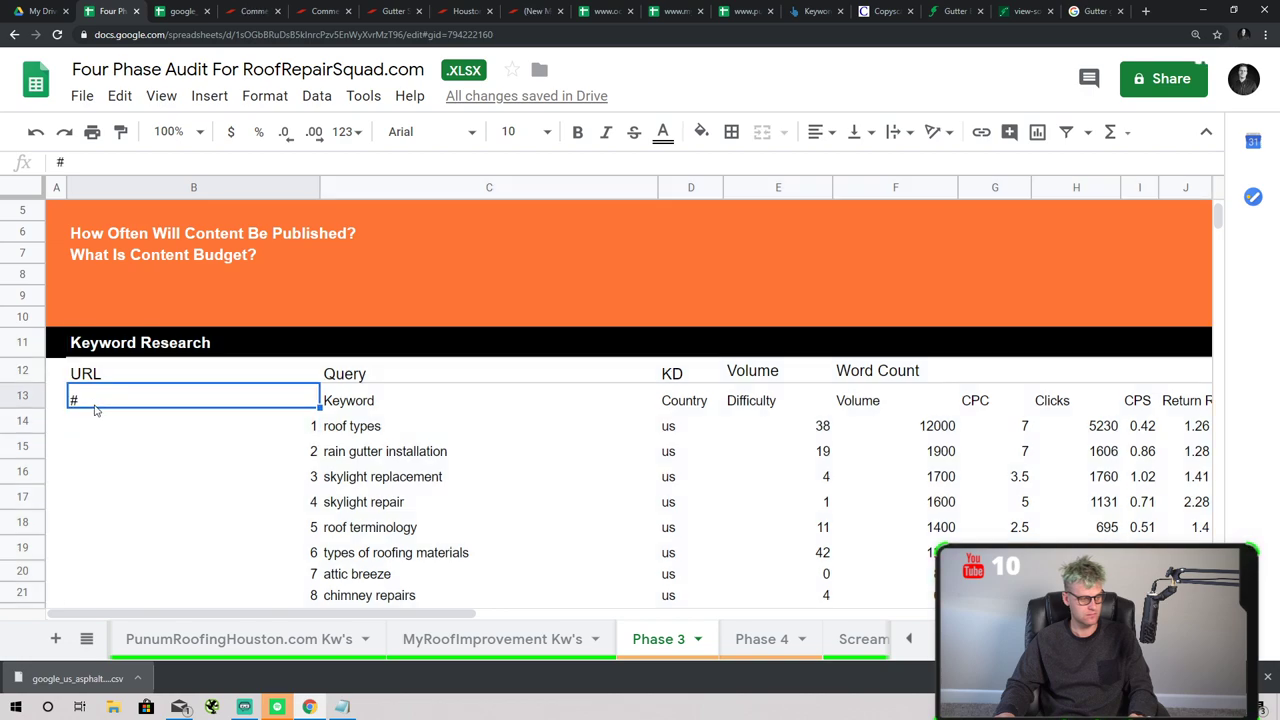
{"action": "left_click", "coordinate": [52, 376]}
{"action": "key", "text": "ctrl+v"}
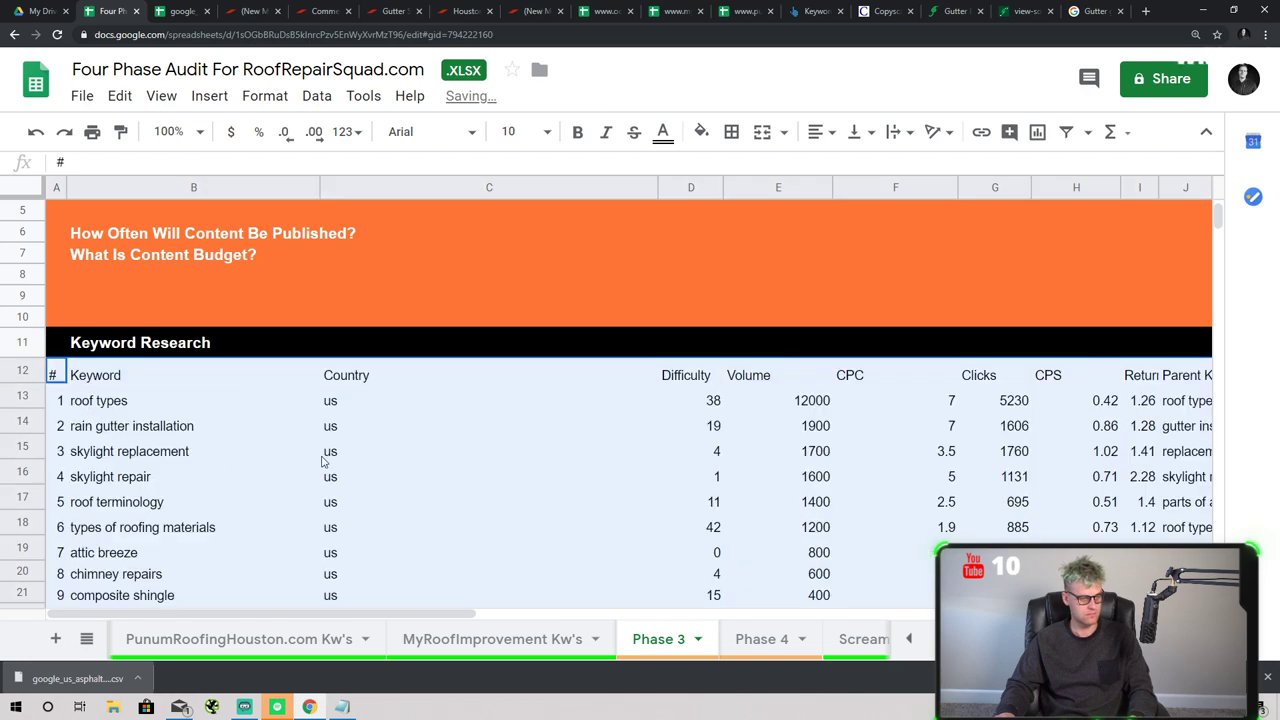
- Check the pasted table's columns and dismiss the finished download notice
{"action": "left_click", "coordinate": [319, 459]}
{"action": "left_click_drag", "start_coordinate": [340, 610], "coordinate": [423, 626]}
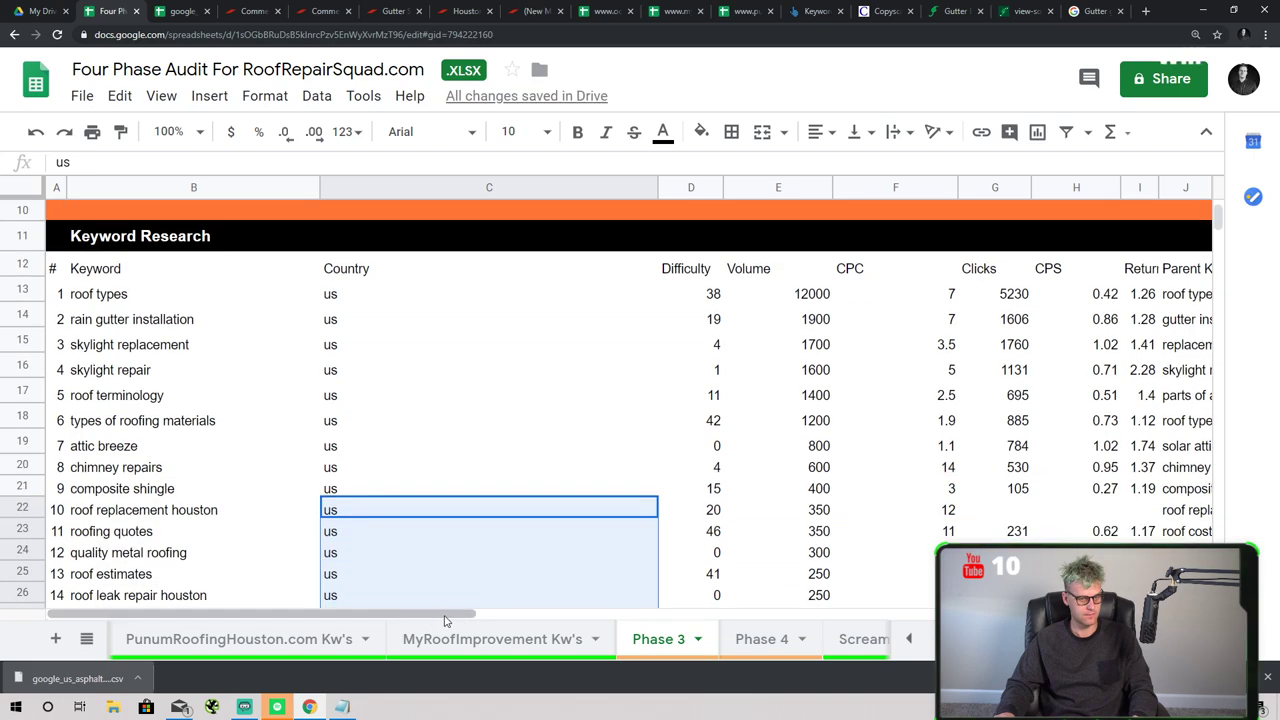
{"action": "left_click", "coordinate": [435, 630]}
{"action": "left_click", "coordinate": [640, 640]}
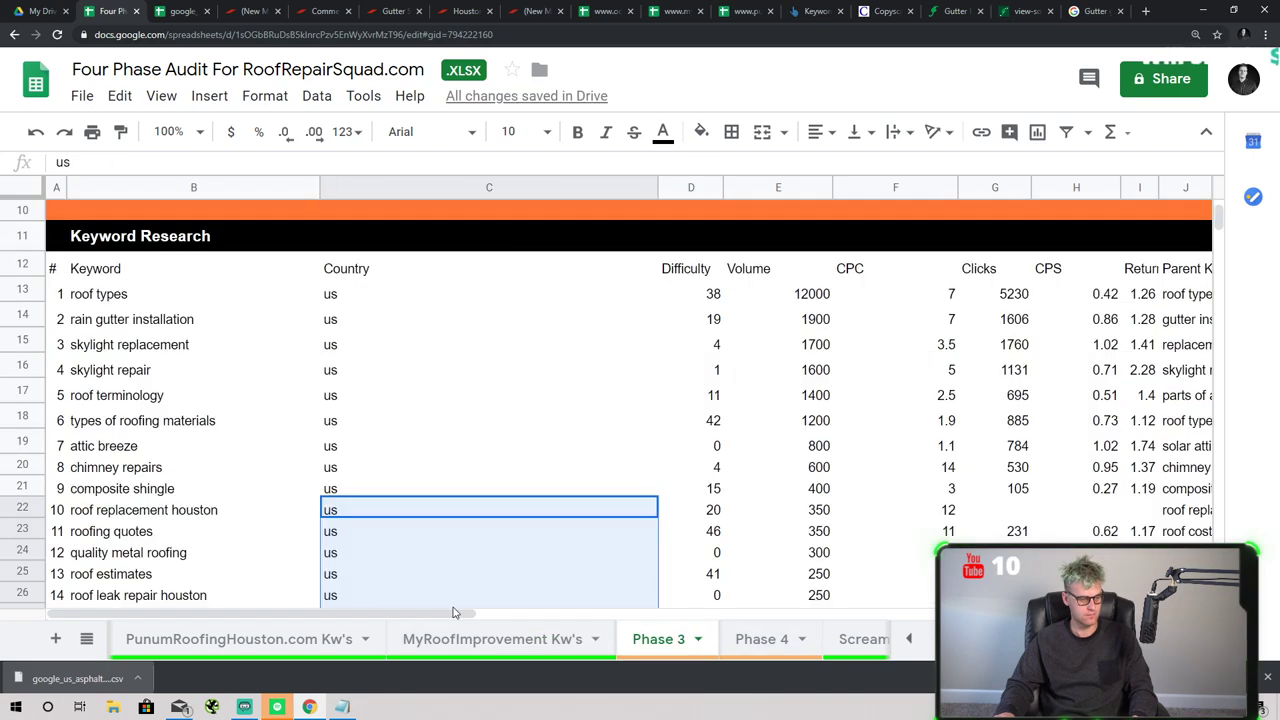
{"action": "left_click_drag", "start_coordinate": [457, 613], "coordinate": [690, 613]}
{"action": "scroll", "coordinate": [675, 590], "scroll_direction": "left", "scroll_amount": 5}
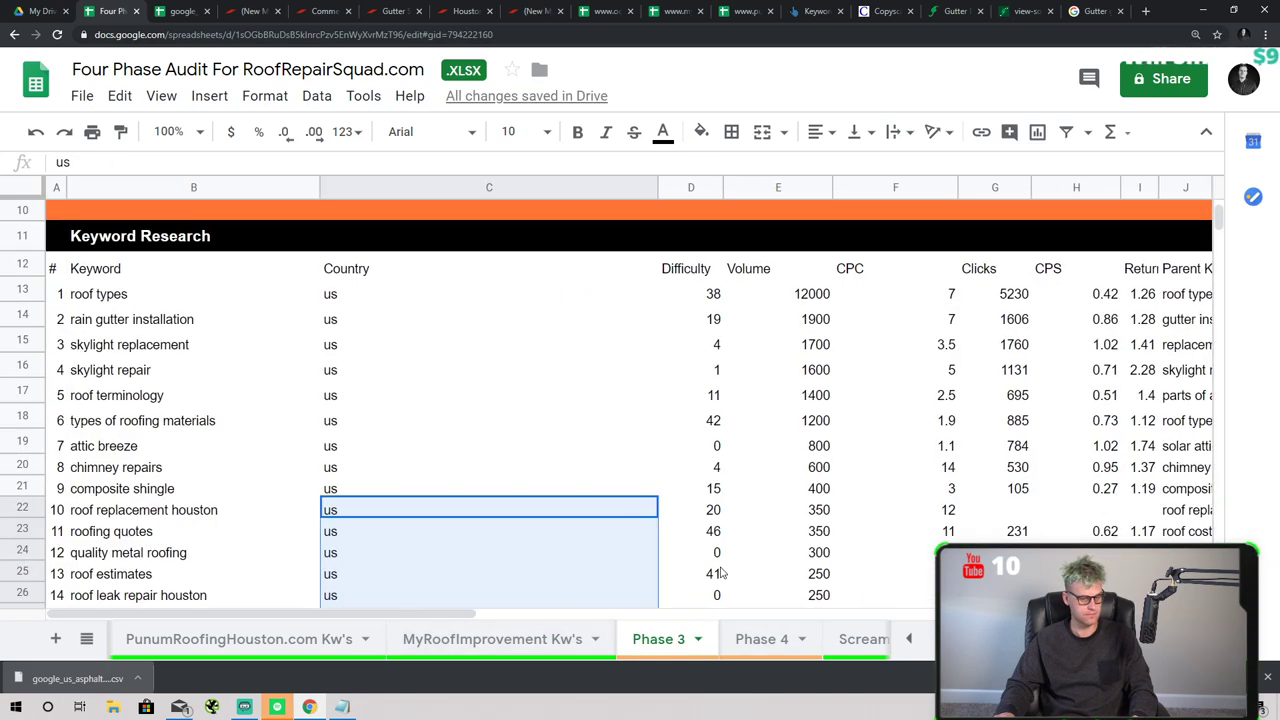
{"action": "left_click", "coordinate": [1267, 677]}
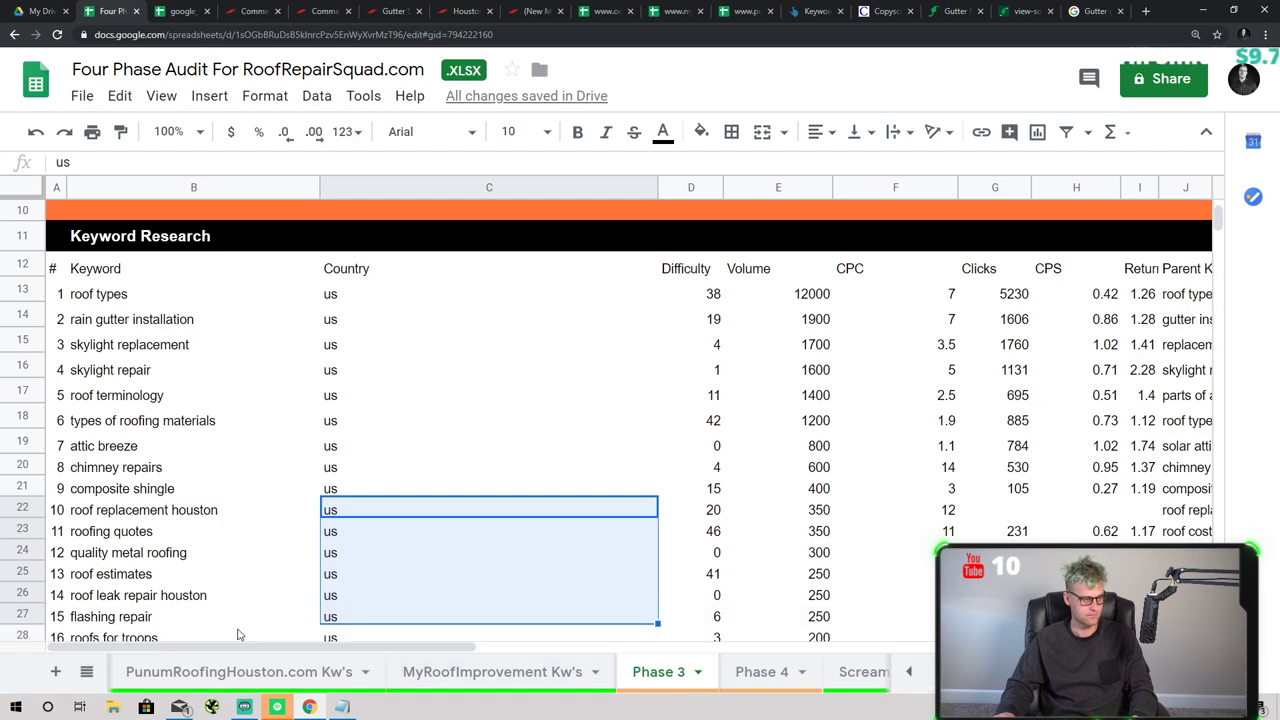
{"action": "scroll", "coordinate": [240, 478], "scroll_direction": "up", "scroll_amount": 5}
{"action": "left_click", "coordinate": [294, 450]}
- Append '$300-$500 a month' to the 'What Is Content Budget?' cell B7
{"action": "left_click", "coordinate": [363, 393]}
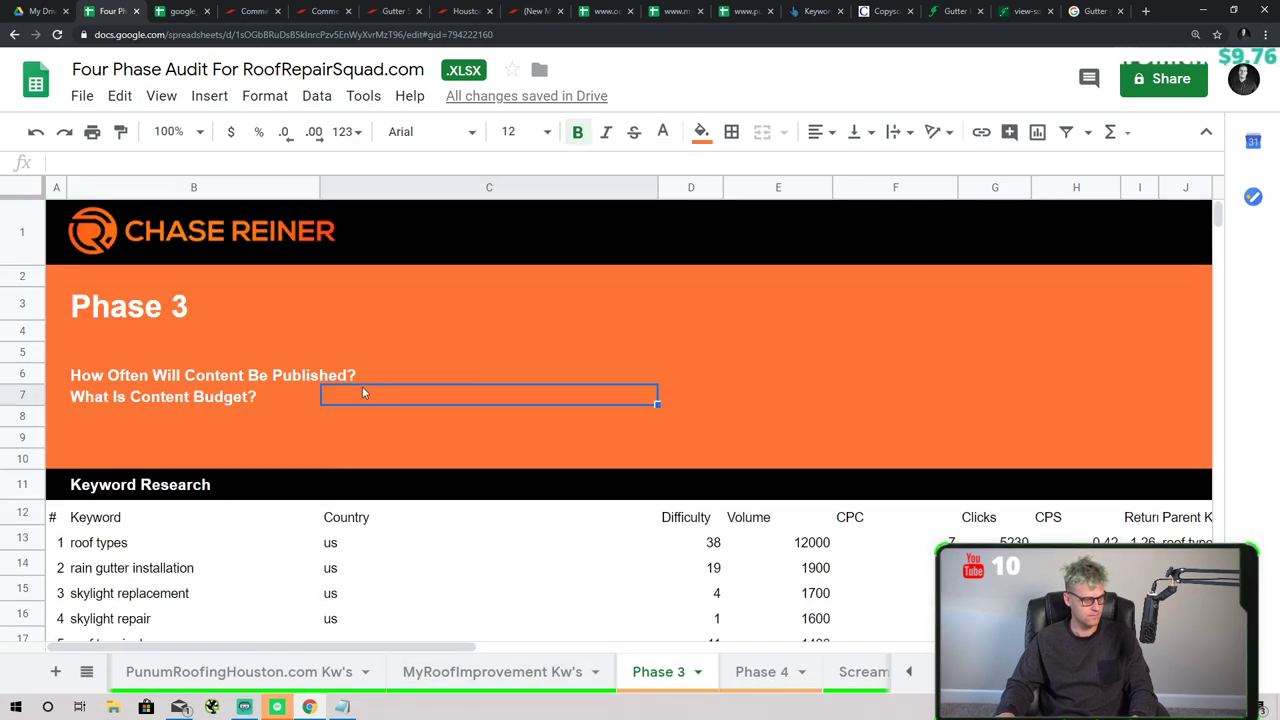
{"action": "left_click", "coordinate": [388, 376]}
{"action": "left_click", "coordinate": [292, 403]}
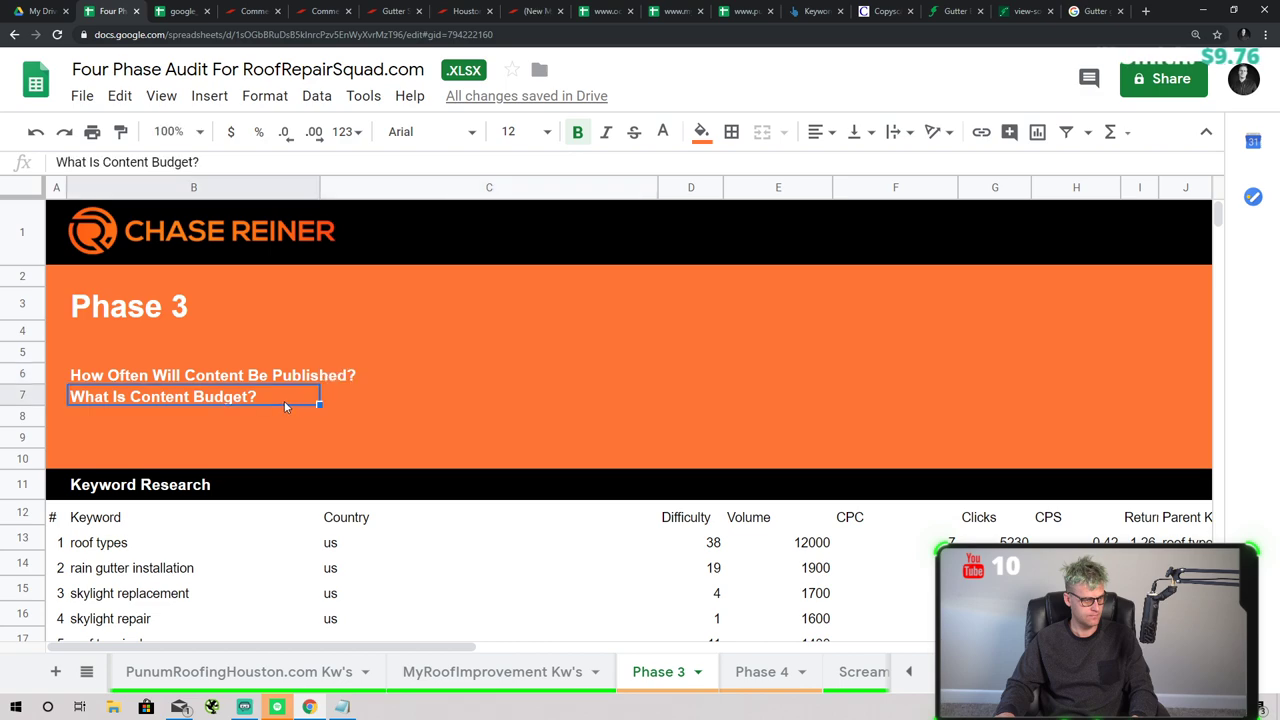
{"action": "double_click", "coordinate": [293, 400]}
{"action": "type", "text": "$3"}
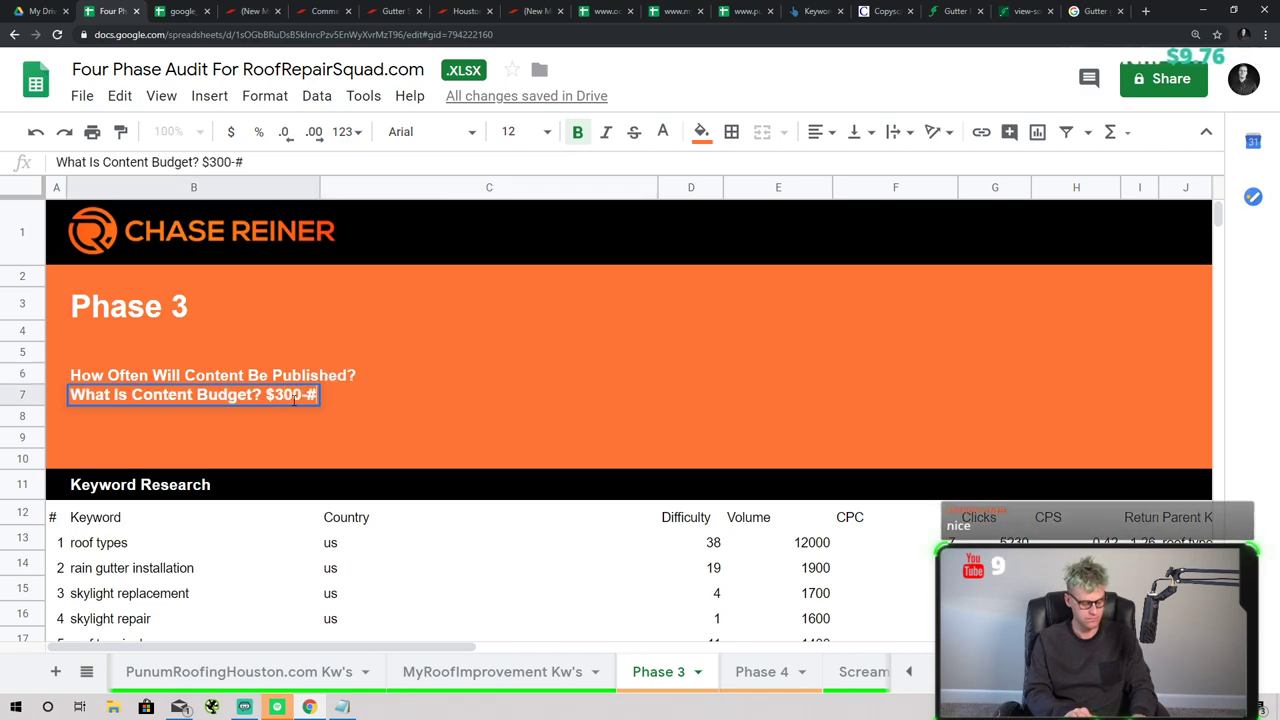
{"action": "type", "text": "00-$500 a mont"}
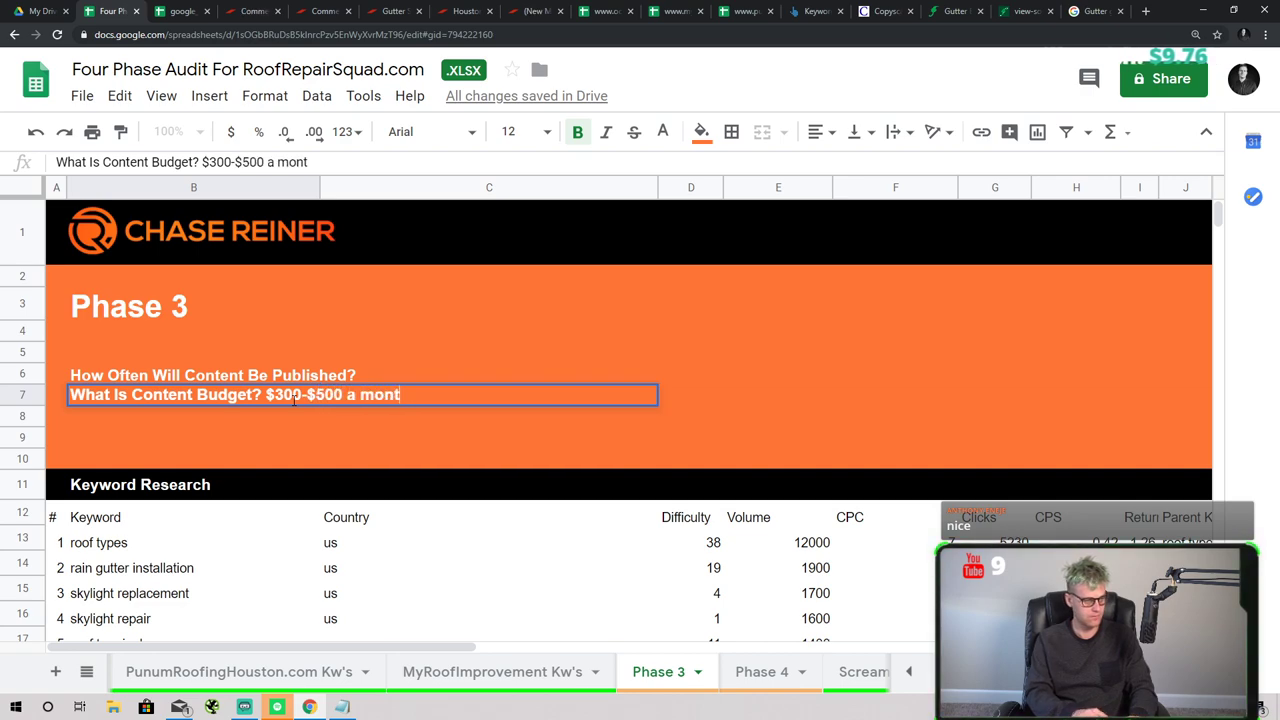
{"action": "type", "text": "h"}
{"action": "key", "text": "Return"}
{"action": "left_click", "coordinate": [322, 378]}
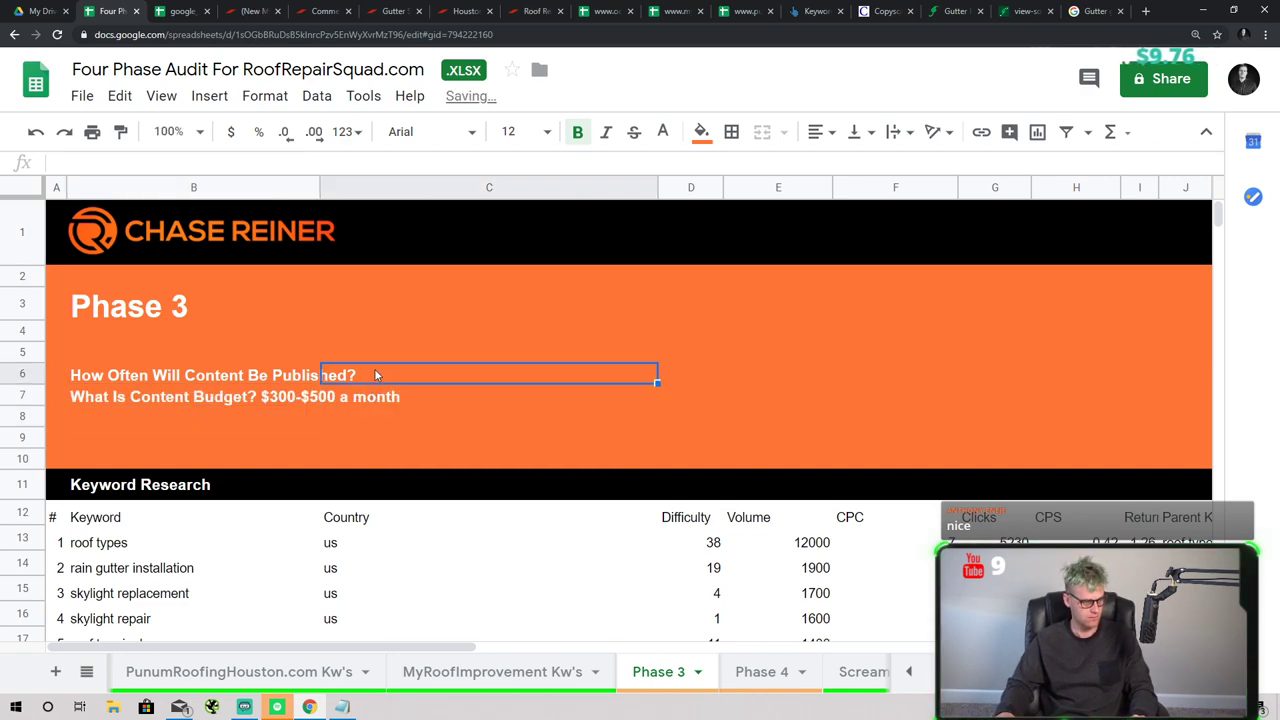
{"action": "left_click", "coordinate": [318, 388], "text": "shift"}
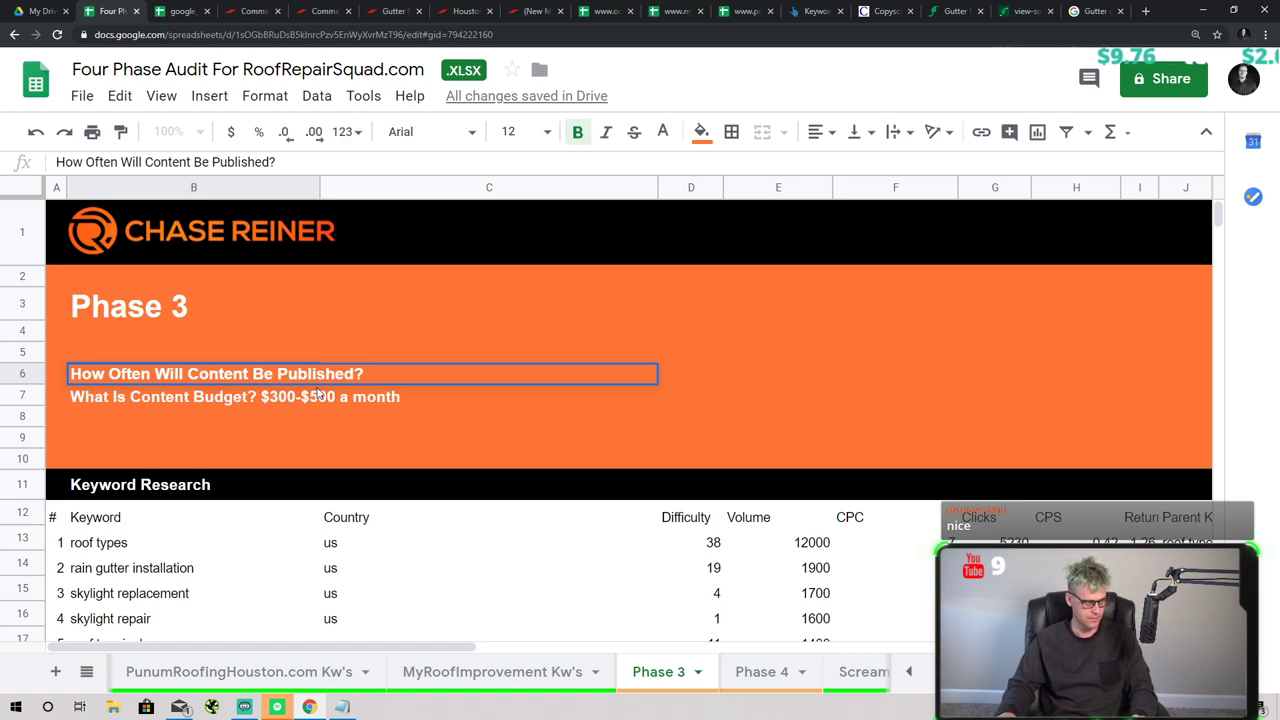
- Add the answer 'After main duplicate content is treated then 1-2 pages per week' after the B6 question
{"action": "left_click", "coordinate": [317, 393]}
{"action": "double_click", "coordinate": [363, 375]}
{"action": "type", "text": "A"}
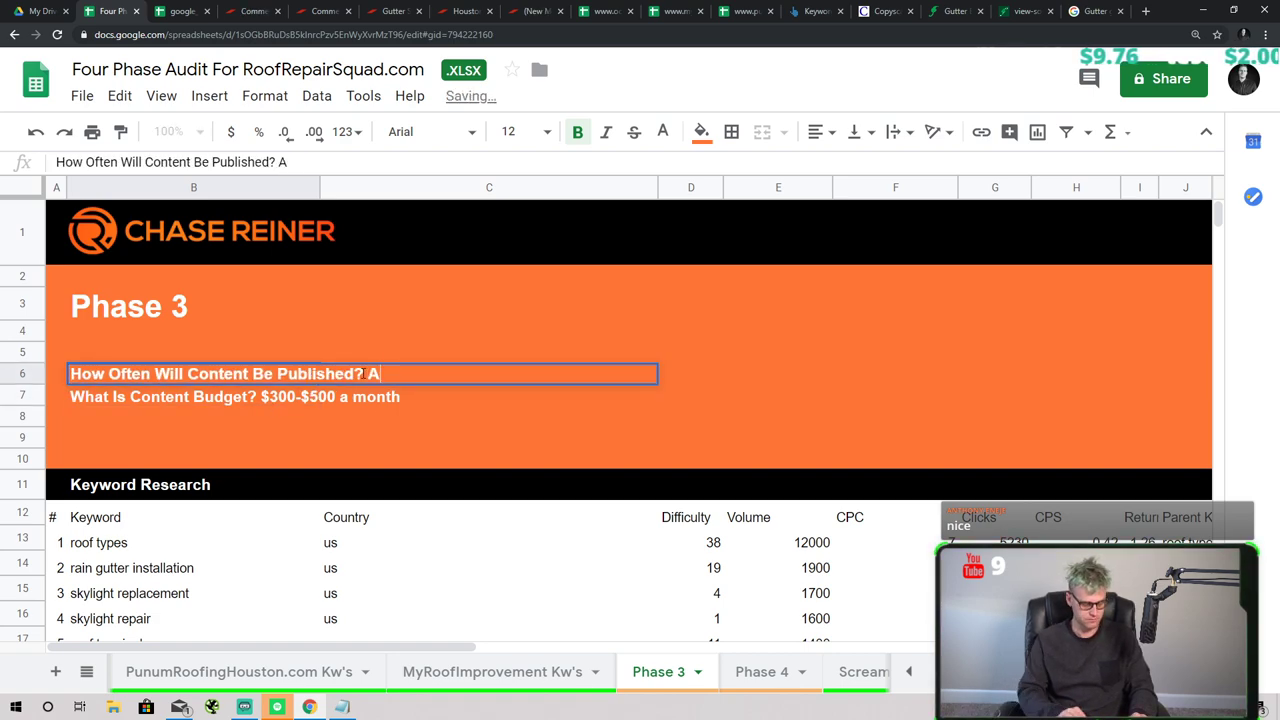
{"action": "type", "text": "fter main dupl"}
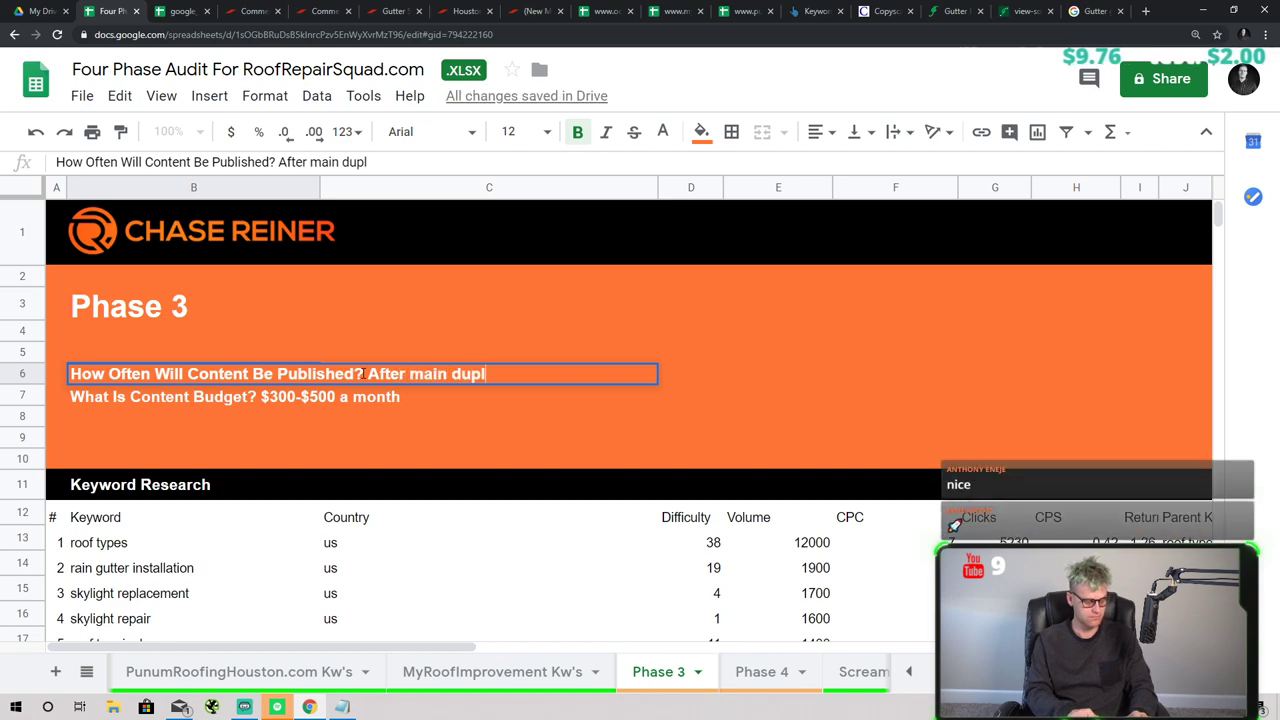
{"action": "type", "text": "icate content is t"}
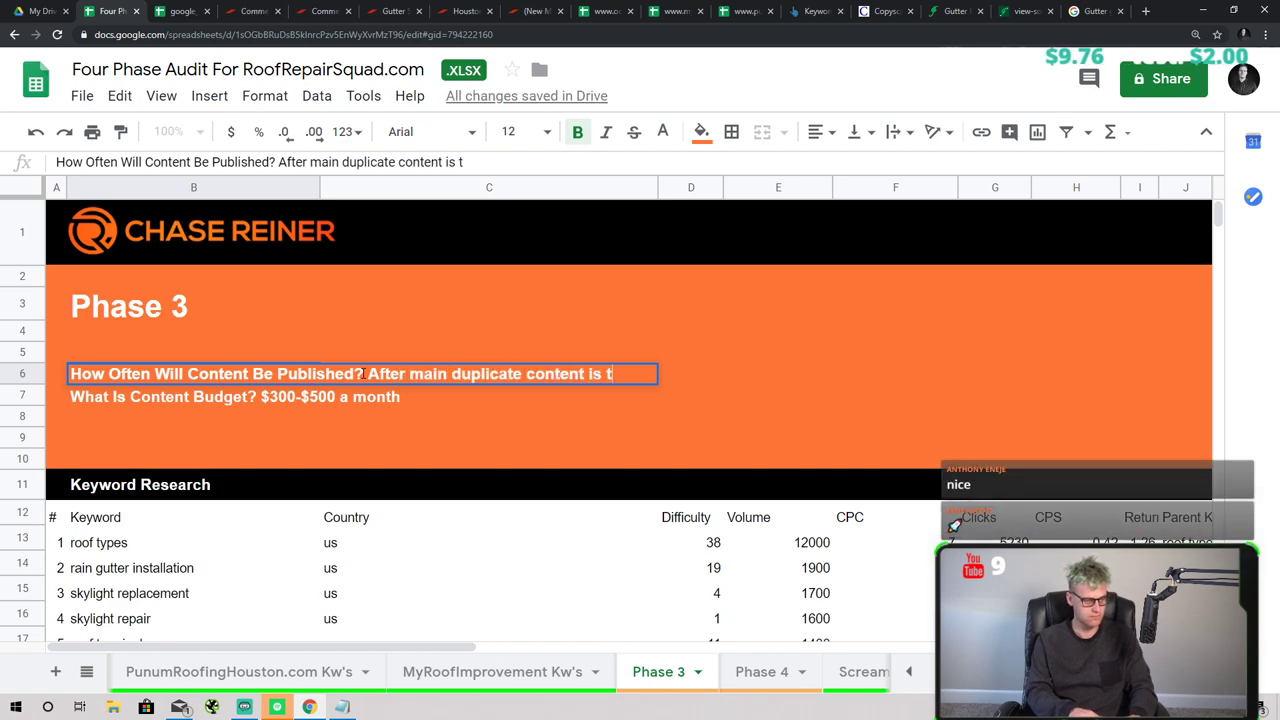
{"action": "type", "text": "raeated then 4"}
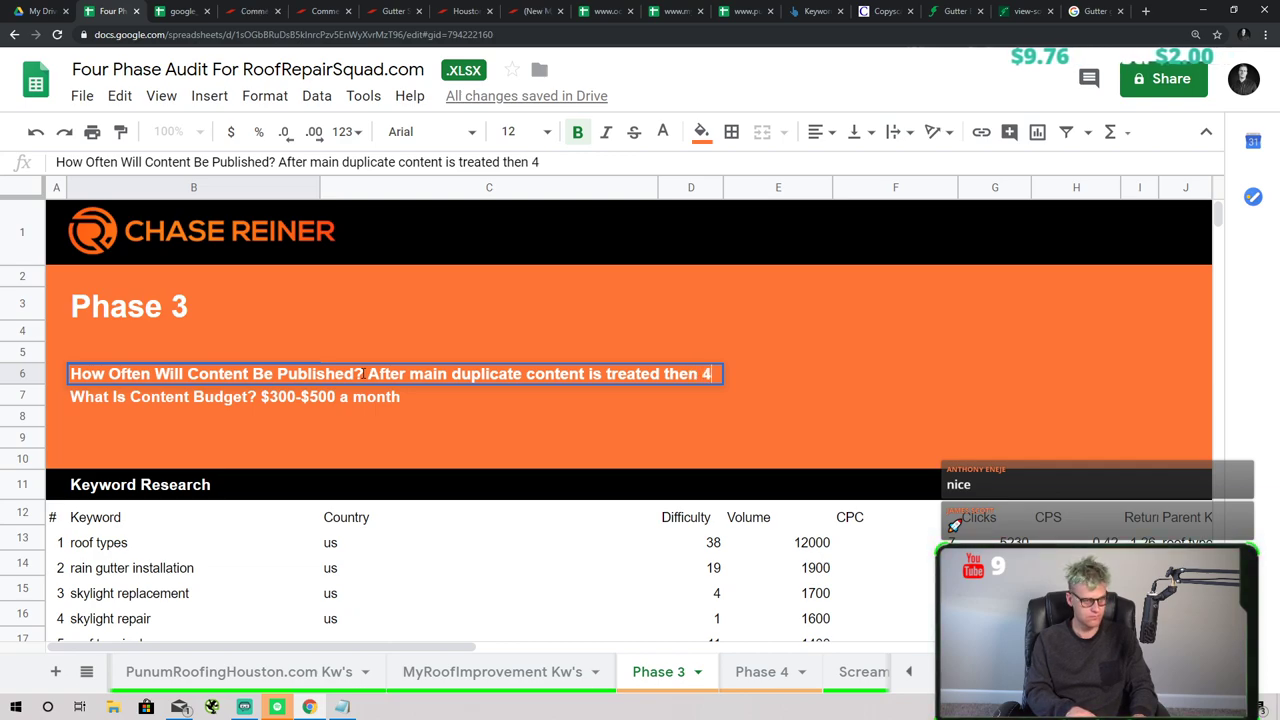
{"action": "key", "text": "BackSpace"}
{"action": "type", "text": "1-"}
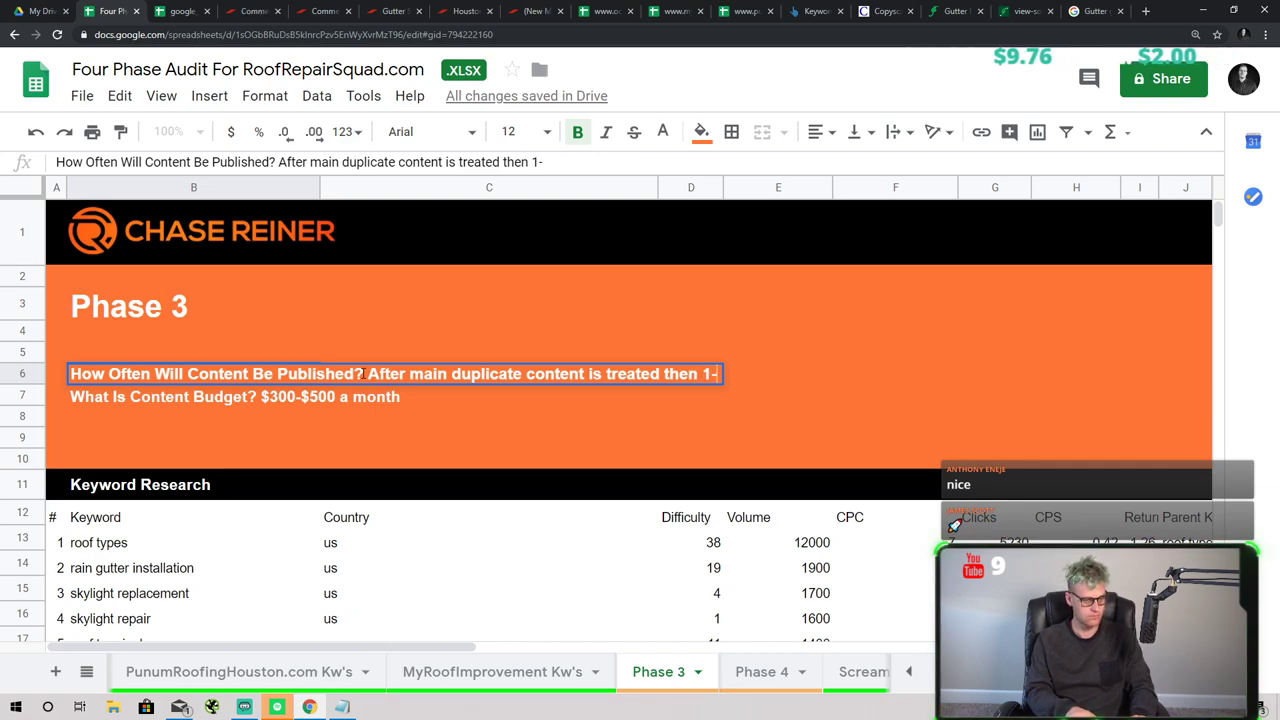
{"action": "type", "text": "2 "}
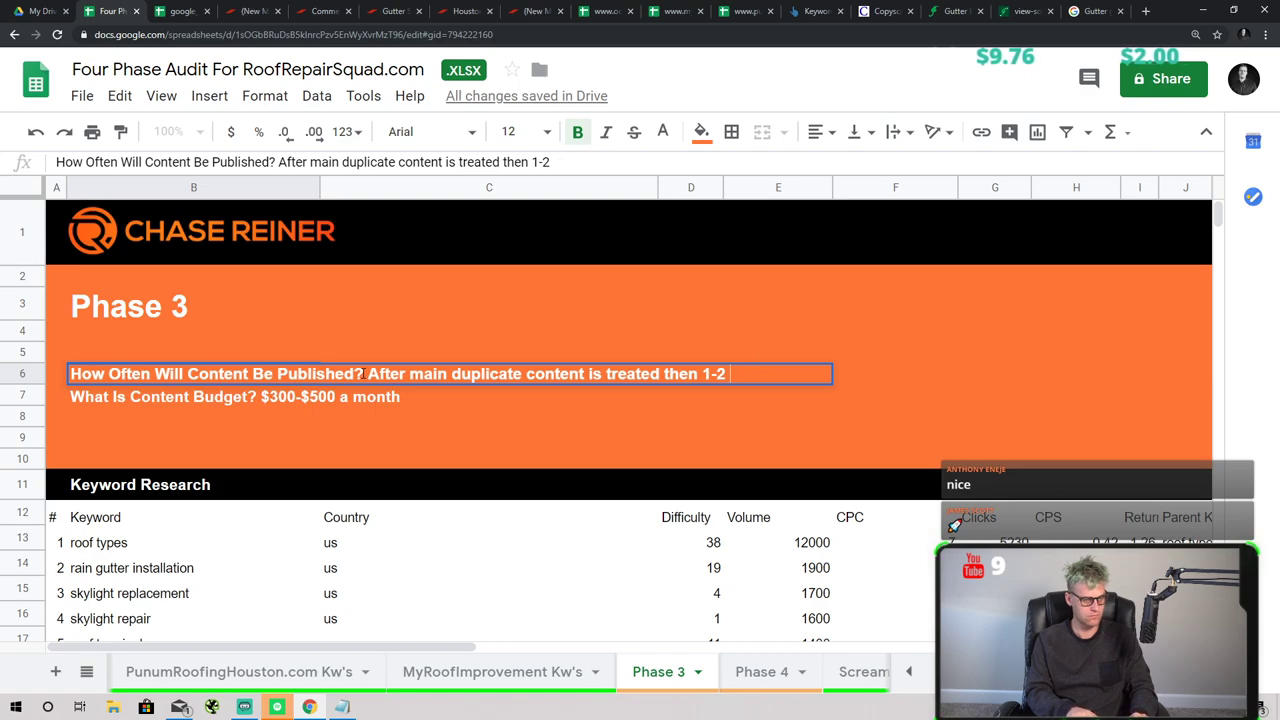
{"action": "type", "text": "arges per week"}
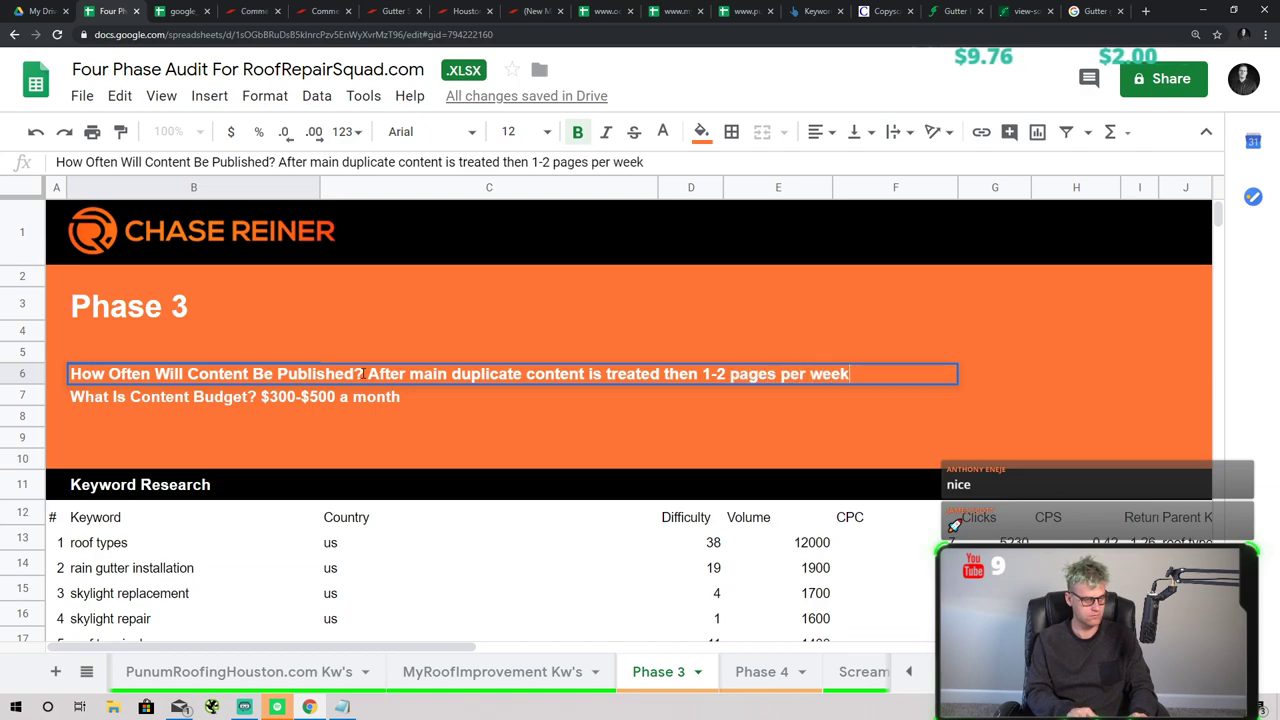
{"action": "key", "text": "Return"}
- Make the answer text in B6 italic and black
{"action": "left_click", "coordinate": [362, 373]}
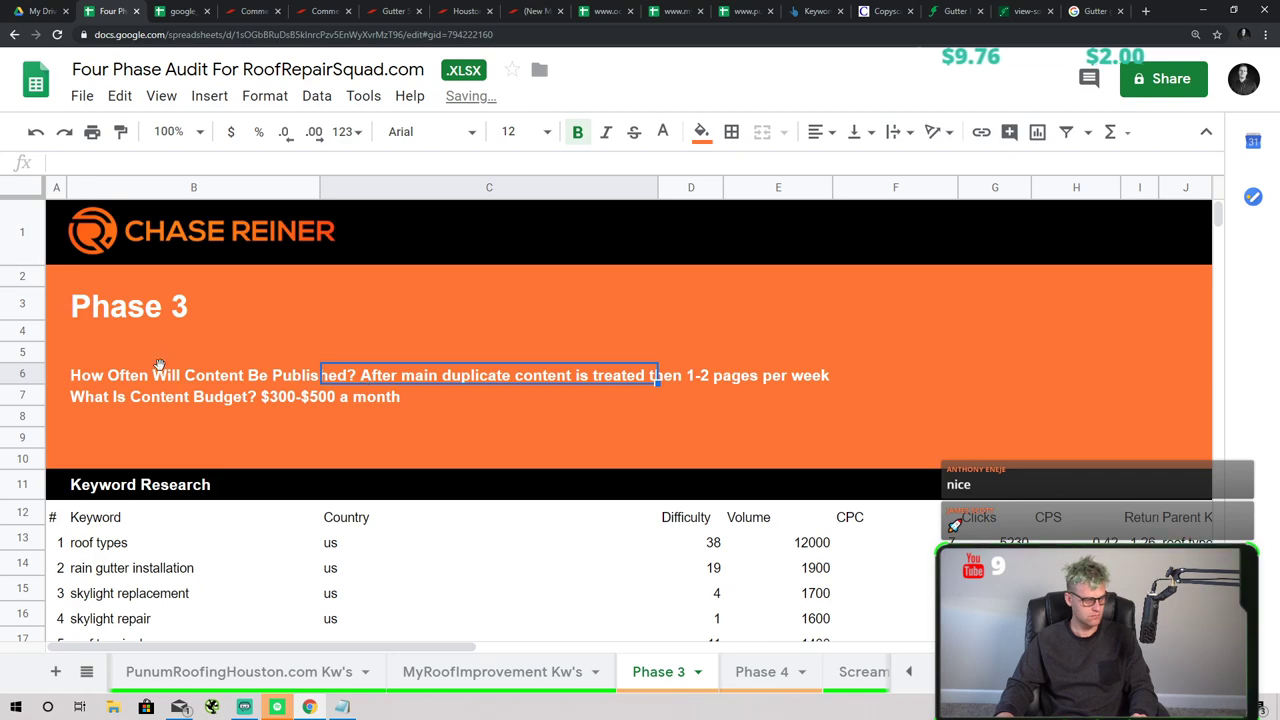
{"action": "left_click", "coordinate": [186, 377]}
{"action": "left_click", "coordinate": [370, 370]}
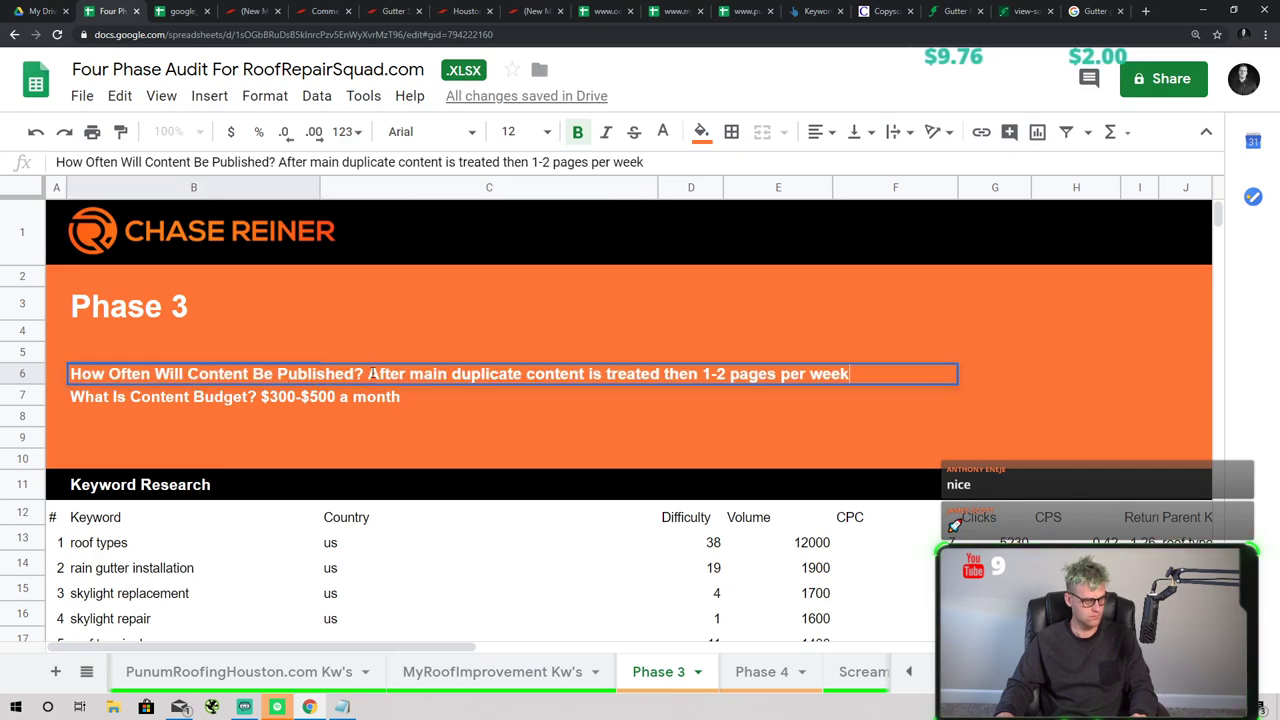
{"action": "left_click_drag", "start_coordinate": [372, 373], "coordinate": [894, 367]}
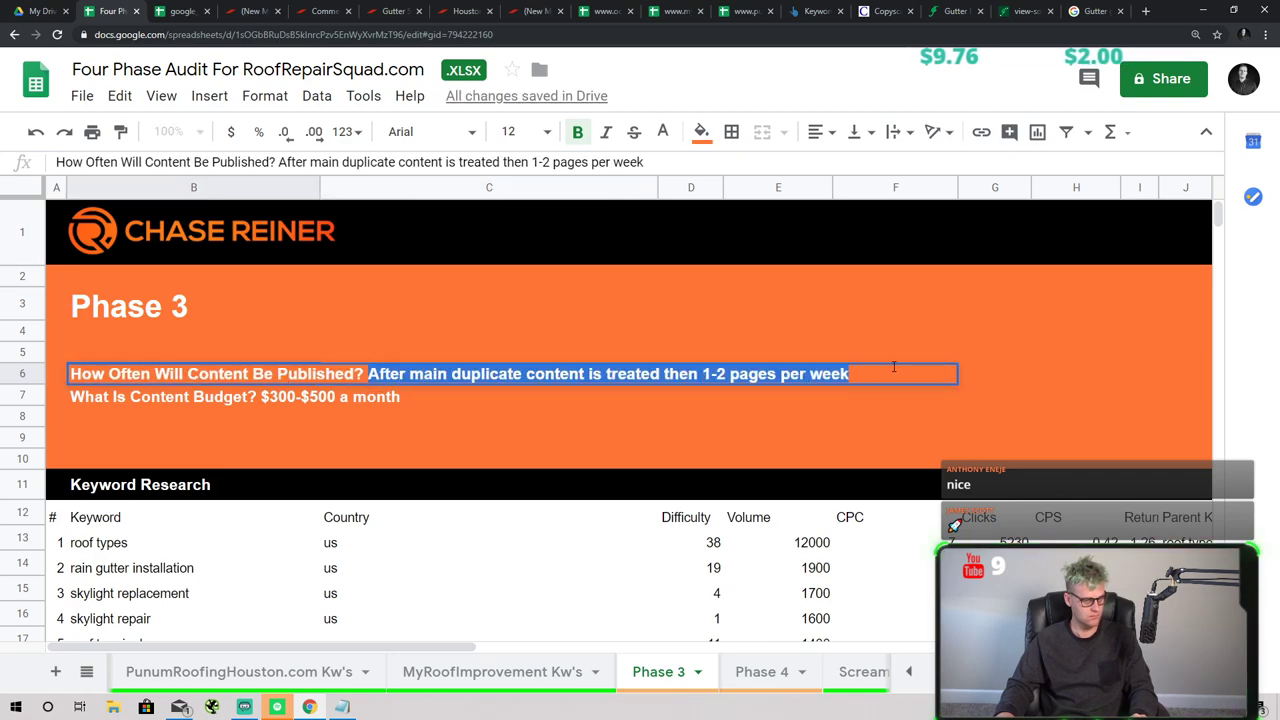
{"action": "left_click", "coordinate": [606, 132]}
{"action": "left_click", "coordinate": [701, 132]}
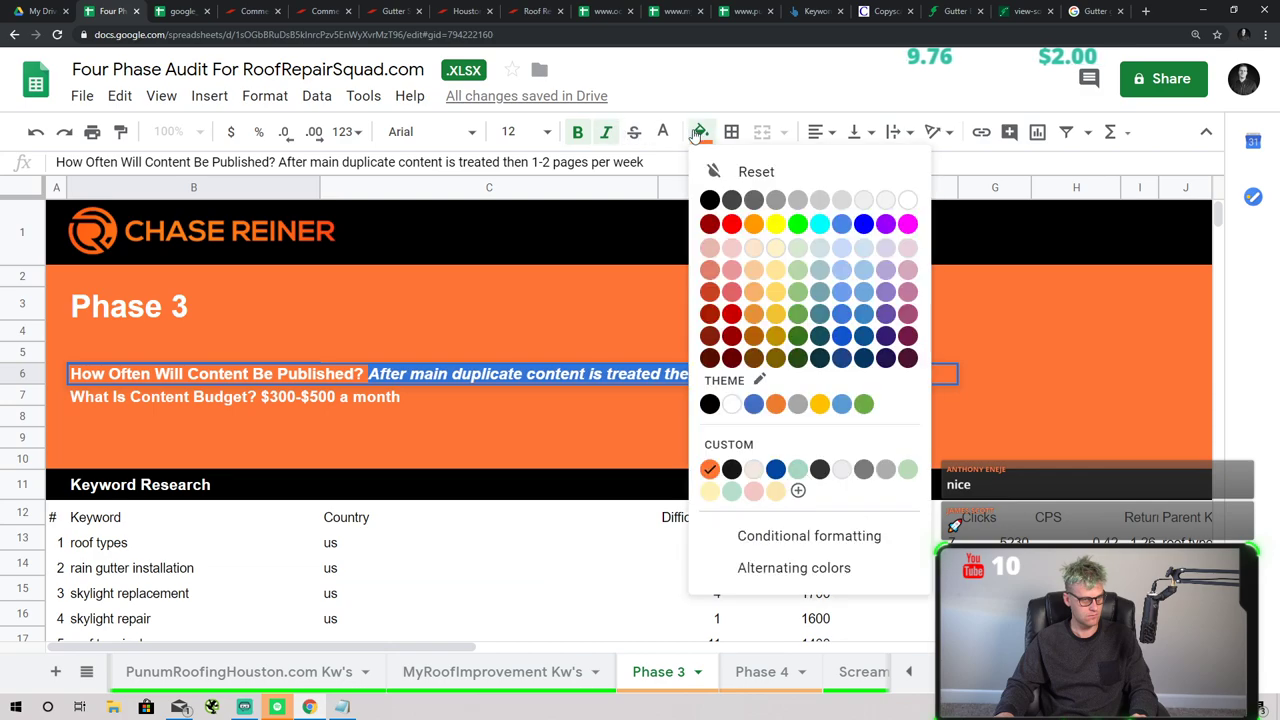
{"action": "left_click", "coordinate": [706, 197]}
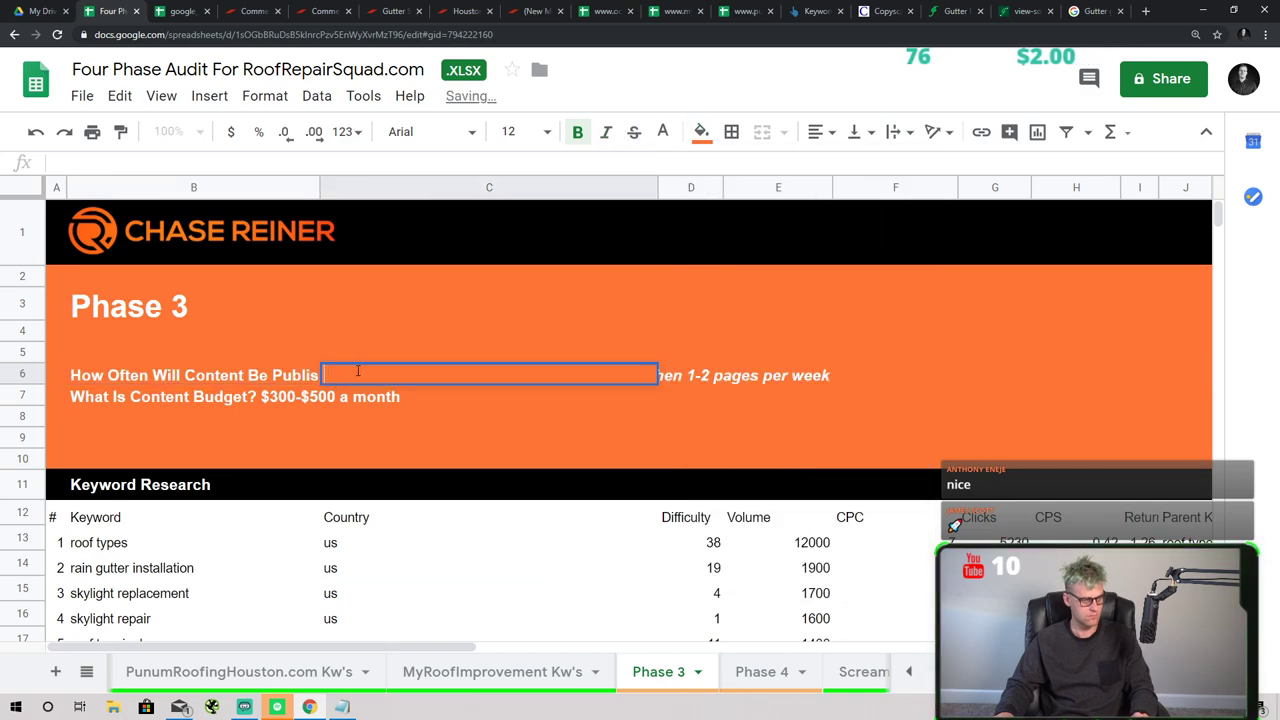
{"action": "double_click", "coordinate": [282, 373]}
{"action": "left_click_drag", "start_coordinate": [807, 377], "coordinate": [852, 375]}
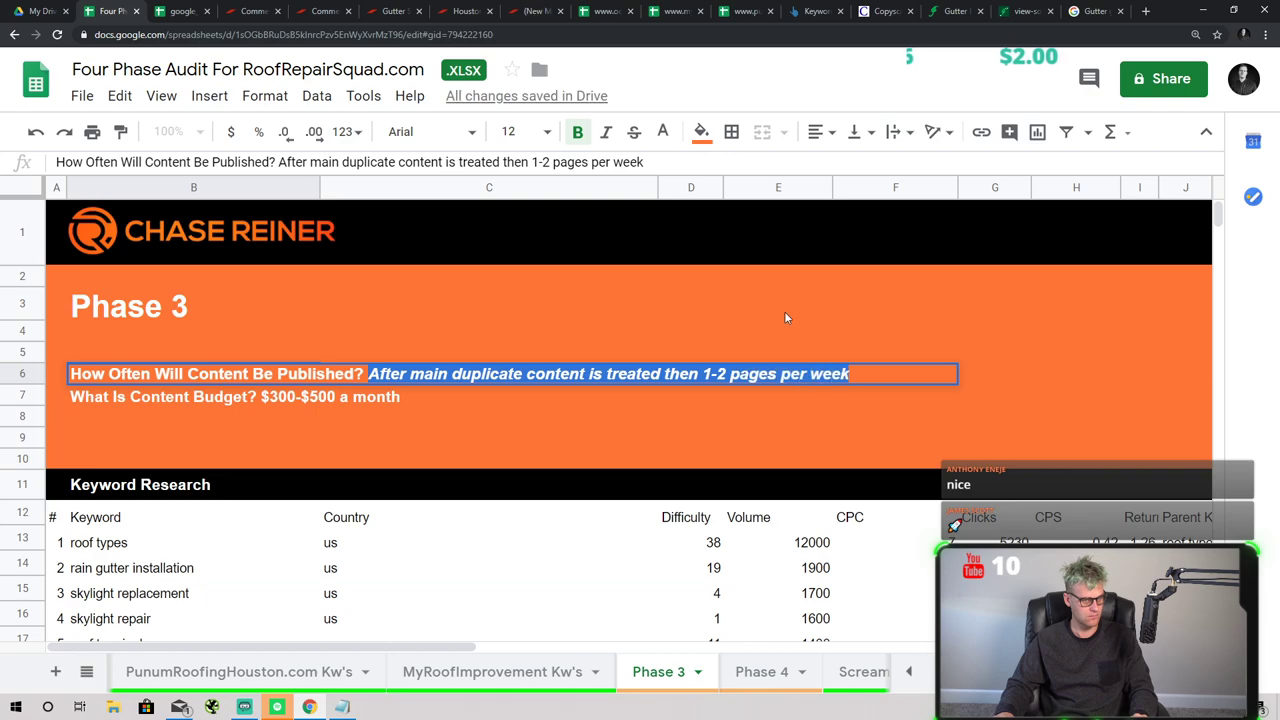
{"action": "left_click", "coordinate": [665, 132]}
{"action": "left_click", "coordinate": [671, 200]}
{"action": "left_click", "coordinate": [560, 355]}
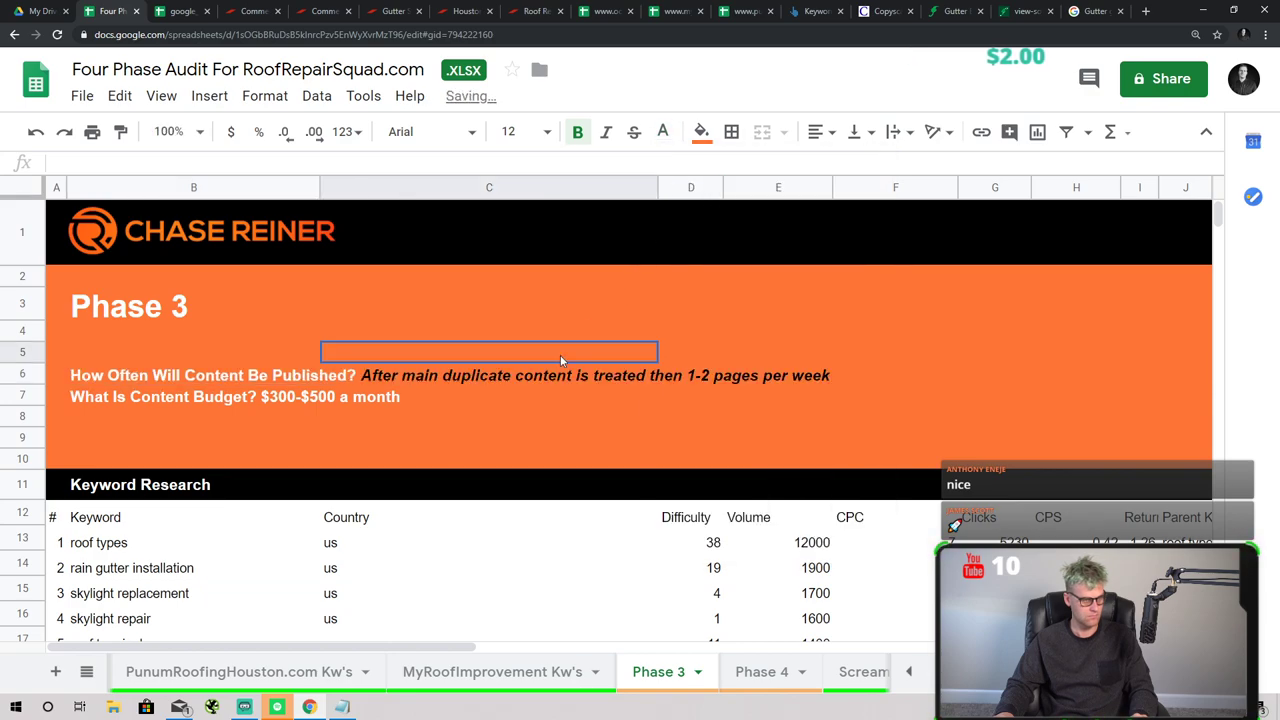
- Make the $300-$500 a month budget amount in B7 italic and black
{"action": "left_click", "coordinate": [374, 410]}
{"action": "left_click", "coordinate": [265, 398]}
{"action": "double_click", "coordinate": [266, 395]}
{"action": "left_click_drag", "start_coordinate": [266, 395], "coordinate": [451, 398]}
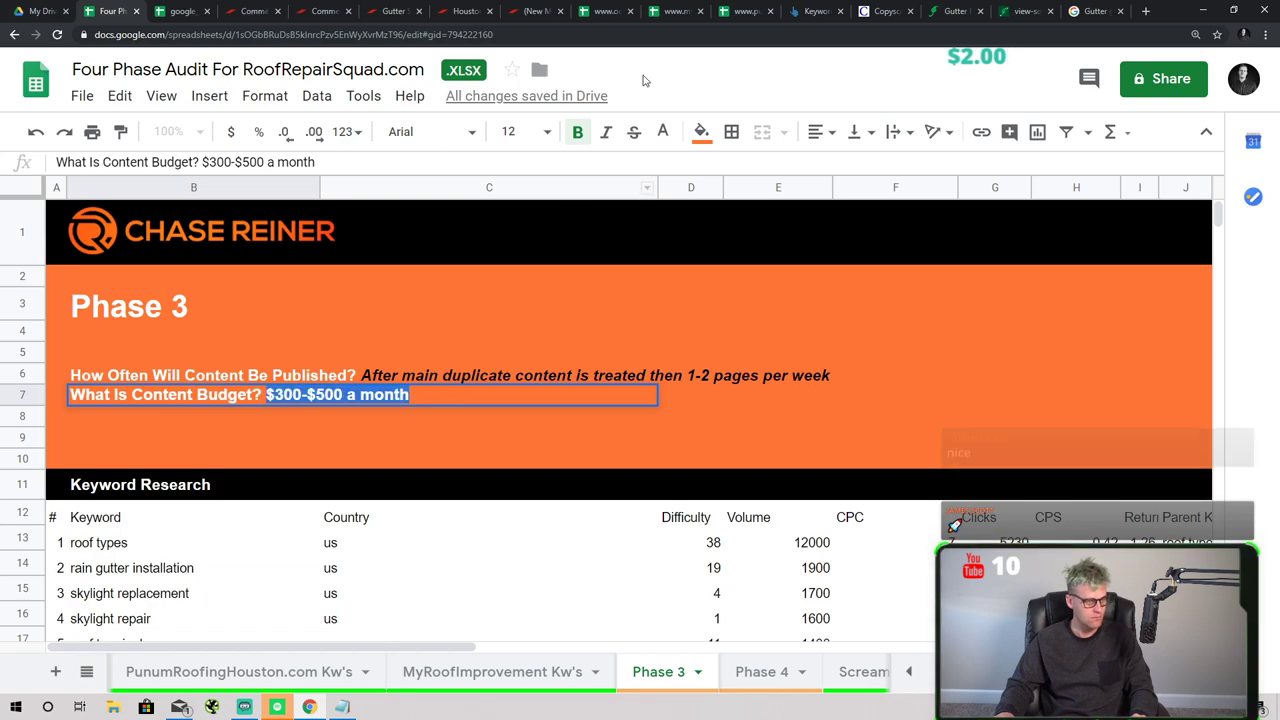
{"action": "left_click", "coordinate": [606, 133]}
{"action": "left_click", "coordinate": [678, 136]}
{"action": "left_click", "coordinate": [671, 200]}
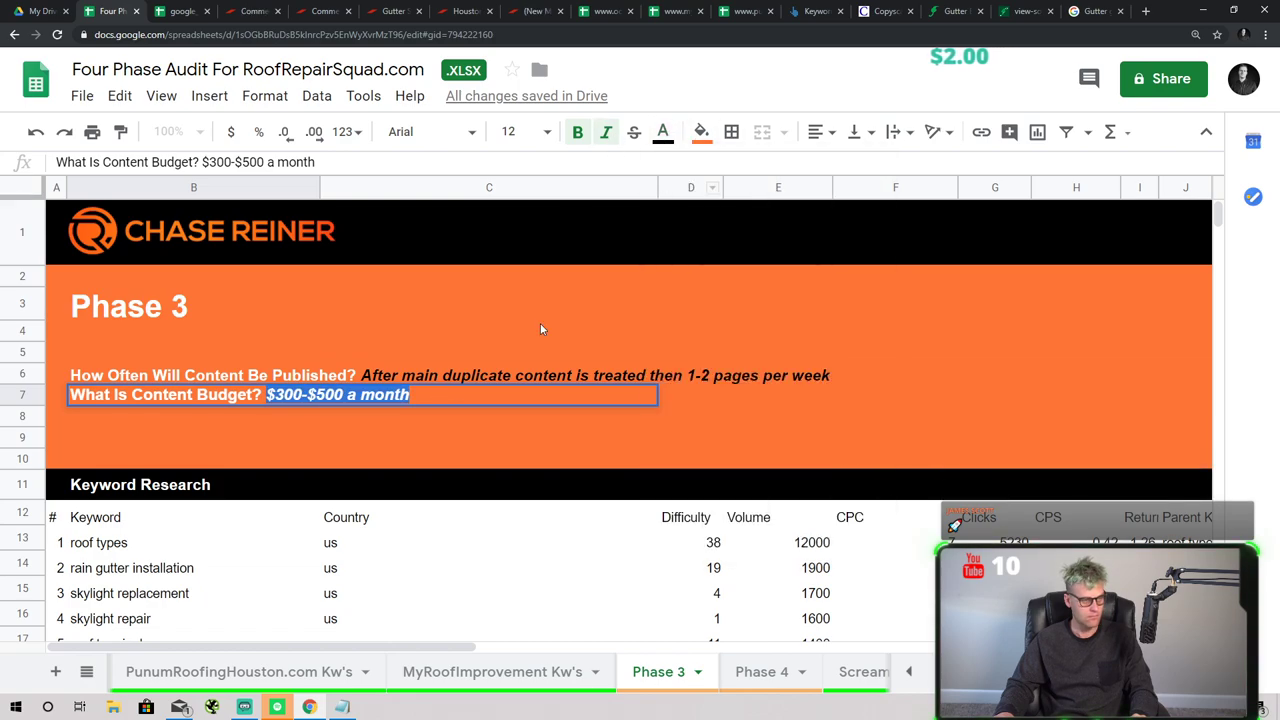
{"action": "left_click", "coordinate": [541, 328]}
{"action": "scroll", "coordinate": [425, 497], "scroll_direction": "down", "scroll_amount": 3}
- Move the Difficulty column directly after the Keyword column
{"action": "scroll", "coordinate": [86, 412], "scroll_direction": "down", "scroll_amount": 1}
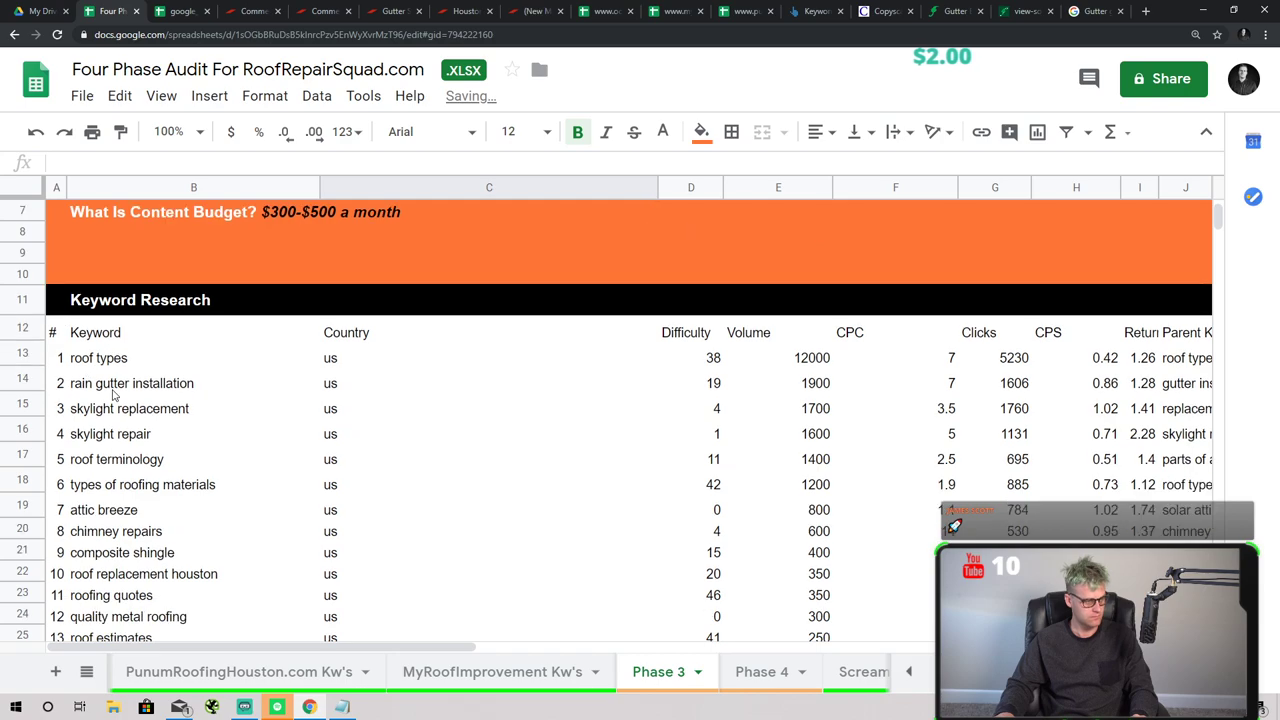
{"action": "scroll", "coordinate": [300, 423], "scroll_direction": "down", "scroll_amount": 1}
{"action": "left_click", "coordinate": [404, 300]}
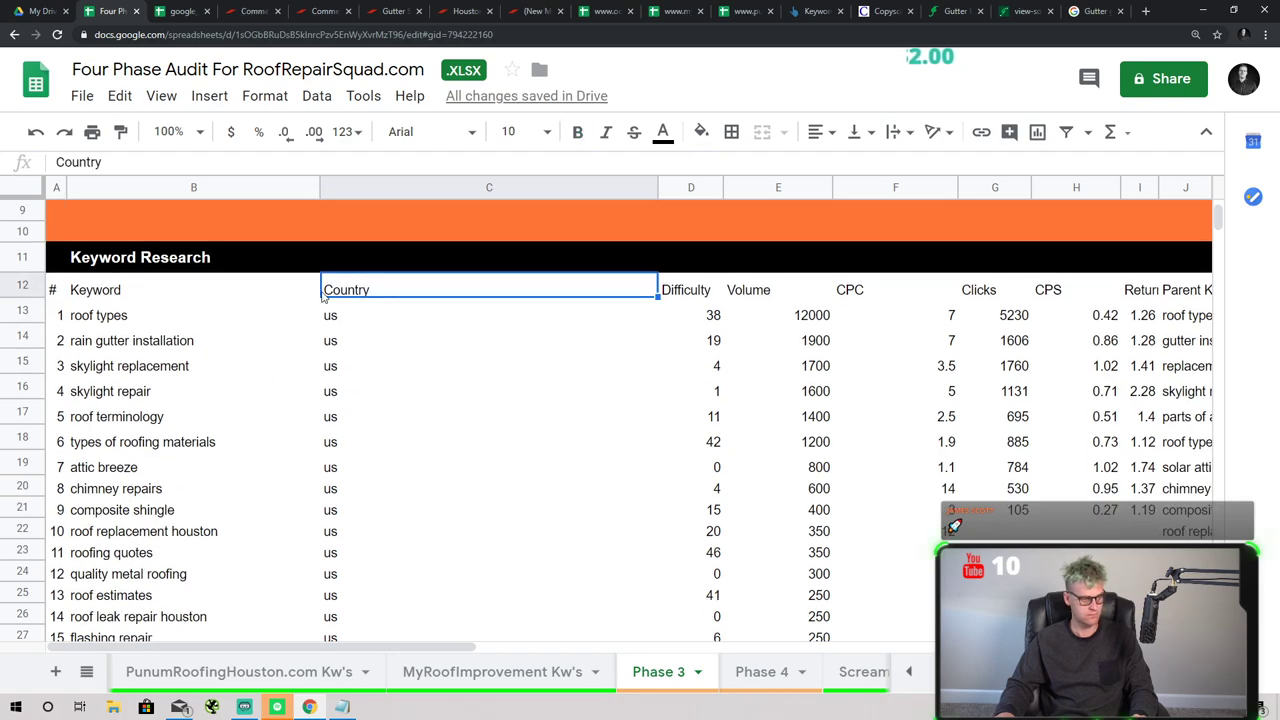
{"action": "left_click", "coordinate": [340, 314]}
{"action": "key", "text": "Up"}
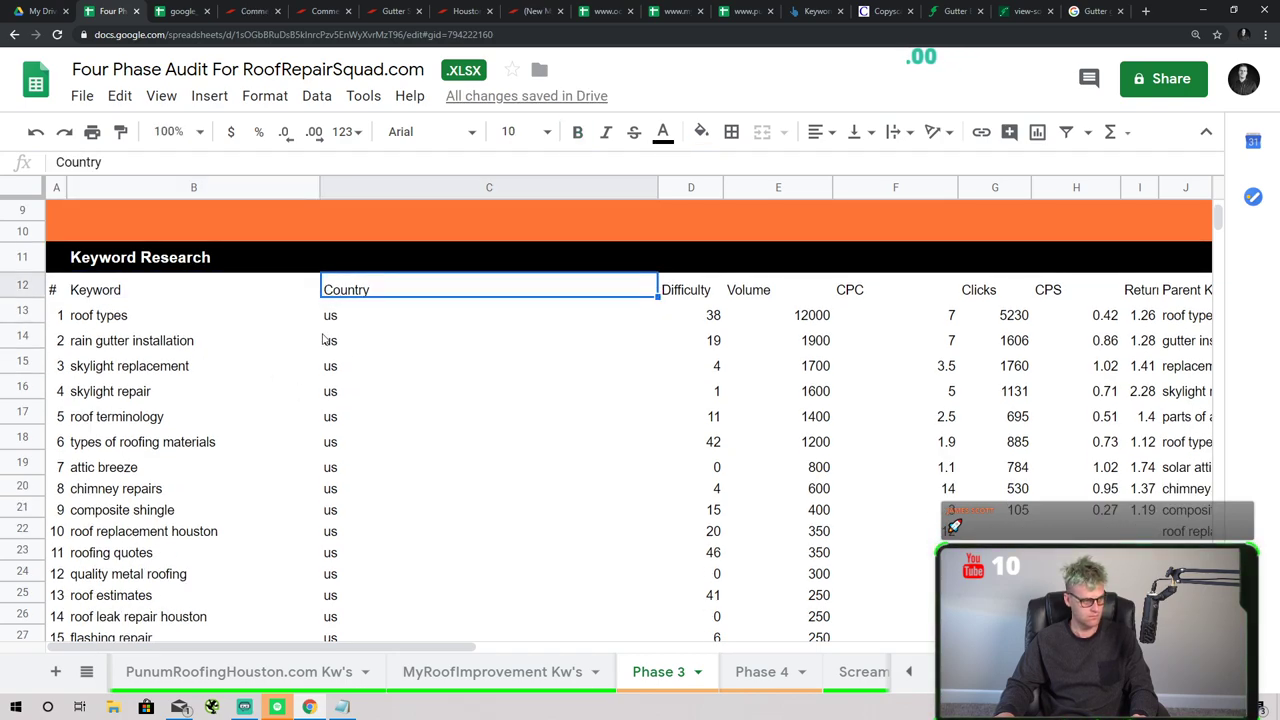
{"action": "left_click", "coordinate": [670, 291]}
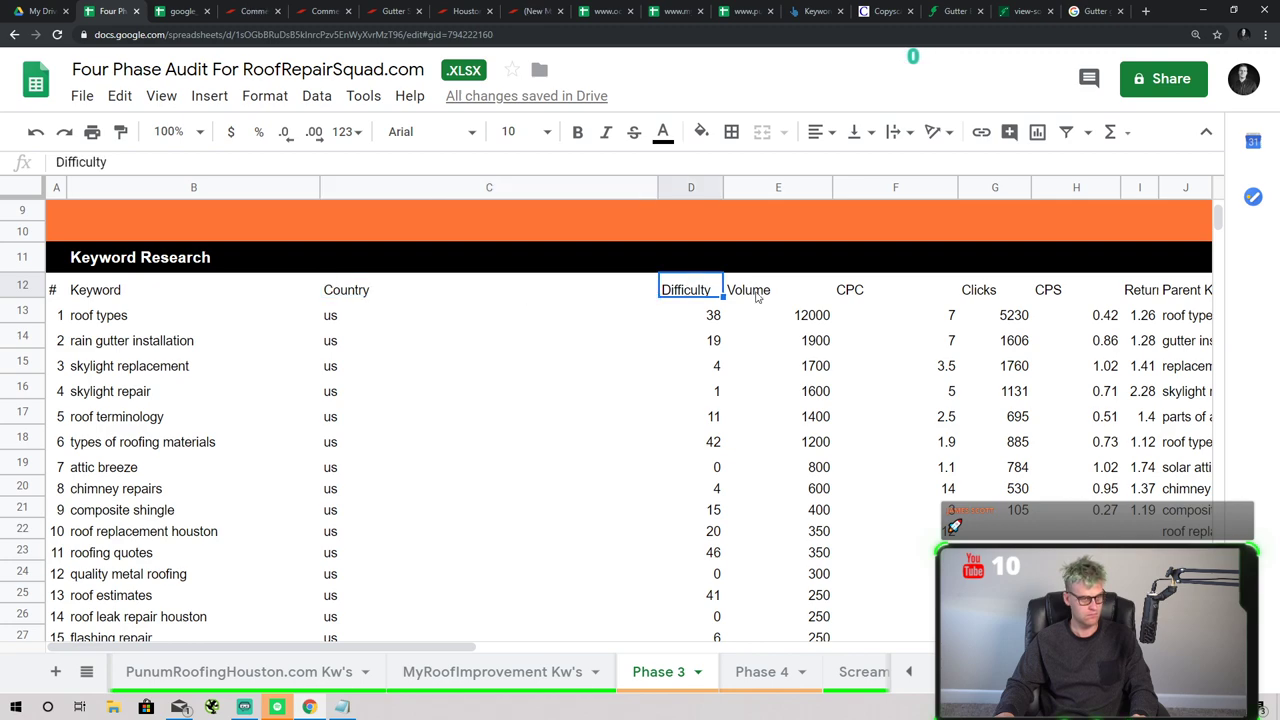
{"action": "left_click_drag", "start_coordinate": [697, 186], "coordinate": [355, 187]}
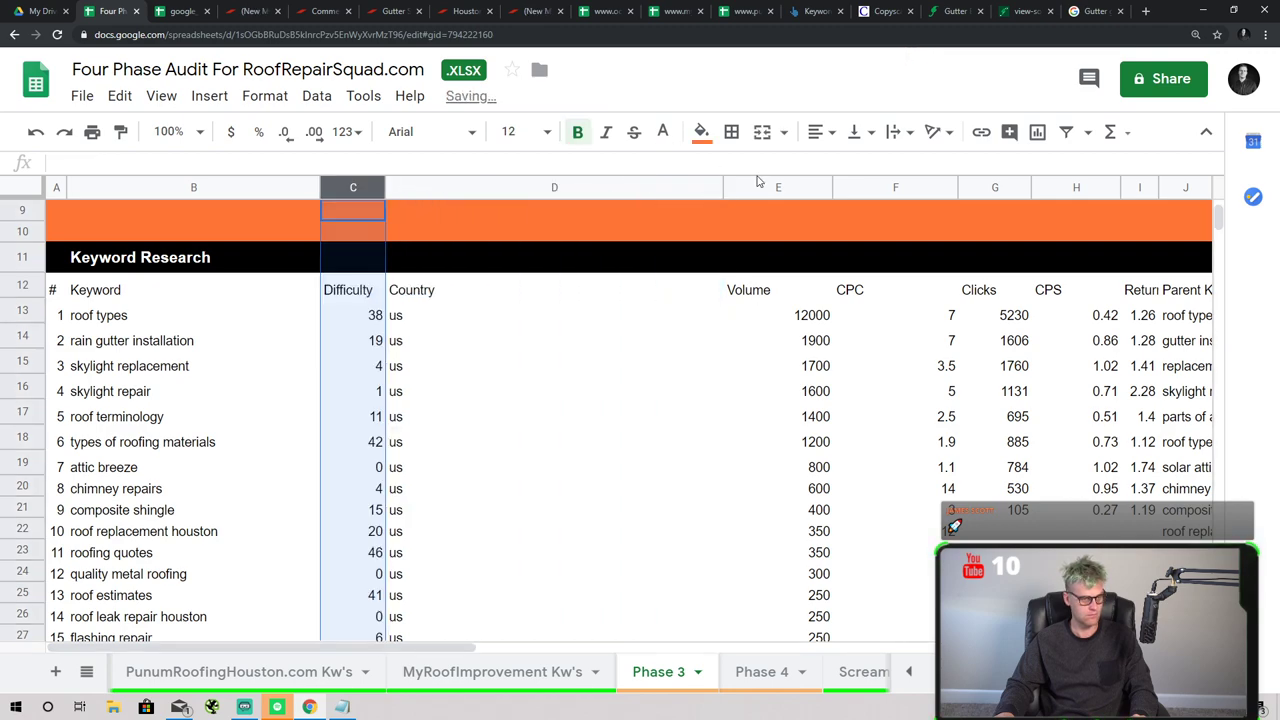
- Move Volume, CPC and Clicks beside Difficulty, followed by Parent Keyword
{"action": "left_click", "coordinate": [767, 186]}
{"action": "left_click", "coordinate": [975, 186], "text": "shift"}
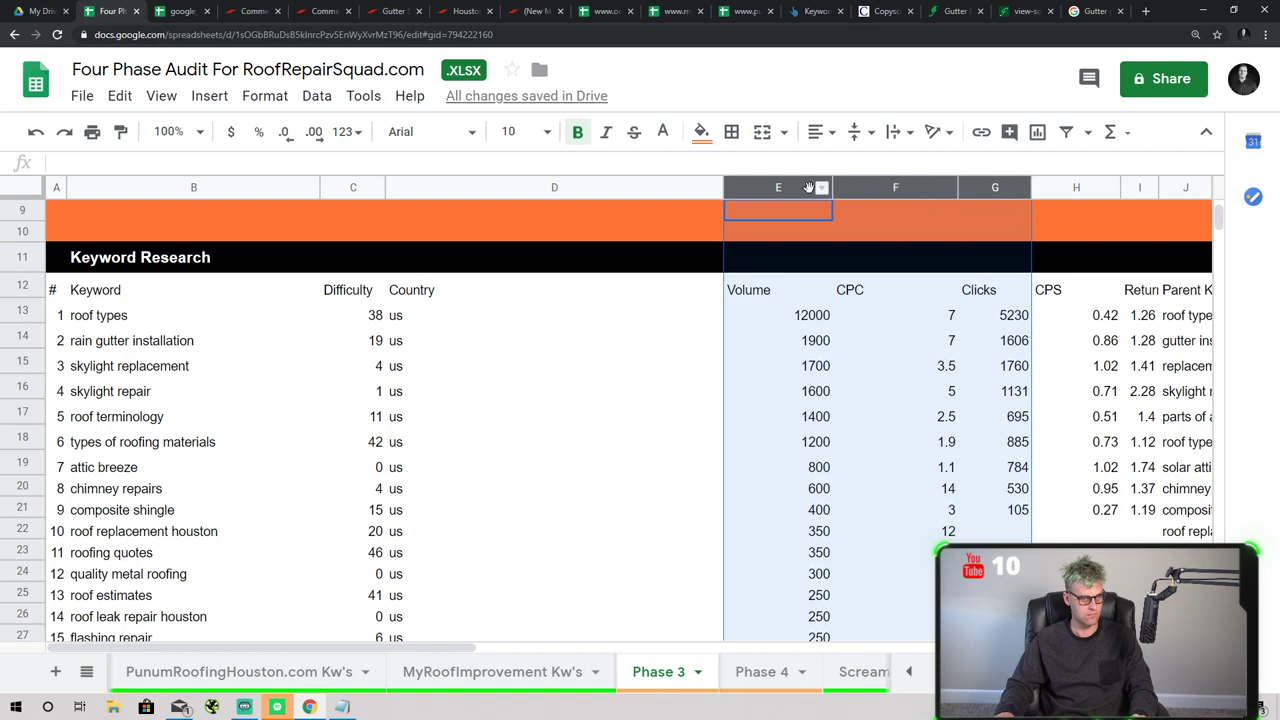
{"action": "left_click_drag", "start_coordinate": [799, 187], "coordinate": [541, 206]}
{"action": "left_click", "coordinate": [1185, 187]}
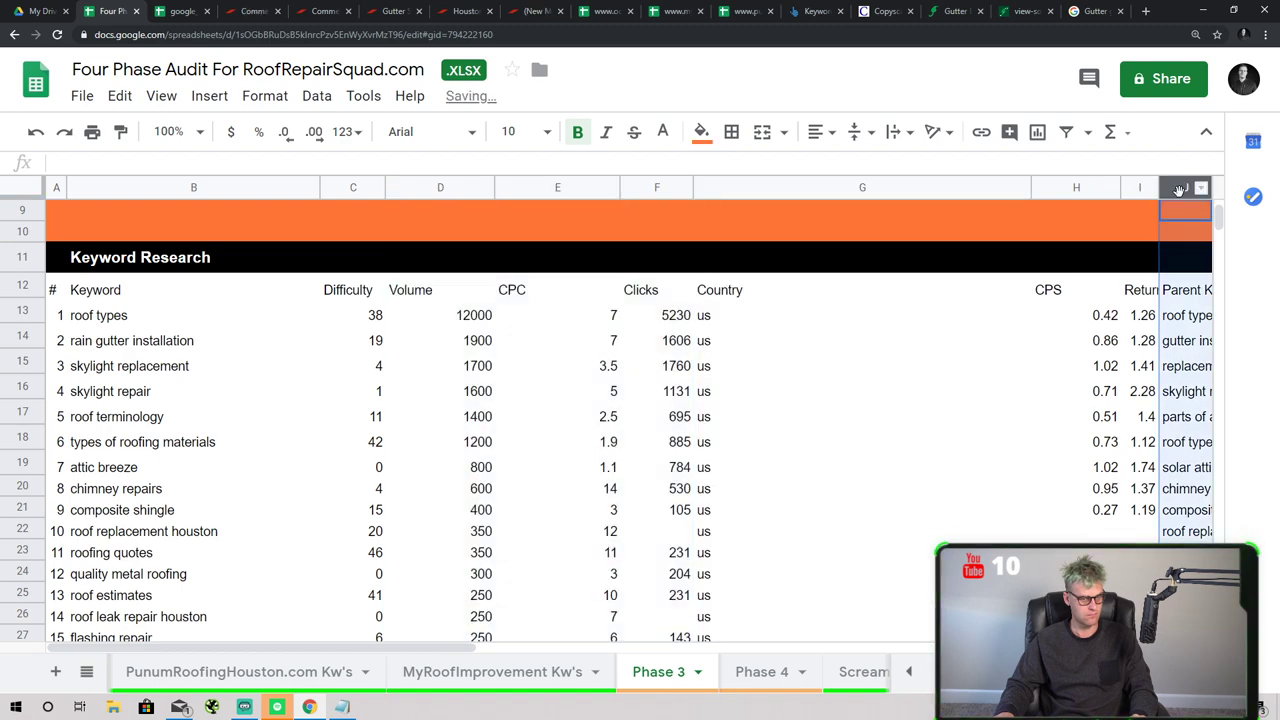
{"action": "left_click_drag", "start_coordinate": [1185, 187], "coordinate": [645, 235]}
{"action": "left_click_drag", "start_coordinate": [625, 188], "coordinate": [806, 218]}
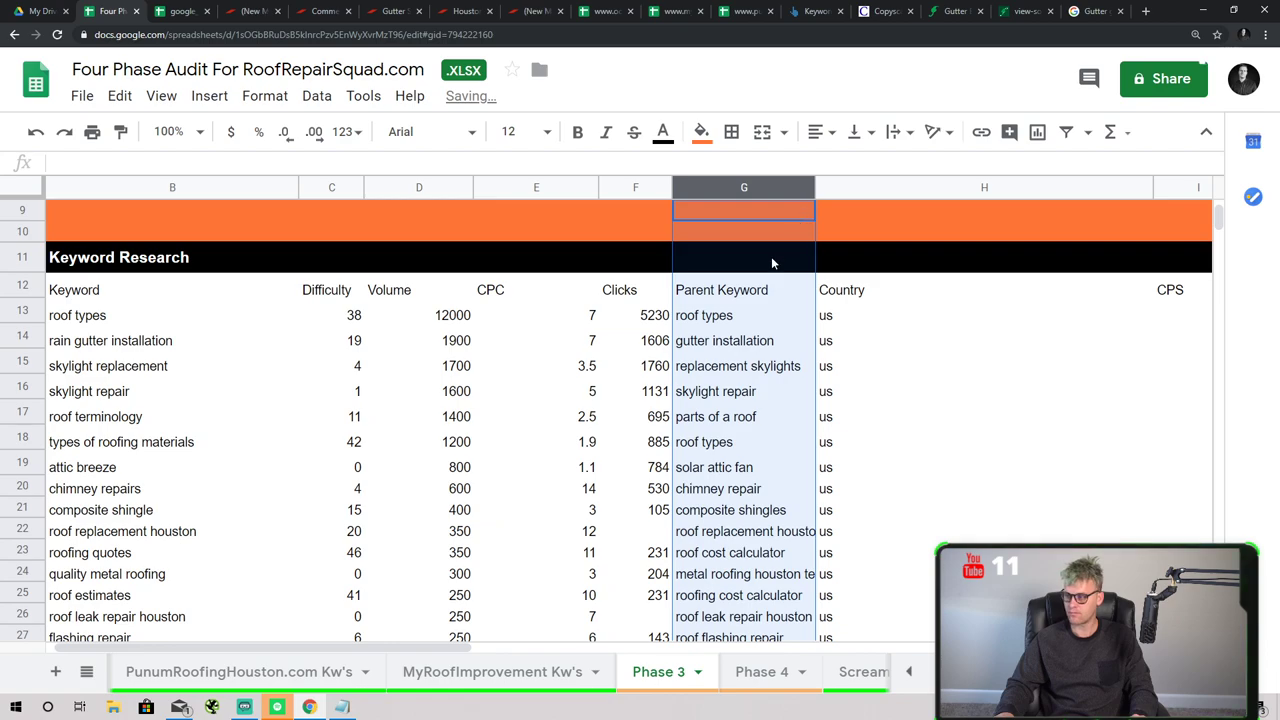
- Narrow the Country column to fit its contents
{"action": "left_click", "coordinate": [835, 391]}
{"action": "left_click_drag", "start_coordinate": [324, 647], "coordinate": [540, 645]}
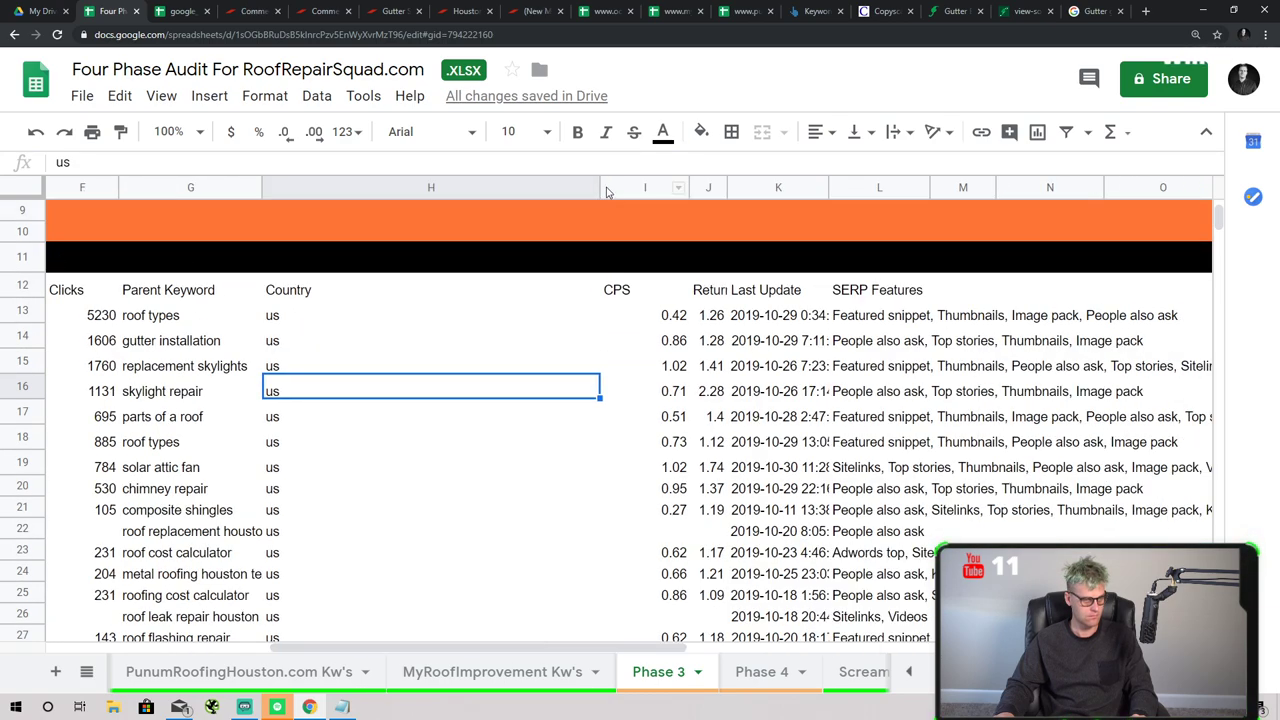
{"action": "left_click_drag", "start_coordinate": [594, 187], "coordinate": [341, 320]}
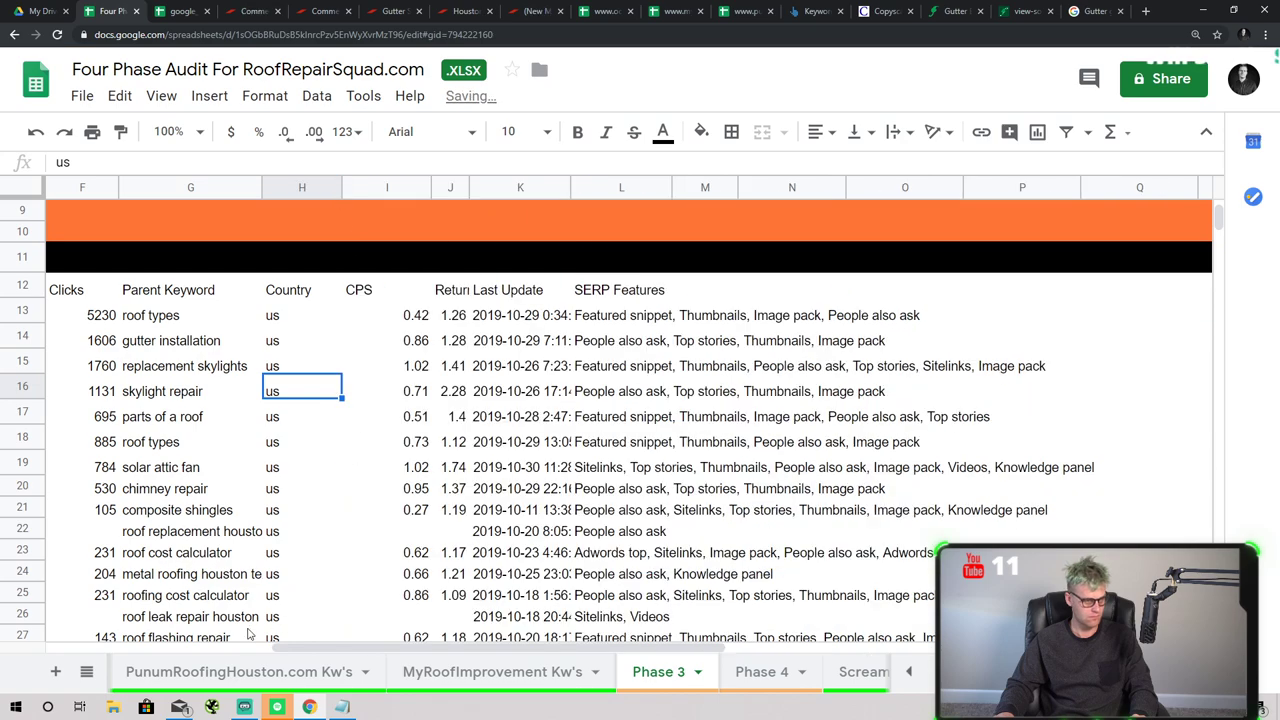
{"action": "left_click_drag", "start_coordinate": [335, 648], "coordinate": [109, 648]}
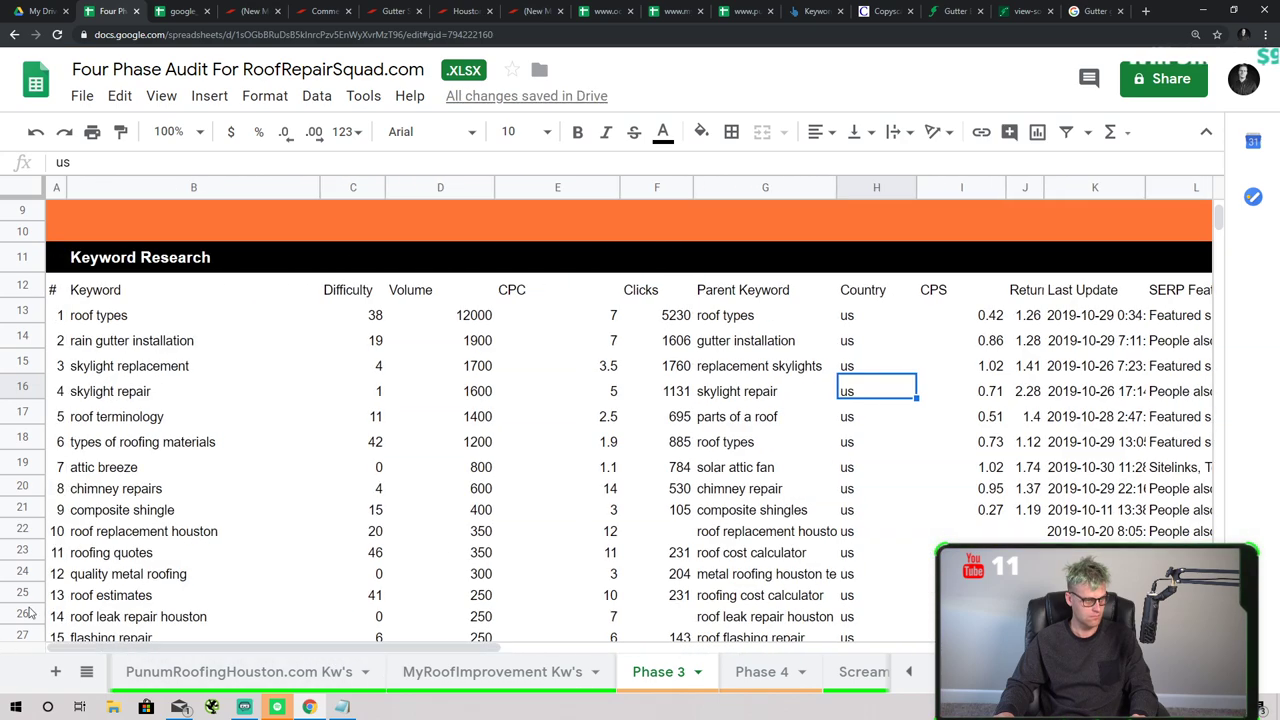
{"action": "left_click", "coordinate": [208, 370]}
{"action": "scroll", "coordinate": [98, 384], "scroll_direction": "up", "scroll_amount": 1}
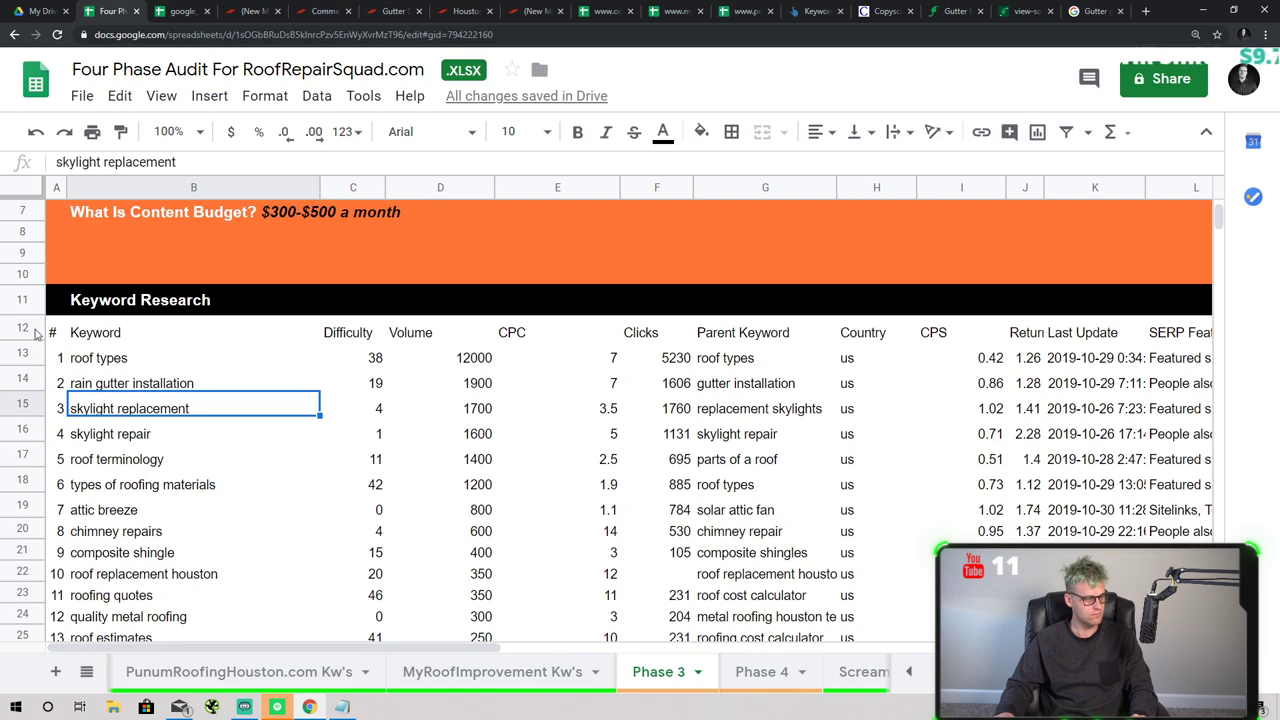
{"action": "left_click", "coordinate": [397, 462]}
{"action": "scroll", "coordinate": [397, 430], "scroll_direction": "down", "scroll_amount": 1}
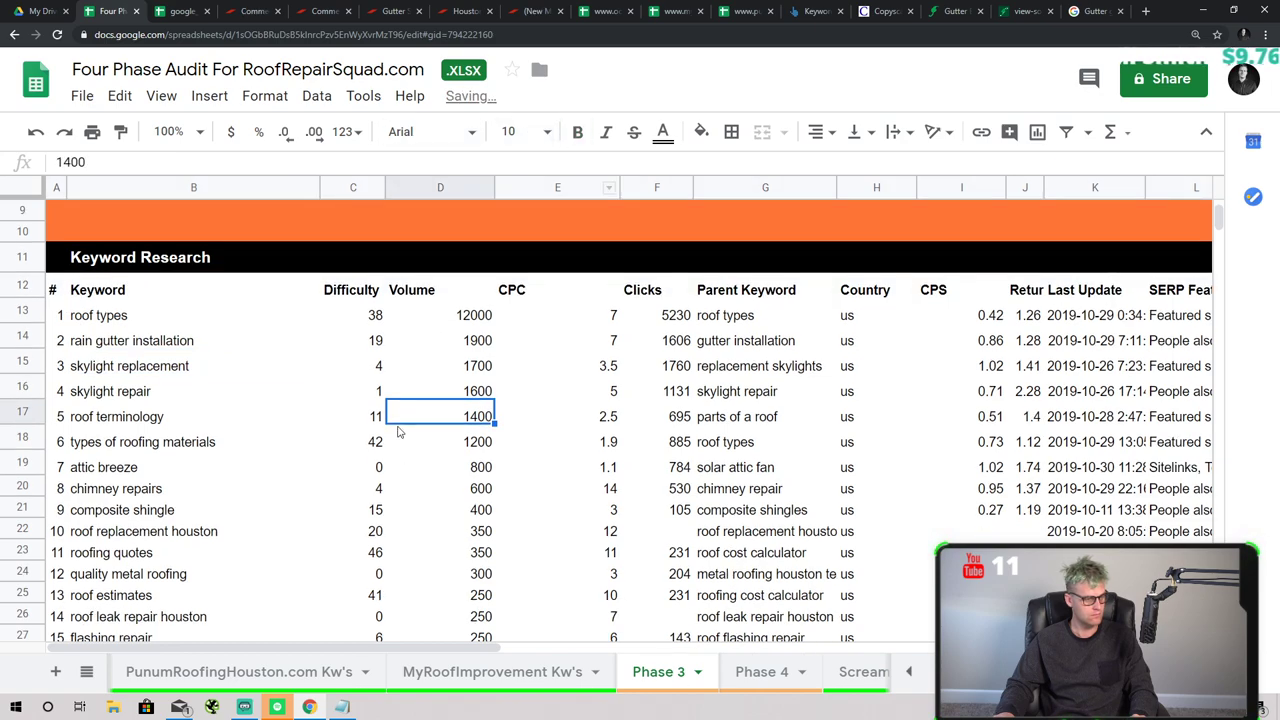
{"action": "scroll", "coordinate": [40, 287], "scroll_direction": "up", "scroll_amount": 3}
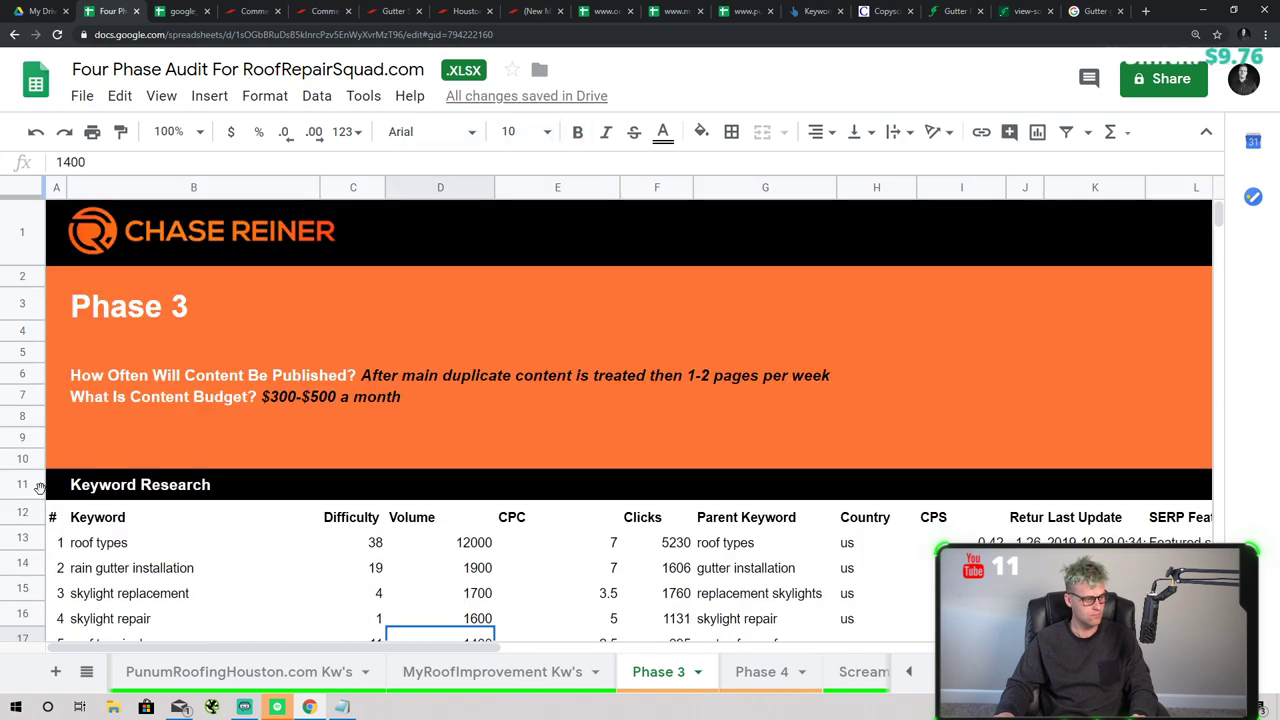
- Freeze the Phase 3 sheet up to row 1 so the logo banner stays pinned
{"action": "left_click", "coordinate": [22, 484]}
{"action": "left_click", "coordinate": [24, 510]}
{"action": "left_click", "coordinate": [22, 232], "text": "shift"}
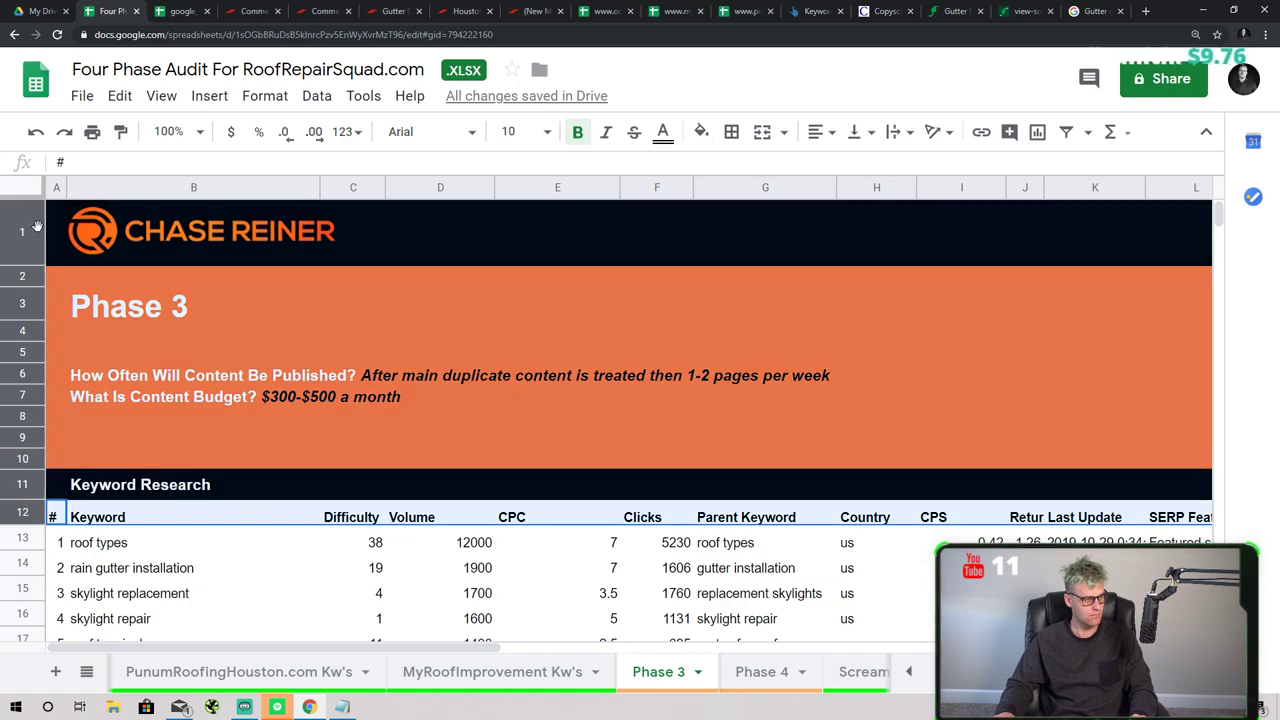
{"action": "right_click", "coordinate": [22, 232]}
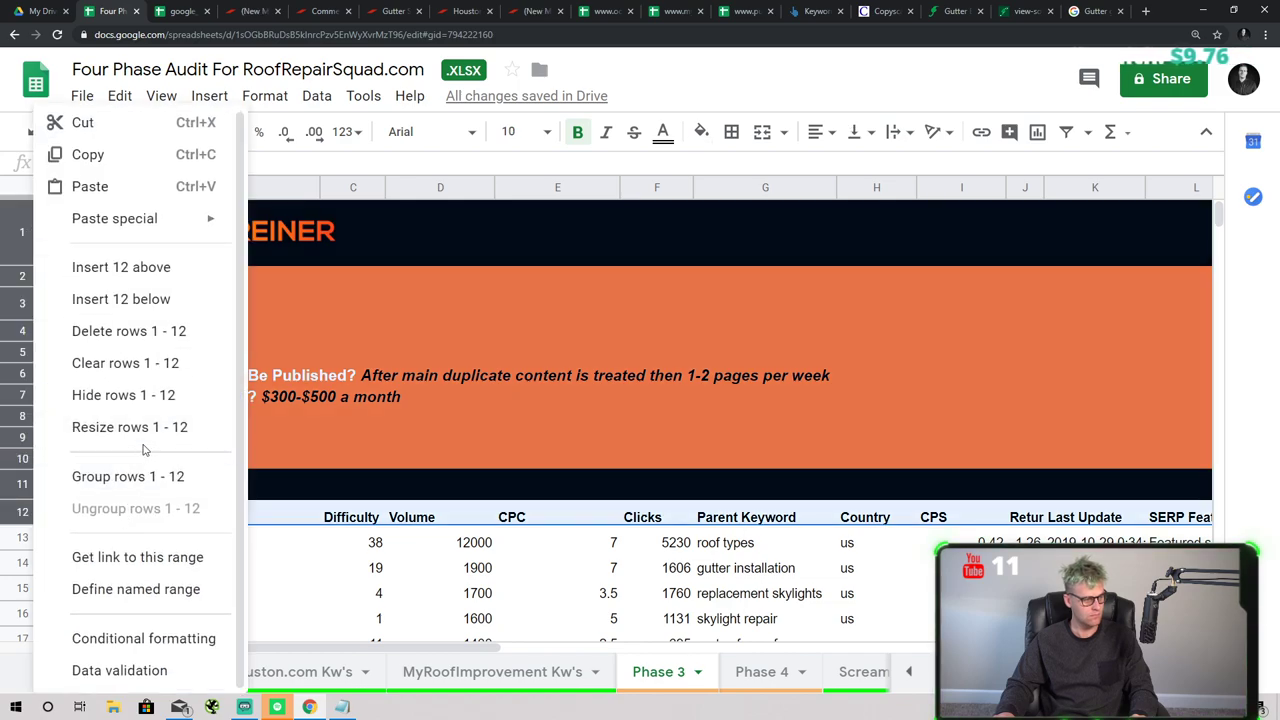
{"action": "scroll", "coordinate": [236, 124], "scroll_direction": "down", "scroll_amount": 1}
{"action": "left_click", "coordinate": [161, 95]}
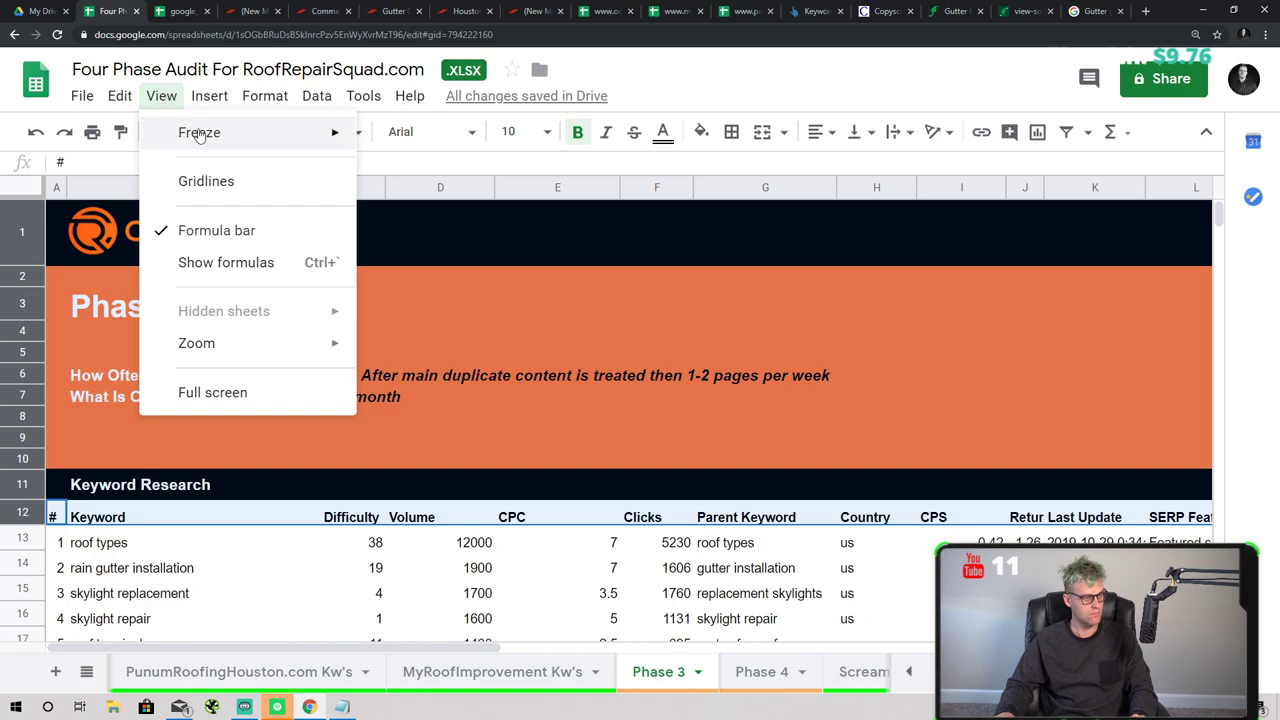
{"action": "mouse_move", "coordinate": [200, 133]}
{"action": "left_click", "coordinate": [470, 235]}
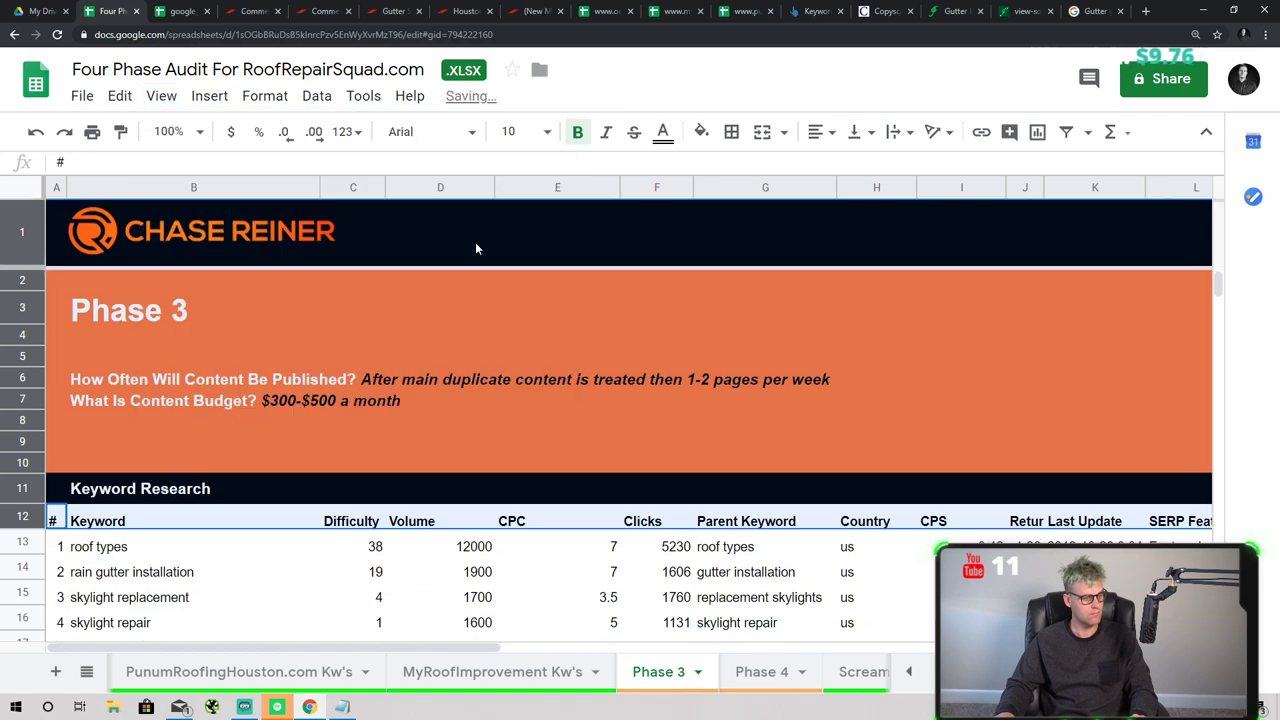
- Scroll the keyword table to check the frozen banner, then bring the Phase 1 tab into view
{"action": "left_click", "coordinate": [357, 565]}
{"action": "scroll", "coordinate": [187, 470], "scroll_direction": "down", "scroll_amount": 2}
{"action": "scroll", "coordinate": [172, 431], "scroll_direction": "up", "scroll_amount": 3}
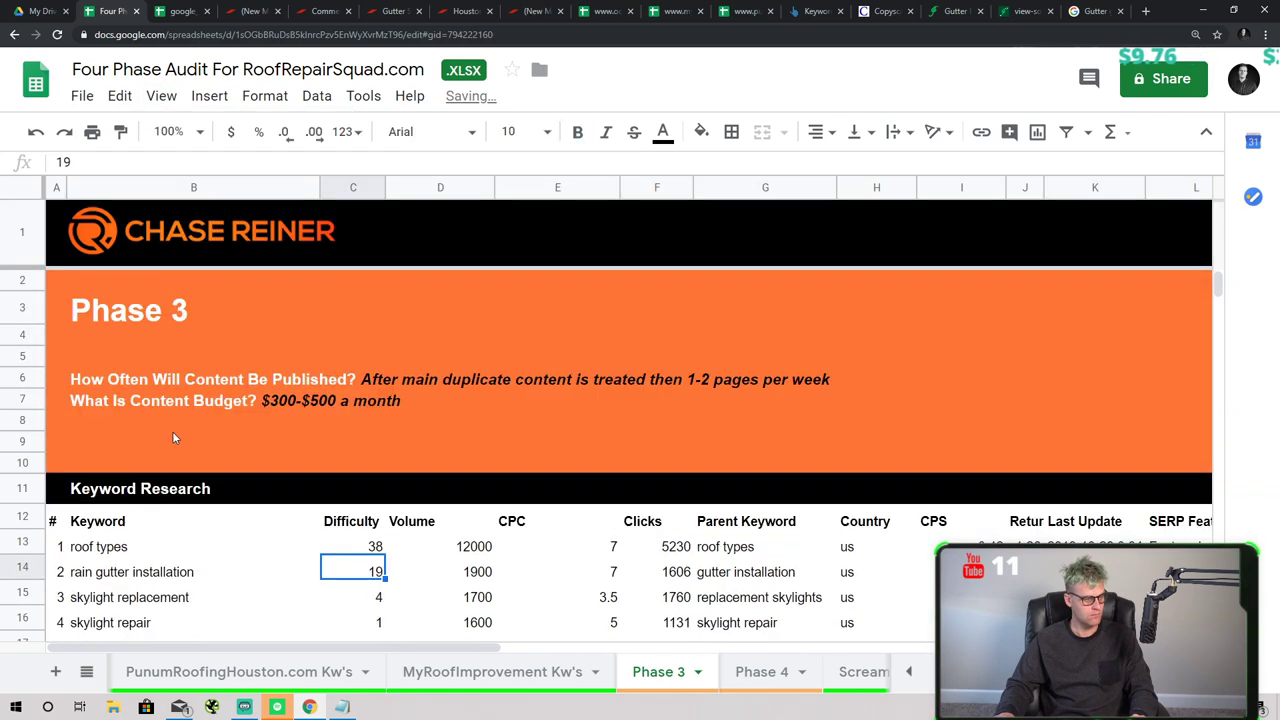
{"action": "scroll", "coordinate": [172, 431], "scroll_direction": "down", "scroll_amount": 3}
{"action": "scroll", "coordinate": [176, 427], "scroll_direction": "up", "scroll_amount": 3}
{"action": "scroll", "coordinate": [185, 458], "scroll_direction": "down", "scroll_amount": 2}
{"action": "scroll", "coordinate": [185, 456], "scroll_direction": "down", "scroll_amount": 1}
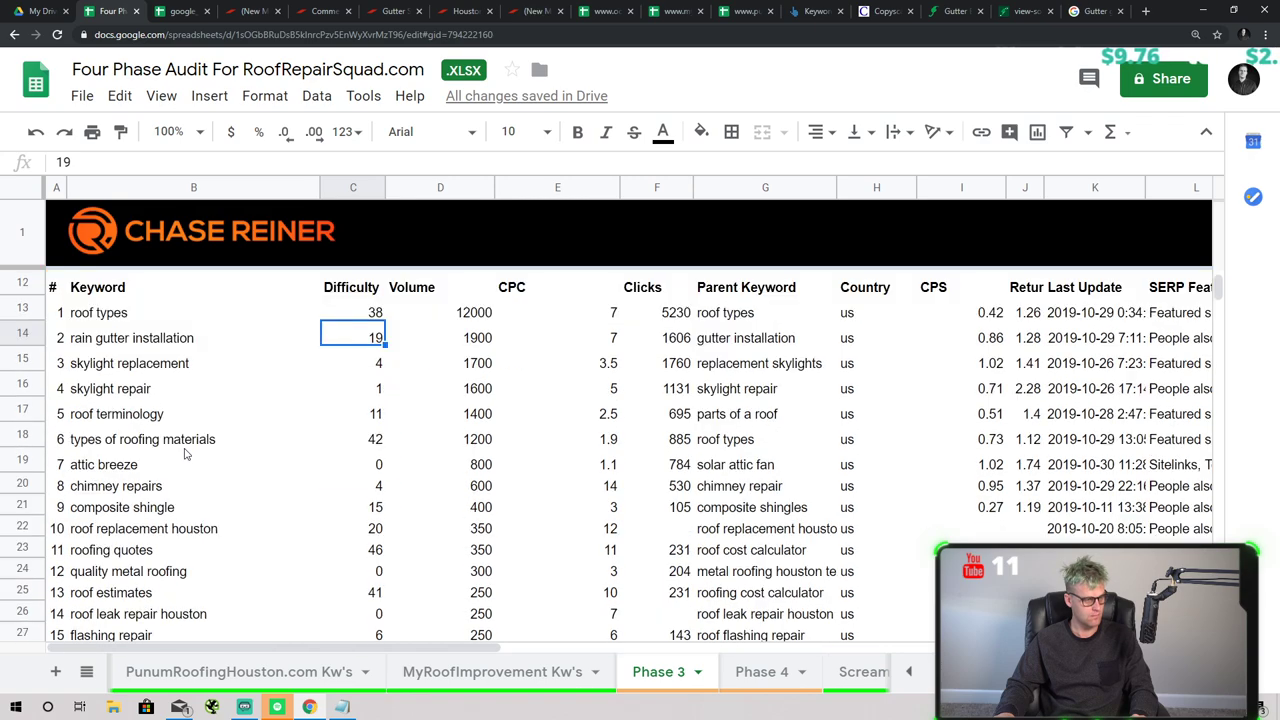
{"action": "scroll", "coordinate": [204, 451], "scroll_direction": "down", "scroll_amount": 2}
{"action": "scroll", "coordinate": [212, 405], "scroll_direction": "up", "scroll_amount": 4}
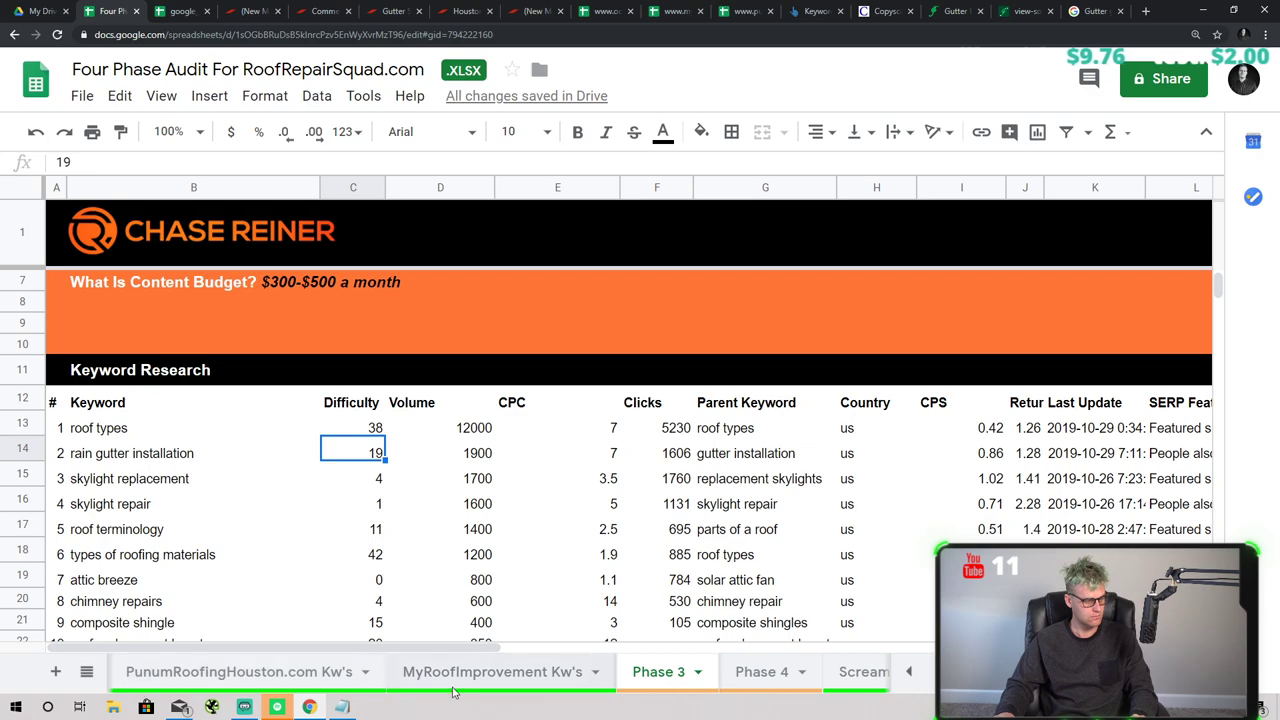
{"action": "left_click", "coordinate": [905, 672]}
{"action": "left_click", "coordinate": [905, 672]}
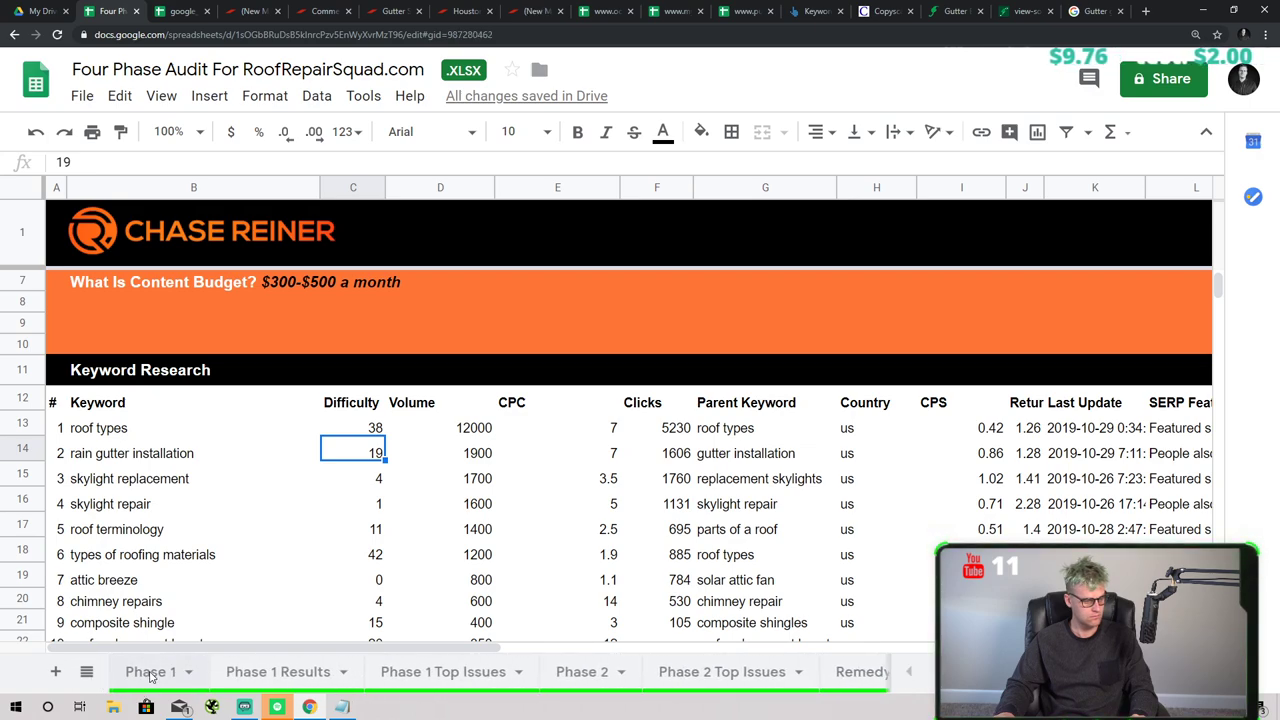
- Freeze the top logo row on the Phase 1 sheet
{"action": "left_click", "coordinate": [152, 671]}
{"action": "scroll", "coordinate": [150, 280], "scroll_direction": "up", "scroll_amount": 1}
{"action": "left_click", "coordinate": [128, 251]}
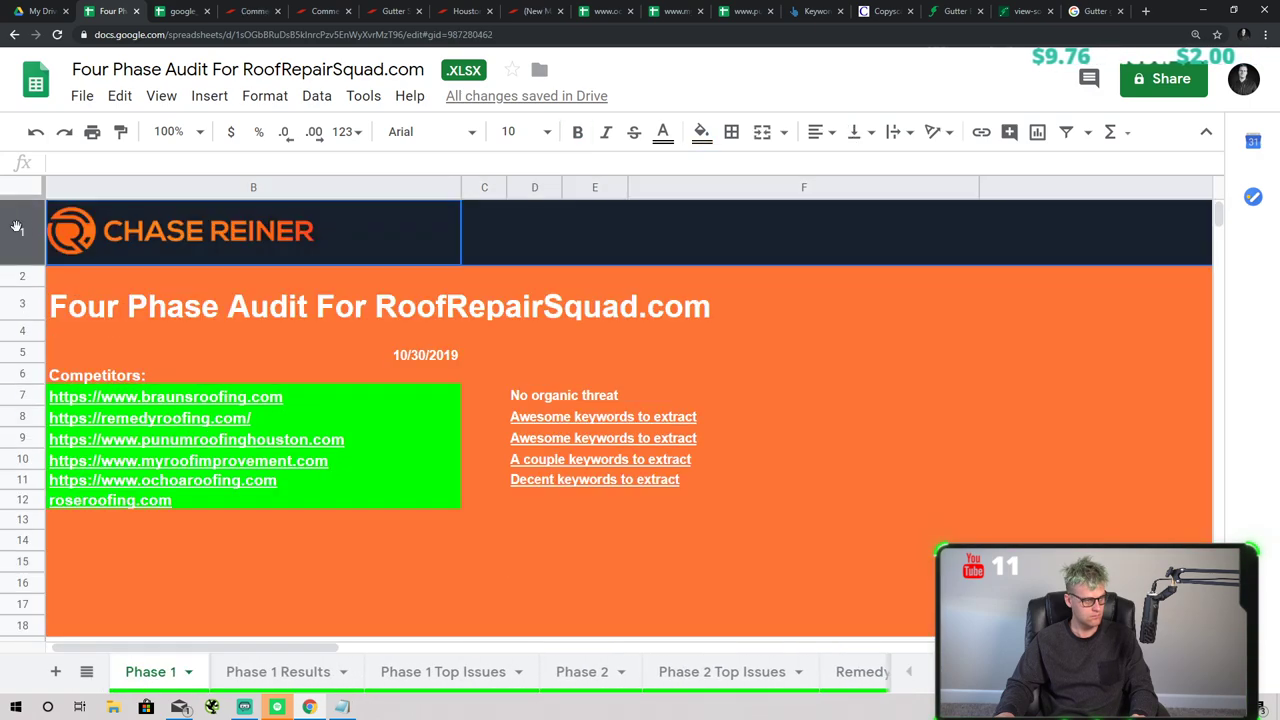
{"action": "left_click", "coordinate": [156, 97]}
{"action": "mouse_move", "coordinate": [334, 146]}
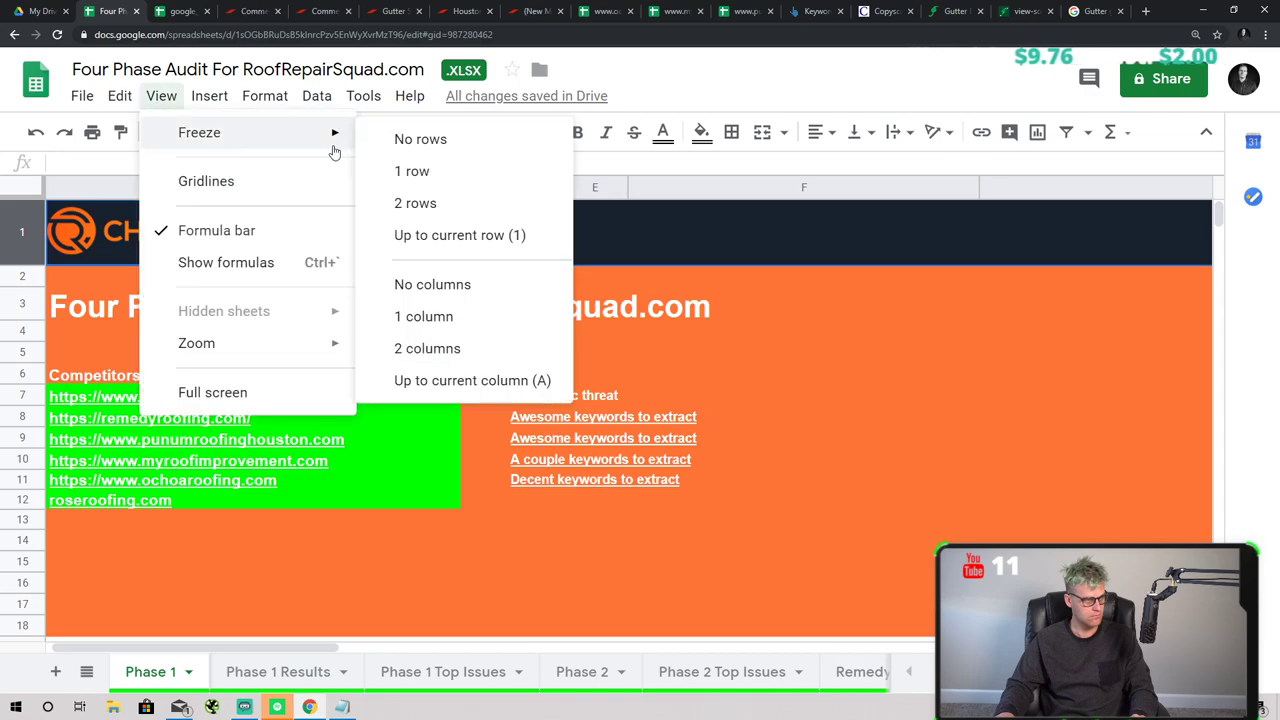
{"action": "left_click", "coordinate": [411, 171]}
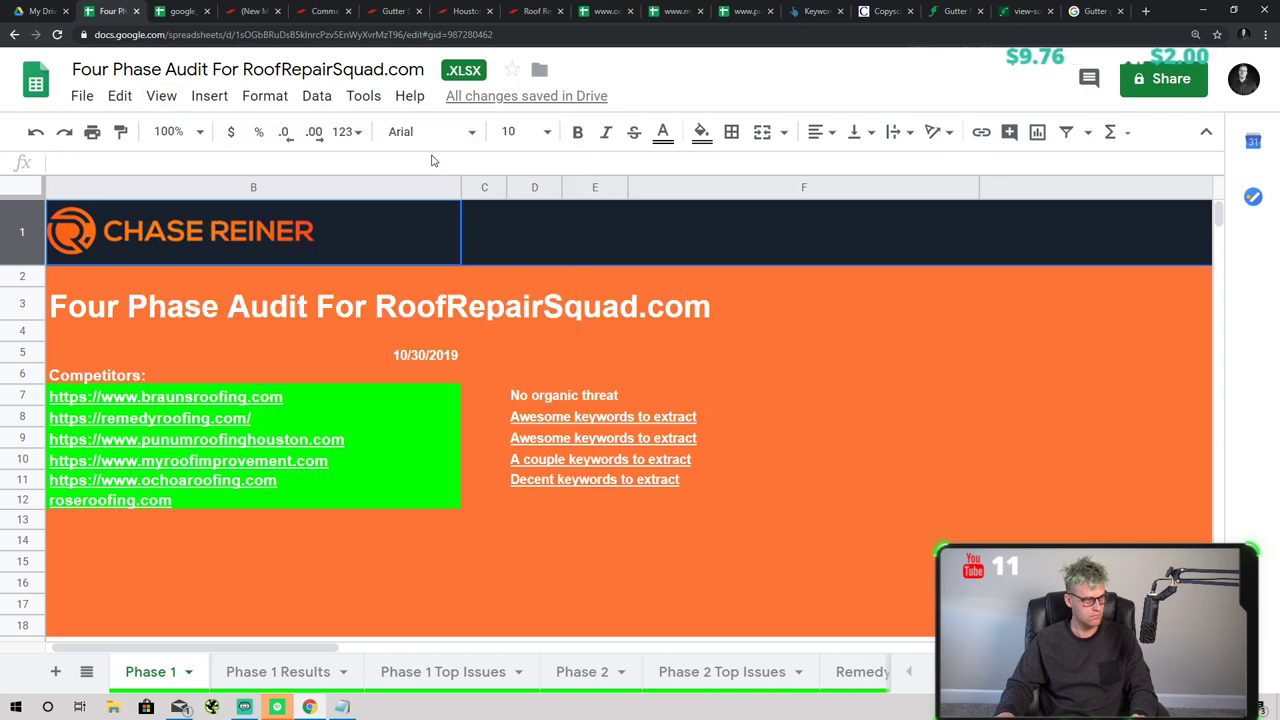
{"action": "left_click", "coordinate": [200, 133]}
{"action": "left_click", "coordinate": [161, 95]}
{"action": "mouse_move", "coordinate": [200, 129]}
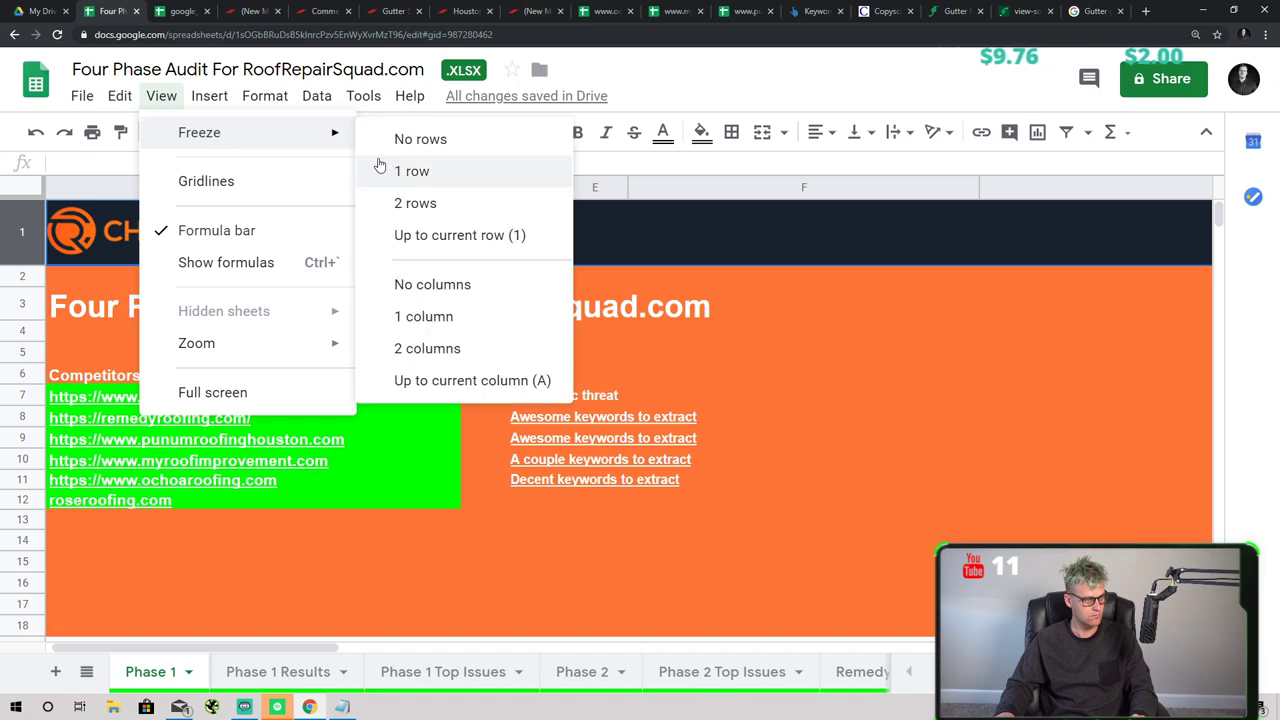
{"action": "left_click", "coordinate": [411, 171]}
- Move the PunumRoofingHouston.com Kw's sheet to the end of the tab bar
{"action": "left_click", "coordinate": [424, 425]}
{"action": "scroll", "coordinate": [315, 402], "scroll_direction": "down", "scroll_amount": 5}
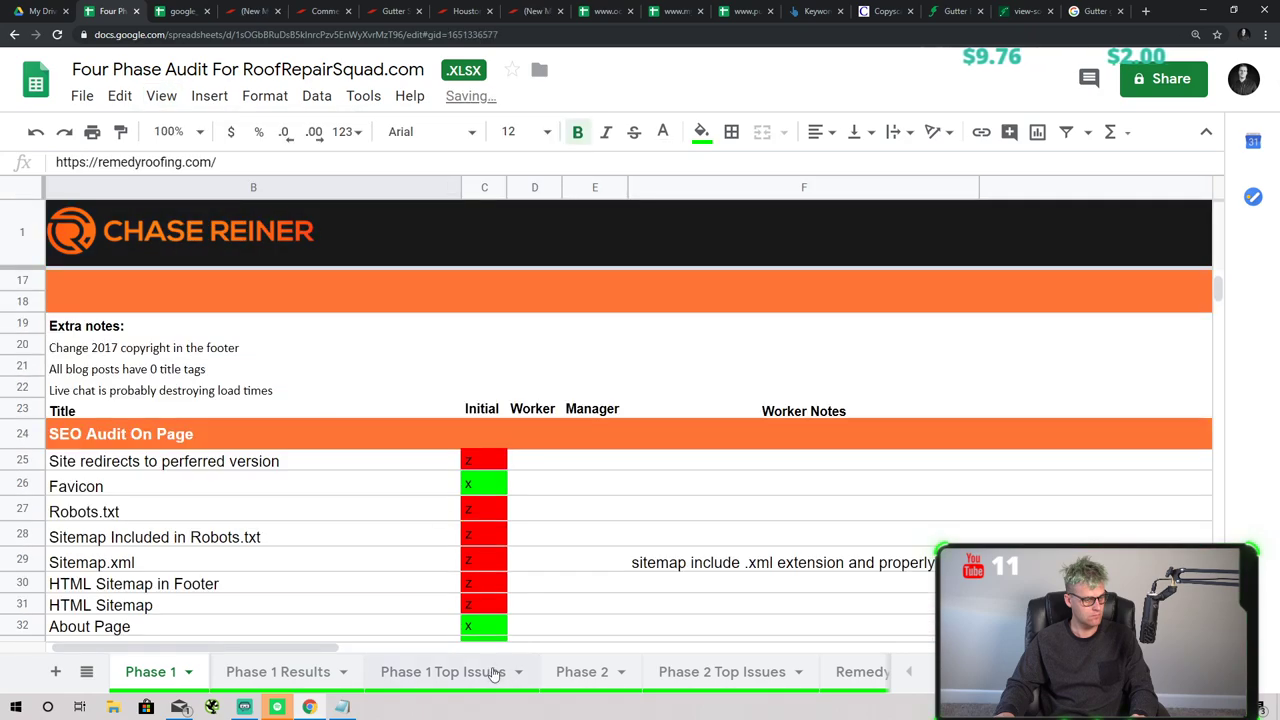
{"action": "left_click", "coordinate": [760, 675]}
{"action": "left_click", "coordinate": [870, 675]}
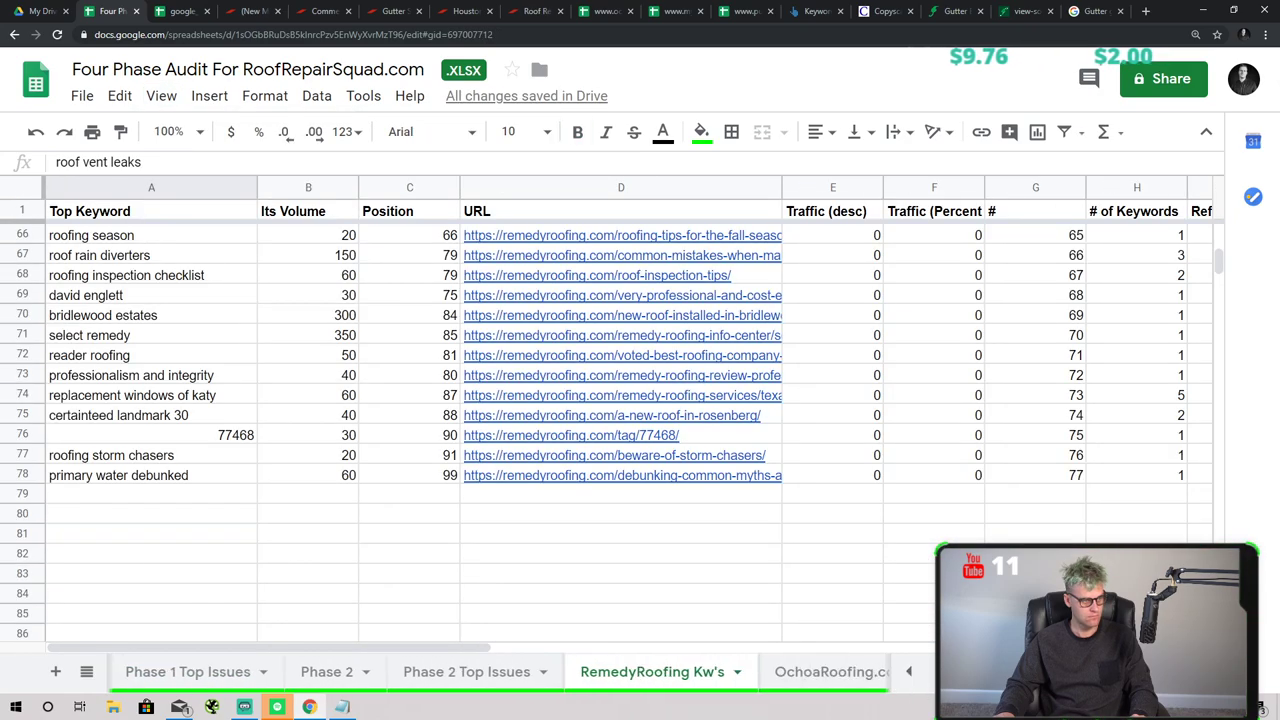
{"action": "left_click", "coordinate": [884, 676]}
{"action": "scroll", "coordinate": [750, 672], "scroll_direction": "right", "scroll_amount": 5}
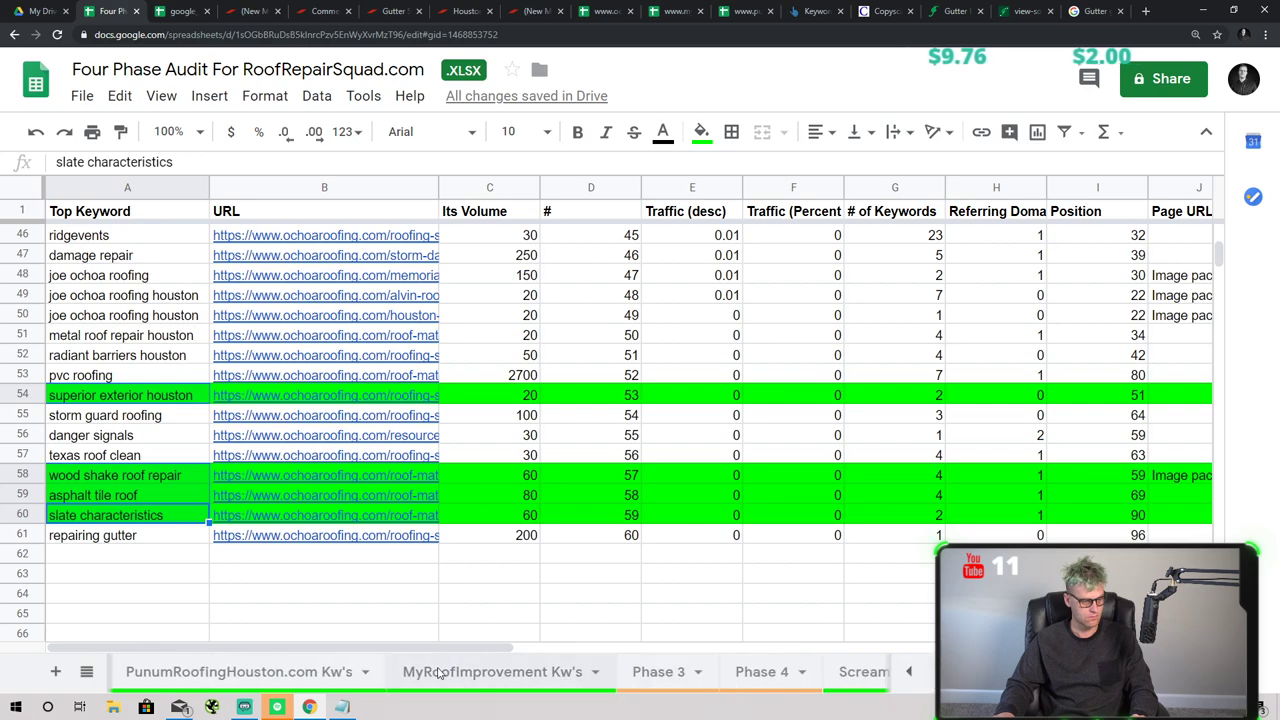
{"action": "left_click_drag", "start_coordinate": [286, 677], "coordinate": [870, 686]}
{"action": "left_click", "coordinate": [906, 672]}
{"action": "left_click", "coordinate": [906, 672]}
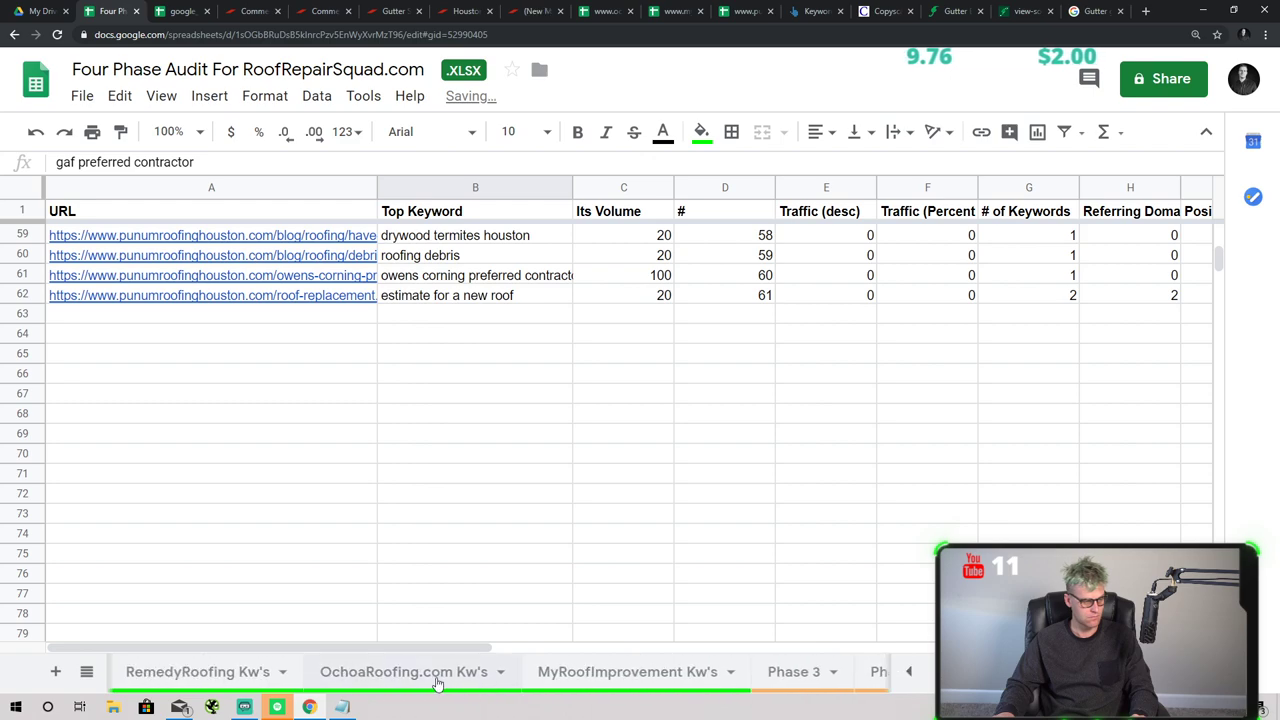
- Move the OchoaRoofing.com Kw's and RemedyRoofing Kw's sheets to the end of the tabs
{"action": "left_click_drag", "start_coordinate": [437, 683], "coordinate": [928, 672]}
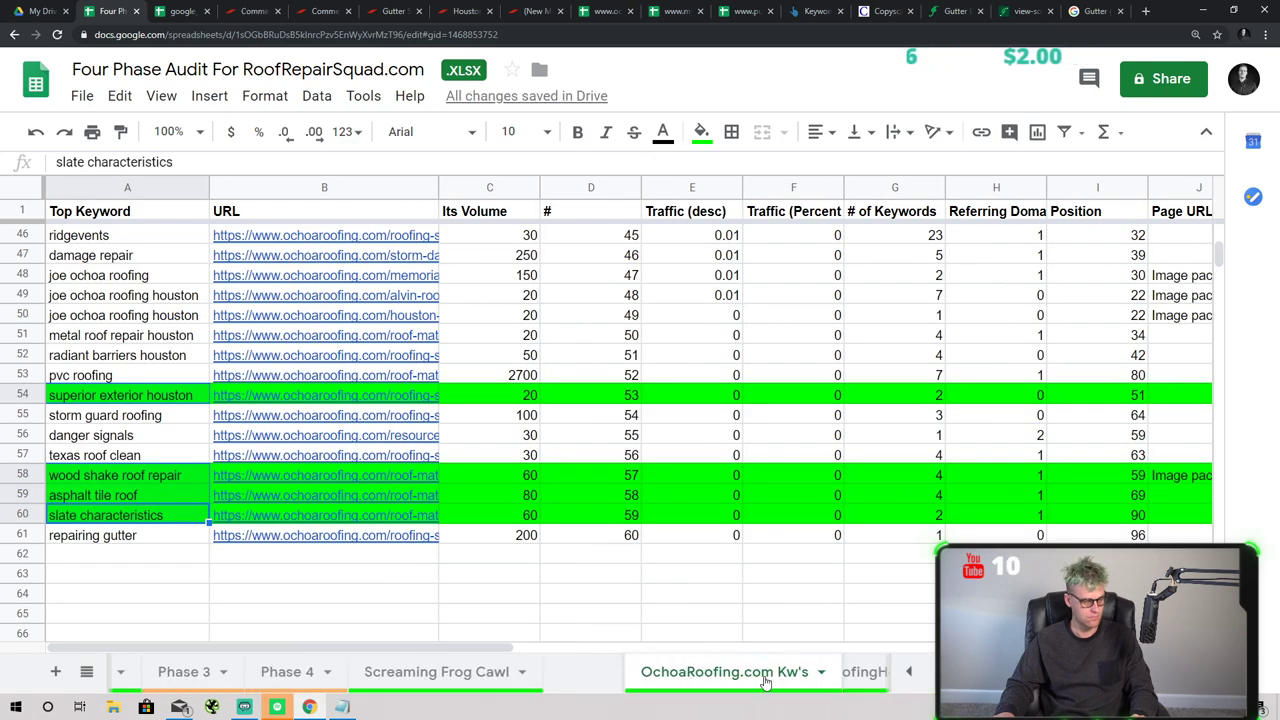
{"action": "left_click_drag", "start_coordinate": [765, 681], "coordinate": [780, 680]}
{"action": "left_click", "coordinate": [906, 672]}
{"action": "left_click_drag", "start_coordinate": [543, 680], "coordinate": [915, 675]}
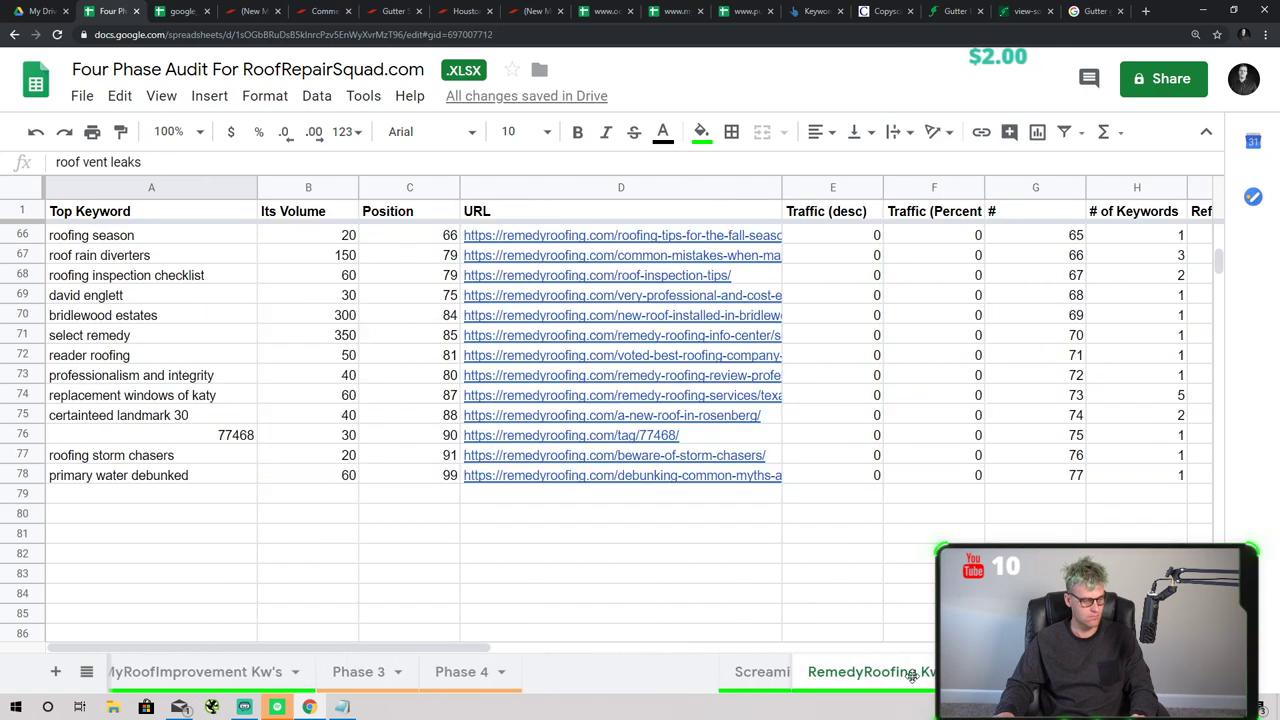
{"action": "left_click_drag", "start_coordinate": [740, 679], "coordinate": [741, 684]}
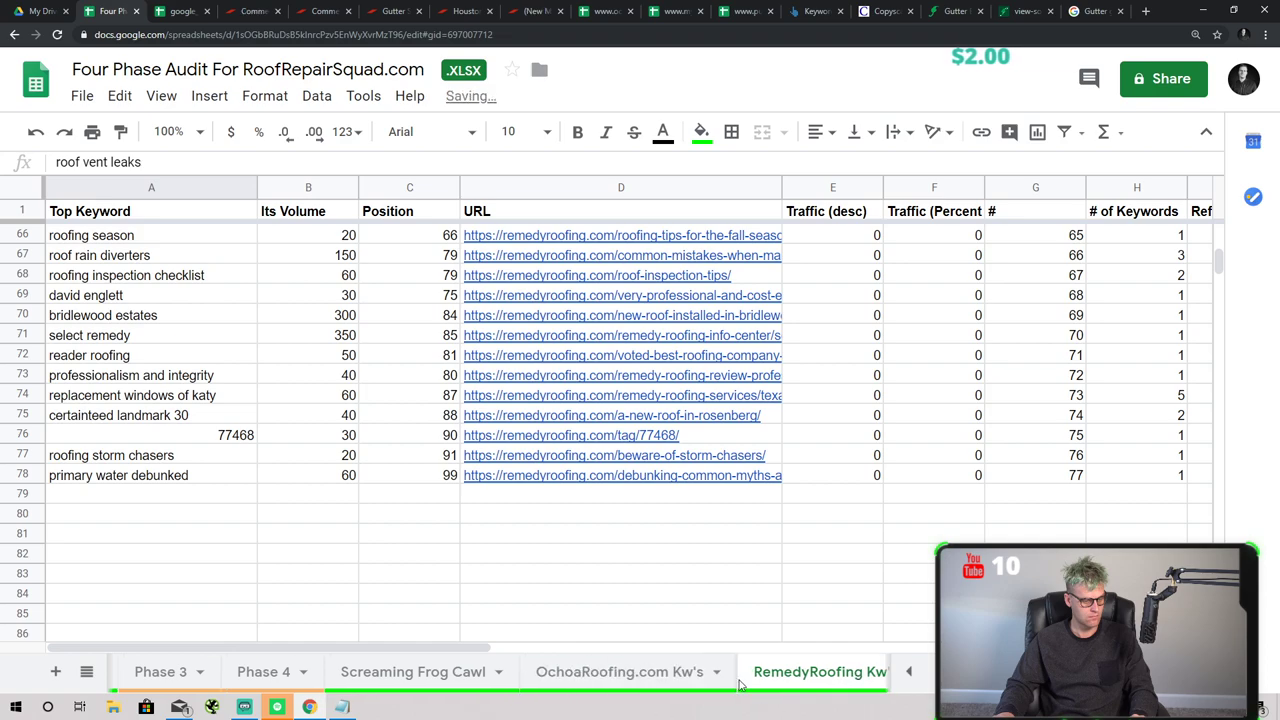
- Move MyRoofImprovement Kw's after the Phase sheets and return to the Phase 3 sheet
{"action": "left_click", "coordinate": [906, 674]}
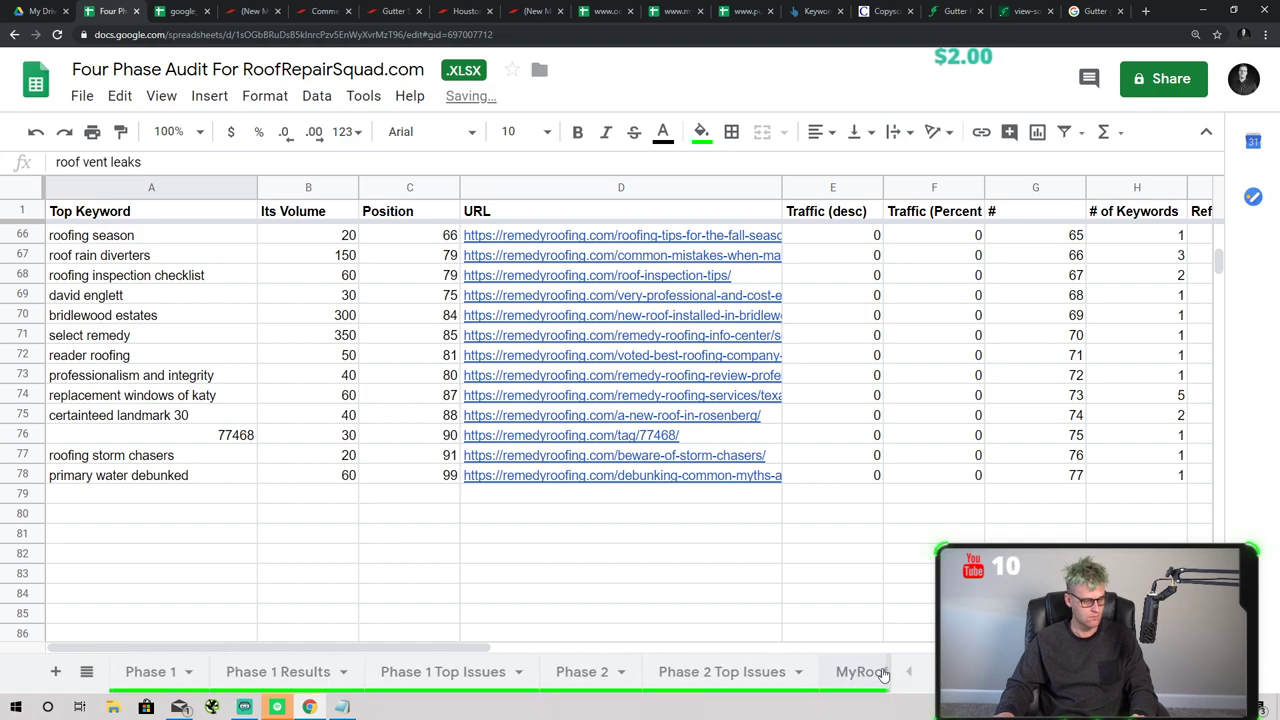
{"action": "scroll", "coordinate": [885, 675], "scroll_direction": "down", "scroll_amount": 3}
{"action": "left_click_drag", "start_coordinate": [225, 677], "coordinate": [860, 697]}
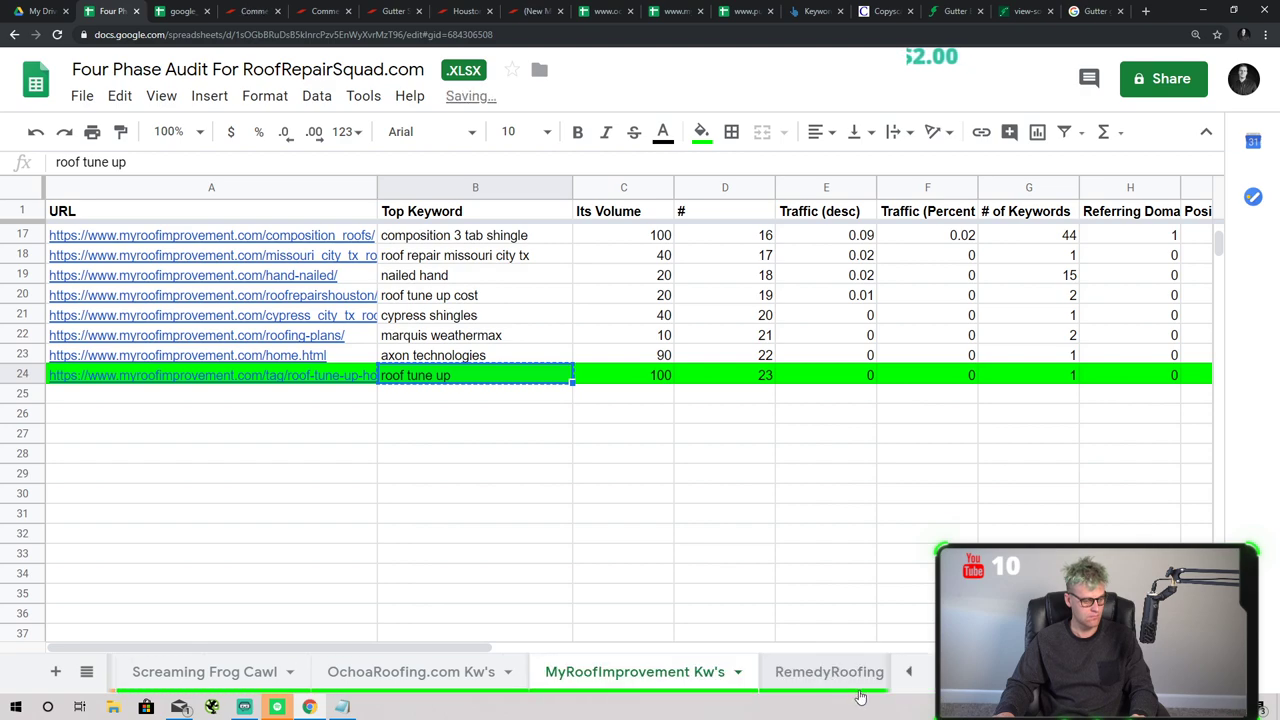
{"action": "left_click", "coordinate": [906, 672]}
{"action": "left_click", "coordinate": [906, 672]}
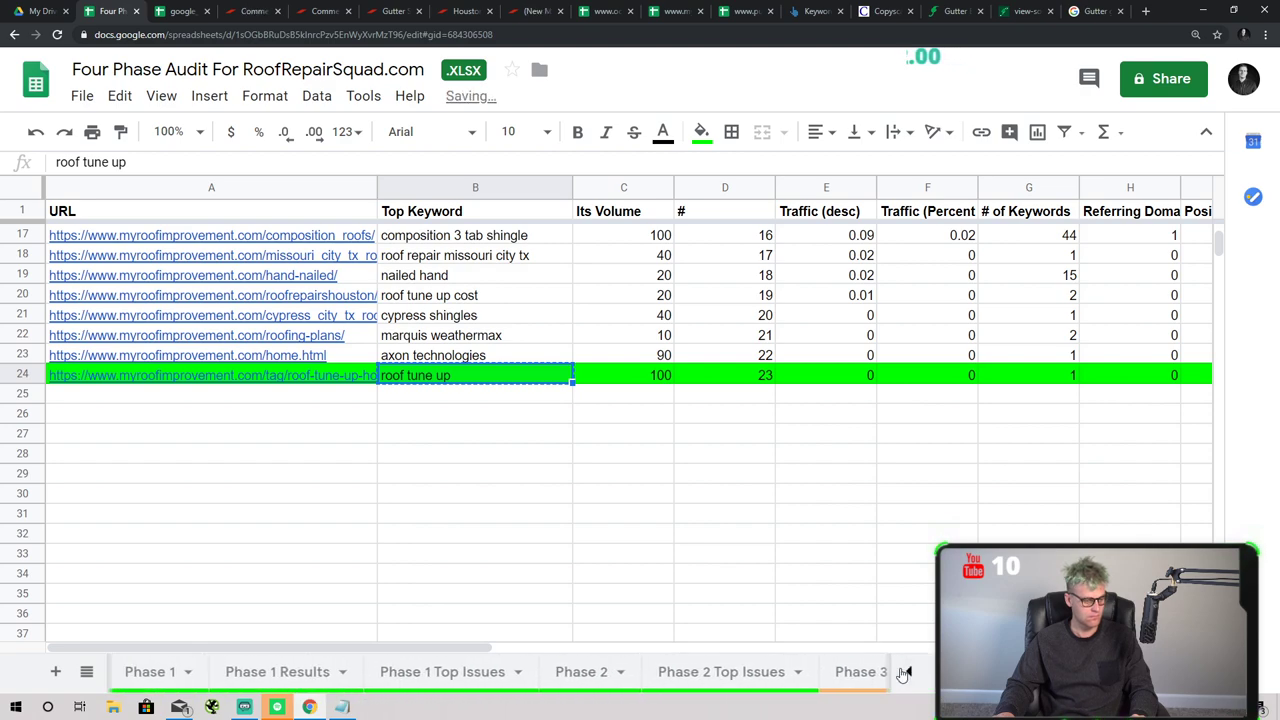
{"action": "left_click", "coordinate": [777, 675]}
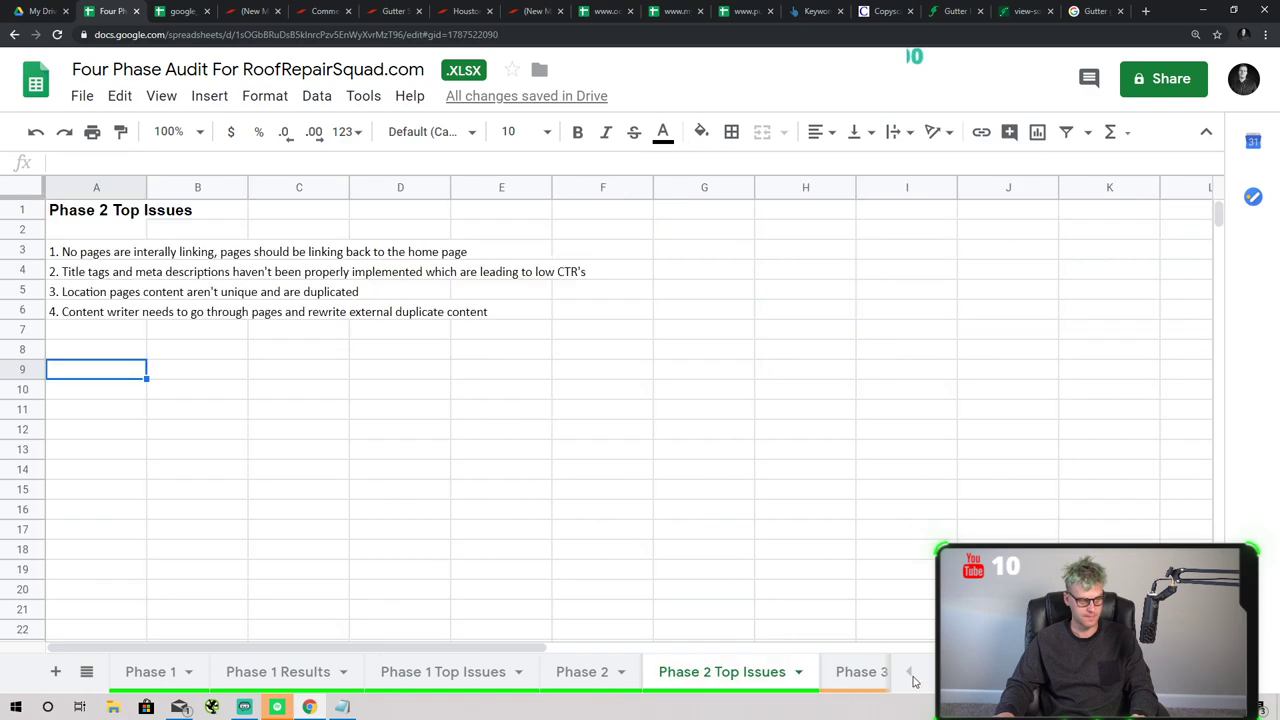
{"action": "left_click", "coordinate": [843, 672]}
- Delete the numbering column A from the Phase 3 keyword table
{"action": "scroll", "coordinate": [300, 490], "scroll_direction": "down", "scroll_amount": 5}
{"action": "scroll", "coordinate": [350, 462], "scroll_direction": "up", "scroll_amount": 2}
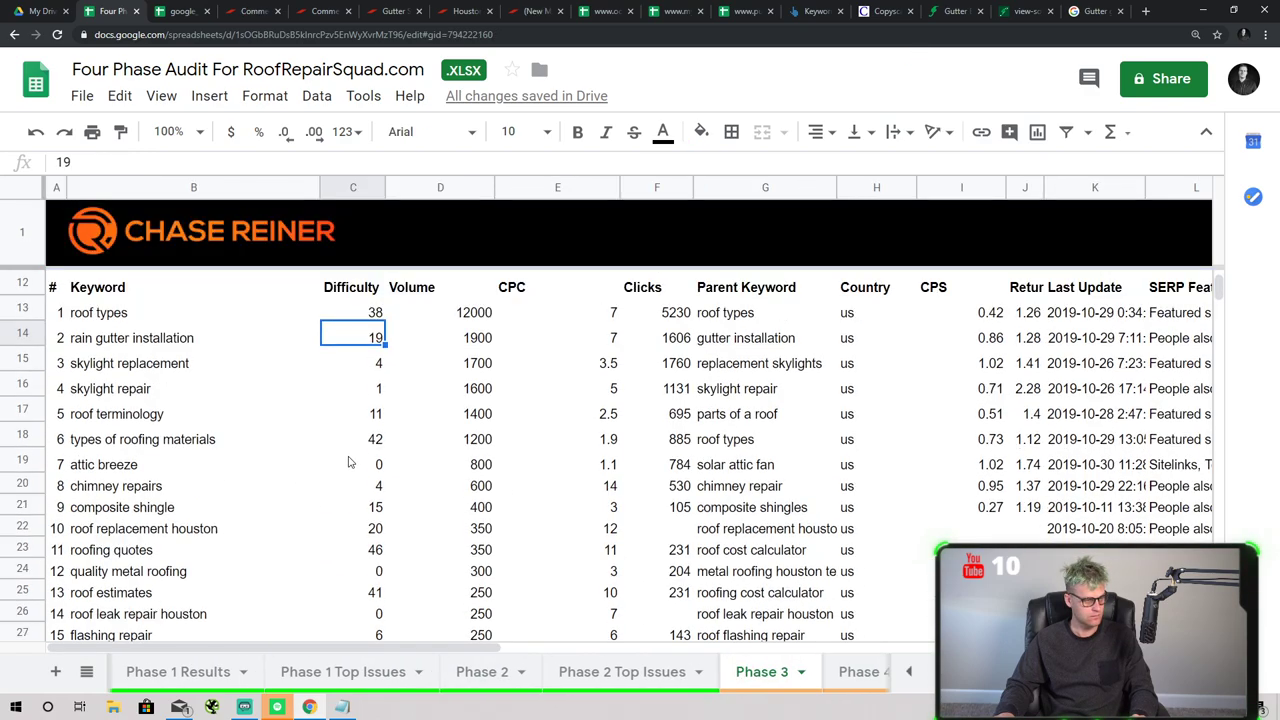
{"action": "scroll", "coordinate": [350, 462], "scroll_direction": "up", "scroll_amount": 1}
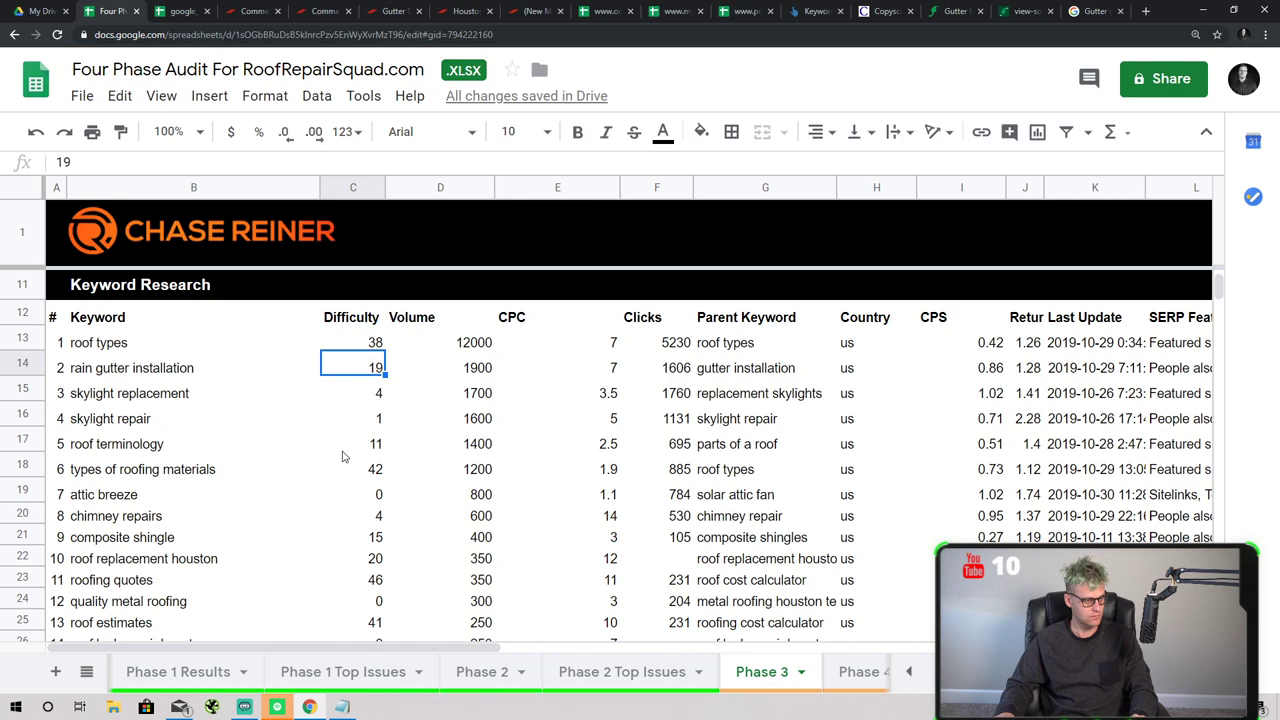
{"action": "left_click", "coordinate": [62, 292]}
{"action": "left_click", "coordinate": [56, 188]}
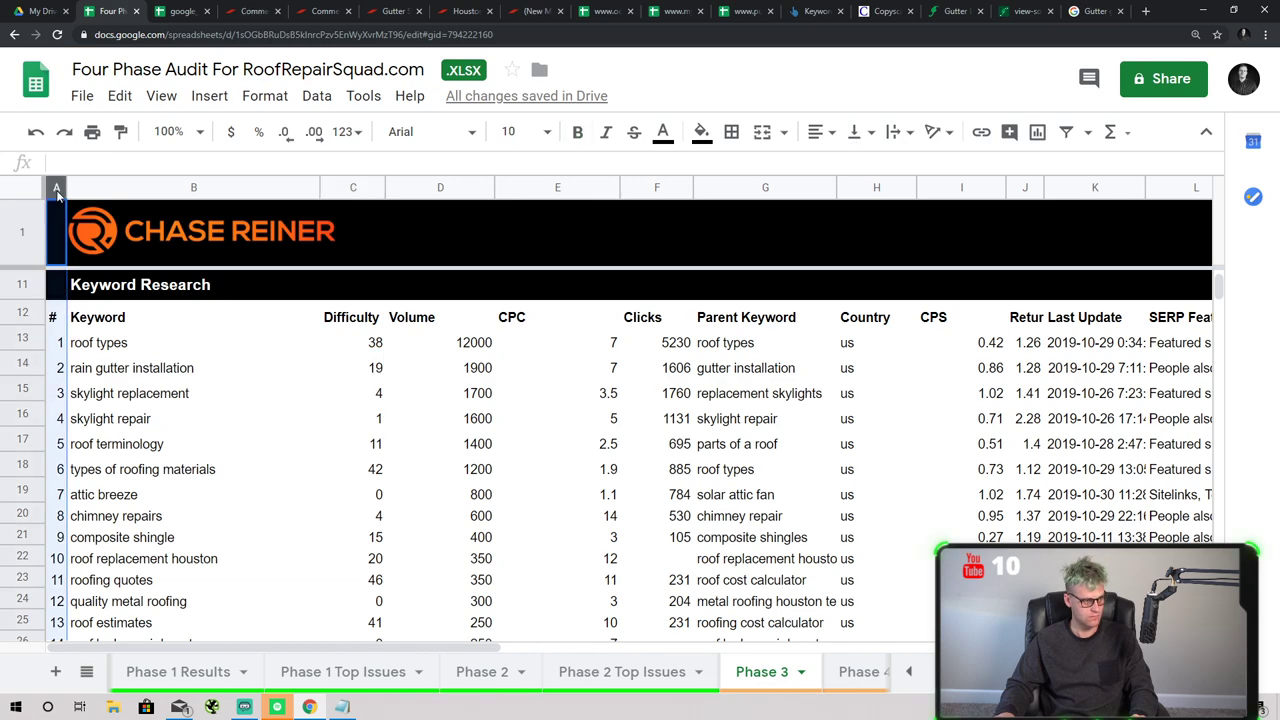
{"action": "right_click", "coordinate": [57, 195]}
{"action": "left_click", "coordinate": [140, 335]}
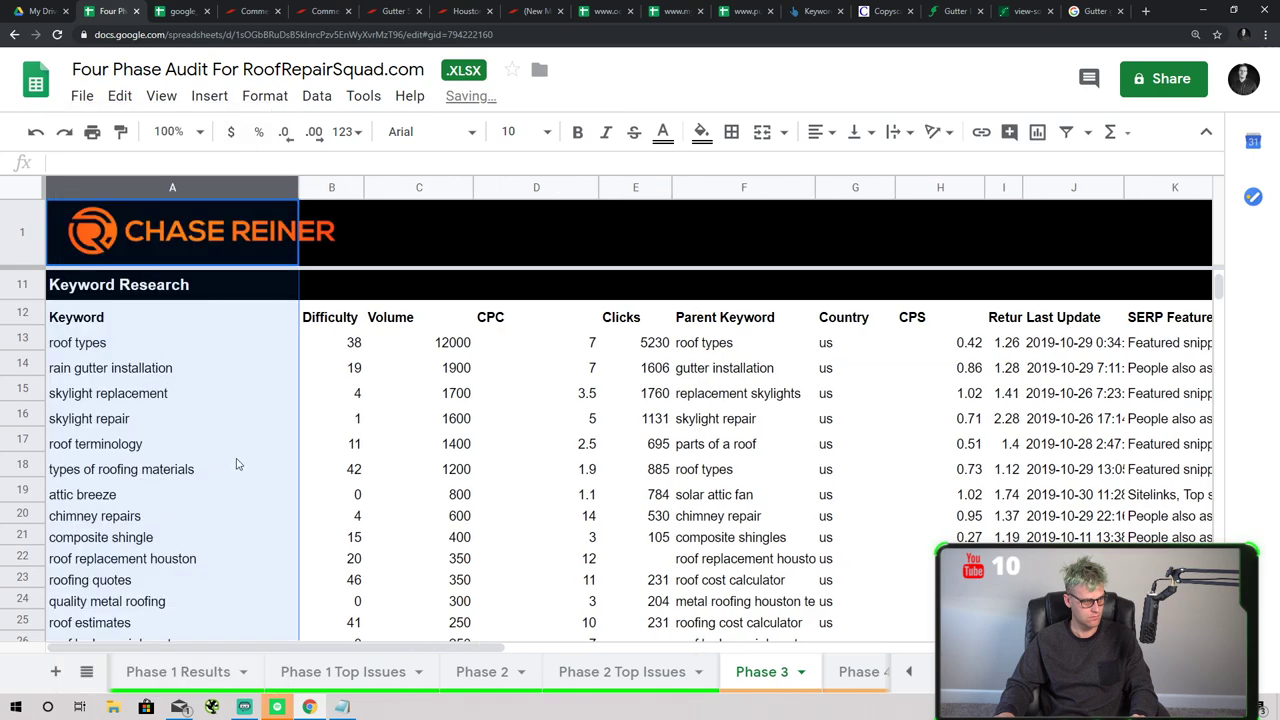
- Clear the Keyword Research label cell above the table
{"action": "left_click", "coordinate": [234, 463]}
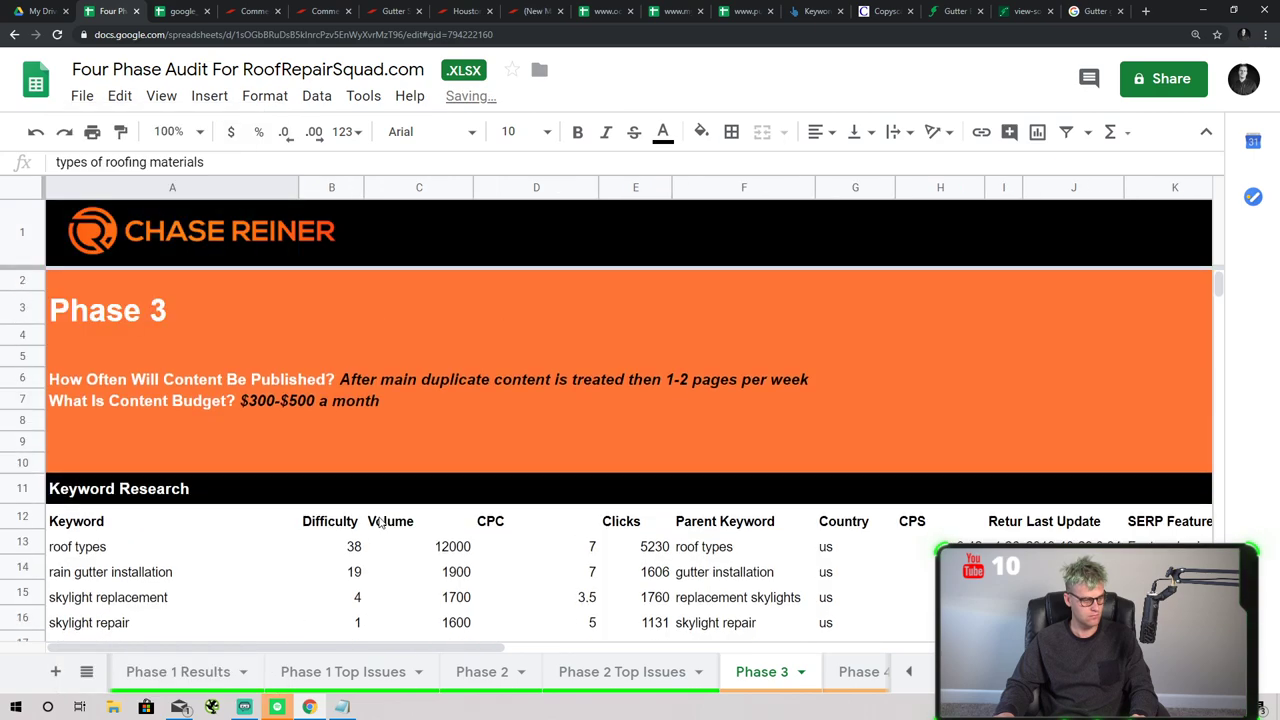
{"action": "scroll", "coordinate": [325, 463], "scroll_direction": "down", "scroll_amount": 3}
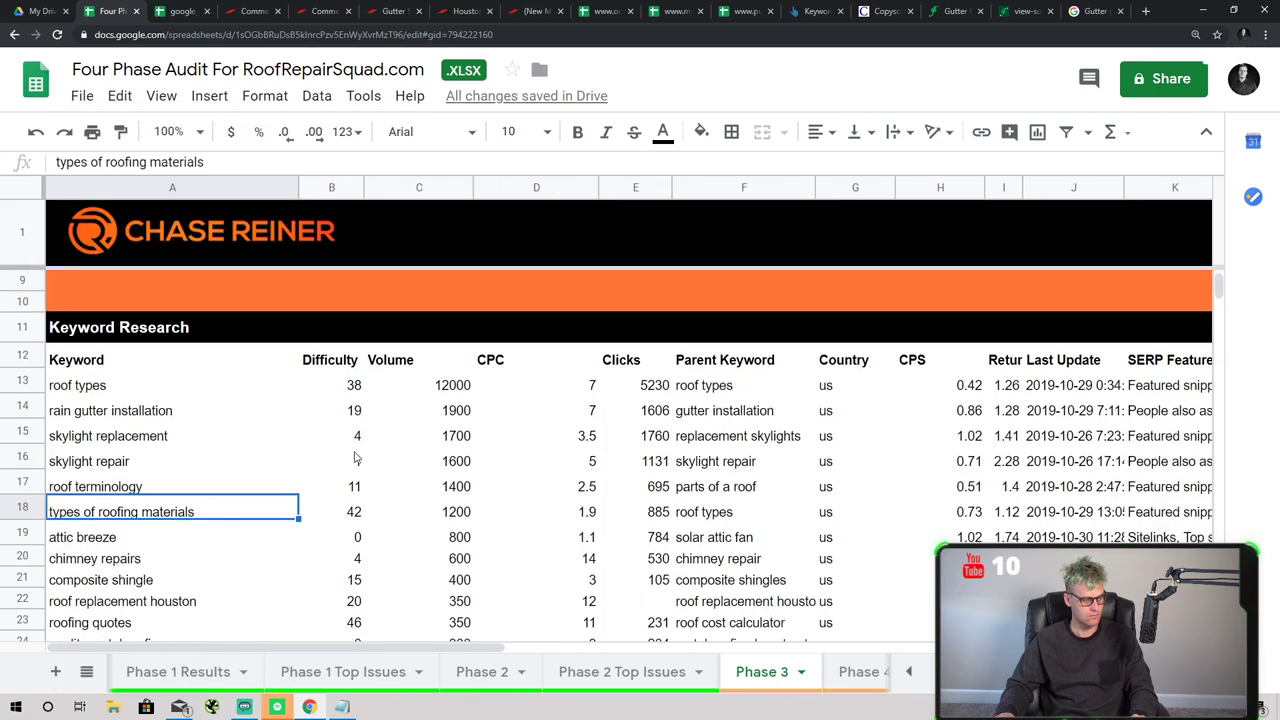
{"action": "left_click", "coordinate": [196, 330]}
{"action": "key", "text": "Delete"}
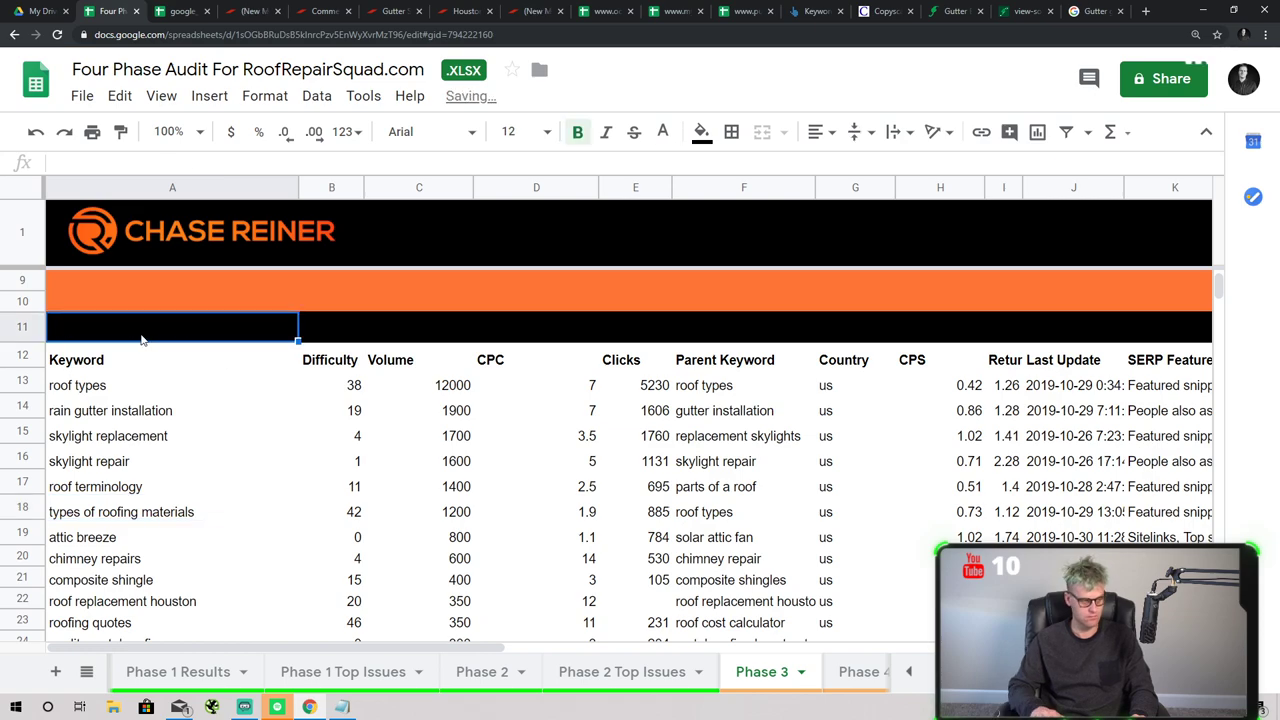
{"action": "key", "text": "Down"}
{"action": "key", "text": "Down"}
{"action": "key", "text": "Down"}
{"action": "scroll", "coordinate": [455, 592], "scroll_direction": "down", "scroll_amount": 1}
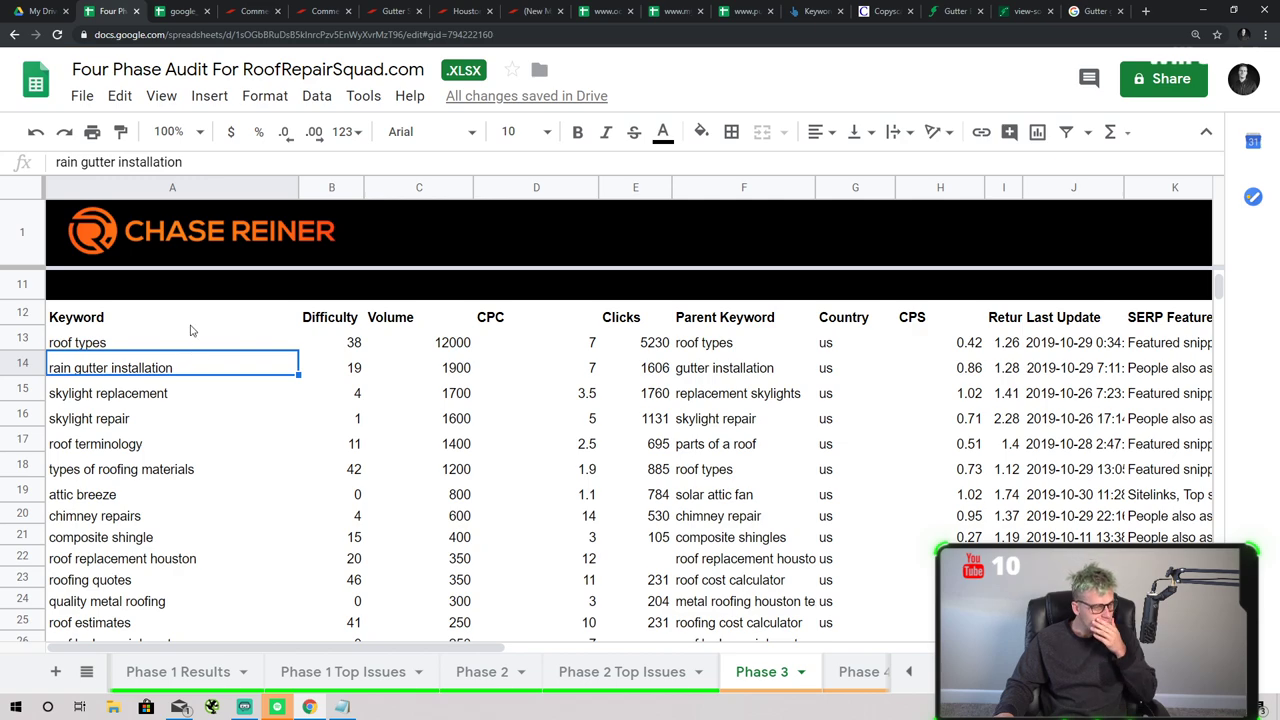
- Sort the sheet by the Difficulty column A → Z, lowest difficulty first
{"action": "left_click", "coordinate": [353, 190]}
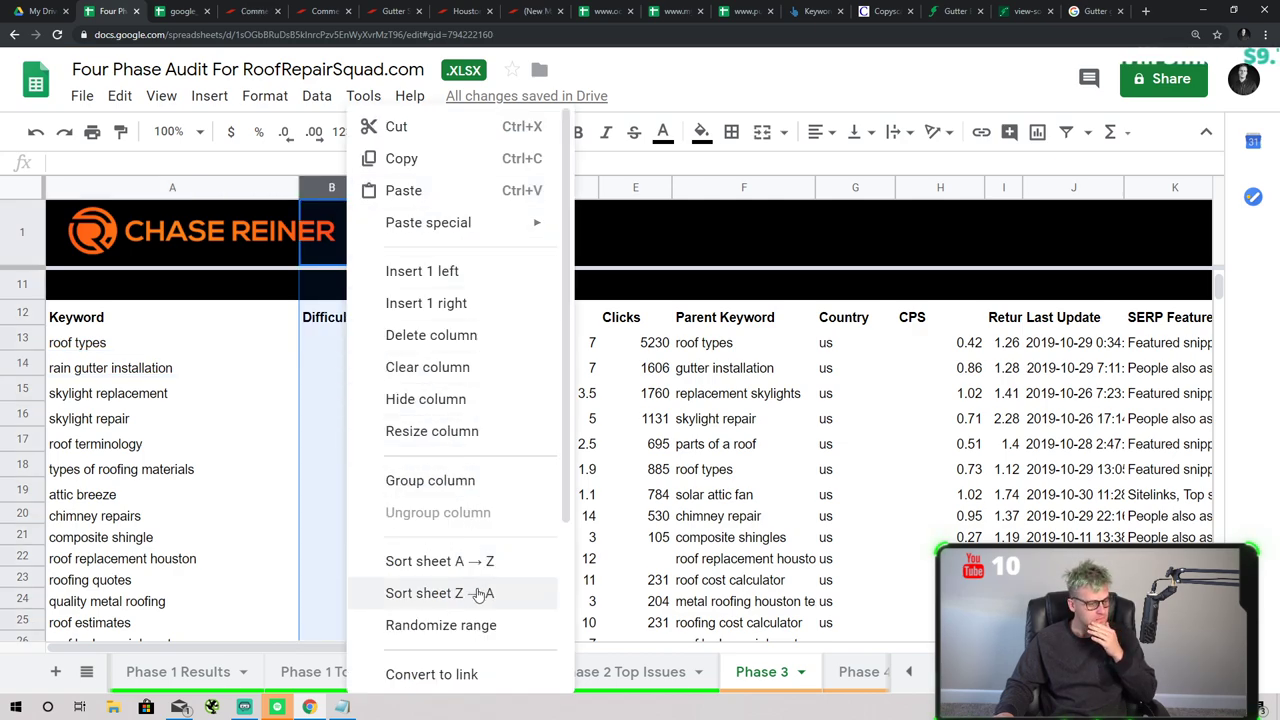
{"action": "left_click", "coordinate": [445, 578]}
{"action": "scroll", "coordinate": [315, 339], "scroll_direction": "up", "scroll_amount": 3}
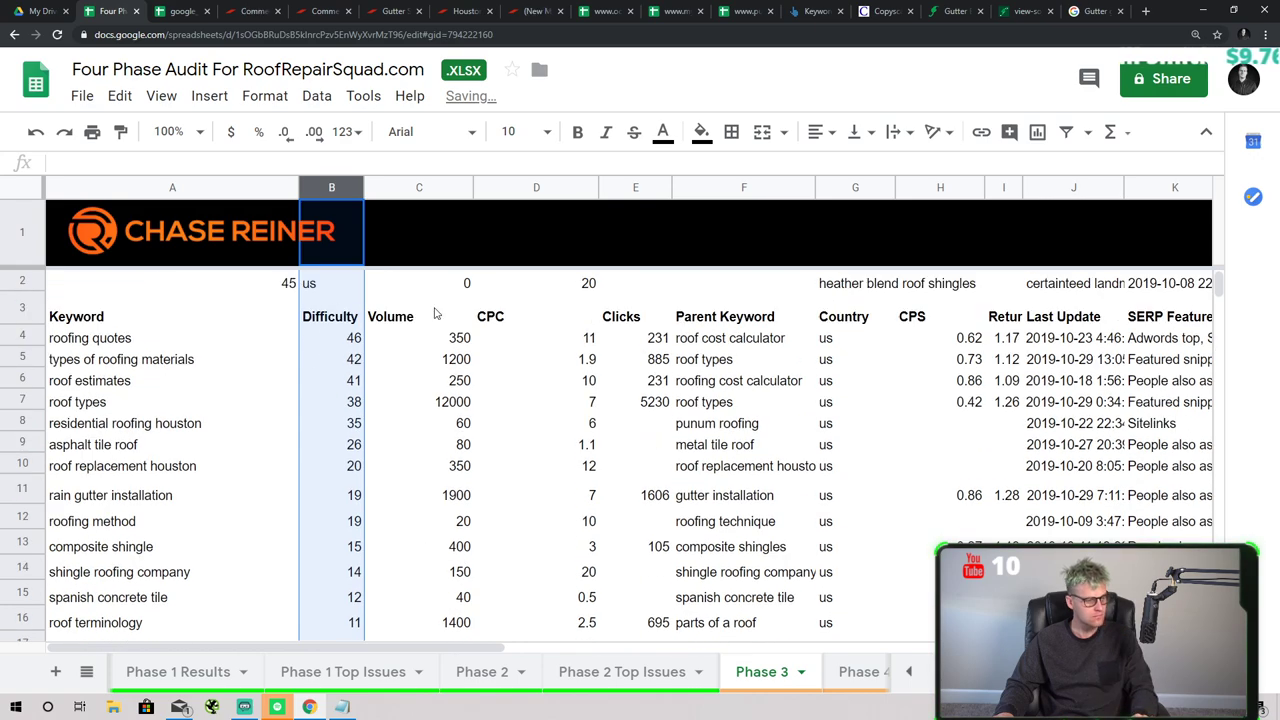
{"action": "right_click", "coordinate": [355, 187]}
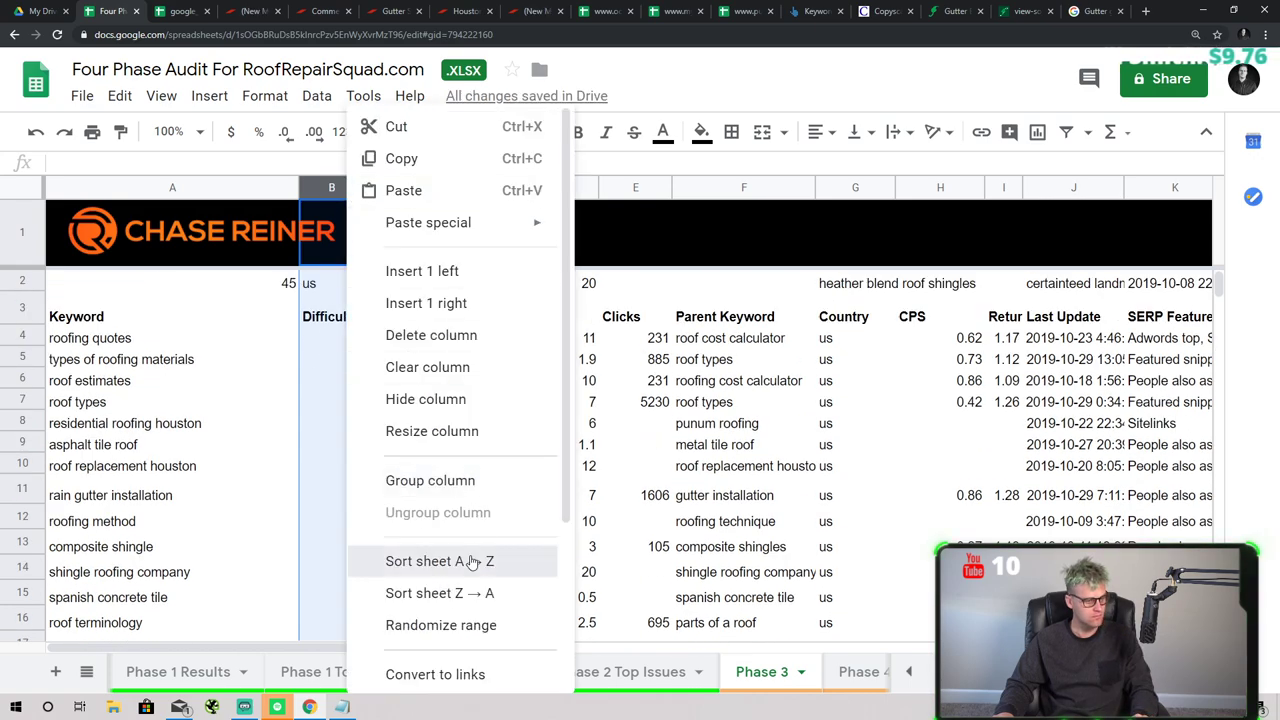
{"action": "left_click", "coordinate": [470, 481]}
{"action": "left_click", "coordinate": [408, 421]}
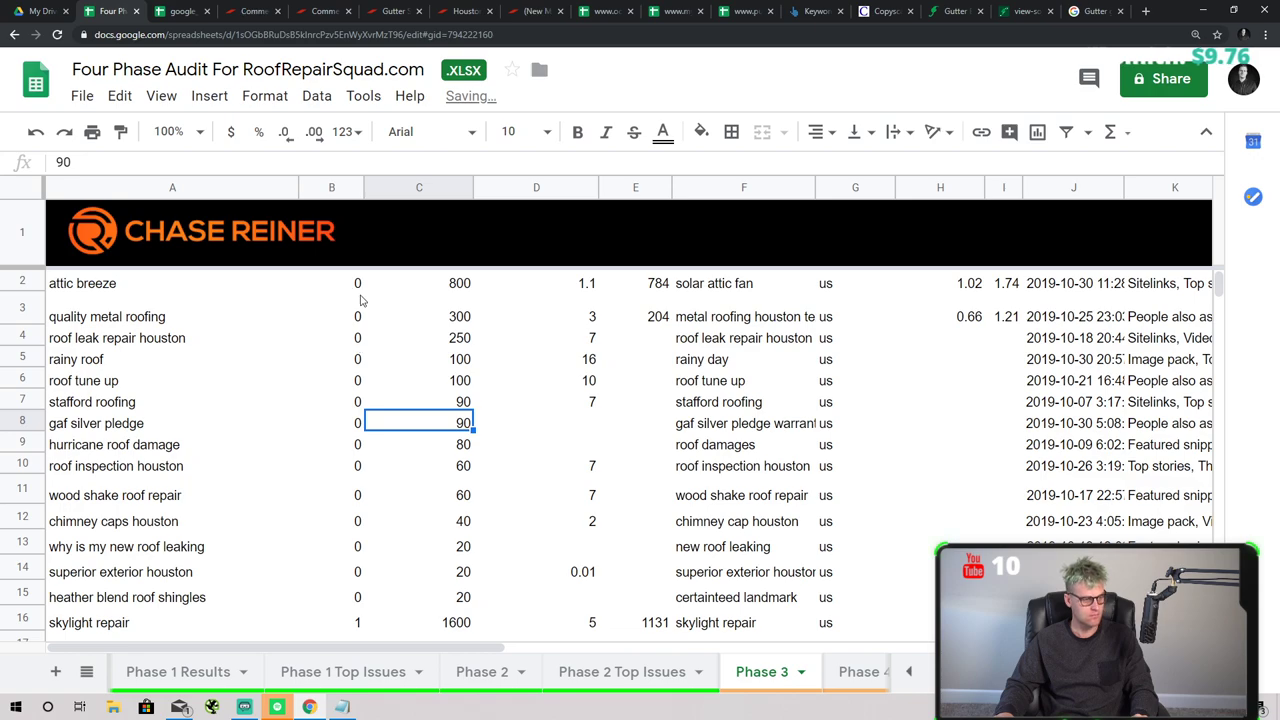
{"action": "scroll", "coordinate": [303, 365], "scroll_direction": "down", "scroll_amount": 5}
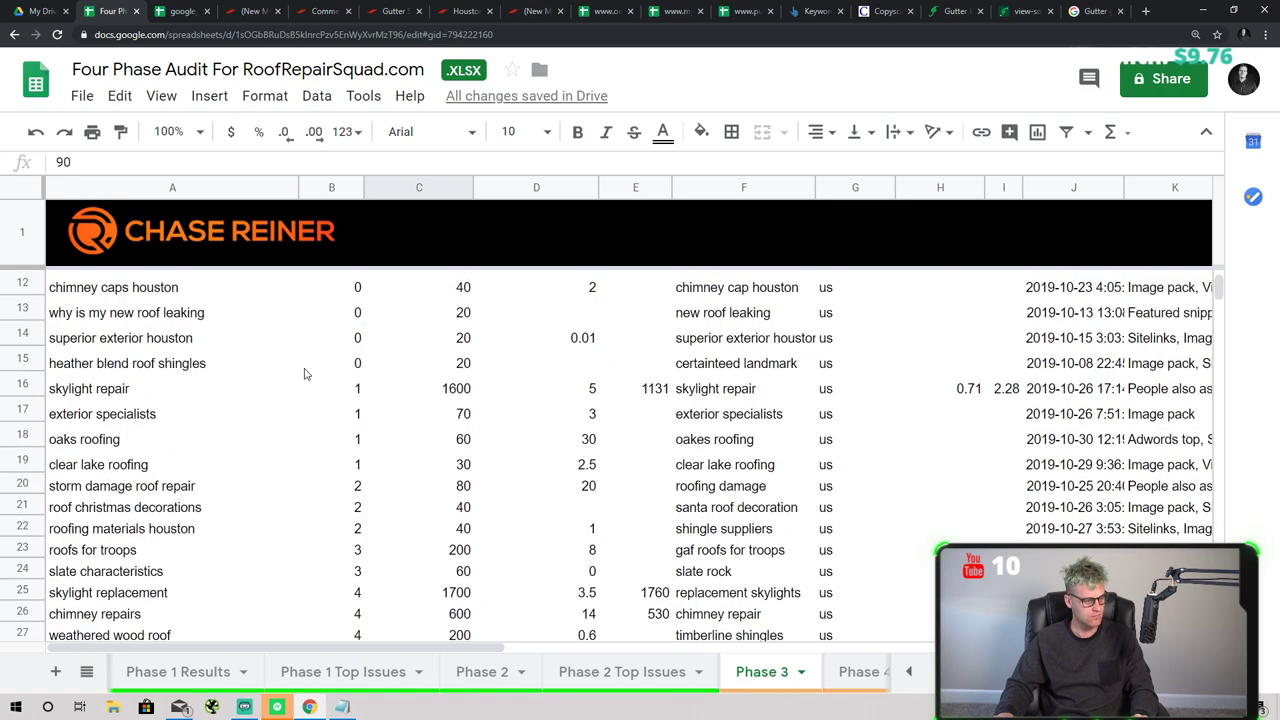
{"action": "scroll", "coordinate": [305, 373], "scroll_direction": "down", "scroll_amount": 4}
{"action": "scroll", "coordinate": [300, 371], "scroll_direction": "up", "scroll_amount": 8}
- Search the sheet for 'houst' to locate the Houston keyword rows
{"action": "key", "text": "ctrl+f"}
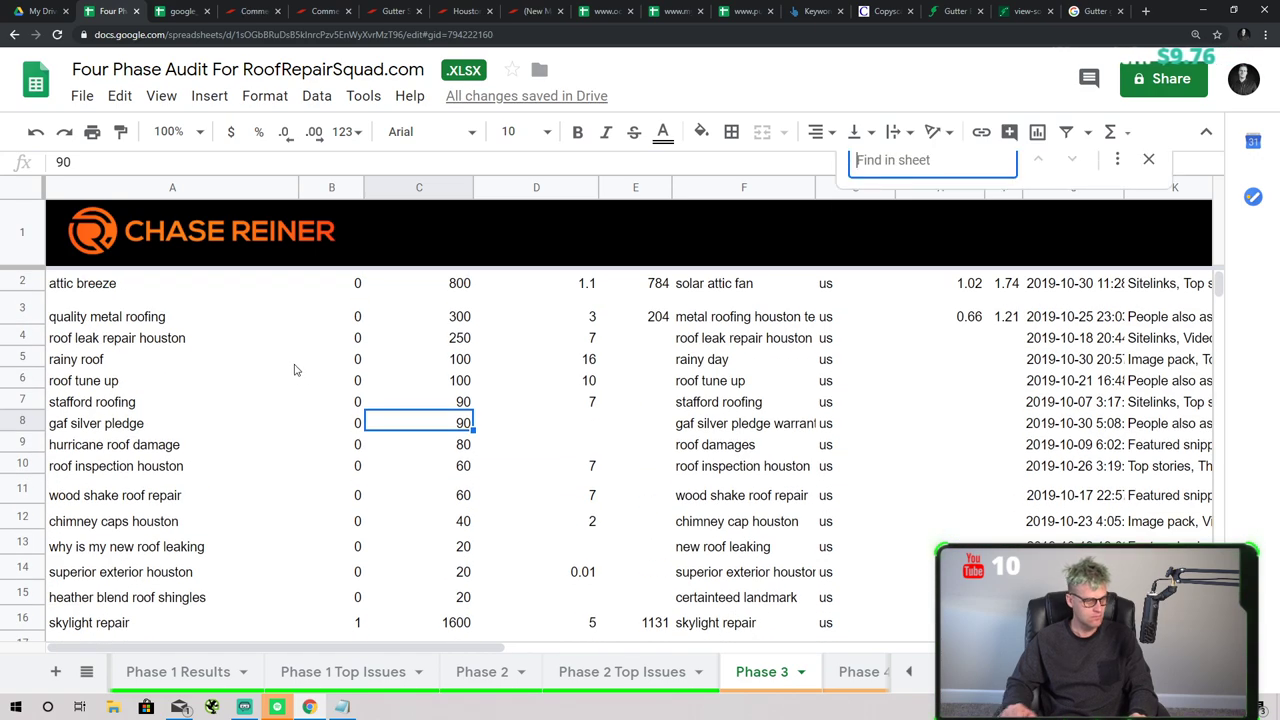
{"action": "type", "text": "houst"}
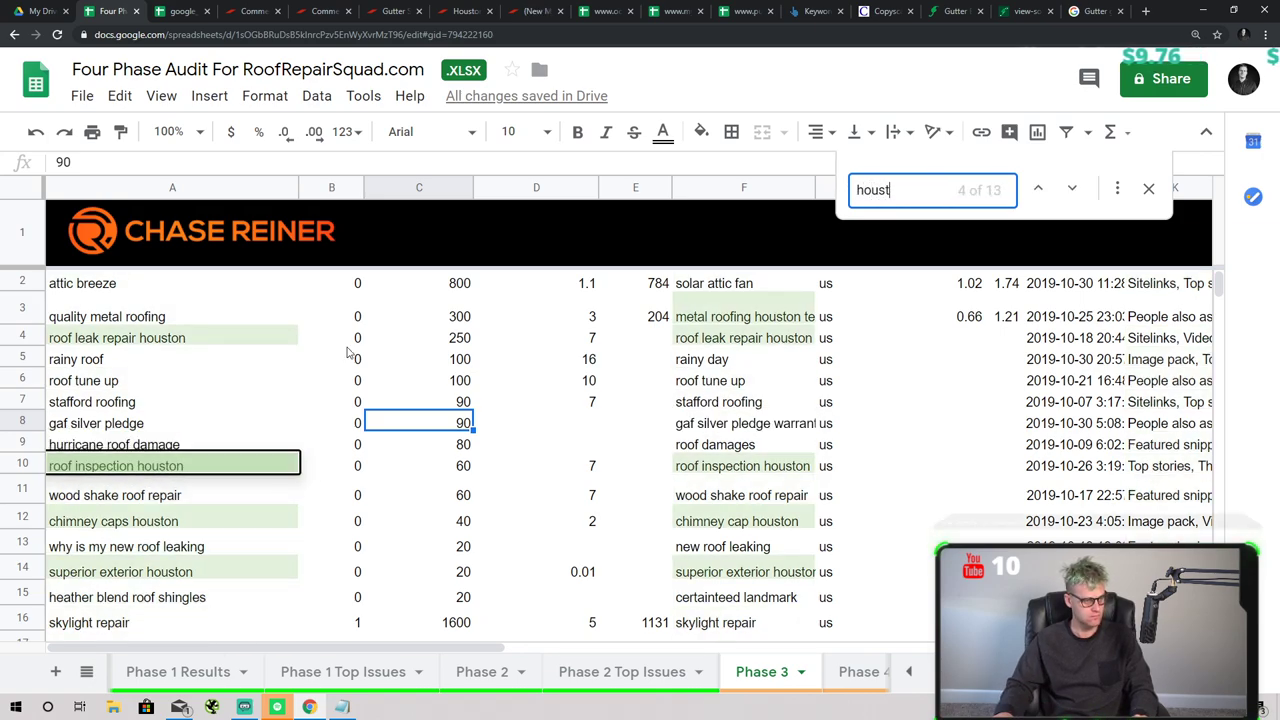
{"action": "left_click", "coordinate": [398, 383]}
{"action": "scroll", "coordinate": [352, 410], "scroll_direction": "down", "scroll_amount": 4}
{"action": "scroll", "coordinate": [352, 410], "scroll_direction": "down", "scroll_amount": 2}
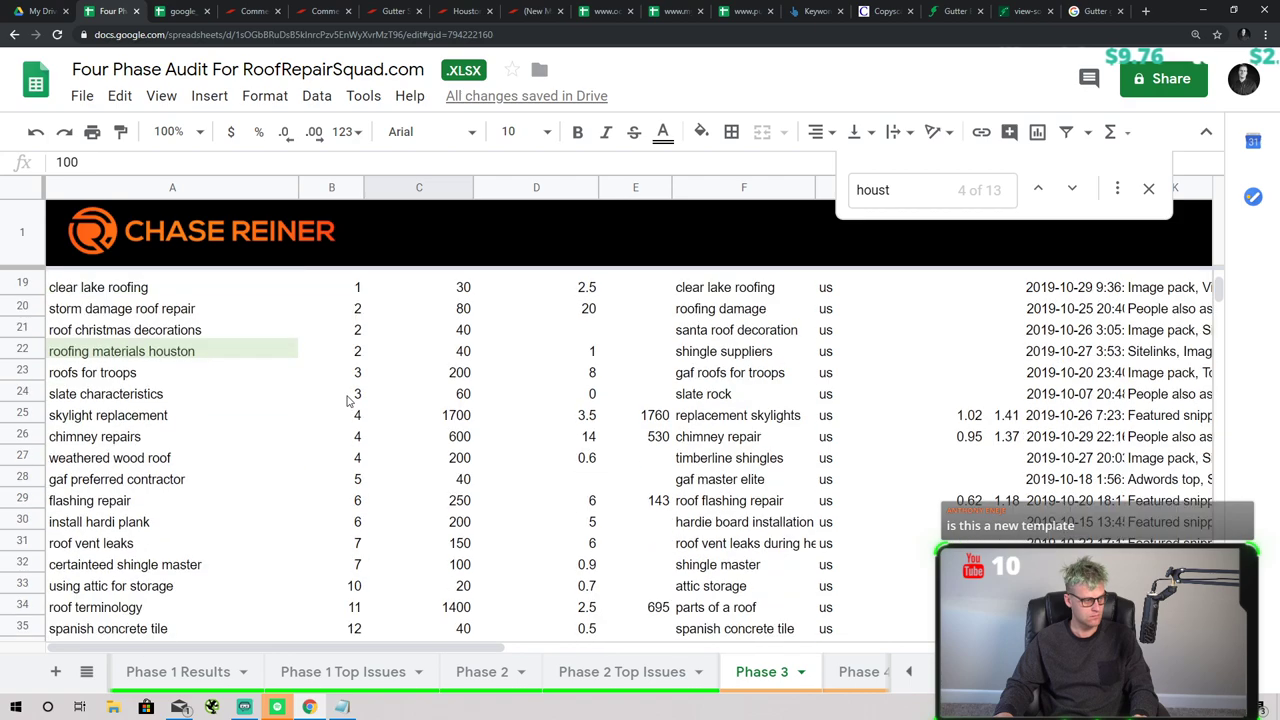
{"action": "scroll", "coordinate": [300, 420], "scroll_direction": "up", "scroll_amount": 6}
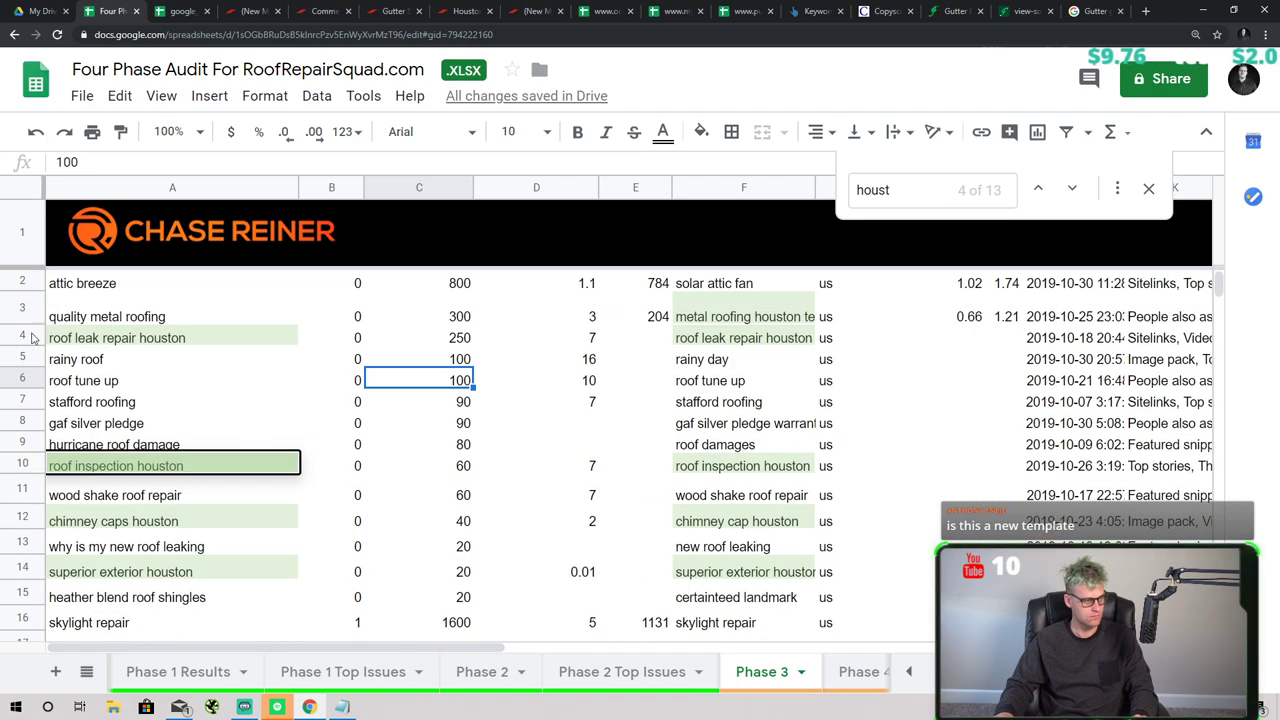
- Fill rows 4 and 10 (roof leak repair and roof inspection Houston) bright green
{"action": "left_click", "coordinate": [33, 339]}
{"action": "left_click", "coordinate": [701, 131]}
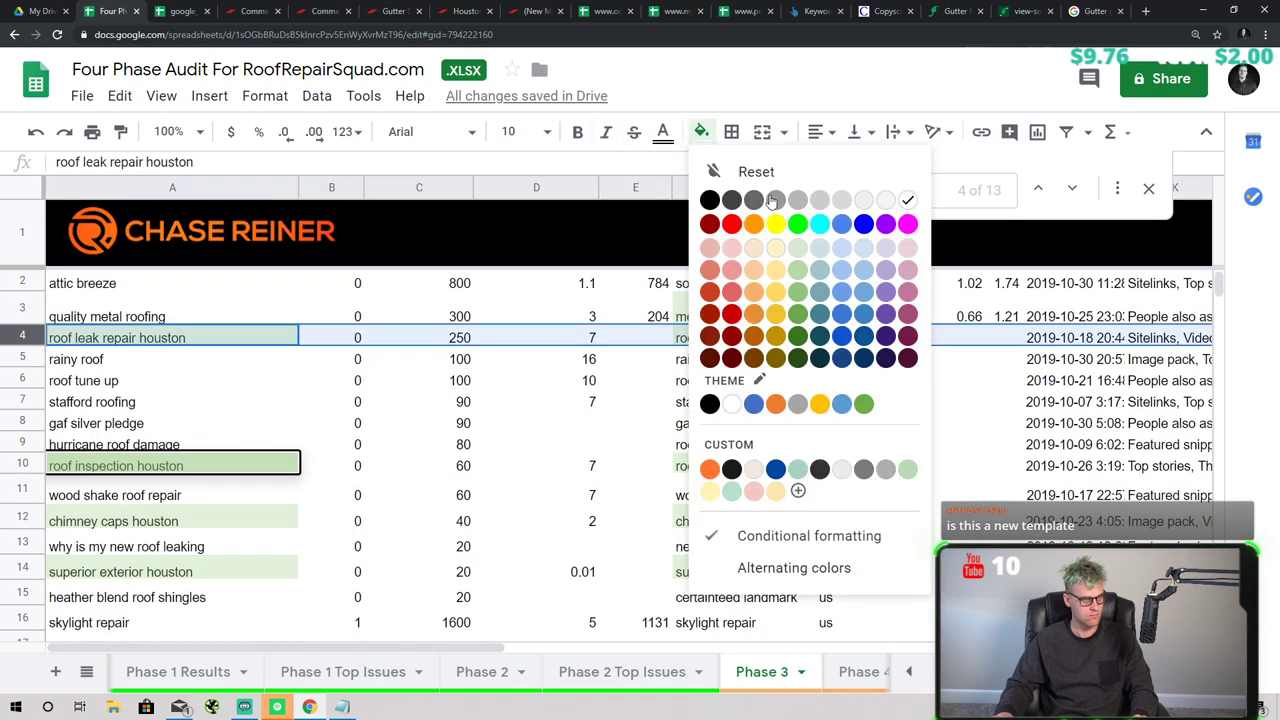
{"action": "left_click", "coordinate": [781, 214]}
{"action": "left_click", "coordinate": [331, 423]}
{"action": "left_click", "coordinate": [24, 463]}
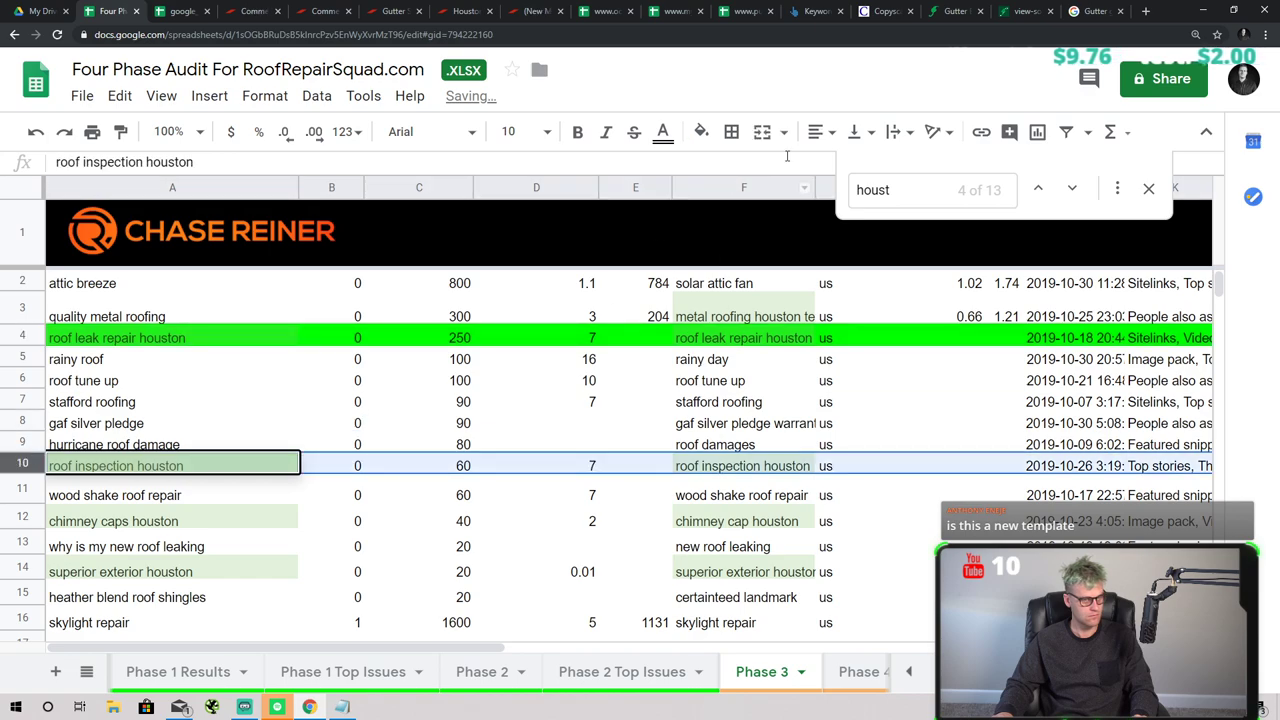
{"action": "left_click", "coordinate": [701, 131]}
{"action": "left_click", "coordinate": [797, 223]}
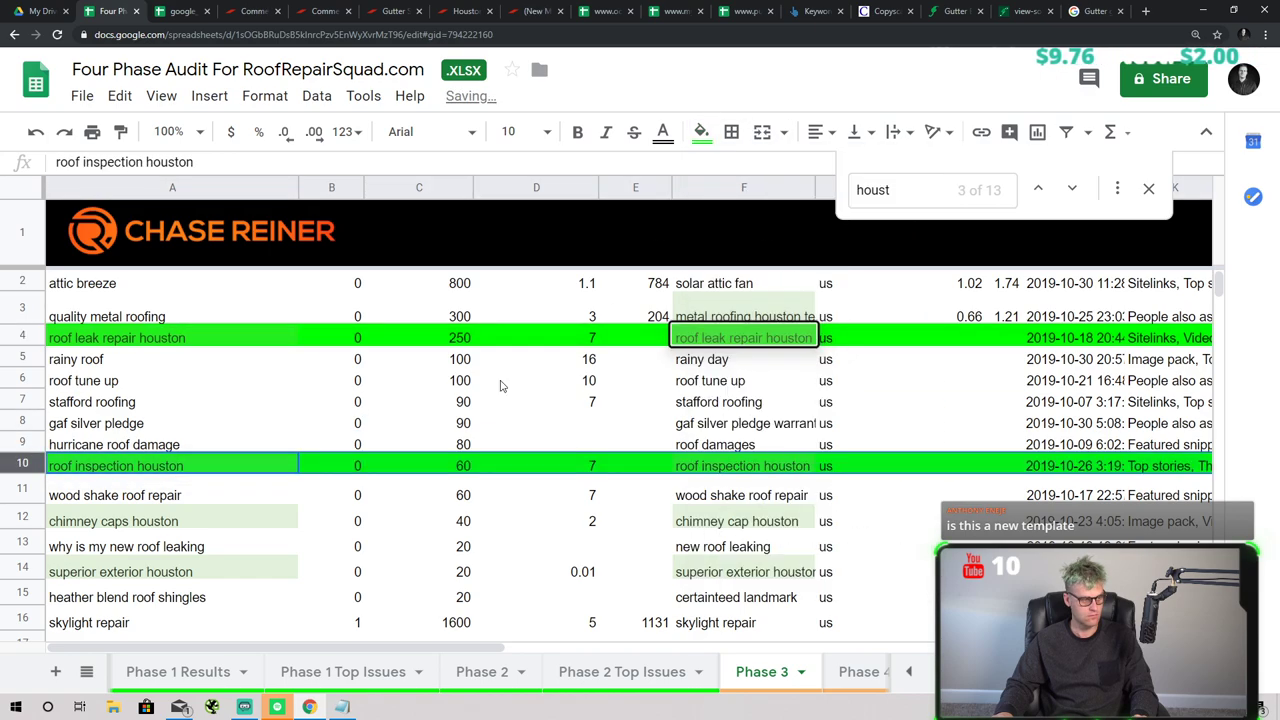
- Fill rows 12 and 14 (chimney caps and superior exterior Houston) bright green
{"action": "scroll", "coordinate": [500, 380], "scroll_direction": "down", "scroll_amount": 3}
{"action": "left_click", "coordinate": [24, 359]}
{"action": "left_click", "coordinate": [701, 131]}
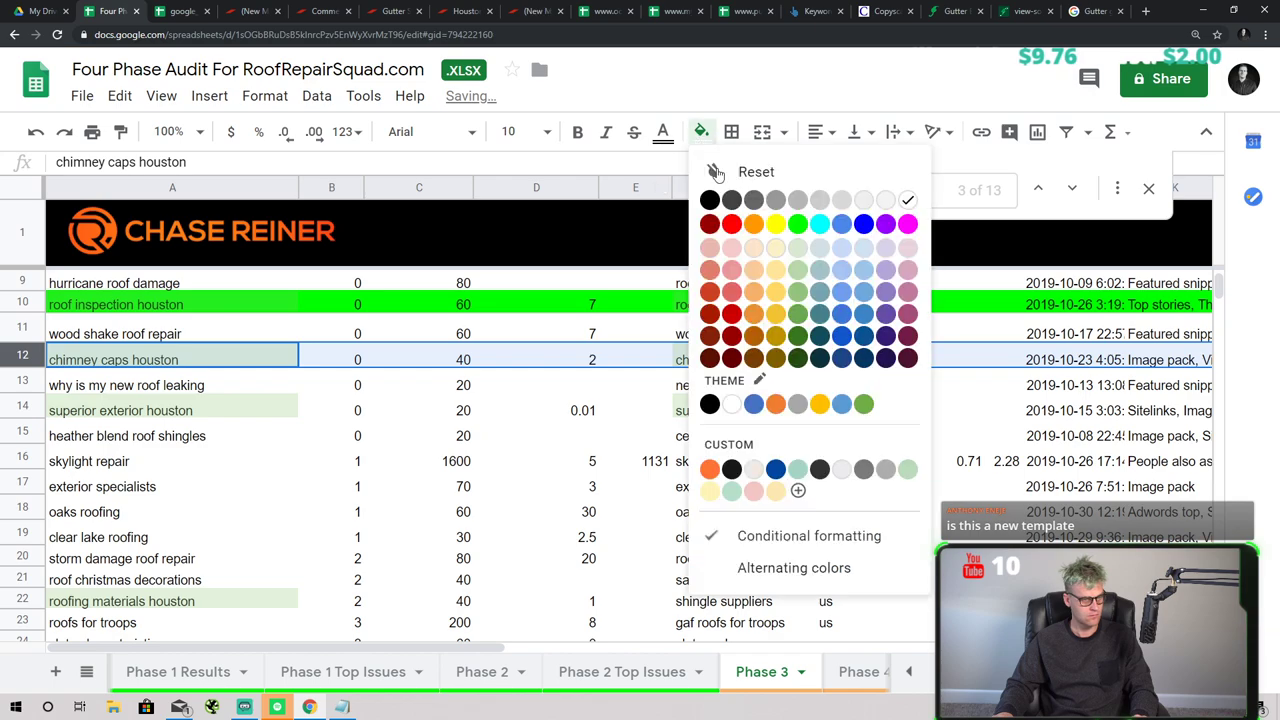
{"action": "left_click", "coordinate": [797, 223]}
{"action": "left_click", "coordinate": [24, 410]}
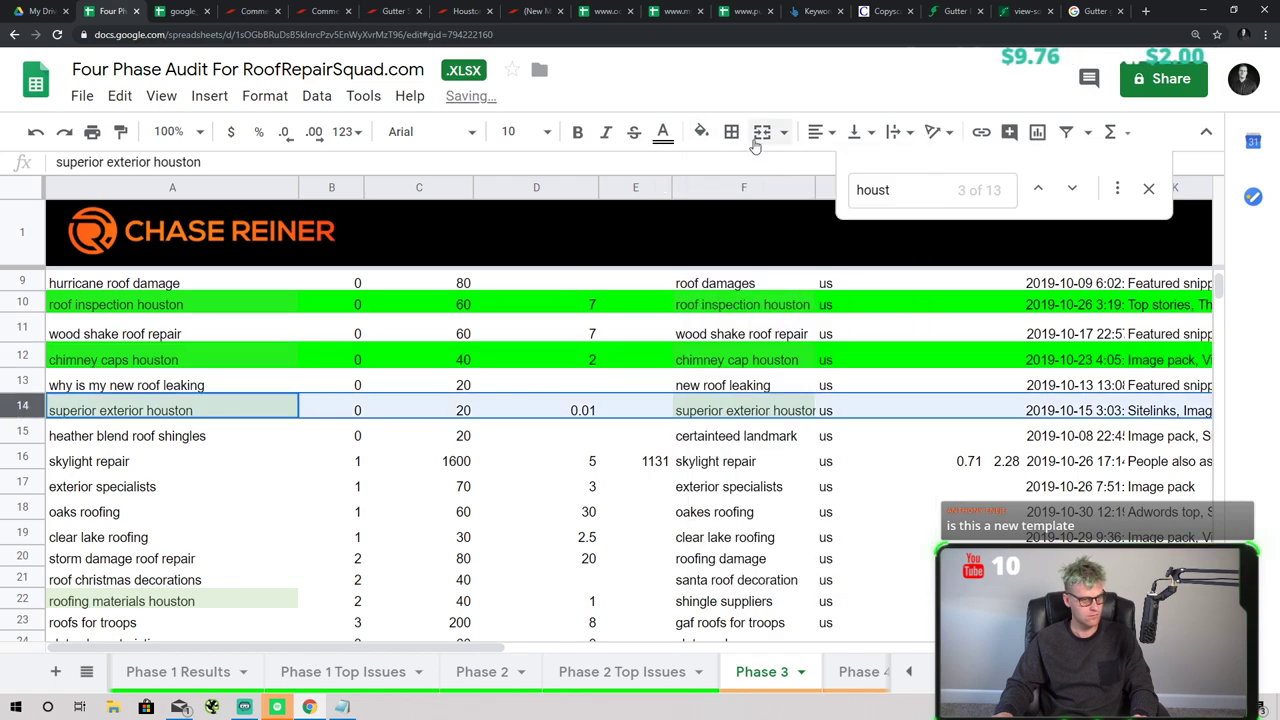
{"action": "left_click", "coordinate": [701, 131]}
{"action": "left_click", "coordinate": [797, 223]}
- Fill rows 22, 40 and 42 (roofing materials, roof replacement, residential roofing Houston) bright green
{"action": "scroll", "coordinate": [20, 540], "scroll_direction": "down", "scroll_amount": 1}
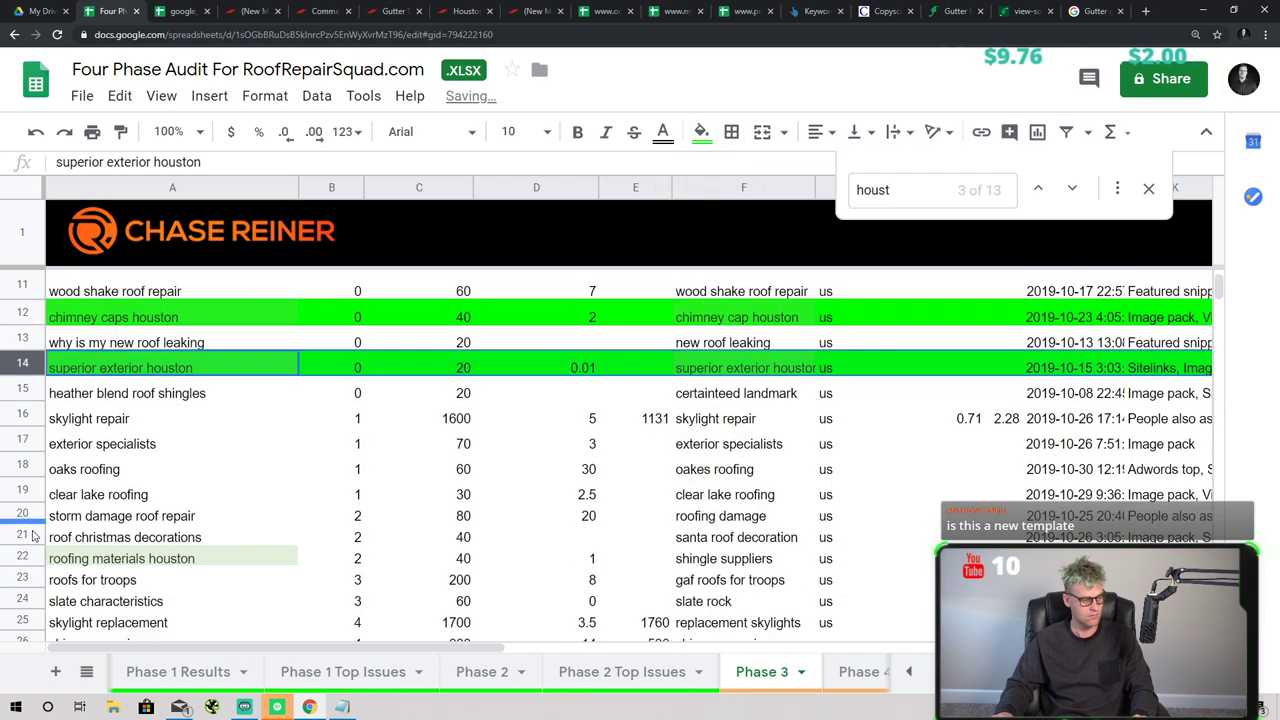
{"action": "left_click", "coordinate": [24, 558]}
{"action": "left_click", "coordinate": [701, 131]}
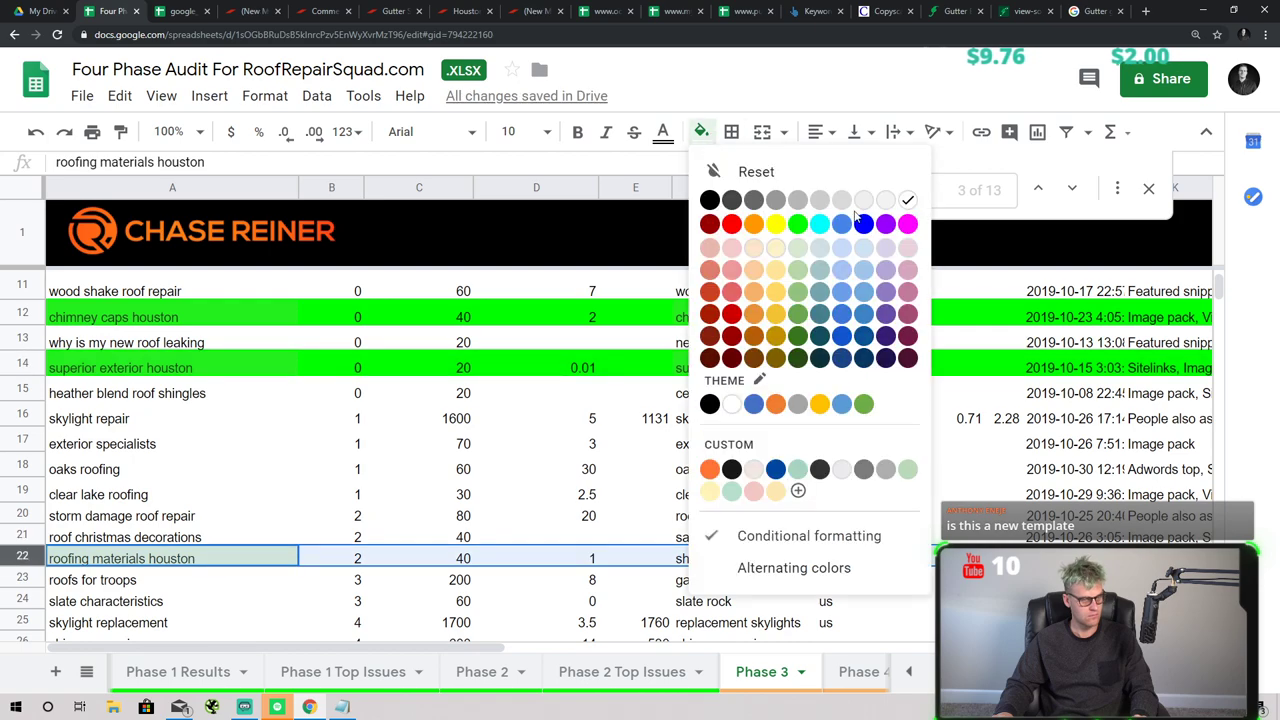
{"action": "left_click", "coordinate": [797, 224]}
{"action": "scroll", "coordinate": [271, 434], "scroll_direction": "down", "scroll_amount": 5}
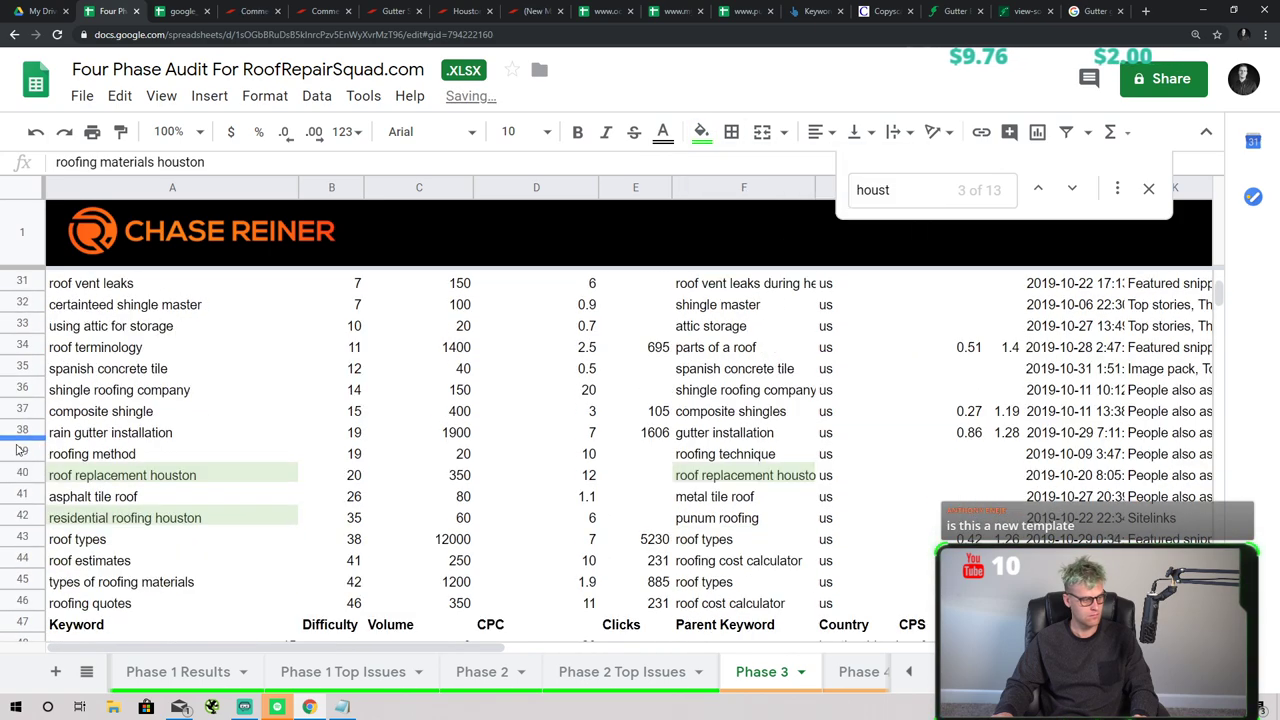
{"action": "left_click", "coordinate": [22, 470]}
{"action": "left_click", "coordinate": [700, 132]}
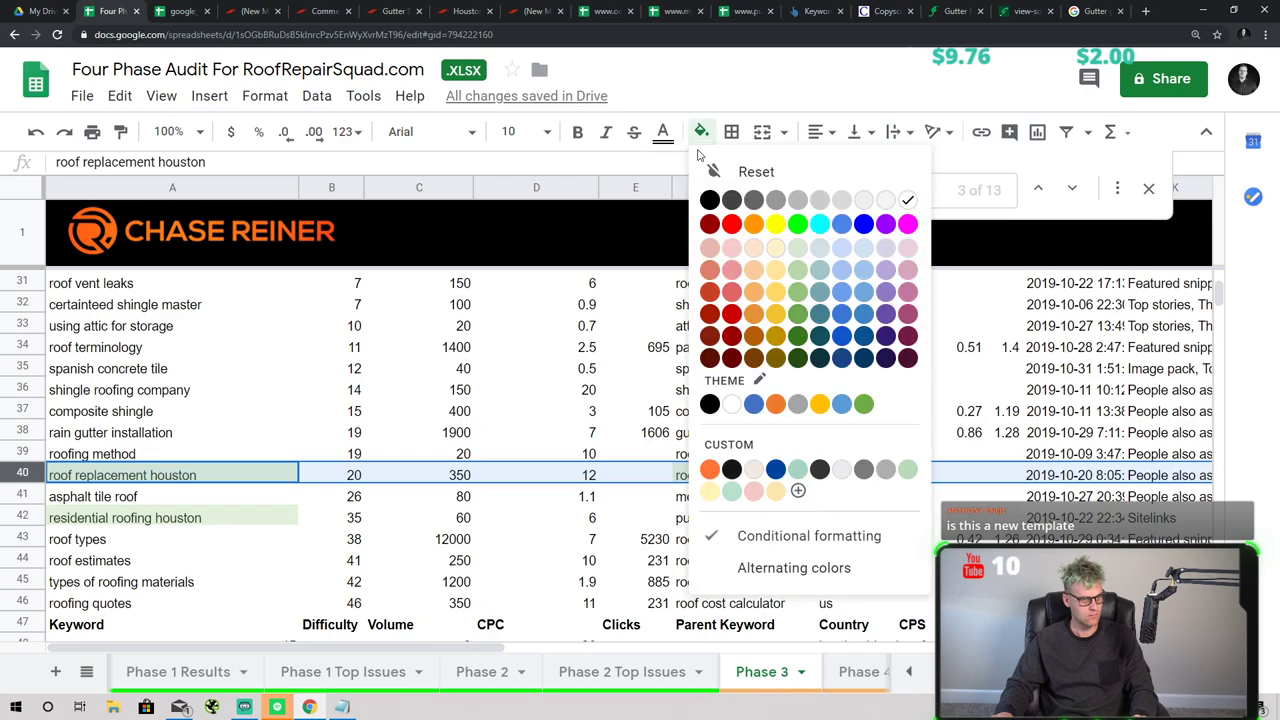
{"action": "left_click", "coordinate": [797, 224]}
{"action": "left_click", "coordinate": [22, 517]}
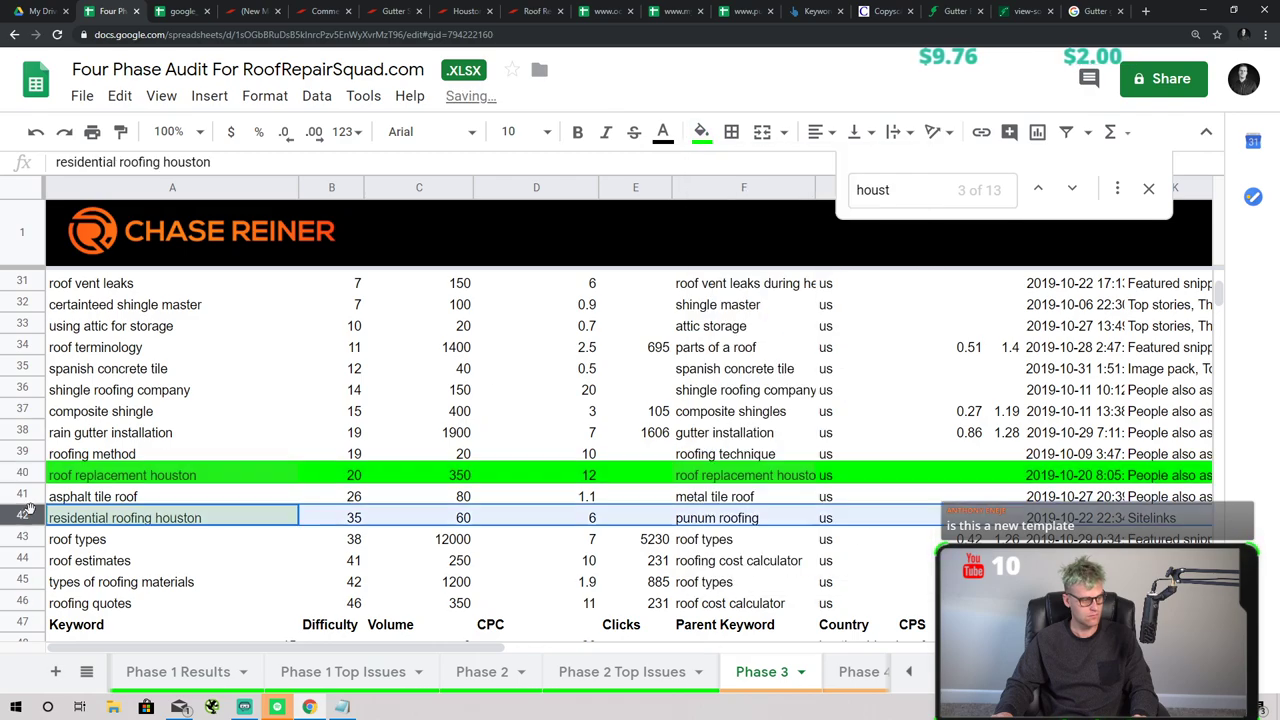
{"action": "left_click", "coordinate": [700, 132]}
{"action": "left_click", "coordinate": [797, 224]}
- Select the Keyword header row; the table ends up sorted by Difficulty descending
{"action": "scroll", "coordinate": [294, 449], "scroll_direction": "down", "scroll_amount": 2}
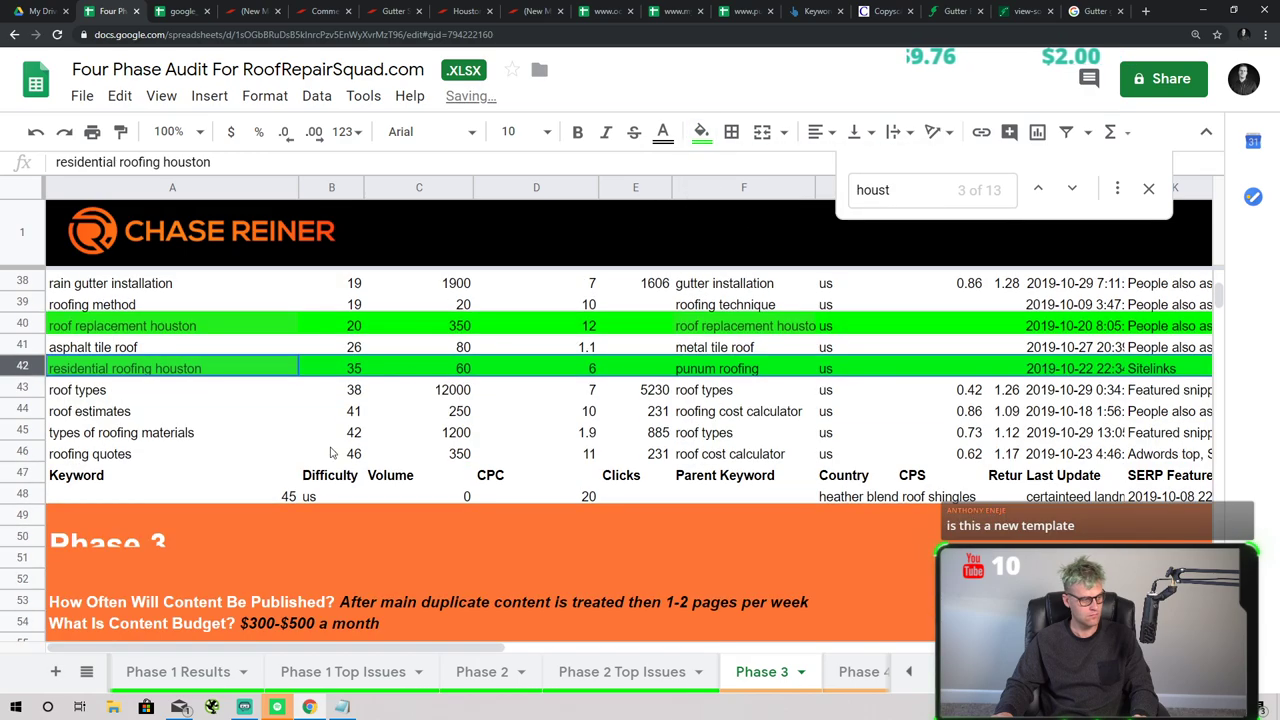
{"action": "scroll", "coordinate": [303, 424], "scroll_direction": "up", "scroll_amount": 6}
{"action": "scroll", "coordinate": [303, 424], "scroll_direction": "up", "scroll_amount": 5}
{"action": "left_click", "coordinate": [270, 312]}
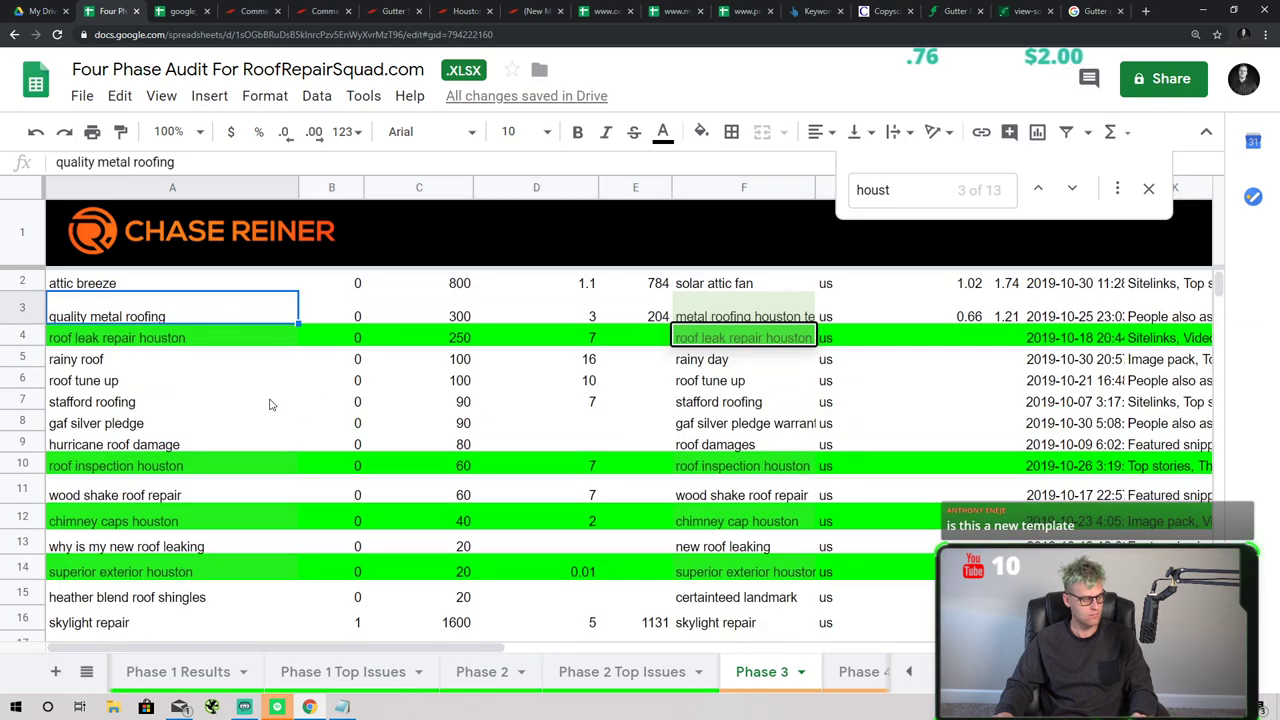
{"action": "scroll", "coordinate": [263, 391], "scroll_direction": "down", "scroll_amount": 3}
{"action": "scroll", "coordinate": [263, 391], "scroll_direction": "down", "scroll_amount": 5}
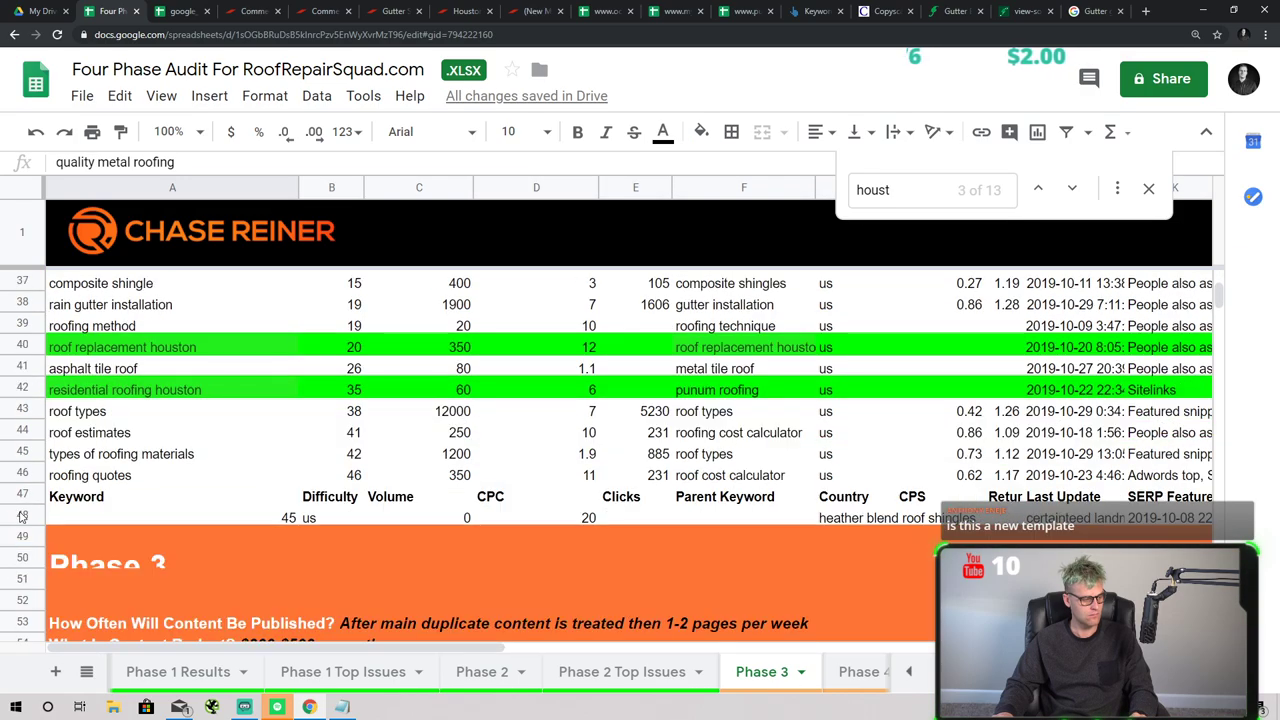
{"action": "left_click", "coordinate": [22, 496]}
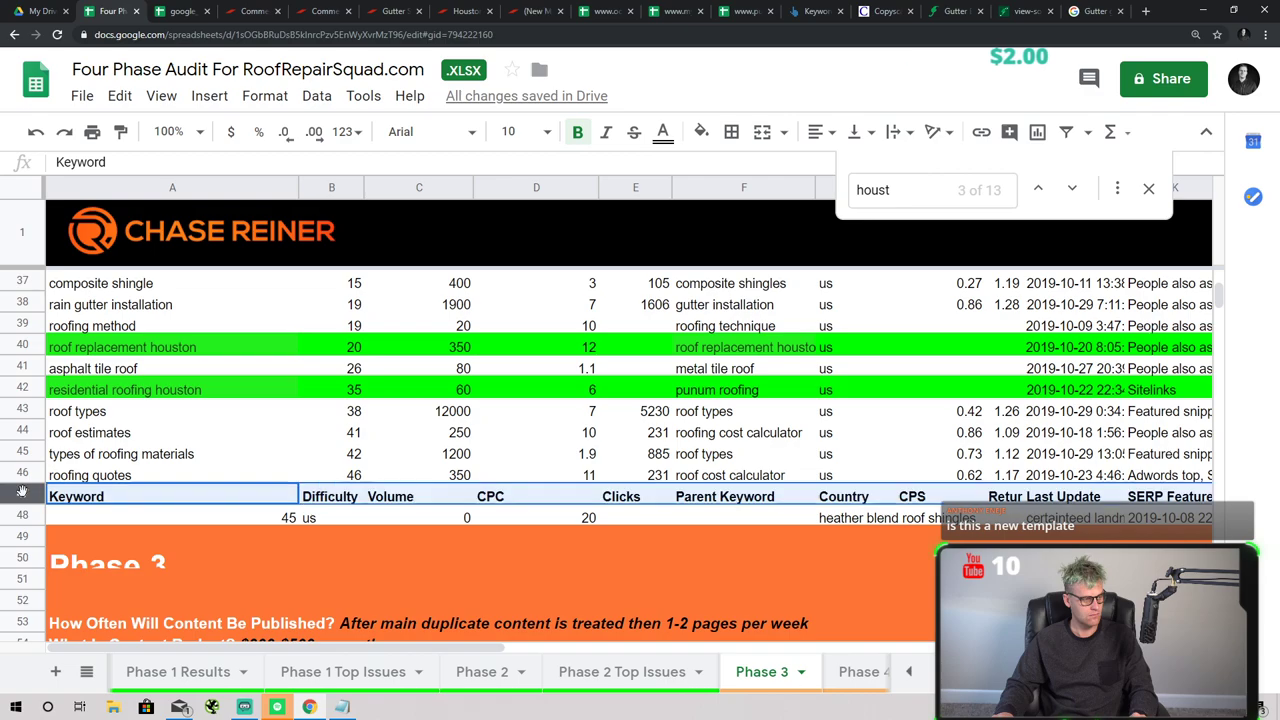
{"action": "scroll", "coordinate": [70, 480], "scroll_direction": "up", "scroll_amount": 4}
{"action": "scroll", "coordinate": [75, 483], "scroll_direction": "up", "scroll_amount": 3}
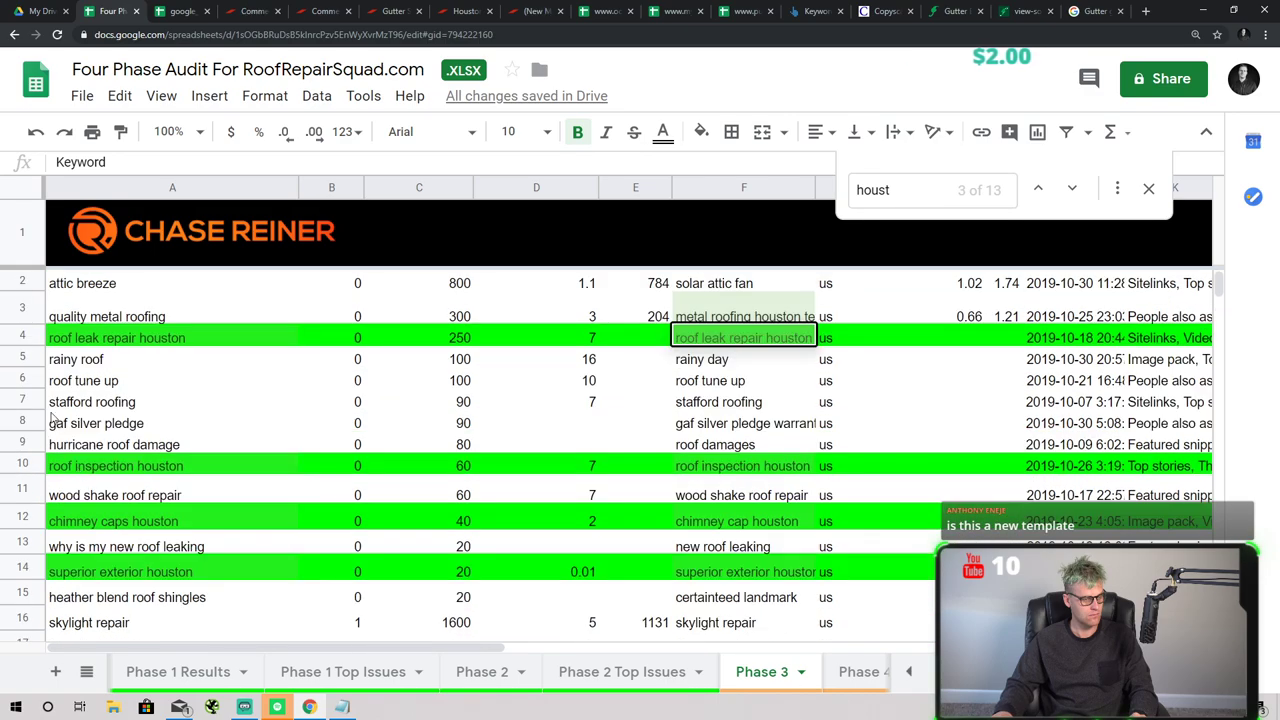
{"action": "scroll", "coordinate": [300, 320], "scroll_direction": "down", "scroll_amount": 8}
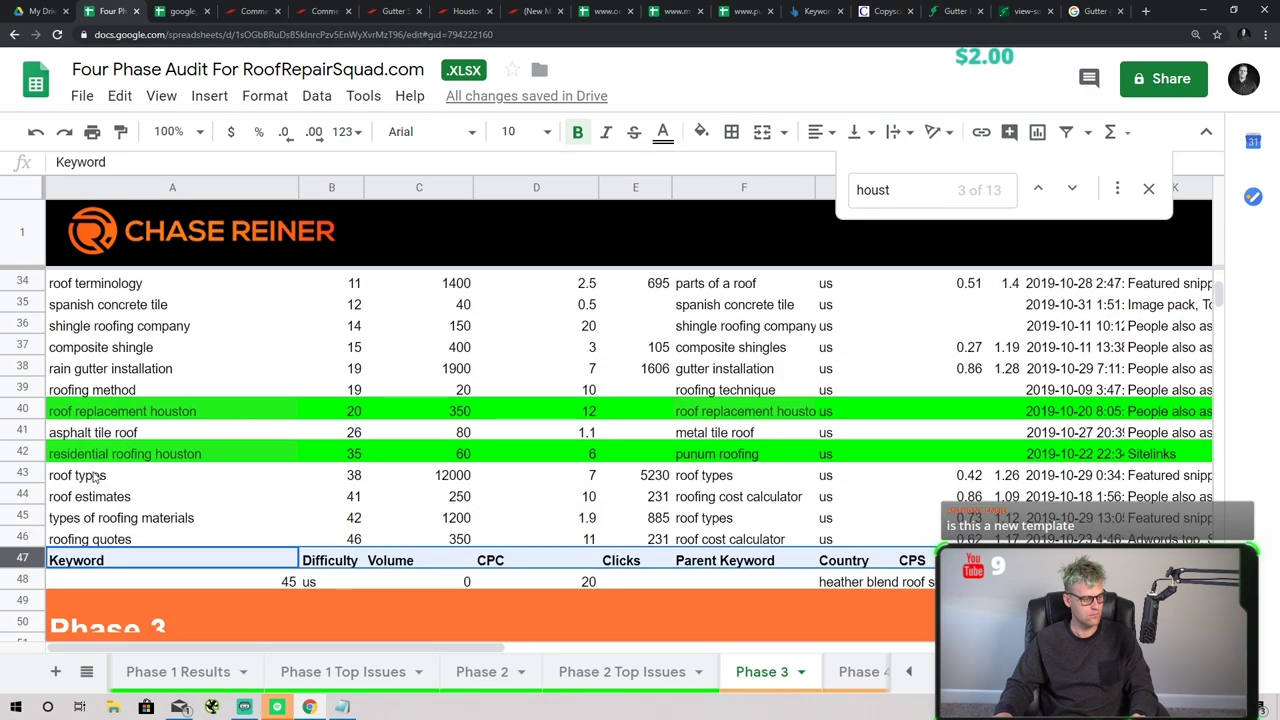
{"action": "scroll", "coordinate": [188, 378], "scroll_direction": "up", "scroll_amount": 5}
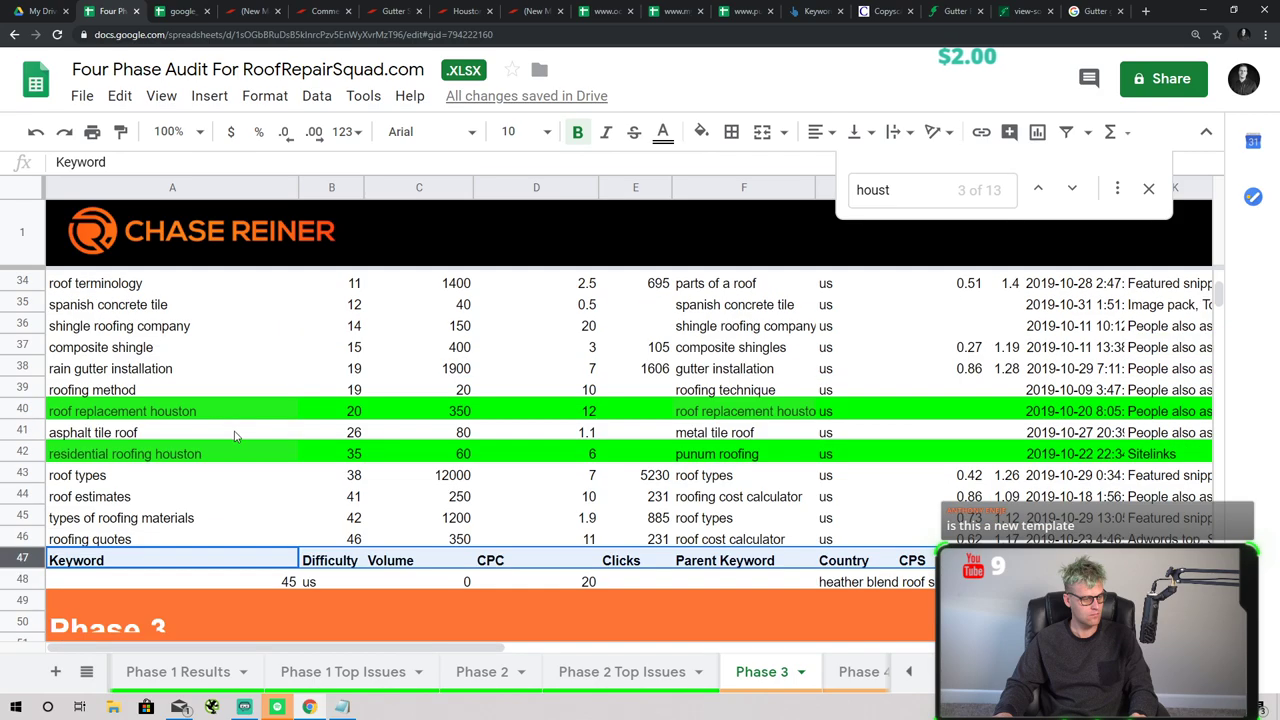
{"action": "left_click", "coordinate": [188, 375]}
- Undo the green fills and sorts until the orange Phase 3 title rows return
{"action": "key", "text": "Page_Up"}
{"action": "key", "text": "Page_Up"}
{"action": "scroll", "coordinate": [295, 472], "scroll_direction": "up", "scroll_amount": 3}
{"action": "key", "text": "ctrl+z"}
{"action": "key", "text": "ctrl+z"}
{"action": "key", "text": "ctrl+z"}
{"action": "key", "text": "ctrl+z"}
{"action": "key", "text": "ctrl+z"}
{"action": "key", "text": "ctrl+z"}
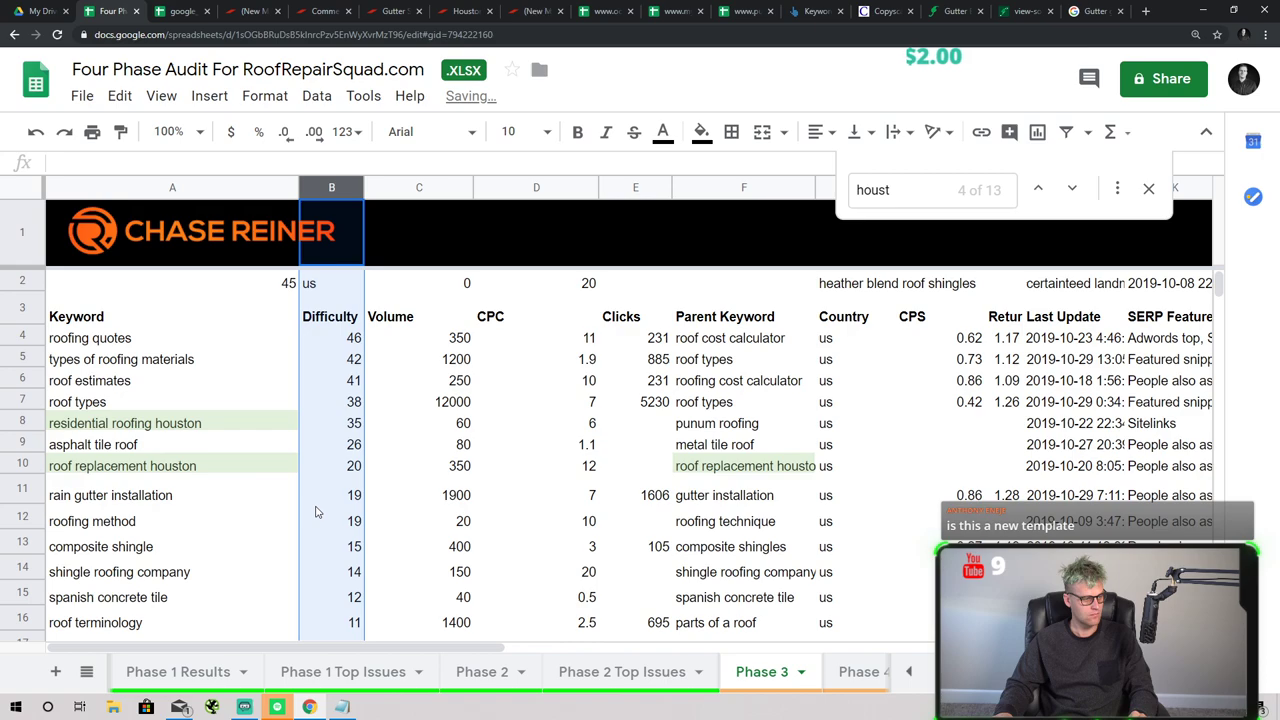
{"action": "key", "text": "ctrl+z"}
{"action": "key", "text": "ctrl+z"}
{"action": "key", "text": "ctrl+z"}
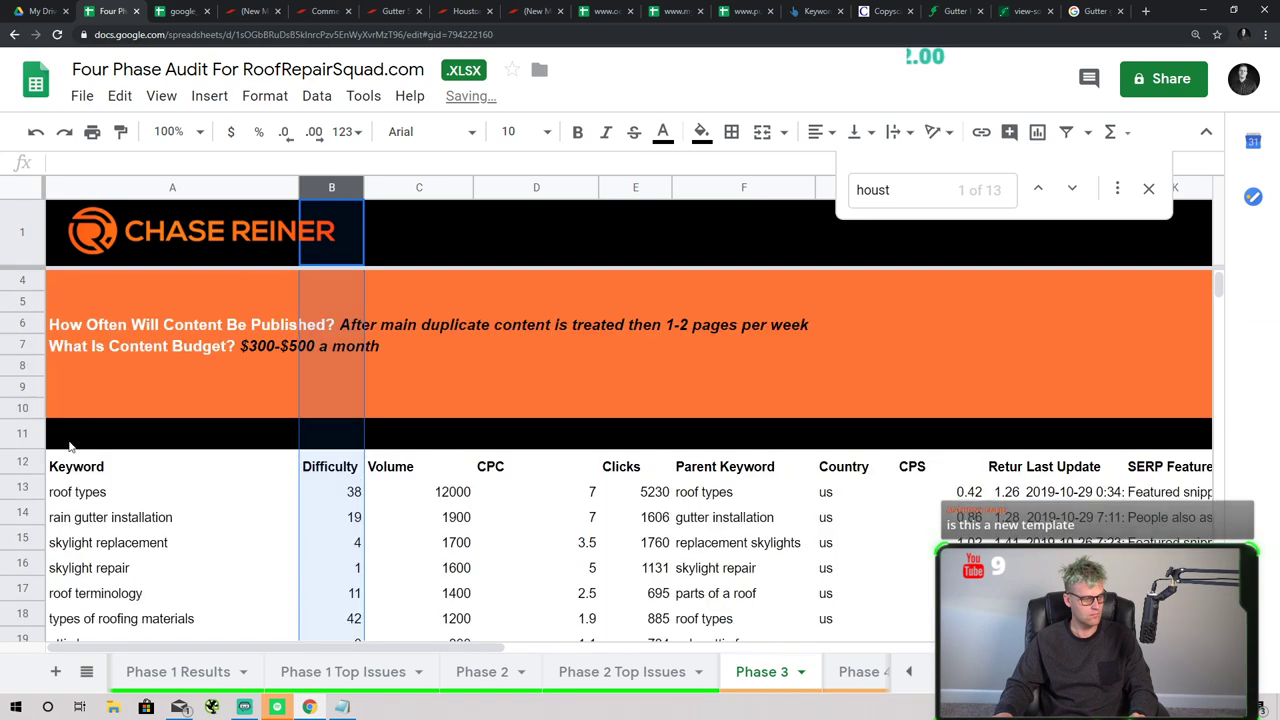
{"action": "key", "text": "ctrl+z"}
{"action": "key", "text": "ctrl+z"}
- Select rows 2–11 and bring up the View > Freeze options
{"action": "left_click", "coordinate": [28, 288], "text": "shift"}
{"action": "right_click", "coordinate": [28, 288]}
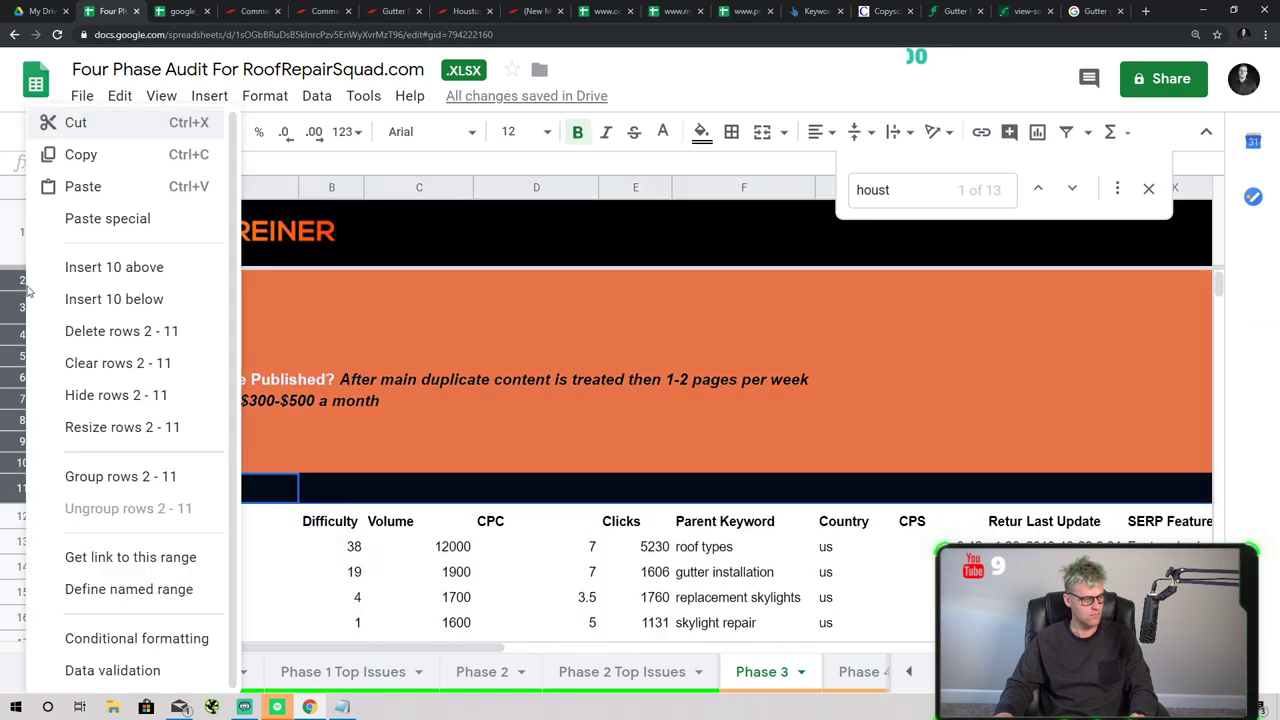
{"action": "mouse_move", "coordinate": [210, 218]}
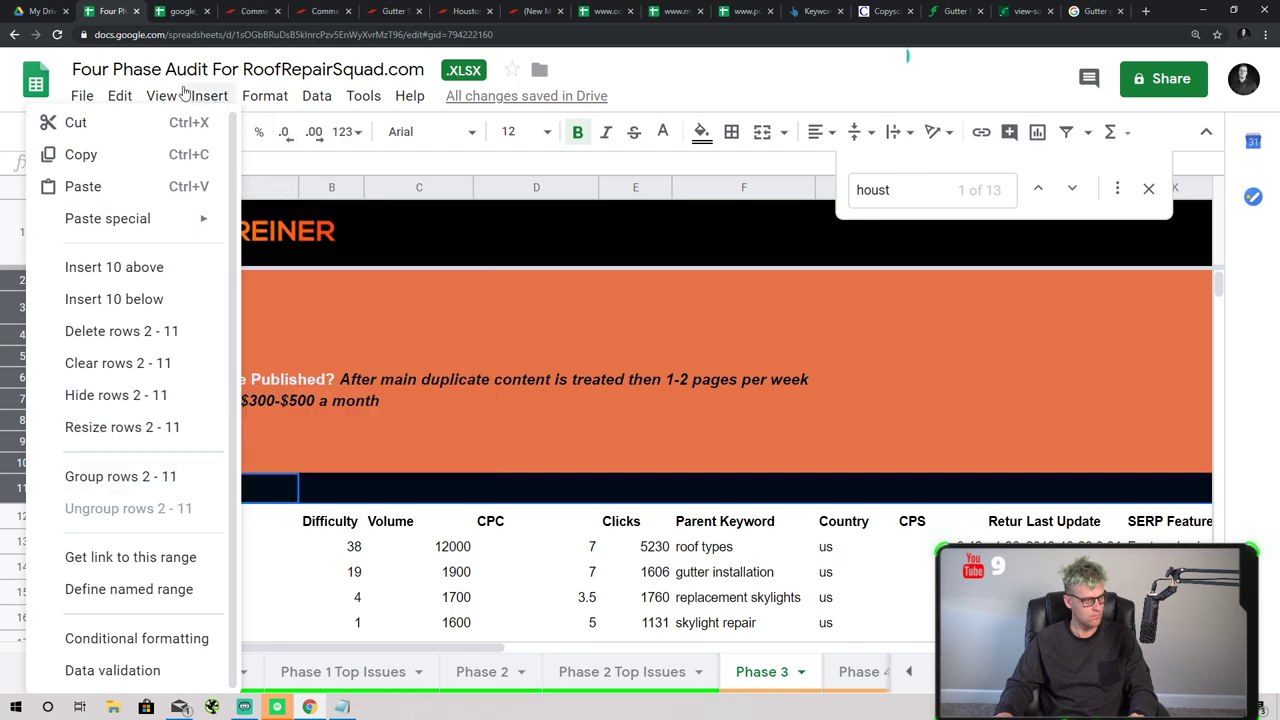
{"action": "left_click", "coordinate": [119, 95]}
{"action": "mouse_move", "coordinate": [161, 95]}
{"action": "mouse_move", "coordinate": [214, 147]}
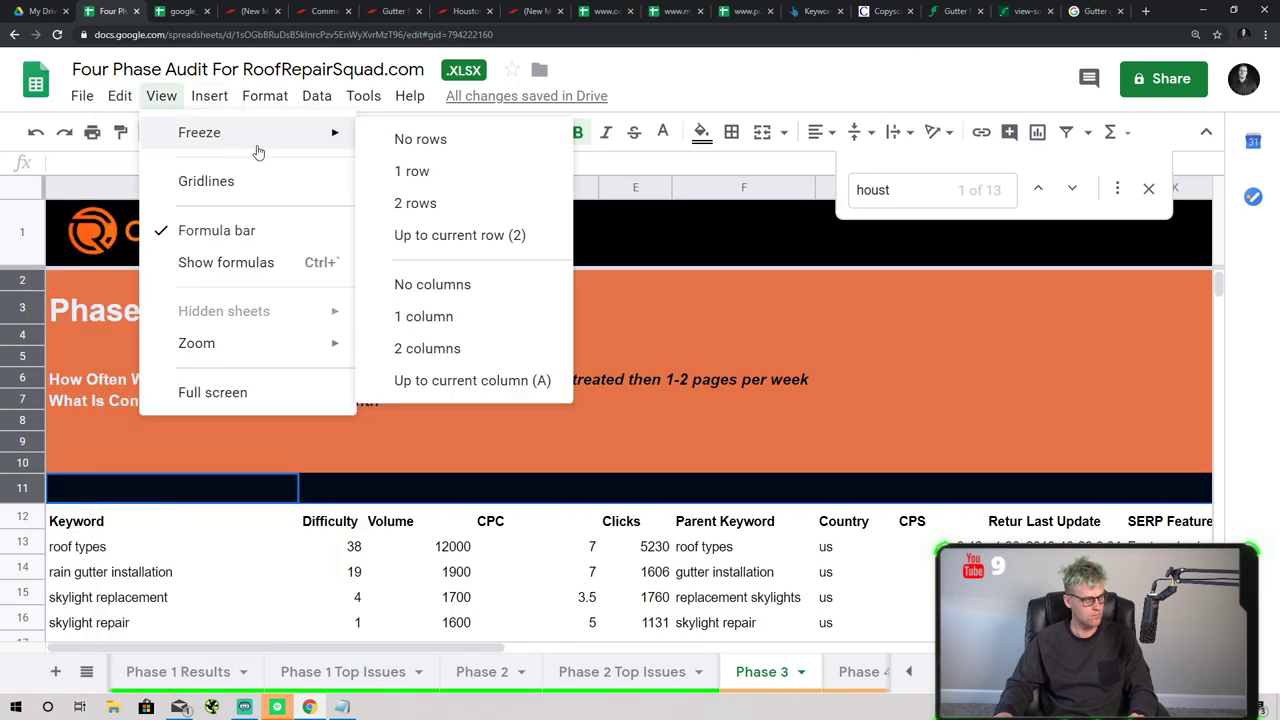
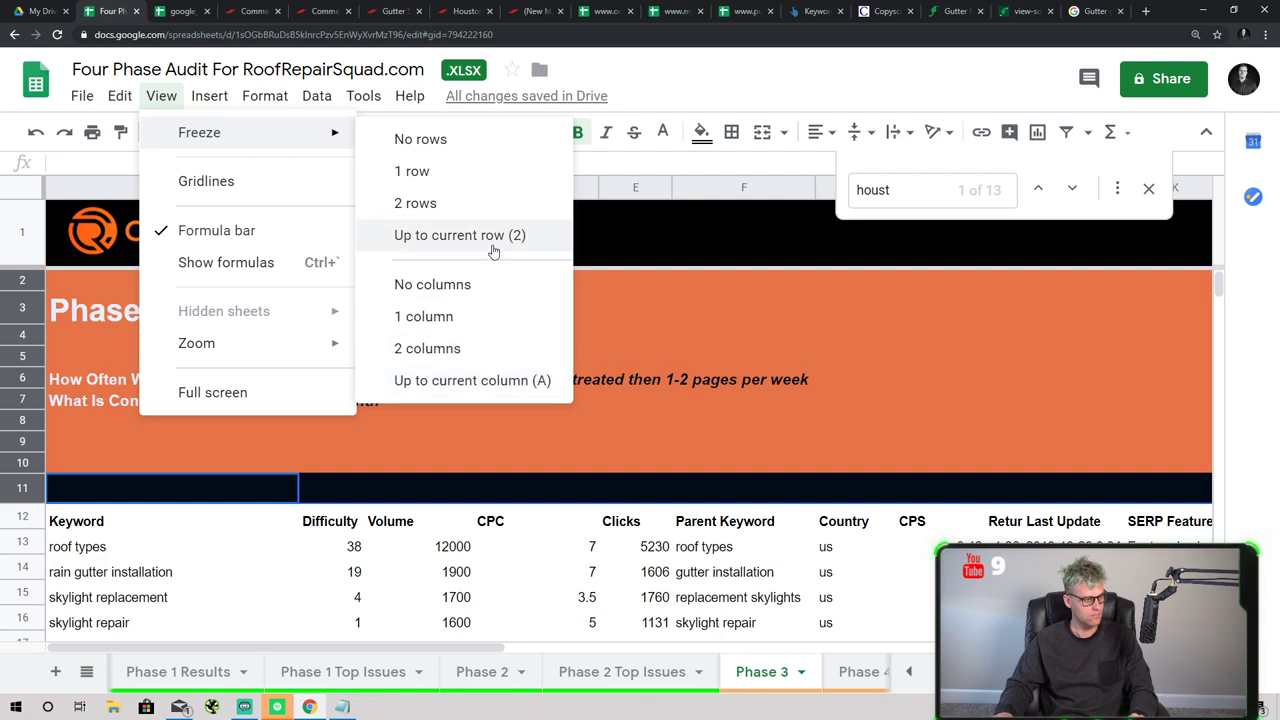
- Freeze the Phase 3 sheet down through the keyword header row (row 12)
{"action": "left_click", "coordinate": [40, 515]}
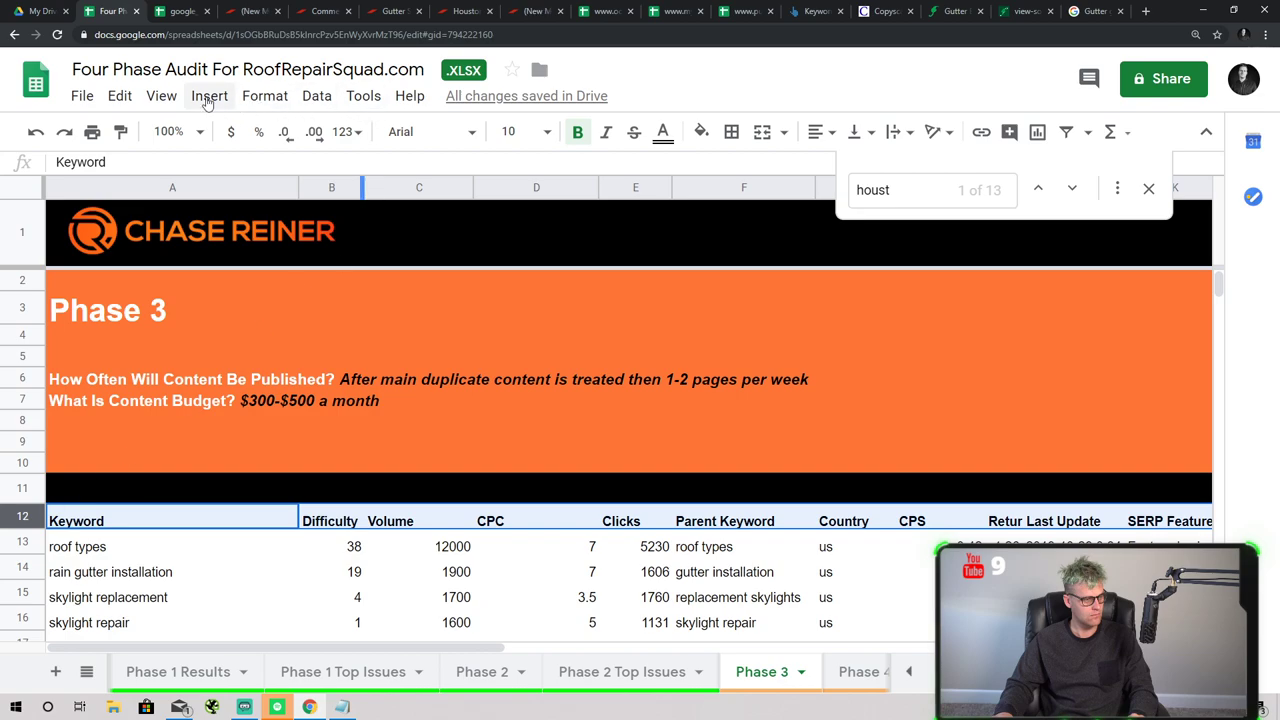
{"action": "left_click", "coordinate": [161, 97]}
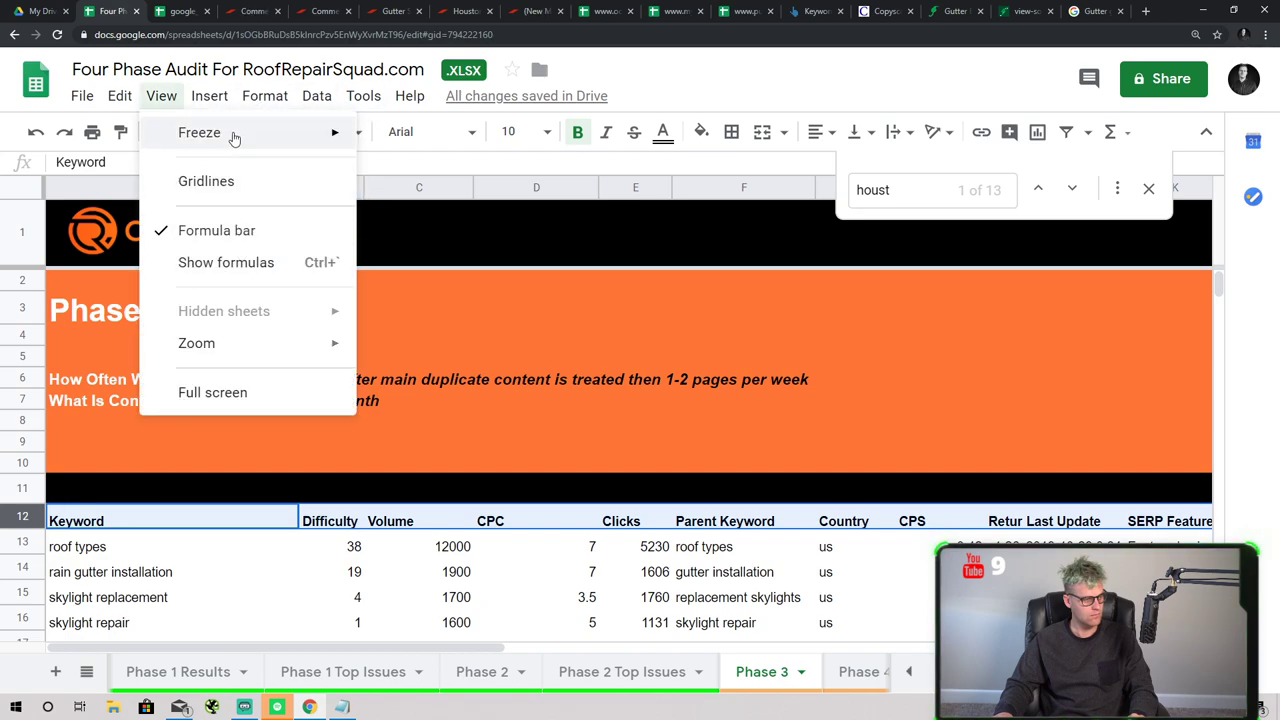
{"action": "left_click", "coordinate": [451, 236]}
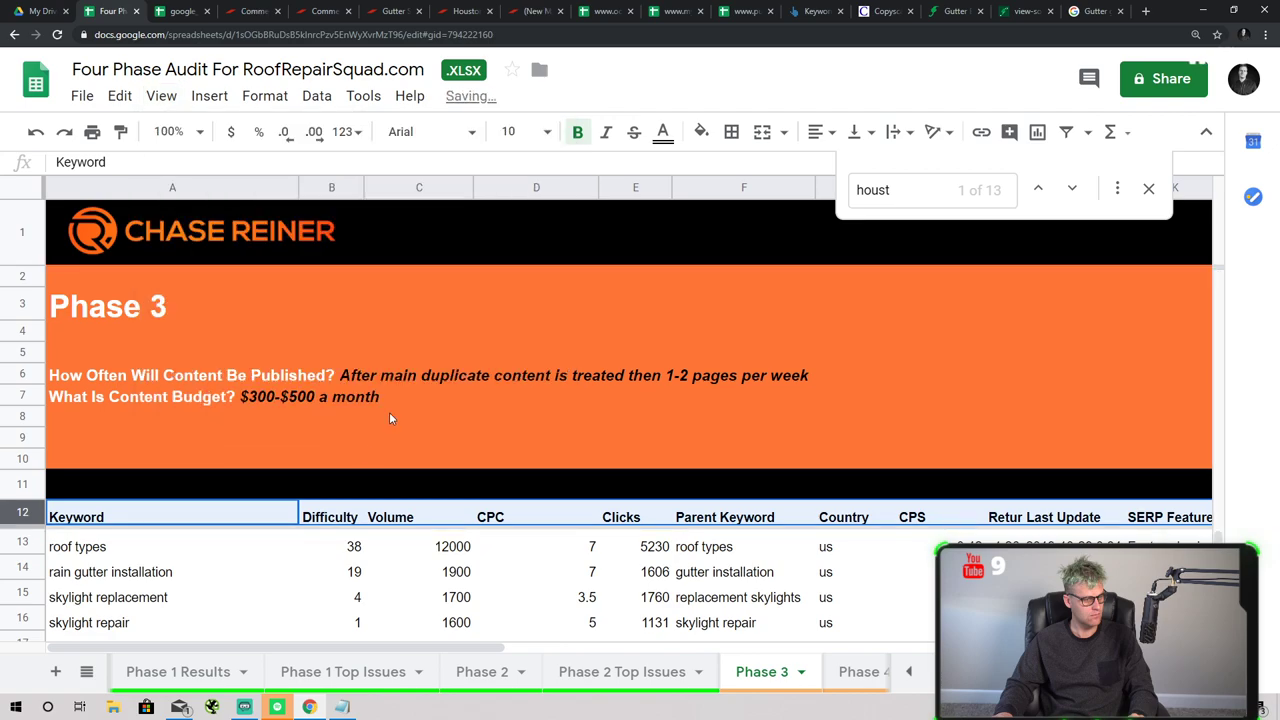
{"action": "scroll", "coordinate": [240, 548], "scroll_direction": "down", "scroll_amount": 2}
{"action": "scroll", "coordinate": [225, 527], "scroll_direction": "up", "scroll_amount": 2}
{"action": "scroll", "coordinate": [225, 527], "scroll_direction": "down", "scroll_amount": 2}
- Sort the sheet by the Difficulty column, lowest first
{"action": "right_click", "coordinate": [350, 188]}
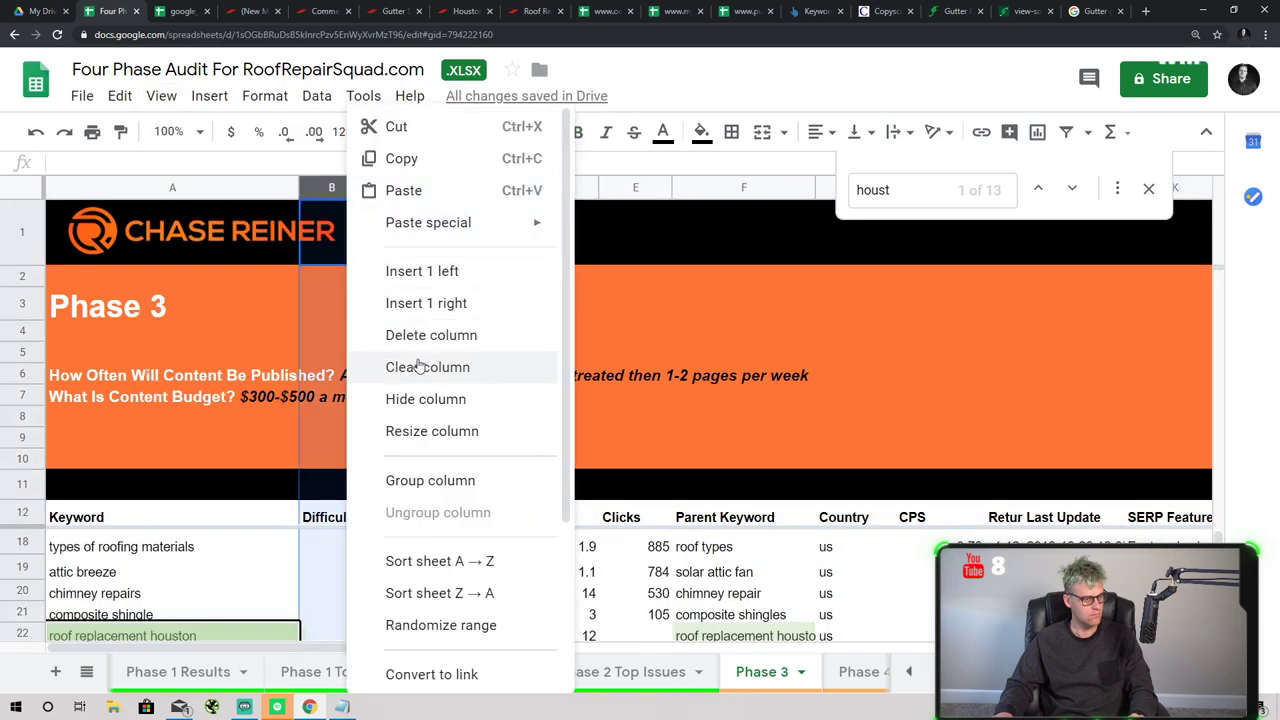
{"action": "left_click", "coordinate": [475, 593]}
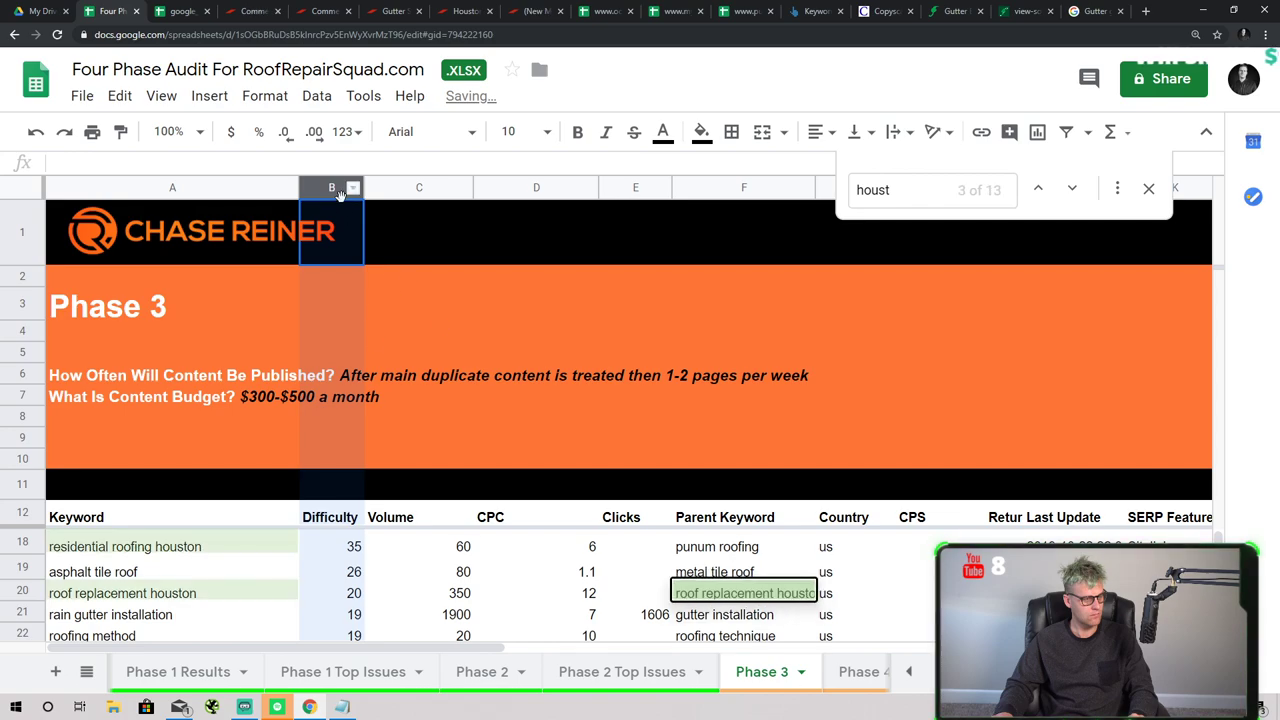
{"action": "right_click", "coordinate": [340, 195]}
{"action": "left_click", "coordinate": [470, 560]}
{"action": "left_click", "coordinate": [880, 192]}
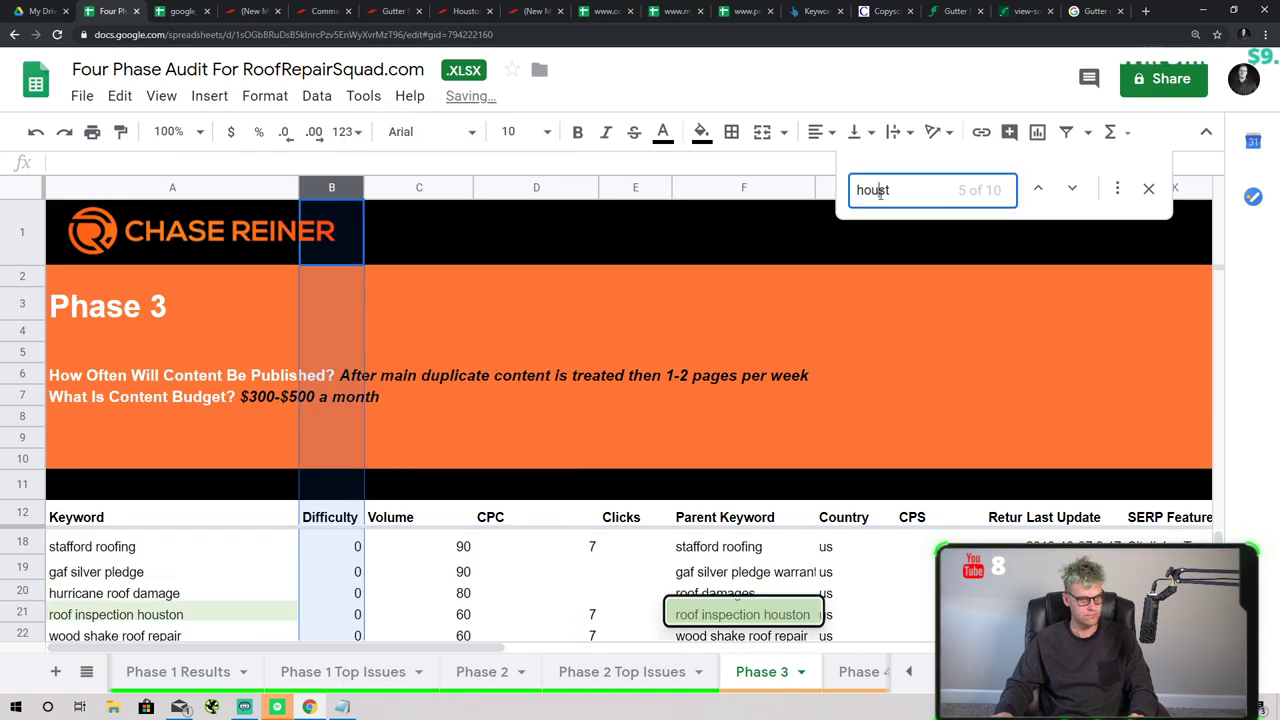
- Select the empty spacer rows 2 through 11 above the table for removal
{"action": "scroll", "coordinate": [416, 606], "scroll_direction": "up", "scroll_amount": 2}
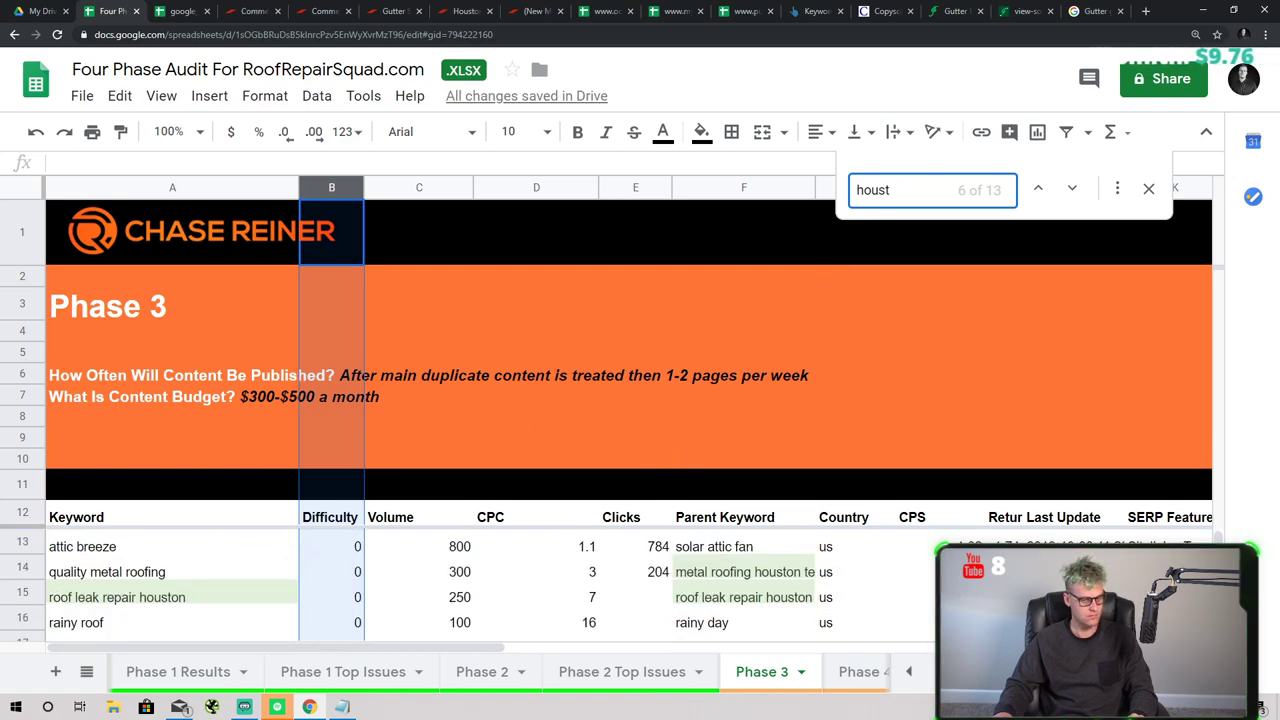
{"action": "left_click", "coordinate": [40, 484]}
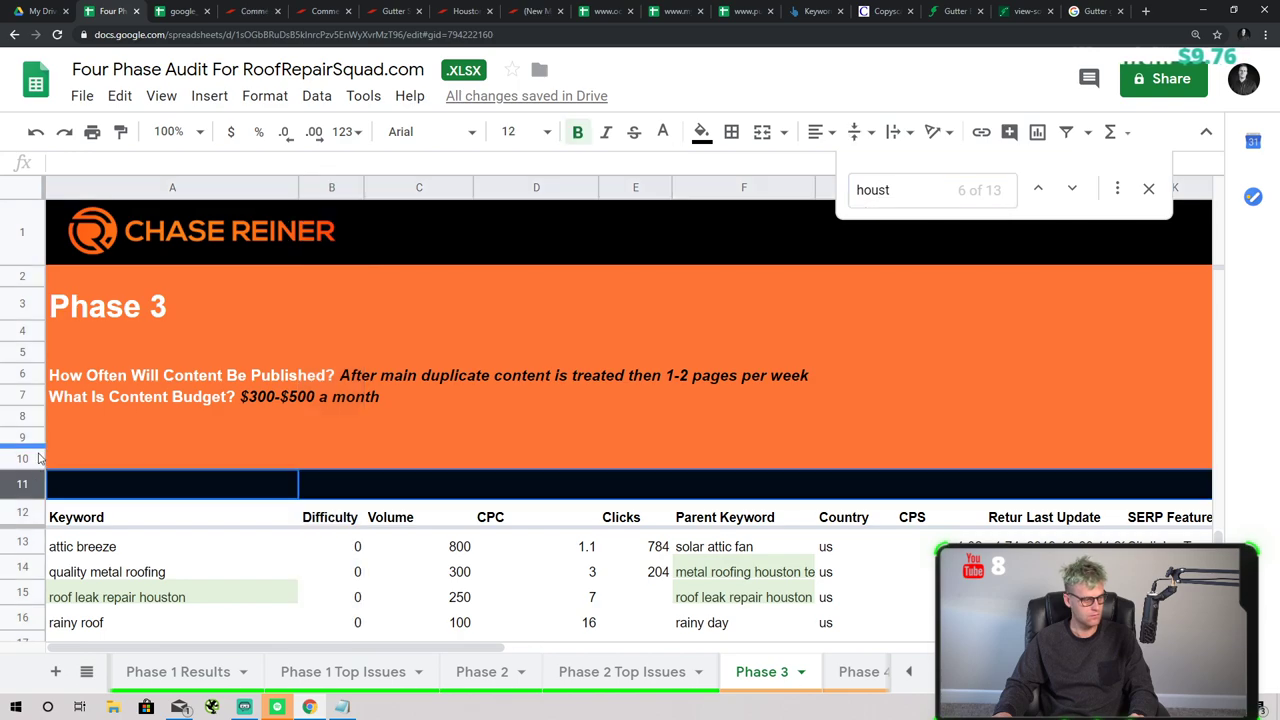
{"action": "left_click", "coordinate": [38, 465]}
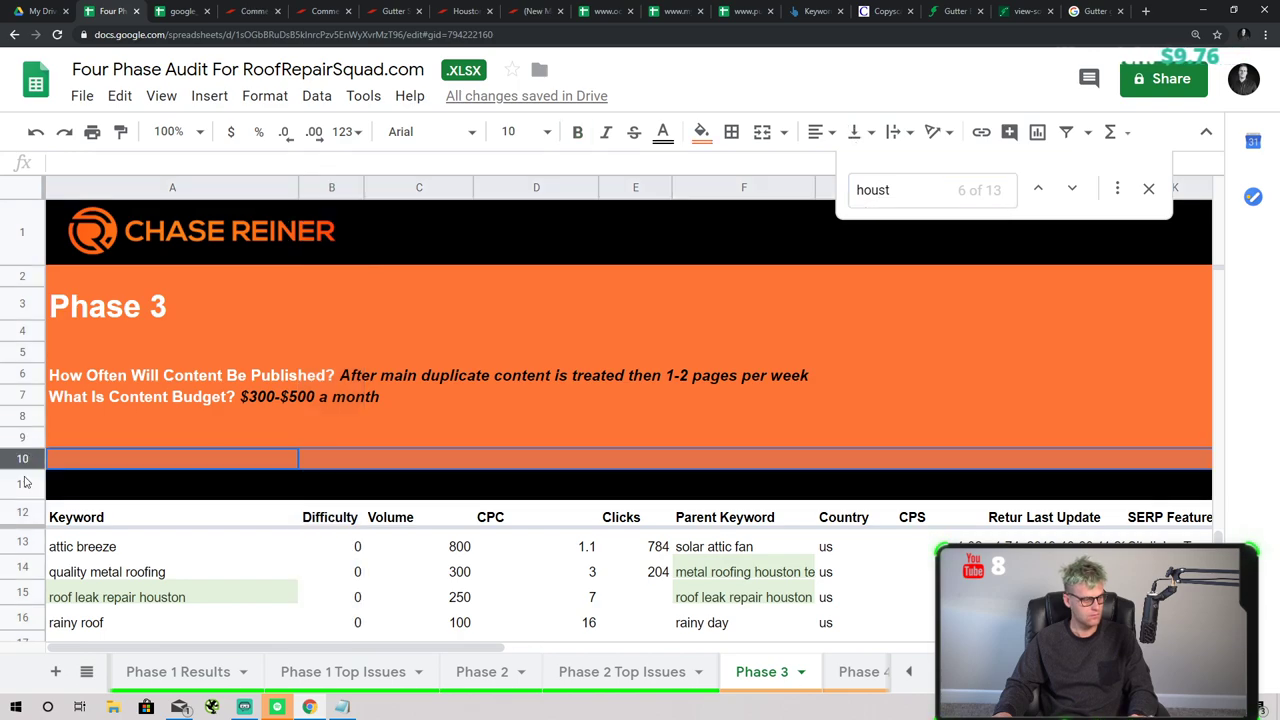
{"action": "left_click_drag", "start_coordinate": [25, 483], "coordinate": [37, 416]}
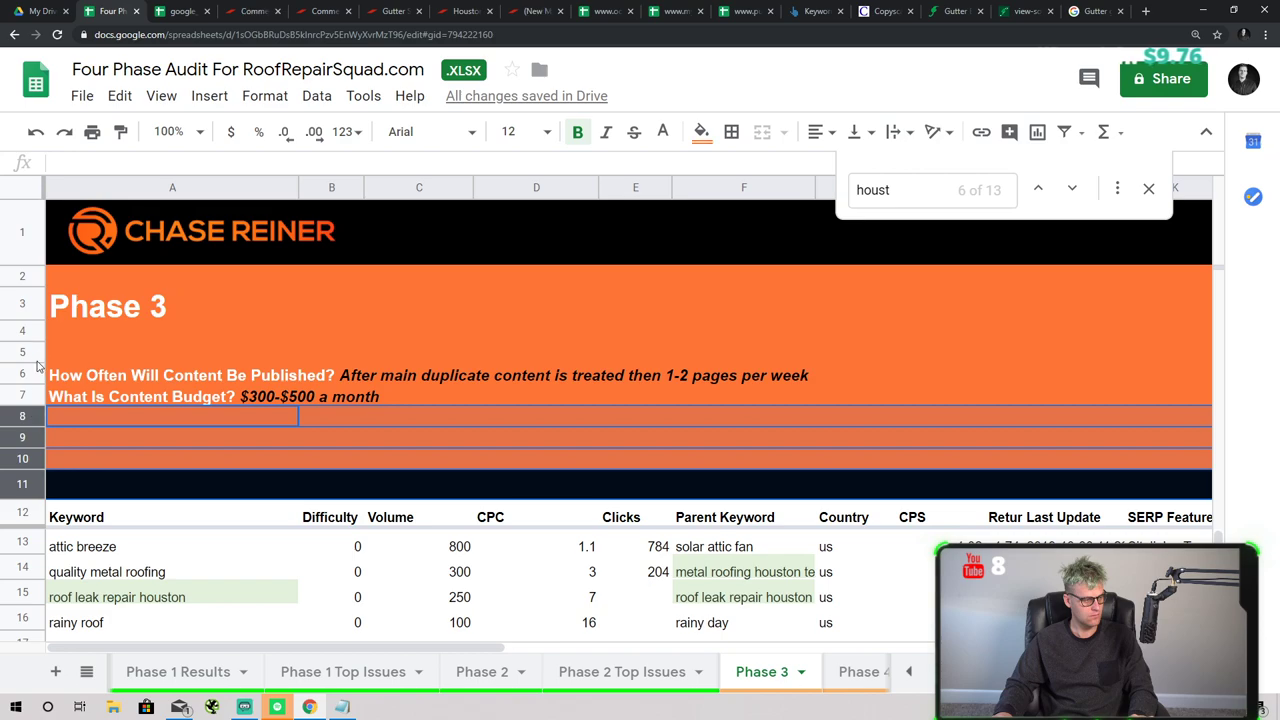
{"action": "left_click_drag", "start_coordinate": [35, 360], "coordinate": [35, 305]}
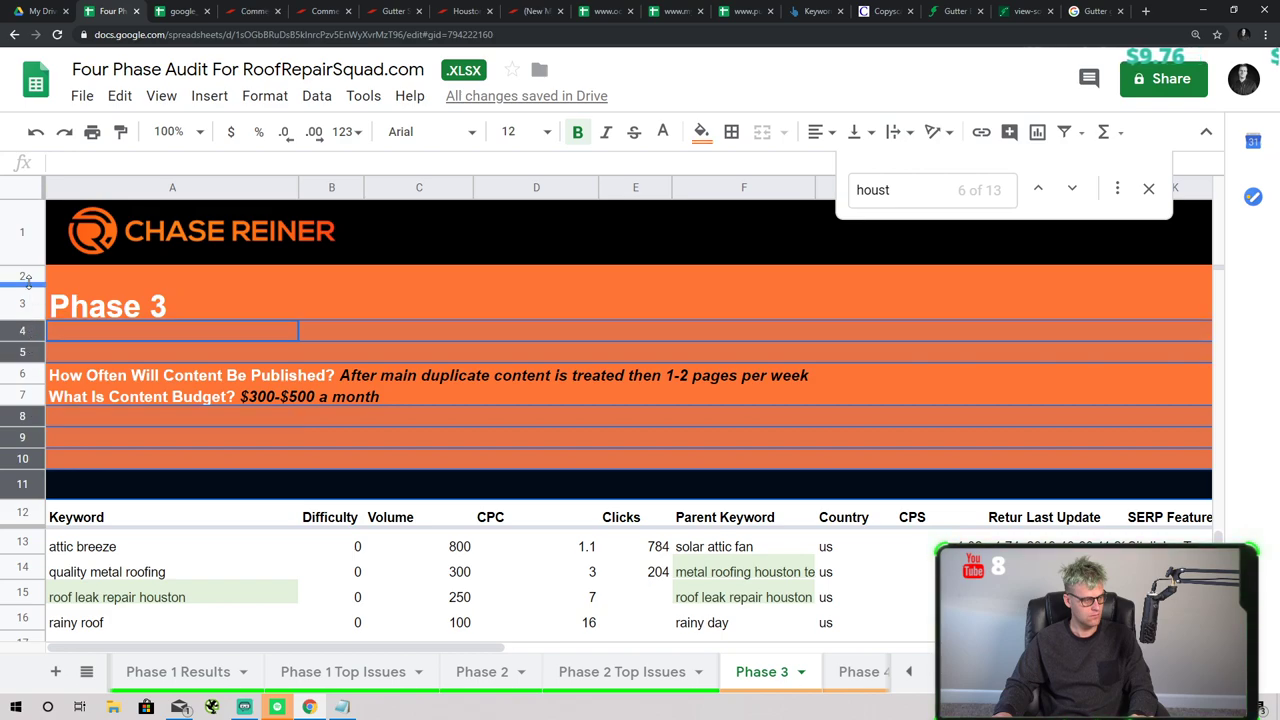
{"action": "left_click", "coordinate": [28, 280], "text": "ctrl"}
{"action": "right_click", "coordinate": [28, 281]}
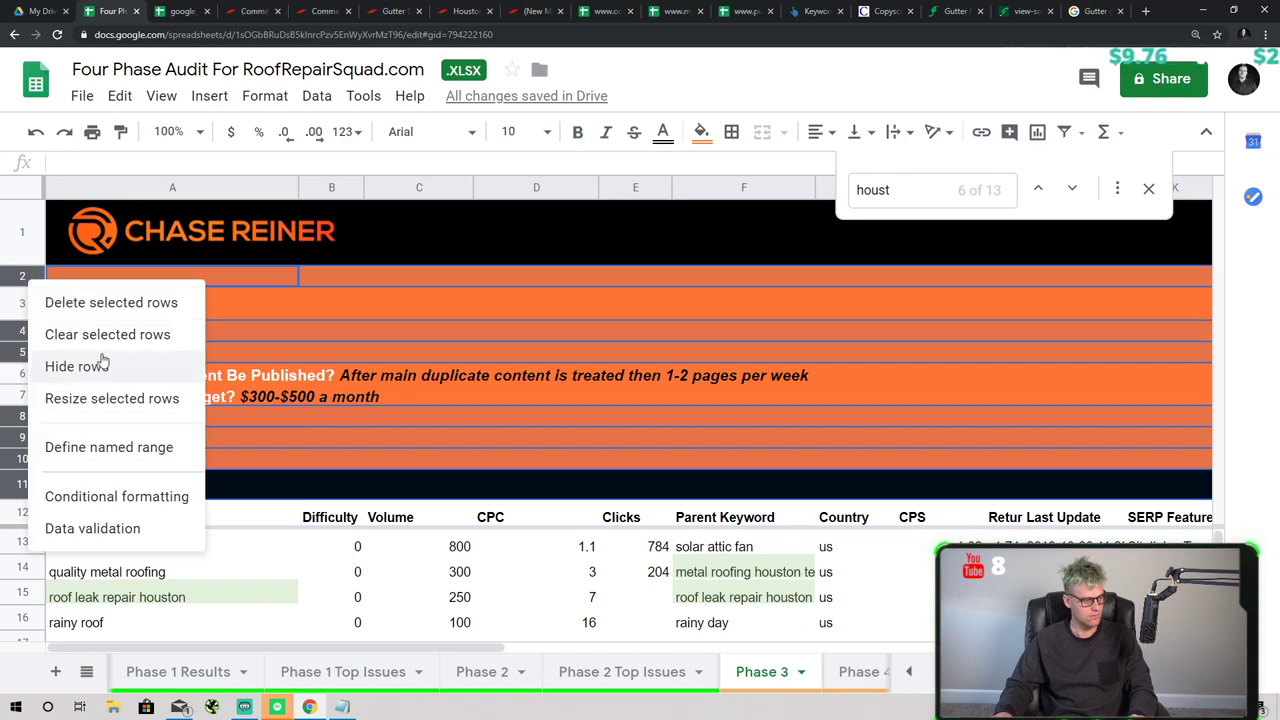
- Delete the selected empty spacer rows and clear the selection
{"action": "left_click", "coordinate": [80, 302]}
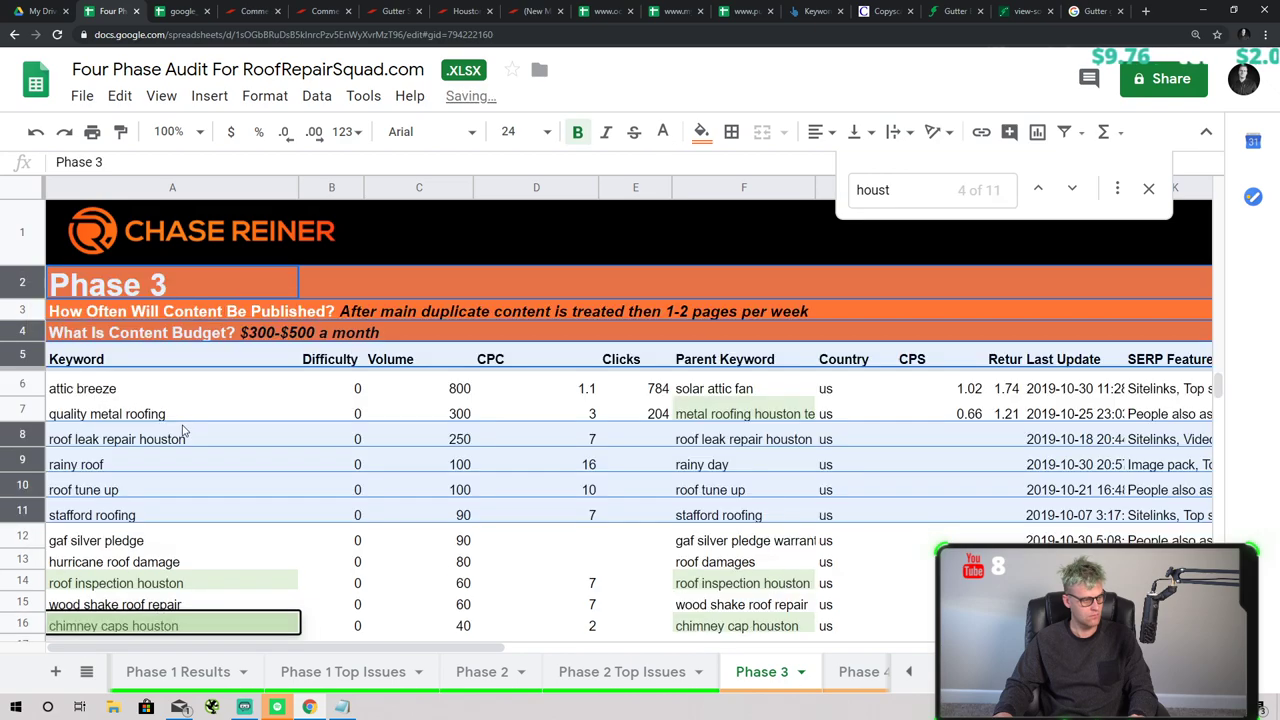
{"action": "left_click", "coordinate": [190, 436]}
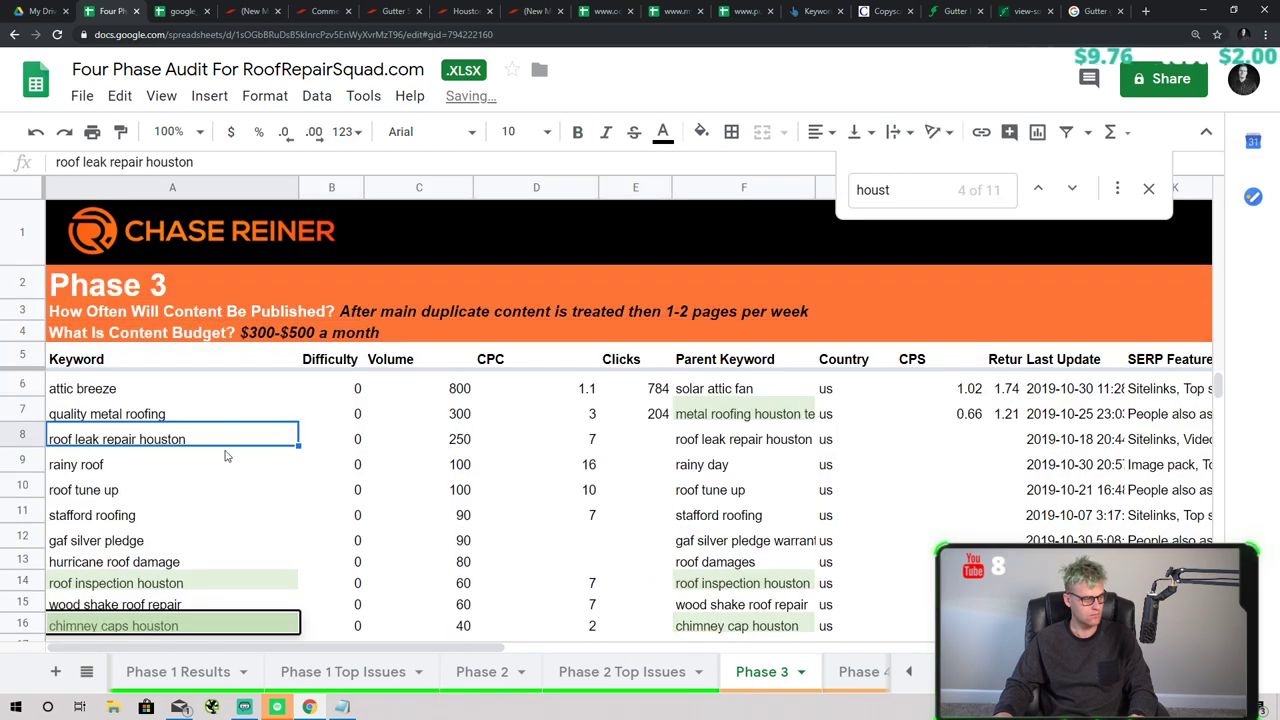
{"action": "left_click", "coordinate": [175, 388]}
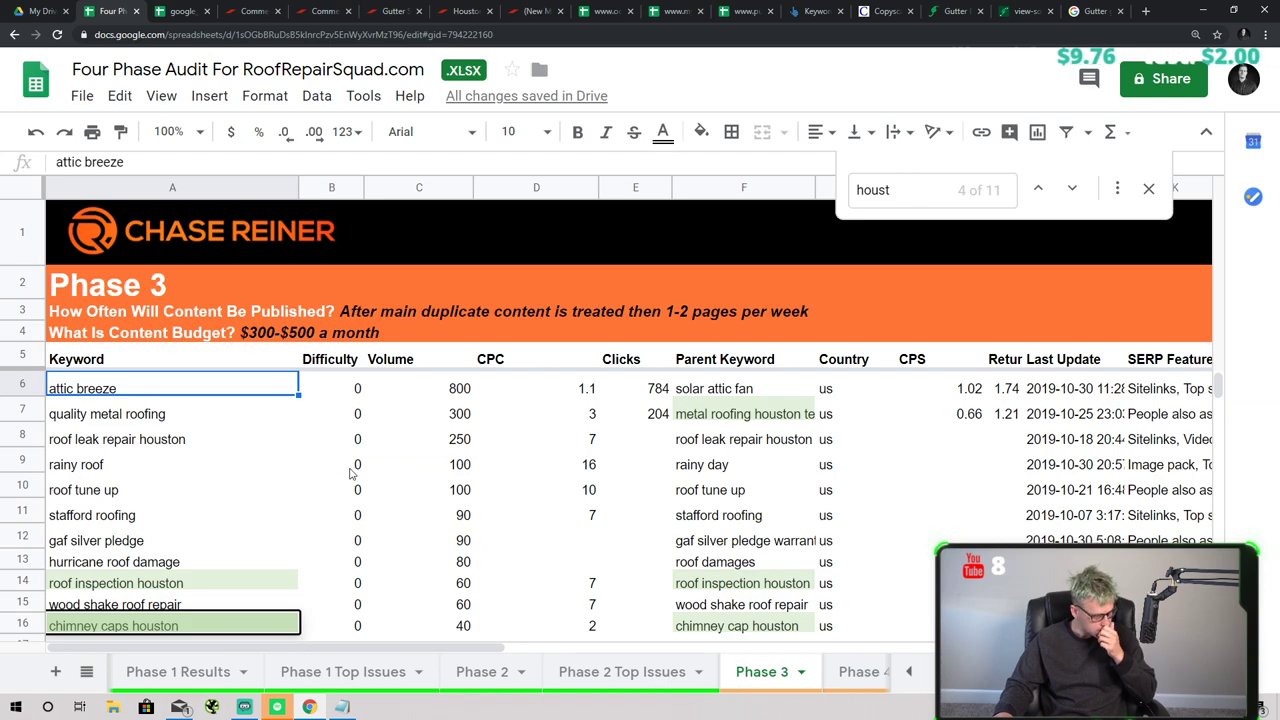
- Fill the roof inspection, chimney caps, superior exterior and roofing materials houston rows green
{"action": "left_click", "coordinate": [22, 582]}
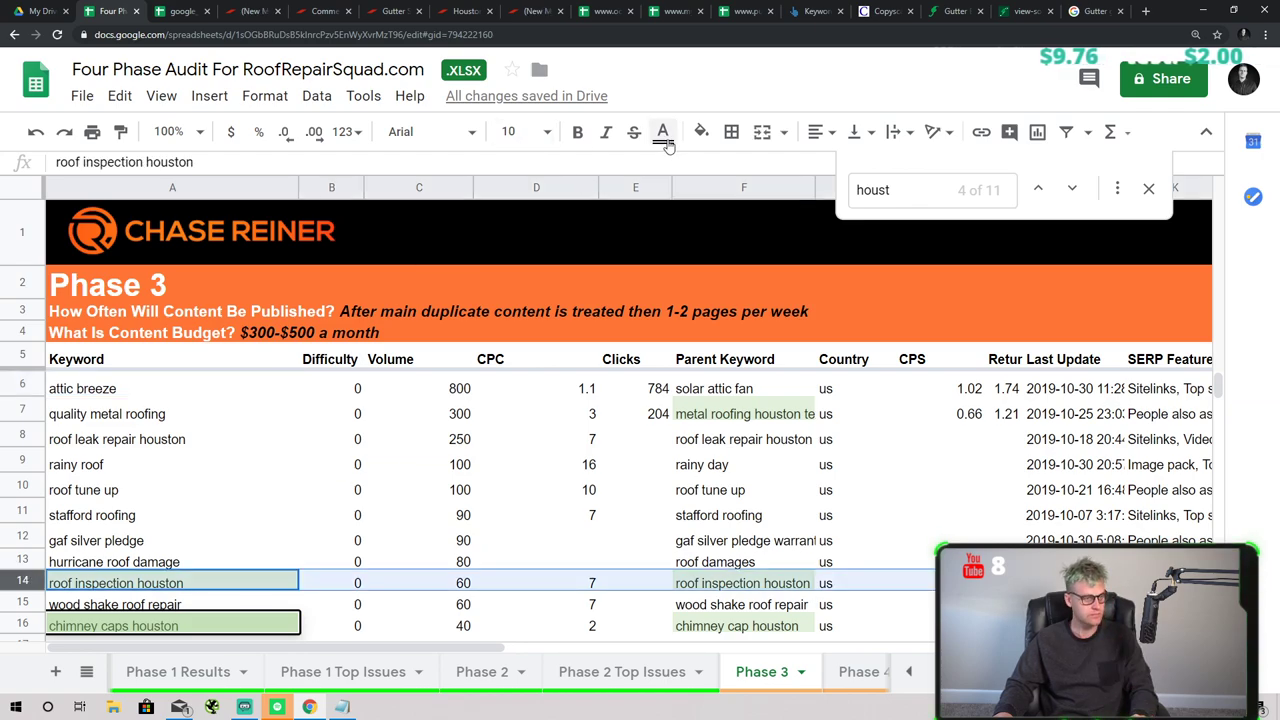
{"action": "left_click", "coordinate": [701, 131]}
{"action": "left_click", "coordinate": [769, 222]}
{"action": "scroll", "coordinate": [67, 566], "scroll_direction": "down", "scroll_amount": 1}
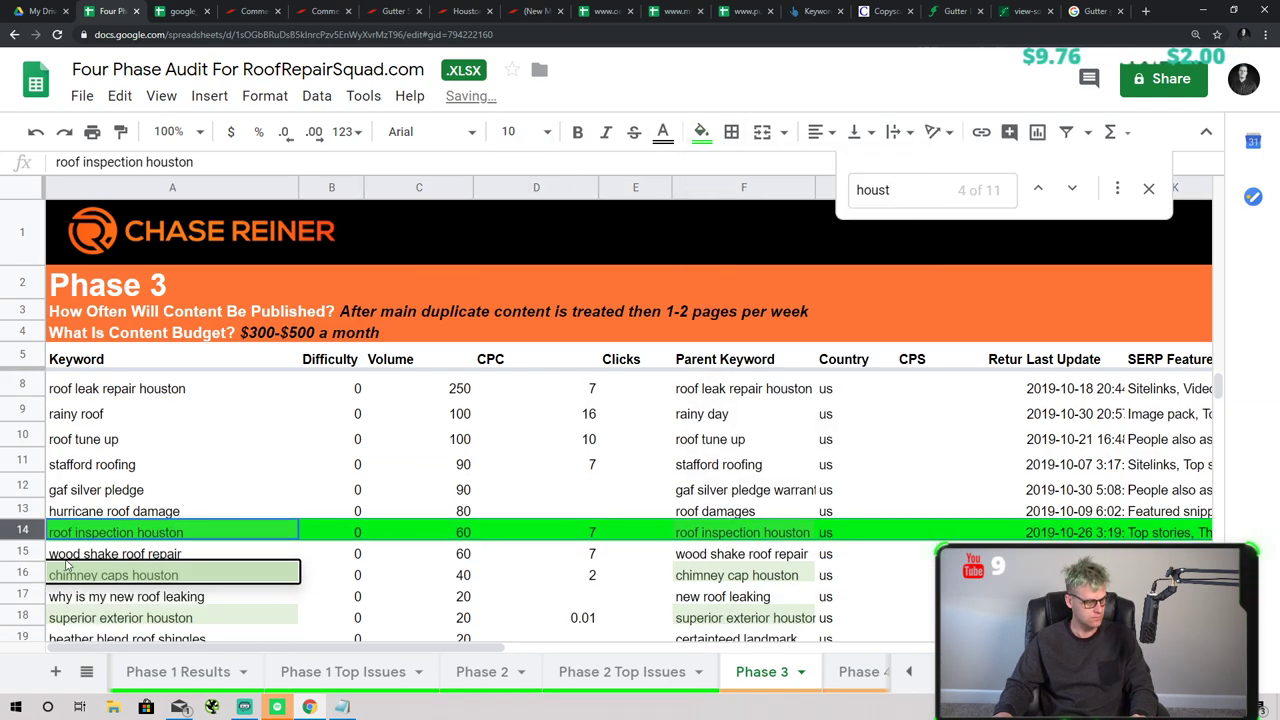
{"action": "left_click", "coordinate": [32, 570]}
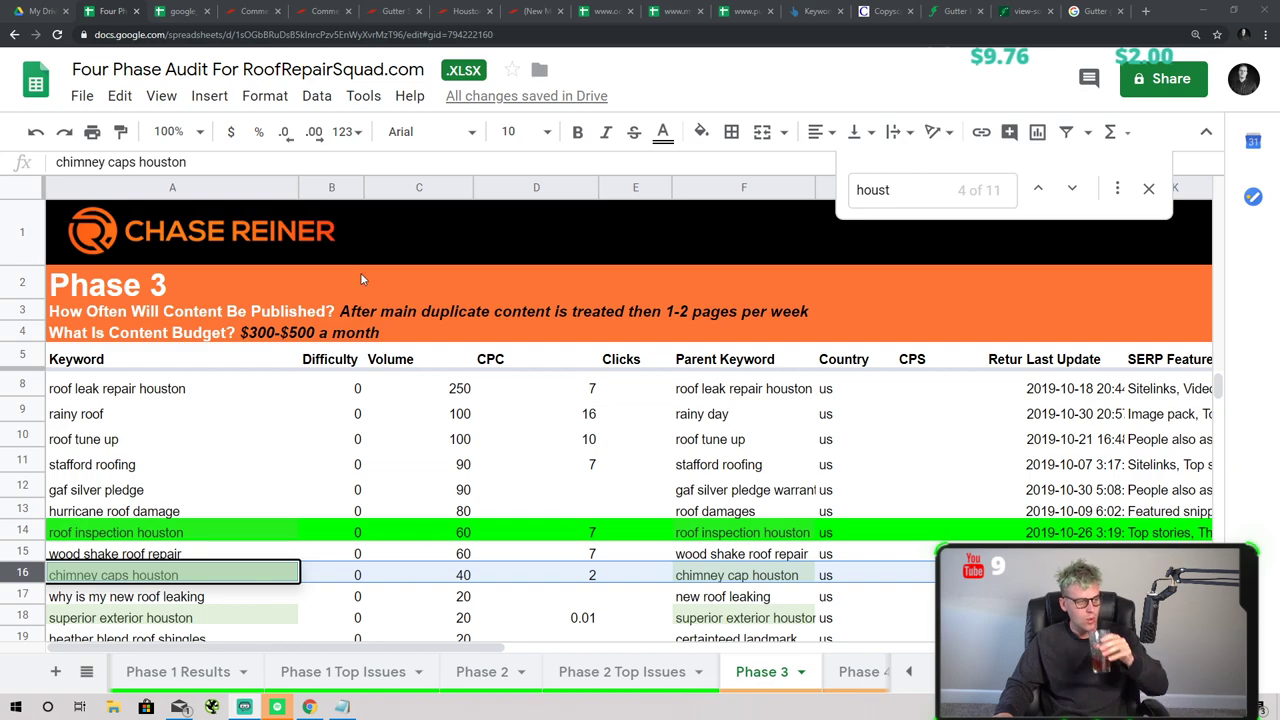
{"action": "left_click", "coordinate": [699, 132]}
{"action": "left_click", "coordinate": [797, 224]}
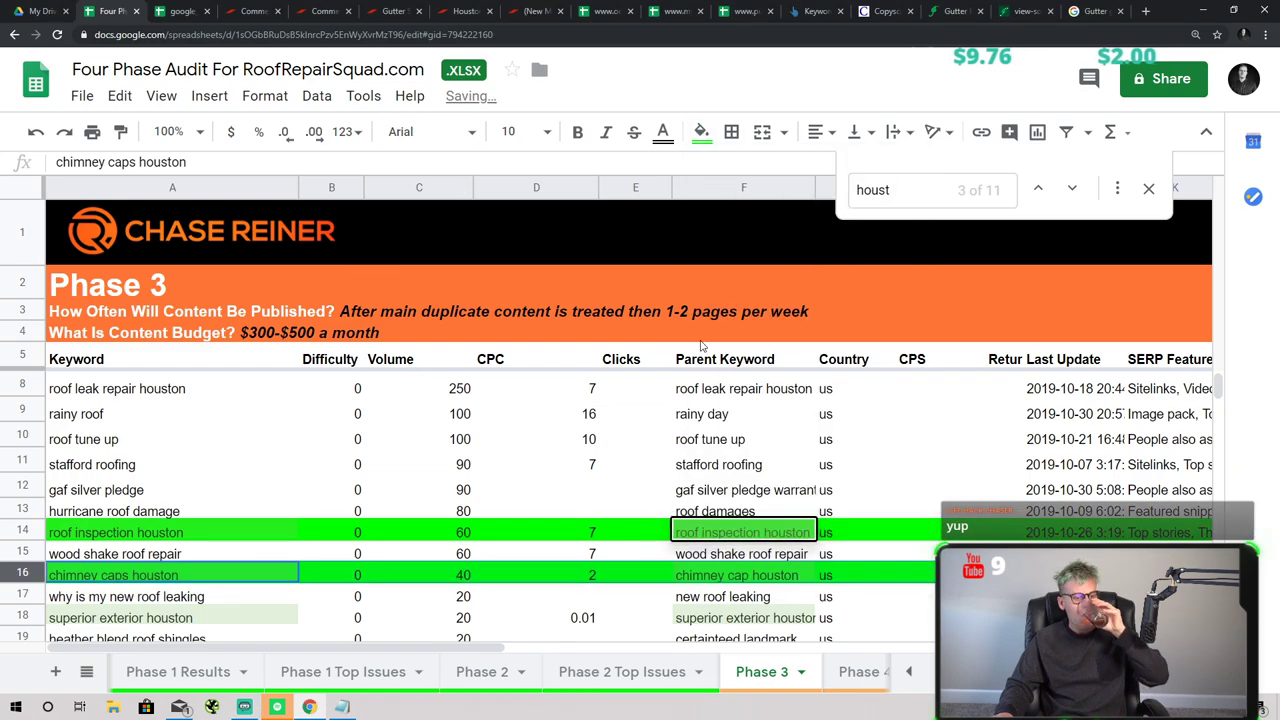
{"action": "scroll", "coordinate": [344, 474], "scroll_direction": "down", "scroll_amount": 2}
{"action": "left_click", "coordinate": [250, 491]}
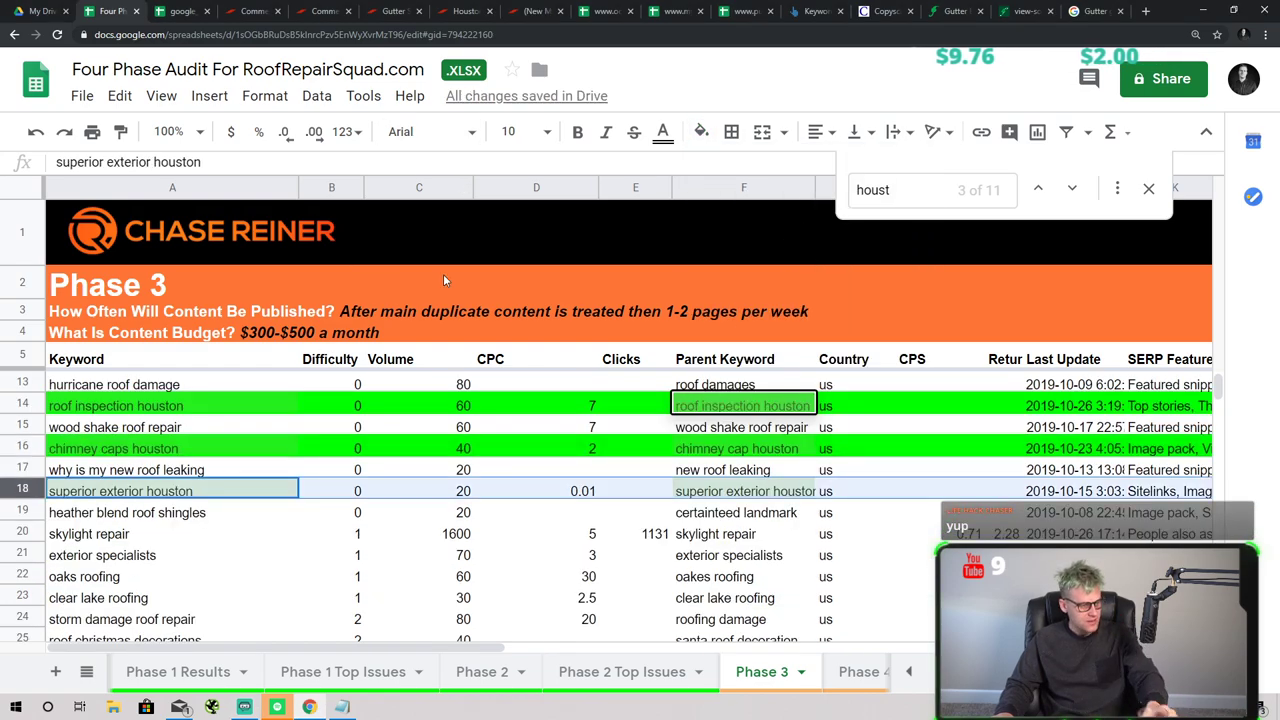
{"action": "left_click", "coordinate": [700, 132]}
{"action": "left_click", "coordinate": [797, 224]}
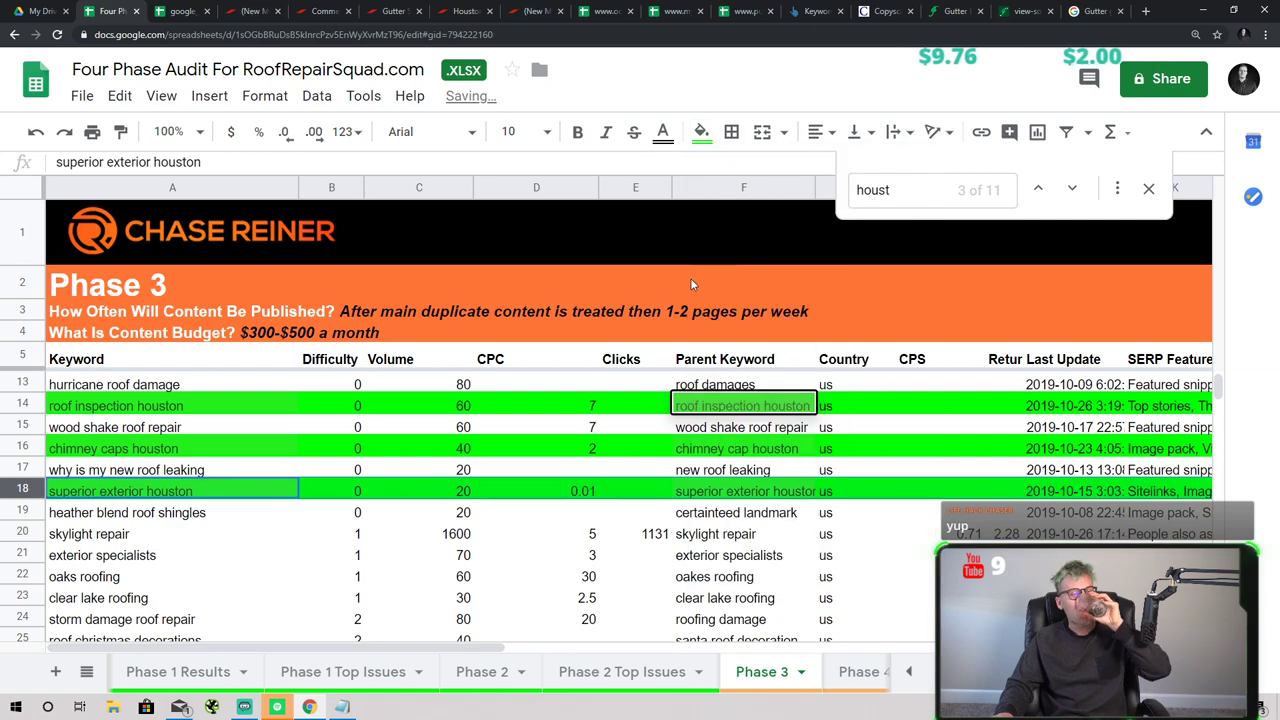
{"action": "scroll", "coordinate": [450, 480], "scroll_direction": "down", "scroll_amount": 2}
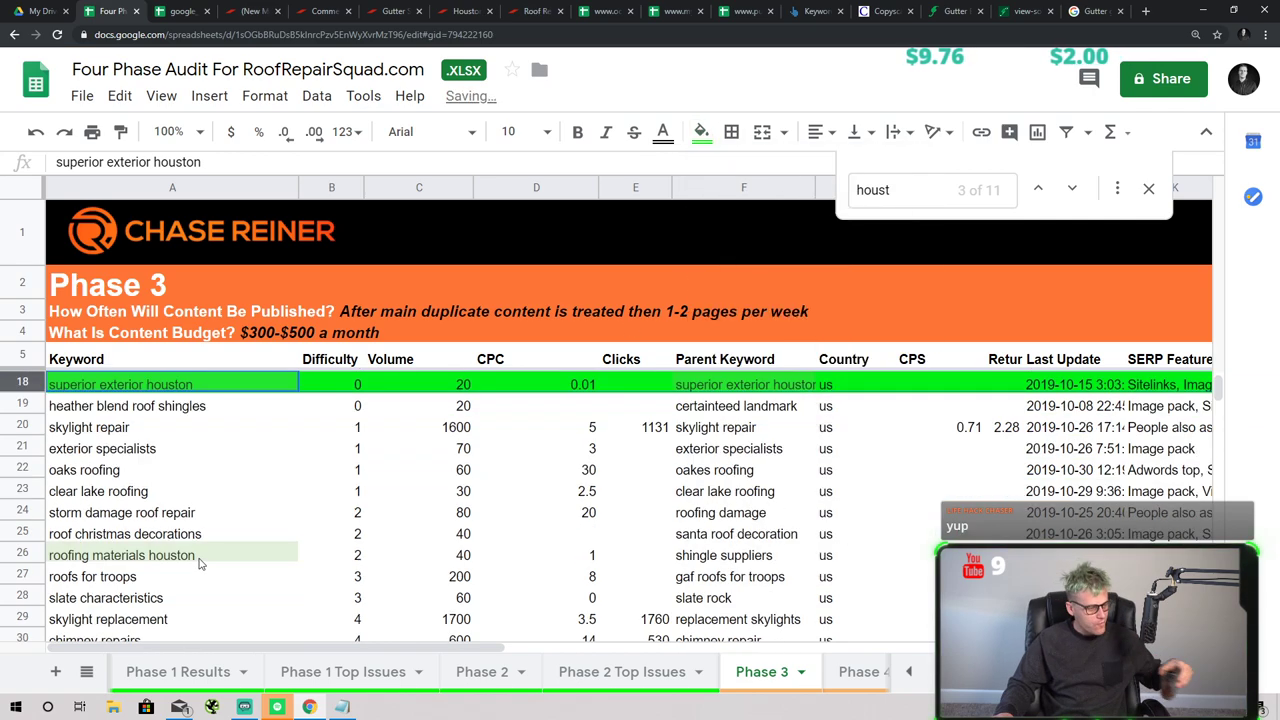
{"action": "left_click", "coordinate": [22, 554]}
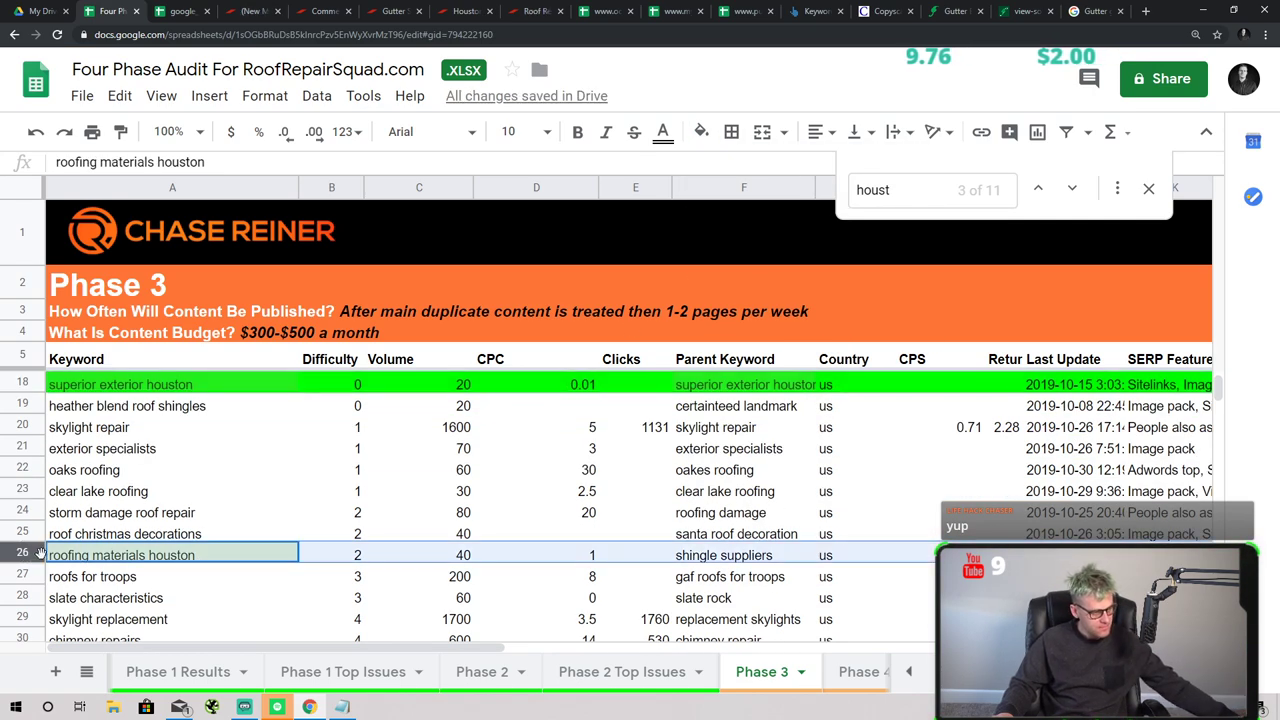
{"action": "left_click", "coordinate": [701, 132]}
{"action": "left_click", "coordinate": [797, 224]}
- Fill the roof replacement and residential roofing houston rows green, correcting a stray yellow fill
{"action": "scroll", "coordinate": [463, 497], "scroll_direction": "down", "scroll_amount": 7}
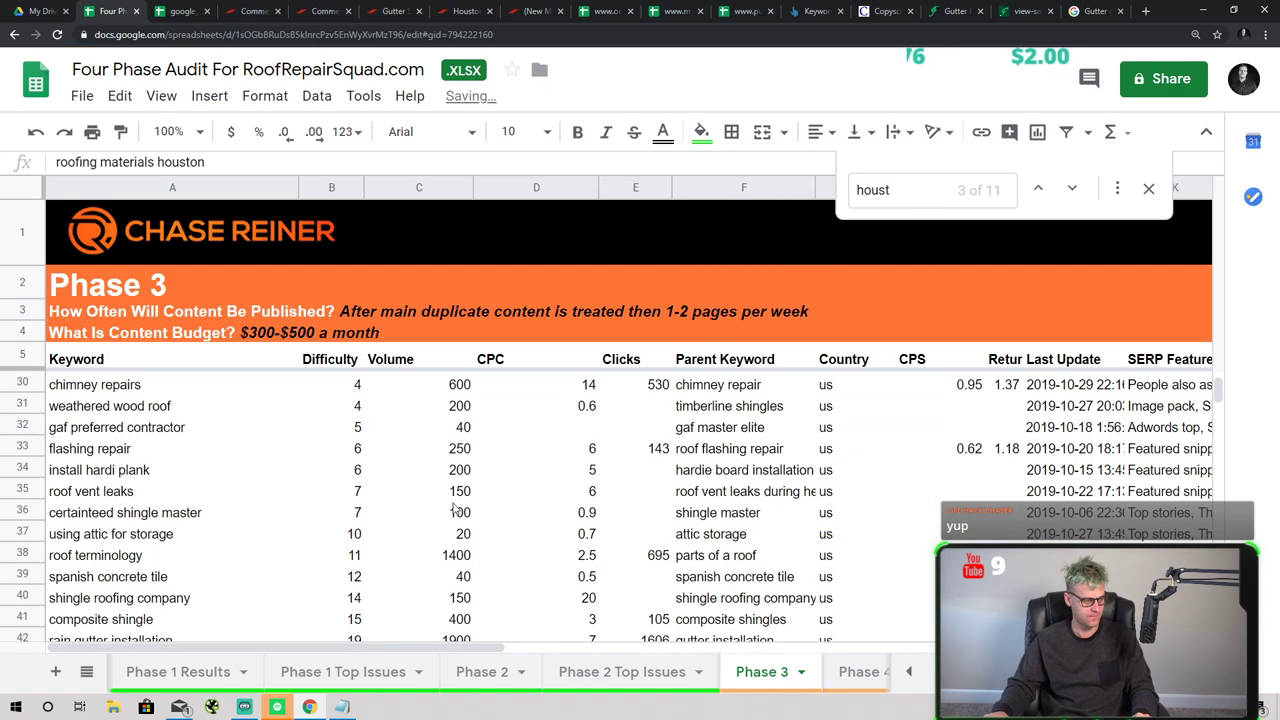
{"action": "left_click", "coordinate": [452, 469]}
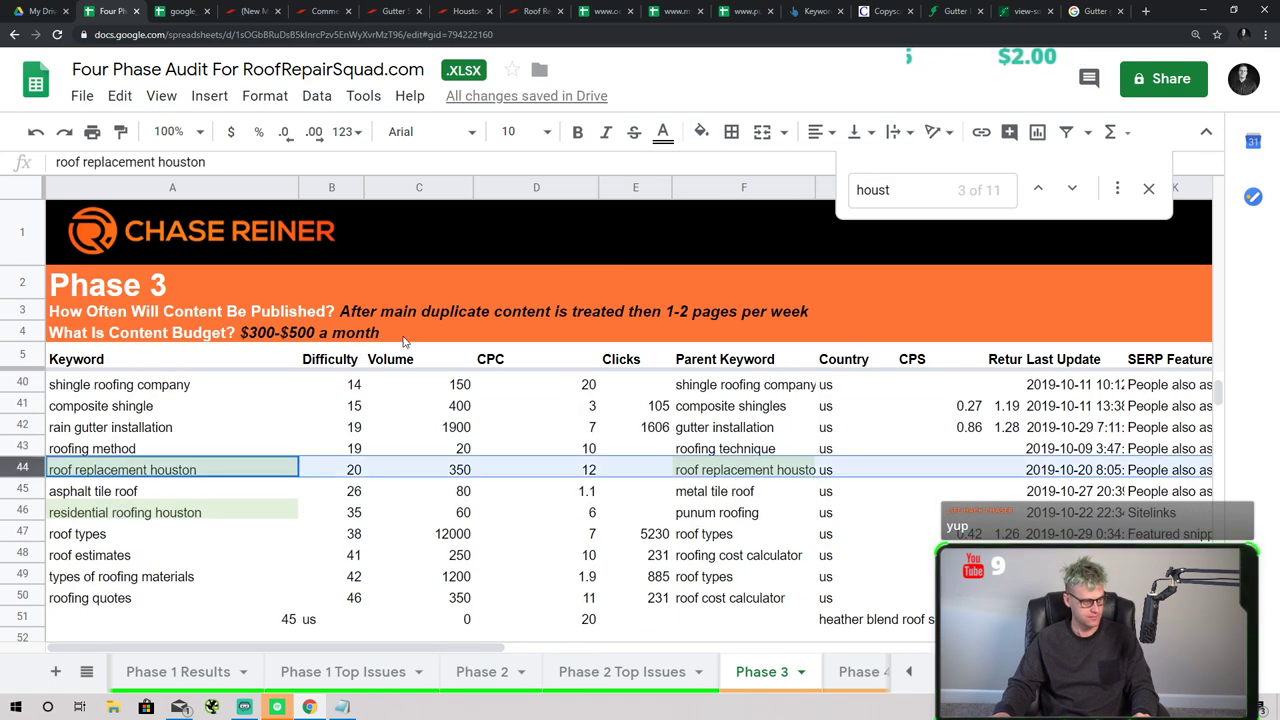
{"action": "left_click", "coordinate": [701, 132]}
{"action": "left_click", "coordinate": [797, 224]}
{"action": "key", "text": "Down"}
{"action": "key", "text": "Down"}
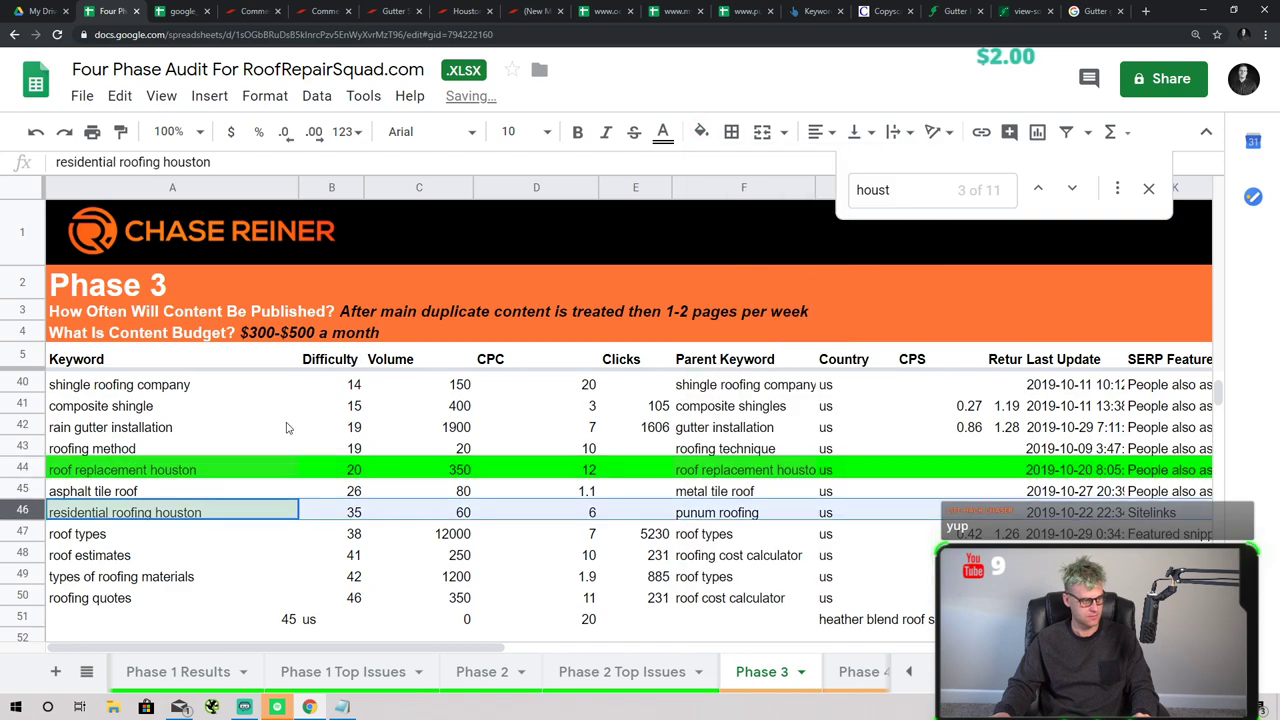
{"action": "left_click", "coordinate": [701, 132]}
{"action": "left_click", "coordinate": [779, 219]}
{"action": "left_click", "coordinate": [779, 219]}
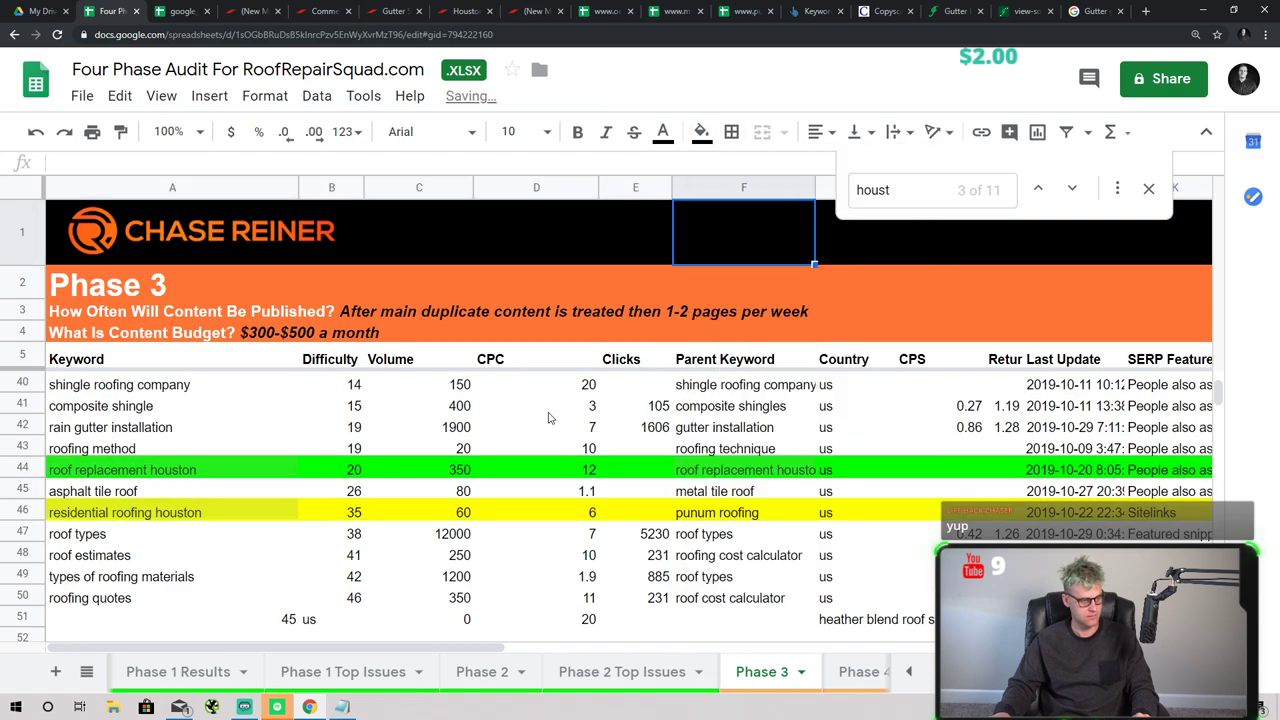
{"action": "left_click", "coordinate": [150, 512]}
{"action": "left_click", "coordinate": [701, 132]}
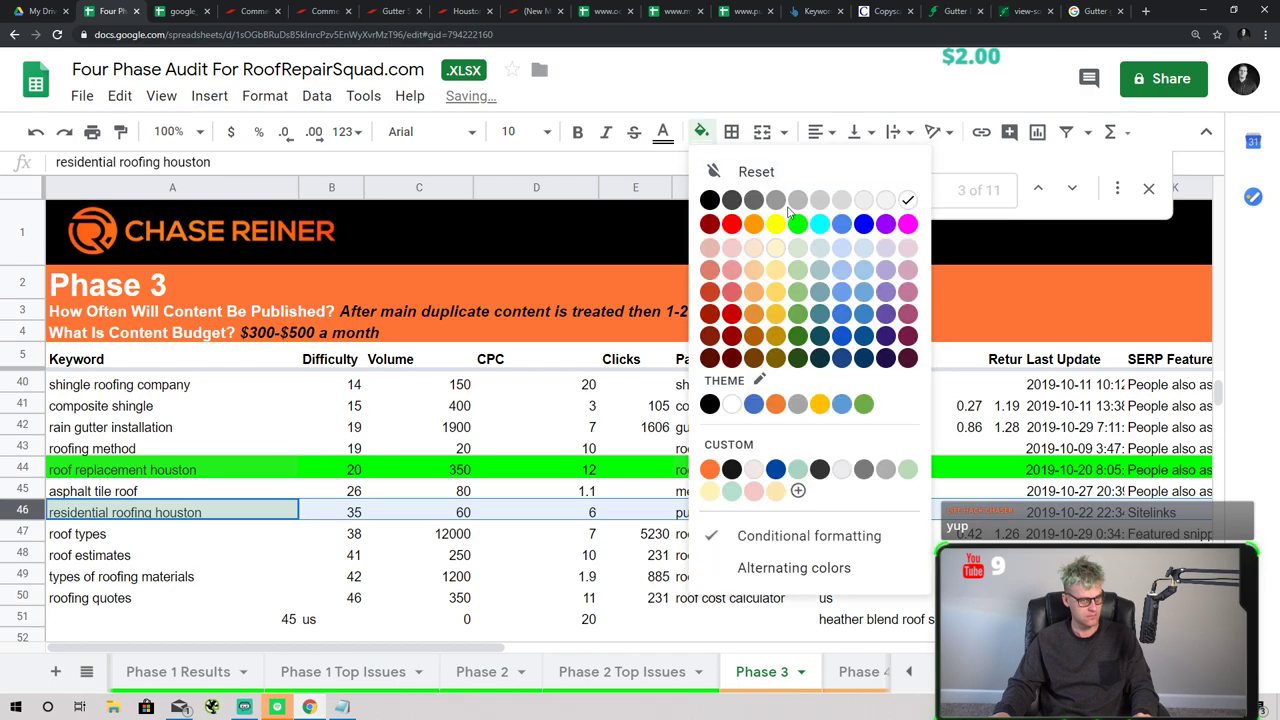
{"action": "left_click", "coordinate": [797, 224]}
{"action": "left_click", "coordinate": [455, 427]}
- Select the six green Houston keyword rows together, copy them, and go to Ahrefs
{"action": "scroll", "coordinate": [430, 500], "scroll_direction": "up", "scroll_amount": 8}
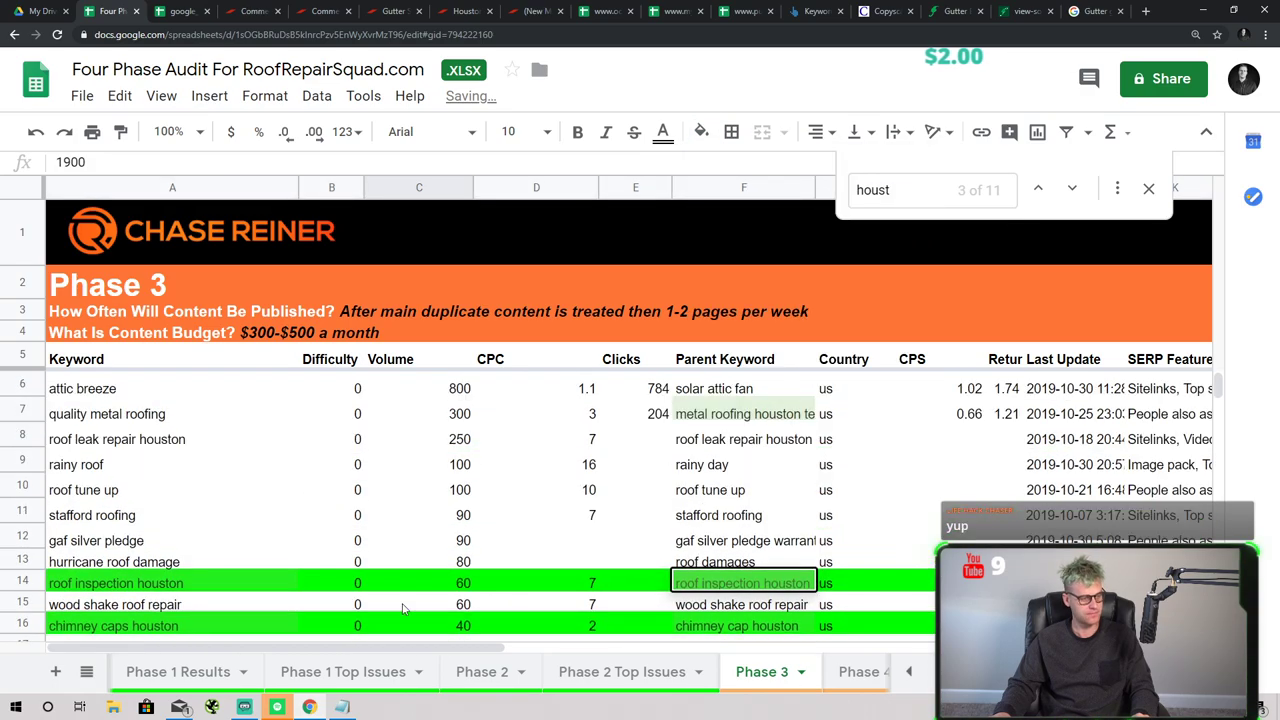
{"action": "scroll", "coordinate": [425, 545], "scroll_direction": "down", "scroll_amount": 10}
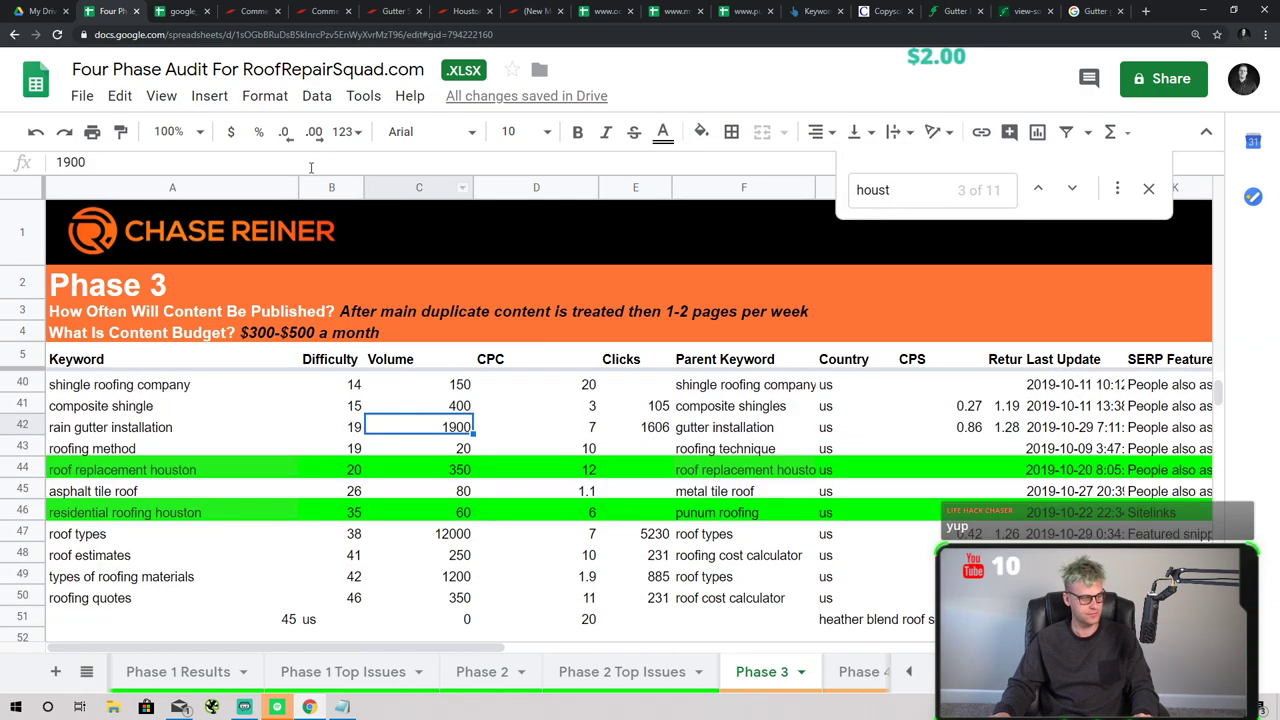
{"action": "scroll", "coordinate": [190, 480], "scroll_direction": "up", "scroll_amount": 13}
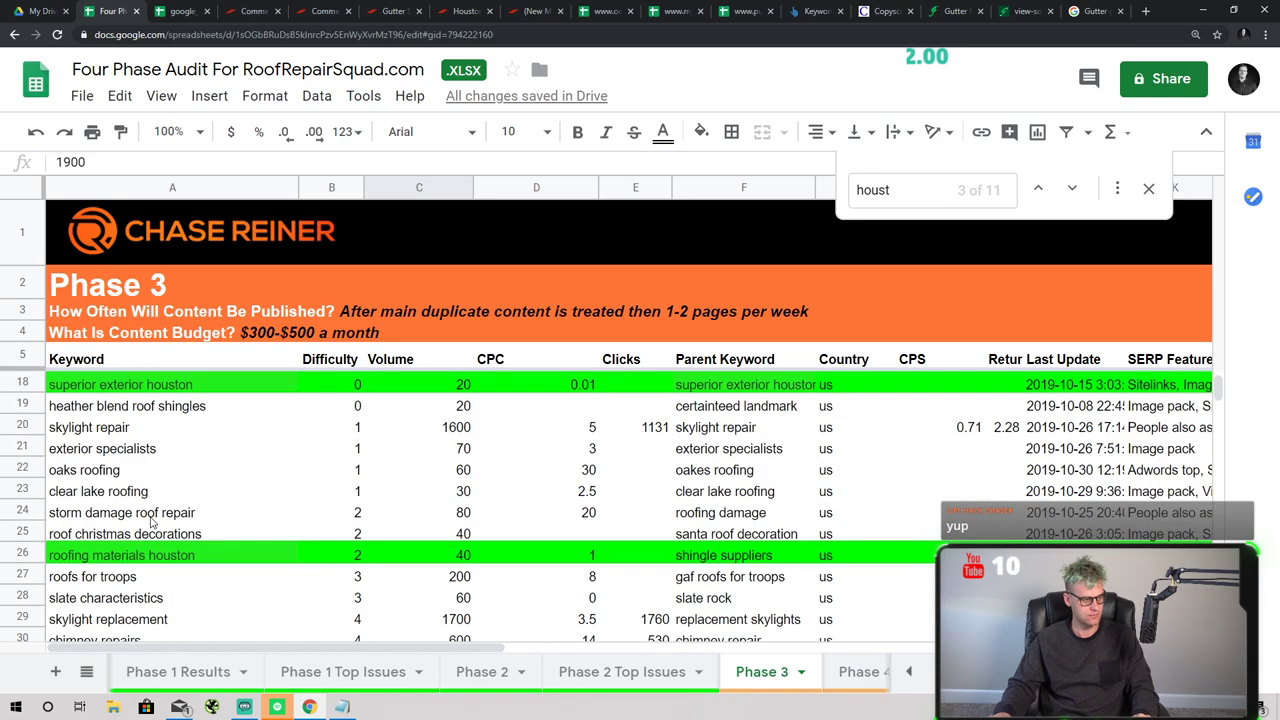
{"action": "scroll", "coordinate": [194, 525], "scroll_direction": "up", "scroll_amount": 1}
{"action": "scroll", "coordinate": [240, 556], "scroll_direction": "down", "scroll_amount": 1}
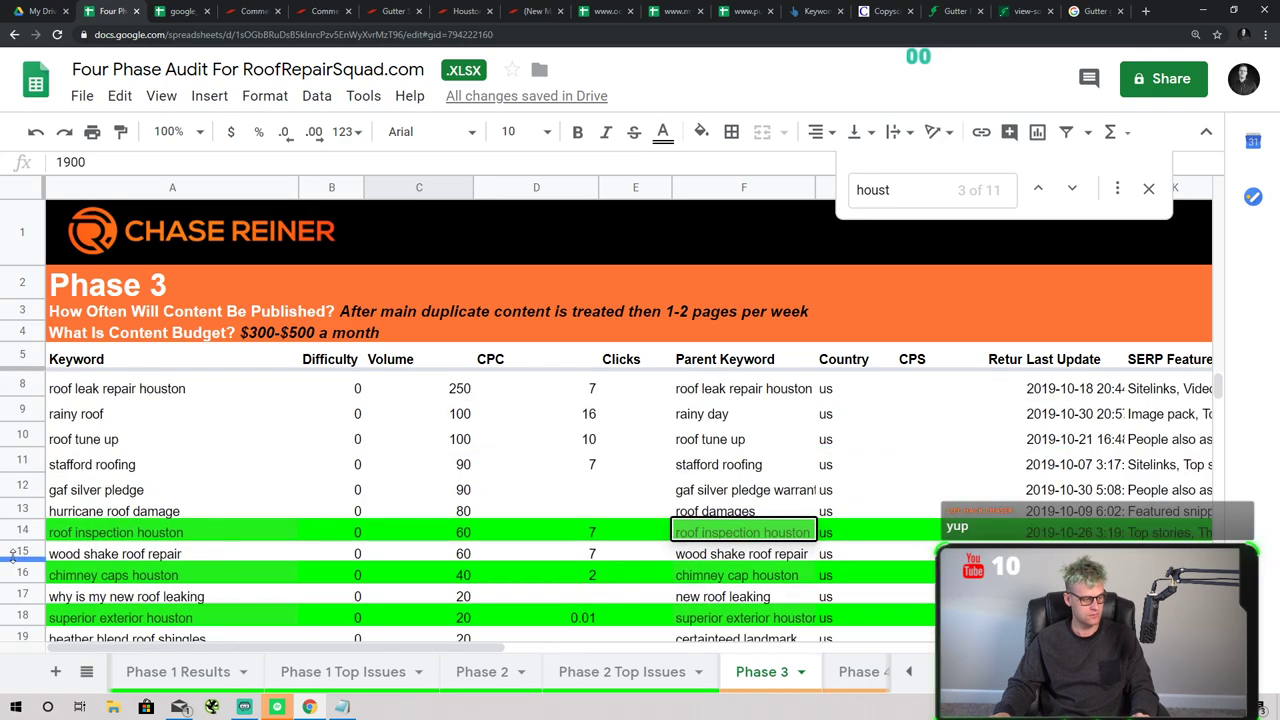
{"action": "left_click", "coordinate": [48, 532]}
{"action": "left_click", "coordinate": [29, 578]}
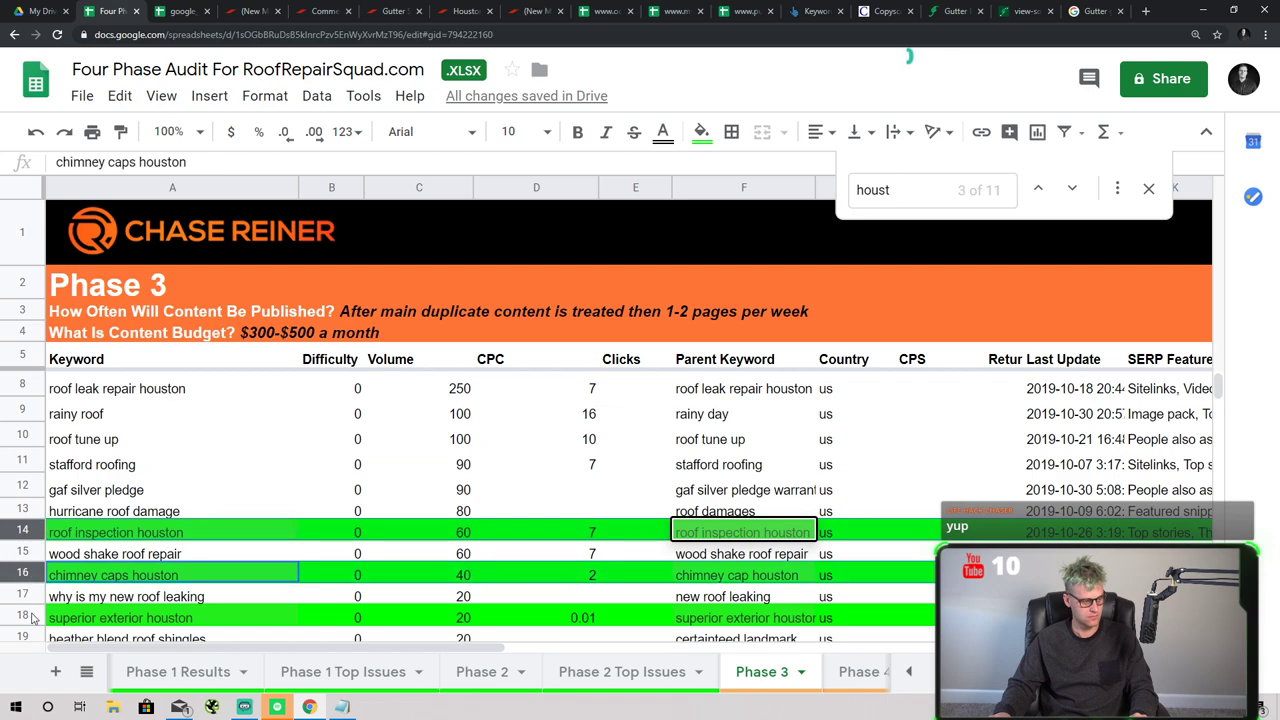
{"action": "left_click", "coordinate": [30, 618]}
{"action": "scroll", "coordinate": [142, 568], "scroll_direction": "down", "scroll_amount": 3}
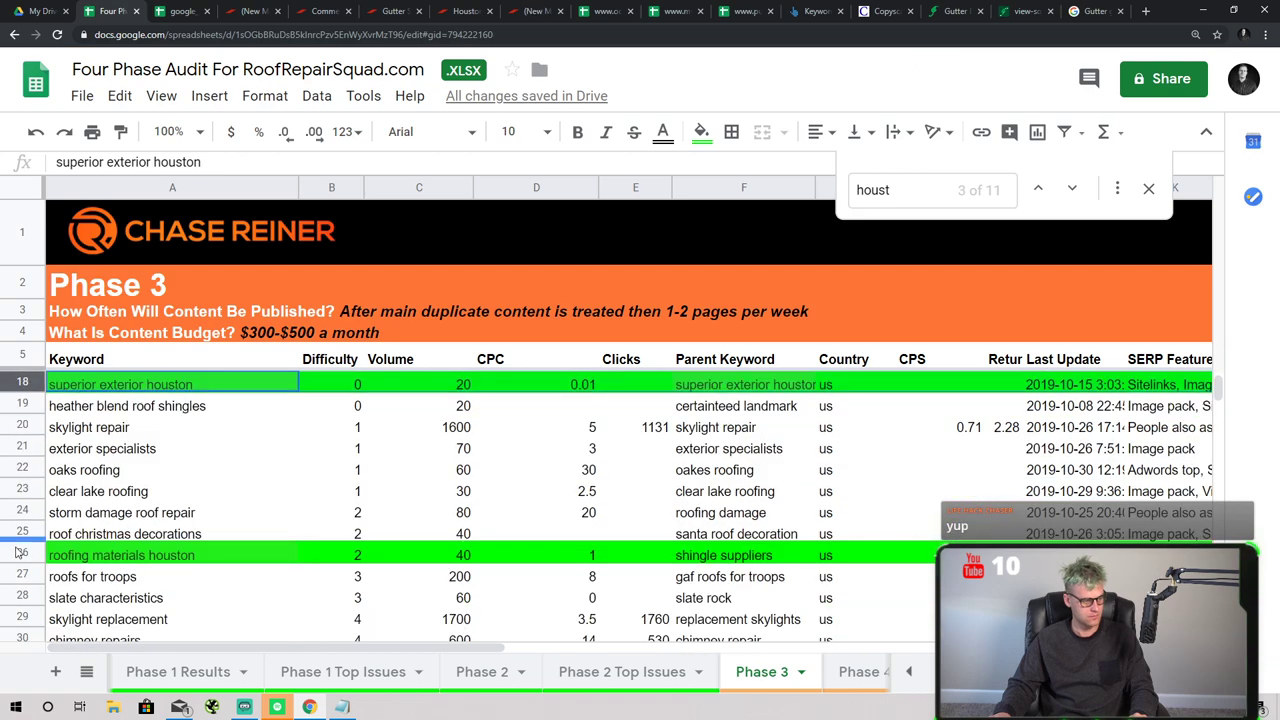
{"action": "left_click", "coordinate": [18, 553]}
{"action": "scroll", "coordinate": [25, 545], "scroll_direction": "down", "scroll_amount": 6}
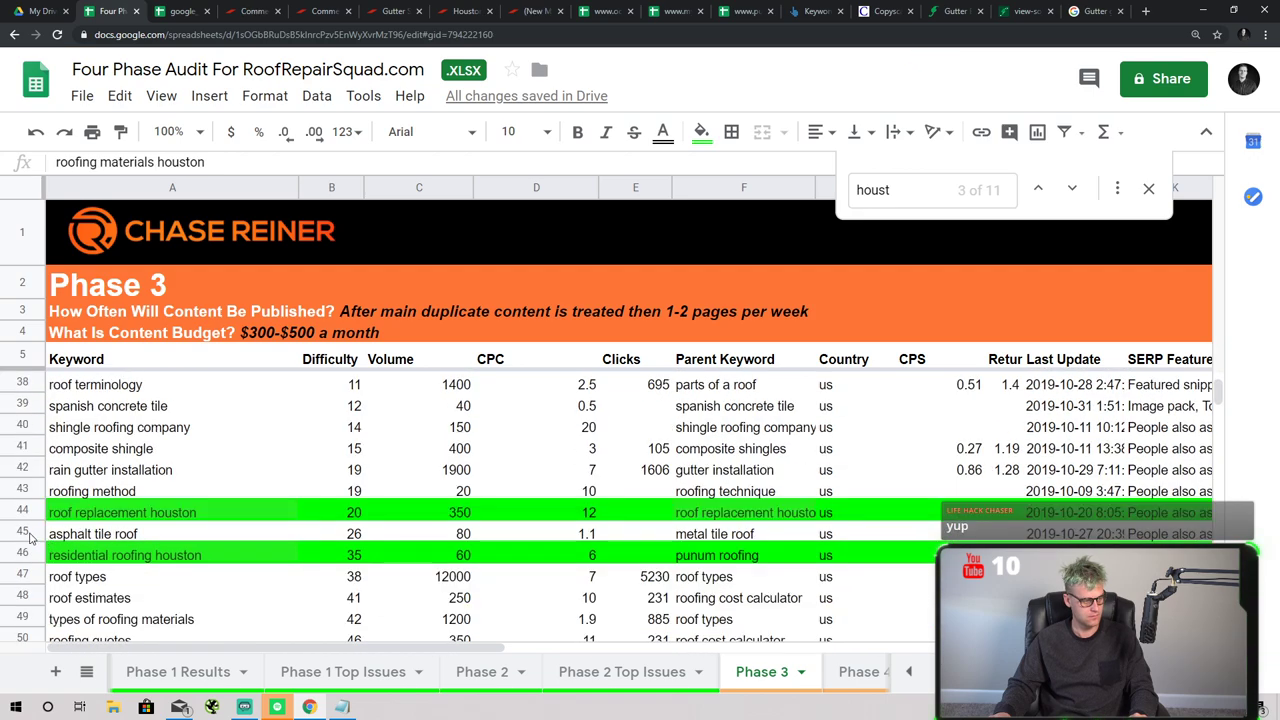
{"action": "left_click", "coordinate": [20, 510]}
{"action": "left_click", "coordinate": [27, 556]}
{"action": "scroll", "coordinate": [60, 538], "scroll_direction": "down", "scroll_amount": 2}
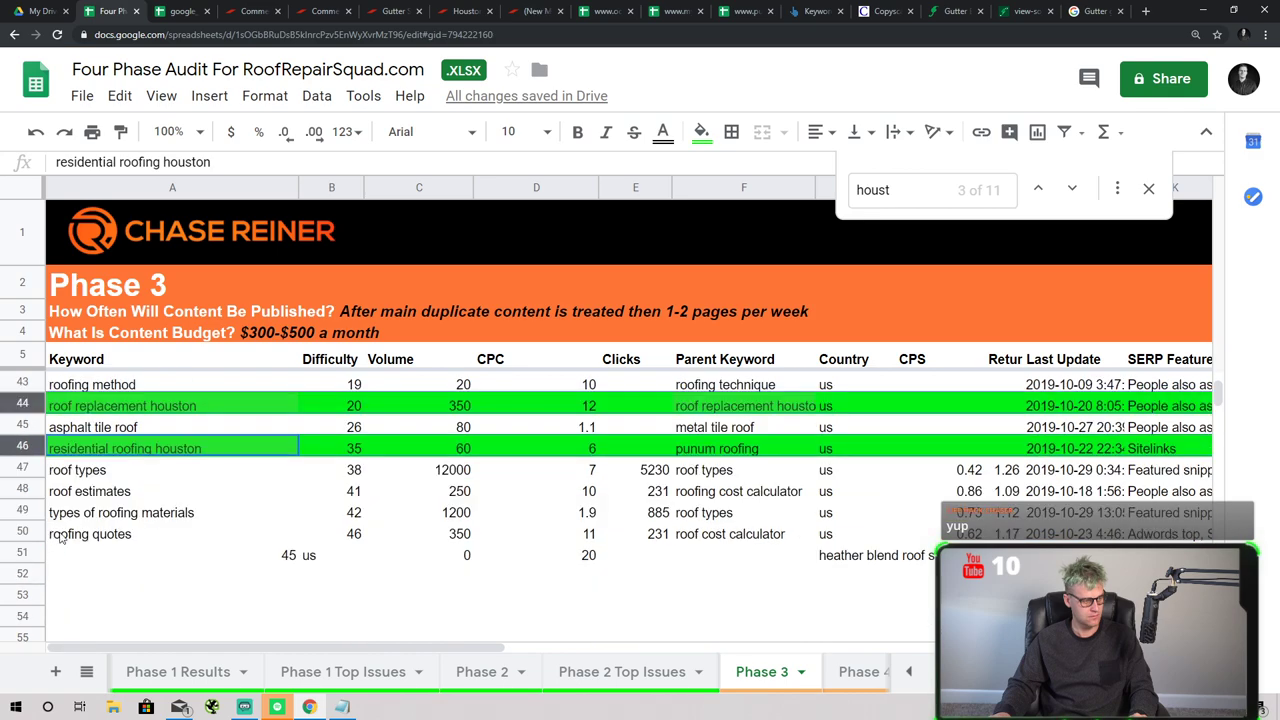
{"action": "key", "text": "ctrl+c"}
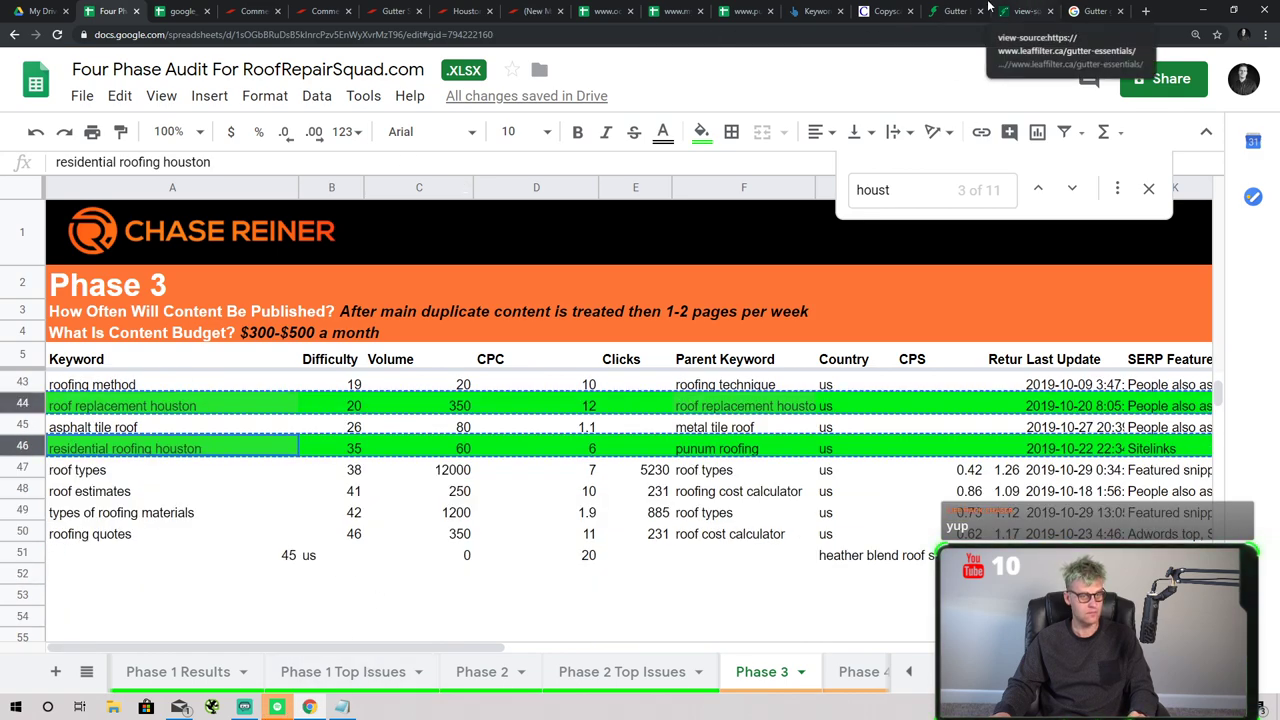
{"action": "left_click", "coordinate": [815, 11]}
- Search Ahrefs Keywords Explorer with the pasted Houston rows as keywords
{"action": "left_click", "coordinate": [370, 72]}
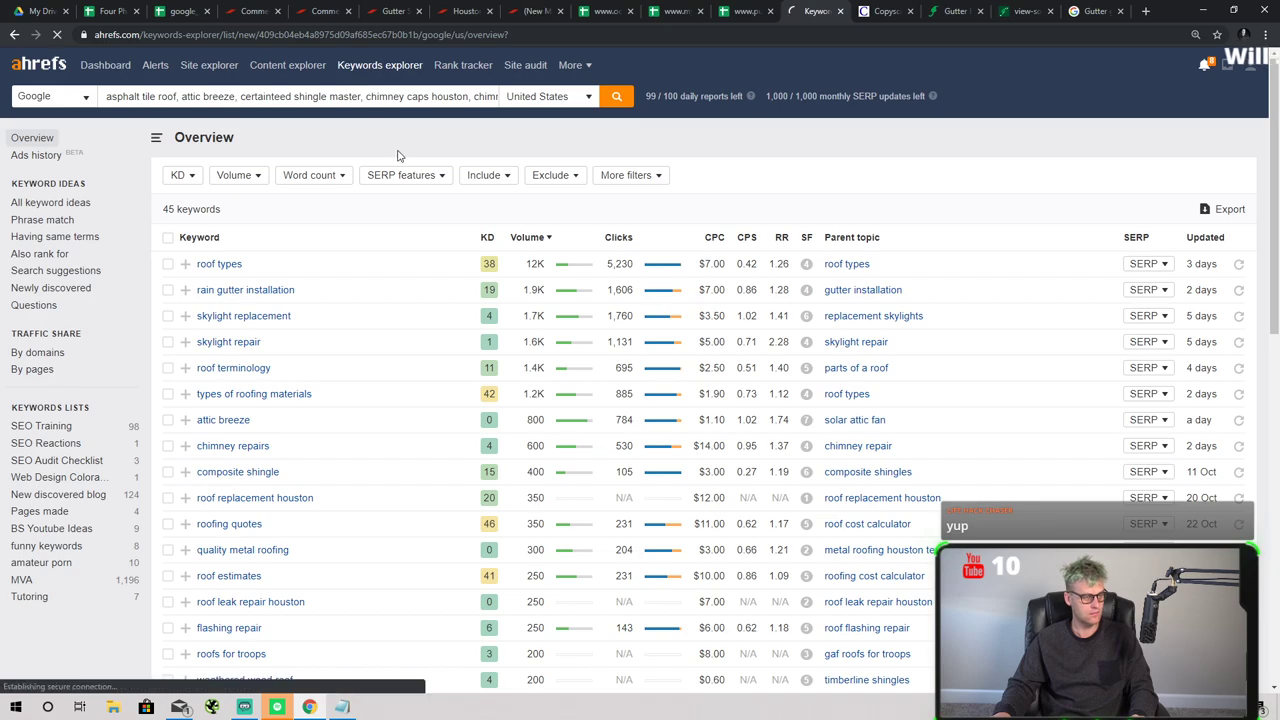
{"action": "key", "text": "ctrl+v"}
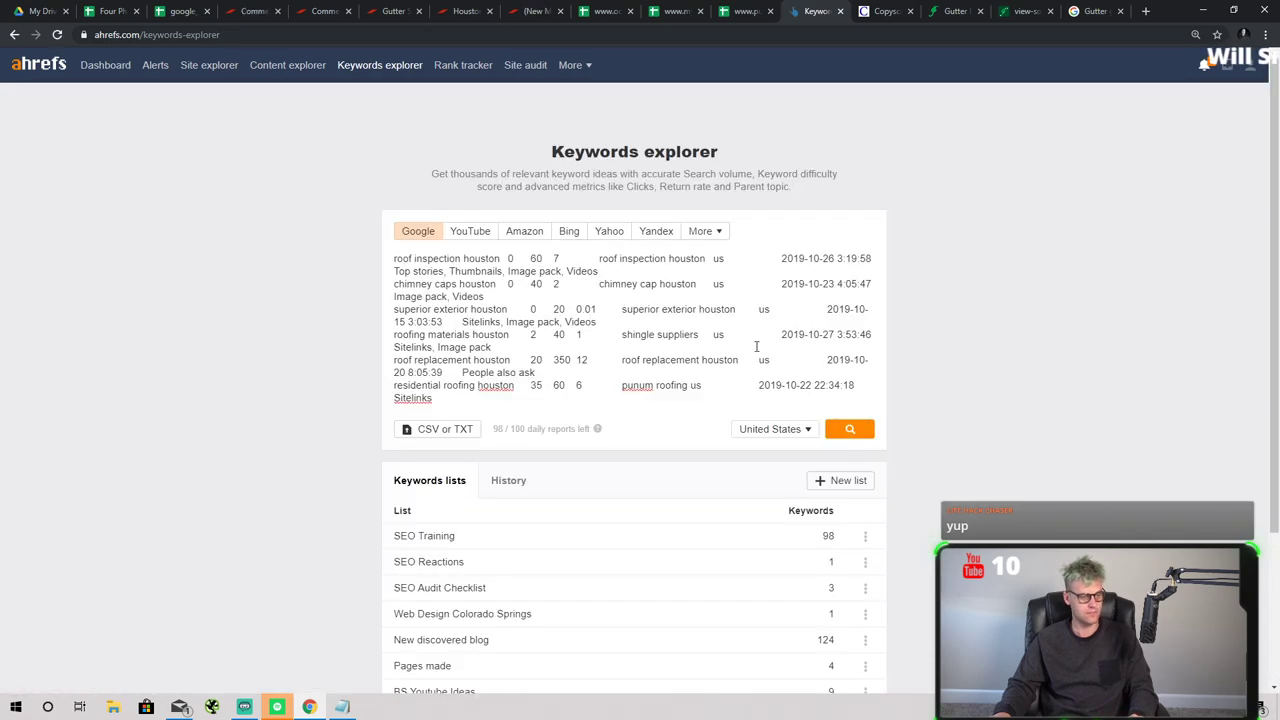
{"action": "key", "text": "ctrl+a"}
{"action": "key", "text": "Return"}
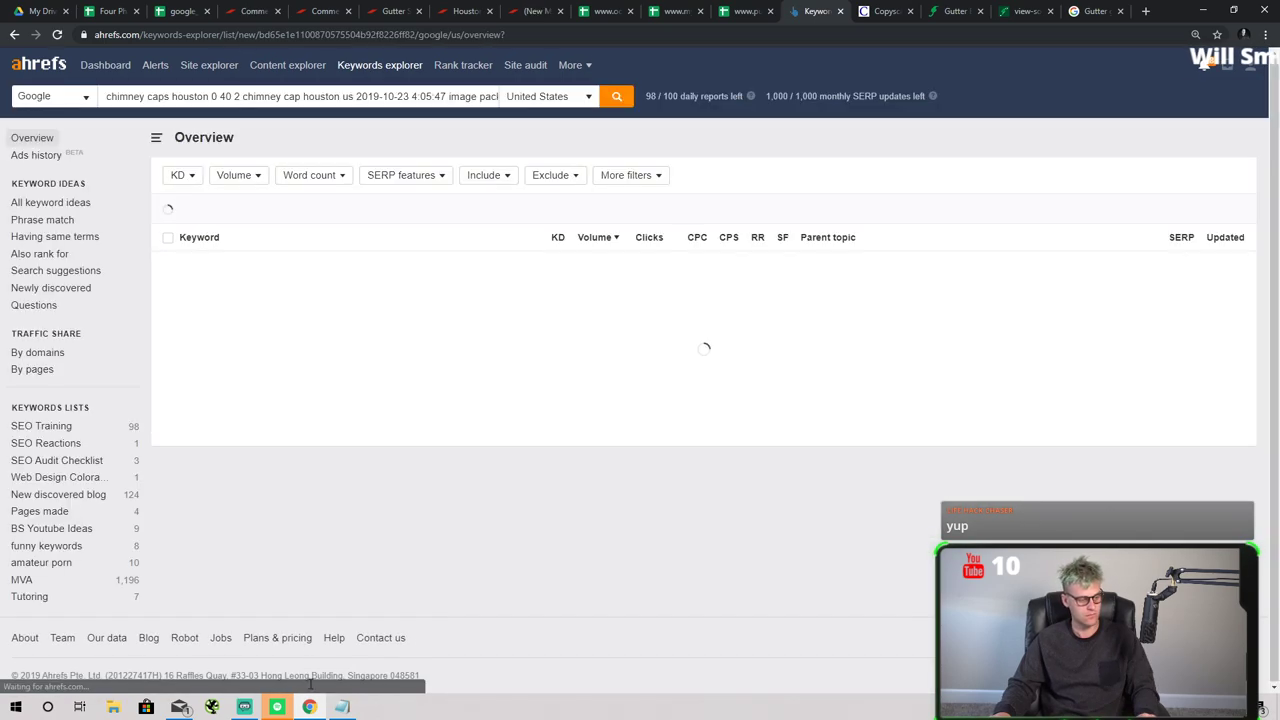
- Check the Notepad keyword list, then open the exported google_us spreadsheet
{"action": "key", "text": "alt+Tab"}
{"action": "key", "text": "alt+Tab"}
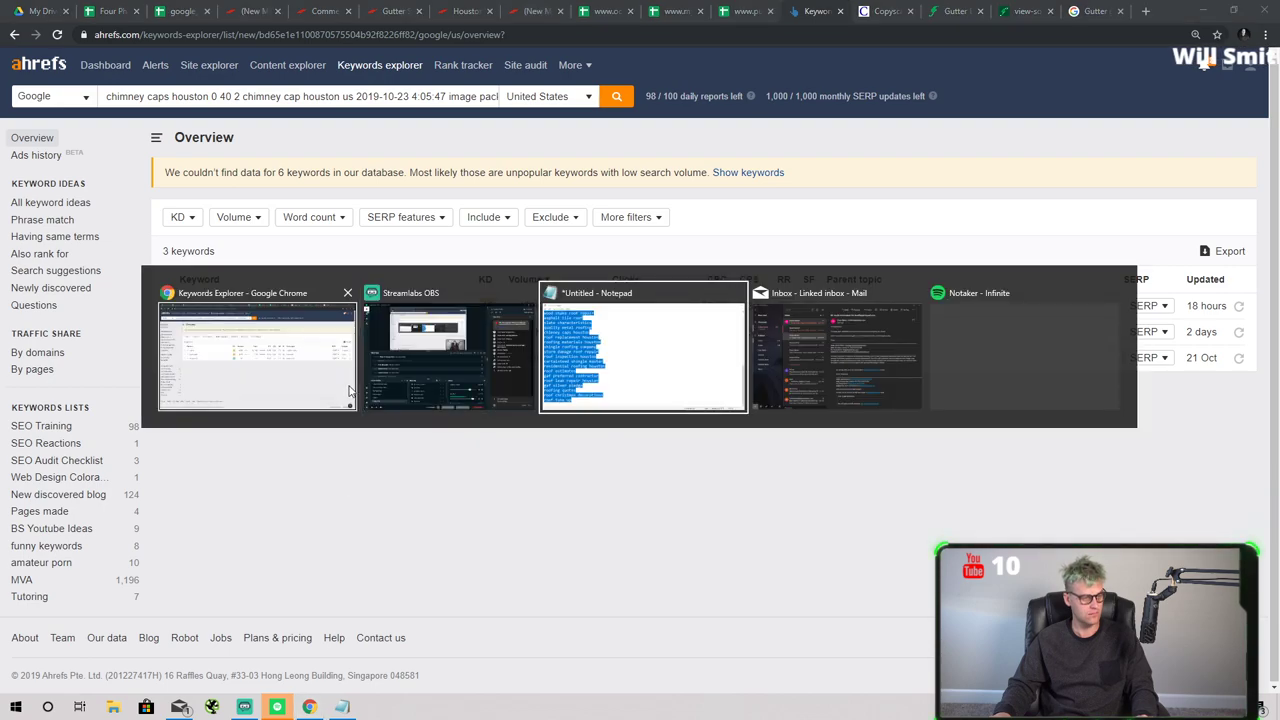
{"action": "key", "text": "alt+Tab"}
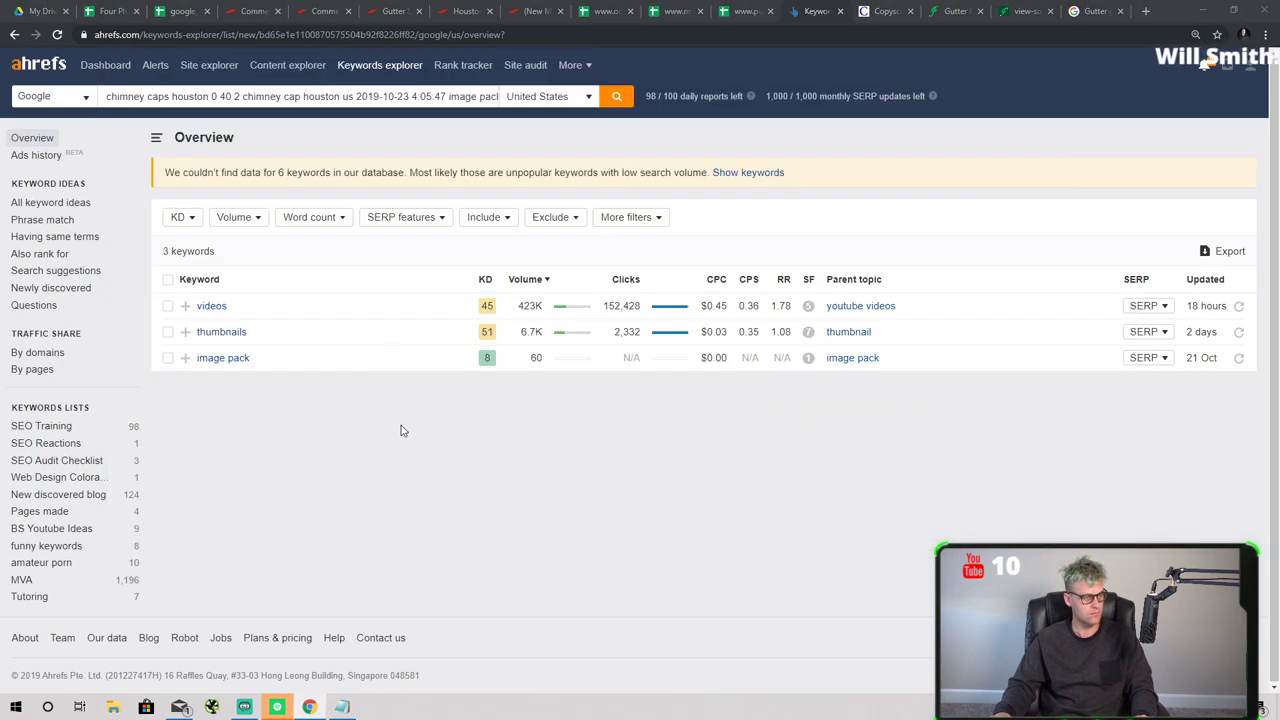
{"action": "key", "text": "alt+Tab"}
{"action": "left_click", "coordinate": [169, 83]}
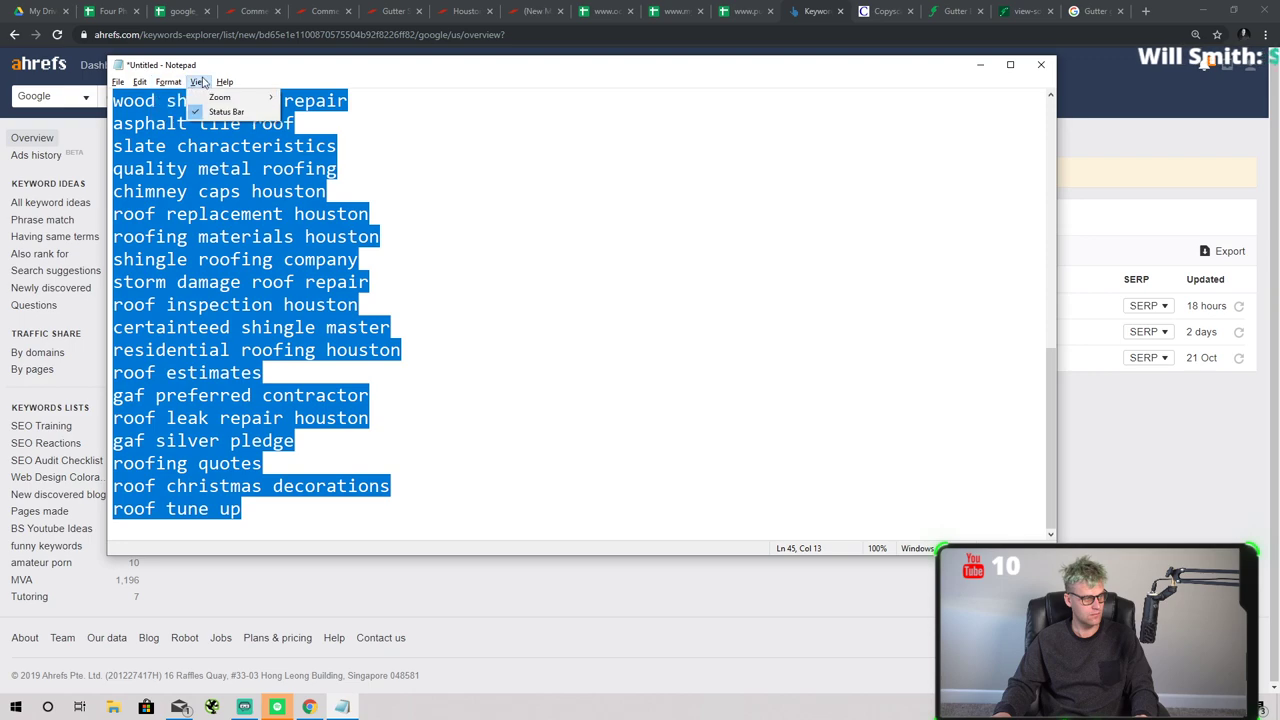
{"action": "mouse_move", "coordinate": [151, 94]}
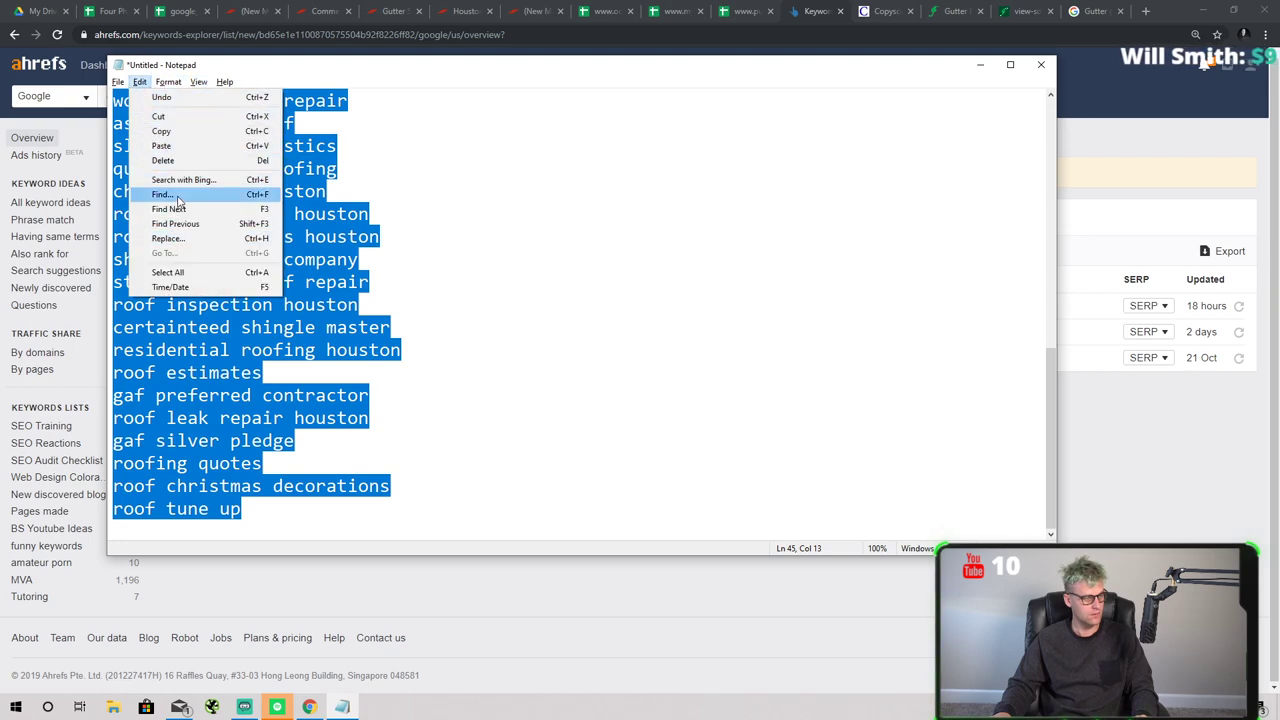
{"action": "left_click", "coordinate": [479, 638]}
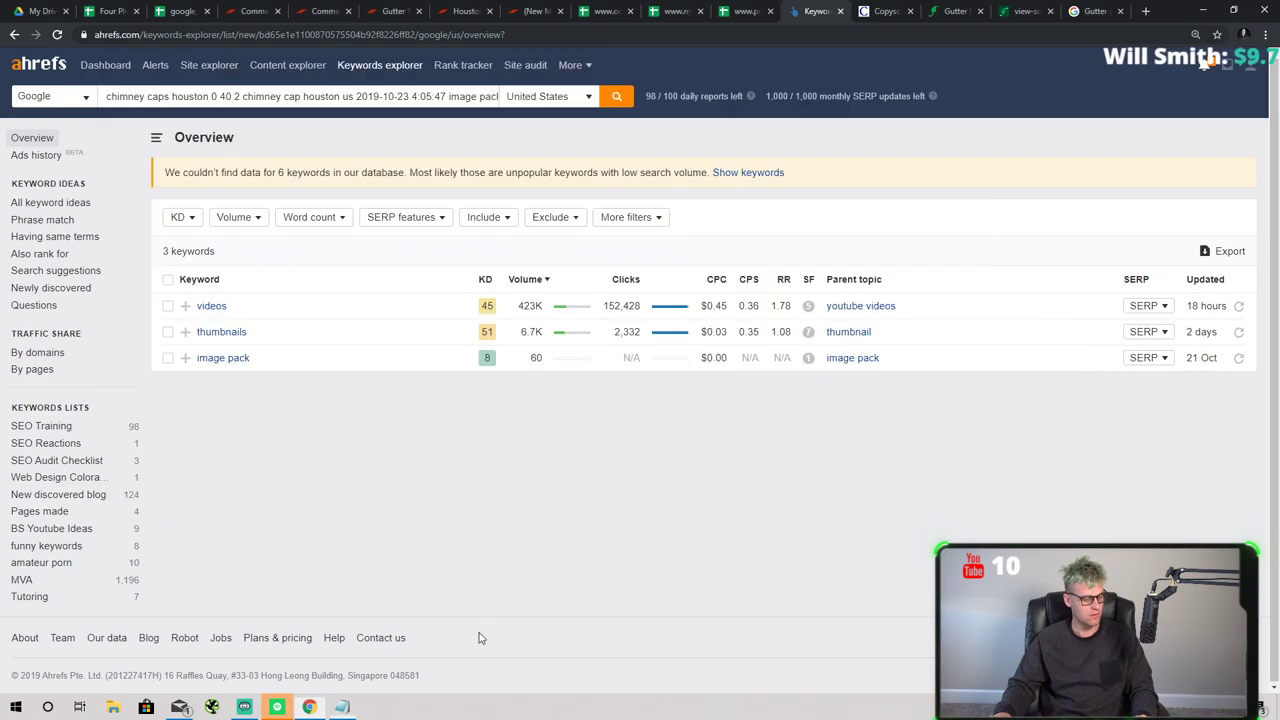
{"action": "left_click", "coordinate": [182, 11]}
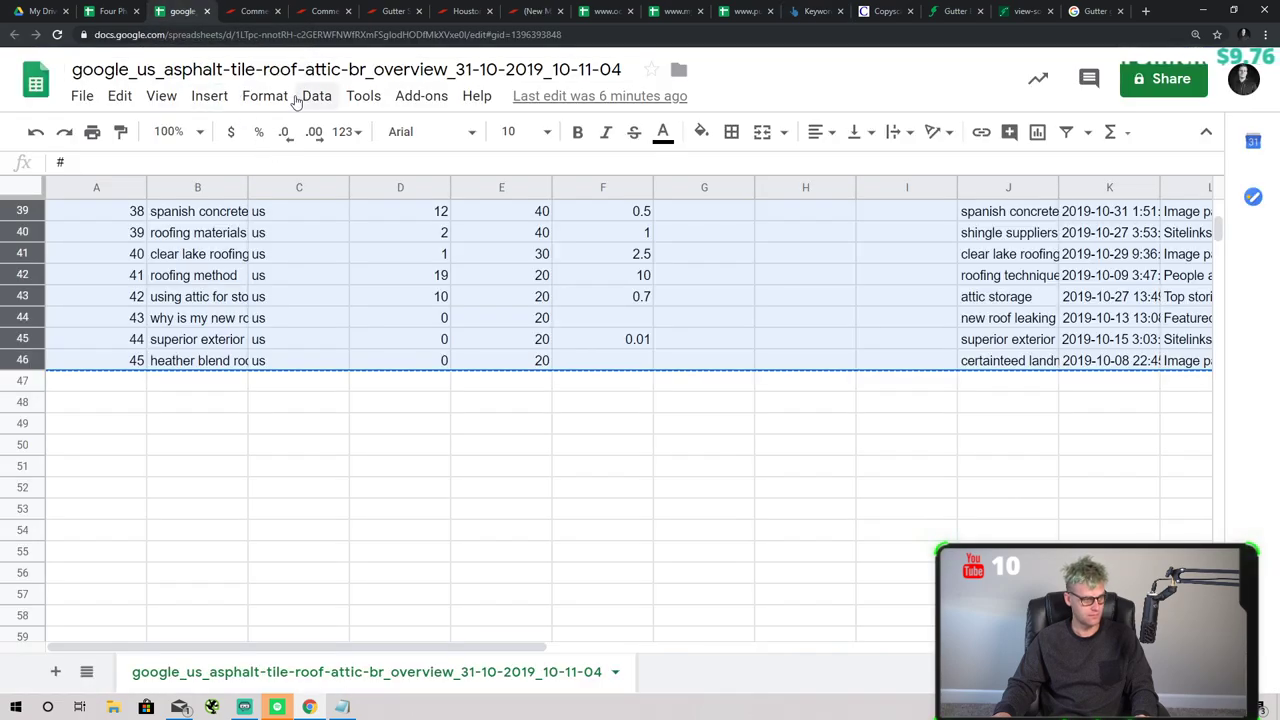
- Close the exported google_us file and return to the Four Phase Audit keyword list
{"action": "left_click", "coordinate": [206, 11]}
{"action": "left_click", "coordinate": [110, 11]}
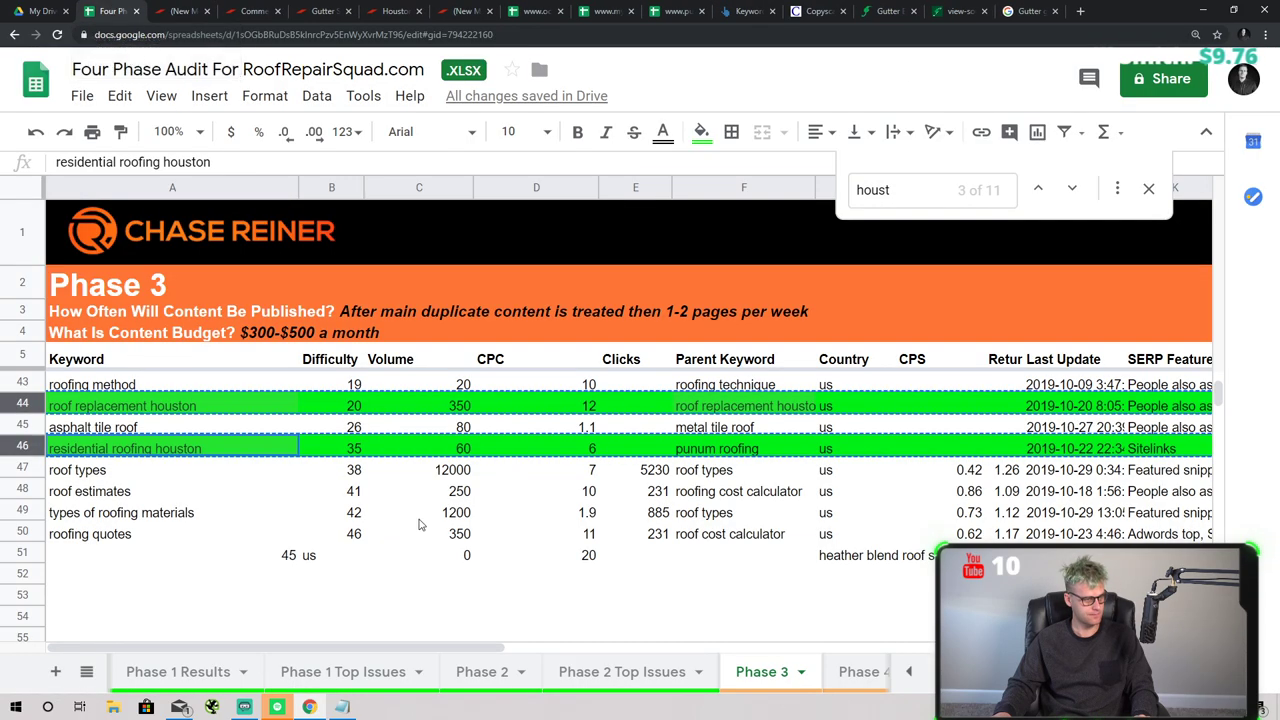
{"action": "left_click", "coordinate": [172, 491]}
{"action": "left_click", "coordinate": [169, 455]}
{"action": "left_click", "coordinate": [175, 410]}
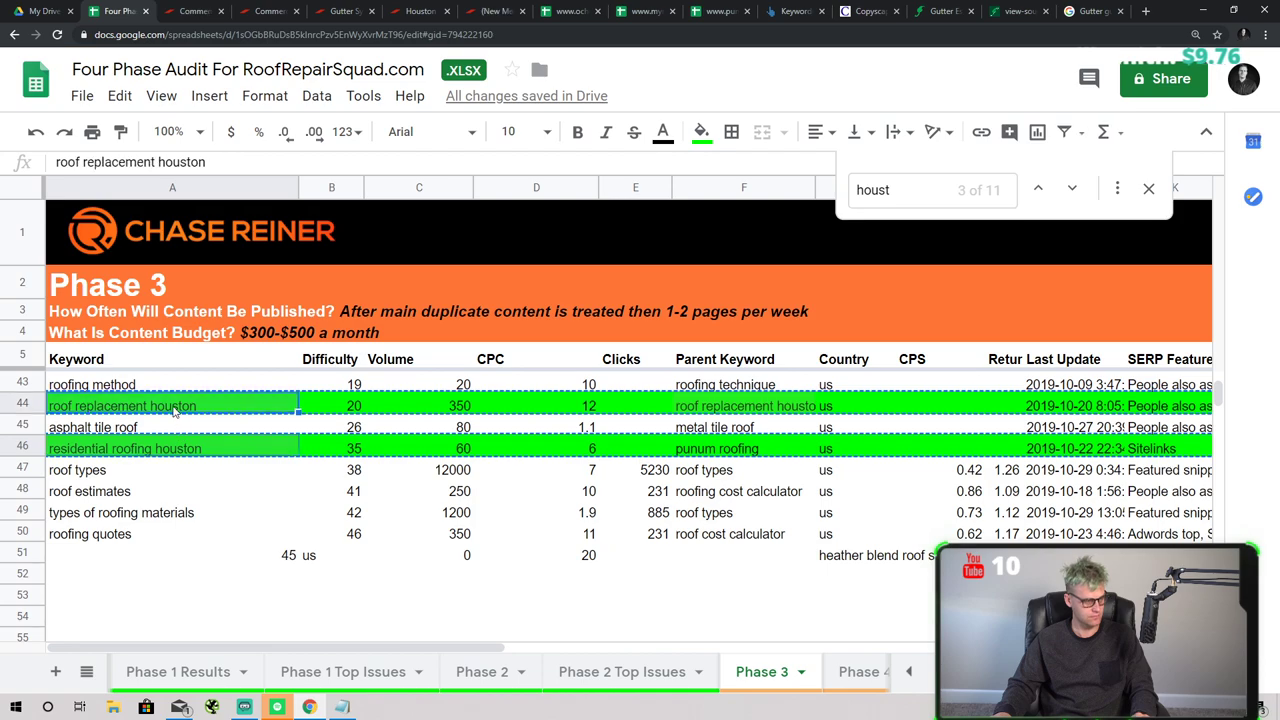
{"action": "scroll", "coordinate": [185, 440], "scroll_direction": "up", "scroll_amount": 4}
{"action": "scroll", "coordinate": [200, 475], "scroll_direction": "down", "scroll_amount": 2}
{"action": "left_click", "coordinate": [222, 491]}
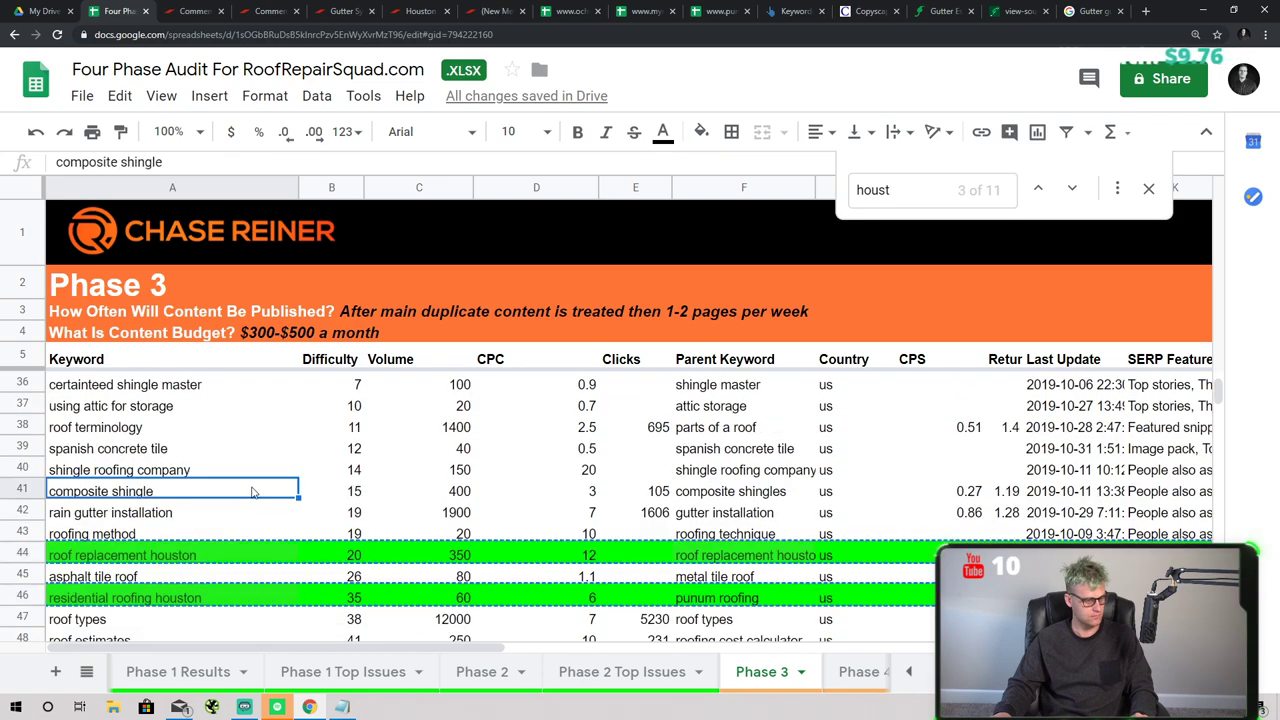
{"action": "left_click", "coordinate": [296, 519]}
- Undo the last change and refill row 46 (residential roofing houston) bright green
{"action": "key", "text": "ctrl+z"}
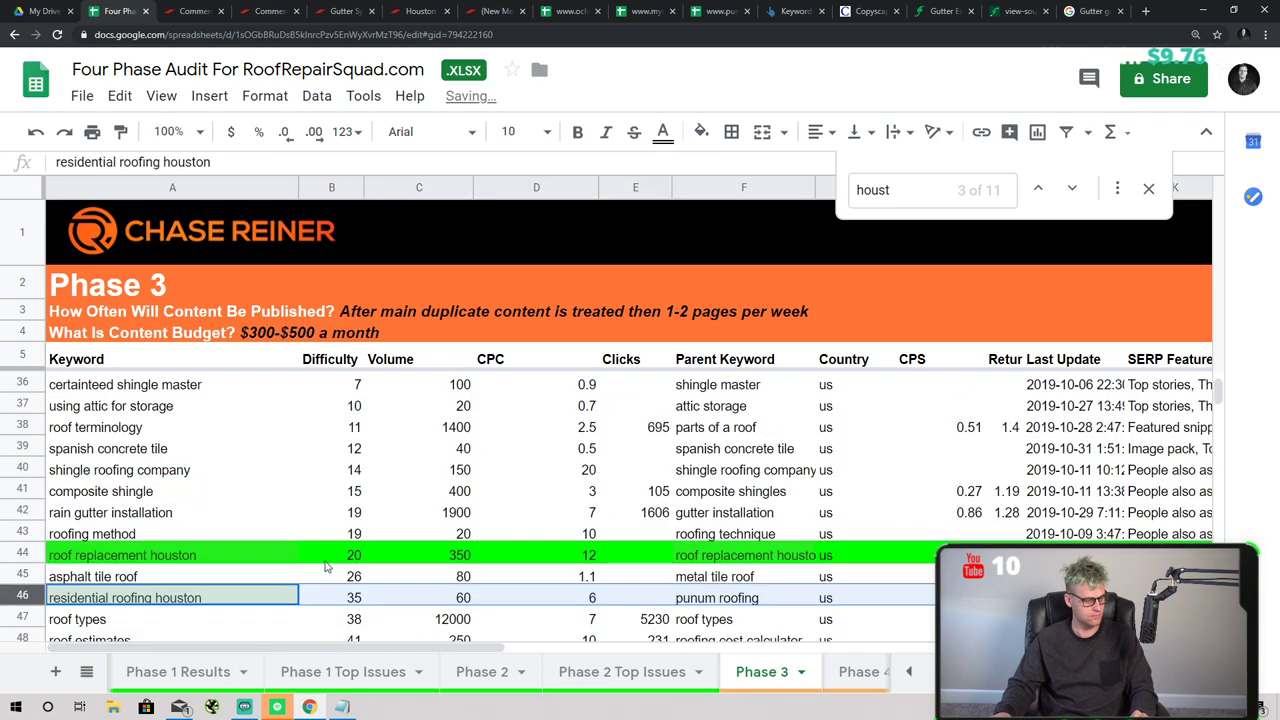
{"action": "left_click", "coordinate": [204, 600]}
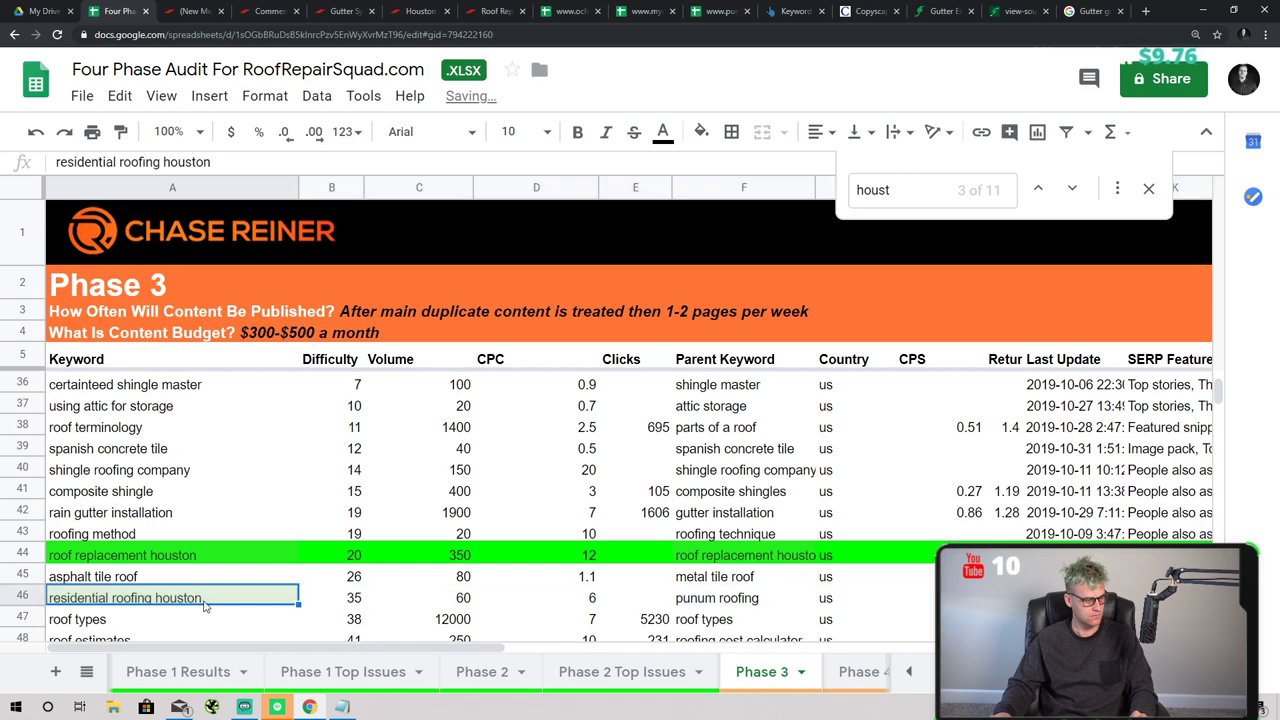
{"action": "left_click", "coordinate": [34, 590]}
{"action": "left_click", "coordinate": [701, 131]}
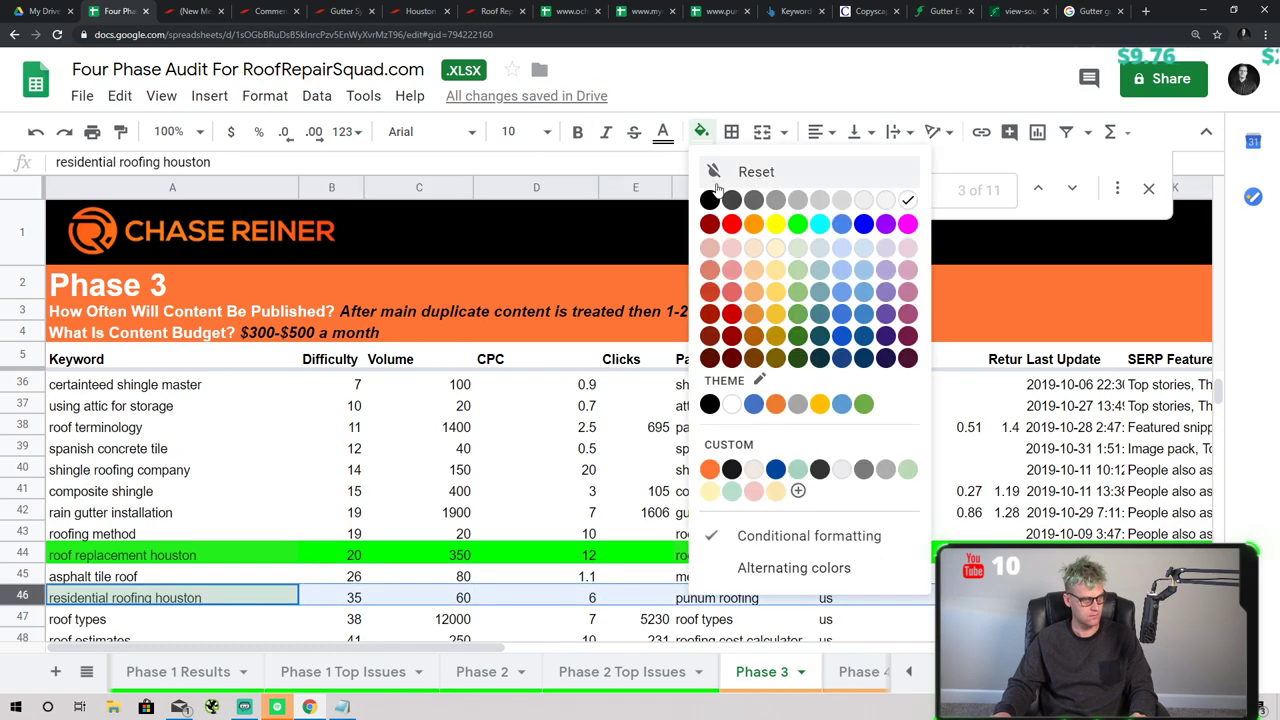
{"action": "left_click", "coordinate": [797, 225]}
- Copy just the six Houston keyword names, from residential roofing up to roof inspection
{"action": "left_click", "coordinate": [264, 590]}
{"action": "left_click", "coordinate": [224, 552]}
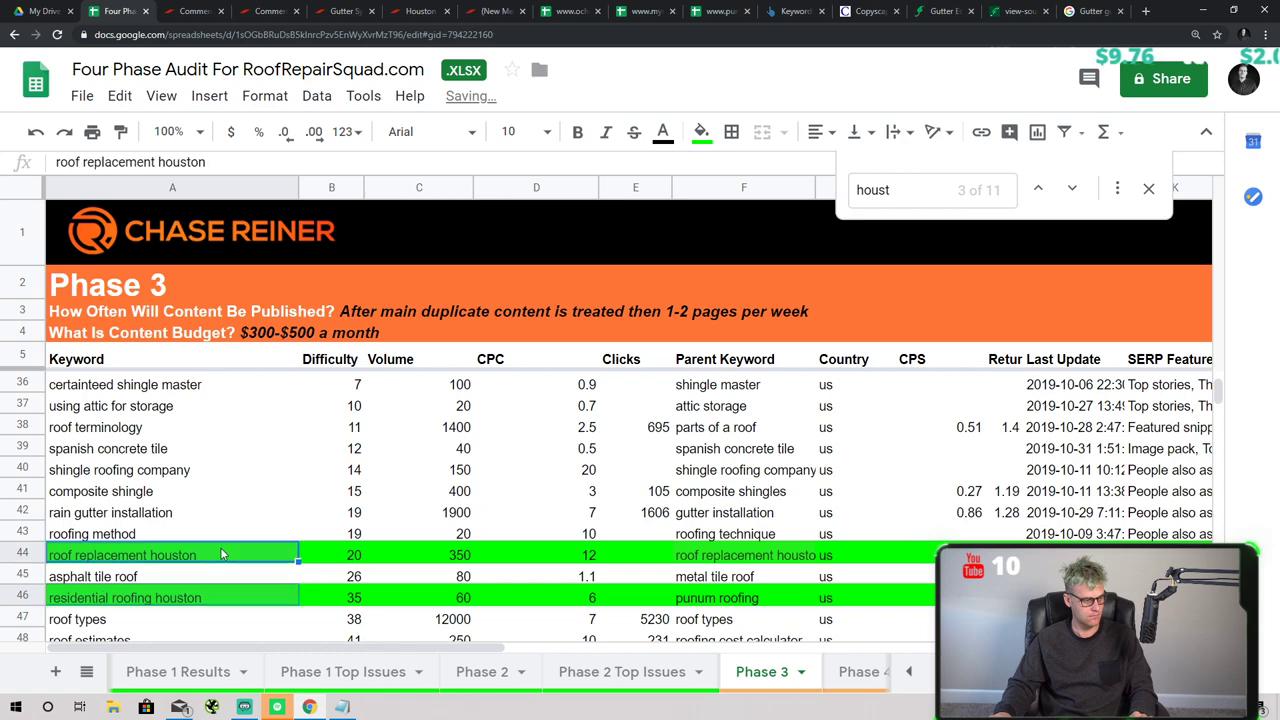
{"action": "scroll", "coordinate": [252, 510], "scroll_direction": "up", "scroll_amount": 6}
{"action": "left_click", "coordinate": [176, 531]}
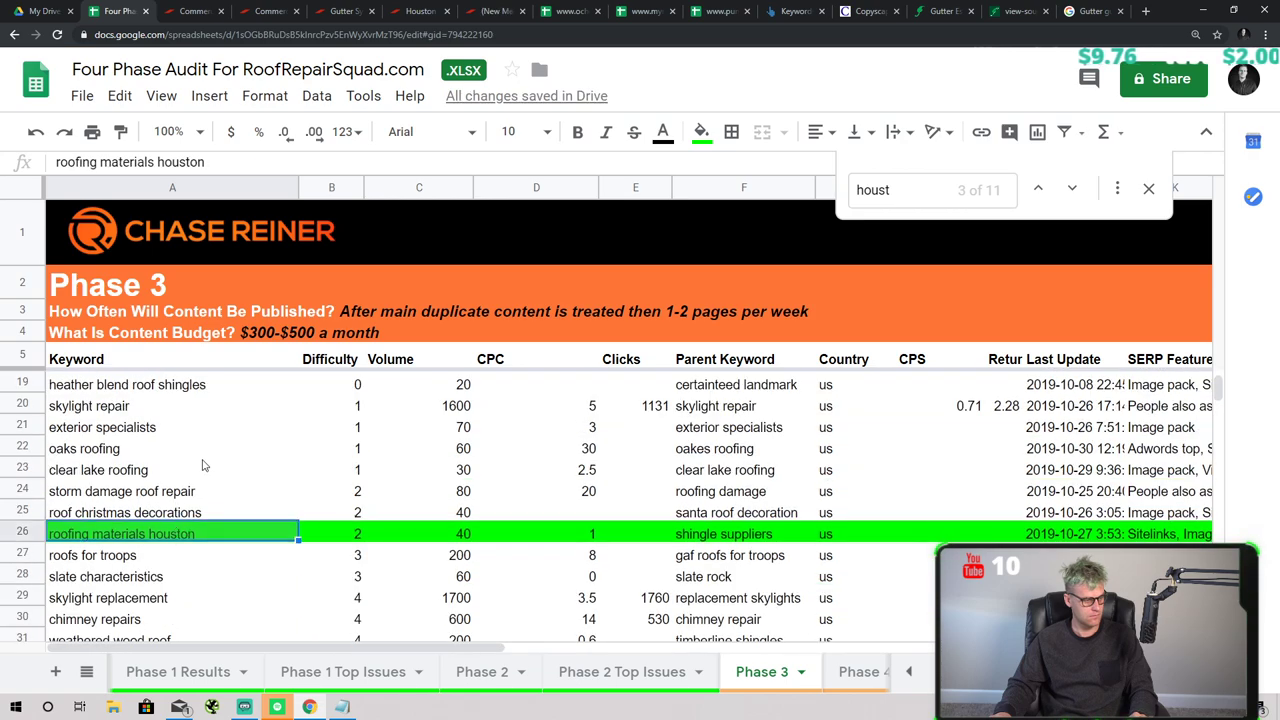
{"action": "scroll", "coordinate": [205, 466], "scroll_direction": "up", "scroll_amount": 2}
{"action": "left_click", "coordinate": [204, 468]}
{"action": "left_click", "coordinate": [185, 430]}
{"action": "scroll", "coordinate": [183, 437], "scroll_direction": "up", "scroll_amount": 1}
{"action": "left_click", "coordinate": [183, 437], "text": "ctrl"}
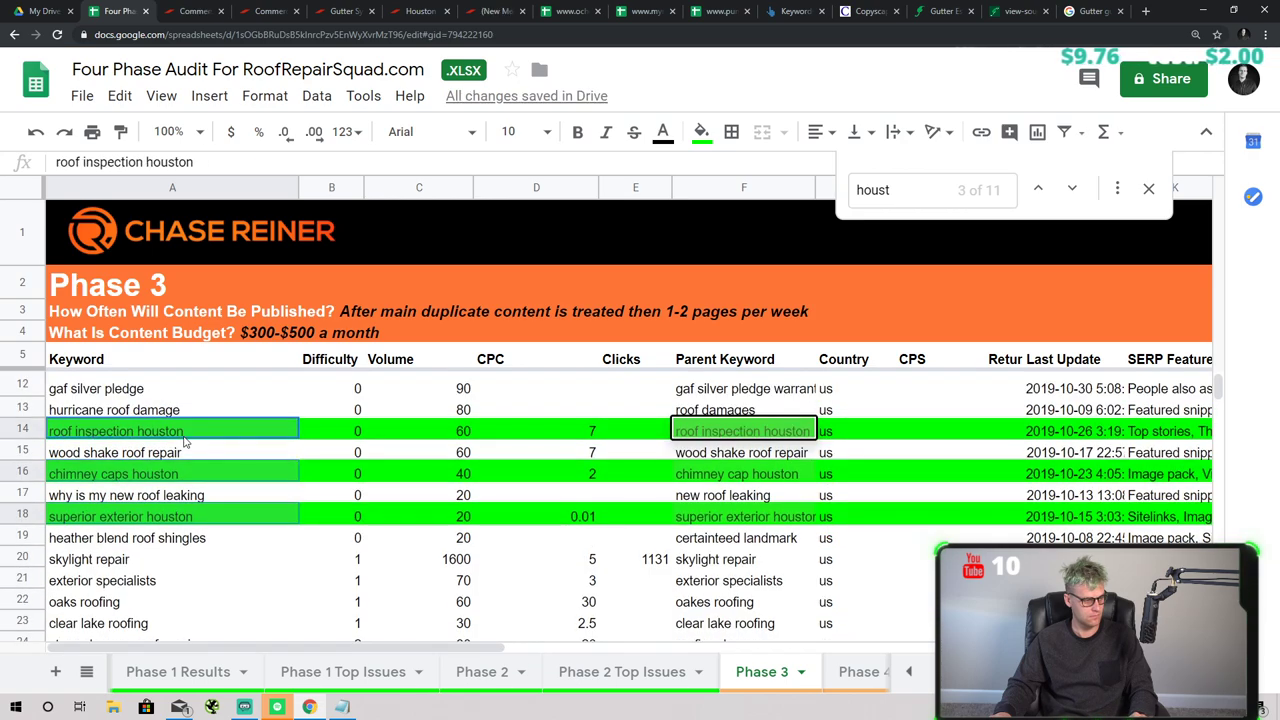
{"action": "key", "text": "ctrl+c"}
{"action": "scroll", "coordinate": [183, 437], "scroll_direction": "up", "scroll_amount": 3}
- Run a Keywords Explorer search on the pasted Houston keyword names in Ahrefs
{"action": "left_click", "coordinate": [810, 11]}
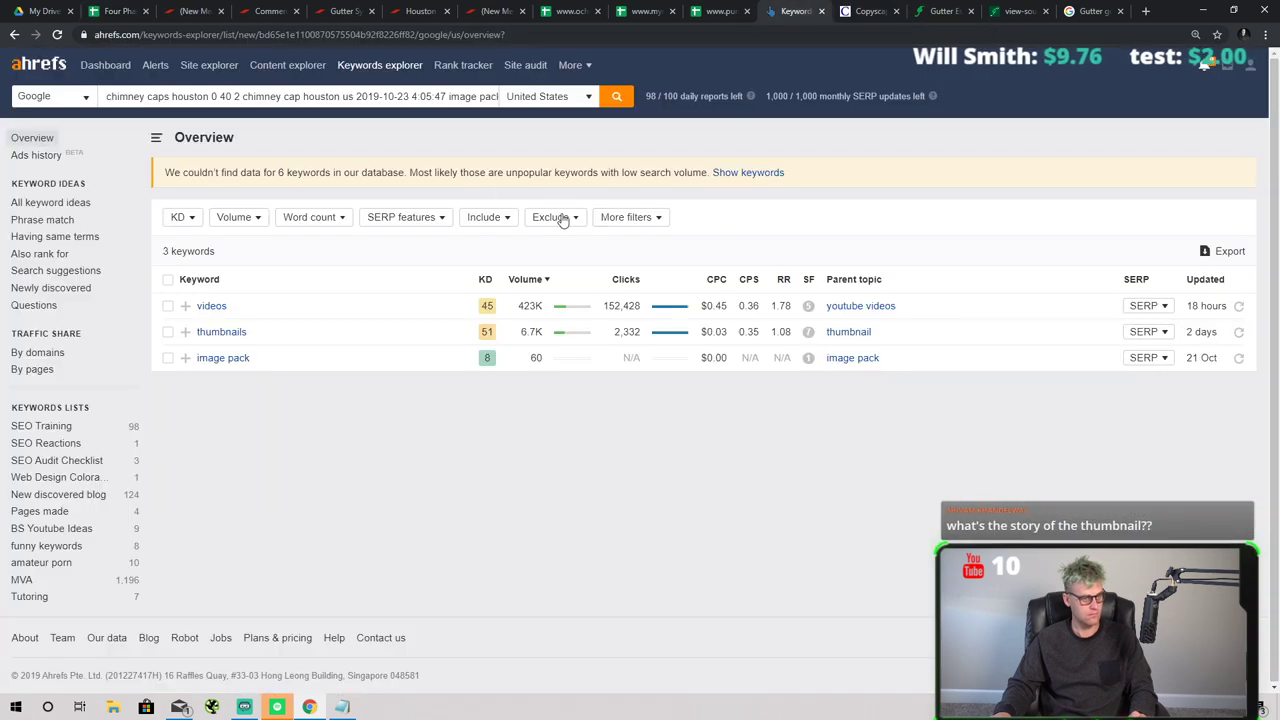
{"action": "left_click", "coordinate": [365, 65]}
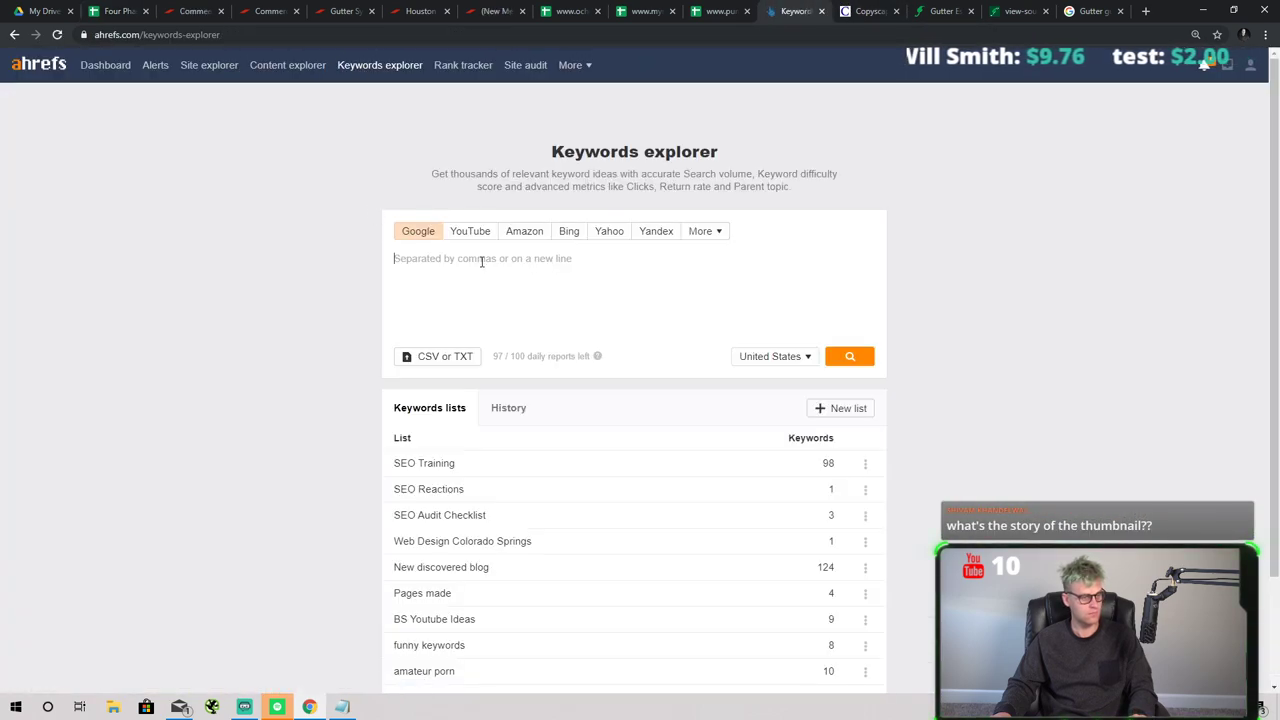
{"action": "key", "text": "ctrl+v"}
{"action": "left_click", "coordinate": [850, 356]}
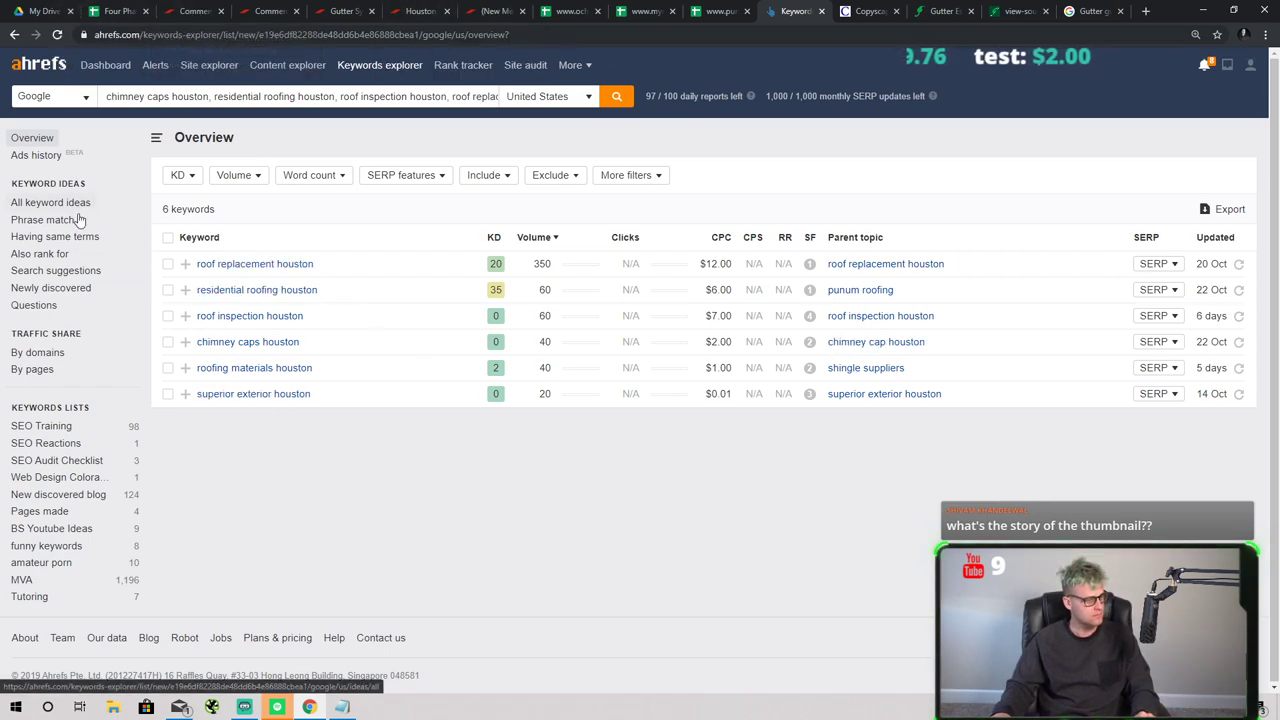
- Show All keyword ideas filtered to include 'houston', narrowing 5,644 ideas to 592
{"action": "left_click", "coordinate": [63, 258]}
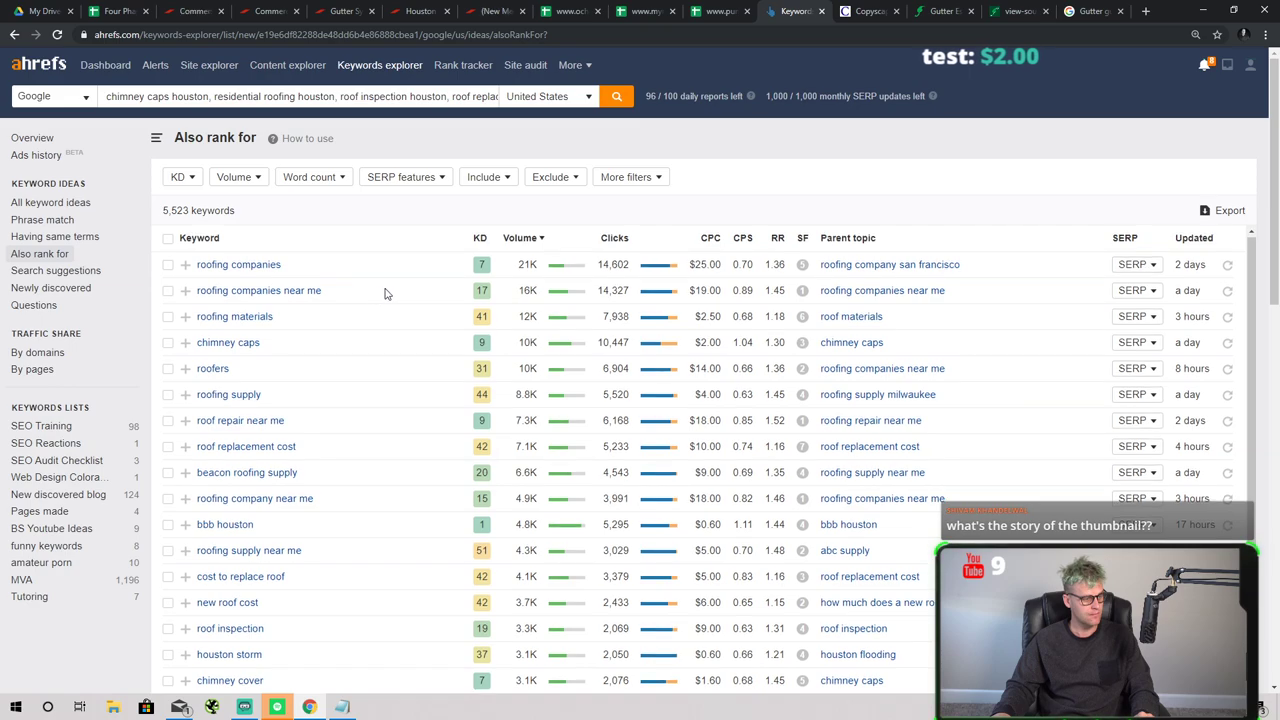
{"action": "scroll", "coordinate": [400, 350], "scroll_direction": "down", "scroll_amount": 2}
{"action": "scroll", "coordinate": [430, 250], "scroll_direction": "up", "scroll_amount": 2}
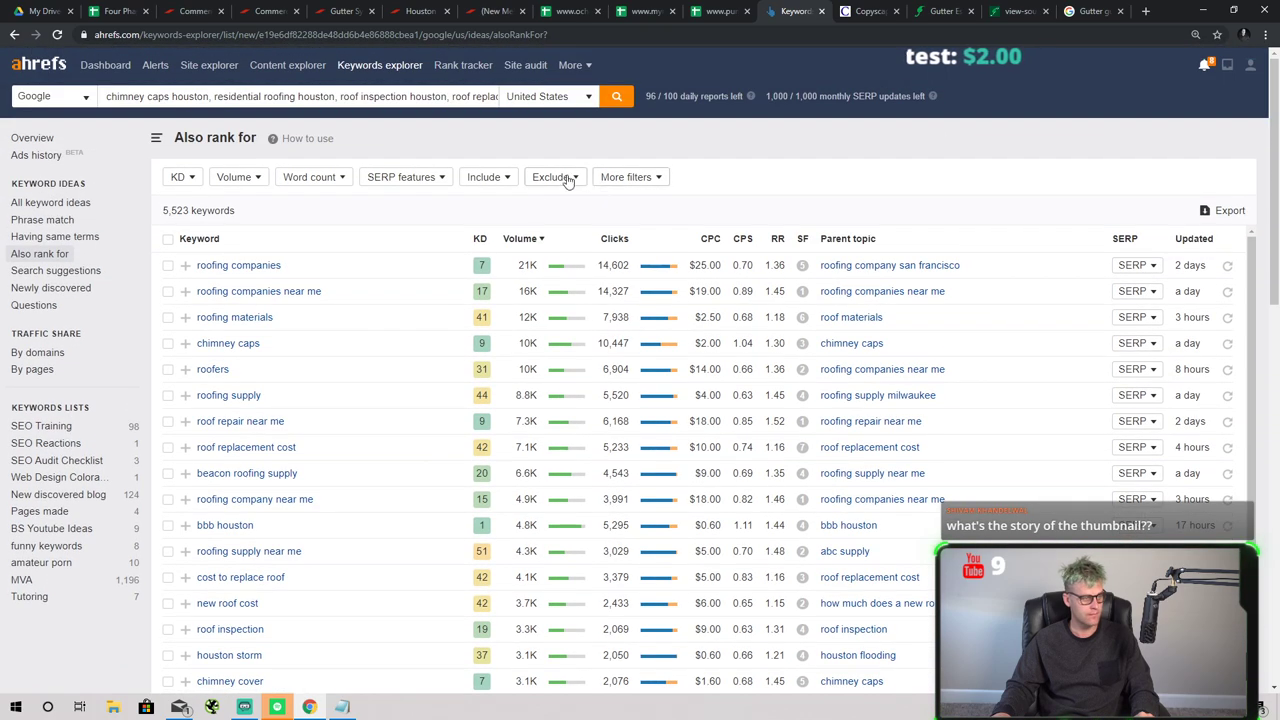
{"action": "left_click", "coordinate": [30, 203]}
{"action": "left_click", "coordinate": [617, 177]}
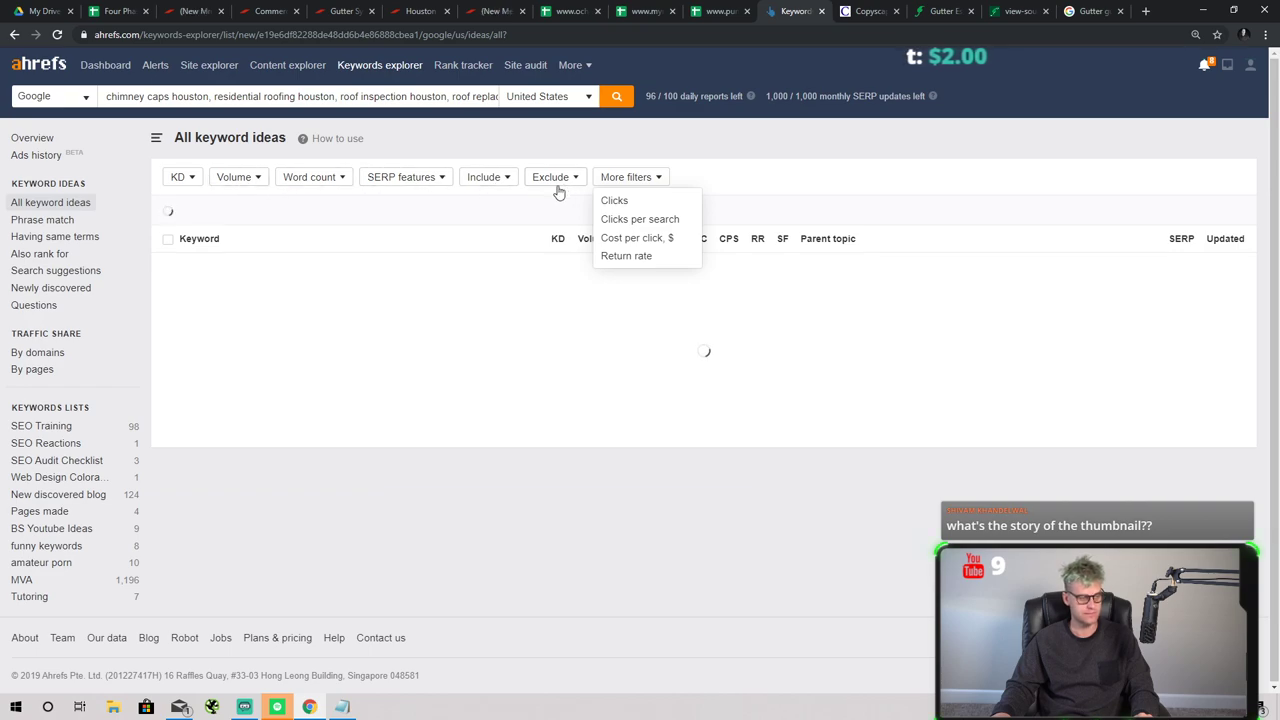
{"action": "left_click", "coordinate": [508, 180]}
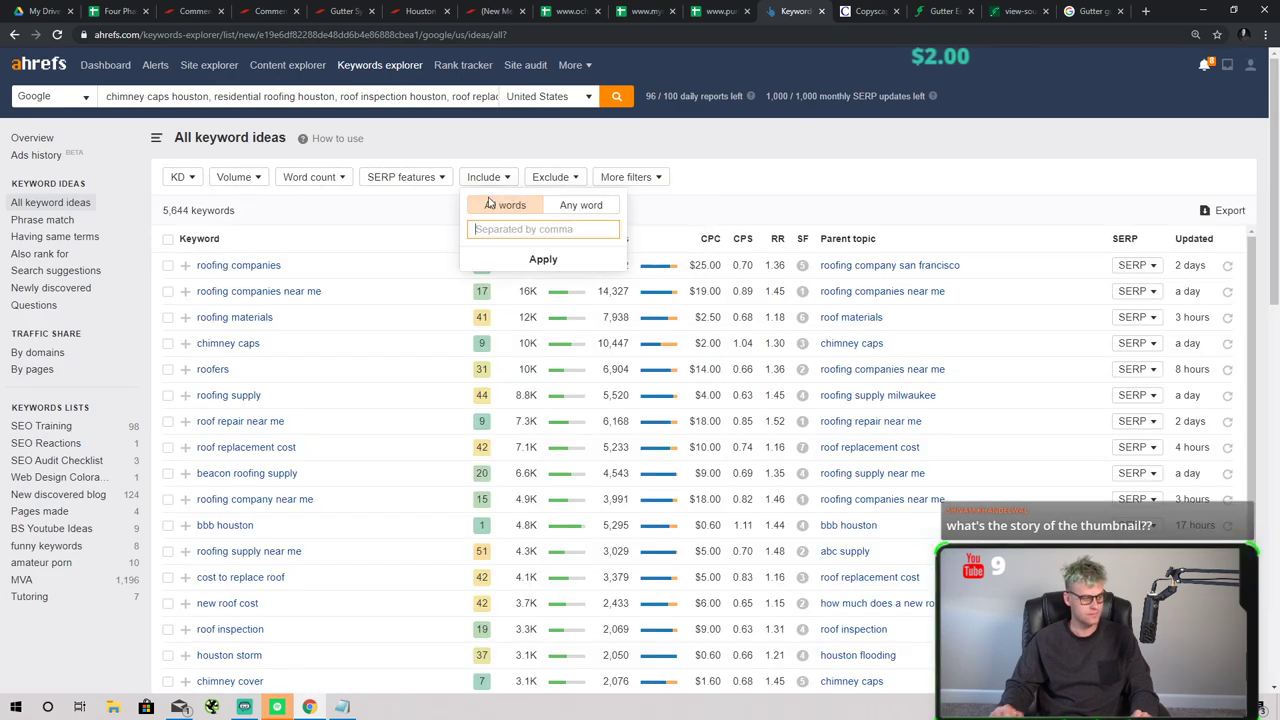
{"action": "type", "text": "houston"}
{"action": "key", "text": "Return"}
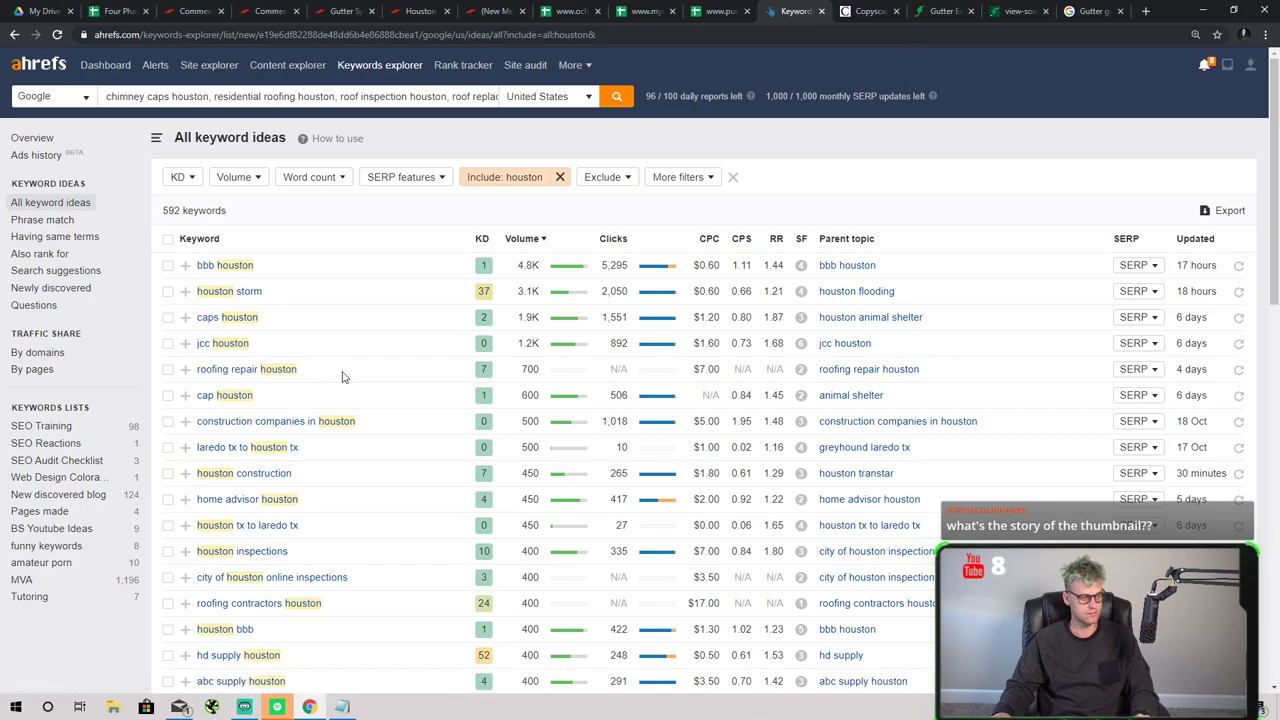
- Review the first two pages of houston keyword ideas, moving on to page 3
{"action": "scroll", "coordinate": [342, 376], "scroll_direction": "down", "scroll_amount": 1}
{"action": "scroll", "coordinate": [345, 365], "scroll_direction": "down", "scroll_amount": 2}
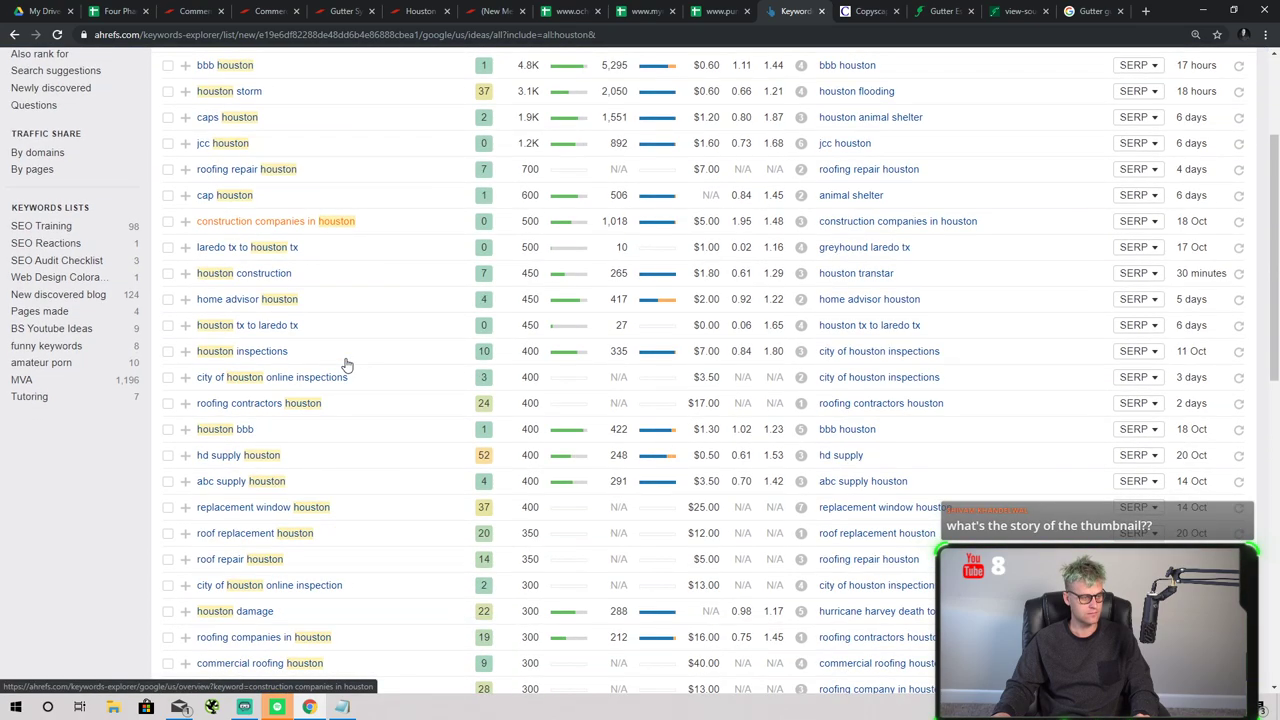
{"action": "scroll", "coordinate": [347, 363], "scroll_direction": "down", "scroll_amount": 3}
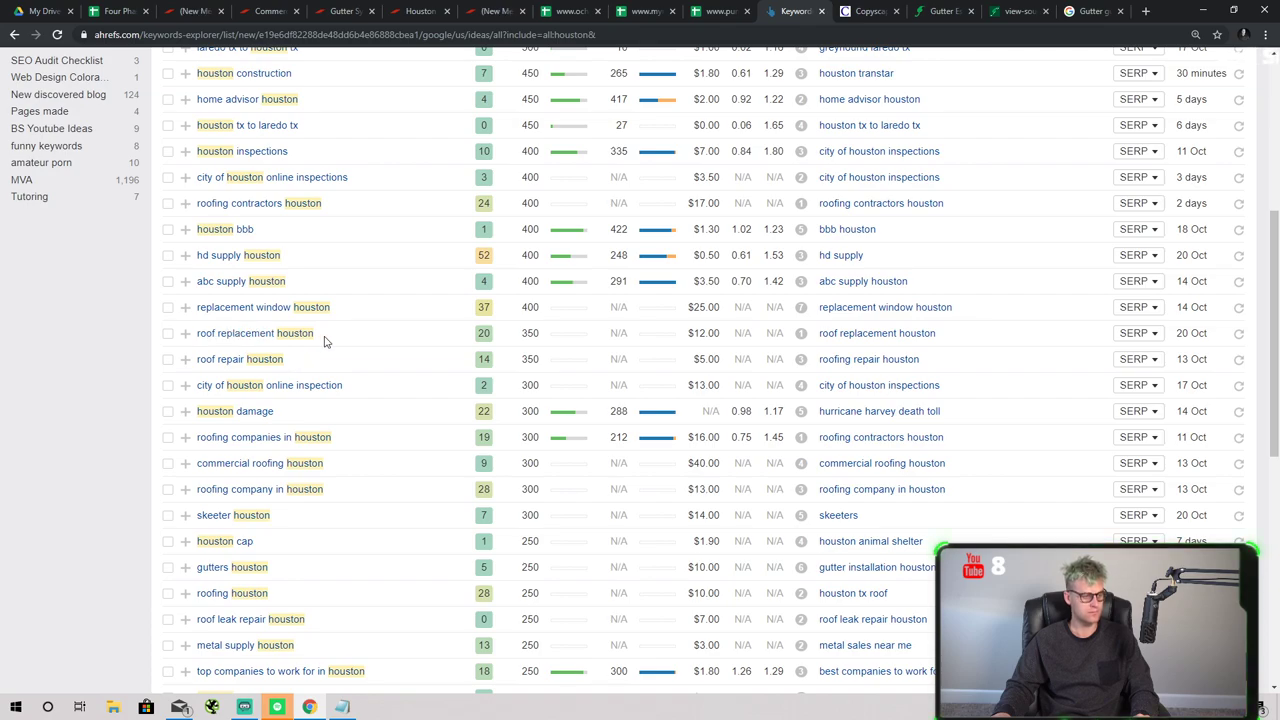
{"action": "scroll", "coordinate": [324, 342], "scroll_direction": "down", "scroll_amount": 2}
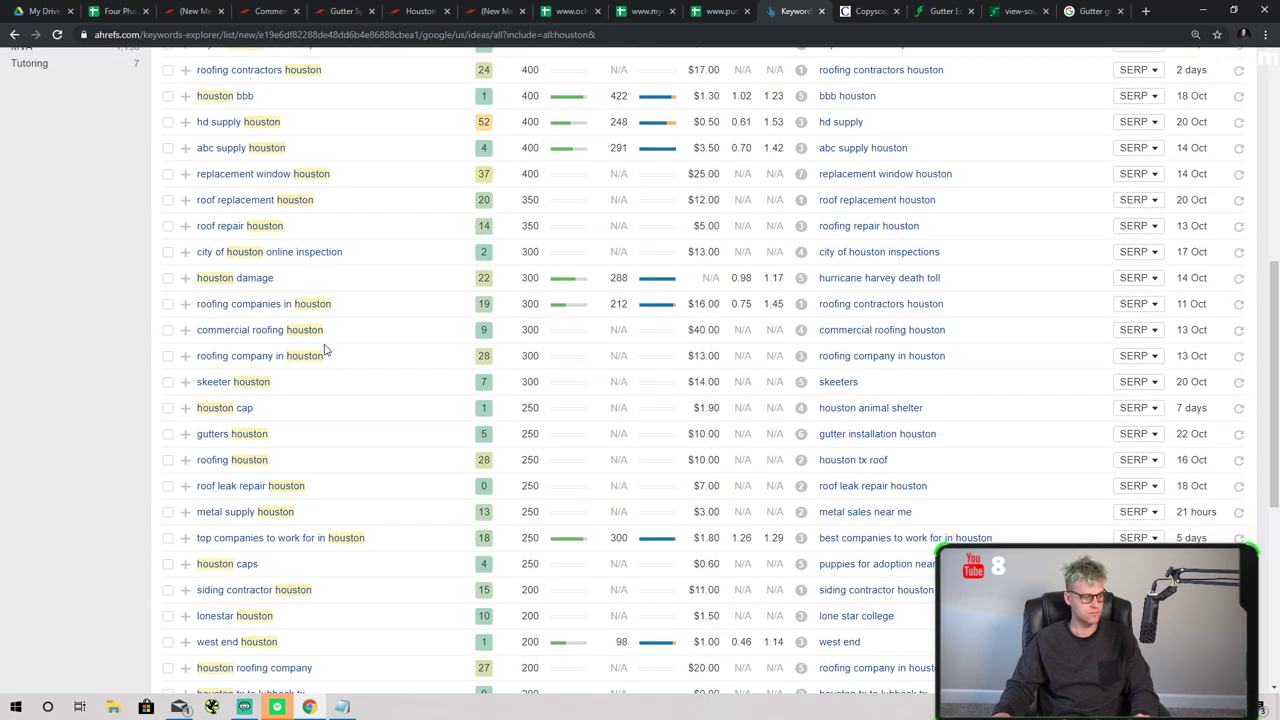
{"action": "scroll", "coordinate": [324, 349], "scroll_direction": "down", "scroll_amount": 1}
{"action": "scroll", "coordinate": [324, 356], "scroll_direction": "down", "scroll_amount": 1}
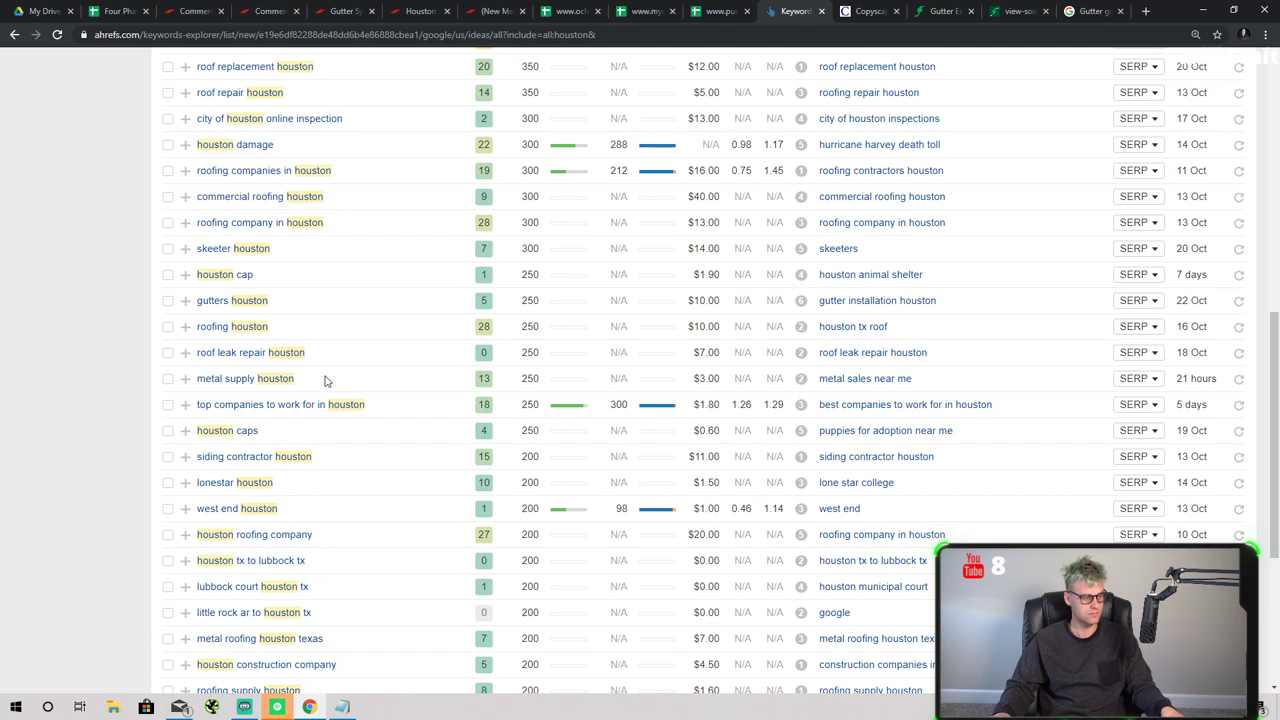
{"action": "scroll", "coordinate": [331, 381], "scroll_direction": "down", "scroll_amount": 3}
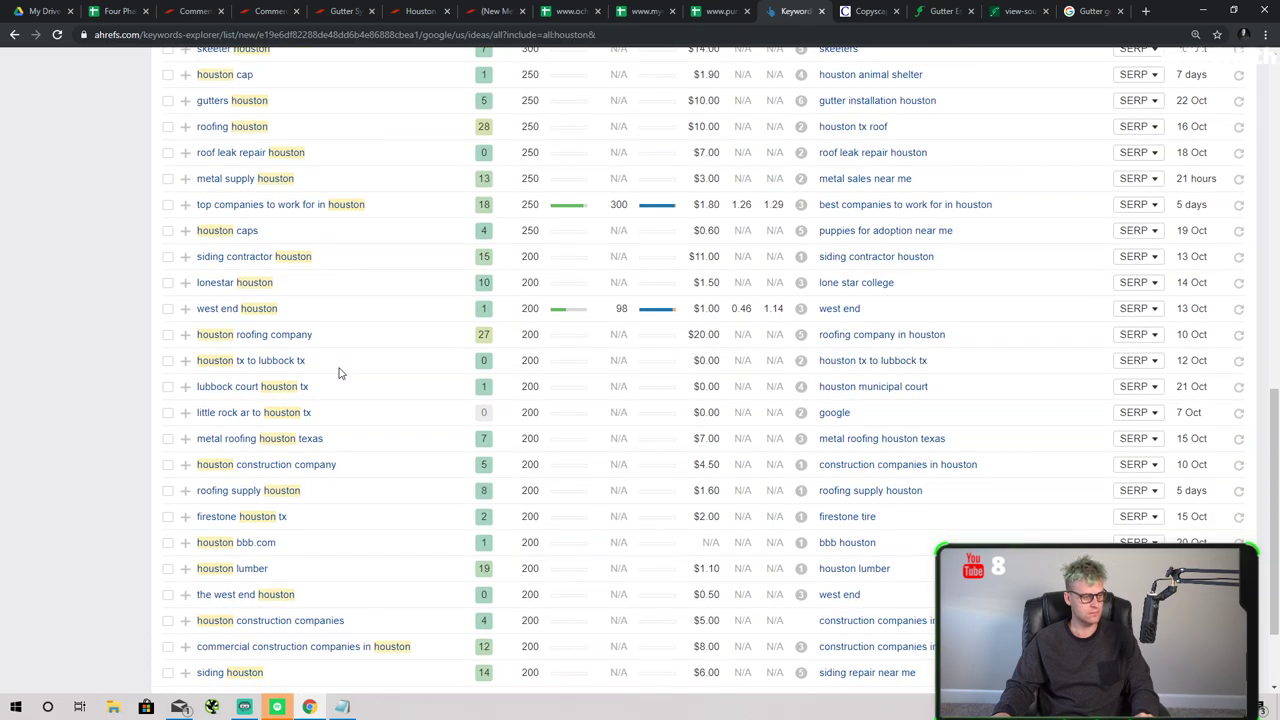
{"action": "scroll", "coordinate": [338, 373], "scroll_direction": "down", "scroll_amount": 2}
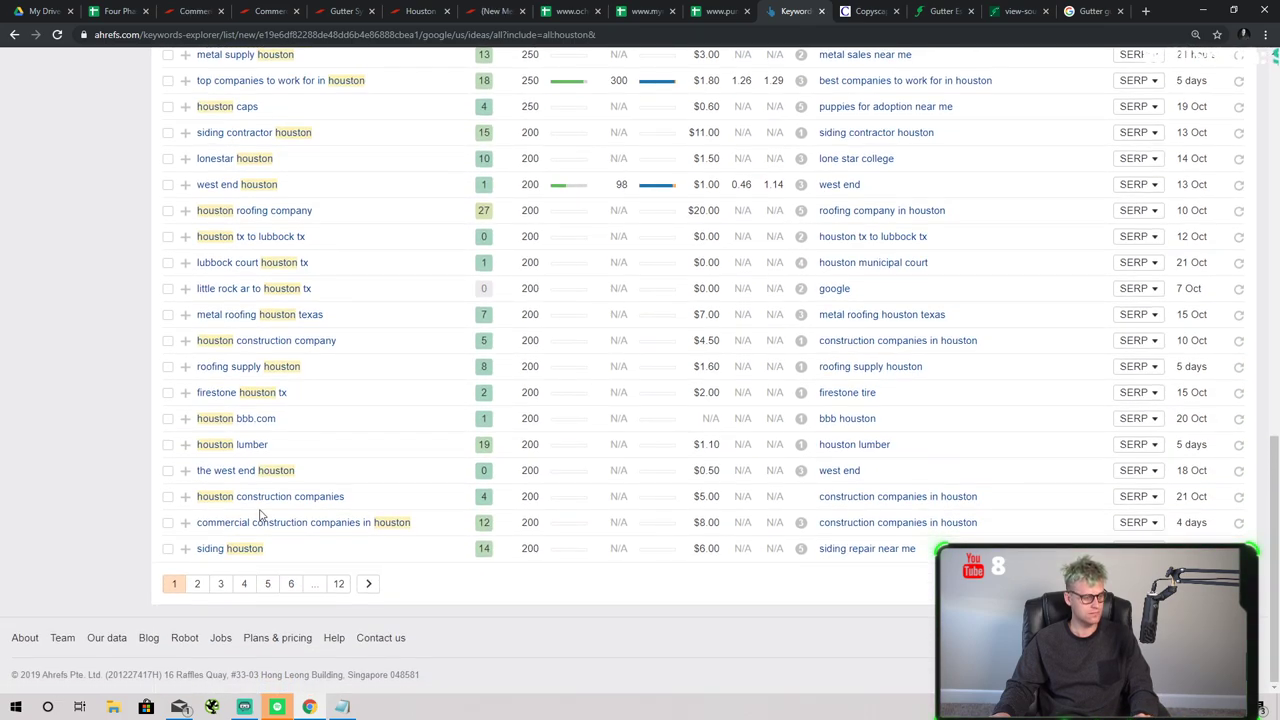
{"action": "left_click", "coordinate": [199, 584]}
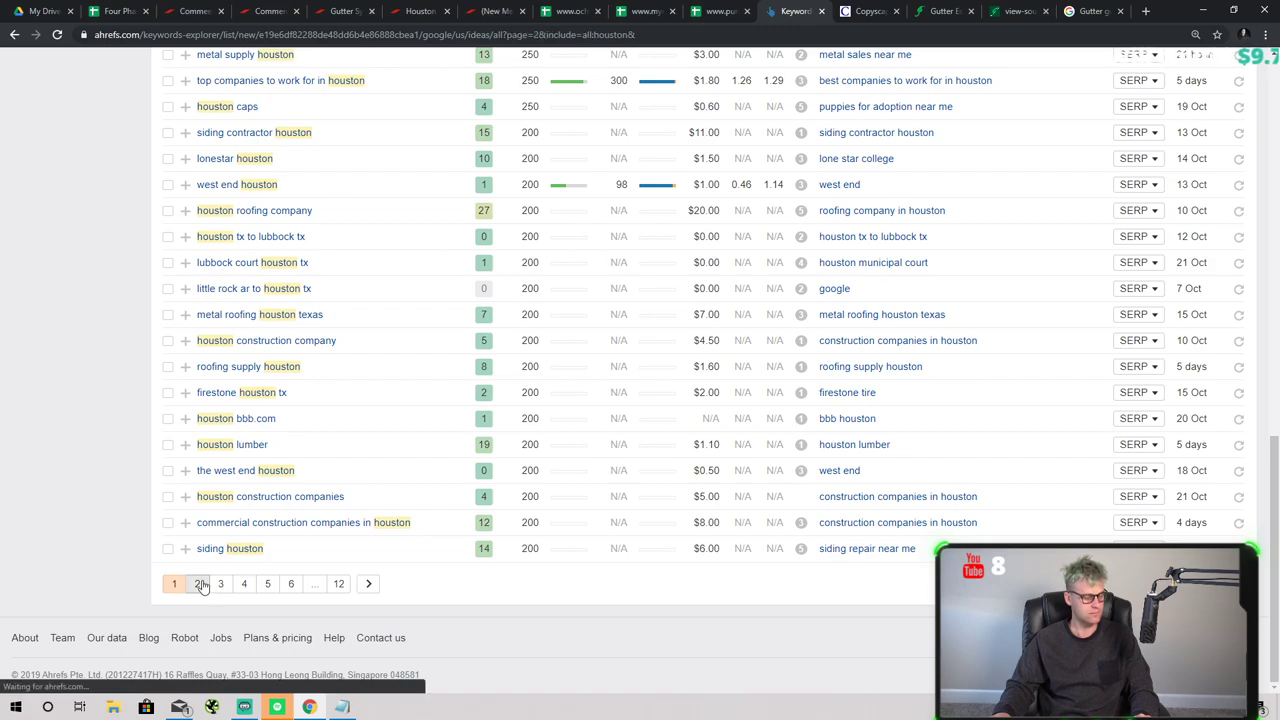
{"action": "scroll", "coordinate": [345, 531], "scroll_direction": "up", "scroll_amount": 8}
{"action": "scroll", "coordinate": [345, 531], "scroll_direction": "up", "scroll_amount": 5}
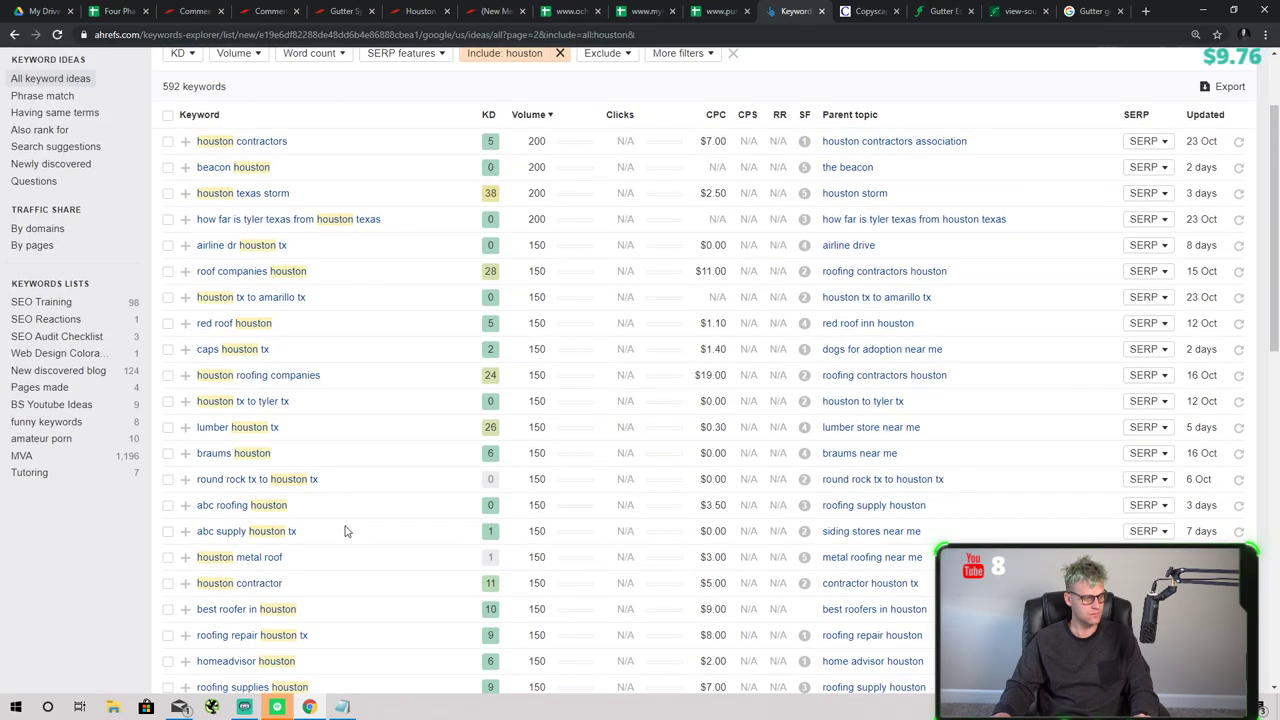
{"action": "scroll", "coordinate": [345, 531], "scroll_direction": "up", "scroll_amount": 2}
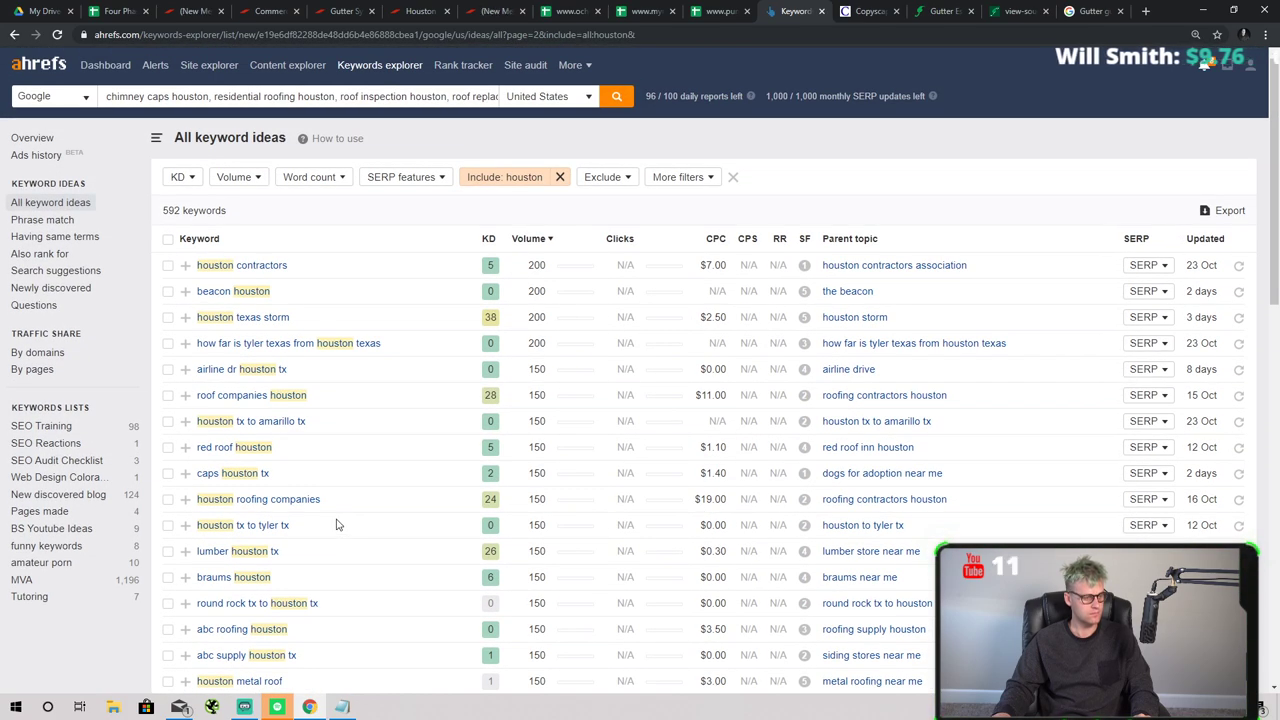
{"action": "scroll", "coordinate": [336, 524], "scroll_direction": "down", "scroll_amount": 15}
{"action": "left_click", "coordinate": [250, 584]}
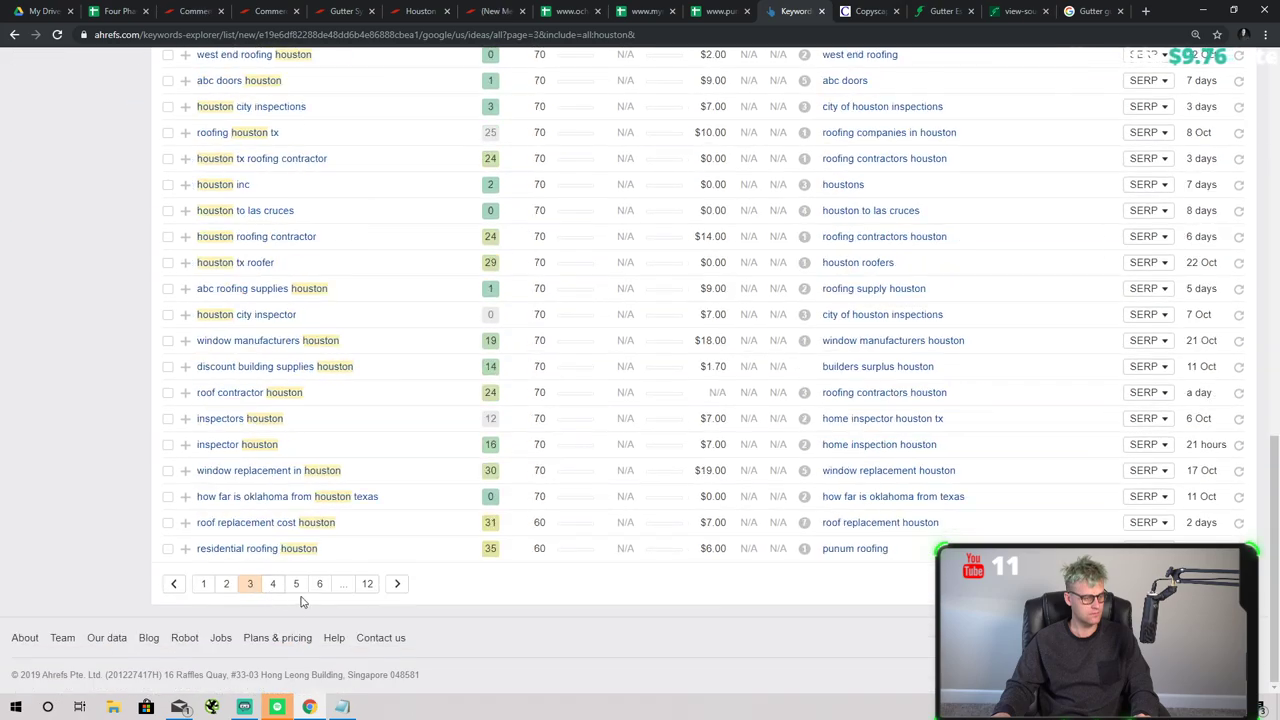
- Continue reviewing the houston keyword ideas on pages 4 and 5
{"action": "scroll", "coordinate": [354, 576], "scroll_direction": "up", "scroll_amount": 8}
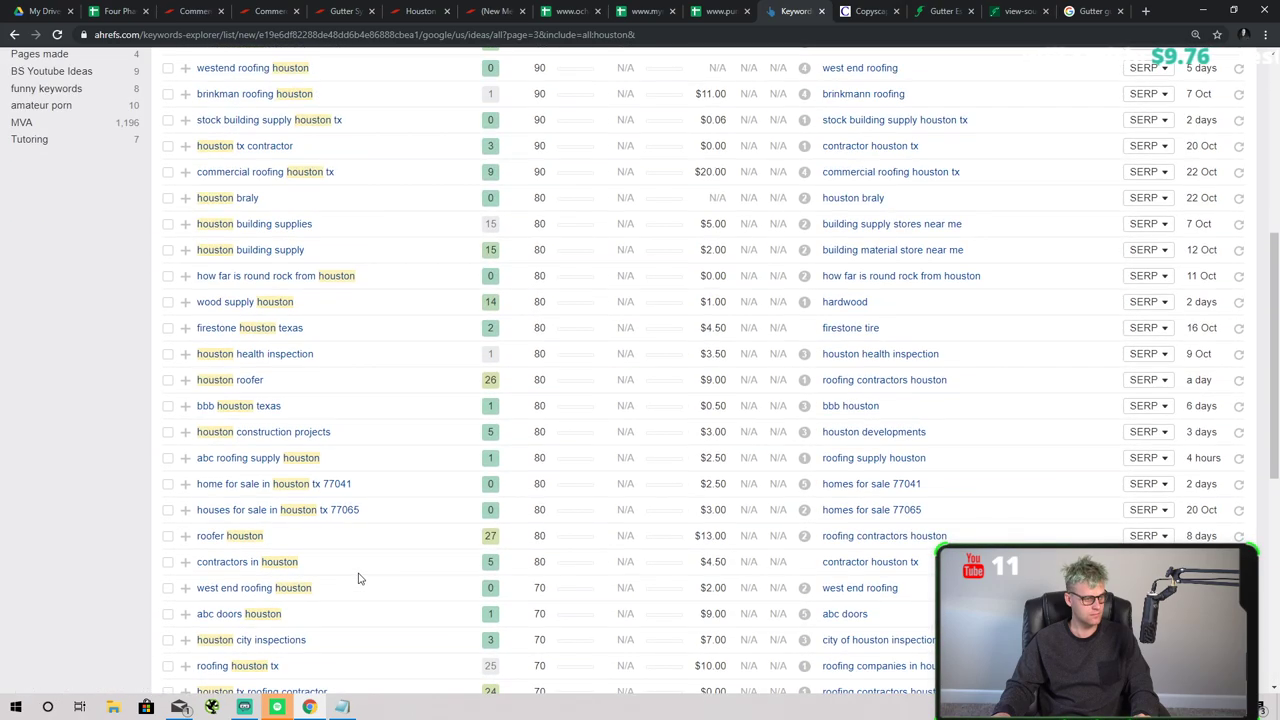
{"action": "scroll", "coordinate": [360, 578], "scroll_direction": "up", "scroll_amount": 4}
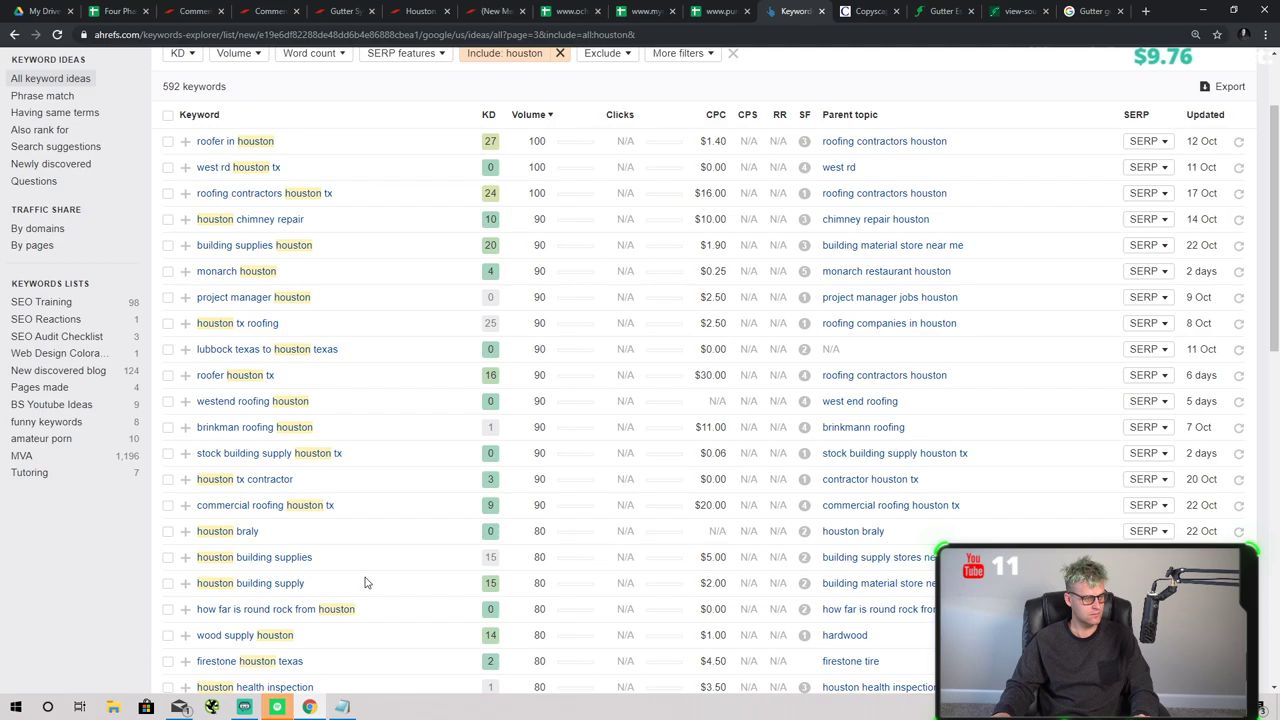
{"action": "scroll", "coordinate": [340, 490], "scroll_direction": "up", "scroll_amount": 1}
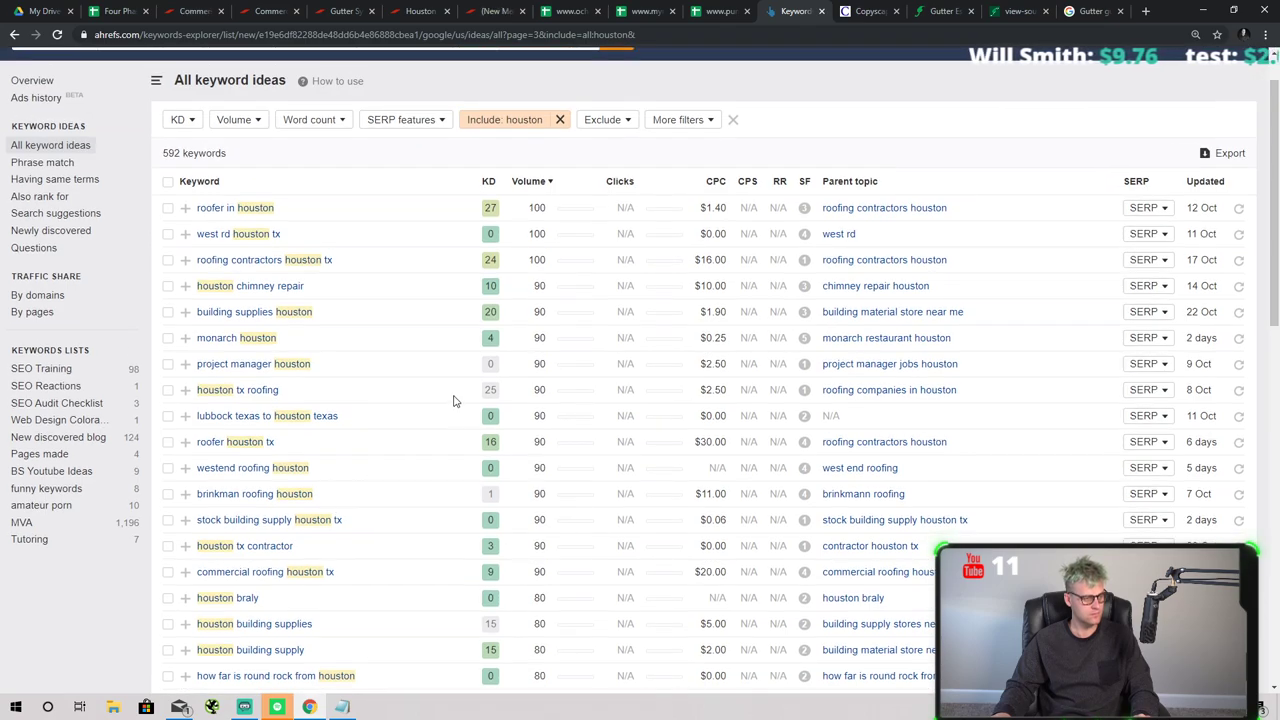
{"action": "scroll", "coordinate": [420, 400], "scroll_direction": "down", "scroll_amount": 10}
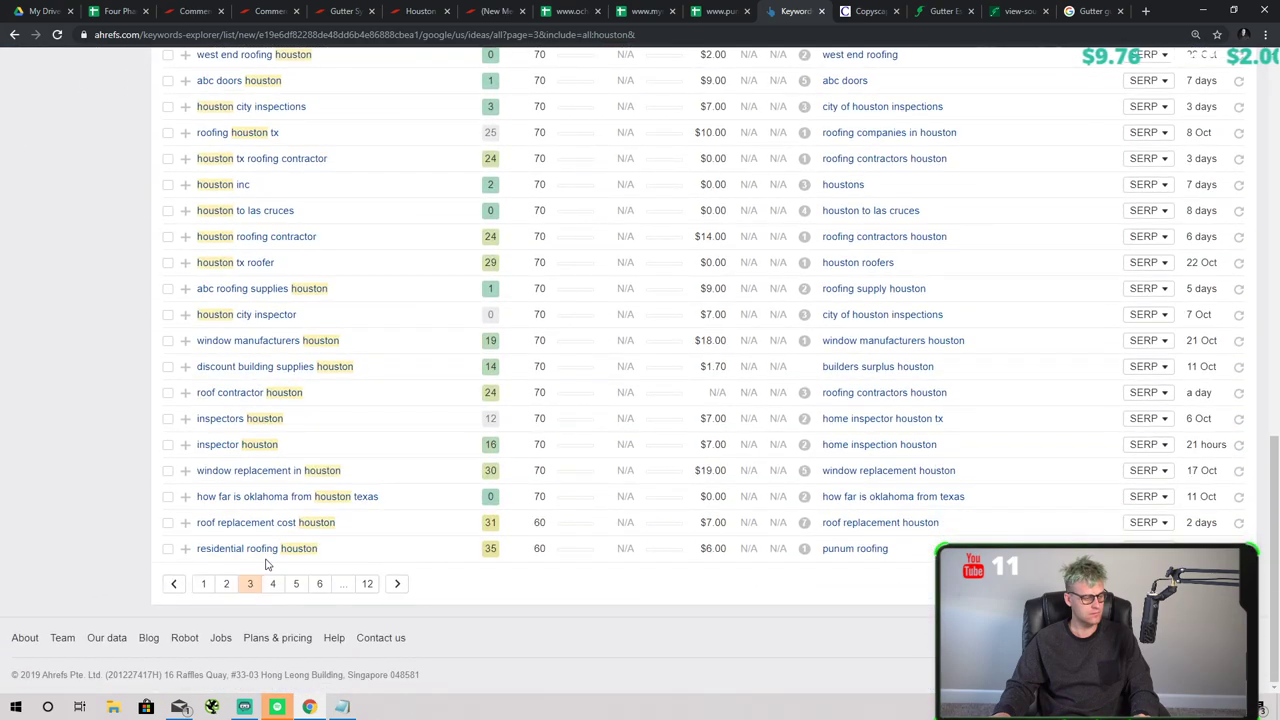
{"action": "left_click", "coordinate": [276, 586]}
{"action": "scroll", "coordinate": [405, 526], "scroll_direction": "up", "scroll_amount": 6}
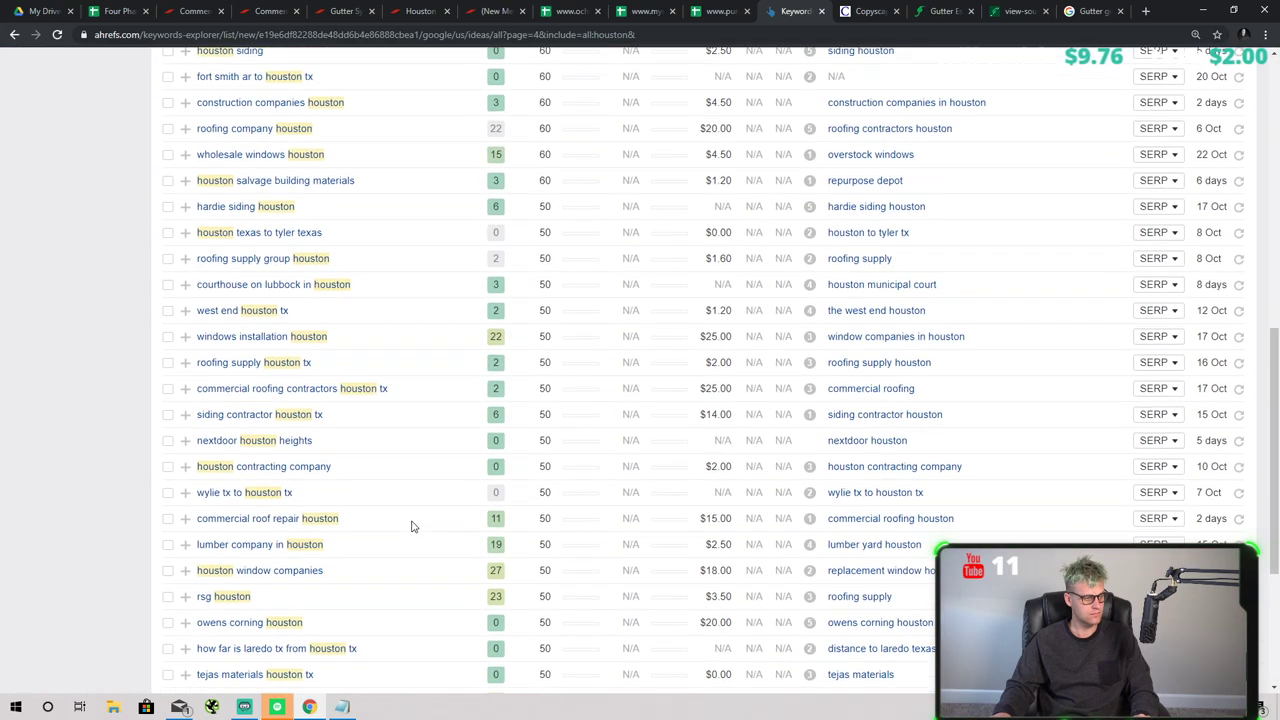
{"action": "scroll", "coordinate": [411, 526], "scroll_direction": "up", "scroll_amount": 1}
{"action": "key", "text": "alt+Tab"}
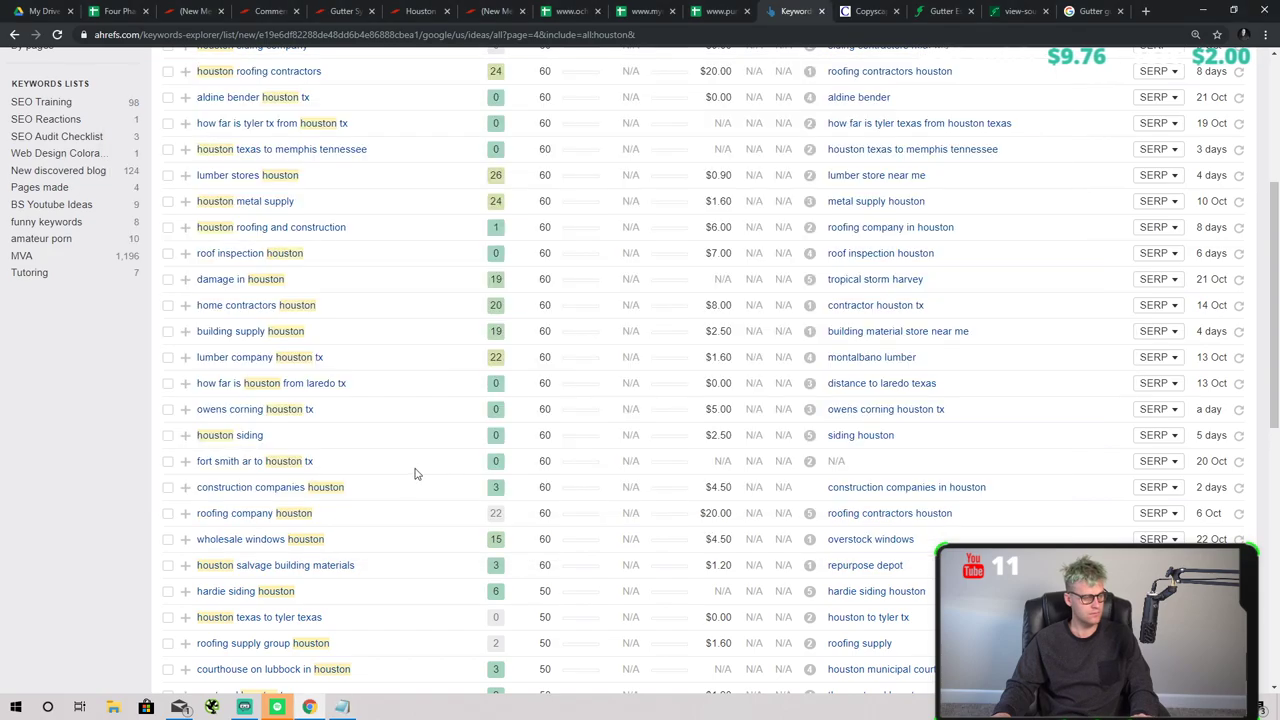
{"action": "scroll", "coordinate": [478, 290], "scroll_direction": "up", "scroll_amount": 3}
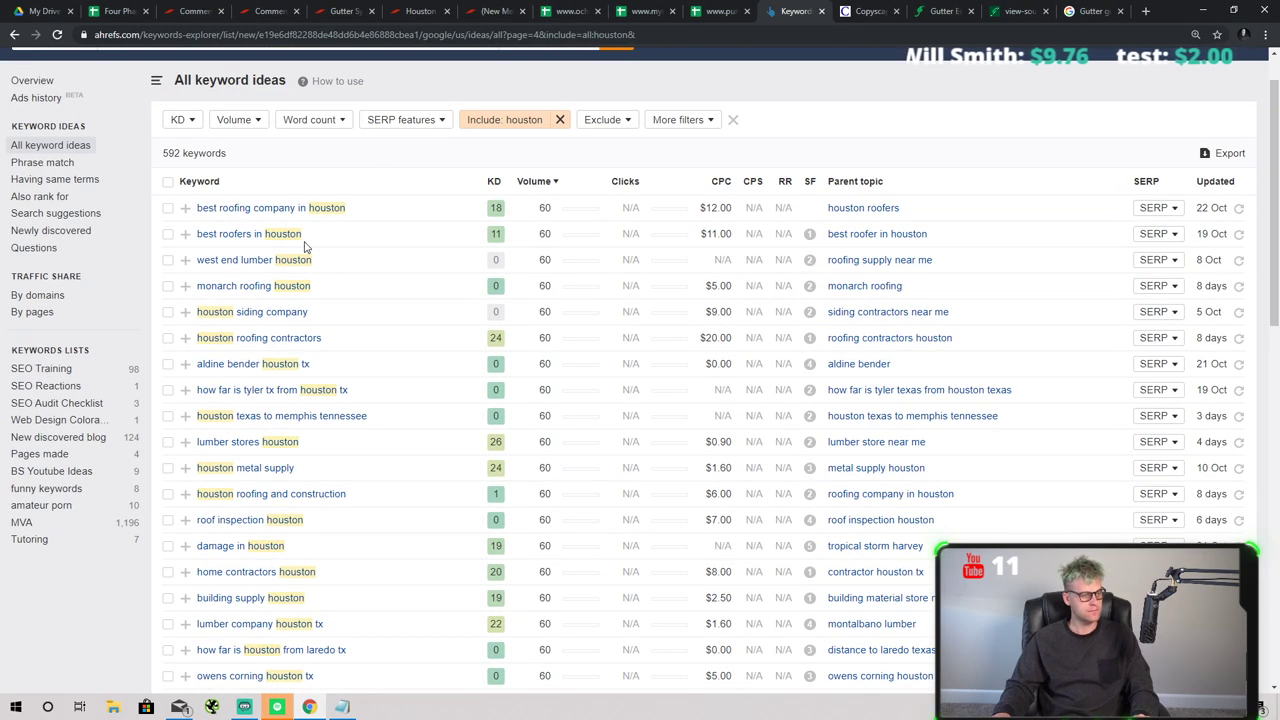
{"action": "scroll", "coordinate": [443, 251], "scroll_direction": "down", "scroll_amount": 20}
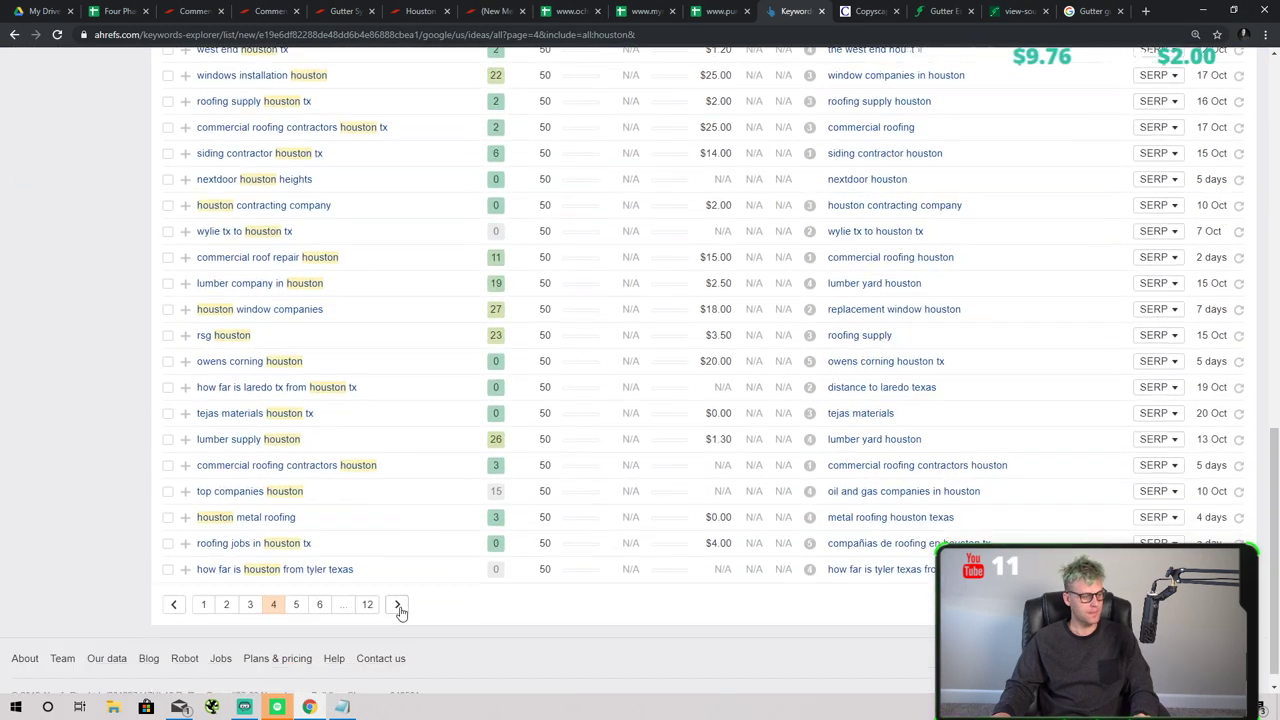
{"action": "left_click", "coordinate": [303, 584]}
{"action": "scroll", "coordinate": [437, 526], "scroll_direction": "up", "scroll_amount": 15}
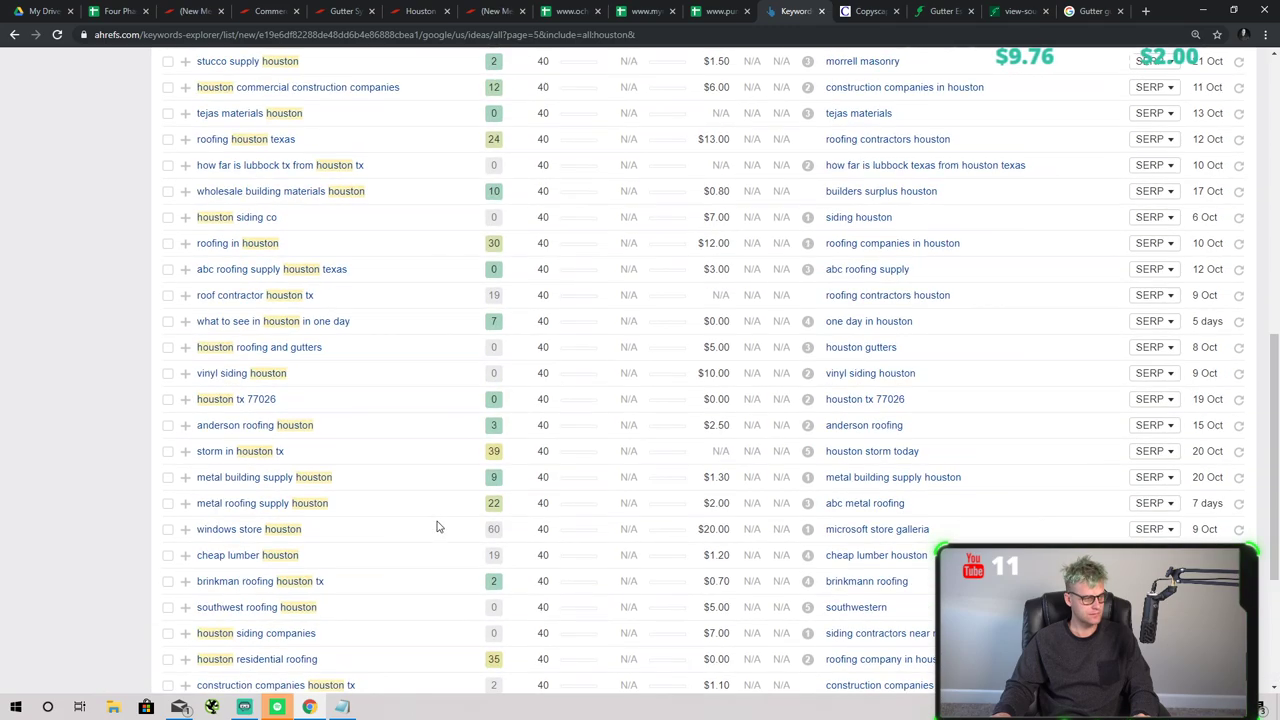
{"action": "key", "text": "alt+Tab"}
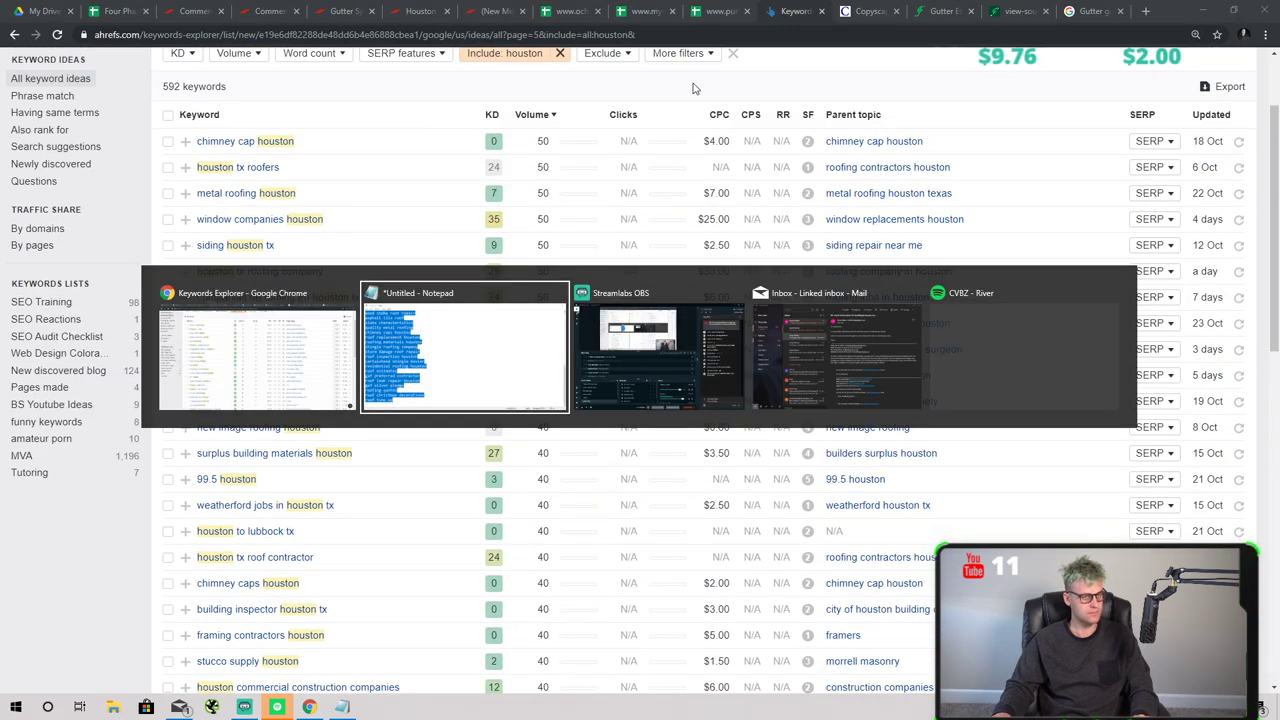
{"action": "key", "text": "Escape"}
- Glance at the other roofing spreadsheets, then return to the Four Phase Audit and close the 'houst' search
{"action": "left_click", "coordinate": [645, 11]}
{"action": "left_click", "coordinate": [720, 11]}
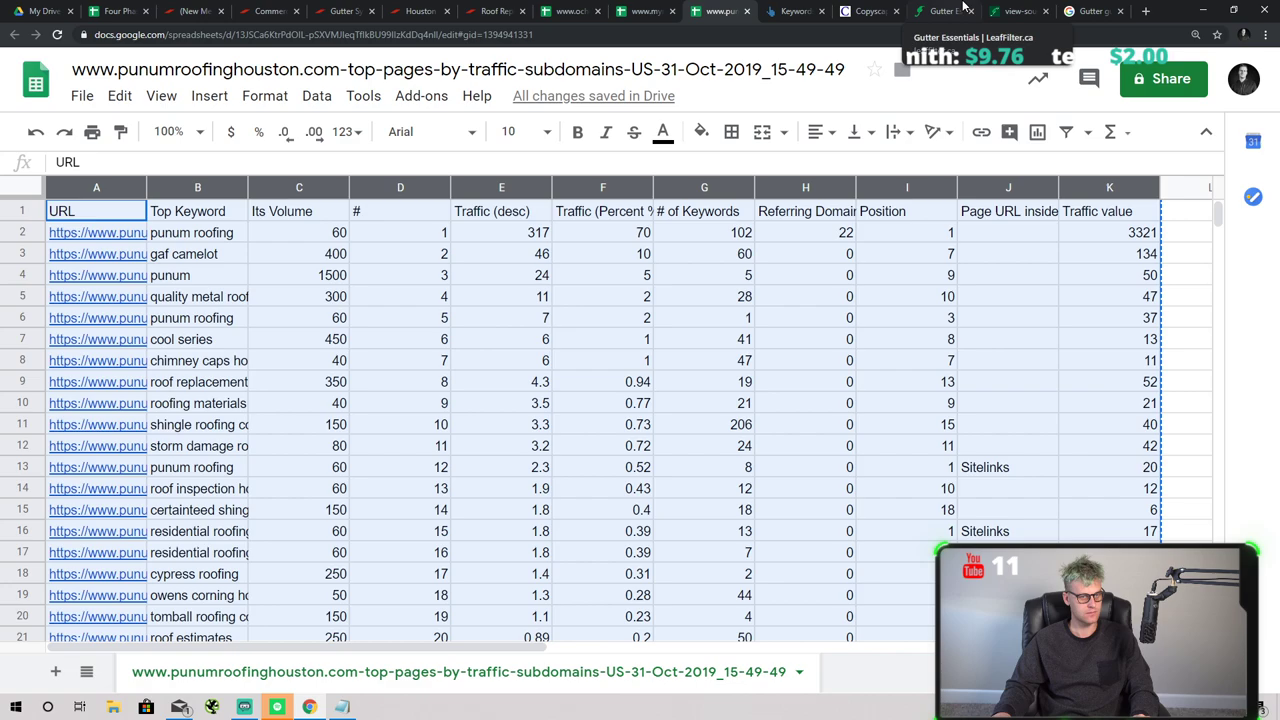
{"action": "left_click", "coordinate": [545, 11]}
{"action": "left_click", "coordinate": [118, 11]}
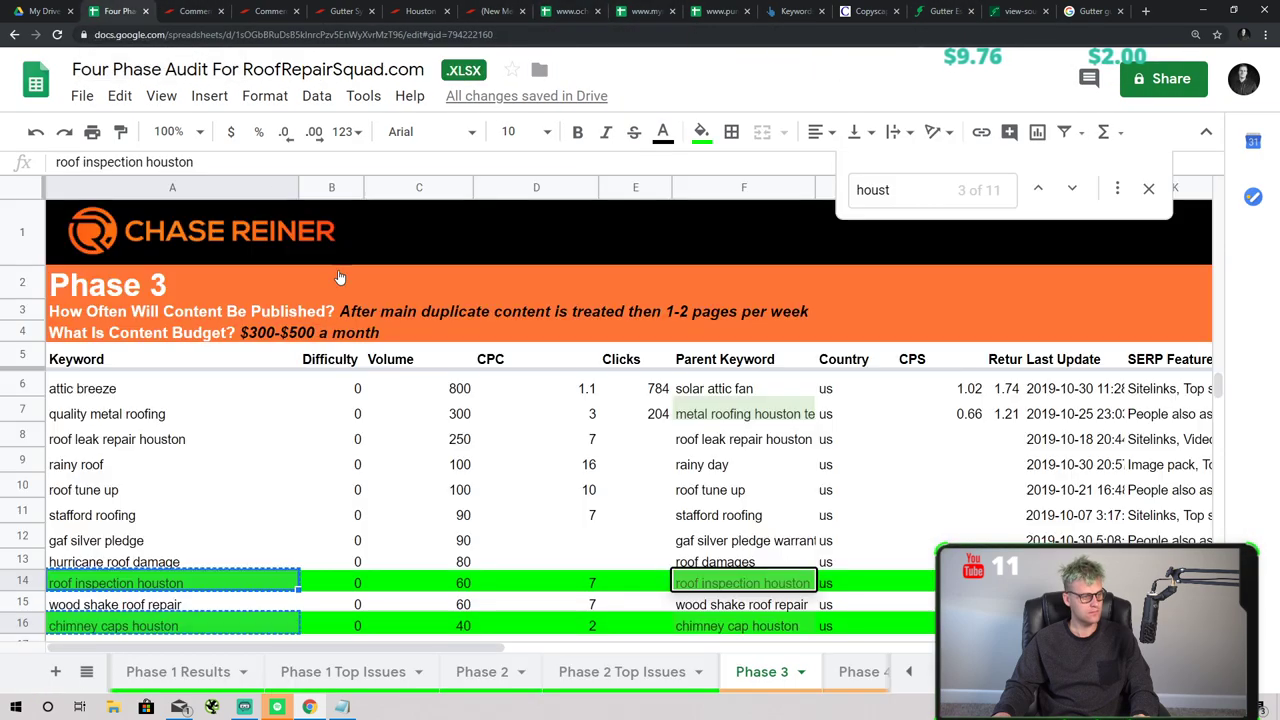
{"action": "scroll", "coordinate": [735, 279], "scroll_direction": "down", "scroll_amount": 2}
{"action": "scroll", "coordinate": [1129, 280], "scroll_direction": "up", "scroll_amount": 2}
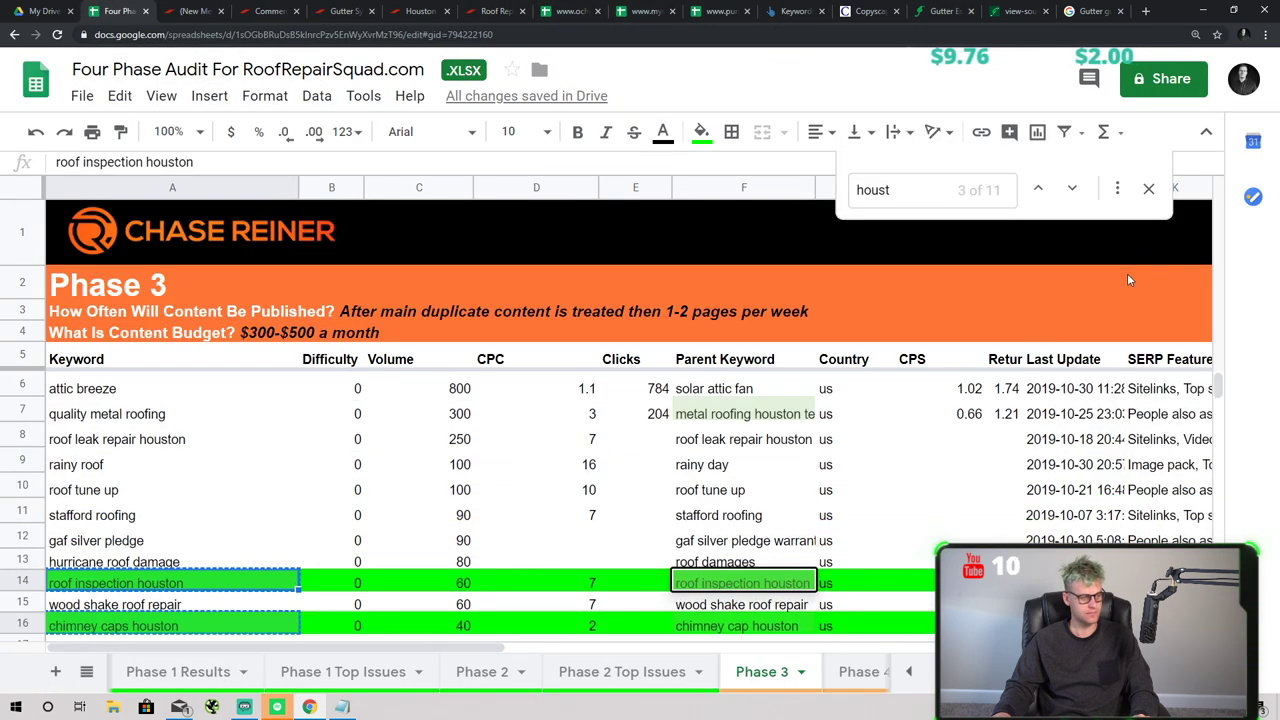
{"action": "left_click", "coordinate": [1148, 190]}
- Colour the Phase 3 sheet tab green
{"action": "left_click", "coordinate": [804, 676]}
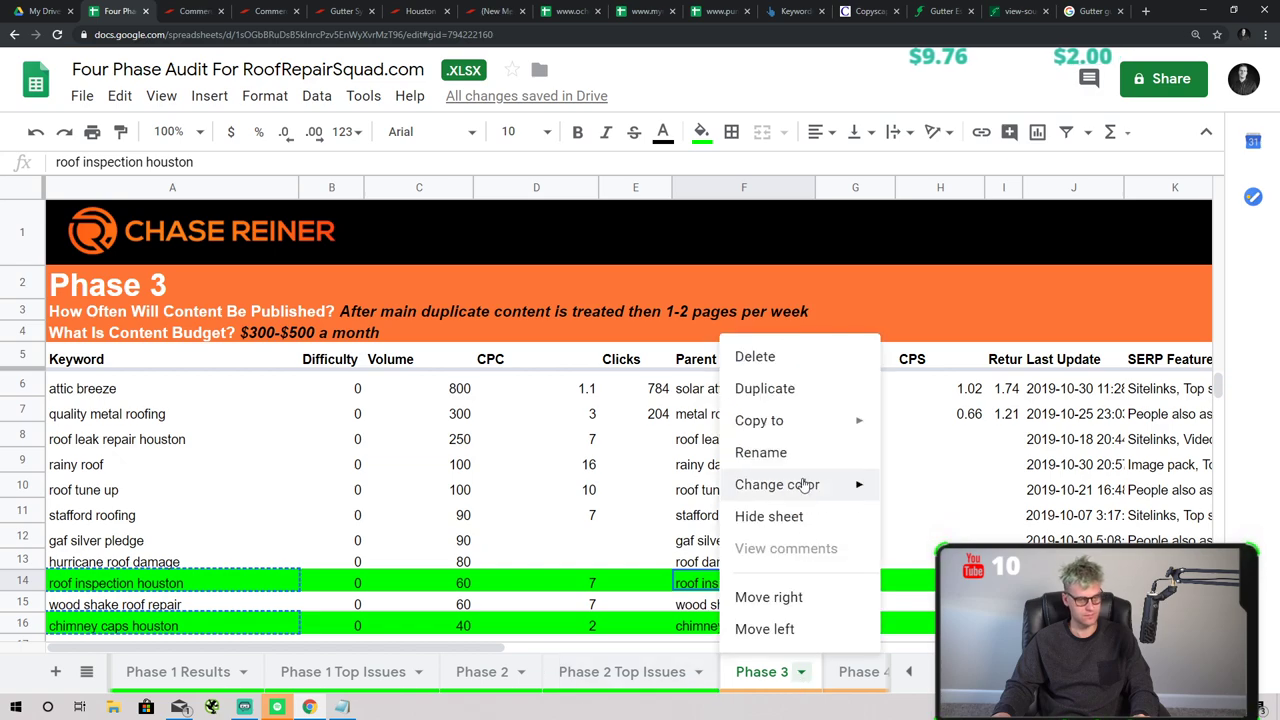
{"action": "mouse_move", "coordinate": [808, 485]}
{"action": "left_click", "coordinate": [987, 287]}
{"action": "left_click", "coordinate": [743, 540]}
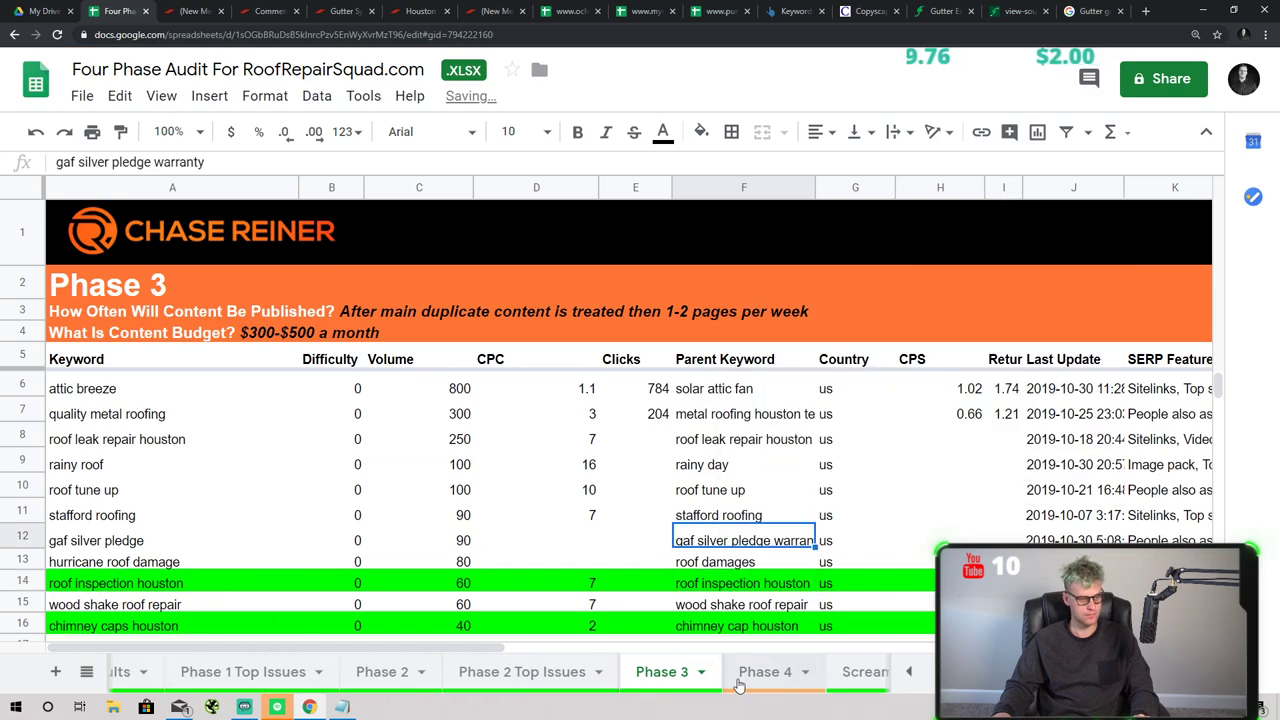
{"action": "scroll", "coordinate": [603, 393], "scroll_direction": "down", "scroll_amount": 2}
{"action": "scroll", "coordinate": [603, 393], "scroll_direction": "up", "scroll_amount": 2}
- Extend the A3 publishing answer with 'starting with local keywords highlighted', then go to Phase 4
{"action": "left_click", "coordinate": [440, 313]}
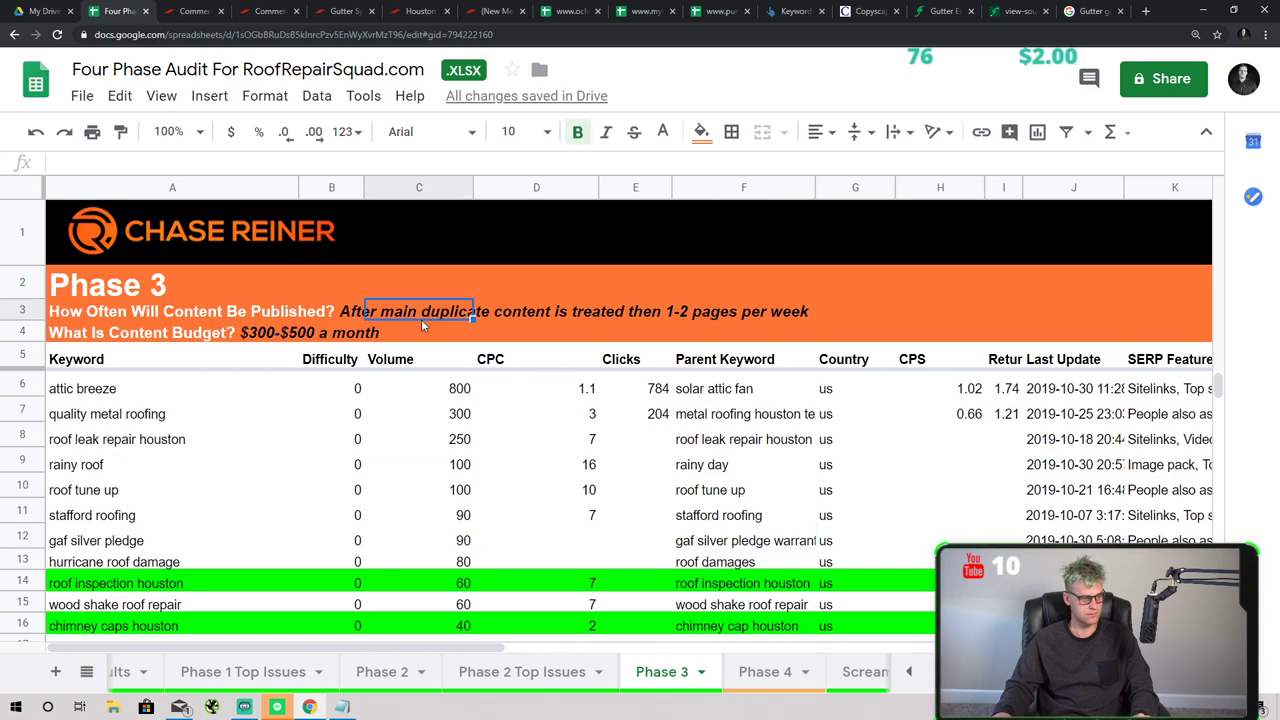
{"action": "left_click", "coordinate": [323, 310]}
{"action": "left_click", "coordinate": [192, 315]}
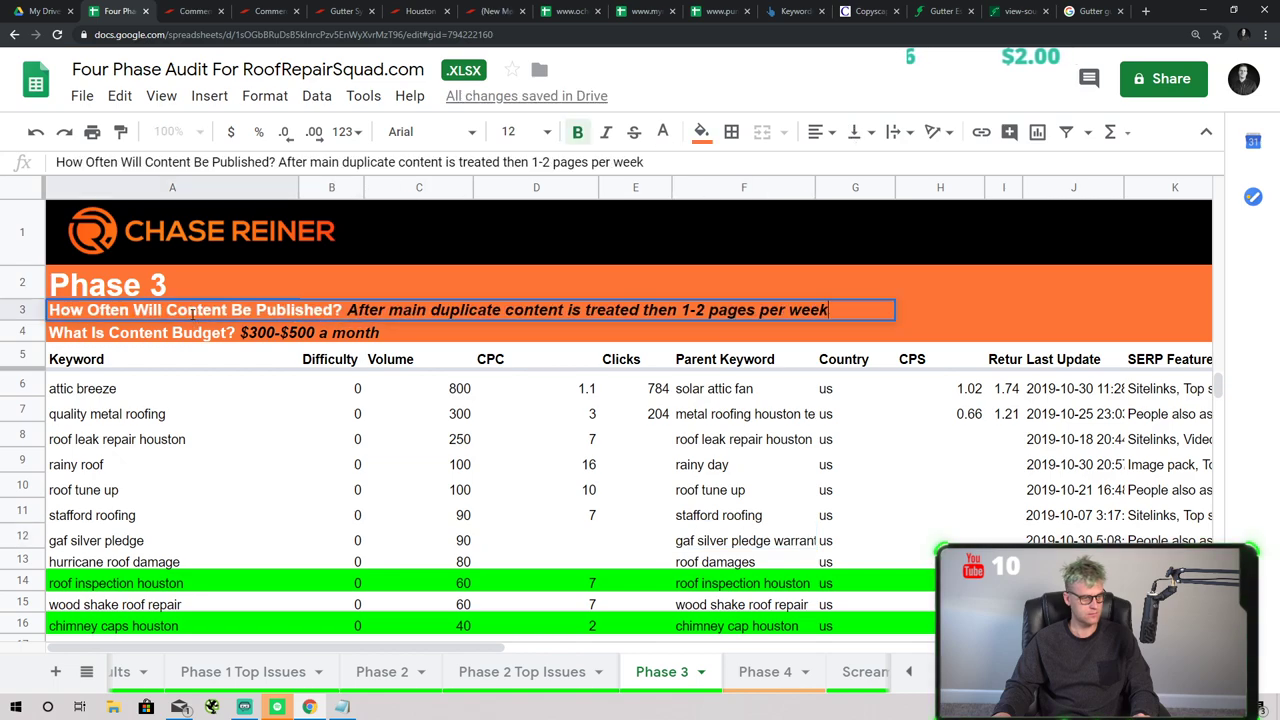
{"action": "type", "text": "starti"}
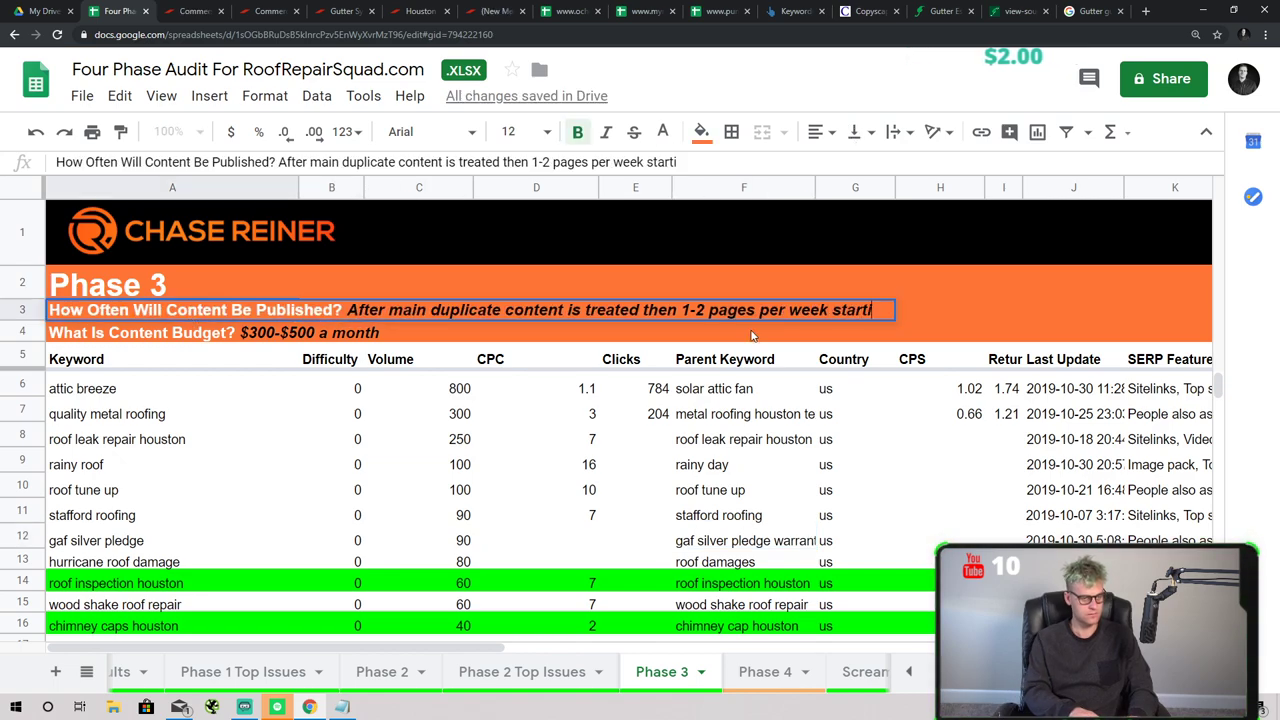
{"action": "type", "text": "ng with local keywords"}
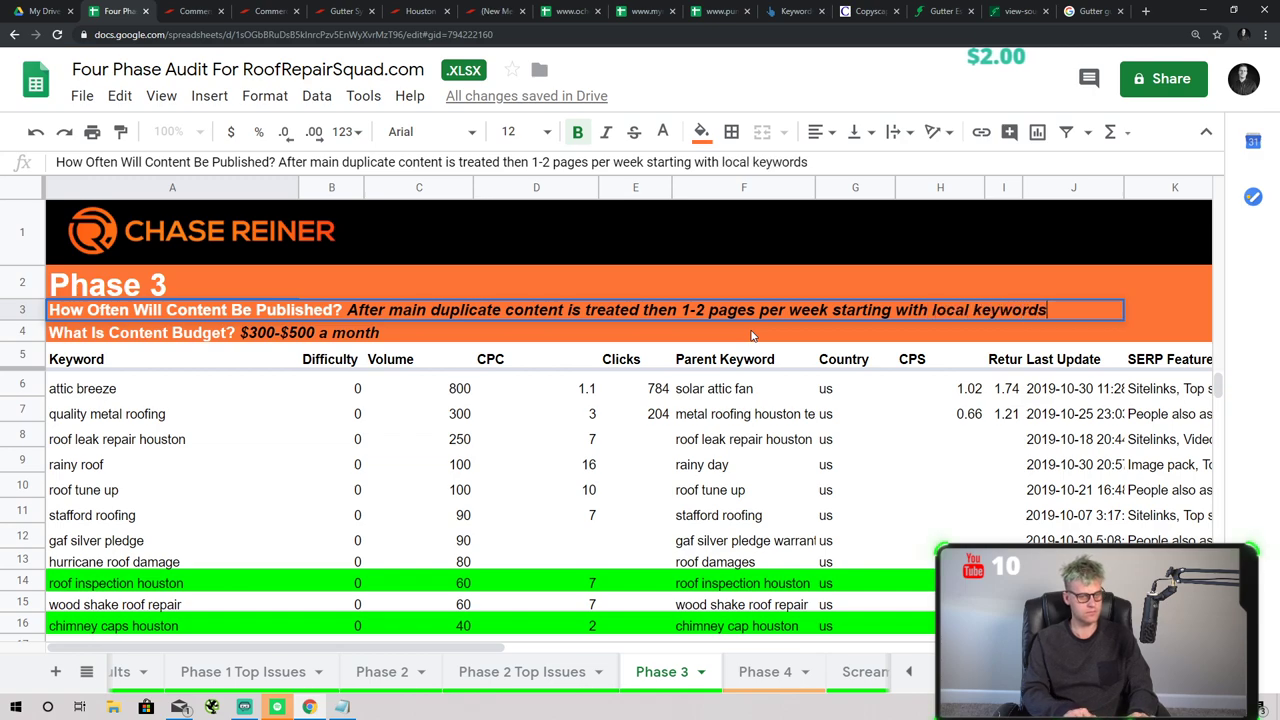
{"action": "type", "text": " highlighted"}
{"action": "key", "text": "Return"}
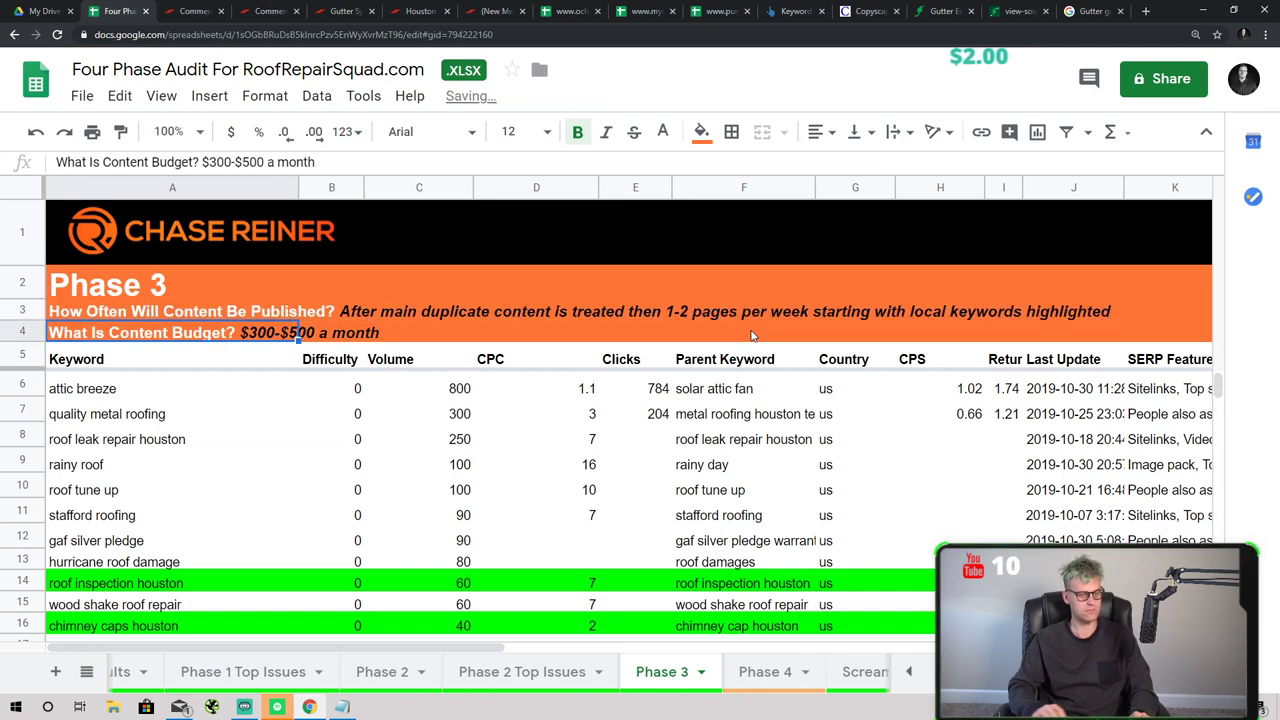
{"action": "left_click", "coordinate": [786, 671]}
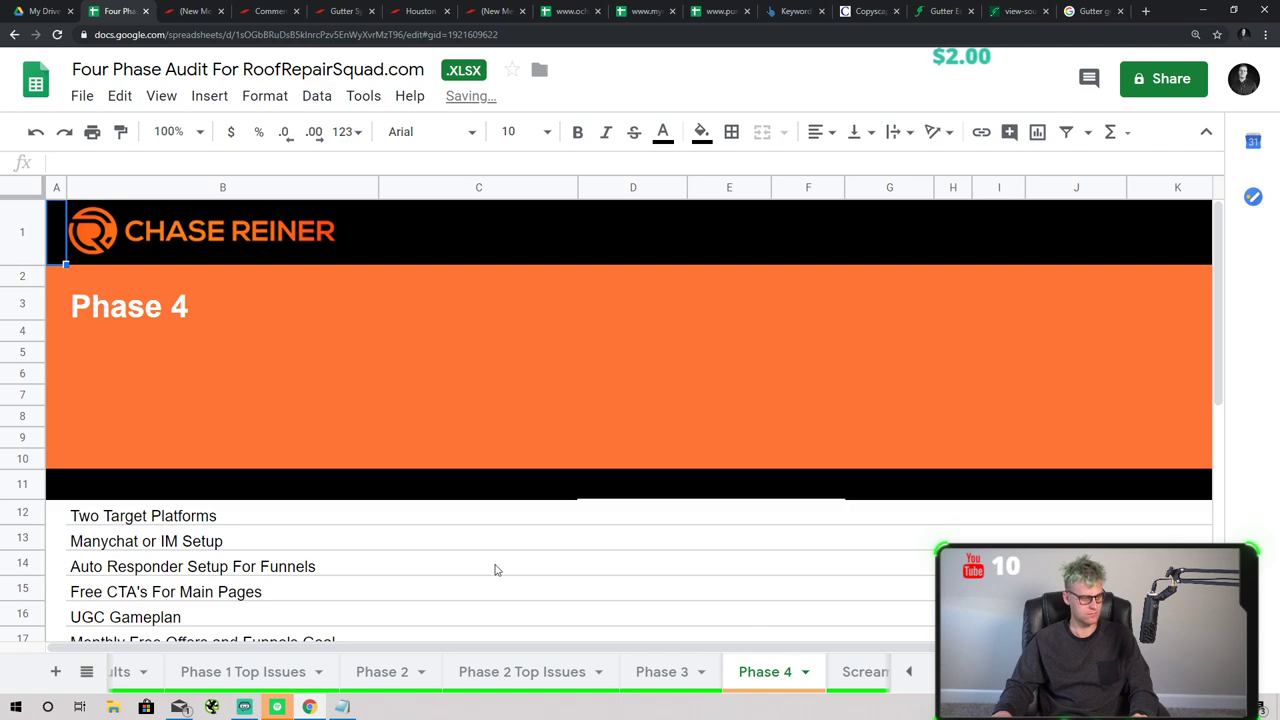
- Start editing cell C12 beside Two Target Platforms, then switch to the Roof Repair Squad commercial page
{"action": "scroll", "coordinate": [386, 386], "scroll_direction": "down", "scroll_amount": 2}
{"action": "left_click", "coordinate": [378, 378]}
{"action": "double_click", "coordinate": [426, 371]}
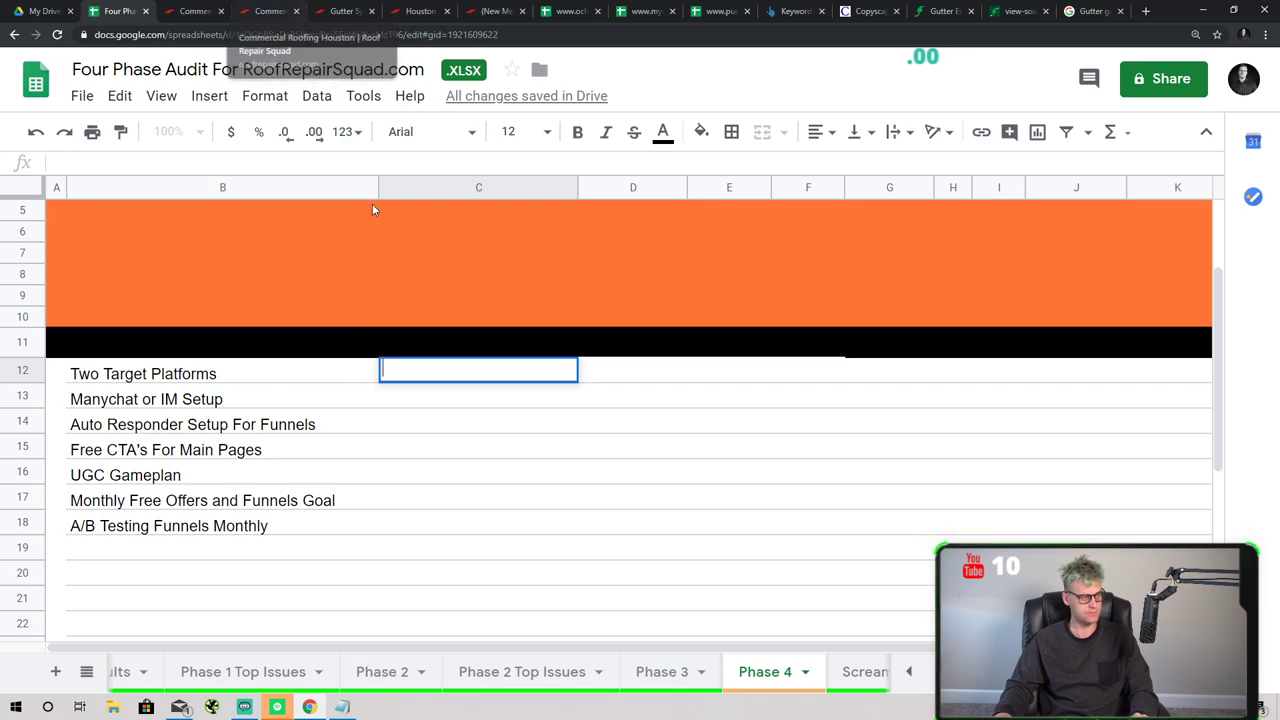
{"action": "left_click", "coordinate": [232, 9]}
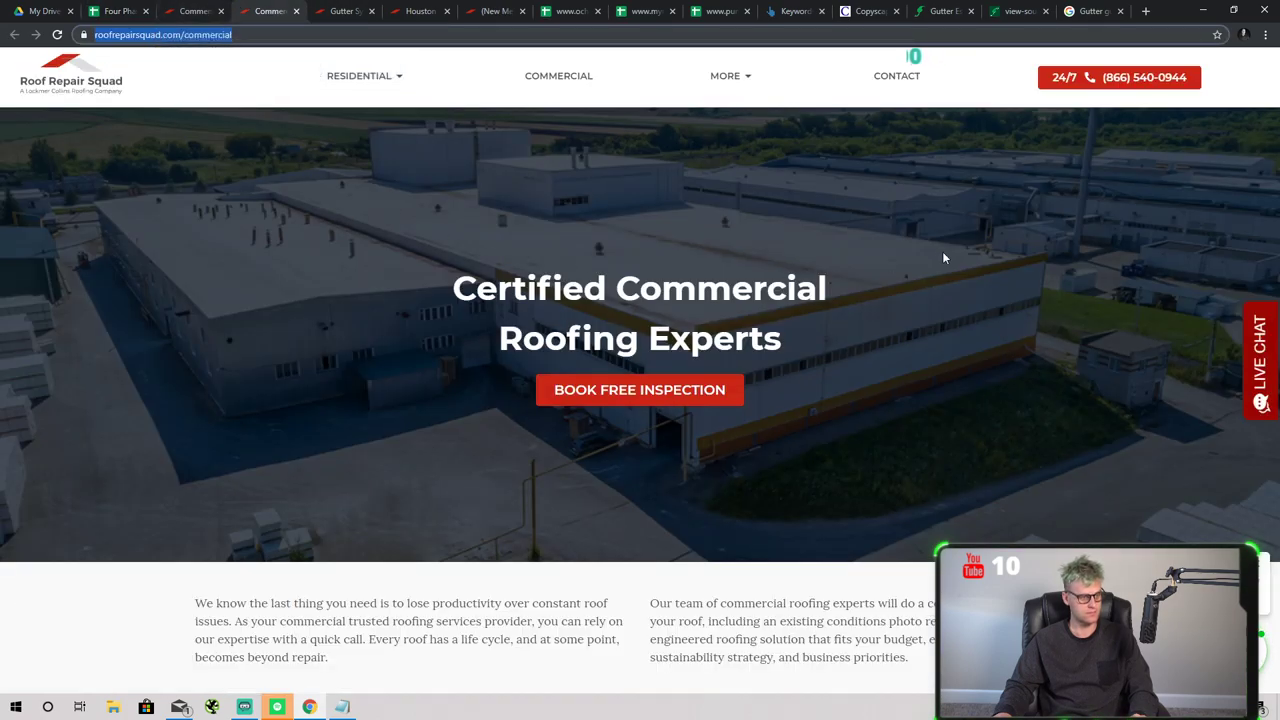
- Browse the Roof Repair Squad homepage to the footer, dismissing the chat popup and opening the Facebook badge
{"action": "left_click", "coordinate": [140, 66]}
{"action": "scroll", "coordinate": [437, 214], "scroll_direction": "down", "scroll_amount": 15}
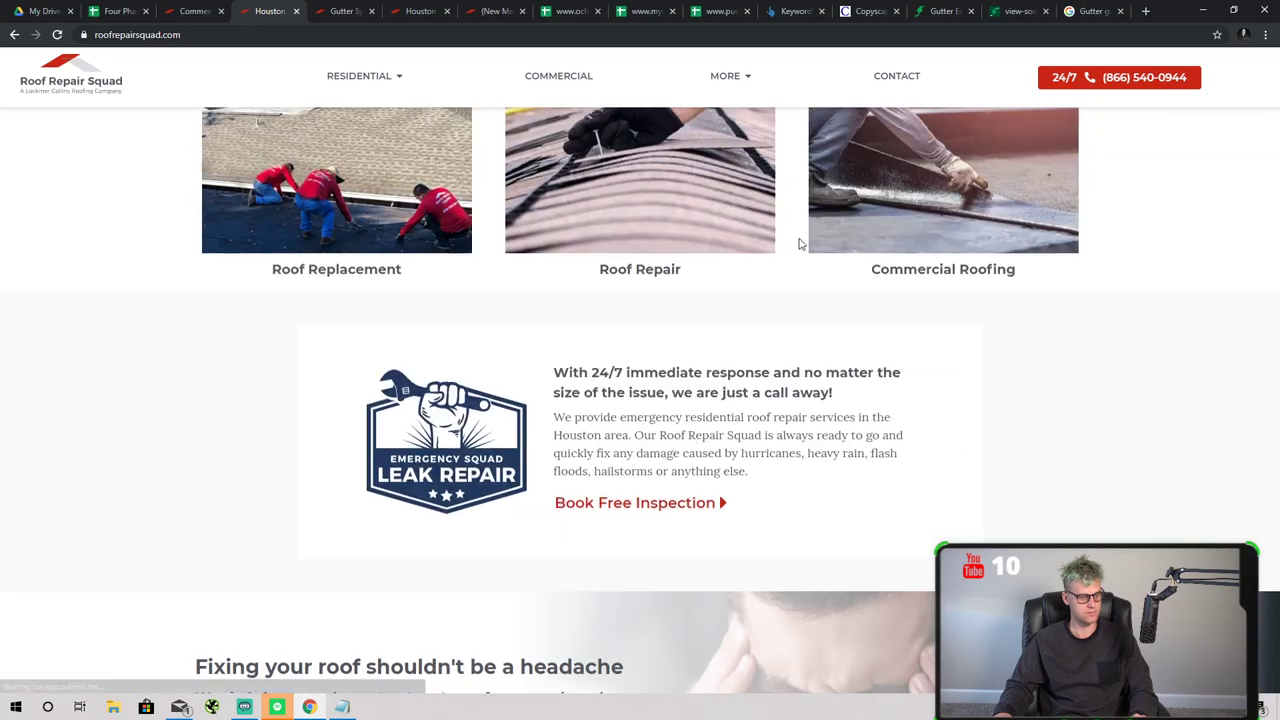
{"action": "scroll", "coordinate": [968, 260], "scroll_direction": "down", "scroll_amount": 15}
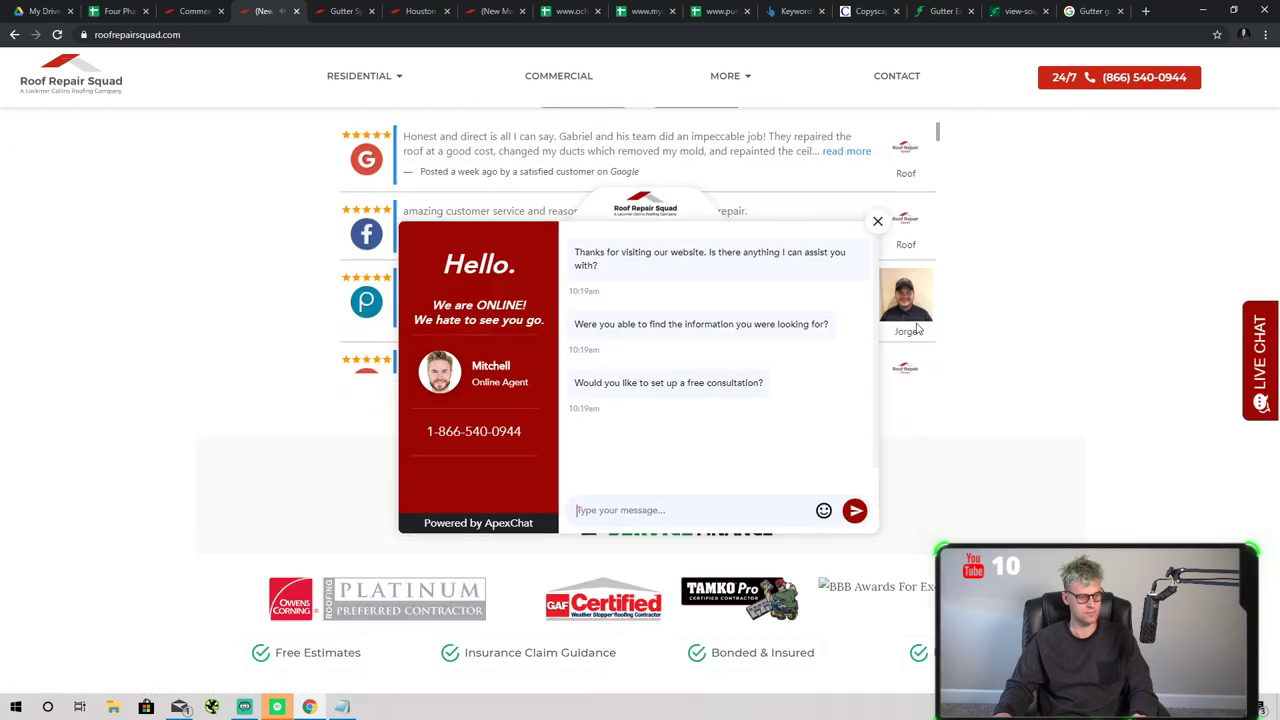
{"action": "left_click", "coordinate": [877, 221]}
{"action": "scroll", "coordinate": [877, 468], "scroll_direction": "down", "scroll_amount": 5}
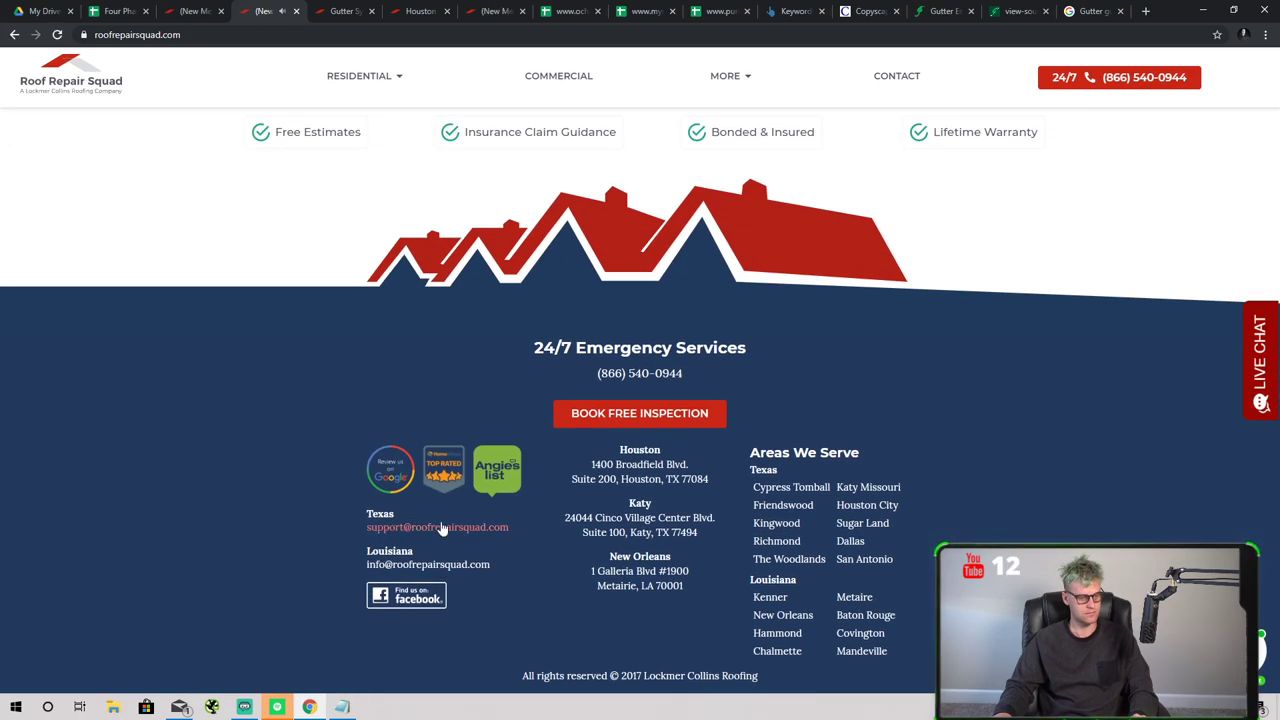
{"action": "left_click", "coordinate": [403, 592]}
- Enter 'Google, Facebook, and Youtube' in C12 and relabel B12 'Three Target Platforms'
{"action": "left_click", "coordinate": [113, 11]}
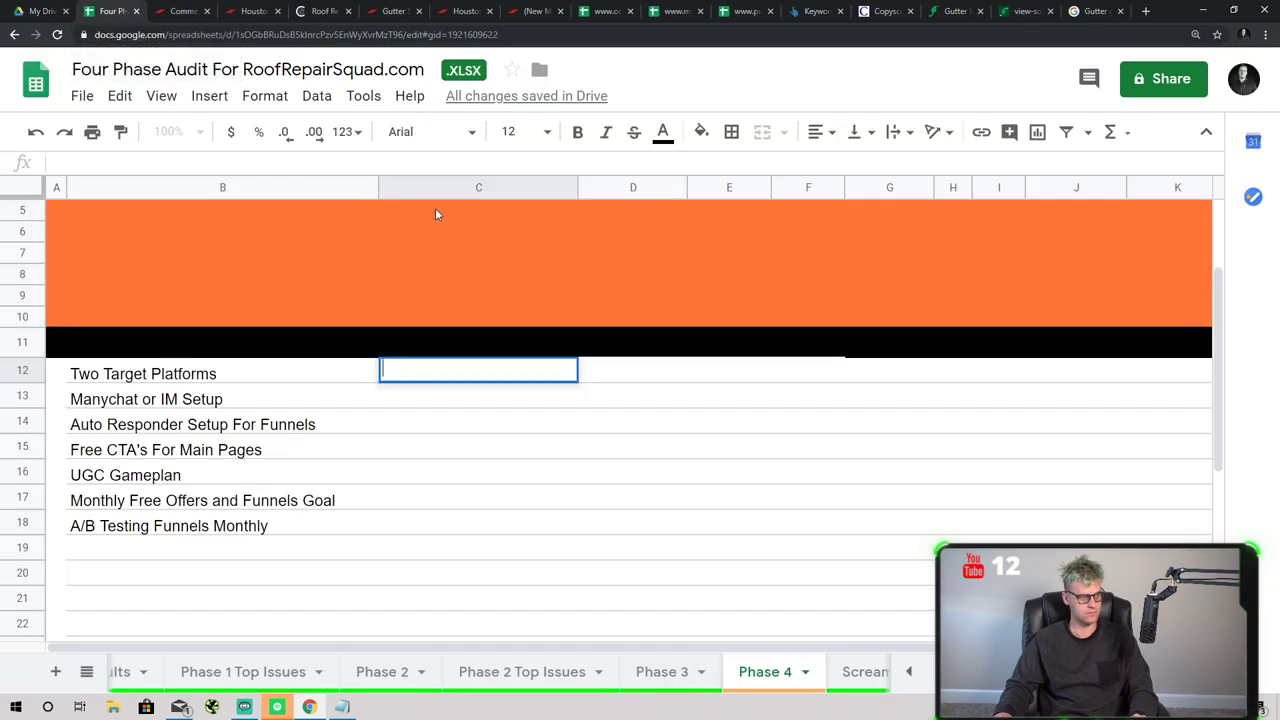
{"action": "type", "text": "Google, Facebook,"}
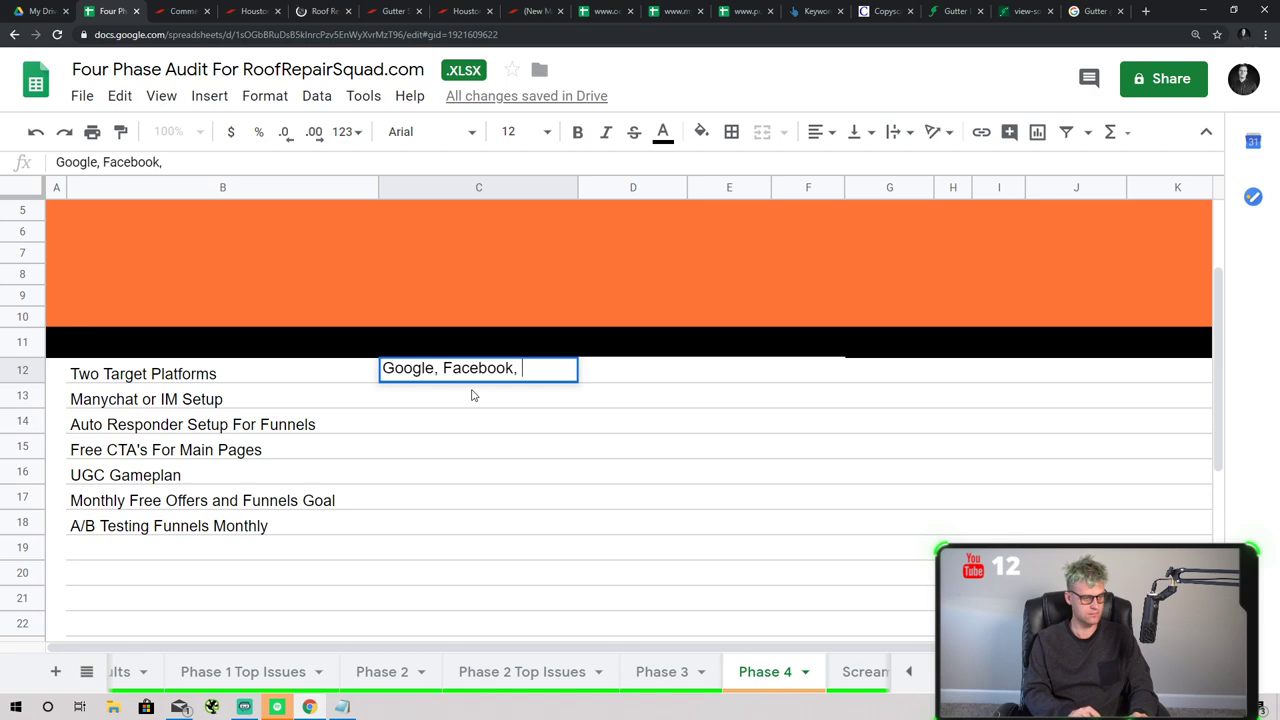
{"action": "type", "text": " and Youtube"}
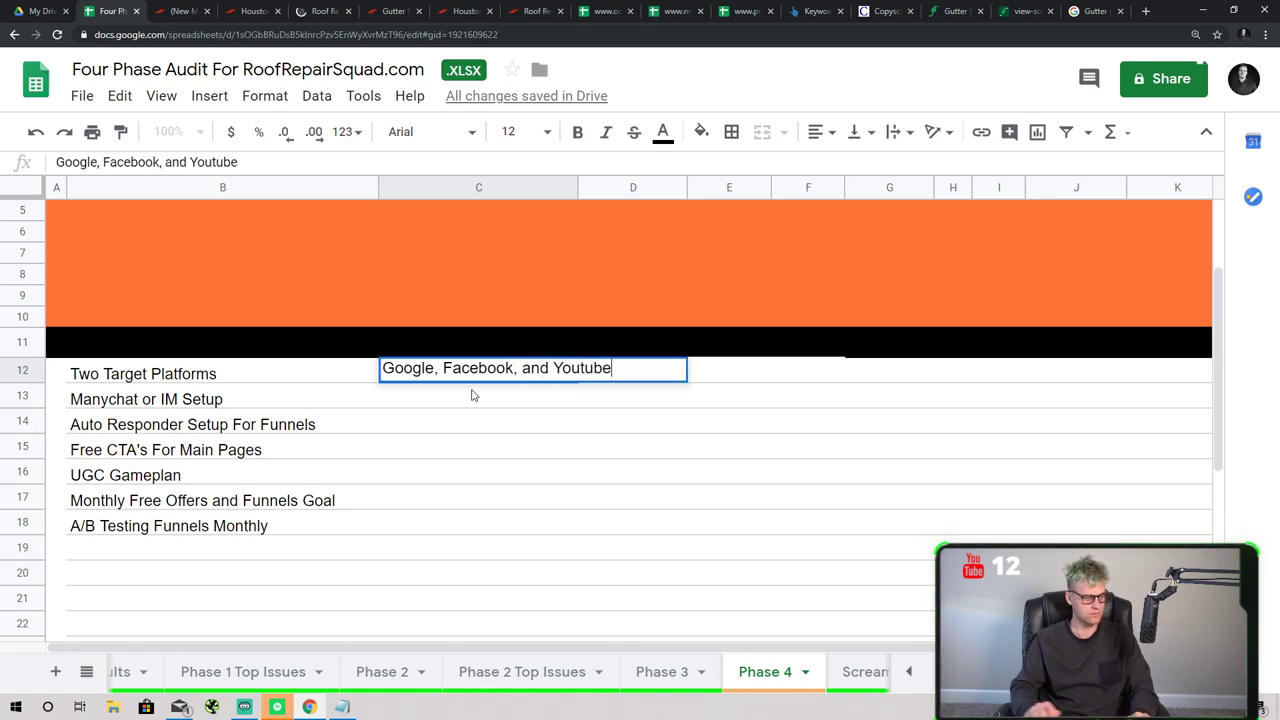
{"action": "key", "text": "Return"}
{"action": "double_click", "coordinate": [97, 369]}
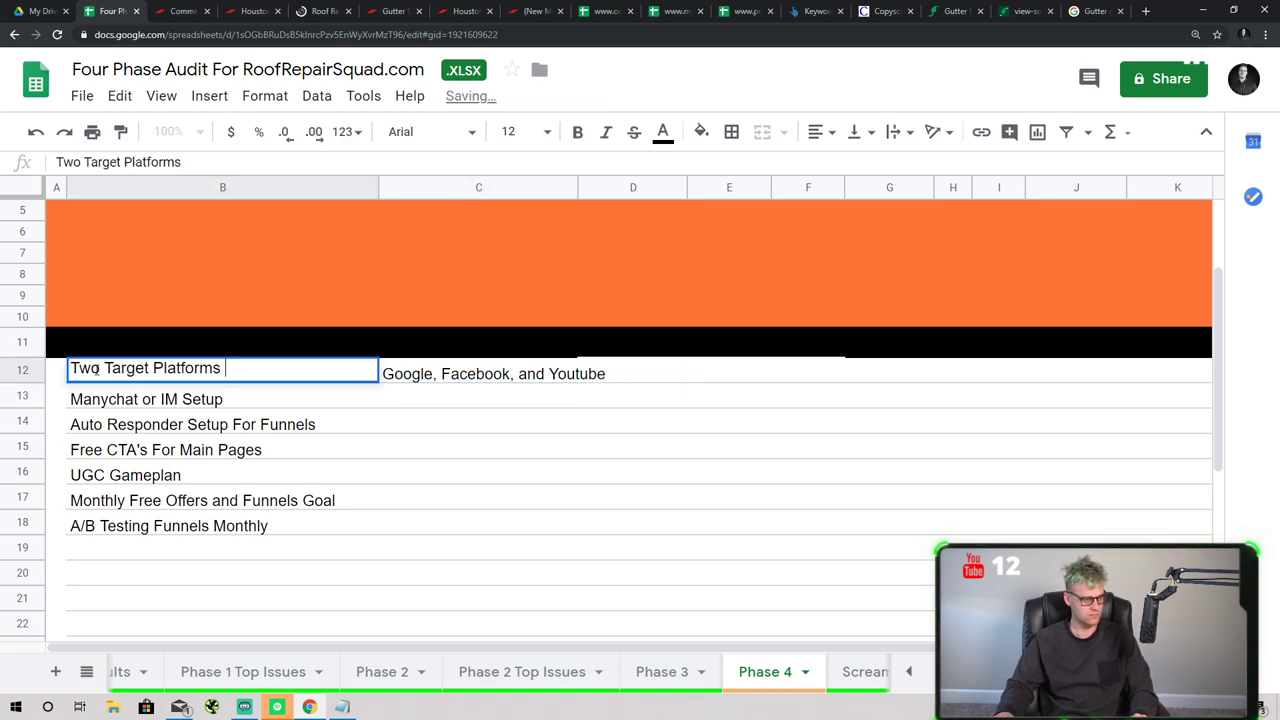
{"action": "key", "text": "BackSpace"}
{"action": "key", "text": "BackSpace"}
{"action": "type", "text": "hree"}
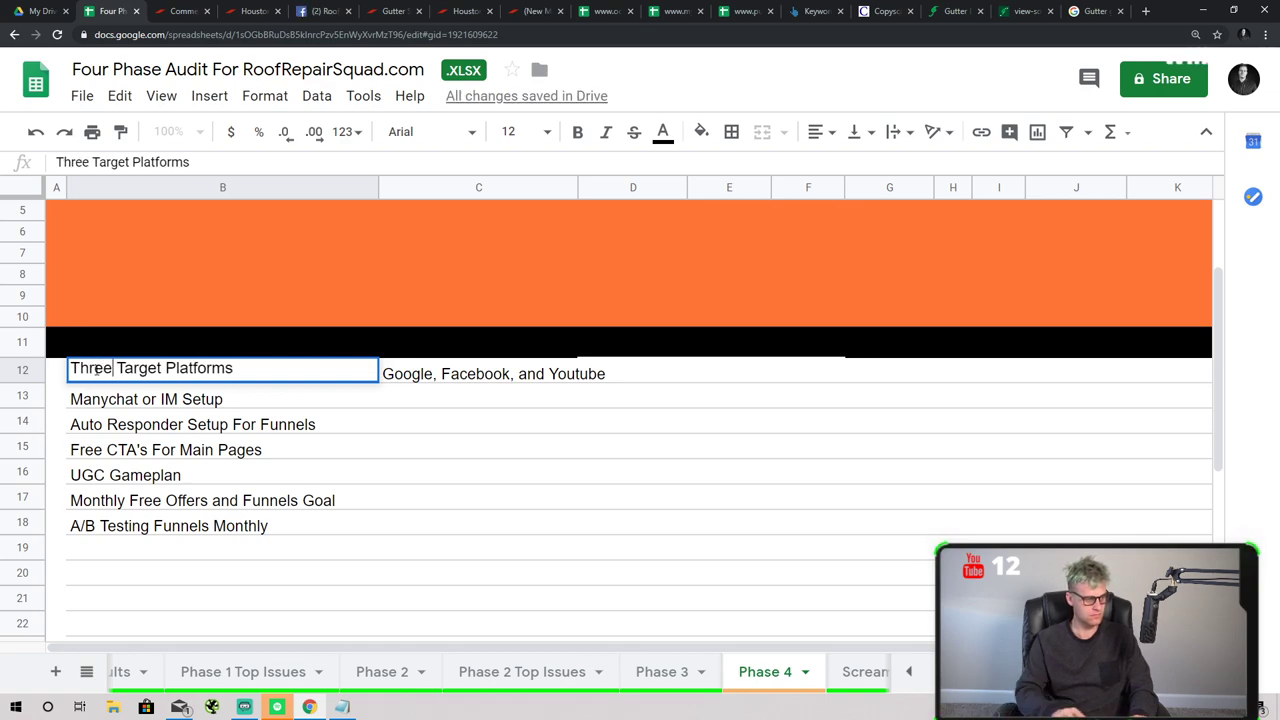
{"action": "left_click", "coordinate": [409, 399]}
- Mark the remaining Phase 4 items C13 through C18 as 'Not yet'
{"action": "type", "text": "Nit"}
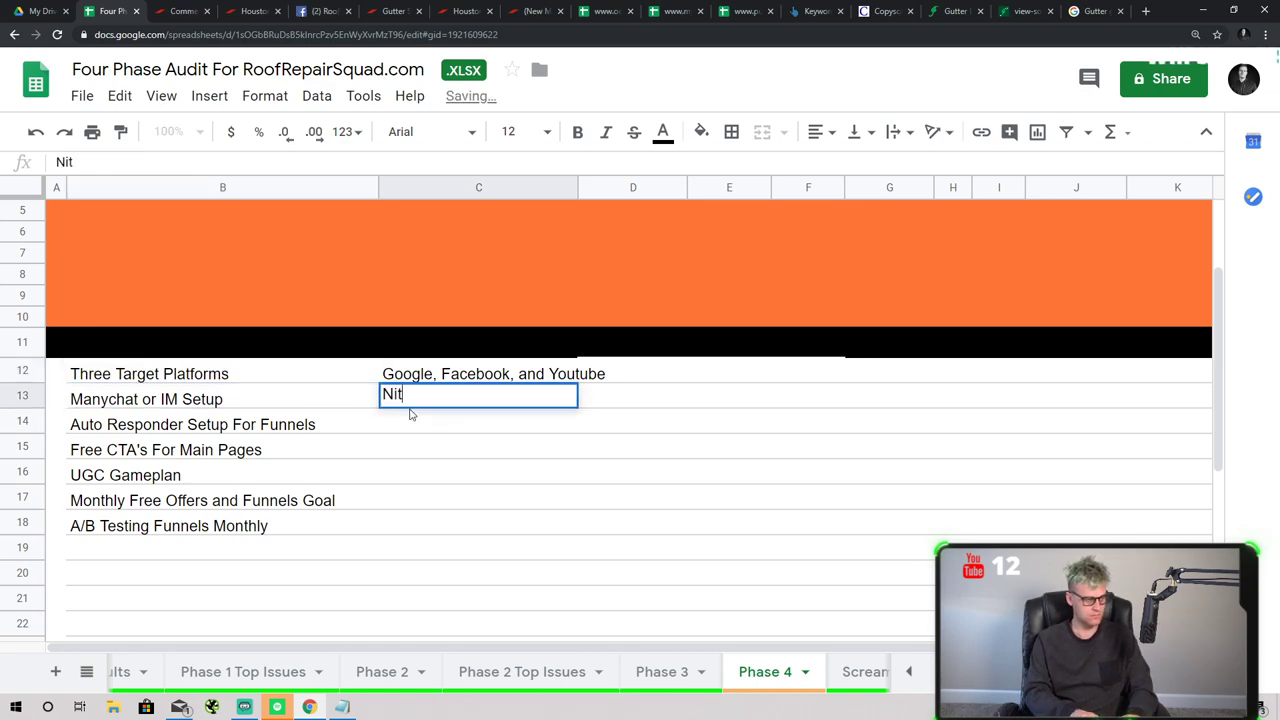
{"action": "type", "text": "t yet"}
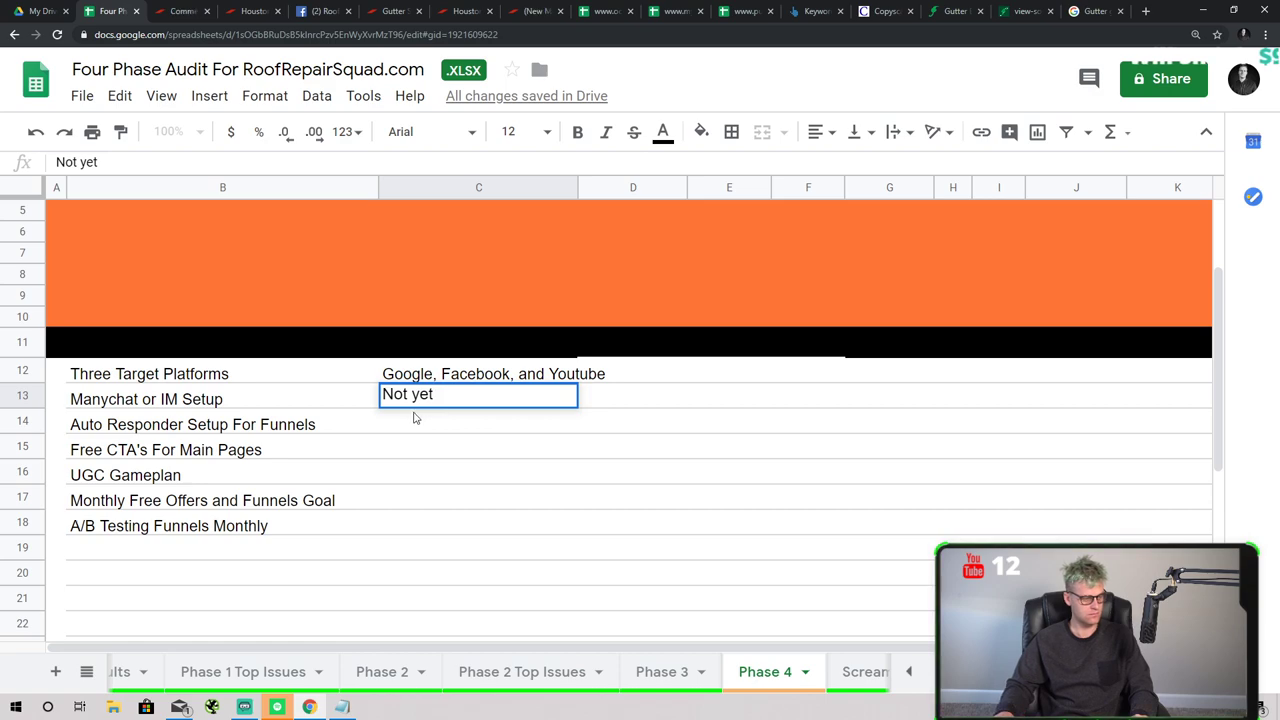
{"action": "left_click", "coordinate": [415, 418]}
{"action": "type", "text": "Not yet"}
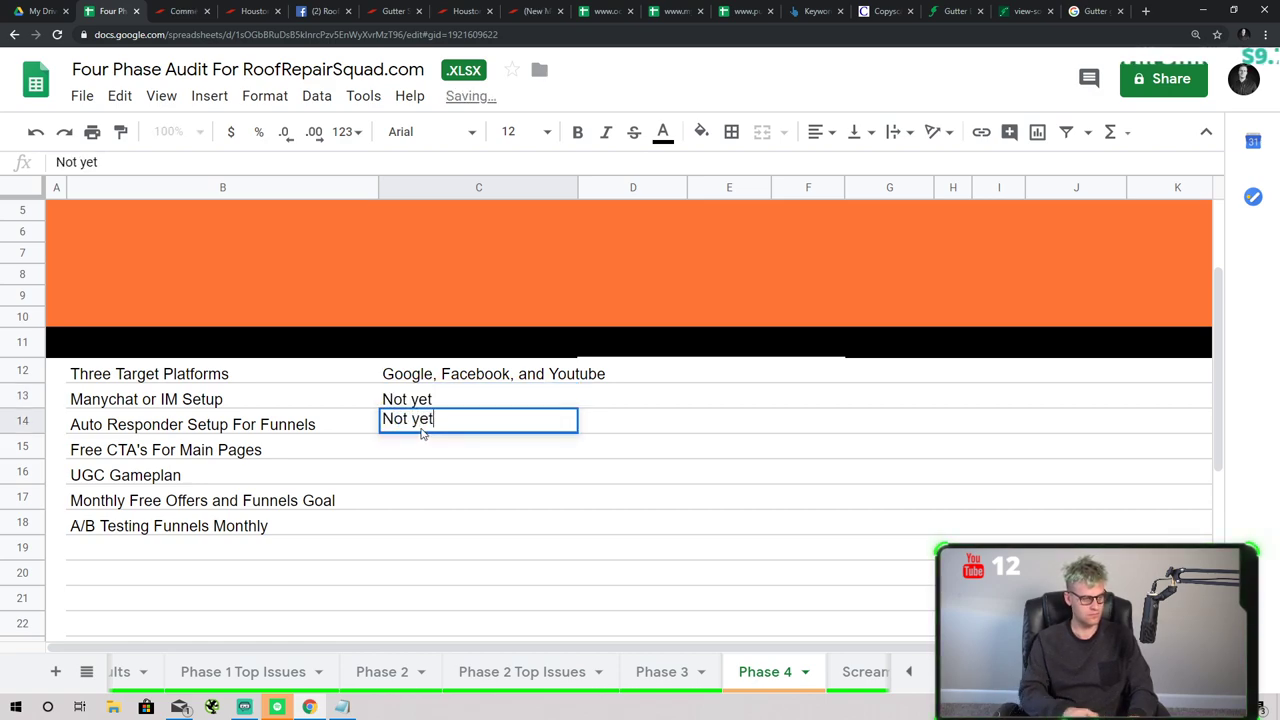
{"action": "left_click", "coordinate": [413, 457]}
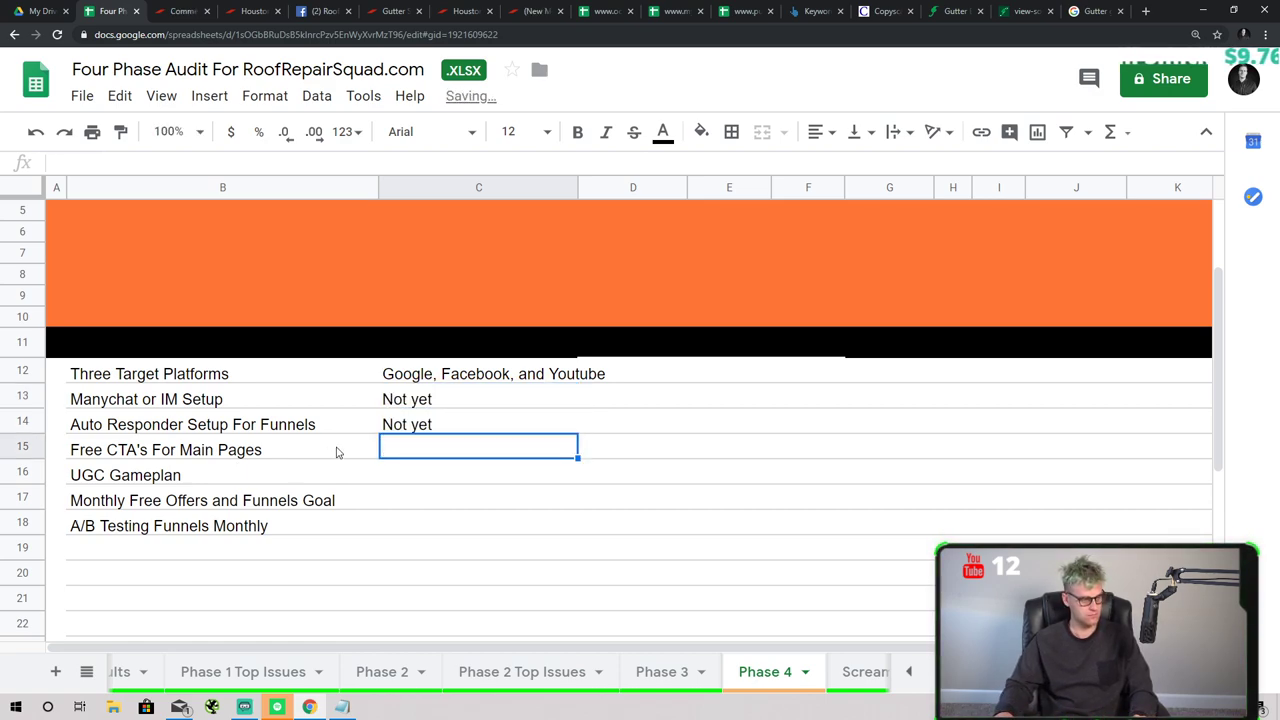
{"action": "type", "text": "Not yet"}
{"action": "left_click", "coordinate": [422, 481]}
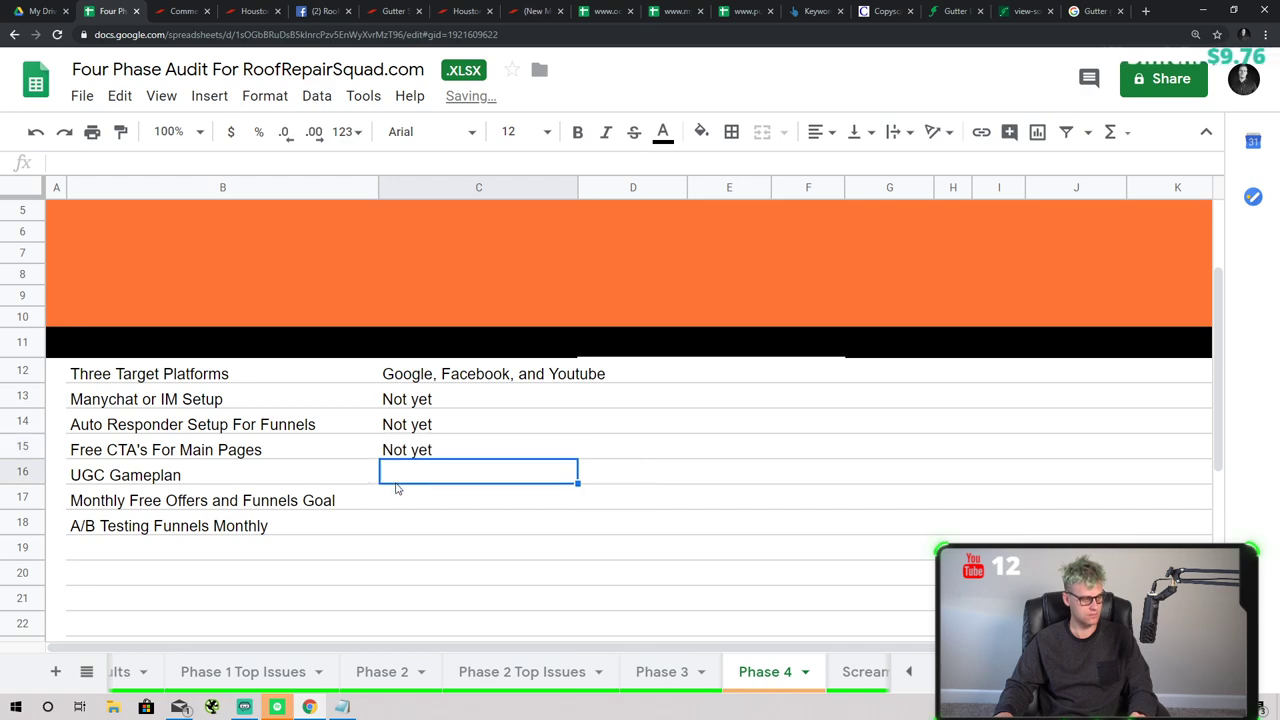
{"action": "type", "text": "Not yet"}
{"action": "left_click", "coordinate": [413, 525]}
{"action": "left_click", "coordinate": [408, 503]}
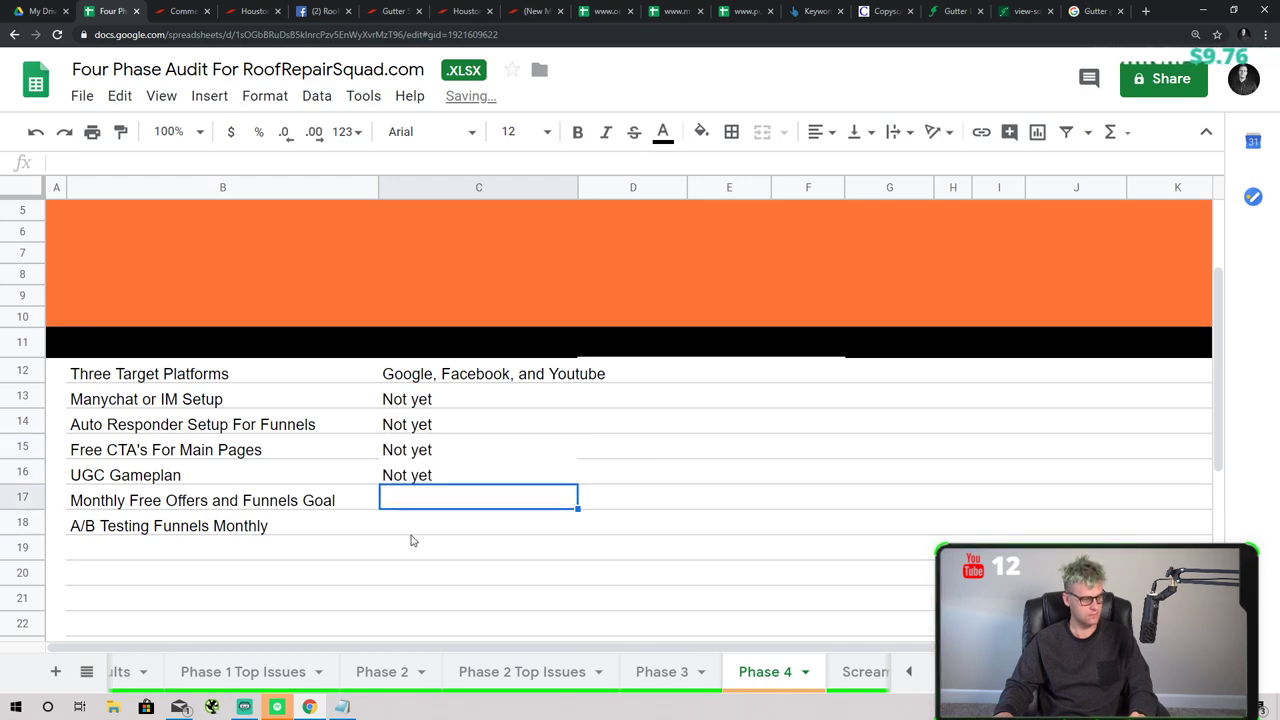
{"action": "scroll", "coordinate": [464, 563], "scroll_direction": "down", "scroll_amount": 1}
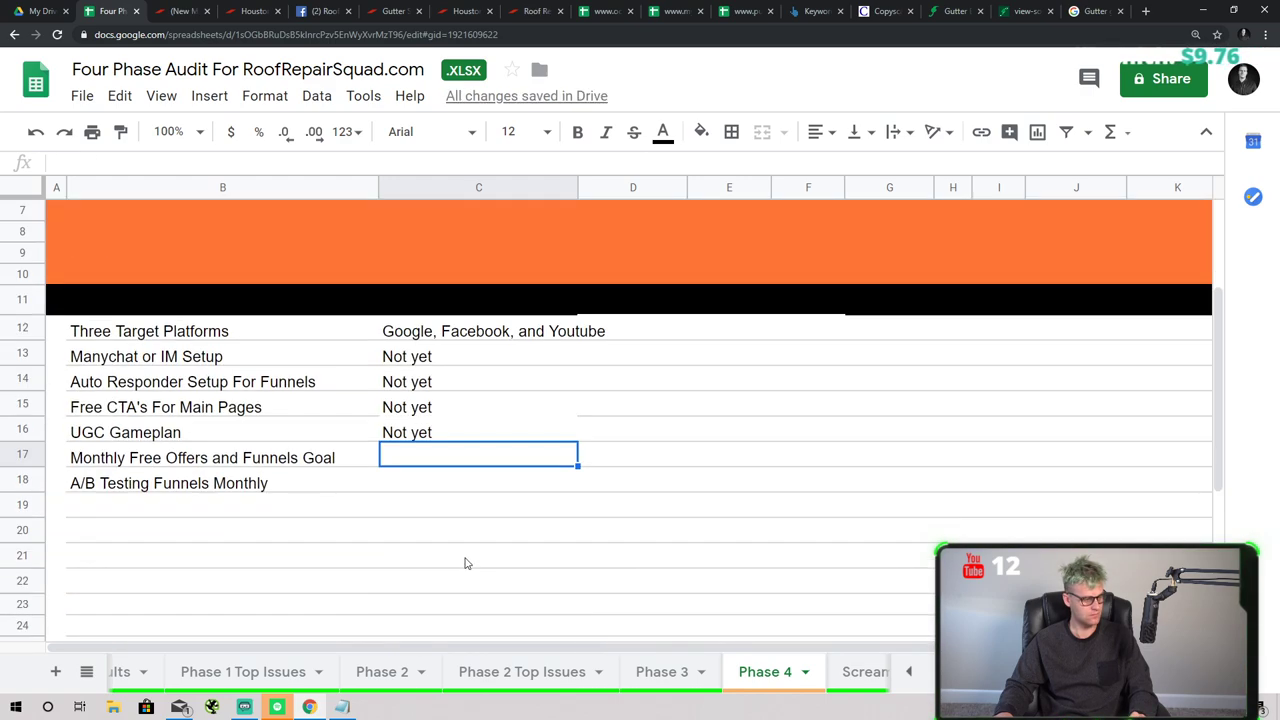
{"action": "type", "text": "Not yet"}
{"action": "left_click", "coordinate": [418, 484]}
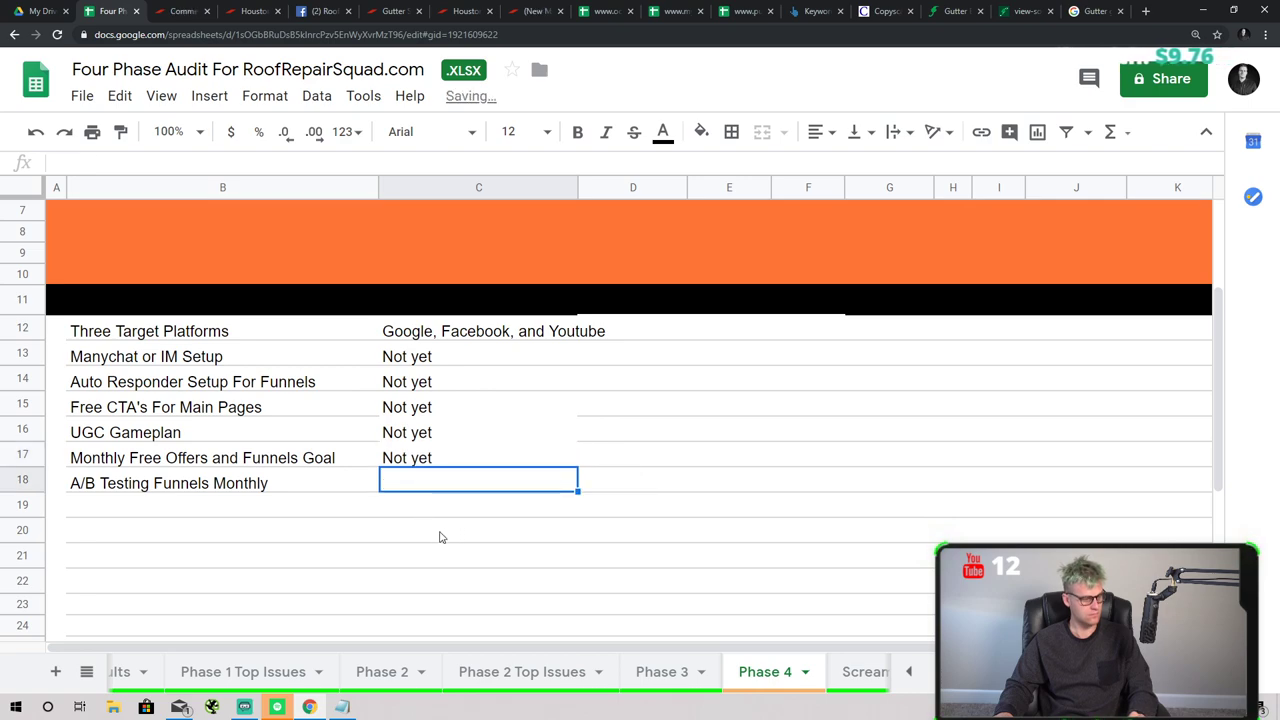
{"action": "type", "text": "Not yet"}
{"action": "scroll", "coordinate": [500, 555], "scroll_direction": "up", "scroll_amount": 3}
- Colour the Phase 4 sheet tab green and review its Three Target Platforms entry
{"action": "left_click", "coordinate": [805, 672]}
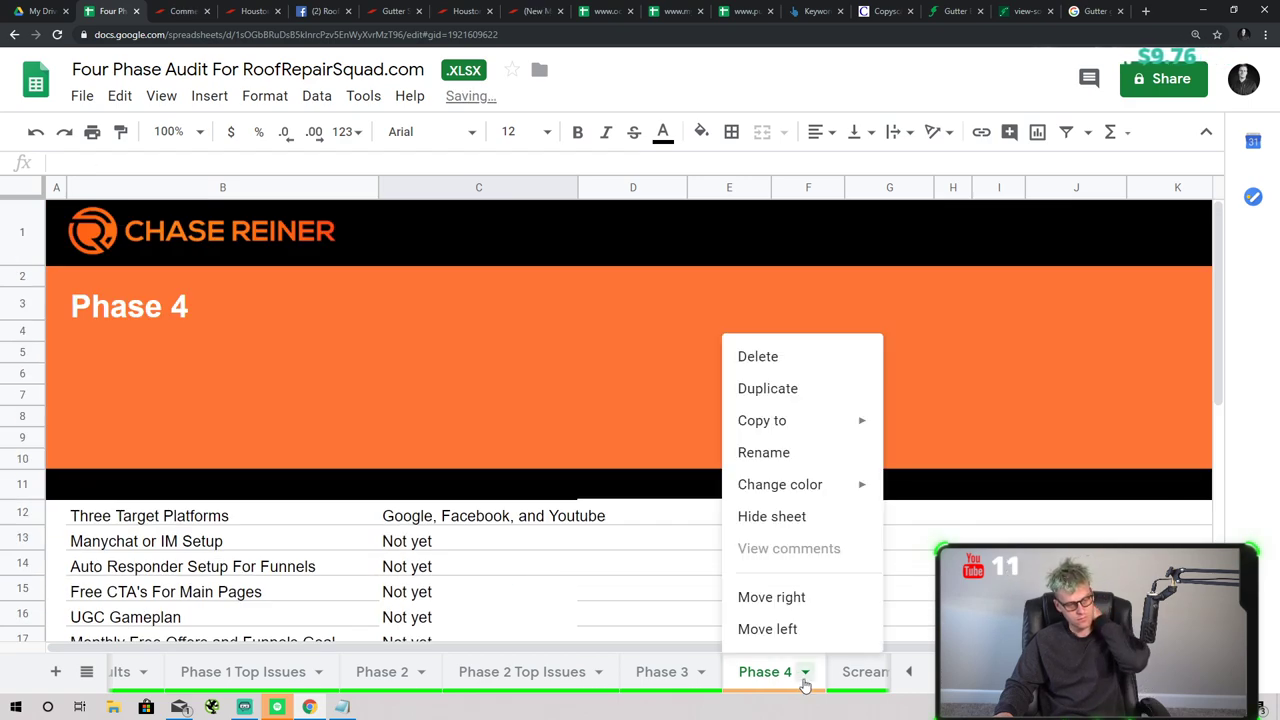
{"action": "mouse_move", "coordinate": [760, 486]}
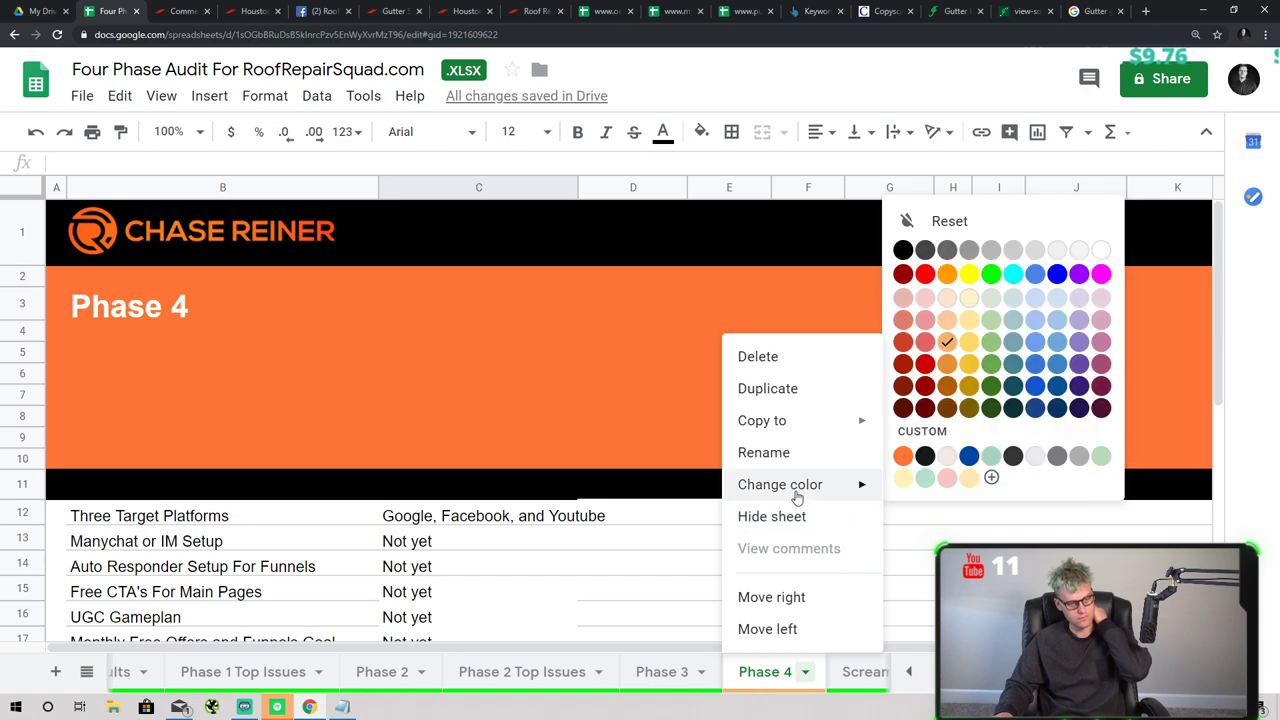
{"action": "left_click", "coordinate": [997, 275]}
{"action": "left_click", "coordinate": [763, 542]}
{"action": "scroll", "coordinate": [860, 665], "scroll_direction": "right", "scroll_amount": 5}
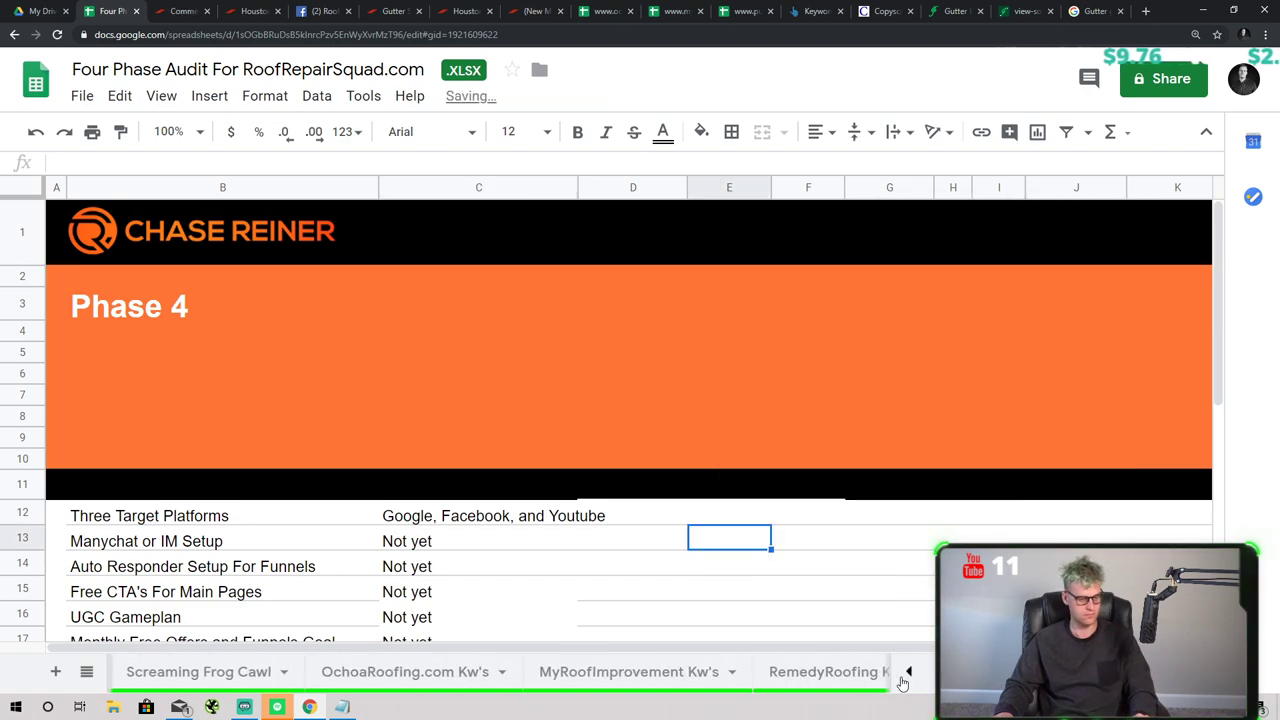
{"action": "scroll", "coordinate": [860, 665], "scroll_direction": "left", "scroll_amount": 6}
{"action": "scroll", "coordinate": [577, 594], "scroll_direction": "down", "scroll_amount": 2}
{"action": "scroll", "coordinate": [578, 620], "scroll_direction": "up", "scroll_amount": 2}
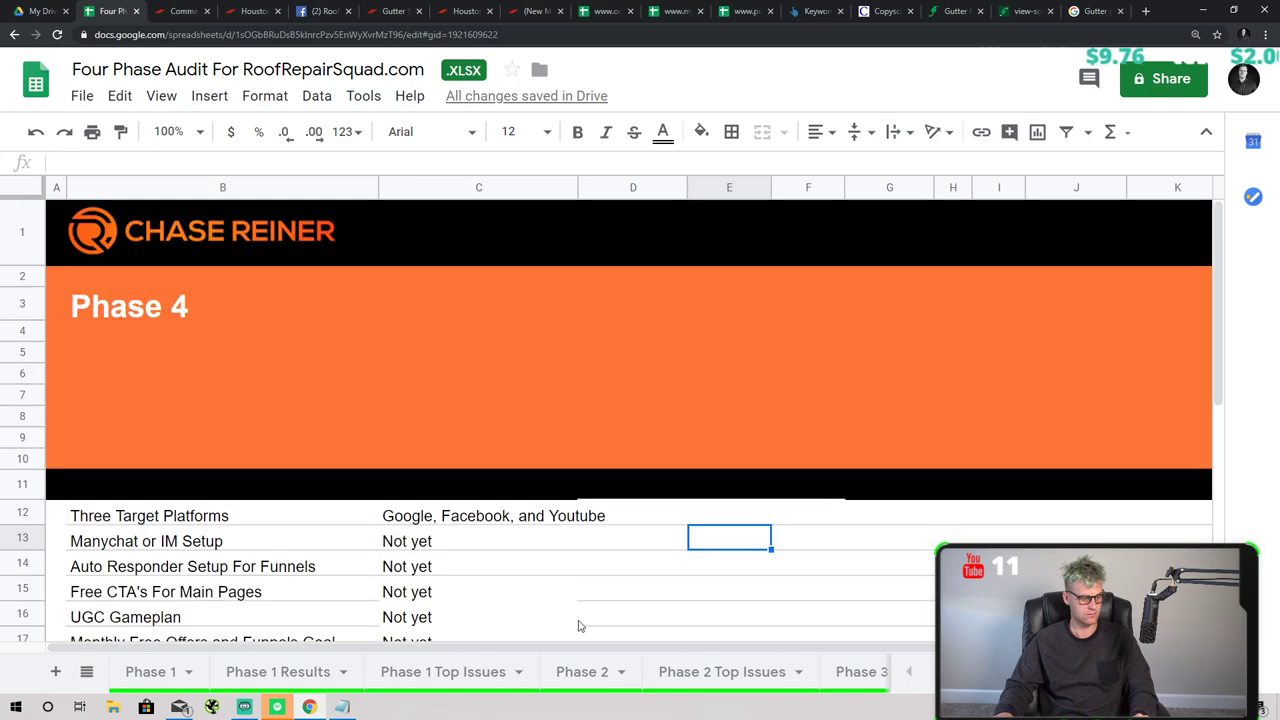
{"action": "left_click", "coordinate": [257, 518]}
- Review the Phase 1, Phase 1 Results, Top Issues, Phase 2 and Phase 3 sheets in turn
{"action": "left_click", "coordinate": [472, 676]}
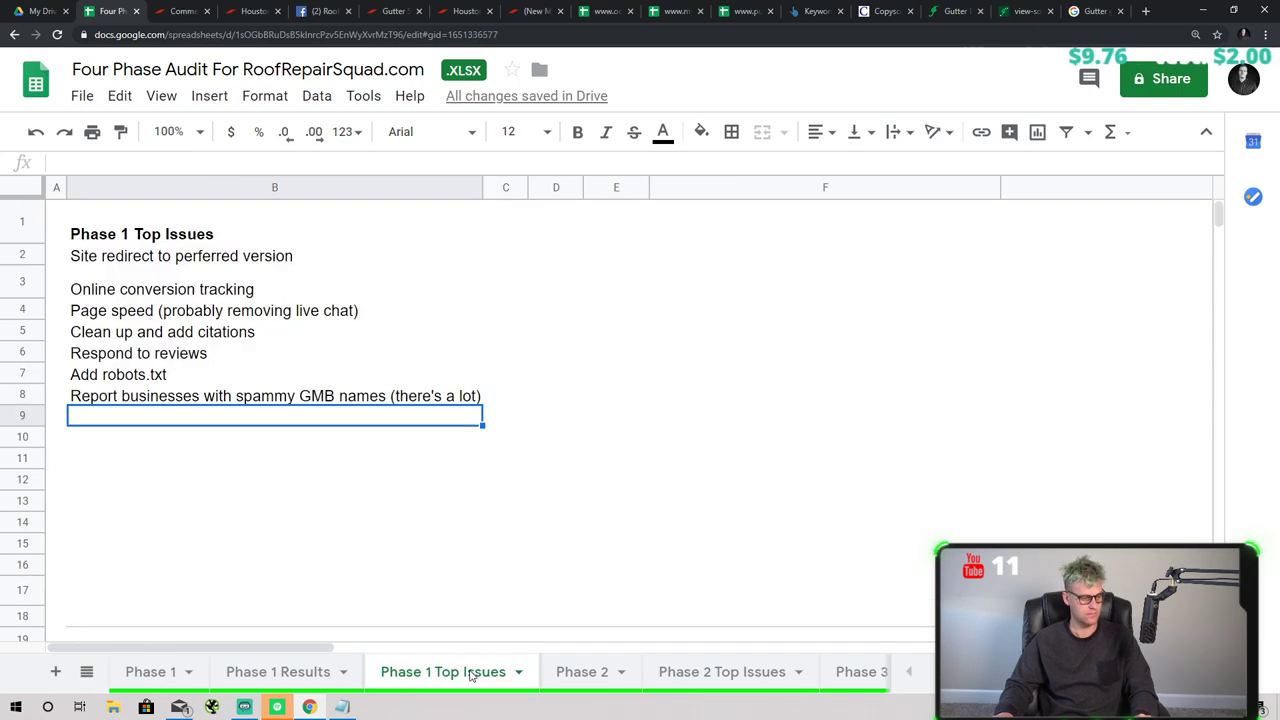
{"action": "left_click", "coordinate": [580, 680]}
{"action": "left_click", "coordinate": [655, 684]}
{"action": "left_click", "coordinate": [500, 674]}
{"action": "left_click", "coordinate": [170, 676]}
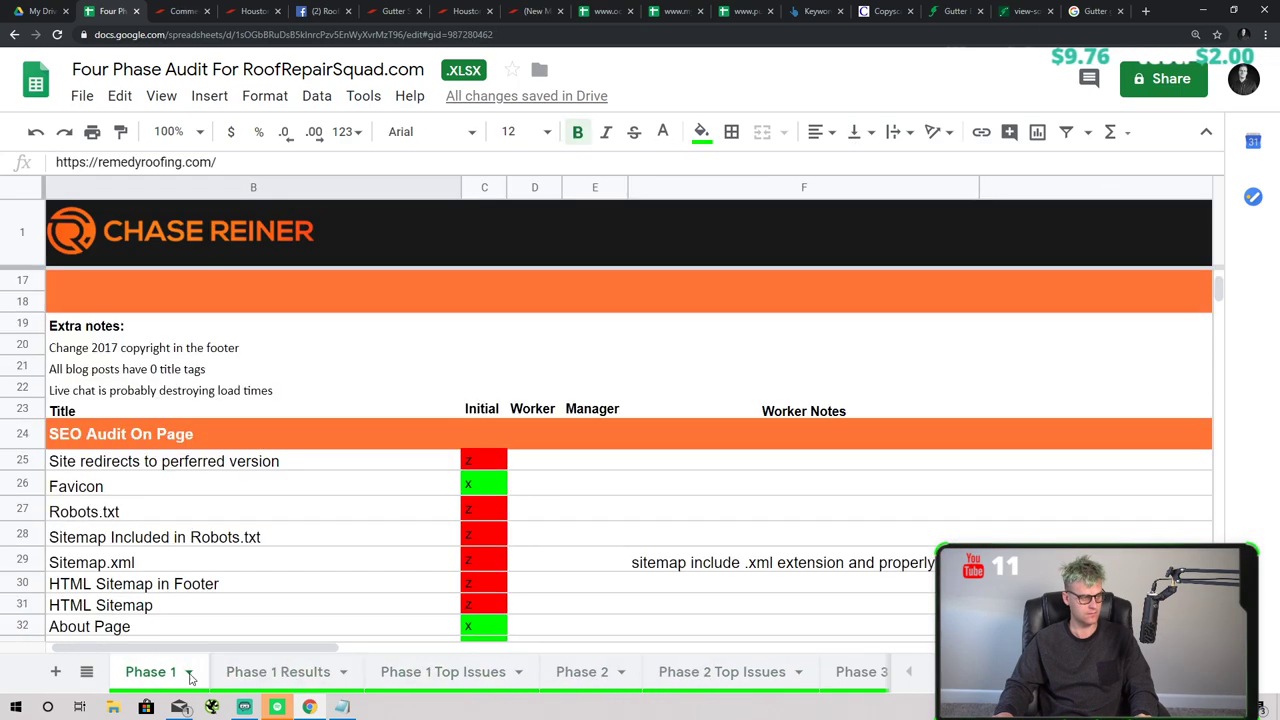
{"action": "left_click", "coordinate": [280, 676]}
{"action": "left_click", "coordinate": [443, 676]}
{"action": "left_click", "coordinate": [575, 676]}
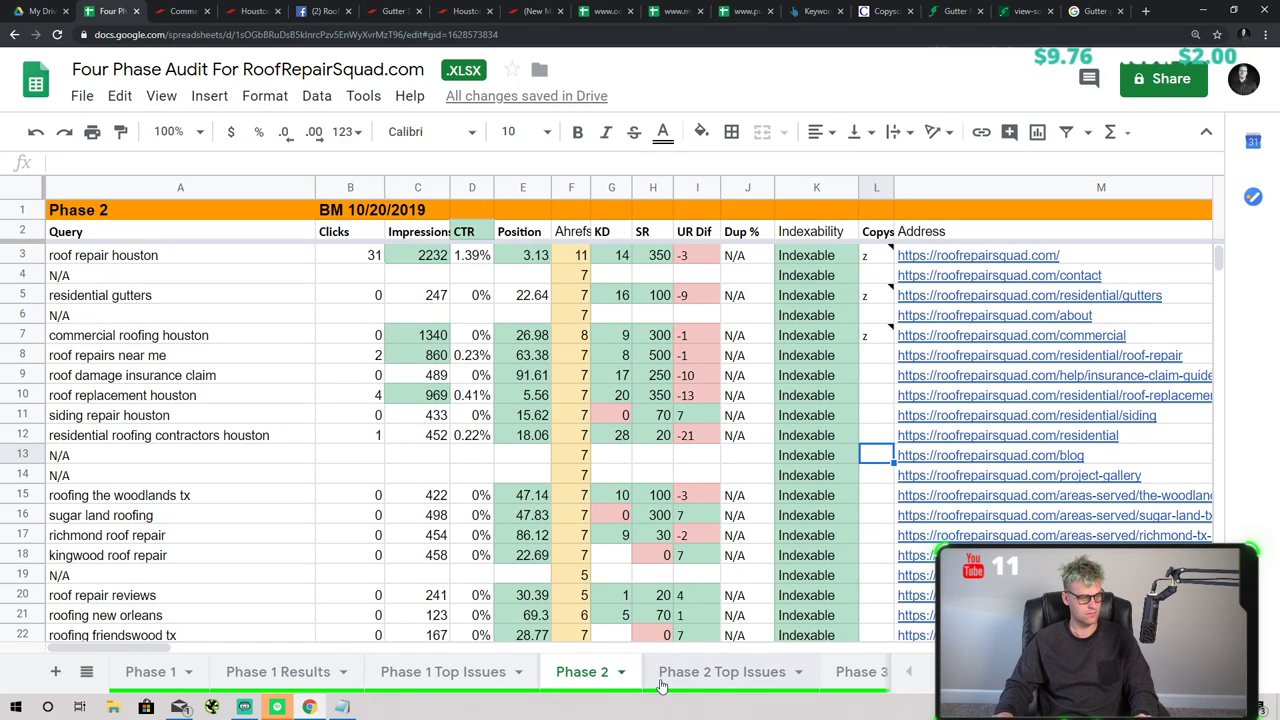
{"action": "left_click", "coordinate": [735, 676]}
{"action": "left_click", "coordinate": [840, 675]}
{"action": "left_click", "coordinate": [640, 672]}
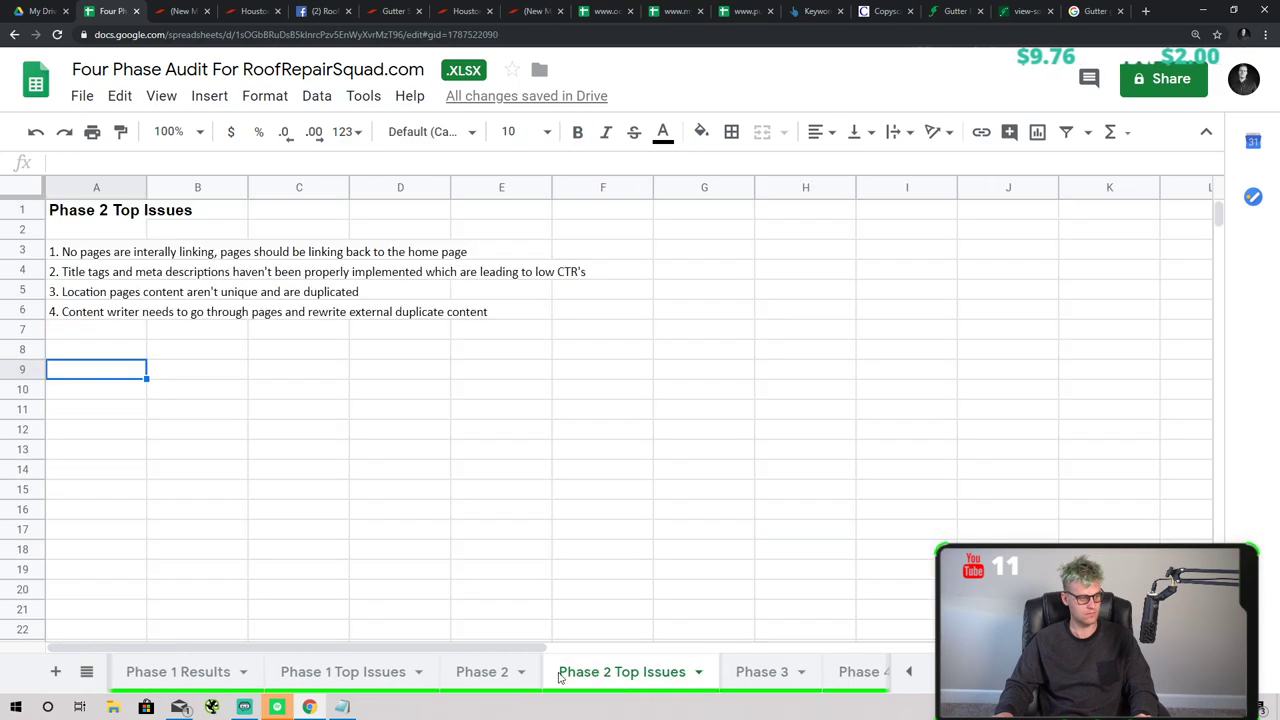
{"action": "left_click", "coordinate": [145, 673]}
{"action": "left_click", "coordinate": [909, 672]}
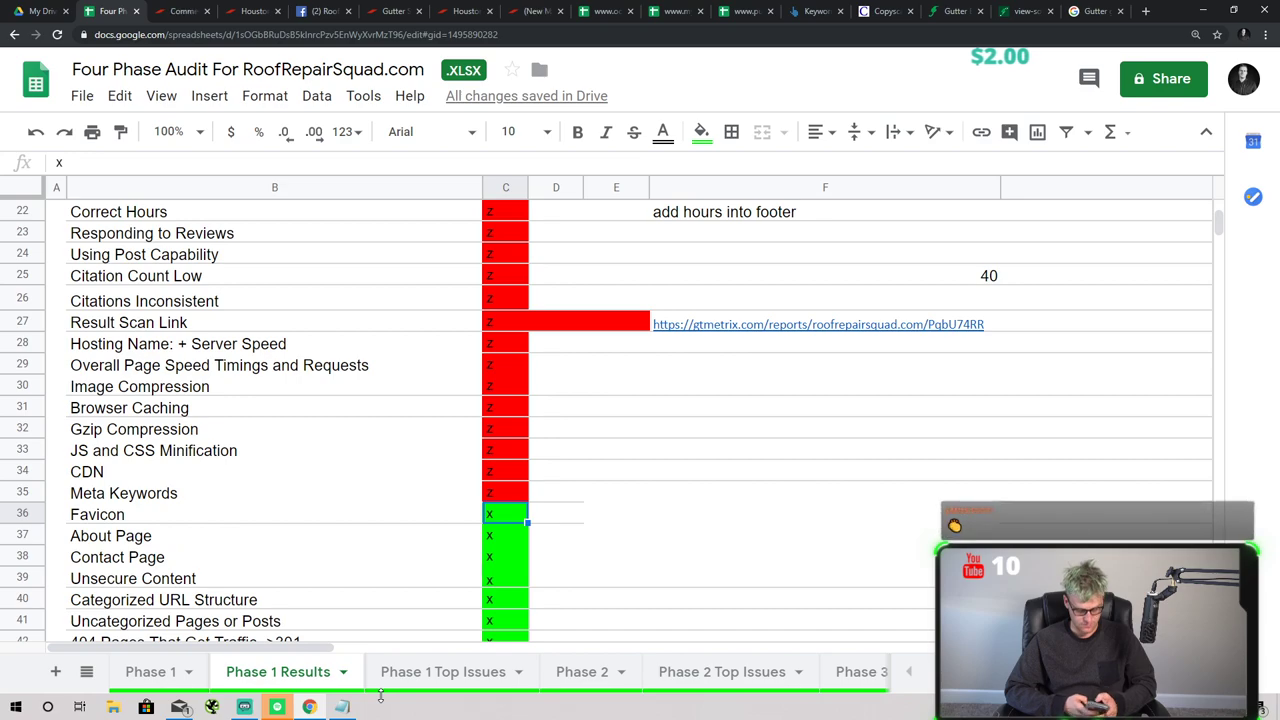
- Revisit the Phase 1 Top Issues, Phase 2, Phase 2 Top Issues and Phase 3 sheets
{"action": "scroll", "coordinate": [520, 615], "scroll_direction": "up", "scroll_amount": 5}
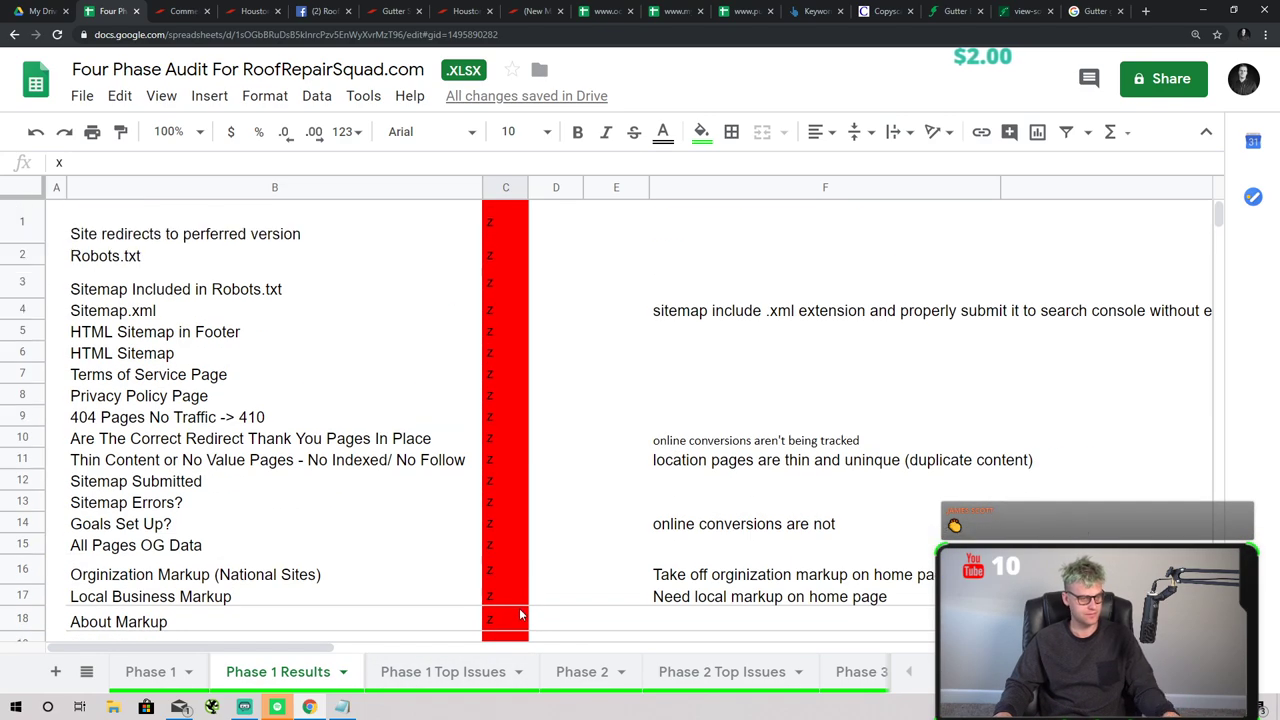
{"action": "left_click", "coordinate": [395, 672]}
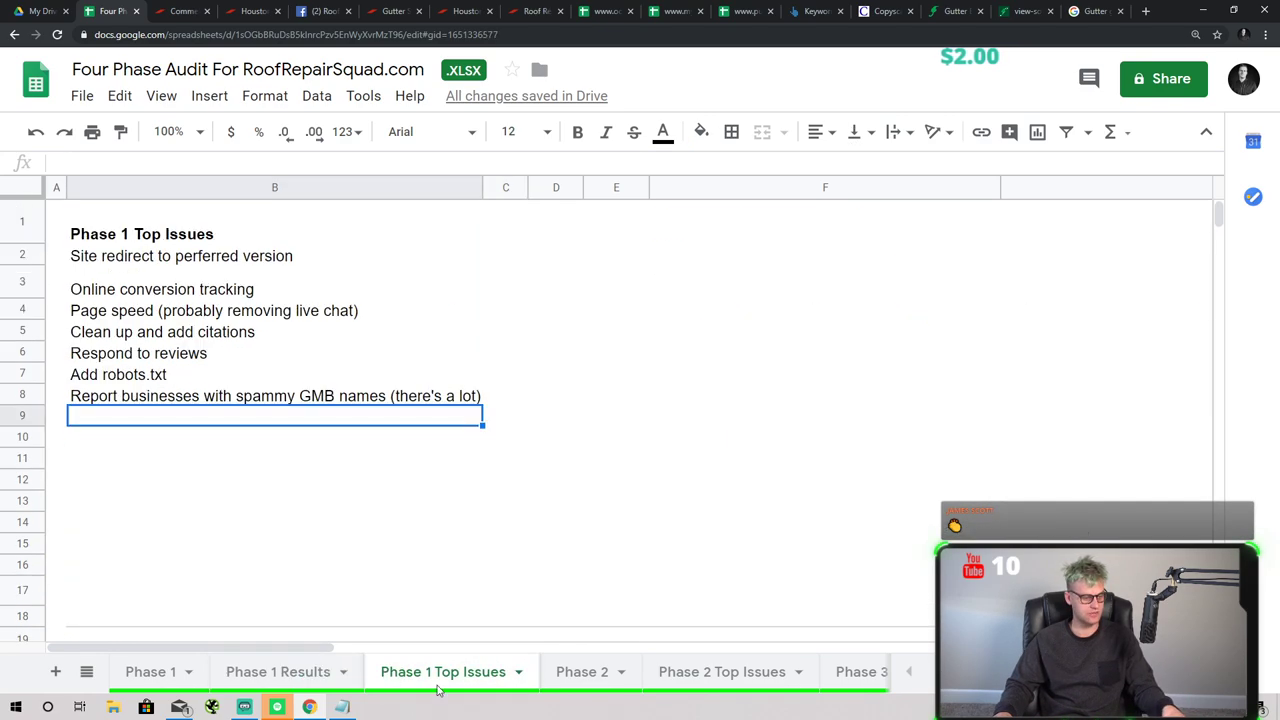
{"action": "left_click", "coordinate": [575, 672]}
{"action": "left_click", "coordinate": [672, 672]}
{"action": "left_click", "coordinate": [857, 672]}
{"action": "left_click", "coordinate": [908, 672]}
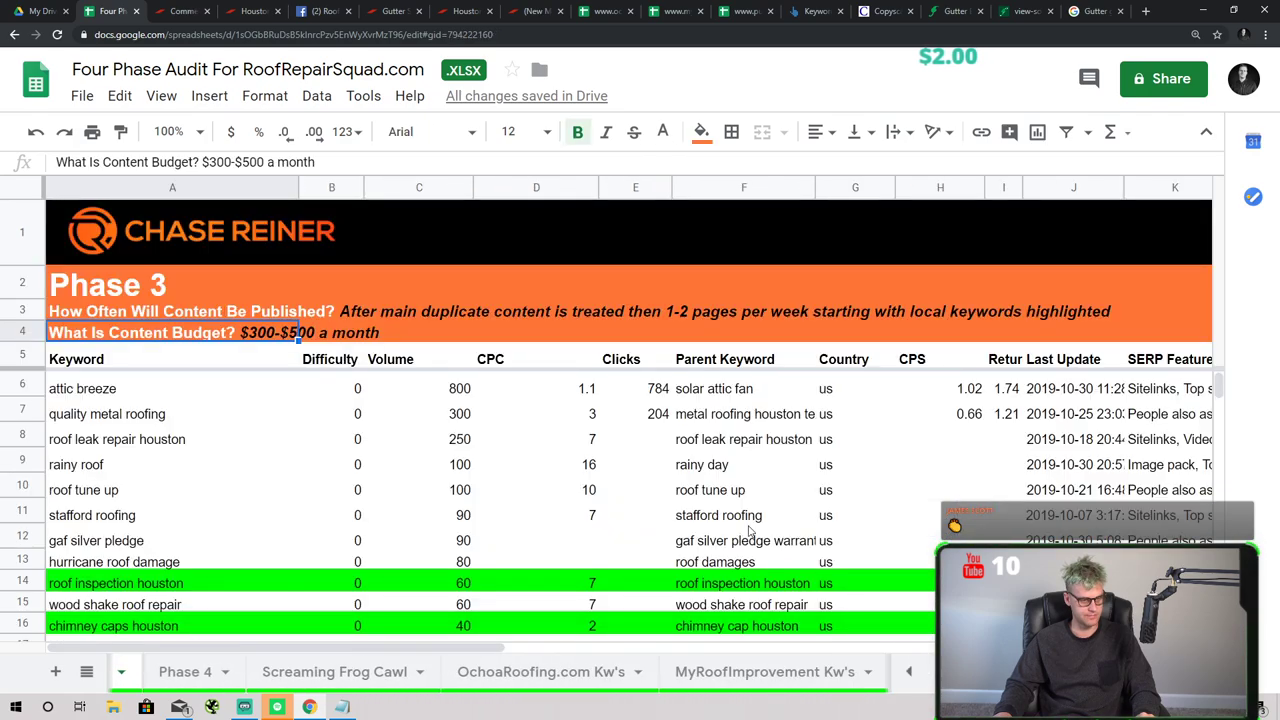
- Narrow the Volume column C on the Phase 3 keyword sheet
{"action": "scroll", "coordinate": [562, 278], "scroll_direction": "down", "scroll_amount": 4}
{"action": "scroll", "coordinate": [562, 278], "scroll_direction": "down", "scroll_amount": 8}
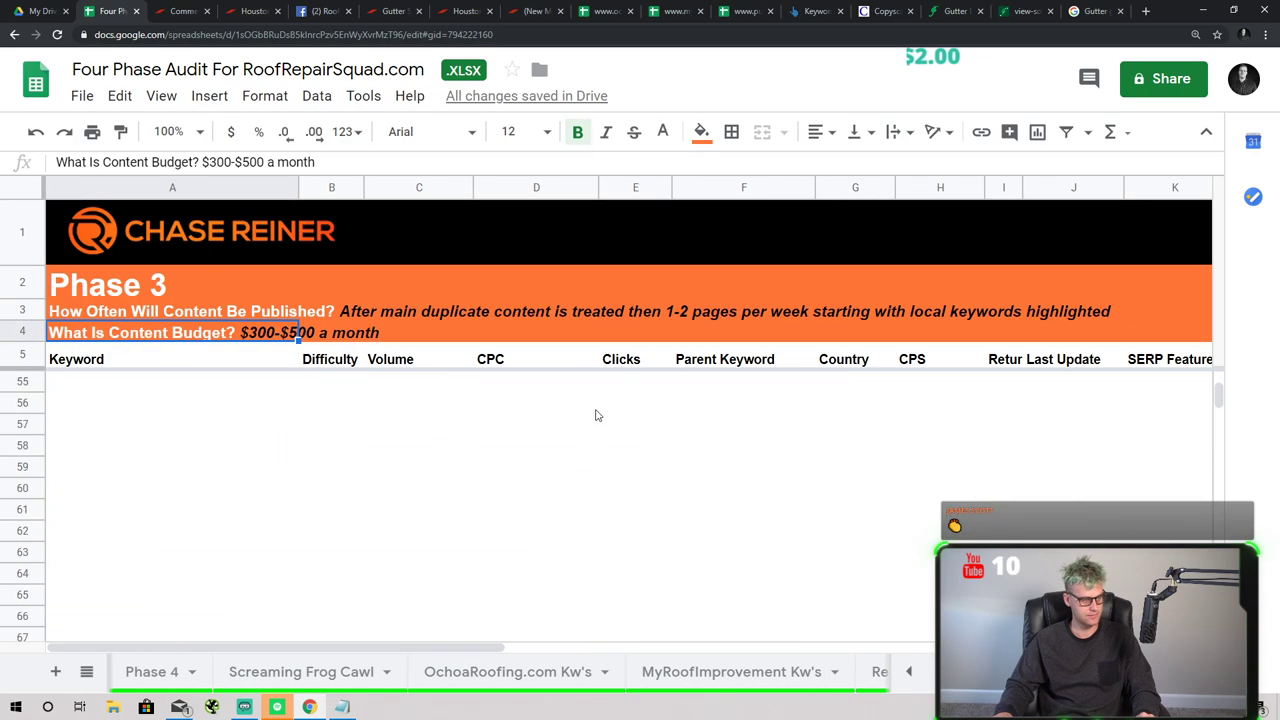
{"action": "left_click", "coordinate": [594, 414]}
{"action": "scroll", "coordinate": [708, 502], "scroll_direction": "up", "scroll_amount": 12}
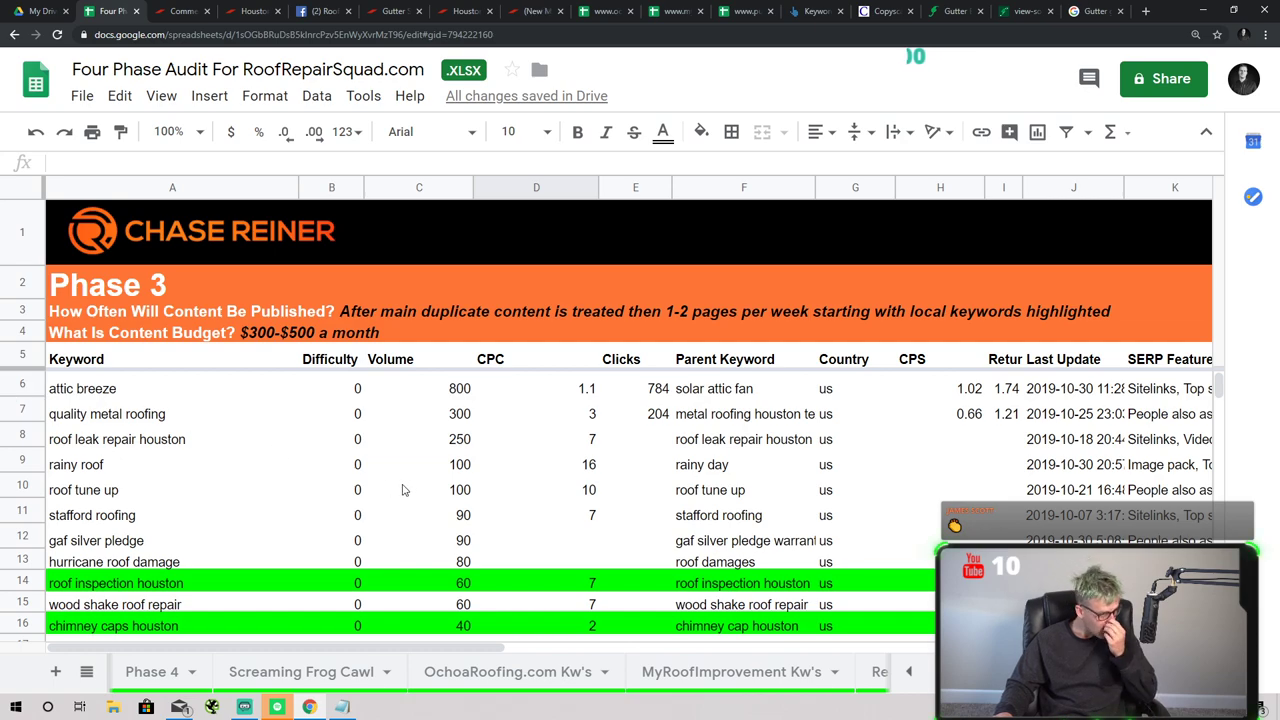
{"action": "left_click_drag", "start_coordinate": [470, 183], "coordinate": [451, 184]}
{"action": "scroll", "coordinate": [459, 517], "scroll_direction": "down", "scroll_amount": 4}
{"action": "scroll", "coordinate": [459, 517], "scroll_direction": "down", "scroll_amount": 3}
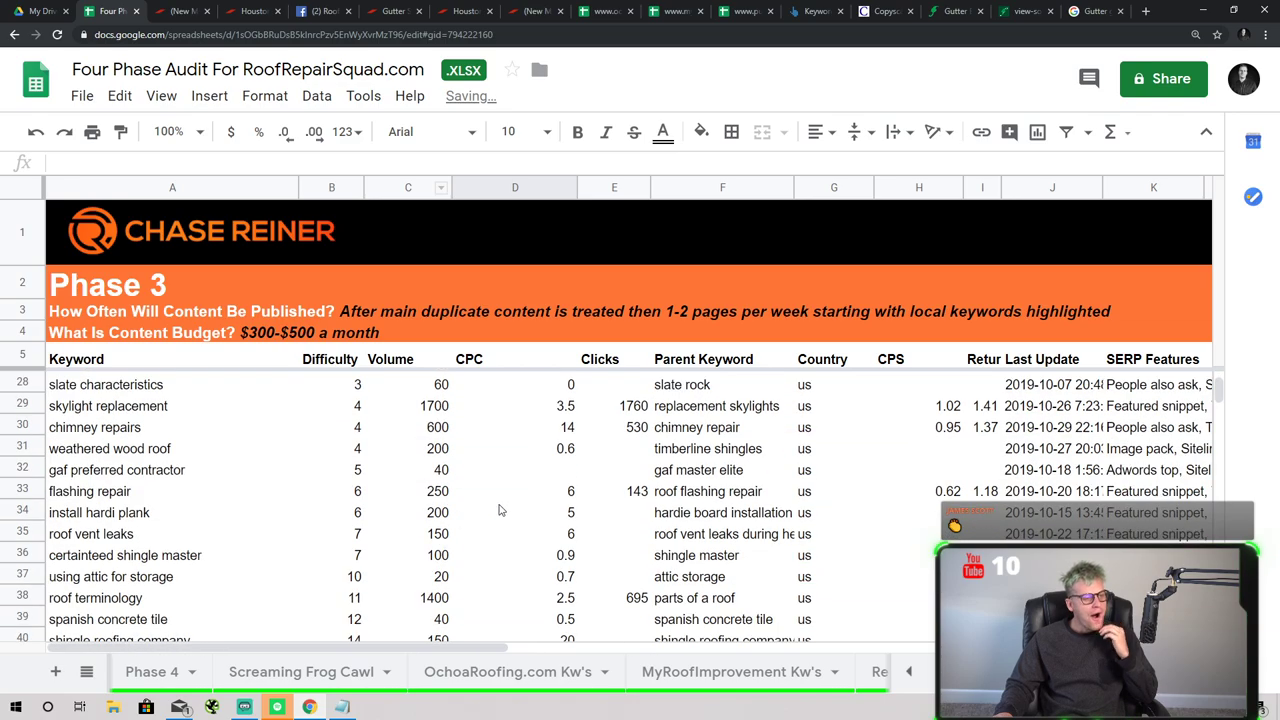
{"action": "scroll", "coordinate": [503, 511], "scroll_direction": "up", "scroll_amount": 7}
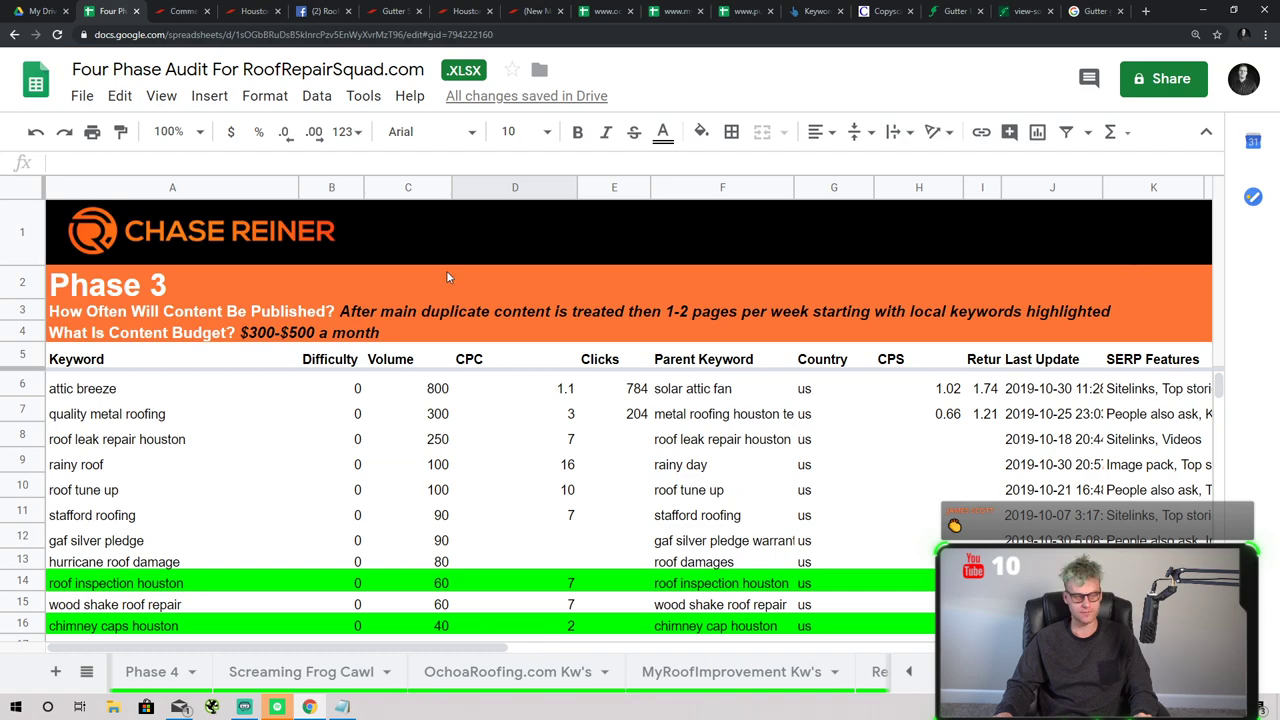
- View the Roof Repair Squad Facebook page, dismissing its chat popup and notifications list
{"action": "left_click", "coordinate": [320, 11]}
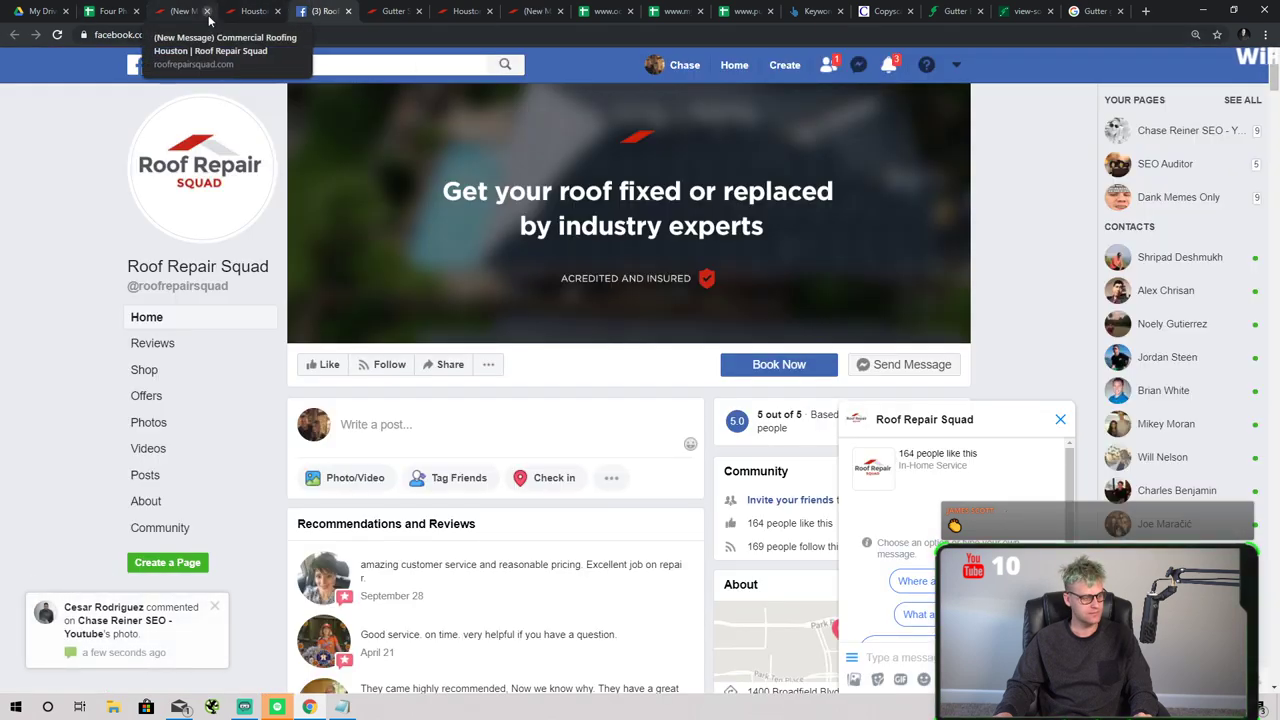
{"action": "left_click", "coordinate": [1061, 419]}
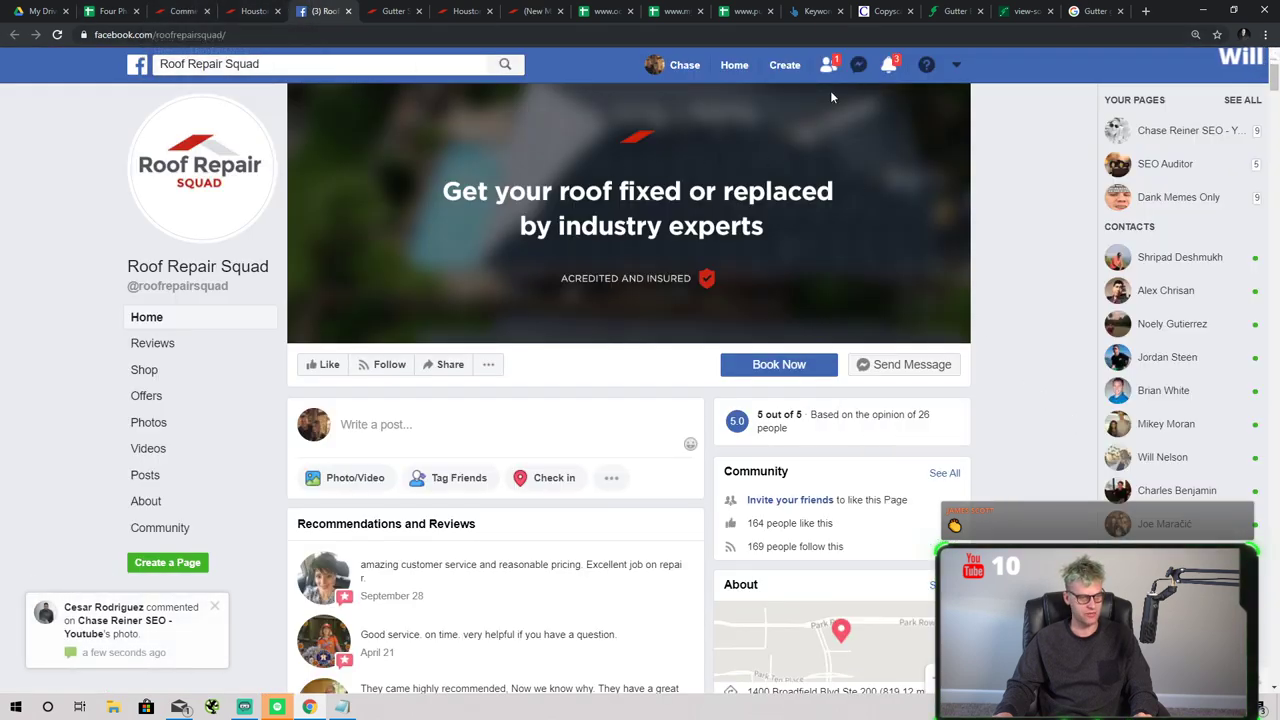
{"action": "left_click", "coordinate": [888, 64]}
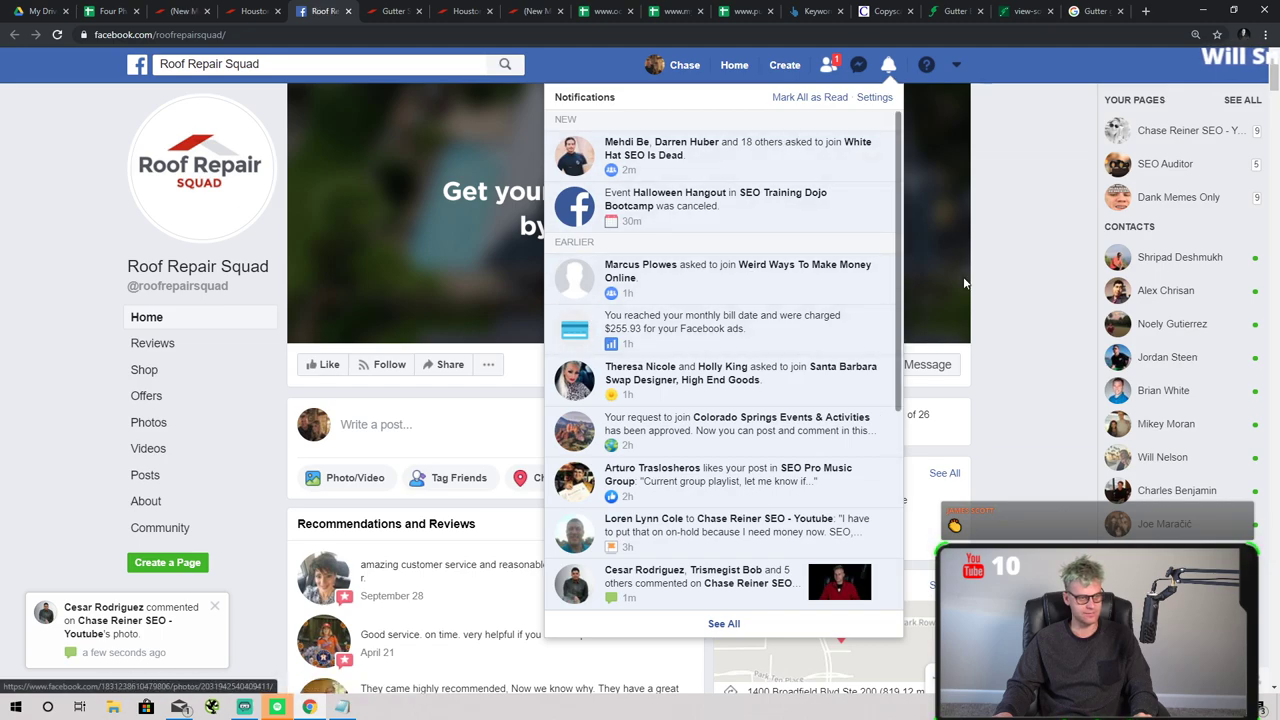
{"action": "left_click", "coordinate": [386, 134]}
- Close the roofing pages, Facebook, keyword sheets, Ahrefs, Copyscape, gutter, audit and commercial tabs
{"action": "left_click", "coordinate": [279, 10]}
{"action": "left_click", "coordinate": [280, 10]}
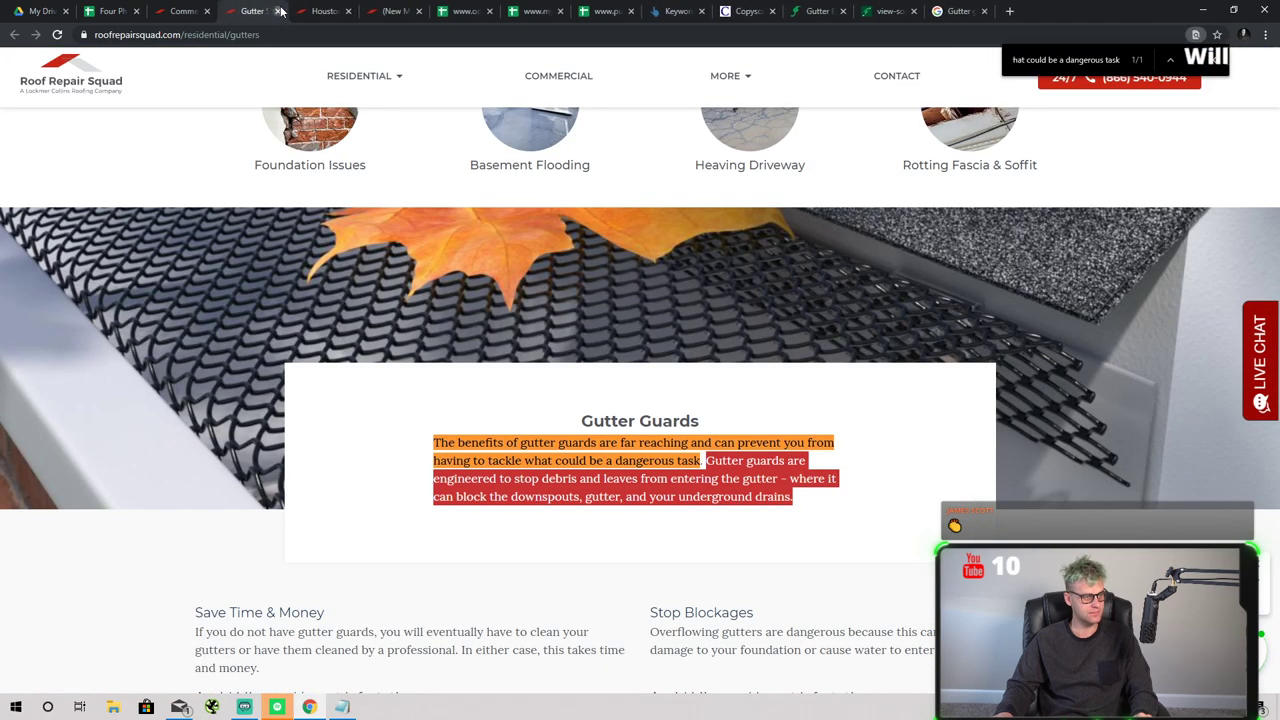
{"action": "left_click", "coordinate": [280, 10]}
{"action": "left_click", "coordinate": [280, 10]}
{"action": "left_click", "coordinate": [280, 10]}
{"action": "left_click", "coordinate": [281, 11]}
{"action": "left_click", "coordinate": [281, 11]}
{"action": "left_click", "coordinate": [281, 11]}
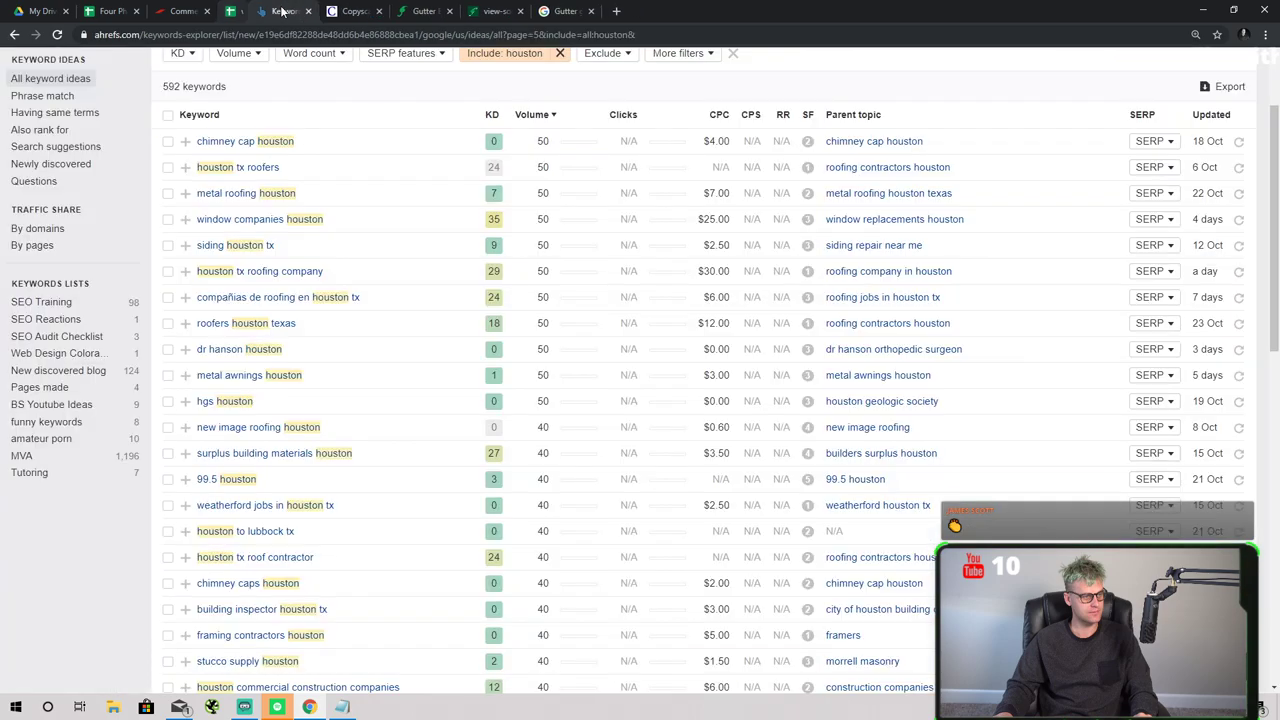
{"action": "left_click", "coordinate": [281, 11]}
{"action": "left_click", "coordinate": [281, 11]}
{"action": "left_click", "coordinate": [281, 11]}
{"action": "left_click", "coordinate": [281, 11]}
{"action": "left_click", "coordinate": [281, 11]}
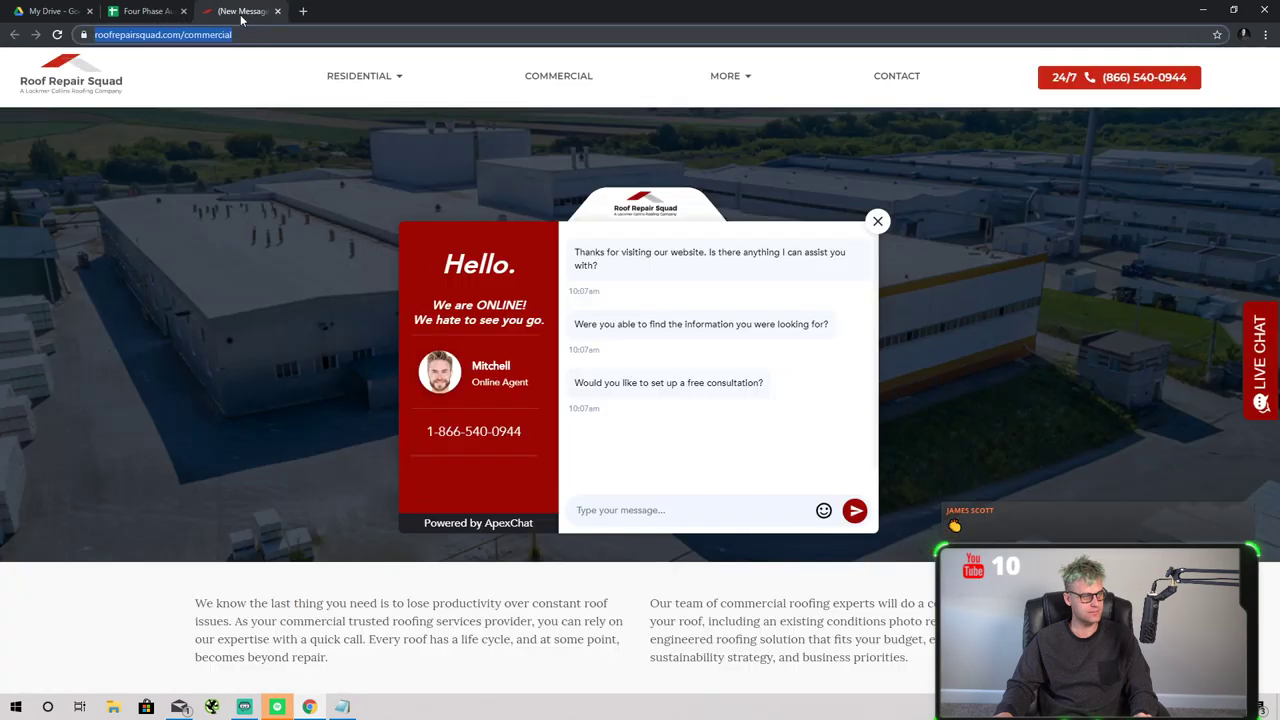
{"action": "left_click", "coordinate": [184, 11]}
{"action": "left_click", "coordinate": [184, 11]}
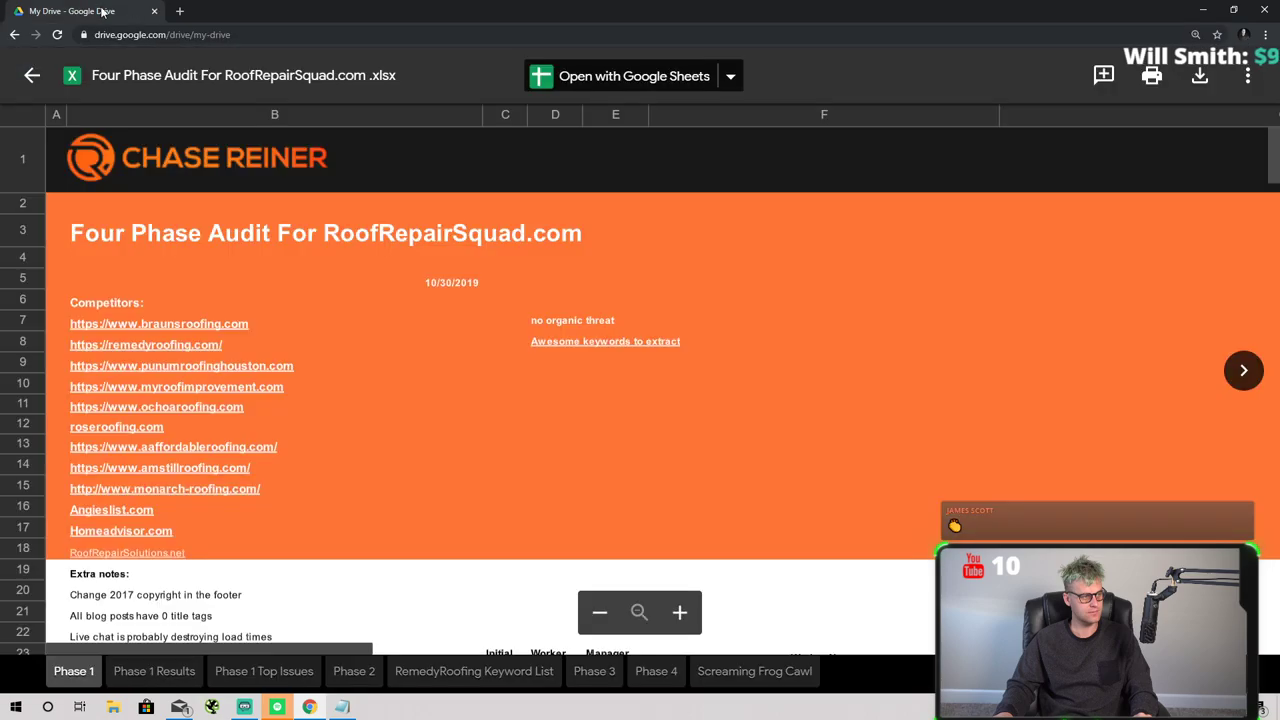
- Load chasereiner.com and check its Free Resources page before going back
{"action": "left_click", "coordinate": [229, 35]}
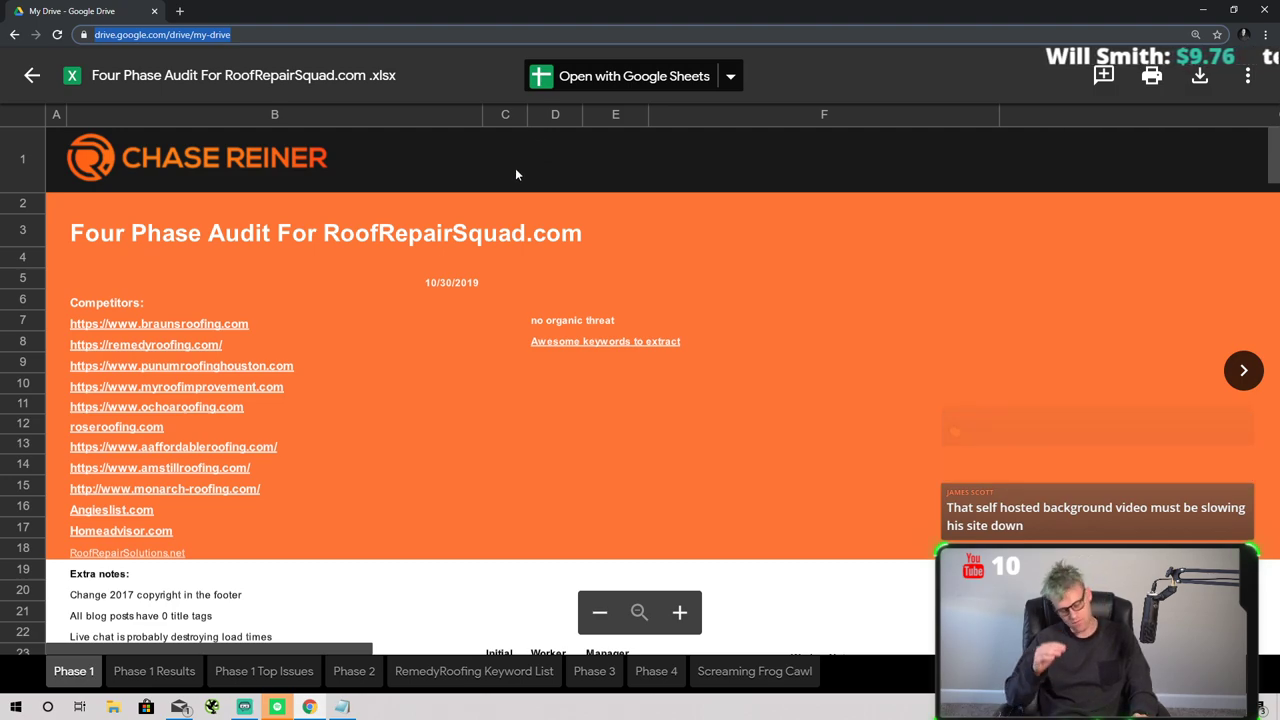
{"action": "type", "text": "chasereiner.com"}
{"action": "key", "text": "Return"}
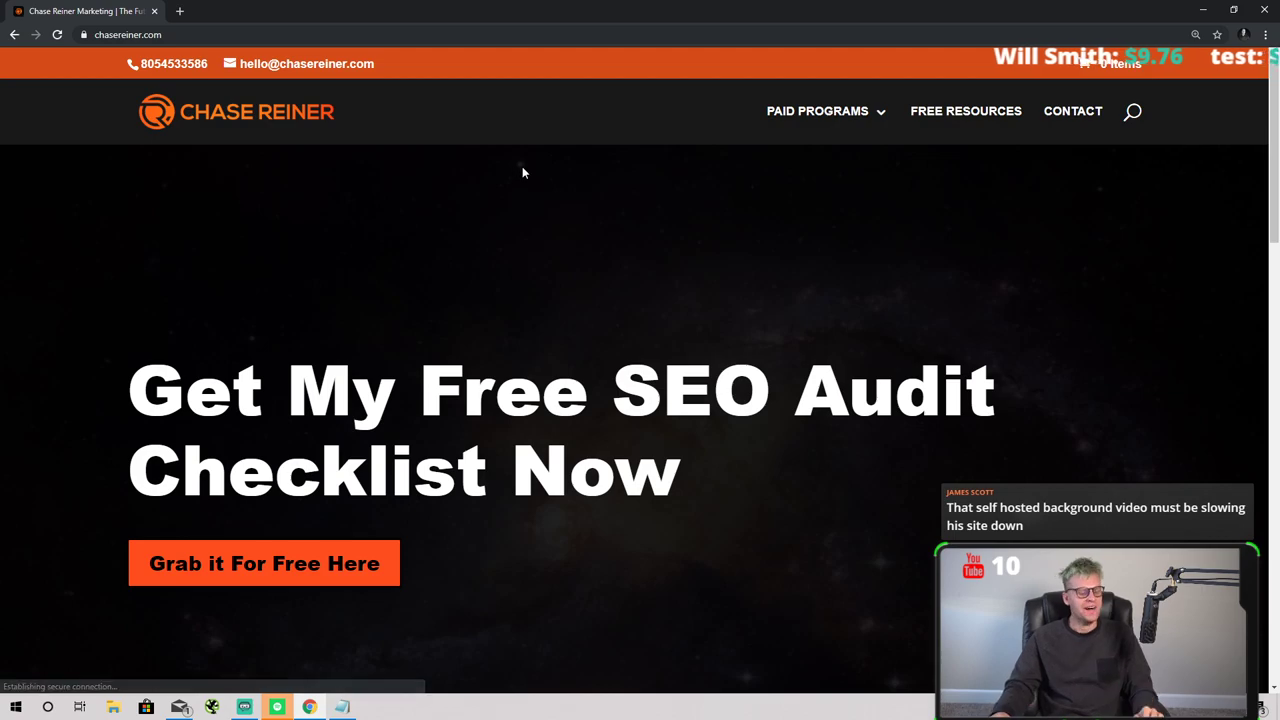
{"action": "left_click", "coordinate": [957, 112]}
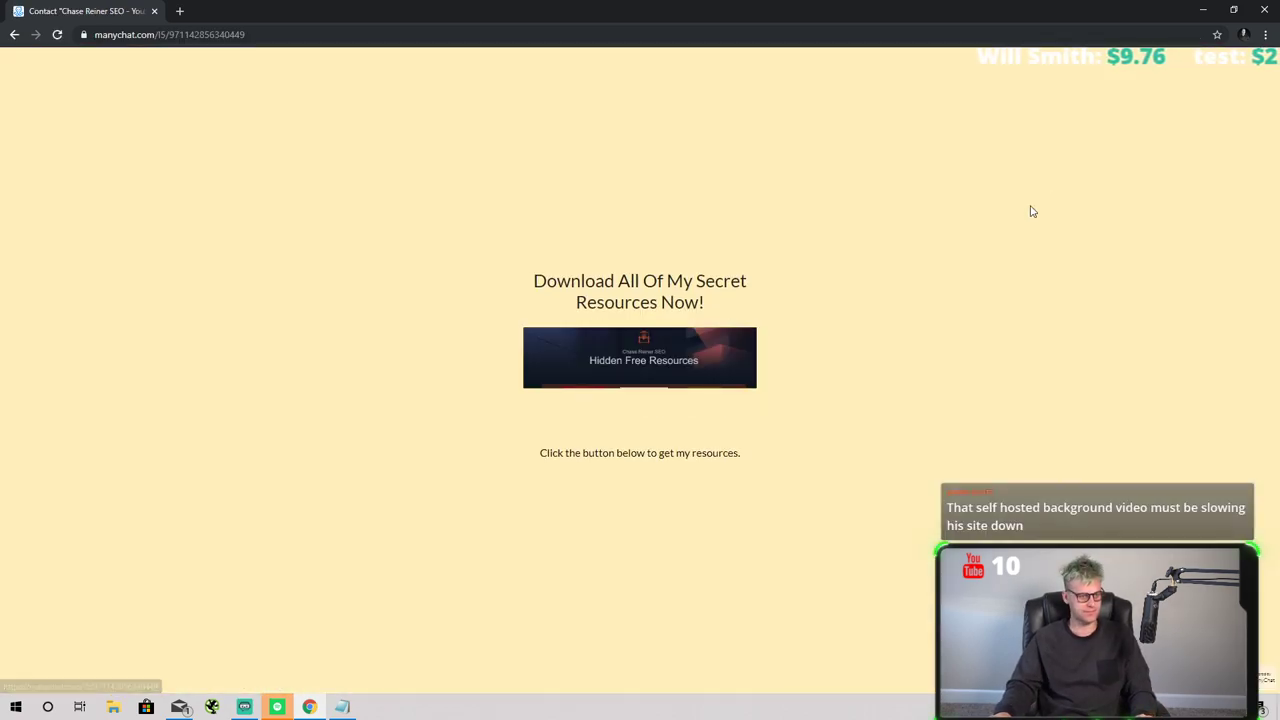
{"action": "left_click", "coordinate": [13, 37]}
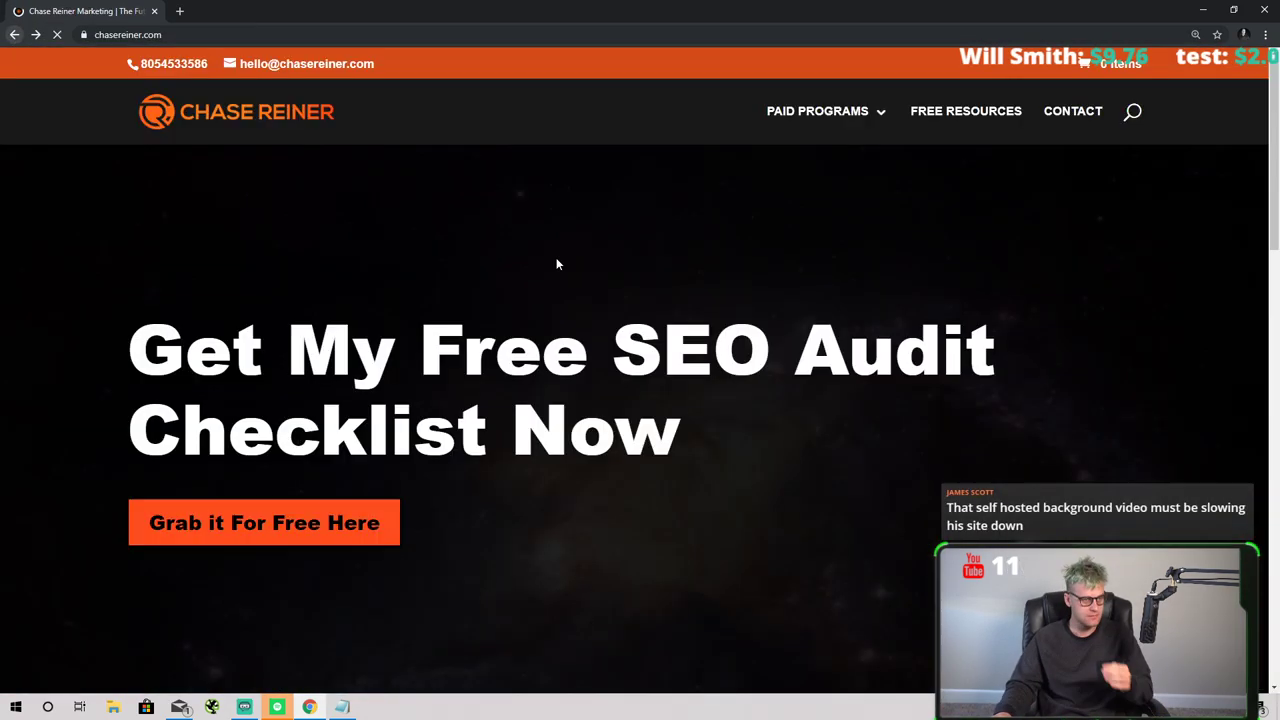
- Search the web for 'chase reiner' and open the top result to the blog
{"action": "mouse_move", "coordinate": [800, 131]}
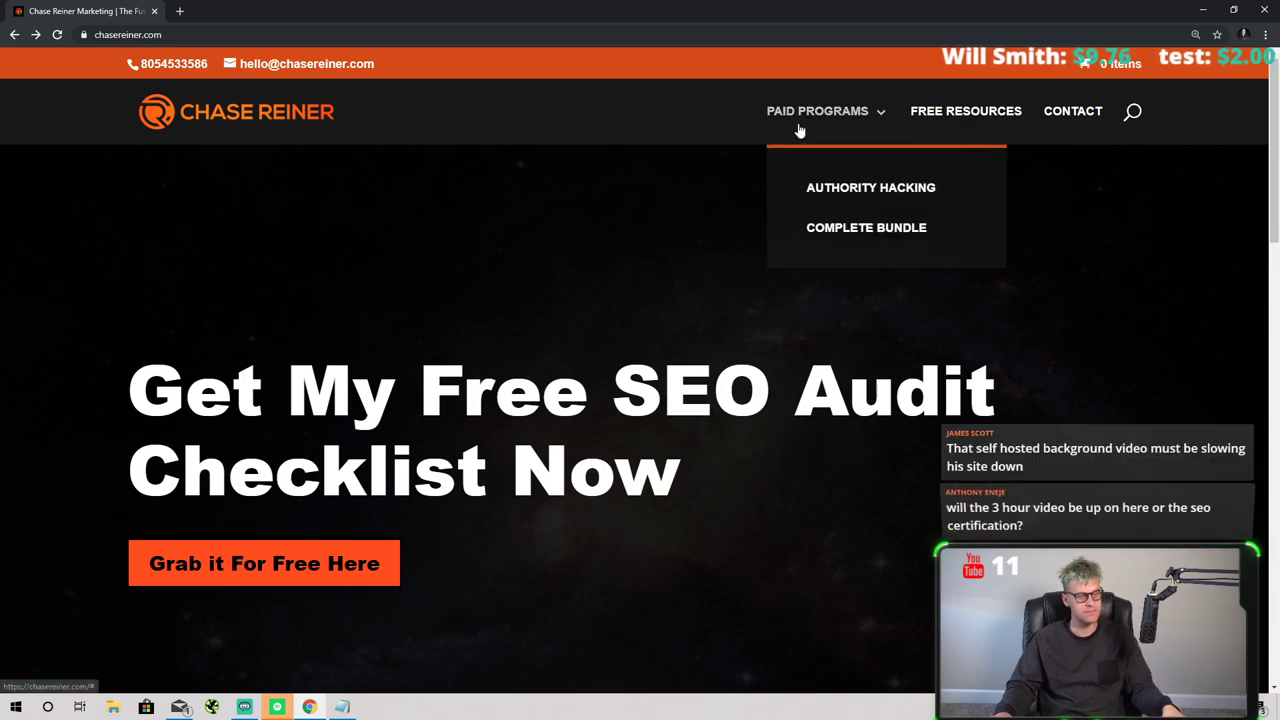
{"action": "left_click", "coordinate": [282, 40]}
{"action": "type", "text": "chase reiner"}
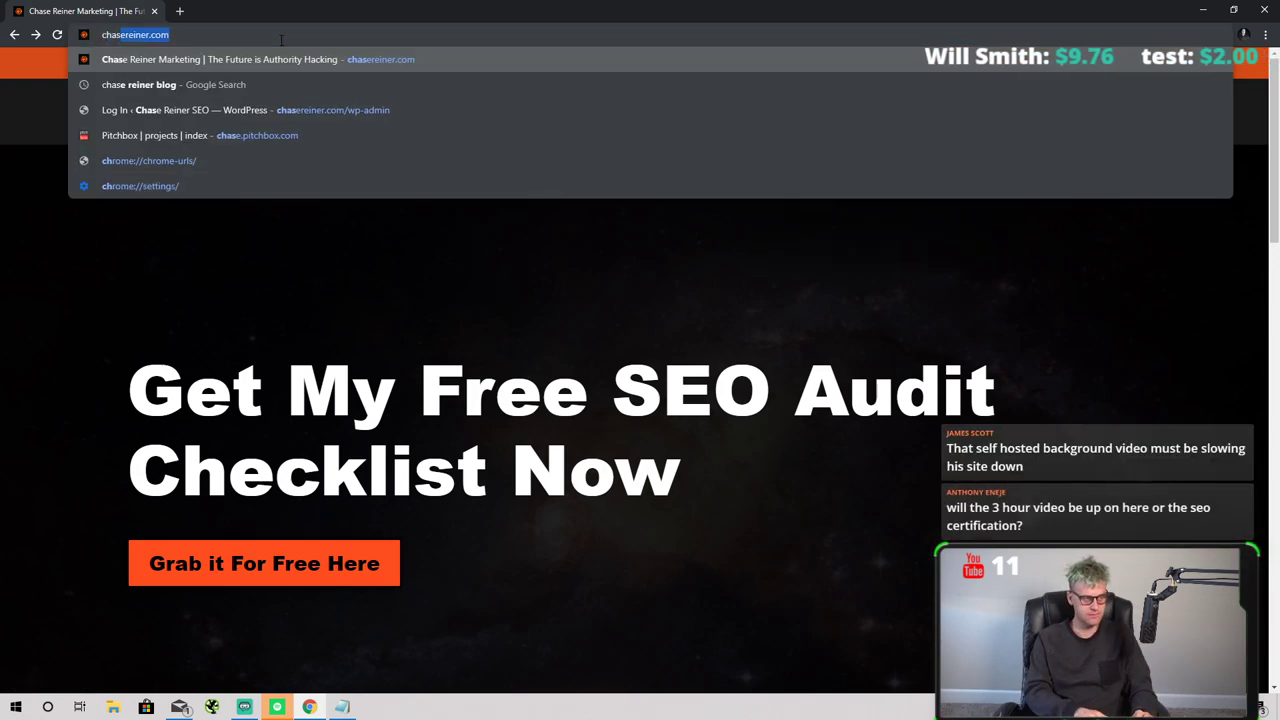
{"action": "key", "text": "Return"}
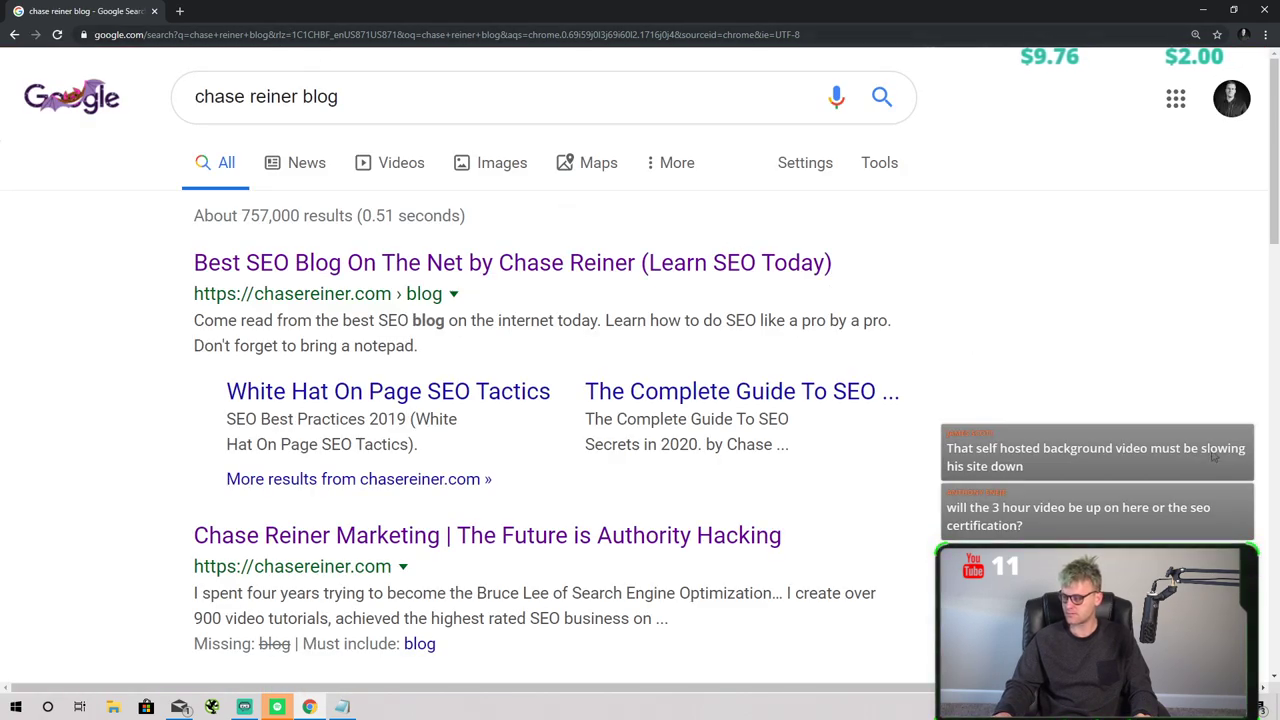
{"action": "left_click", "coordinate": [280, 258]}
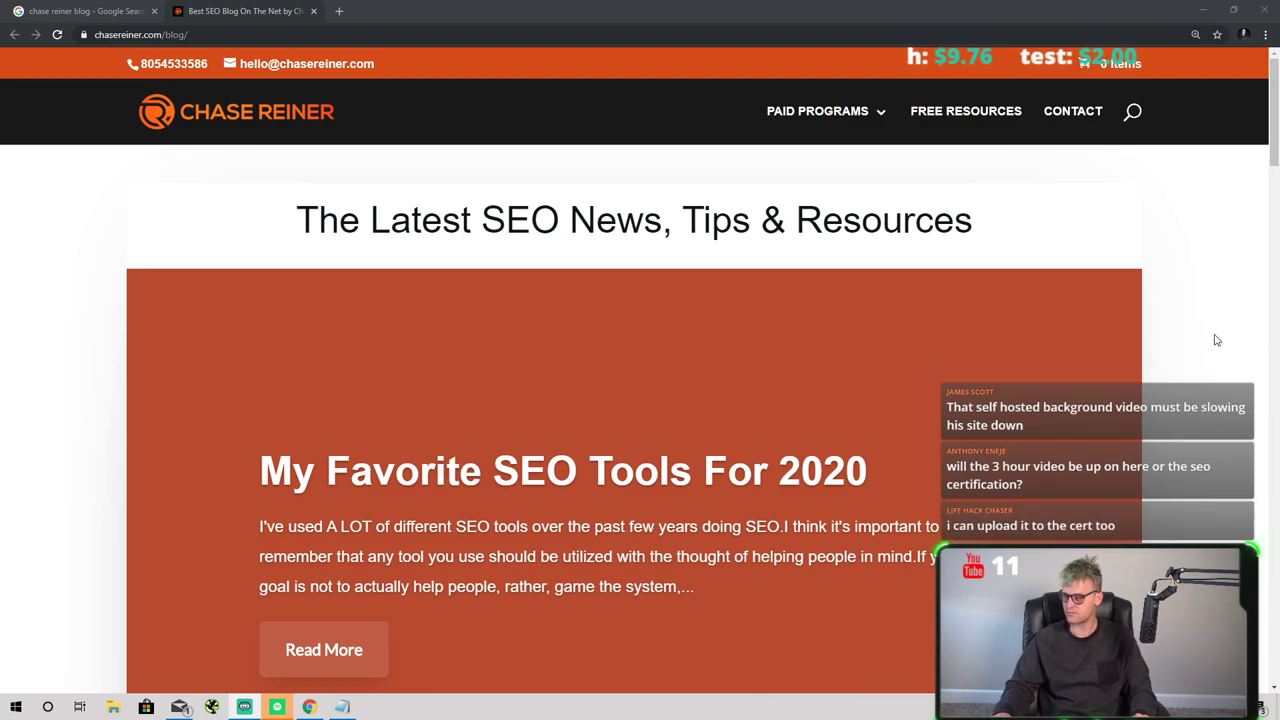
{"action": "scroll", "coordinate": [549, 305], "scroll_direction": "down", "scroll_amount": 3}
- Open the My Favorite SEO Tools For 2020 post and scroll through it
{"action": "left_click", "coordinate": [300, 380]}
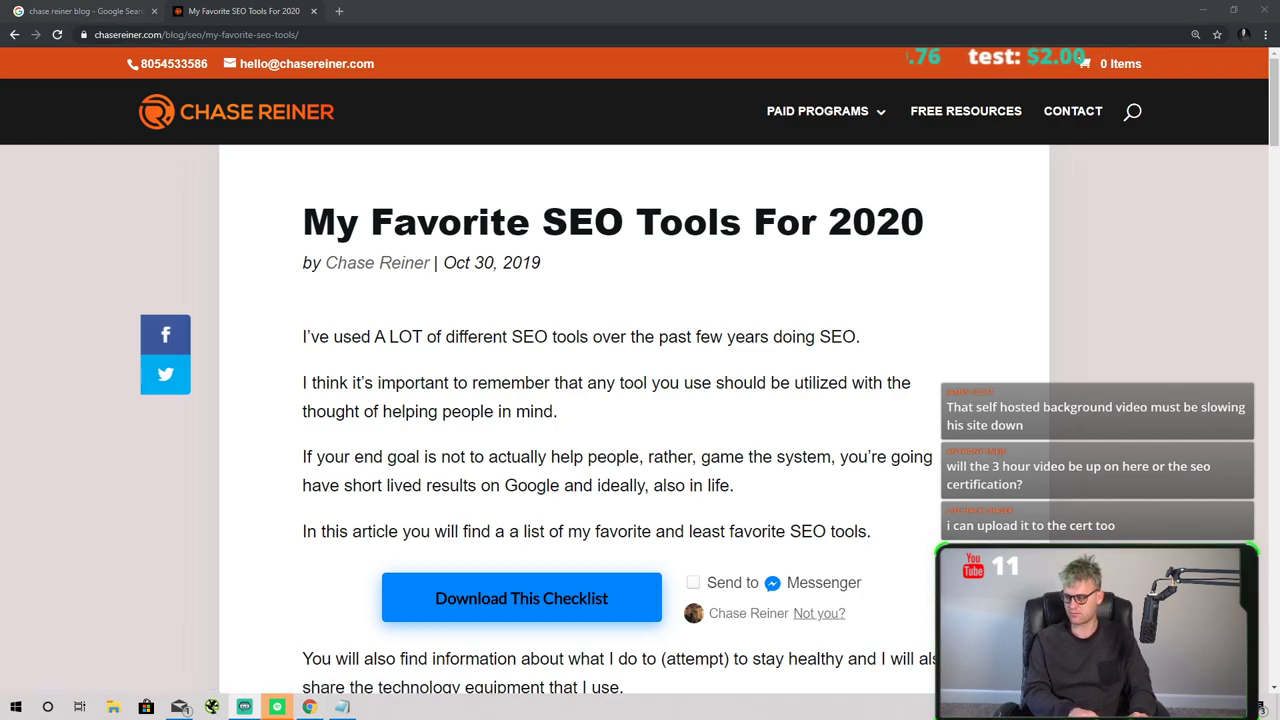
{"action": "scroll", "coordinate": [343, 408], "scroll_direction": "down", "scroll_amount": 3}
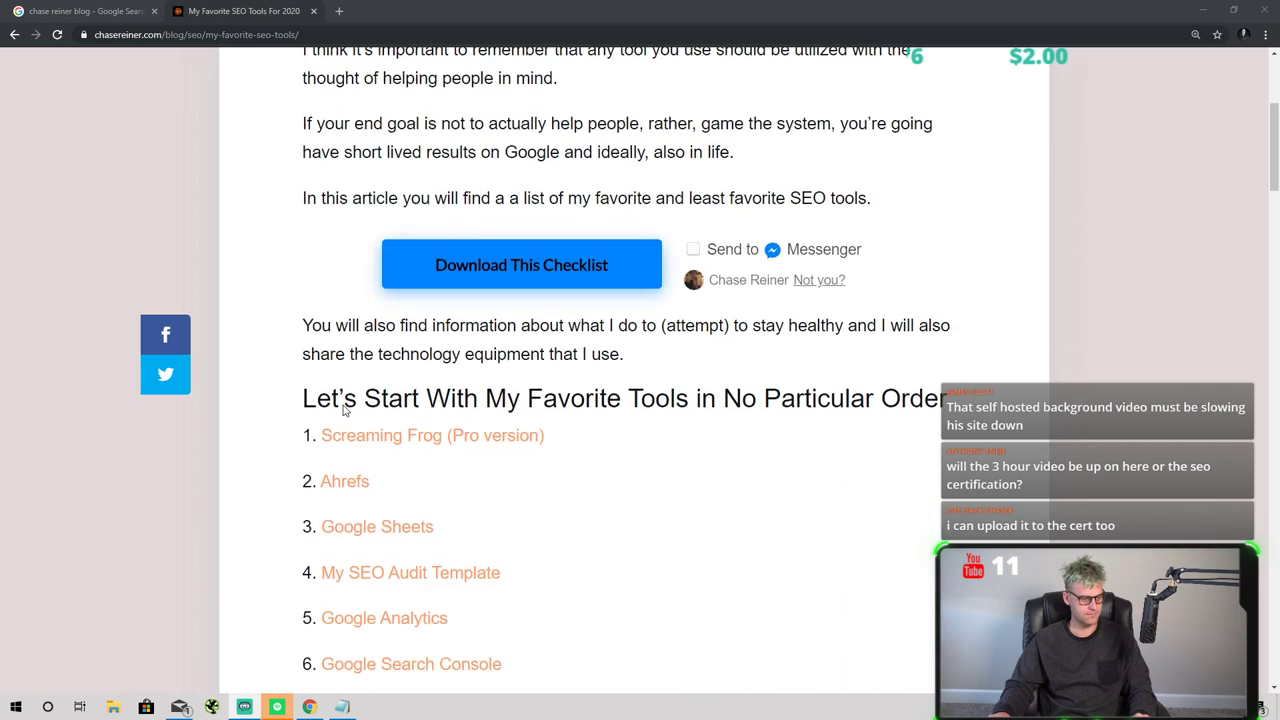
{"action": "scroll", "coordinate": [343, 408], "scroll_direction": "down", "scroll_amount": 6}
{"action": "scroll", "coordinate": [391, 429], "scroll_direction": "up", "scroll_amount": 9}
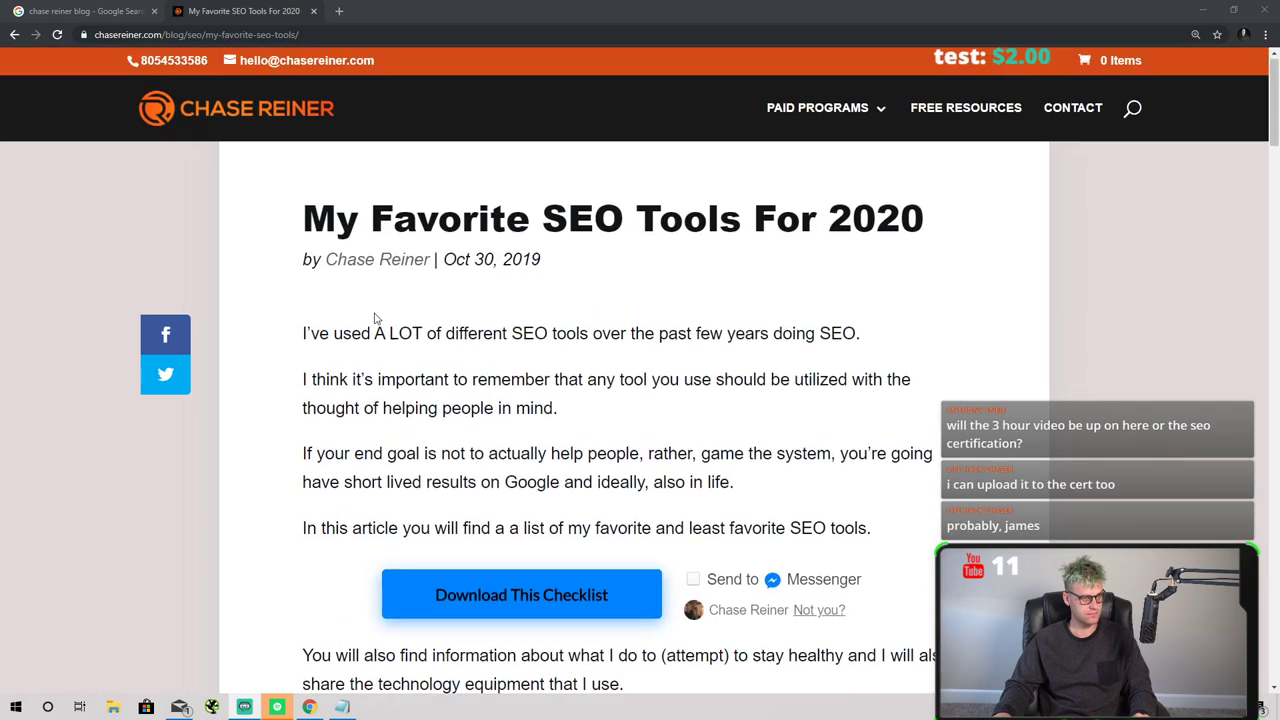
{"action": "left_click", "coordinate": [85, 11]}
{"action": "left_click", "coordinate": [243, 11]}
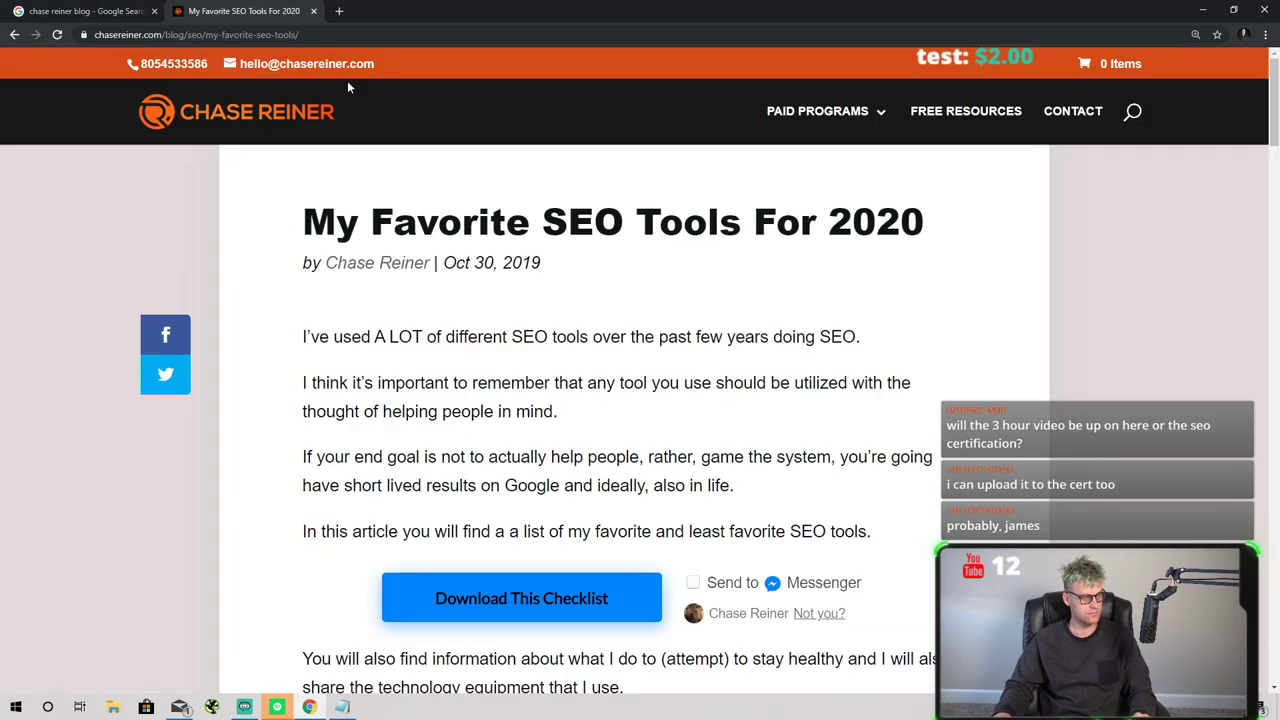
- Run a site: search for the post's URL, dropping the stray quote mark
{"action": "left_click", "coordinate": [131, 34]}
{"action": "left_click", "coordinate": [131, 34]}
{"action": "type", "text": "sit"}
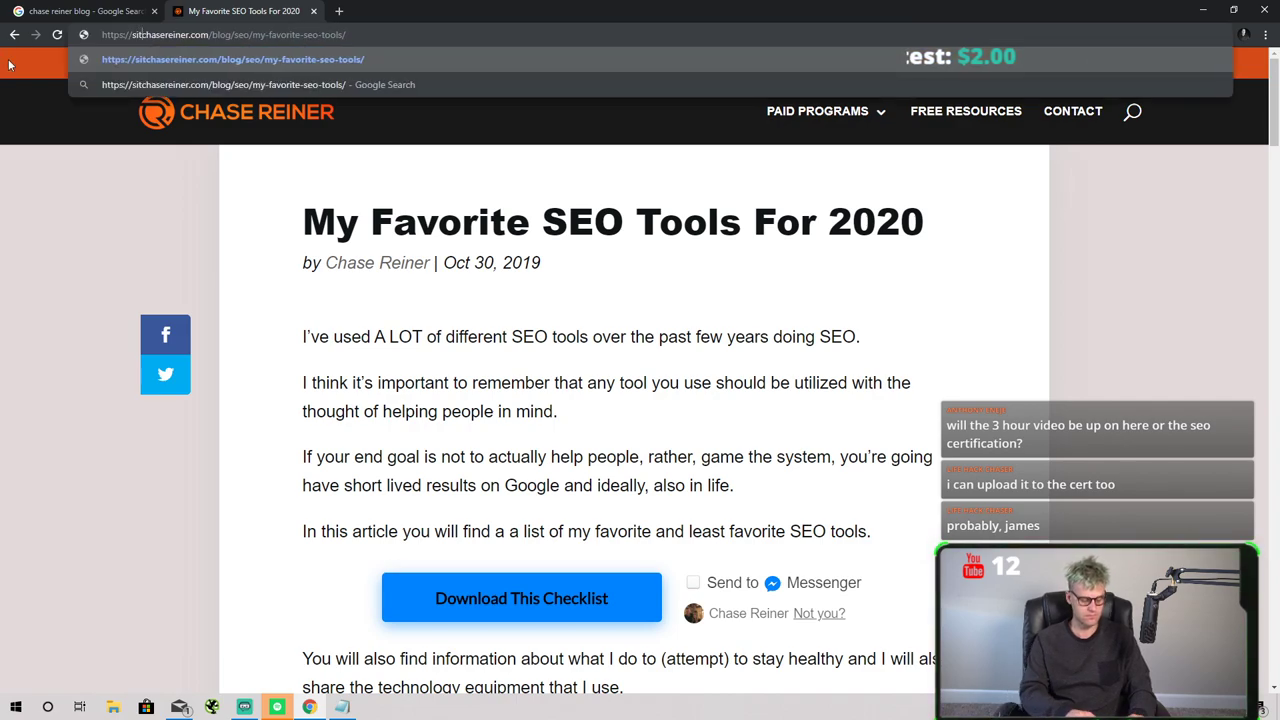
{"action": "type", "text": "e:\""}
{"action": "key", "text": "Return"}
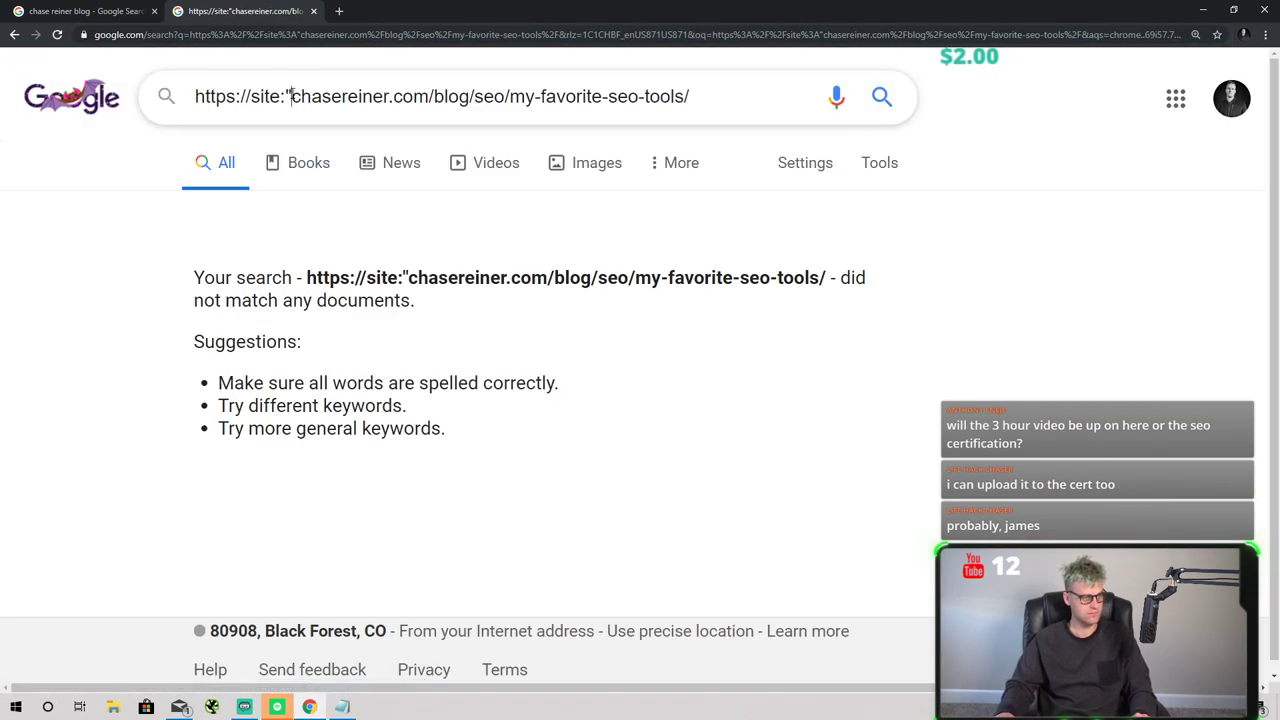
{"action": "key", "text": "BackSpace"}
{"action": "key", "text": "Return"}
- Select the search query, then select the blog results tab's address for replacing
{"action": "key", "text": "ctrl+a"}
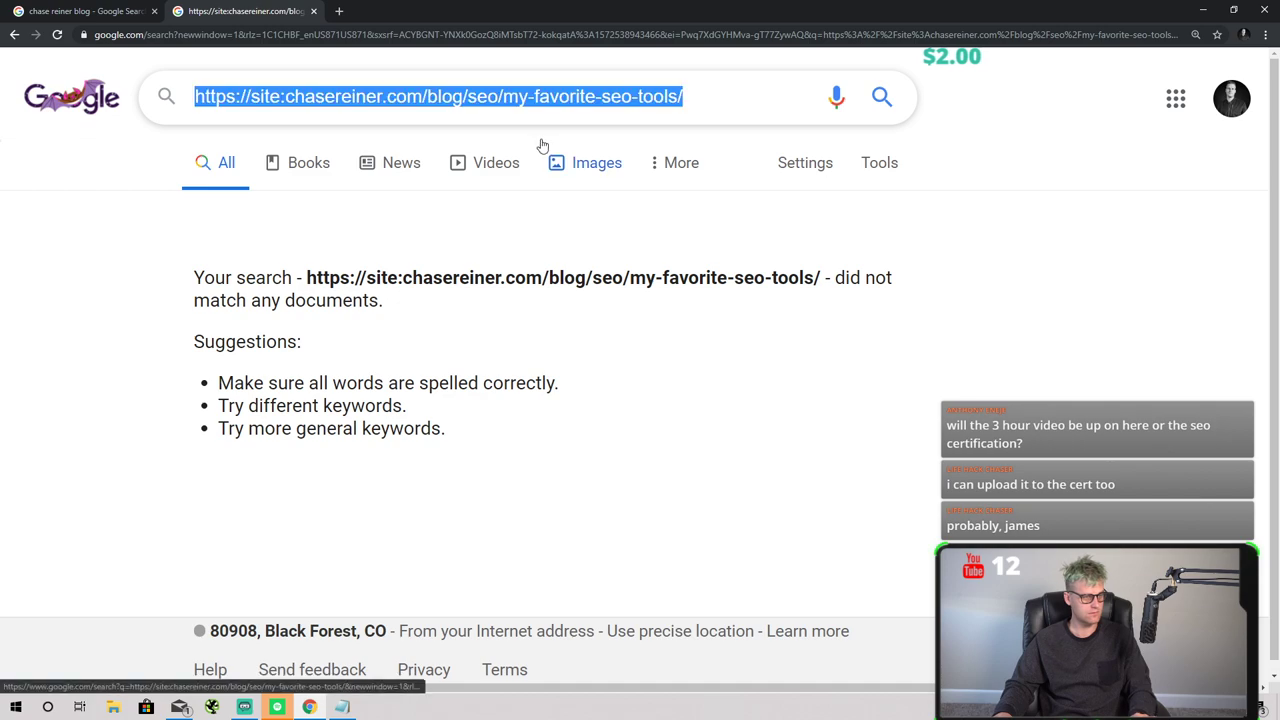
{"action": "left_click_drag", "start_coordinate": [700, 96], "coordinate": [215, 96]}
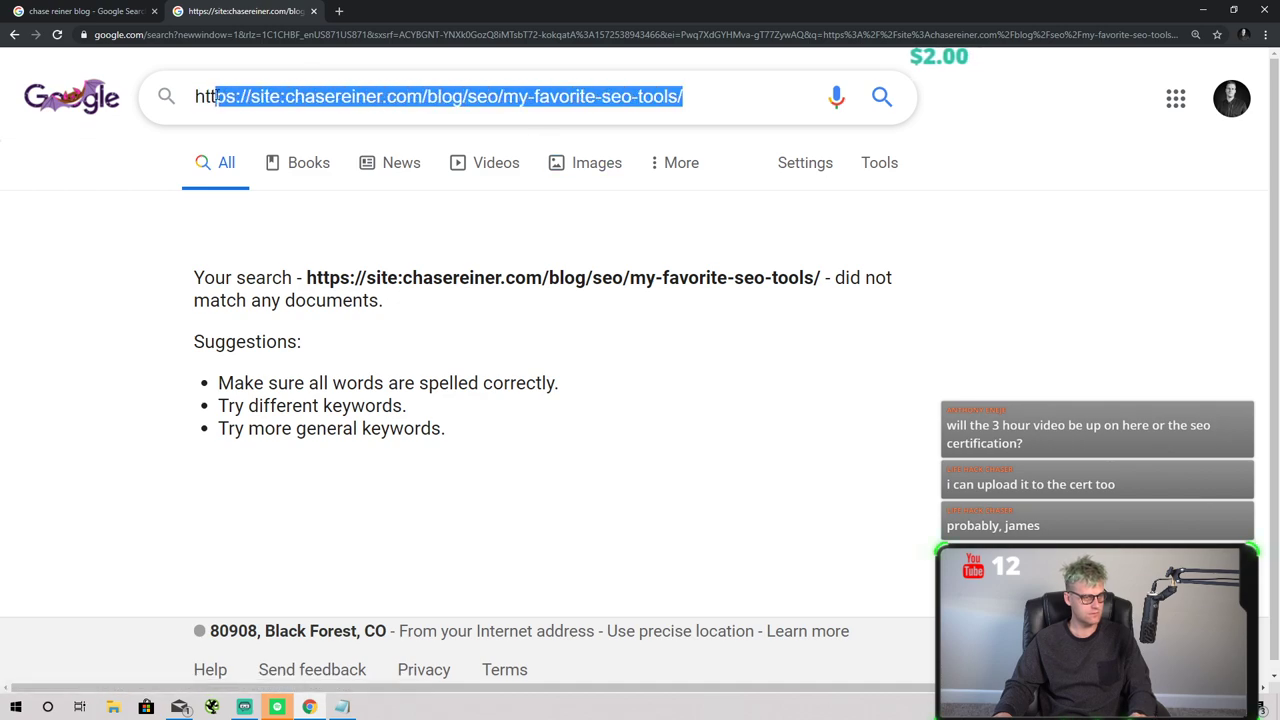
{"action": "left_click", "coordinate": [155, 15]}
{"action": "key", "text": "ctrl+a"}
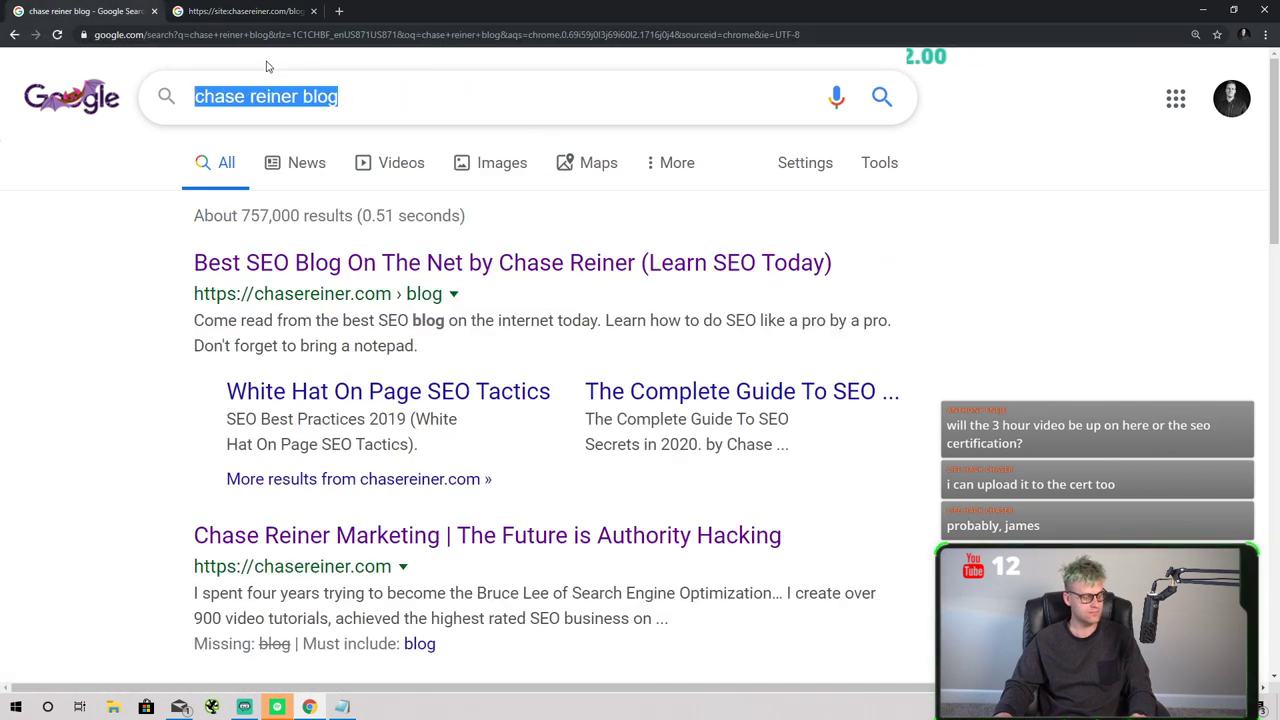
{"action": "left_click", "coordinate": [277, 37]}
- Load YouTube and go to your own channel's uploaded videos
{"action": "type", "text": "youtube.com"}
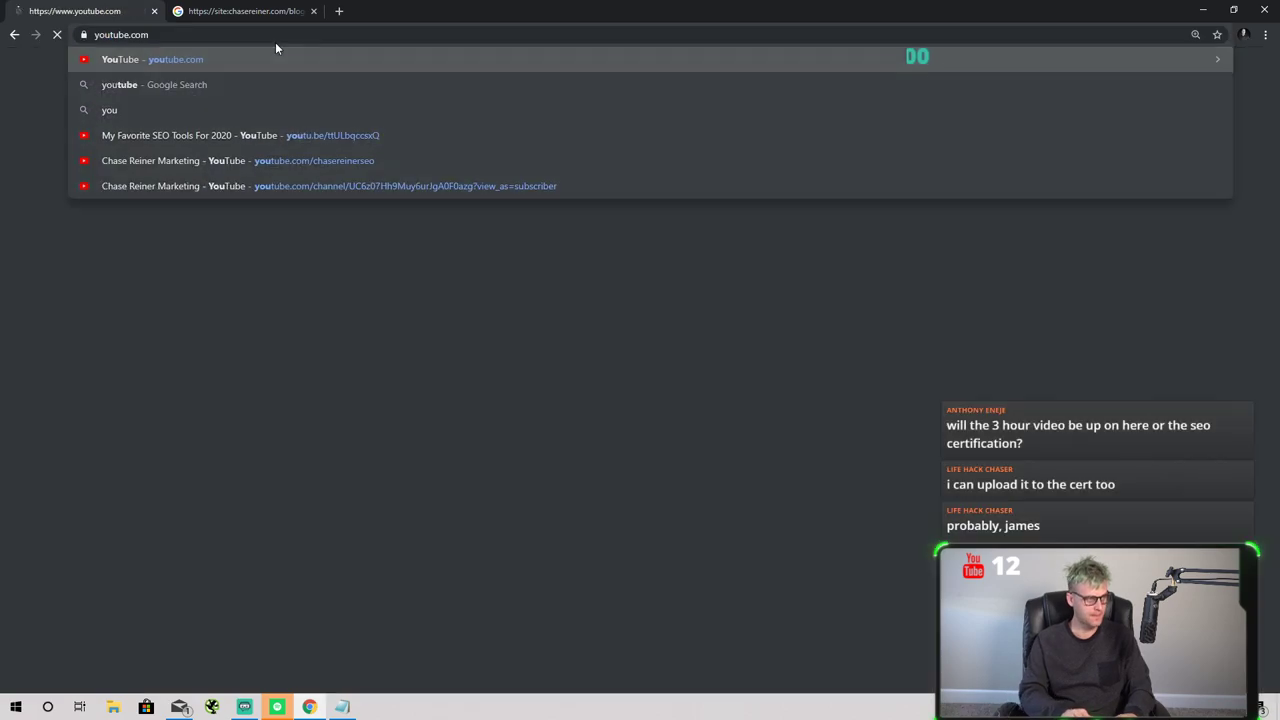
{"action": "key", "text": "Return"}
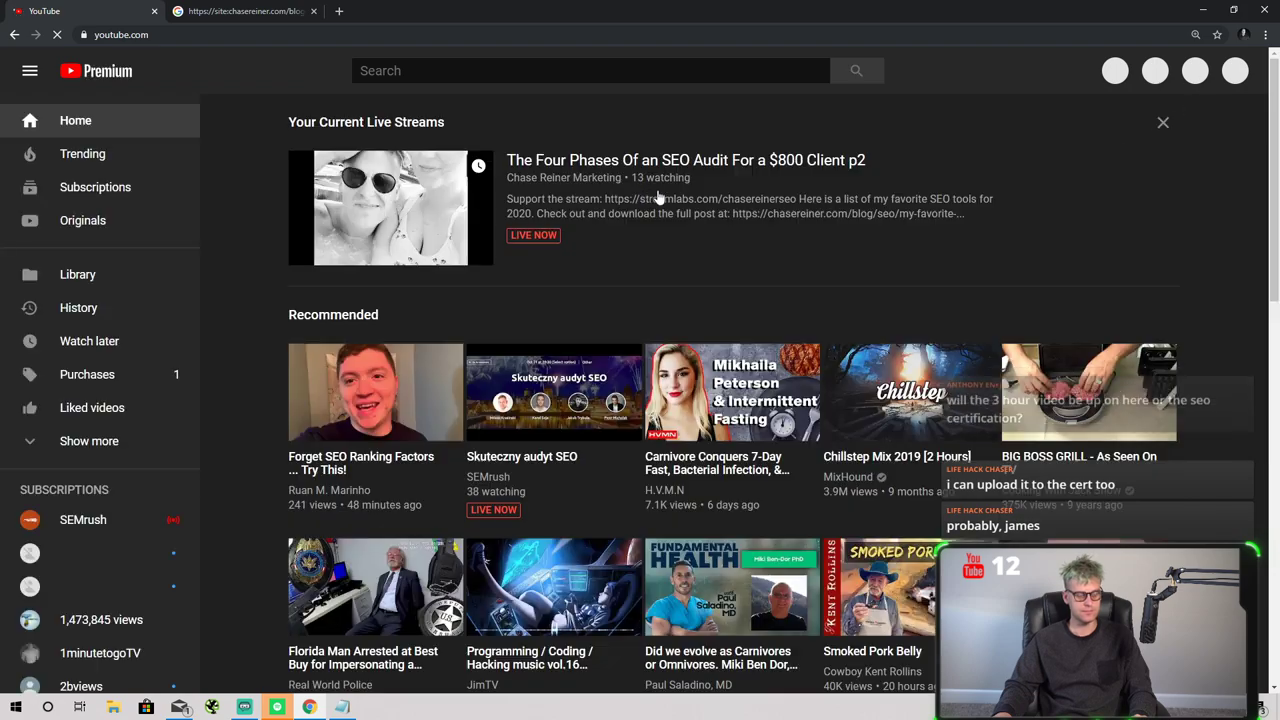
{"action": "left_click", "coordinate": [1182, 78]}
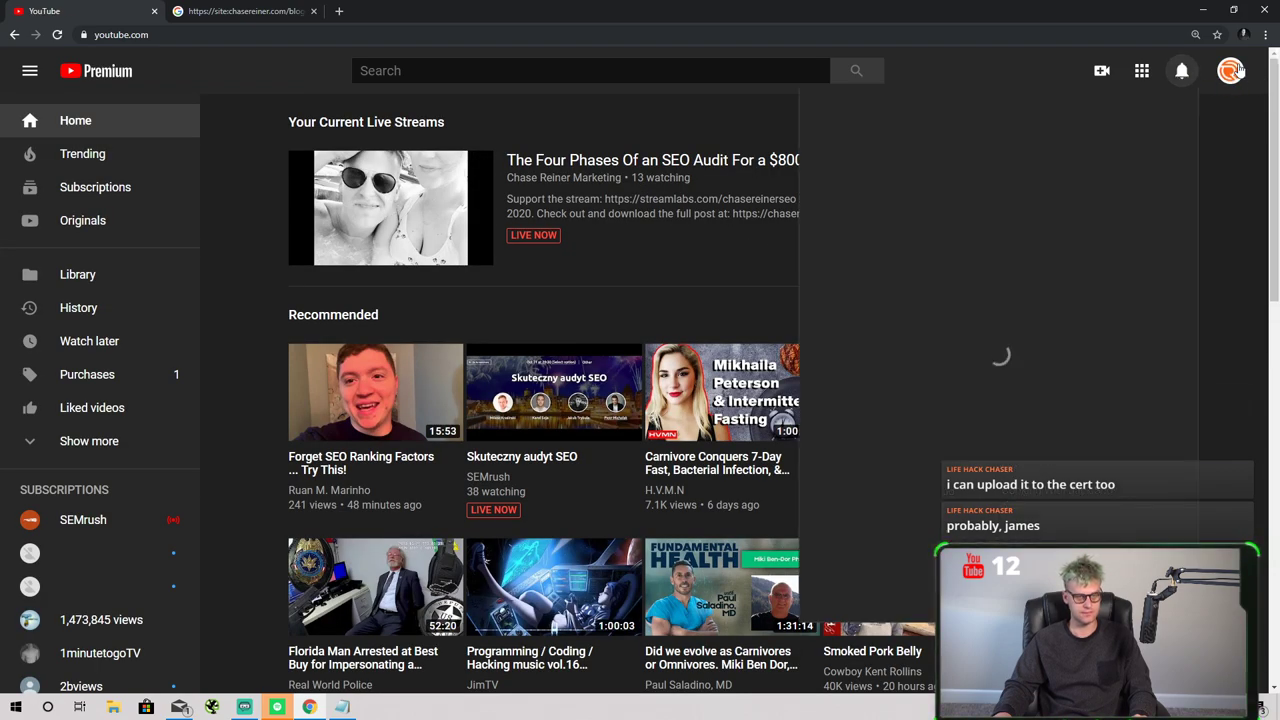
{"action": "left_click", "coordinate": [1232, 70]}
{"action": "left_click", "coordinate": [1010, 134]}
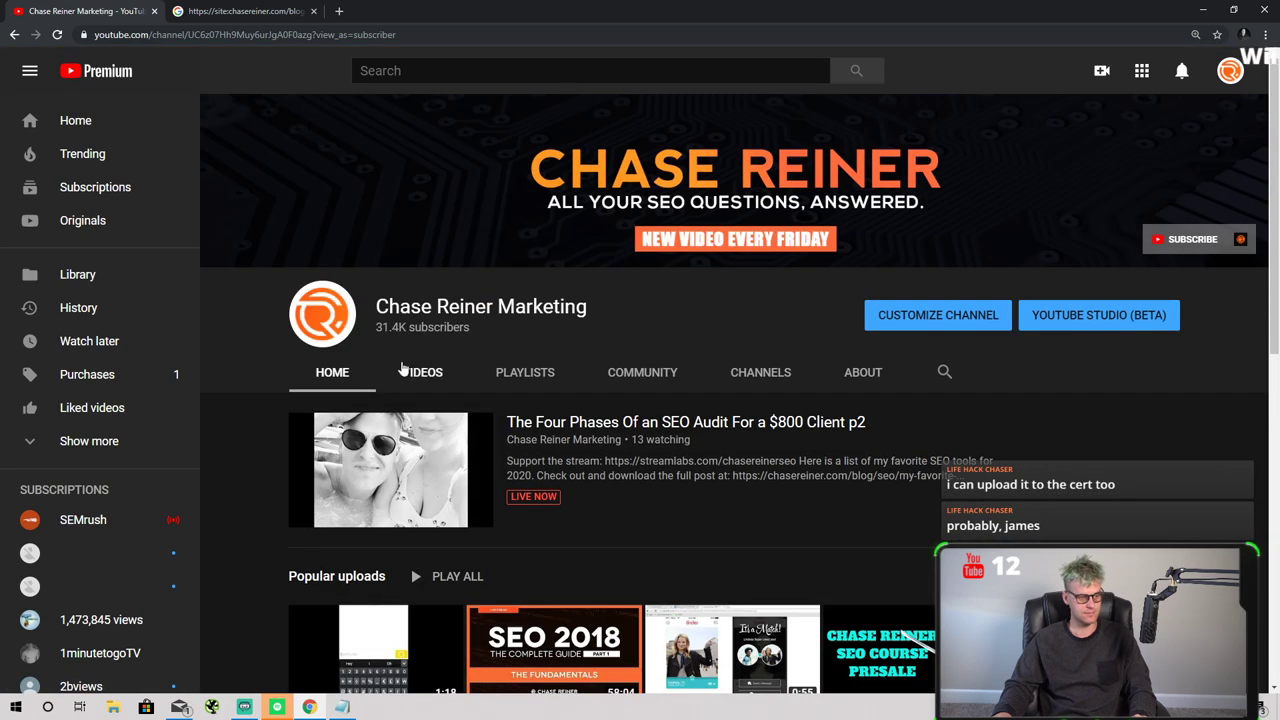
{"action": "left_click", "coordinate": [403, 371]}
{"action": "scroll", "coordinate": [650, 495], "scroll_direction": "down", "scroll_amount": 1}
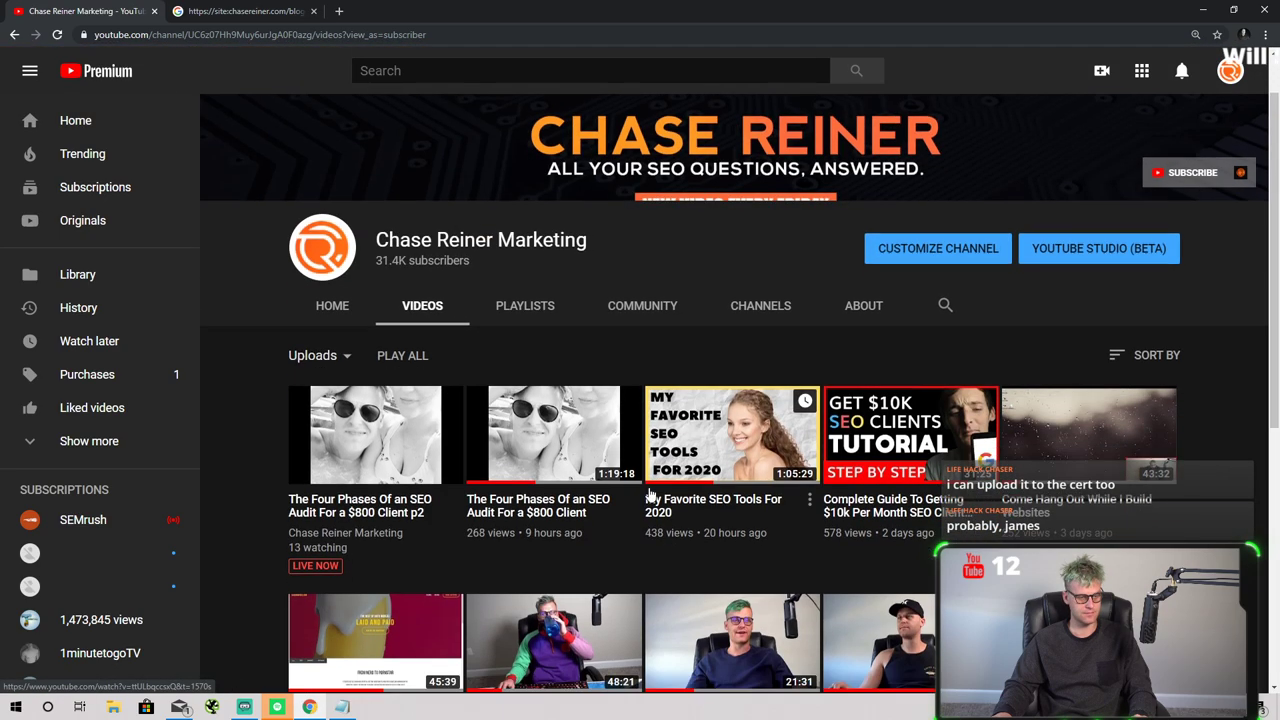
{"action": "scroll", "coordinate": [650, 495], "scroll_direction": "down", "scroll_amount": 2}
- Open the My Favorite SEO Tools For 2020 video and copy its URL
{"action": "left_click", "coordinate": [712, 400]}
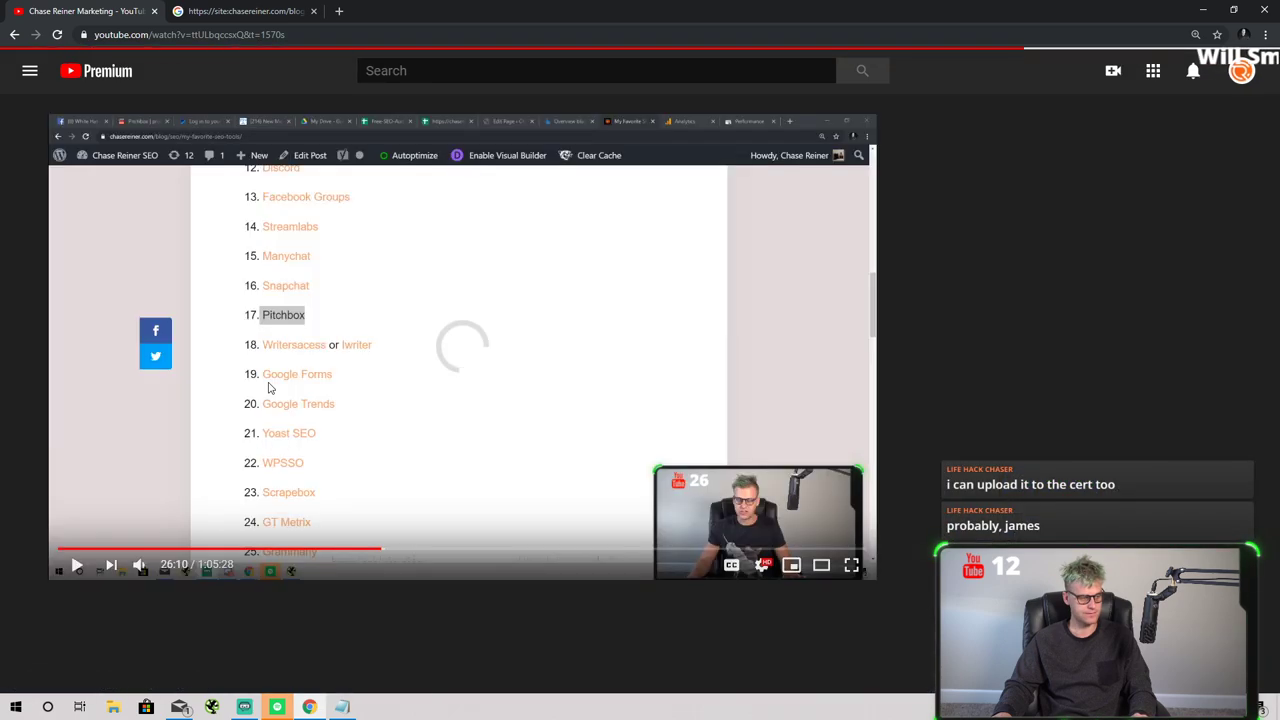
{"action": "right_click", "coordinate": [310, 388]}
{"action": "left_click", "coordinate": [343, 420]}
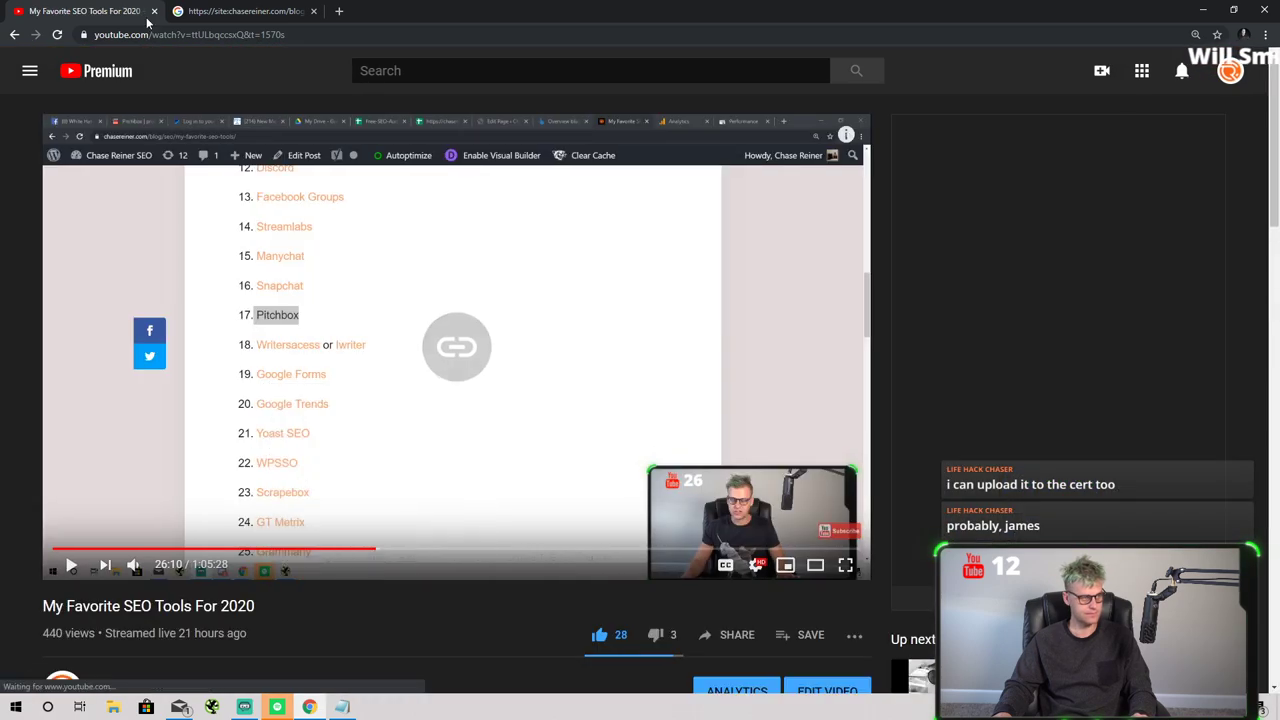
{"action": "left_click", "coordinate": [258, 11]}
- Log in to the chasereiner.com WordPress admin with the saved username and the account password
{"action": "left_click", "coordinate": [284, 34]}
{"action": "type", "text": "chasereiner.com/"}
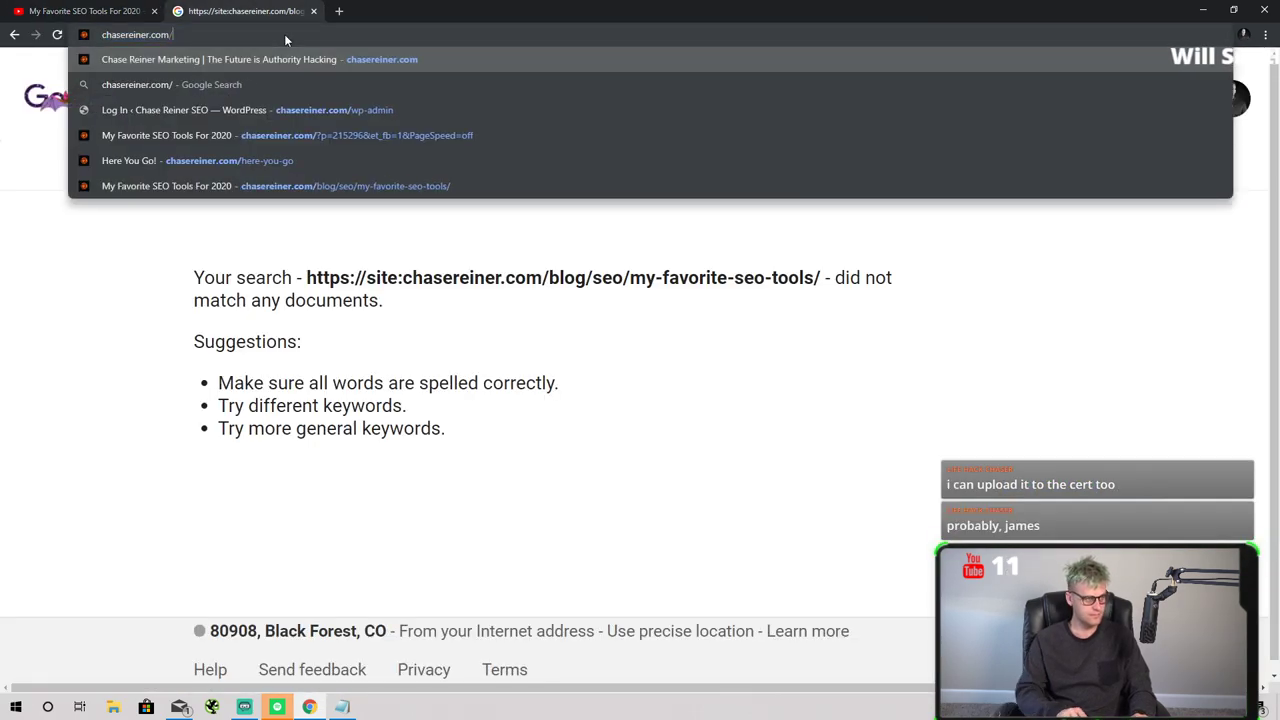
{"action": "type", "text": "wp"}
{"action": "key", "text": "Return"}
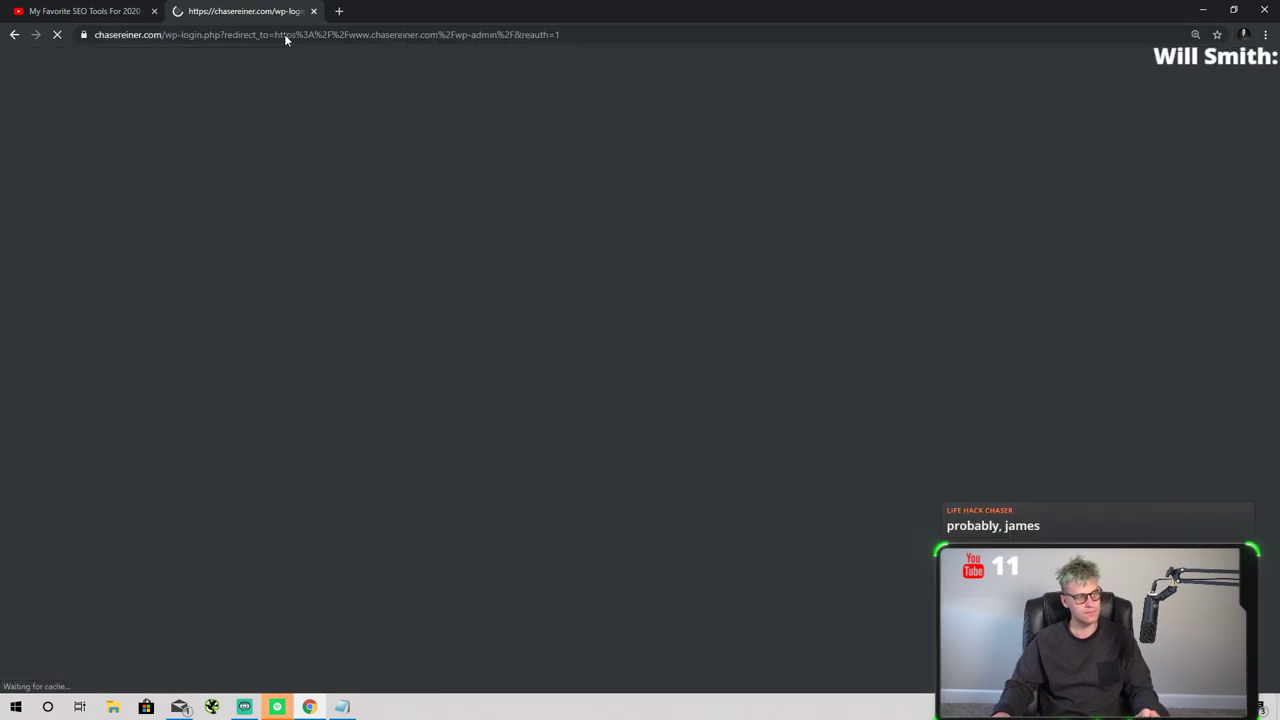
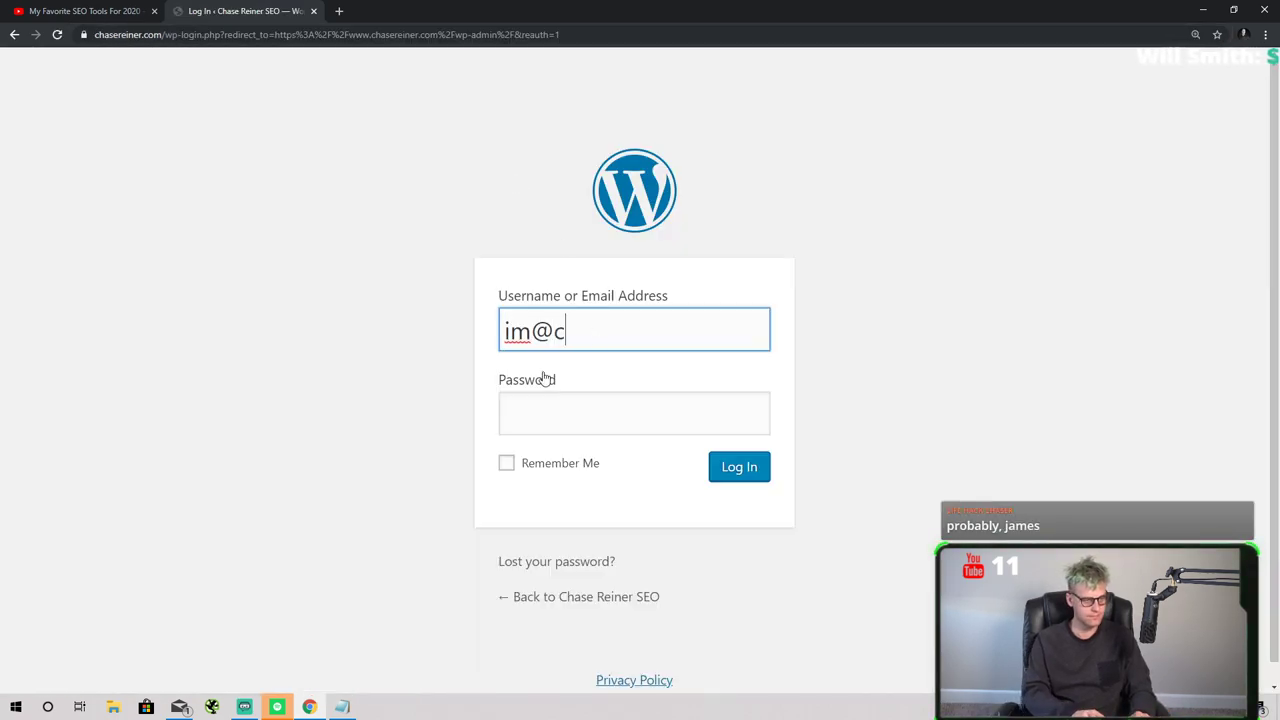
{"action": "key", "text": "ctrl+a"}
{"action": "type", "text": "chas"}
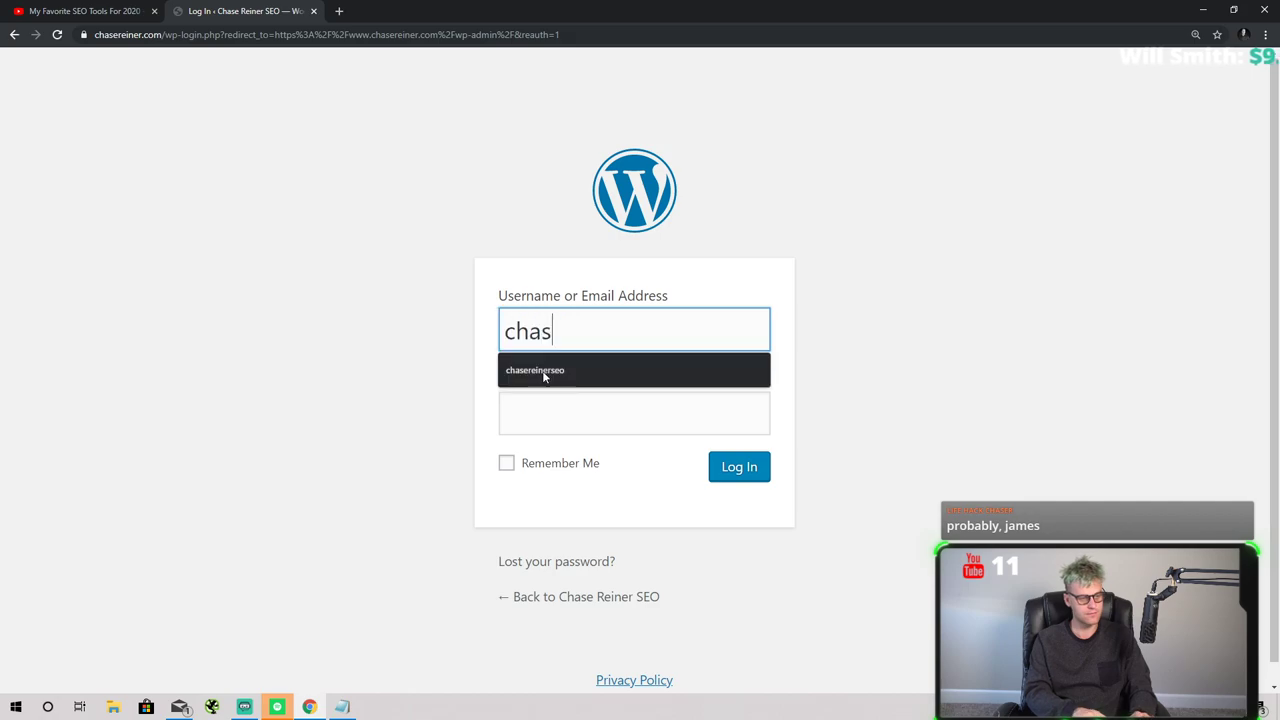
{"action": "left_click", "coordinate": [544, 372]}
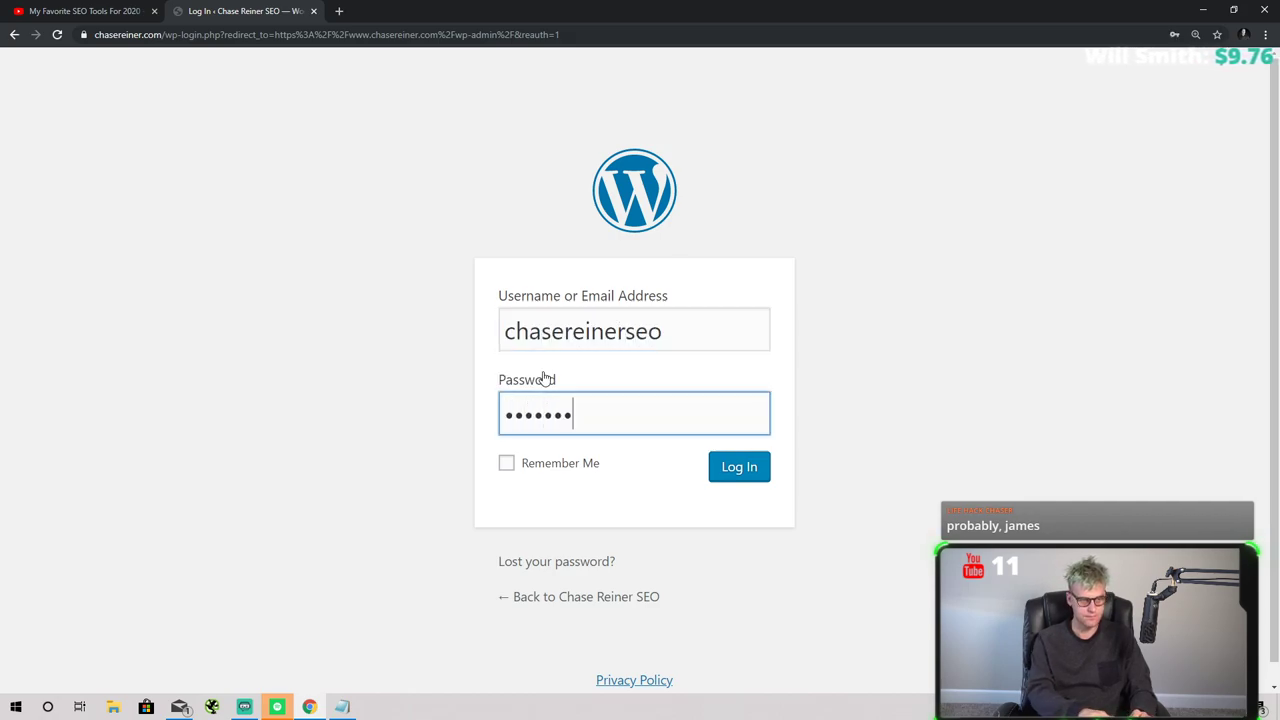
{"action": "type", "text": "*********"}
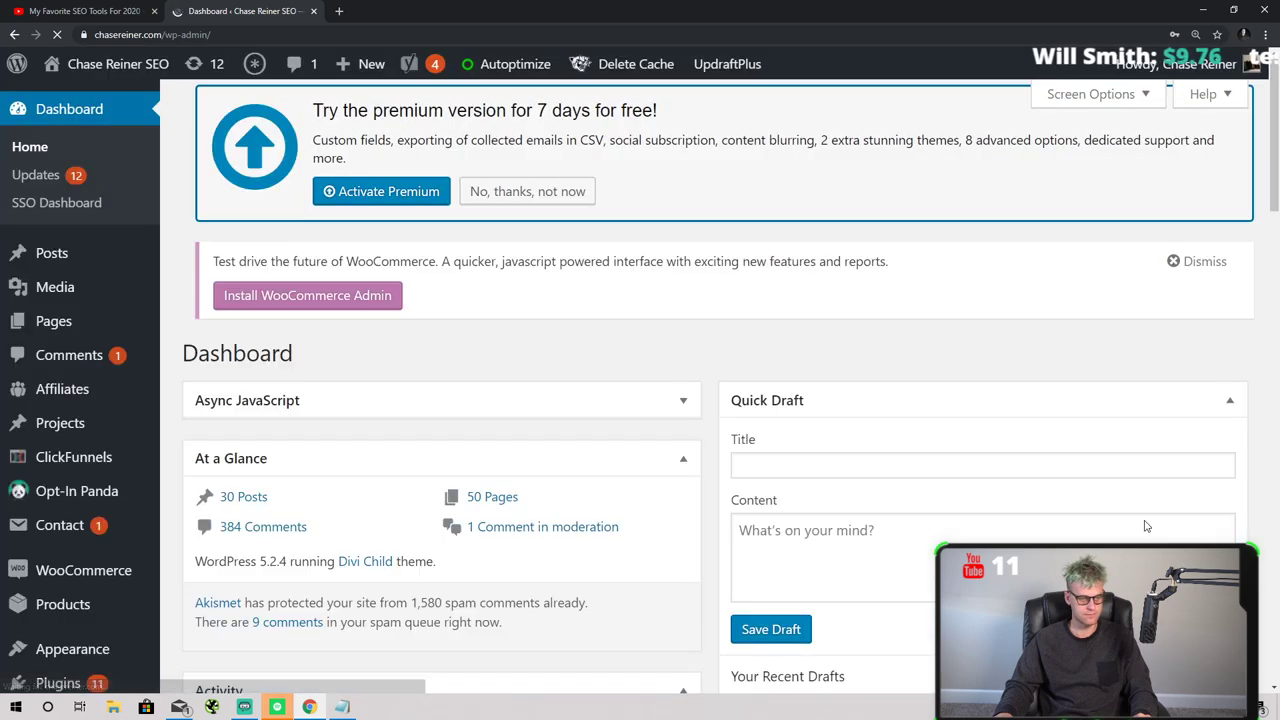
- Go to the posts list and open My Favorite SEO Tools For 2020 for editing
{"action": "mouse_move", "coordinate": [42, 348]}
{"action": "left_click", "coordinate": [214, 358]}
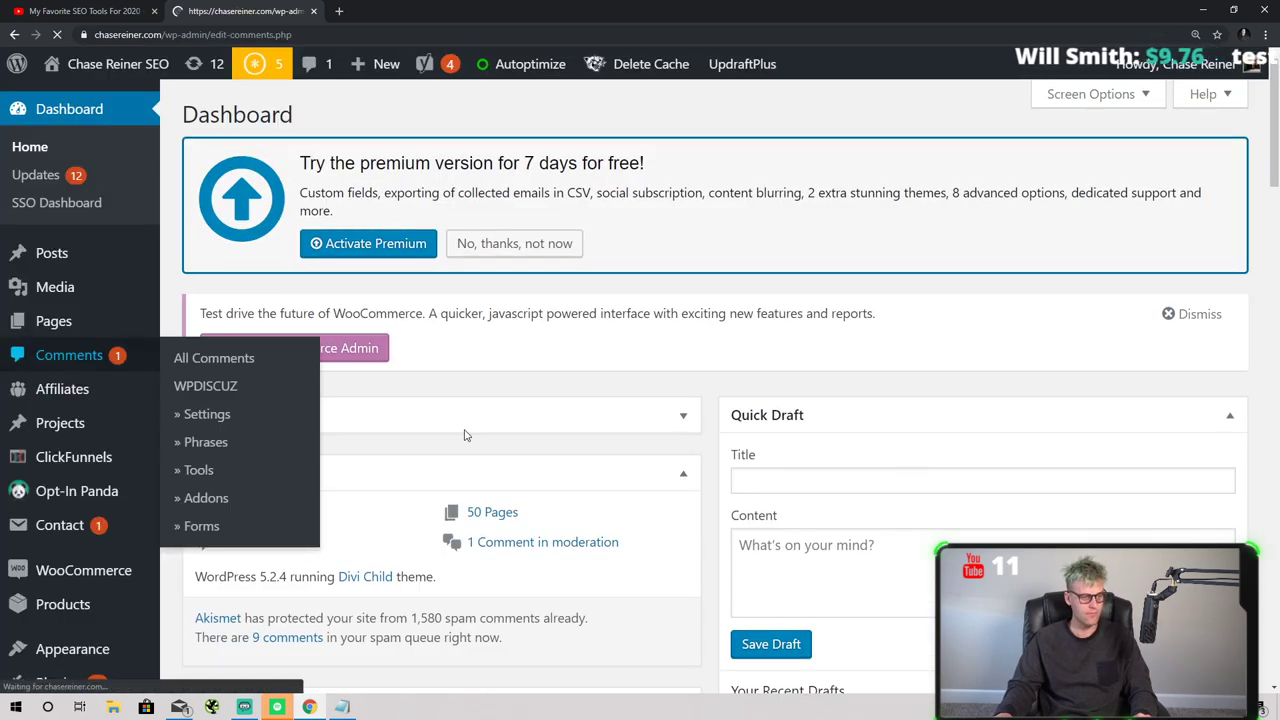
{"action": "scroll", "coordinate": [822, 347], "scroll_direction": "down", "scroll_amount": 3}
{"action": "scroll", "coordinate": [650, 430], "scroll_direction": "up", "scroll_amount": 3}
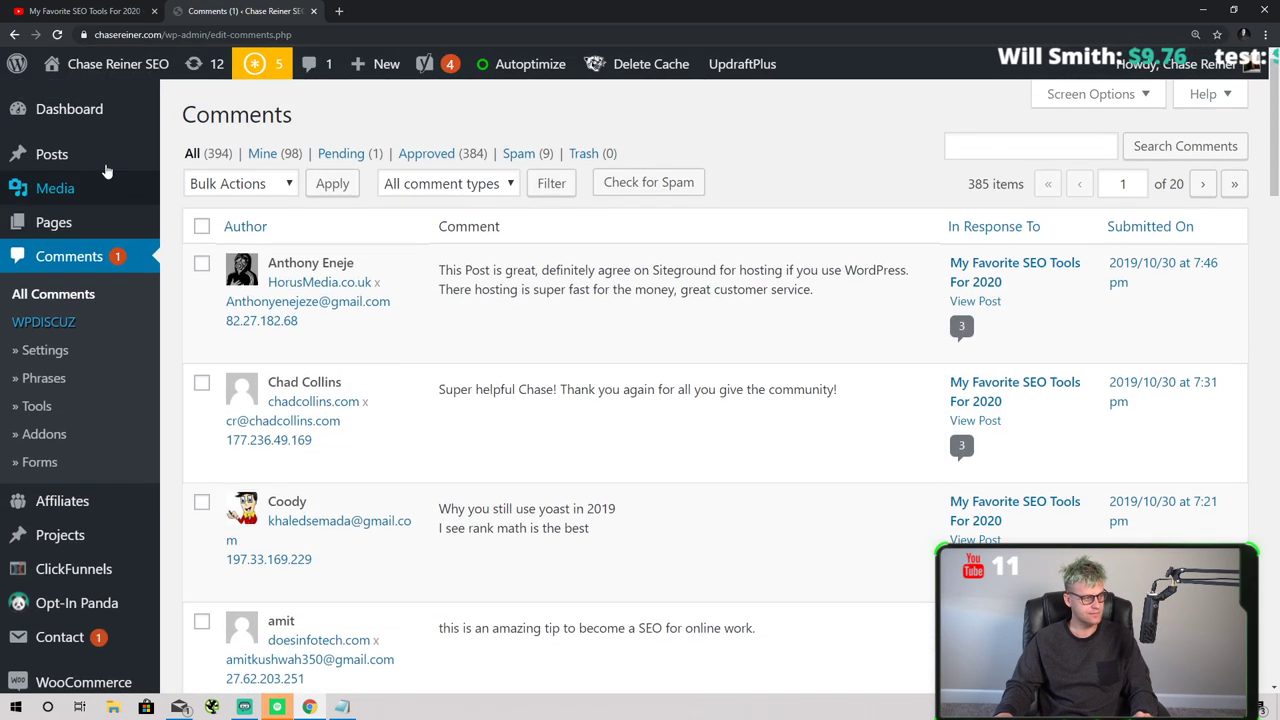
{"action": "left_click", "coordinate": [95, 168]}
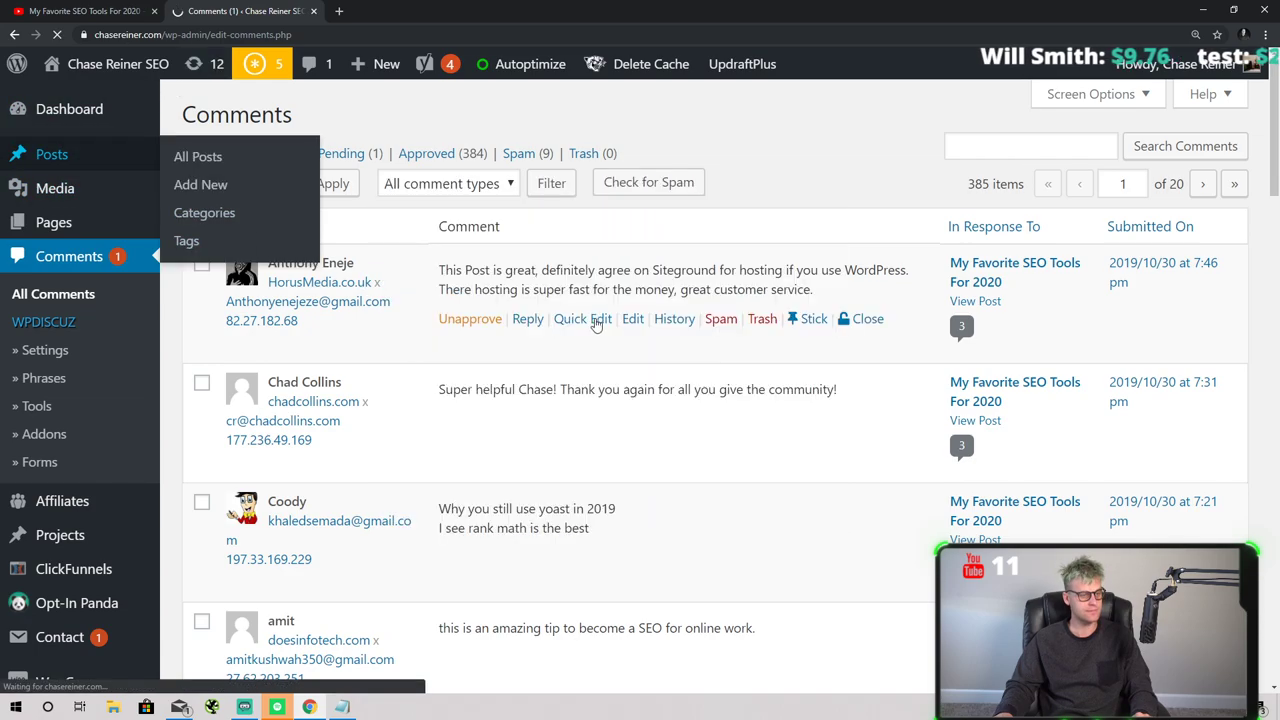
{"action": "scroll", "coordinate": [465, 432], "scroll_direction": "down", "scroll_amount": 2}
{"action": "left_click", "coordinate": [275, 338]}
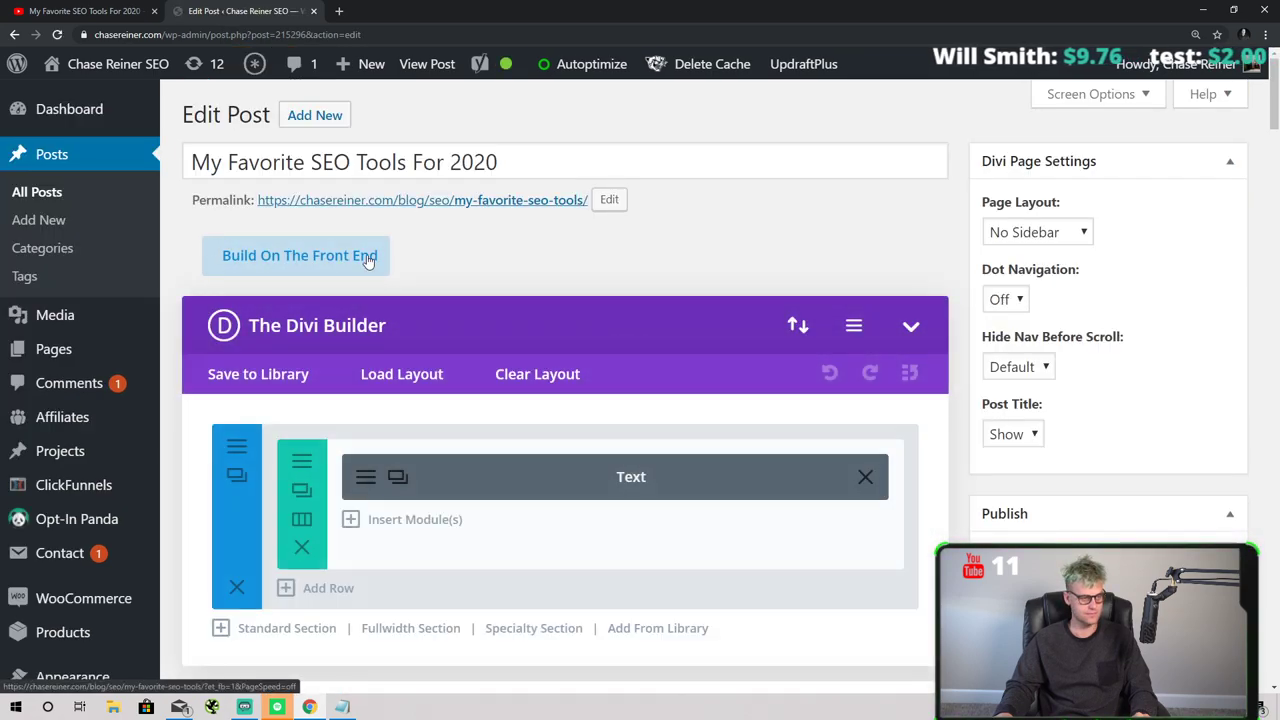
- Switch the post from Divi Builder to the classic editor, then return to All Posts
{"action": "left_click", "coordinate": [368, 259]}
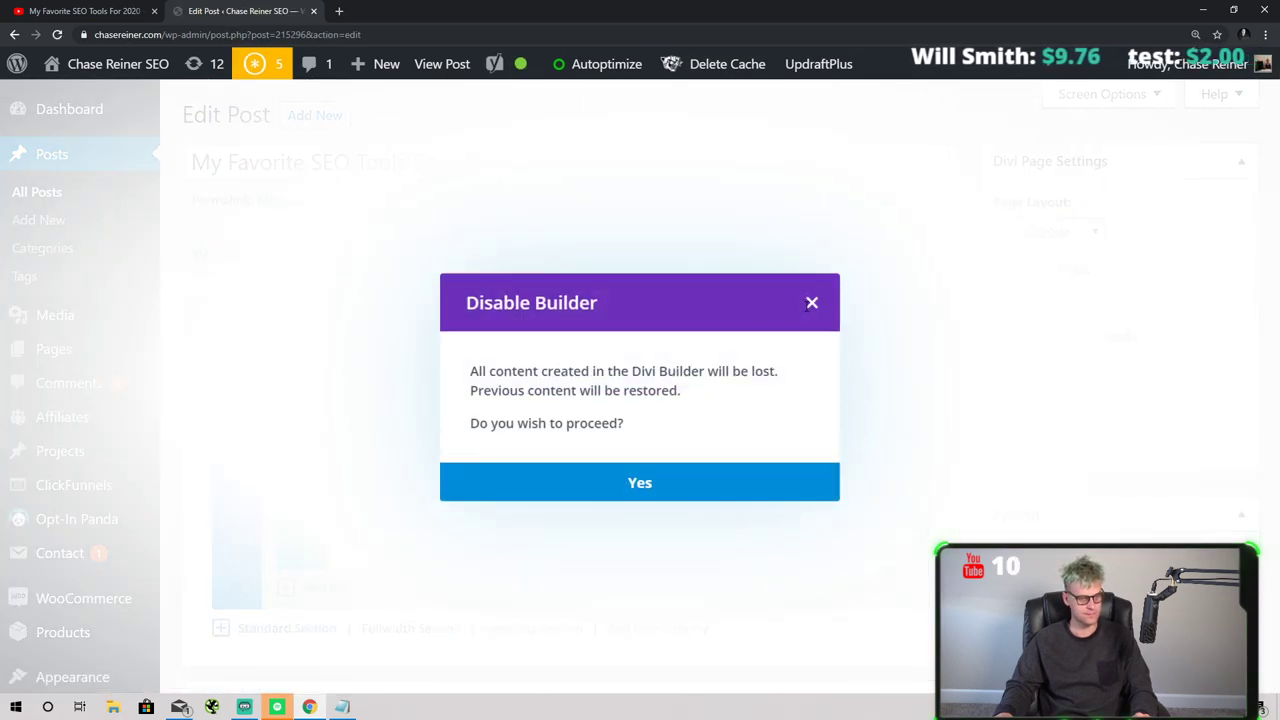
{"action": "left_click", "coordinate": [722, 491]}
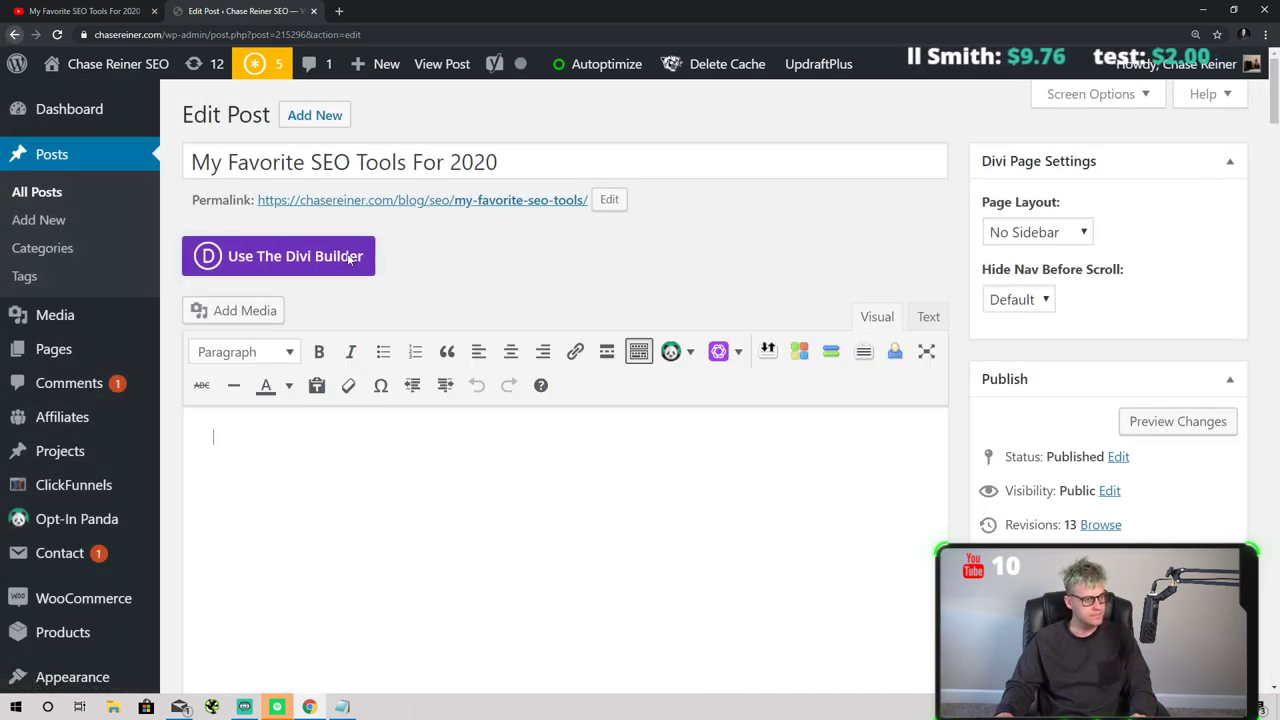
{"action": "left_click", "coordinate": [16, 35]}
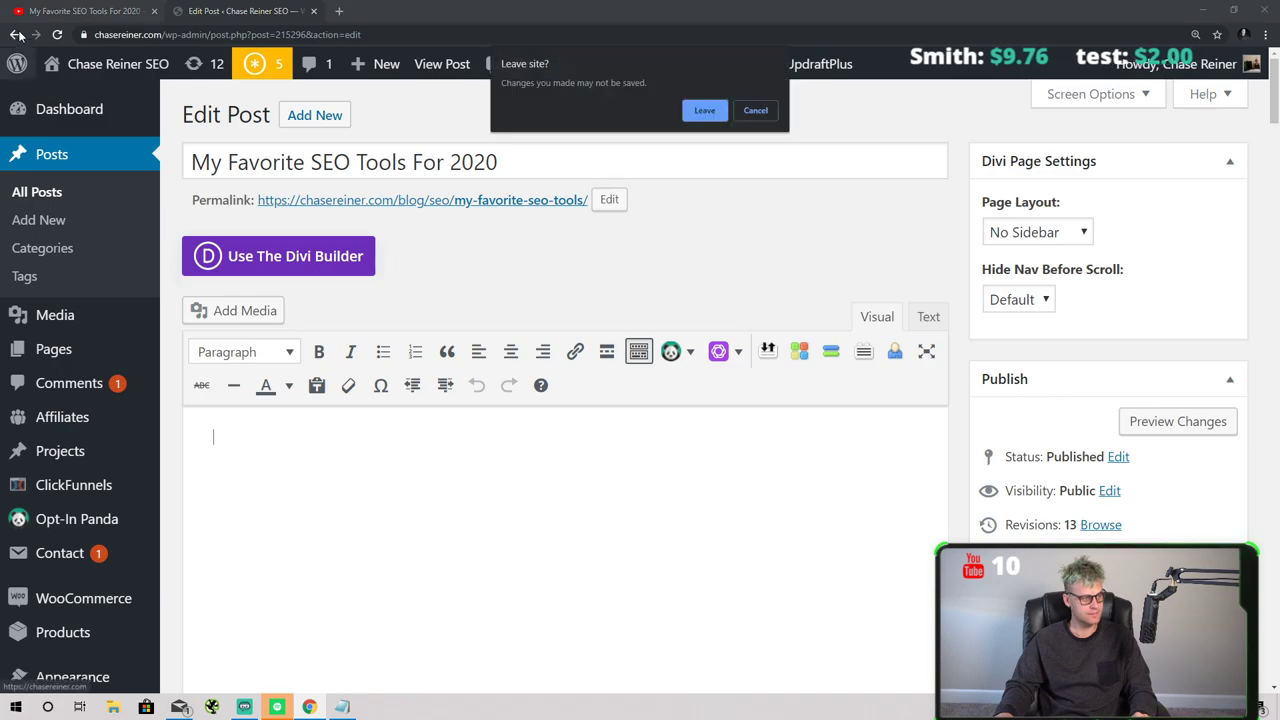
{"action": "left_click", "coordinate": [716, 110]}
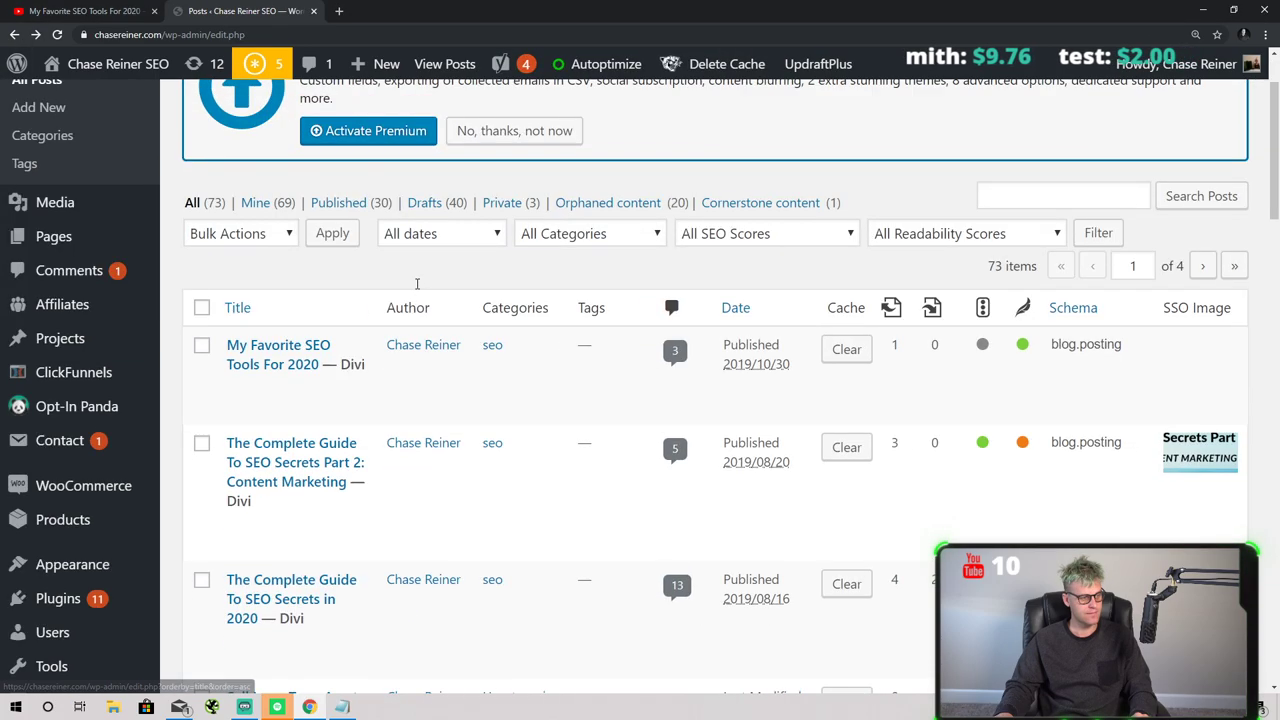
{"action": "scroll", "coordinate": [400, 376], "scroll_direction": "down", "scroll_amount": 1}
{"action": "scroll", "coordinate": [280, 440], "scroll_direction": "up", "scroll_amount": 2}
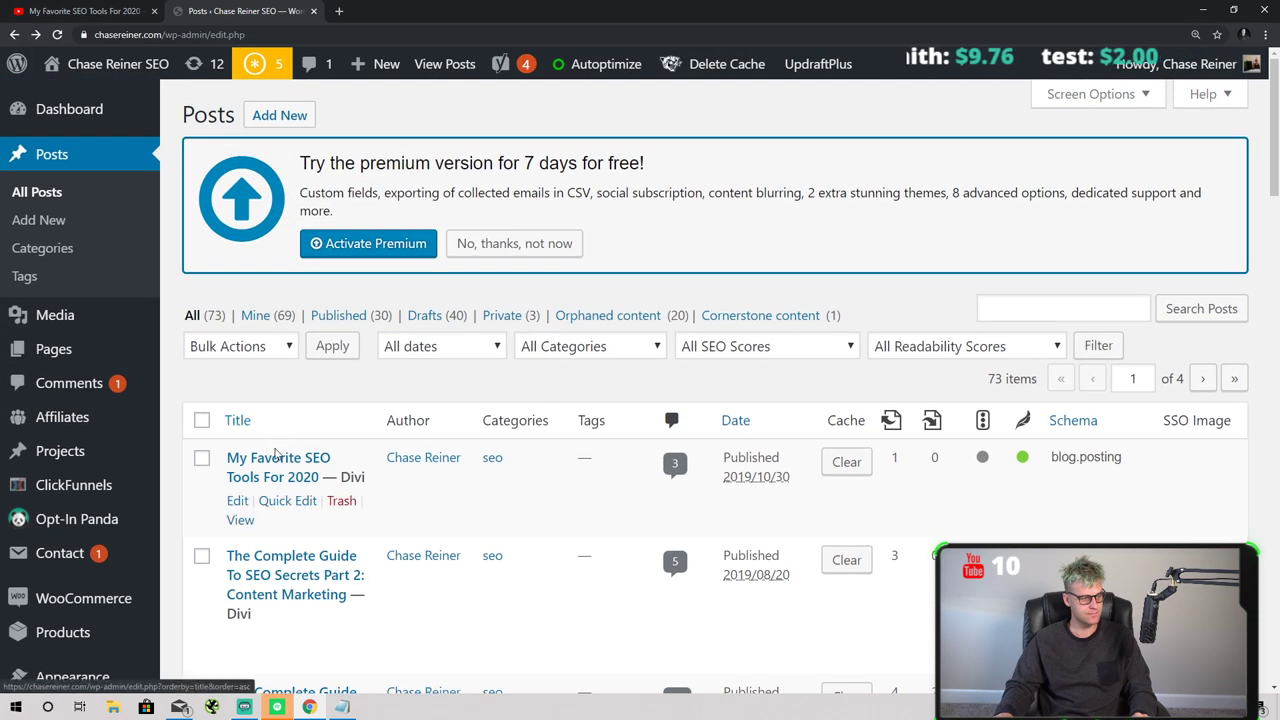
- Open the post, paste the YouTube link after 'helping people in mind.', then remove it again
{"action": "left_click", "coordinate": [275, 467]}
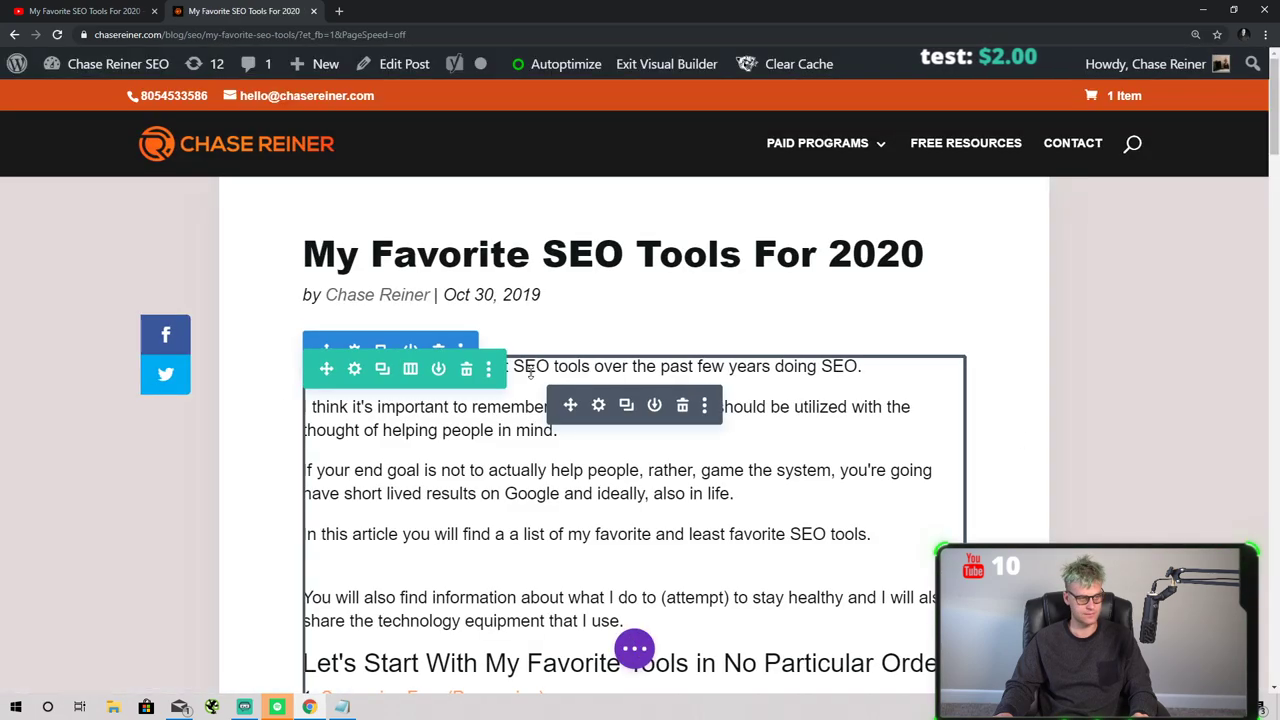
{"action": "scroll", "coordinate": [586, 380], "scroll_direction": "down", "scroll_amount": 1}
{"action": "left_click", "coordinate": [586, 375]}
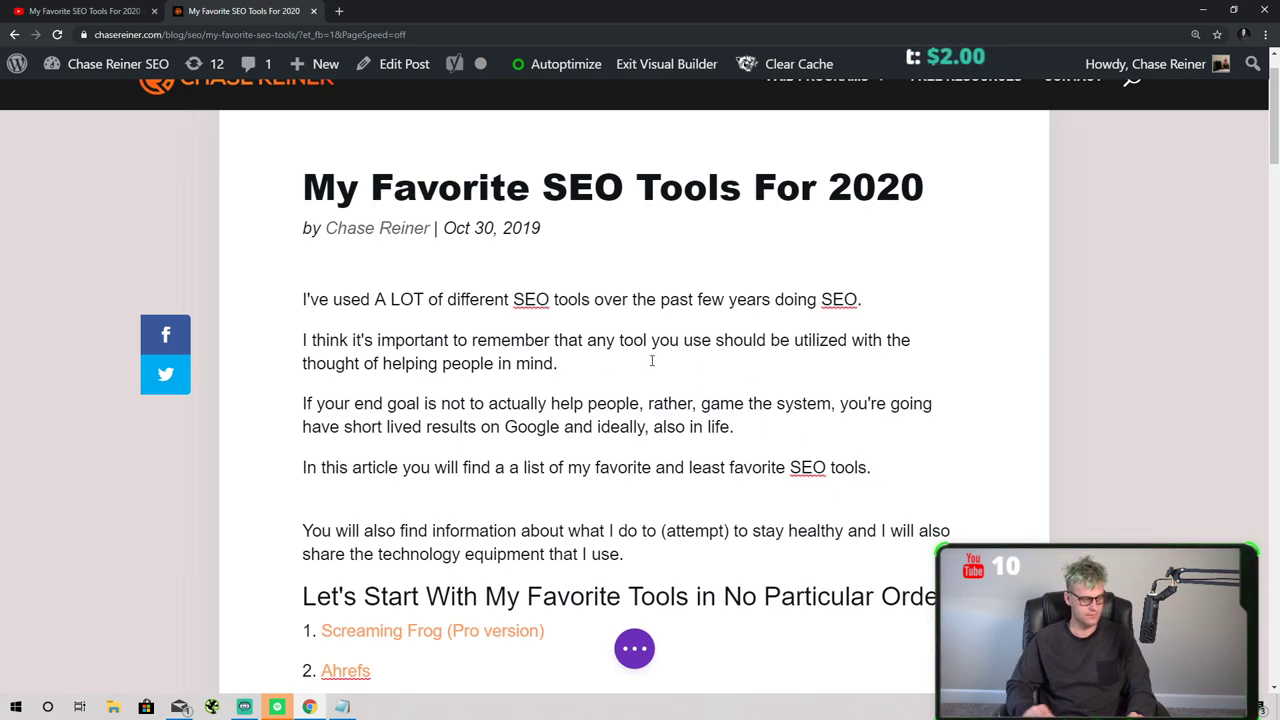
{"action": "key", "text": "Return"}
{"action": "type", "text": "https://youtu.be/ttULbqccsxQ"}
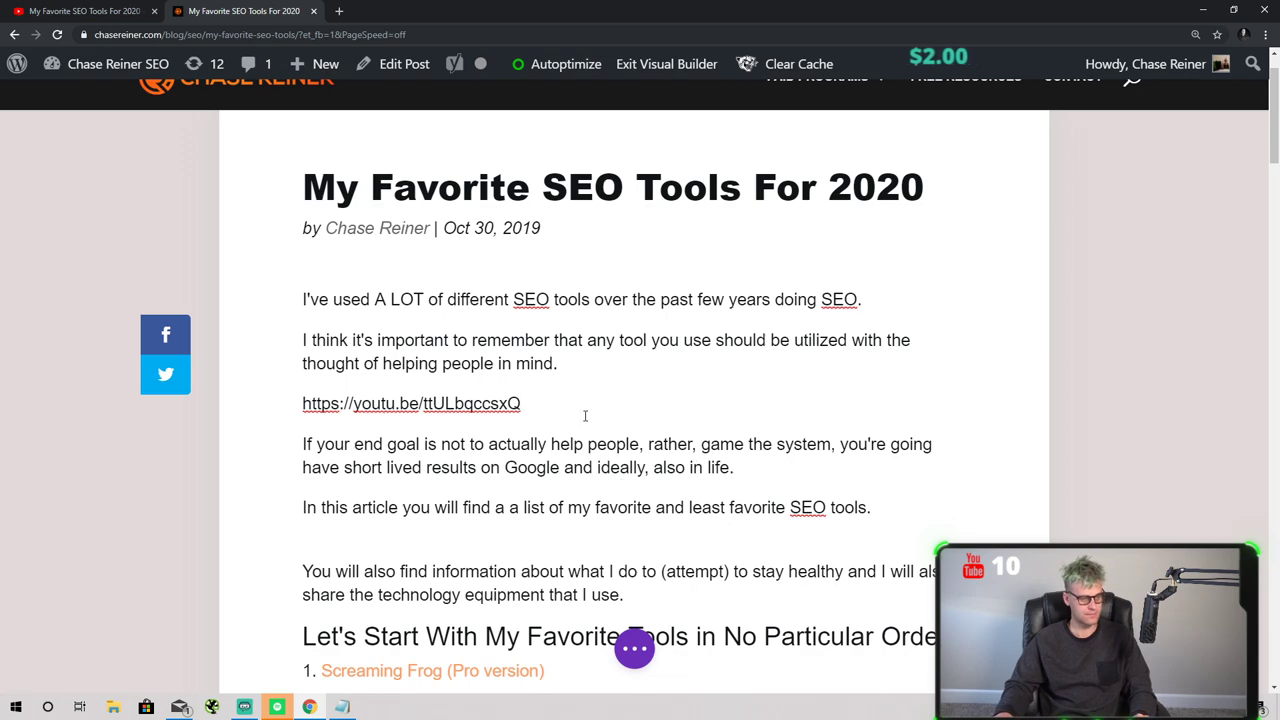
{"action": "triple_click", "coordinate": [577, 406]}
{"action": "key", "text": "ctrl+c"}
{"action": "key", "text": "BackSpace"}
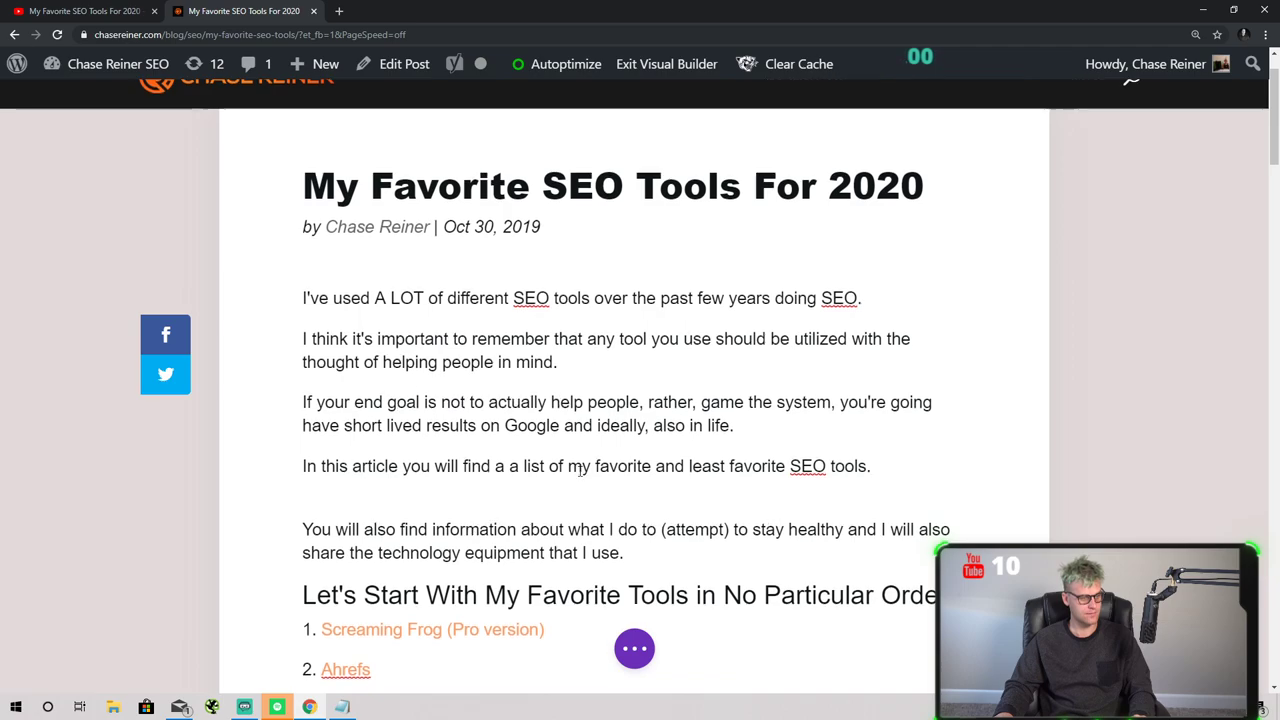
{"action": "scroll", "coordinate": [450, 396], "scroll_direction": "down", "scroll_amount": 2}
{"action": "scroll", "coordinate": [560, 397], "scroll_direction": "up", "scroll_amount": 3}
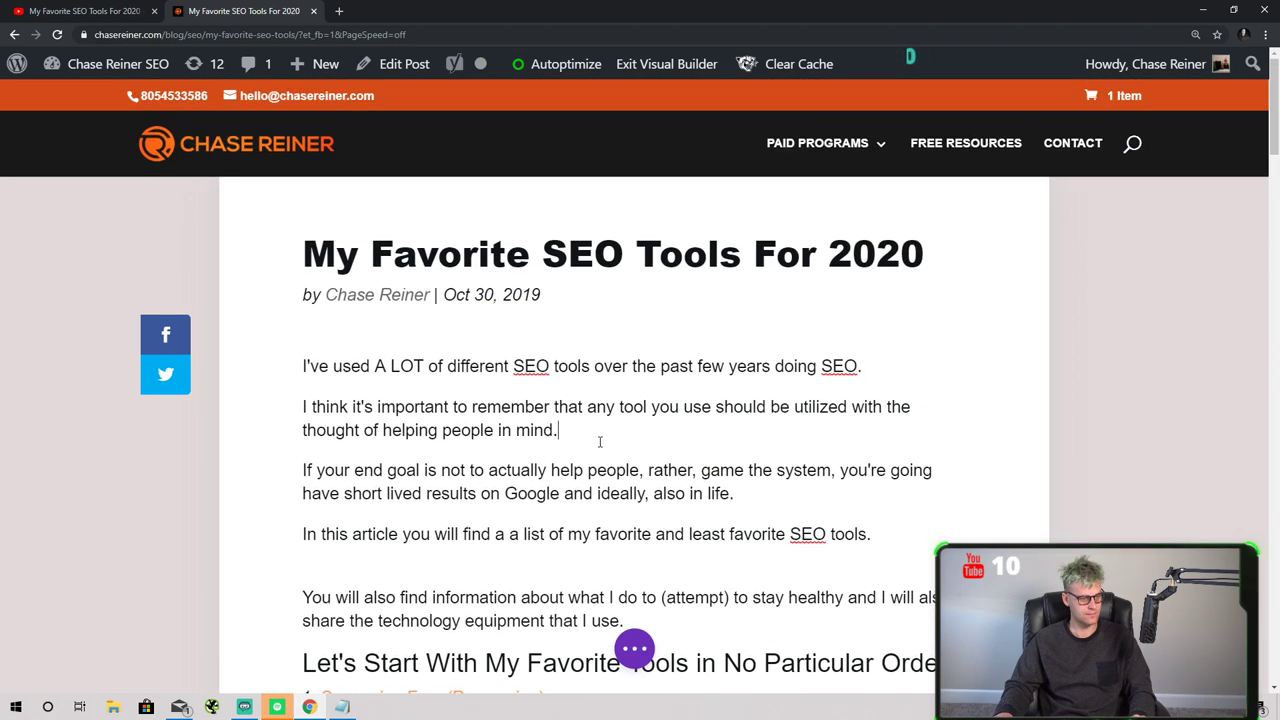
- In the intro Text module settings, paste the YouTube link as a new paragraph after 'mind.' and save
{"action": "left_click", "coordinate": [643, 658]}
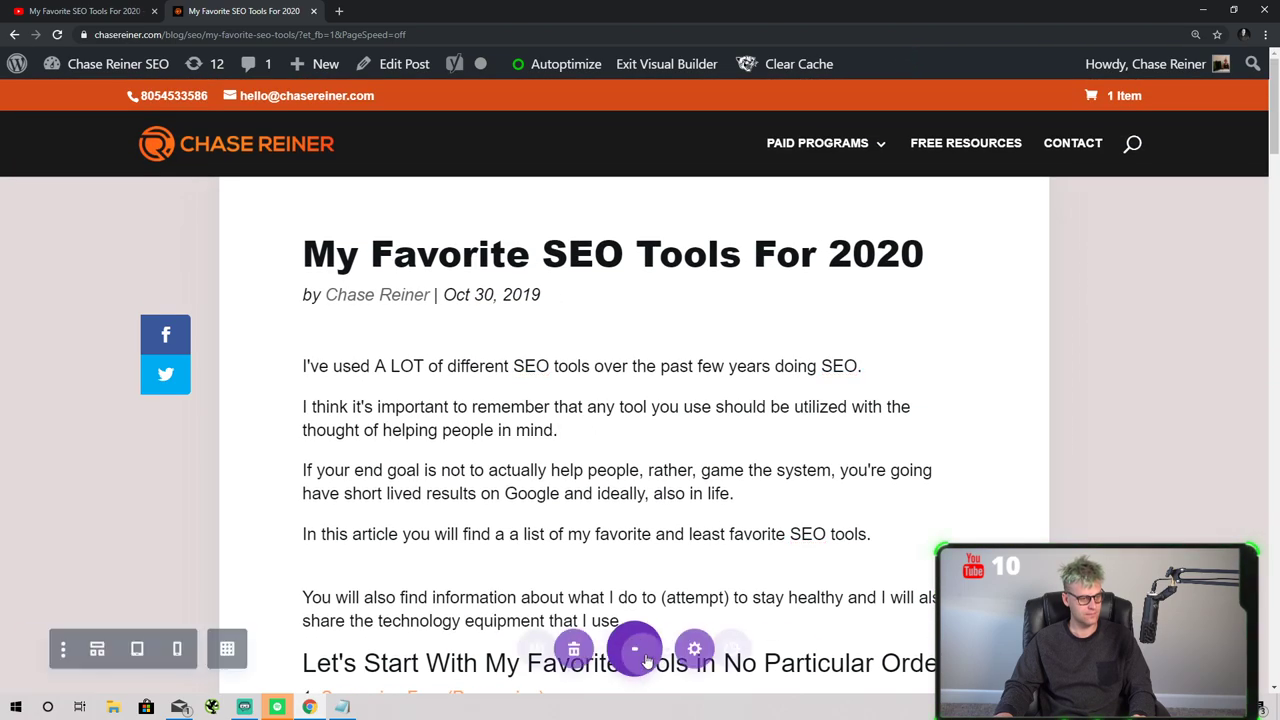
{"action": "left_click", "coordinate": [596, 404]}
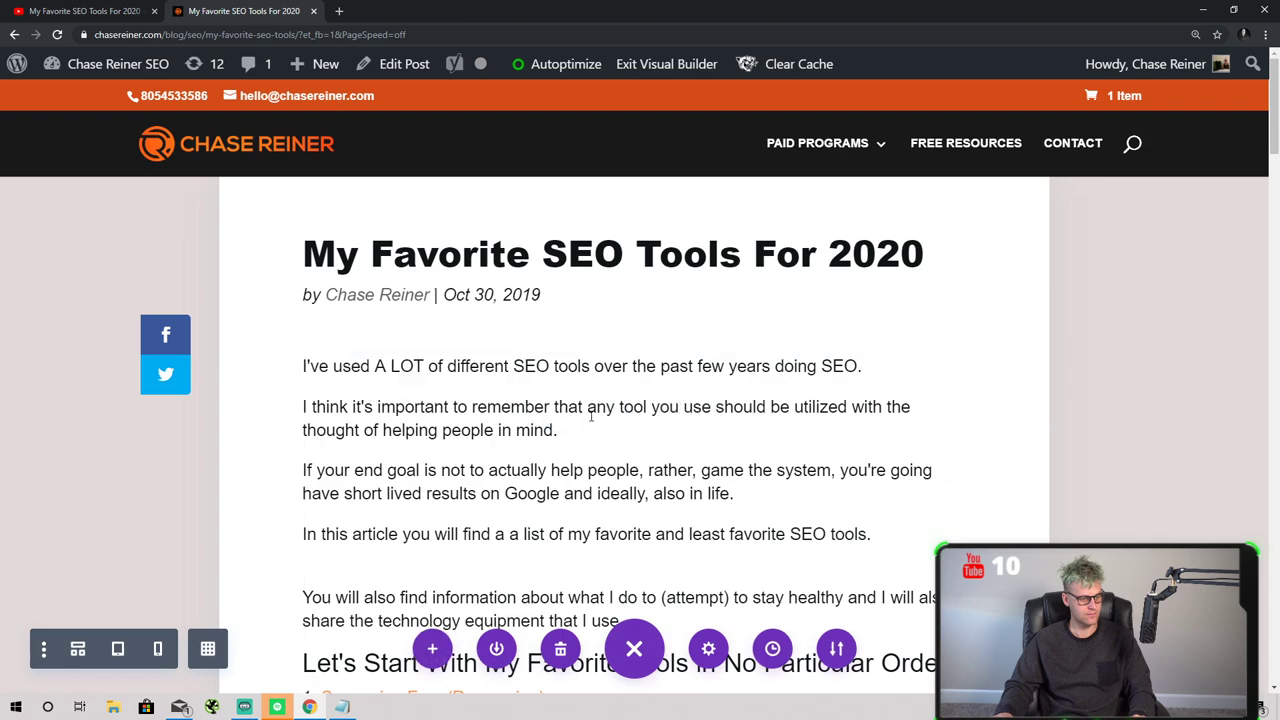
{"action": "scroll", "coordinate": [703, 440], "scroll_direction": "down", "scroll_amount": 3}
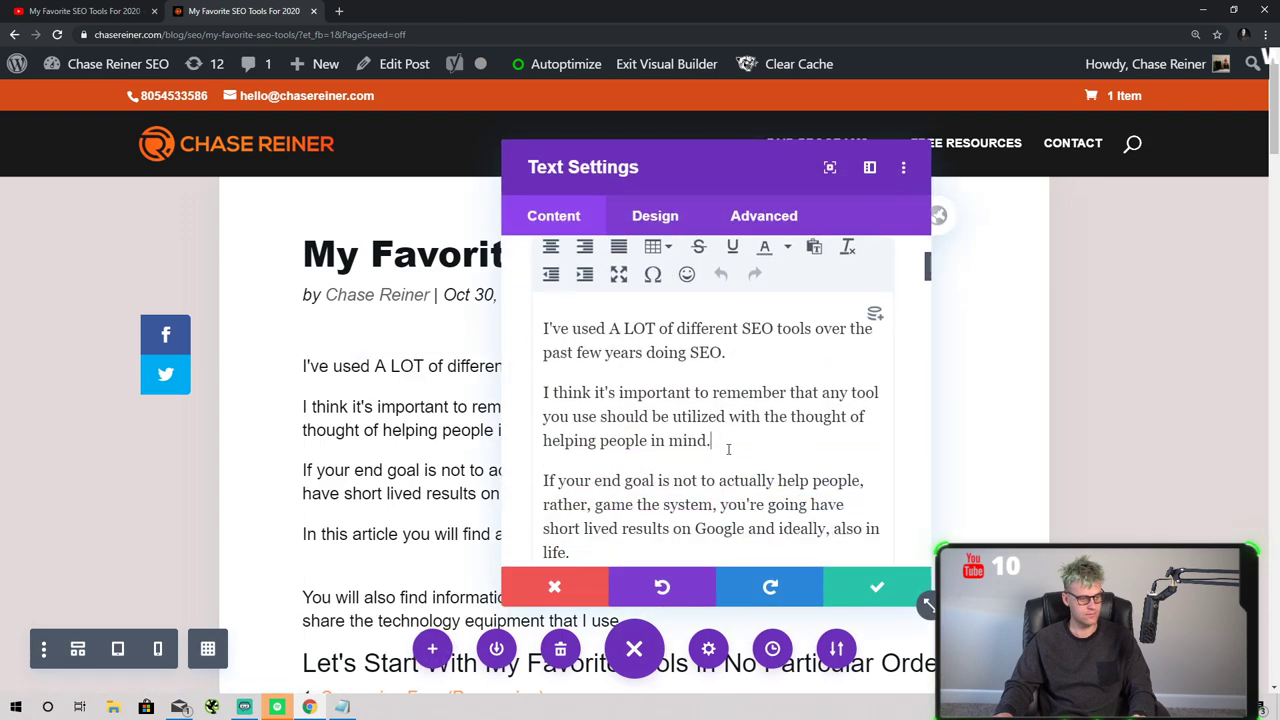
{"action": "left_click", "coordinate": [728, 450]}
{"action": "key", "text": "Return"}
{"action": "key", "text": "ctrl+v"}
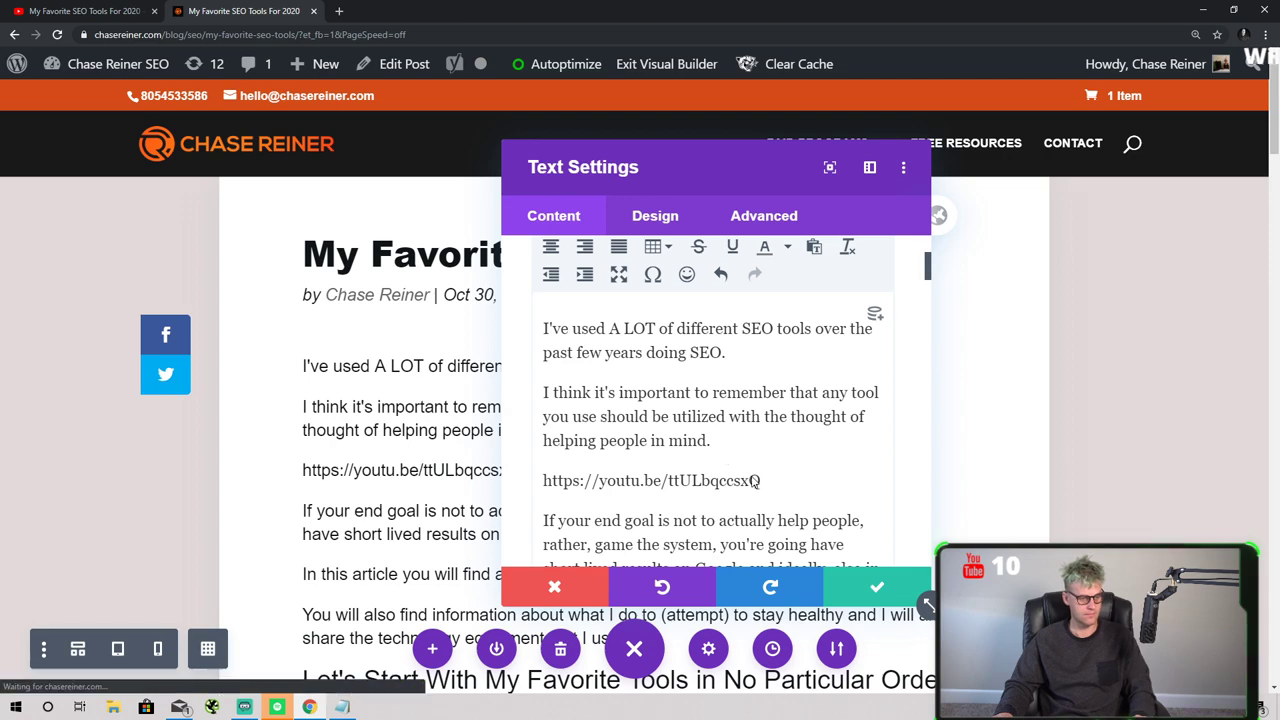
{"action": "left_click", "coordinate": [876, 588]}
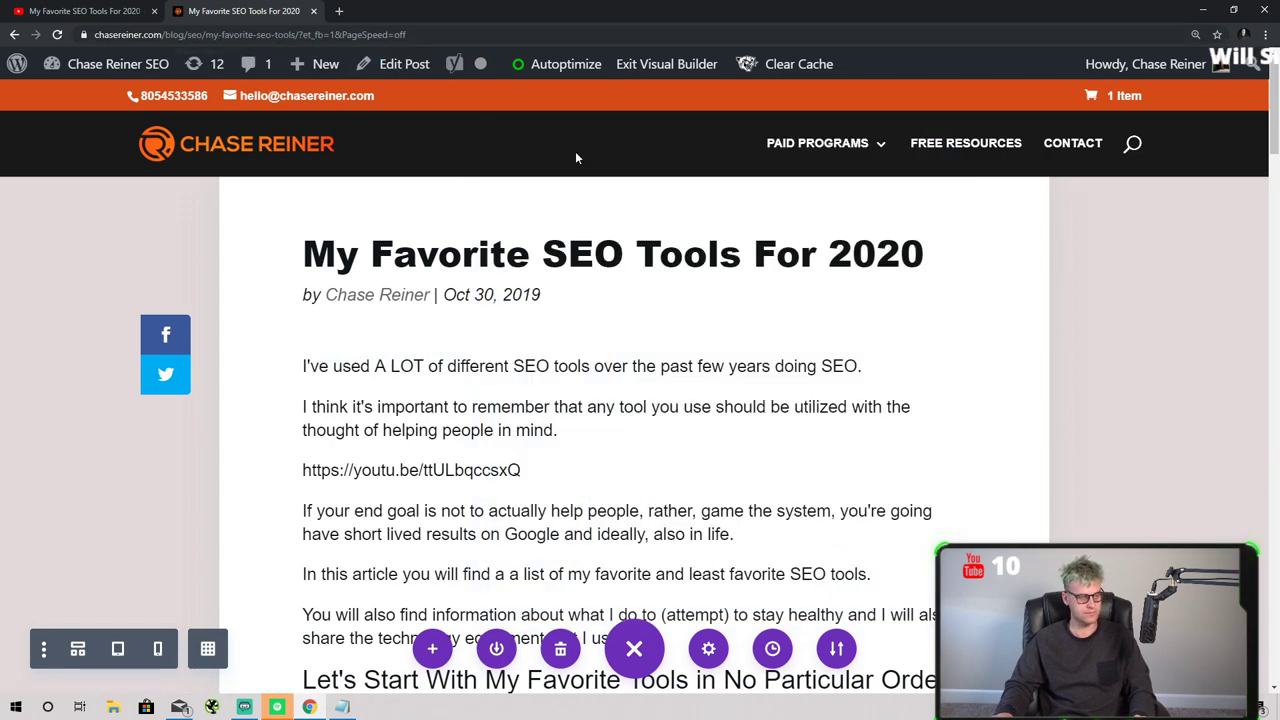
{"action": "left_click_drag", "start_coordinate": [96, 34], "coordinate": [325, 20]}
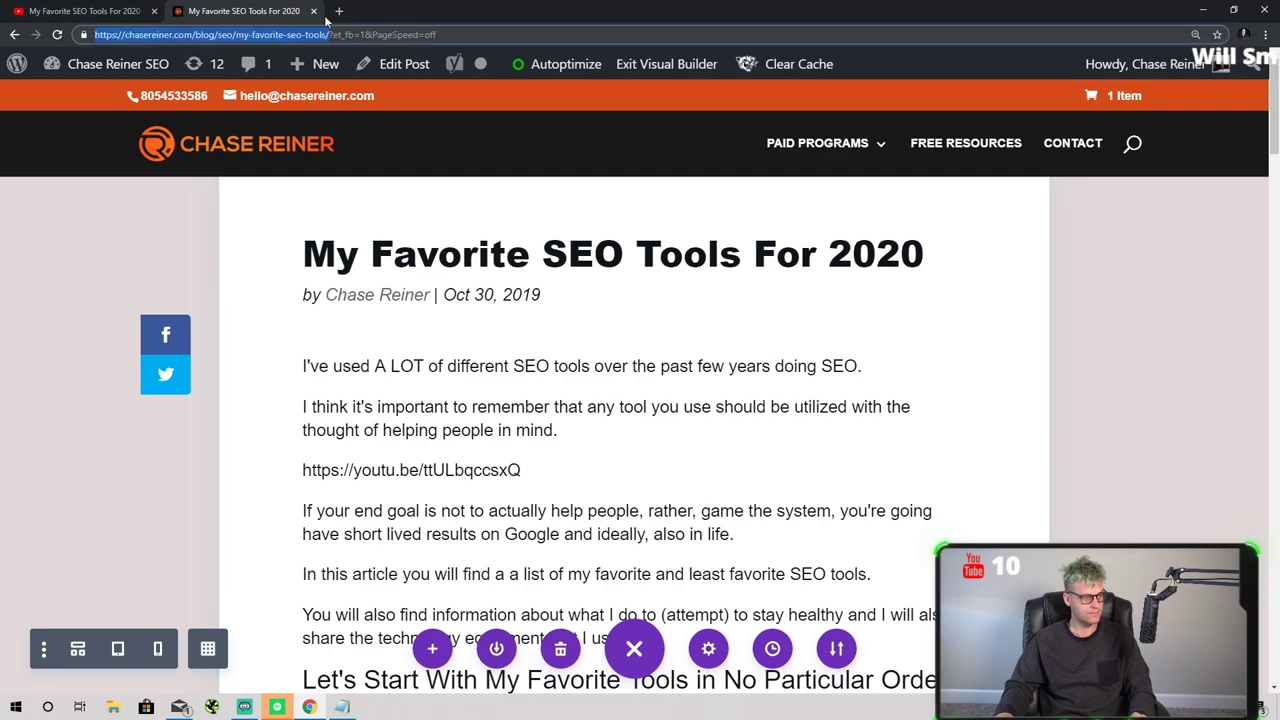
{"action": "left_click", "coordinate": [340, 11]}
- Search 'search console' and enter Google Search Console for chasereiner.com
{"action": "type", "text": "search console"}
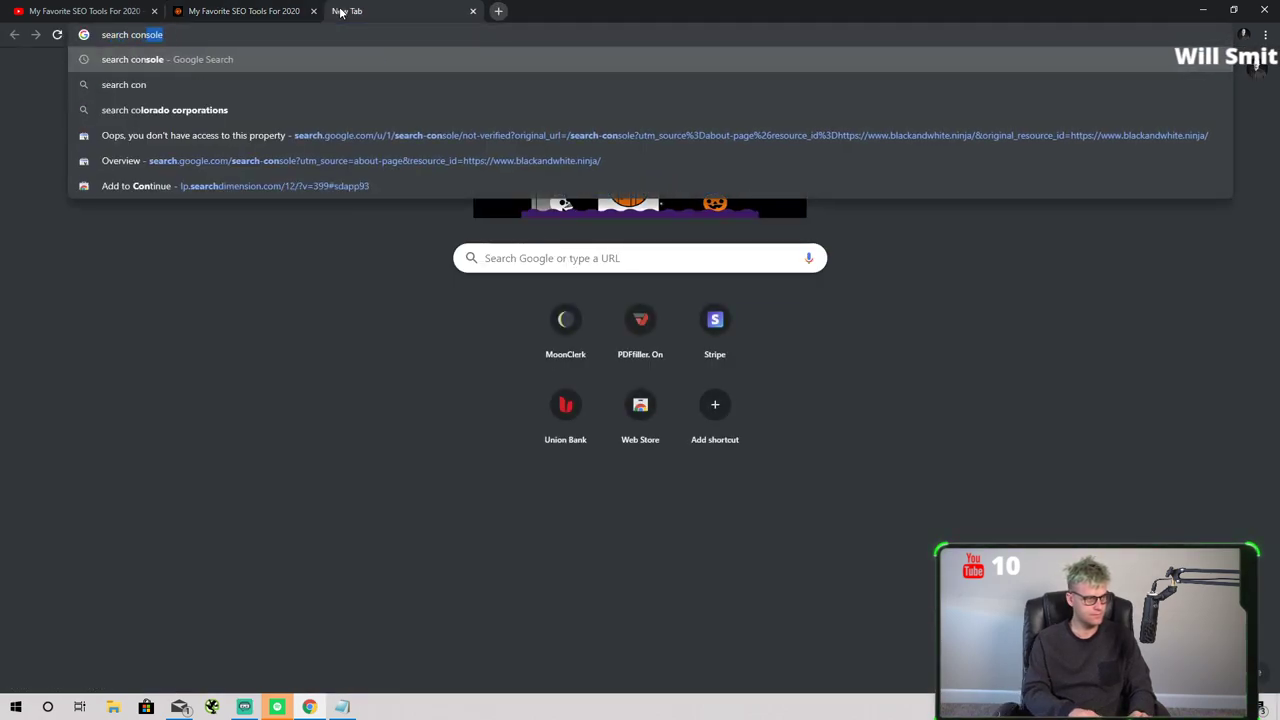
{"action": "key", "text": "Return"}
{"action": "left_click", "coordinate": [340, 263]}
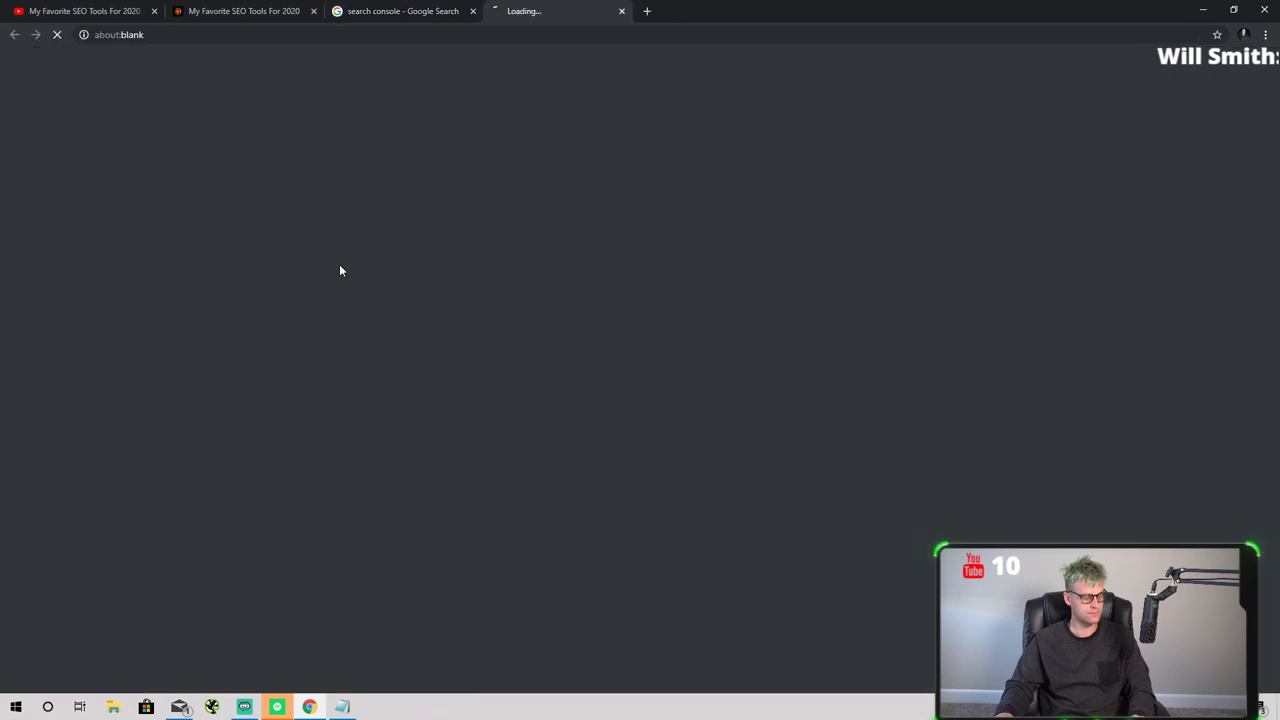
{"action": "left_click", "coordinate": [462, 17]}
{"action": "left_click", "coordinate": [473, 11]}
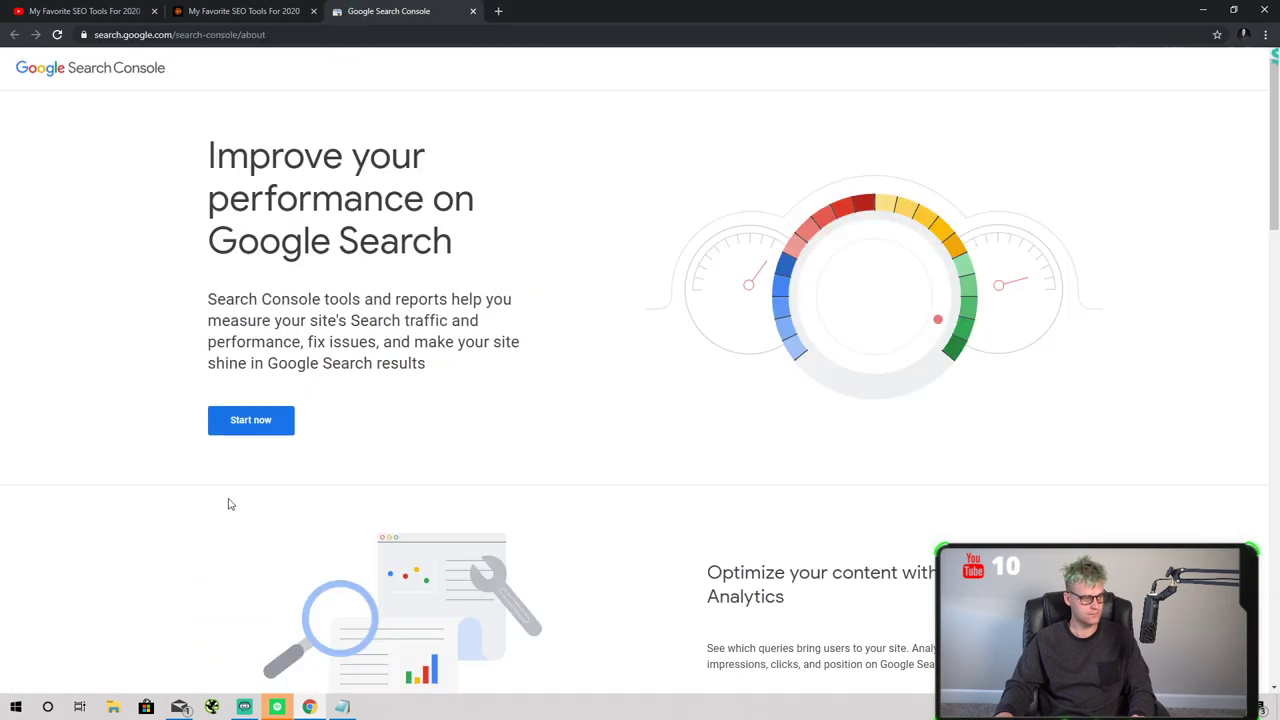
{"action": "left_click", "coordinate": [262, 425]}
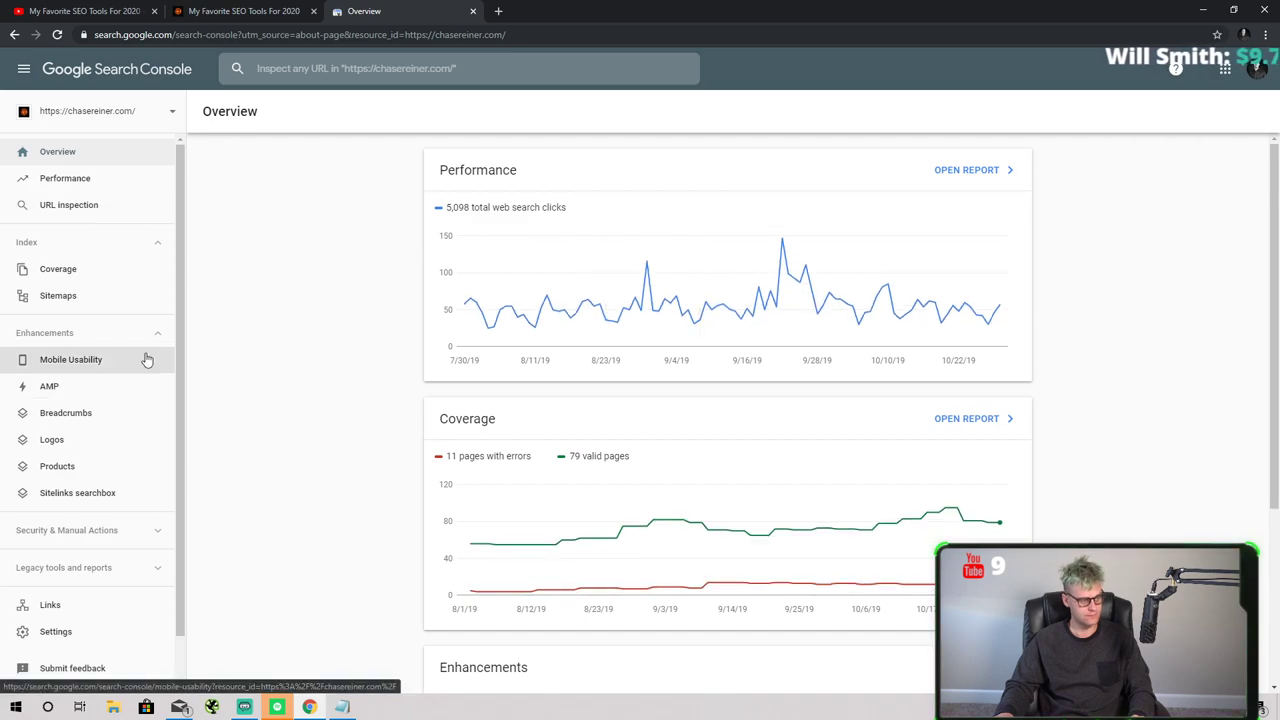
- Paste the blog post's URL into URL inspection and run the inspection
{"action": "left_click", "coordinate": [85, 206]}
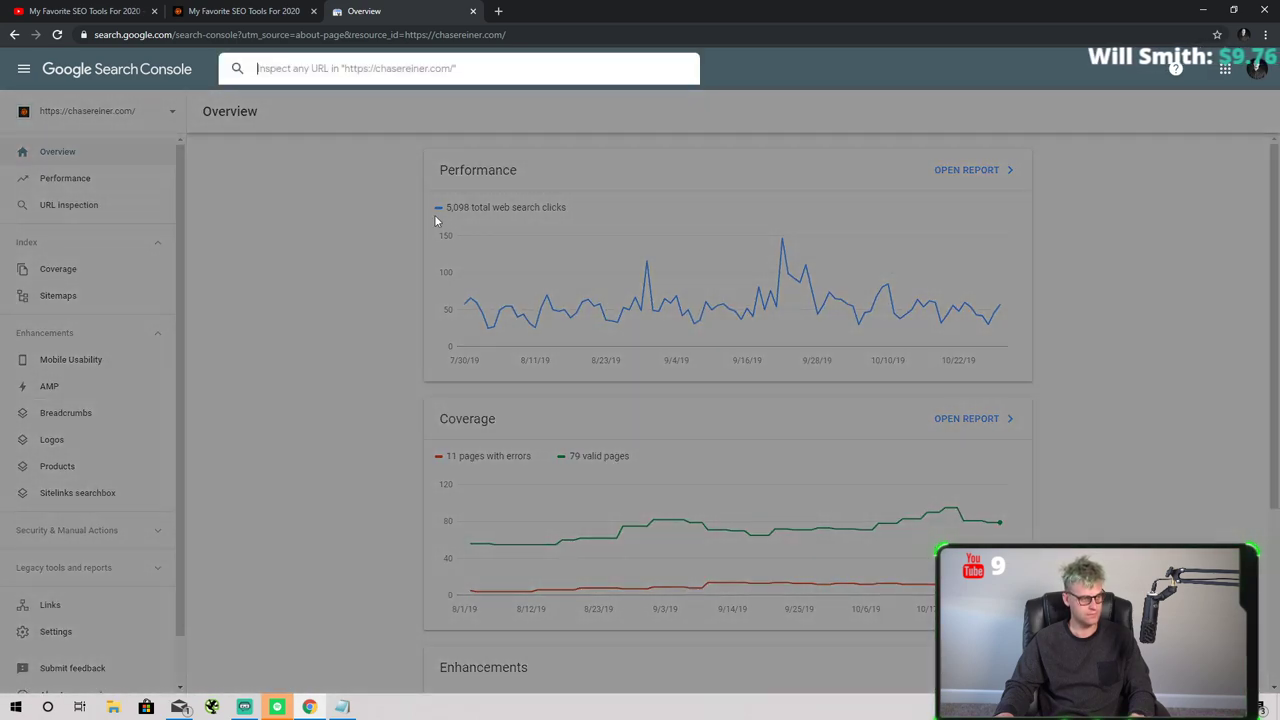
{"action": "type", "text": "https://chasereiner.com/blog/my-favorite-seo-tools/"}
{"action": "key", "text": "Return"}
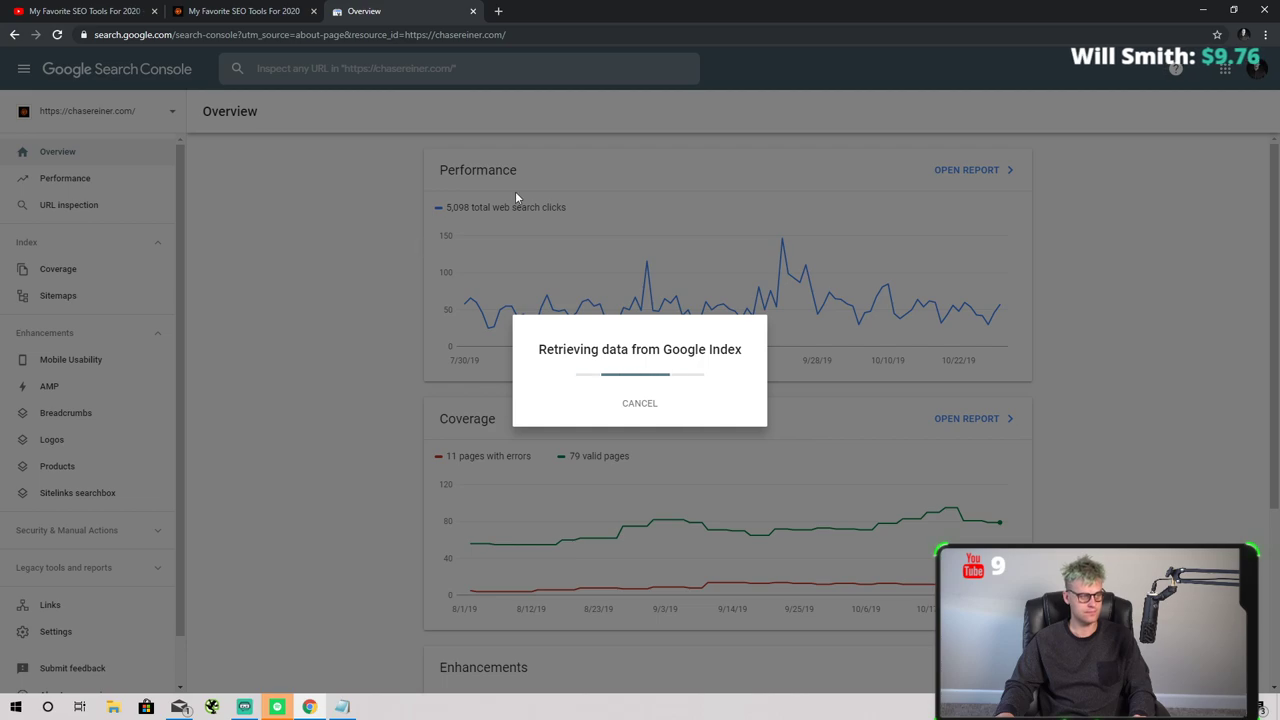
{"action": "left_click", "coordinate": [500, 8]}
{"action": "type", "text": "how to "}
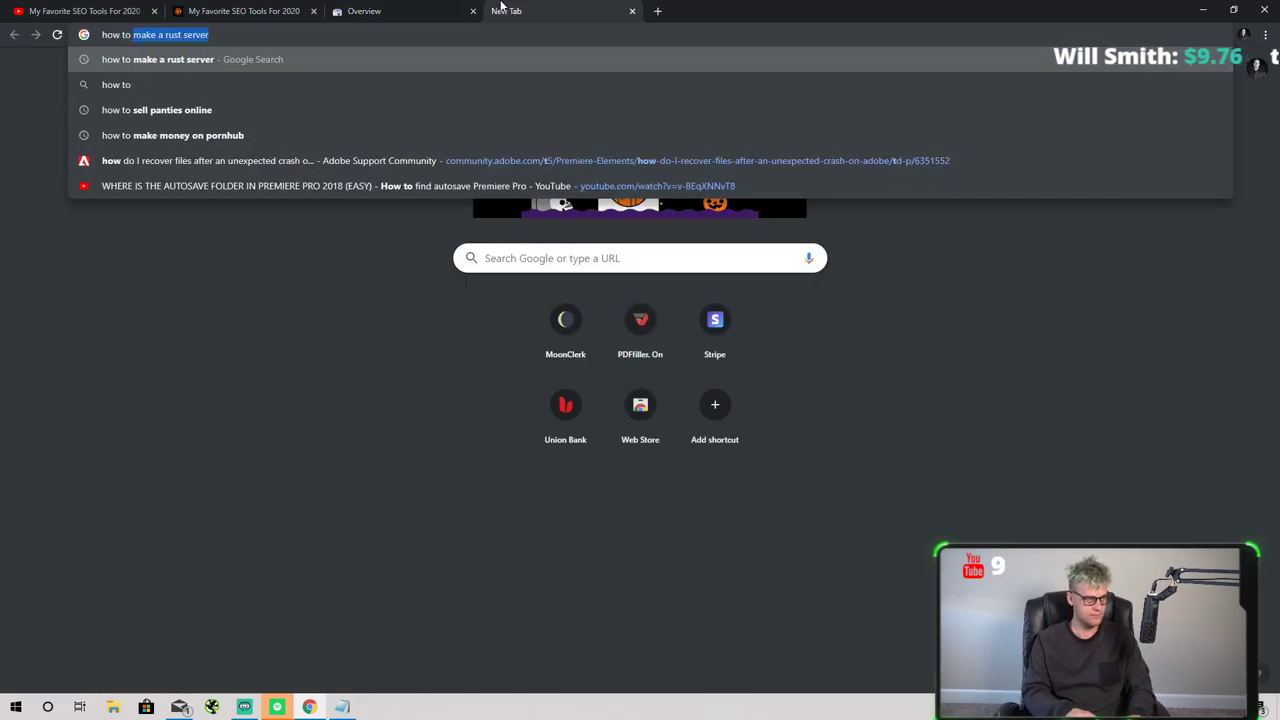
{"action": "type", "text": "track conversio"}
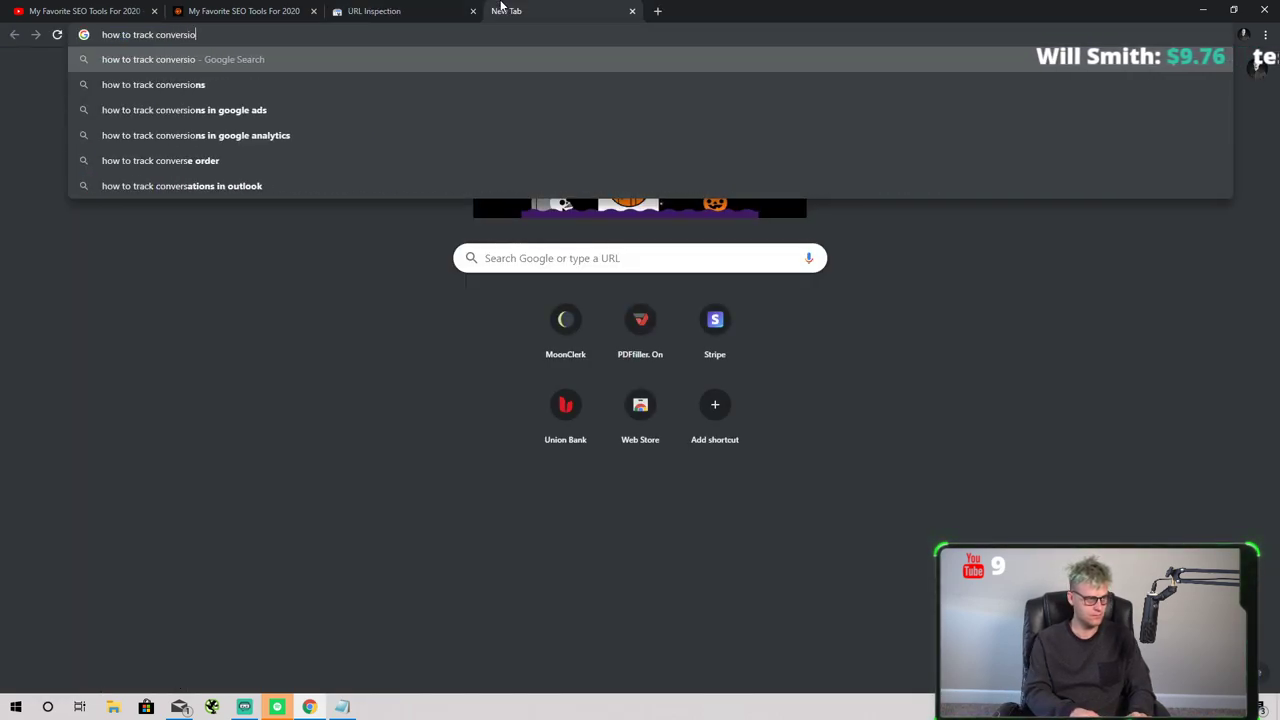
{"action": "type", "text": "n rates with many"}
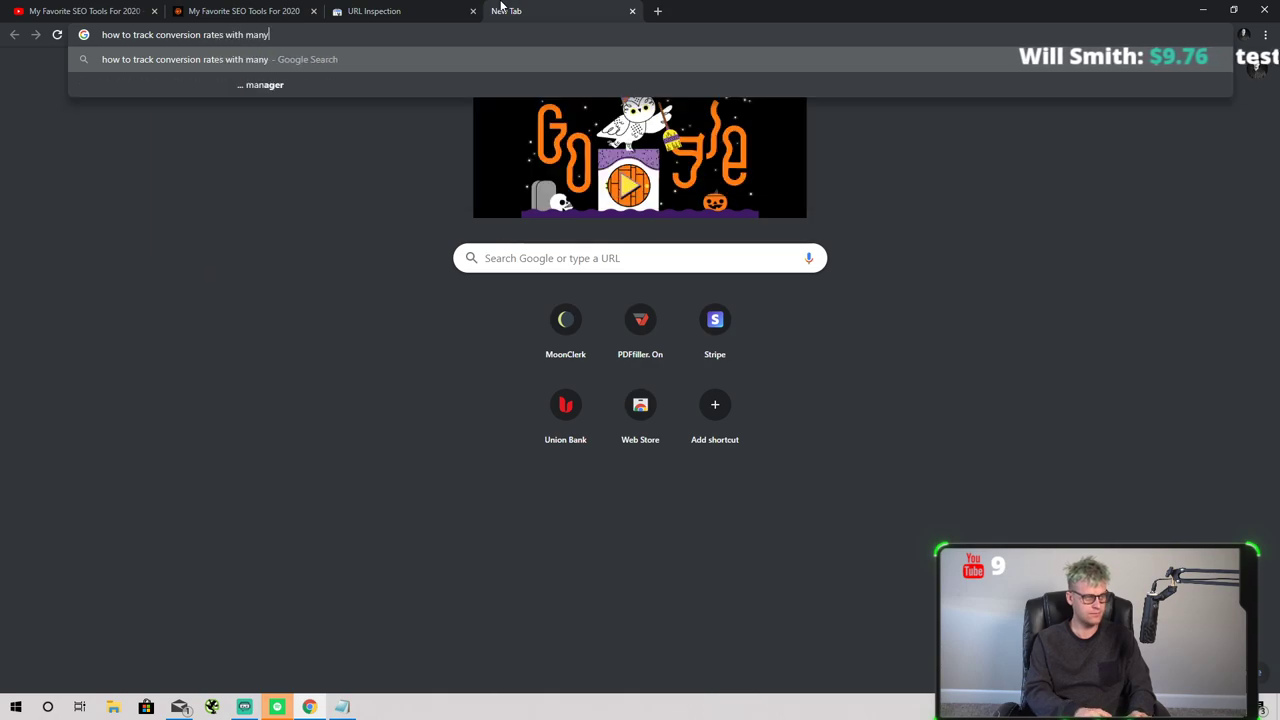
{"action": "type", "text": "chat opt ins"}
- Search 'how to track conversion rates with manychat opt ins', read the ManyChat statistics article, and browse the results
{"action": "key", "text": "Return"}
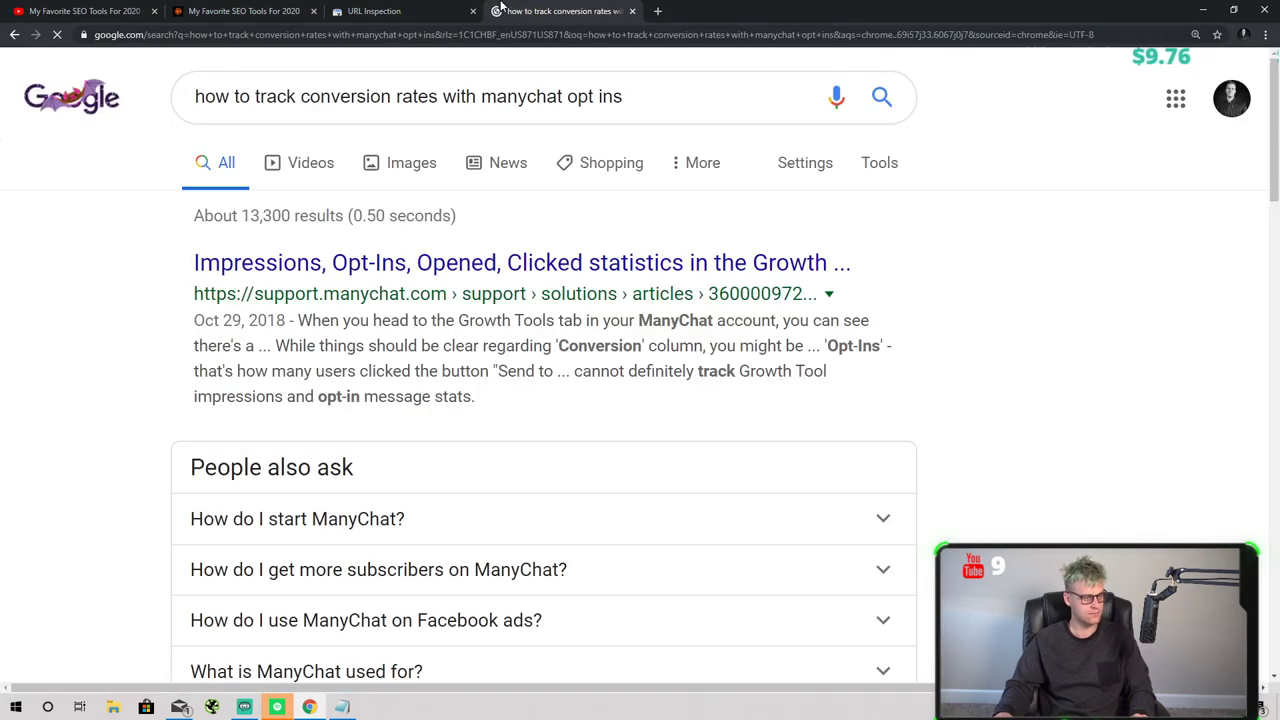
{"action": "left_click", "coordinate": [470, 266]}
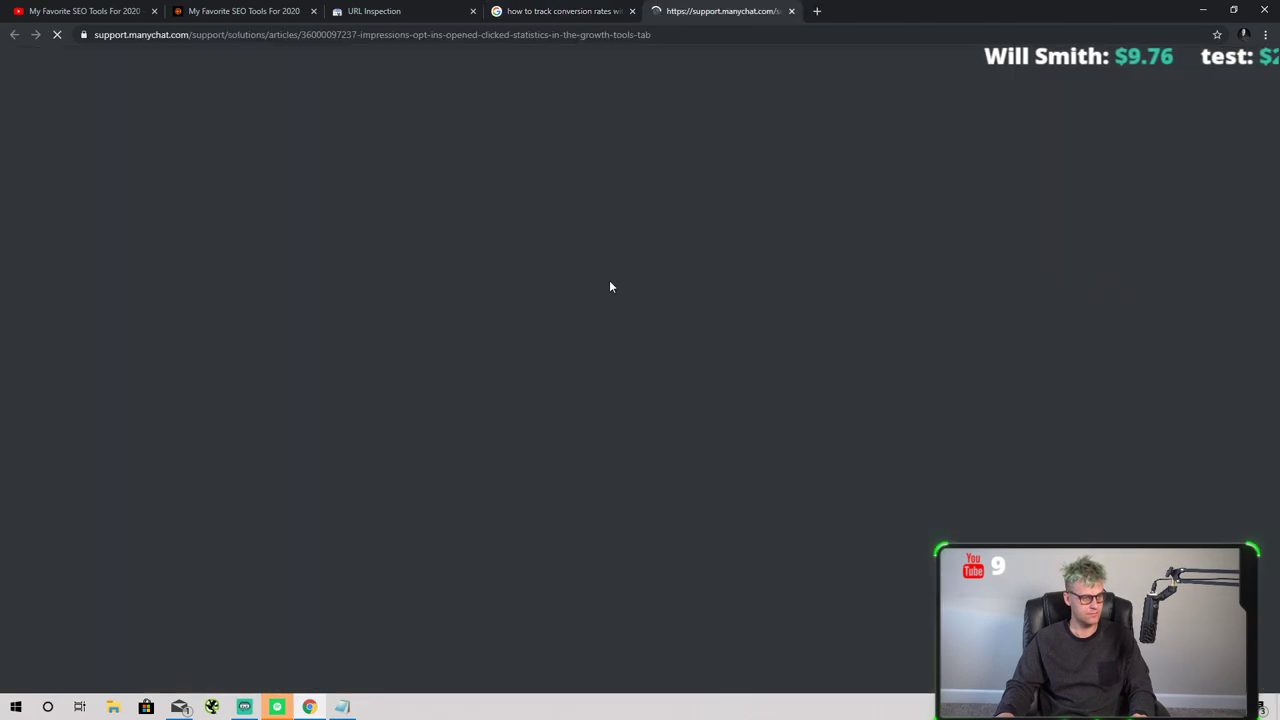
{"action": "scroll", "coordinate": [686, 310], "scroll_direction": "down", "scroll_amount": 3}
{"action": "scroll", "coordinate": [680, 300], "scroll_direction": "down", "scroll_amount": 5}
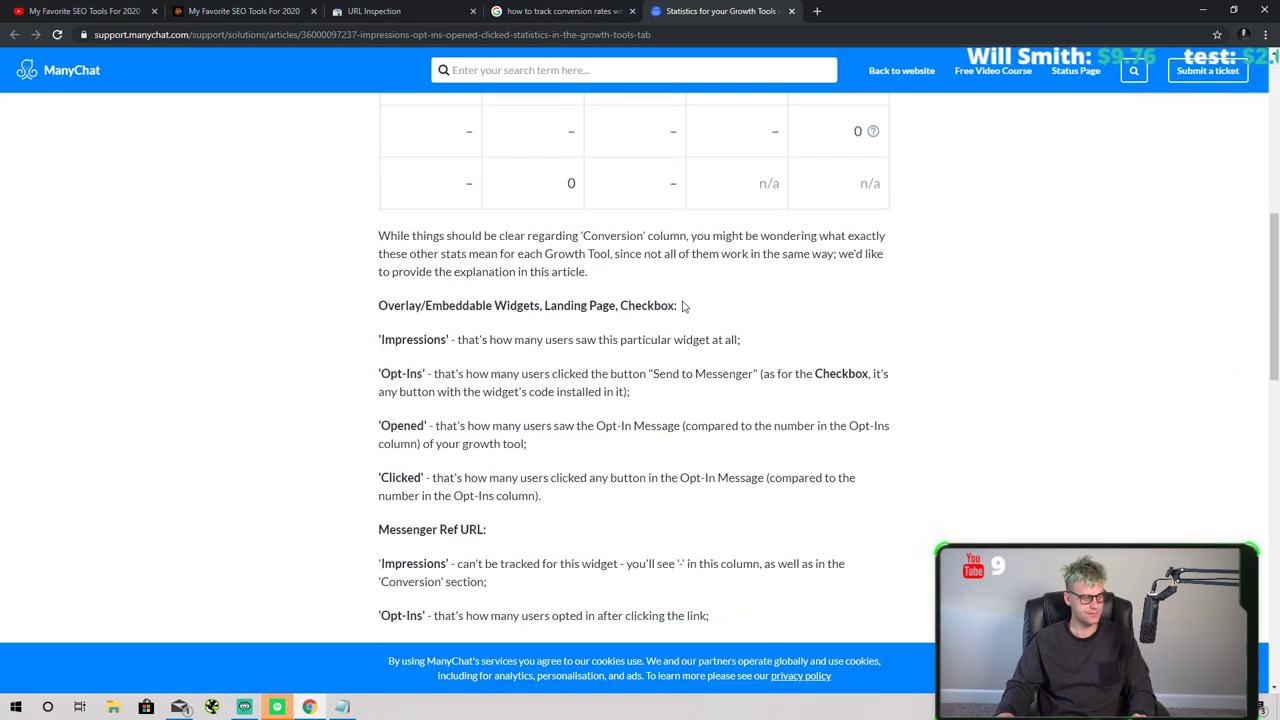
{"action": "scroll", "coordinate": [588, 300], "scroll_direction": "down", "scroll_amount": 8}
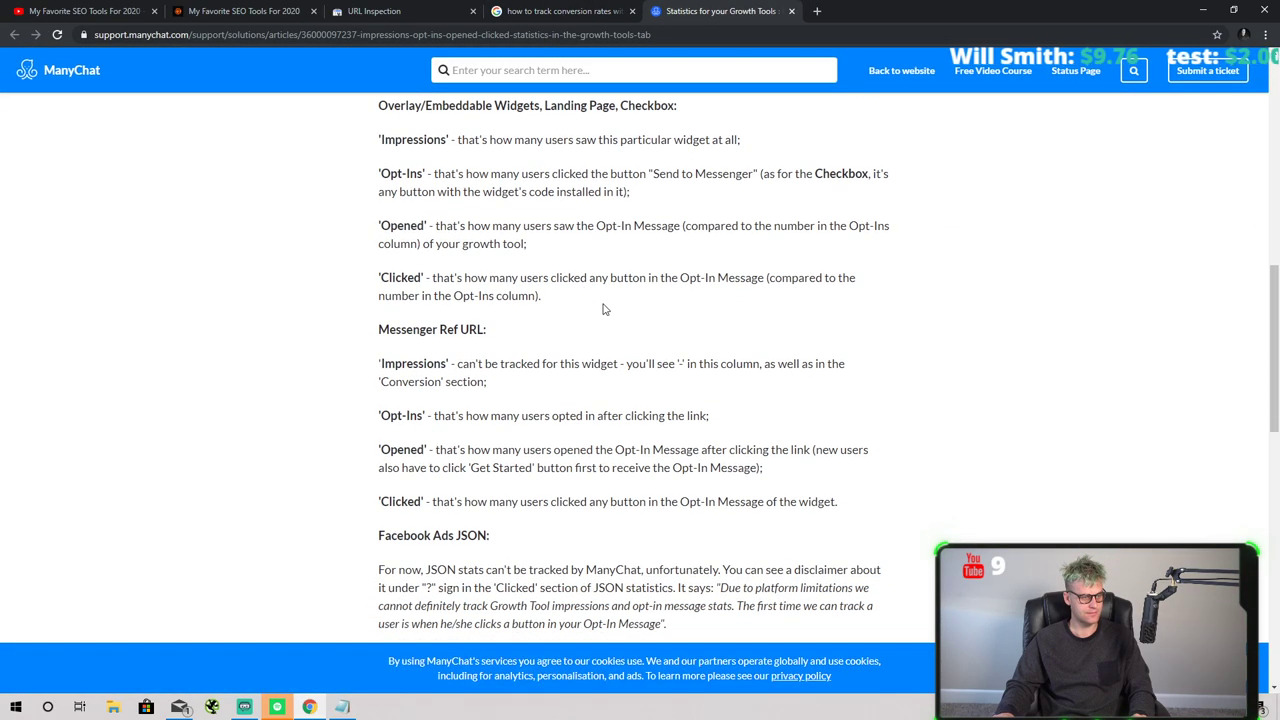
{"action": "scroll", "coordinate": [550, 252], "scroll_direction": "down", "scroll_amount": 3}
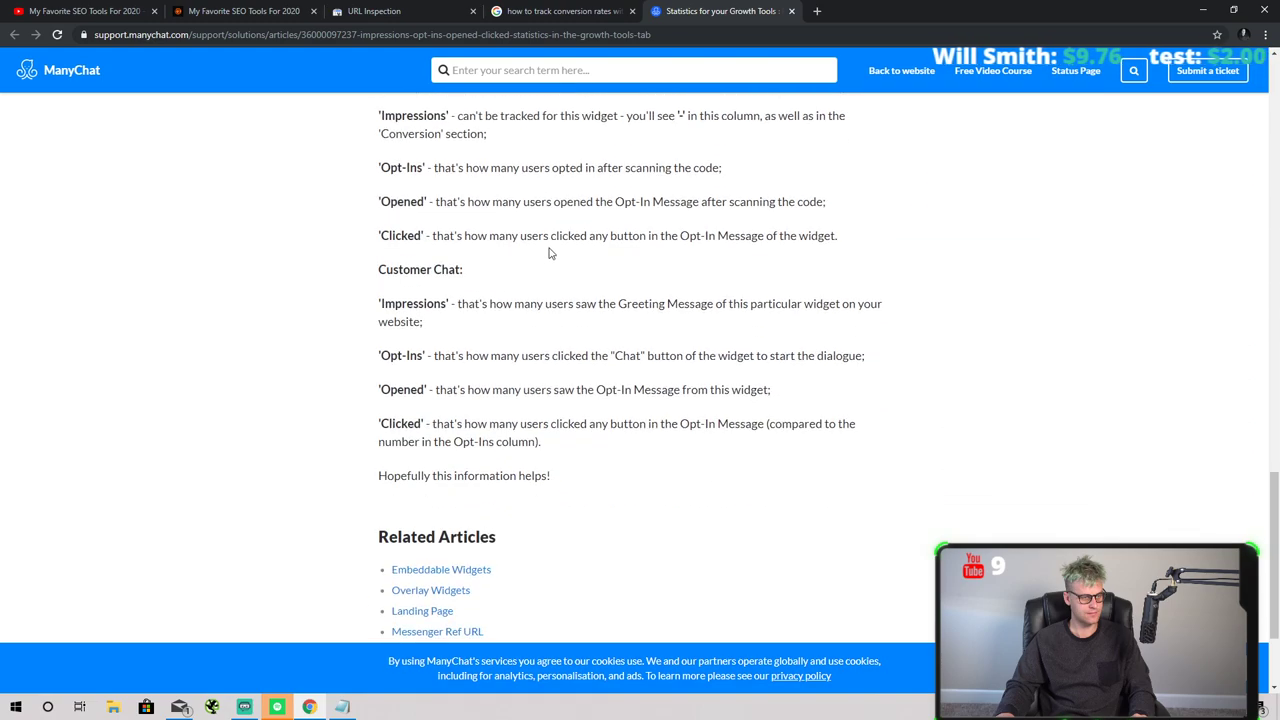
{"action": "scroll", "coordinate": [815, 294], "scroll_direction": "up", "scroll_amount": 2}
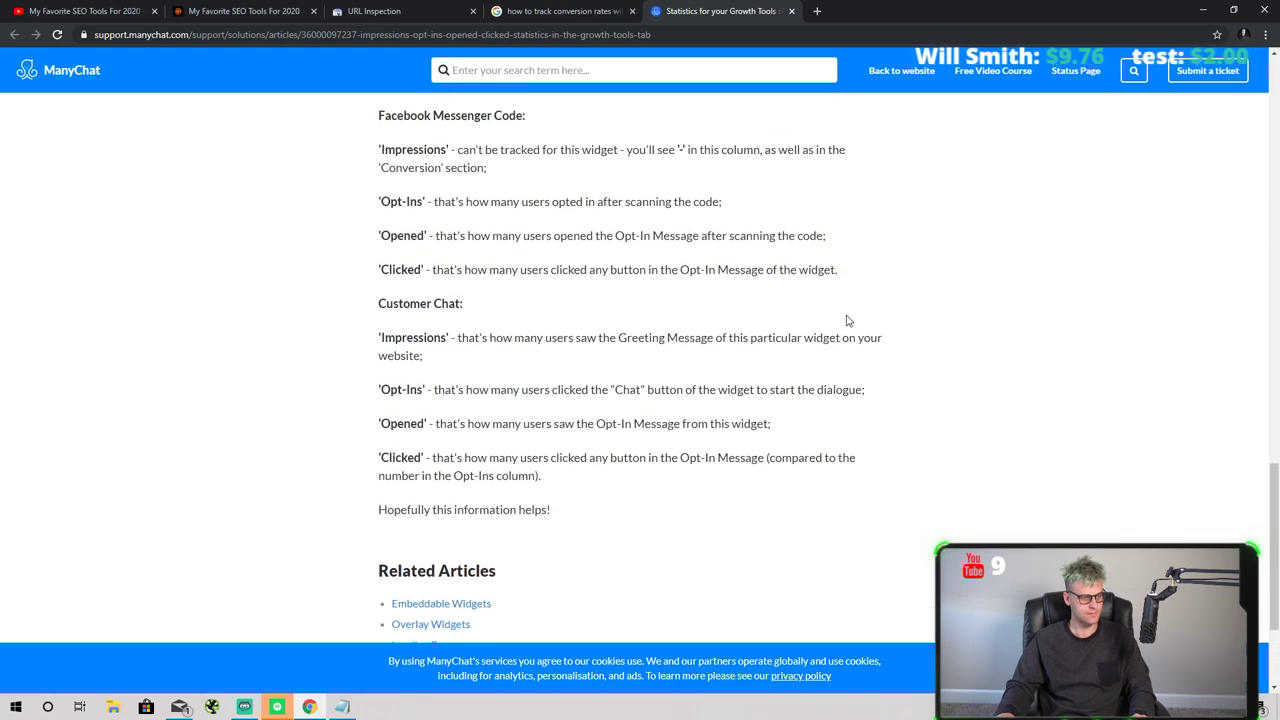
{"action": "scroll", "coordinate": [549, 322], "scroll_direction": "up", "scroll_amount": 15}
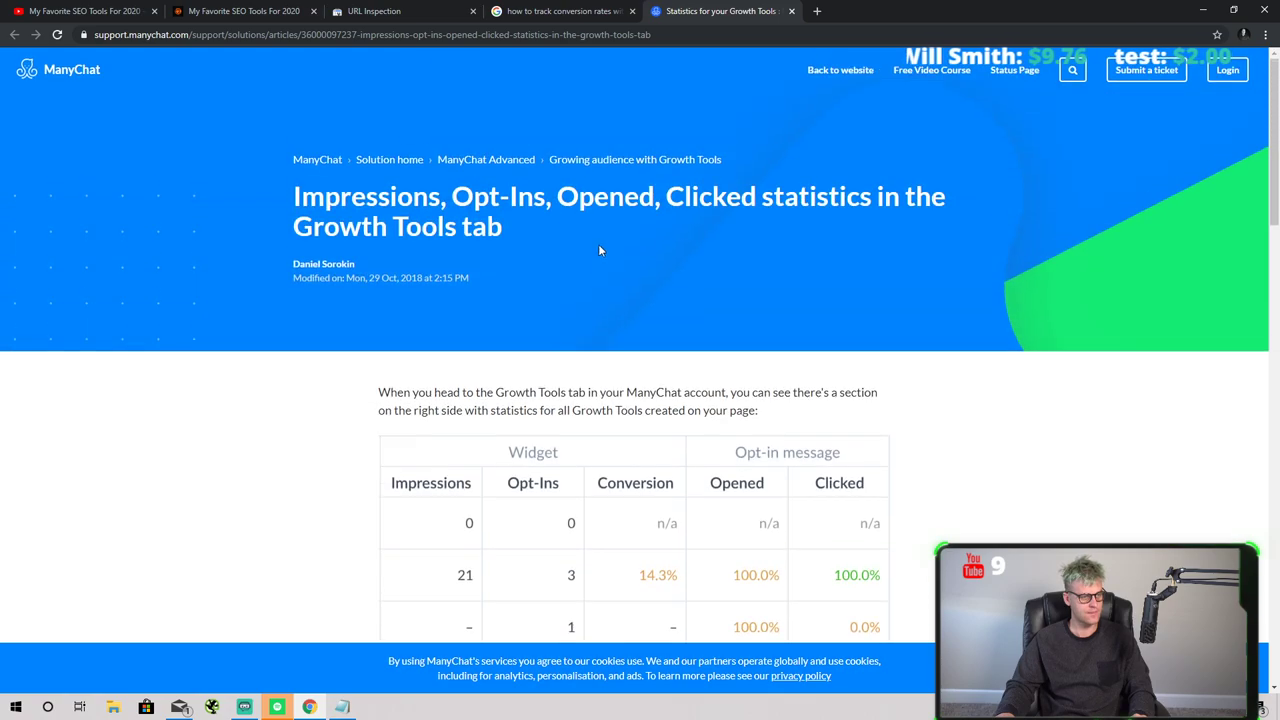
{"action": "left_click", "coordinate": [496, 10]}
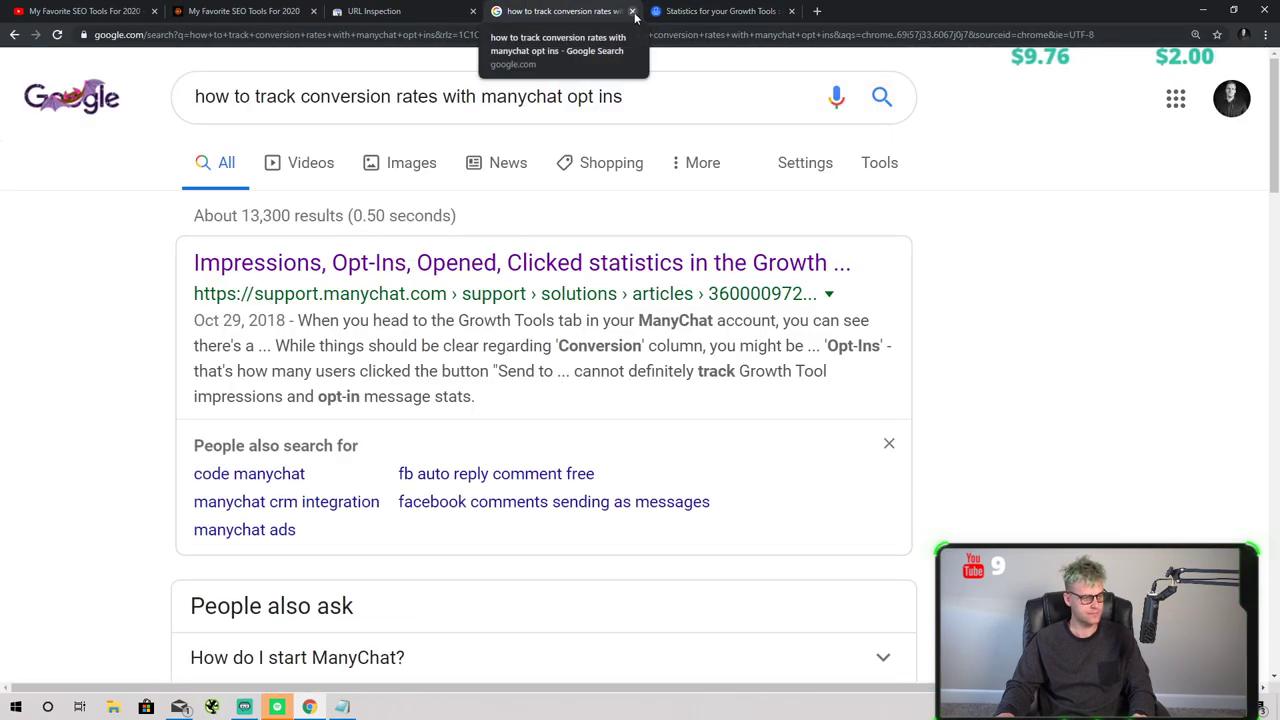
{"action": "scroll", "coordinate": [540, 250], "scroll_direction": "down", "scroll_amount": 6}
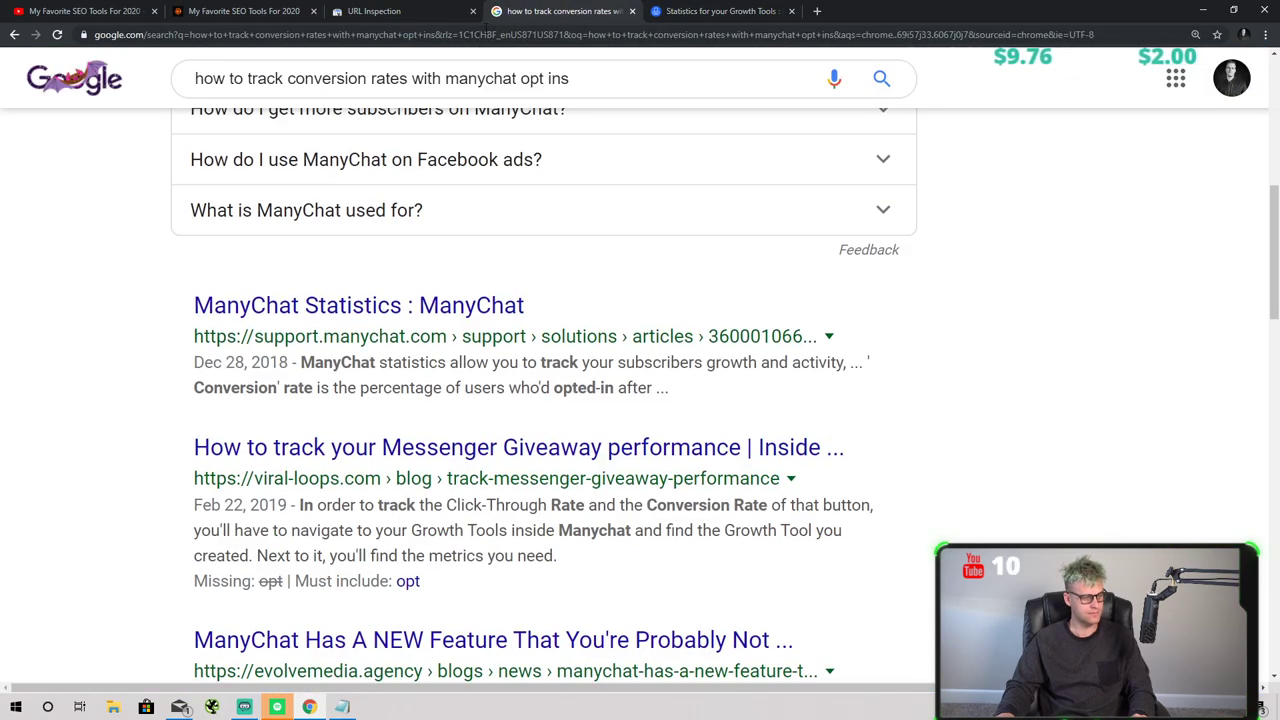
{"action": "scroll", "coordinate": [530, 460], "scroll_direction": "down", "scroll_amount": 3}
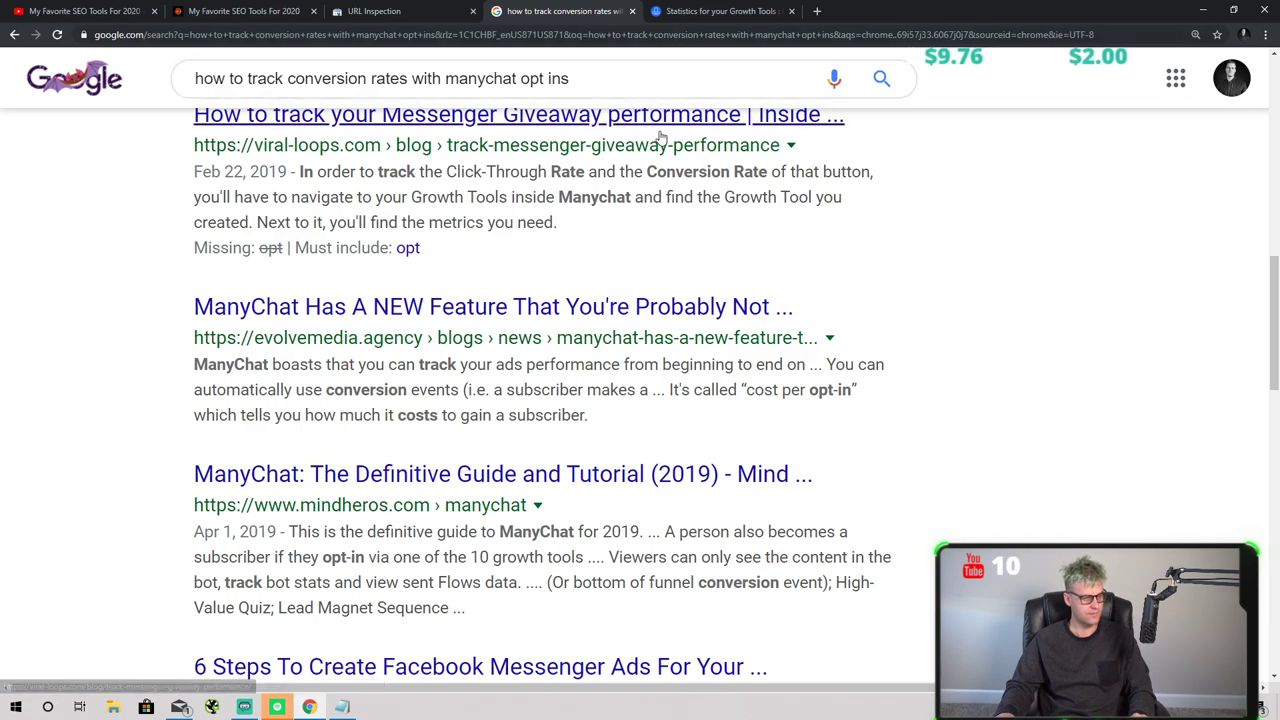
{"action": "left_click", "coordinate": [347, 318]}
{"action": "scroll", "coordinate": [592, 214], "scroll_direction": "down", "scroll_amount": 3}
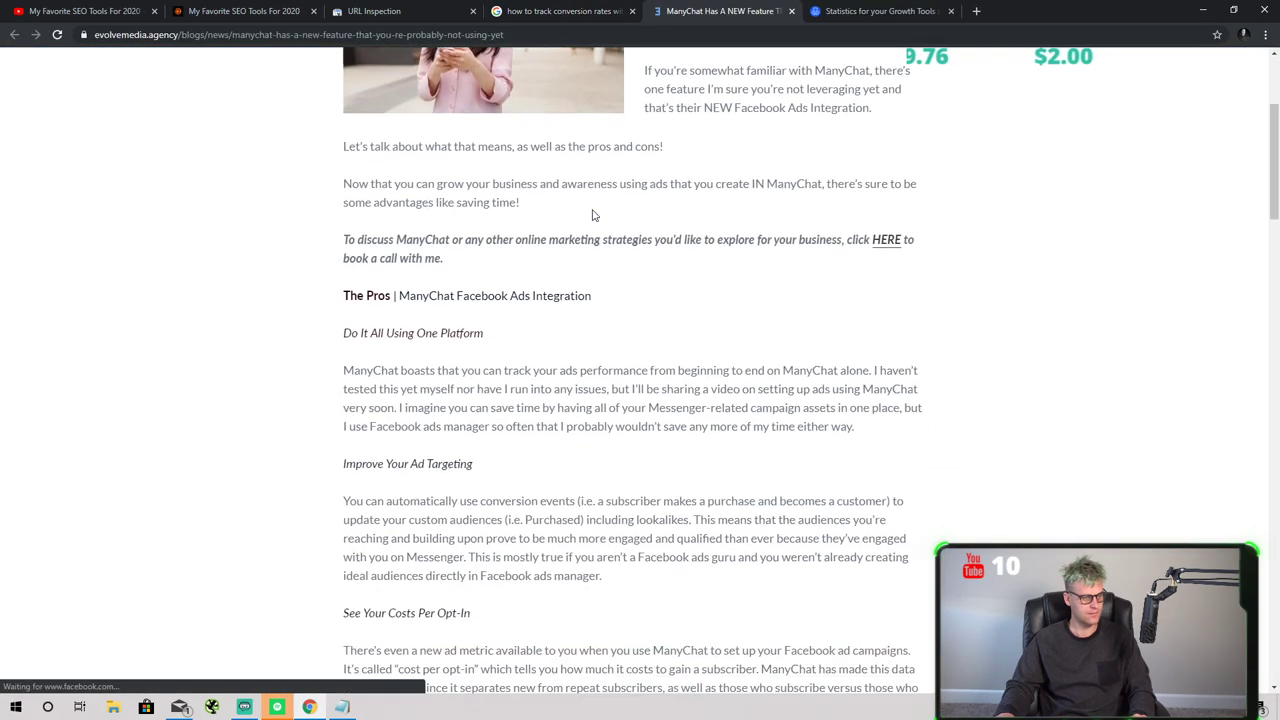
{"action": "scroll", "coordinate": [611, 200], "scroll_direction": "down", "scroll_amount": 5}
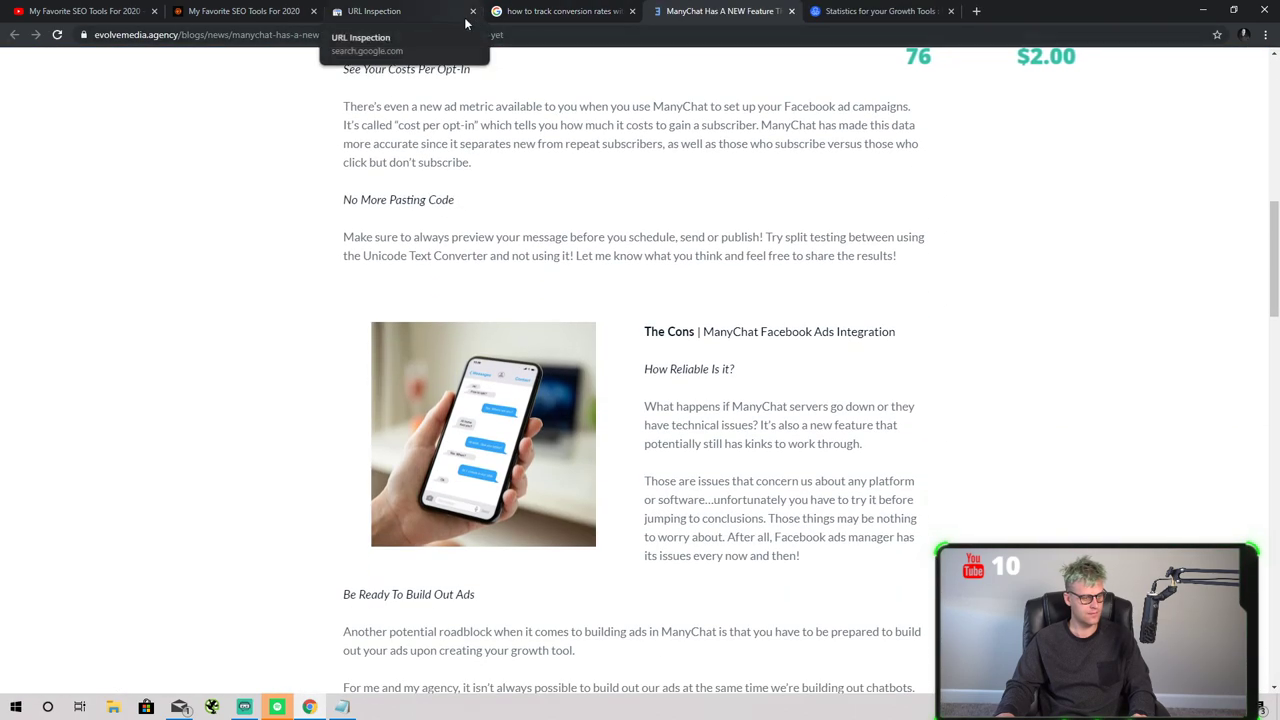
{"action": "left_click", "coordinate": [445, 34]}
{"action": "type", "text": "how ot"}
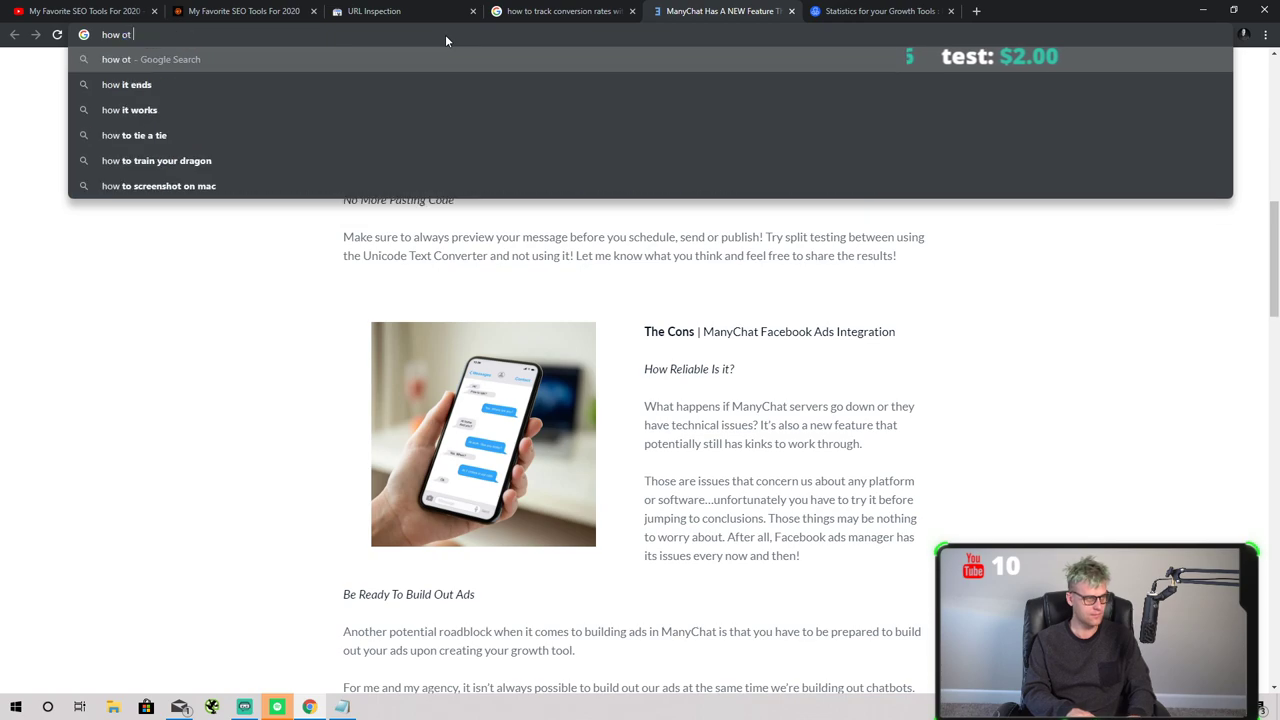
{"action": "key", "text": "BackSpace"}
{"action": "key", "text": "BackSpace"}
{"action": "type", "text": "to track ma"}
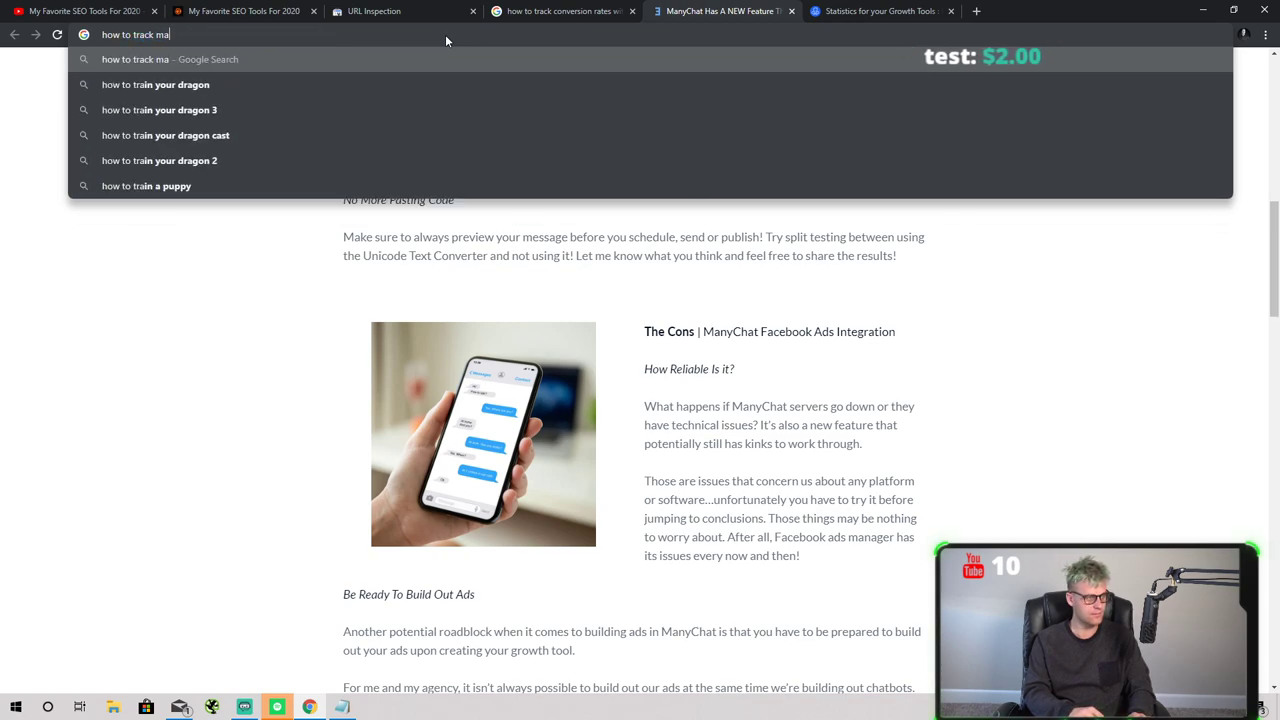
{"action": "type", "text": "nychat clicks"}
{"action": "key", "text": "Return"}
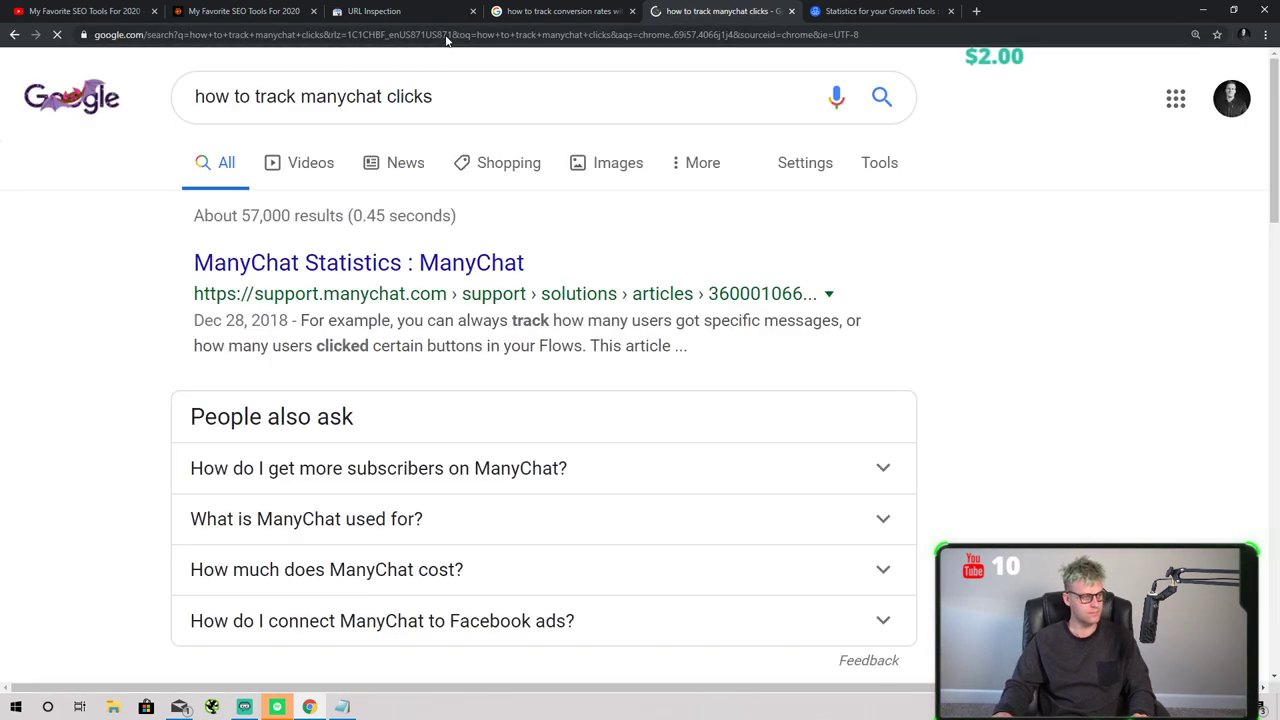
{"action": "scroll", "coordinate": [368, 255], "scroll_direction": "down", "scroll_amount": 2}
{"action": "scroll", "coordinate": [390, 210], "scroll_direction": "up", "scroll_amount": 1}
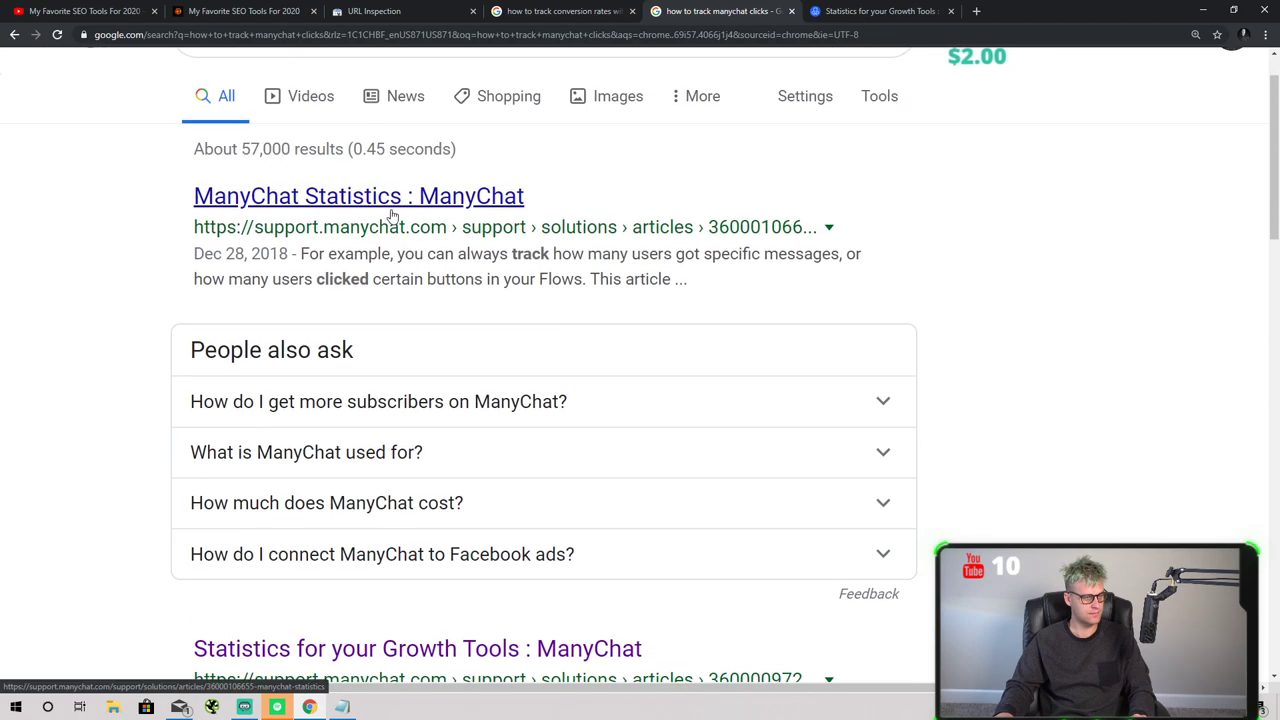
{"action": "left_click", "coordinate": [391, 207]}
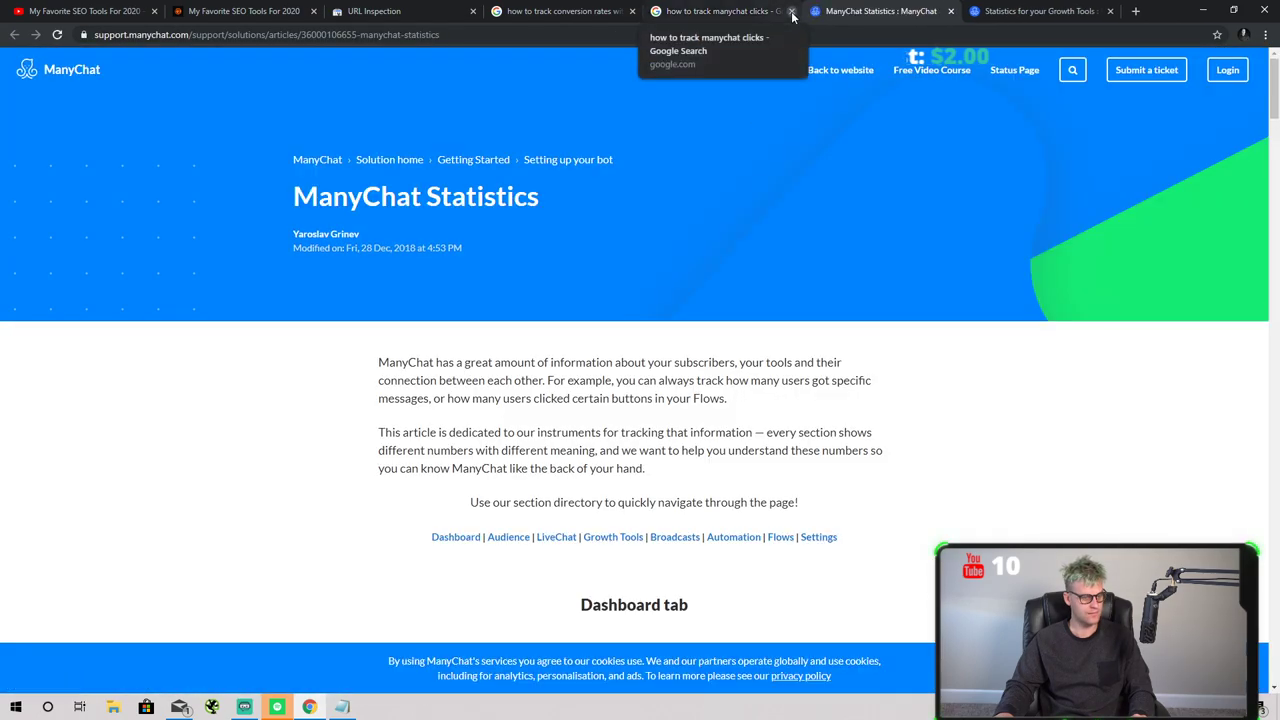
{"action": "left_click", "coordinate": [791, 12]}
{"action": "left_click", "coordinate": [791, 12]}
{"action": "left_click", "coordinate": [575, 11]}
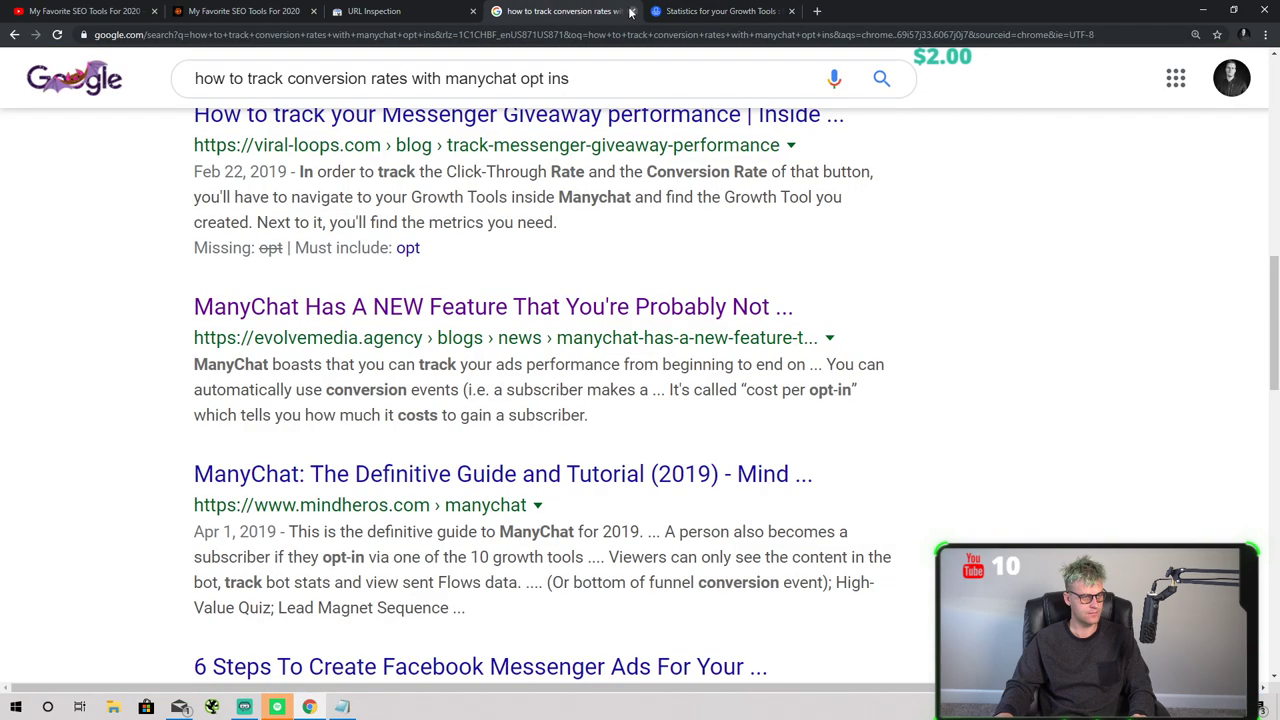
{"action": "key", "text": "ctrl+Tab"}
- Close the conversion-rate results and compare URL Inspection results with the Growth Tools statistics article
{"action": "left_click", "coordinate": [631, 11]}
{"action": "left_click", "coordinate": [420, 9]}
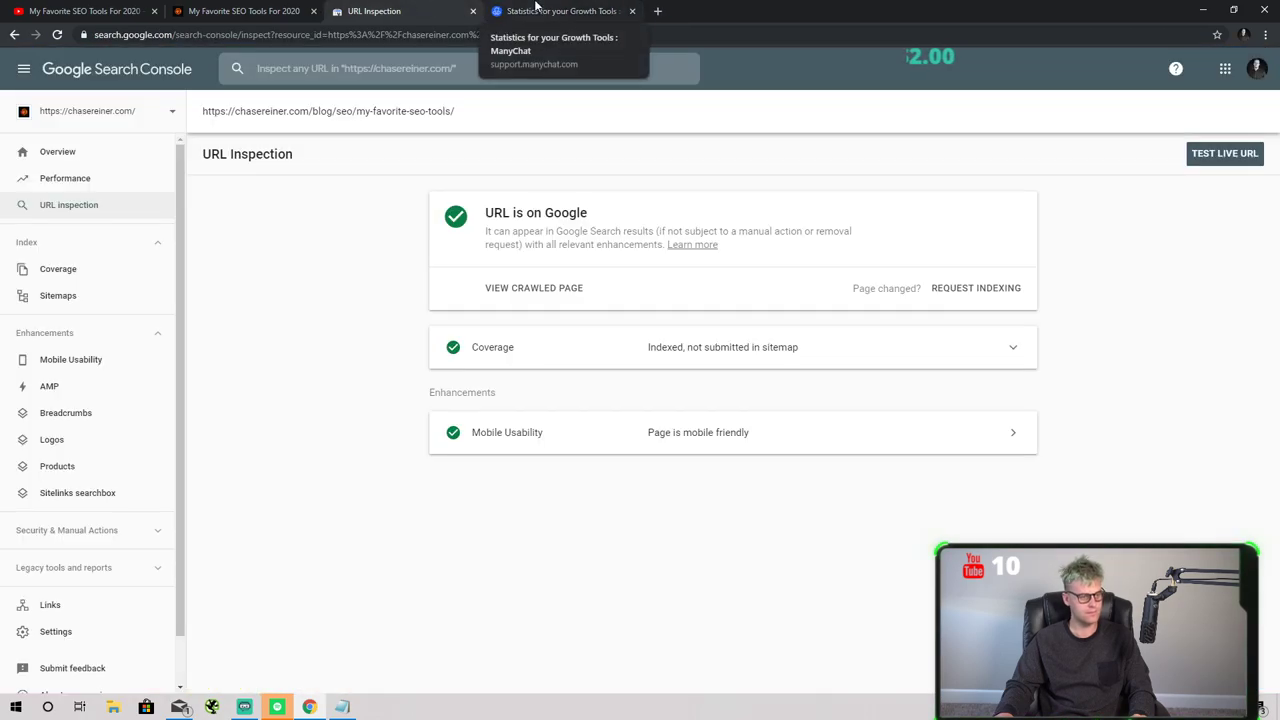
{"action": "left_click", "coordinate": [540, 10]}
{"action": "left_click", "coordinate": [425, 10]}
{"action": "left_click", "coordinate": [540, 10]}
{"action": "left_click", "coordinate": [443, 12]}
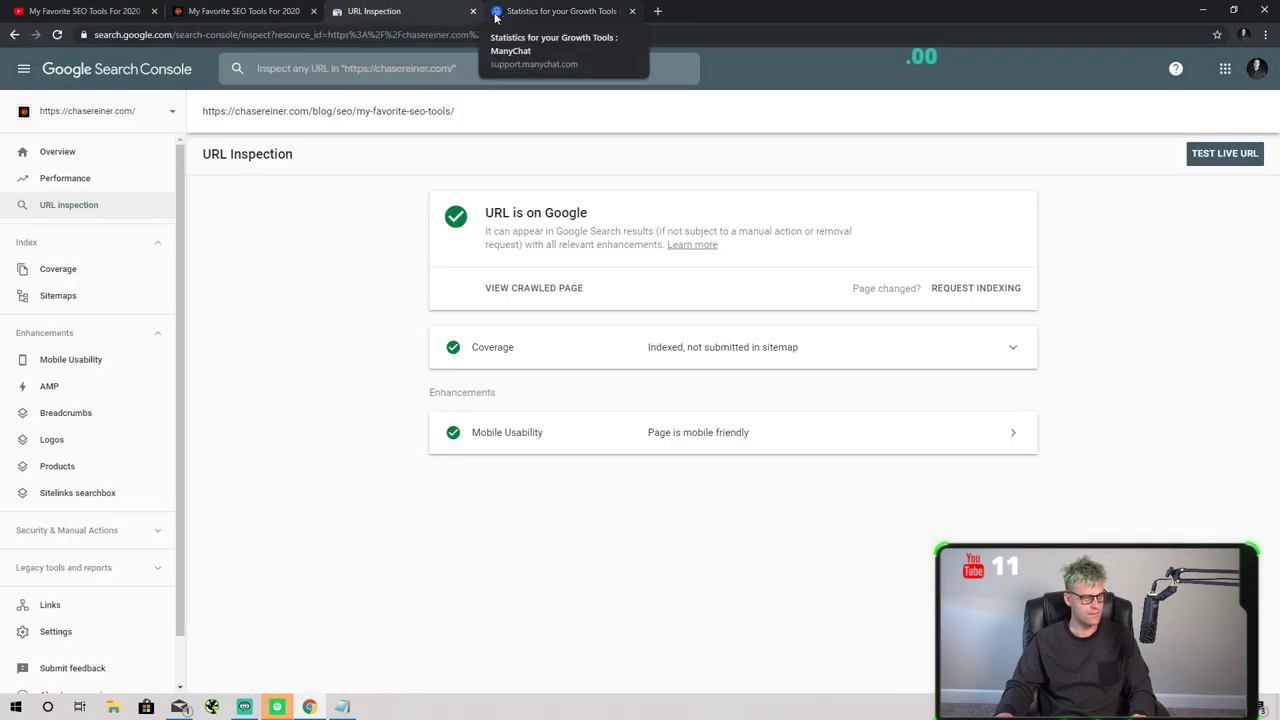
{"action": "left_click", "coordinate": [540, 10]}
{"action": "left_click", "coordinate": [425, 10]}
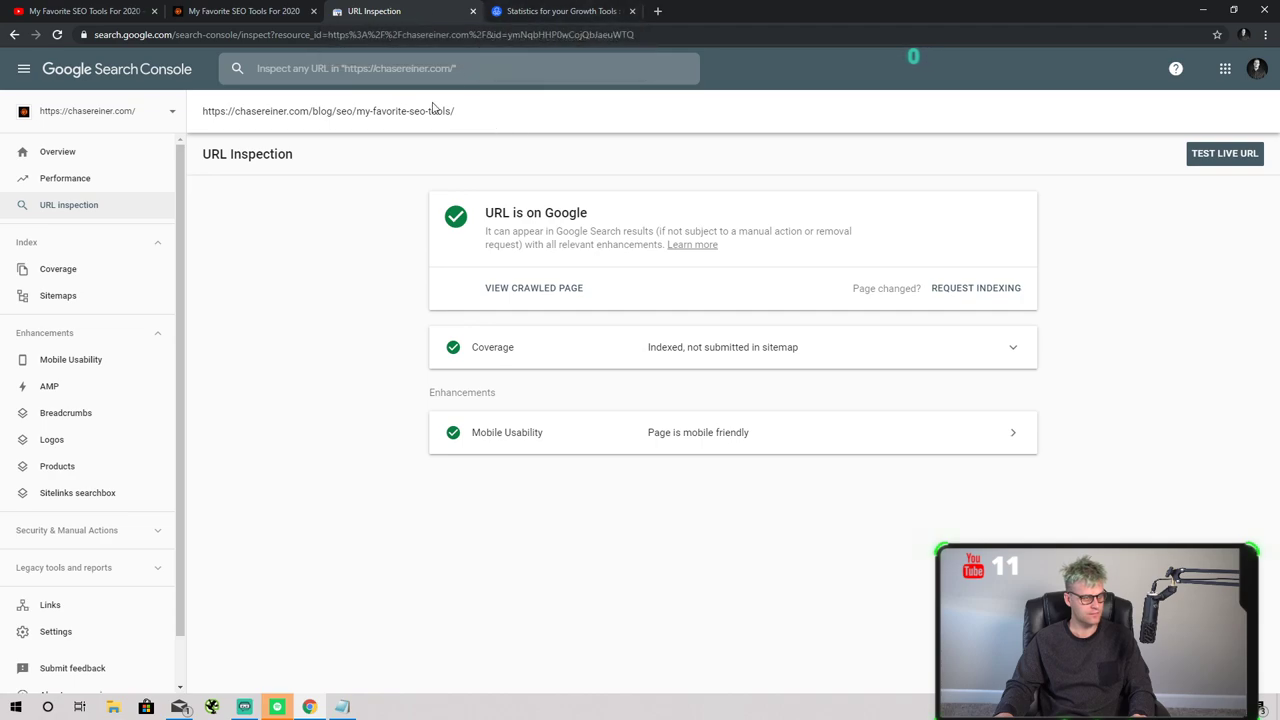
{"action": "left_click", "coordinate": [540, 10]}
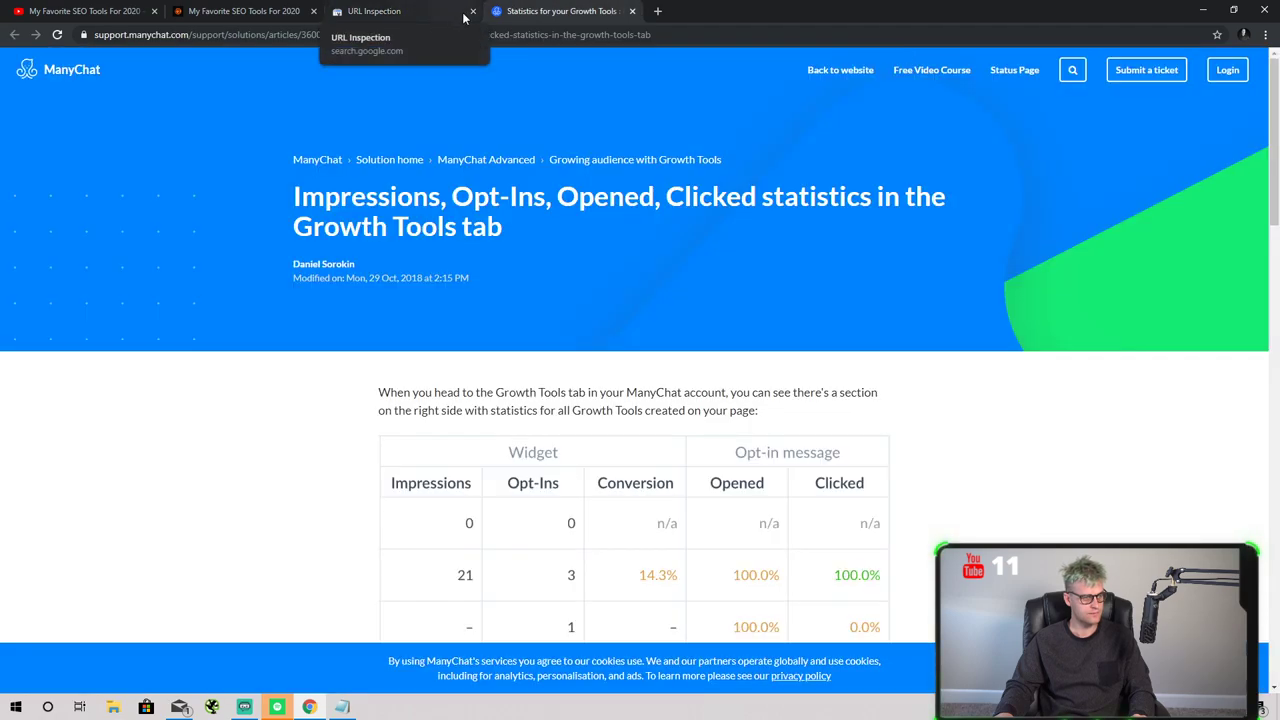
{"action": "left_click", "coordinate": [465, 15]}
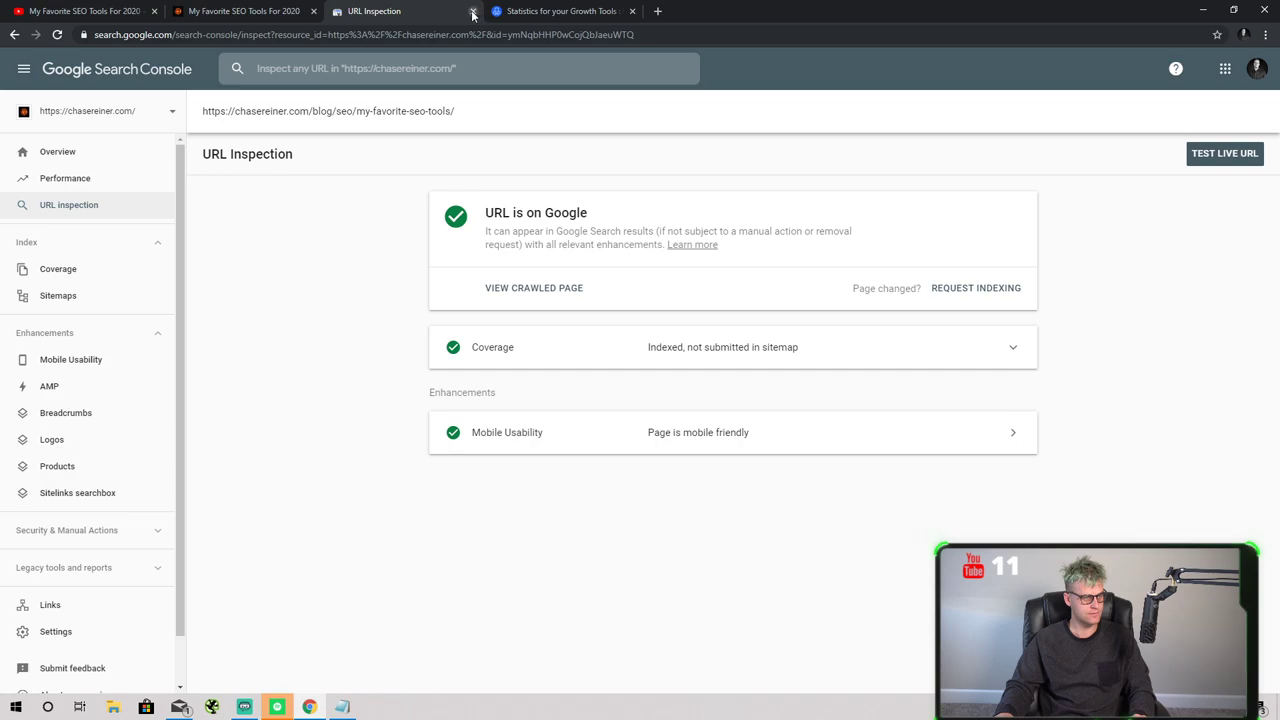
{"action": "key", "text": "ctrl+t"}
- Load ManyChat and review the Dashboard chart and Broadcasting stats, ending on Paid Messages
{"action": "type", "text": "manychat.com"}
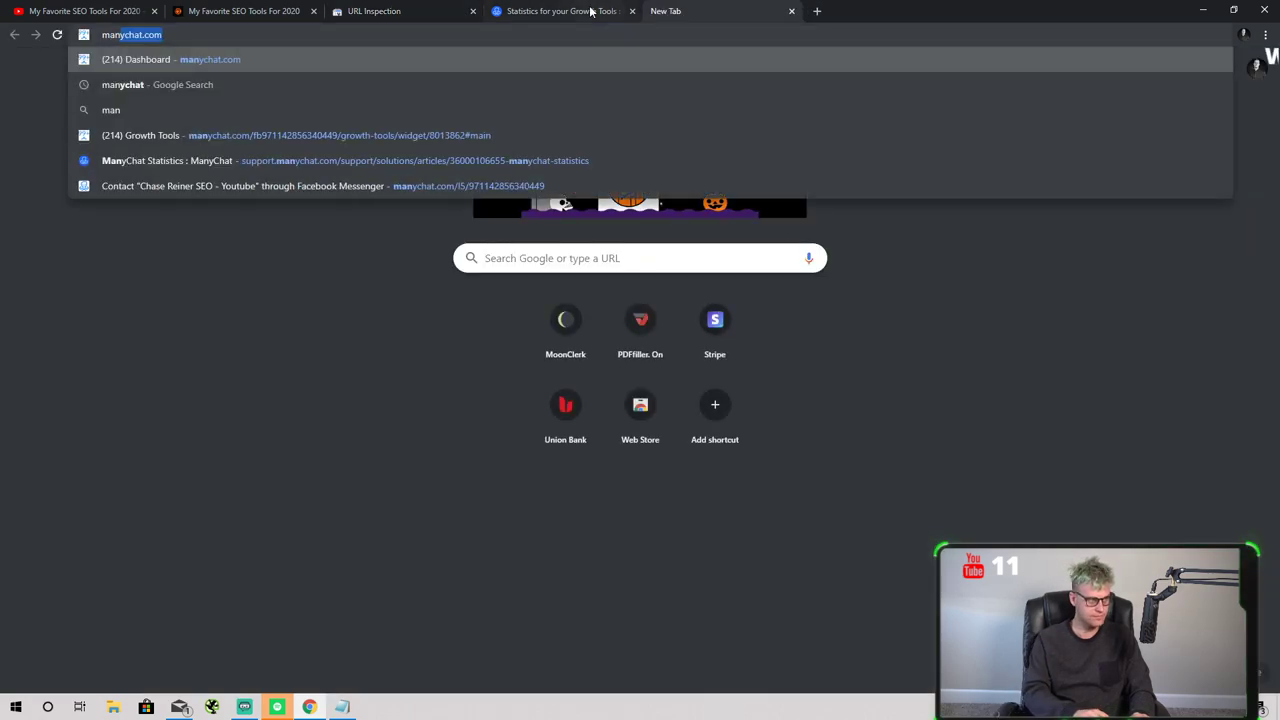
{"action": "key", "text": "Return"}
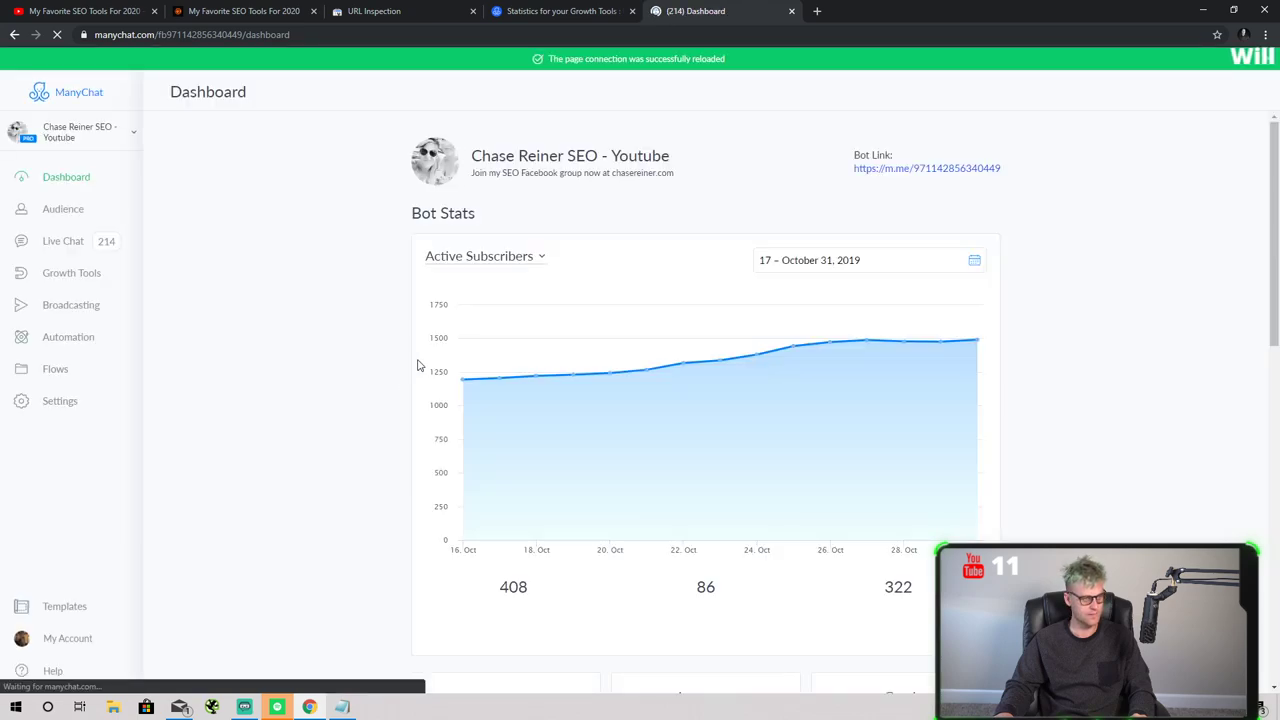
{"action": "mouse_move", "coordinate": [970, 350]}
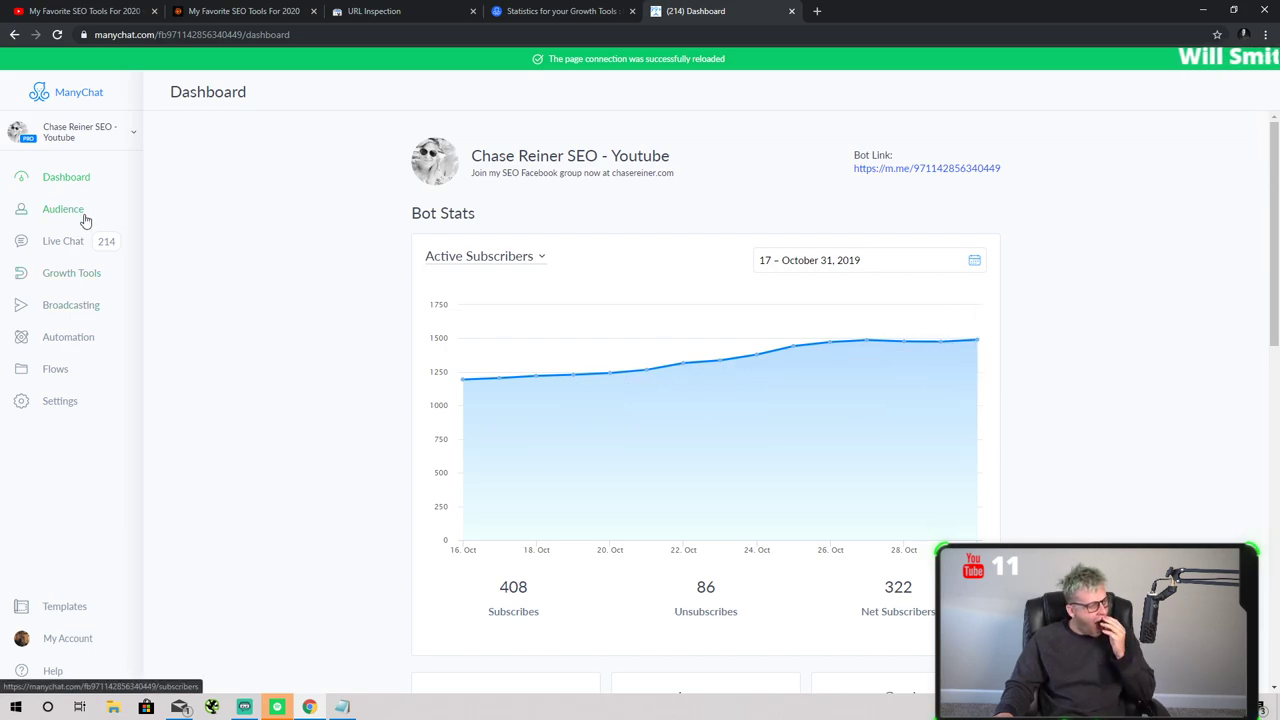
{"action": "left_click", "coordinate": [71, 306]}
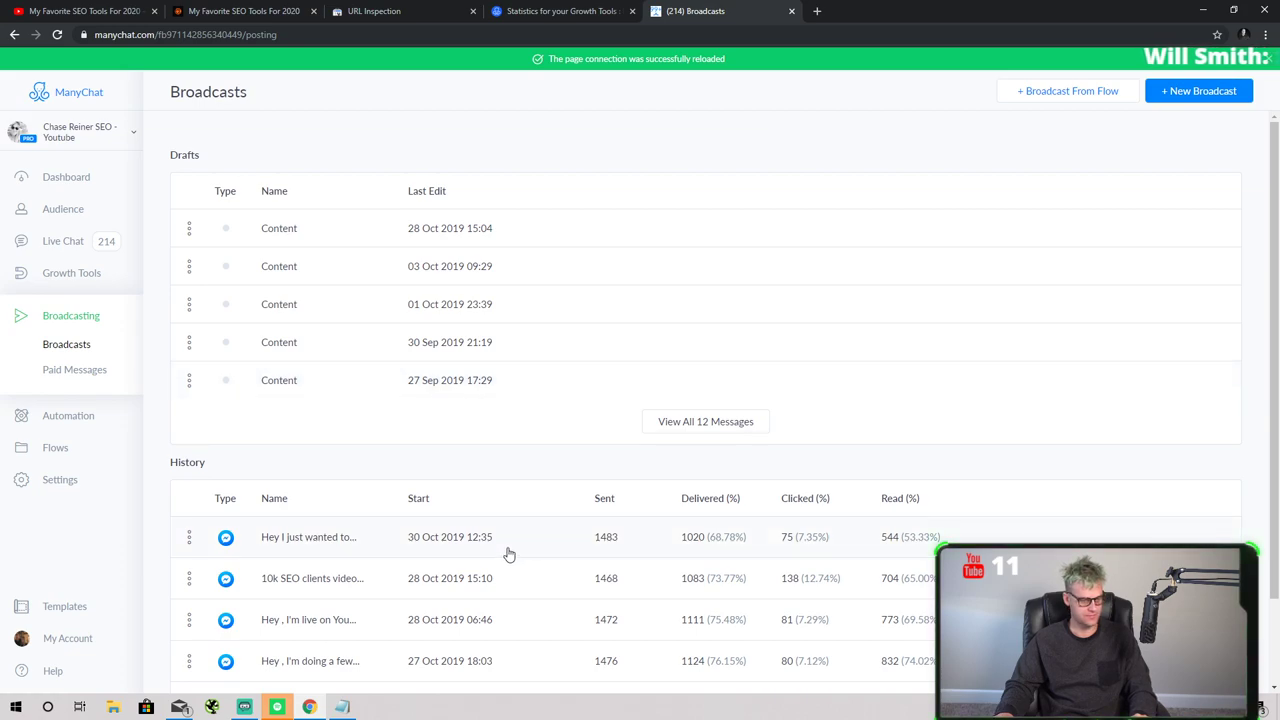
{"action": "left_click", "coordinate": [52, 181]}
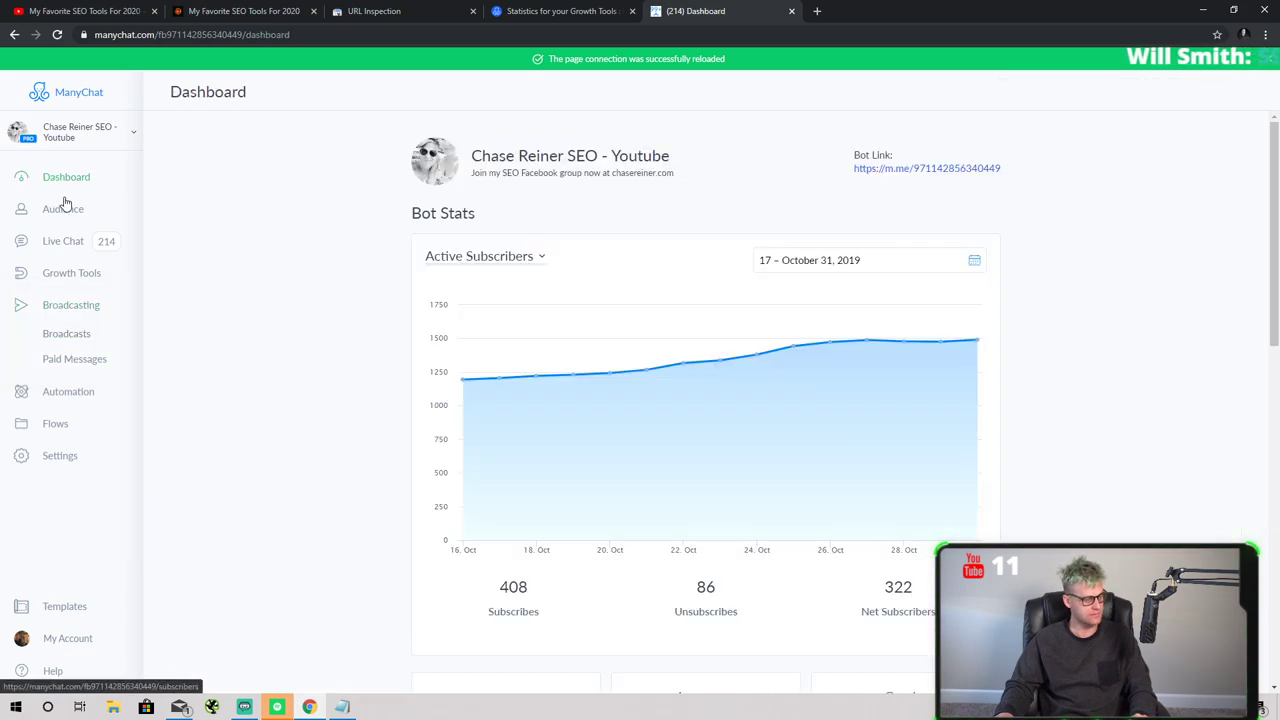
{"action": "scroll", "coordinate": [88, 231], "scroll_direction": "down", "scroll_amount": 2}
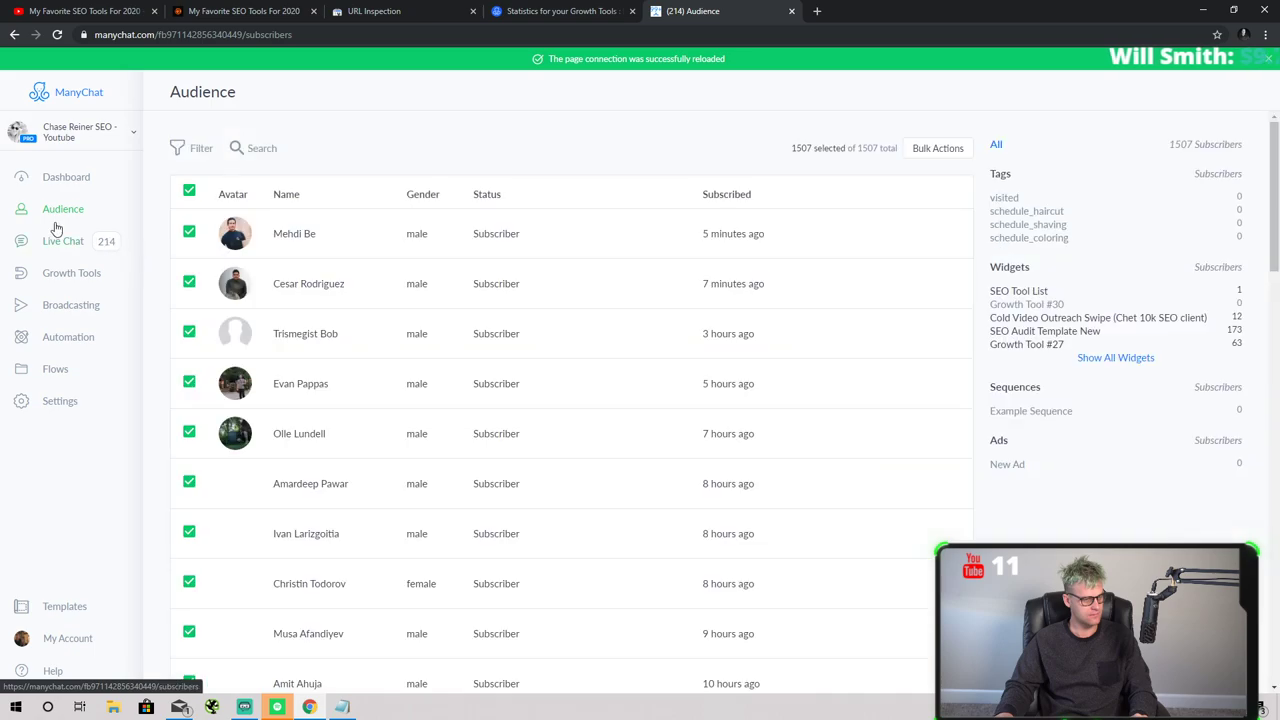
{"action": "left_click", "coordinate": [78, 311]}
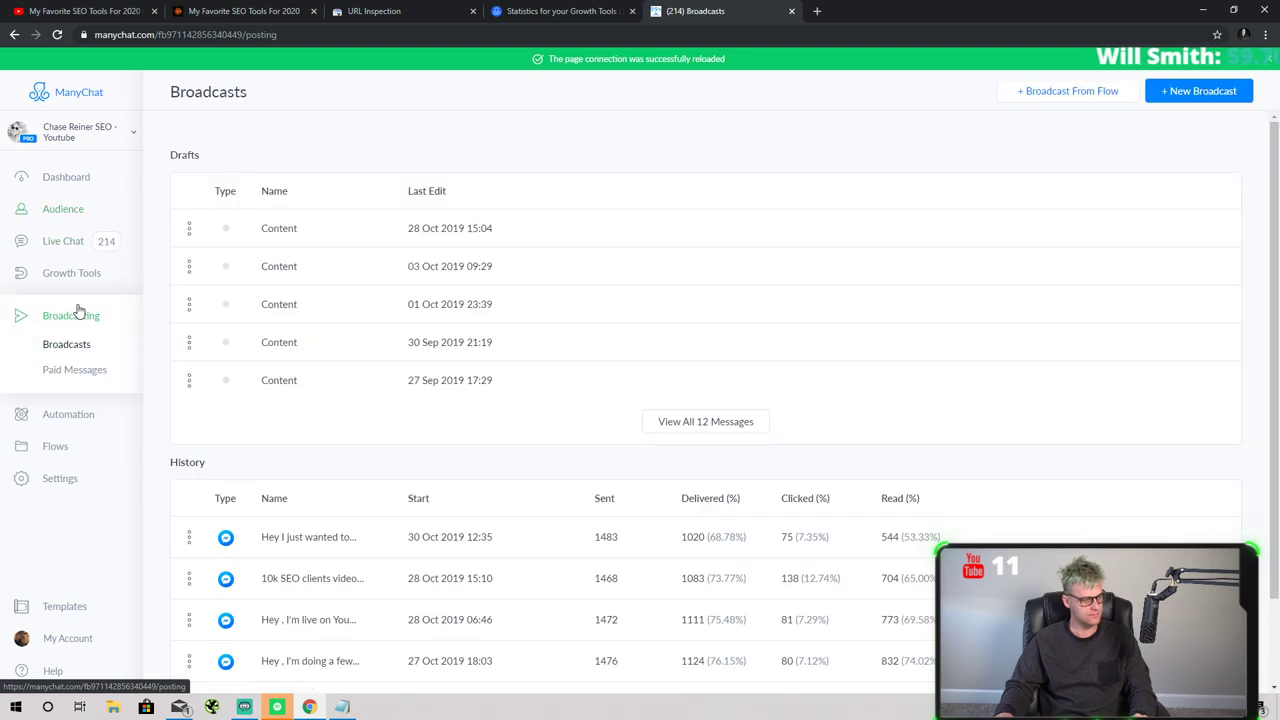
{"action": "left_click", "coordinate": [85, 370]}
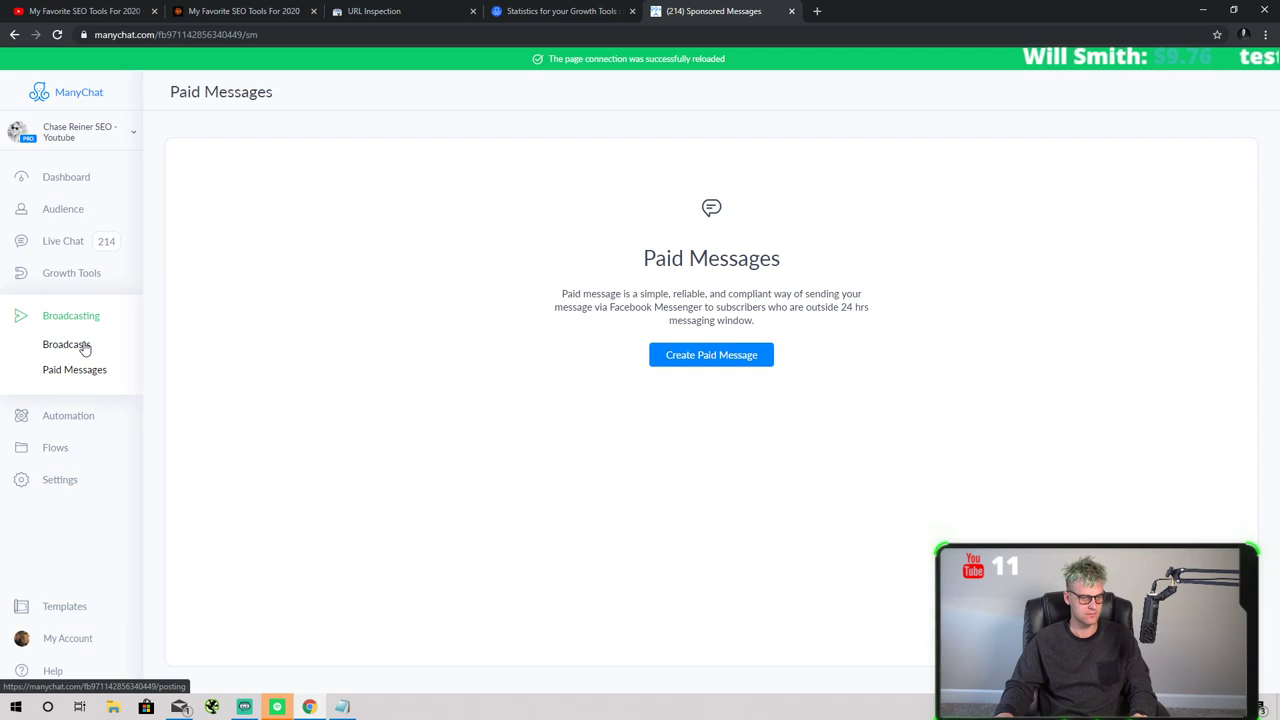
- Start a new paid message and confirm the chosen Facebook ad account in Select Ad Account
{"action": "left_click", "coordinate": [727, 355]}
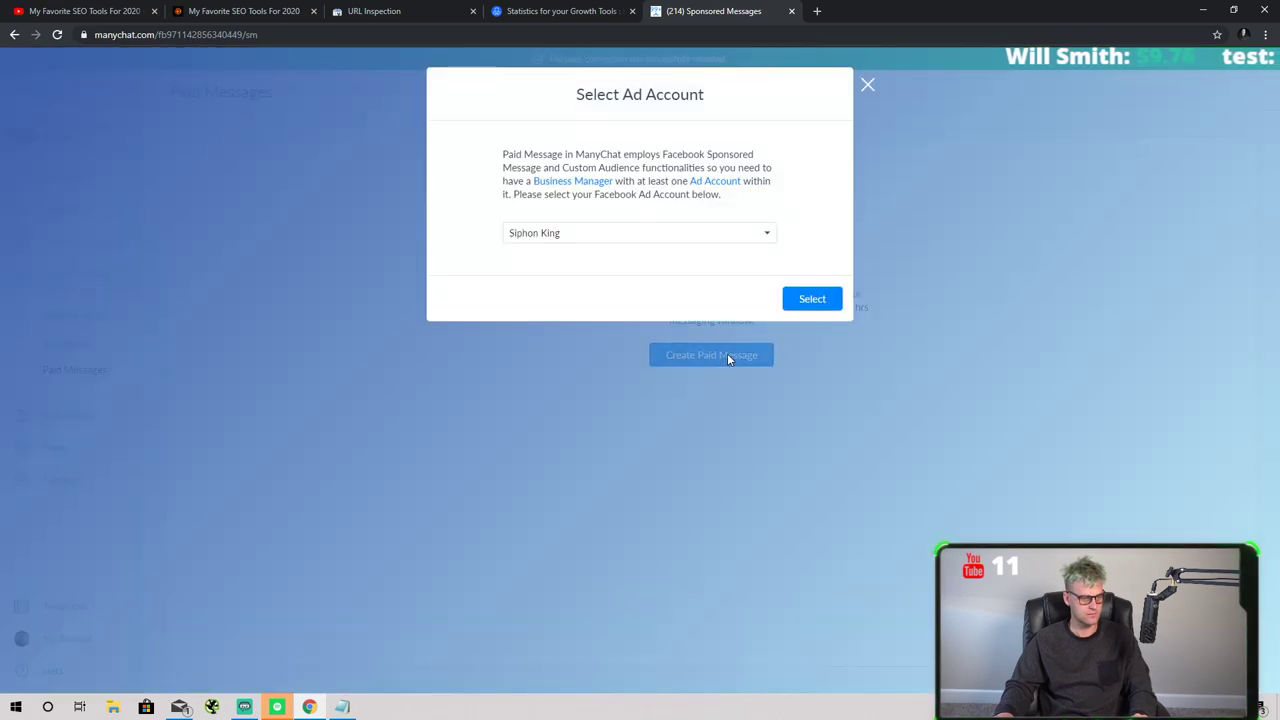
{"action": "left_click", "coordinate": [636, 238]}
{"action": "left_click", "coordinate": [647, 228]}
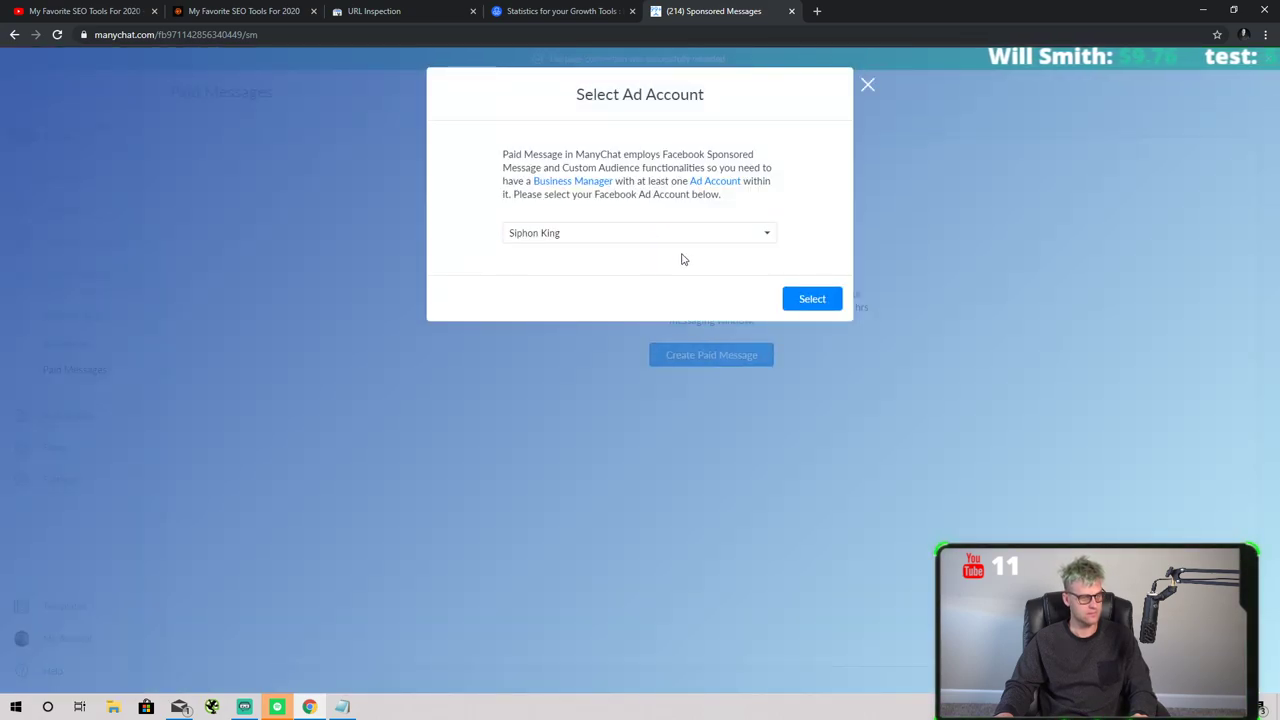
{"action": "left_click", "coordinate": [866, 87]}
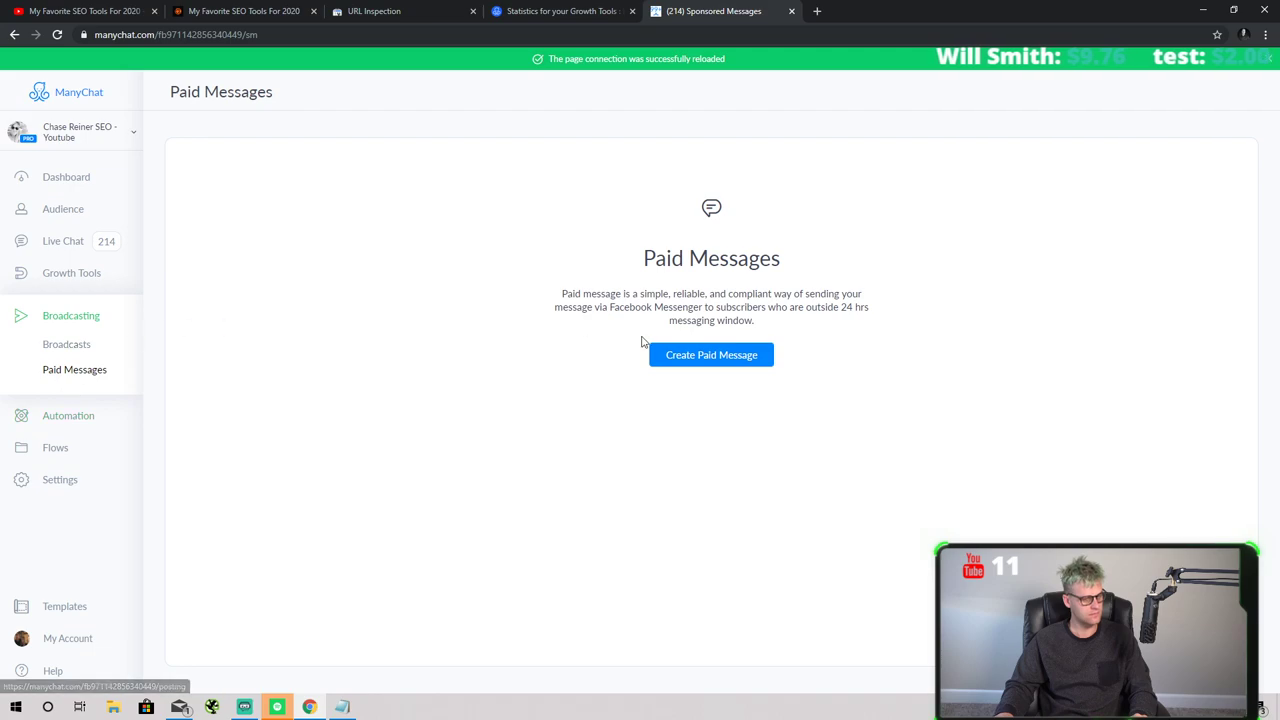
{"action": "left_click", "coordinate": [690, 355]}
{"action": "left_click", "coordinate": [798, 297]}
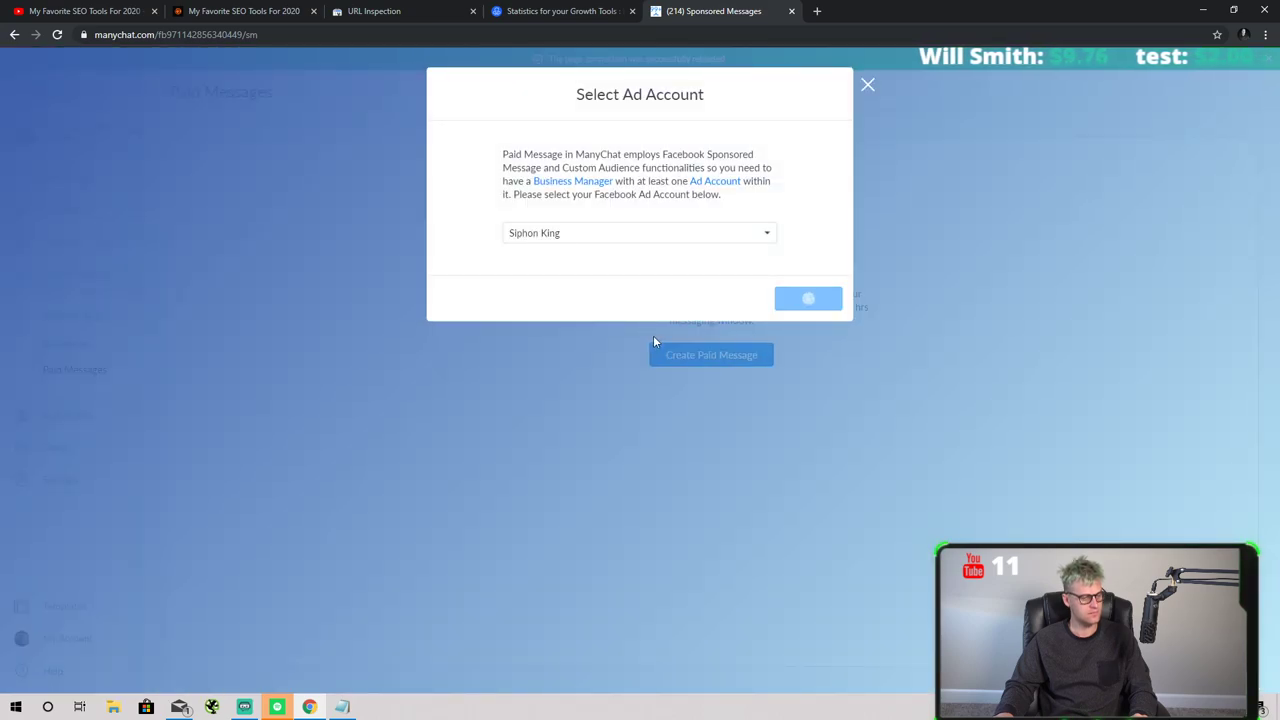
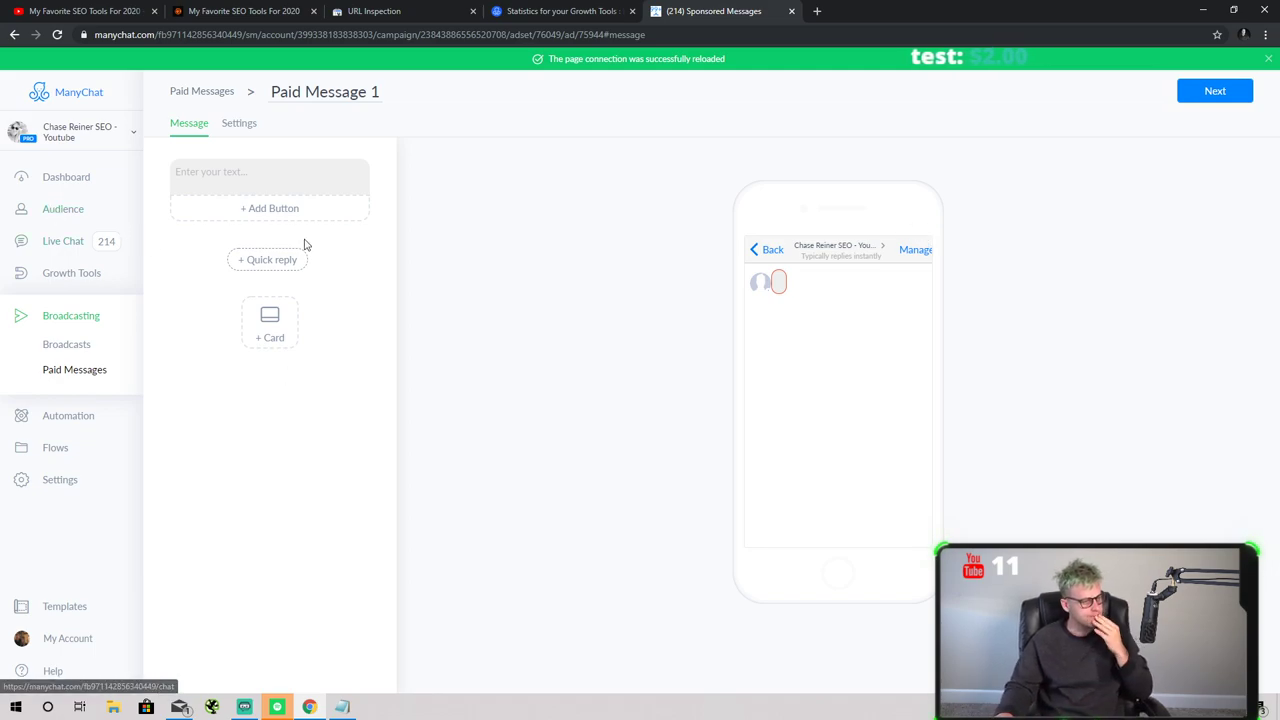
- Try targeting all 1507 subscribers with the paid message, dismiss the failed audience picker, and go to Growth Tools
{"action": "left_click", "coordinate": [1218, 98]}
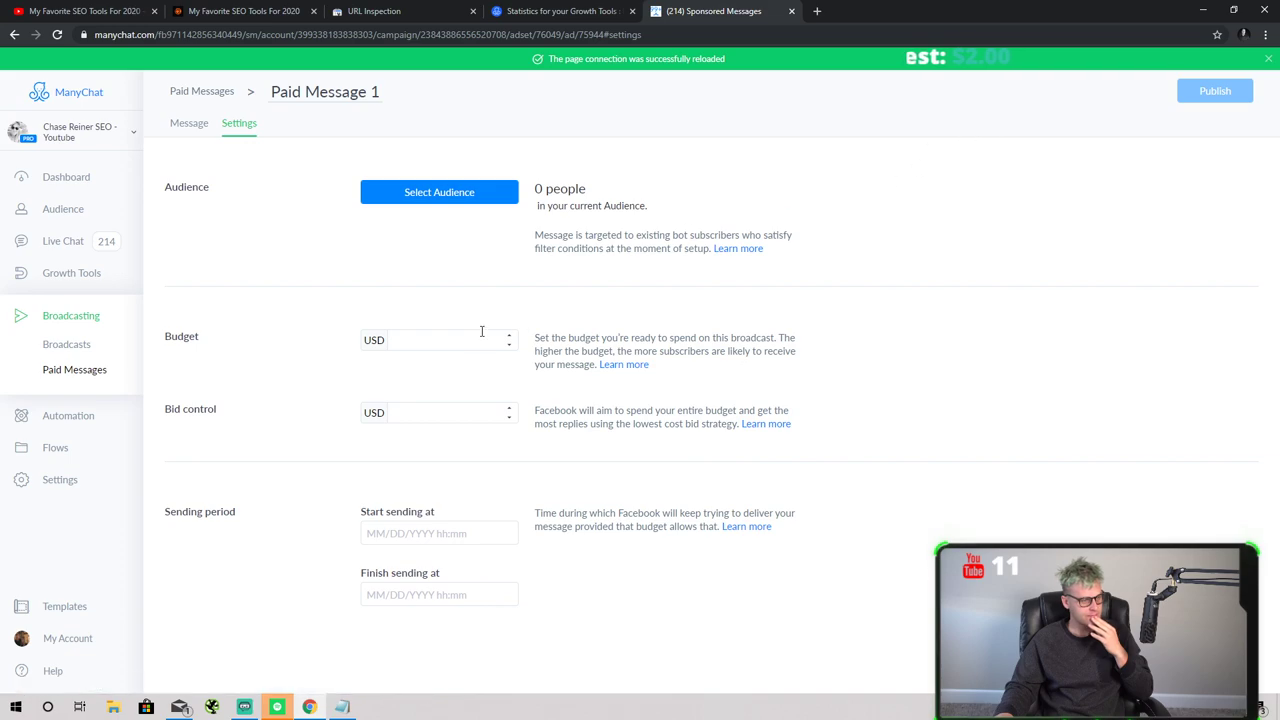
{"action": "left_click", "coordinate": [478, 193]}
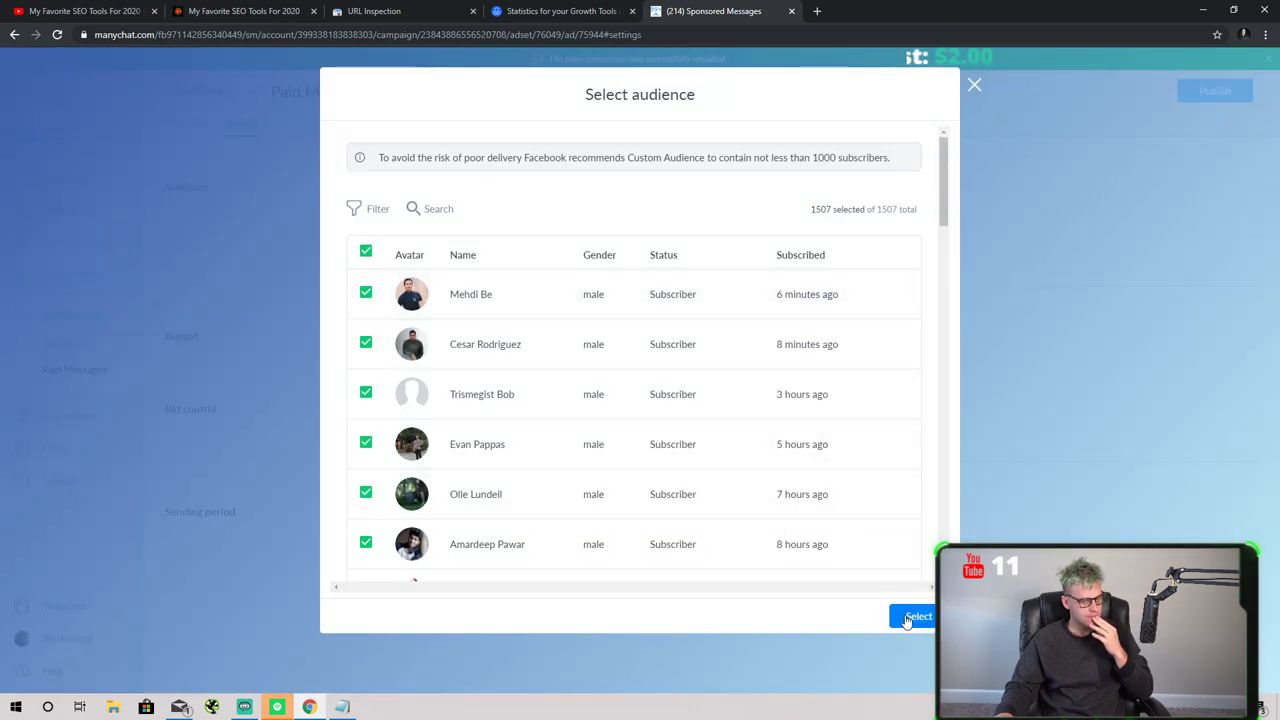
{"action": "left_click", "coordinate": [907, 621]}
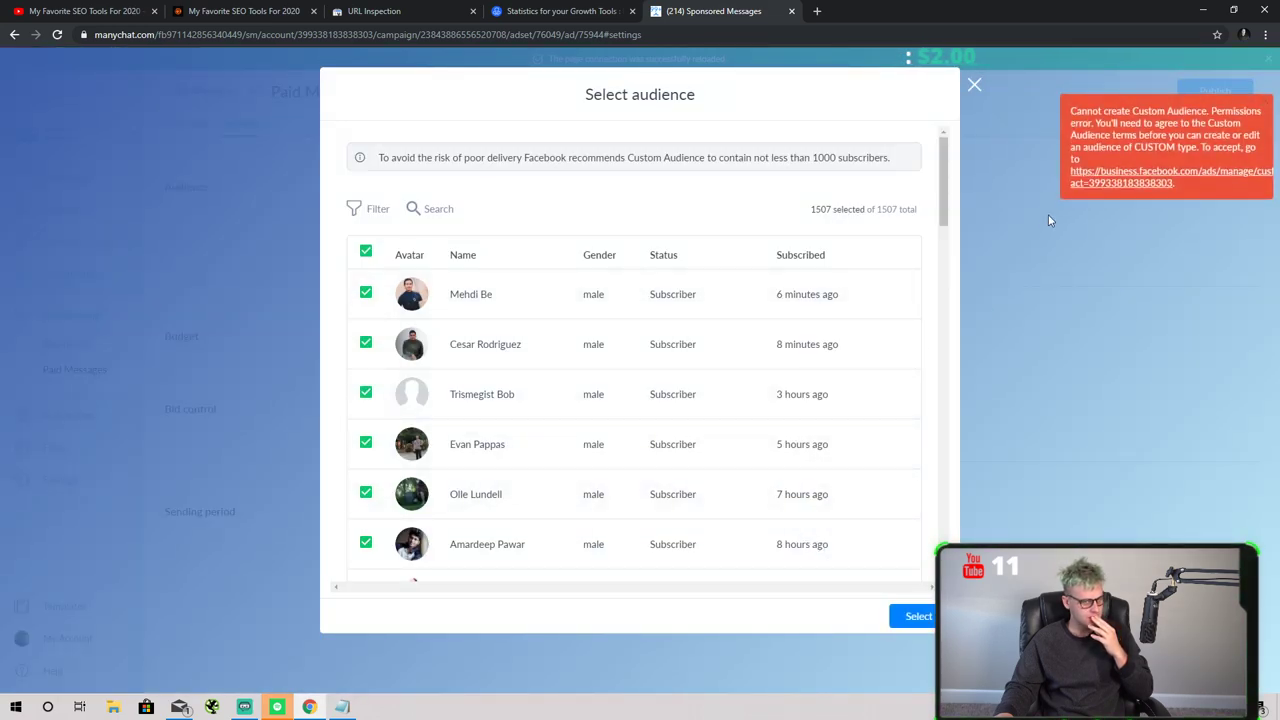
{"action": "left_click", "coordinate": [973, 87]}
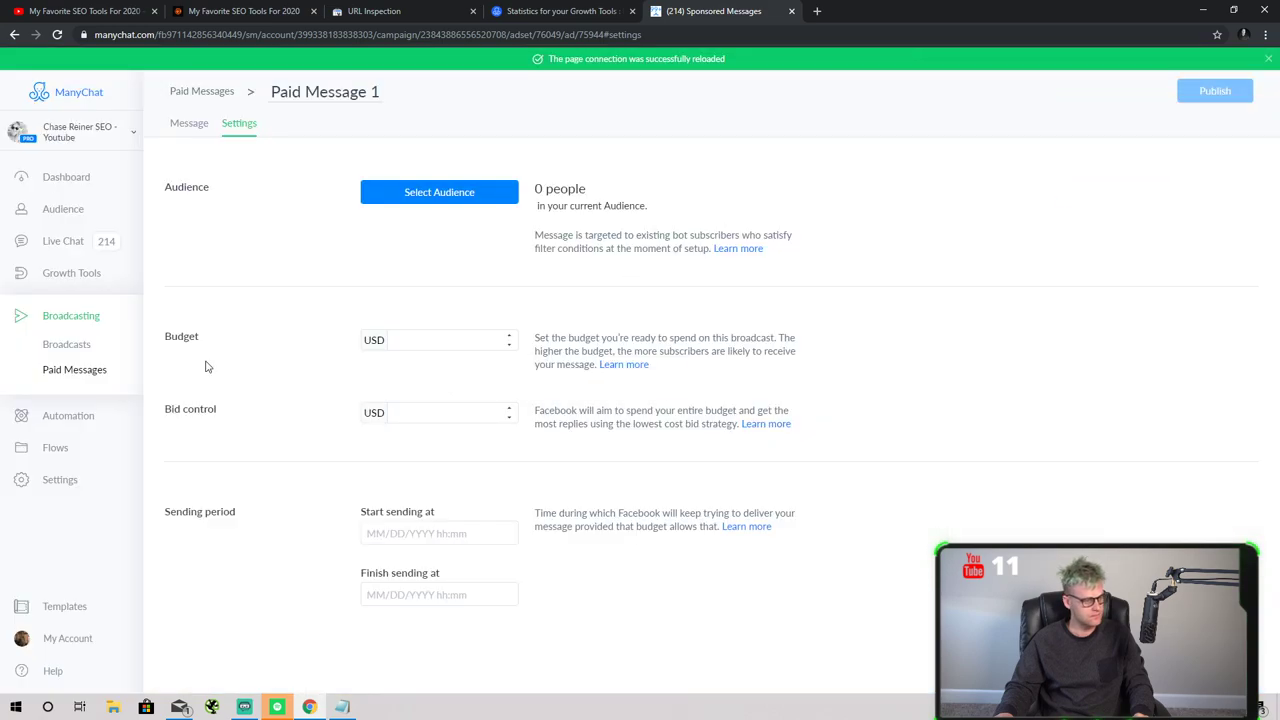
{"action": "left_click", "coordinate": [96, 274]}
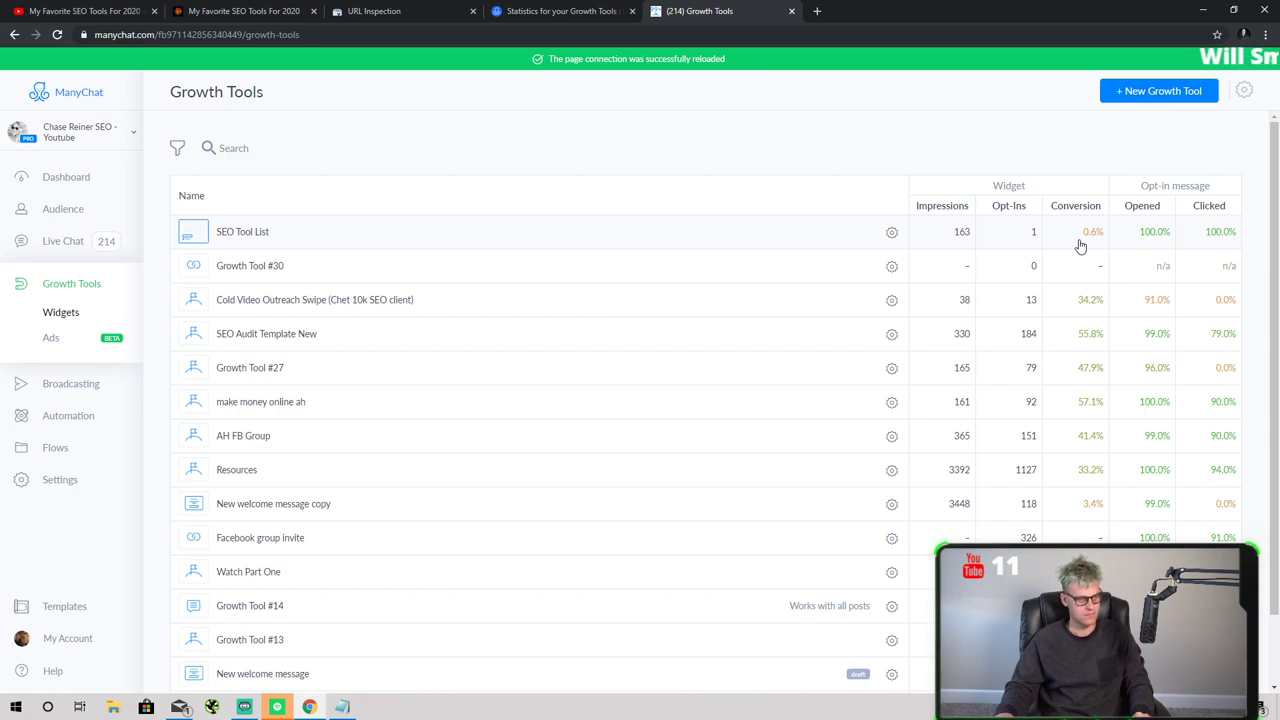
- Open the SEO Tool List widget for editing and glance through the other open browser tabs
{"action": "left_click", "coordinate": [1080, 245]}
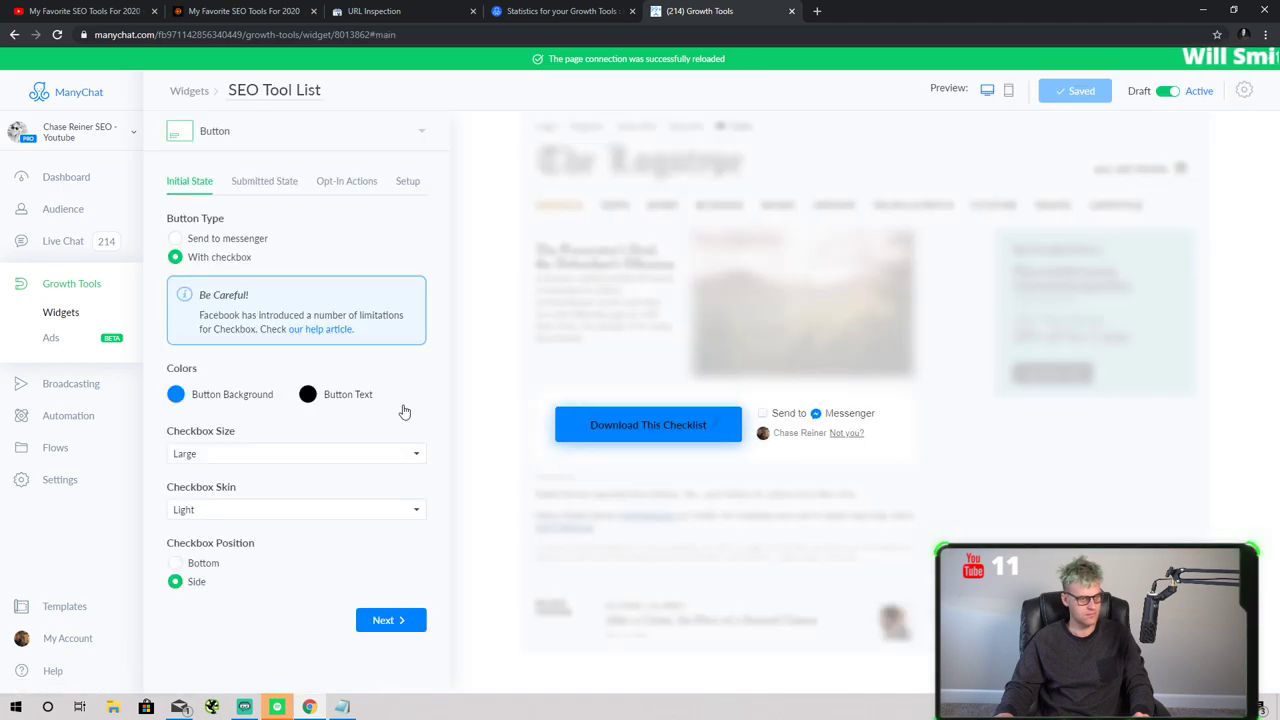
{"action": "left_click", "coordinate": [525, 10]}
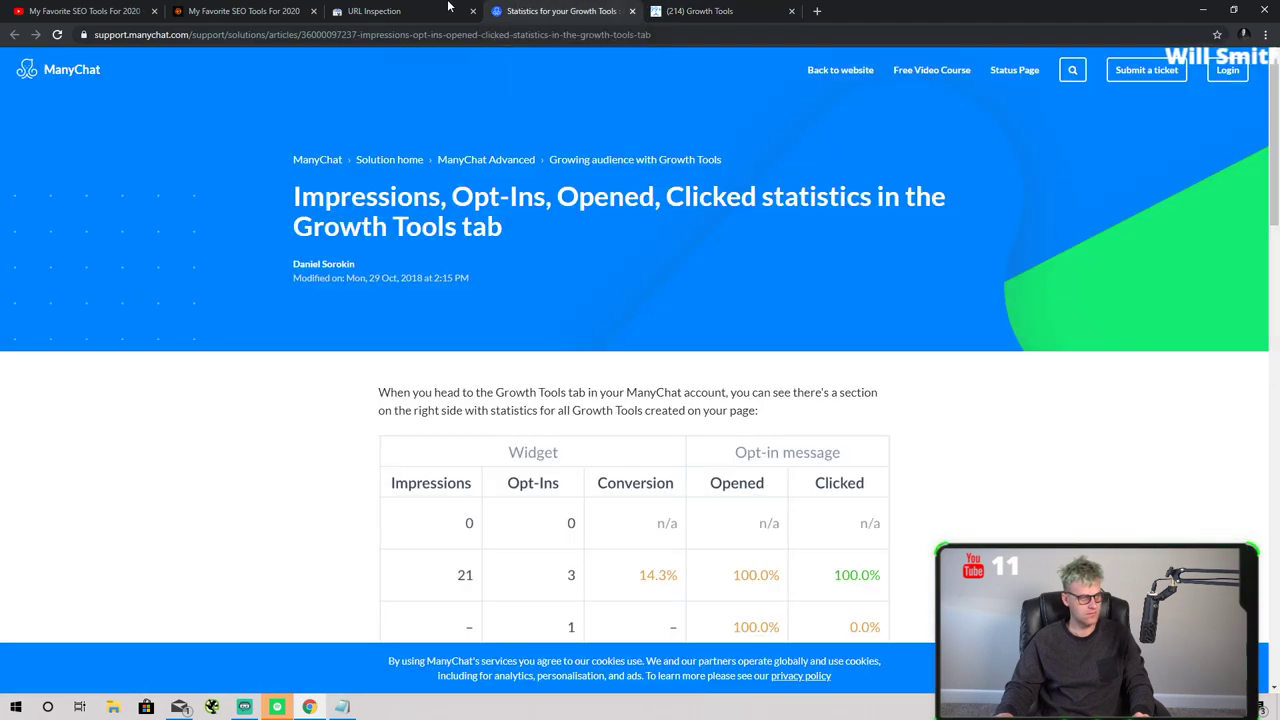
{"action": "left_click", "coordinate": [448, 9]}
{"action": "left_click", "coordinate": [213, 9]}
{"action": "scroll", "coordinate": [557, 325], "scroll_direction": "down", "scroll_amount": 5}
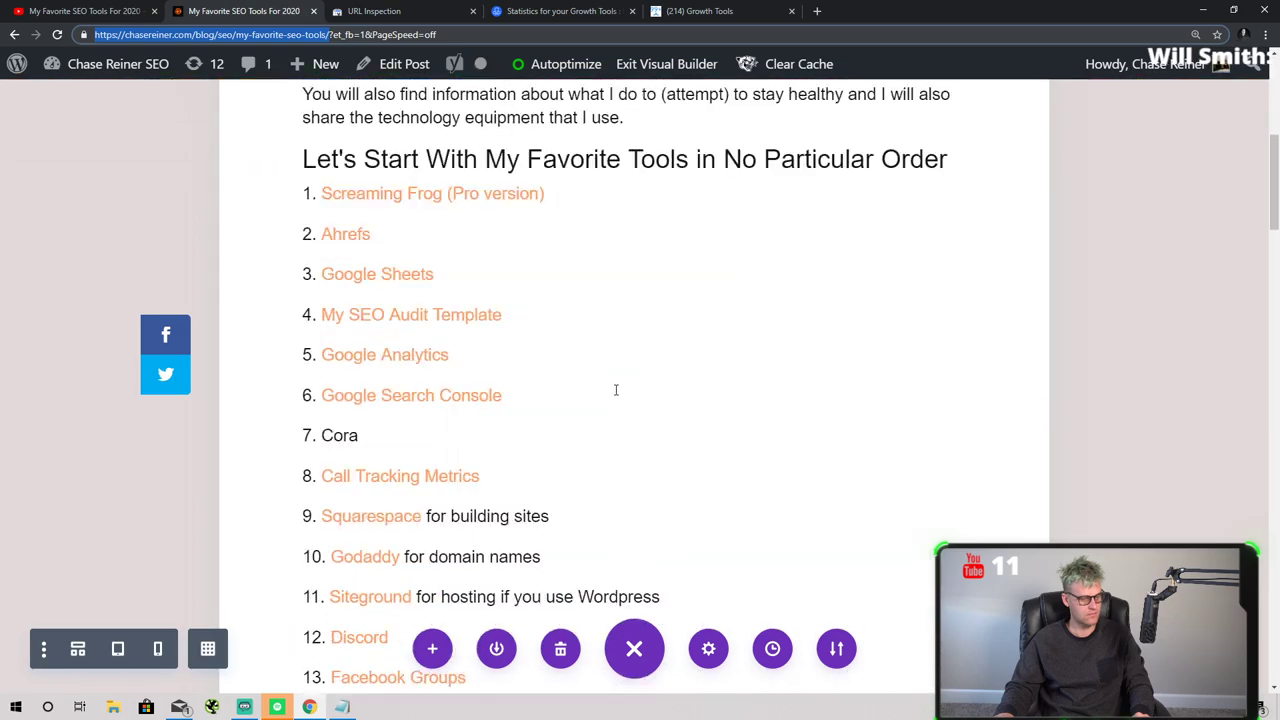
{"action": "scroll", "coordinate": [614, 391], "scroll_direction": "up", "scroll_amount": 5}
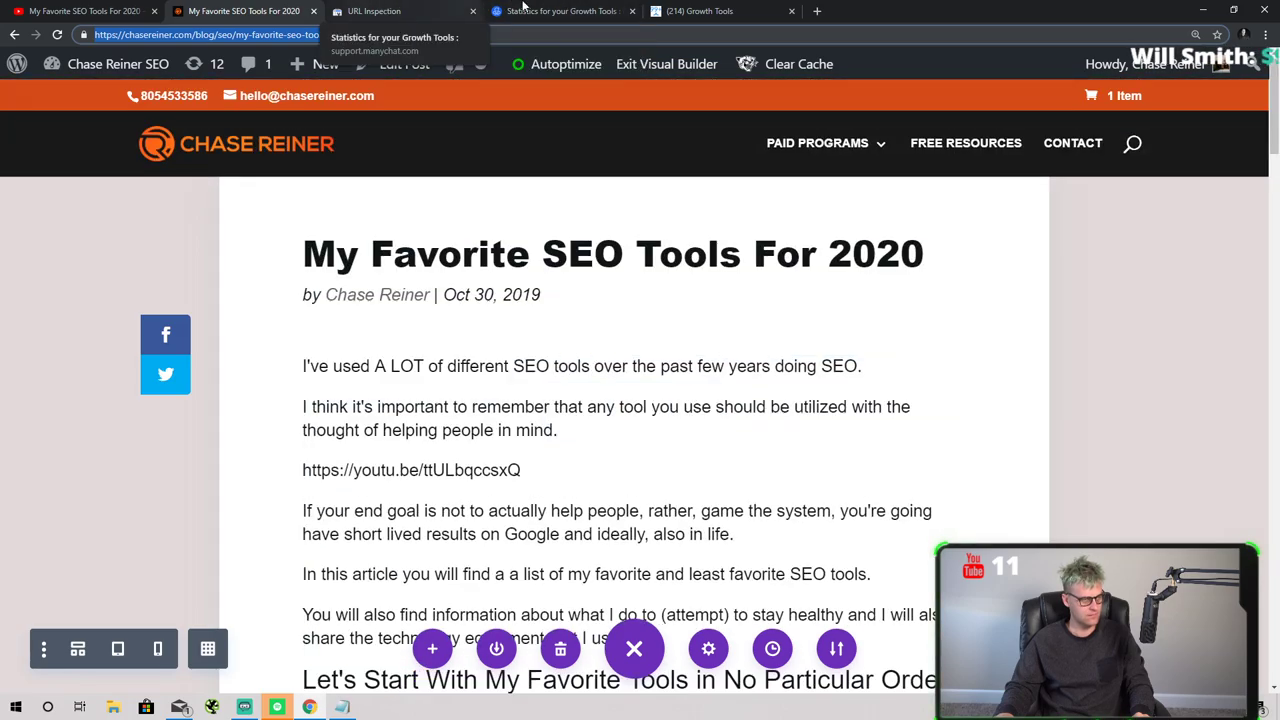
{"action": "left_click", "coordinate": [585, 10]}
{"action": "key", "text": "ctrl+shift+Tab"}
{"action": "left_click", "coordinate": [605, 10]}
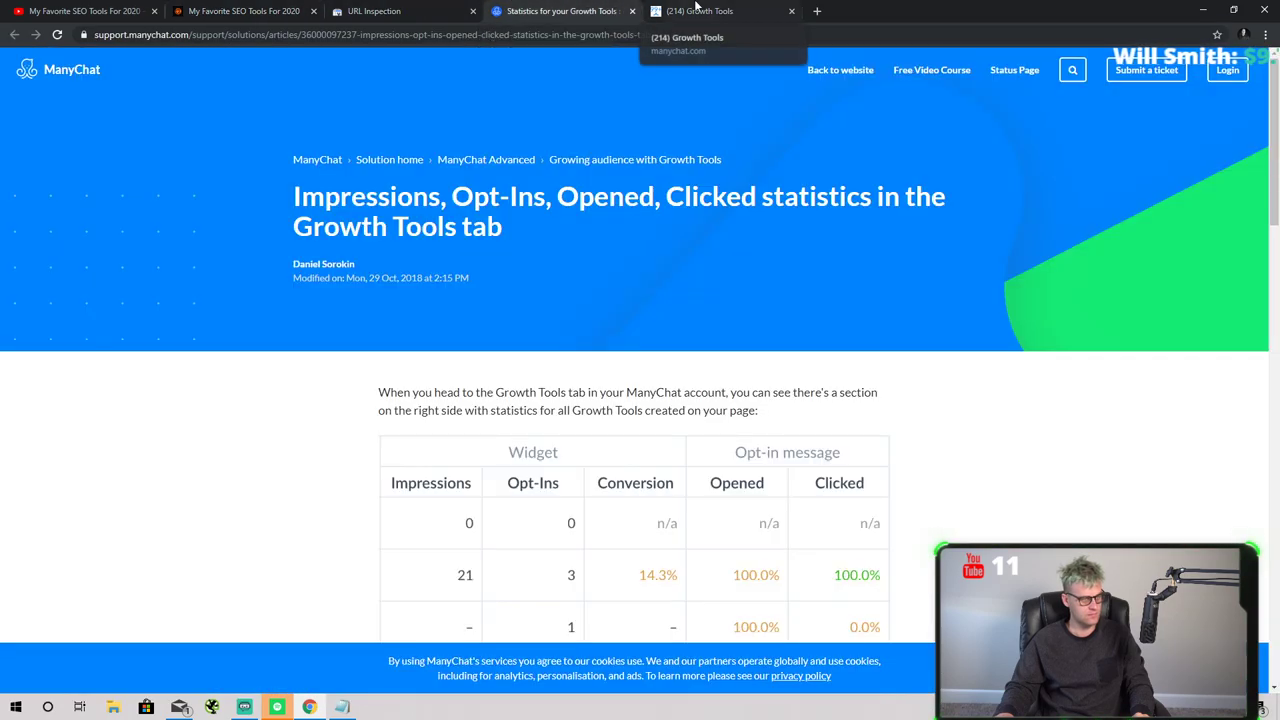
{"action": "left_click", "coordinate": [685, 10]}
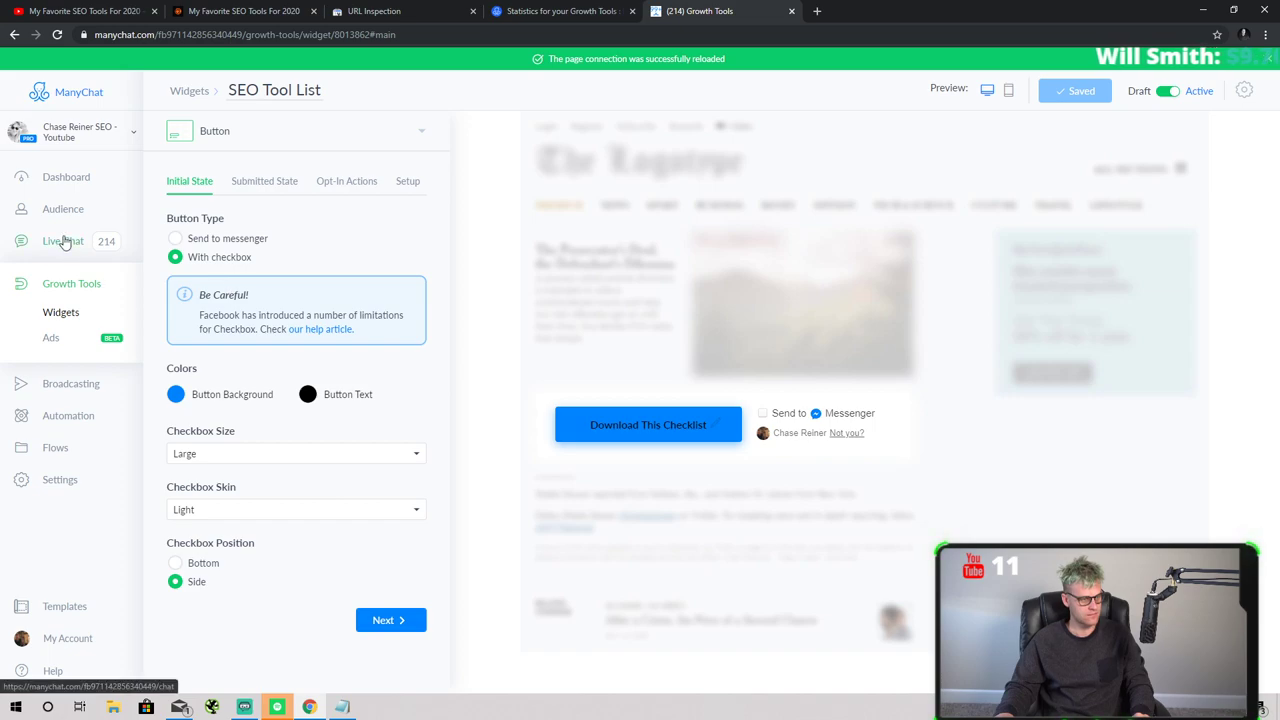
- Review the SEO Tool List widget's opt-in actions, setup instructions and submitted state settings
{"action": "left_click", "coordinate": [349, 190]}
{"action": "left_click", "coordinate": [400, 182]}
{"action": "left_click", "coordinate": [352, 189]}
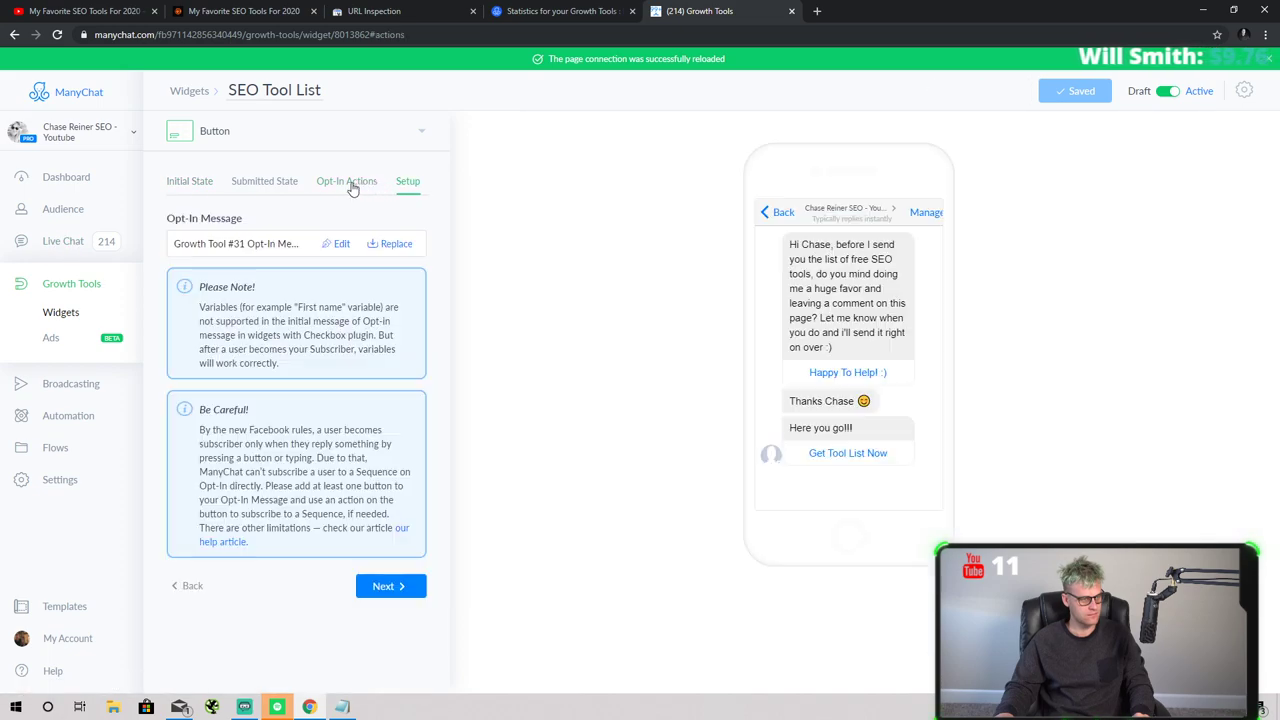
{"action": "left_click", "coordinate": [243, 188]}
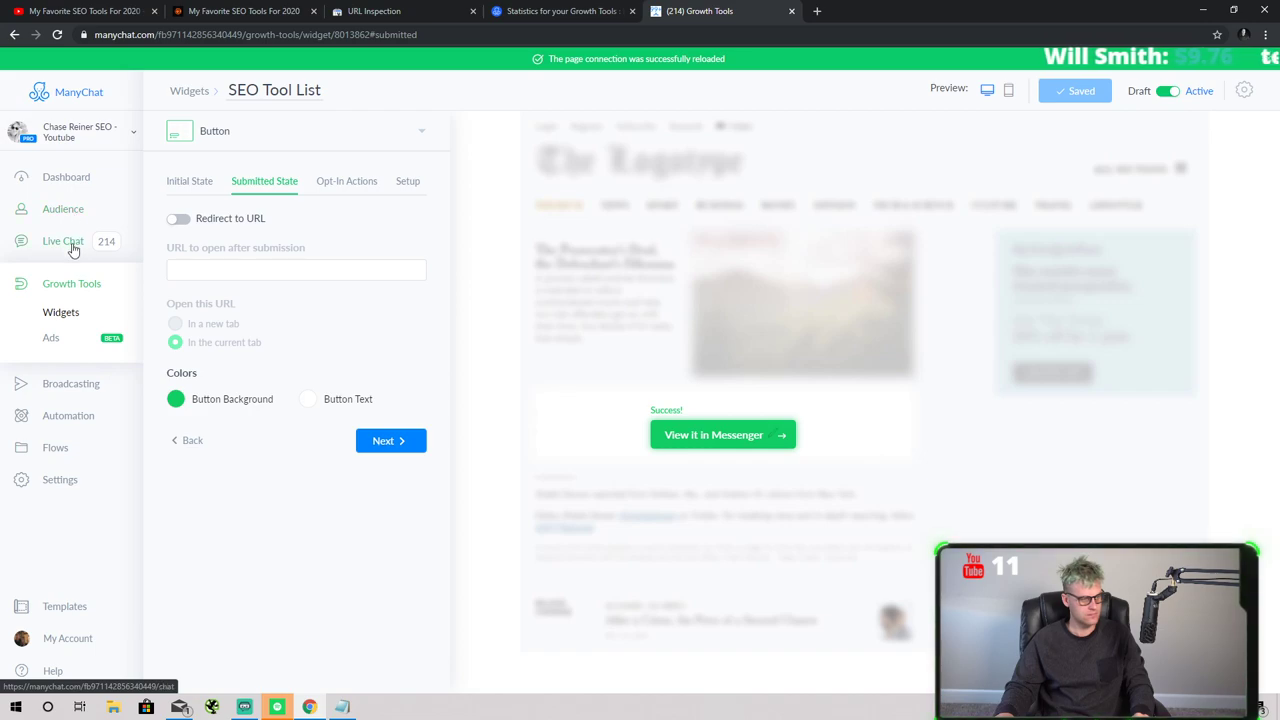
- Look through the three most recent Live Chat conversations, then close the Live Chat tab
{"action": "left_click", "coordinate": [63, 242]}
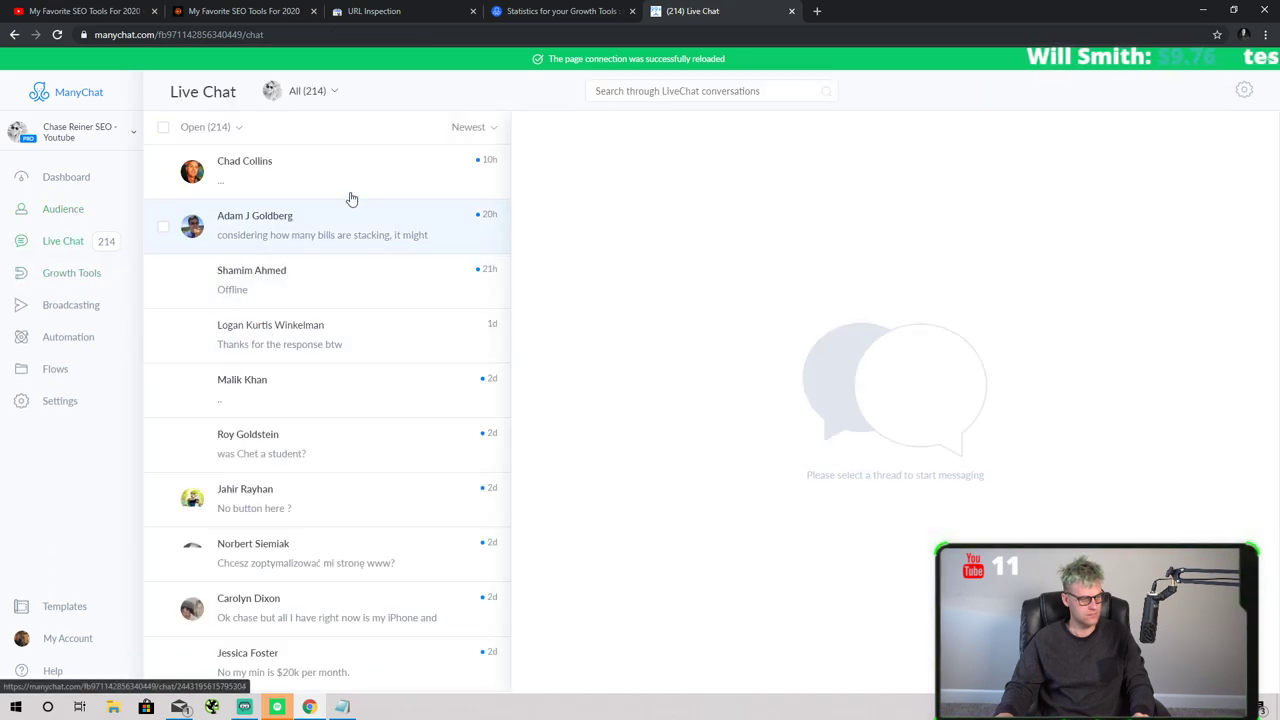
{"action": "left_click", "coordinate": [349, 194]}
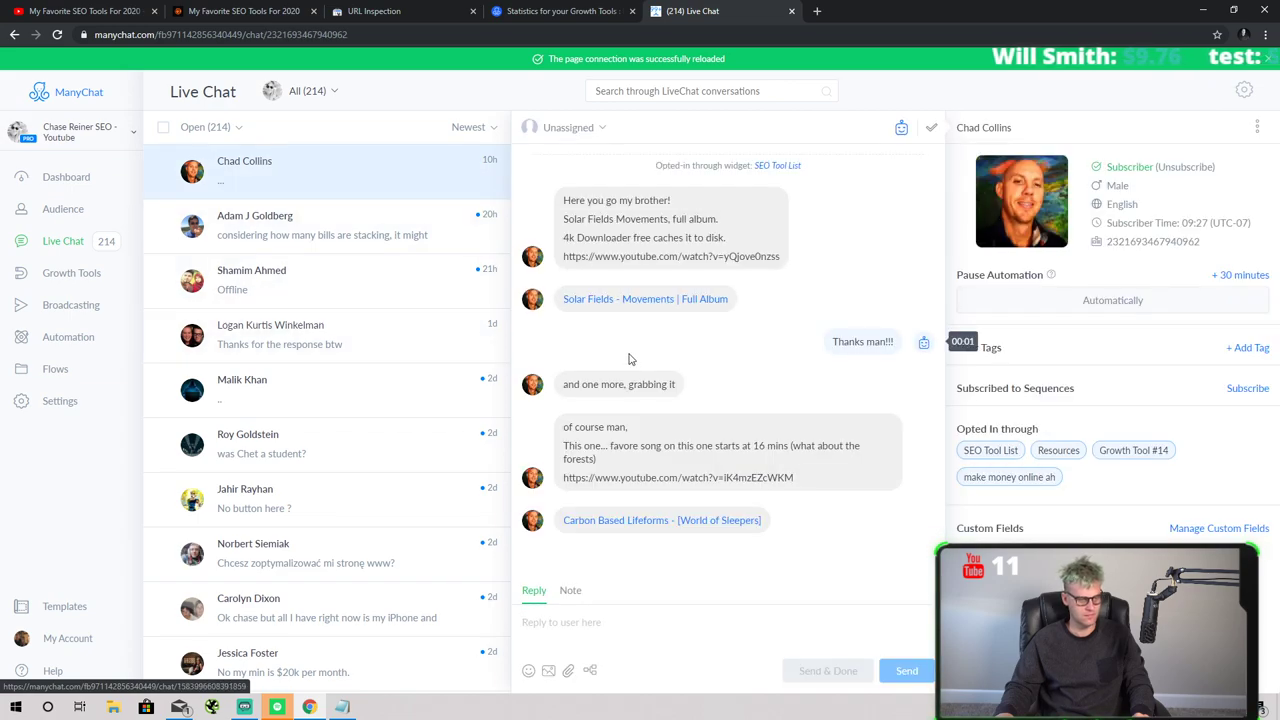
{"action": "left_click", "coordinate": [365, 245]}
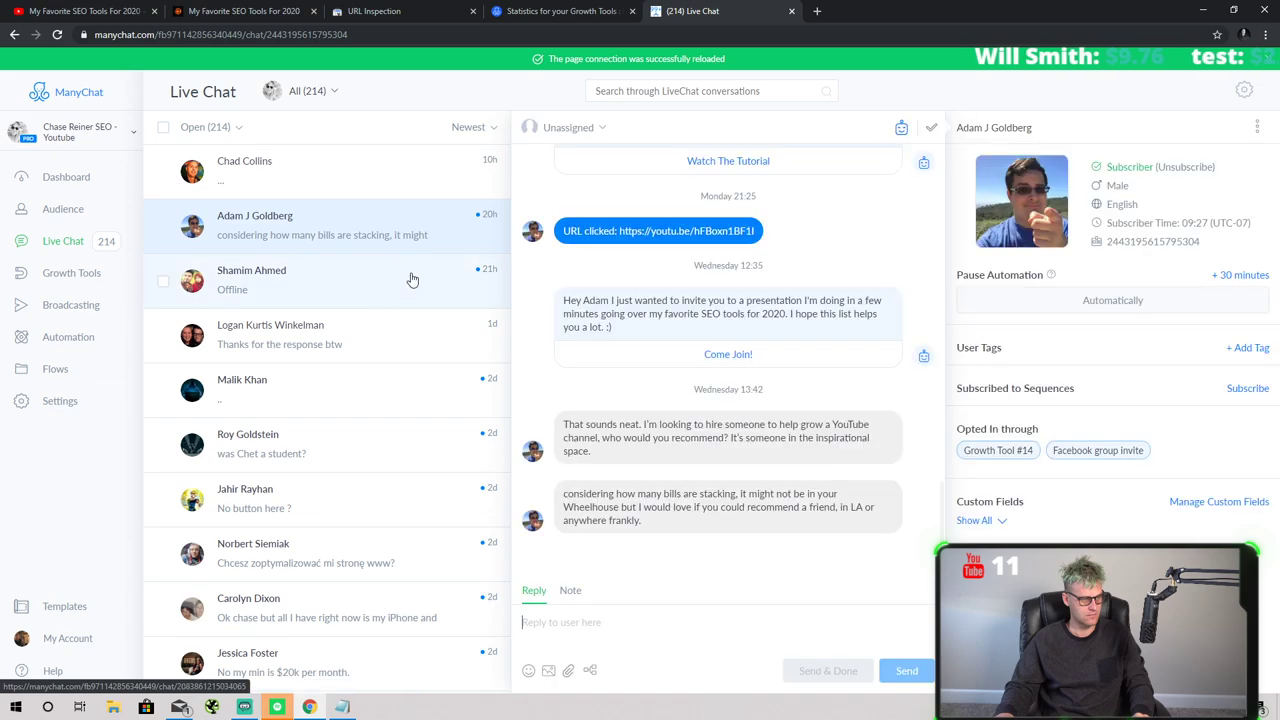
{"action": "left_click", "coordinate": [397, 270]}
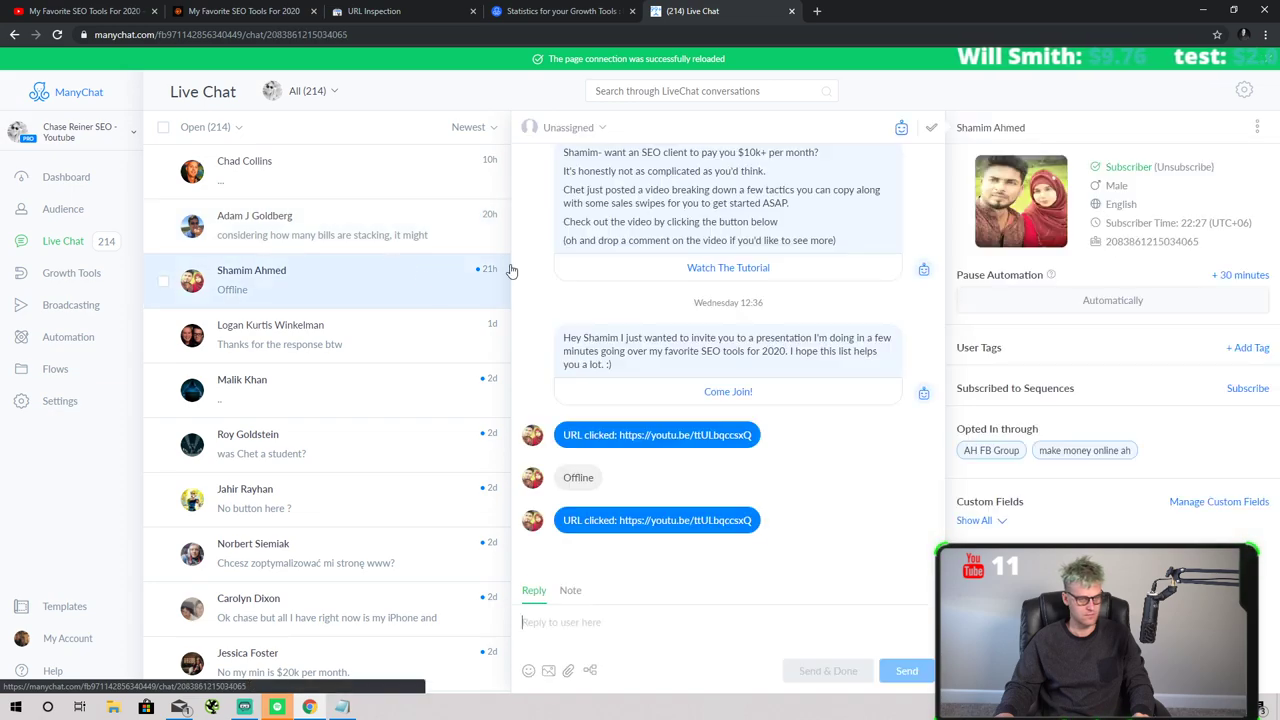
{"action": "left_click", "coordinate": [791, 11]}
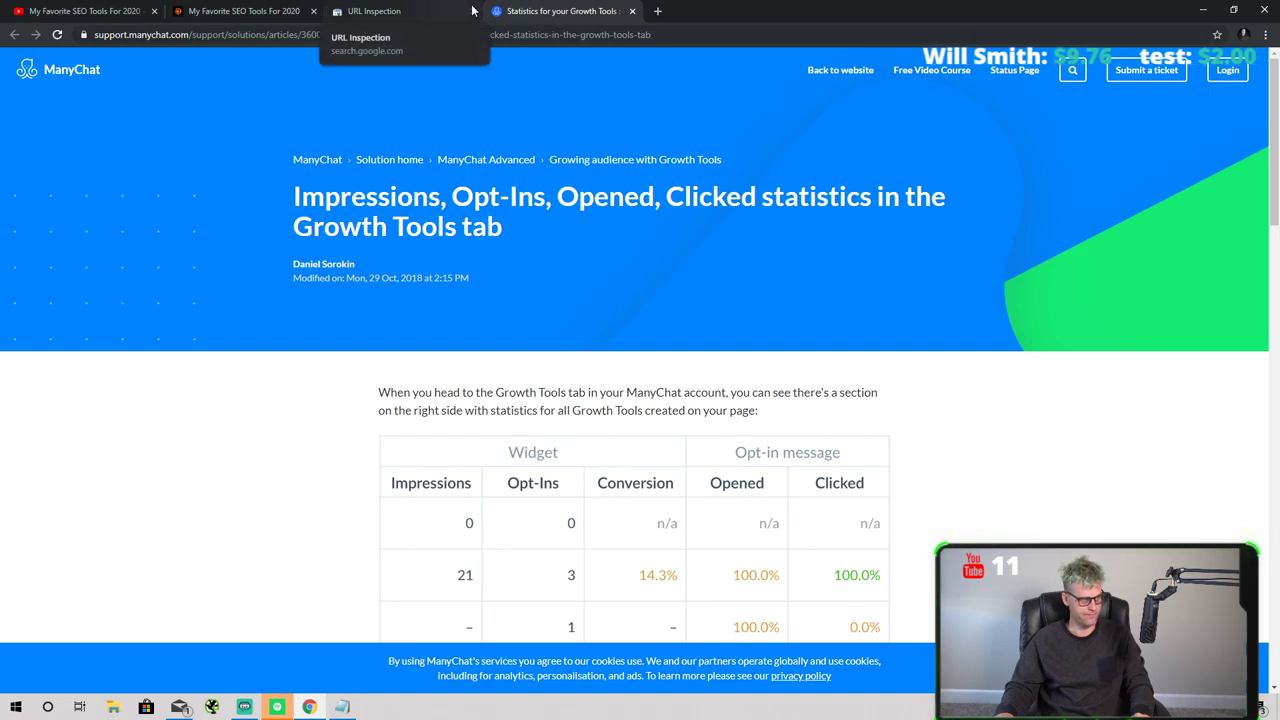
- Bring up the My Favorite SEO Tools For 2020 post and scroll through its tool lists
{"action": "key", "text": "ctrl+shift+Tab"}
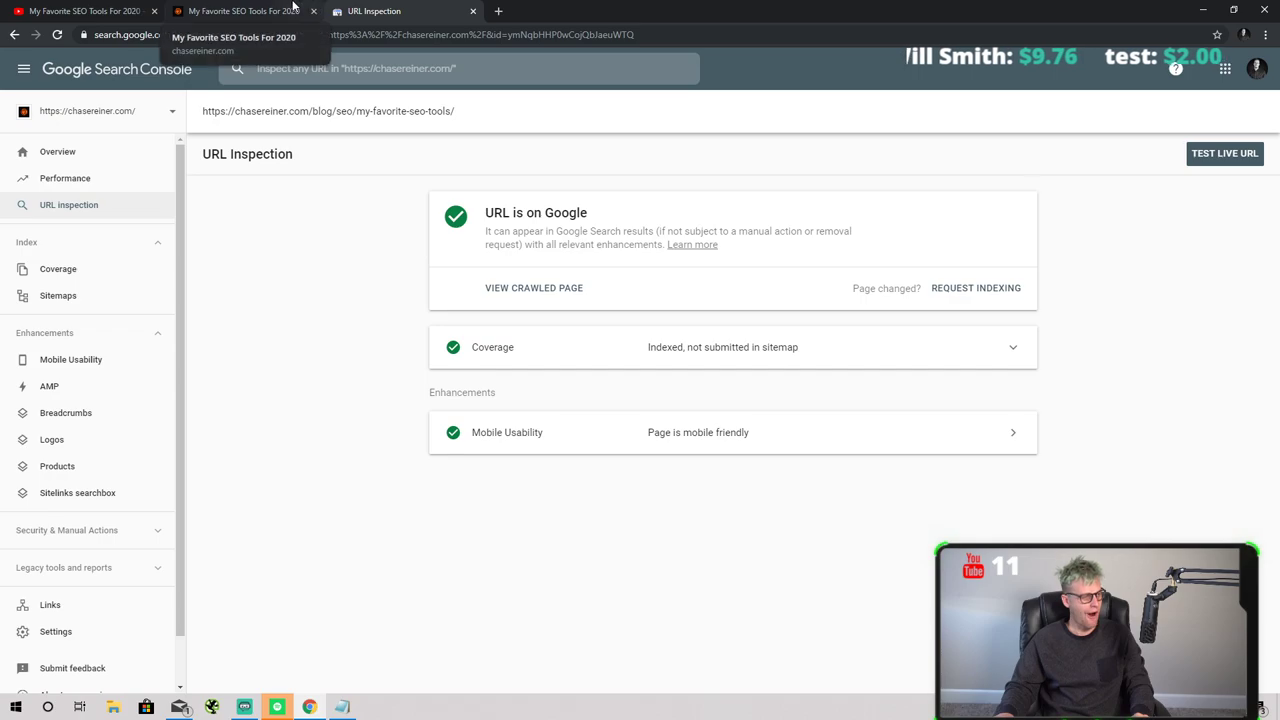
{"action": "left_click", "coordinate": [296, 9]}
{"action": "scroll", "coordinate": [372, 226], "scroll_direction": "down", "scroll_amount": 20}
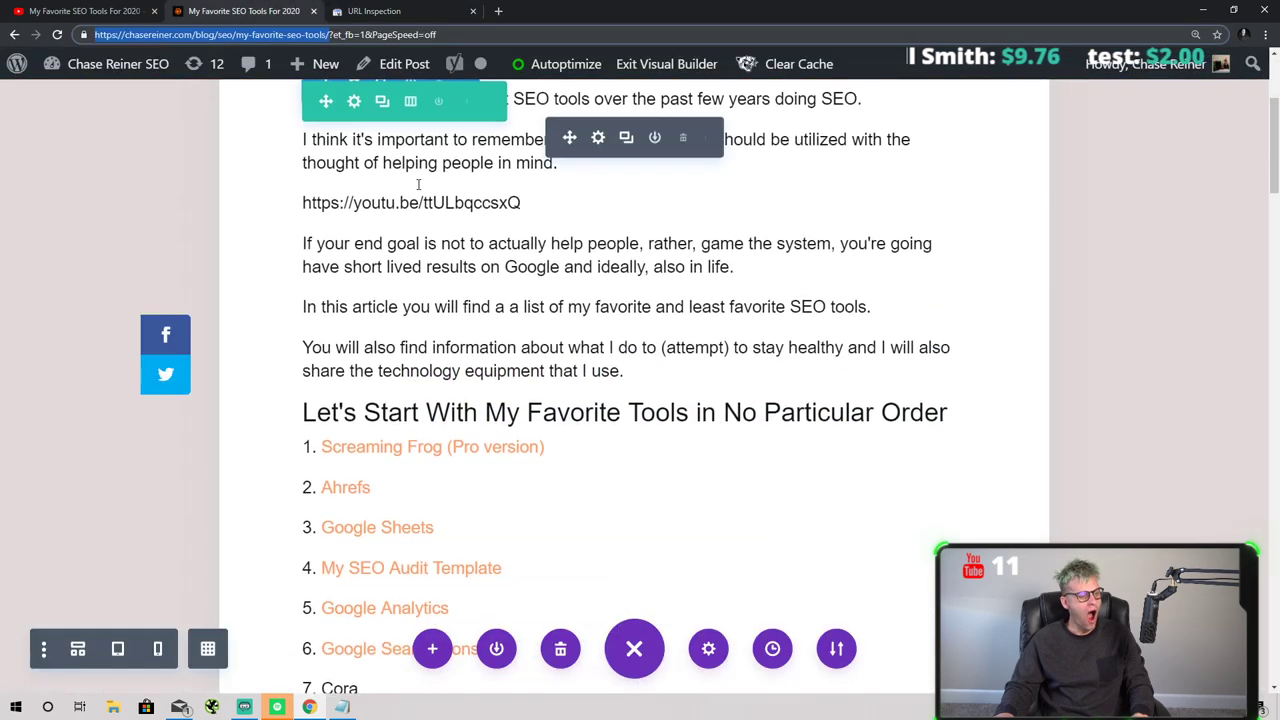
{"action": "scroll", "coordinate": [414, 149], "scroll_direction": "down", "scroll_amount": 15}
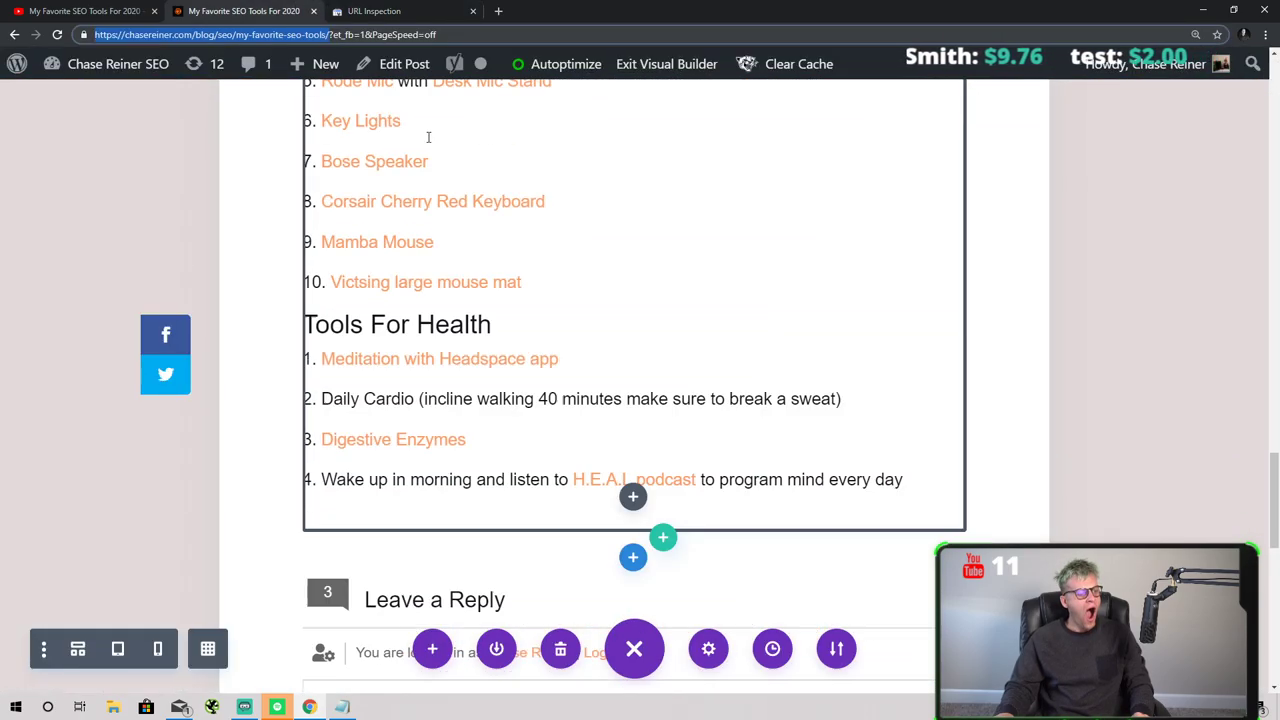
{"action": "scroll", "coordinate": [457, 212], "scroll_direction": "up", "scroll_amount": 10}
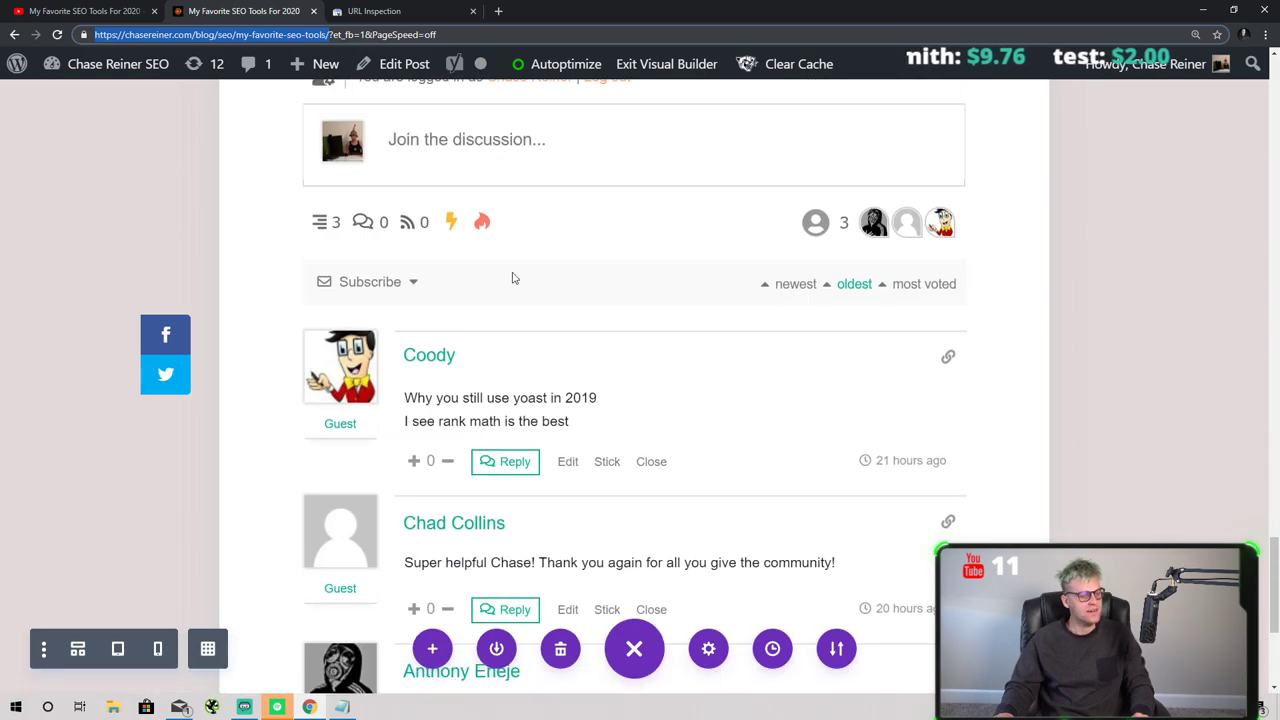
{"action": "scroll", "coordinate": [339, 196], "scroll_direction": "up", "scroll_amount": 20}
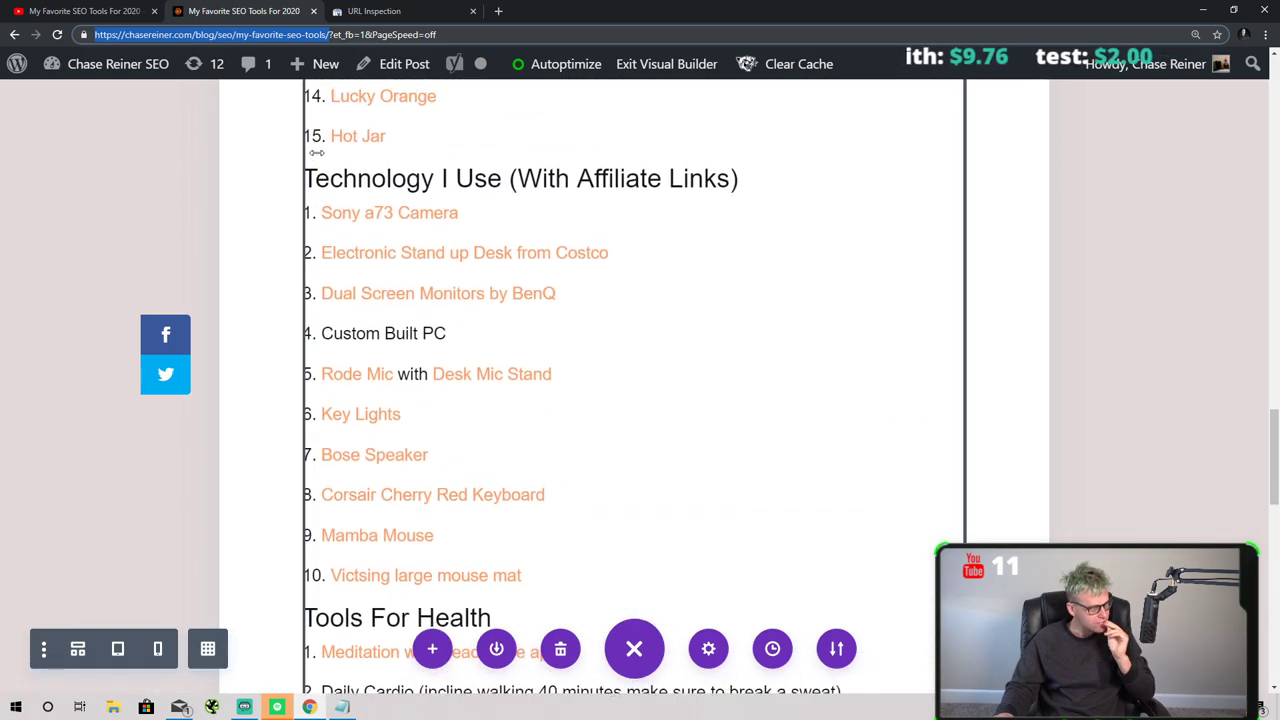
{"action": "scroll", "coordinate": [308, 117], "scroll_direction": "up", "scroll_amount": 4}
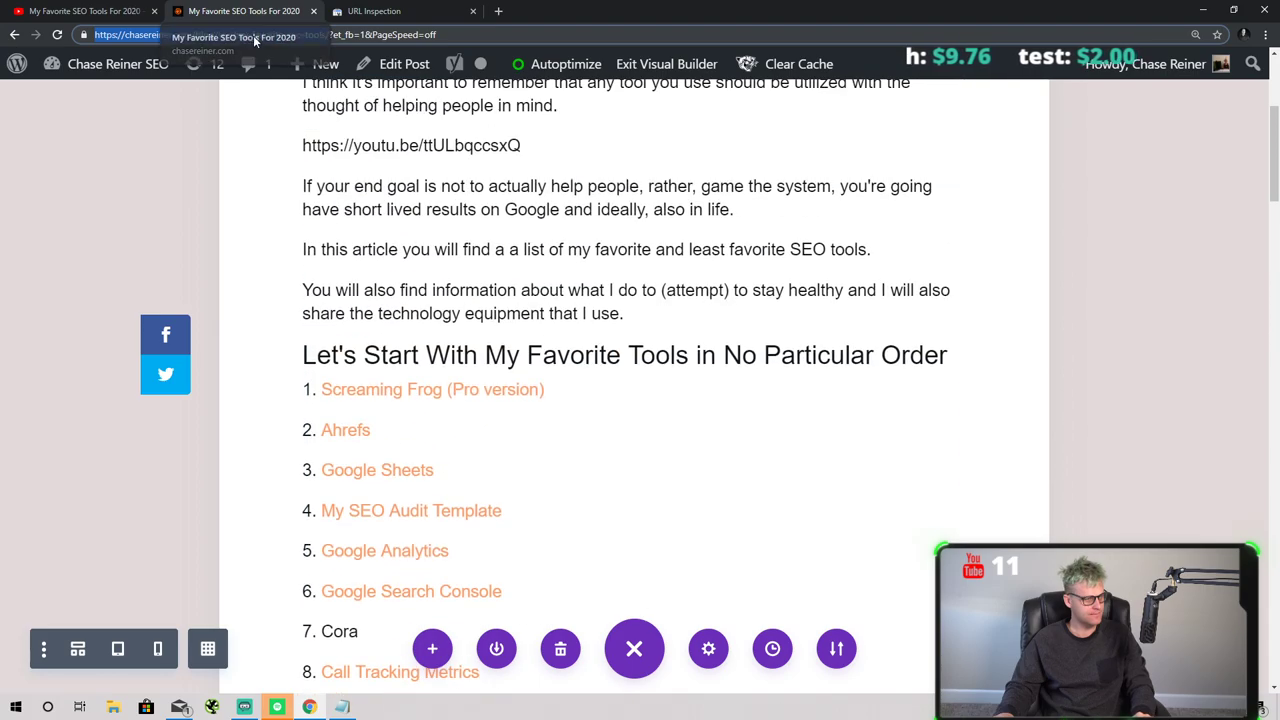
- Glance at the URL Inspection report, return to the blog post, and focus the address bar
{"action": "left_click", "coordinate": [390, 11]}
{"action": "left_click", "coordinate": [290, 11]}
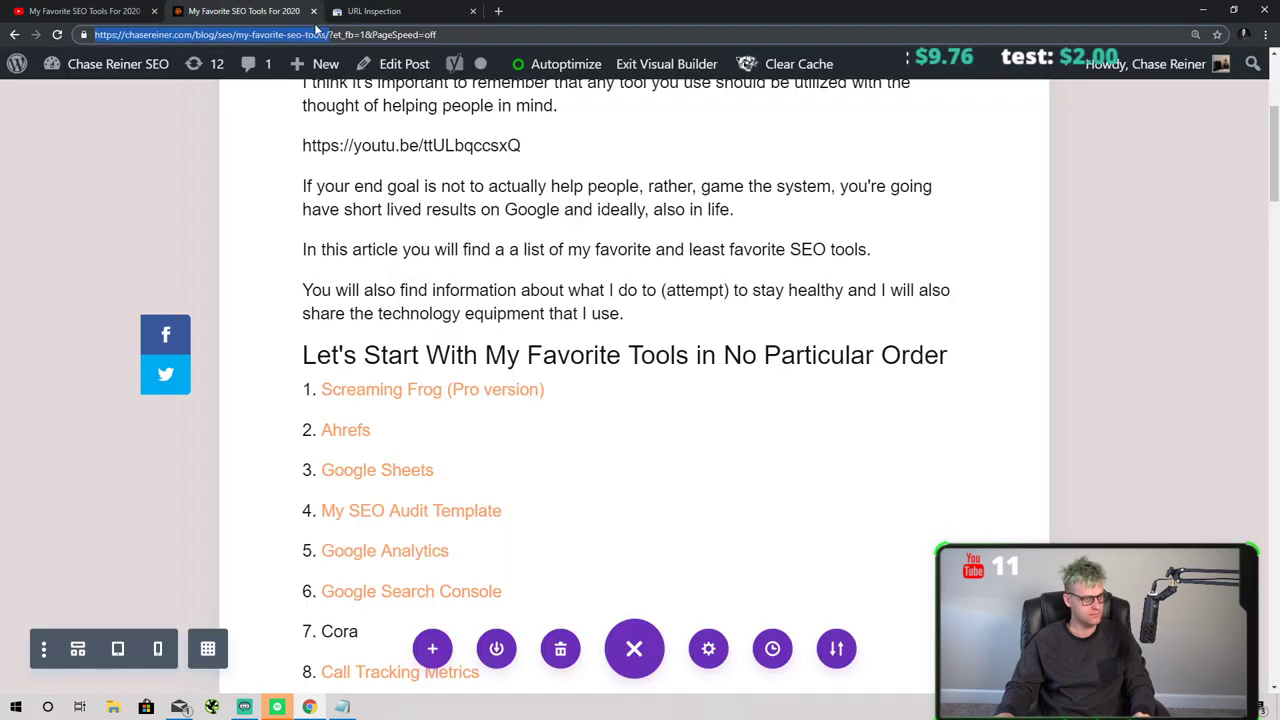
{"action": "left_click", "coordinate": [305, 42]}
- Navigate the browser to Google Drive's My Drive via the address bar
{"action": "type", "text": "chasereiner.com"}
{"action": "key", "text": "Right"}
{"action": "type", "text": "/wp"}
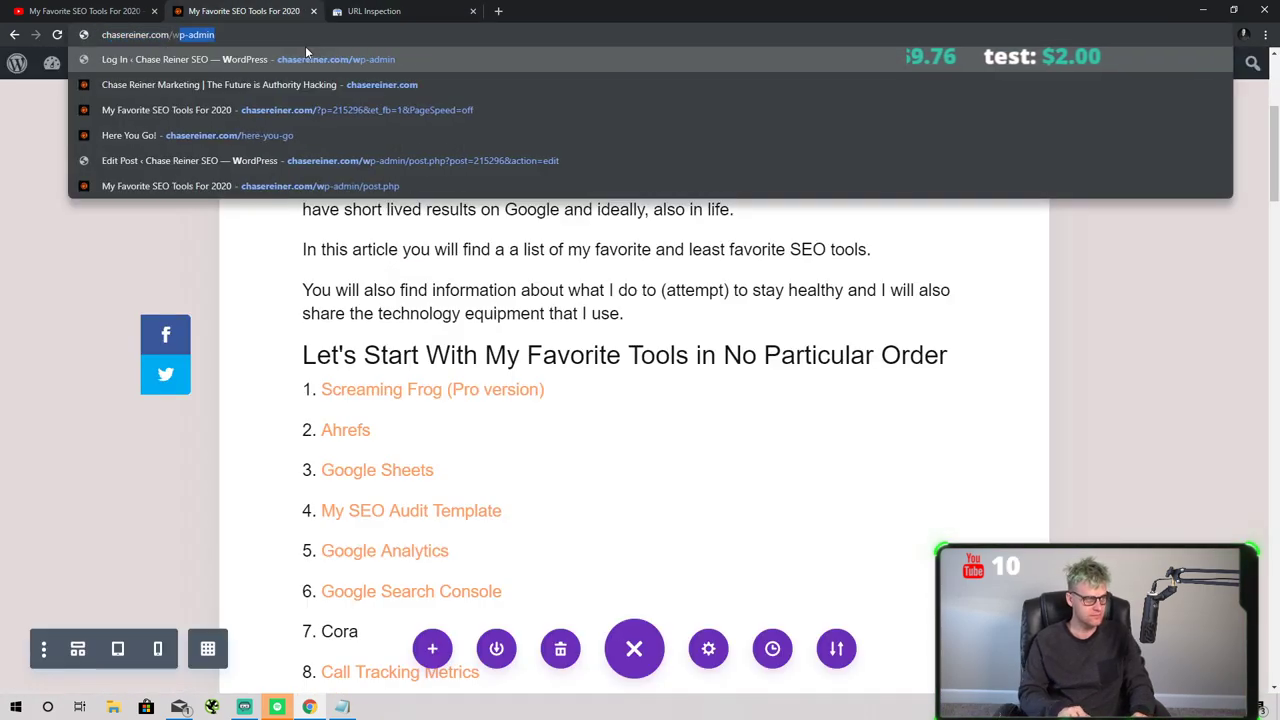
{"action": "key", "text": "ctrl+a"}
{"action": "type", "text": "s"}
{"action": "key", "text": "BackSpace"}
{"action": "key", "text": "BackSpace"}
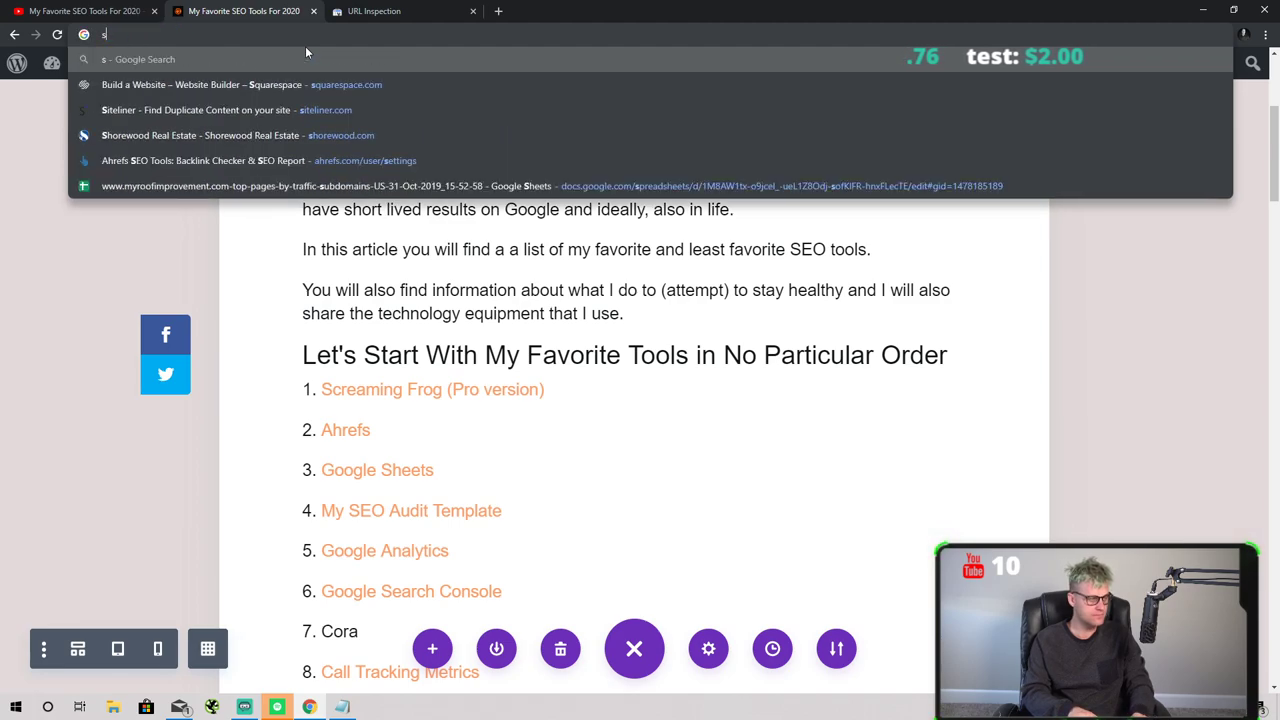
{"action": "type", "text": "drive.google.com/drive/my-drive"}
{"action": "key", "text": "Return"}
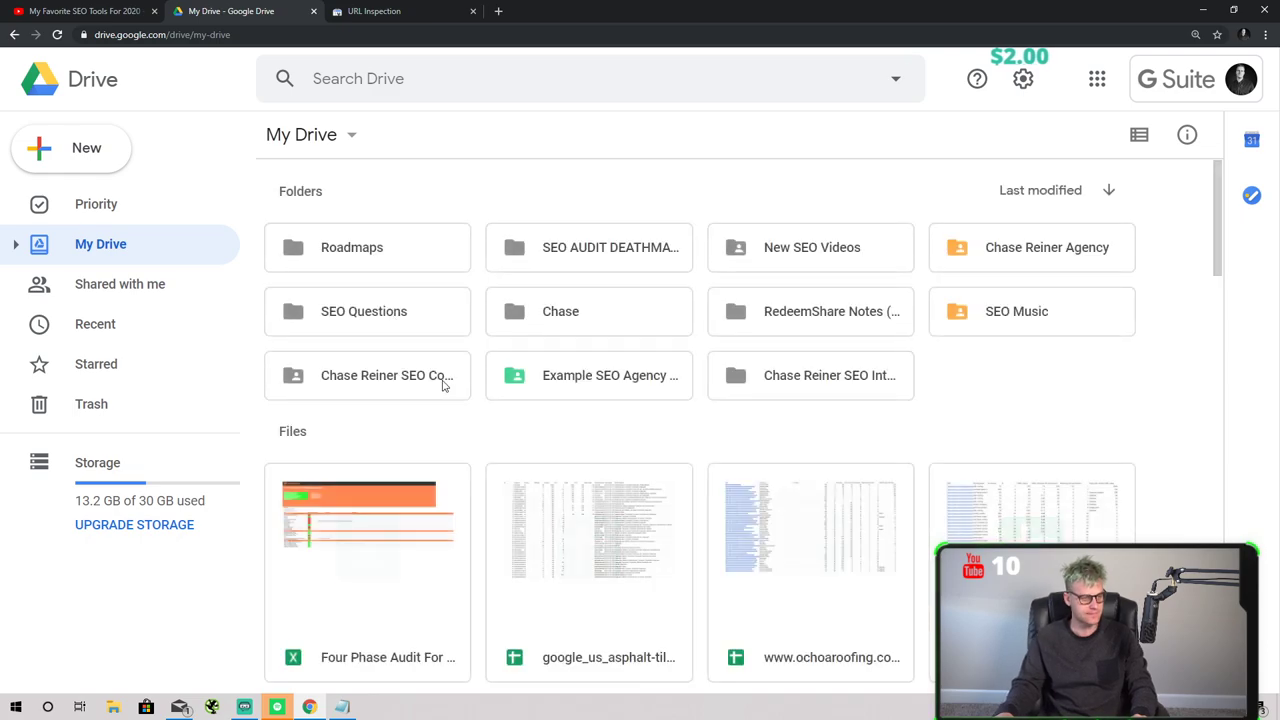
- Open Free-SEO-Audit-Template.xlsx from My Drive with Google Sheets
{"action": "scroll", "coordinate": [455, 384], "scroll_direction": "down", "scroll_amount": 4}
{"action": "scroll", "coordinate": [440, 405], "scroll_direction": "up", "scroll_amount": 1}
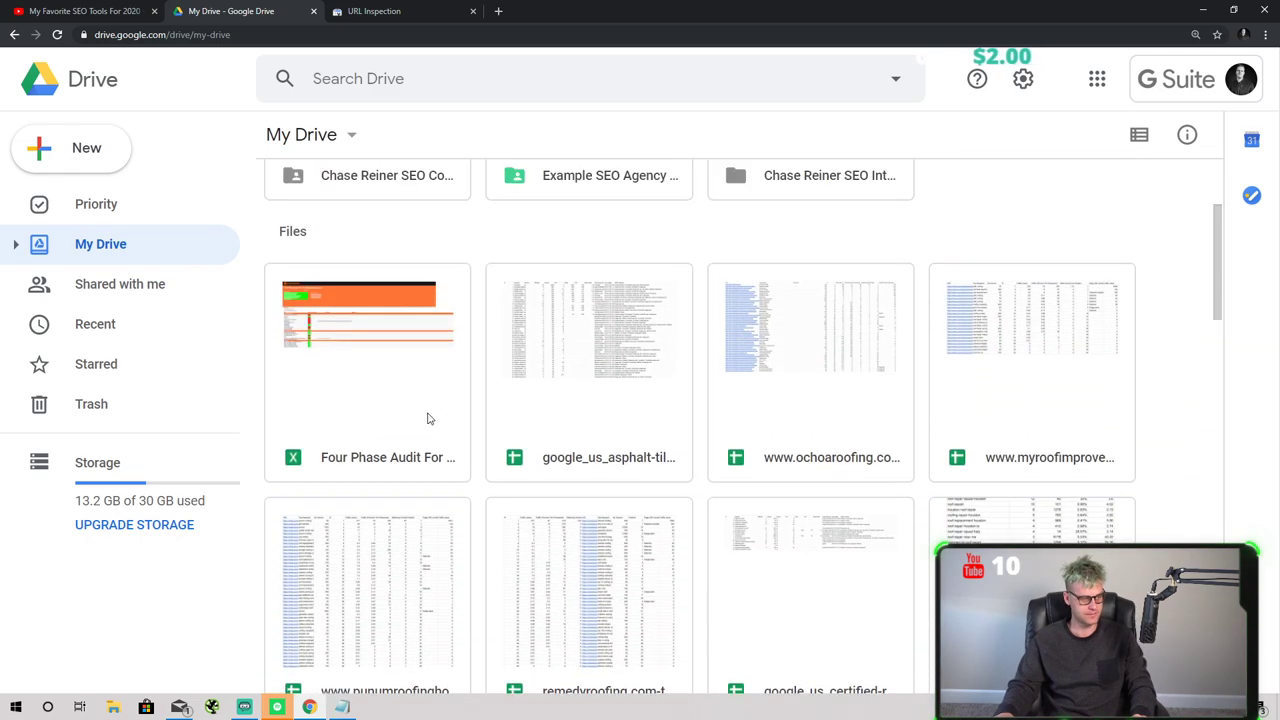
{"action": "scroll", "coordinate": [560, 420], "scroll_direction": "down", "scroll_amount": 4}
{"action": "double_click", "coordinate": [627, 501]}
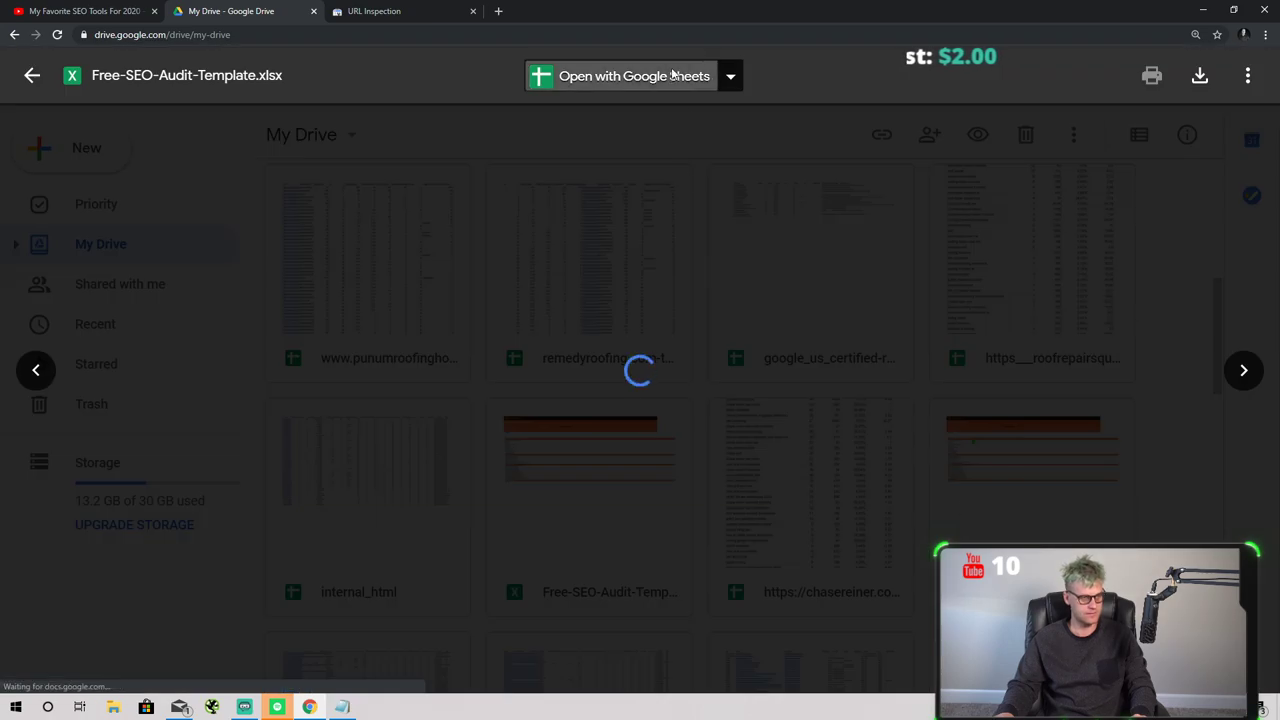
{"action": "left_click", "coordinate": [630, 76]}
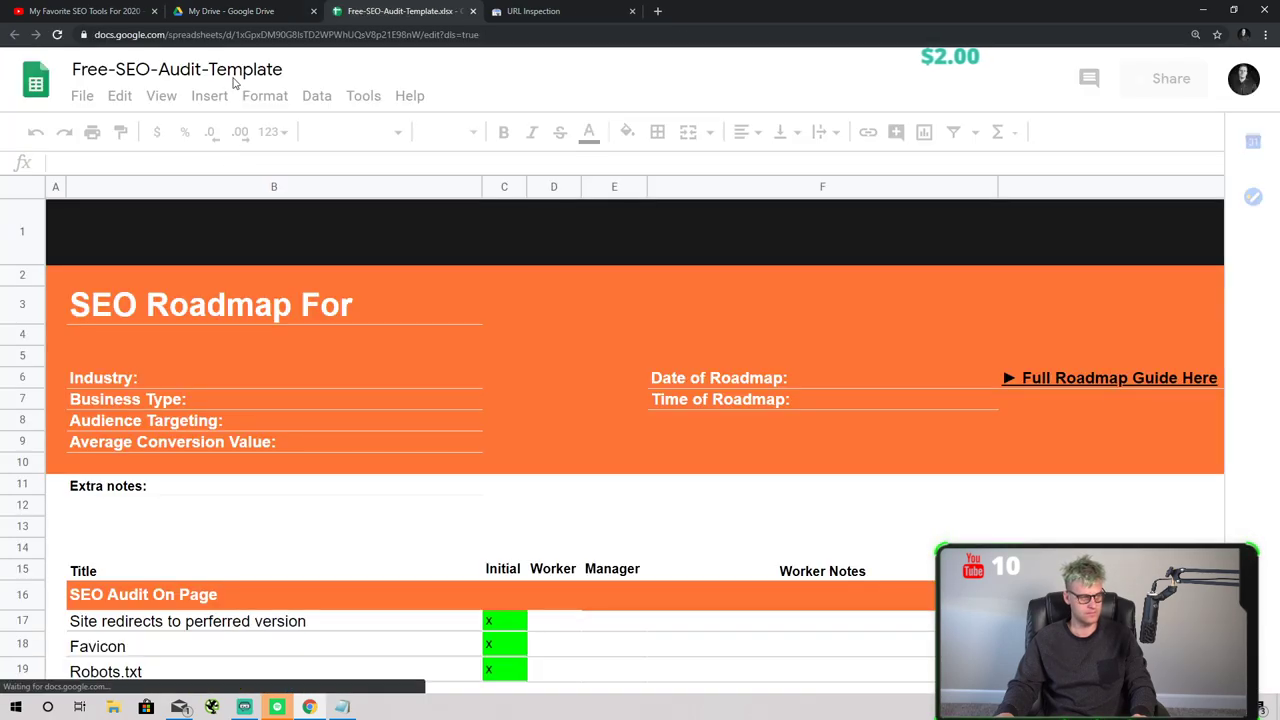
- Rename the spreadsheet to 'SEO Audit For ChaseReiner.com'
{"action": "left_click", "coordinate": [213, 69]}
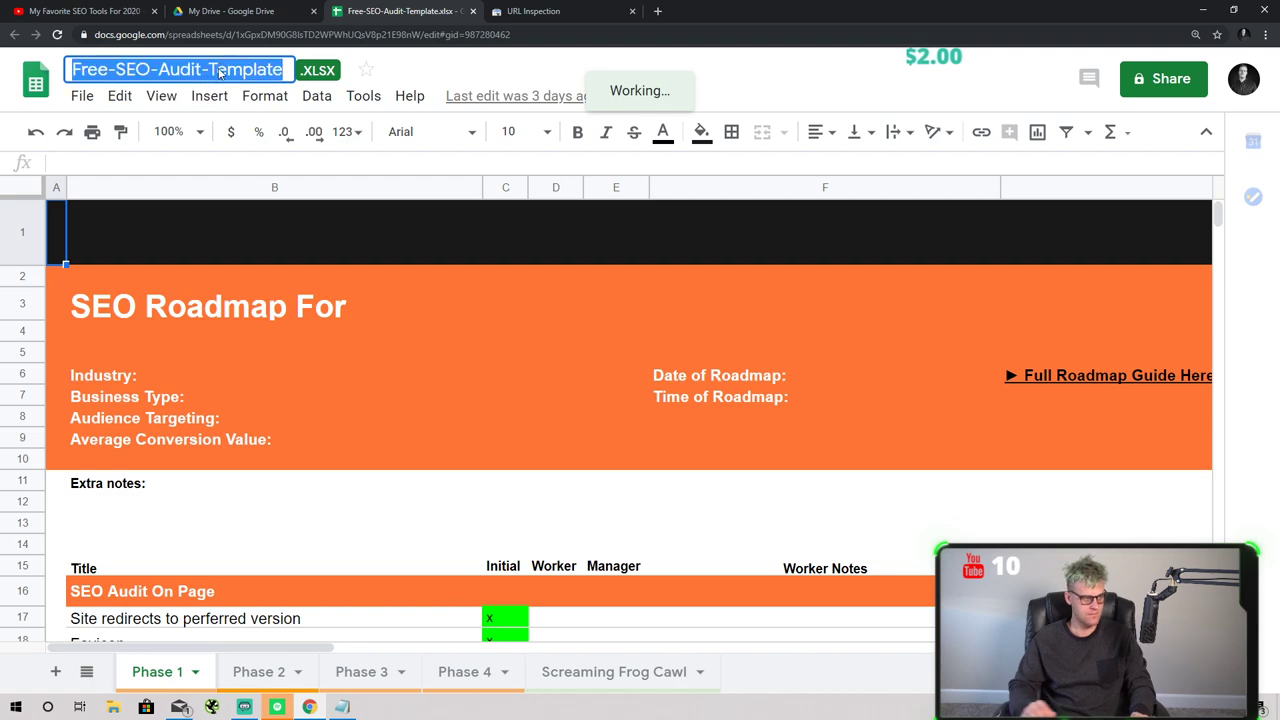
{"action": "type", "text": "SEO Audit For Chase R"}
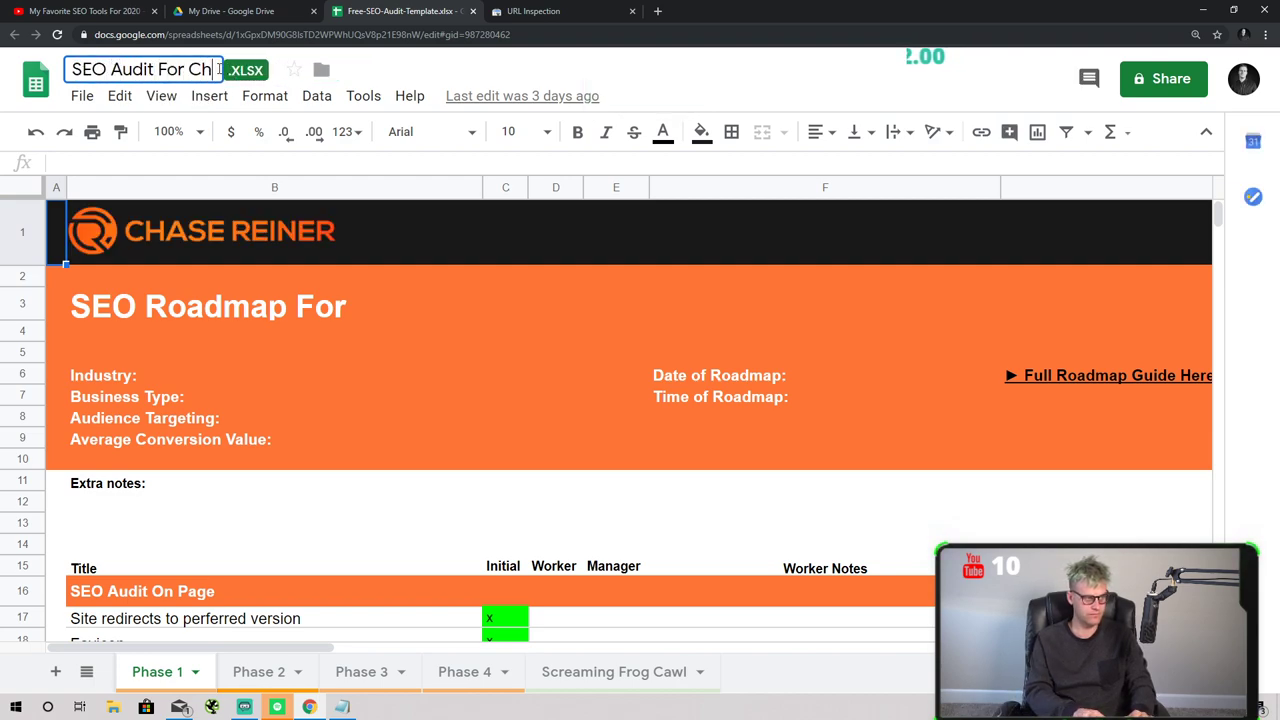
{"action": "key", "text": "BackSpace"}
{"action": "key", "text": "BackSpace"}
{"action": "type", "text": "Reiner.com"}
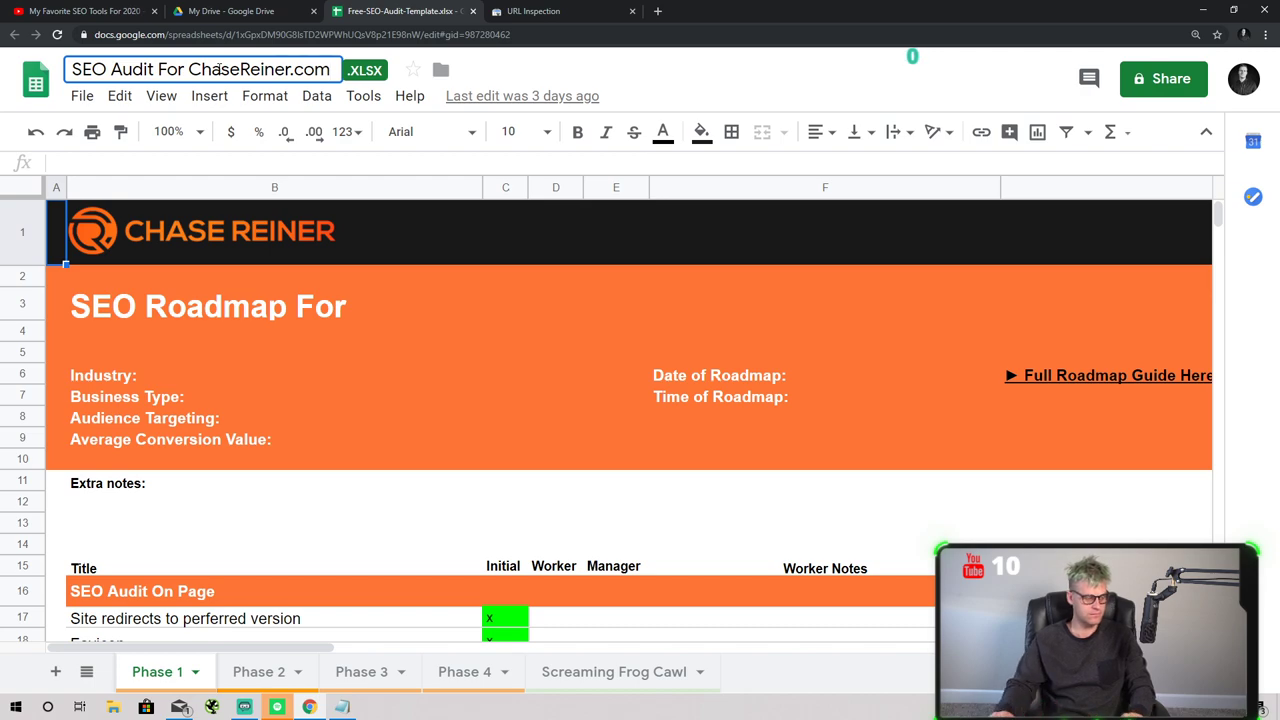
{"action": "key", "text": "Return"}
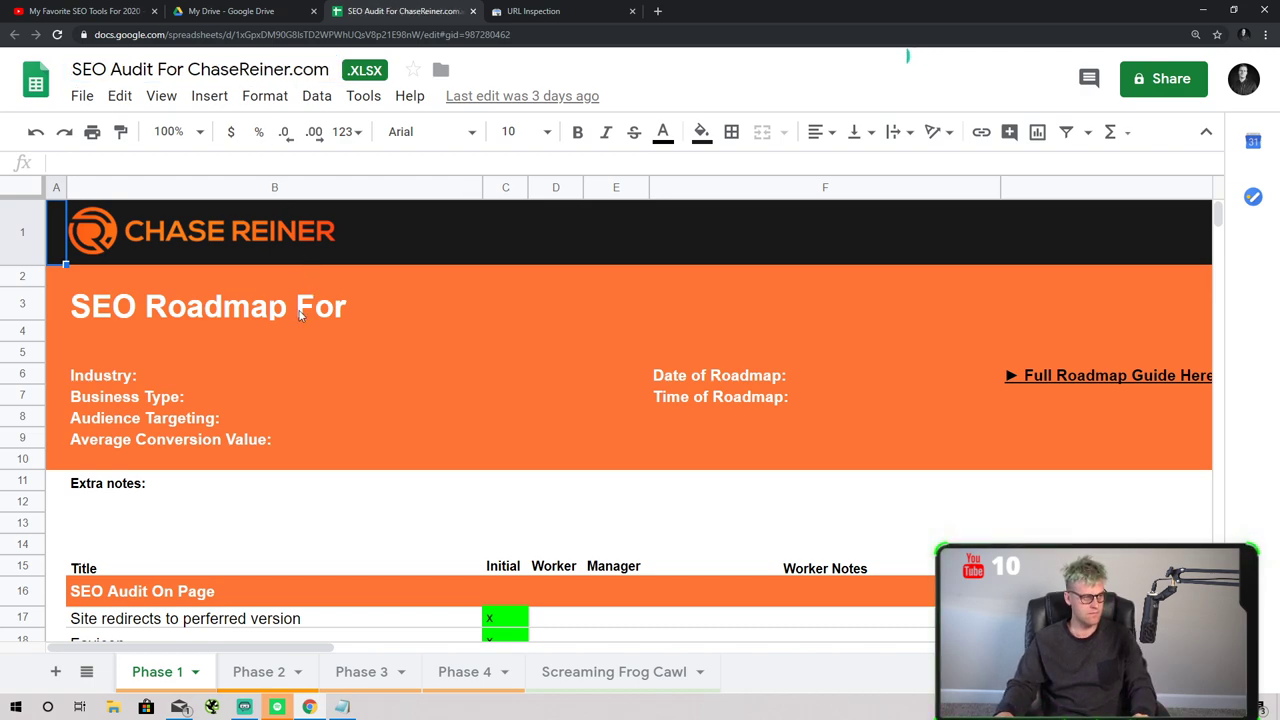
- Clear the industry and roadmap date labels in B6:F10 and retitle the heading 'SEO Roadmap For ChaseReiner.com'
{"action": "left_click", "coordinate": [290, 310]}
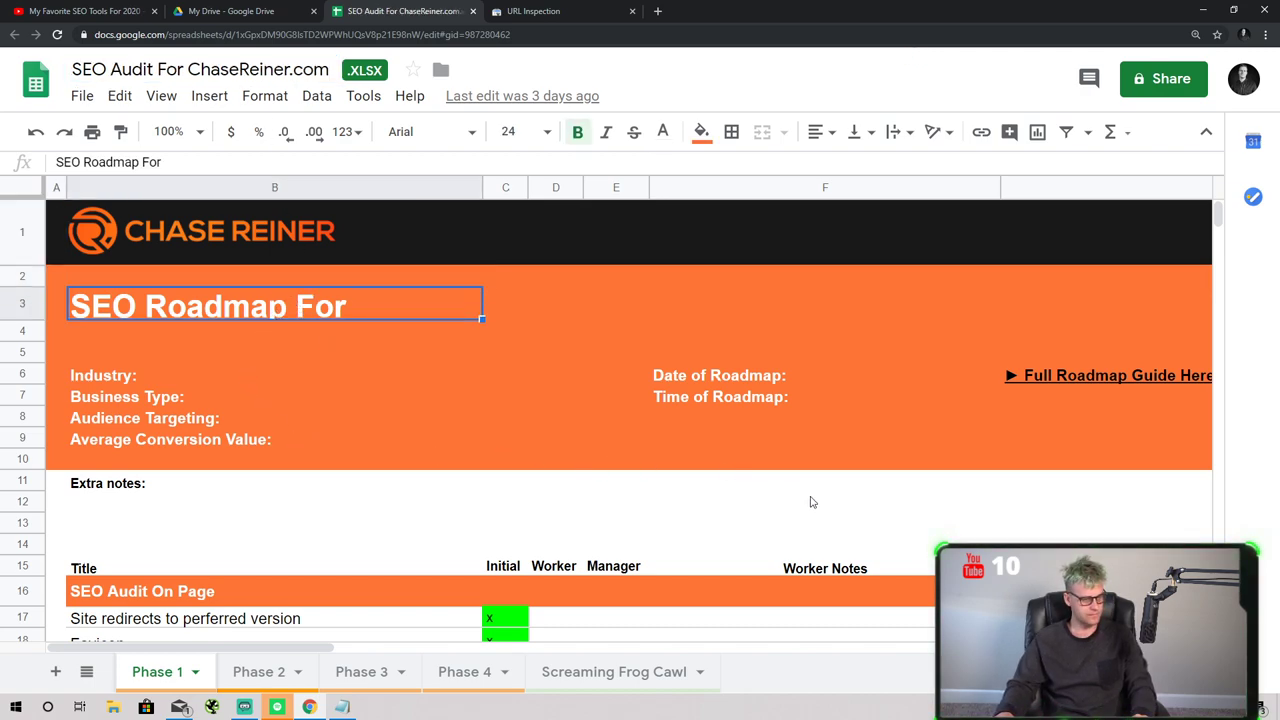
{"action": "left_click_drag", "start_coordinate": [670, 462], "coordinate": [246, 375]}
{"action": "key", "text": "Delete"}
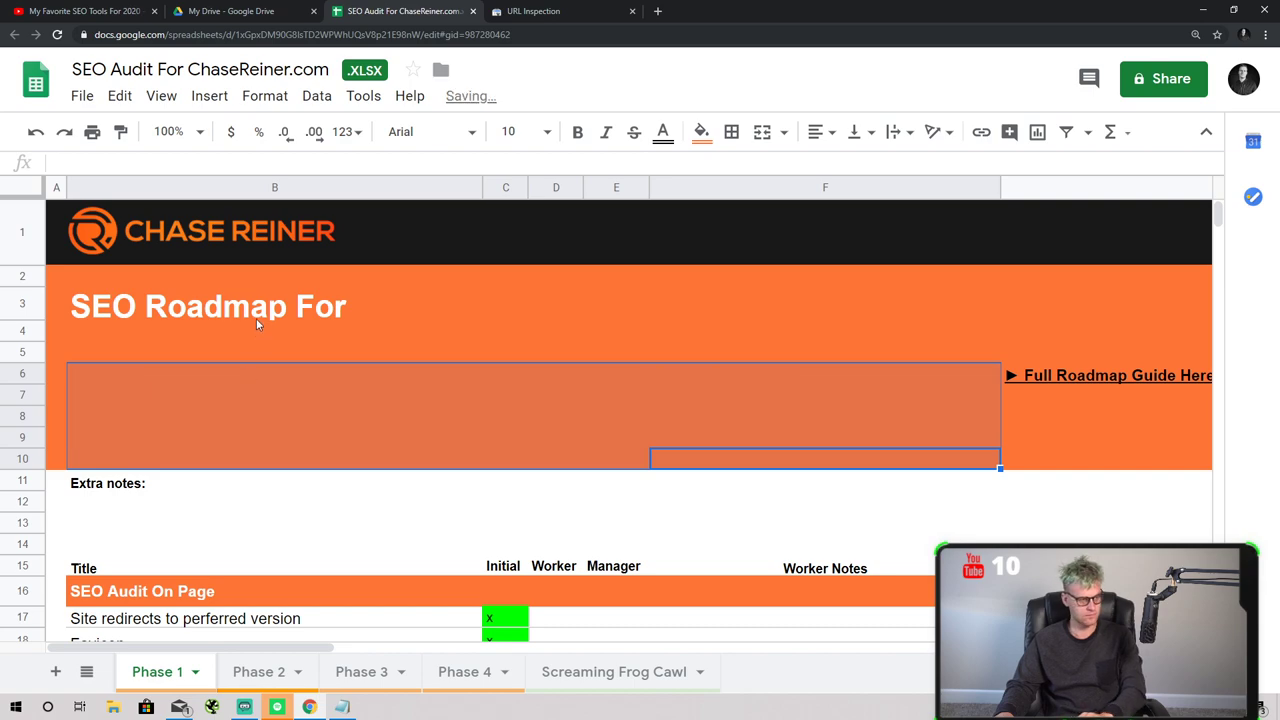
{"action": "left_click", "coordinate": [256, 318]}
{"action": "double_click", "coordinate": [256, 318]}
{"action": "triple_click", "coordinate": [256, 318]}
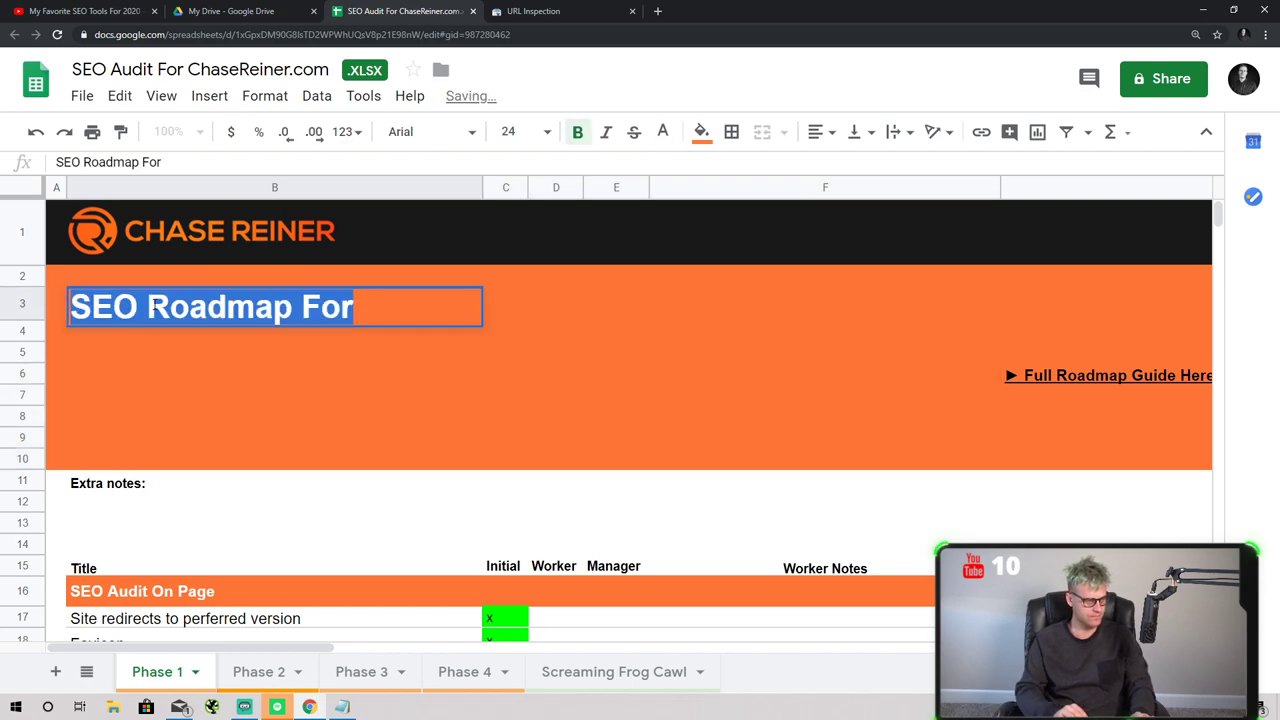
{"action": "type", "text": "SEO Roadmap For Chas"}
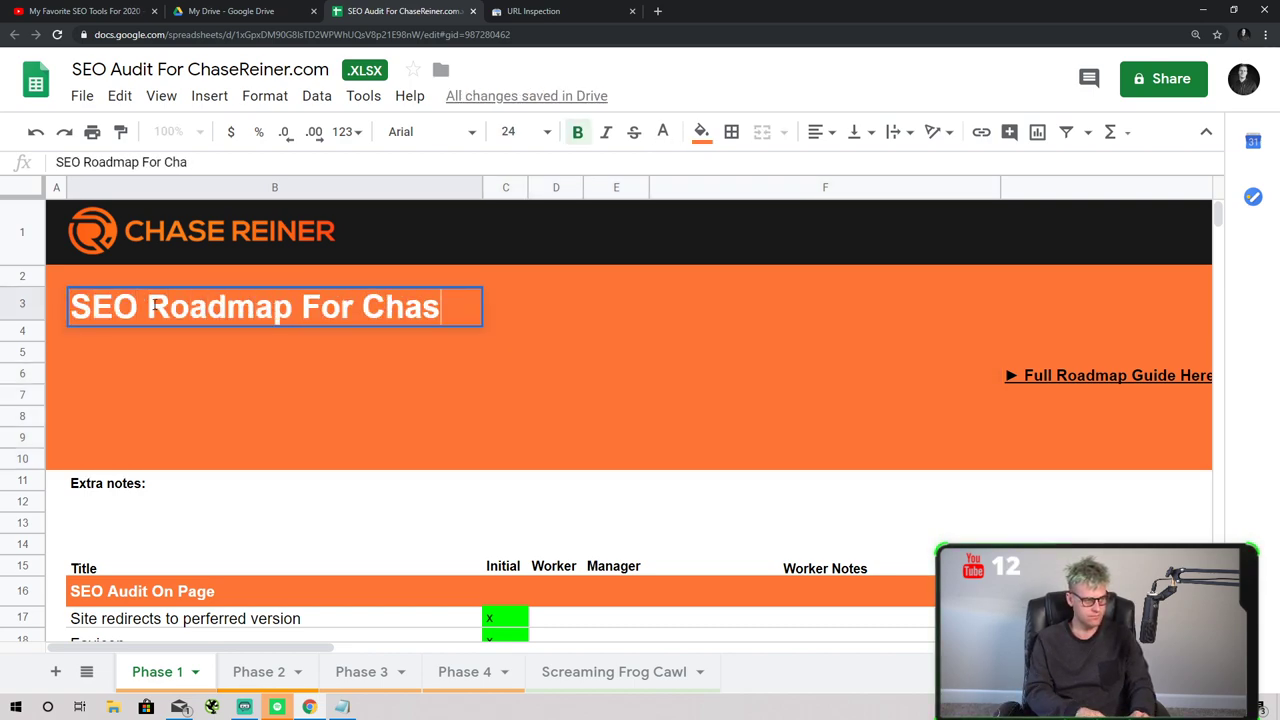
{"action": "type", "text": "eReiner.com"}
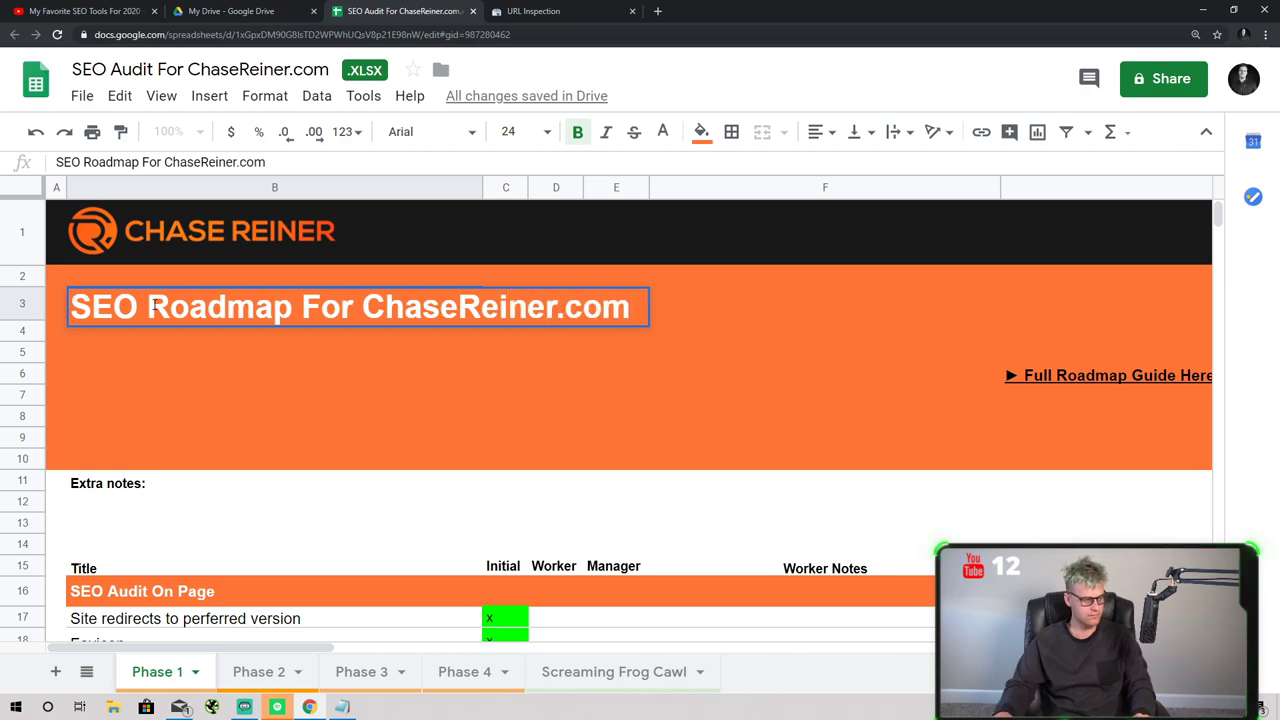
{"action": "left_click", "coordinate": [323, 525]}
- Mark the AMP, Web Design and Mobile Friendly items with x in the Initial column
{"action": "scroll", "coordinate": [339, 483], "scroll_direction": "down", "scroll_amount": 2}
{"action": "scroll", "coordinate": [339, 483], "scroll_direction": "down", "scroll_amount": 2}
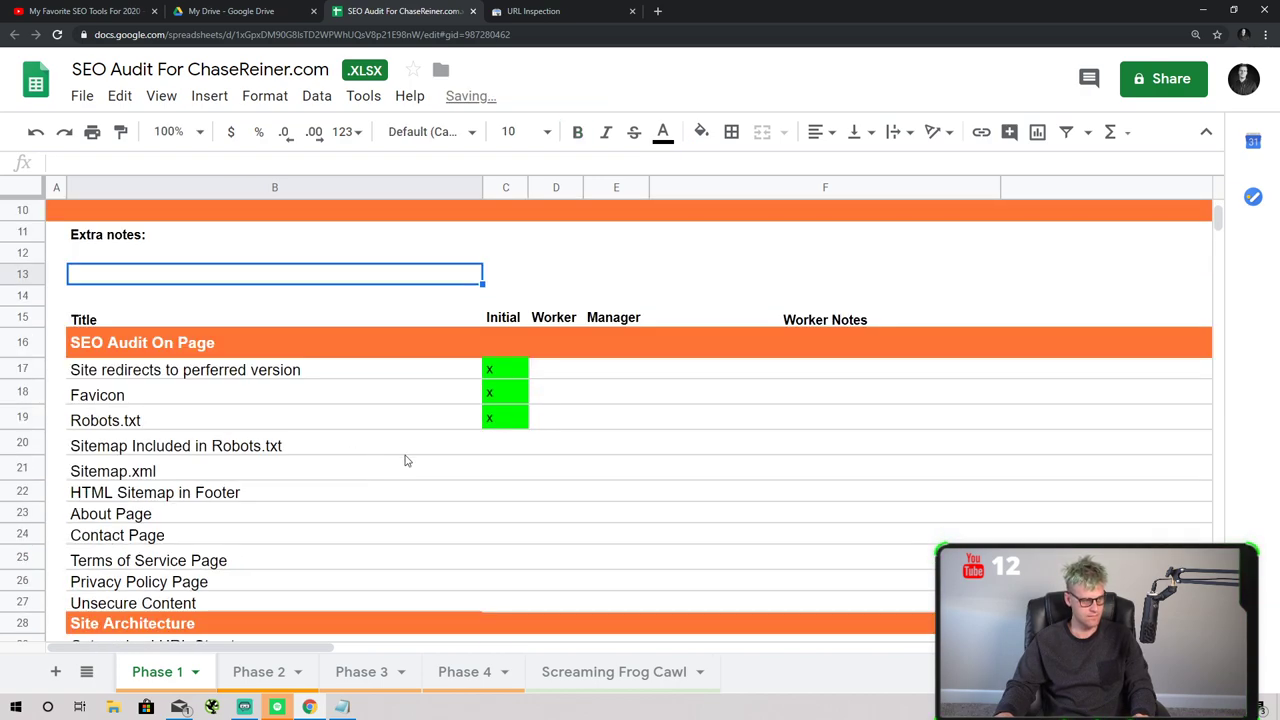
{"action": "scroll", "coordinate": [531, 480], "scroll_direction": "down", "scroll_amount": 10}
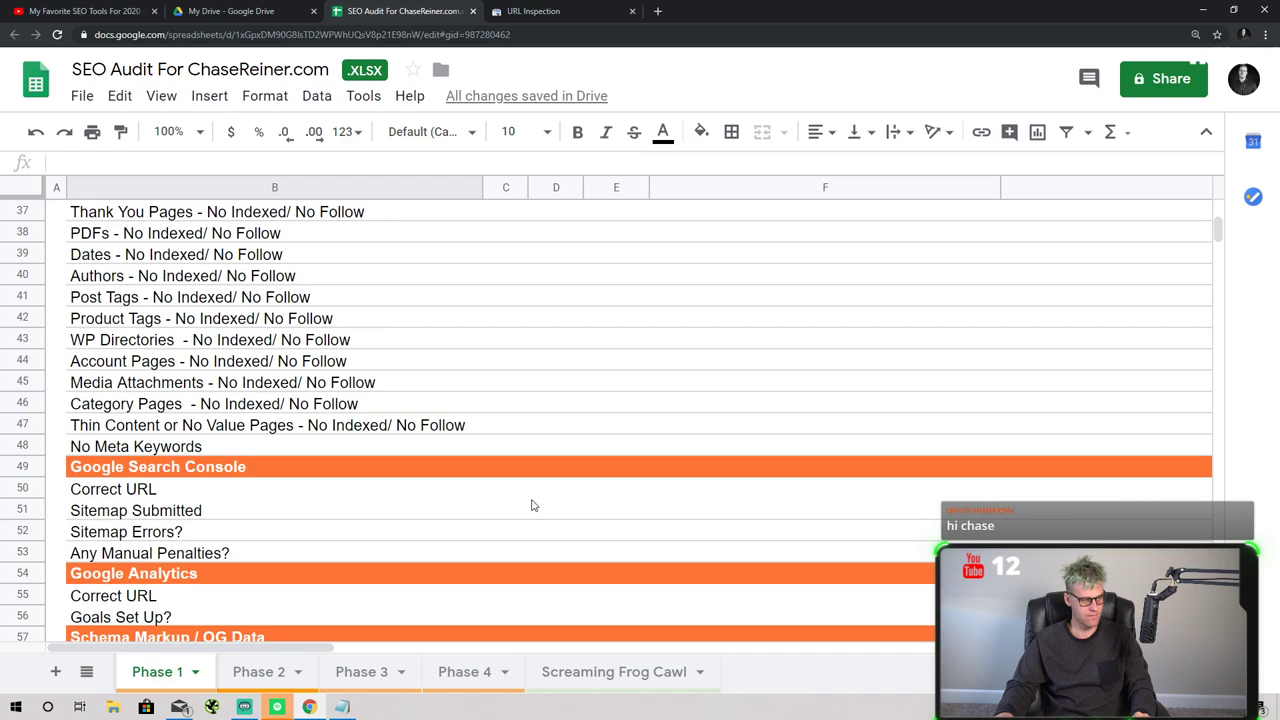
{"action": "scroll", "coordinate": [543, 490], "scroll_direction": "down", "scroll_amount": 13}
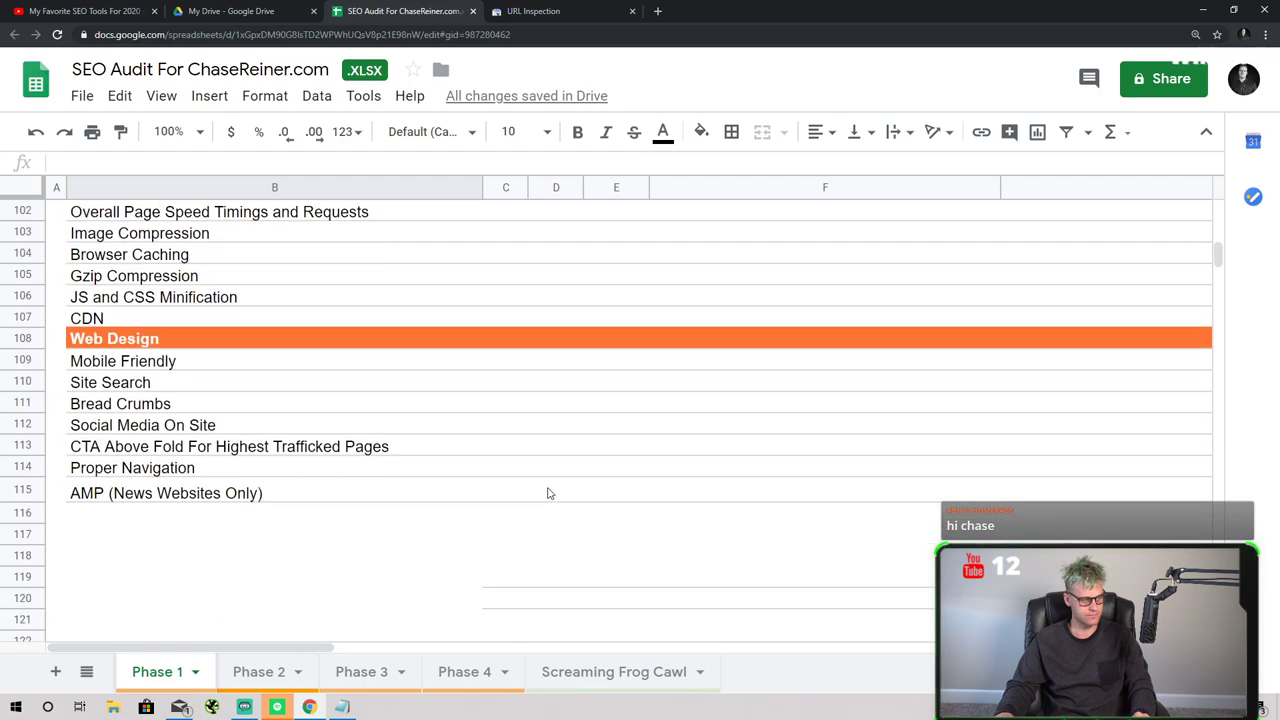
{"action": "left_click", "coordinate": [543, 488]}
{"action": "left_click", "coordinate": [521, 490]}
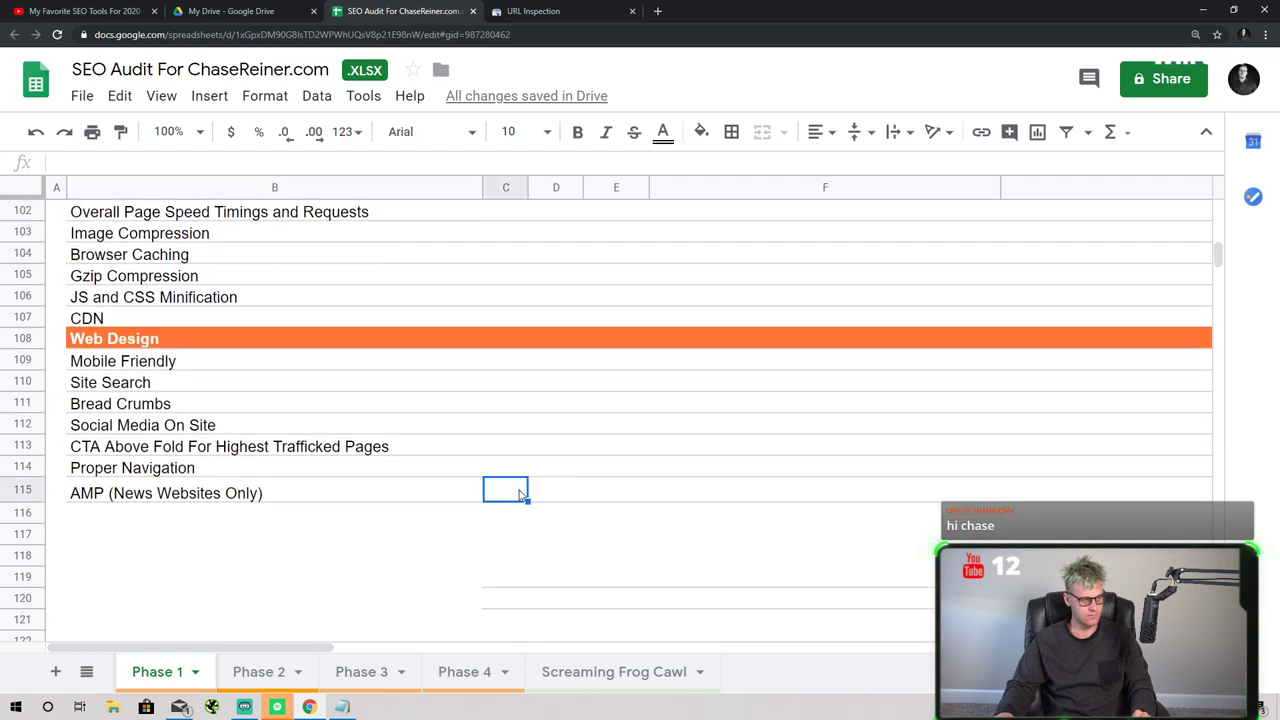
{"action": "type", "text": "x"}
{"action": "key", "text": "Up"}
{"action": "key", "text": "Up"}
{"action": "type", "text": "x"}
{"action": "left_click", "coordinate": [513, 467]}
{"action": "type", "text": "x"}
{"action": "key", "text": "Up"}
{"action": "key", "text": "Up"}
{"action": "type", "text": "x"}
{"action": "left_click", "coordinate": [508, 490]}
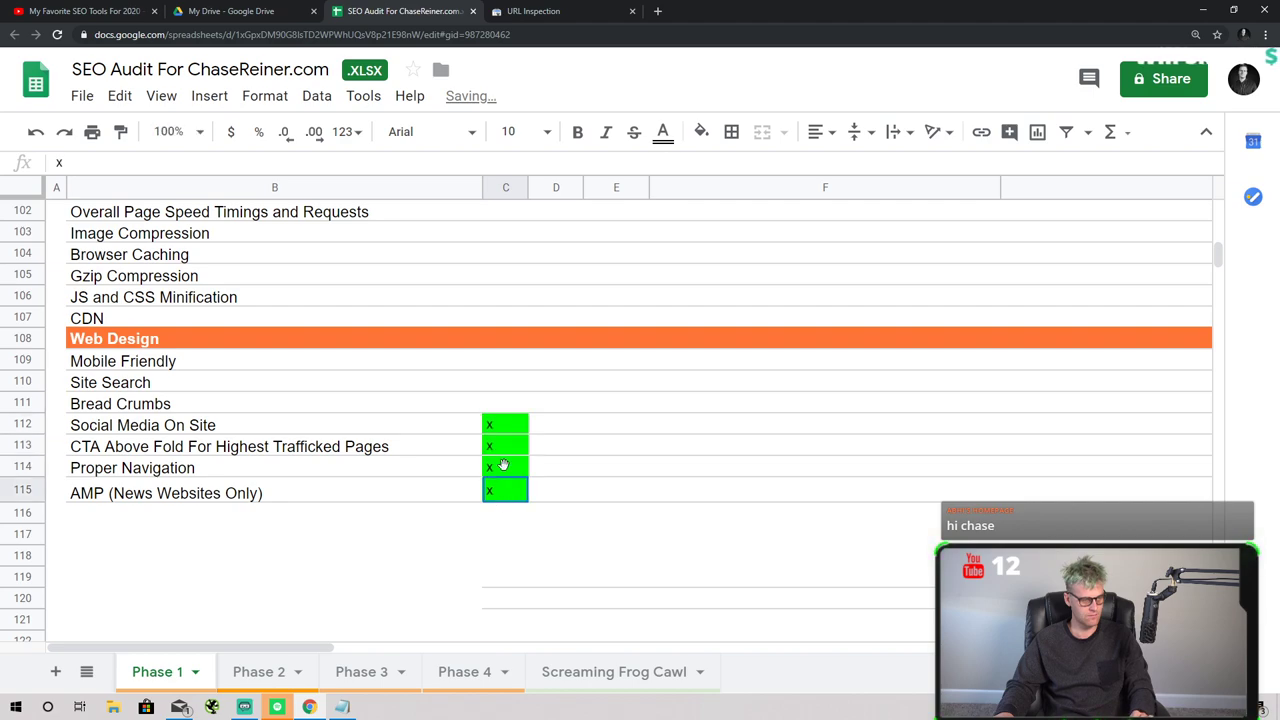
{"action": "left_click", "coordinate": [503, 405]}
{"action": "type", "text": "x x x x"}
{"action": "left_click", "coordinate": [505, 362]}
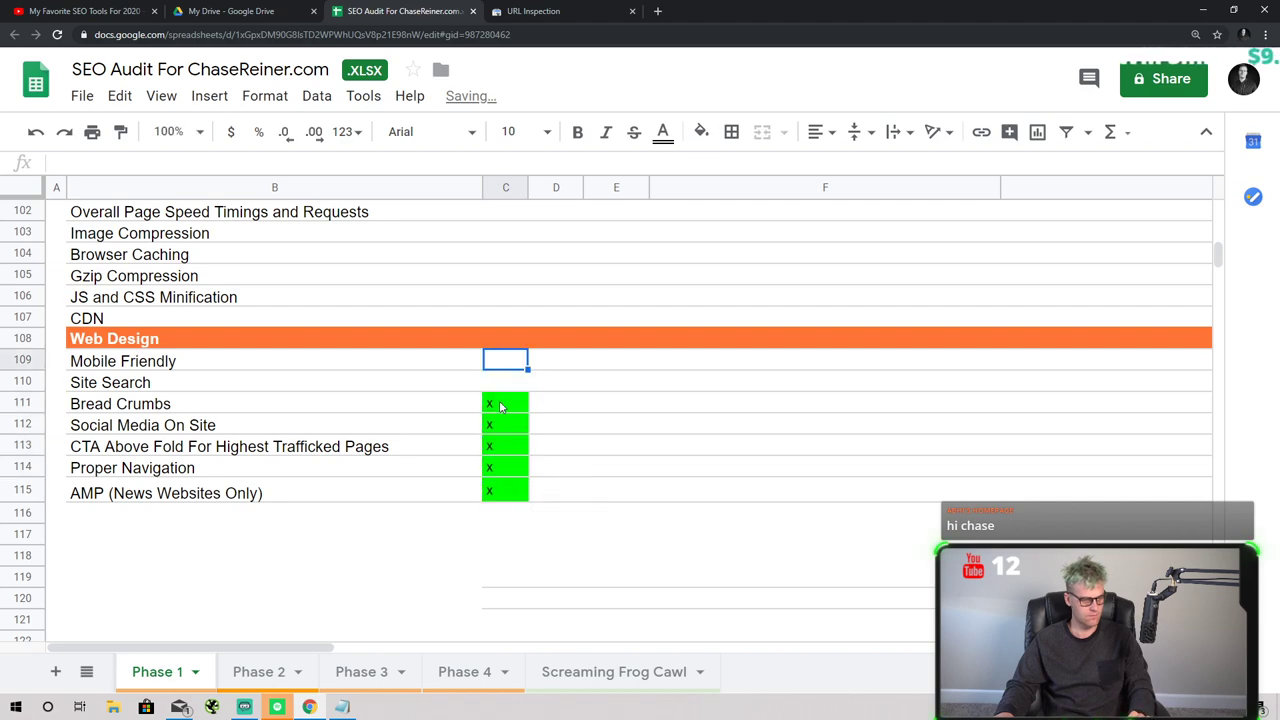
{"action": "type", "text": "x x x x"}
- Paste x marks into the Page Speed rows from Result Scan Link down to CDN
{"action": "scroll", "coordinate": [498, 275], "scroll_direction": "up", "scroll_amount": 3}
{"action": "left_click", "coordinate": [492, 320]}
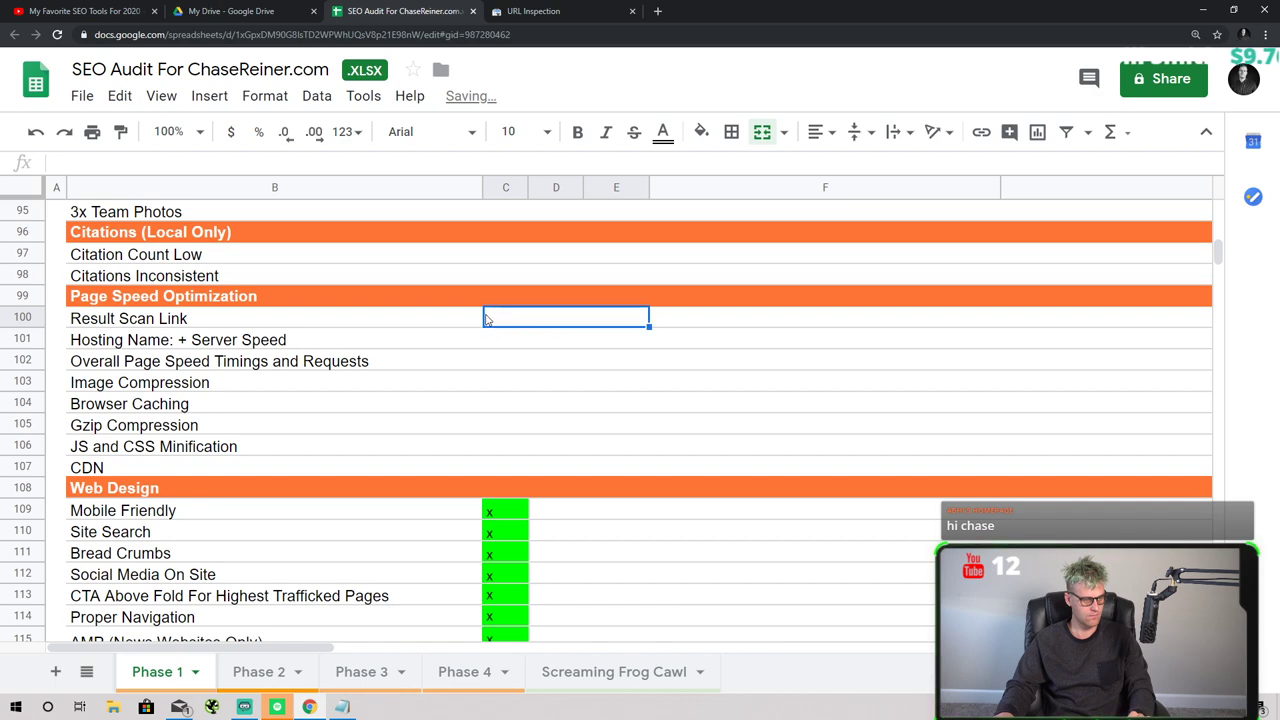
{"action": "left_click", "coordinate": [480, 318]}
{"action": "left_click", "coordinate": [491, 323]}
{"action": "type", "text": "x x x x"}
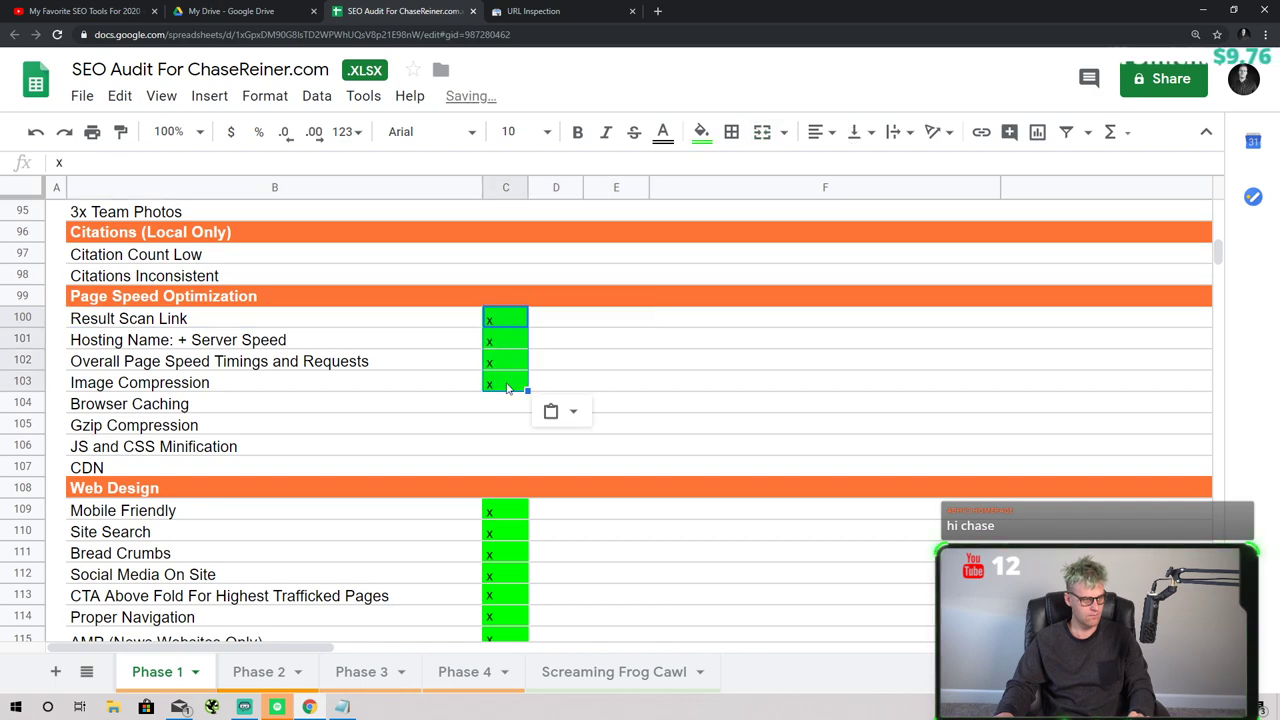
{"action": "left_click", "coordinate": [505, 384]}
{"action": "type", "text": "x x x x"}
{"action": "left_click", "coordinate": [507, 366]}
{"action": "key", "text": "ctrl+v"}
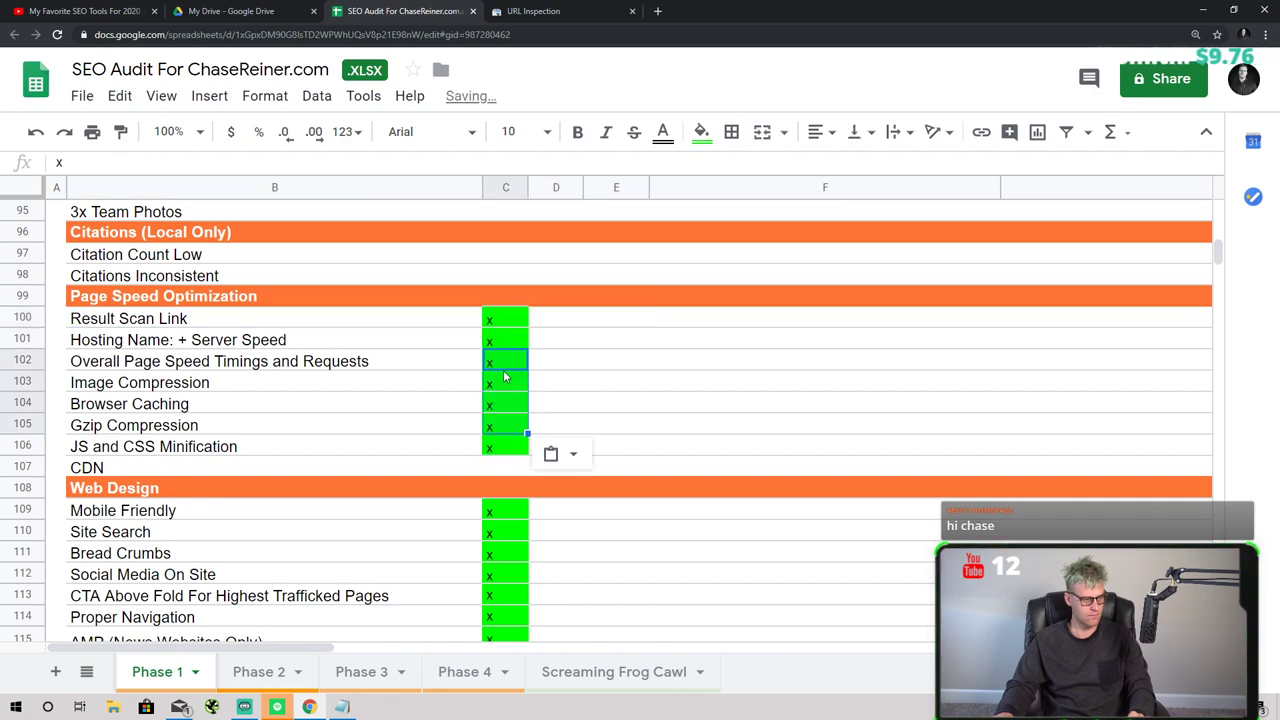
{"action": "left_click", "coordinate": [505, 382]}
{"action": "key", "text": "ctrl+v"}
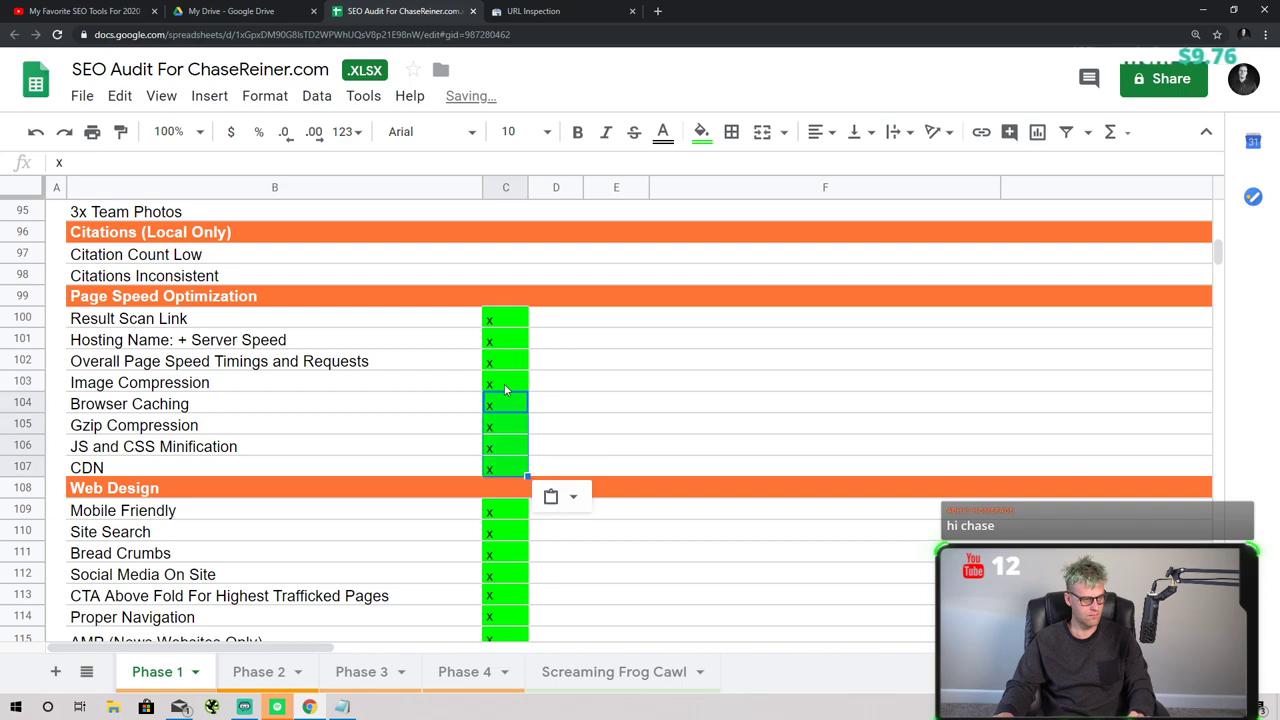
- Mark the Citation and Google My Business items down to the photo items with x
{"action": "scroll", "coordinate": [499, 390], "scroll_direction": "up", "scroll_amount": 5}
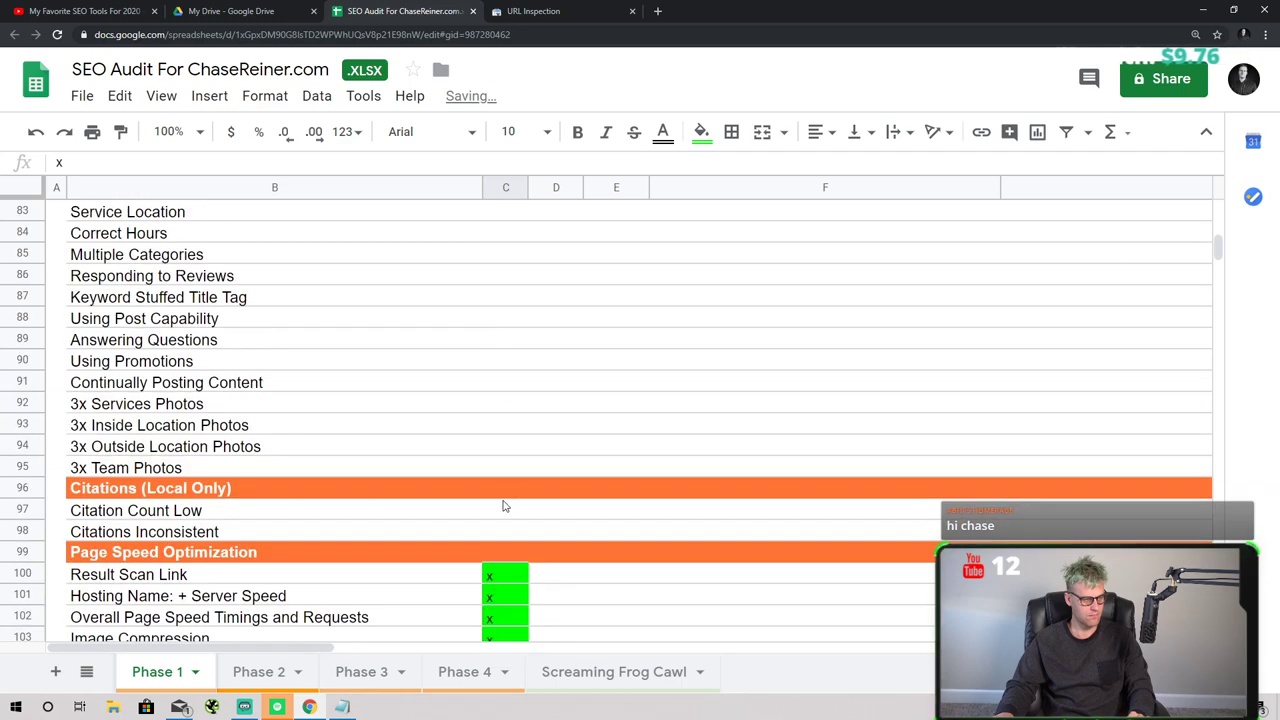
{"action": "left_click", "coordinate": [506, 510]}
{"action": "type", "text": "x"}
{"action": "key", "text": "Return"}
{"action": "type", "text": "x"}
{"action": "left_click", "coordinate": [505, 382]}
{"action": "scroll", "coordinate": [505, 385], "scroll_direction": "up", "scroll_amount": 4}
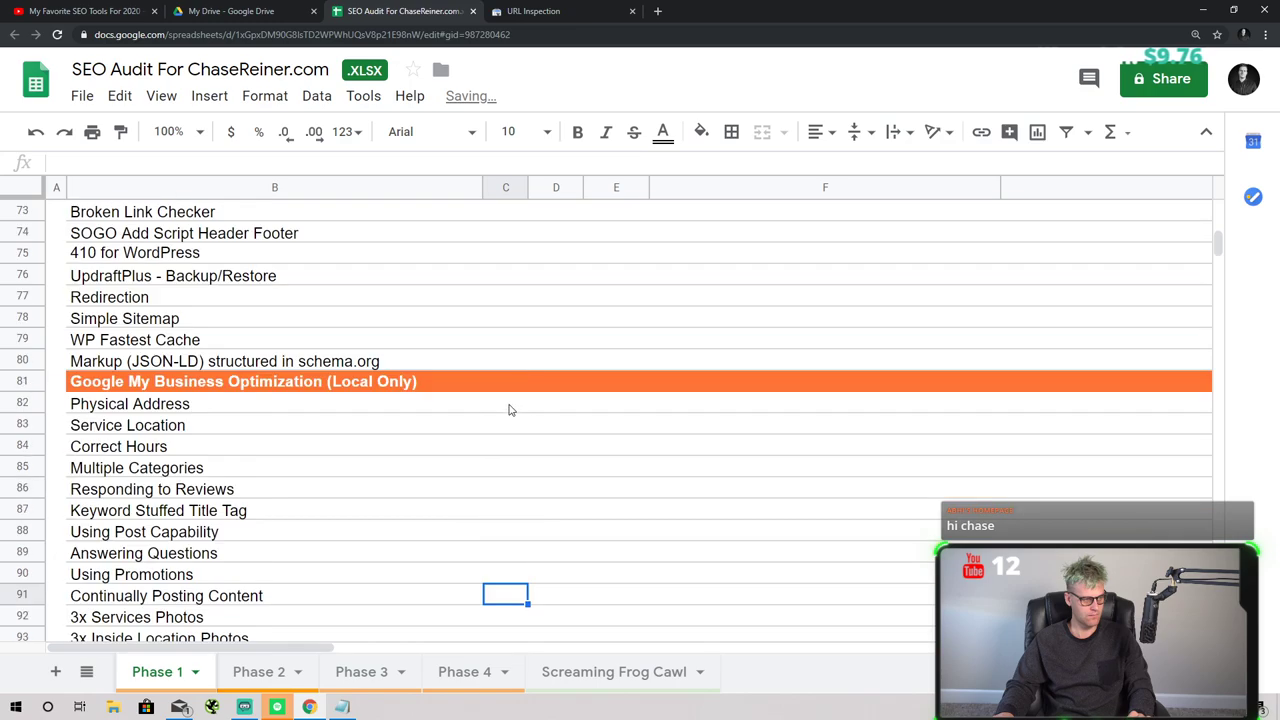
{"action": "left_click", "coordinate": [505, 403]}
{"action": "type", "text": "x x x x"}
{"action": "left_click", "coordinate": [507, 490]}
{"action": "key", "text": "ctrl+v"}
{"action": "scroll", "coordinate": [500, 495], "scroll_direction": "down", "scroll_amount": 2}
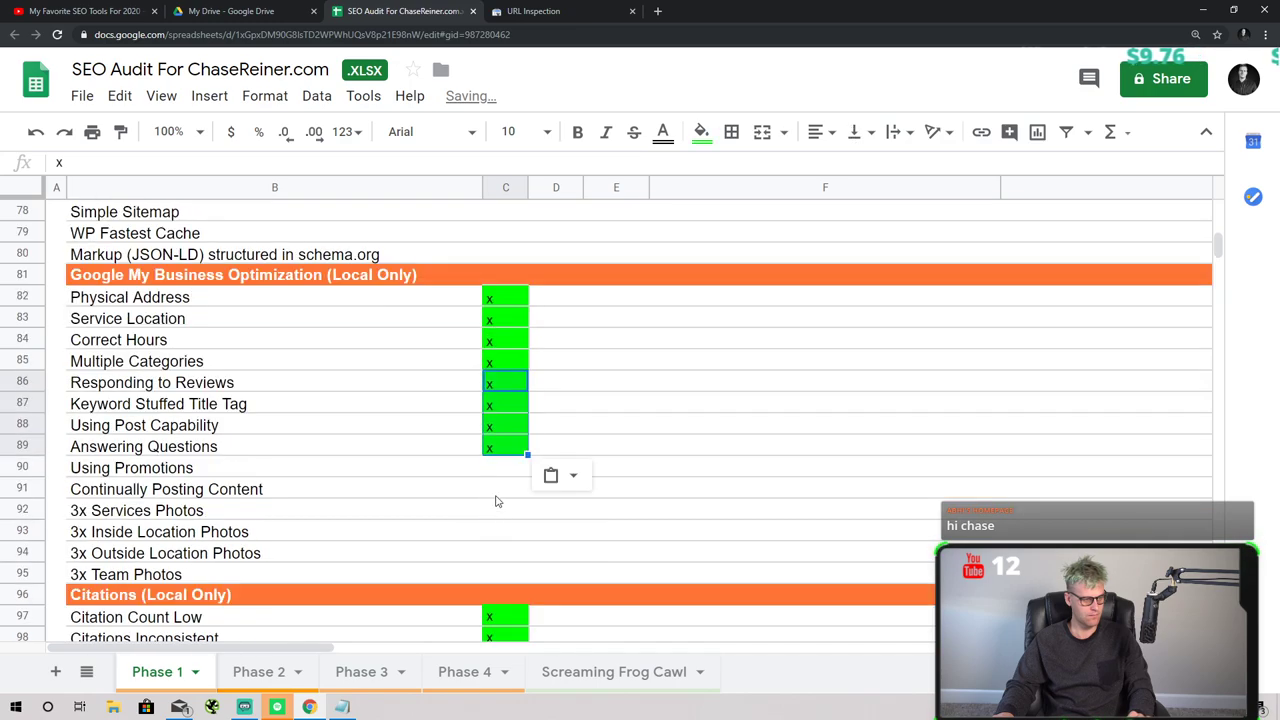
{"action": "left_click", "coordinate": [505, 468]}
{"action": "key", "text": "ctrl+v"}
{"action": "left_click", "coordinate": [506, 512]}
{"action": "left_click", "coordinate": [505, 468]}
{"action": "key", "text": "ctrl+v"}
{"action": "left_click", "coordinate": [506, 510]}
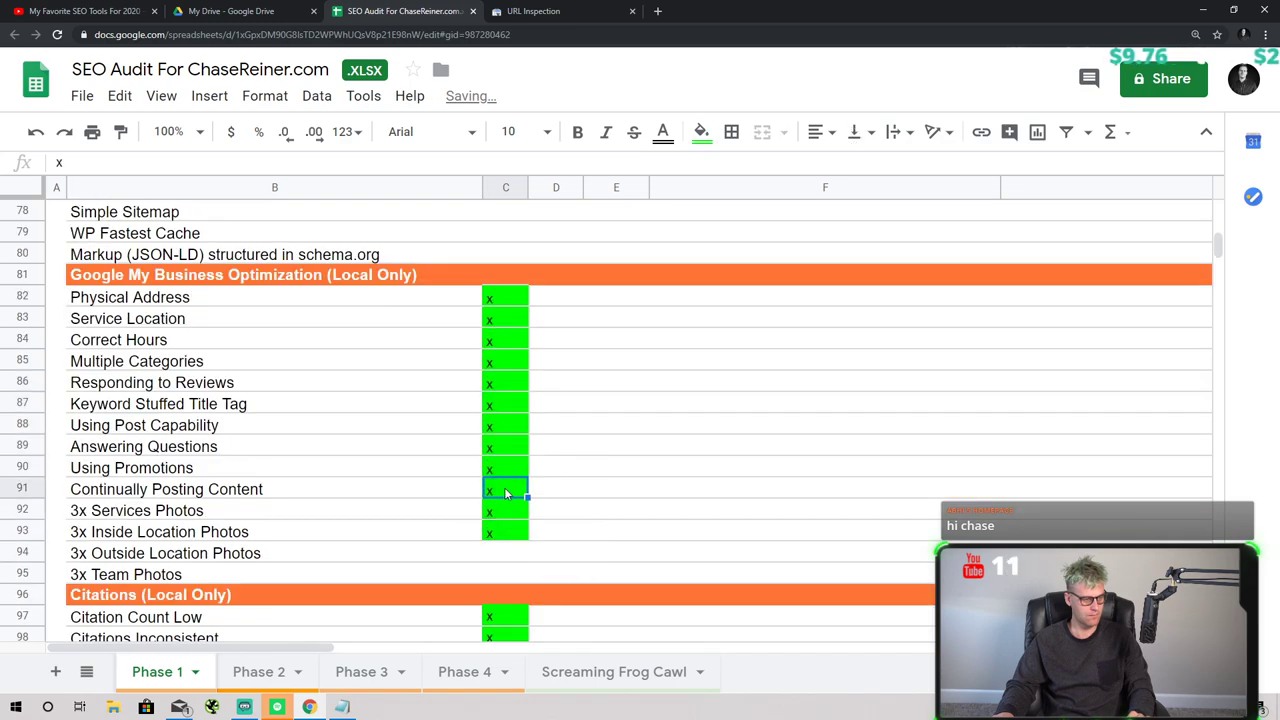
{"action": "key", "text": "ctrl+v"}
- Paste x marks down the Plugins rows from Yoast through C80
{"action": "scroll", "coordinate": [505, 487], "scroll_direction": "up", "scroll_amount": 5}
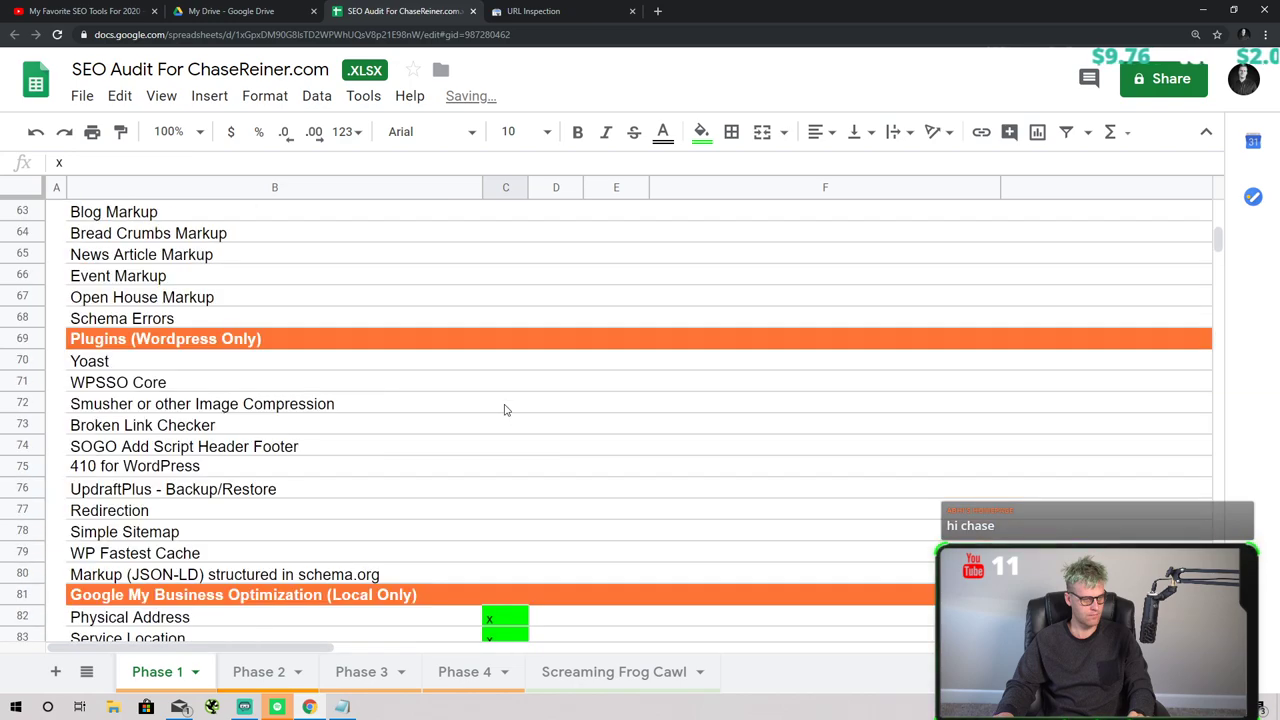
{"action": "left_click", "coordinate": [505, 361]}
{"action": "key", "text": "ctrl+v"}
{"action": "left_click", "coordinate": [506, 404]}
{"action": "key", "text": "ctrl+v"}
{"action": "left_click", "coordinate": [506, 425]}
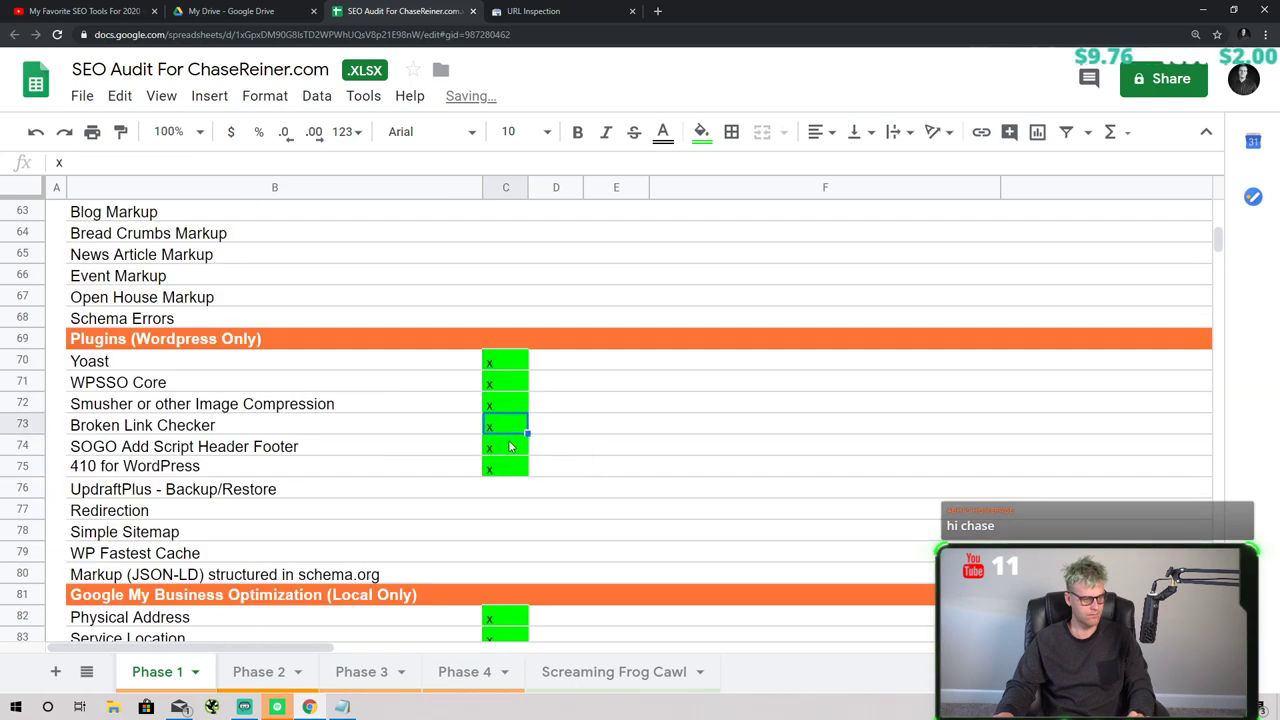
{"action": "key", "text": "ctrl+v"}
{"action": "left_click", "coordinate": [506, 467]}
{"action": "key", "text": "ctrl+v"}
{"action": "left_click", "coordinate": [506, 467]}
{"action": "left_click", "coordinate": [506, 489]}
{"action": "key", "text": "ctrl+v"}
{"action": "left_click", "coordinate": [503, 510]}
{"action": "key", "text": "ctrl+v"}
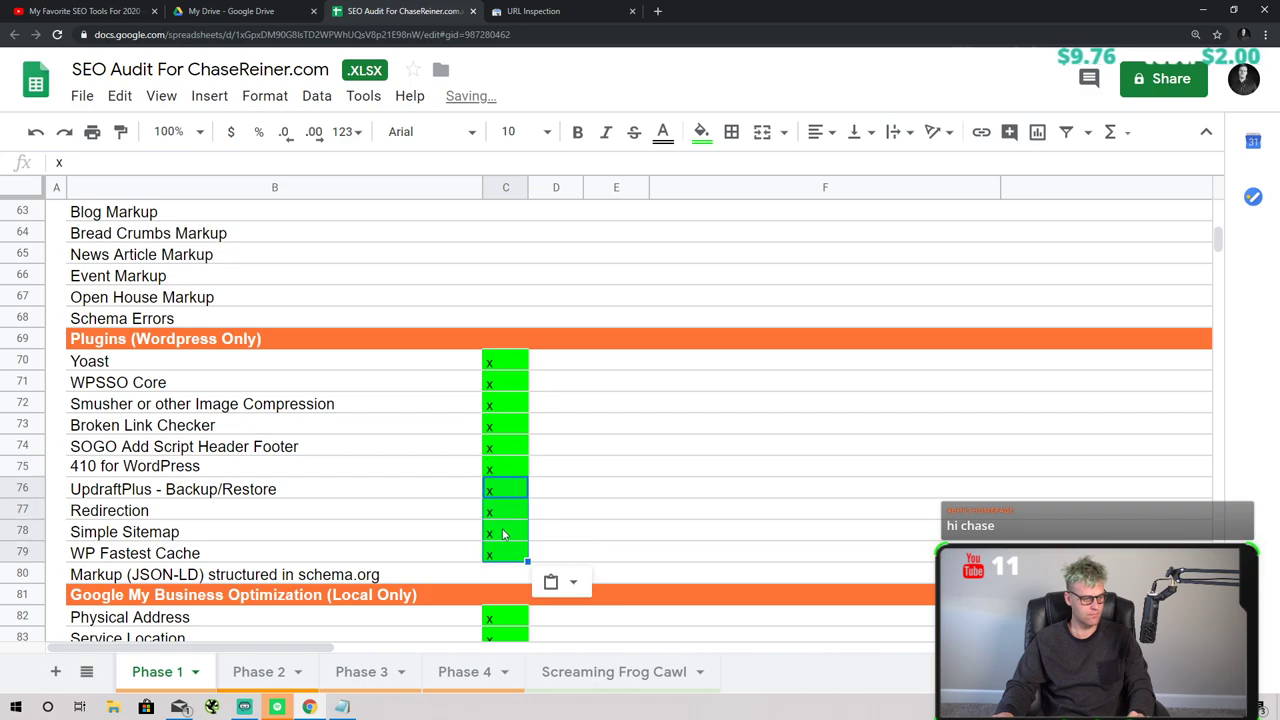
{"action": "left_click", "coordinate": [501, 531]}
{"action": "key", "text": "ctrl+v"}
{"action": "left_click", "coordinate": [501, 530]}
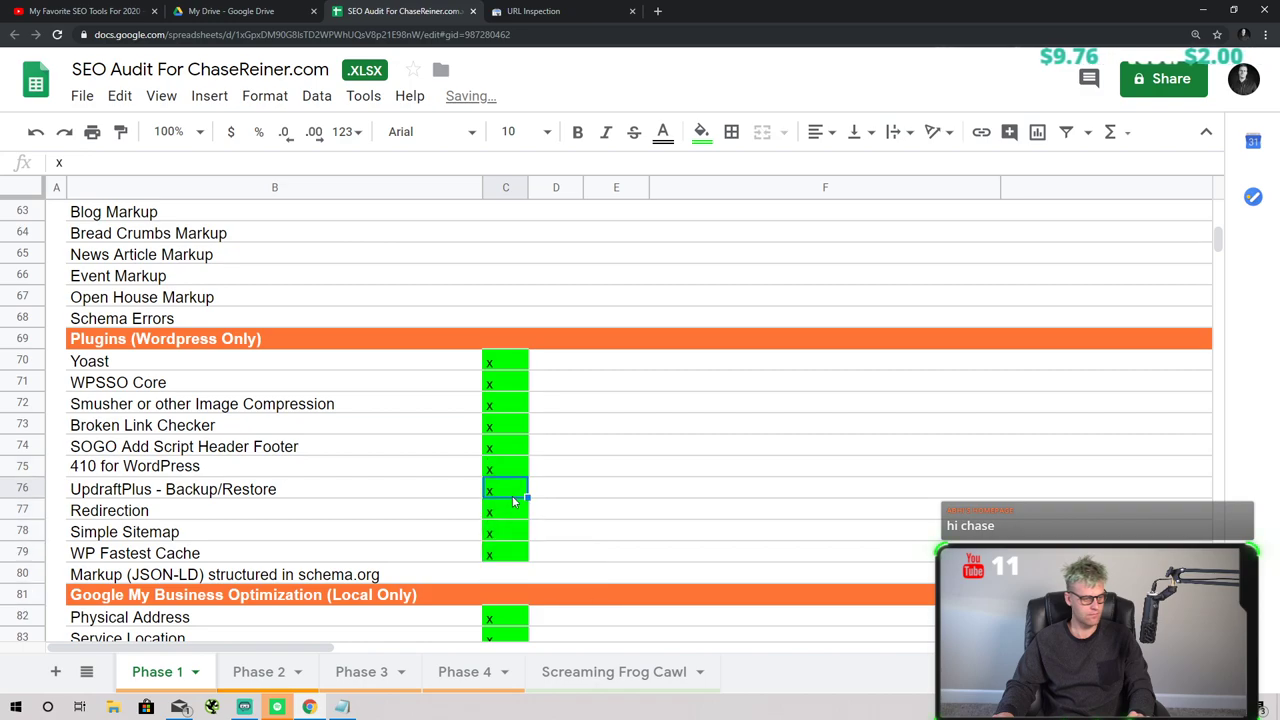
{"action": "left_click", "coordinate": [503, 510]}
{"action": "key", "text": "shift+Down"}
{"action": "key", "text": "shift+Down"}
{"action": "key", "text": "shift+Down"}
{"action": "key", "text": "ctrl+v"}
- Fill the Schema Markup rows C58:C68 with x marks, undoing a misplaced paste
{"action": "scroll", "coordinate": [515, 462], "scroll_direction": "up", "scroll_amount": 3}
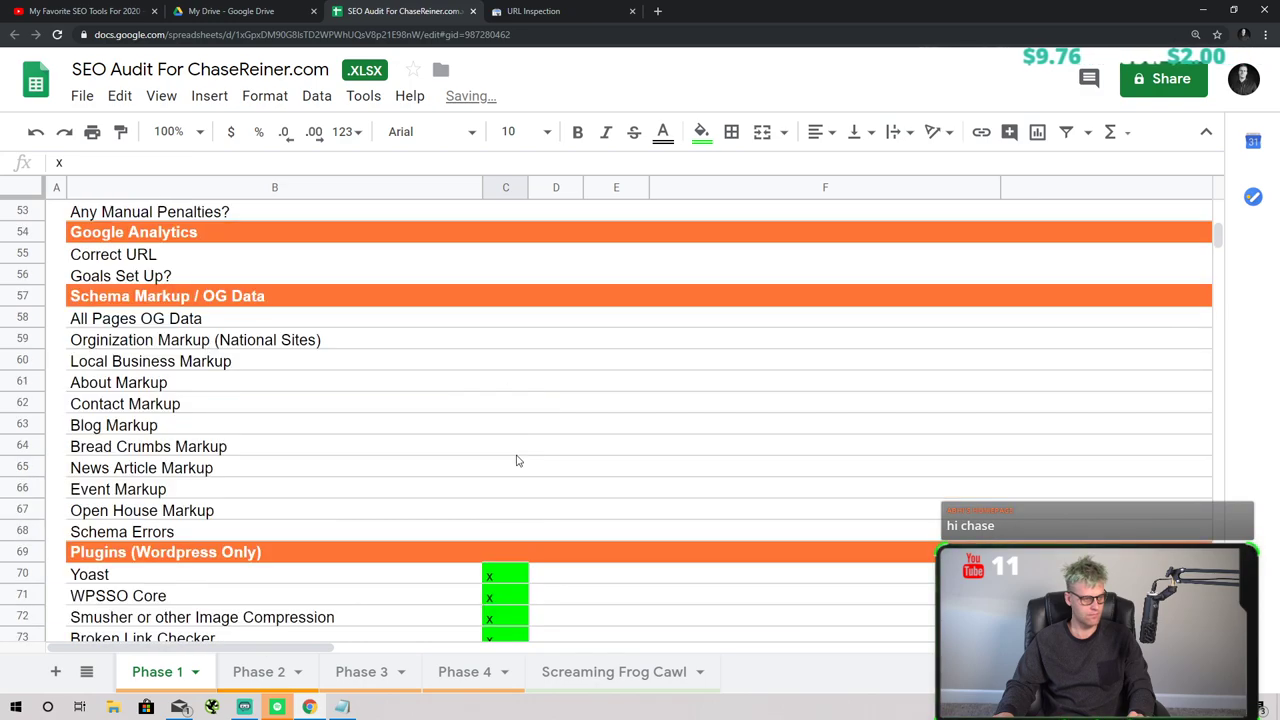
{"action": "scroll", "coordinate": [517, 460], "scroll_direction": "down", "scroll_amount": 2}
{"action": "scroll", "coordinate": [494, 400], "scroll_direction": "up", "scroll_amount": 3}
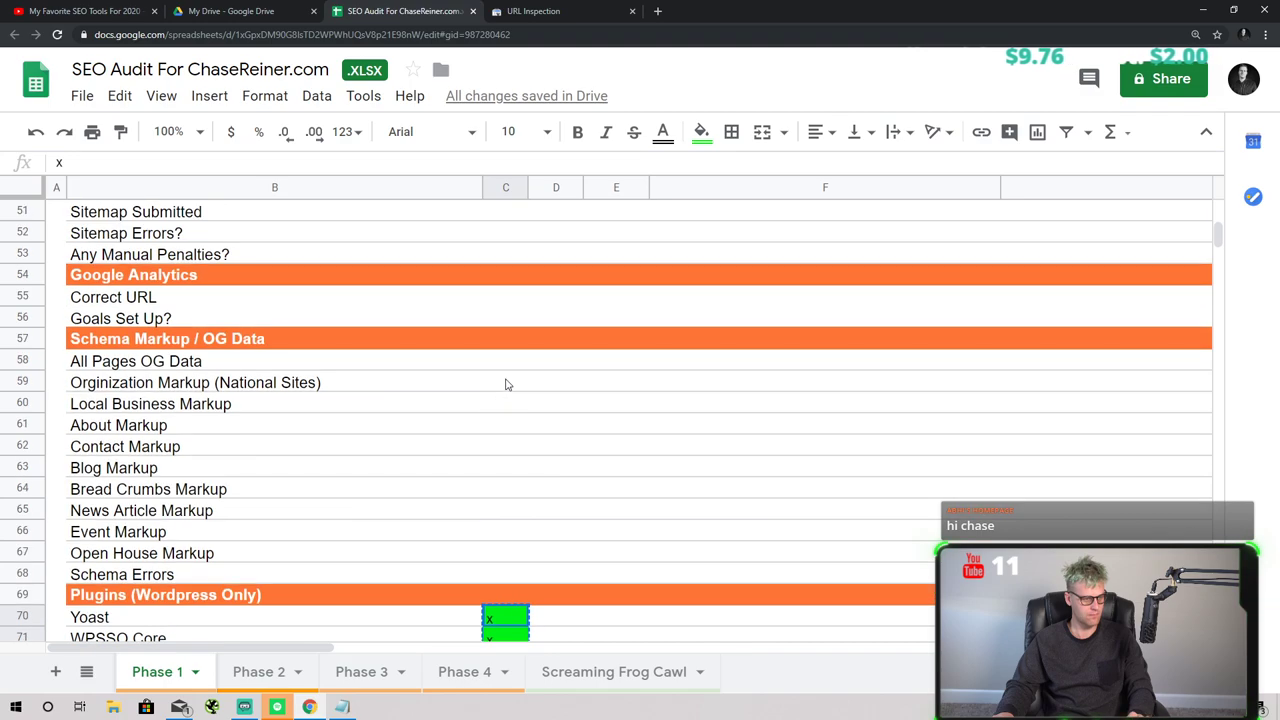
{"action": "left_click", "coordinate": [508, 364]}
{"action": "key", "text": "shift+Down"}
{"action": "key", "text": "shift+Down"}
{"action": "key", "text": "shift+Down"}
{"action": "key", "text": "shift+Down"}
{"action": "key", "text": "shift+Down"}
{"action": "key", "text": "shift+Down"}
{"action": "key", "text": "shift+Down"}
{"action": "key", "text": "ctrl+v"}
{"action": "left_click", "coordinate": [504, 468]}
{"action": "left_click", "coordinate": [502, 430]}
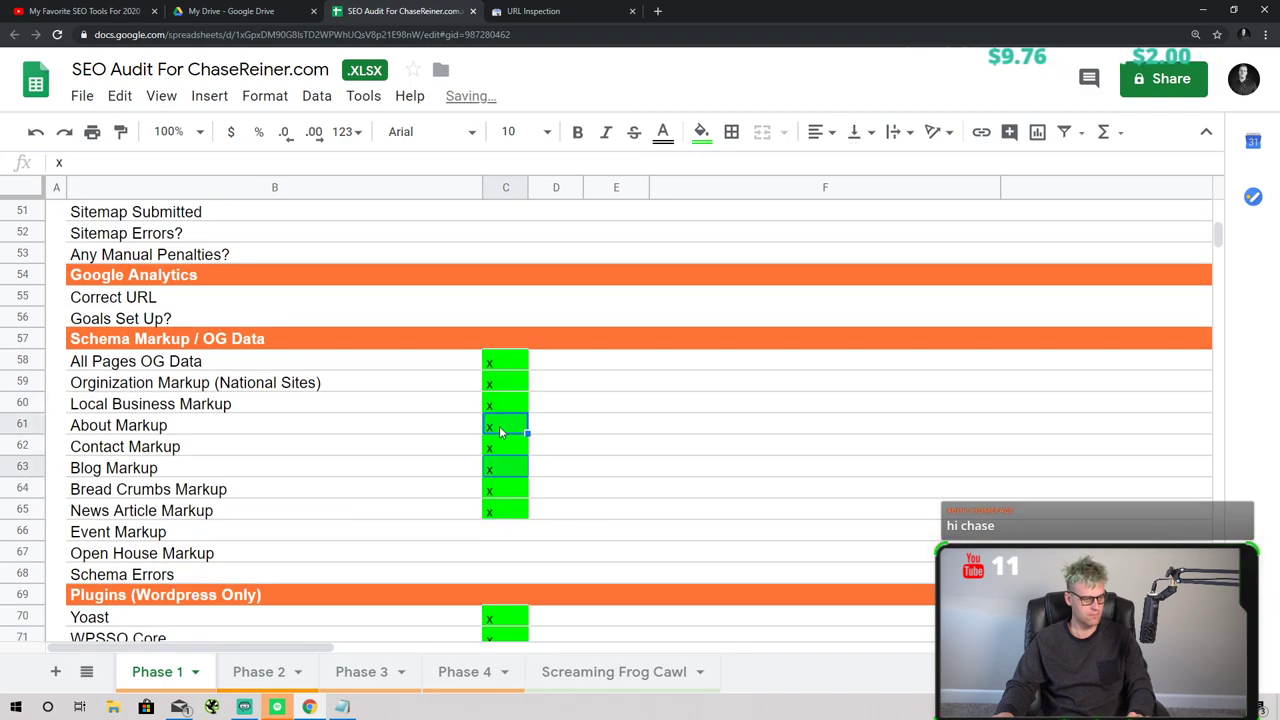
{"action": "key", "text": "ctrl+c"}
{"action": "left_click", "coordinate": [513, 465]}
{"action": "key", "text": "ctrl+v"}
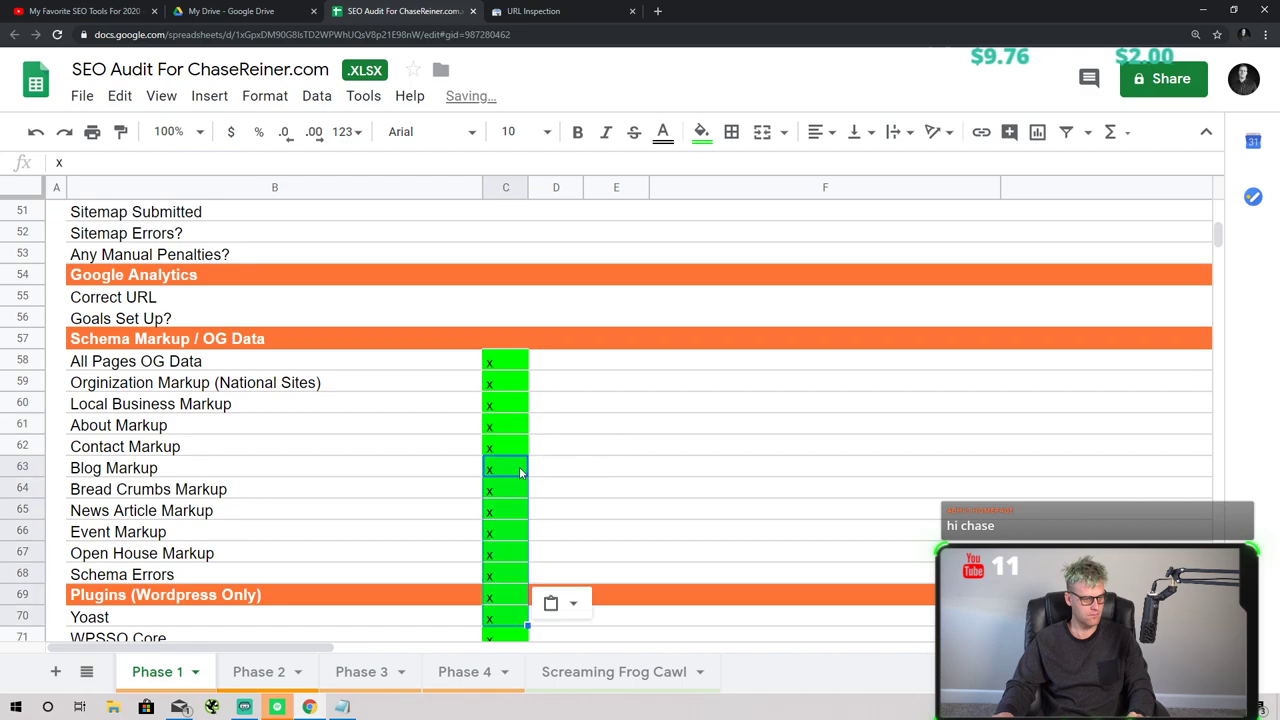
{"action": "key", "text": "ctrl+z"}
{"action": "left_click", "coordinate": [505, 432]}
{"action": "key", "text": "ctrl+v"}
- Mark the Google Analytics cells C55–C56 and the Search Console rows from C50 with x
{"action": "scroll", "coordinate": [504, 438], "scroll_direction": "up", "scroll_amount": 5}
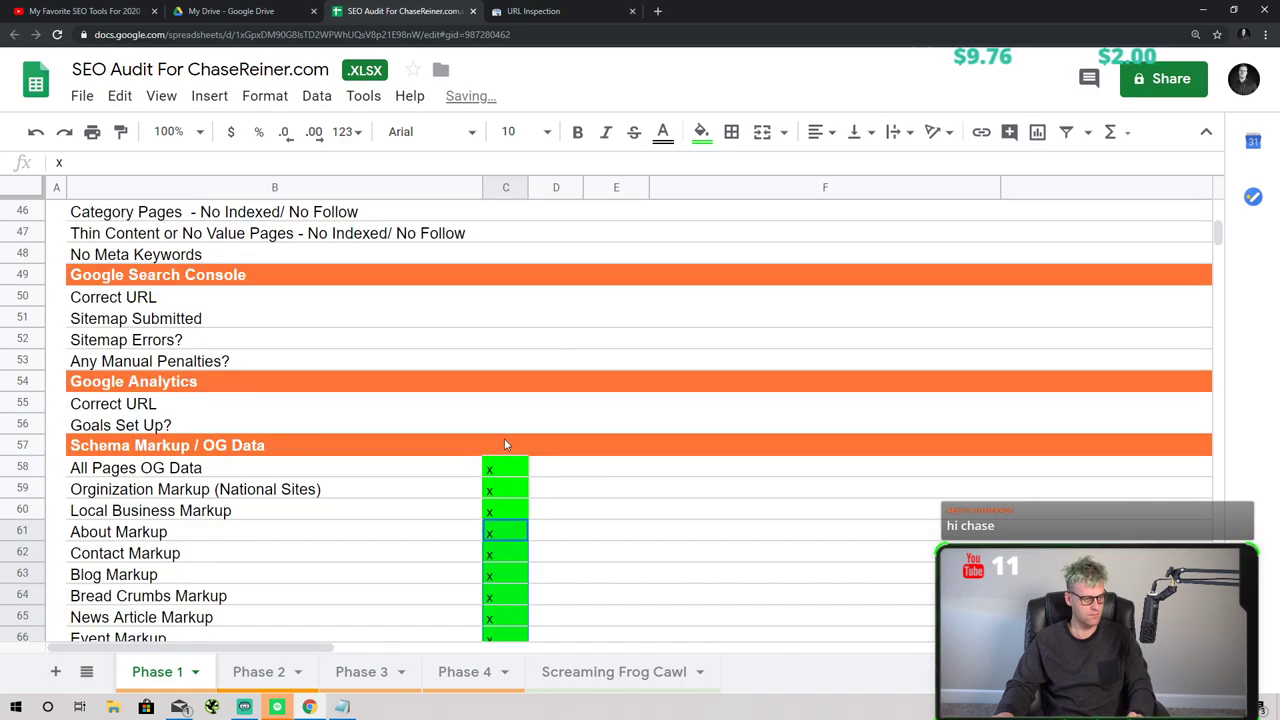
{"action": "left_click", "coordinate": [505, 509]}
{"action": "type", "text": "x"}
{"action": "key", "text": "Return"}
{"action": "type", "text": "x"}
{"action": "left_click", "coordinate": [498, 454]}
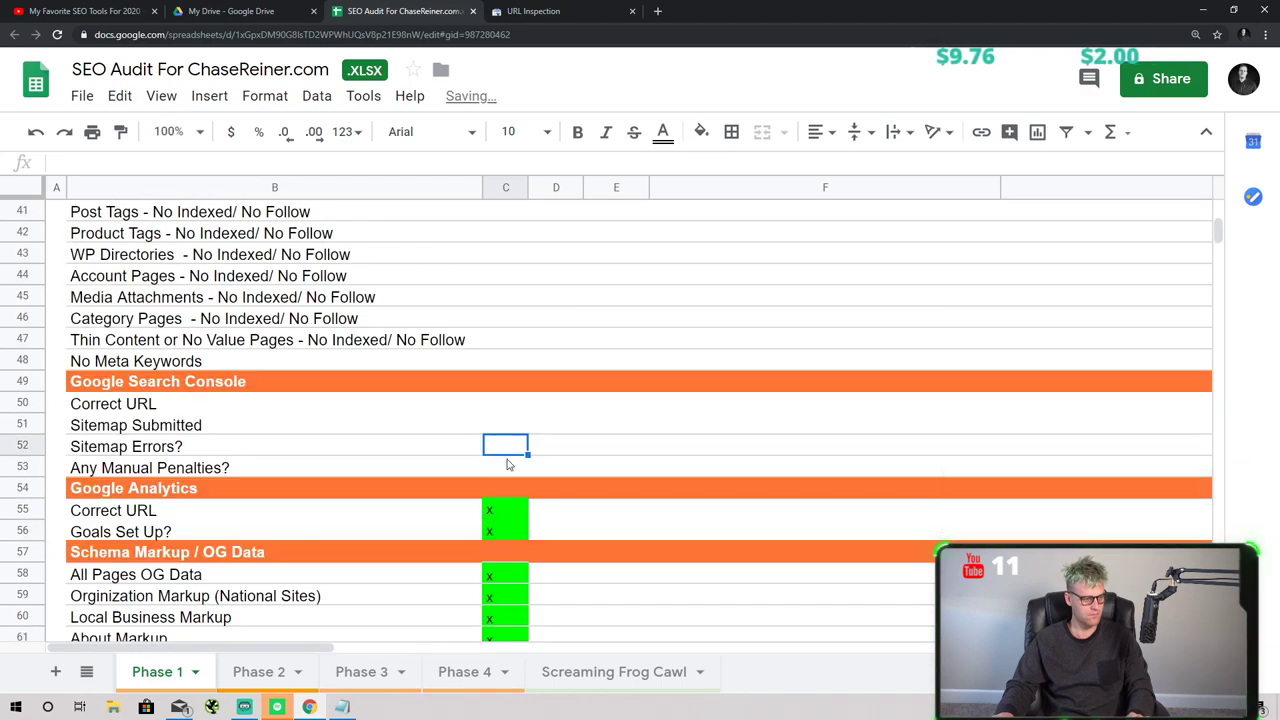
{"action": "scroll", "coordinate": [507, 464], "scroll_direction": "up", "scroll_amount": 1}
{"action": "left_click", "coordinate": [505, 448]}
{"action": "type", "text": "x"}
{"action": "key", "text": "Return"}
{"action": "type", "text": "x"}
{"action": "key", "text": "Return"}
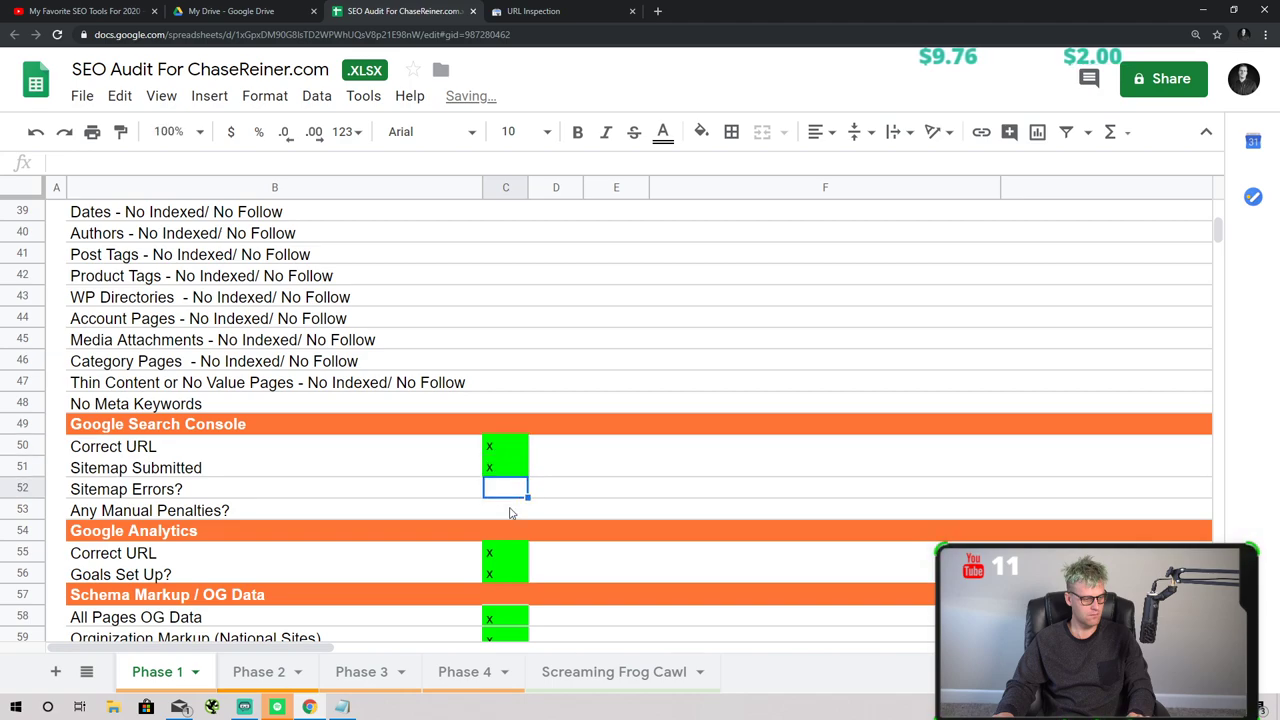
{"action": "type", "text": "x x"}
- Mark the Site Architecture items C29–C34 with x
{"action": "scroll", "coordinate": [513, 424], "scroll_direction": "up", "scroll_amount": 2}
{"action": "scroll", "coordinate": [514, 415], "scroll_direction": "up", "scroll_amount": 3}
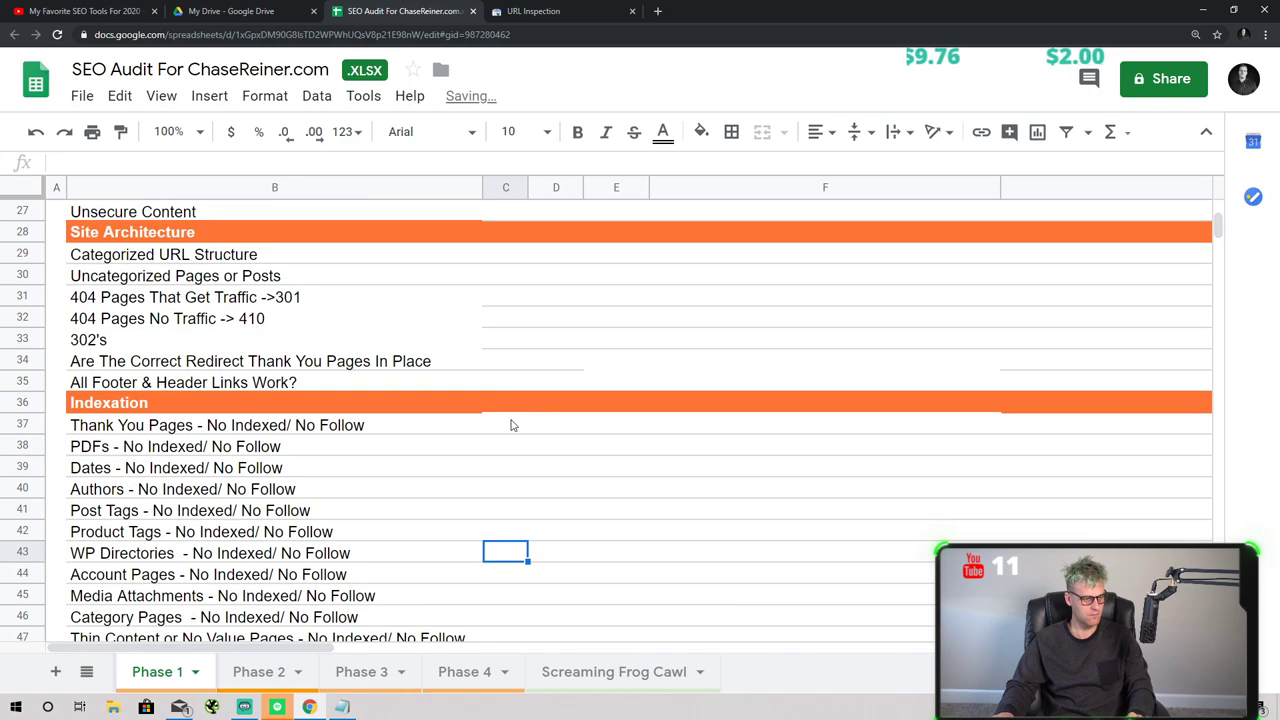
{"action": "scroll", "coordinate": [511, 425], "scroll_direction": "down", "scroll_amount": 2}
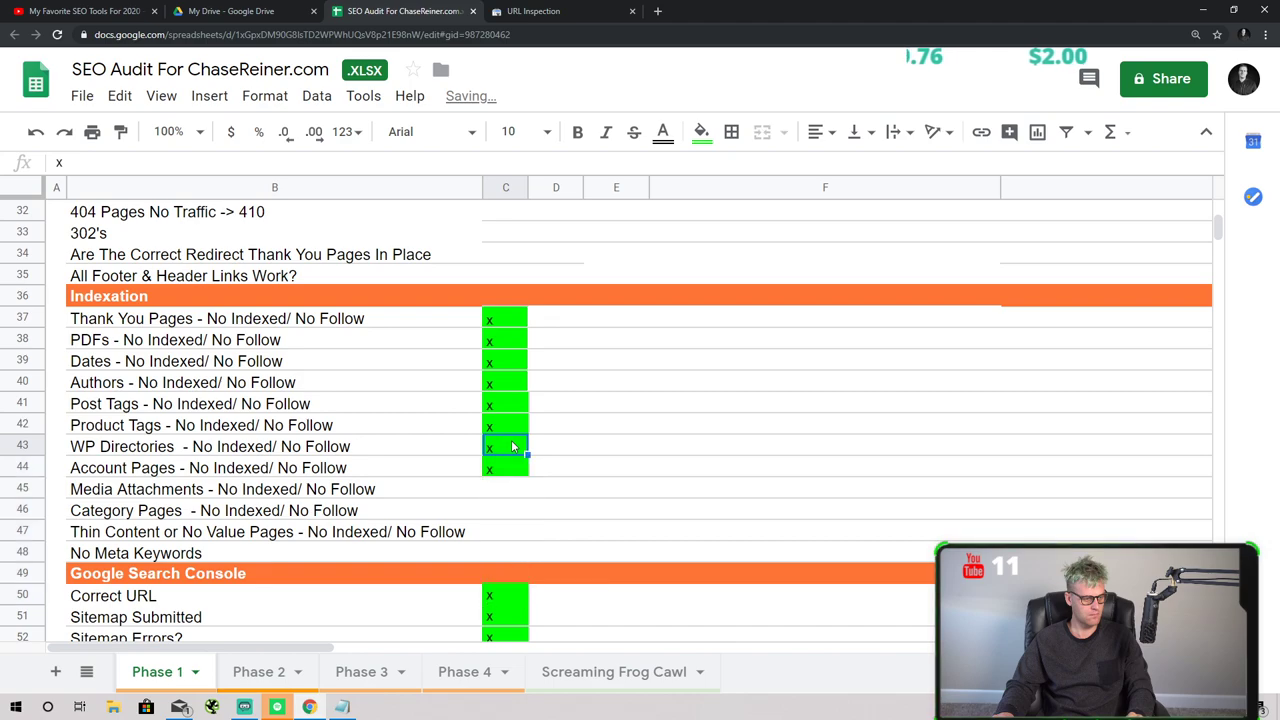
{"action": "left_click", "coordinate": [510, 404]}
{"action": "key", "text": "ctrl+v"}
{"action": "key", "text": "ctrl+z"}
{"action": "left_click", "coordinate": [514, 345]}
{"action": "scroll", "coordinate": [517, 375], "scroll_direction": "up", "scroll_amount": 3}
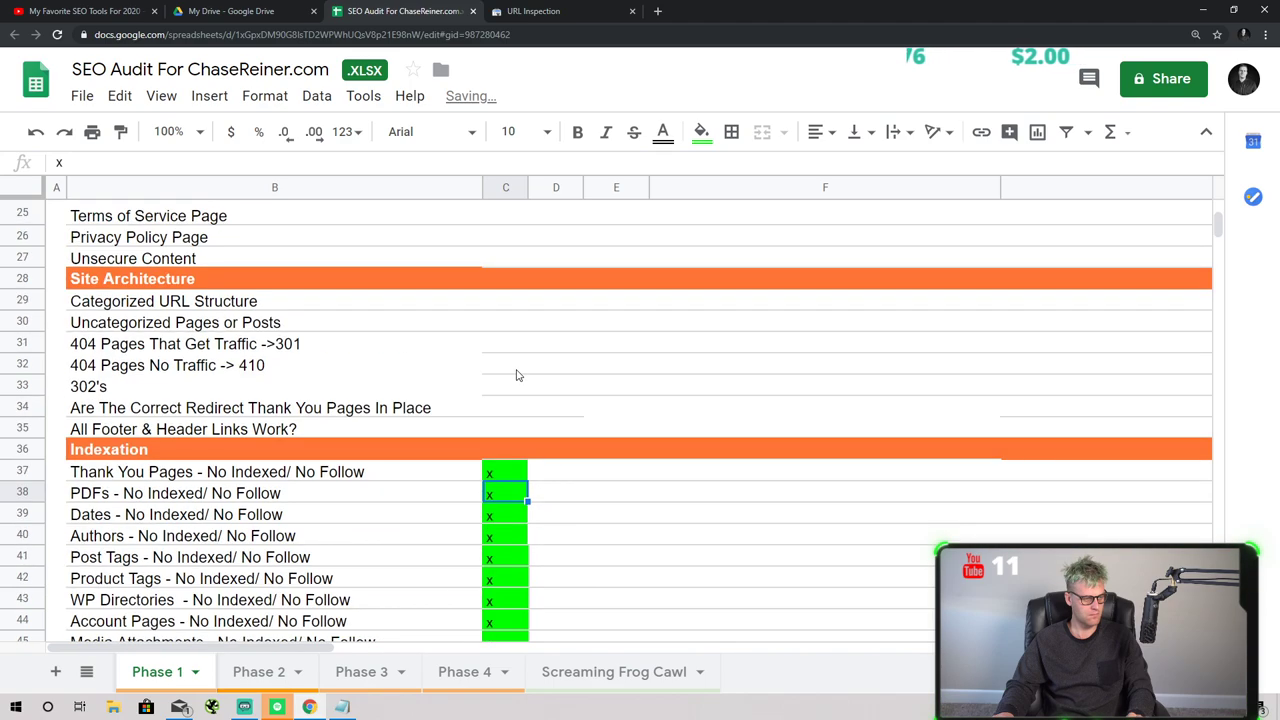
{"action": "left_click", "coordinate": [502, 309]}
{"action": "type", "text": "x"}
{"action": "left_click", "coordinate": [506, 363]}
{"action": "type", "text": "x"}
{"action": "left_click", "coordinate": [506, 322]}
{"action": "type", "text": "x"}
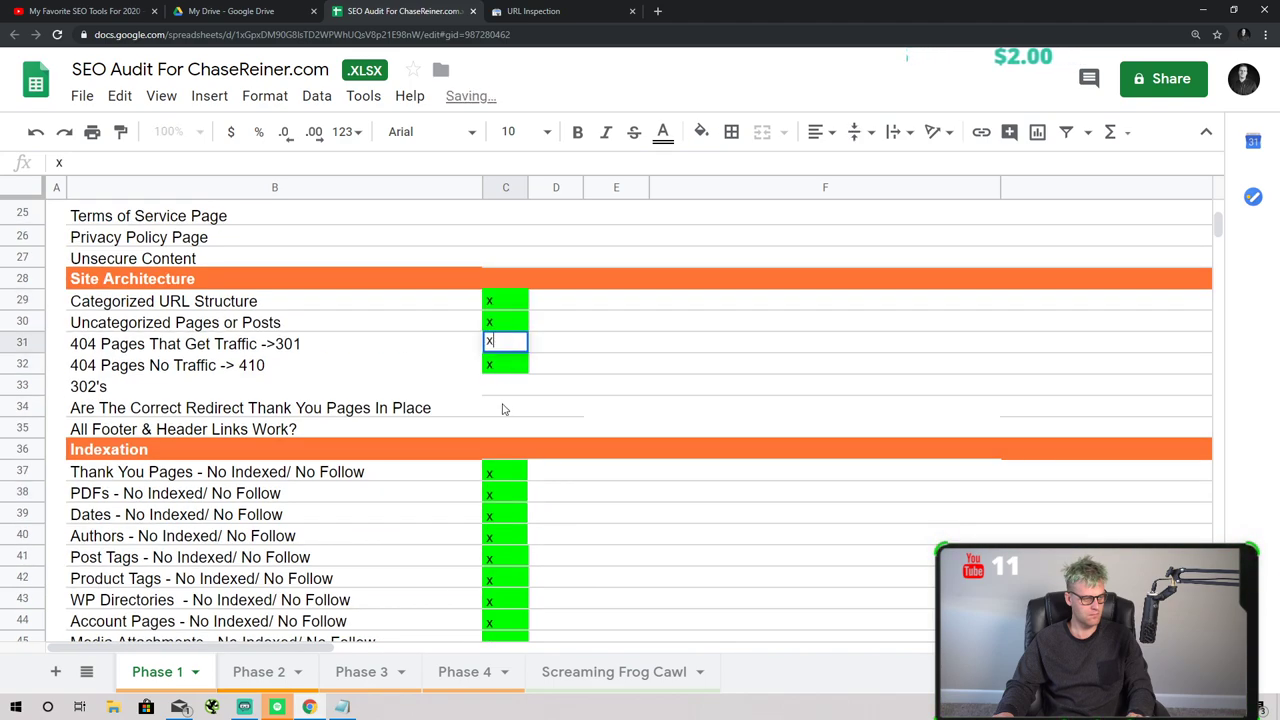
{"action": "left_click", "coordinate": [502, 405]}
{"action": "type", "text": "x"}
{"action": "left_click", "coordinate": [505, 386]}
{"action": "type", "text": "x"}
{"action": "left_click", "coordinate": [505, 428]}
{"action": "type", "text": "x"}
{"action": "left_click", "coordinate": [505, 407]}
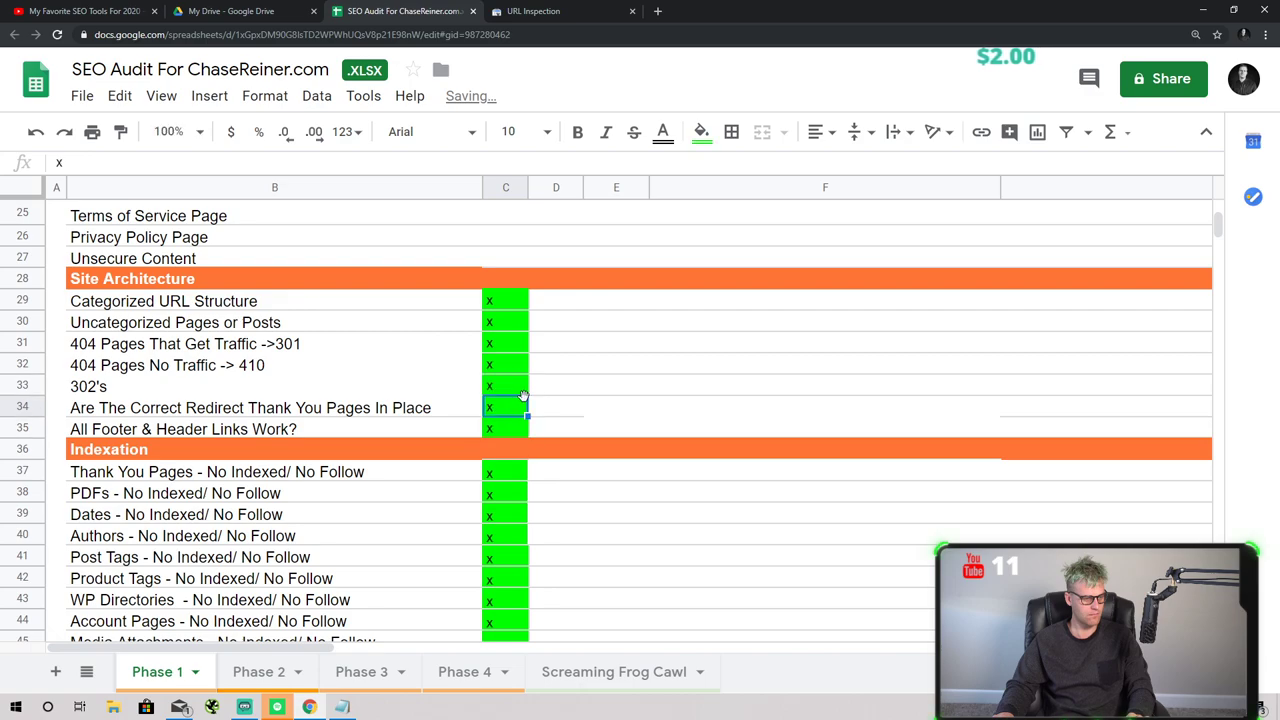
- Paste x marks into the On Page rows C19:C26
{"action": "scroll", "coordinate": [520, 400], "scroll_direction": "up", "scroll_amount": 5}
{"action": "key", "text": "ctrl+v"}
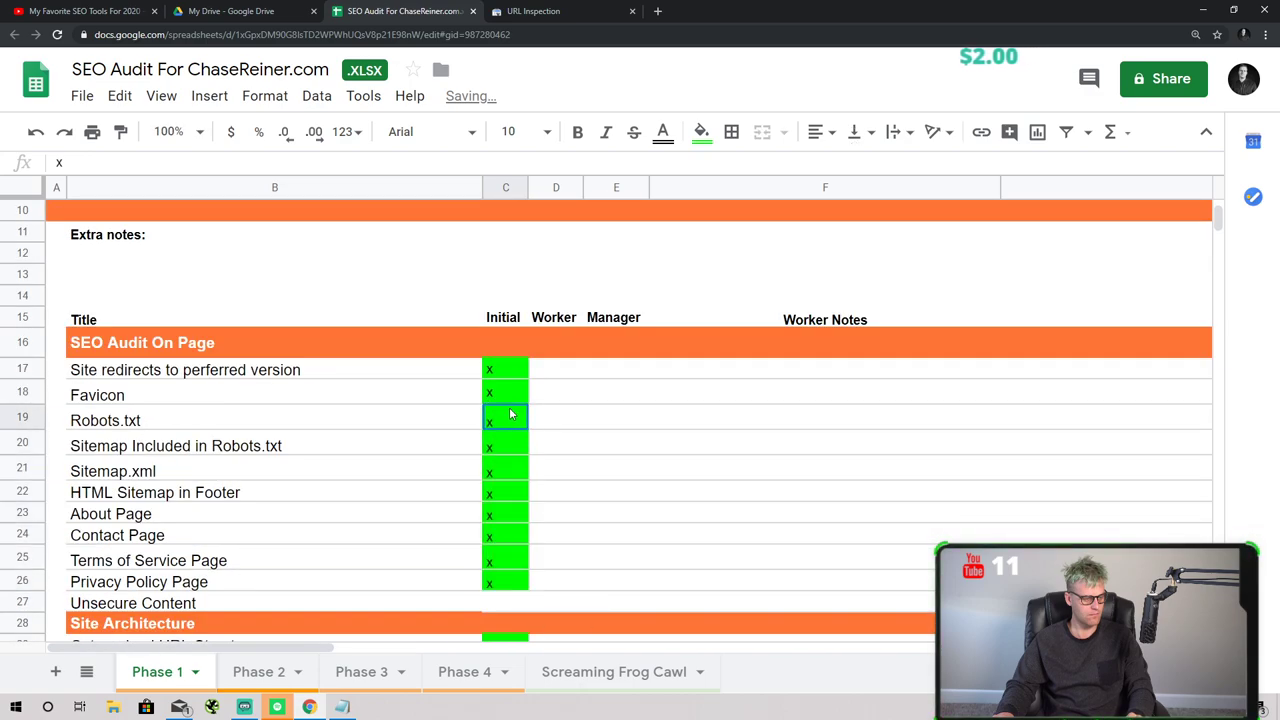
{"action": "left_click", "coordinate": [509, 441]}
{"action": "left_click", "coordinate": [616, 420]}
{"action": "scroll", "coordinate": [556, 445], "scroll_direction": "up", "scroll_amount": 3}
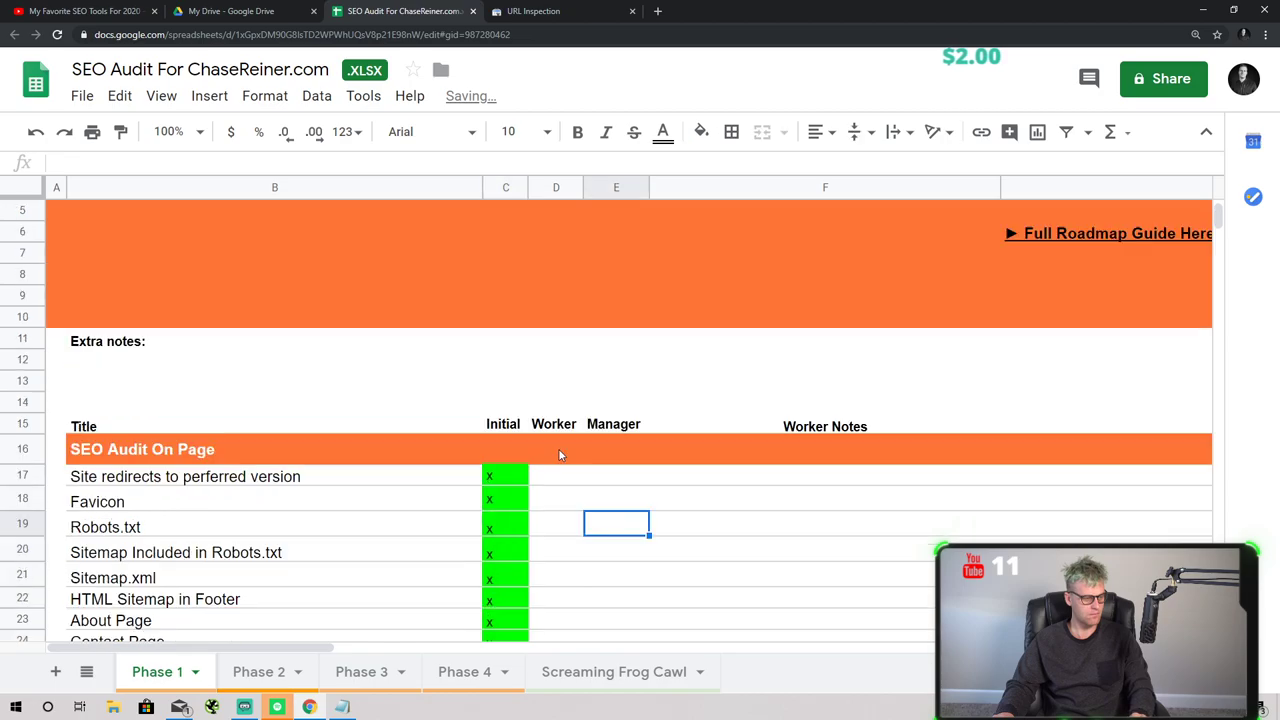
{"action": "scroll", "coordinate": [548, 470], "scroll_direction": "down", "scroll_amount": 5}
{"action": "scroll", "coordinate": [548, 475], "scroll_direction": "down", "scroll_amount": 10}
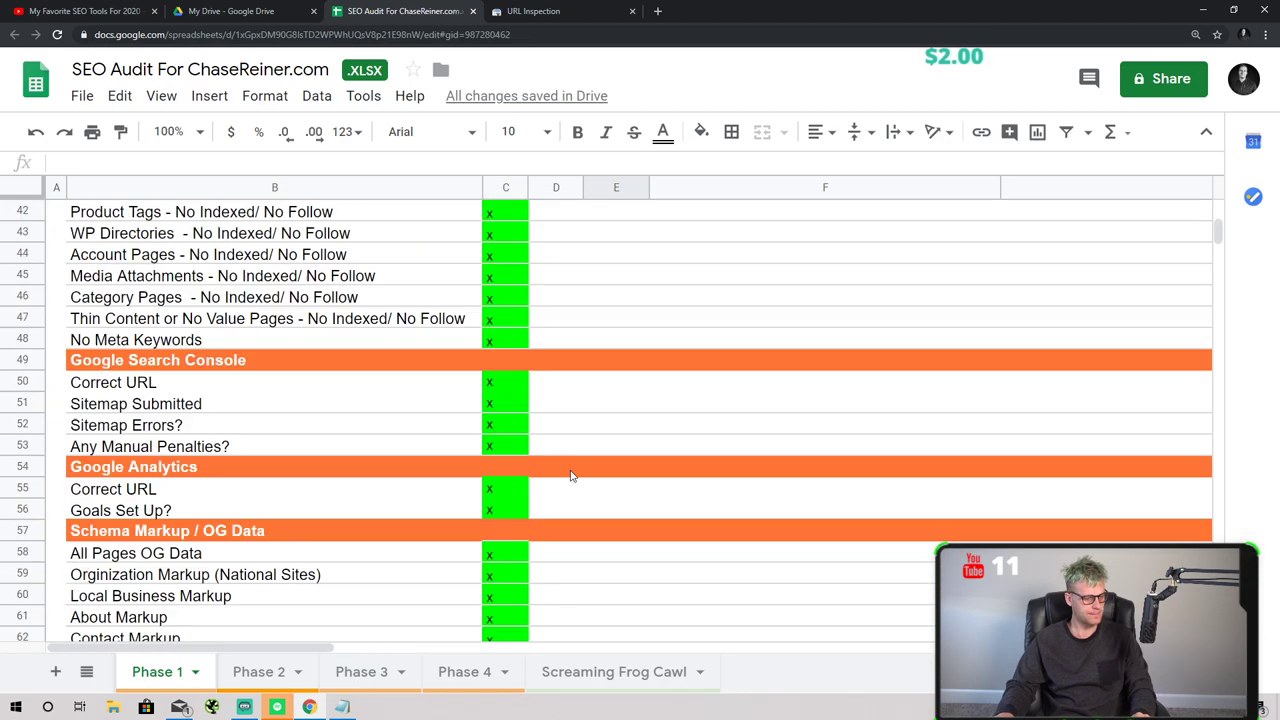
{"action": "scroll", "coordinate": [565, 474], "scroll_direction": "up", "scroll_amount": 15}
- Colour the Phase 1 sheet tab green
{"action": "left_click", "coordinate": [197, 672]}
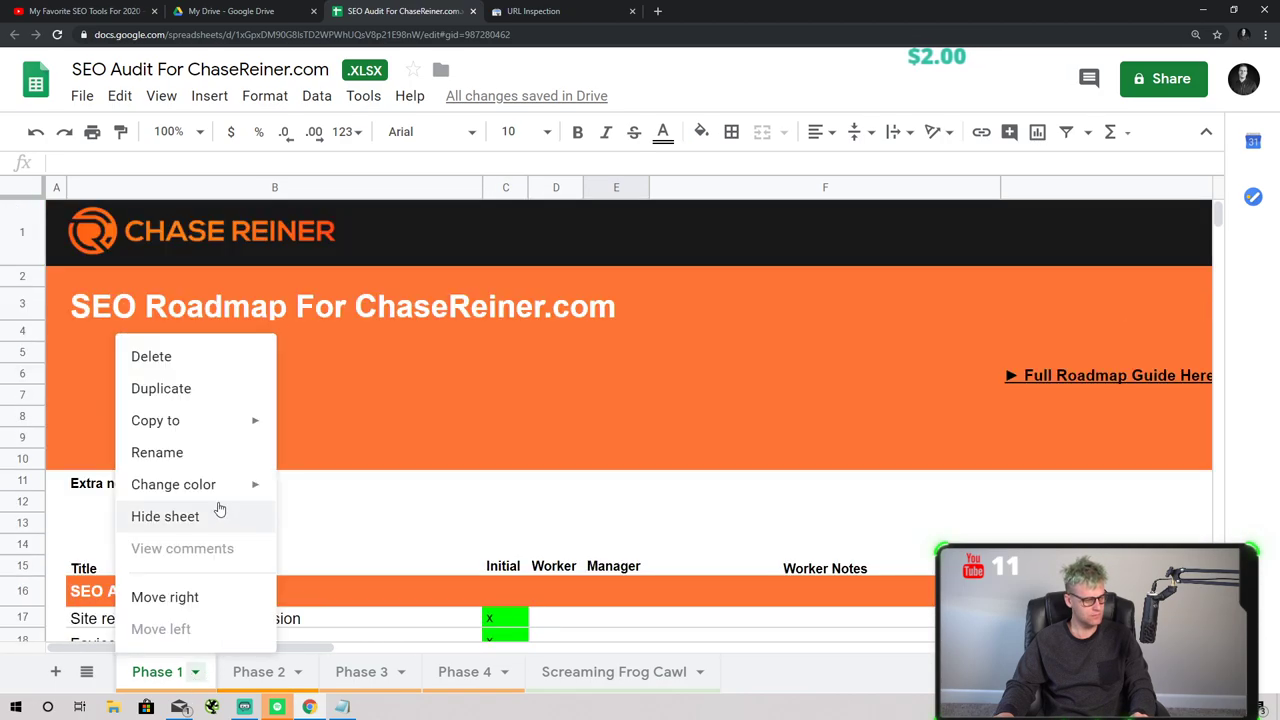
{"action": "mouse_move", "coordinate": [262, 484]}
{"action": "left_click", "coordinate": [386, 273]}
{"action": "left_click", "coordinate": [556, 524]}
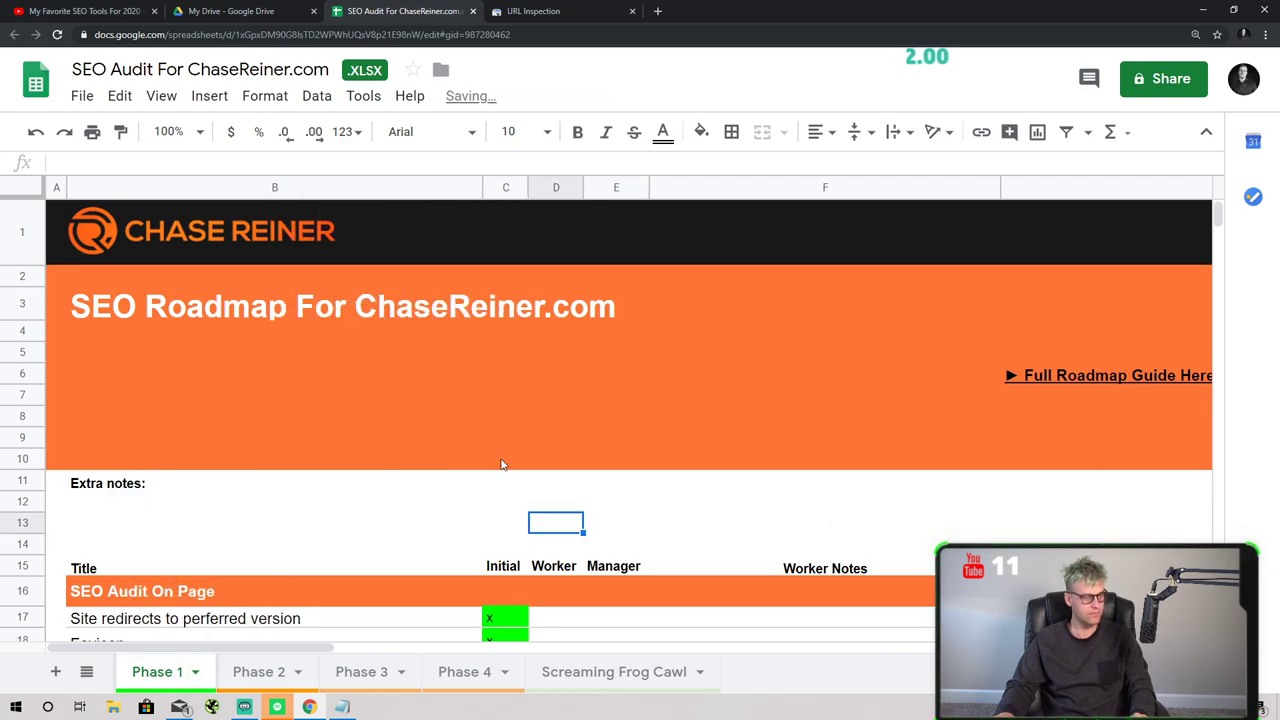
{"action": "key", "text": "ctrl+shift+Tab"}
- Close the Drive tab and load Google Analytics from the address bar
{"action": "key", "text": "ctrl+w"}
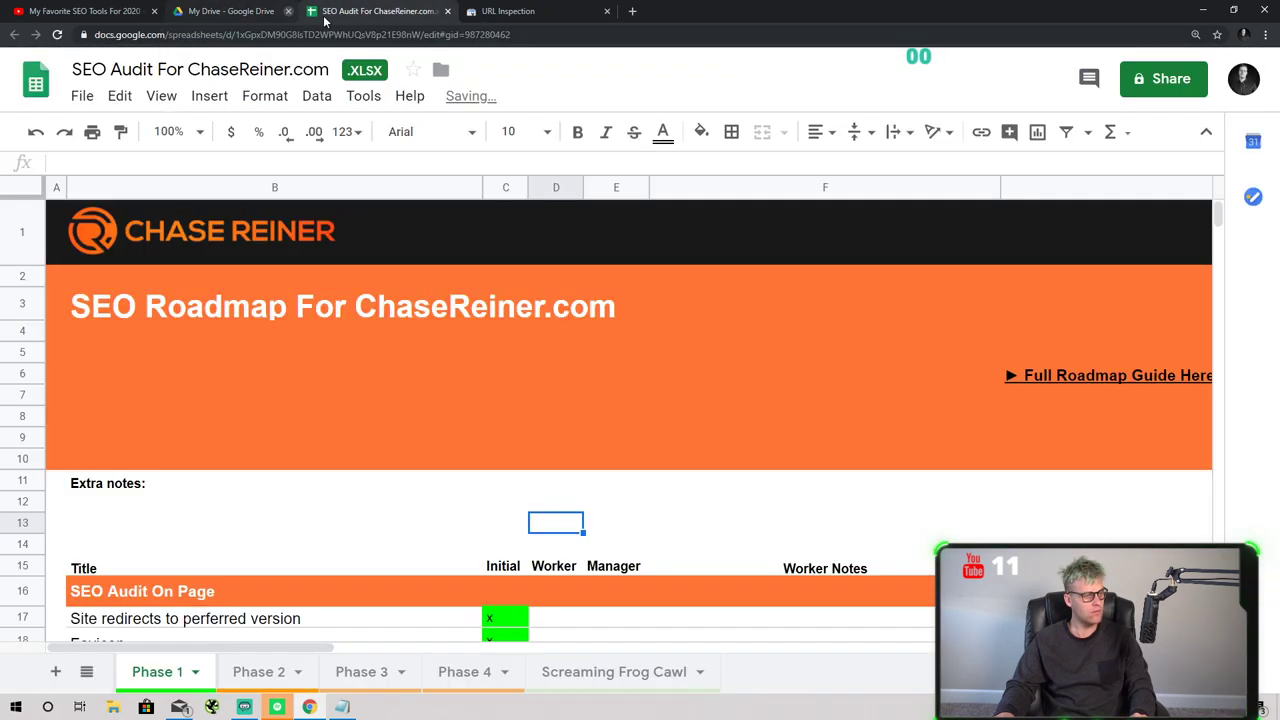
{"action": "left_click", "coordinate": [400, 12]}
{"action": "left_click", "coordinate": [406, 36]}
{"action": "type", "text": "an"}
{"action": "key", "text": "Return"}
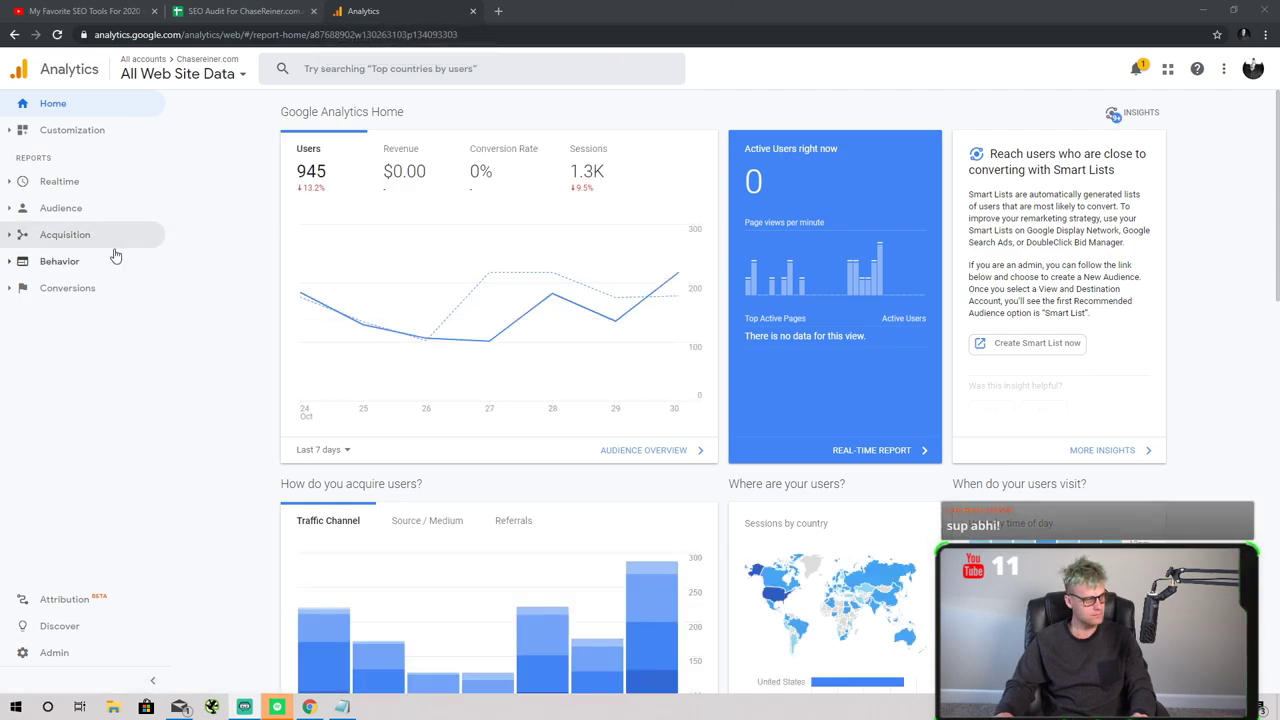
- Check the Conversions > Goals > Overview report (217 completions, 16.34% conversion rate)
{"action": "left_click", "coordinate": [95, 288]}
{"action": "left_click", "coordinate": [100, 312]}
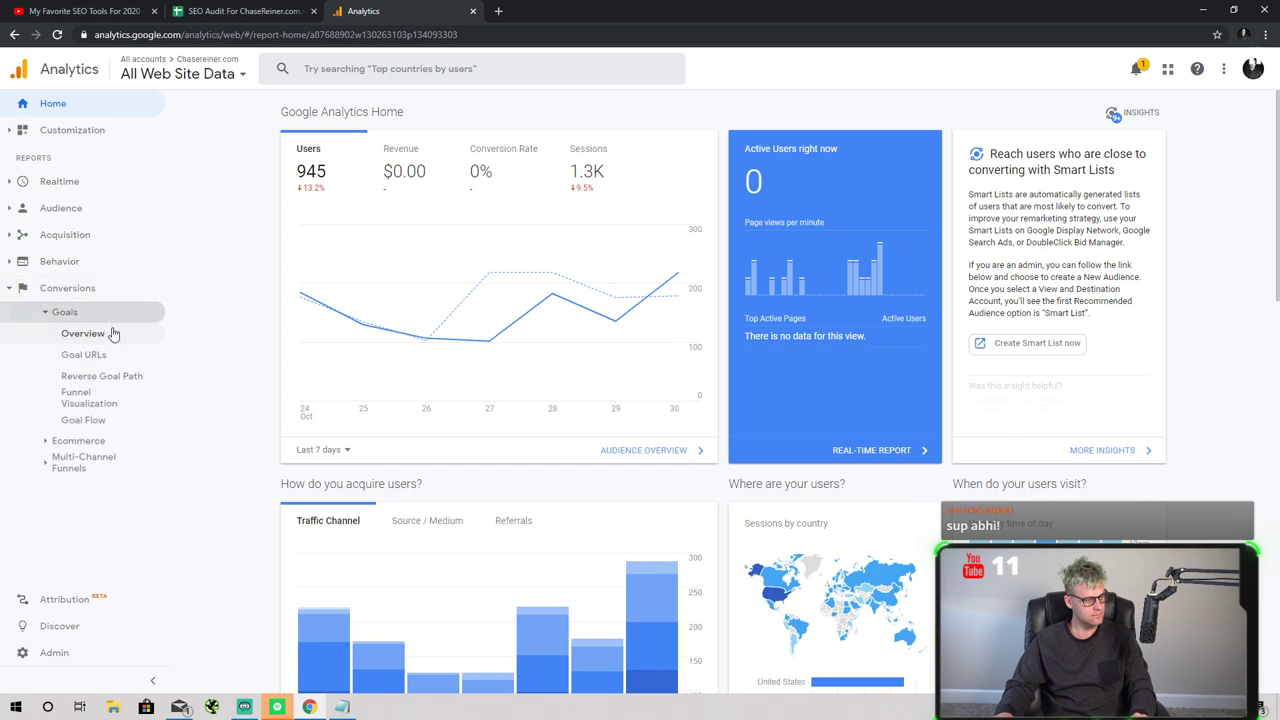
{"action": "left_click", "coordinate": [108, 333]}
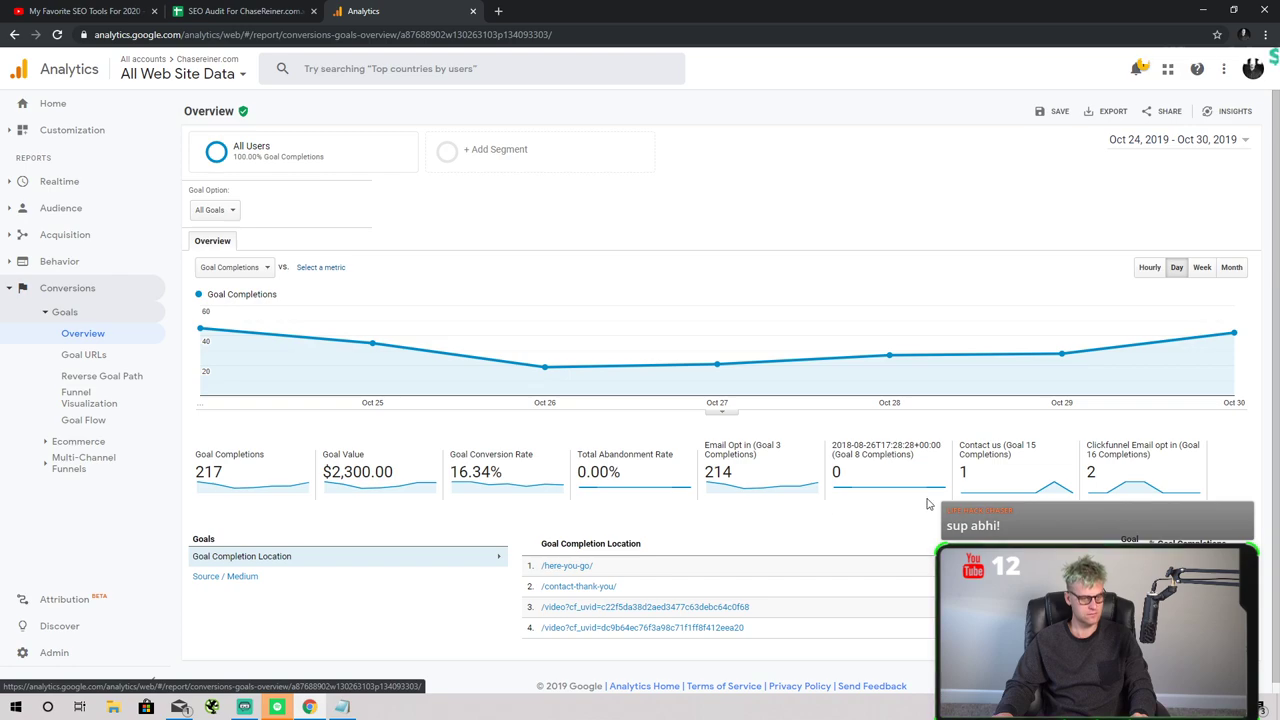
{"action": "key", "text": "ctrl+shift+Tab"}
- Colour the Phase 2 sheet tab green and duplicate the Phase 2 sheet
{"action": "scroll", "coordinate": [410, 421], "scroll_direction": "down", "scroll_amount": 4}
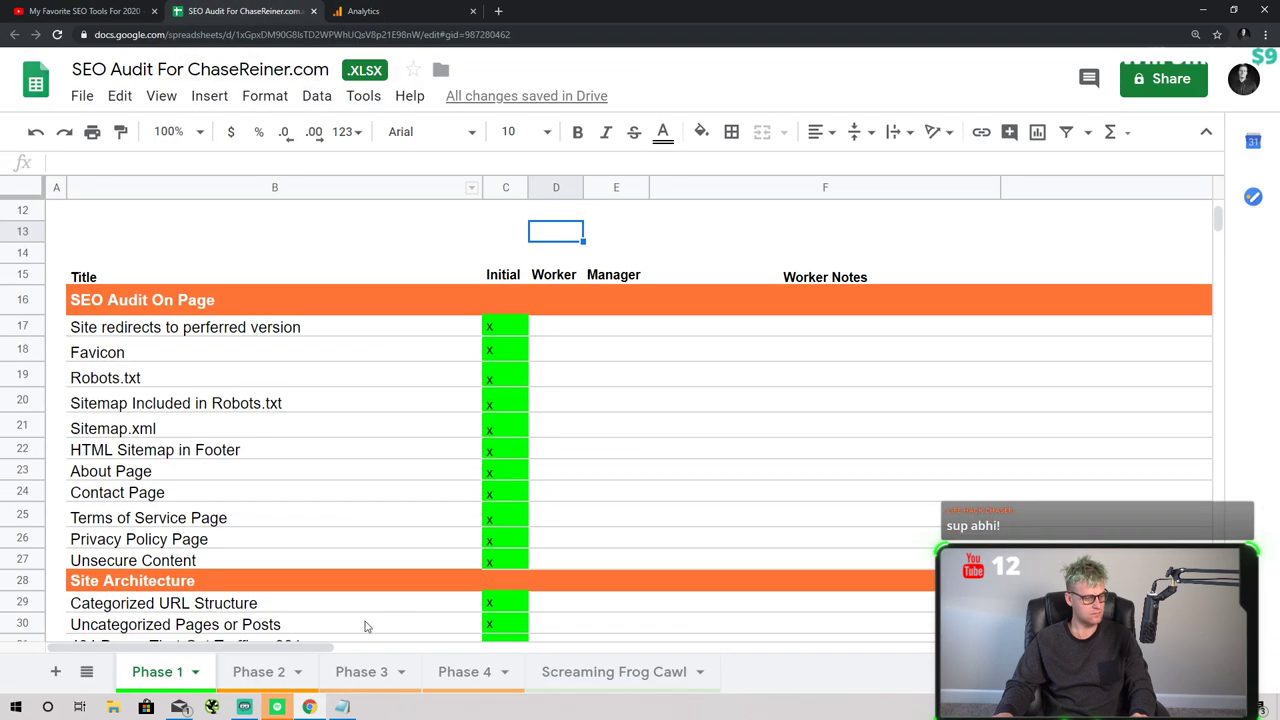
{"action": "left_click", "coordinate": [258, 672]}
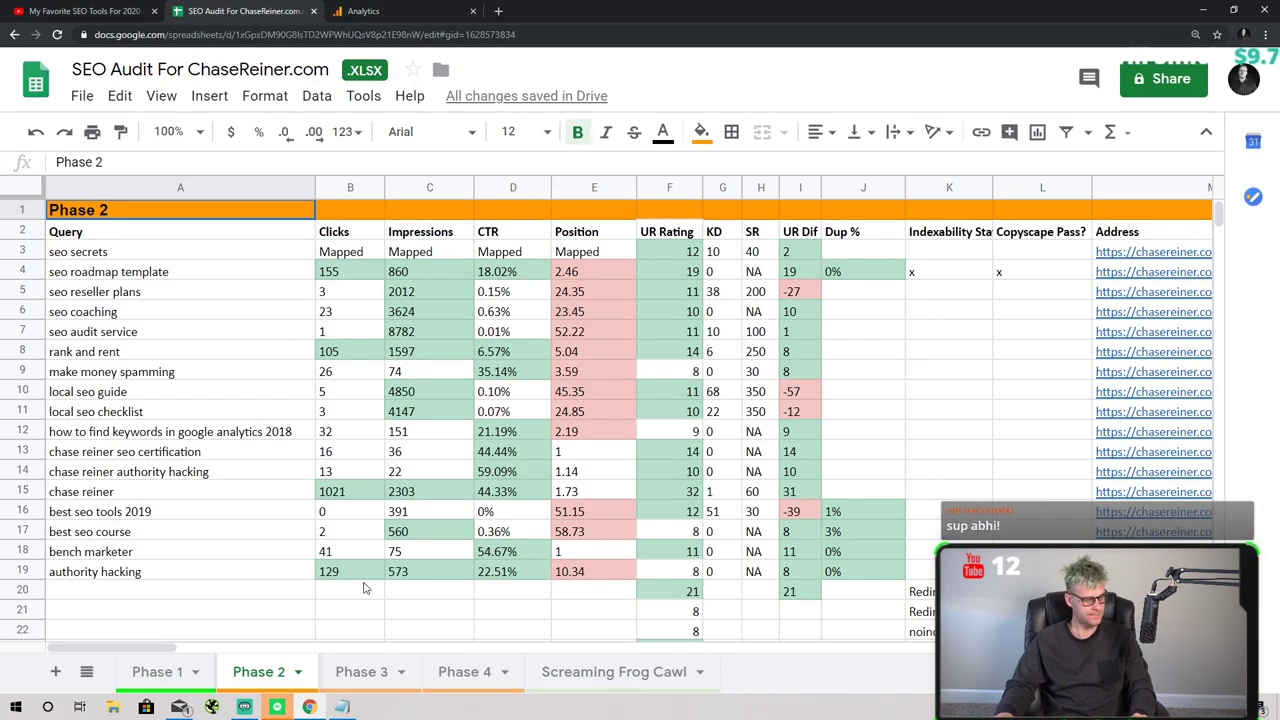
{"action": "left_click", "coordinate": [300, 676]}
{"action": "mouse_move", "coordinate": [300, 486]}
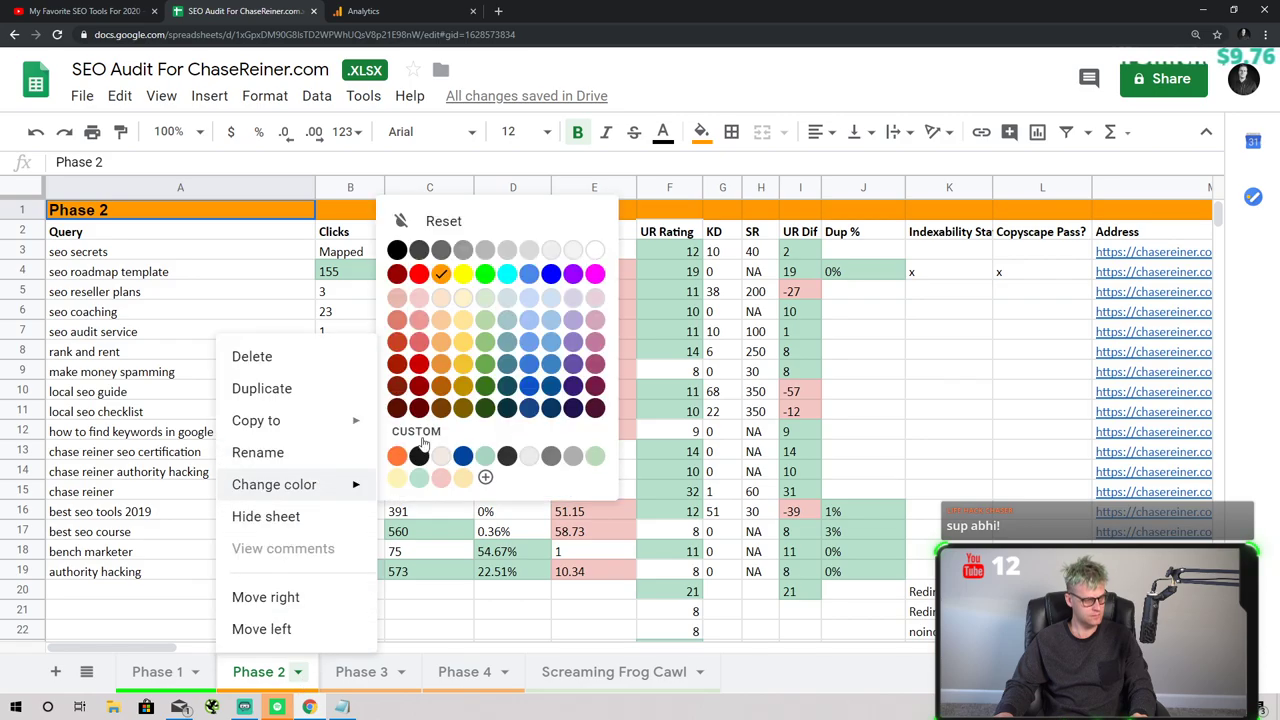
{"action": "left_click", "coordinate": [486, 272]}
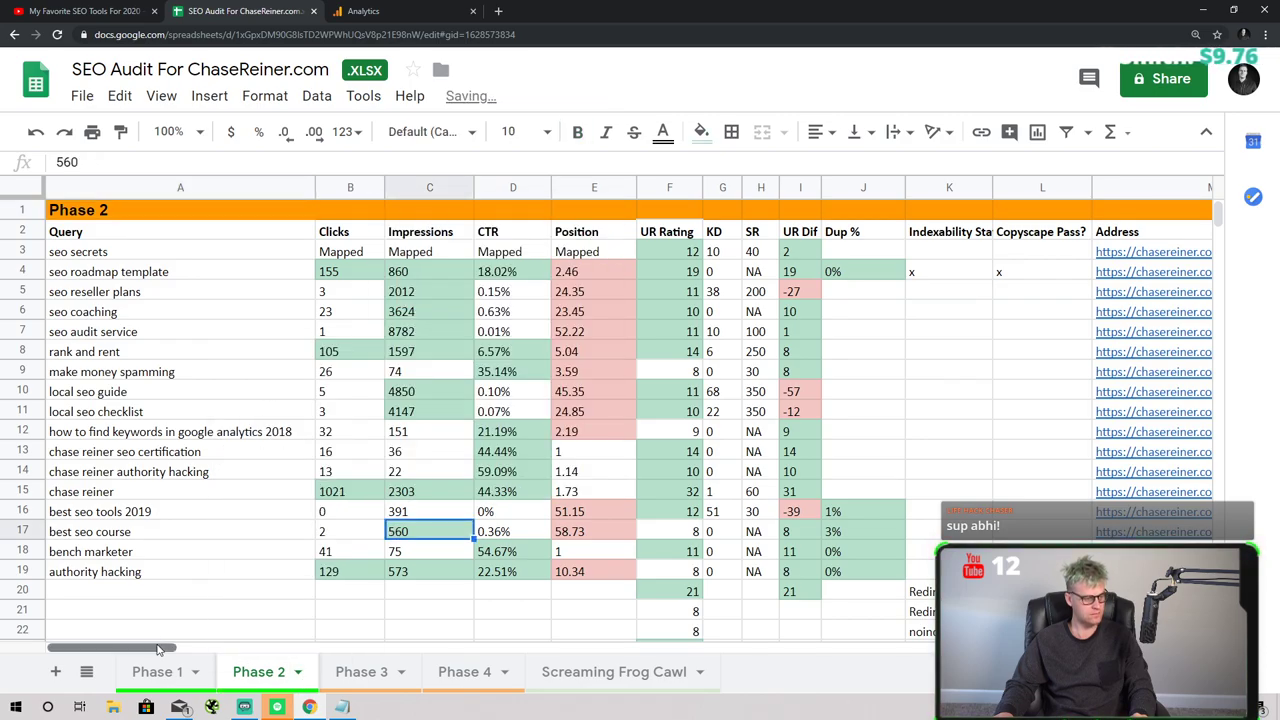
{"action": "left_click_drag", "start_coordinate": [157, 650], "coordinate": [2, 652]}
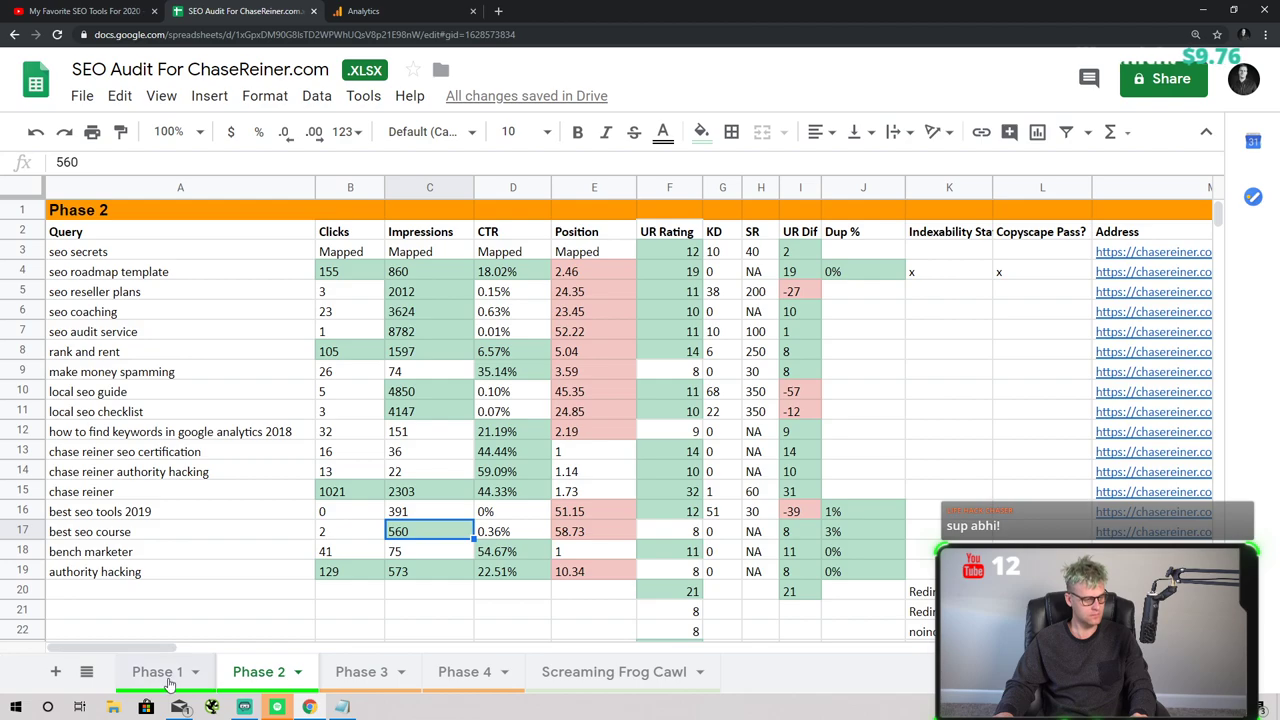
{"action": "right_click", "coordinate": [280, 673]}
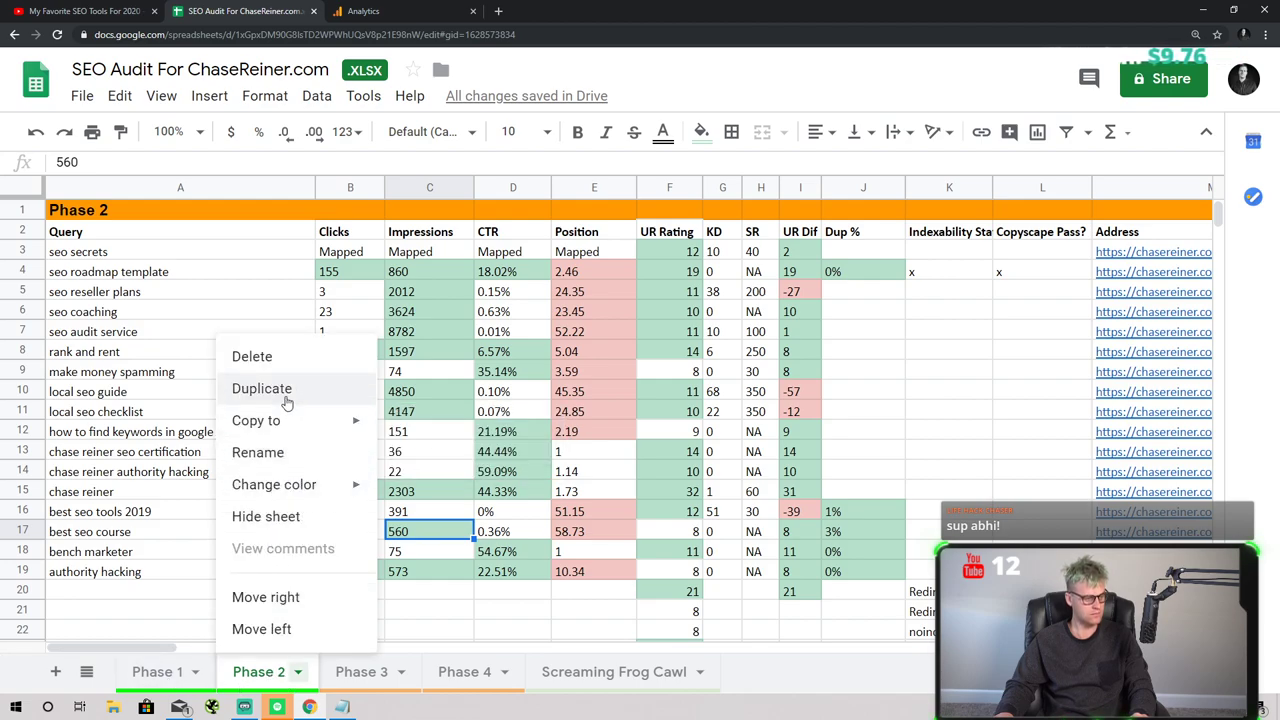
{"action": "key", "text": "Return"}
- Delete the Copy of Phase 2 sheet
{"action": "left_click", "coordinate": [458, 672]}
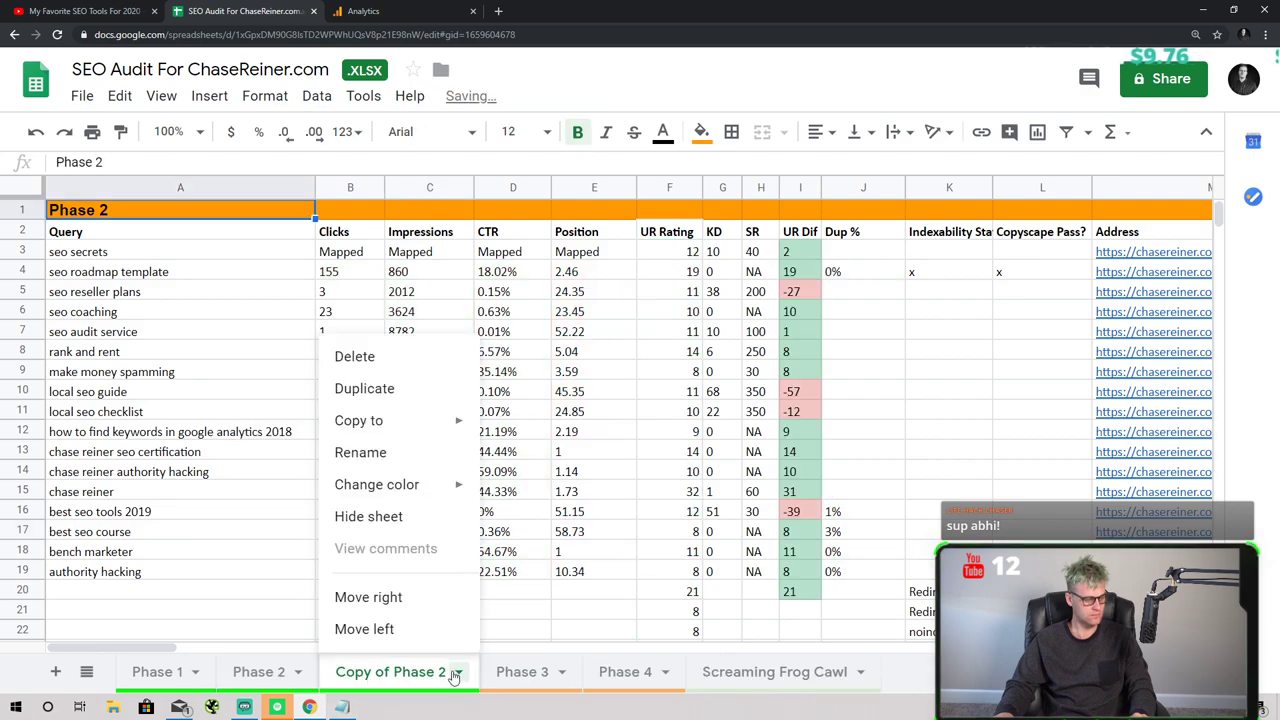
{"action": "left_click", "coordinate": [459, 674]}
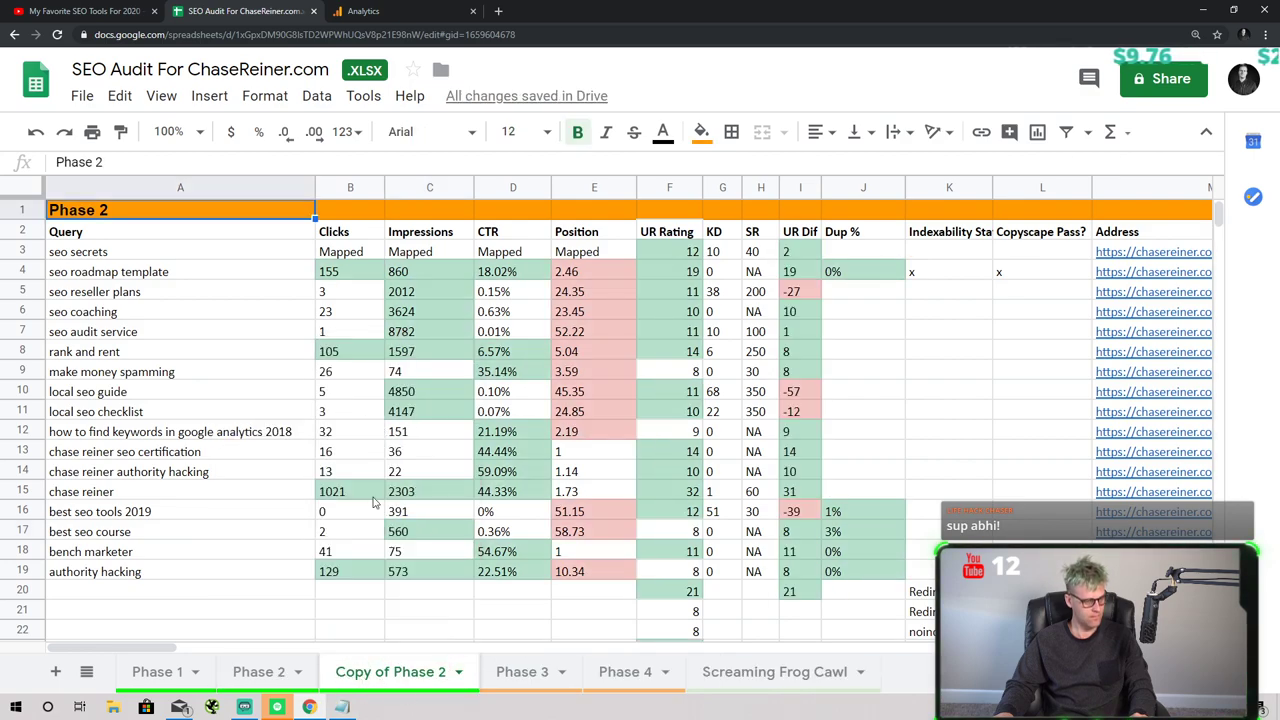
{"action": "left_click", "coordinate": [462, 668]}
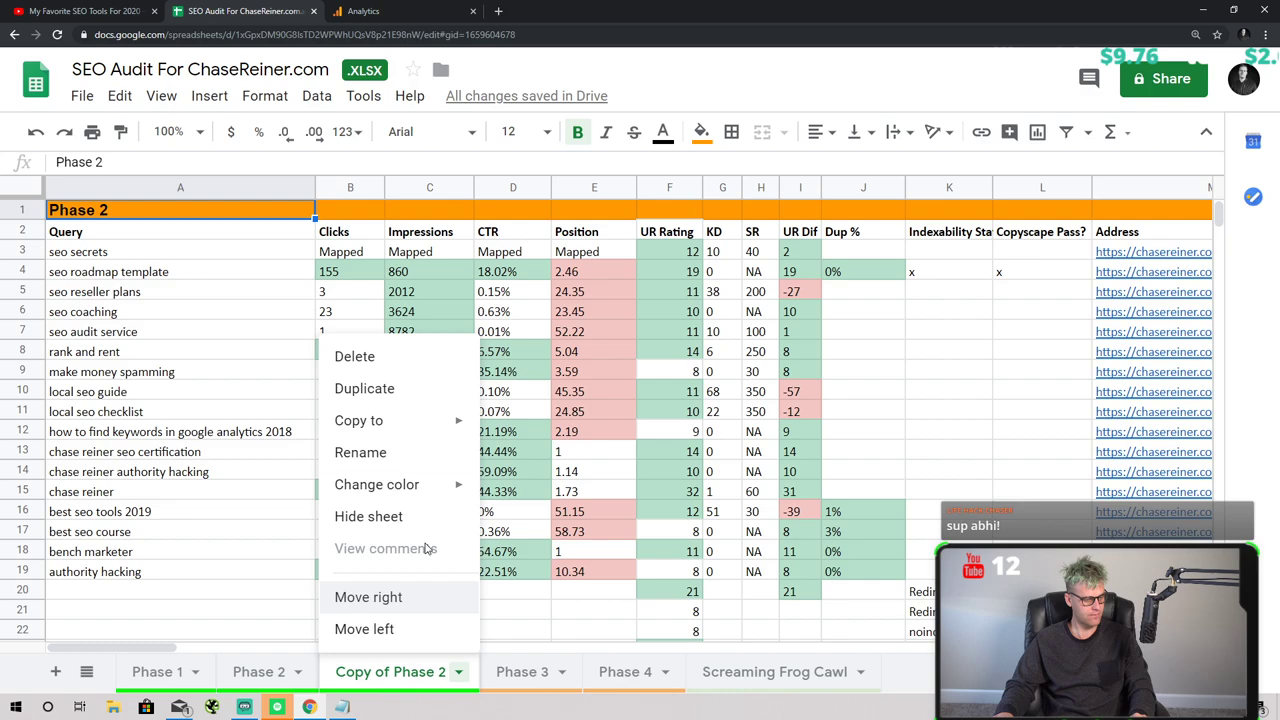
{"action": "left_click", "coordinate": [355, 360]}
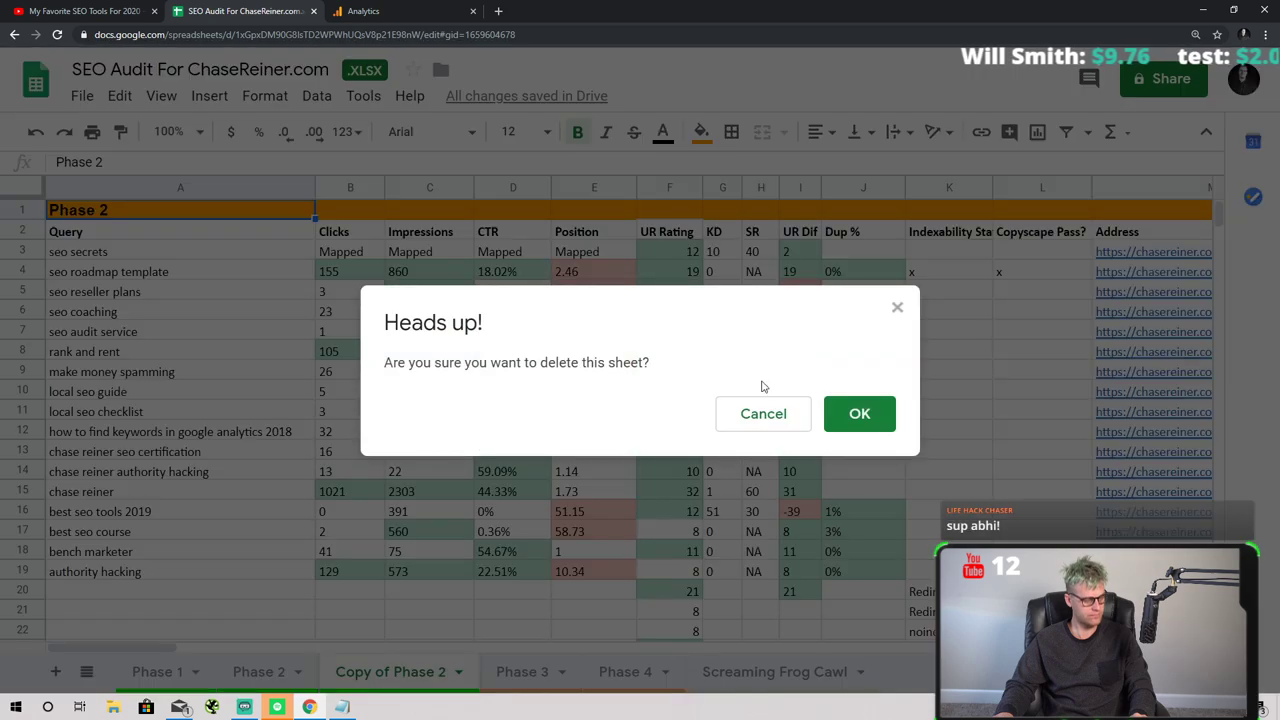
{"action": "left_click", "coordinate": [830, 414]}
- Add a new sheet headed 'Phase 2 Top Problems' in A1 and widen column A
{"action": "left_click", "coordinate": [56, 672]}
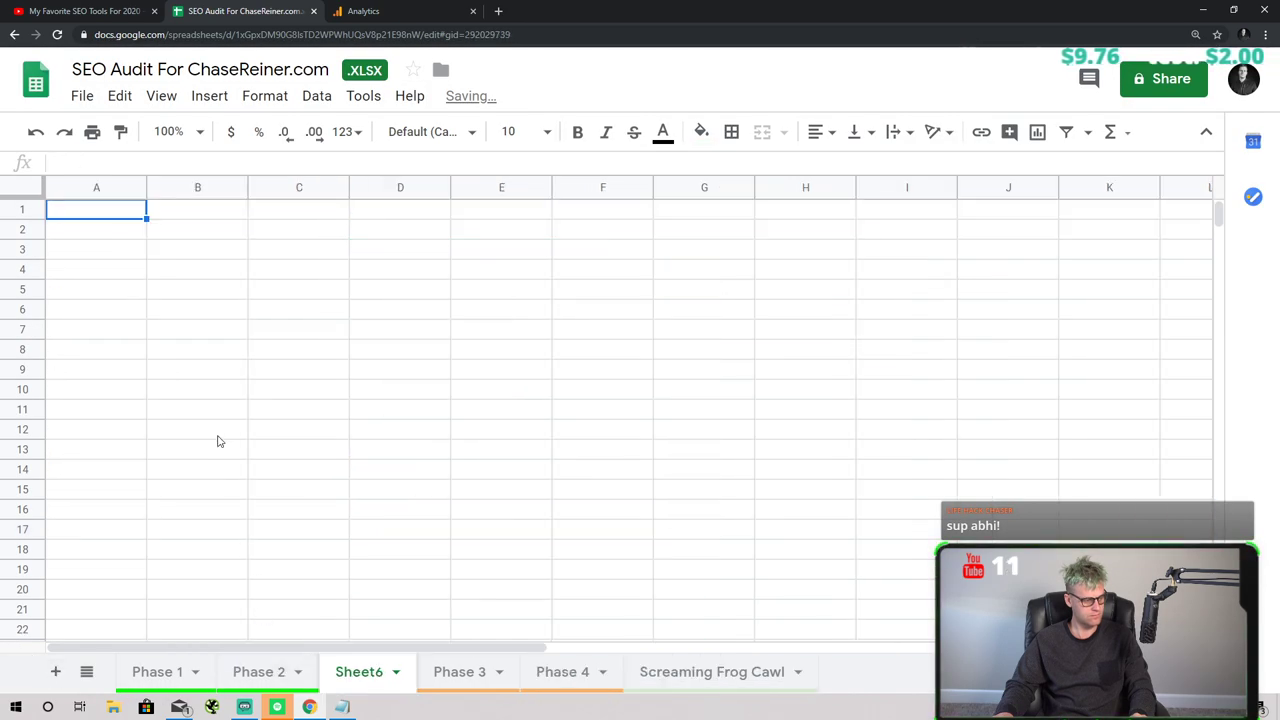
{"action": "type", "text": "Phase 2 Top Problems"}
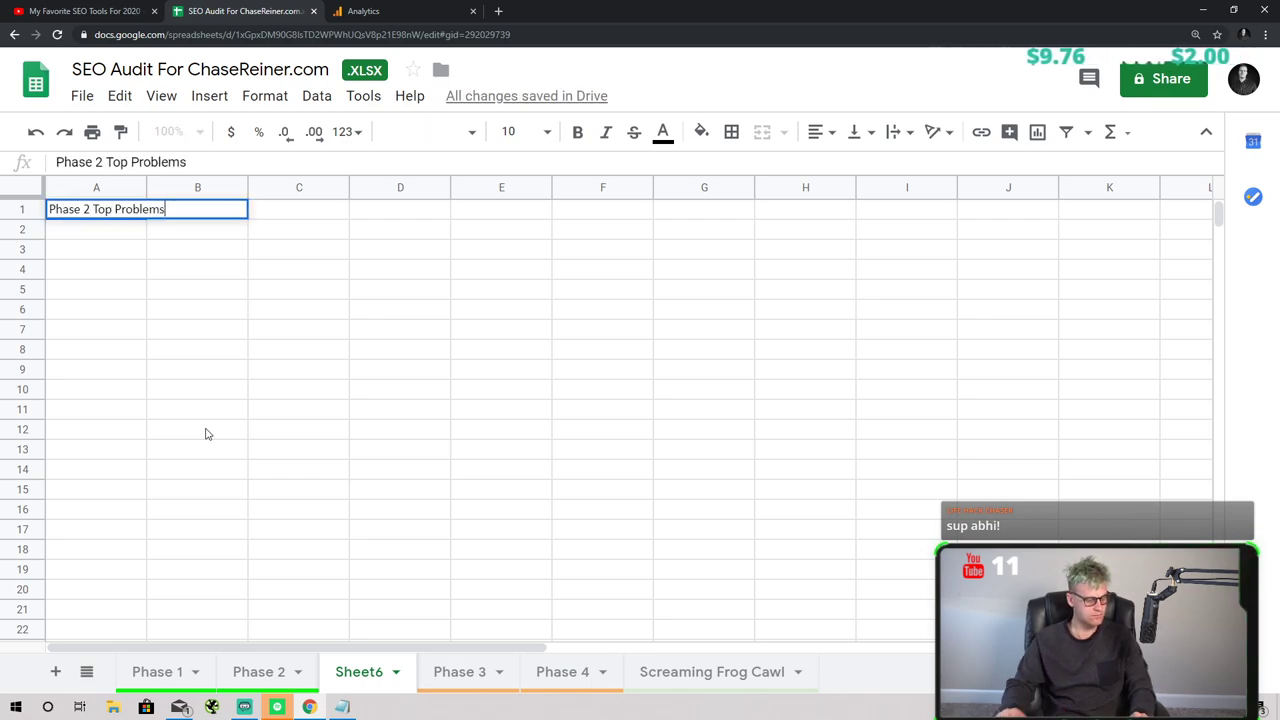
{"action": "left_click", "coordinate": [207, 433]}
{"action": "left_click_drag", "start_coordinate": [145, 187], "coordinate": [226, 187]}
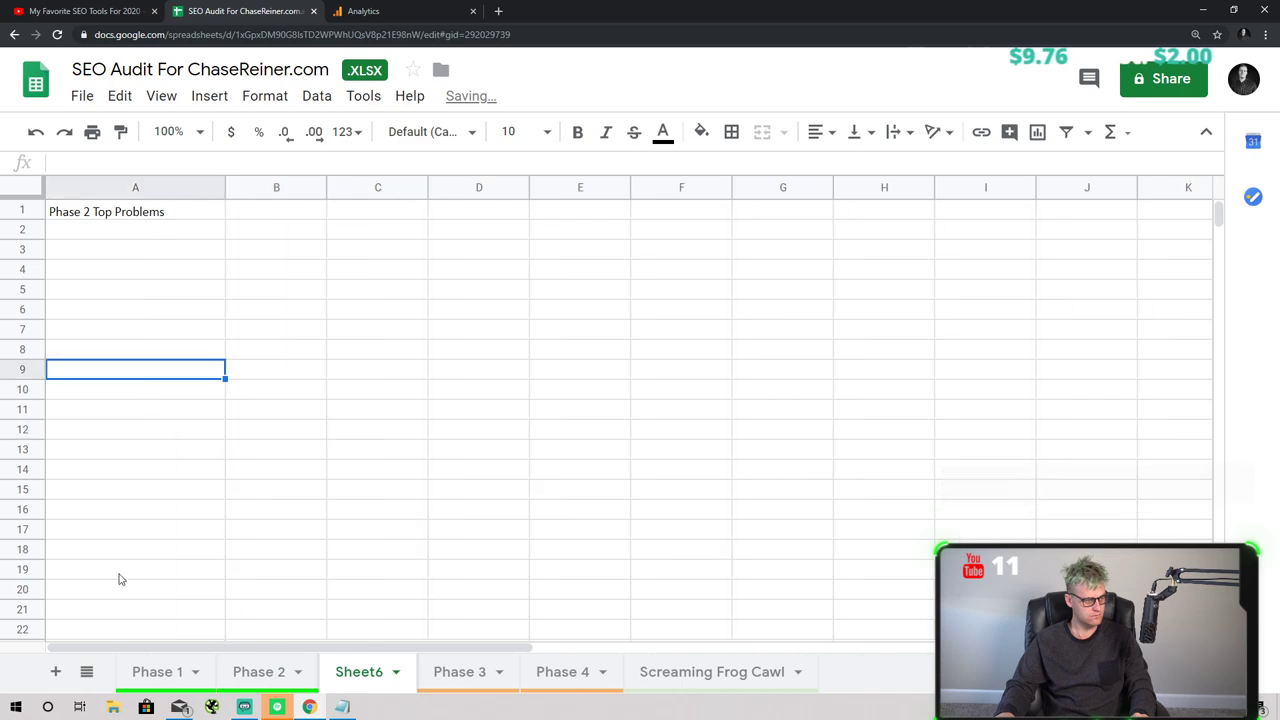
- Add a new sheet after Phase 1 and rename it 'Phase 1 Top Problems'
{"action": "left_click", "coordinate": [163, 688]}
{"action": "left_click", "coordinate": [196, 672]}
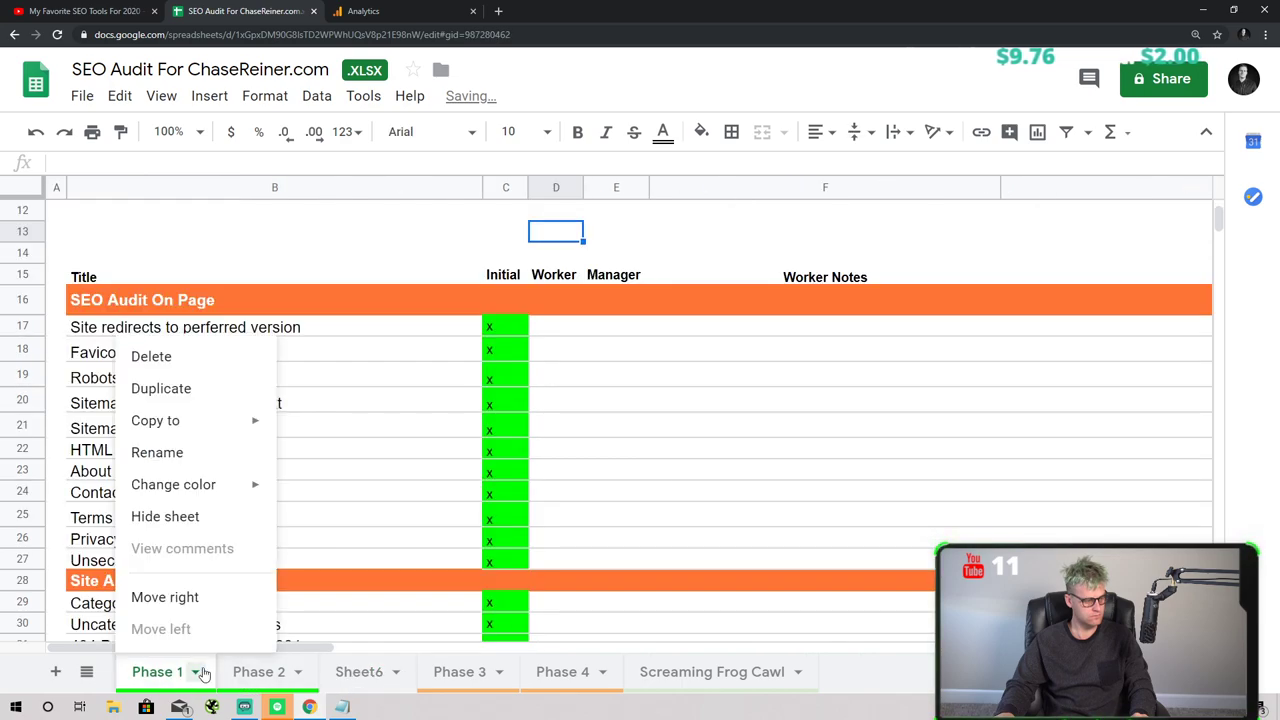
{"action": "left_click", "coordinate": [58, 676]}
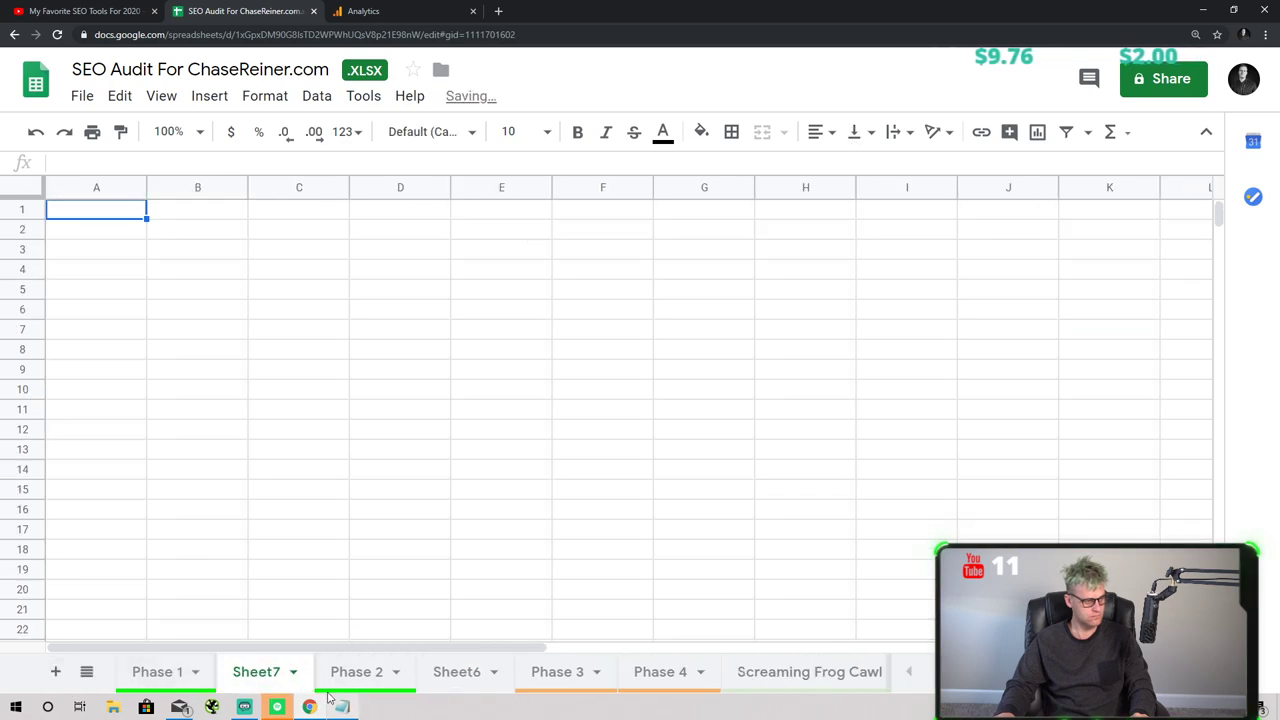
{"action": "left_click", "coordinate": [293, 672]}
{"action": "left_click", "coordinate": [309, 458]}
{"action": "type", "text": "Phas"}
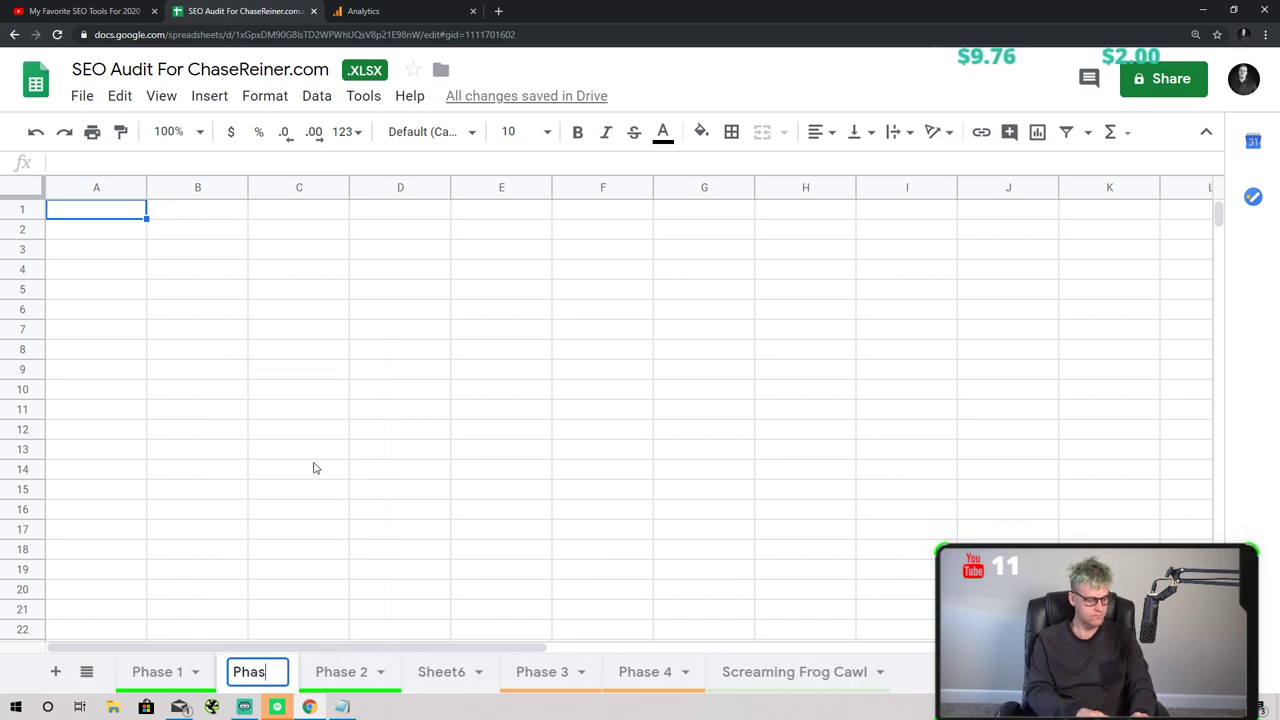
{"action": "type", "text": "e 1 Top Prog"}
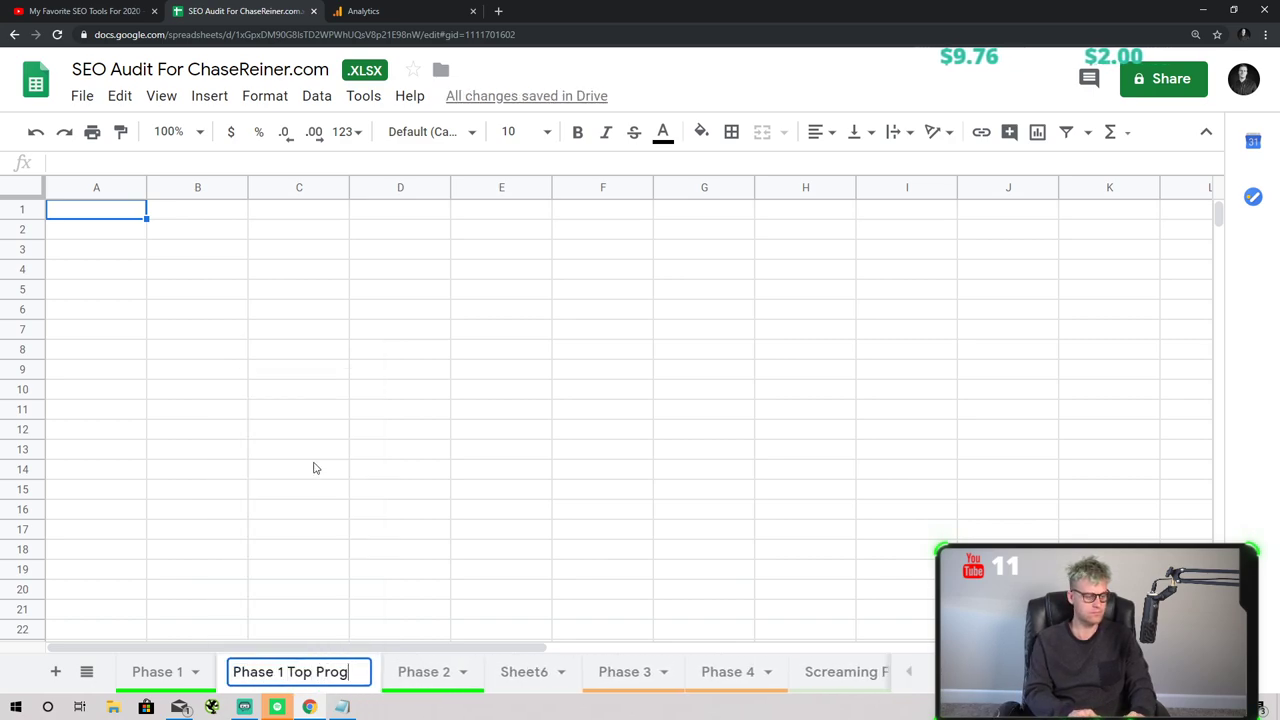
{"action": "key", "text": "BackSpace"}
{"action": "type", "text": "blems"}
{"action": "left_click", "coordinate": [313, 468]}
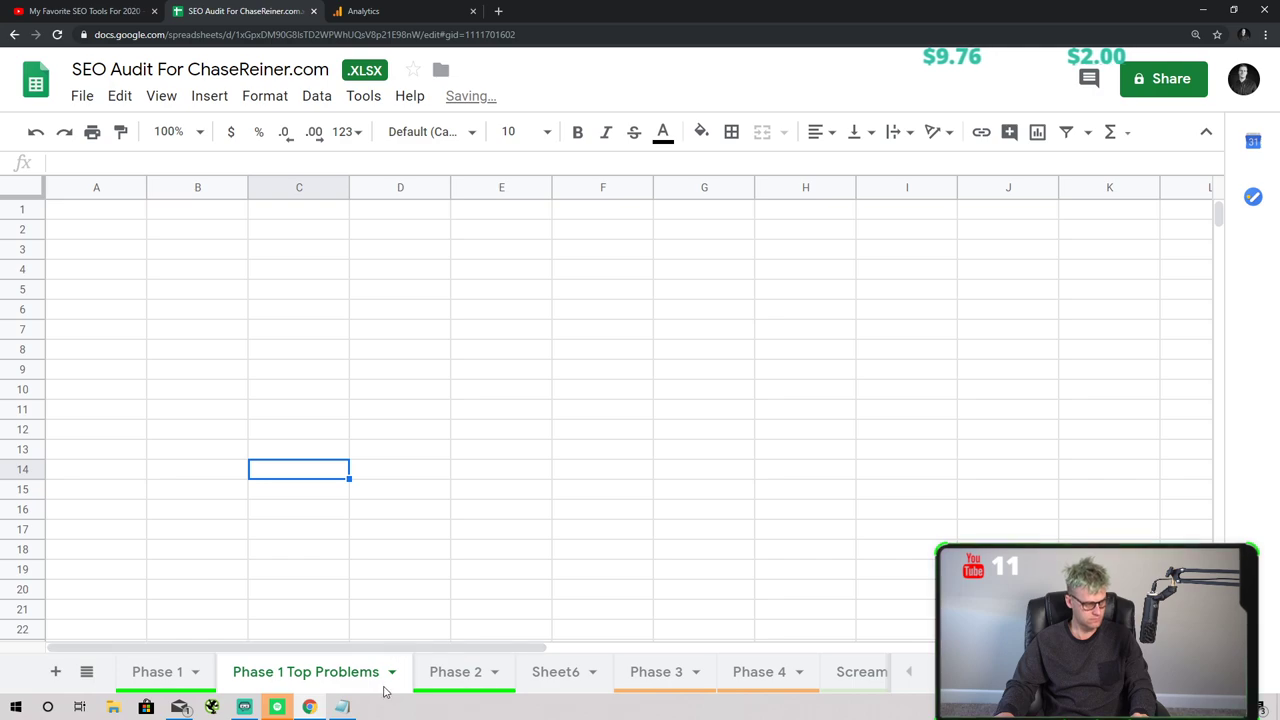
- Colour the Phase 1 Top Problems tab orange
{"action": "left_click", "coordinate": [391, 672]}
{"action": "mouse_move", "coordinate": [372, 497]}
{"action": "left_click", "coordinate": [441, 274]}
{"action": "left_click", "coordinate": [311, 406]}
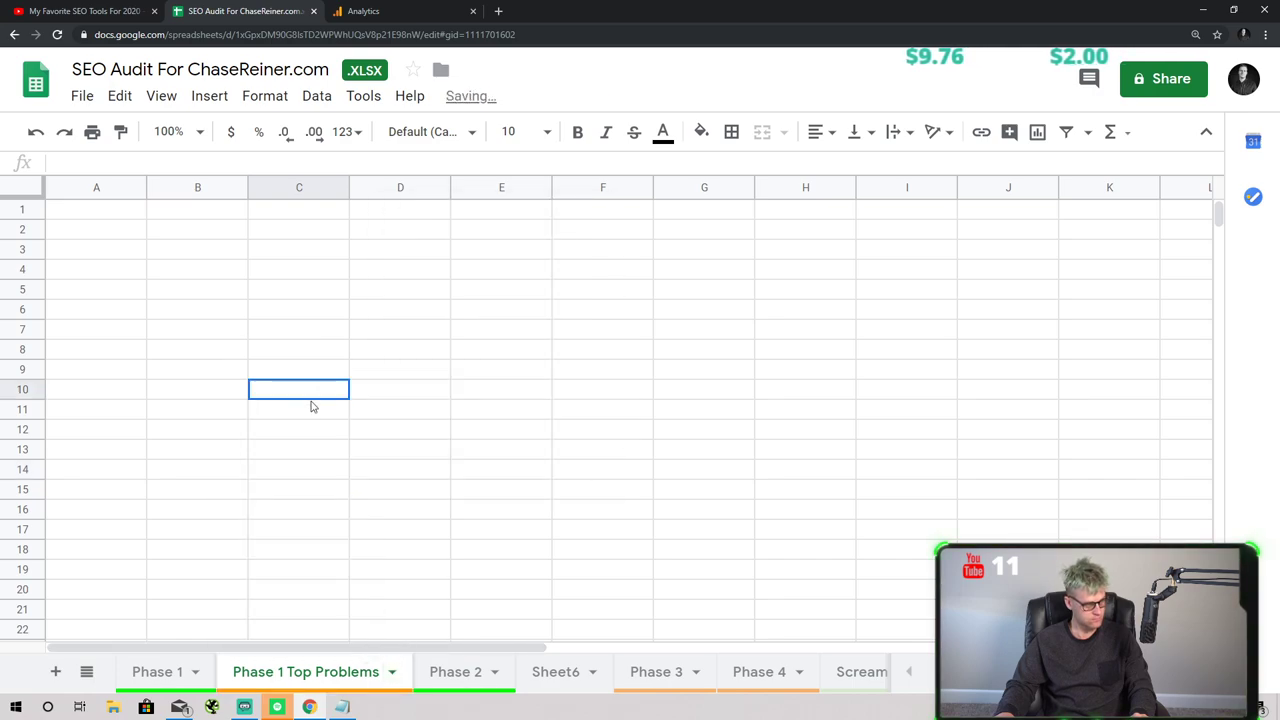
- Enter '1. Online conversion tracking for manychat needs to be more consistent' in A1, widening column A
{"action": "left_click", "coordinate": [140, 212]}
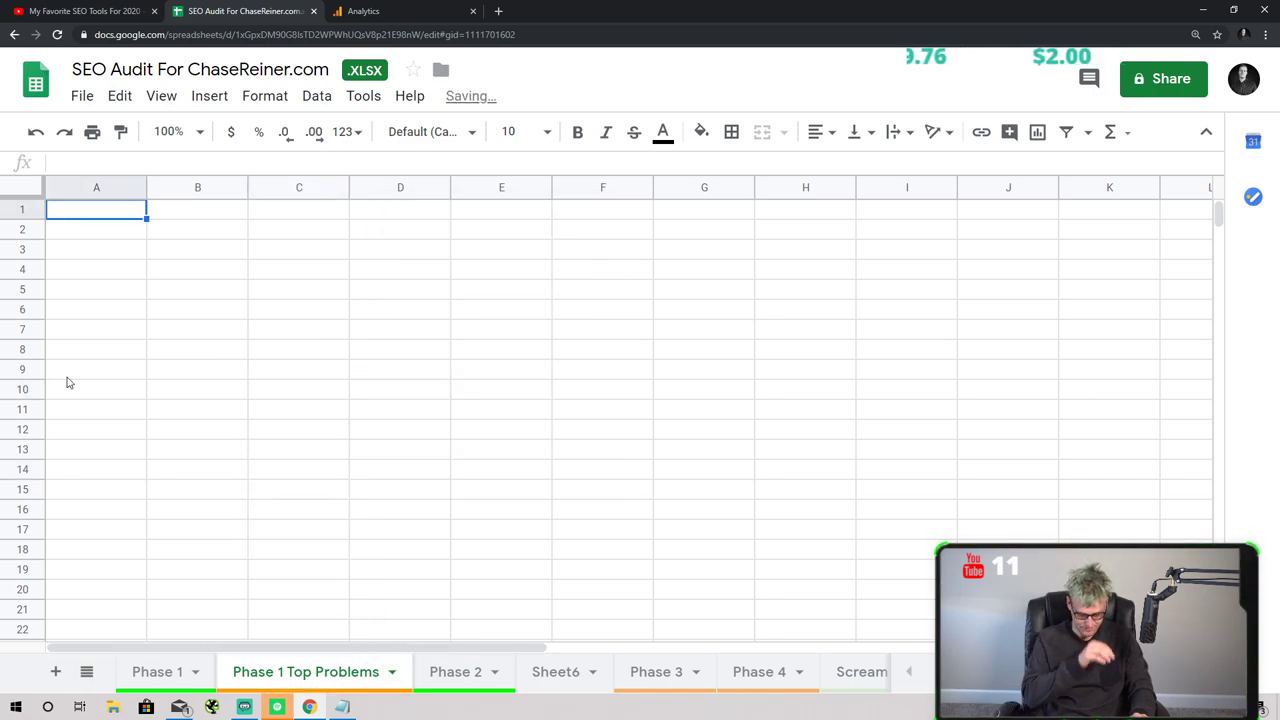
{"action": "type", "text": "Online conve"}
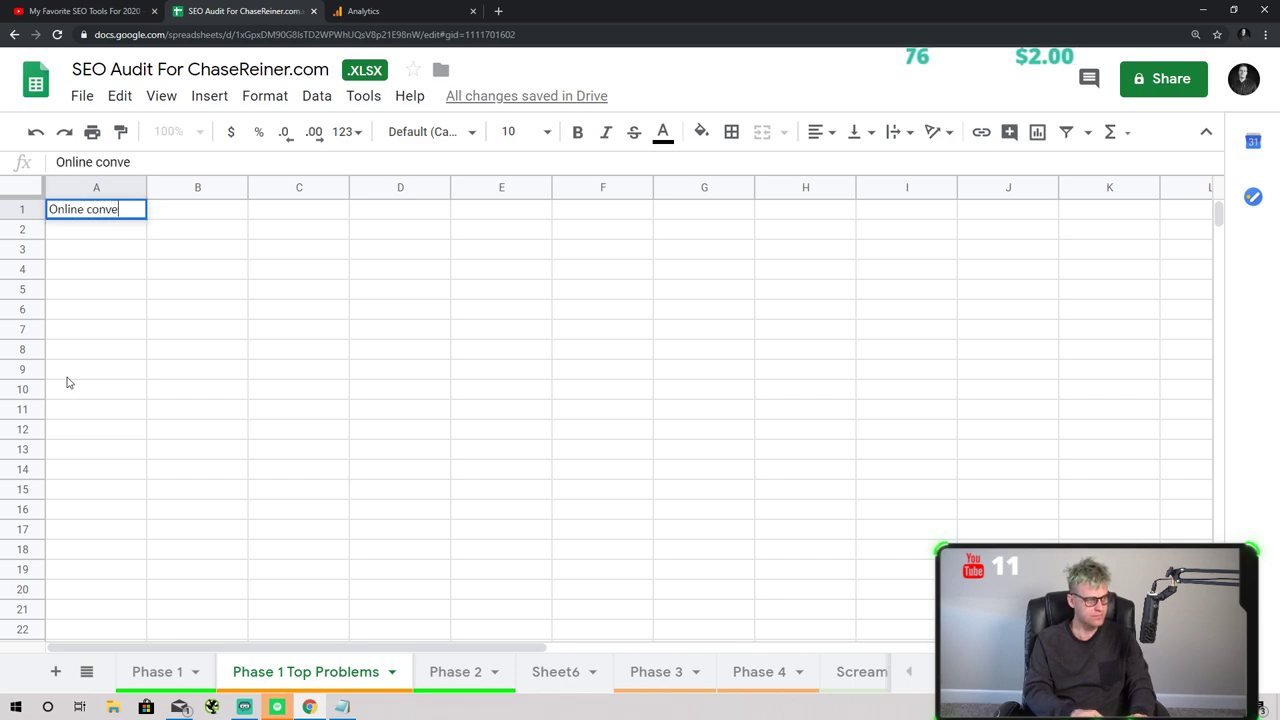
{"action": "type", "text": "rsion tracking for manychat needs to be more consistent."}
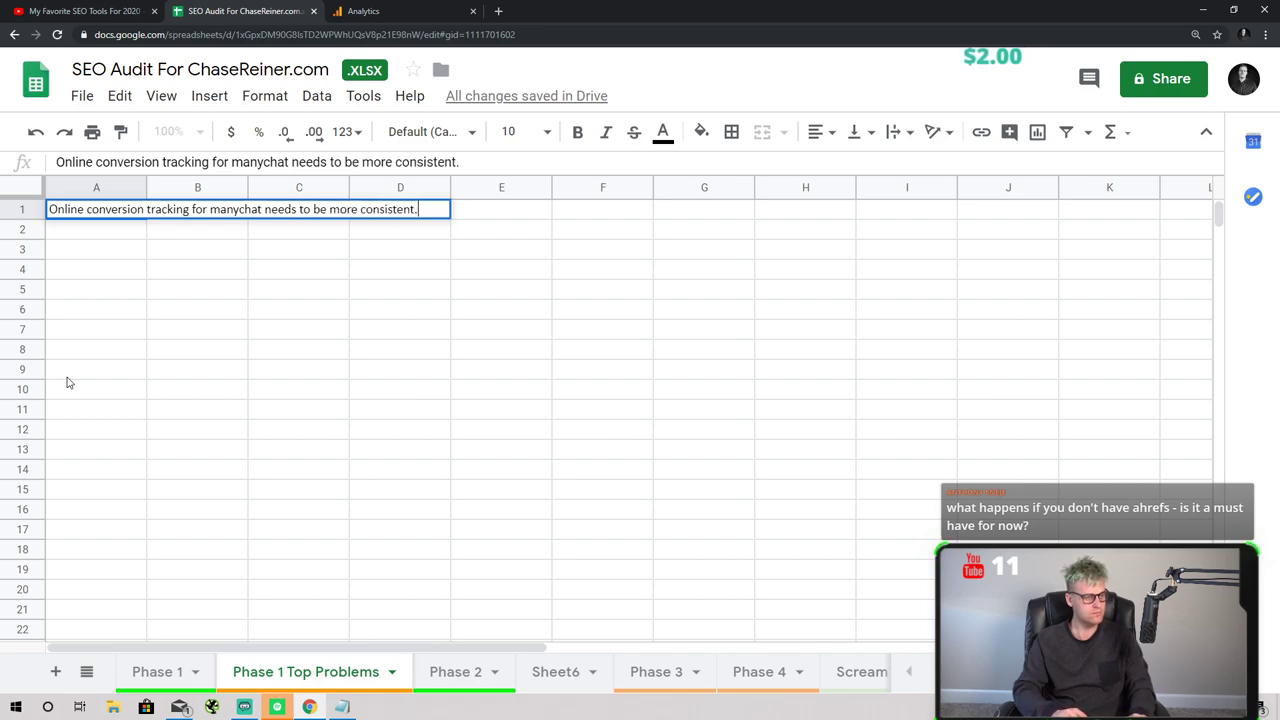
{"action": "left_click", "coordinate": [67, 377]}
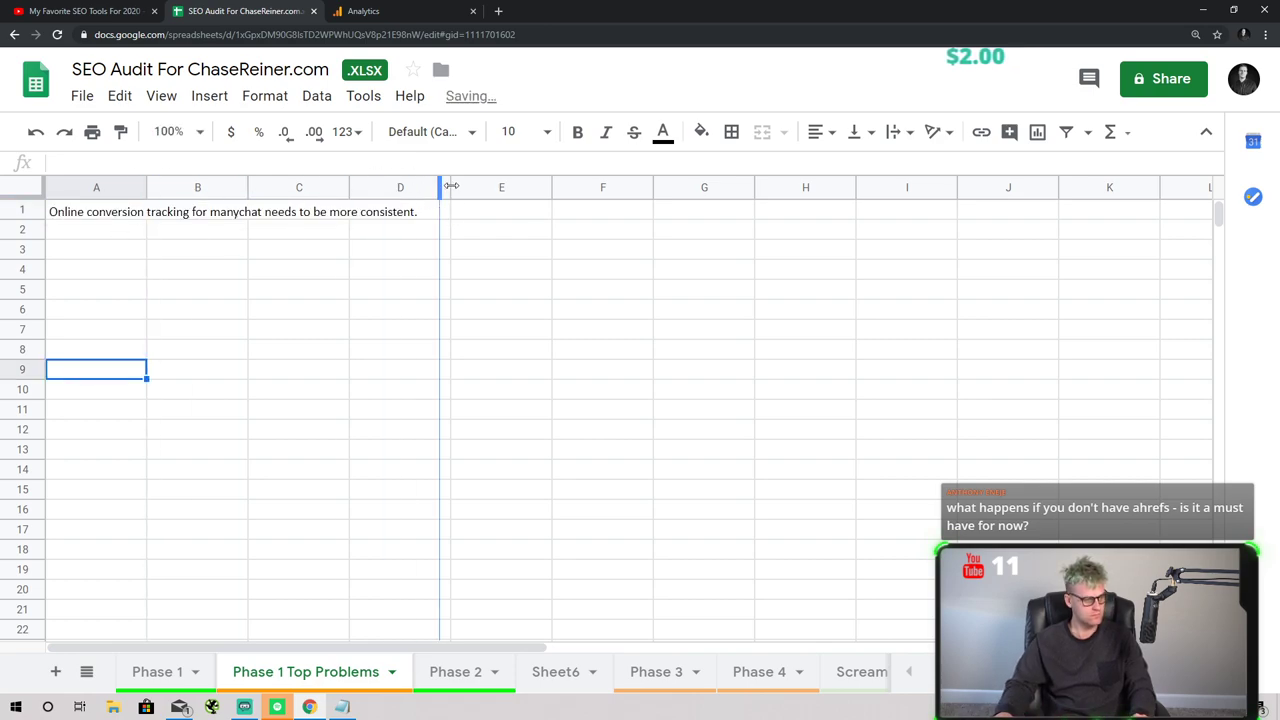
{"action": "left_click_drag", "start_coordinate": [451, 186], "coordinate": [497, 186]}
{"action": "left_click", "coordinate": [340, 332]}
{"action": "double_click", "coordinate": [98, 208]}
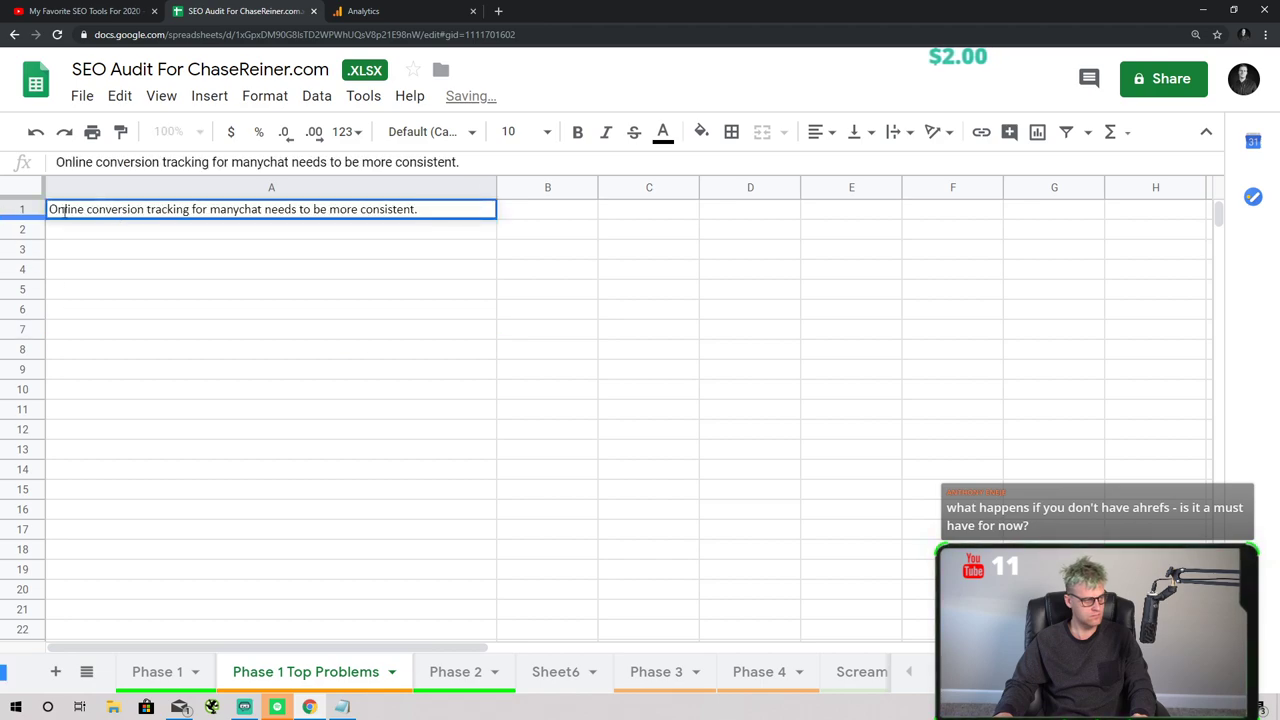
{"action": "key", "text": "Home"}
{"action": "type", "text": "1."}
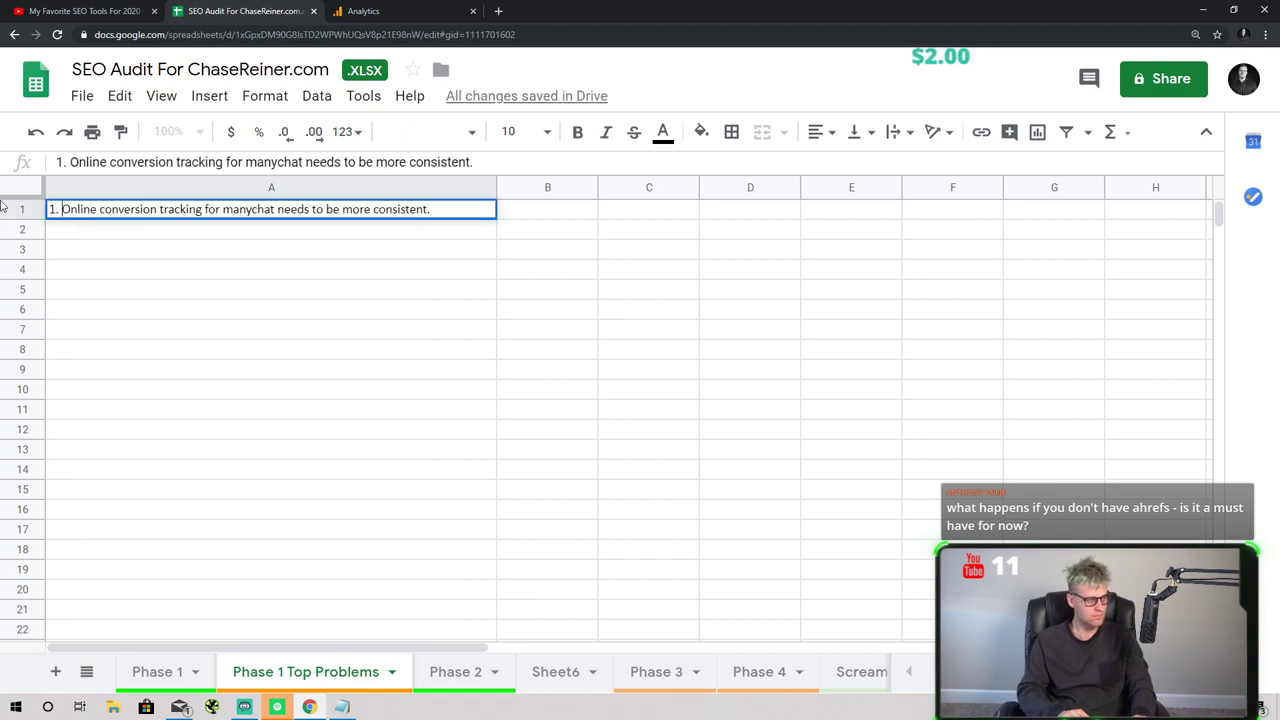
{"action": "key", "text": "Return"}
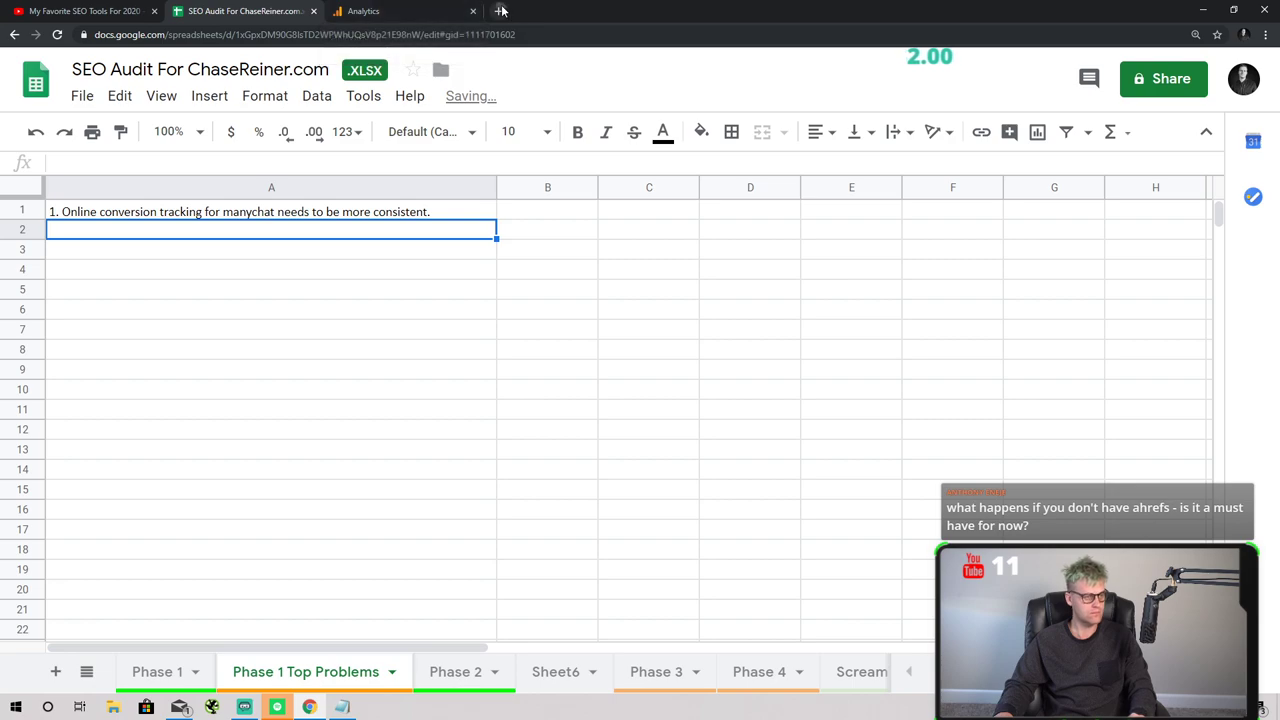
{"action": "left_click", "coordinate": [498, 11]}
- Run a GTmetrix speed test on chasereiner.com
{"action": "type", "text": "gt"}
{"action": "key", "text": "Return"}
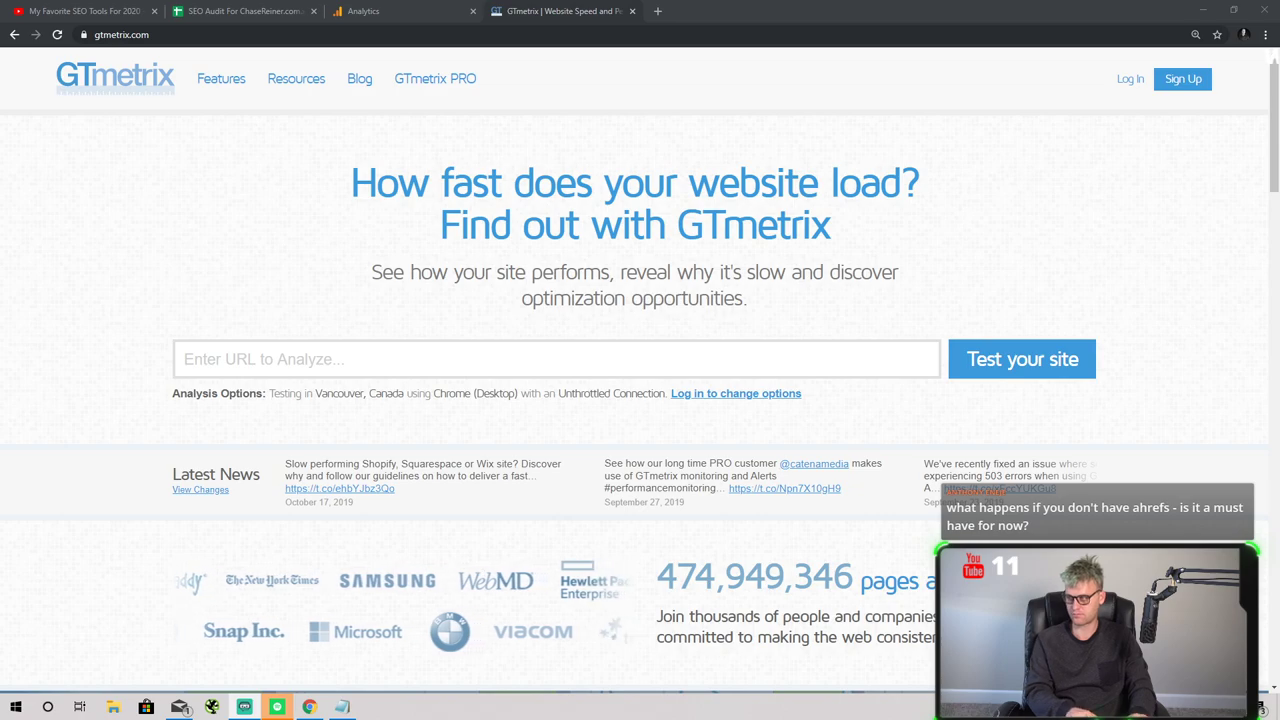
{"action": "left_click", "coordinate": [369, 345]}
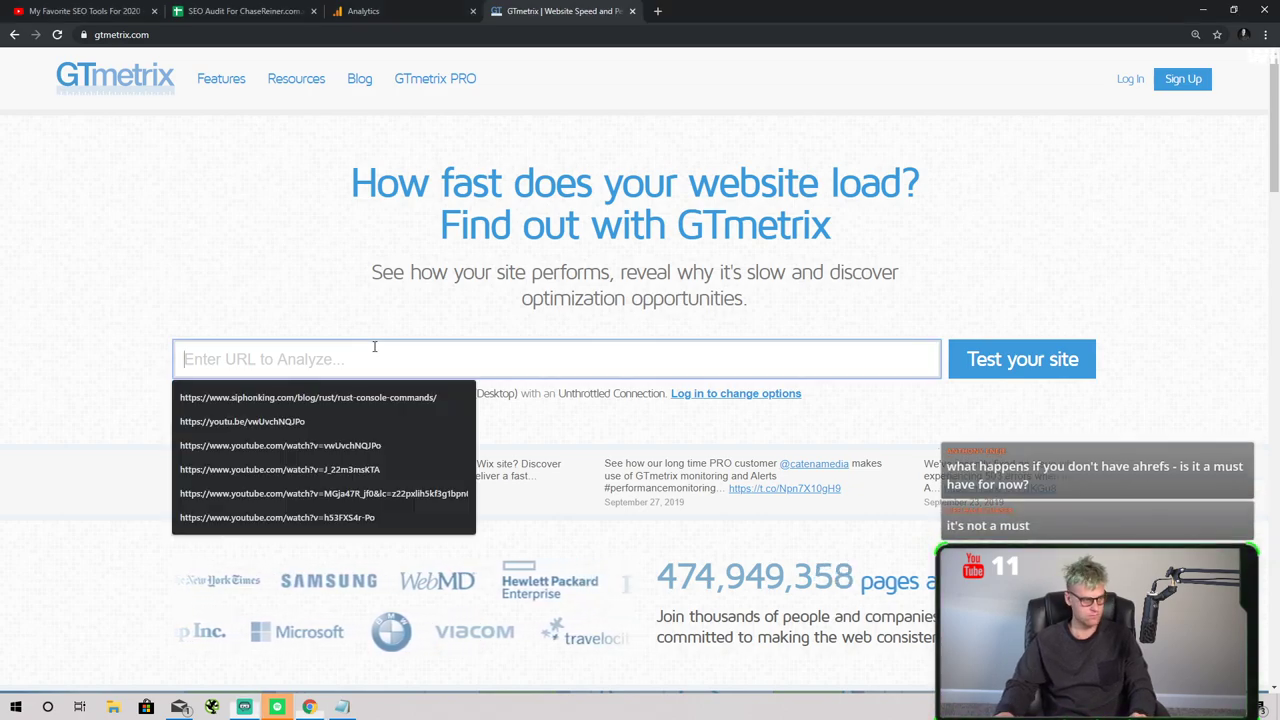
{"action": "type", "text": "chasereiner.com"}
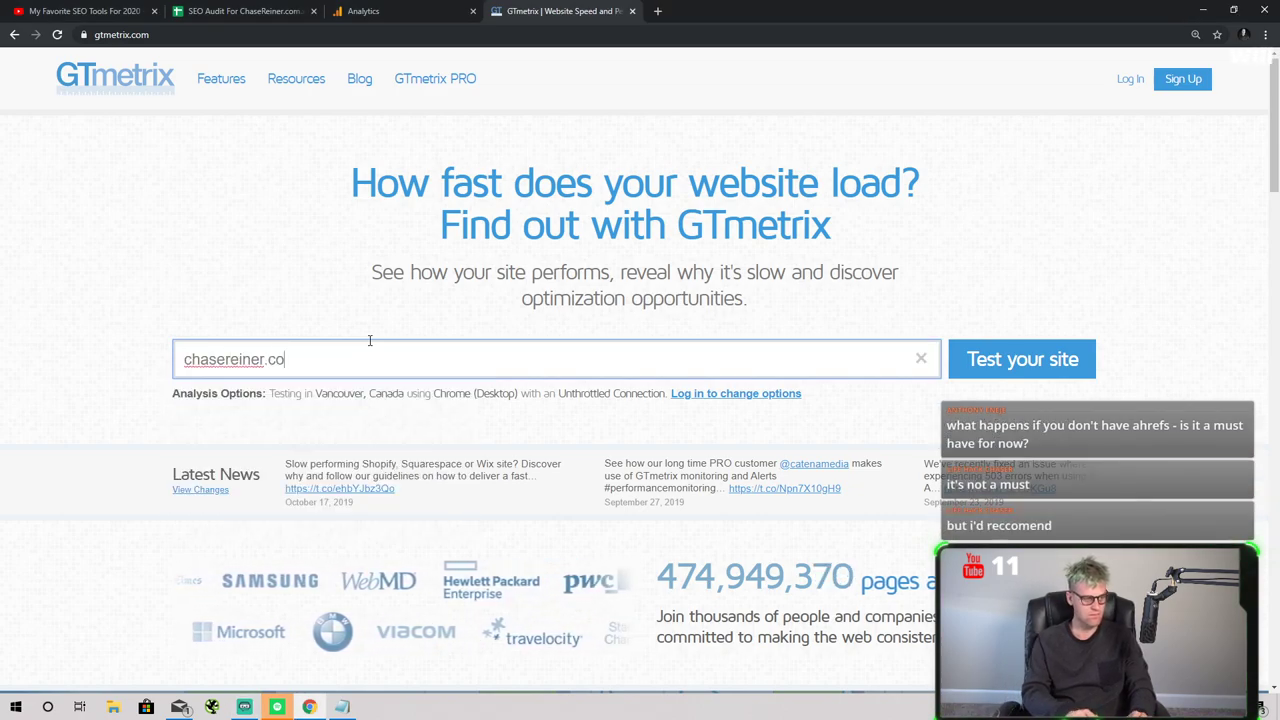
{"action": "key", "text": "Return"}
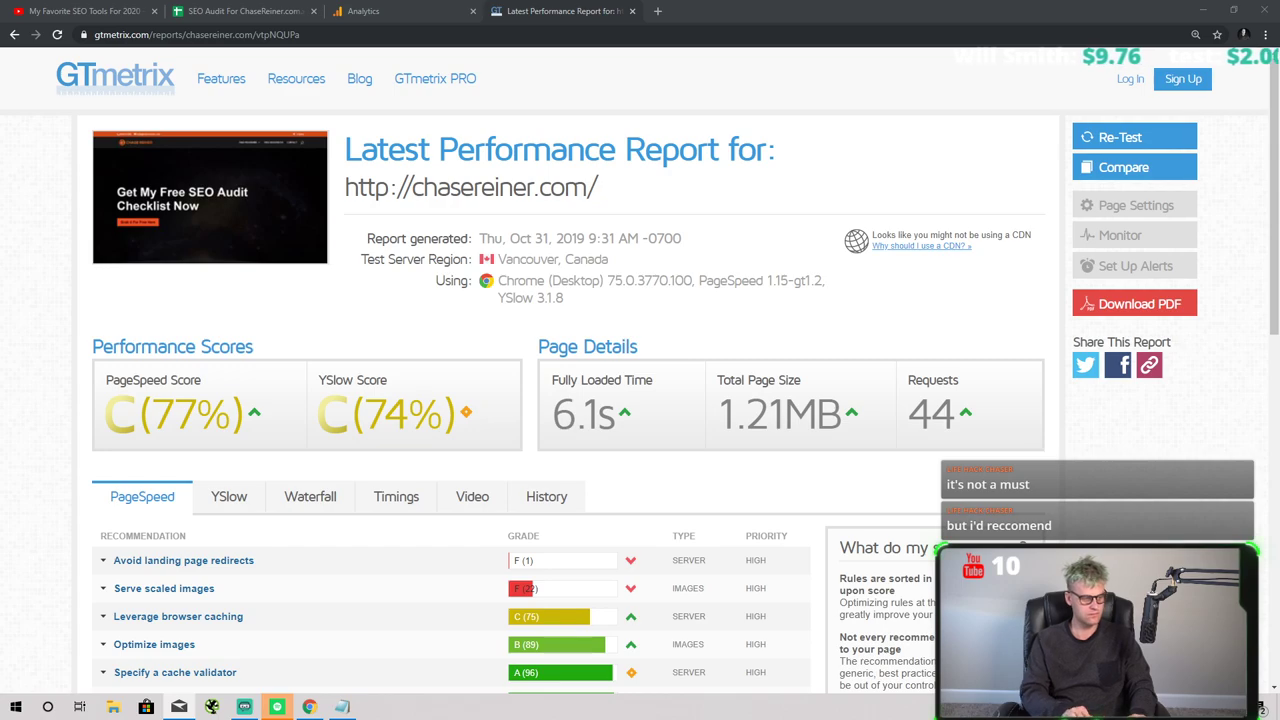
- Review the YSlow (74%) and PageSpeed (77%) recommendations for chasereiner.com
{"action": "left_click", "coordinate": [240, 497]}
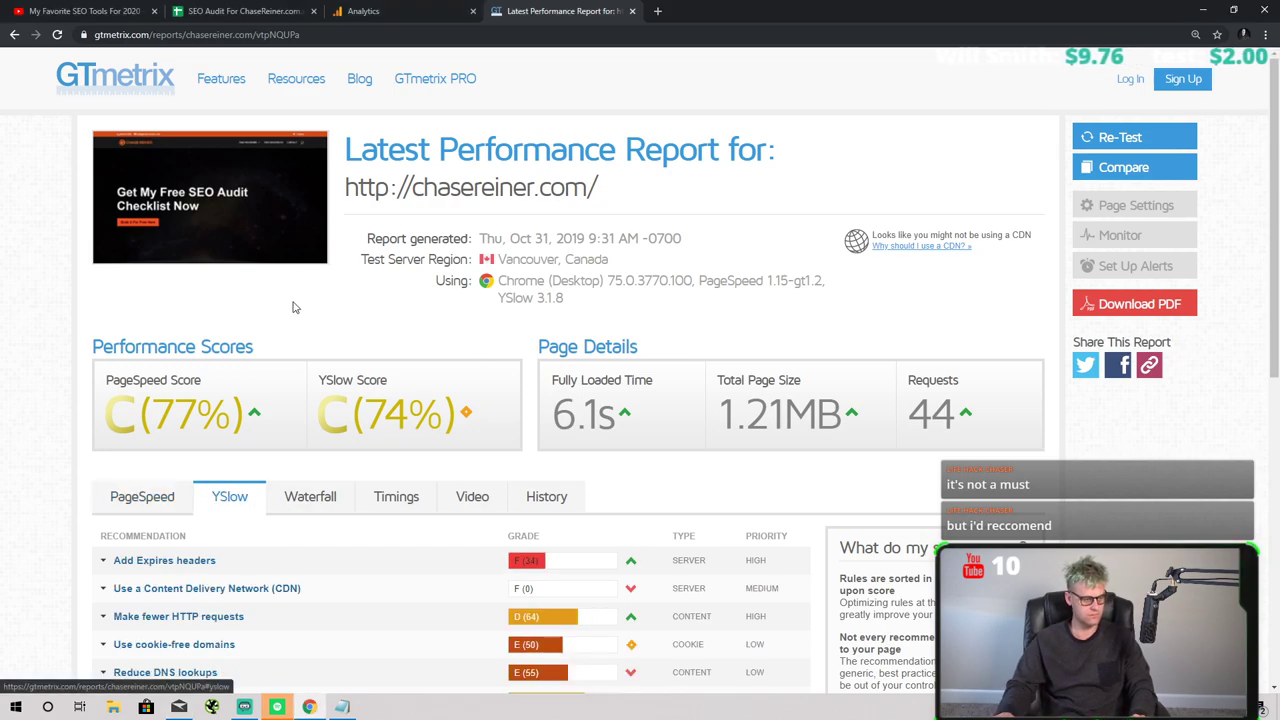
{"action": "left_click", "coordinate": [135, 500]}
{"action": "key", "text": "ctrl+shift+Tab"}
{"action": "key", "text": "ctrl+shift+Tab"}
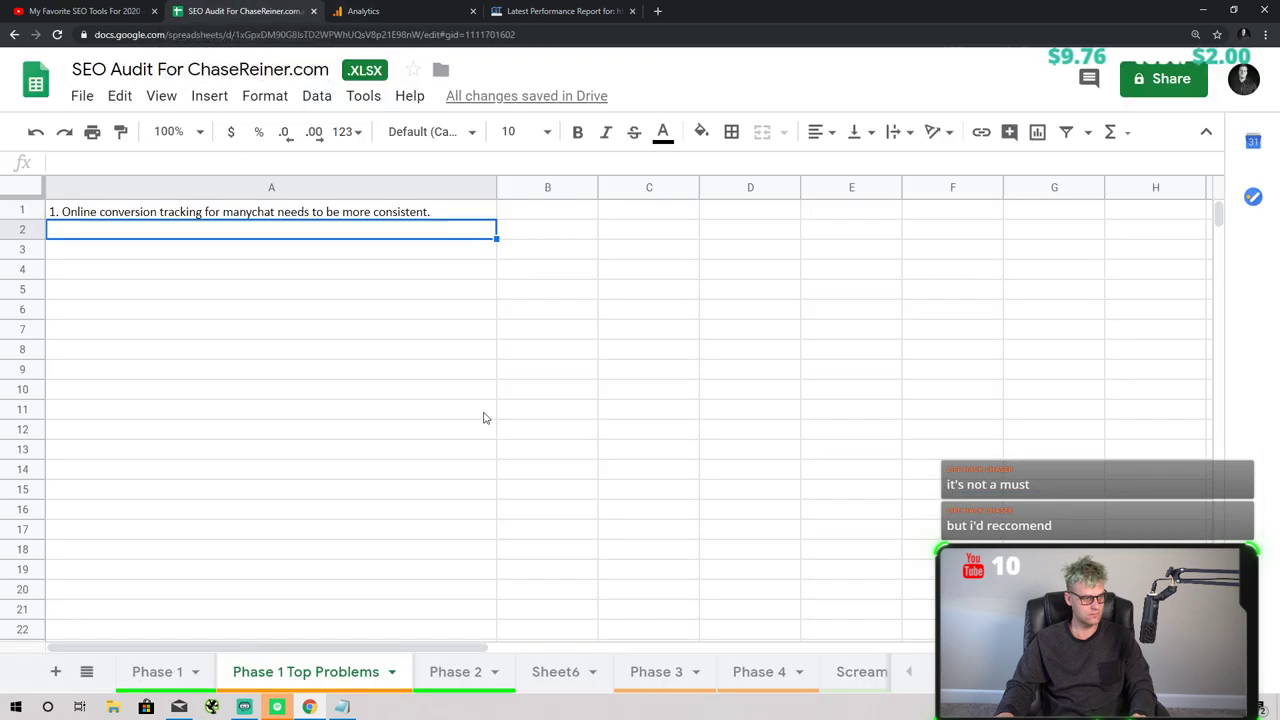
- Enter '2. Page speed optimized by adjusting scaled images.' in A2
{"action": "type", "text": "2. Page speed opti"}
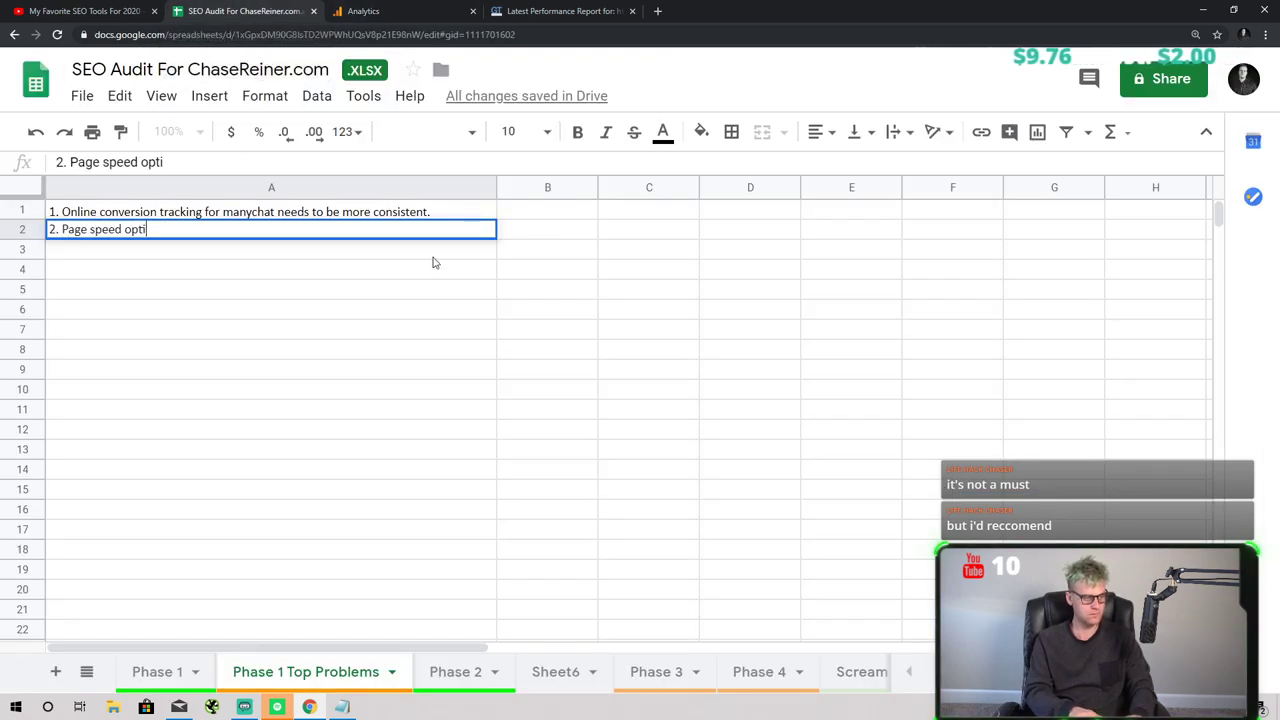
{"action": "type", "text": "mized by adj"}
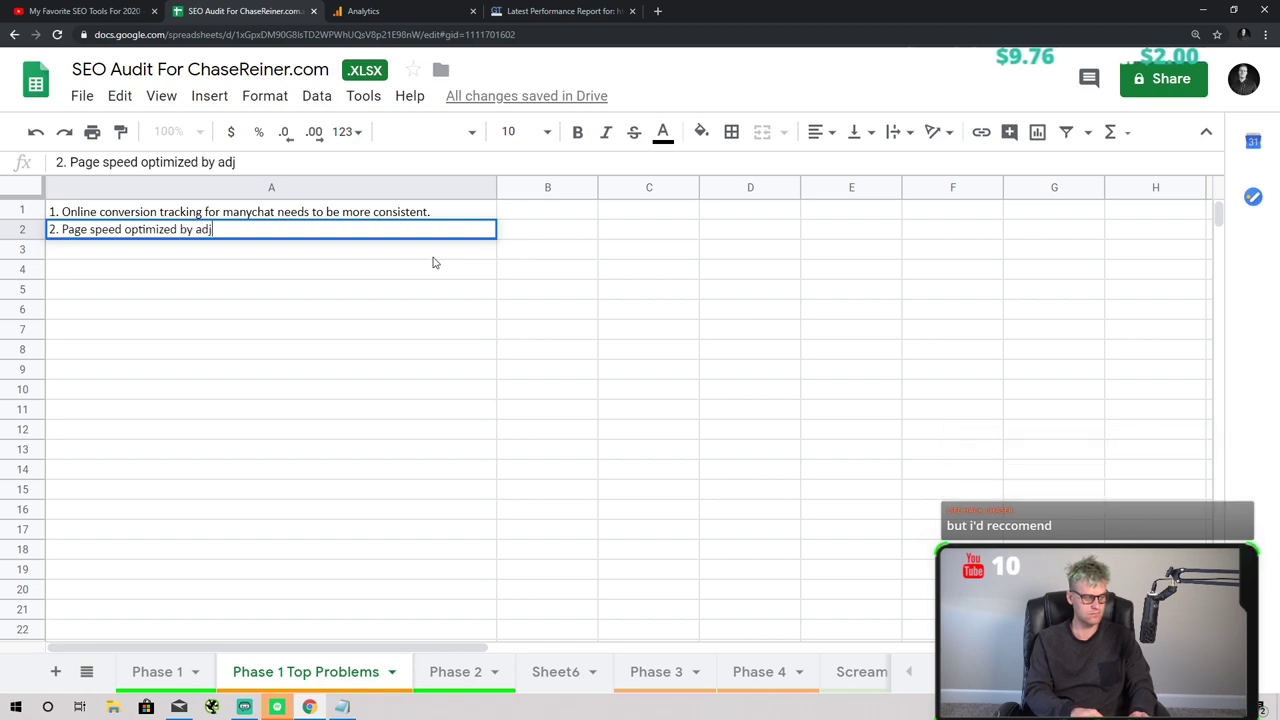
{"action": "type", "text": "usting scaled images"}
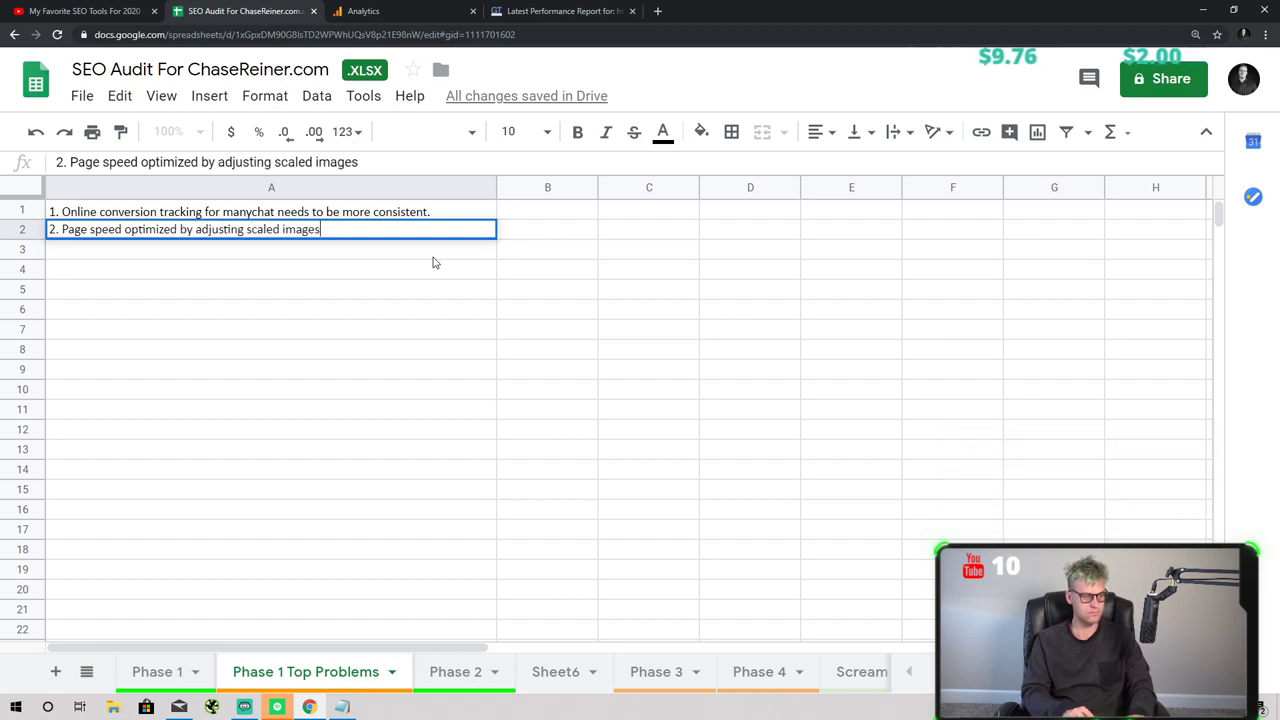
{"action": "type", "text": "."}
{"action": "key", "text": "Return"}
{"action": "left_click", "coordinate": [560, 11]}
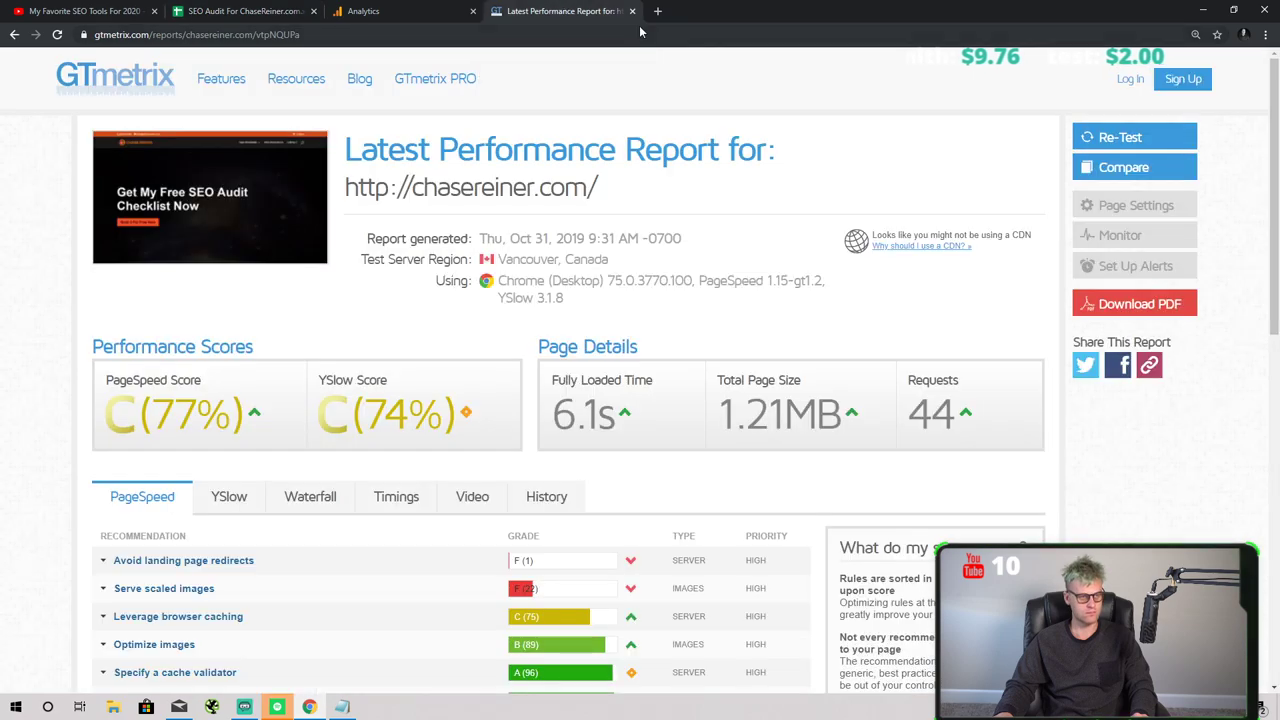
- Search Google for 'zoom' and open the Zoom homepage
{"action": "left_click", "coordinate": [657, 11]}
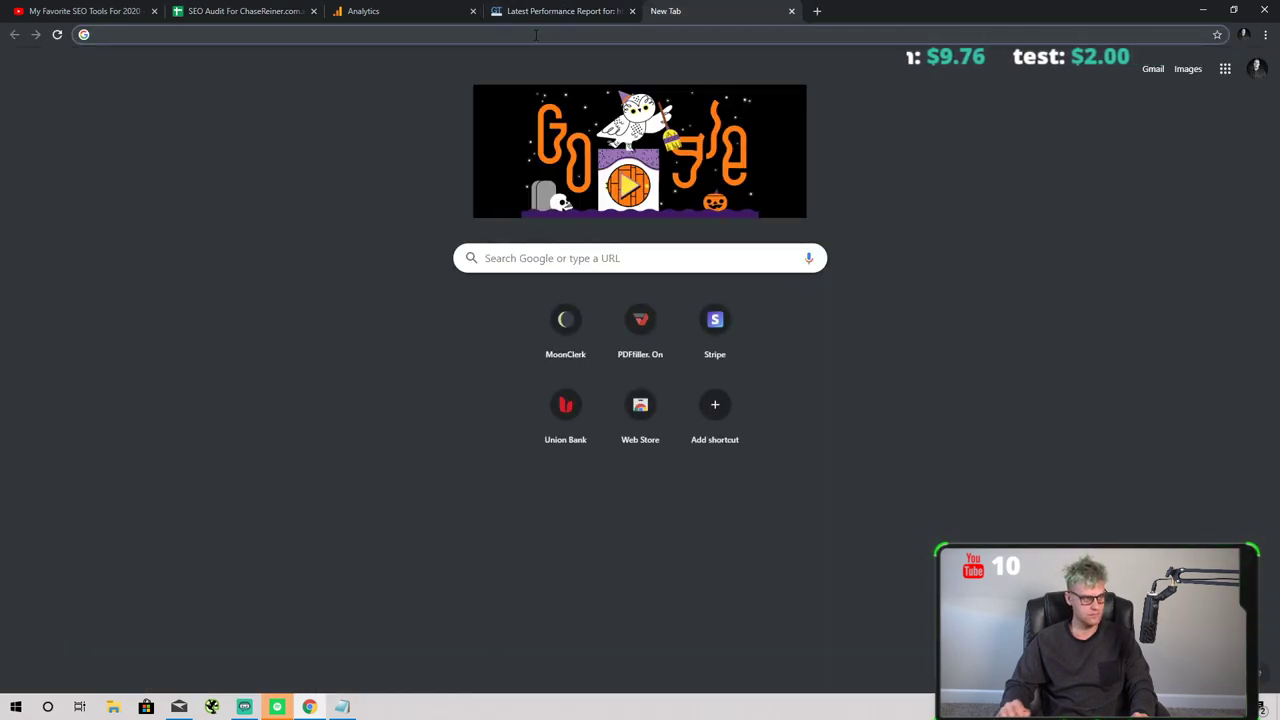
{"action": "type", "text": "zoom"}
{"action": "key", "text": "Return"}
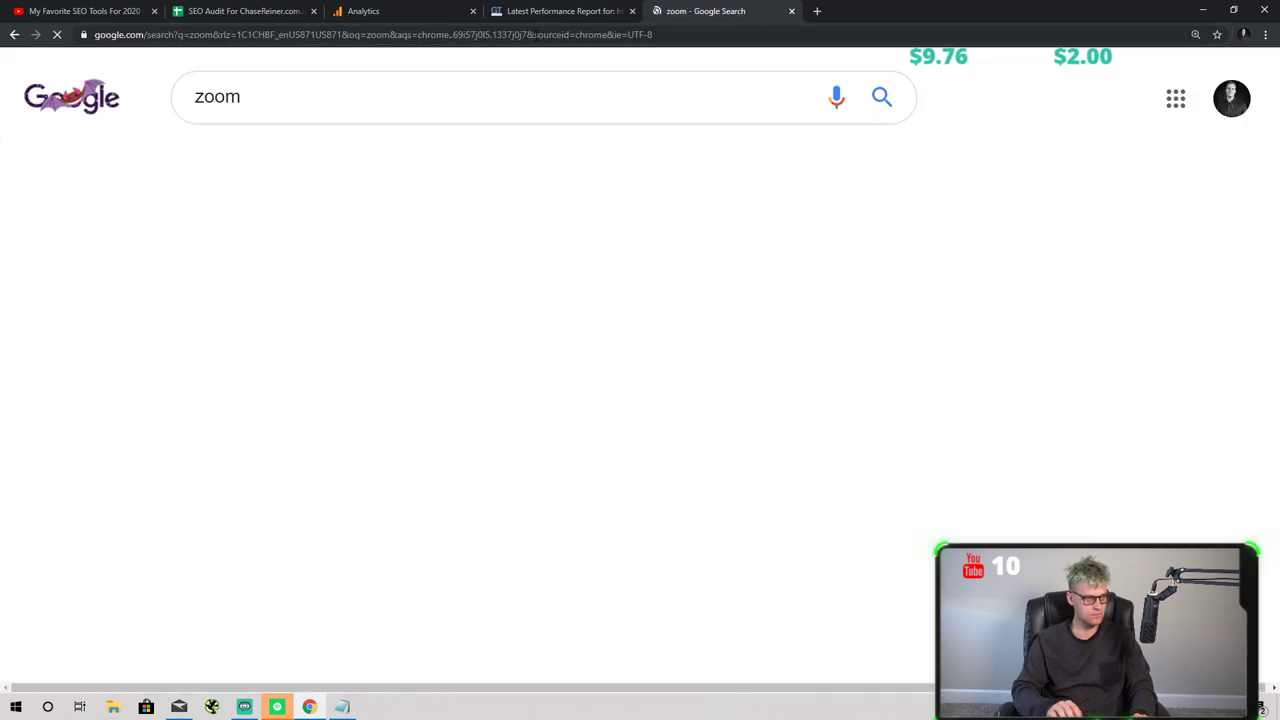
{"action": "scroll", "coordinate": [300, 475], "scroll_direction": "down", "scroll_amount": 2}
{"action": "left_click", "coordinate": [365, 398]}
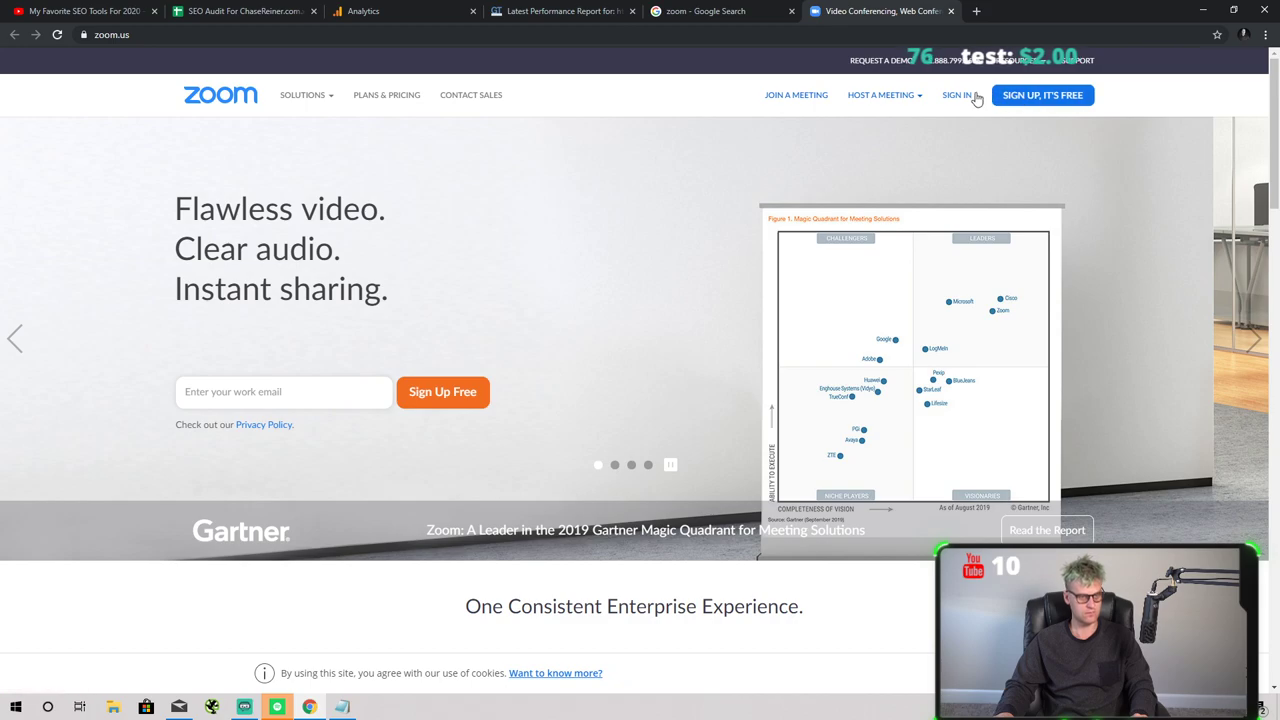
{"action": "left_click", "coordinate": [372, 392]}
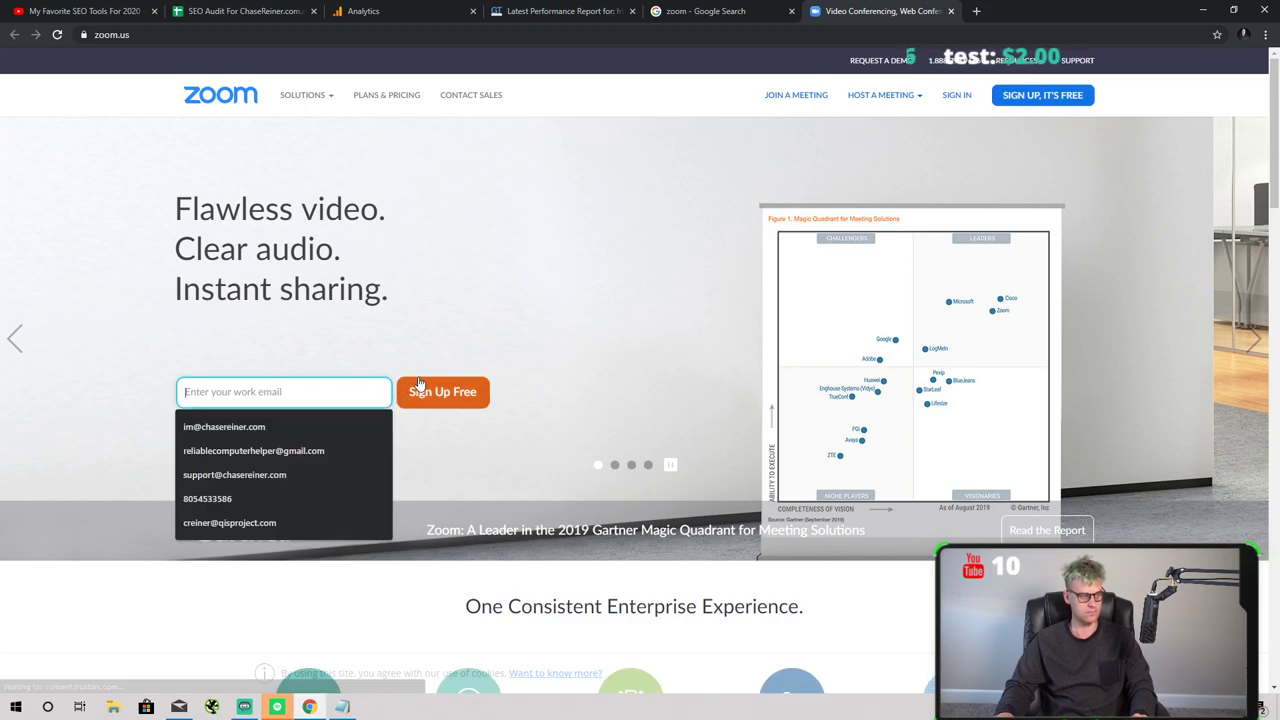
- Sign in to Zoom with the saved account e-mail and the account password
{"action": "left_click", "coordinate": [958, 95]}
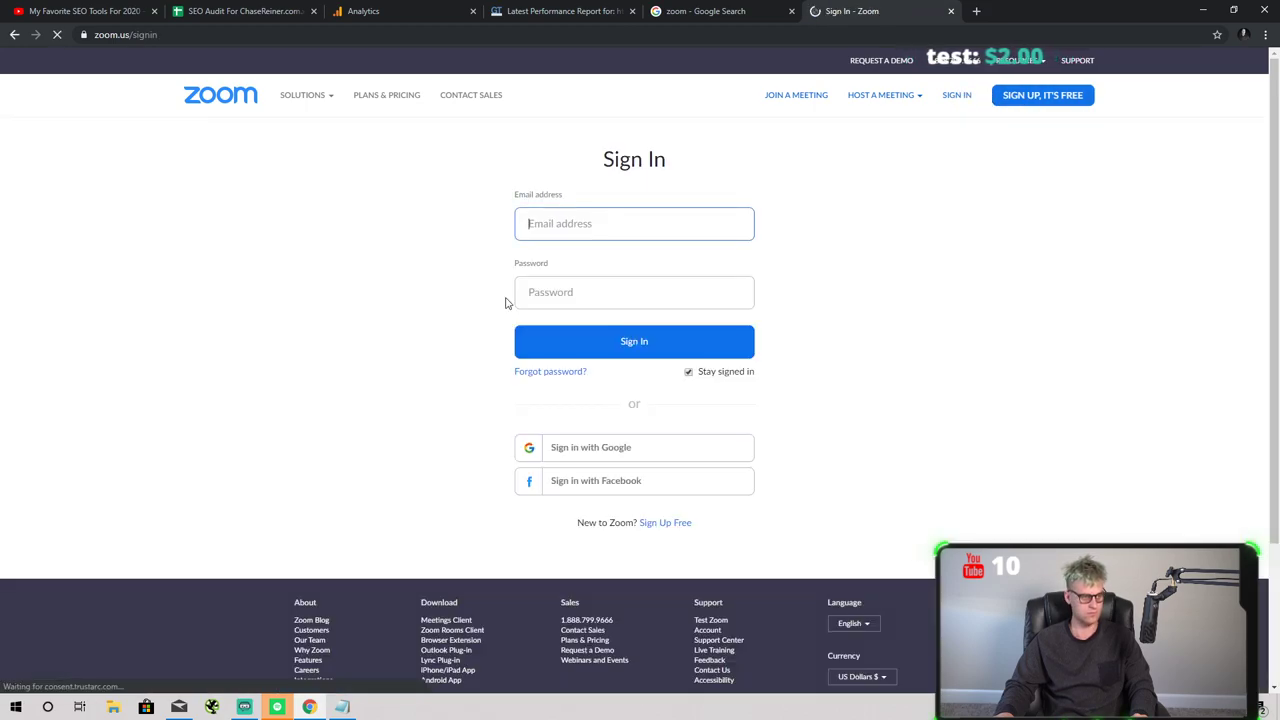
{"action": "type", "text": "im@"}
{"action": "left_click", "coordinate": [540, 272]}
{"action": "key", "text": "Tab"}
{"action": "type", "text": "a"}
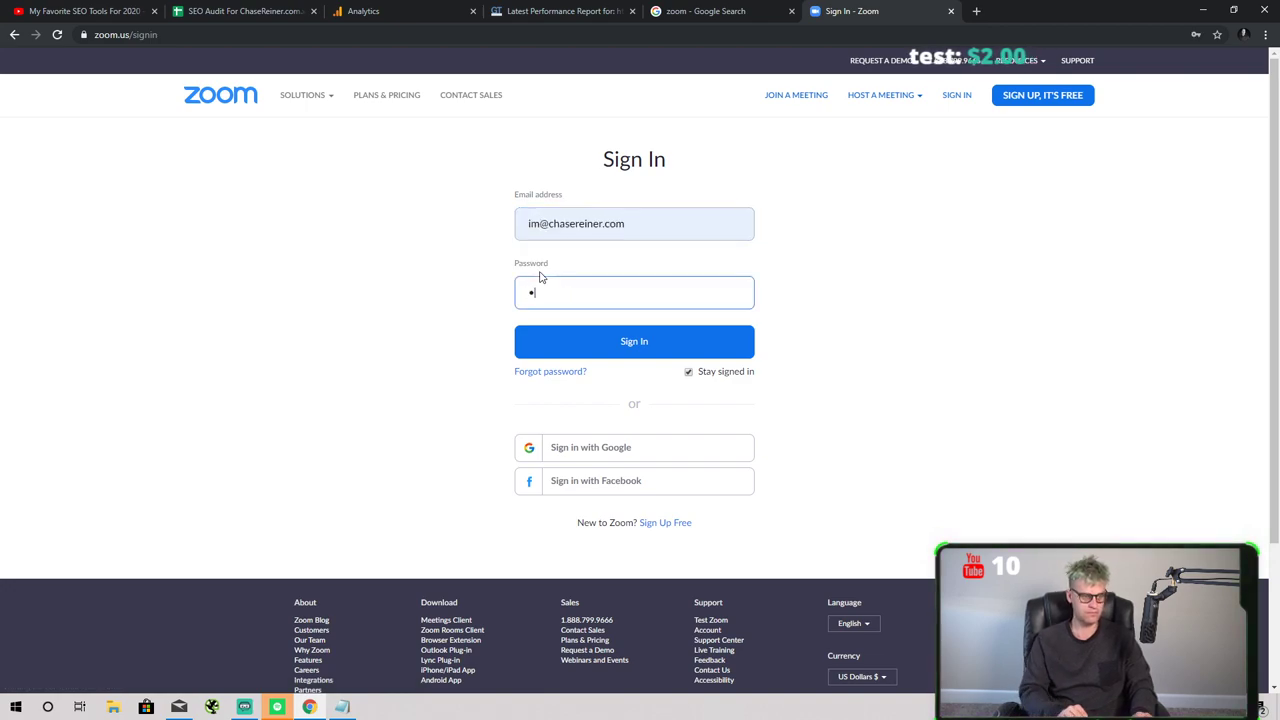
{"action": "key", "text": "Return"}
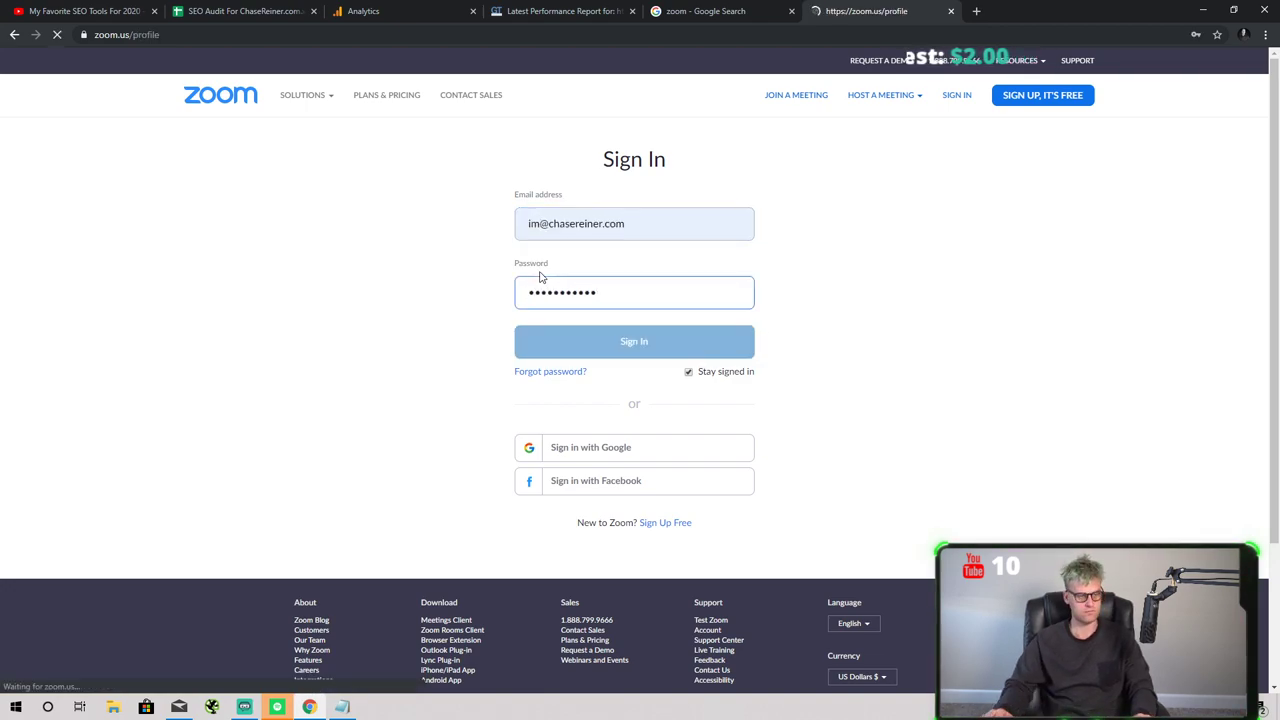
- Select the personal meeting link on the Zoom profile, then return to the audit spreadsheet
{"action": "left_click_drag", "start_coordinate": [530, 302], "coordinate": [463, 302]}
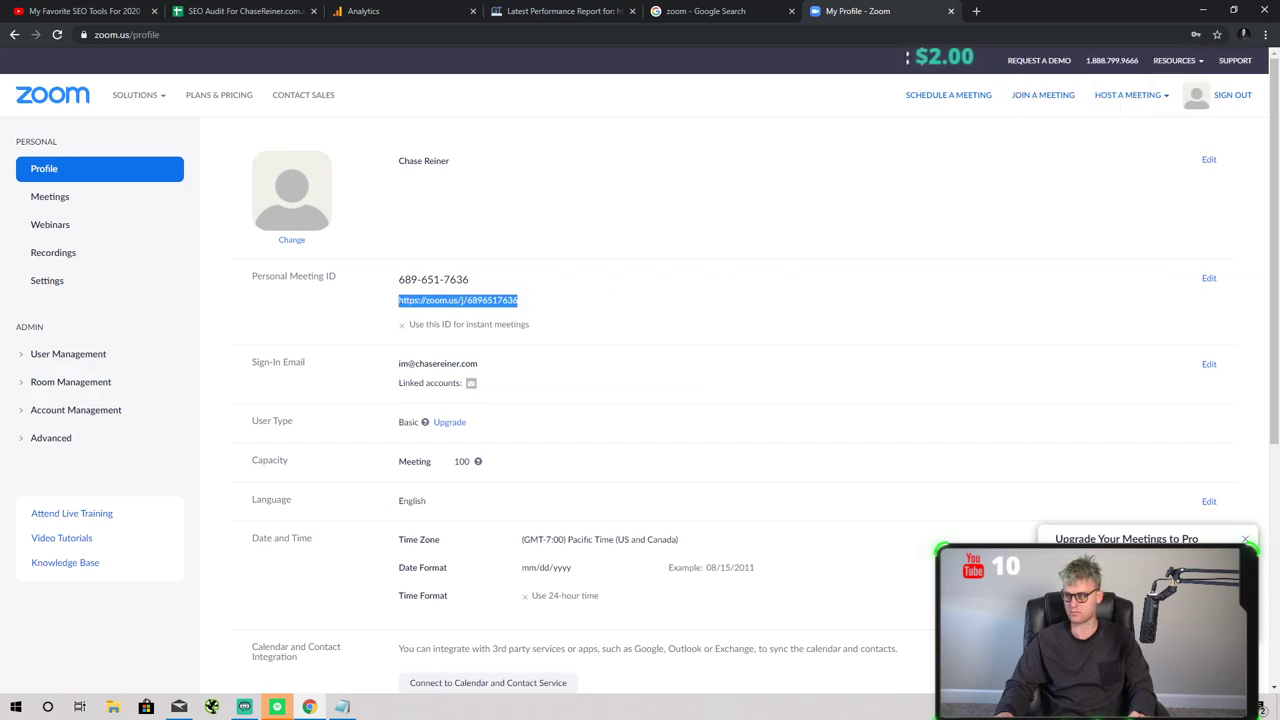
{"action": "key", "text": "alt+Tab"}
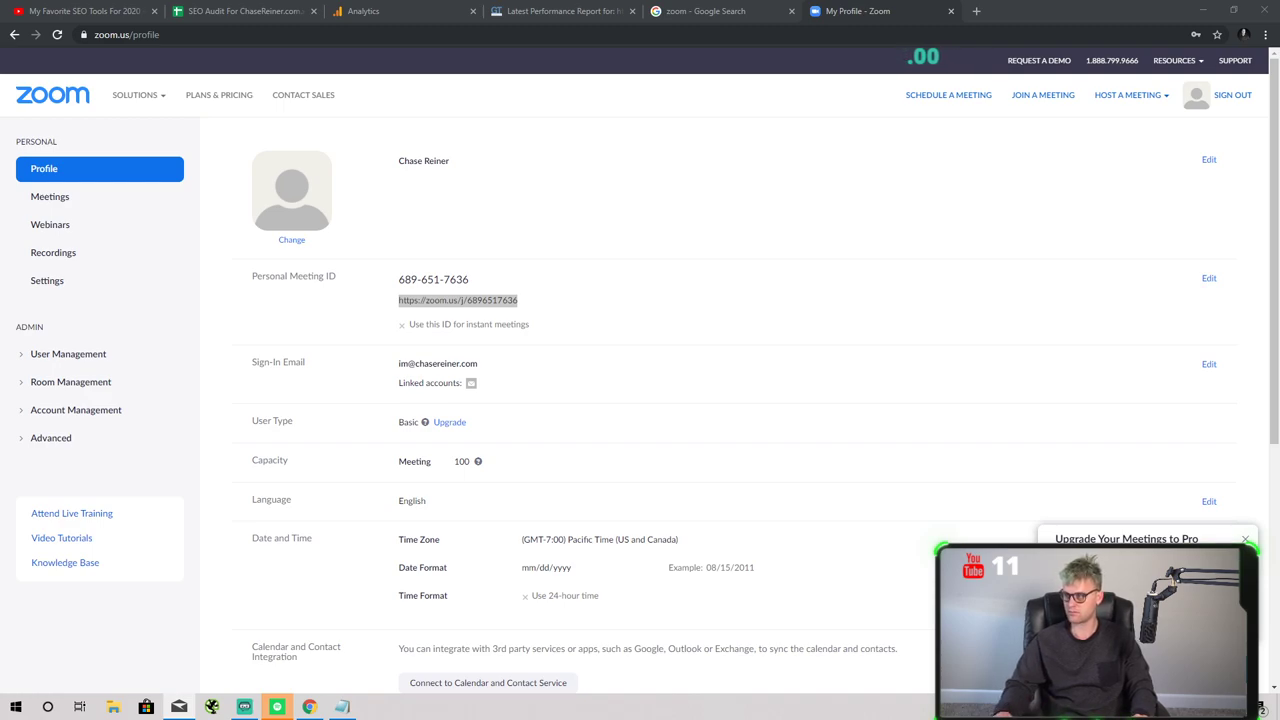
{"action": "key", "text": "alt+Tab"}
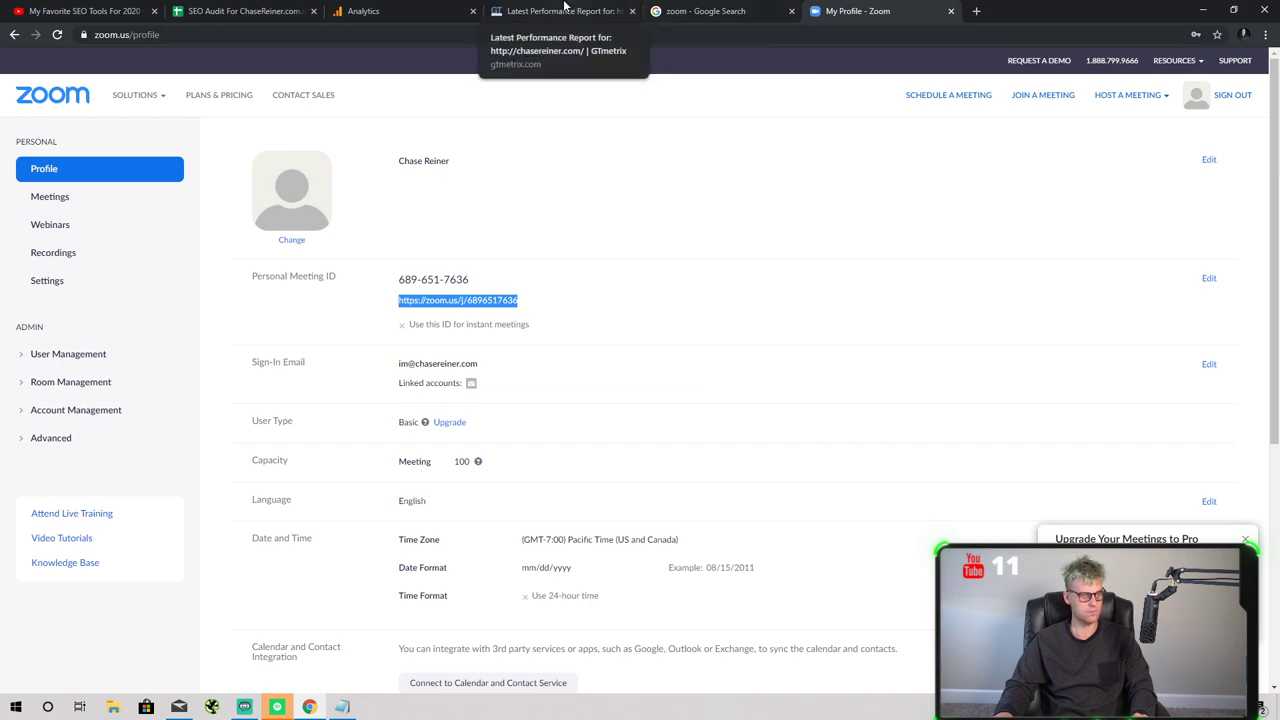
{"action": "left_click", "coordinate": [240, 11]}
{"action": "left_click", "coordinate": [398, 338]}
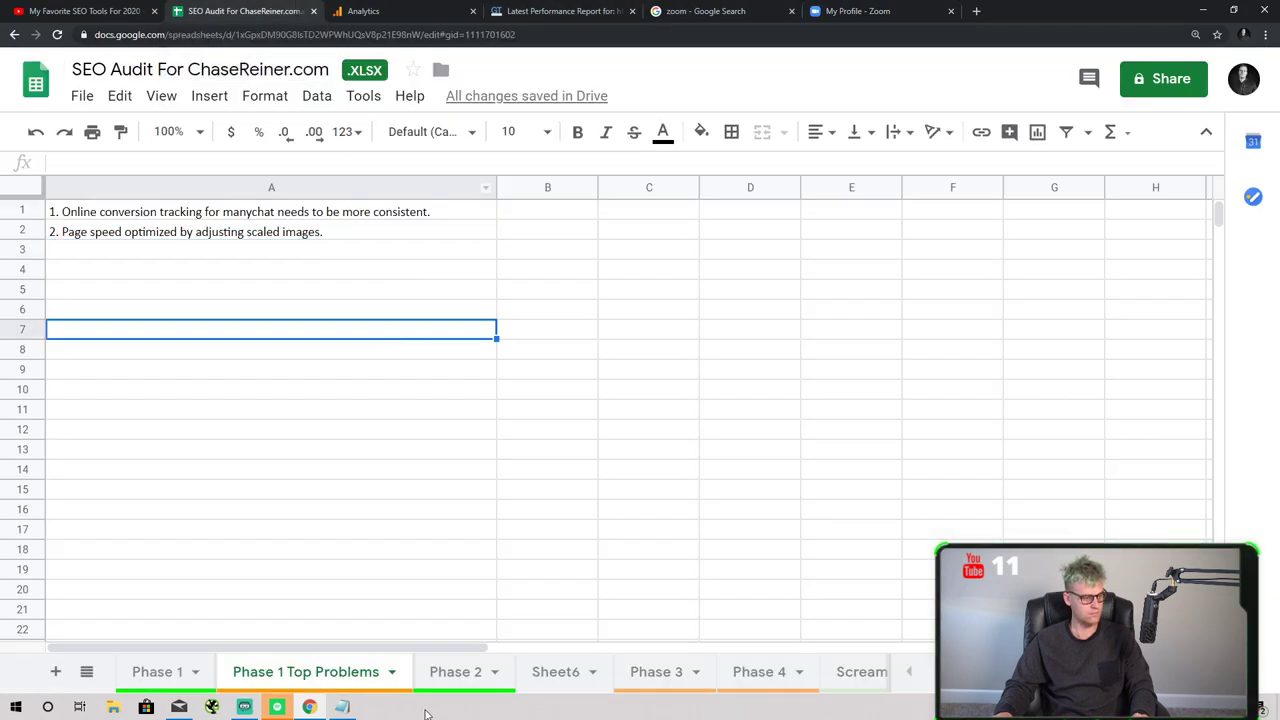
- Go to Sheet6 and cancel an unfinished entry in A2
{"action": "left_click", "coordinate": [490, 680]}
{"action": "left_click", "coordinate": [550, 676]}
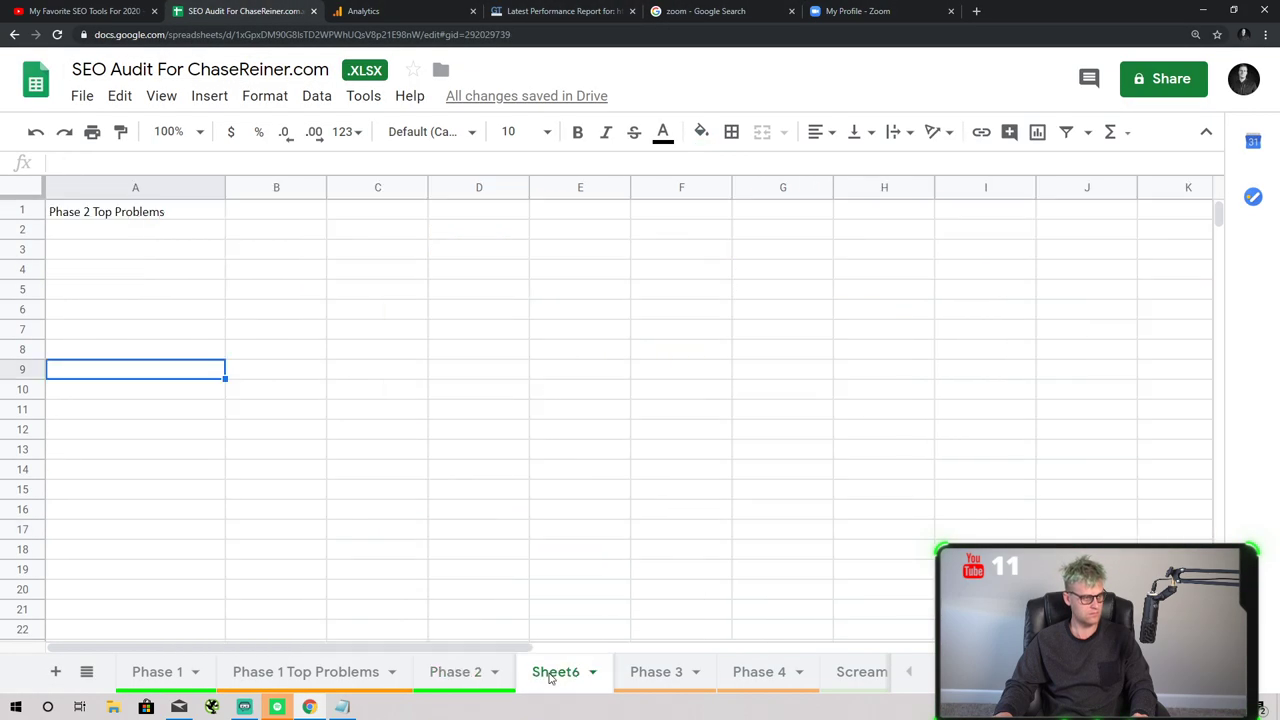
{"action": "left_click", "coordinate": [460, 676]}
{"action": "left_click", "coordinate": [540, 678]}
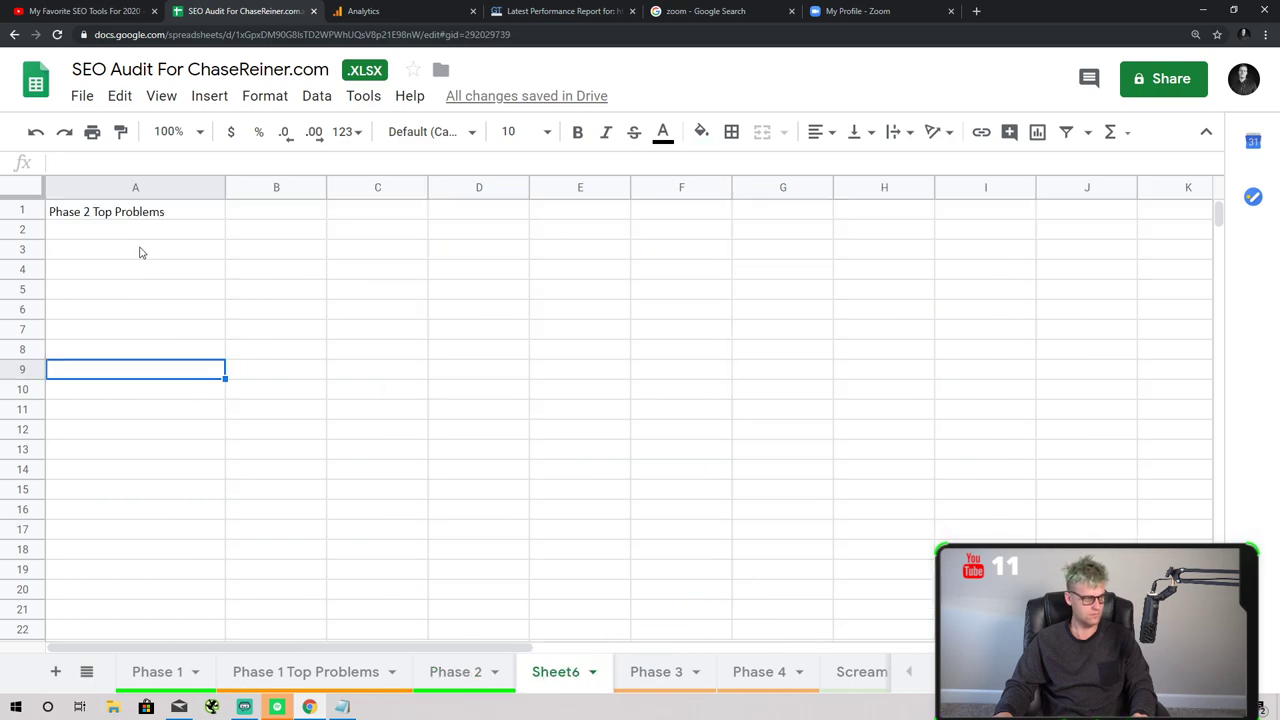
{"action": "key", "text": "Up"}
{"action": "key", "text": "Up"}
{"action": "key", "text": "Up"}
{"action": "key", "text": "Up"}
{"action": "key", "text": "Up"}
{"action": "key", "text": "Up"}
{"action": "key", "text": "Up"}
{"action": "type", "text": "Inte"}
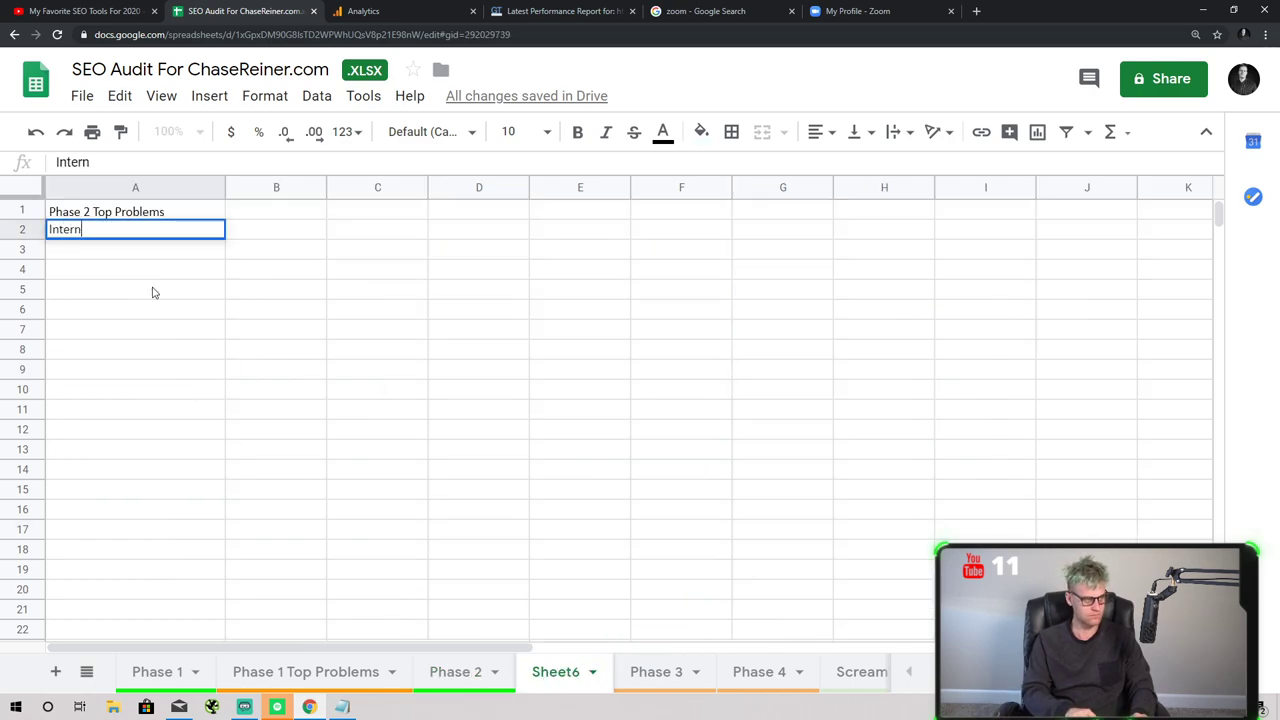
{"action": "key", "text": "Escape"}
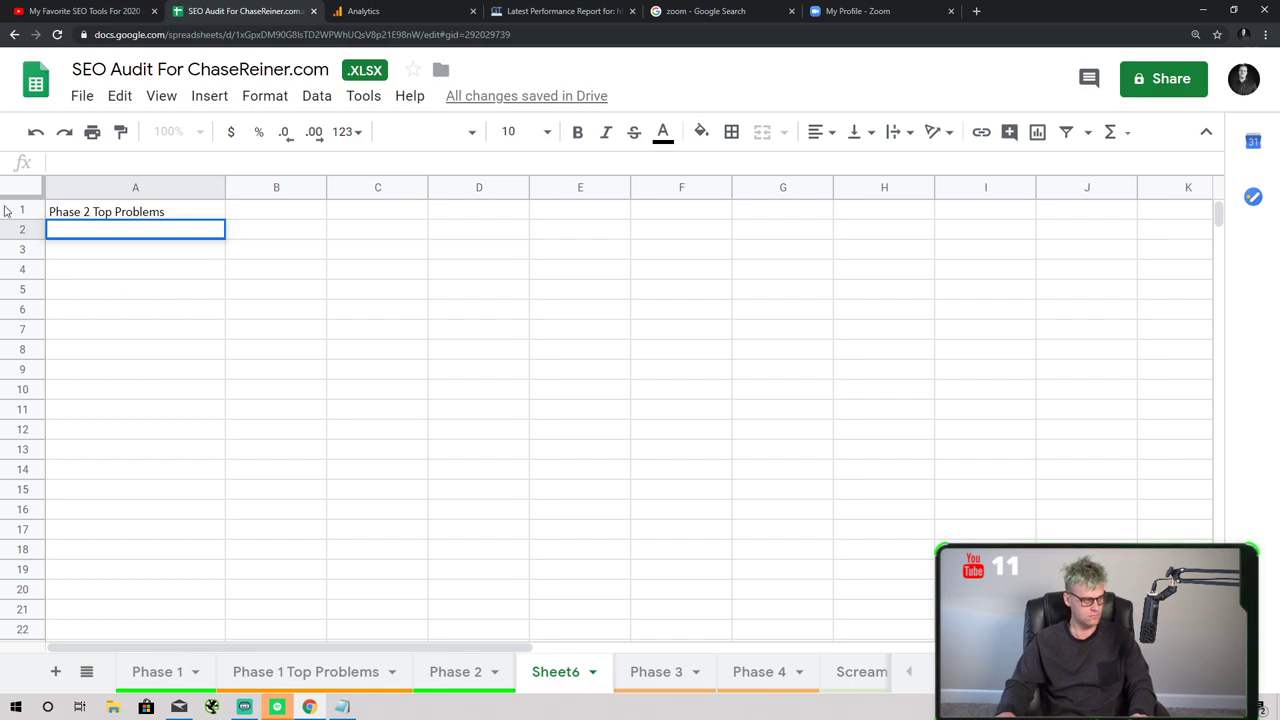
- Replace the A1 heading with the poor internal linking and deindex-random-pages problems, widening column A
{"action": "left_click", "coordinate": [108, 216]}
{"action": "key", "text": "ctrl+a"}
{"action": "left_click", "coordinate": [108, 216]}
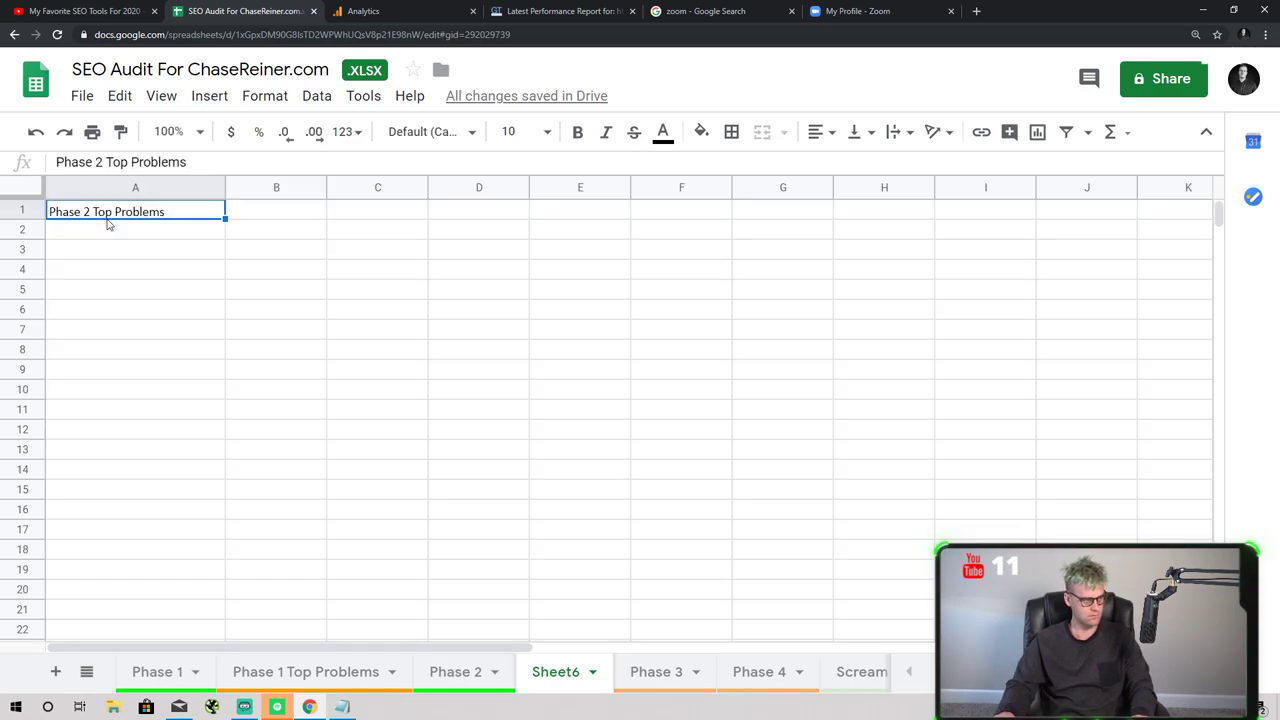
{"action": "type", "text": "2."}
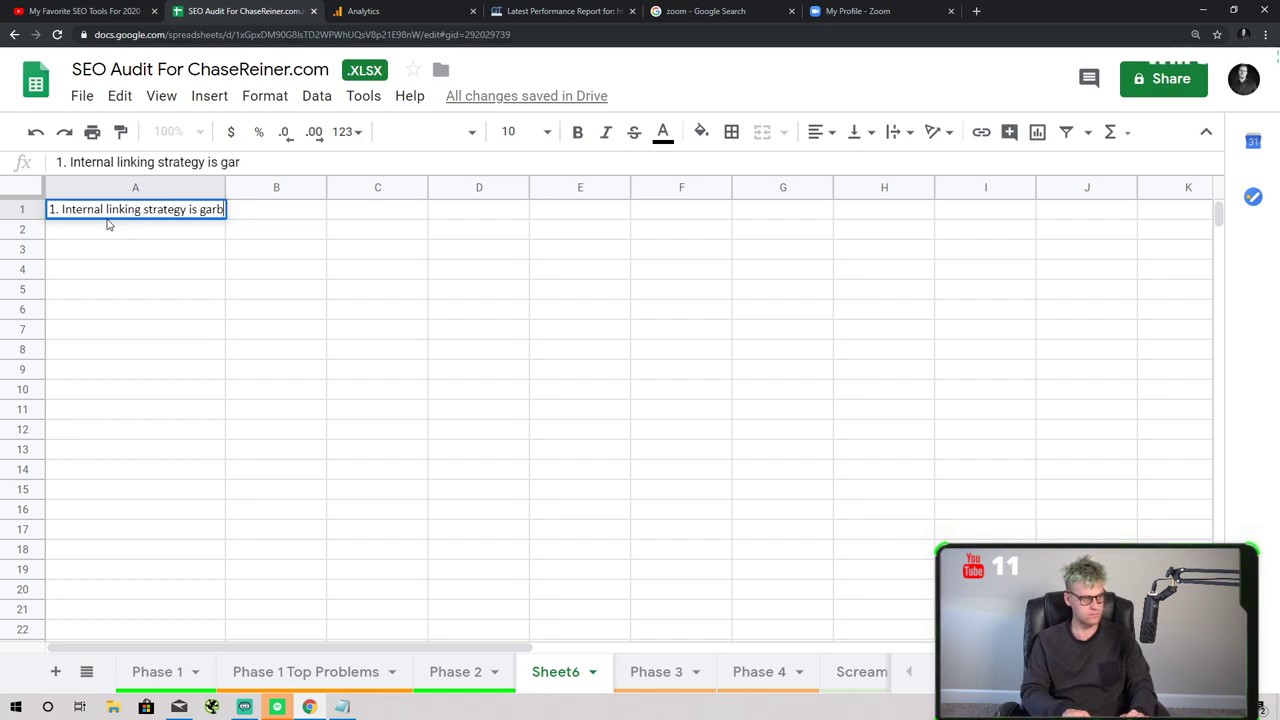
{"action": "type", "text": "age"}
{"action": "key", "text": "Return"}
{"action": "type", "text": "2. Tons of random"}
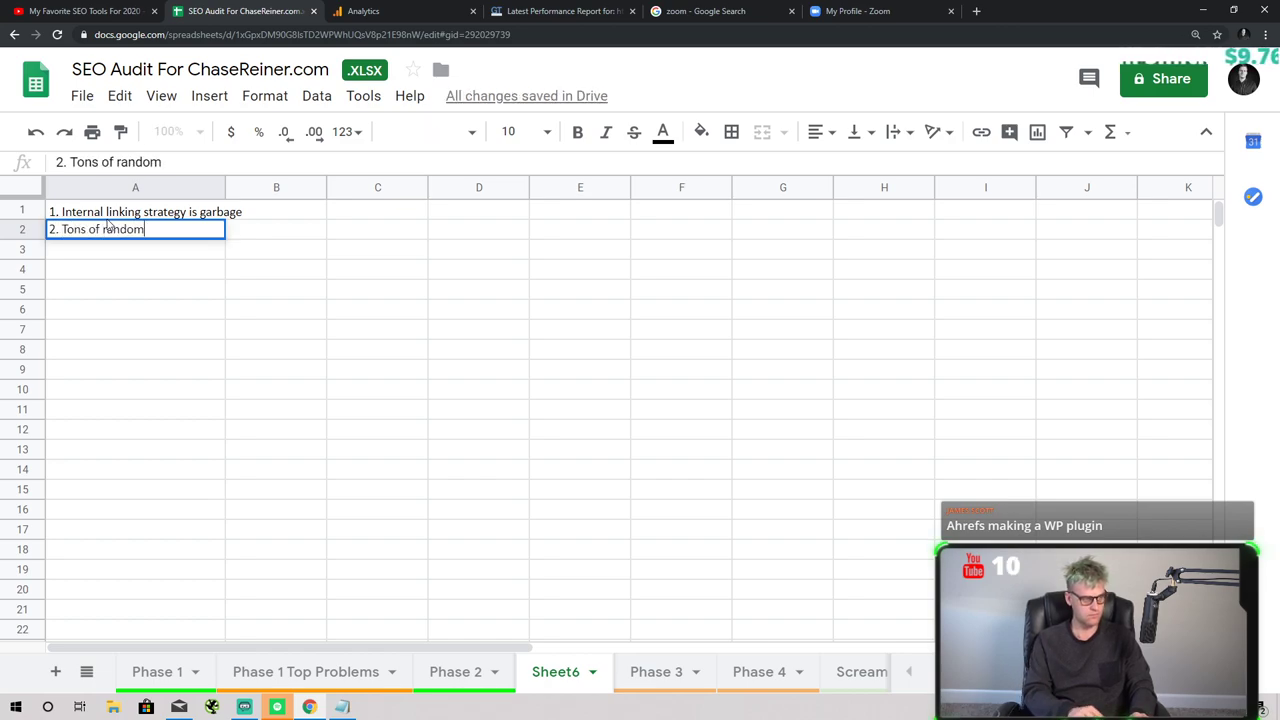
{"action": "type", "text": "t need to"}
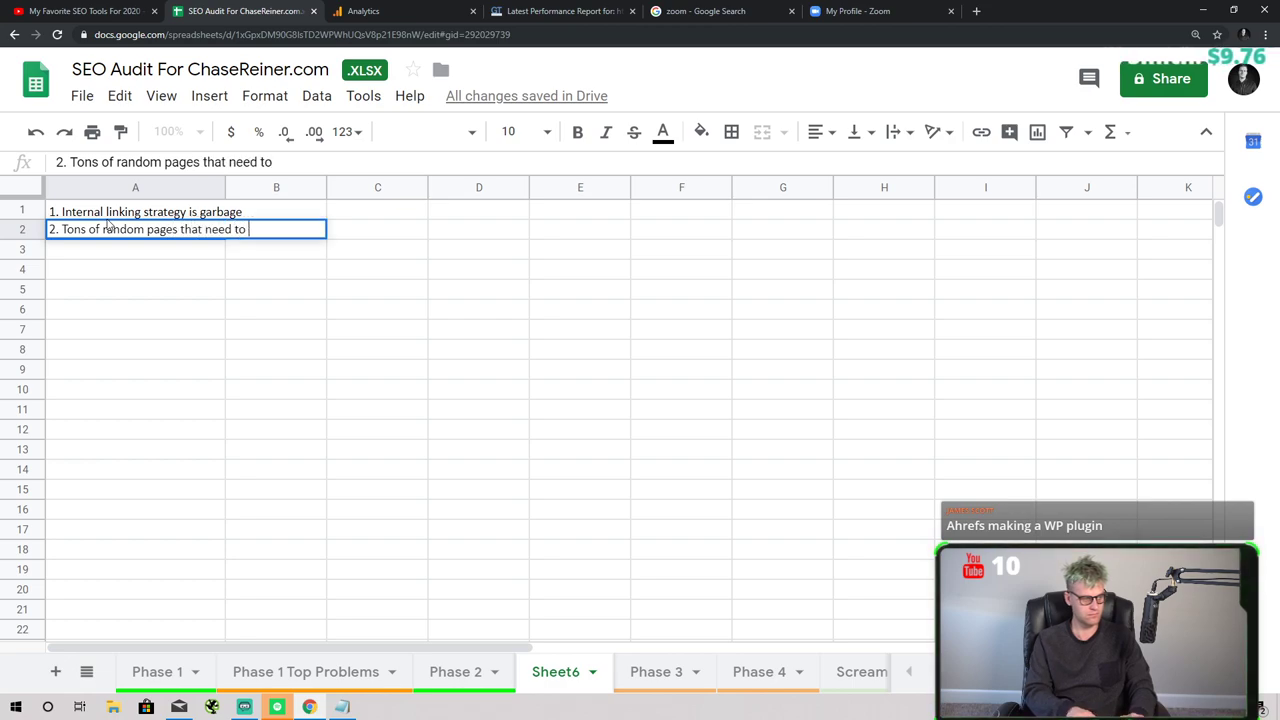
{"action": "type", "text": "r de"}
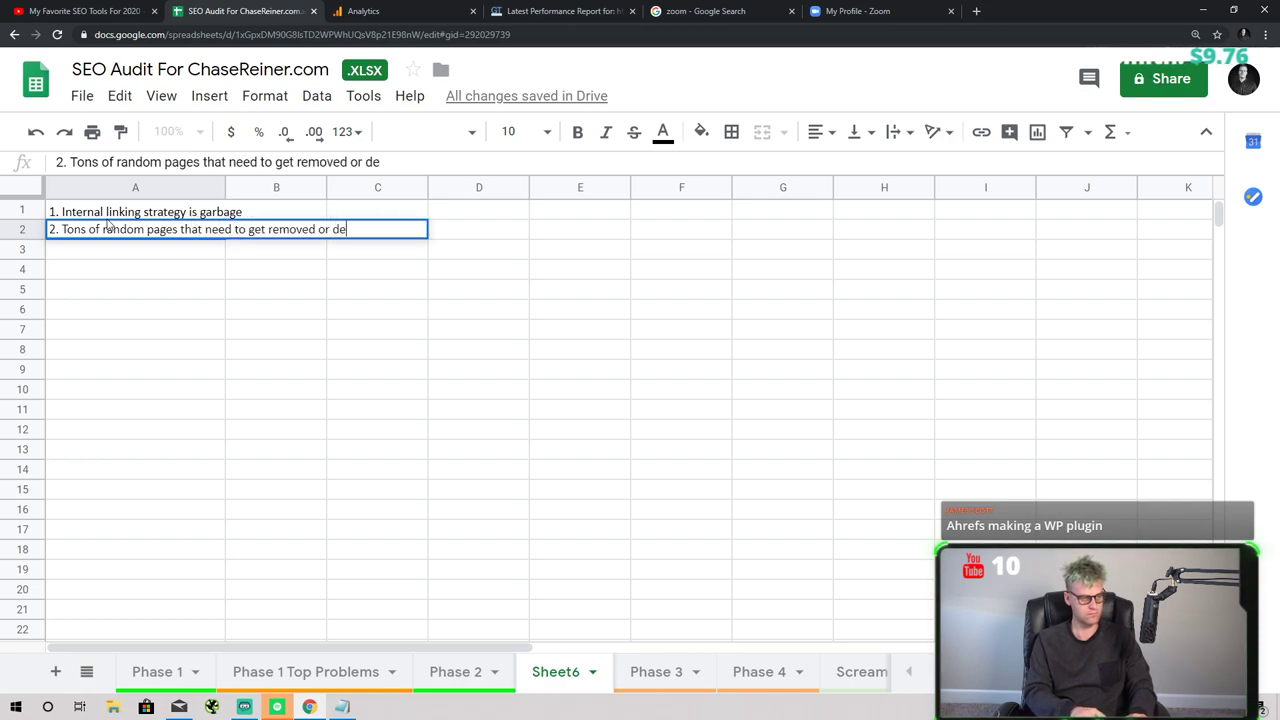
{"action": "type", "text": "indexed"}
{"action": "key", "text": "Return"}
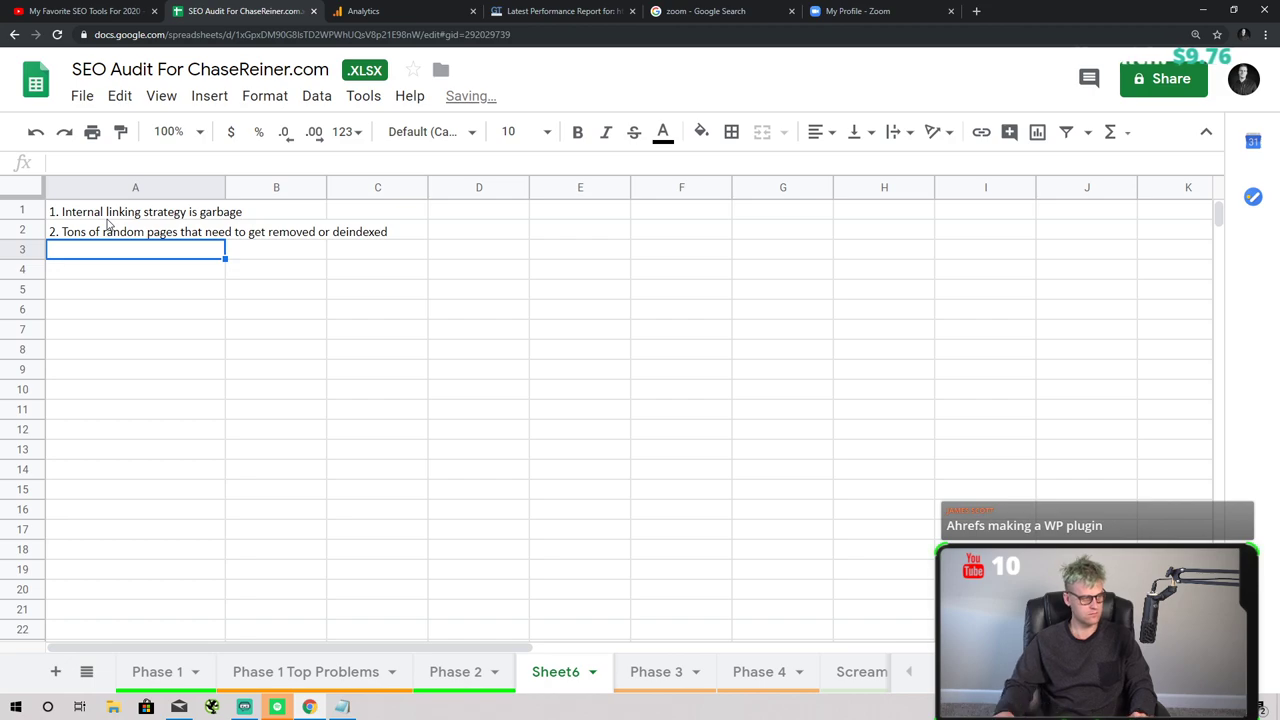
{"action": "left_click_drag", "start_coordinate": [224, 188], "coordinate": [391, 190]}
{"action": "left_click", "coordinate": [352, 310]}
- Review the Phase 2 sheet's seo roadmap template query and its page address
{"action": "left_click", "coordinate": [455, 671]}
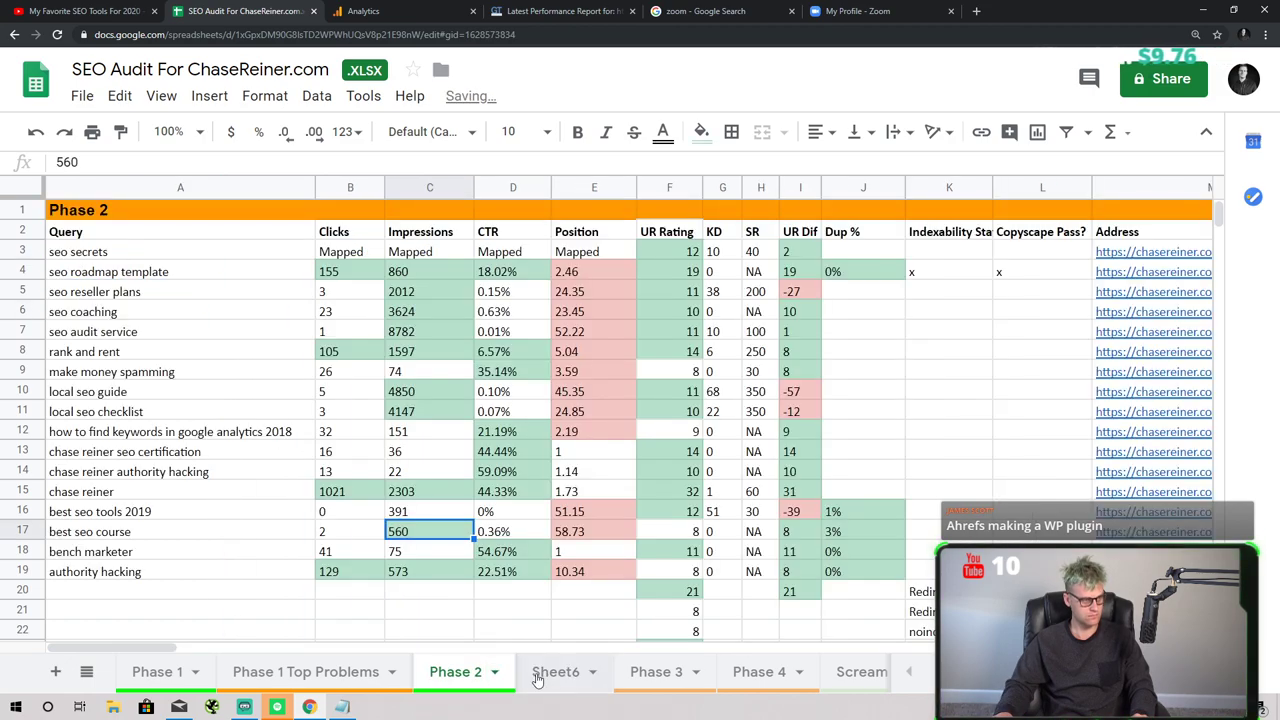
{"action": "scroll", "coordinate": [515, 591], "scroll_direction": "down", "scroll_amount": 2}
{"action": "scroll", "coordinate": [575, 560], "scroll_direction": "down", "scroll_amount": 5}
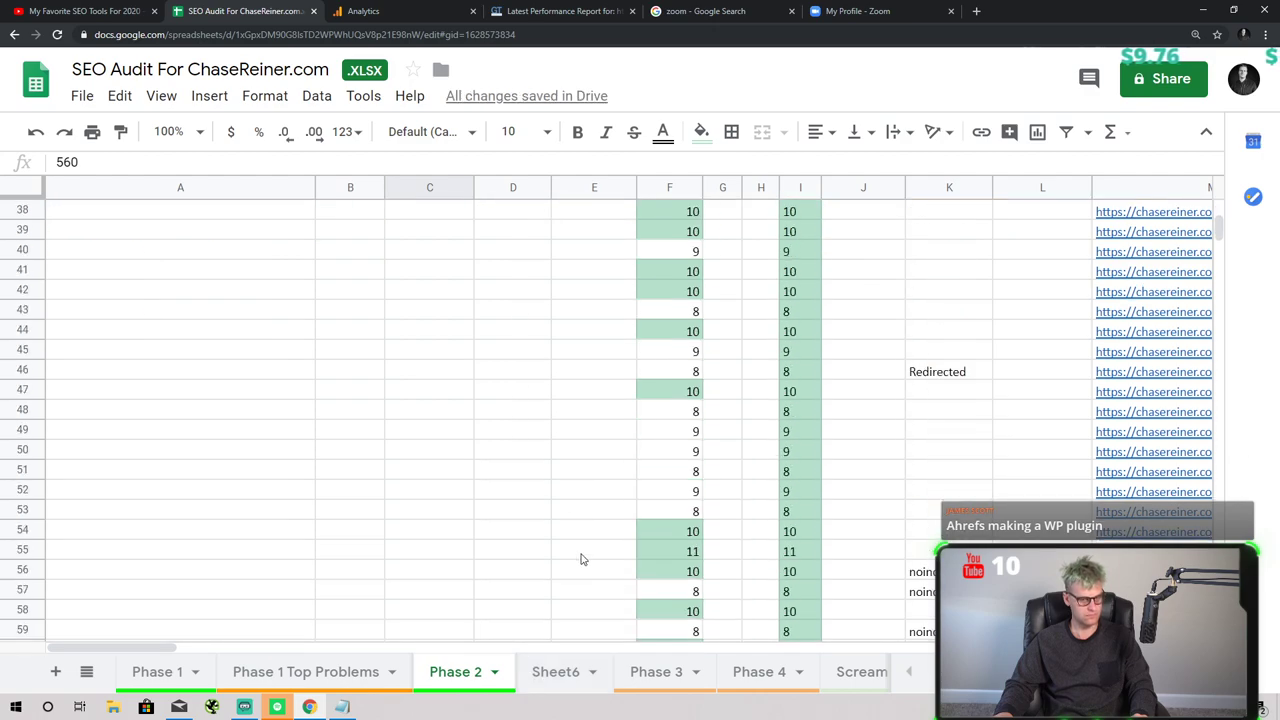
{"action": "scroll", "coordinate": [578, 557], "scroll_direction": "up", "scroll_amount": 7}
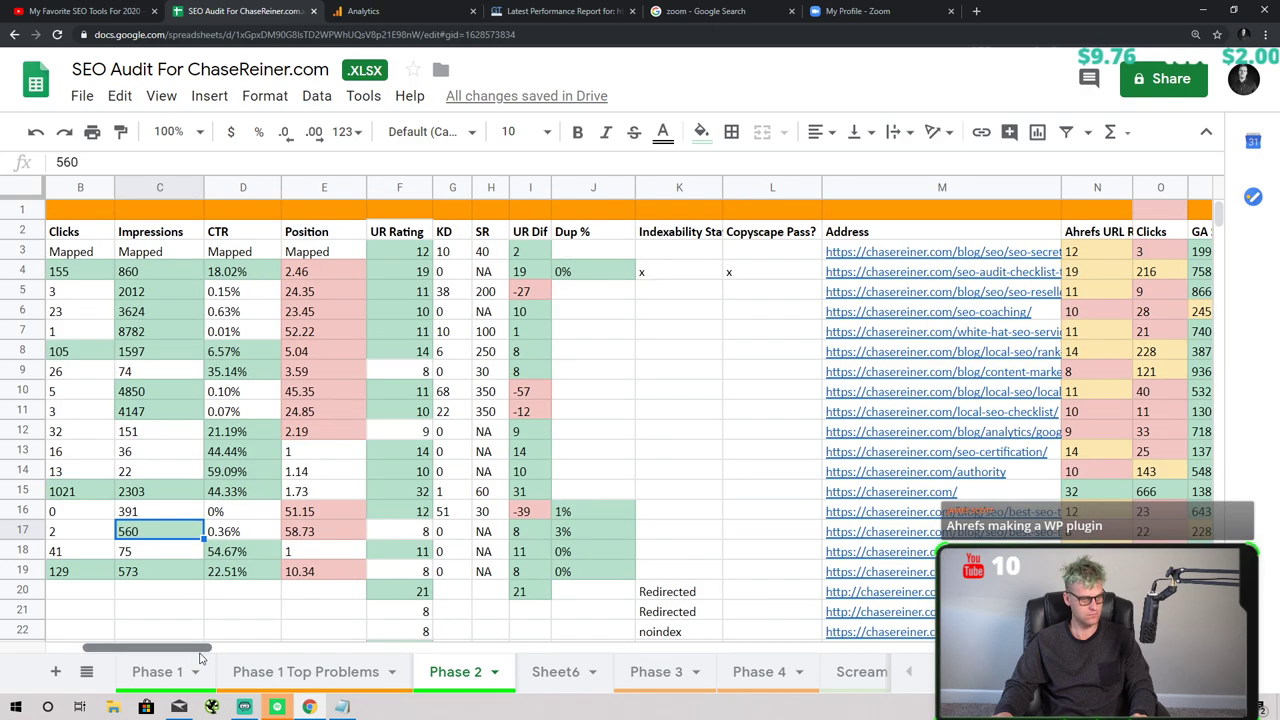
{"action": "scroll", "coordinate": [198, 645], "scroll_direction": "right", "scroll_amount": 3}
{"action": "left_click_drag", "start_coordinate": [198, 656], "coordinate": [177, 655]}
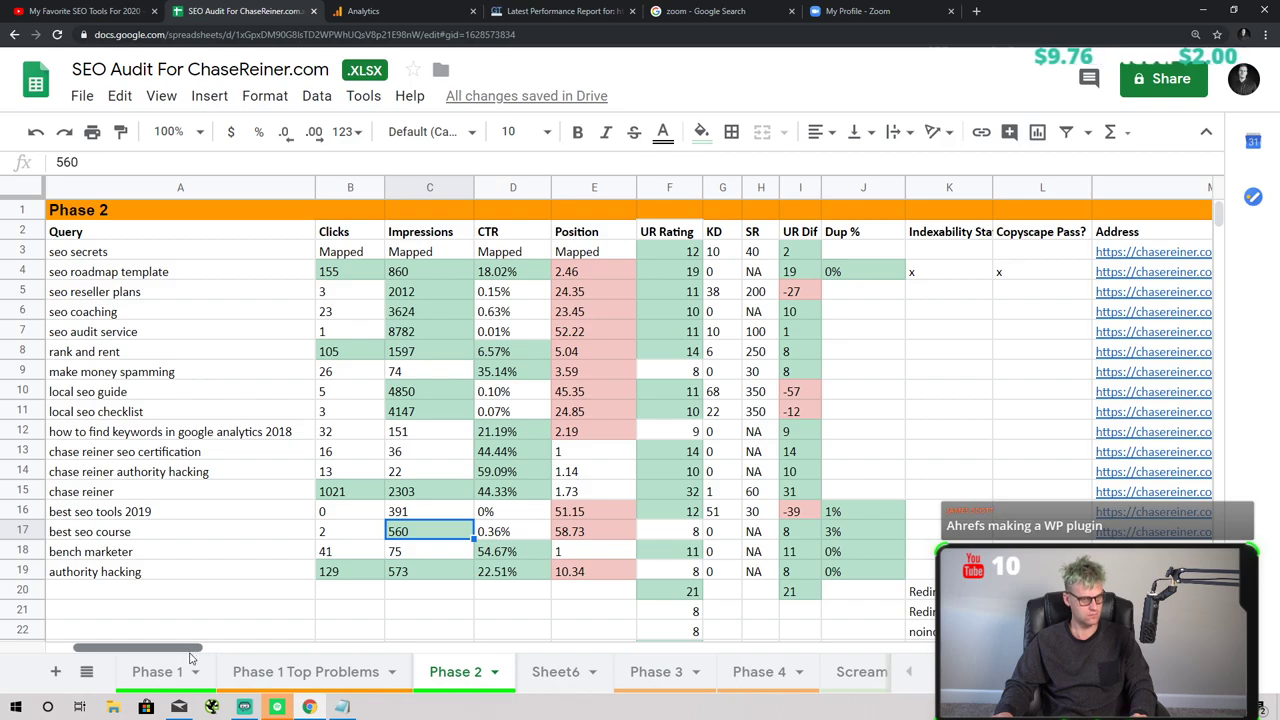
{"action": "left_click_drag", "start_coordinate": [193, 657], "coordinate": [178, 656]}
{"action": "left_click", "coordinate": [269, 283]}
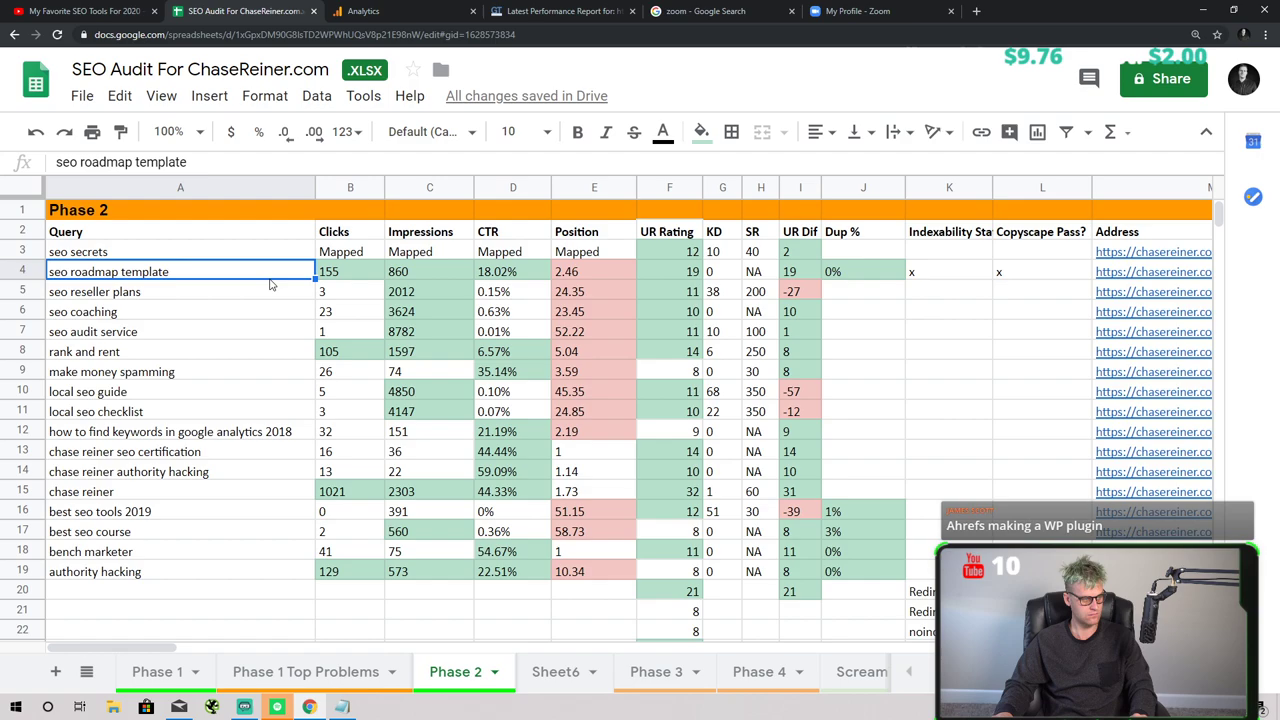
{"action": "left_click", "coordinate": [1200, 265]}
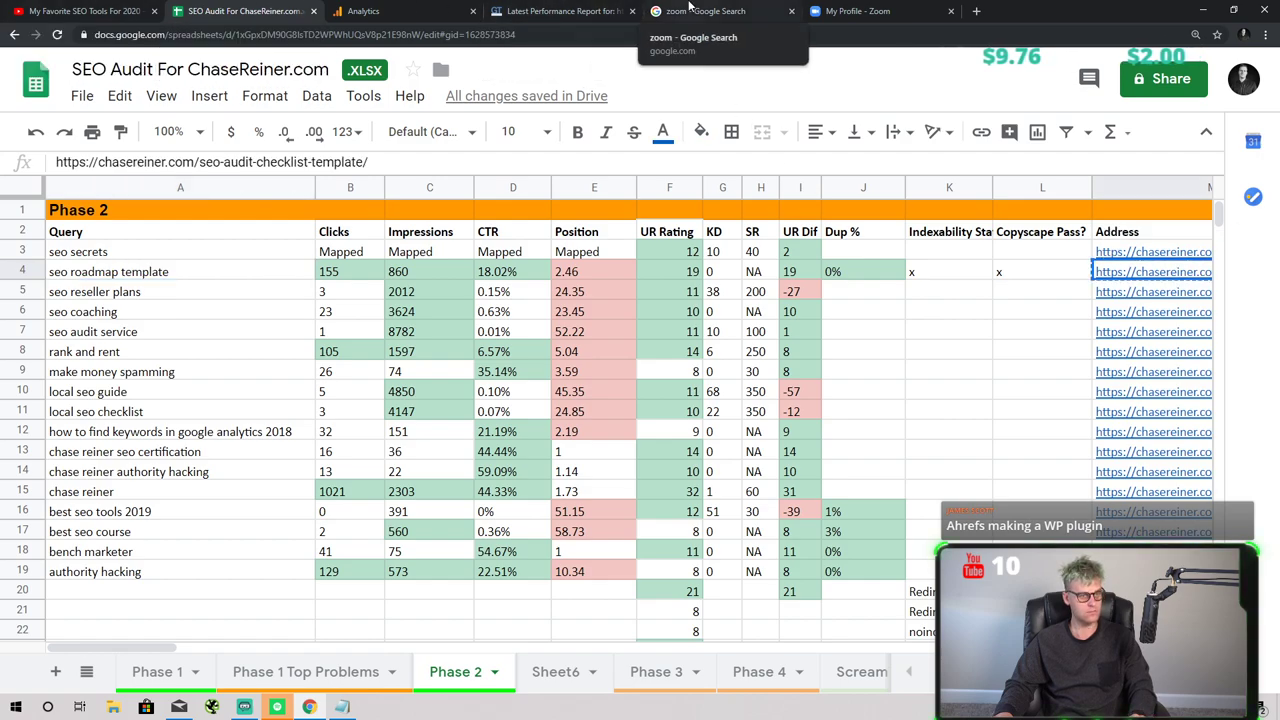
{"action": "left_click", "coordinate": [689, 8]}
- Search for Search Console and open it for the site
{"action": "left_click", "coordinate": [669, 36]}
{"action": "type", "text": "search conso"}
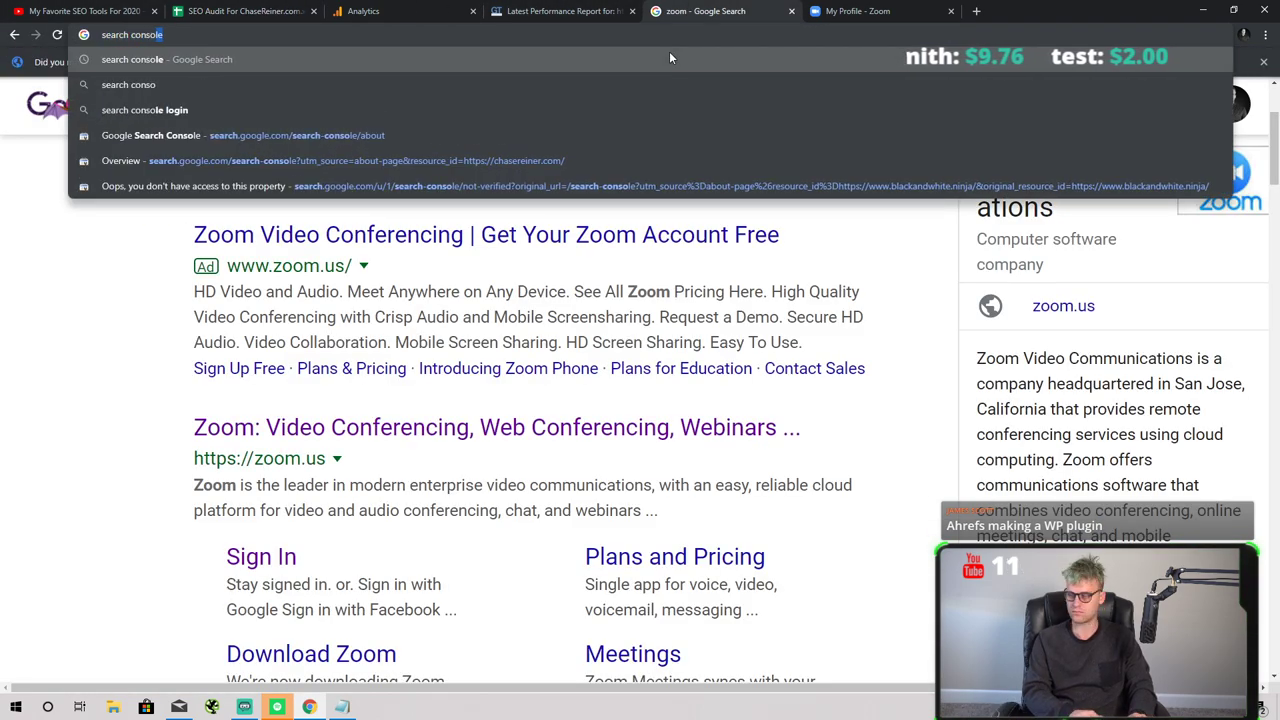
{"action": "key", "text": "Return"}
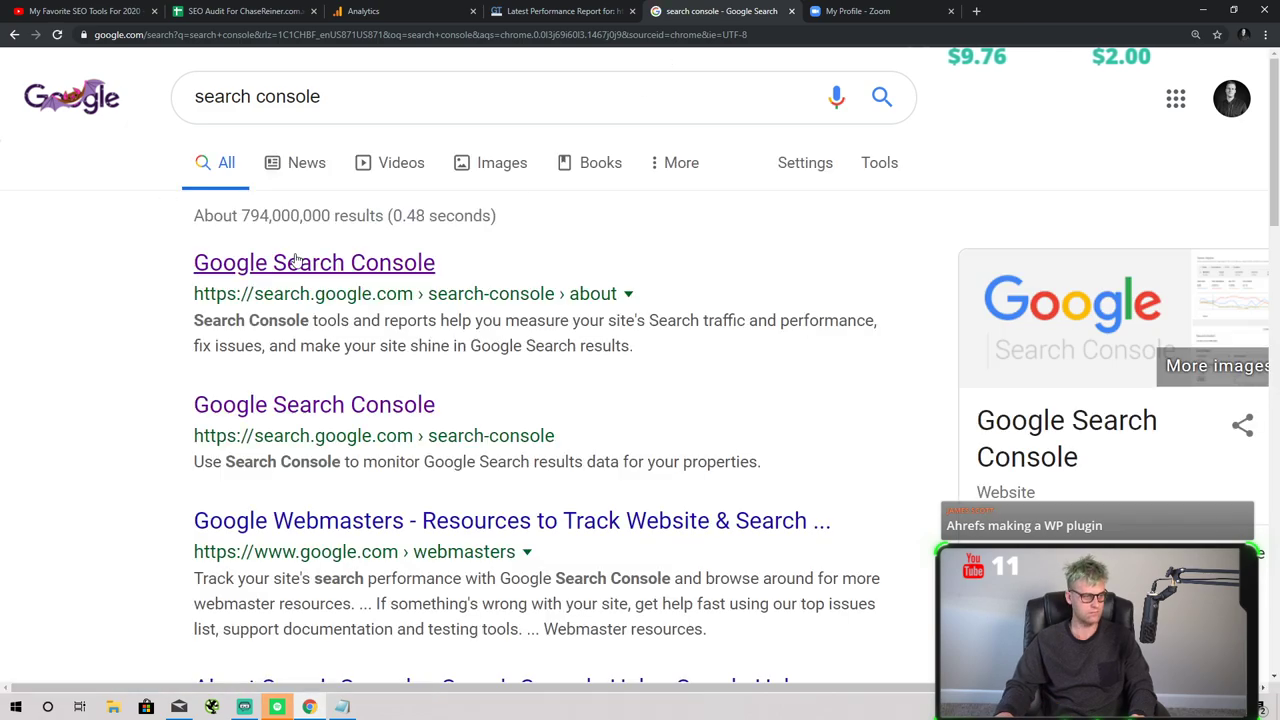
{"action": "left_click", "coordinate": [296, 262]}
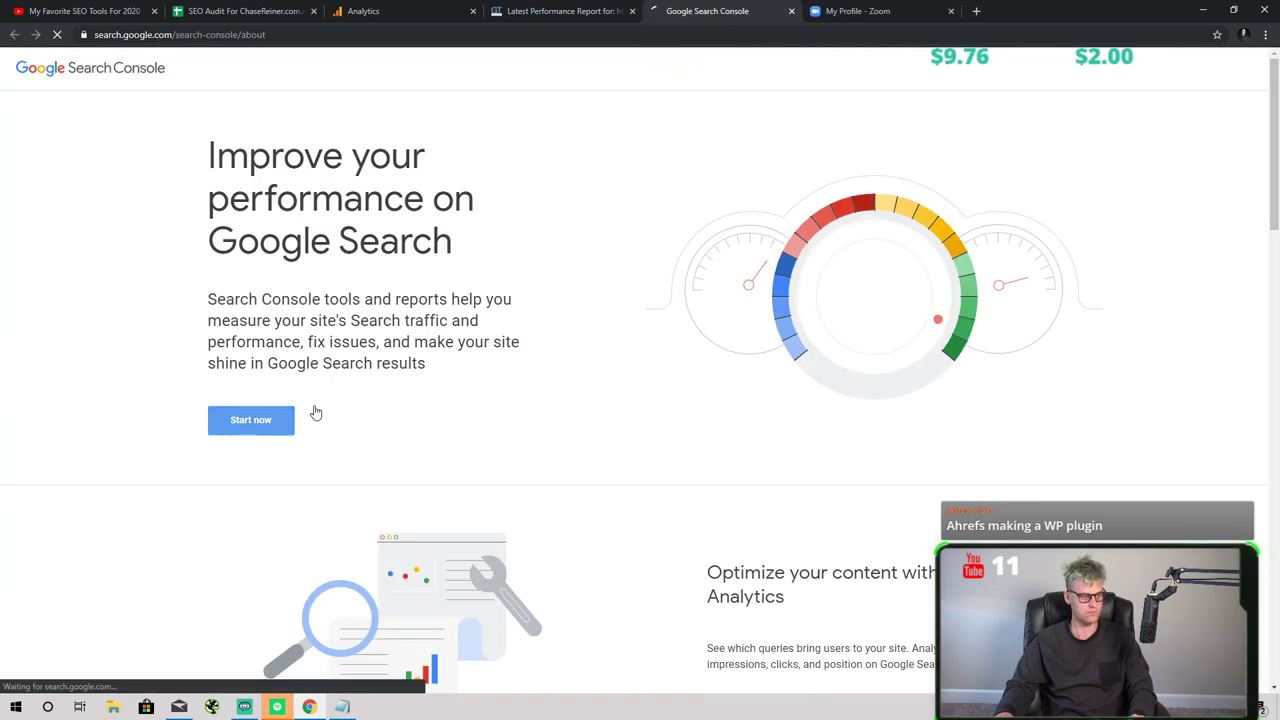
{"action": "left_click", "coordinate": [282, 420]}
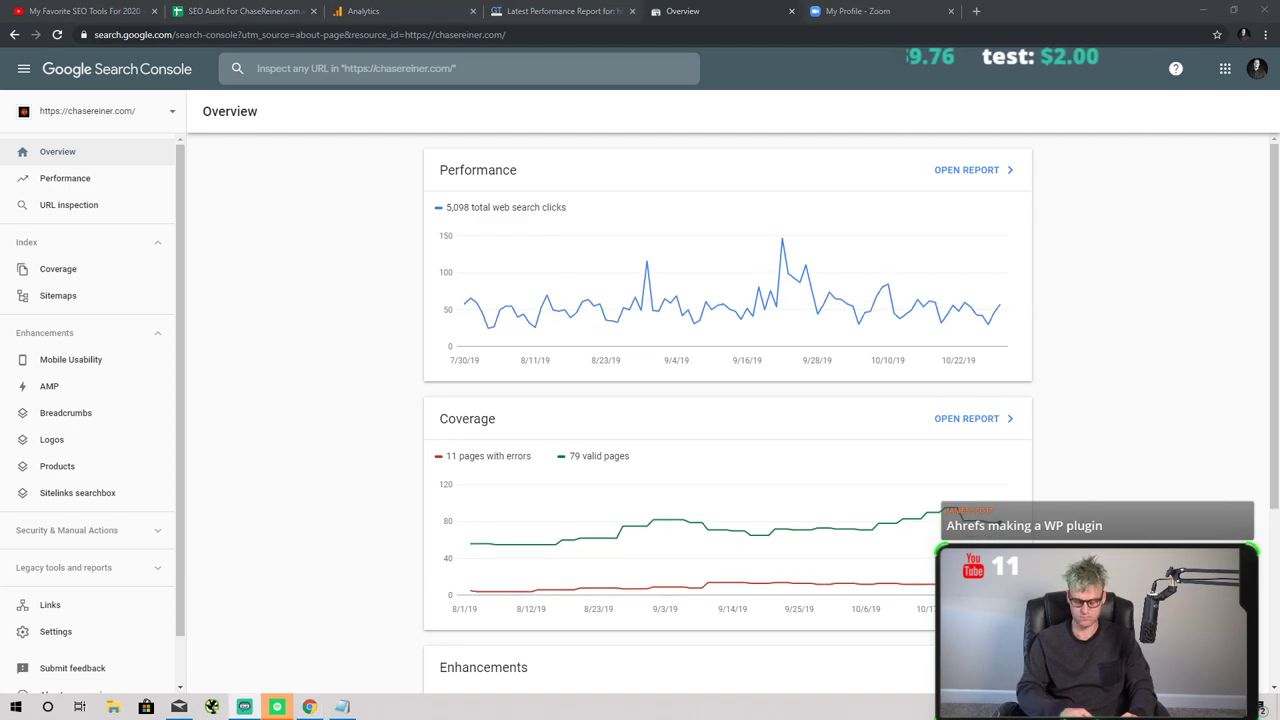
- Open the full Performance report and filter it to the seo-audit-checklist-template page
{"action": "left_click", "coordinate": [957, 169]}
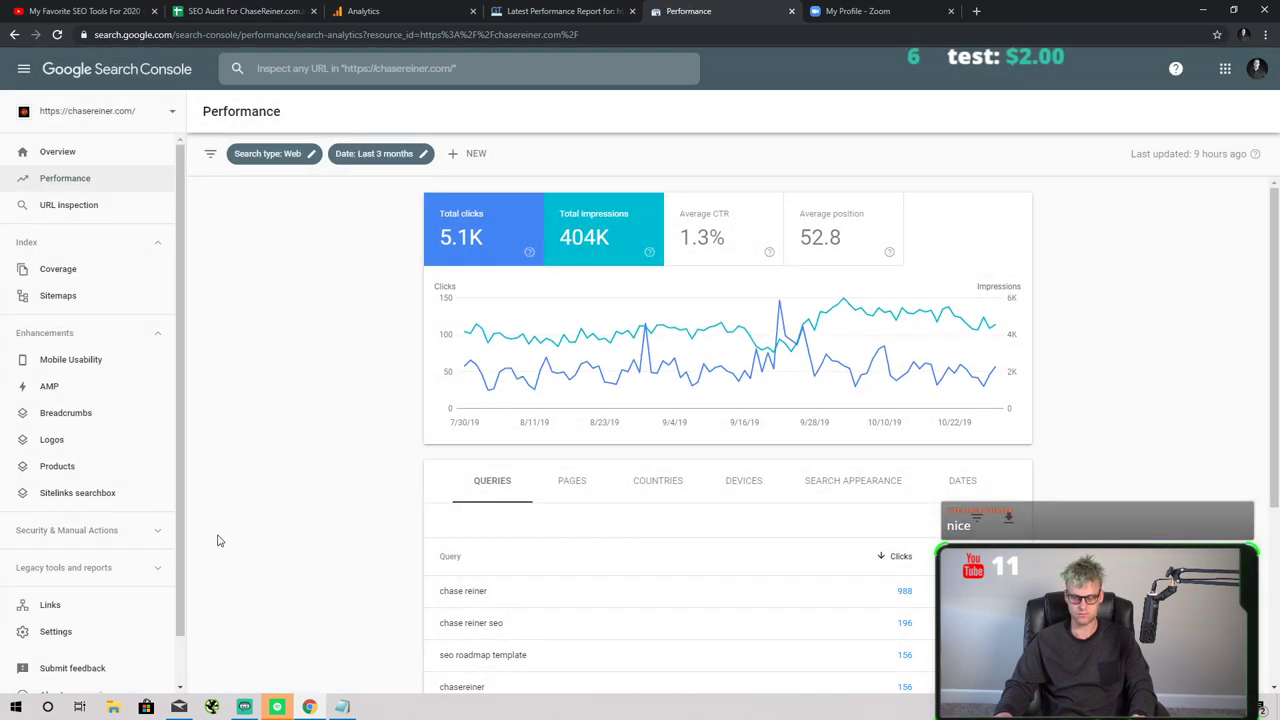
{"action": "left_click", "coordinate": [745, 225]}
{"action": "left_click", "coordinate": [835, 225]}
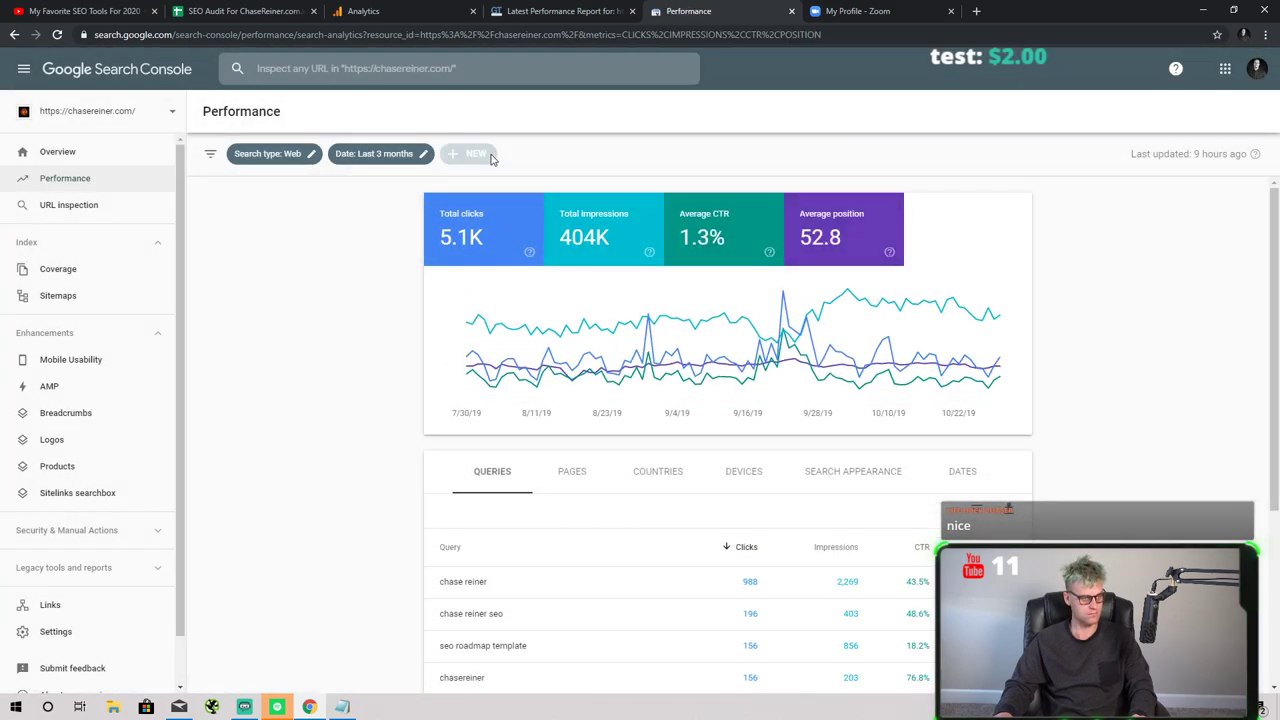
{"action": "left_click", "coordinate": [485, 158]}
{"action": "left_click", "coordinate": [540, 208]}
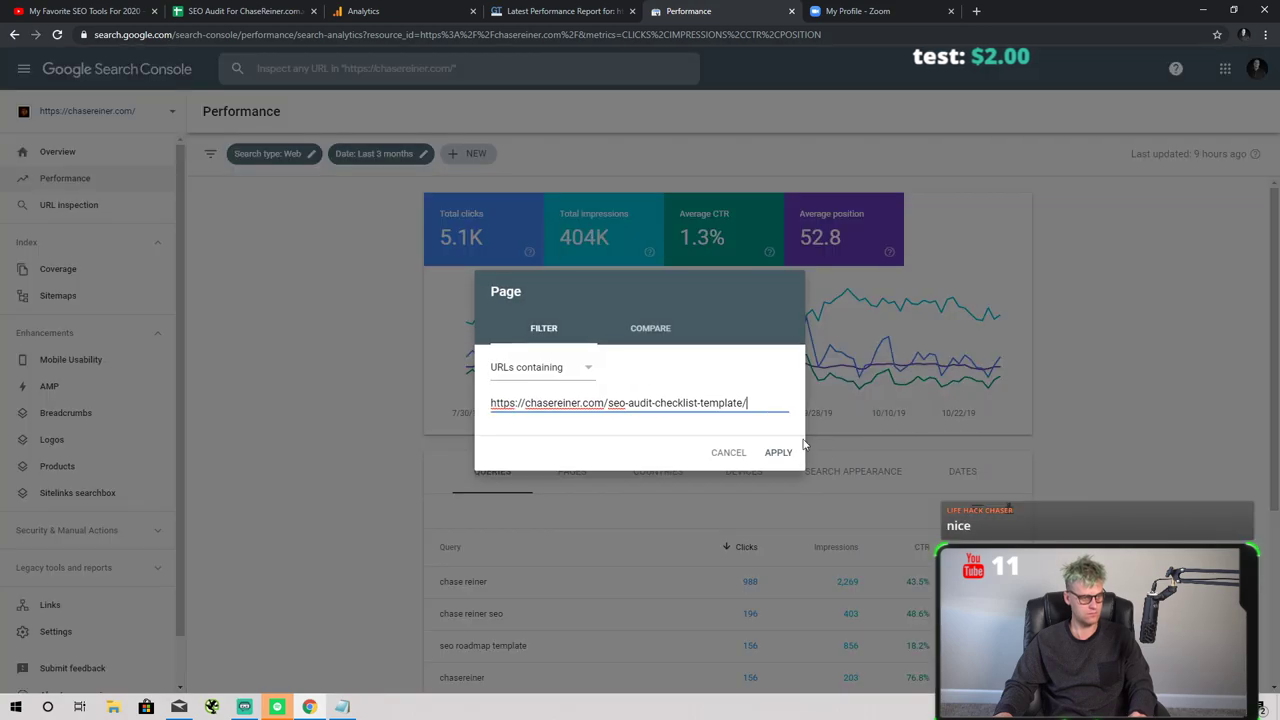
{"action": "left_click", "coordinate": [778, 453]}
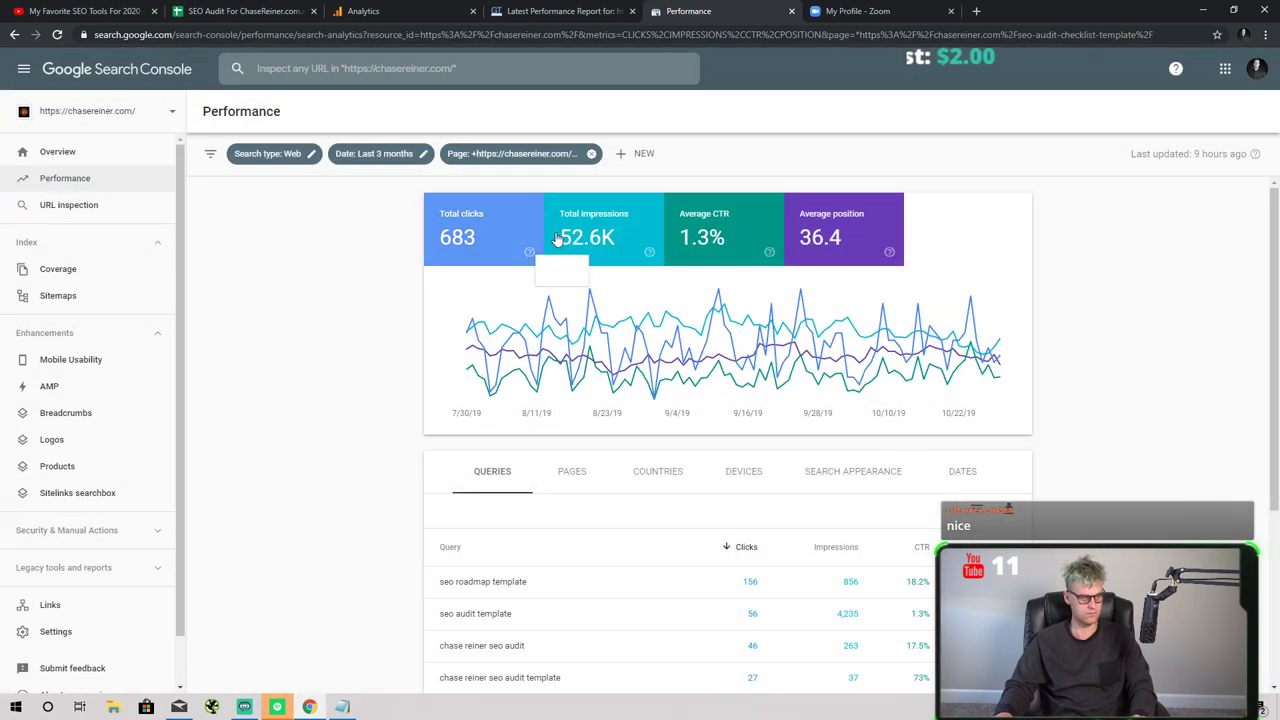
- Chart clicks and average position, and narrow to the seo roadmap template query
{"action": "left_click", "coordinate": [658, 241]}
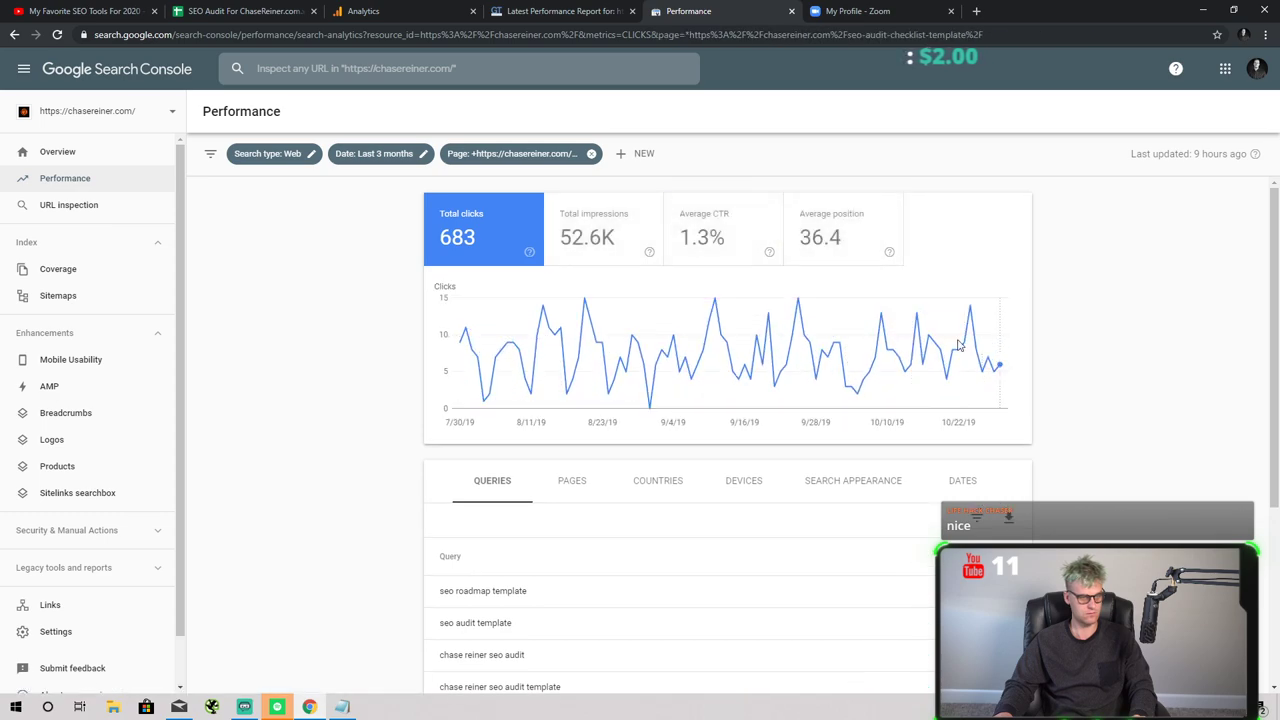
{"action": "left_click", "coordinate": [840, 232]}
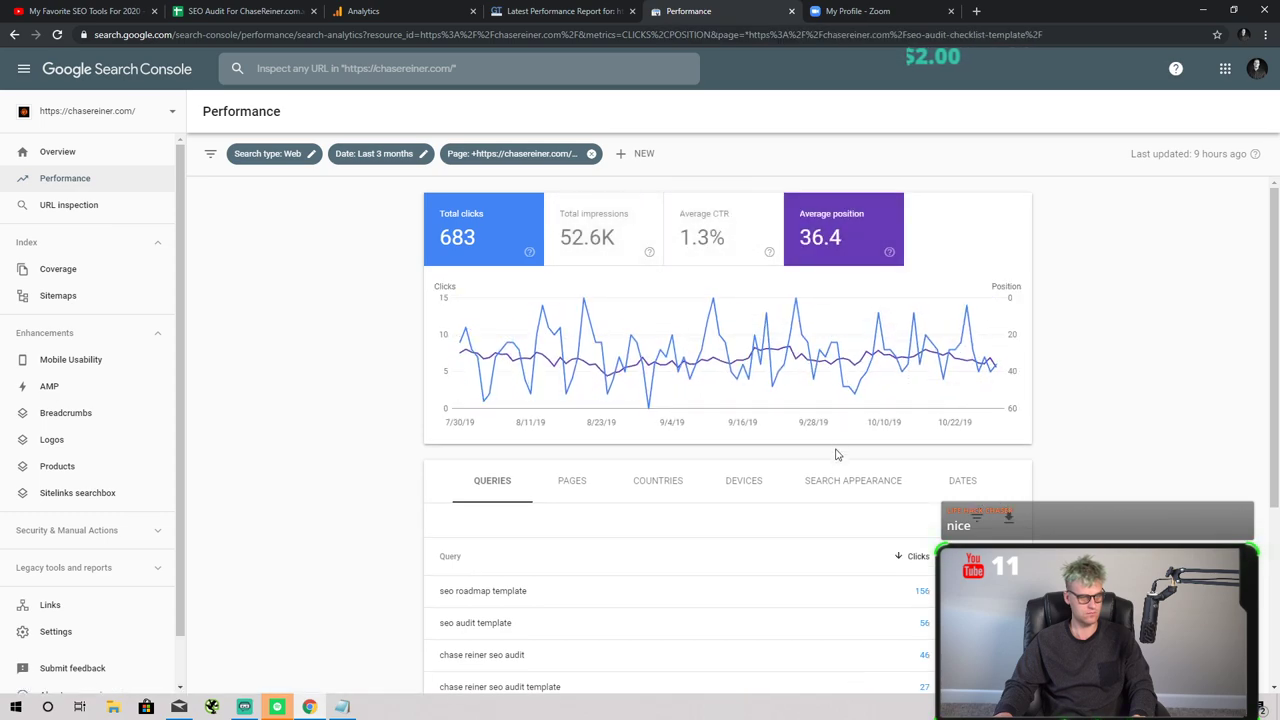
{"action": "scroll", "coordinate": [700, 480], "scroll_direction": "down", "scroll_amount": 1}
{"action": "left_click", "coordinate": [625, 460]}
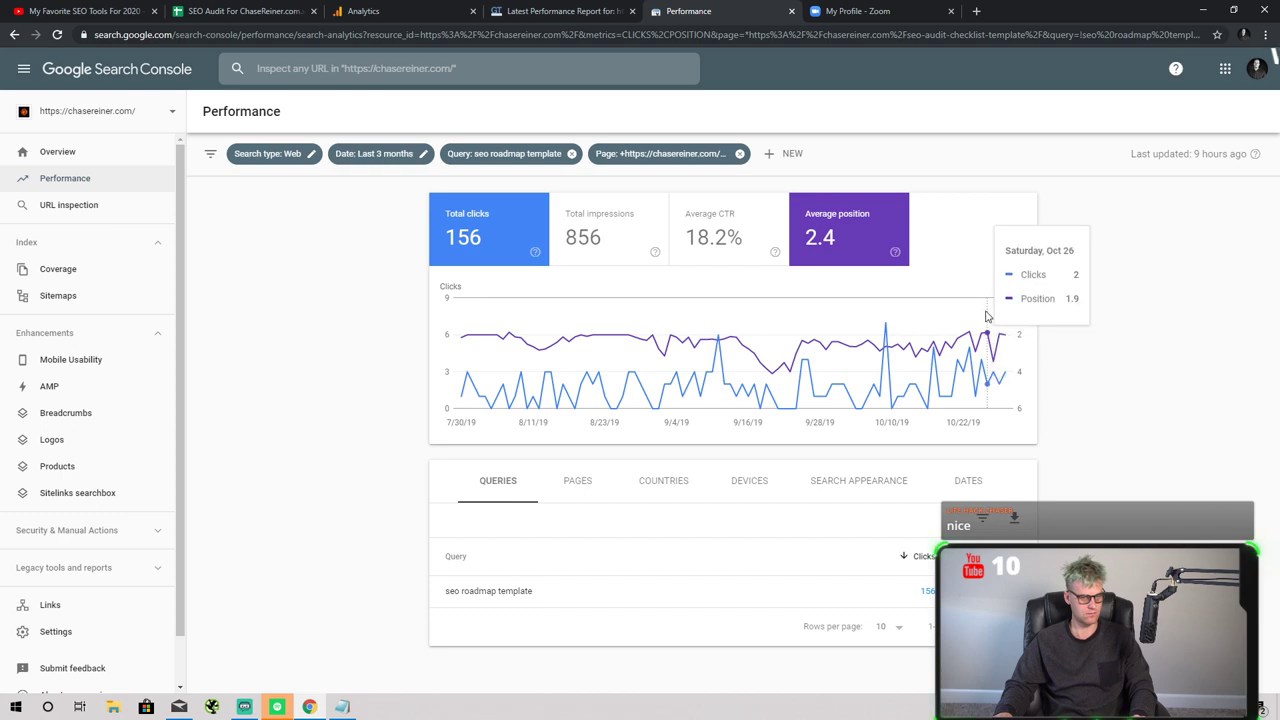
- Search 'seo roadmap template' in a private window, confirming chasereiner.com ranks second
{"action": "key", "text": "ctrl+shift+n"}
{"action": "type", "text": "seo"}
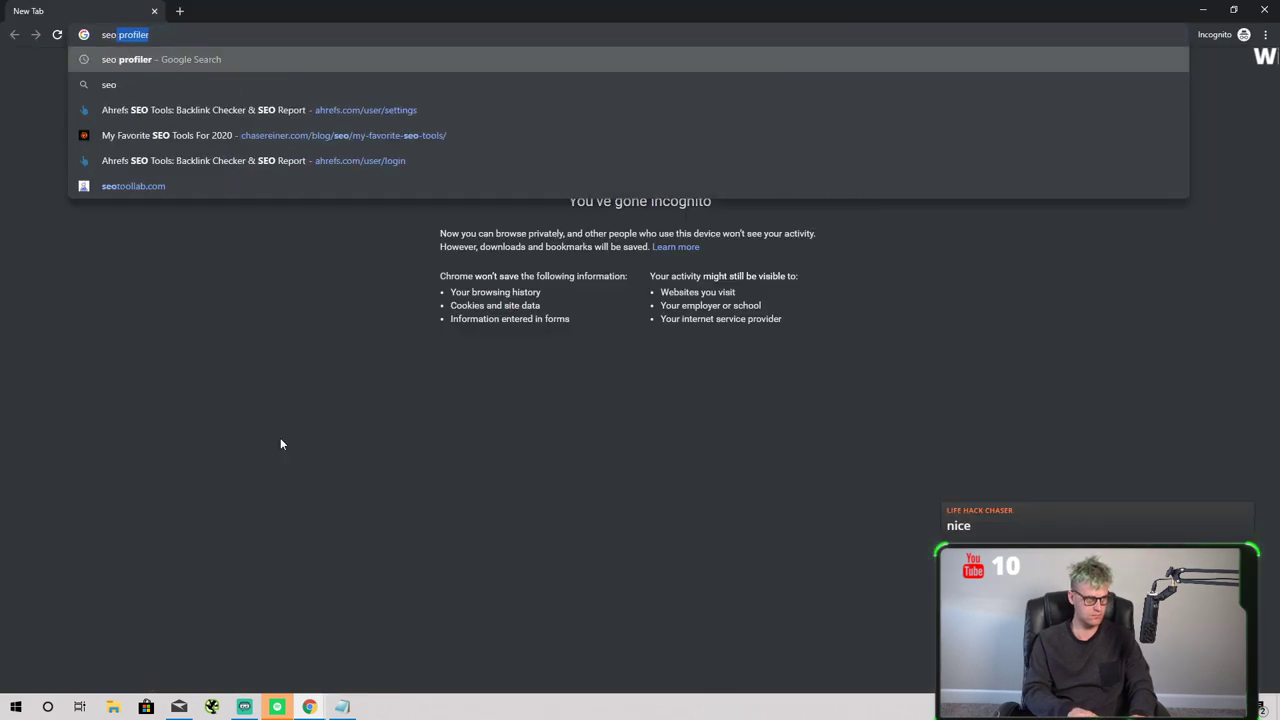
{"action": "type", "text": " roadmap tempalte"}
{"action": "key", "text": "Return"}
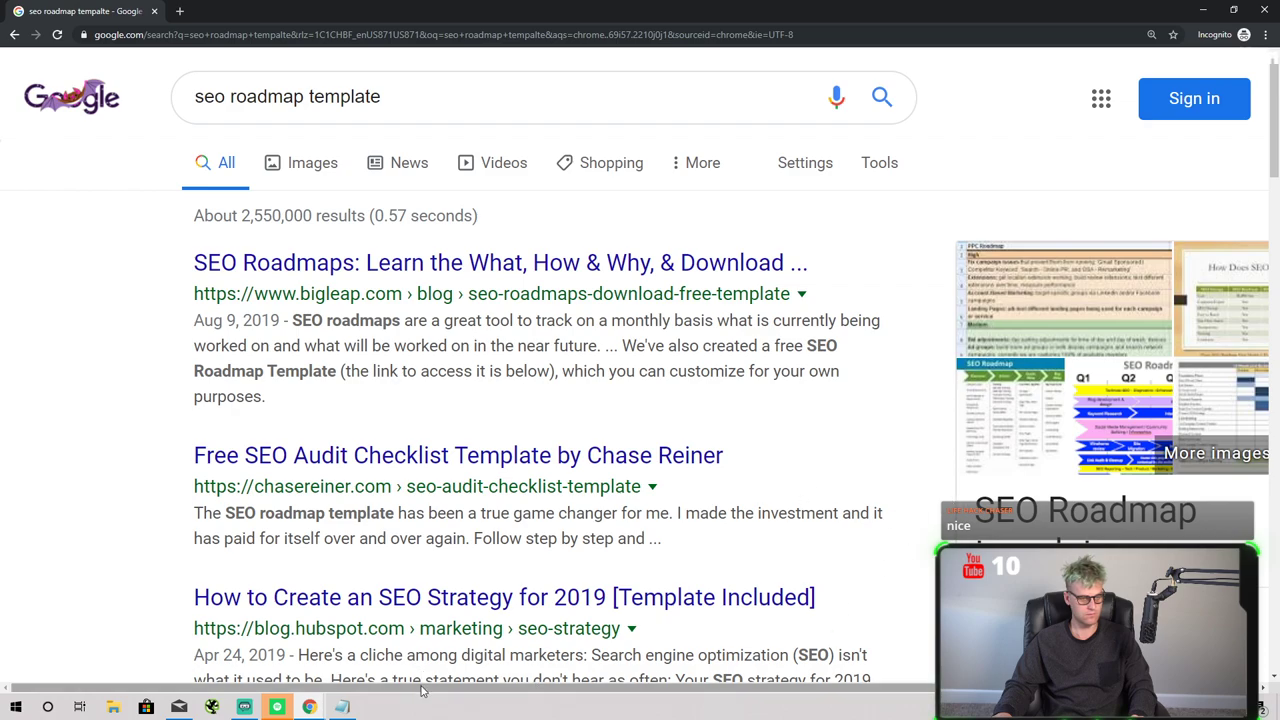
{"action": "scroll", "coordinate": [693, 476], "scroll_direction": "right", "scroll_amount": 1}
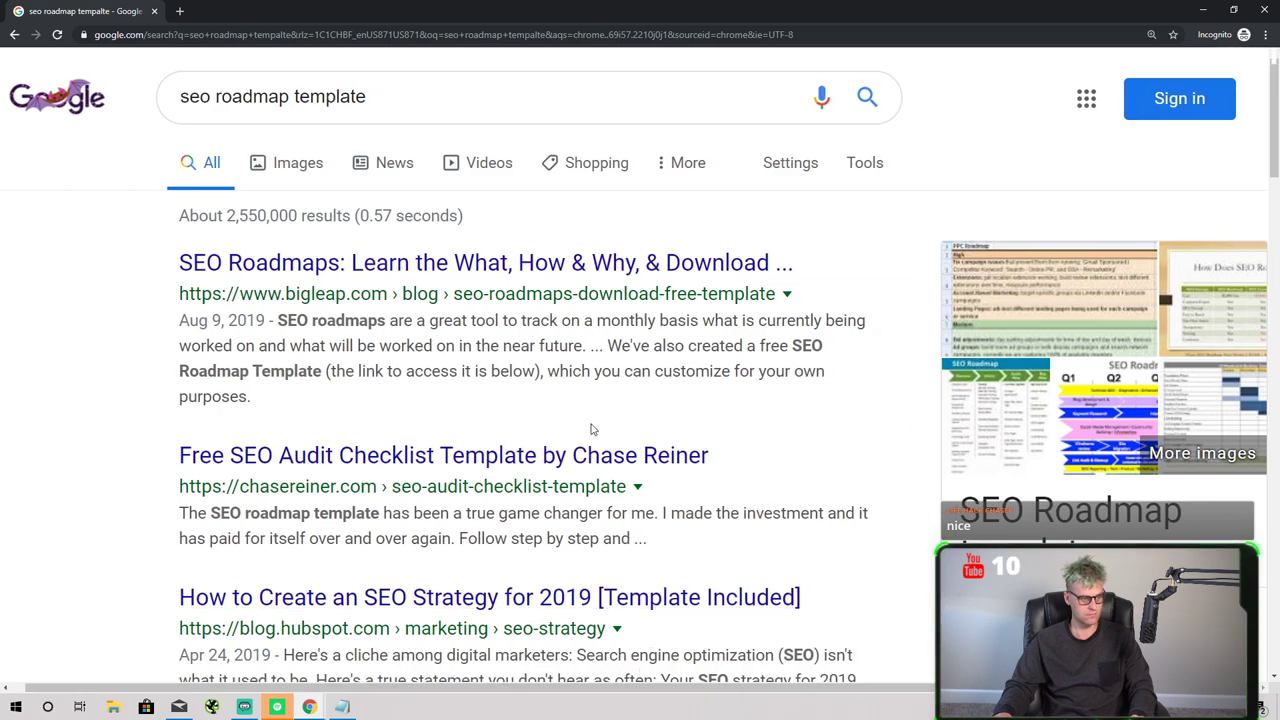
{"action": "scroll", "coordinate": [710, 392], "scroll_direction": "down", "scroll_amount": 1}
{"action": "scroll", "coordinate": [663, 362], "scroll_direction": "up", "scroll_amount": 1}
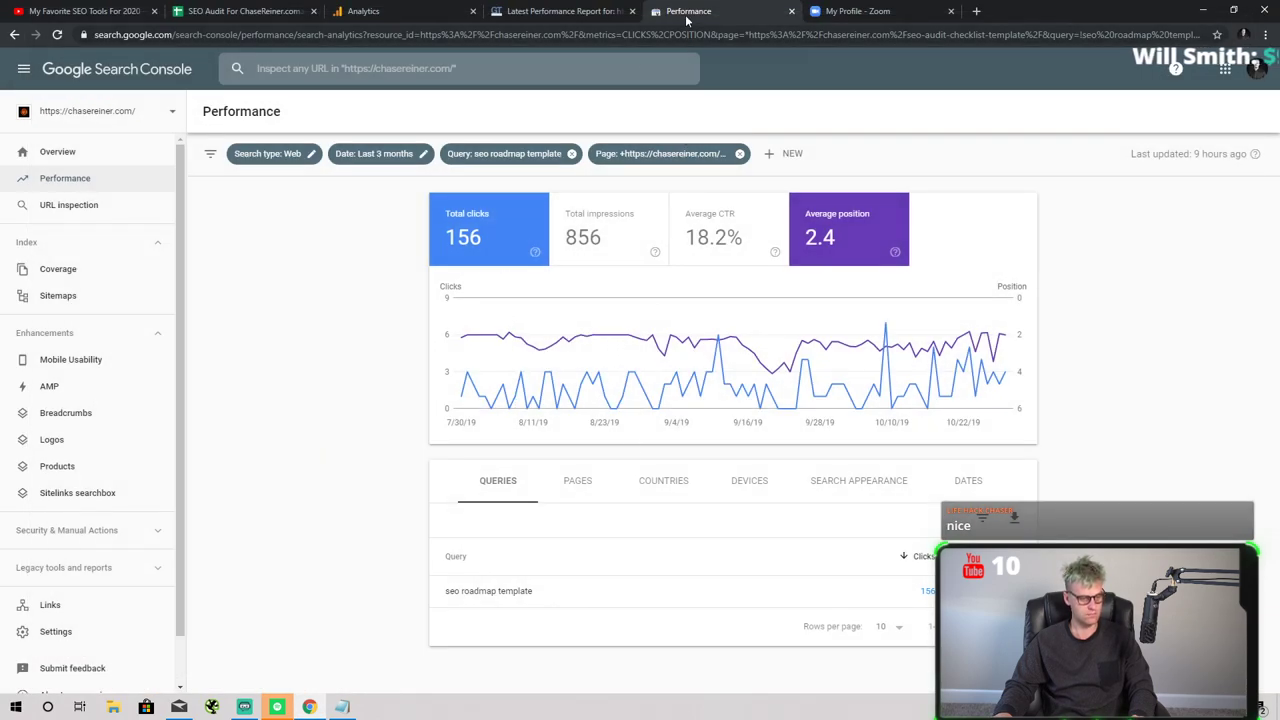
{"action": "left_click", "coordinate": [565, 11]}
{"action": "left_click", "coordinate": [240, 11]}
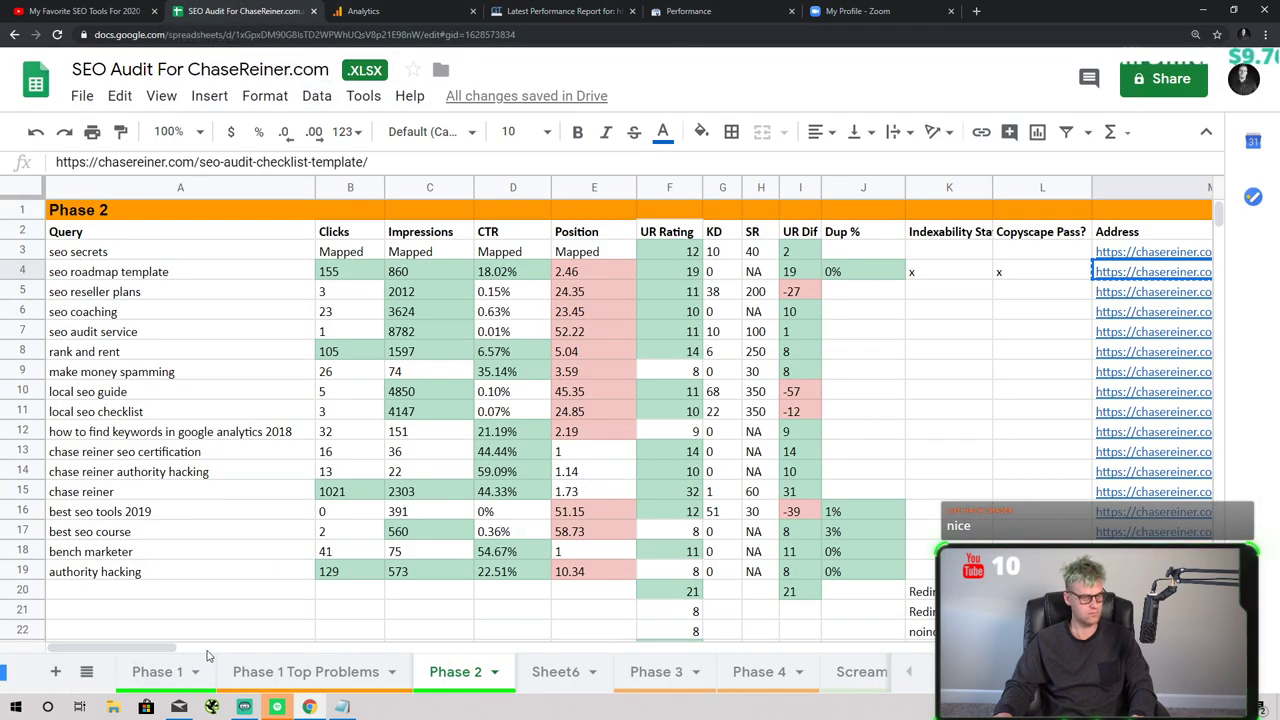
- Scroll through Phase 2's columns M–Y for seo roadmap template, then go to Sheet6
{"action": "left_click_drag", "start_coordinate": [172, 648], "coordinate": [290, 641]}
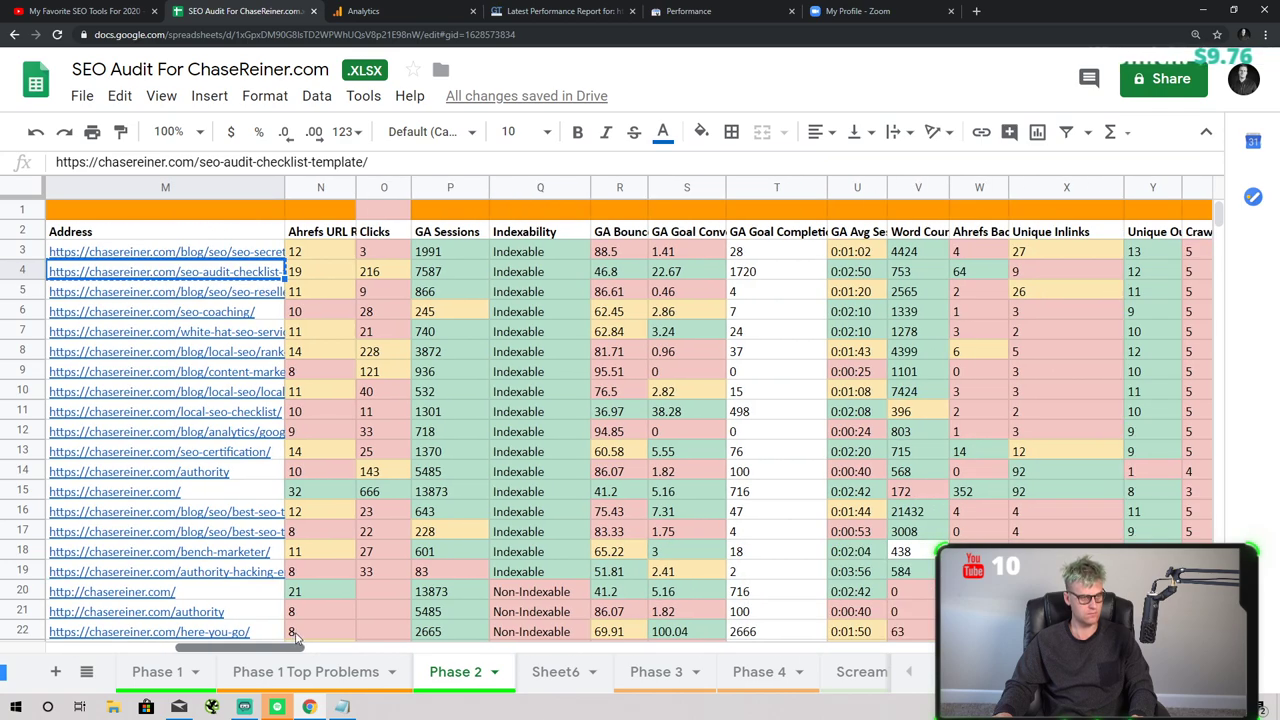
{"action": "left_click_drag", "start_coordinate": [305, 637], "coordinate": [12, 632]}
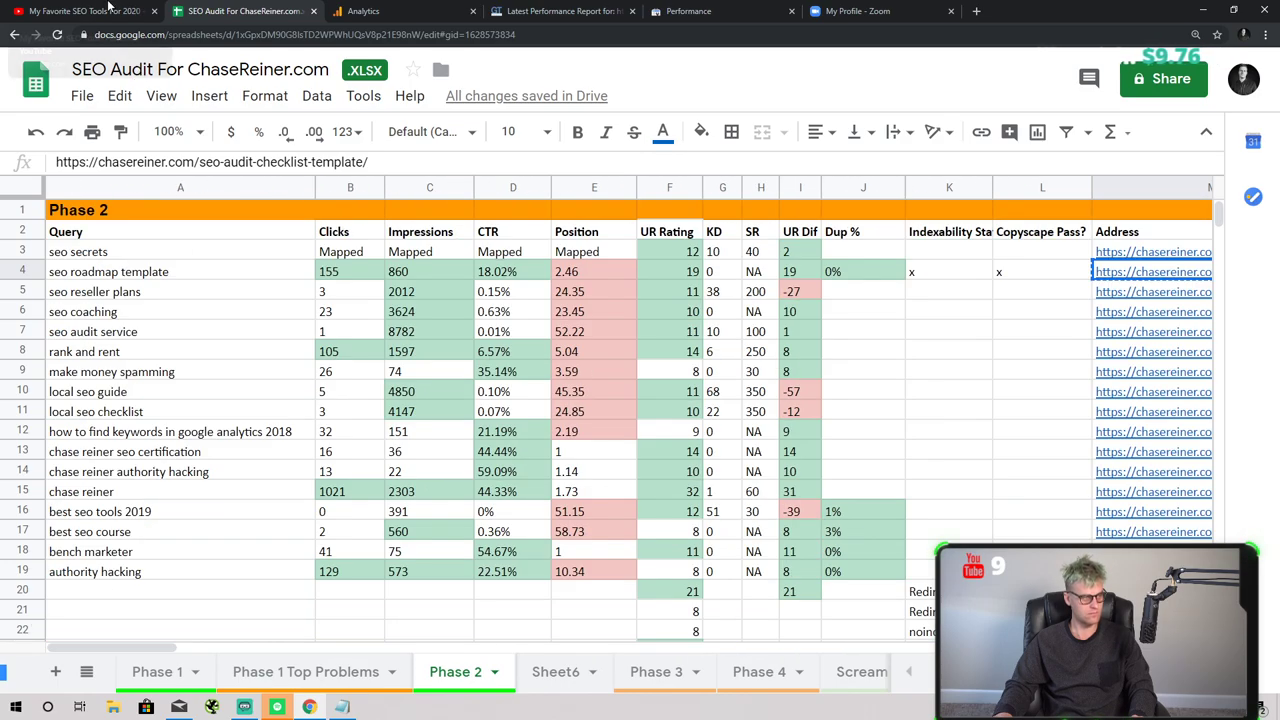
{"action": "key", "text": "ctrl+shift+Tab"}
{"action": "key", "text": "ctrl+Tab"}
{"action": "key", "text": "ctrl+Tab"}
{"action": "key", "text": "ctrl+Tab"}
{"action": "key", "text": "ctrl+Tab"}
{"action": "key", "text": "ctrl+Tab"}
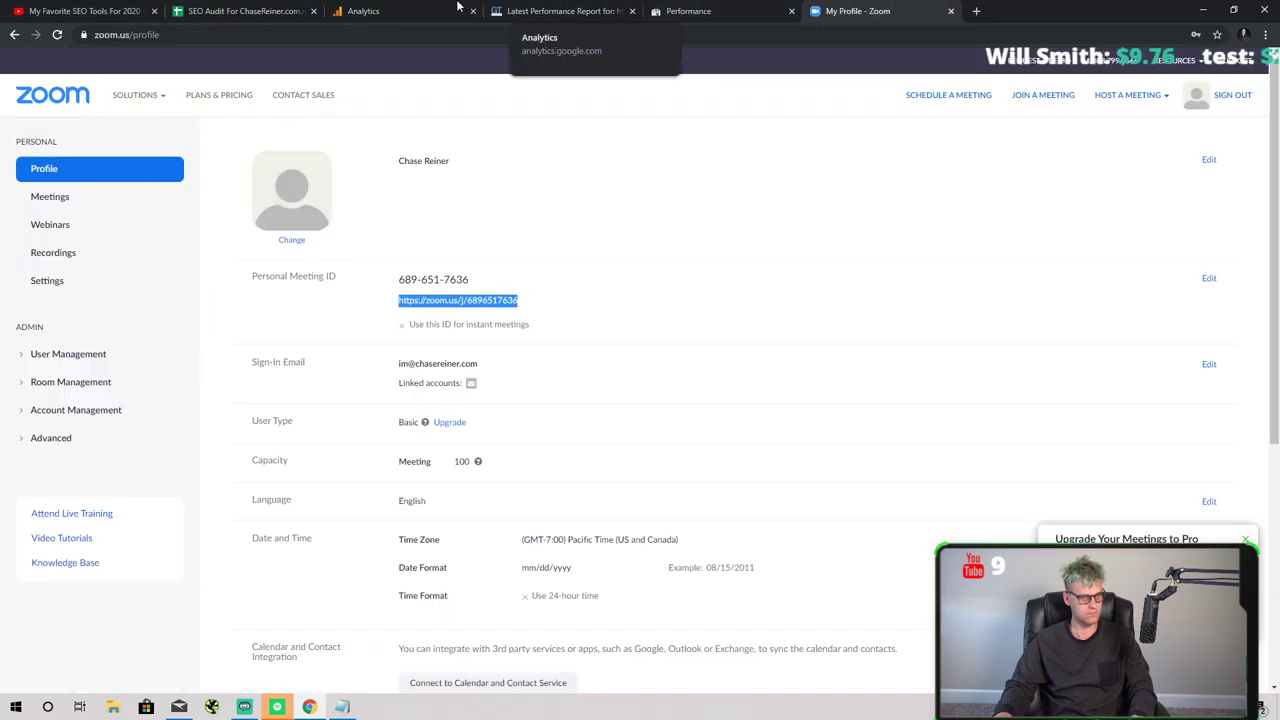
{"action": "left_click", "coordinate": [238, 11]}
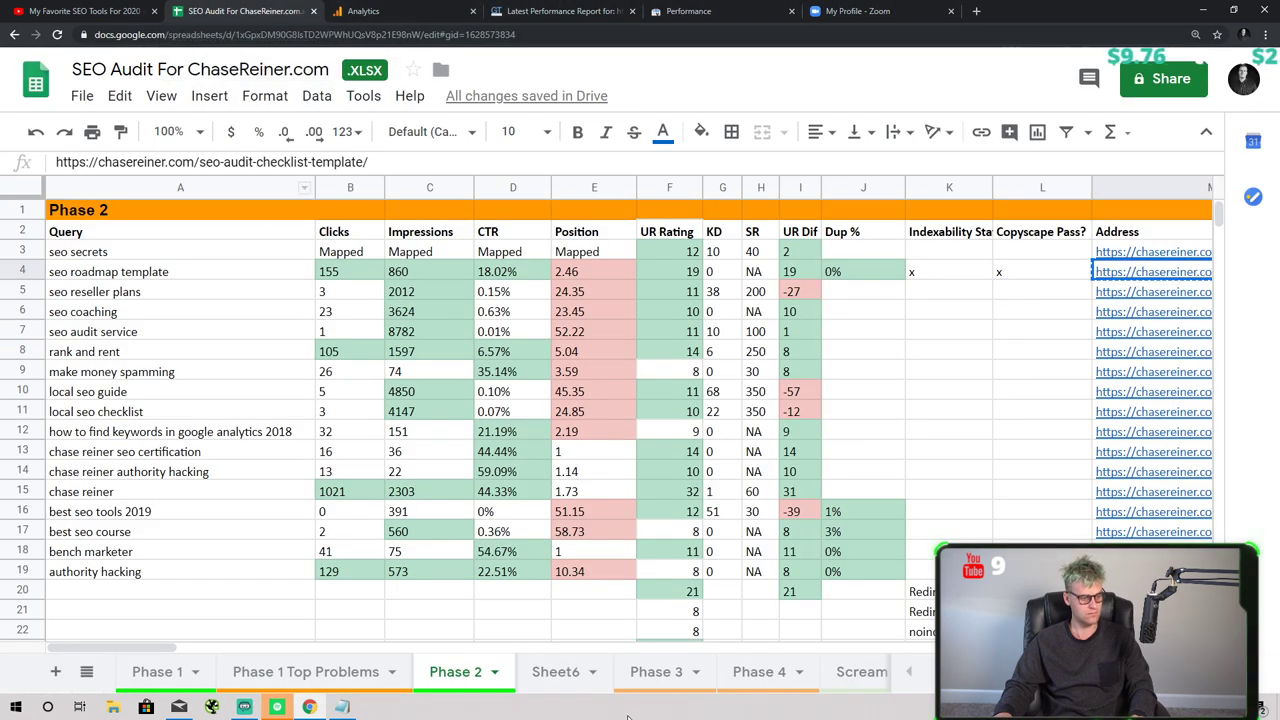
{"action": "left_click", "coordinate": [556, 672]}
- Rename Sheet6 to 'Top Phase 2 Problems'
{"action": "left_click", "coordinate": [593, 672]}
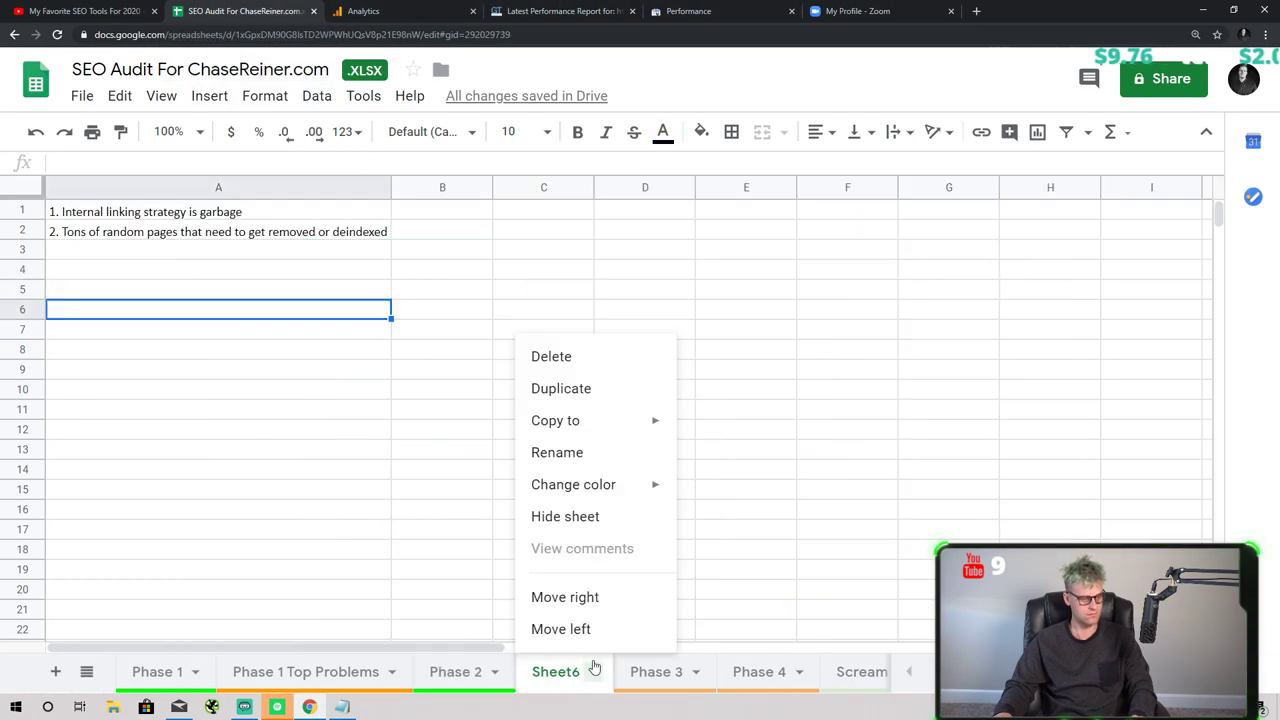
{"action": "left_click", "coordinate": [584, 452]}
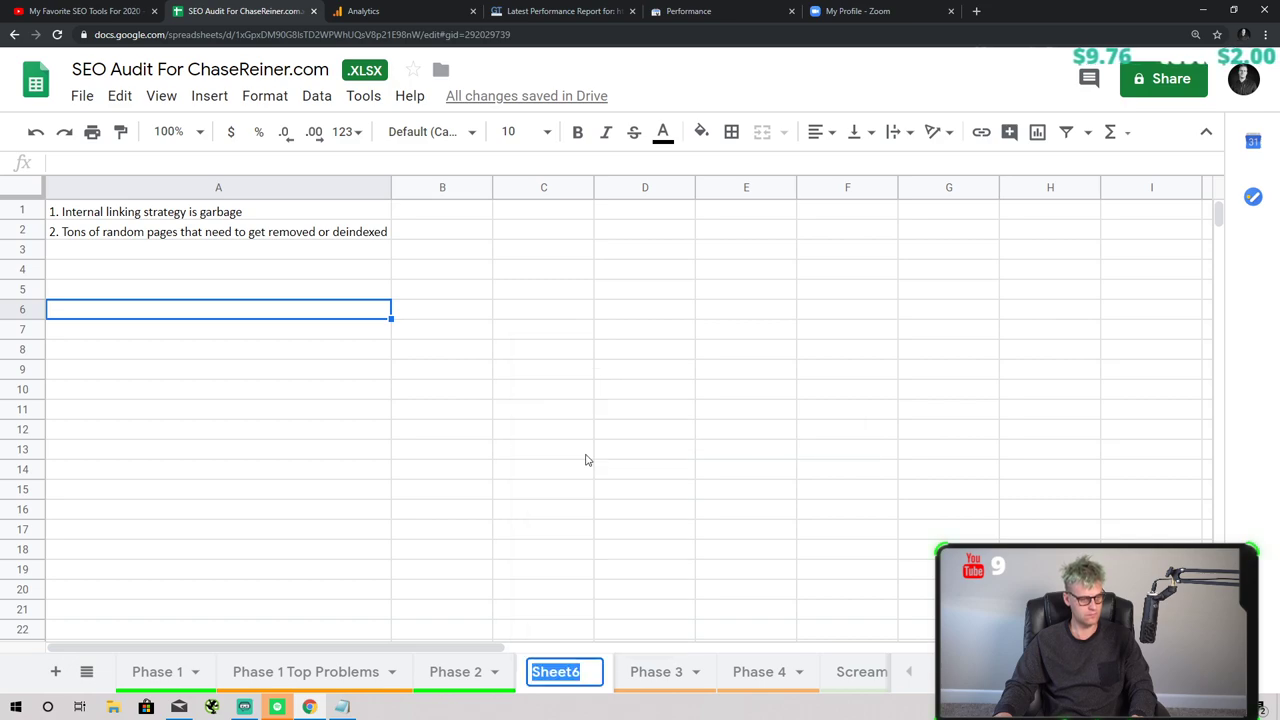
{"action": "type", "text": "Top "}
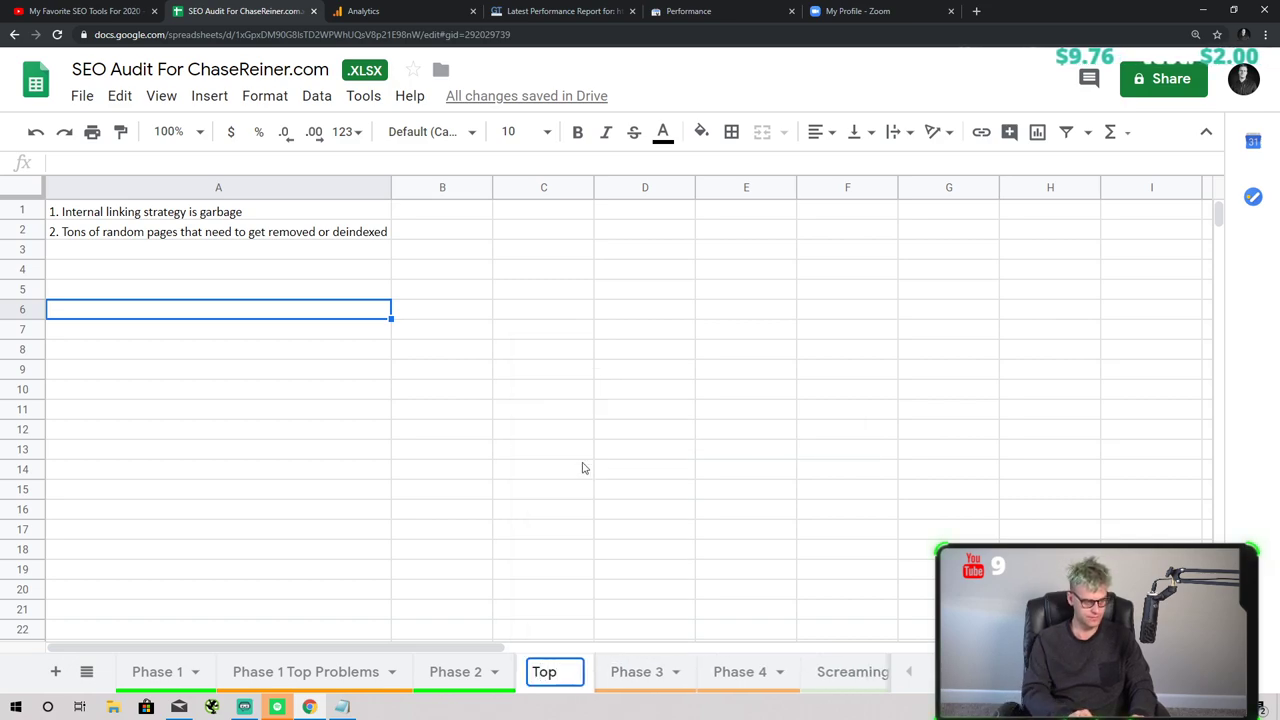
{"action": "type", "text": "Phase 2 Problems"}
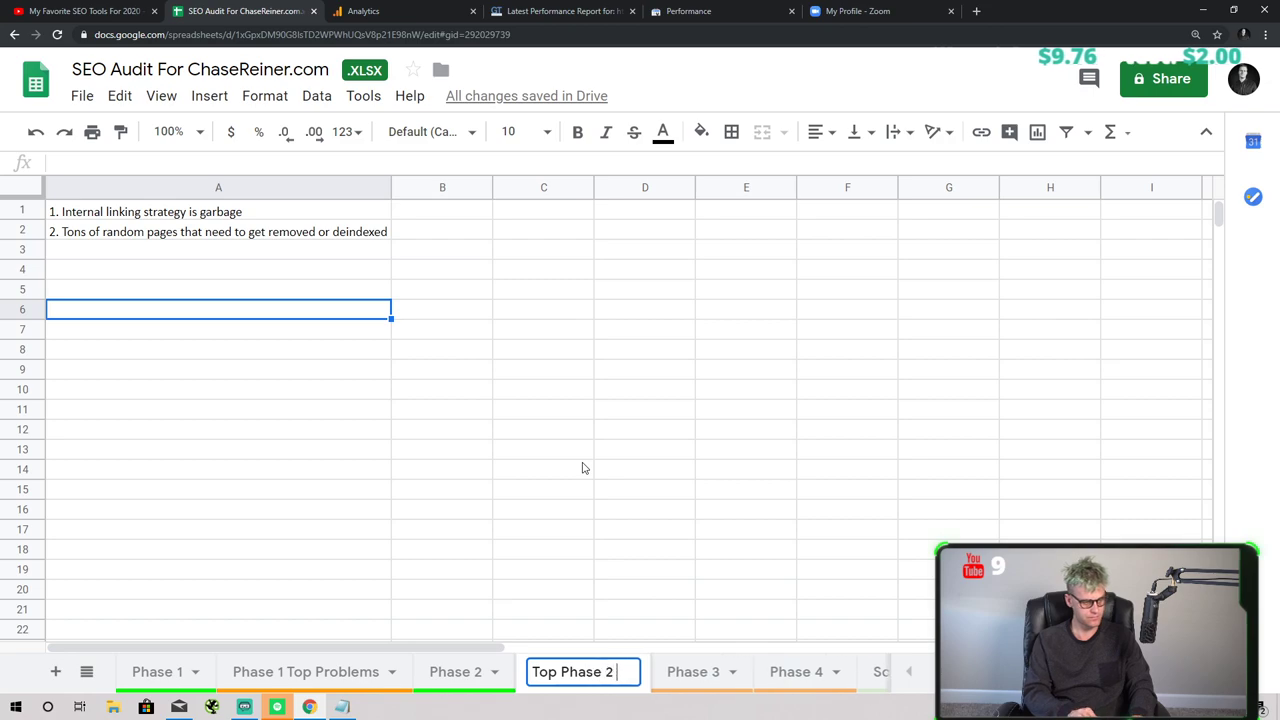
{"action": "key", "text": "Return"}
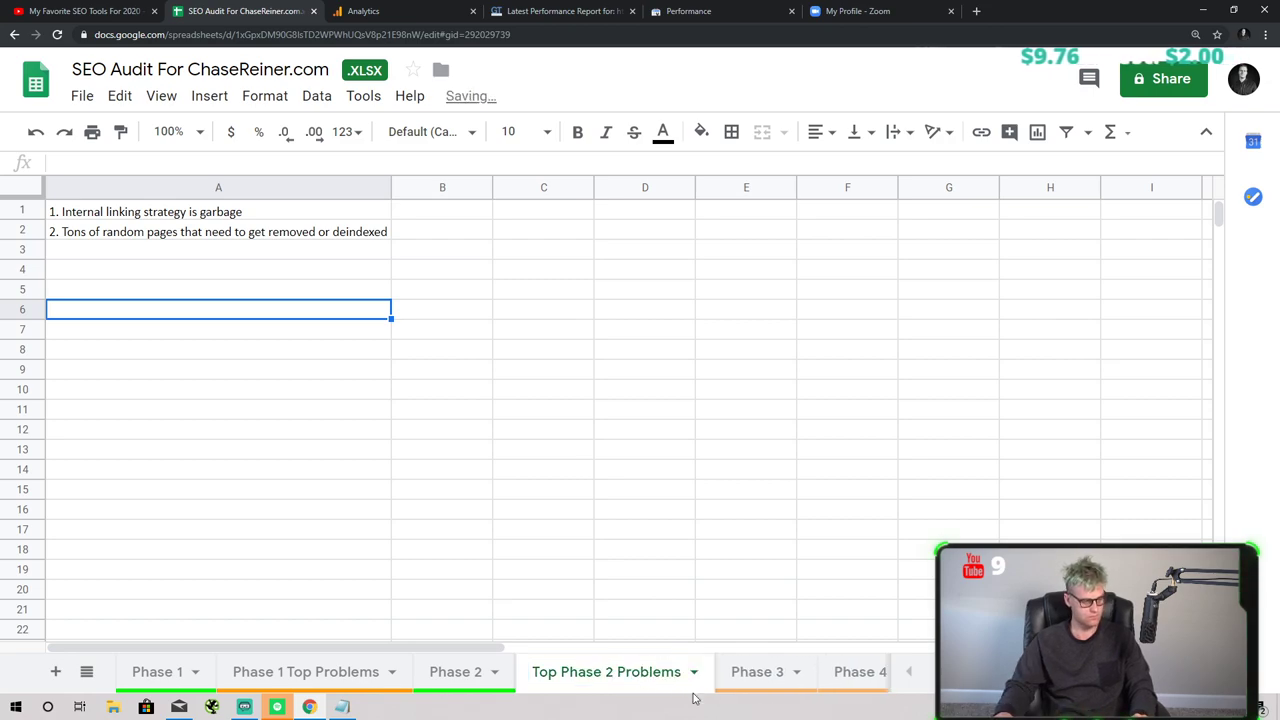
- Colour the Top Phase 2 Problems tab red, replacing an initial orange
{"action": "left_click", "coordinate": [693, 672]}
{"action": "mouse_move", "coordinate": [574, 486]}
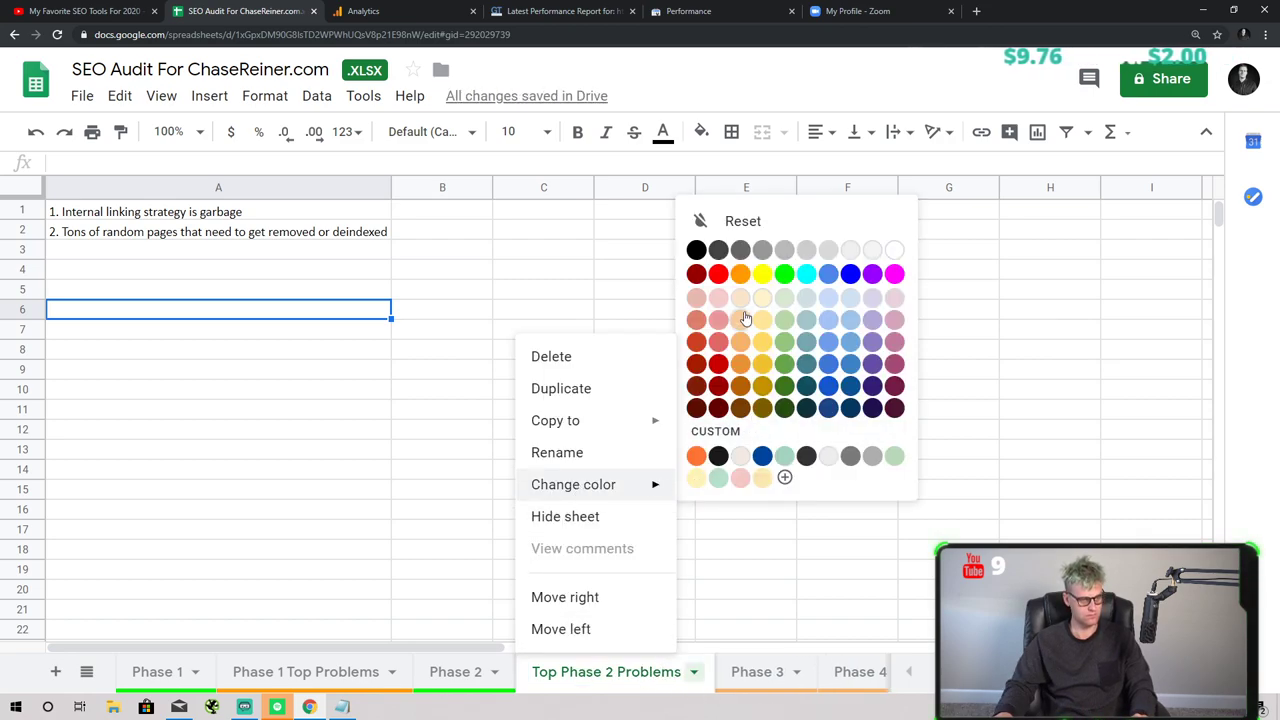
{"action": "left_click", "coordinate": [742, 276]}
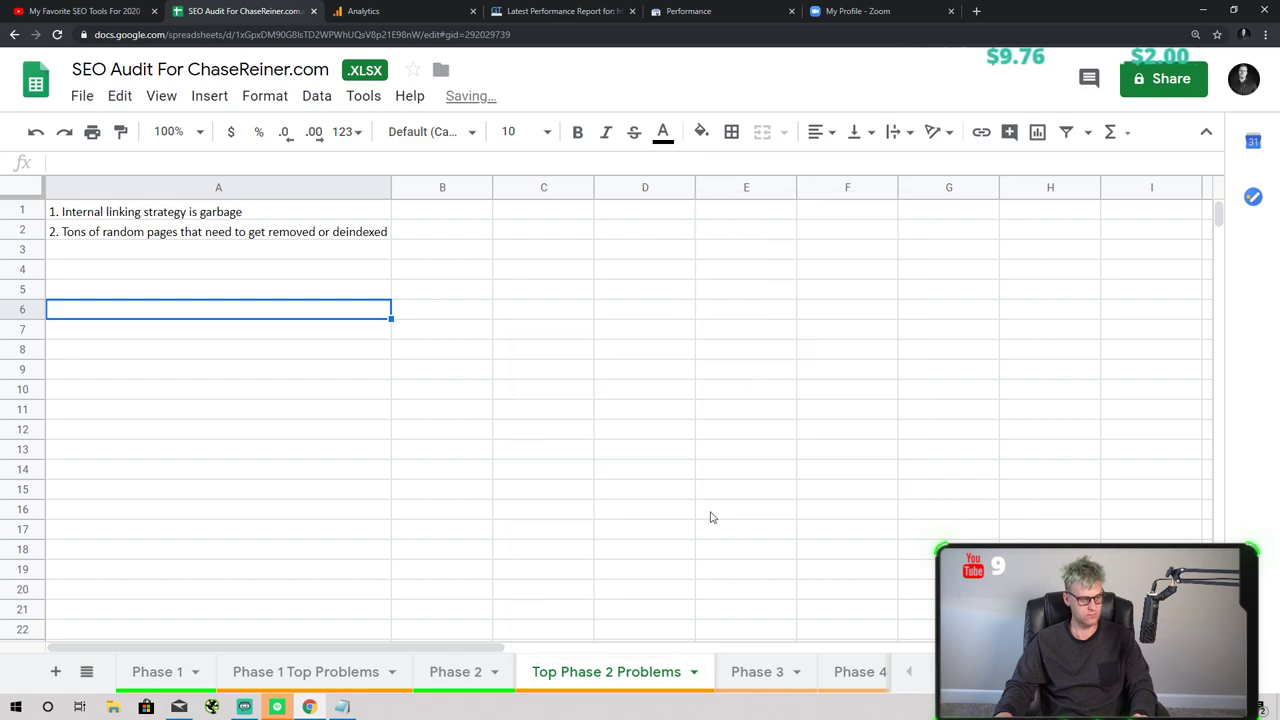
{"action": "left_click", "coordinate": [711, 512]}
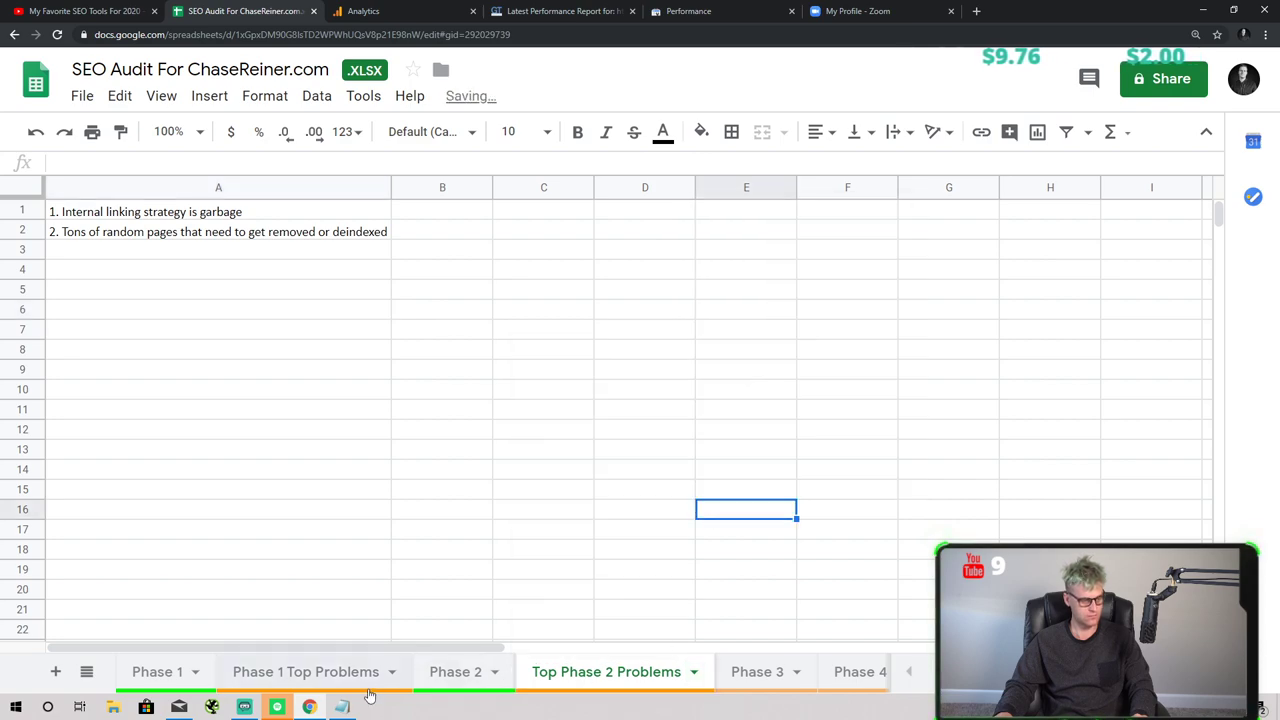
{"action": "left_click", "coordinate": [926, 672]}
{"action": "left_click", "coordinate": [908, 672]}
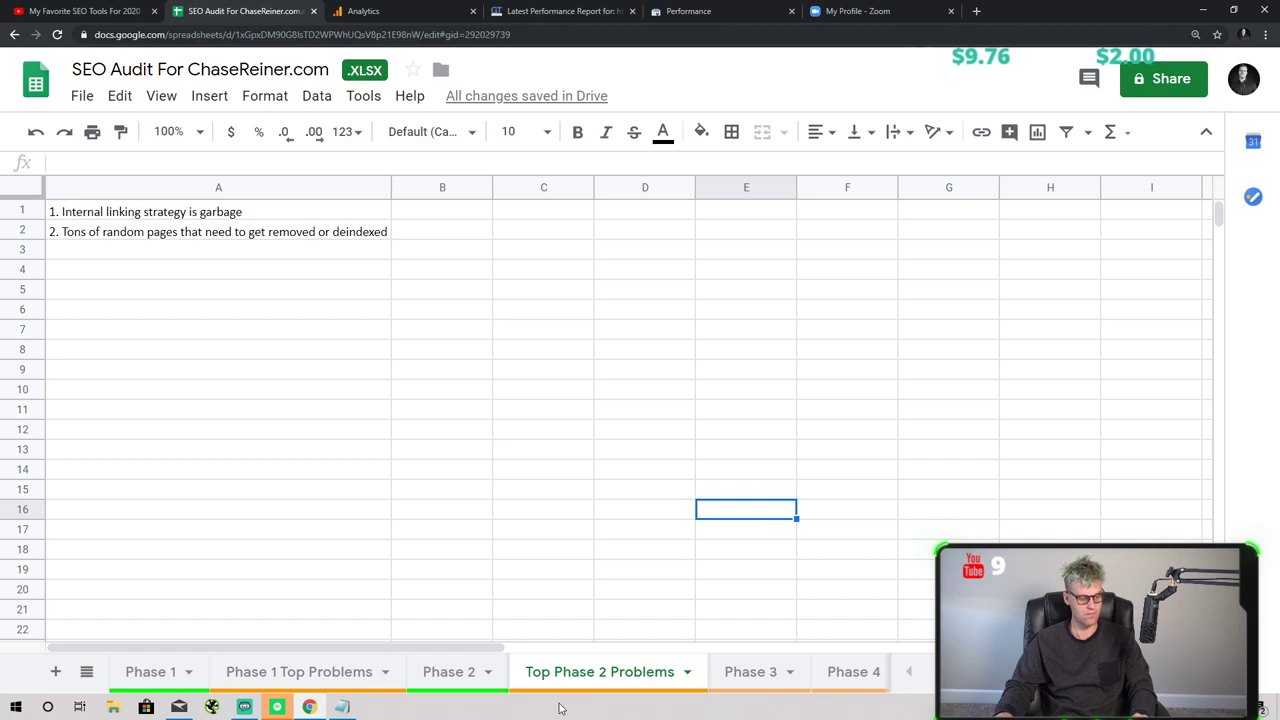
{"action": "left_click", "coordinate": [689, 674]}
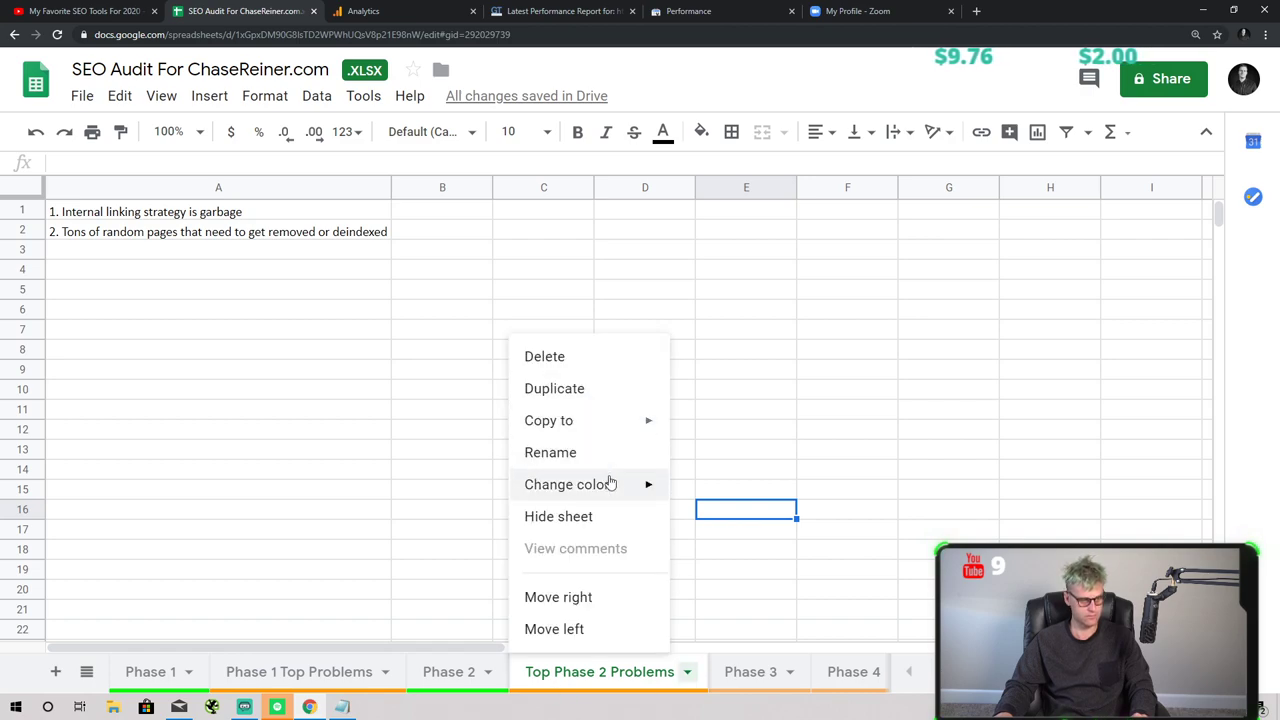
{"action": "mouse_move", "coordinate": [609, 484]}
{"action": "left_click", "coordinate": [711, 274]}
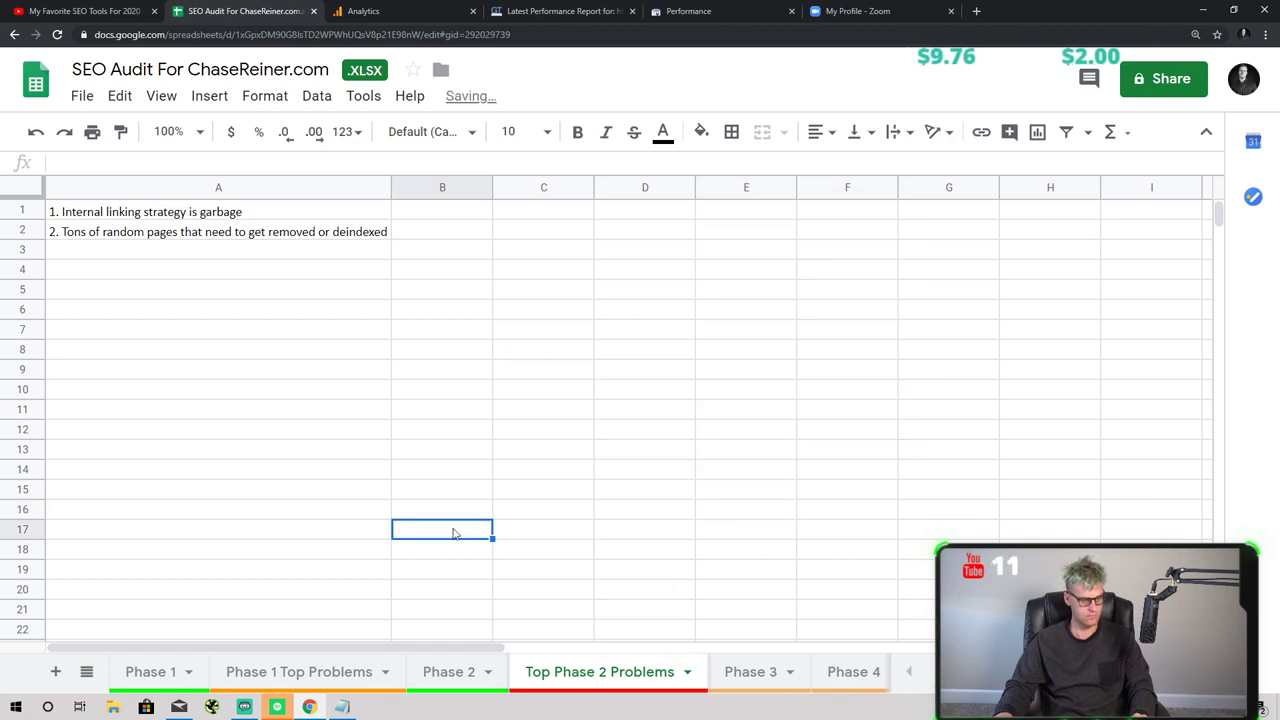
- Colour the Phase 1 Top Problems tab red
{"action": "left_click", "coordinate": [386, 672]}
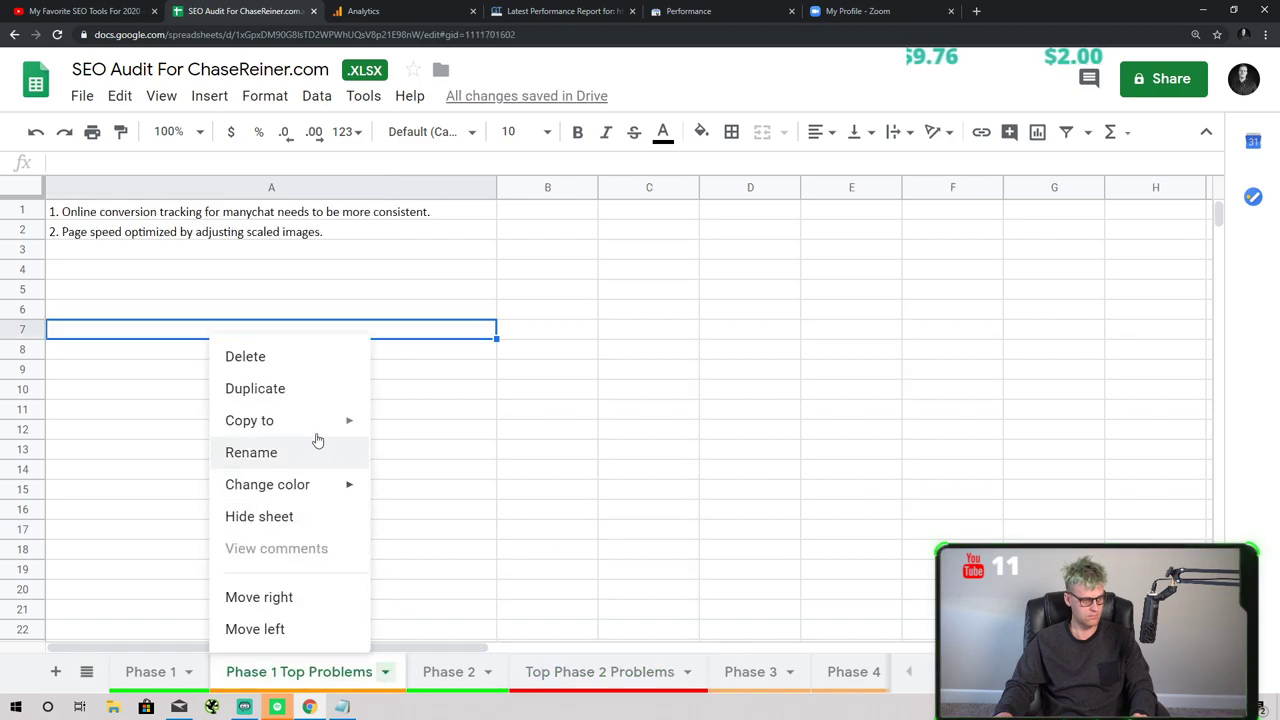
{"action": "mouse_move", "coordinate": [312, 481]}
{"action": "left_click", "coordinate": [412, 274]}
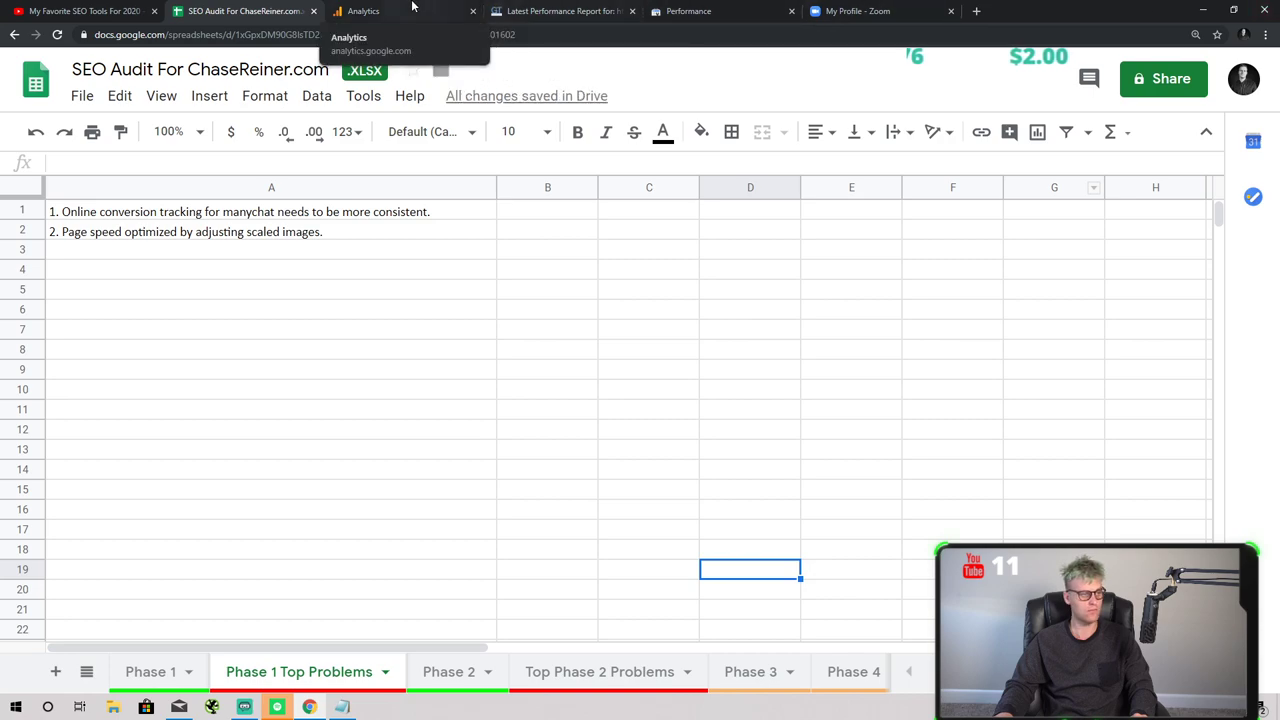
- Switch to the Phase 2 sheet and click into its data
{"action": "left_click", "coordinate": [110, 11]}
{"action": "left_click", "coordinate": [210, 10]}
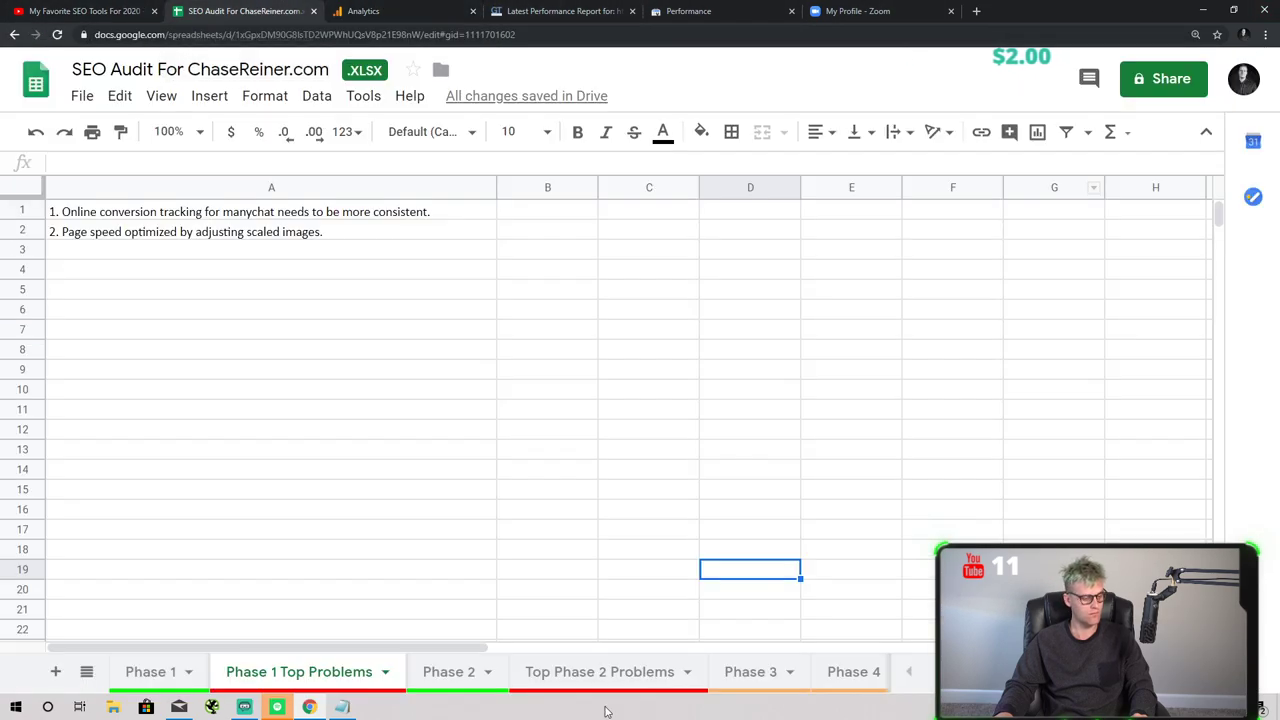
{"action": "left_click", "coordinate": [500, 672]}
{"action": "left_click", "coordinate": [489, 672]}
{"action": "mouse_move", "coordinate": [496, 486]}
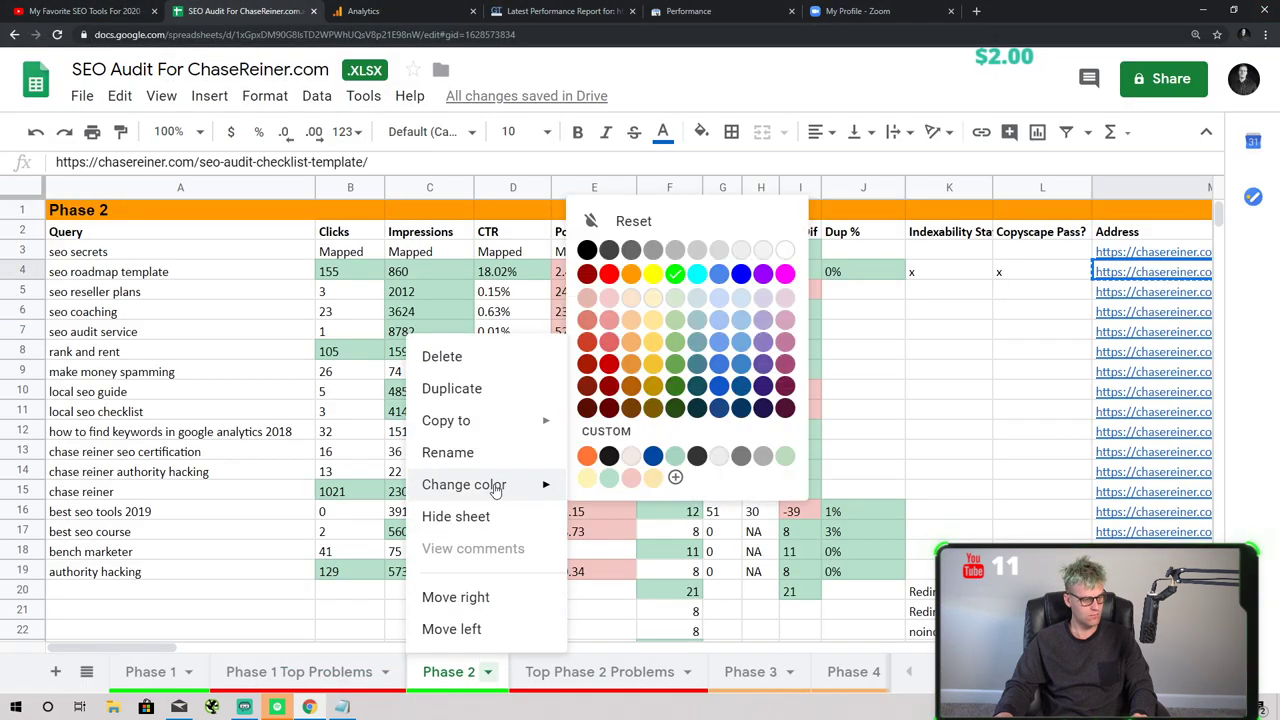
{"action": "left_click", "coordinate": [612, 278]}
{"action": "left_click", "coordinate": [470, 411]}
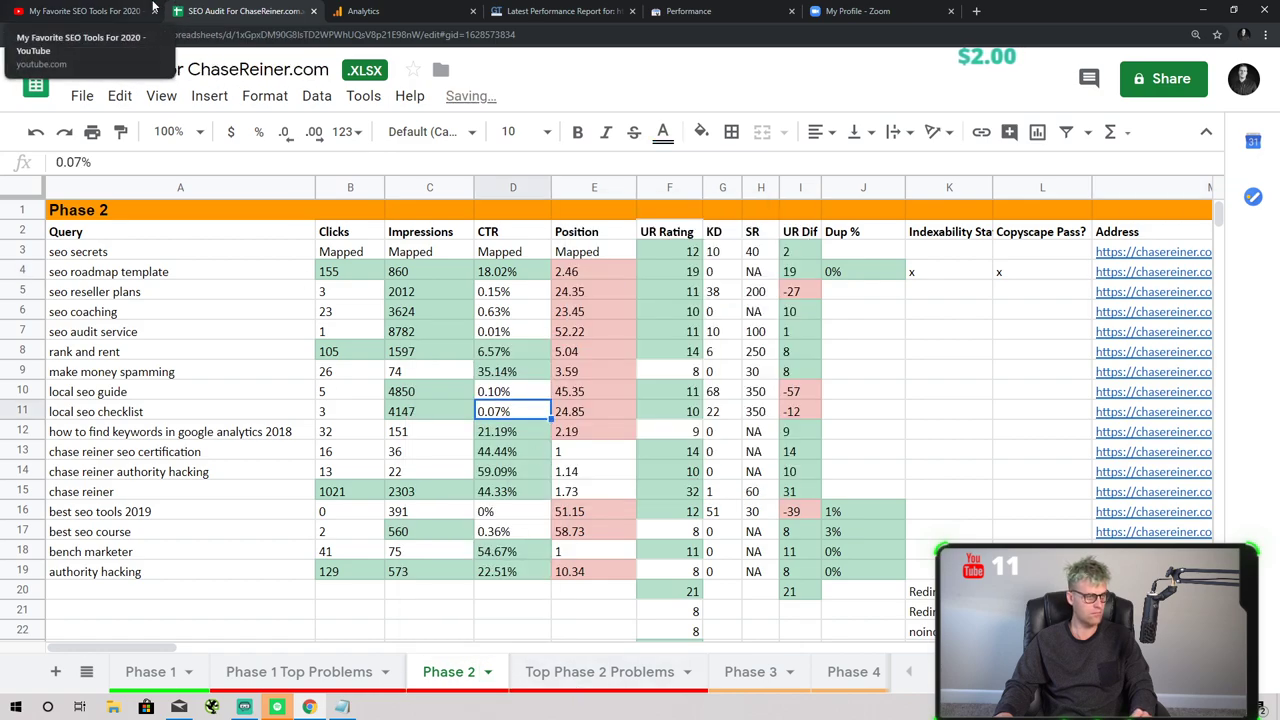
- Flip through the Analytics, GTmetrix, Search Console and Zoom pages, ending on the YouTube video
{"action": "left_click", "coordinate": [90, 11]}
{"action": "left_click", "coordinate": [385, 8]}
{"action": "left_click", "coordinate": [560, 11]}
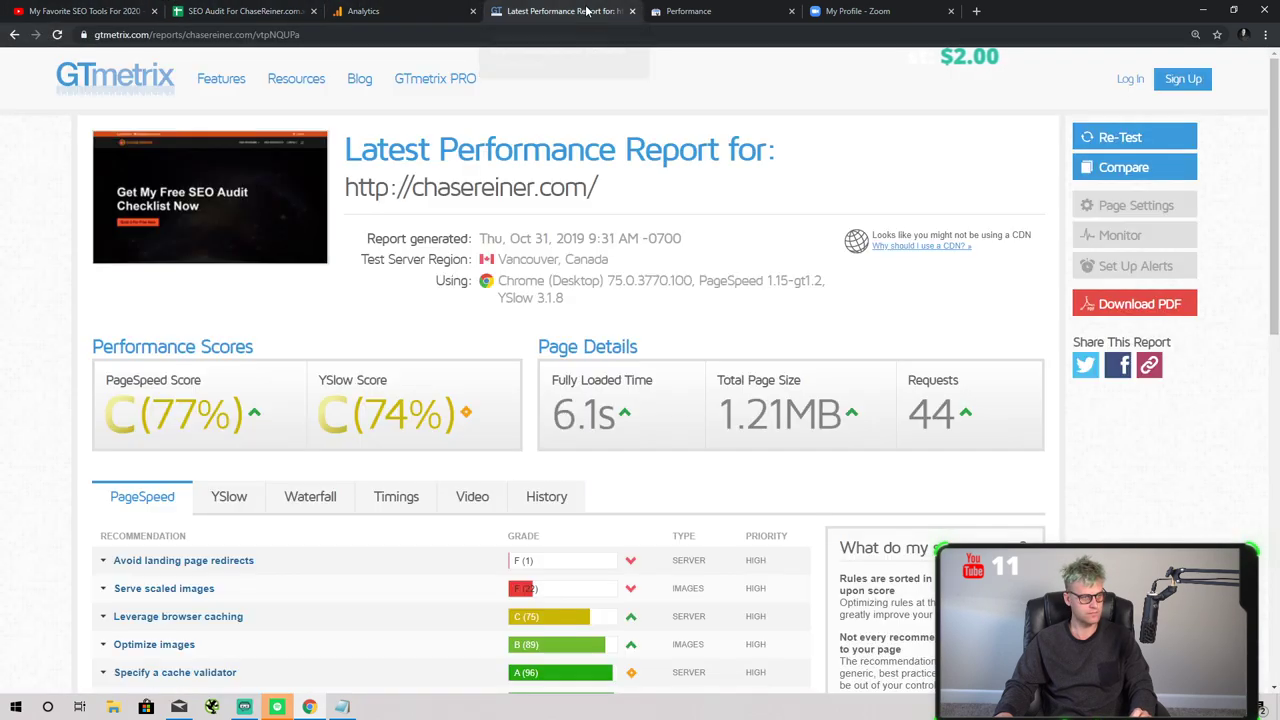
{"action": "left_click", "coordinate": [660, 8]}
{"action": "key", "text": "ctrl+shift+Tab"}
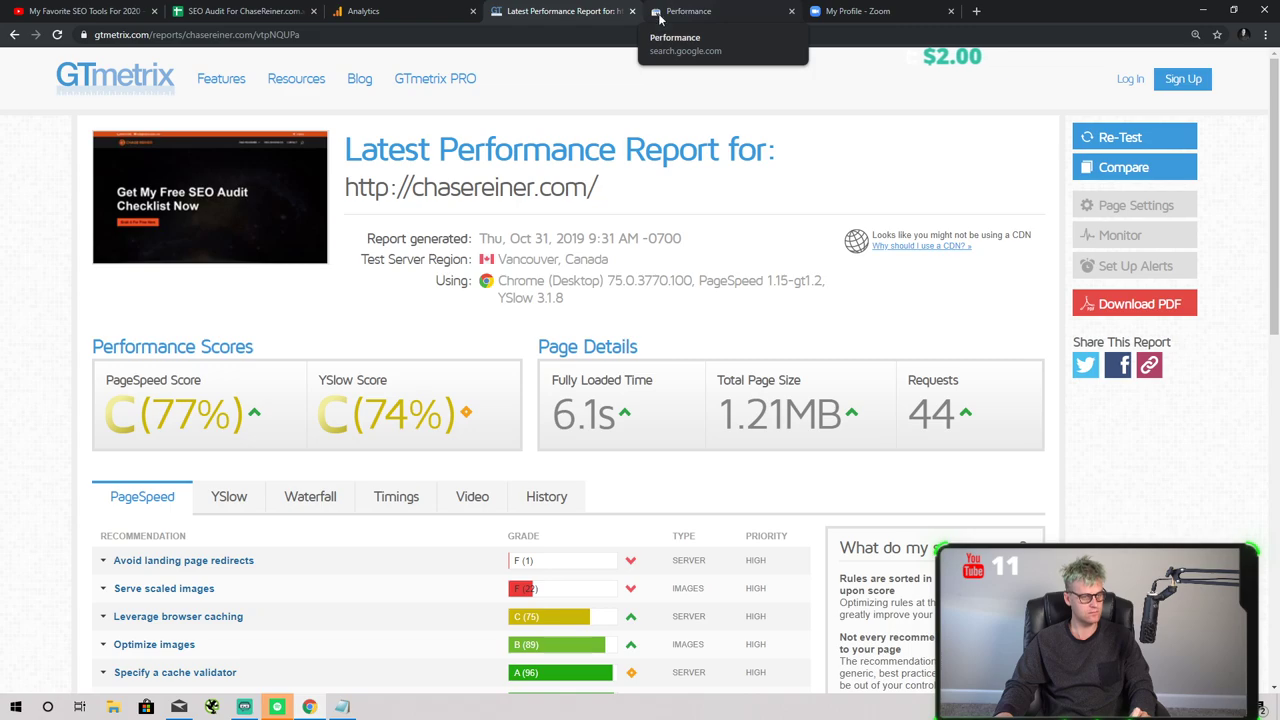
{"action": "left_click", "coordinate": [660, 14]}
{"action": "left_click", "coordinate": [757, 16]}
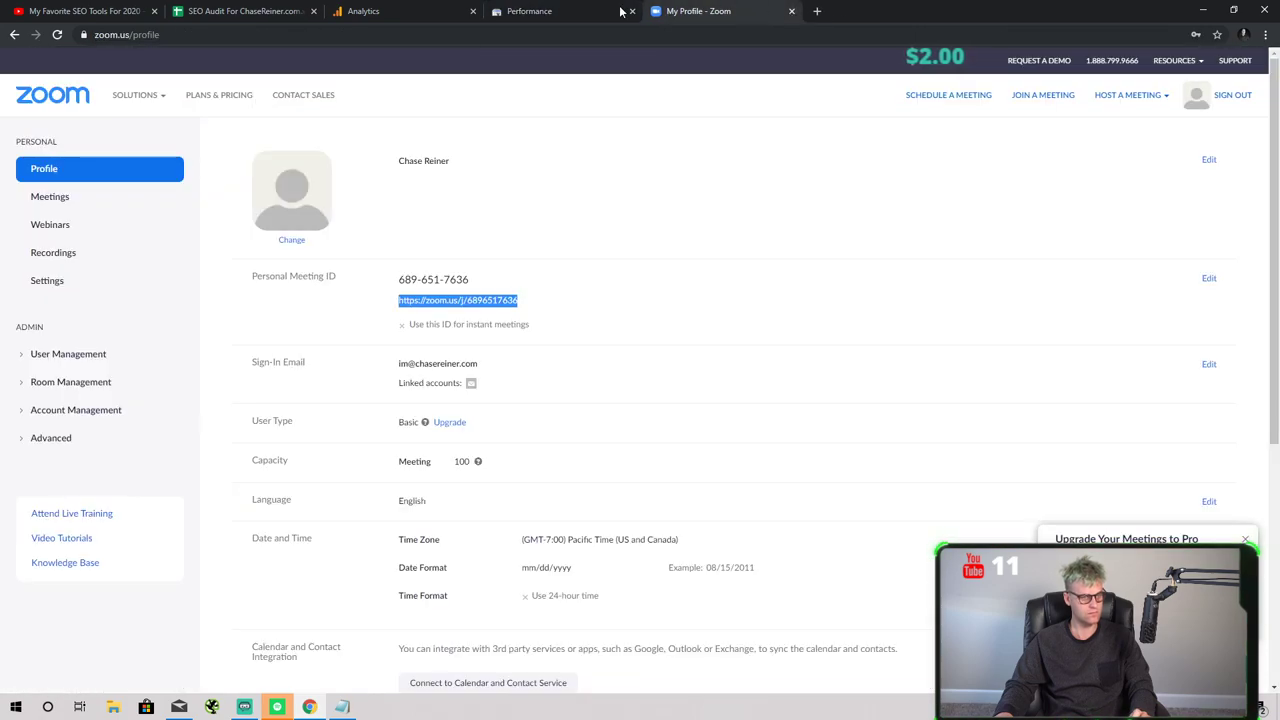
{"action": "left_click", "coordinate": [363, 11]}
{"action": "left_click", "coordinate": [85, 11]}
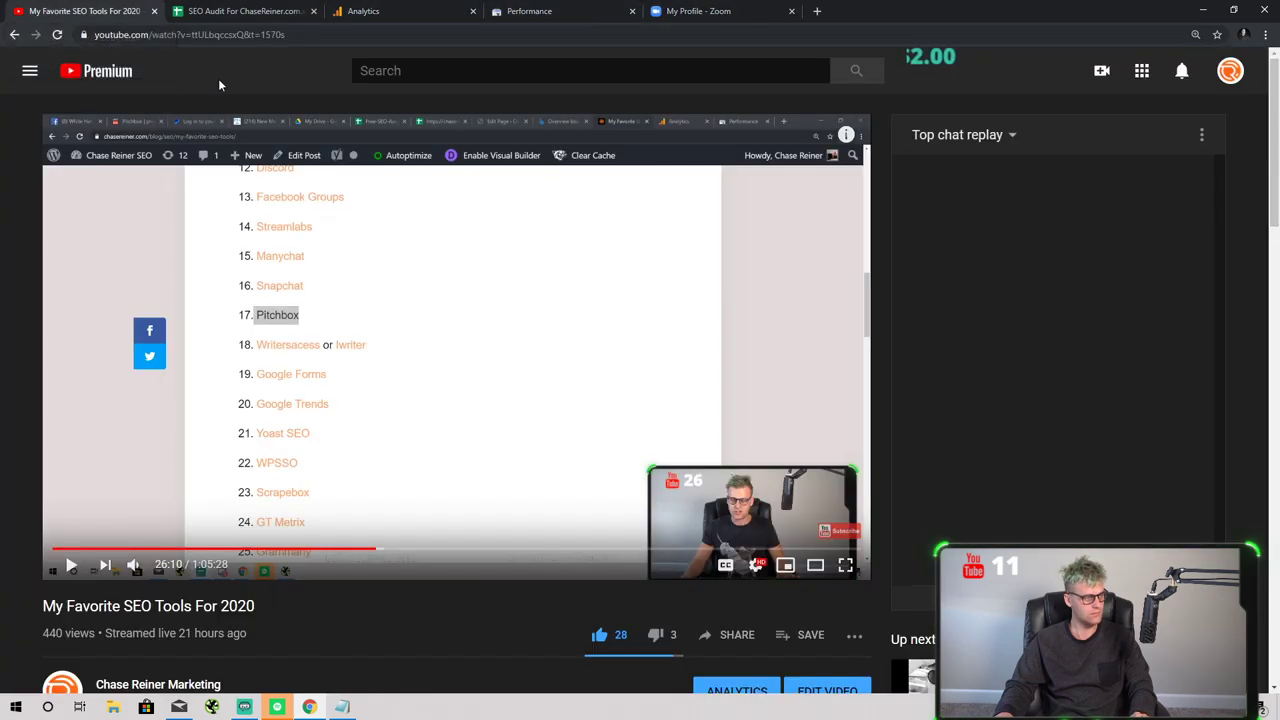
{"action": "left_click", "coordinate": [255, 11]}
{"action": "left_click", "coordinate": [363, 11]}
{"action": "left_click", "coordinate": [230, 12]}
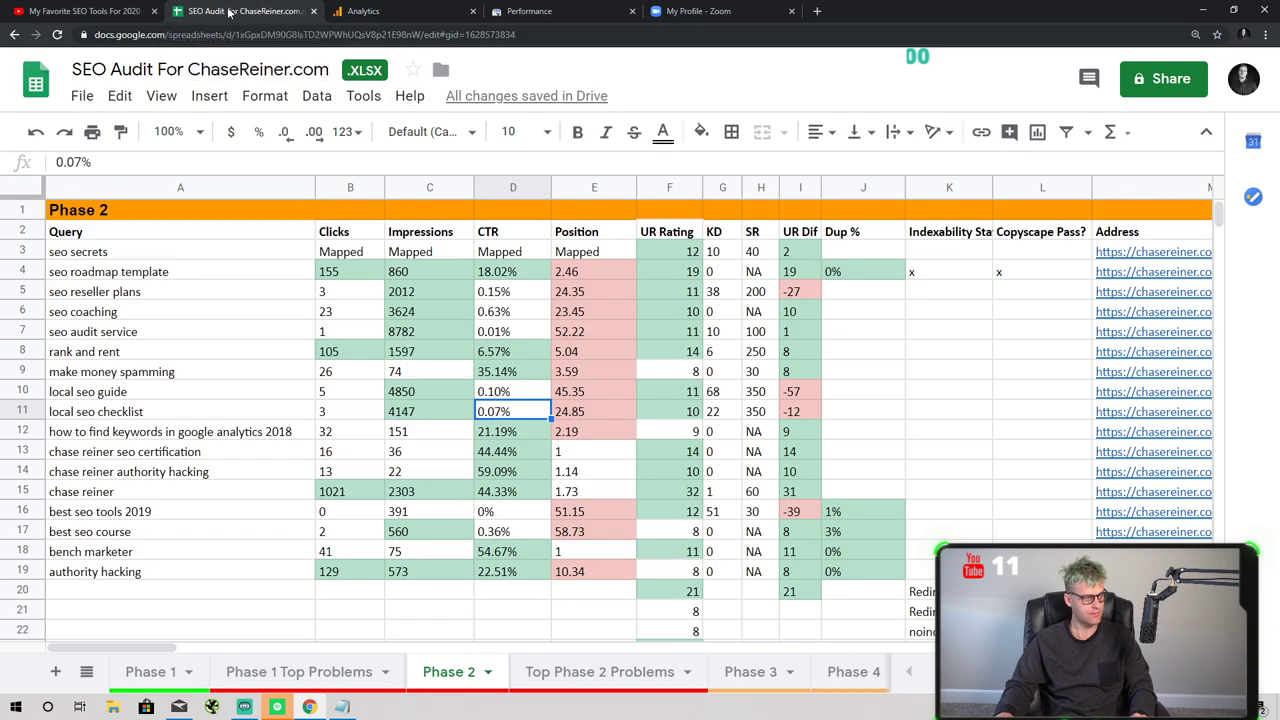
{"action": "left_click", "coordinate": [85, 11]}
- Load the chasereiner.com homepage and scroll over it
{"action": "left_click", "coordinate": [214, 35]}
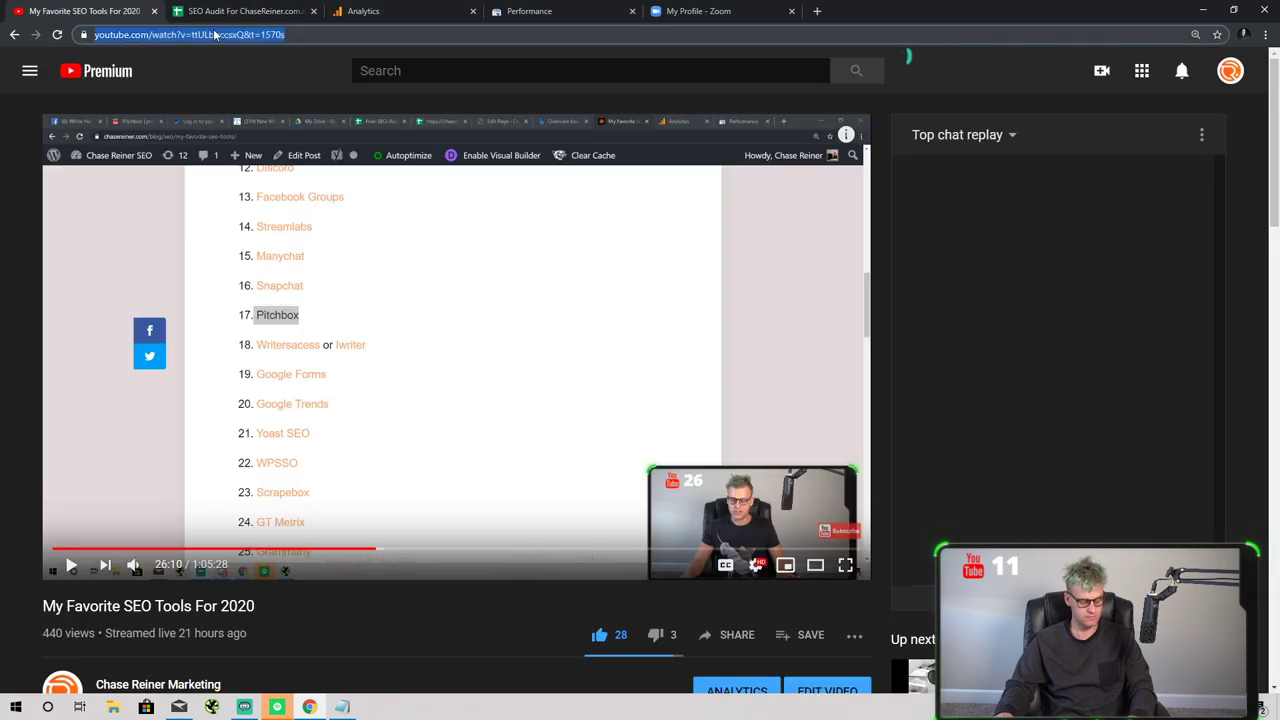
{"action": "type", "text": "chasereiner.com"}
{"action": "key", "text": "Return"}
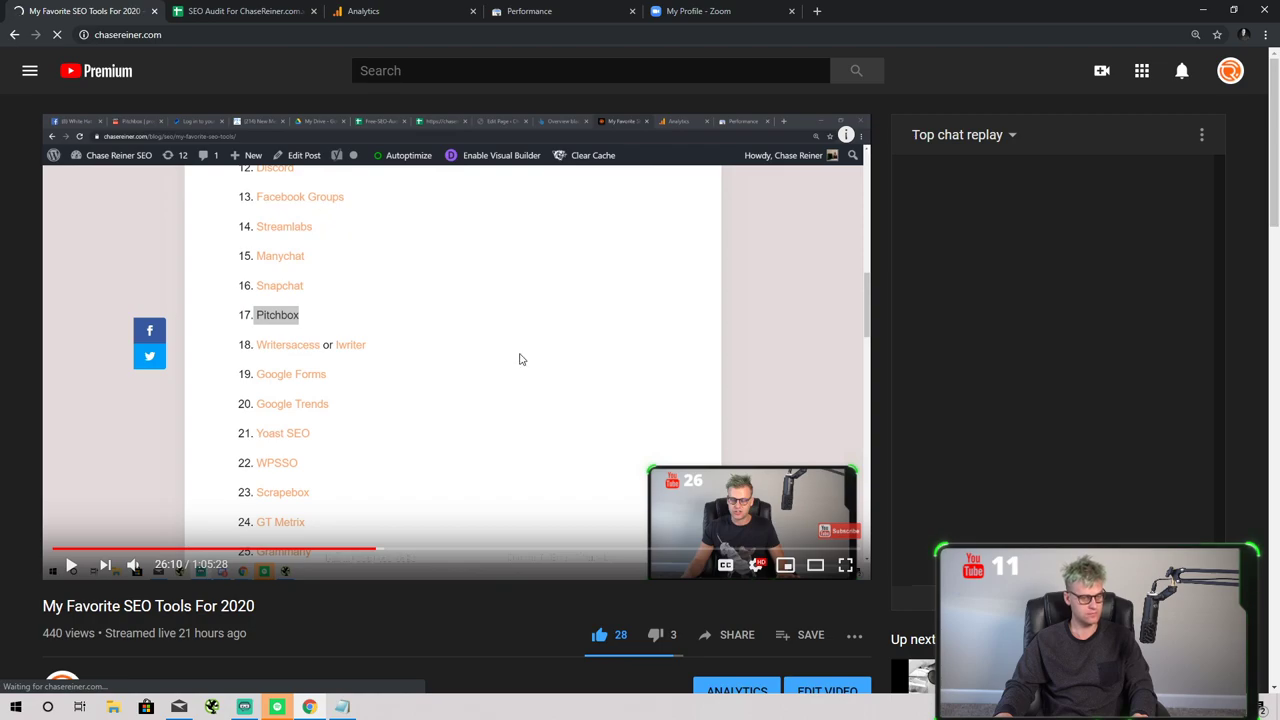
{"action": "scroll", "coordinate": [448, 322], "scroll_direction": "down", "scroll_amount": 7}
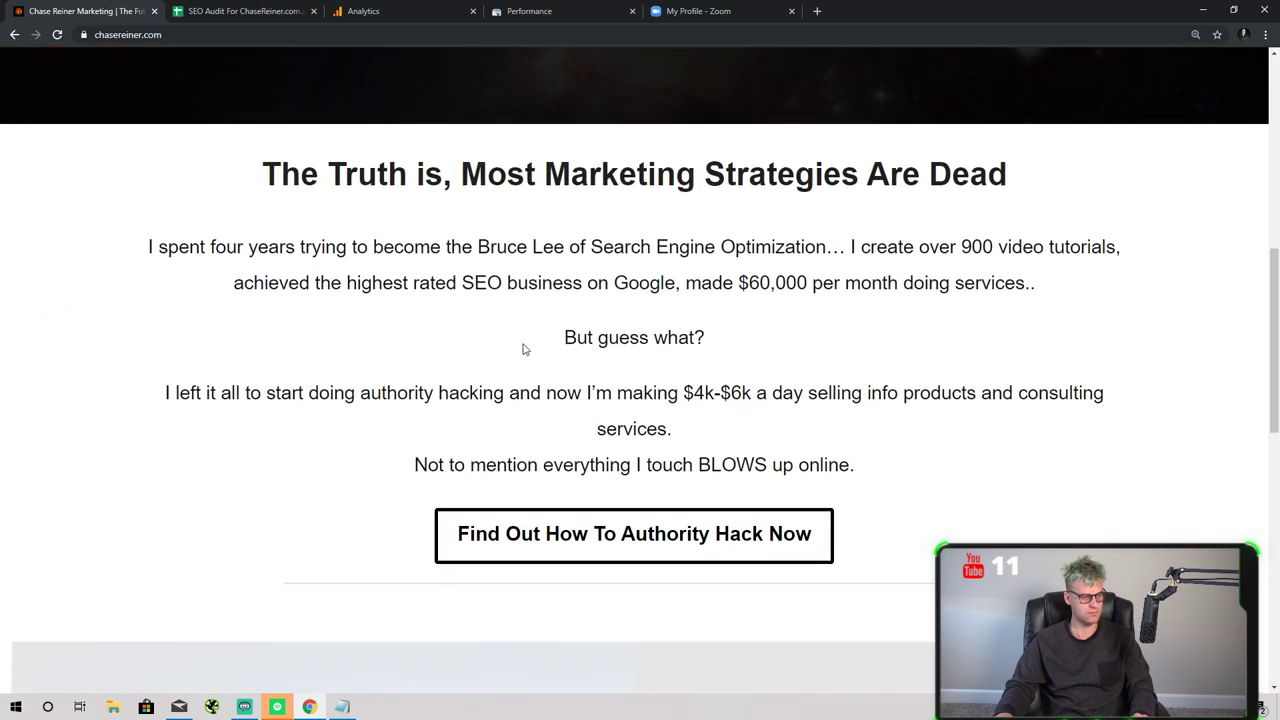
{"action": "scroll", "coordinate": [525, 345], "scroll_direction": "up", "scroll_amount": 7}
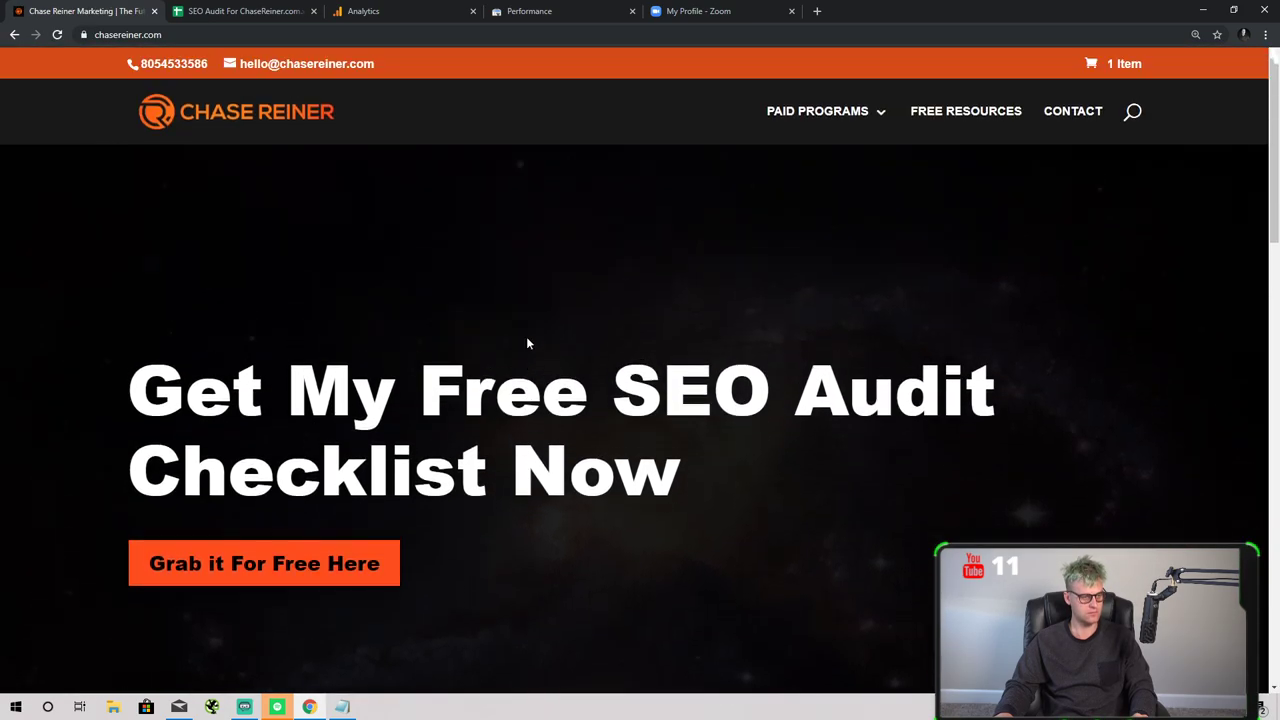
- Go to chasereiner.com/wp-admin and log in with the saved username and account password
{"action": "left_click", "coordinate": [222, 30]}
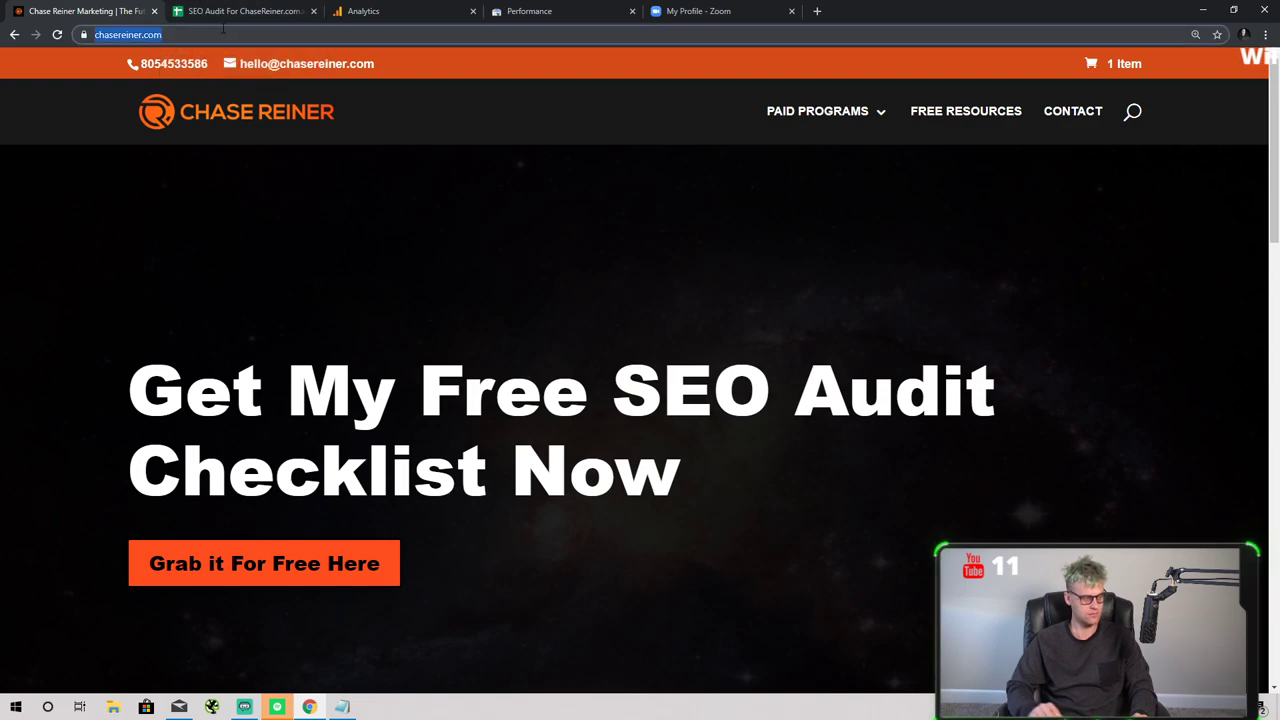
{"action": "key", "text": "End"}
{"action": "type", "text": "/wp-admin"}
{"action": "key", "text": "Return"}
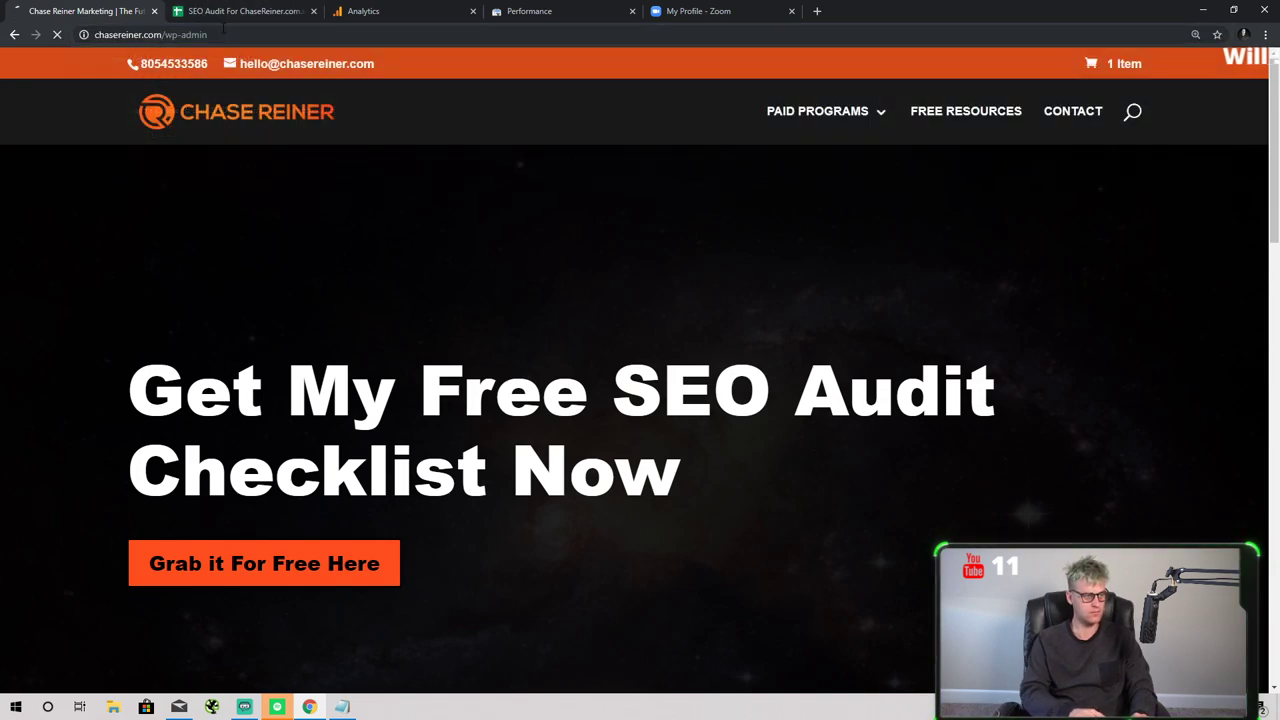
{"action": "type", "text": "c"}
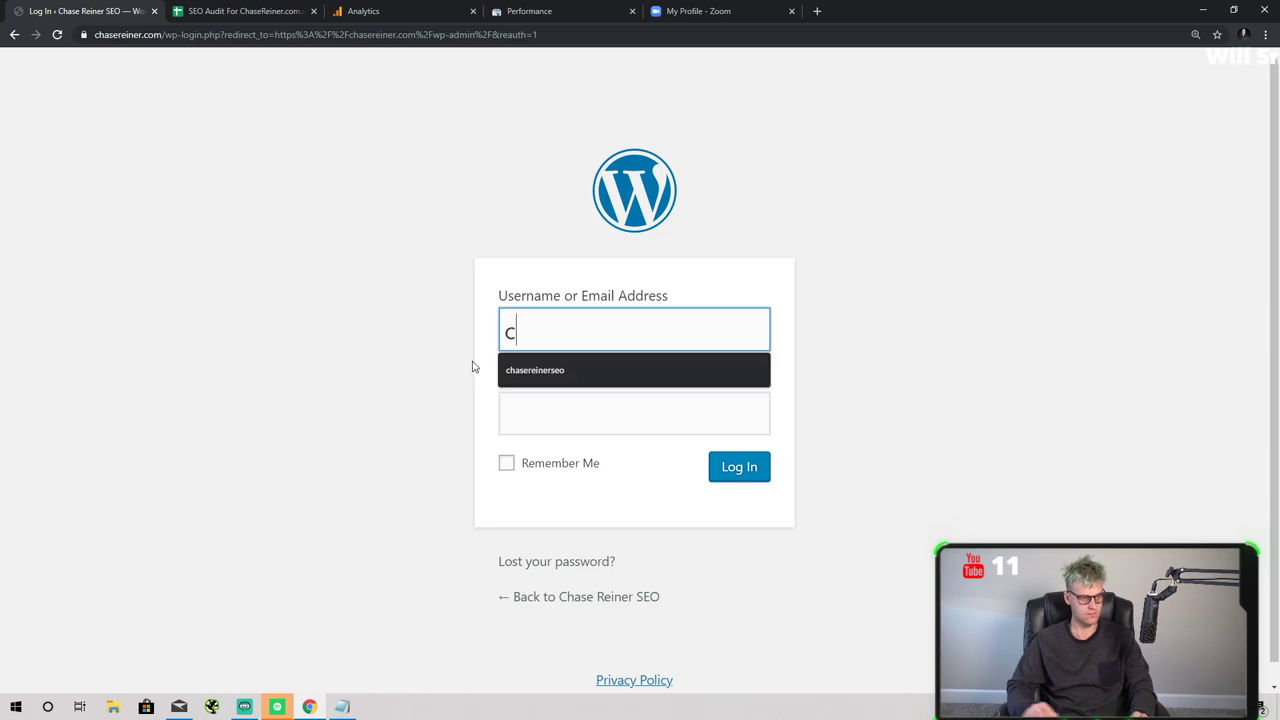
{"action": "key", "text": "Down"}
{"action": "key", "text": "Return"}
{"action": "key", "text": "Tab"}
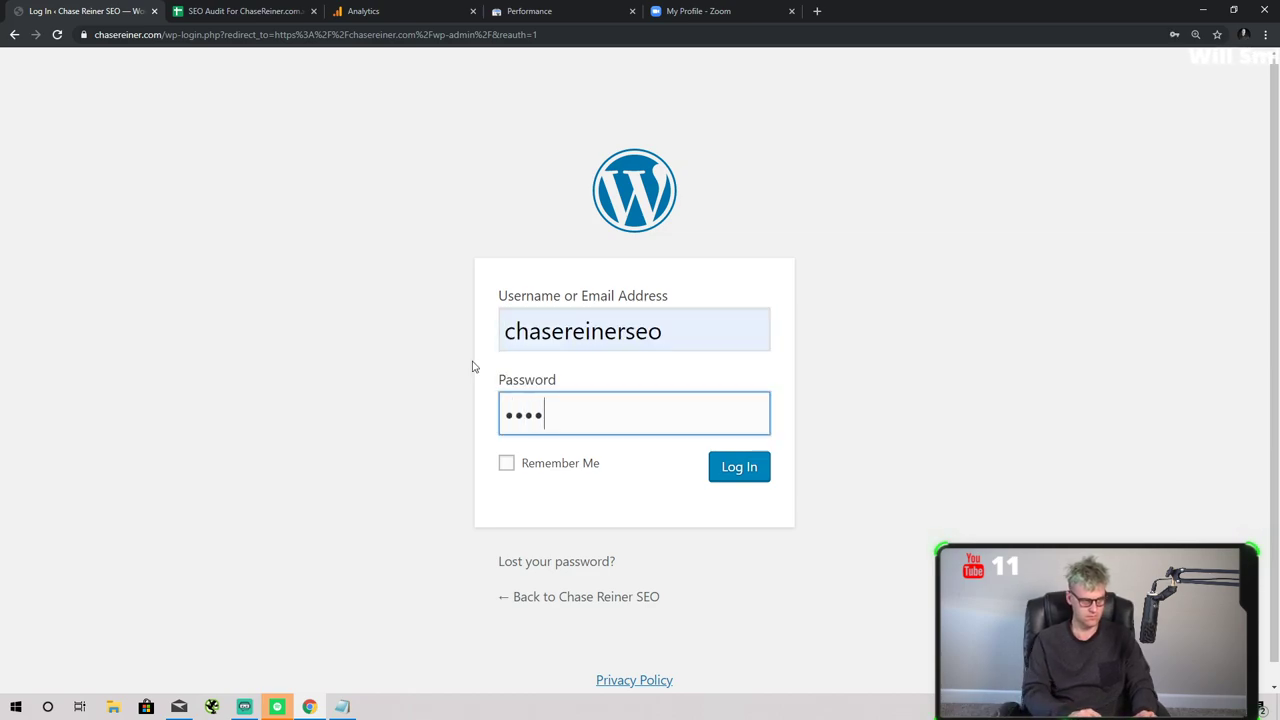
{"action": "key", "text": "ctrl+a"}
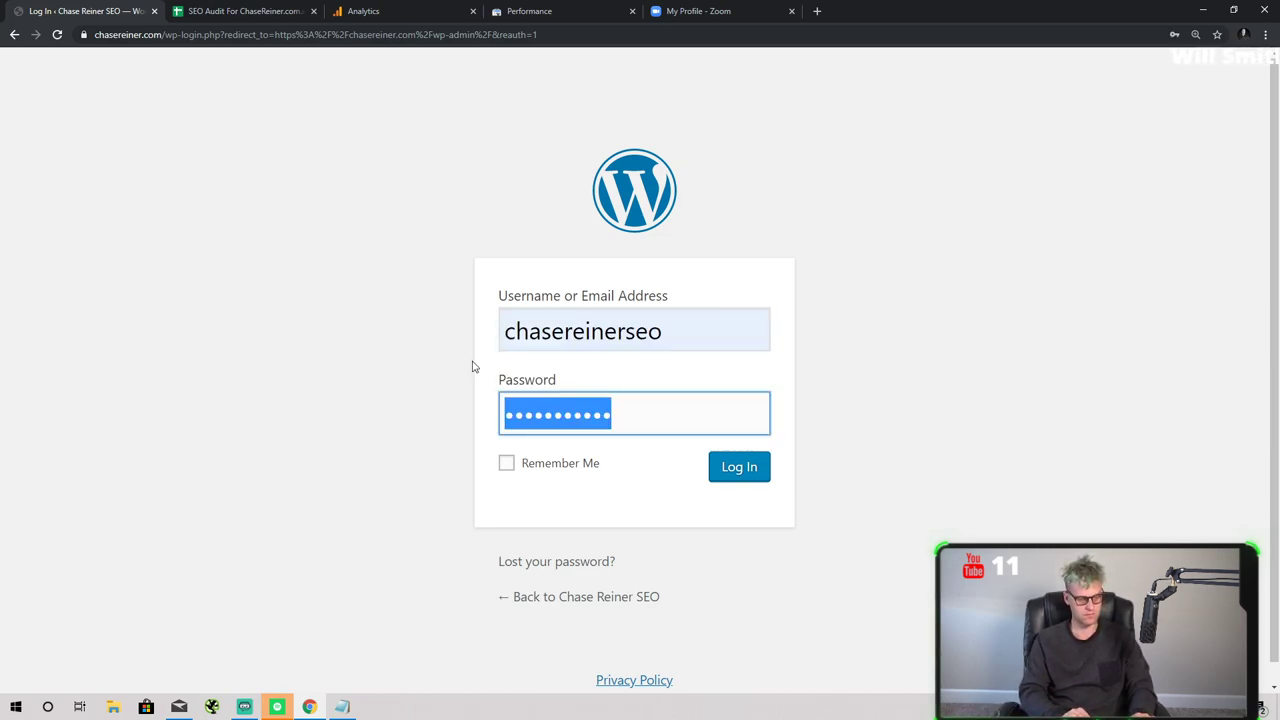
{"action": "type", "text": "••"}
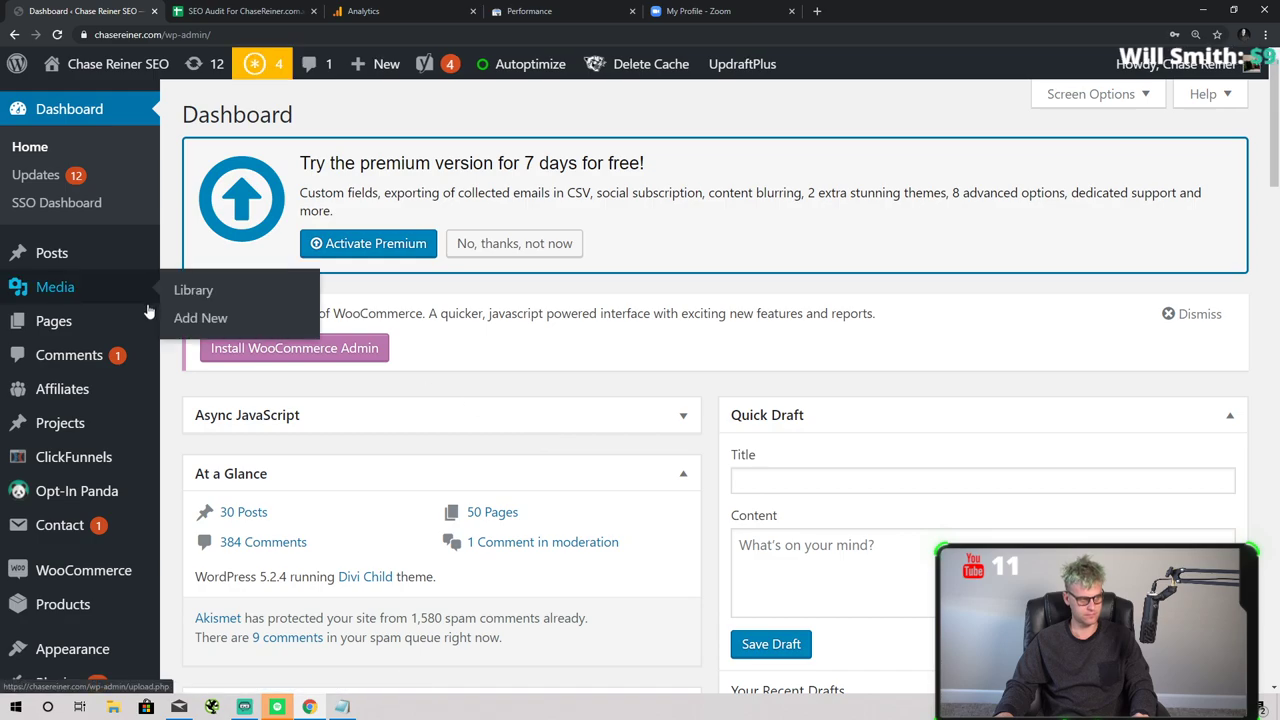
- Return to the chasereiner.com homepage and launch the front-end builder for the Home Page
{"action": "left_click", "coordinate": [200, 34]}
{"action": "type", "text": "chasereiner.com"}
{"action": "key", "text": "Return"}
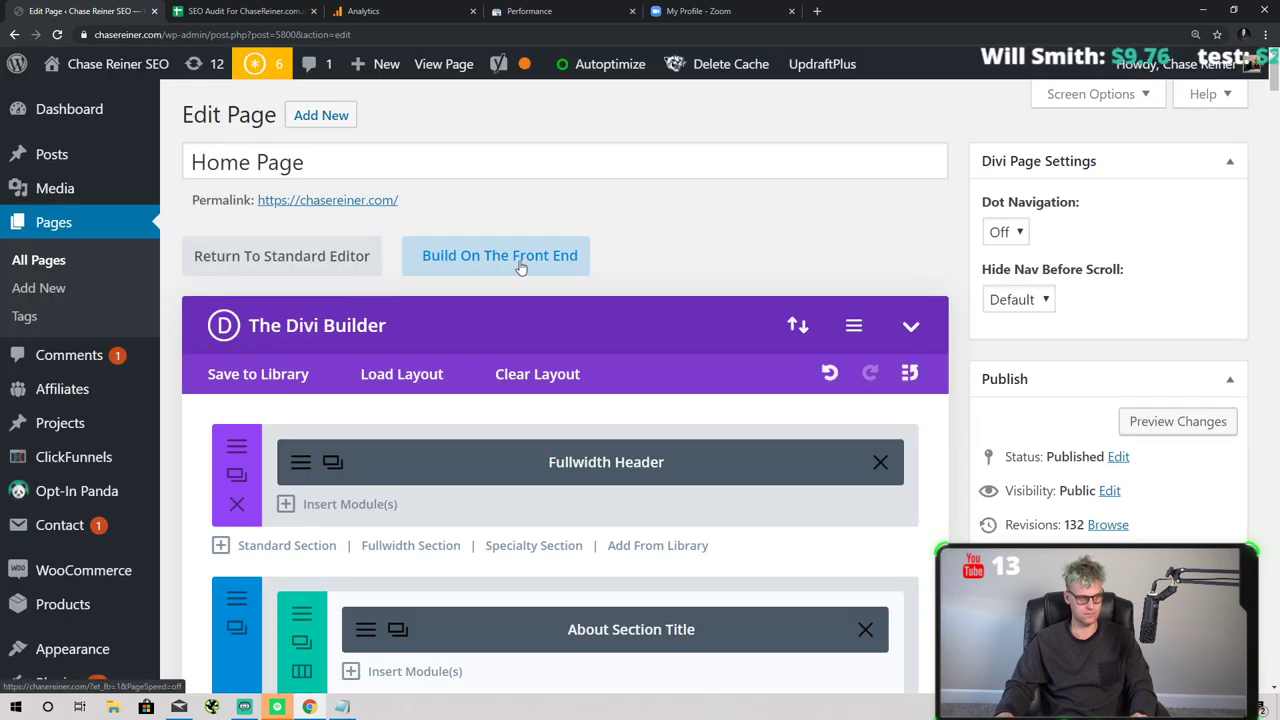
{"action": "left_click", "coordinate": [433, 259]}
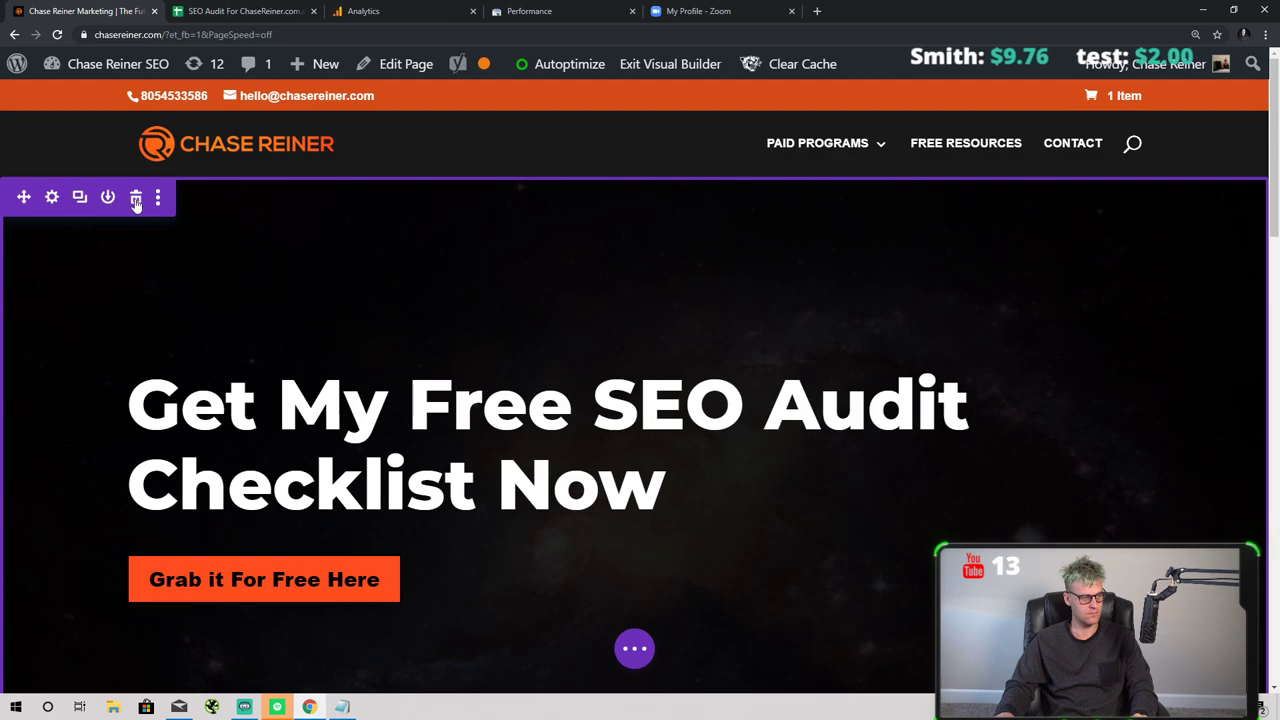
- Delete the top hero, 'The Truth is' and globe hero sections
{"action": "left_click", "coordinate": [136, 200]}
{"action": "left_click", "coordinate": [135, 199]}
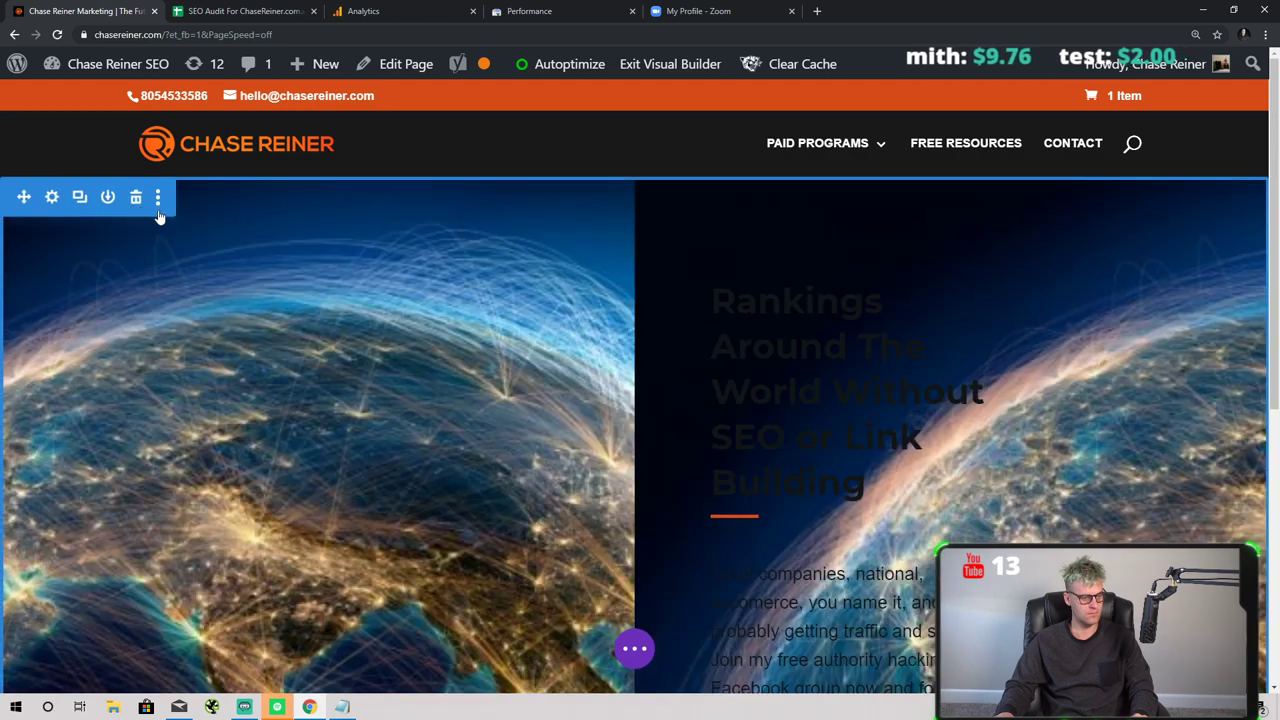
{"action": "left_click", "coordinate": [130, 198]}
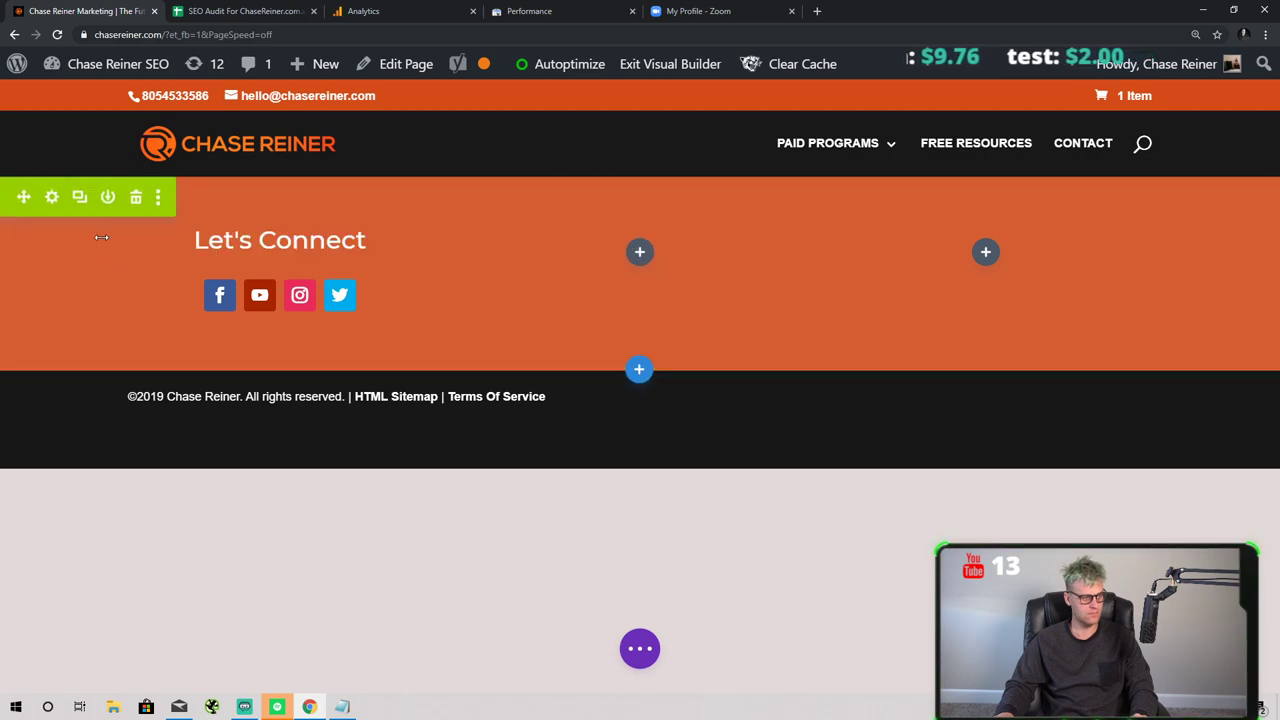
- Add a regular section with a single-column row below Let's Connect
{"action": "left_click", "coordinate": [639, 369]}
{"action": "left_click", "coordinate": [517, 528]}
{"action": "left_click", "coordinate": [520, 256]}
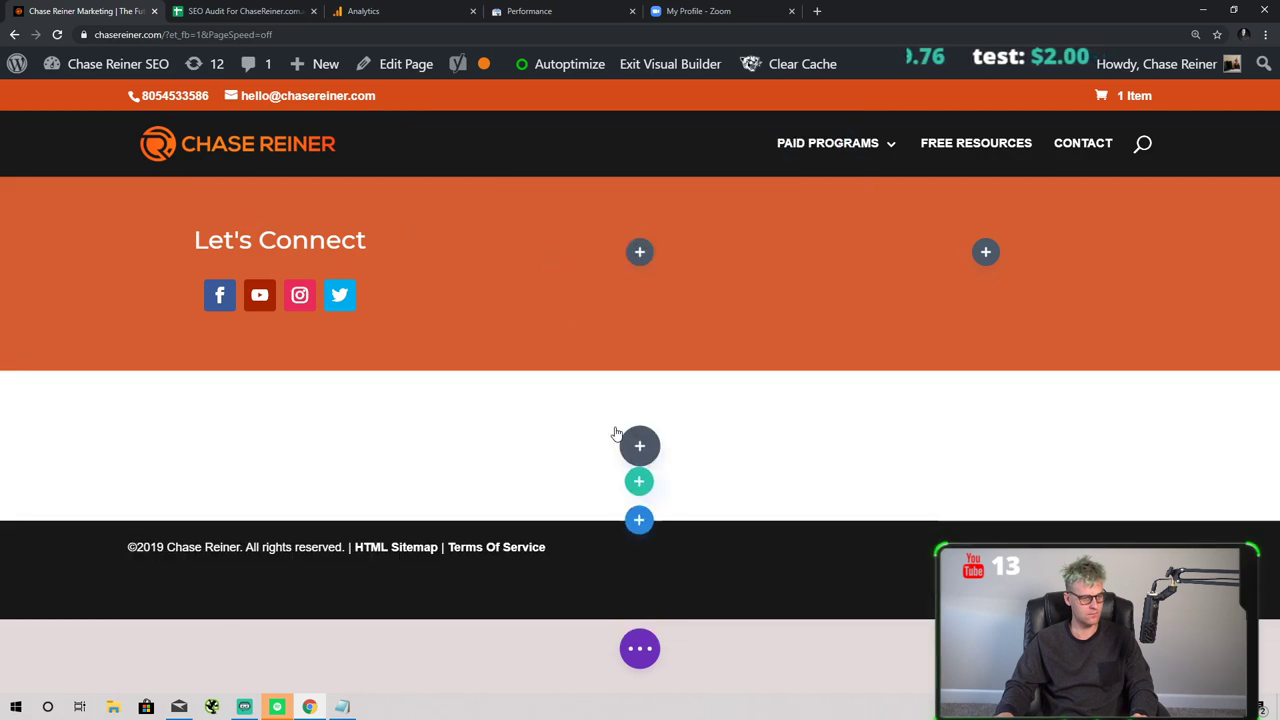
{"action": "scroll", "coordinate": [586, 283], "scroll_direction": "down", "scroll_amount": 3}
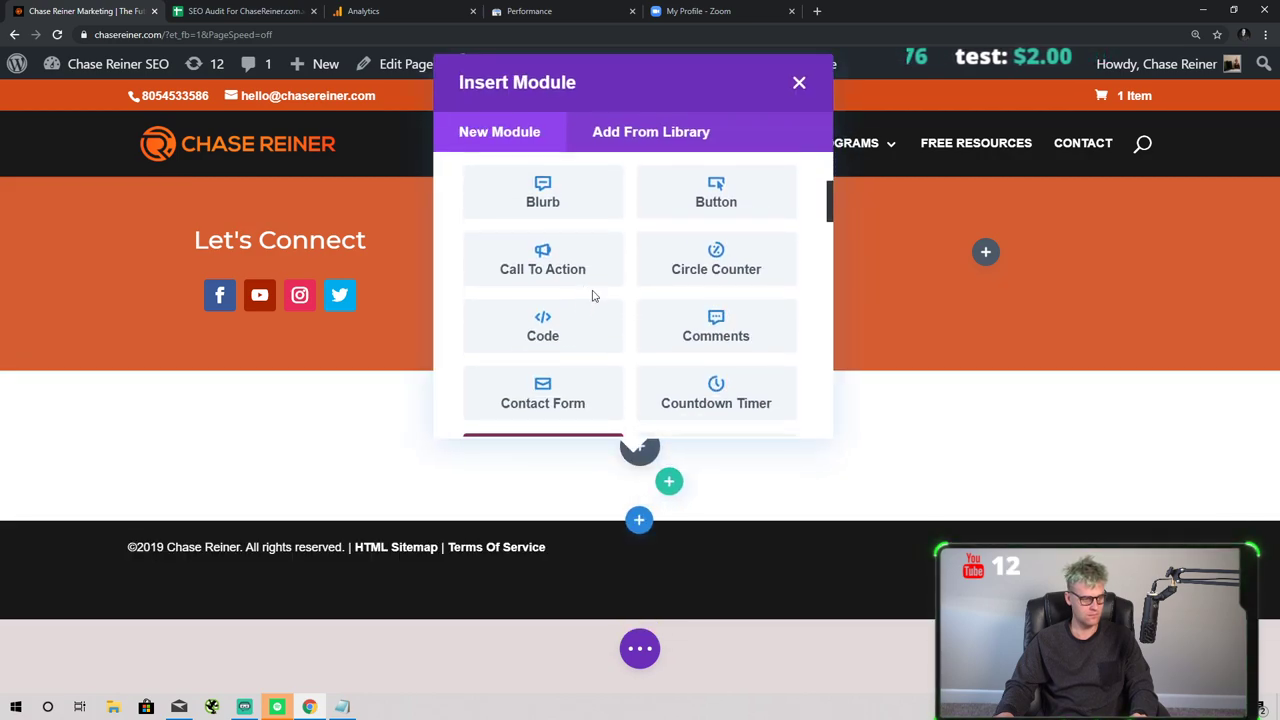
{"action": "scroll", "coordinate": [630, 310], "scroll_direction": "down", "scroll_amount": 7}
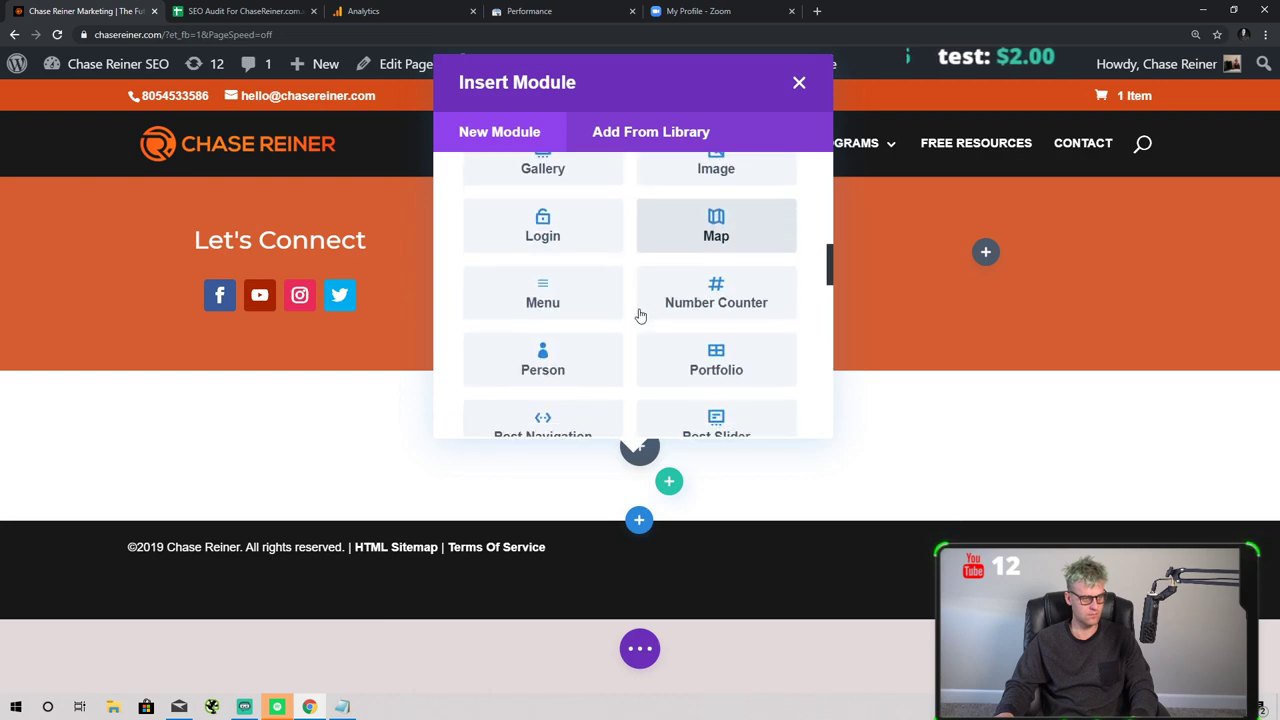
{"action": "scroll", "coordinate": [643, 318], "scroll_direction": "up", "scroll_amount": 10}
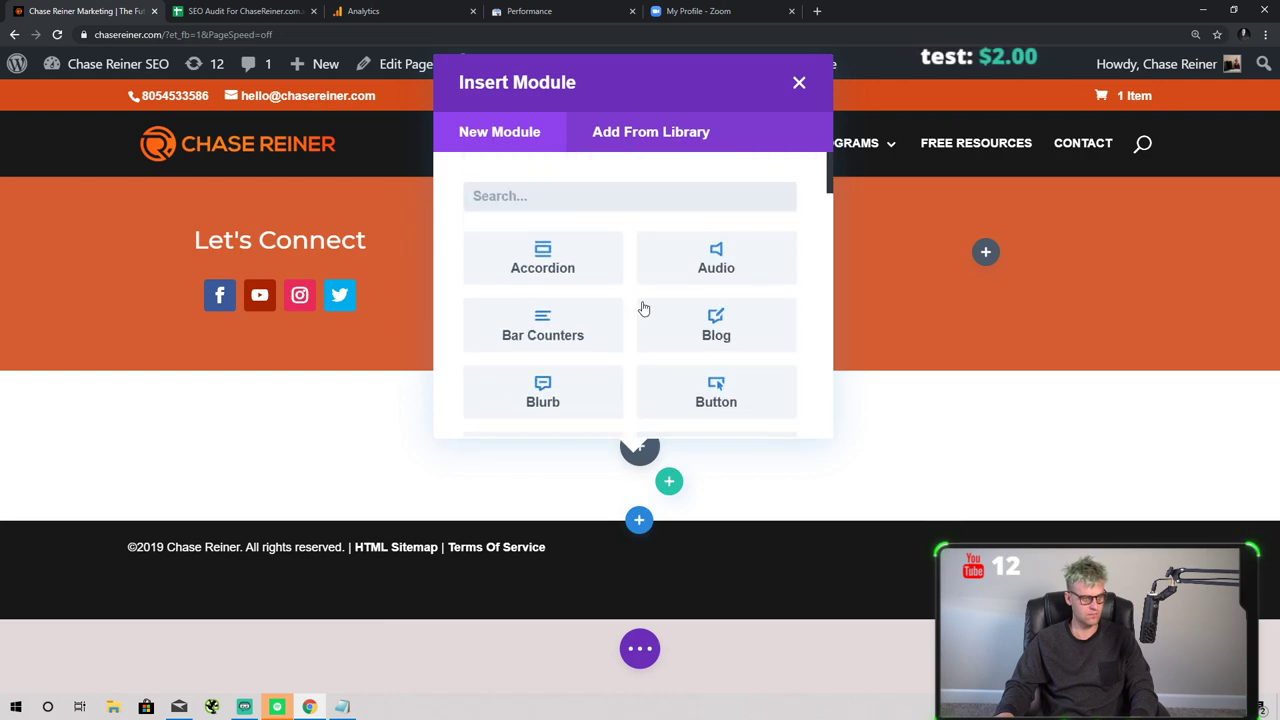
{"action": "scroll", "coordinate": [652, 324], "scroll_direction": "down", "scroll_amount": 2}
{"action": "scroll", "coordinate": [610, 320], "scroll_direction": "down", "scroll_amount": 10}
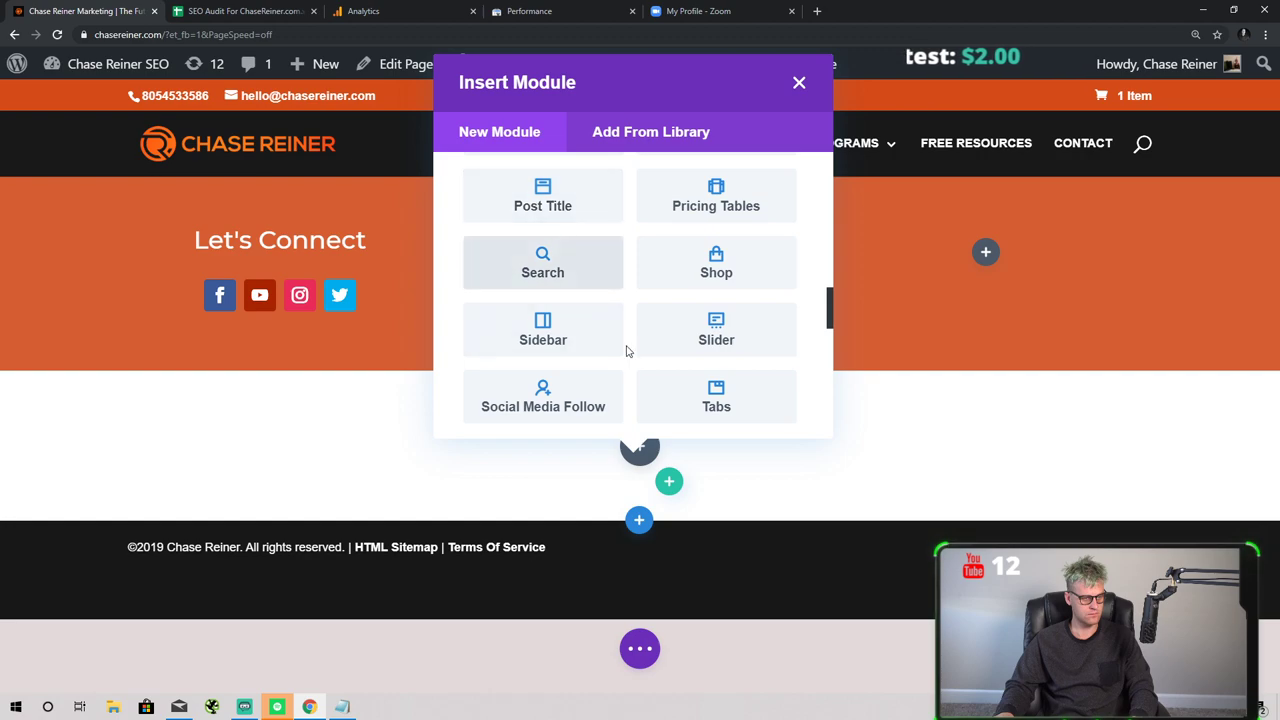
- Insert a Post Title module into the row, then delete it
{"action": "left_click", "coordinate": [543, 204]}
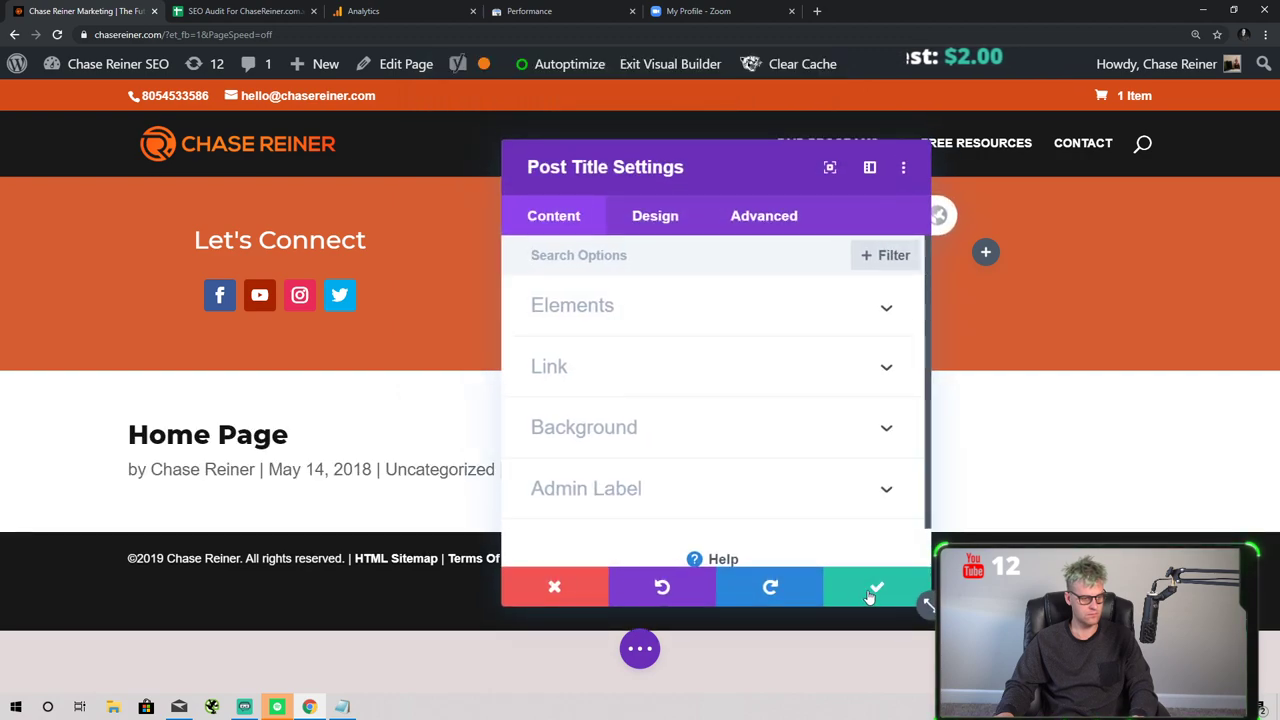
{"action": "left_click", "coordinate": [591, 586]}
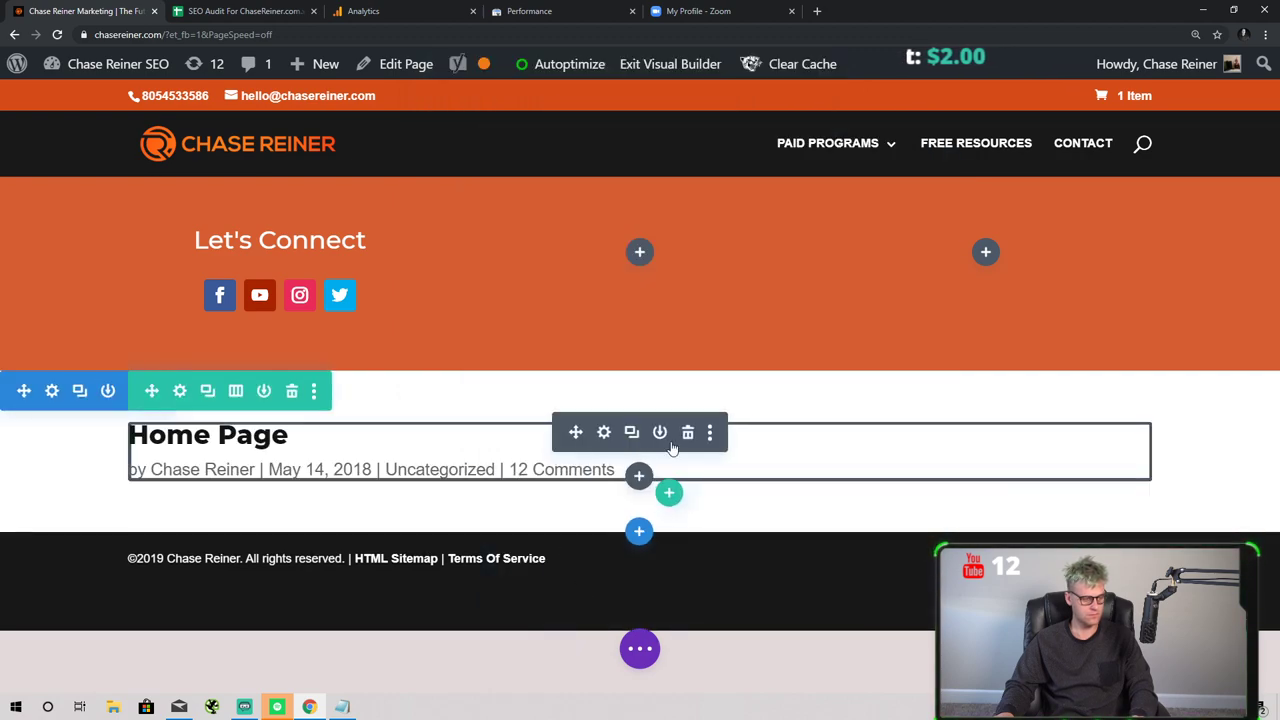
{"action": "left_click", "coordinate": [694, 432]}
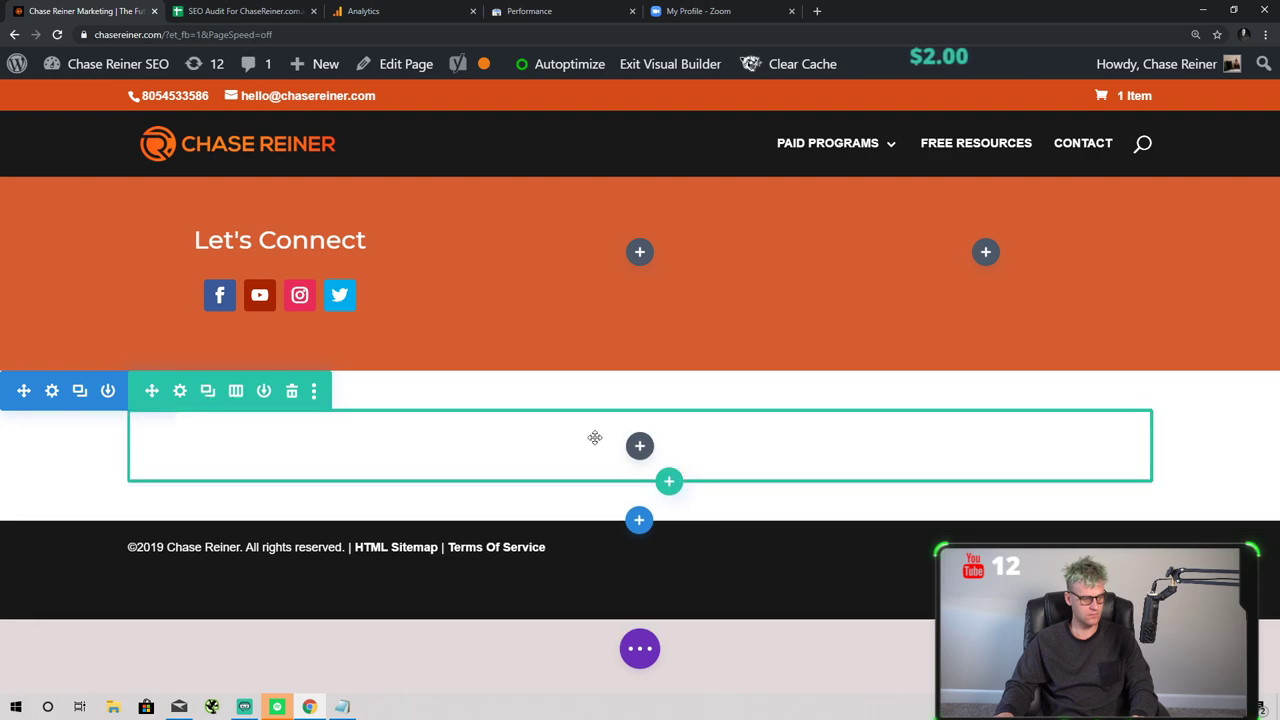
- Add a Text module with its default placeholder copy and drag it upward
{"action": "left_click", "coordinate": [640, 445]}
{"action": "scroll", "coordinate": [637, 291], "scroll_direction": "down", "scroll_amount": 1}
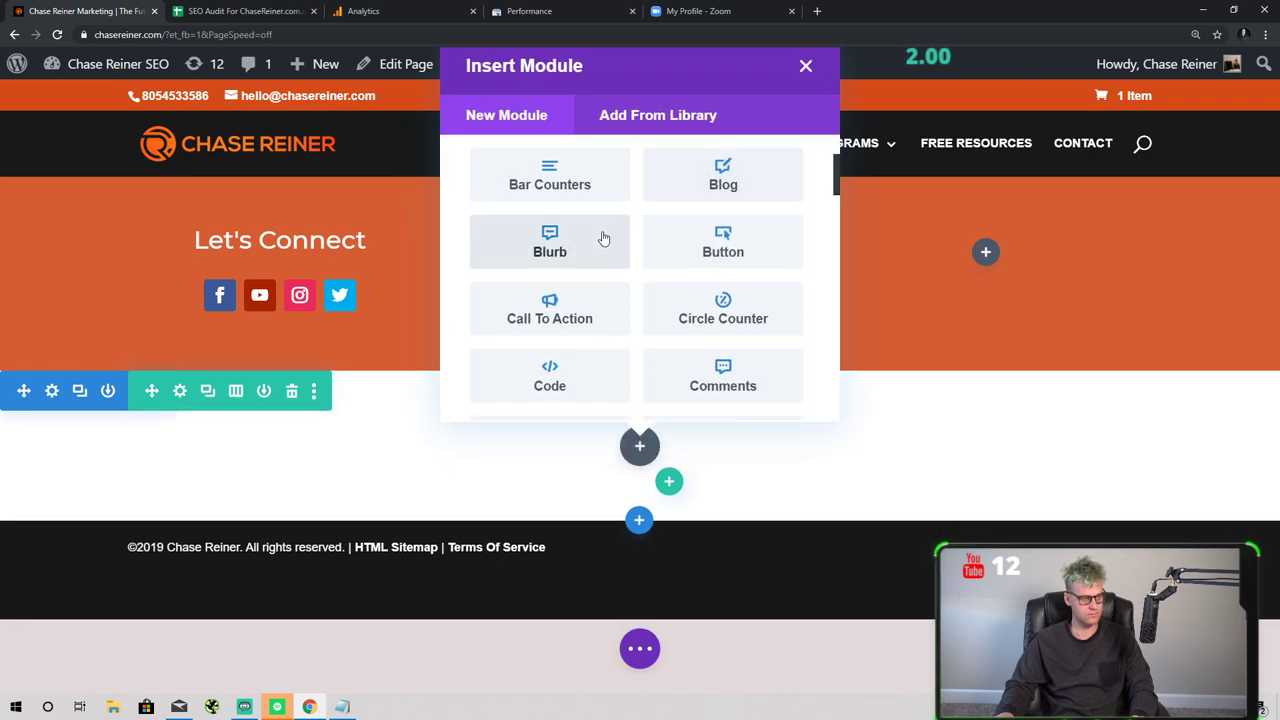
{"action": "scroll", "coordinate": [605, 248], "scroll_direction": "up", "scroll_amount": 2}
{"action": "scroll", "coordinate": [630, 265], "scroll_direction": "down", "scroll_amount": 1}
{"action": "scroll", "coordinate": [640, 268], "scroll_direction": "up", "scroll_amount": 1}
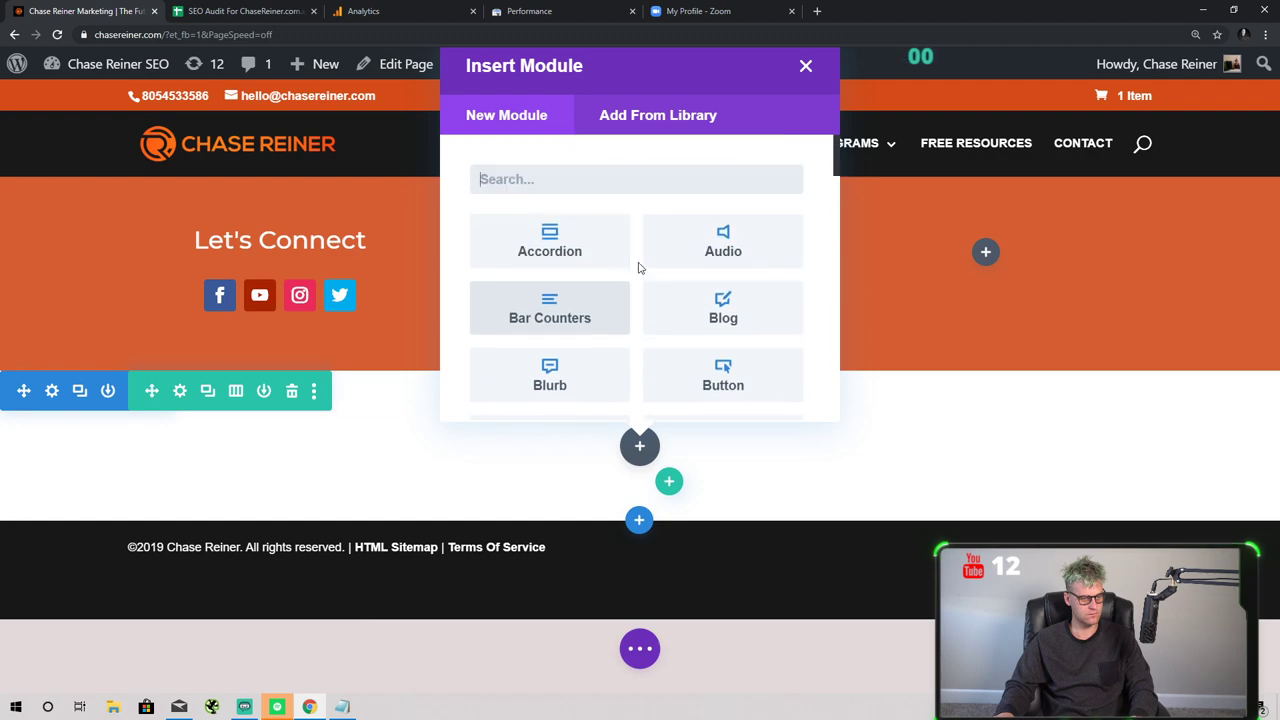
{"action": "type", "text": "text"}
{"action": "left_click", "coordinate": [591, 234]}
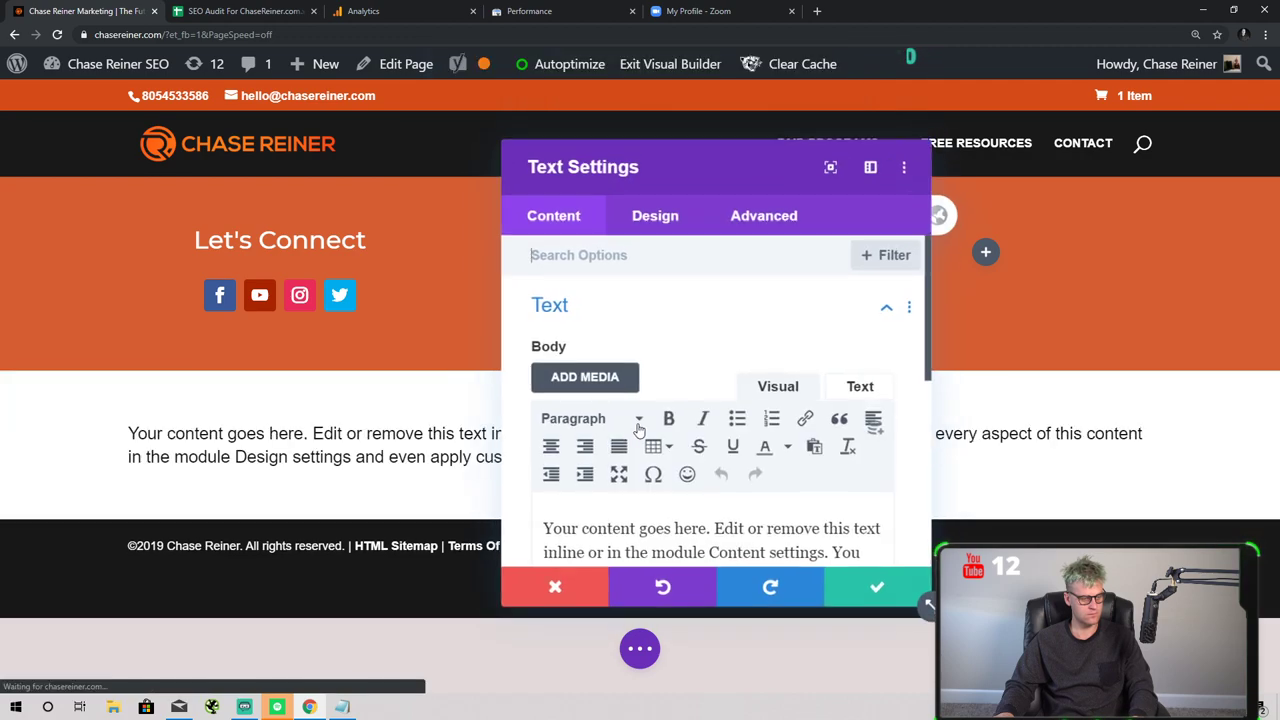
{"action": "left_click", "coordinate": [850, 585]}
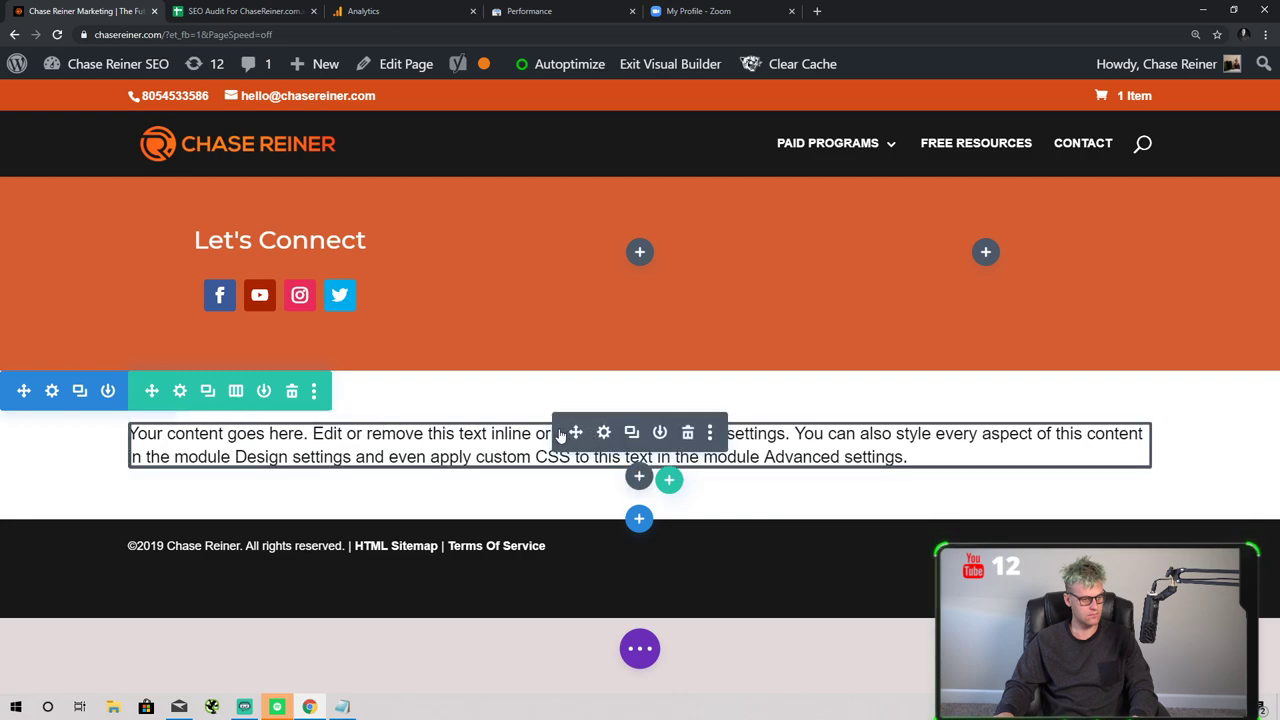
{"action": "left_click_drag", "start_coordinate": [560, 435], "coordinate": [496, 427]}
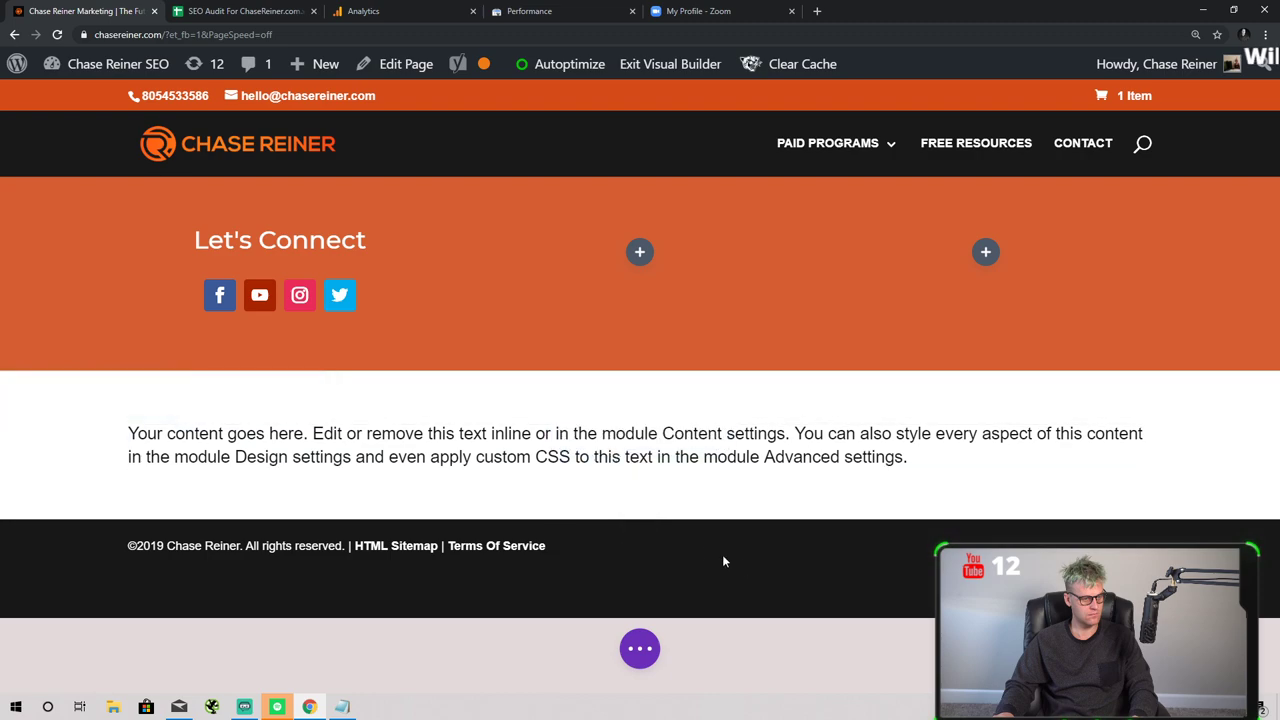
- Add an empty regular one-column section, drag the text row above Let's Connect, and open its settings
{"action": "left_click", "coordinate": [640, 517]}
{"action": "left_click", "coordinate": [516, 453]}
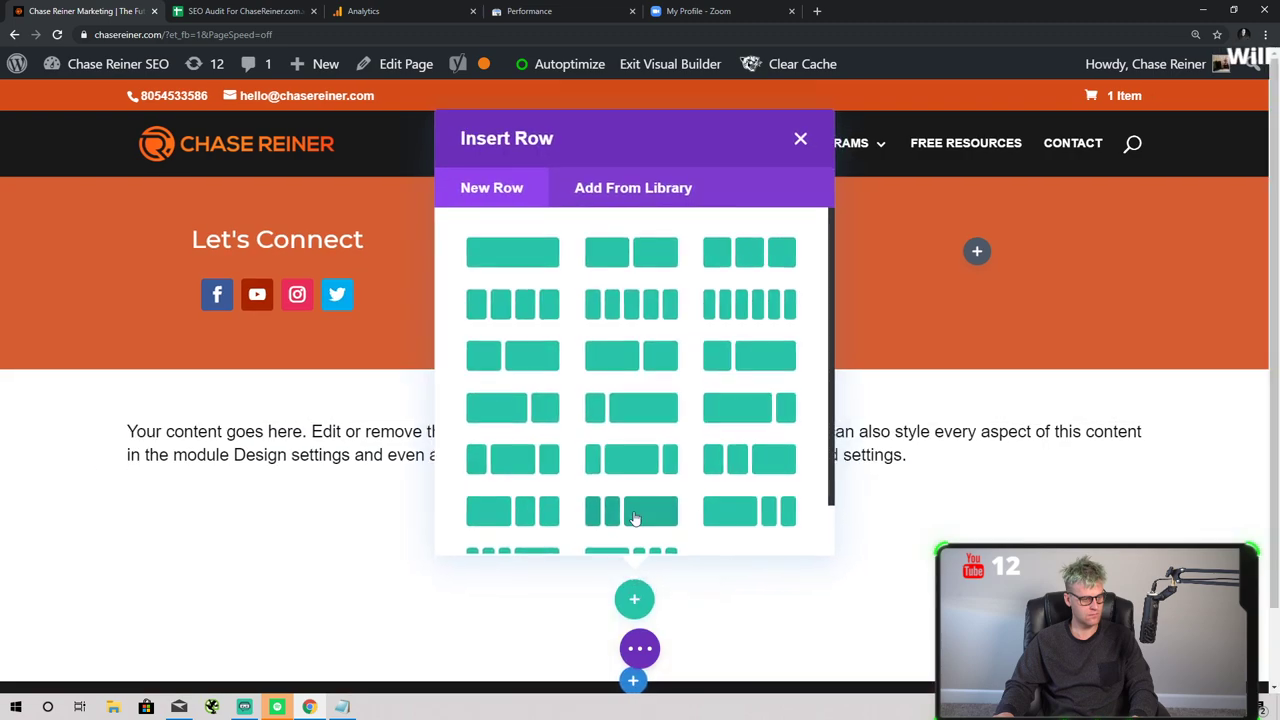
{"action": "left_click", "coordinate": [512, 252]}
{"action": "scroll", "coordinate": [543, 300], "scroll_direction": "down", "scroll_amount": 1}
{"action": "left_click", "coordinate": [260, 597]}
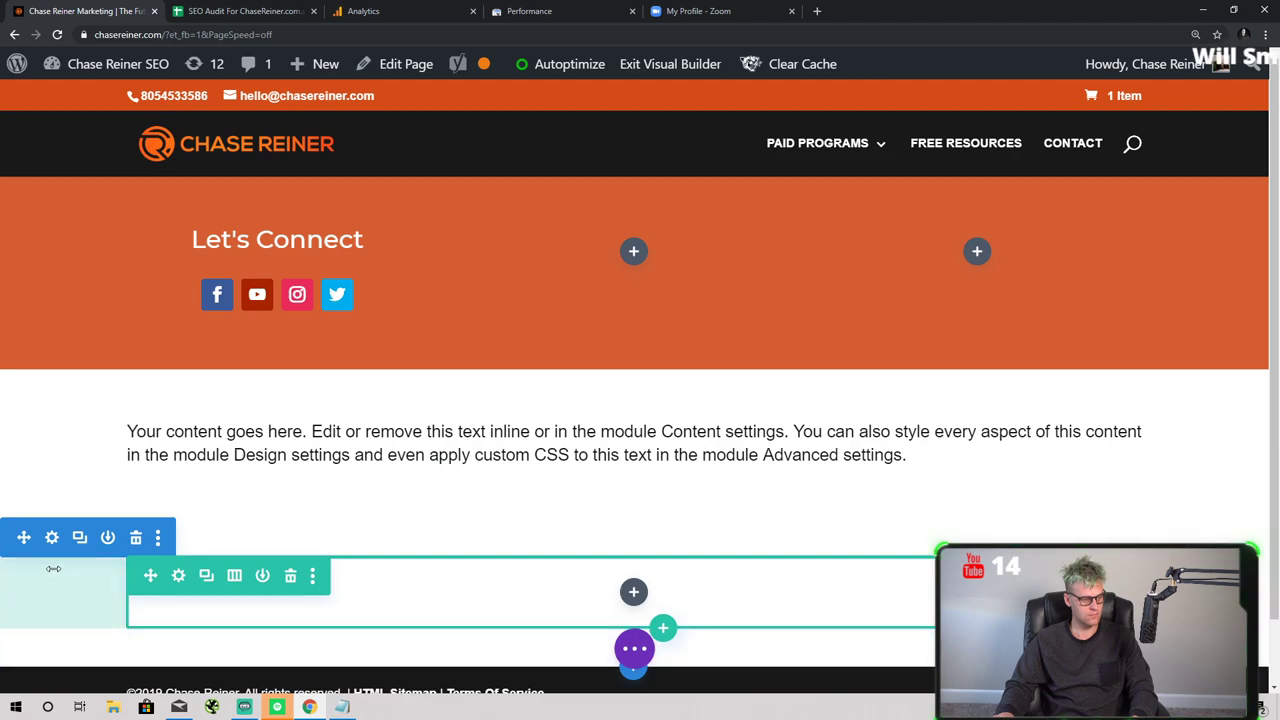
{"action": "left_click", "coordinate": [136, 537]}
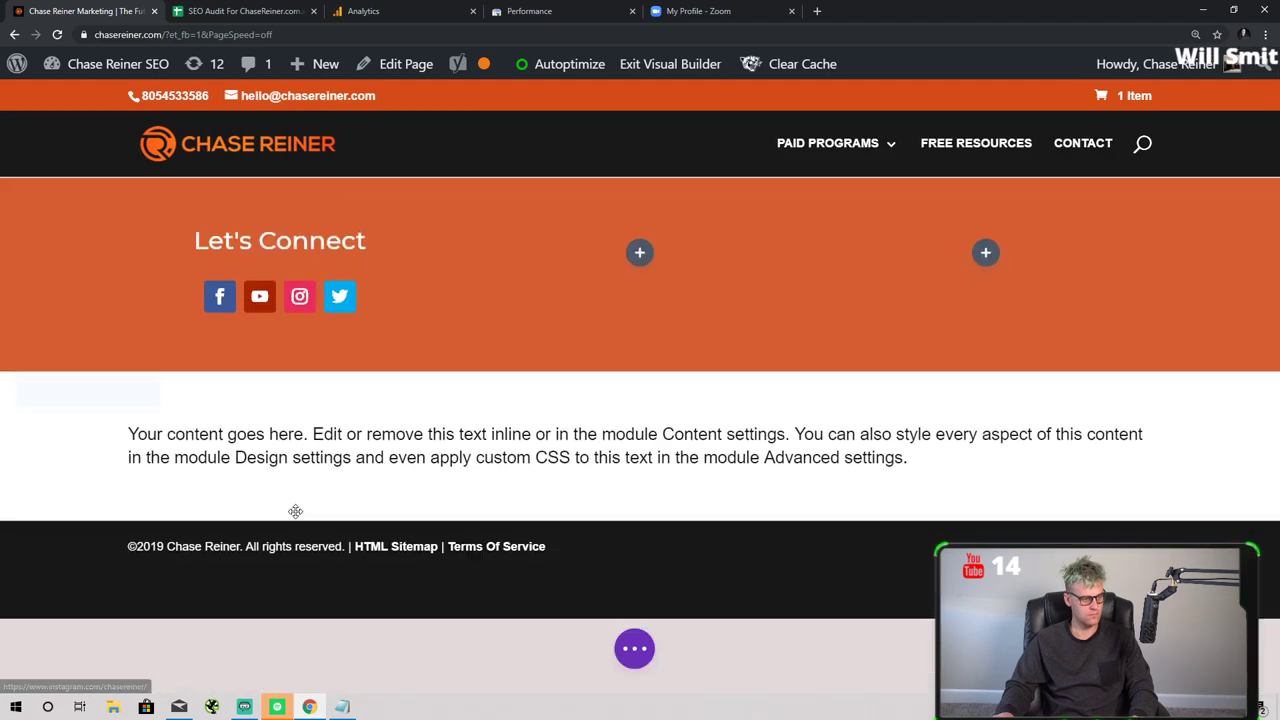
{"action": "key", "text": "ctrl+z"}
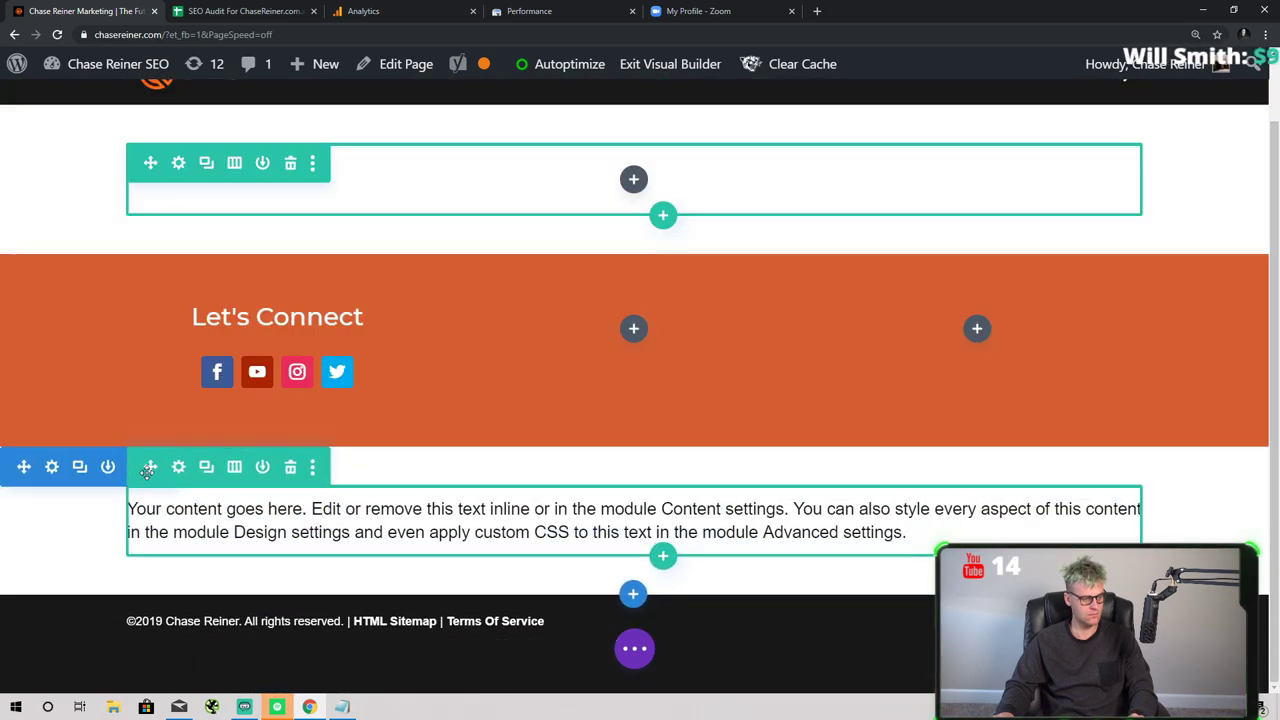
{"action": "left_click_drag", "start_coordinate": [148, 467], "coordinate": [608, 303]}
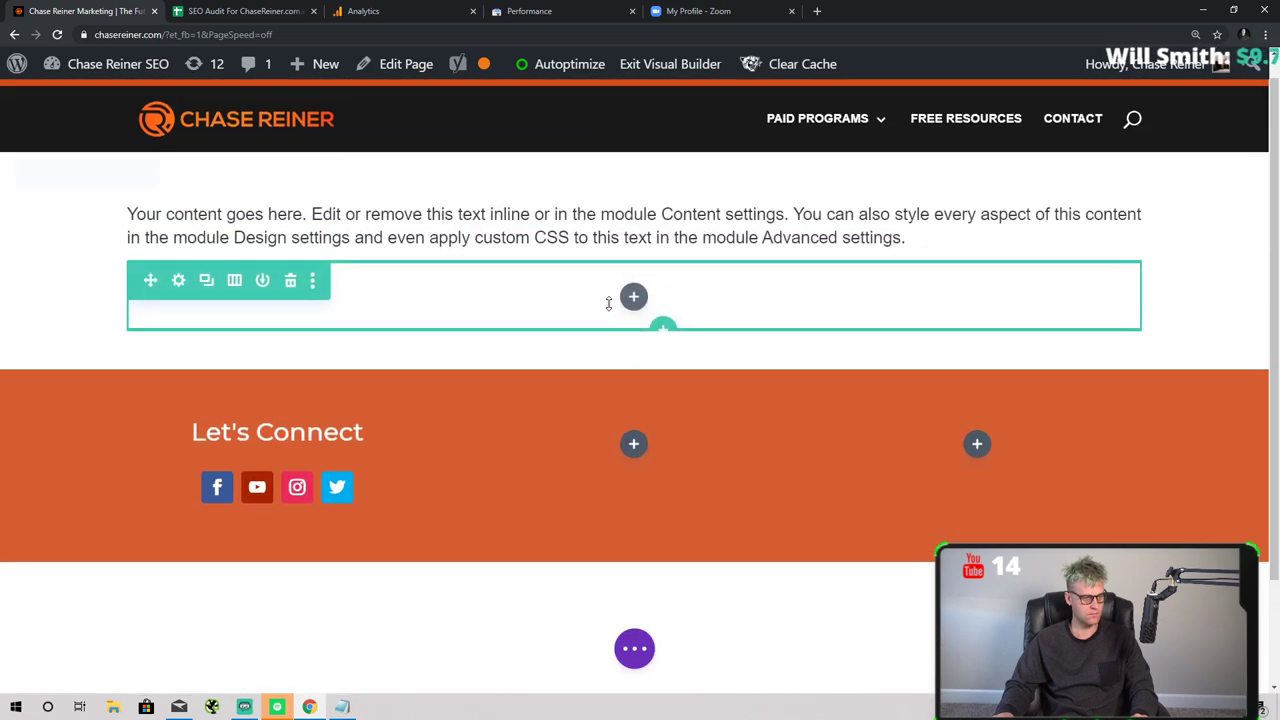
{"action": "left_click", "coordinate": [596, 237]}
- Replace the placeholder body text with 'Welcome to Chasereiner.com'
{"action": "left_click", "coordinate": [711, 514]}
{"action": "key", "text": "ctrl+a"}
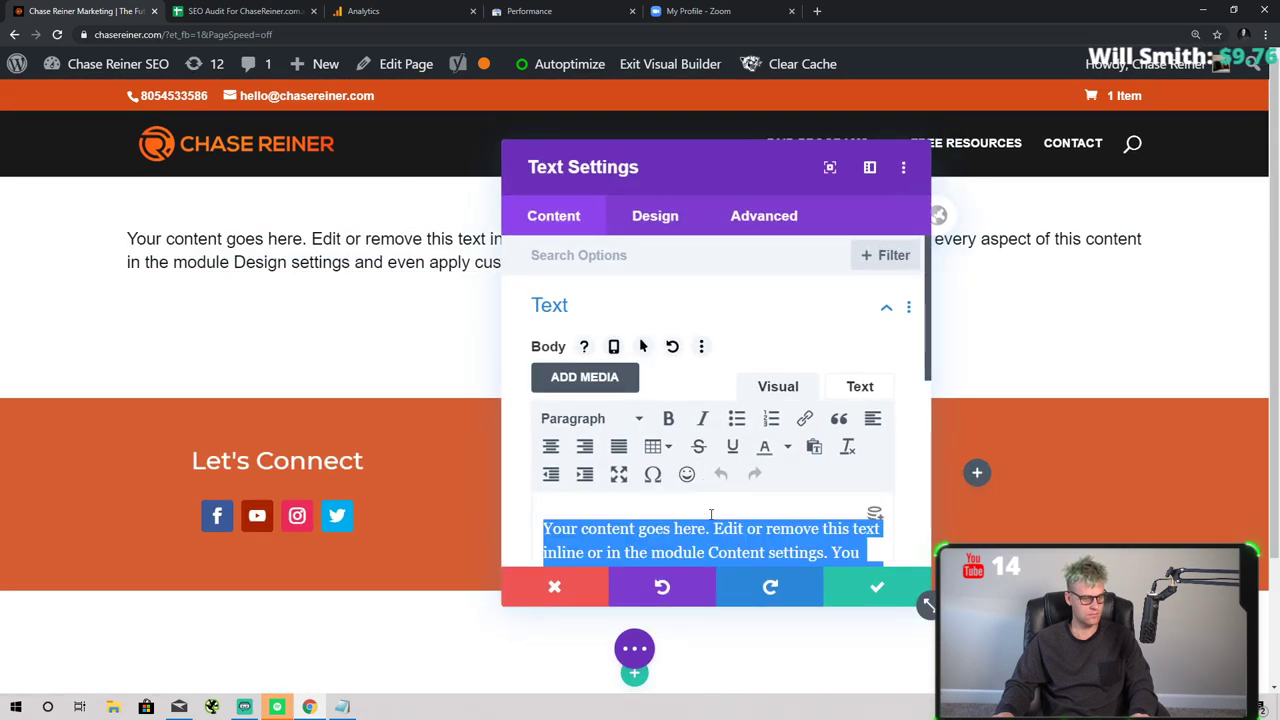
{"action": "type", "text": "Welcome to Chasereiner.com"}
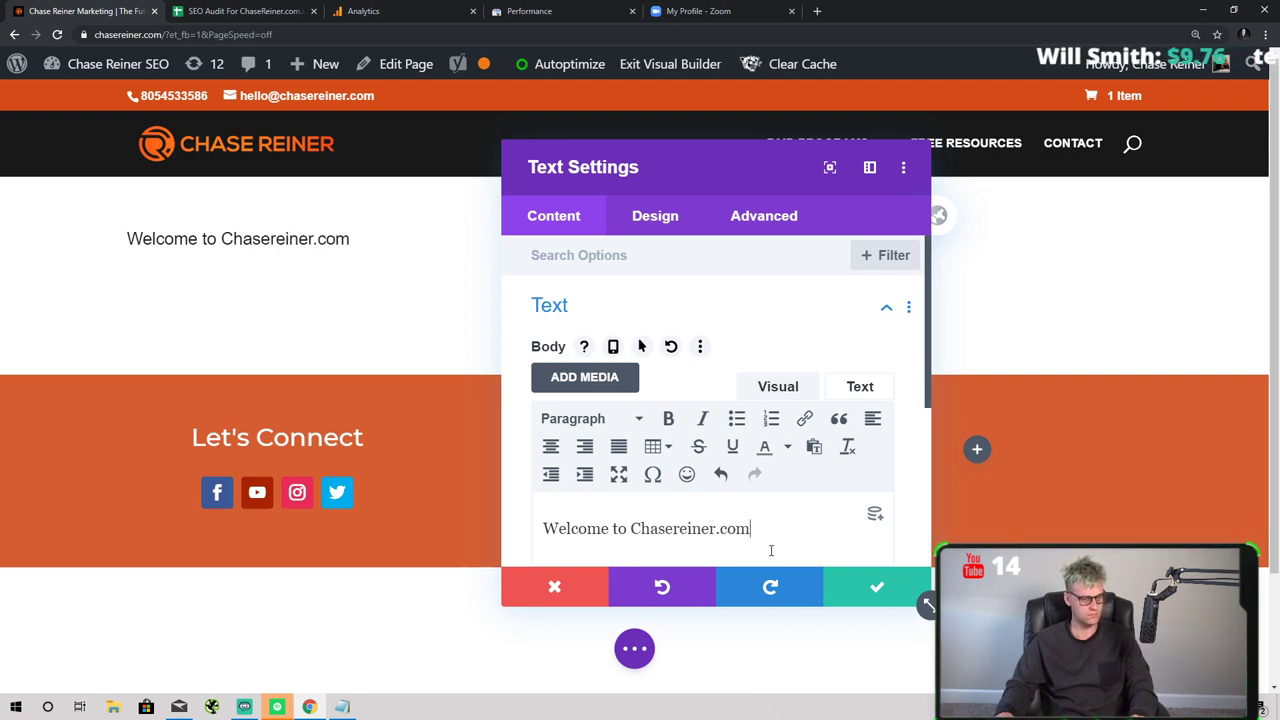
{"action": "left_click_drag", "start_coordinate": [771, 535], "coordinate": [646, 529]}
{"action": "left_click", "coordinate": [643, 528]}
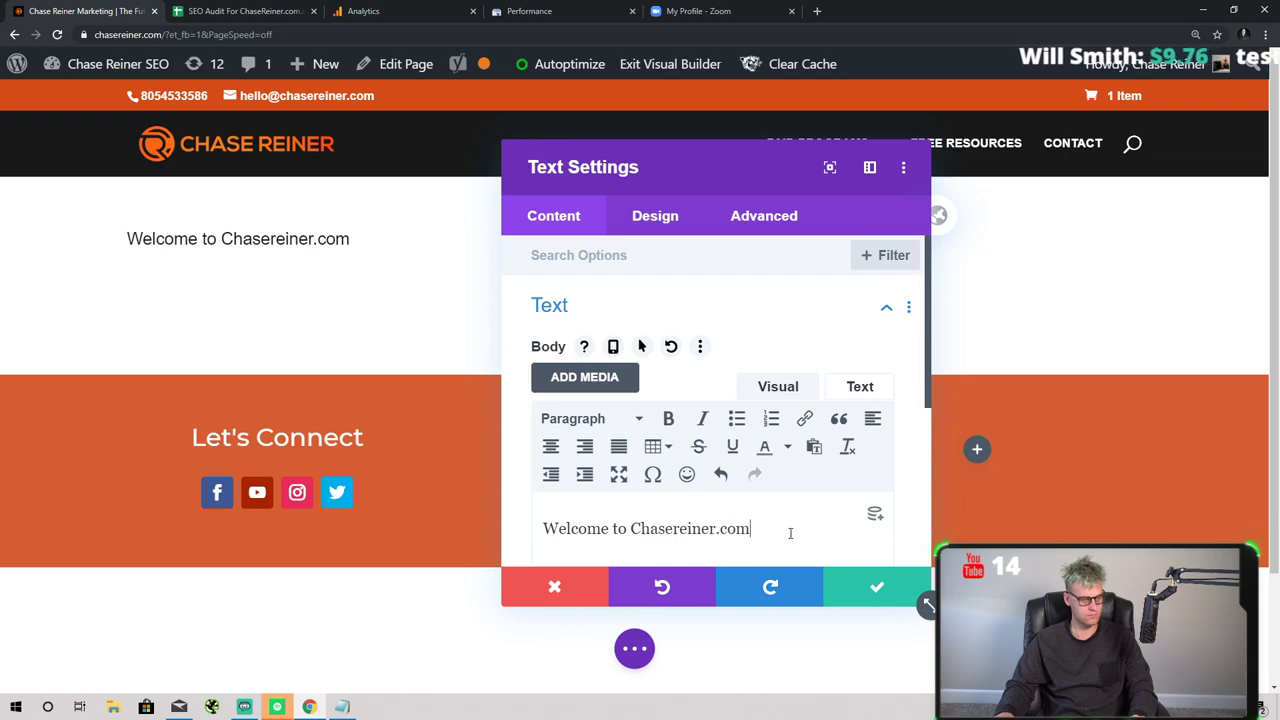
- Add a second paragraph beginning 'Whether you're looking to learn SEO or improve your…'
{"action": "key", "text": "Return"}
{"action": "type", "text": "Here you will find a list of helpful resources"}
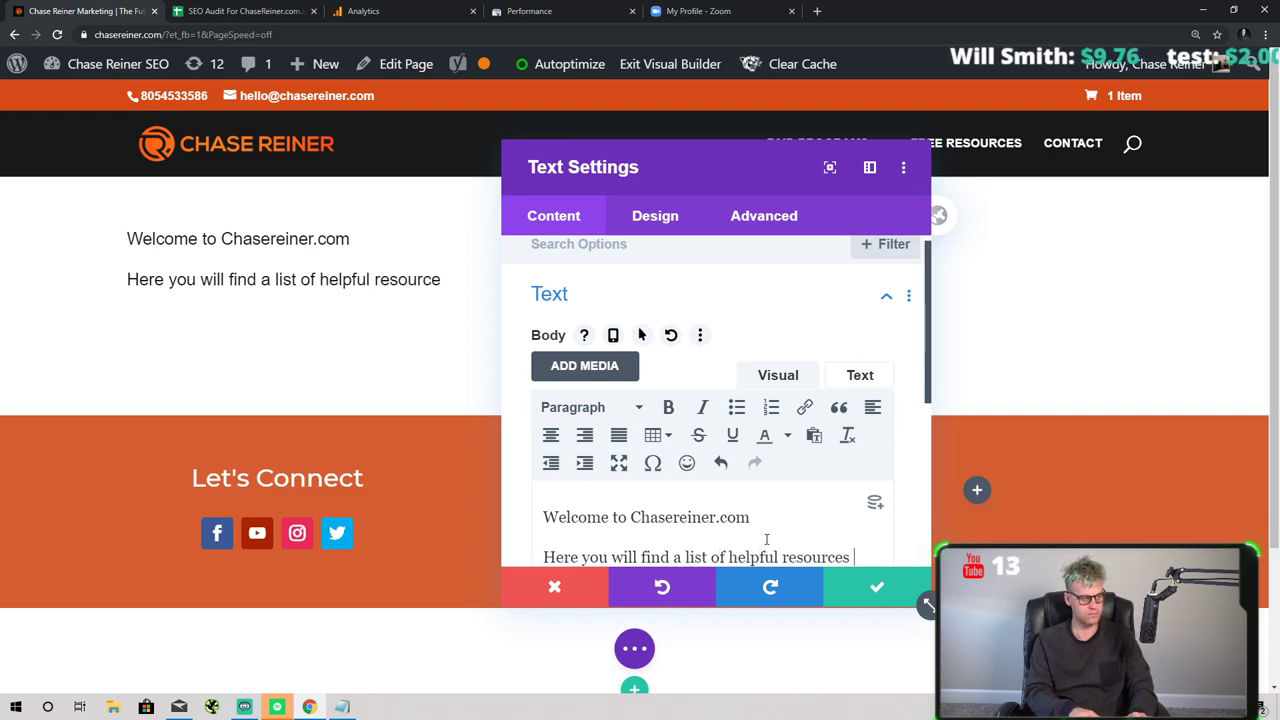
{"action": "type", "text": "for both"}
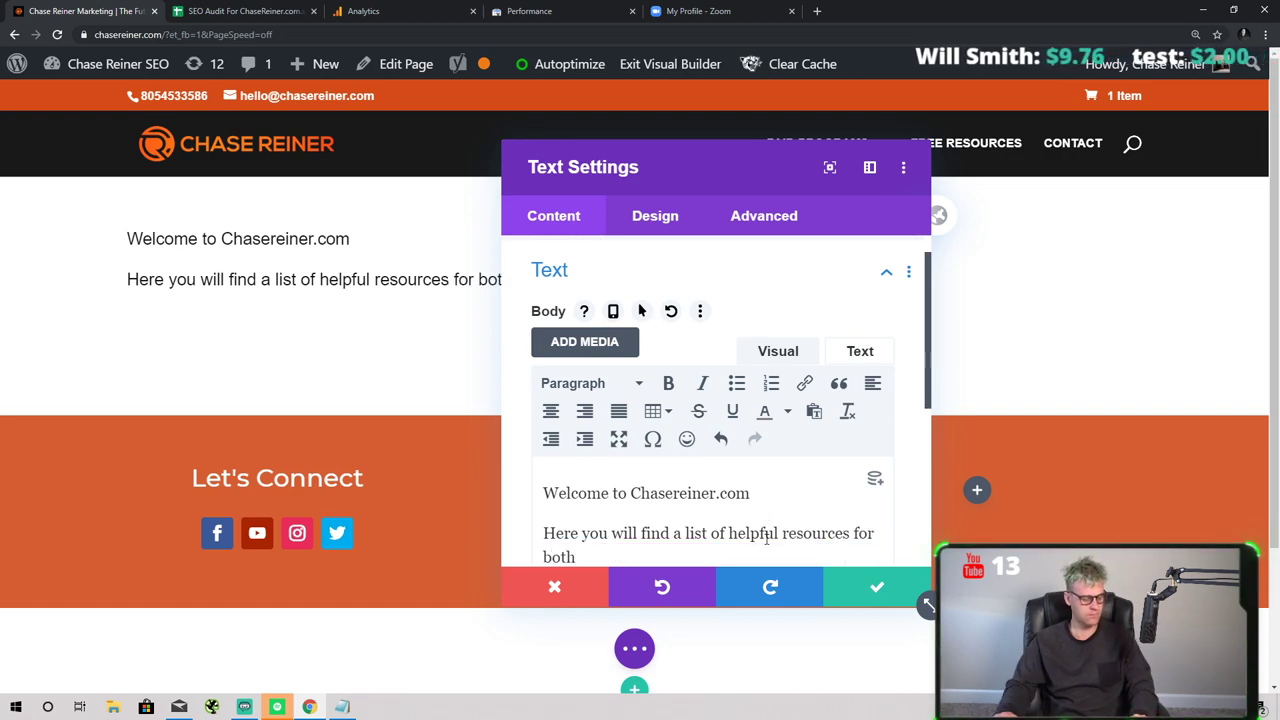
{"action": "left_click_drag", "start_coordinate": [711, 171], "coordinate": [870, 164]}
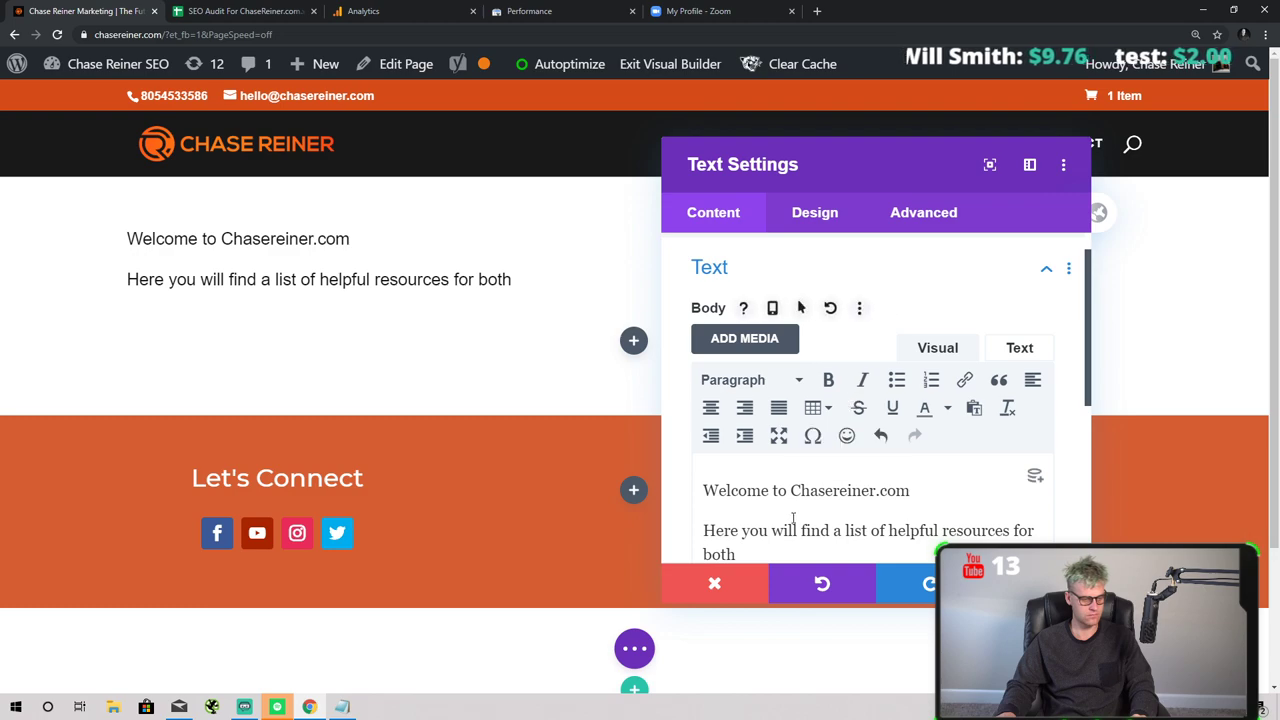
{"action": "type", "text": "th buseinss"}
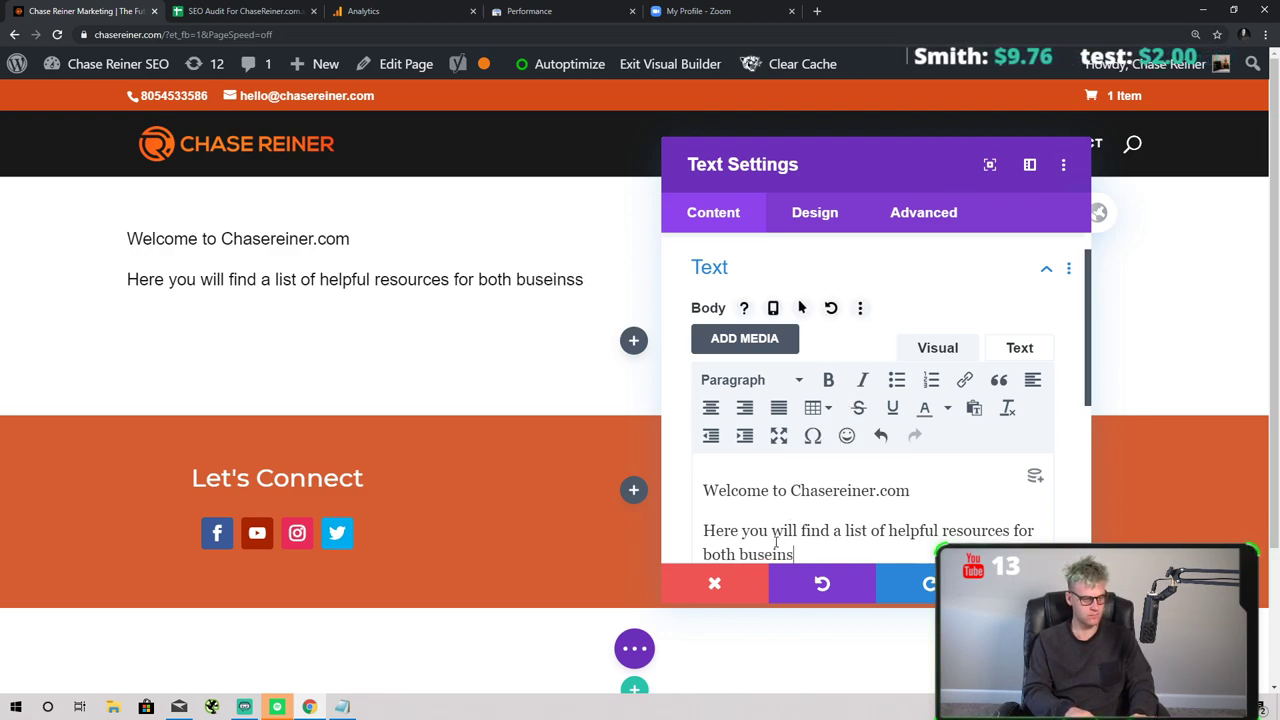
{"action": "key", "text": "ctrl+BackSpace"}
{"action": "key", "text": "ctrl+BackSpace"}
{"action": "key", "text": "ctrl+BackSpace"}
{"action": "key", "text": "ctrl+BackSpace"}
{"action": "key", "text": "ctrl+BackSpace"}
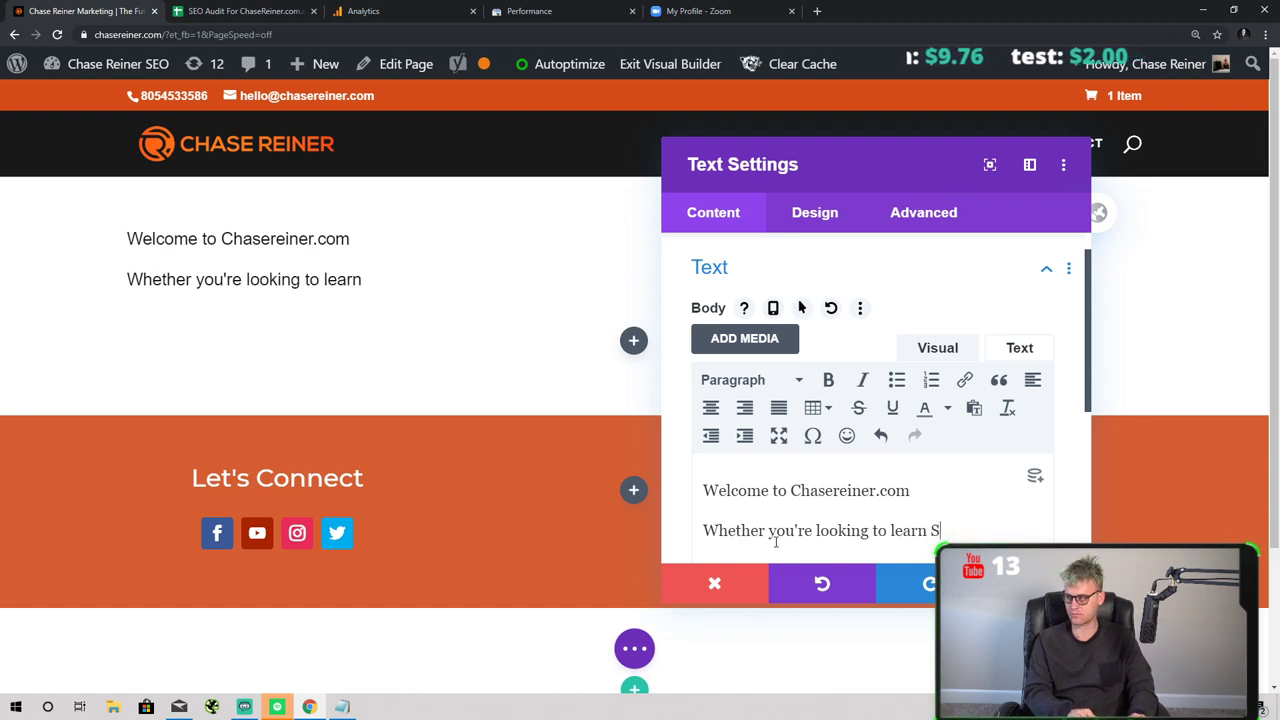
{"action": "type", "text": "EO or impro"}
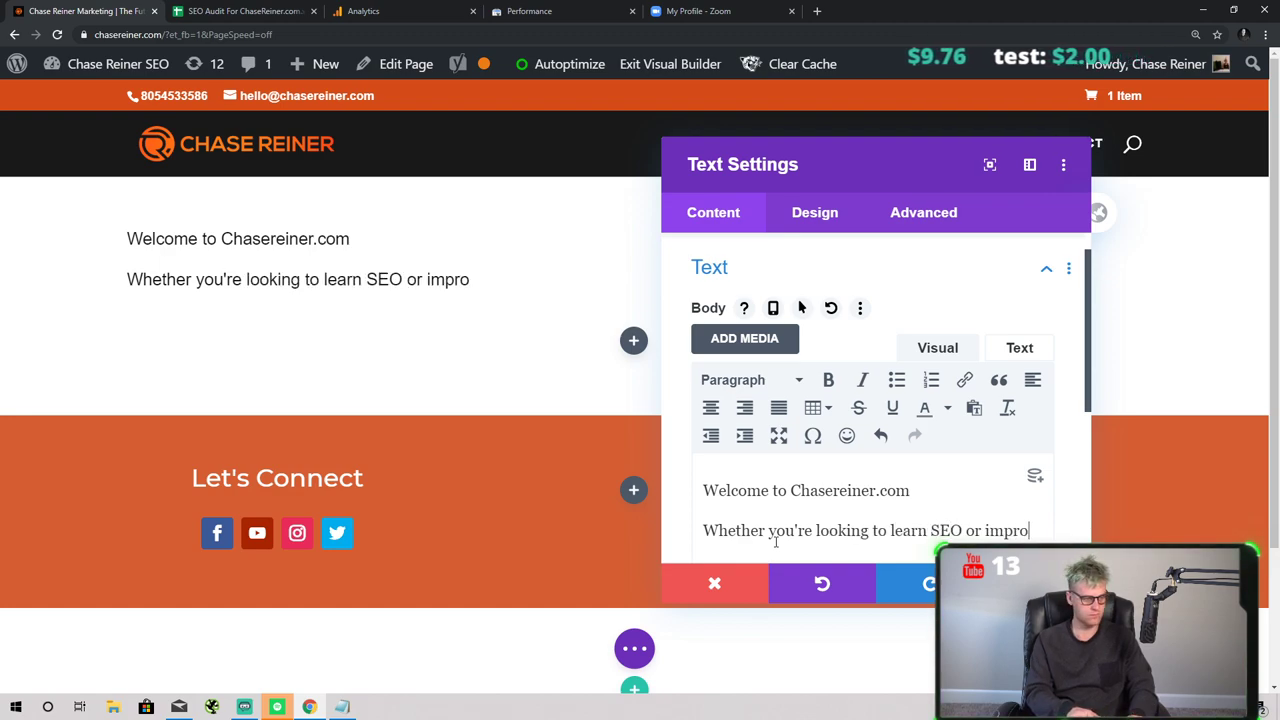
{"action": "type", "text": "ve your i"}
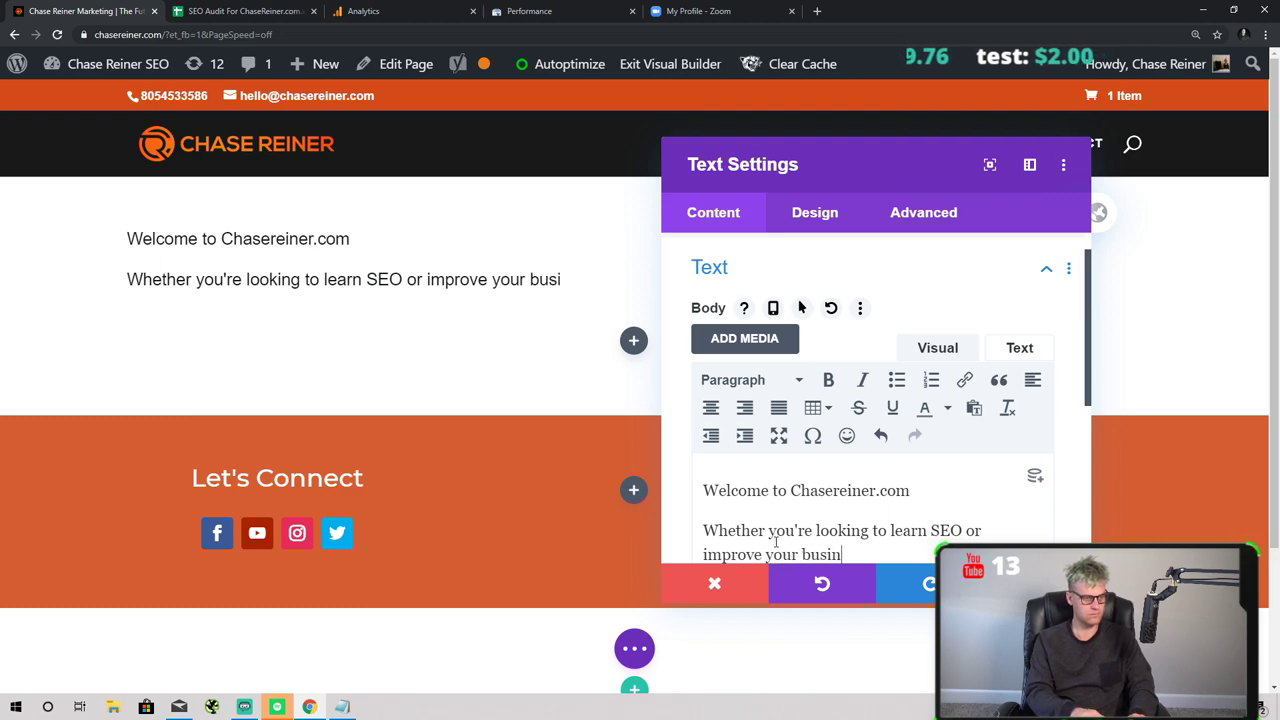
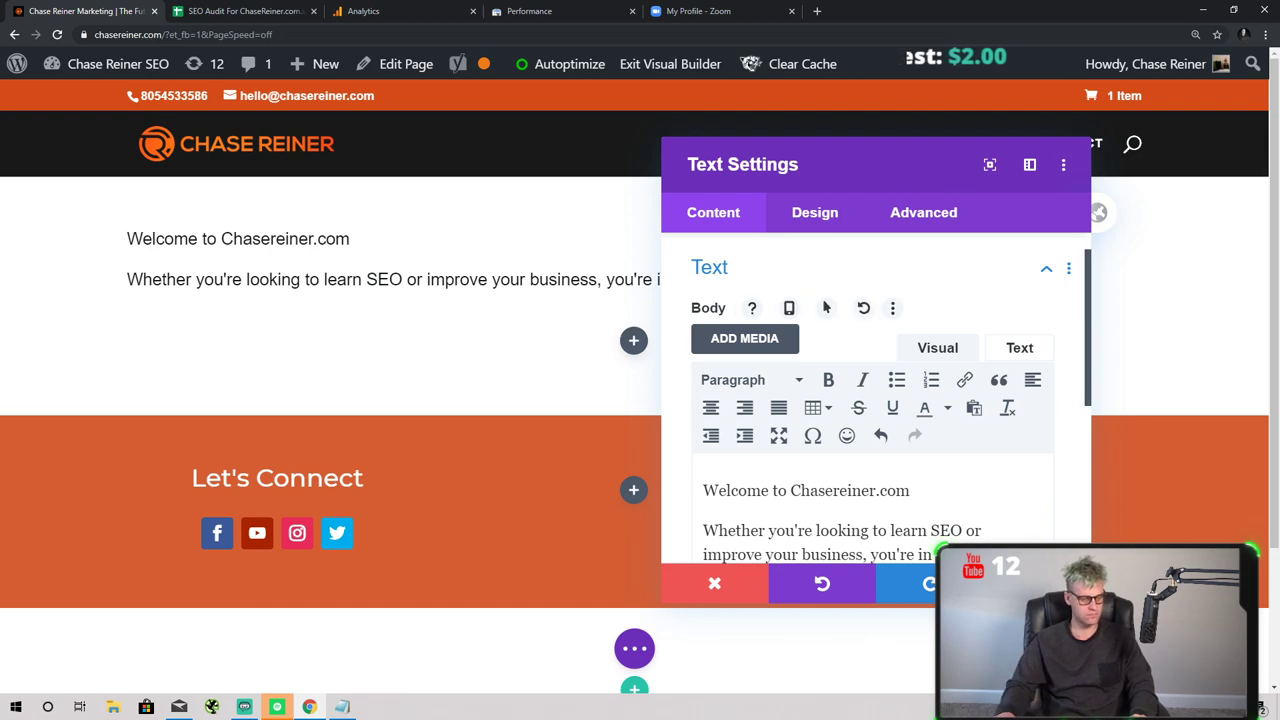
- Add a new paragraph after 'place.' reading 'Here's a list of resources… journey:'
{"action": "left_click_drag", "start_coordinate": [910, 147], "coordinate": [1048, 154]}
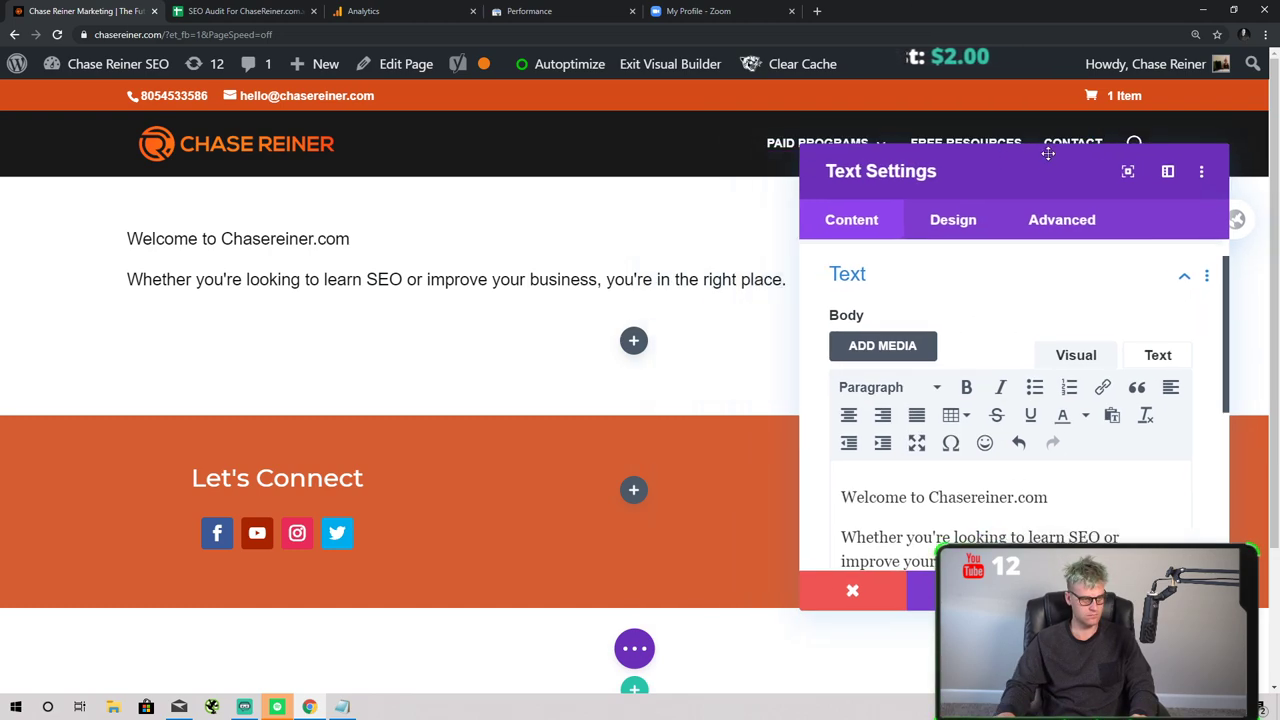
{"action": "scroll", "coordinate": [1098, 454], "scroll_direction": "down", "scroll_amount": 3}
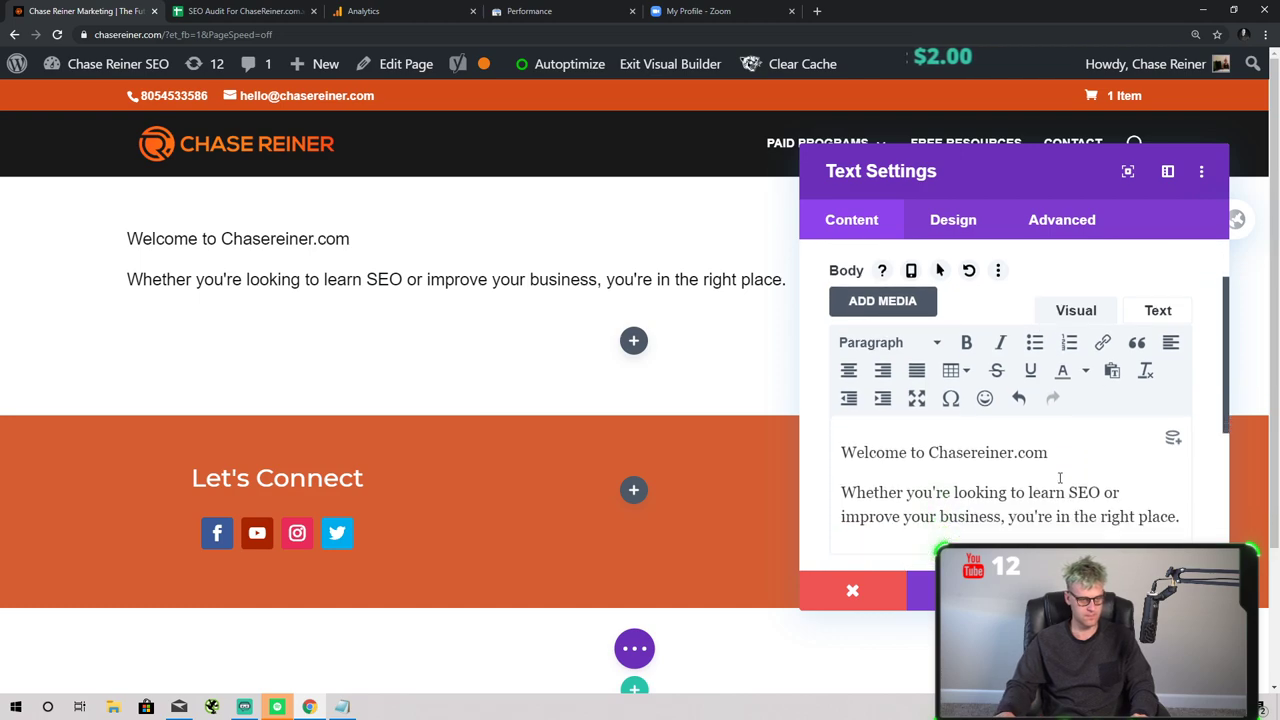
{"action": "left_click", "coordinate": [1180, 433]}
{"action": "key", "text": "Return"}
{"action": "type", "text": "Here's a list"}
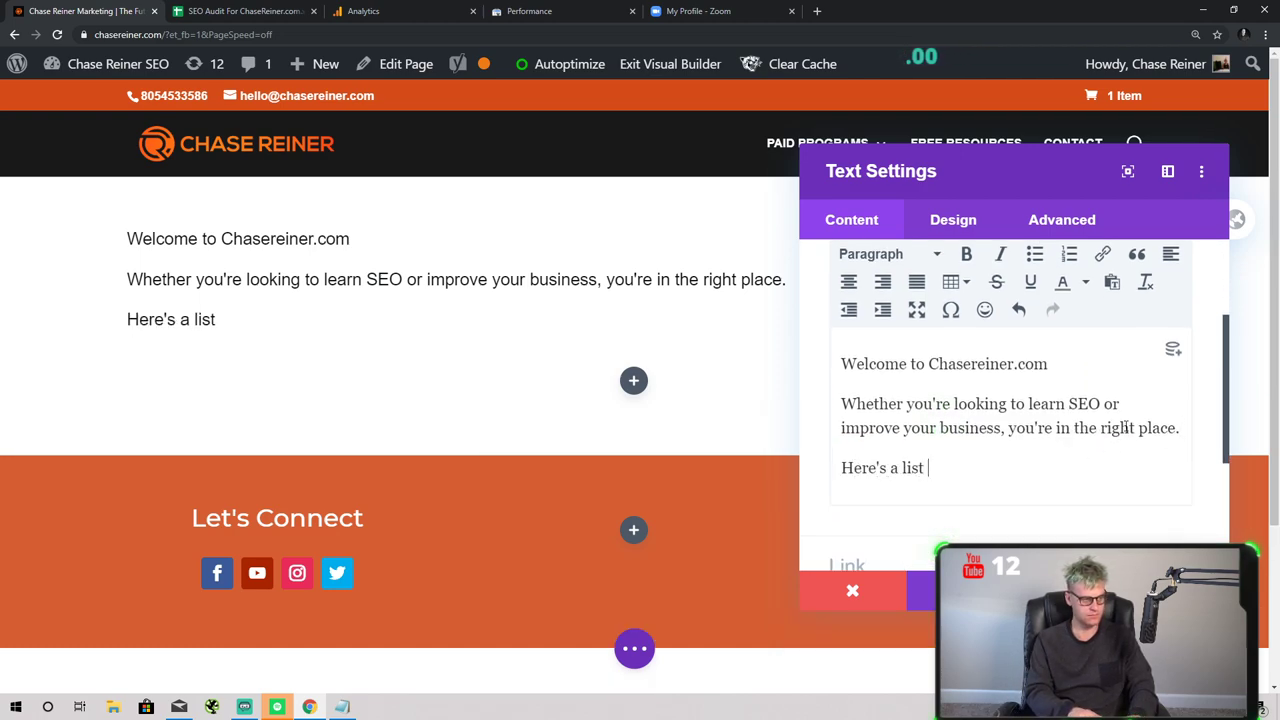
{"action": "type", "text": " of resources "}
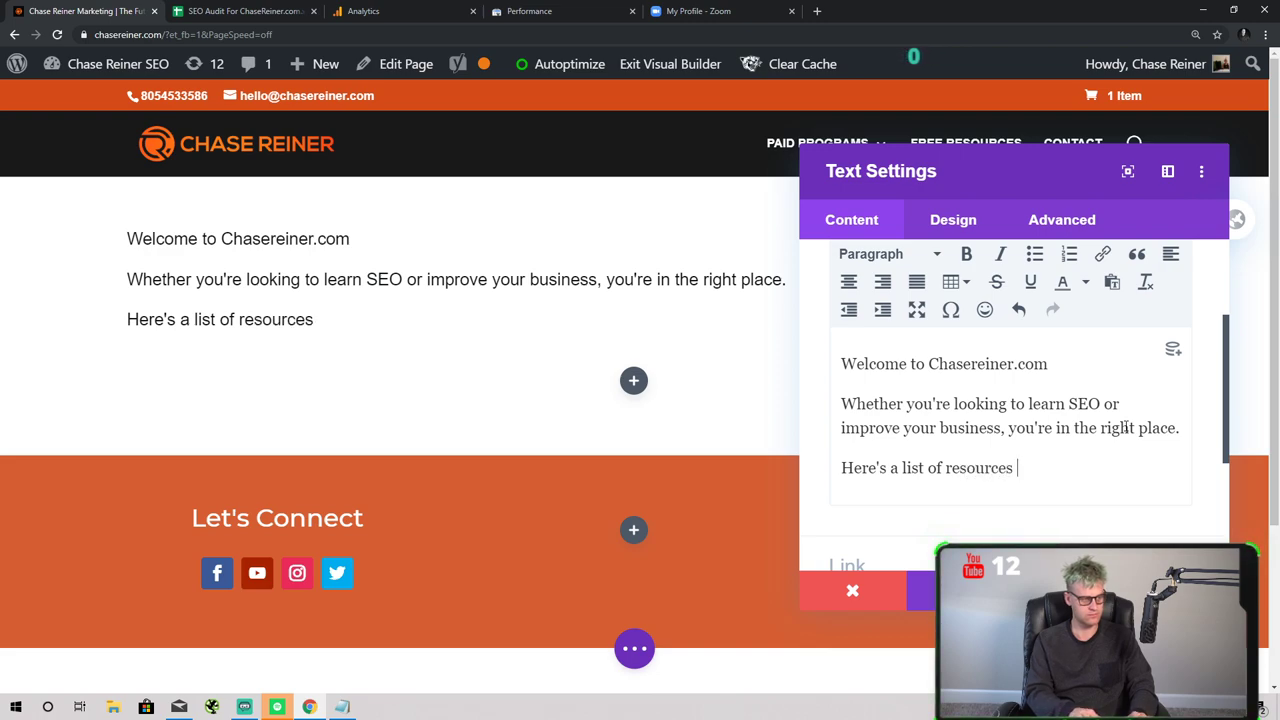
{"action": "type", "text": "I've made for you to use at"}
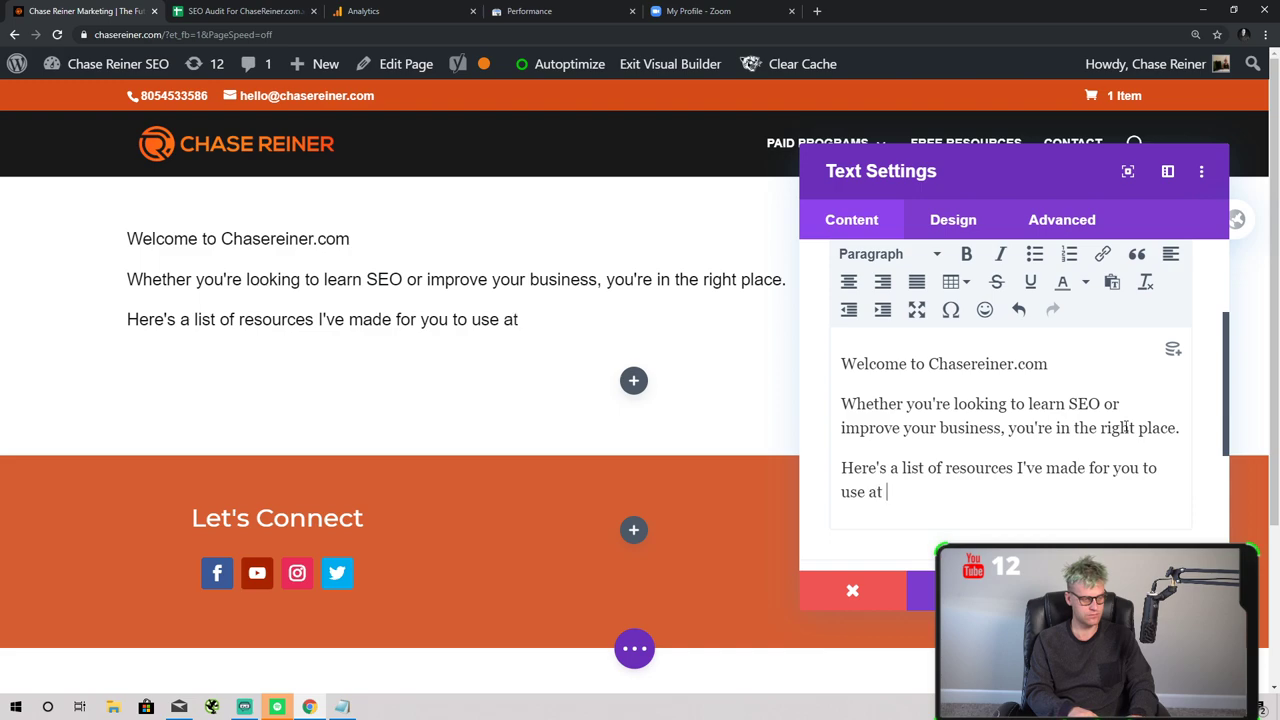
{"action": "key", "text": "BackSpace"}
{"action": "key", "text": "BackSpace"}
{"action": "key", "text": "BackSpace"}
{"action": "key", "text": "BackSpace"}
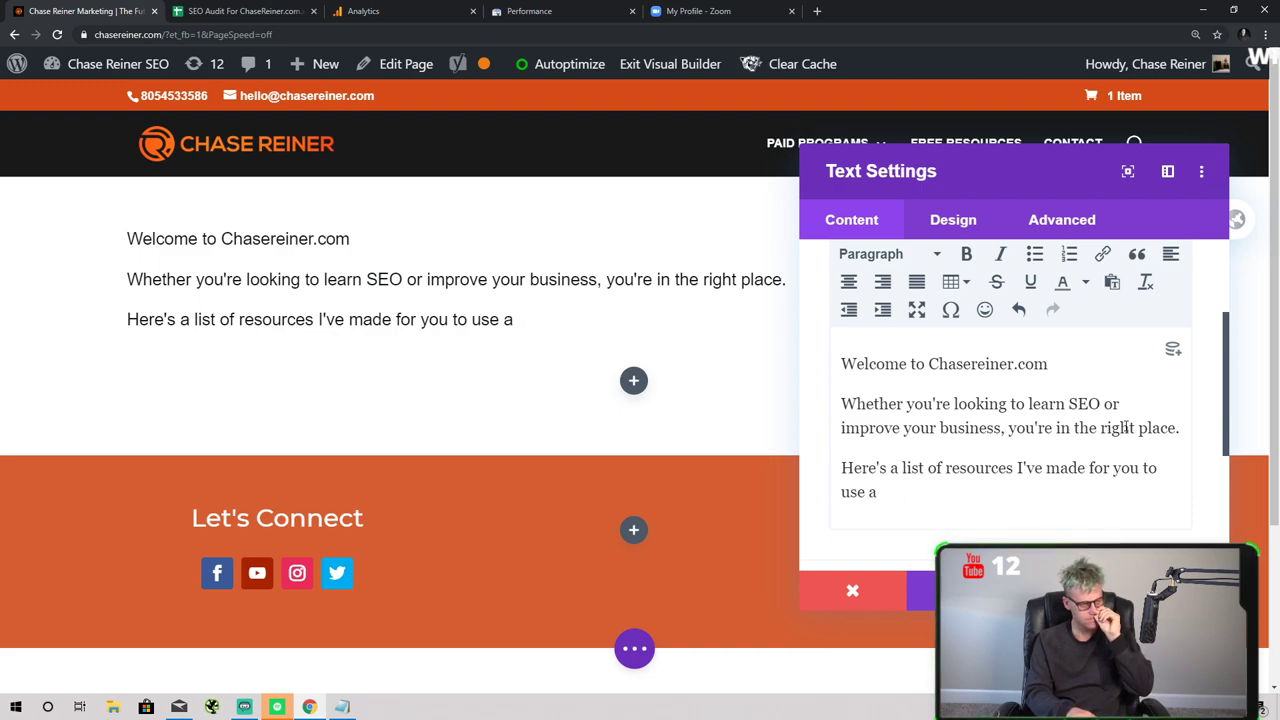
{"action": "key", "text": "BackSpace"}
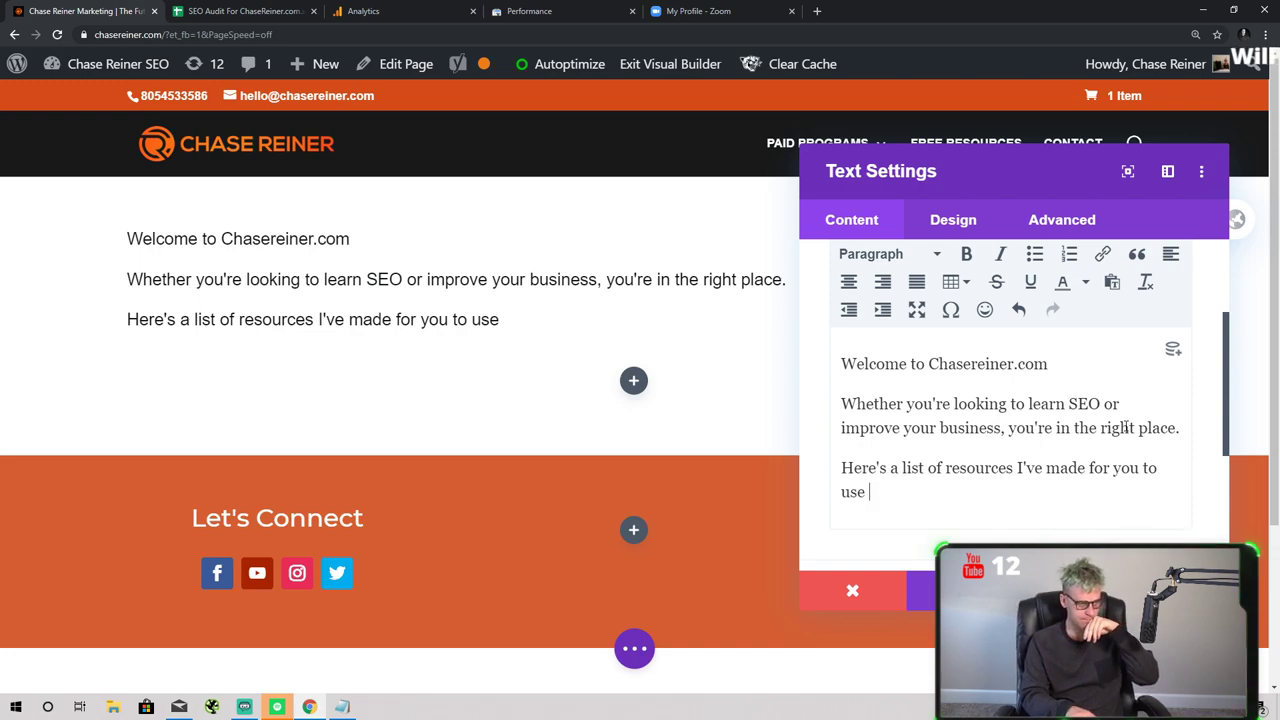
{"action": "key", "text": "BackSpace"}
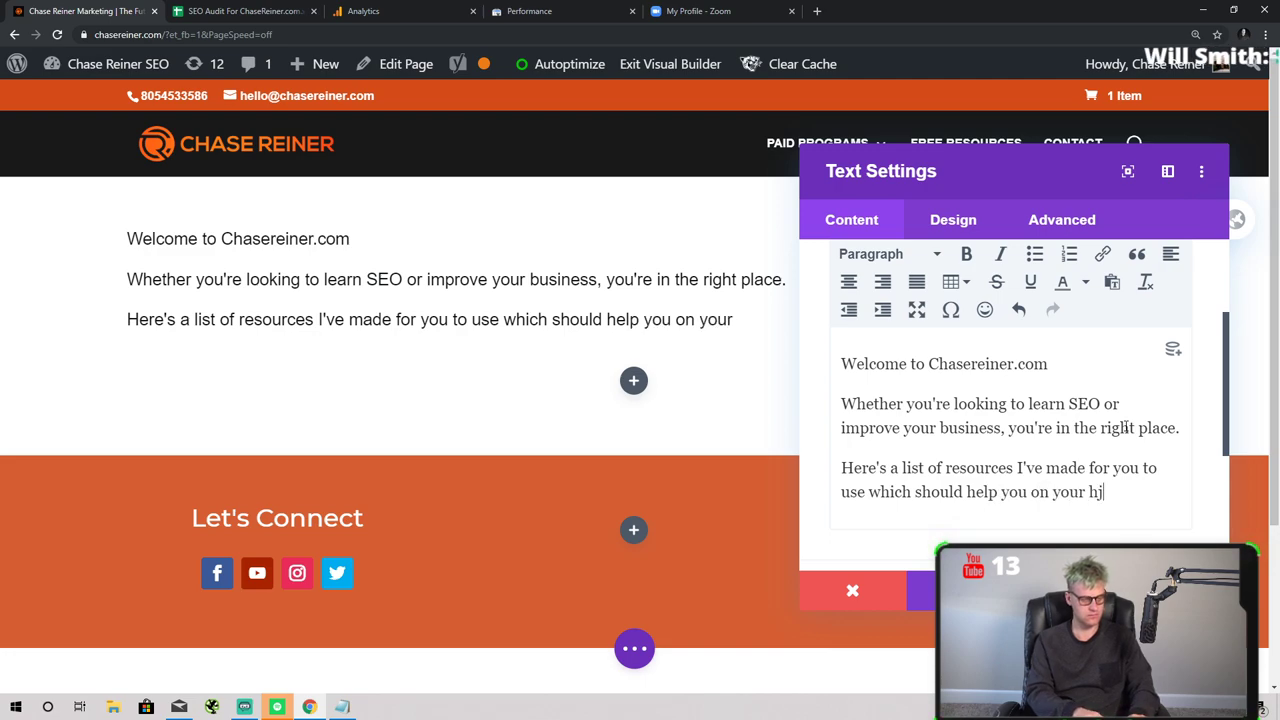
{"action": "type", "text": "rney"}
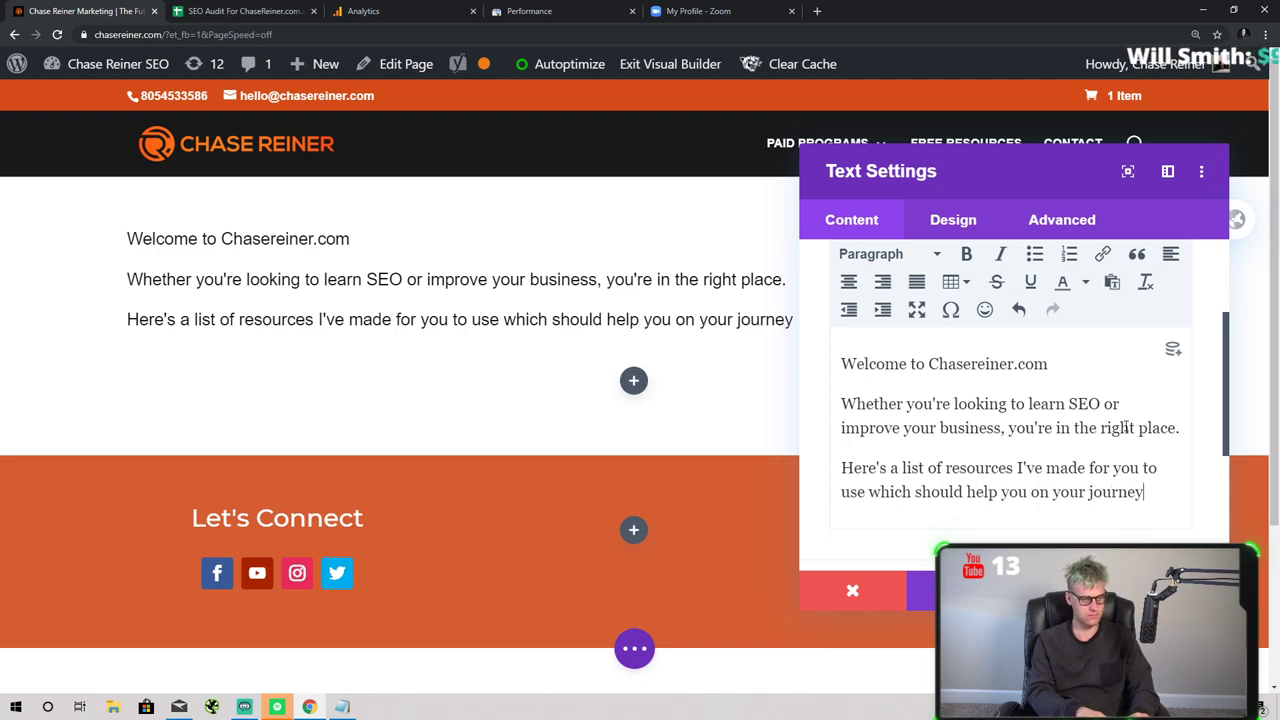
{"action": "type", "text": ":"}
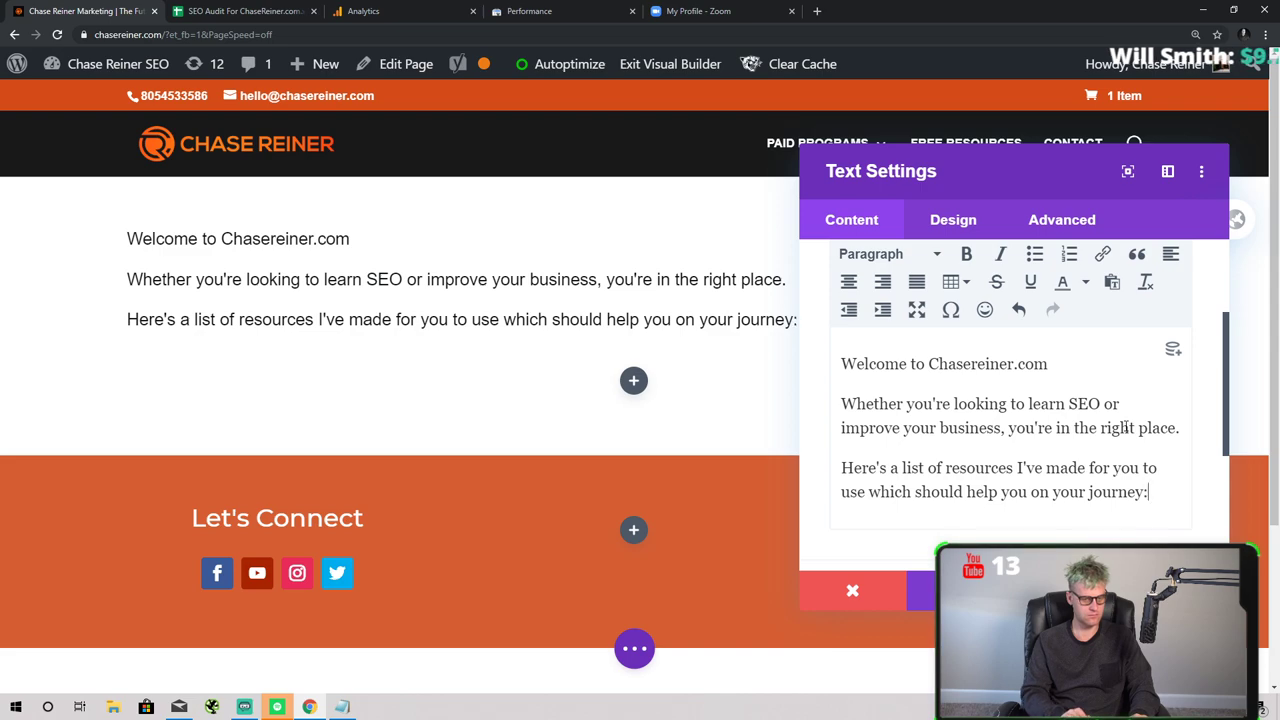
- Start a new line, try a bulleted list, remove it, and close the text settings
{"action": "key", "text": "Return"}
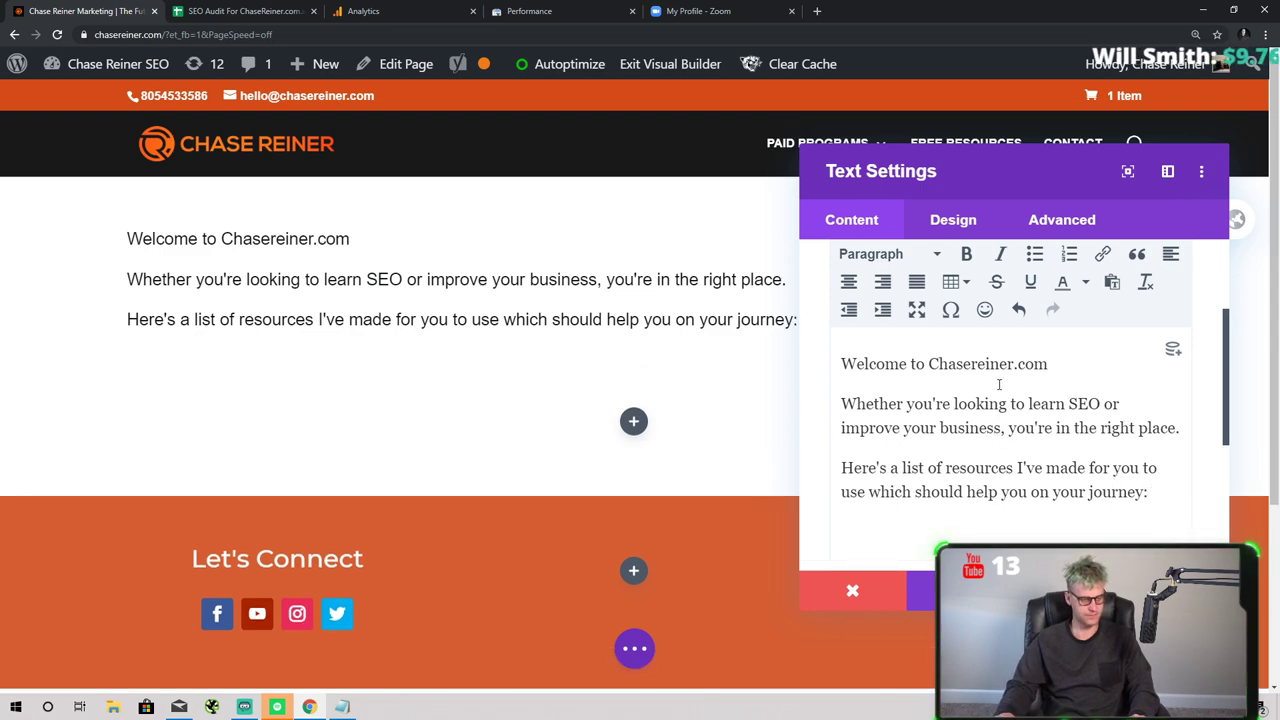
{"action": "left_click", "coordinate": [1034, 254]}
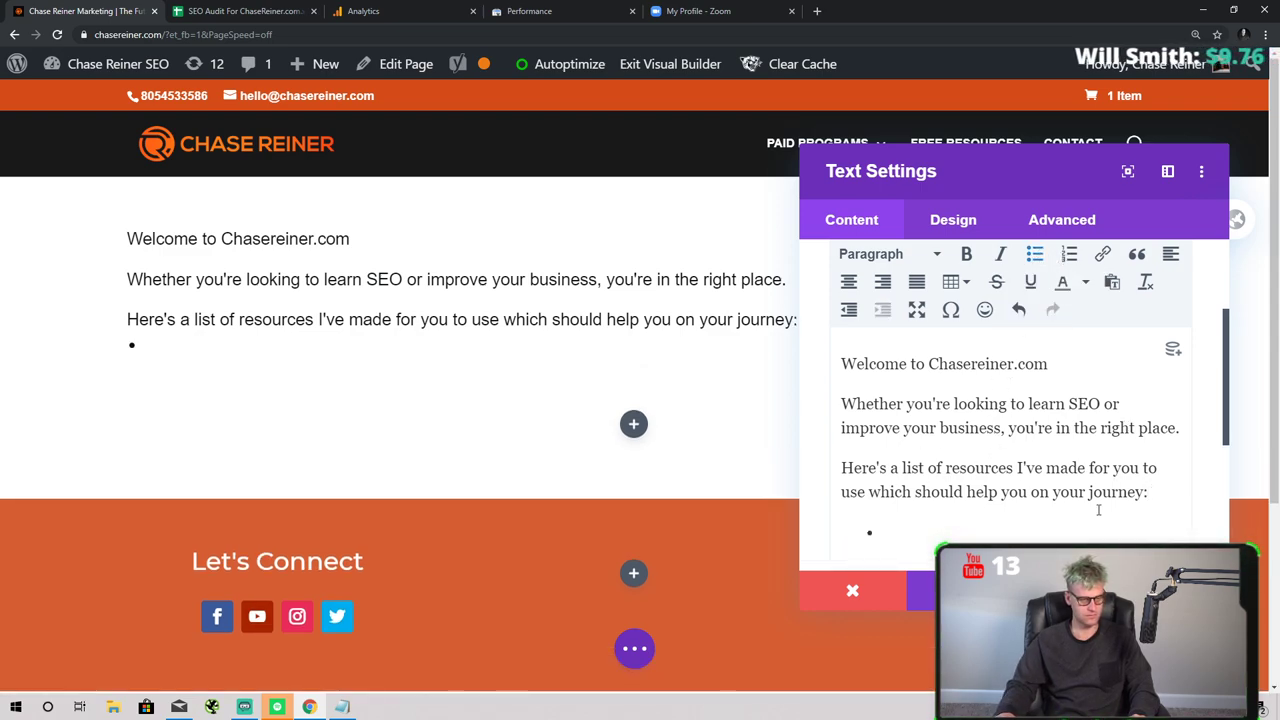
{"action": "key", "text": "BackSpace"}
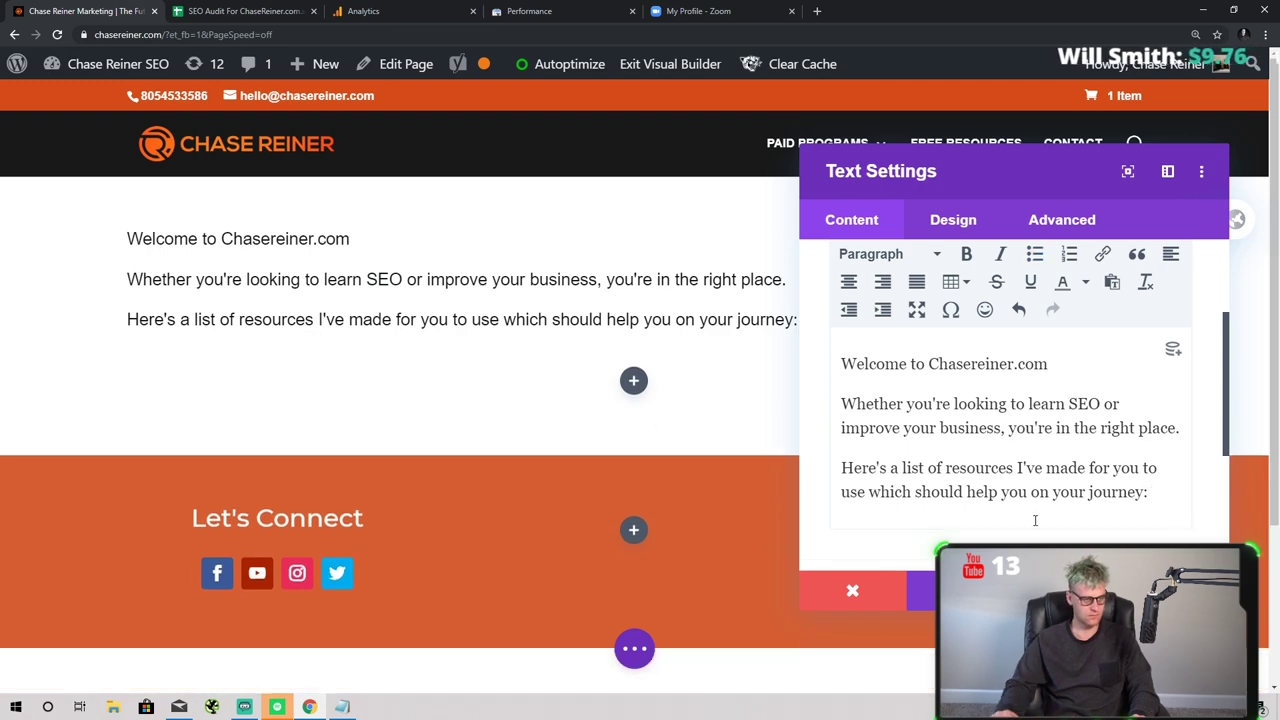
{"action": "key", "text": "Escape"}
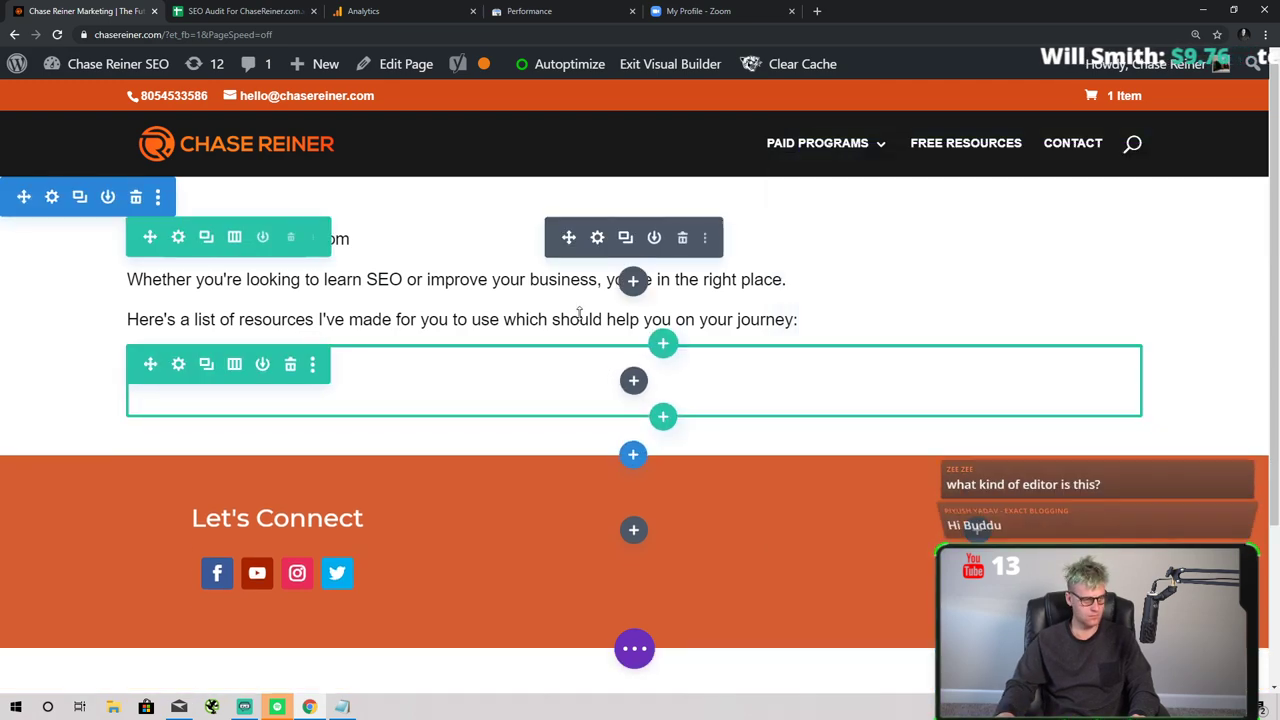
- Add a test Text module to the empty row, restore its placeholder, then delete the module
{"action": "key", "text": "ctrl+a"}
{"action": "left_click", "coordinate": [603, 308]}
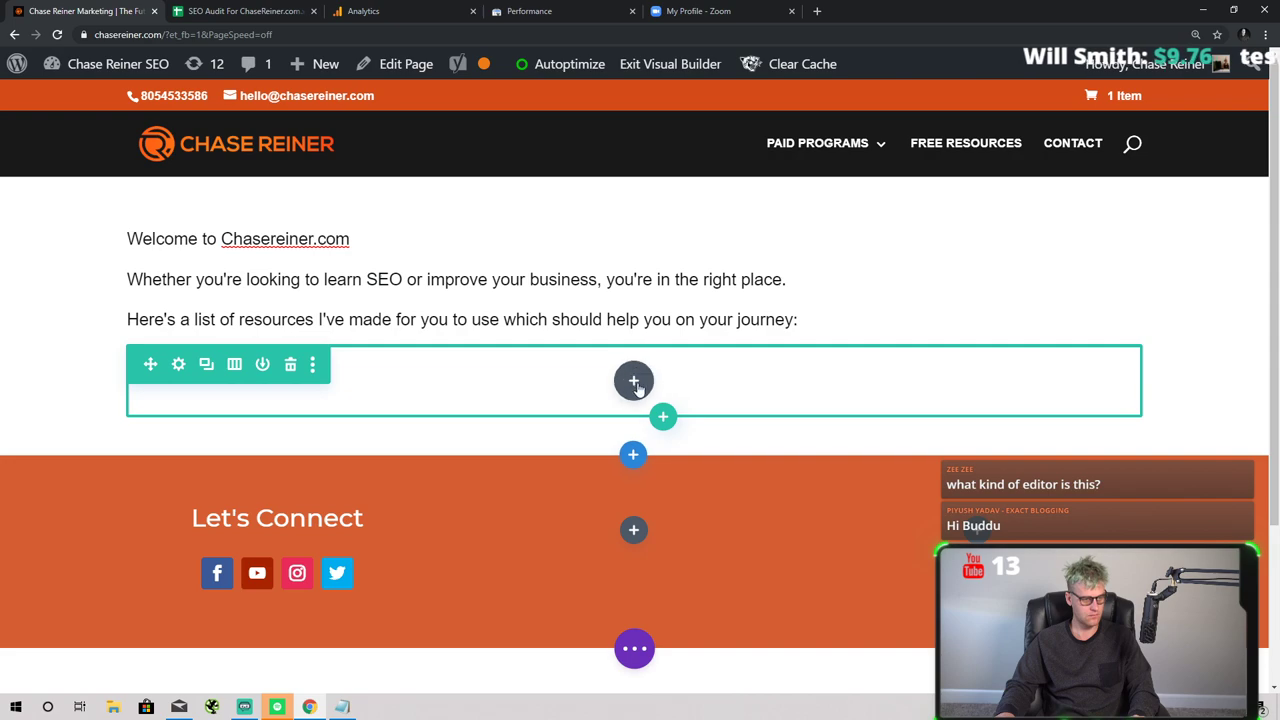
{"action": "left_click", "coordinate": [633, 380]}
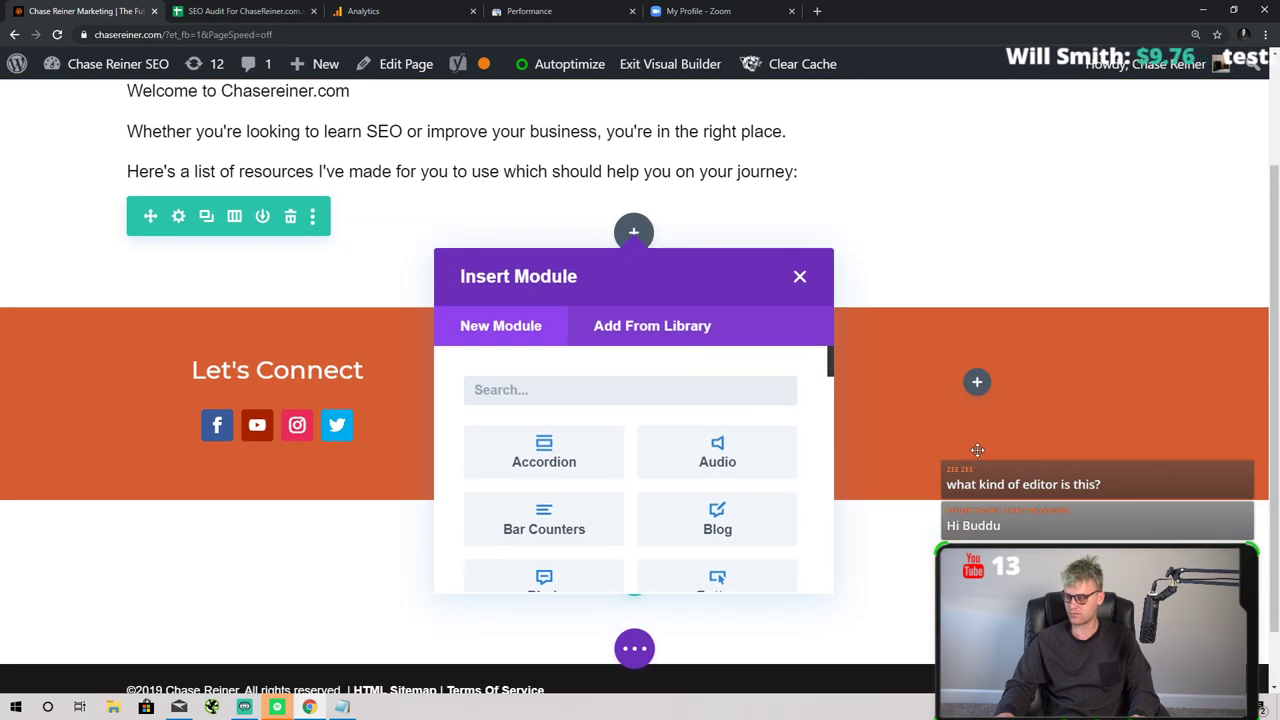
{"action": "type", "text": "text"}
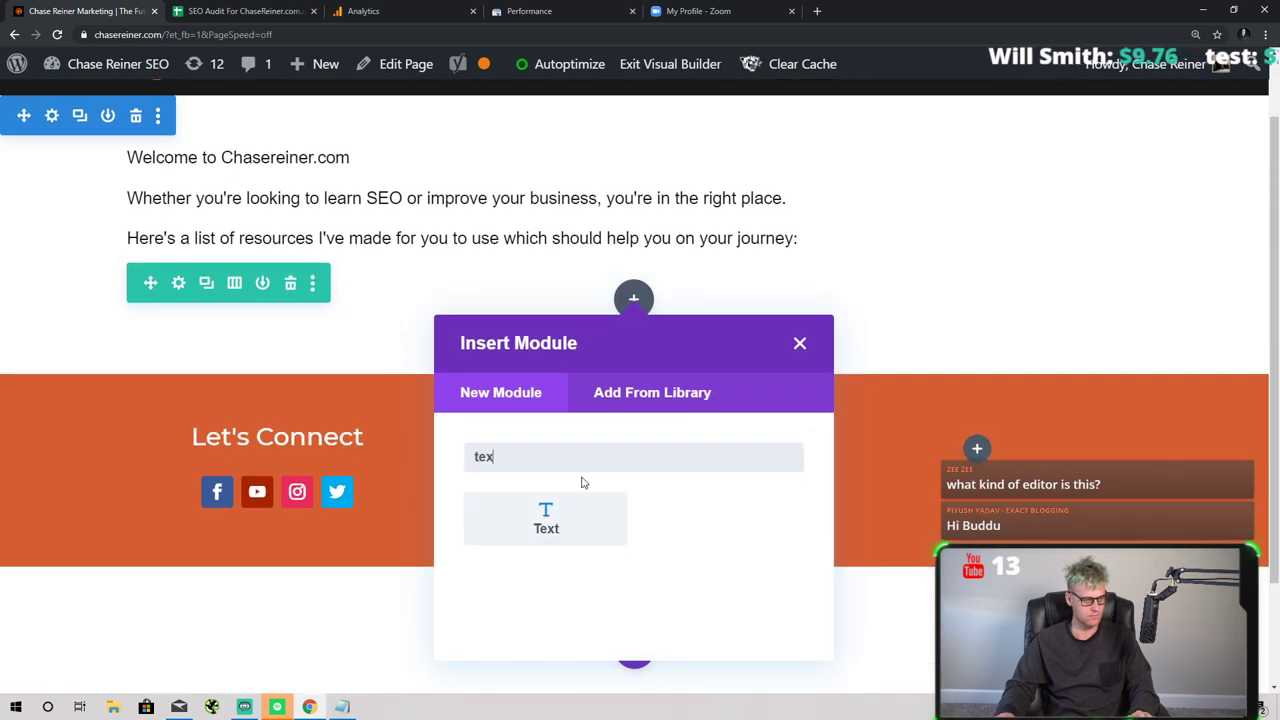
{"action": "left_click", "coordinate": [575, 494]}
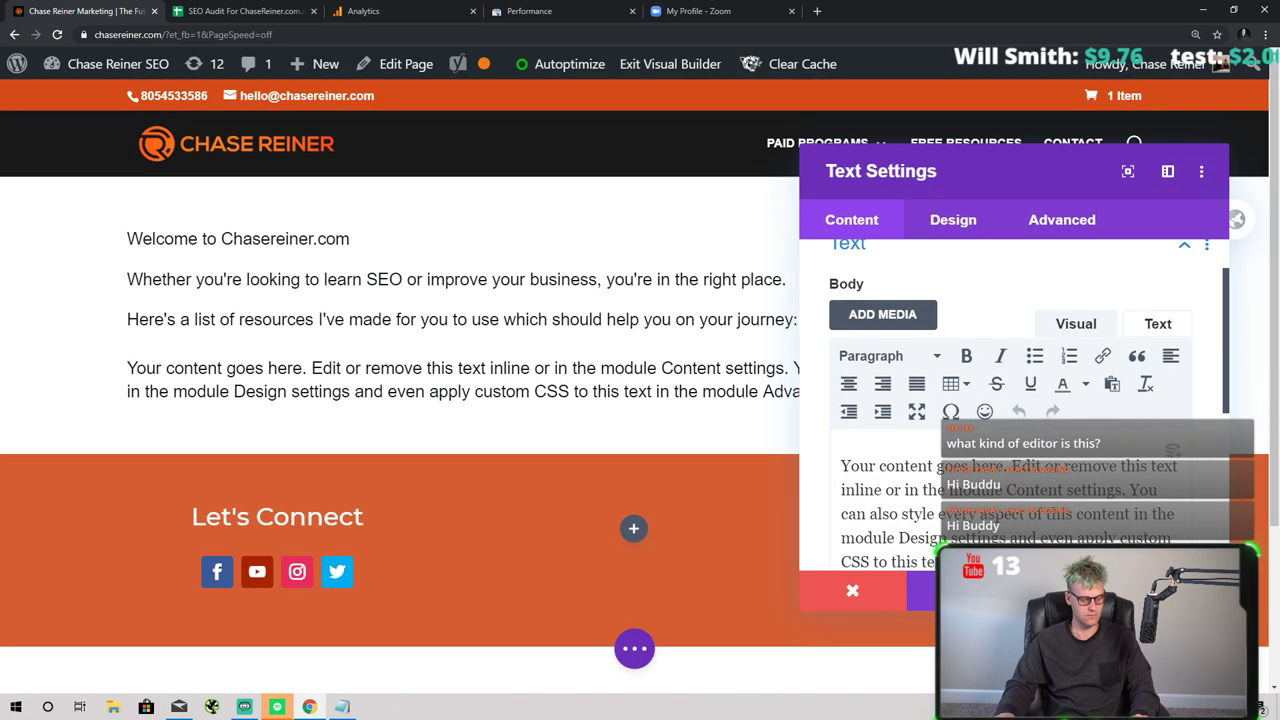
{"action": "key", "text": "ctrl+a"}
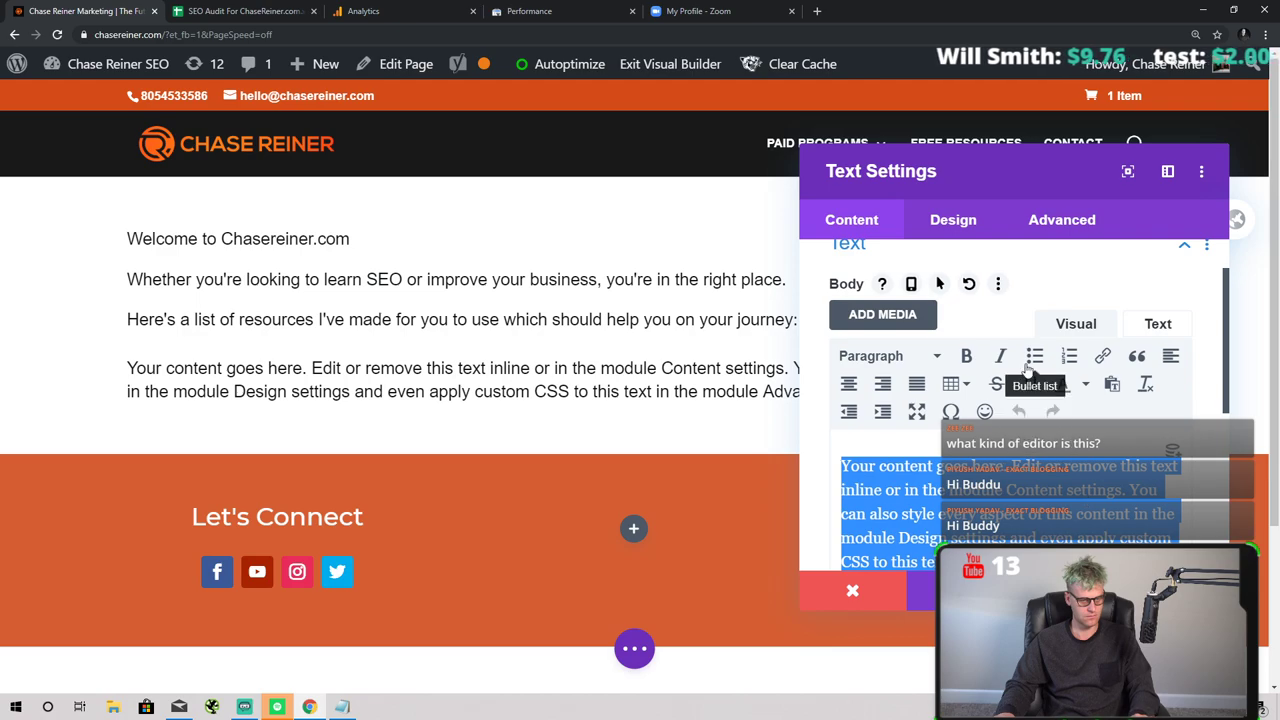
{"action": "key", "text": "BackSpace"}
{"action": "key", "text": "ctrl+z"}
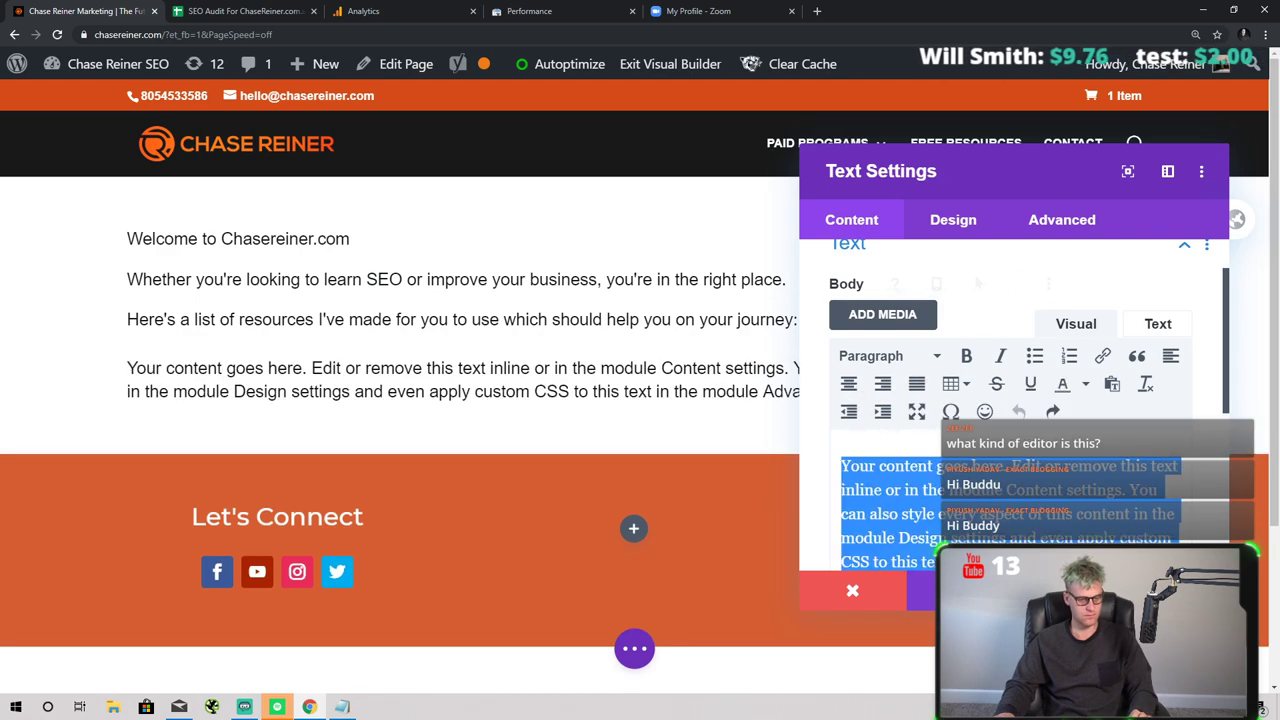
{"action": "key", "text": "Escape"}
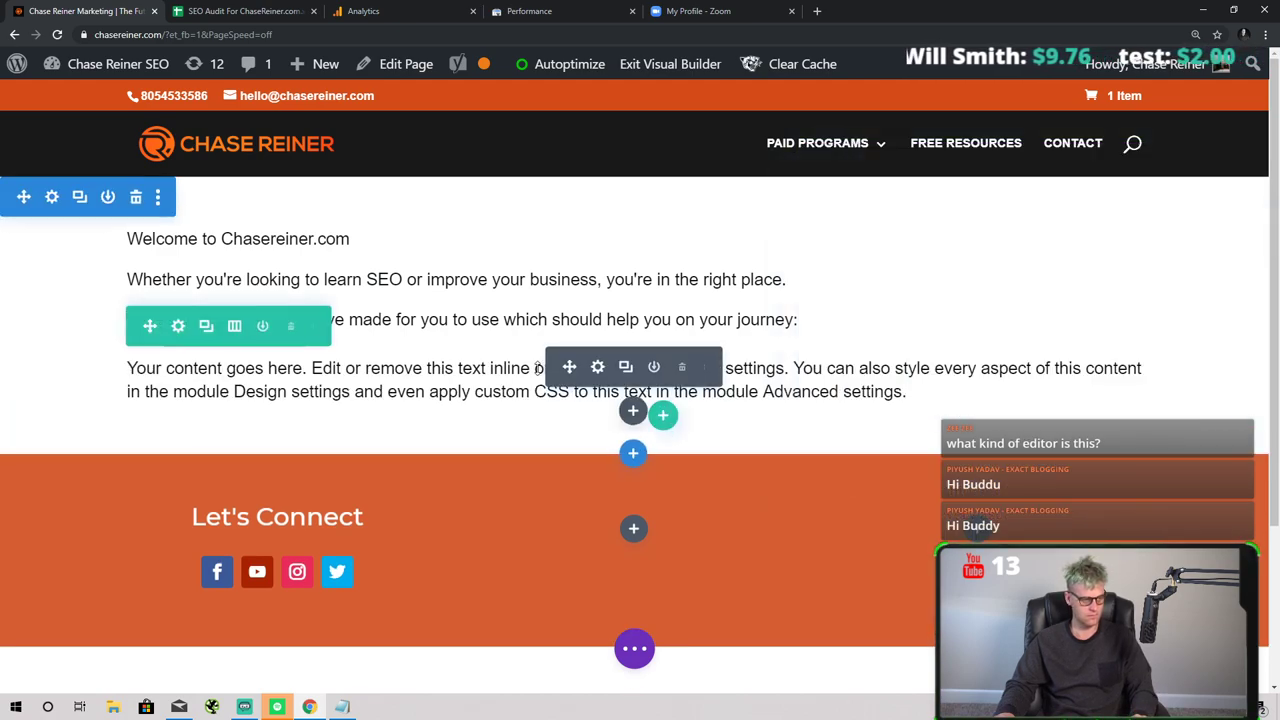
{"action": "left_click", "coordinate": [683, 368]}
- Dismiss the module chooser without adding anything and start inserting a new row
{"action": "left_click", "coordinate": [634, 380]}
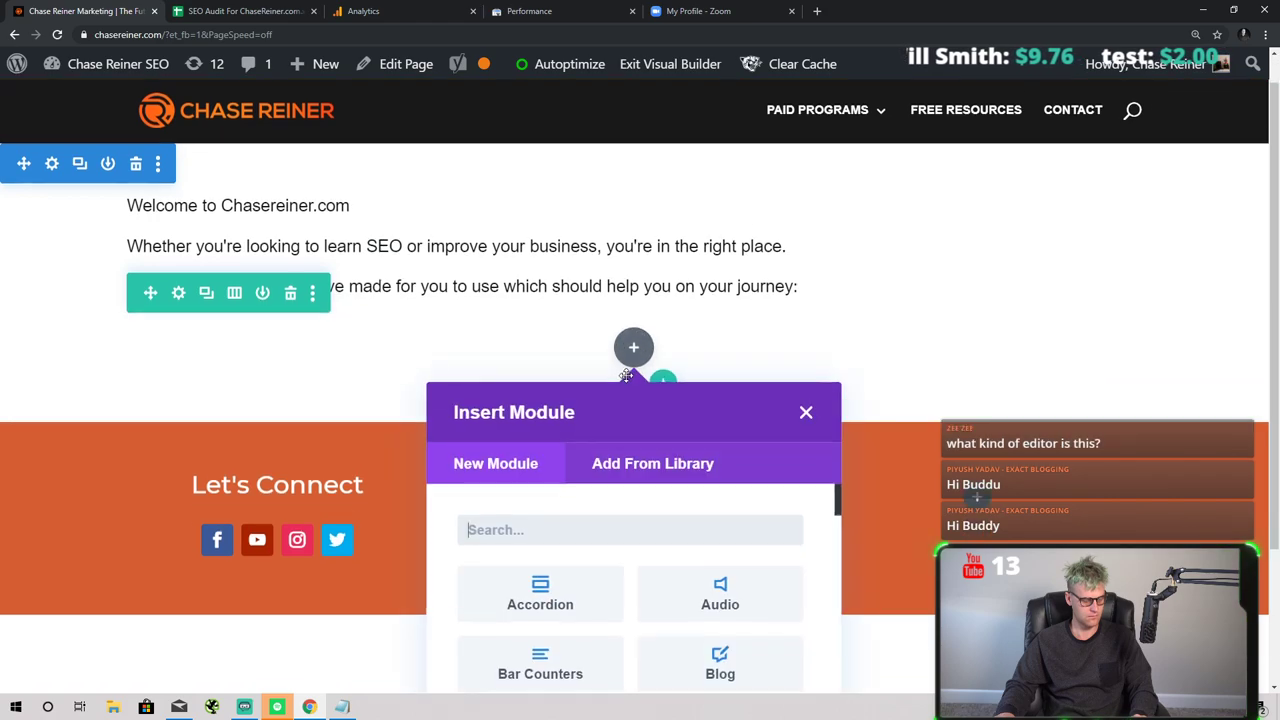
{"action": "scroll", "coordinate": [616, 428], "scroll_direction": "down", "scroll_amount": 3}
{"action": "scroll", "coordinate": [616, 428], "scroll_direction": "down", "scroll_amount": 3}
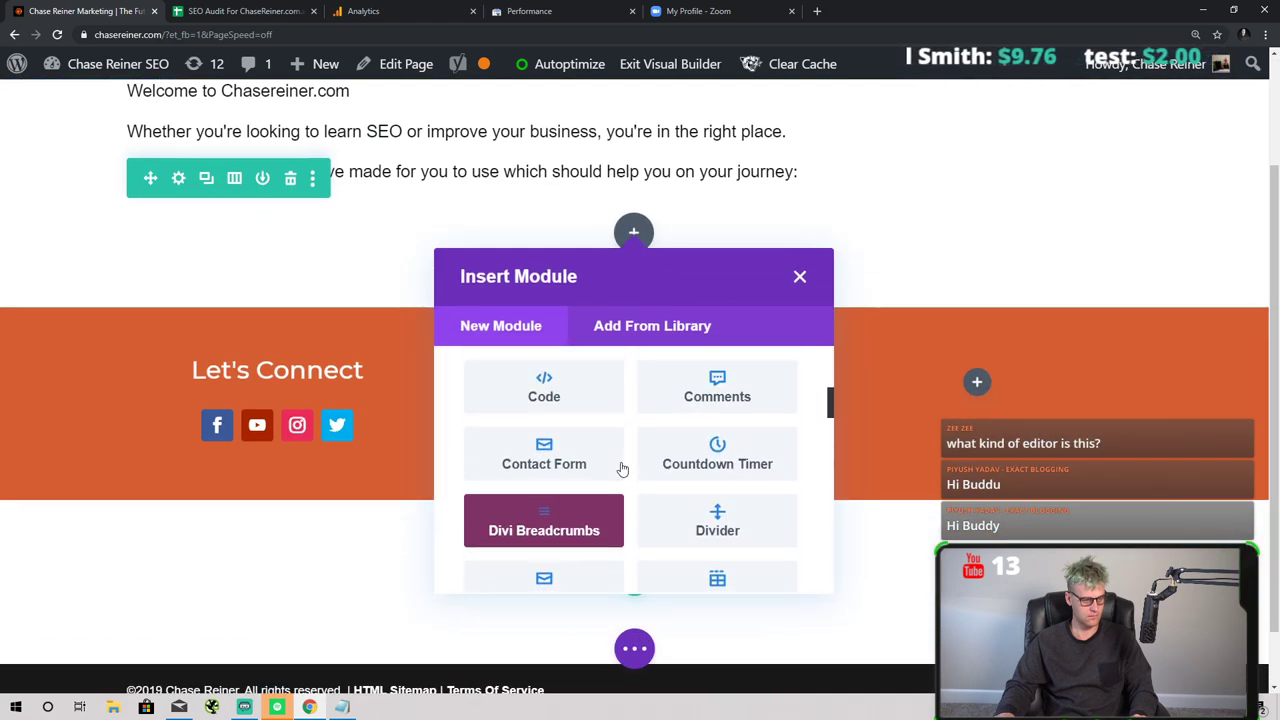
{"action": "scroll", "coordinate": [663, 531], "scroll_direction": "up", "scroll_amount": 6}
{"action": "left_click", "coordinate": [799, 277]}
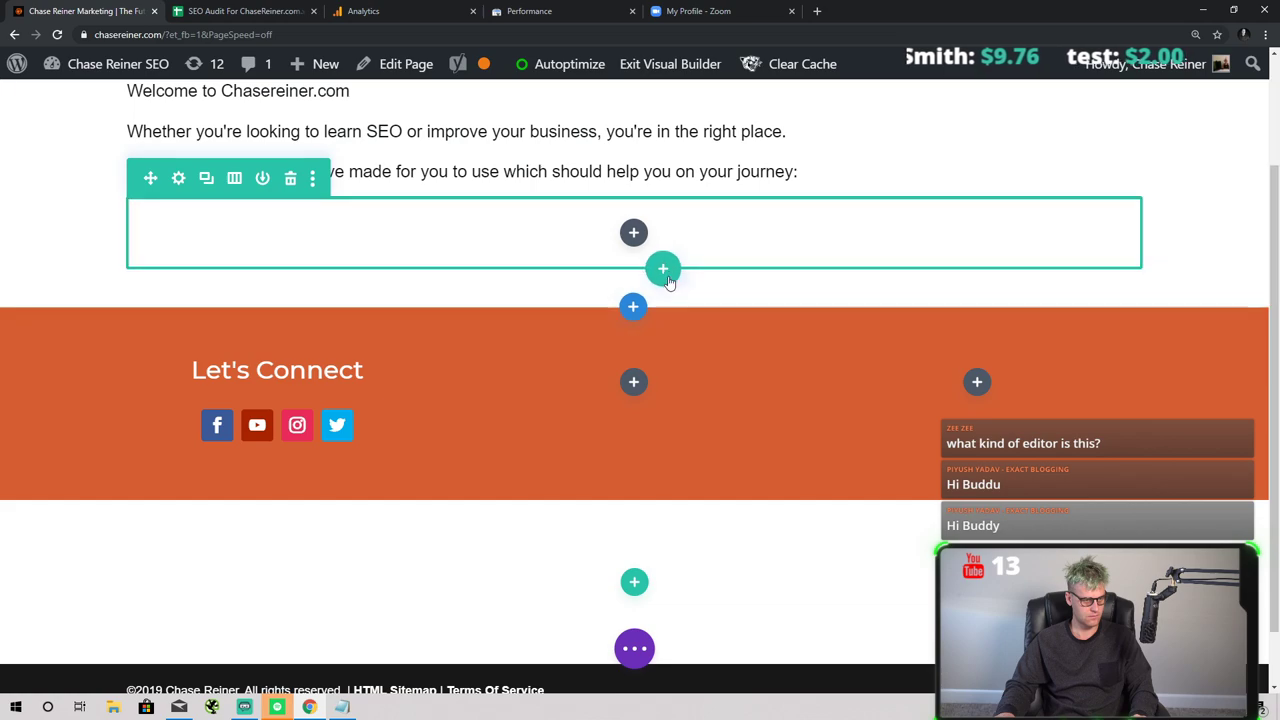
{"action": "left_click", "coordinate": [663, 268]}
- Insert a two-column row and delete the leftover empty single-column row
{"action": "left_click", "coordinate": [648, 425]}
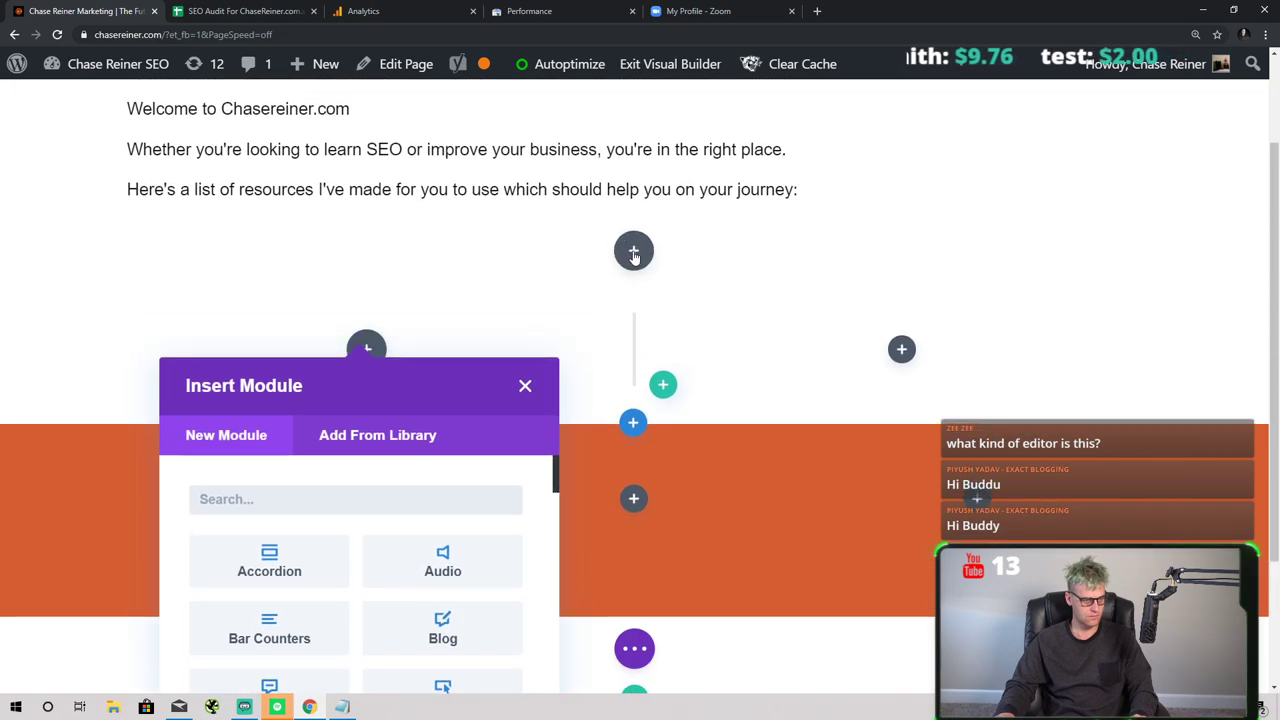
{"action": "left_click", "coordinate": [575, 258]}
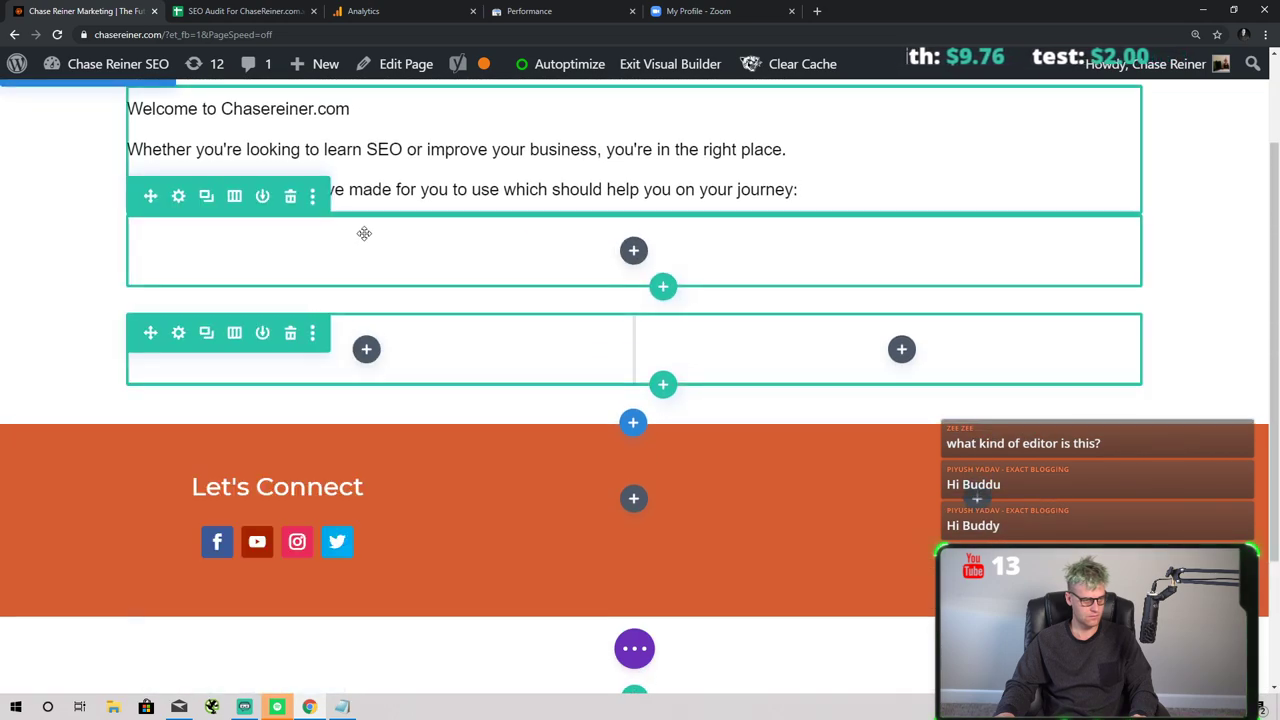
{"action": "left_click", "coordinate": [290, 197]}
{"action": "scroll", "coordinate": [422, 317], "scroll_direction": "up", "scroll_amount": 1}
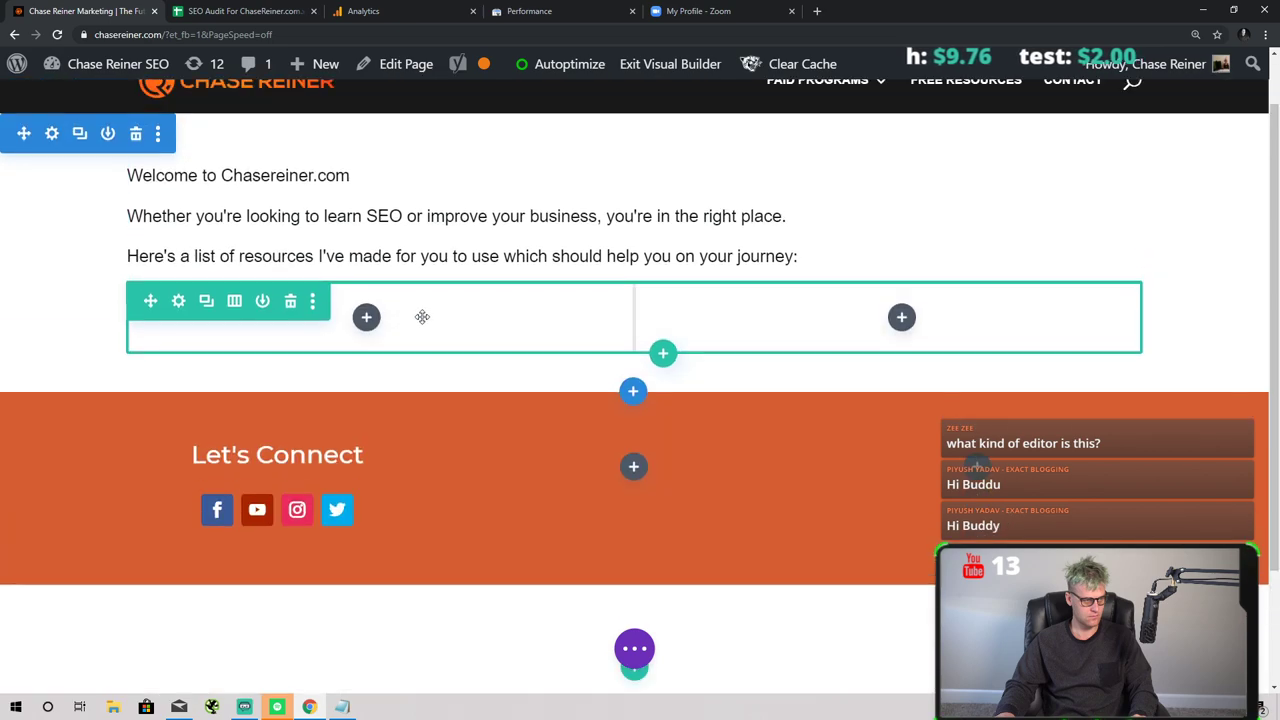
- Add a left-column Text module reading 'Learn SEO', centred and formatted as Heading 2
{"action": "left_click", "coordinate": [367, 317]}
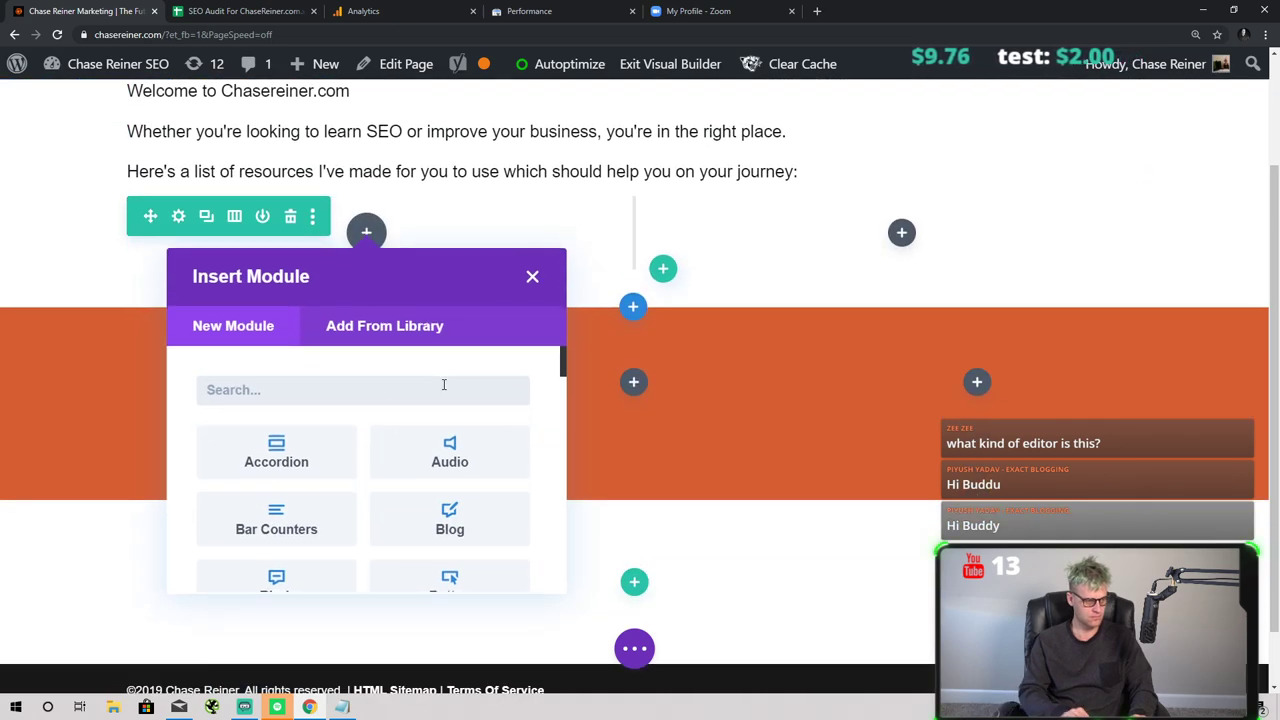
{"action": "type", "text": "Learn SEOat"}
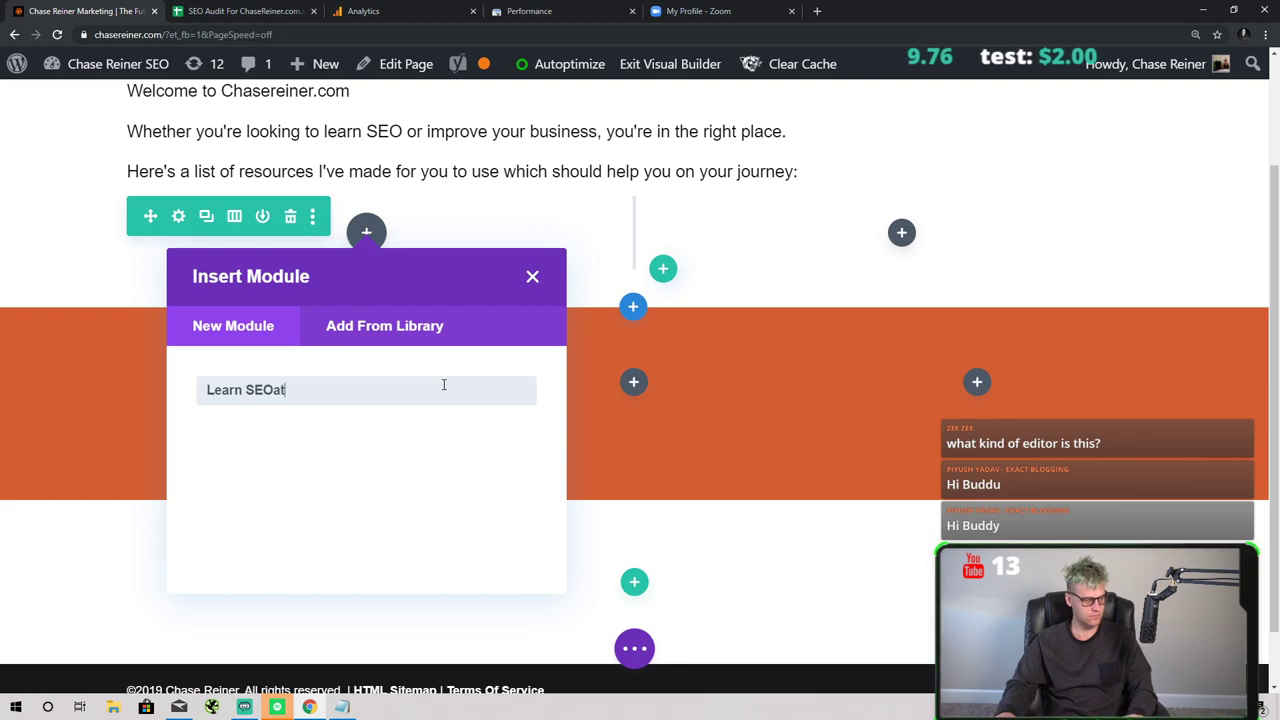
{"action": "key", "text": "ctrl+a"}
{"action": "type", "text": "text"}
{"action": "left_click", "coordinate": [354, 441]}
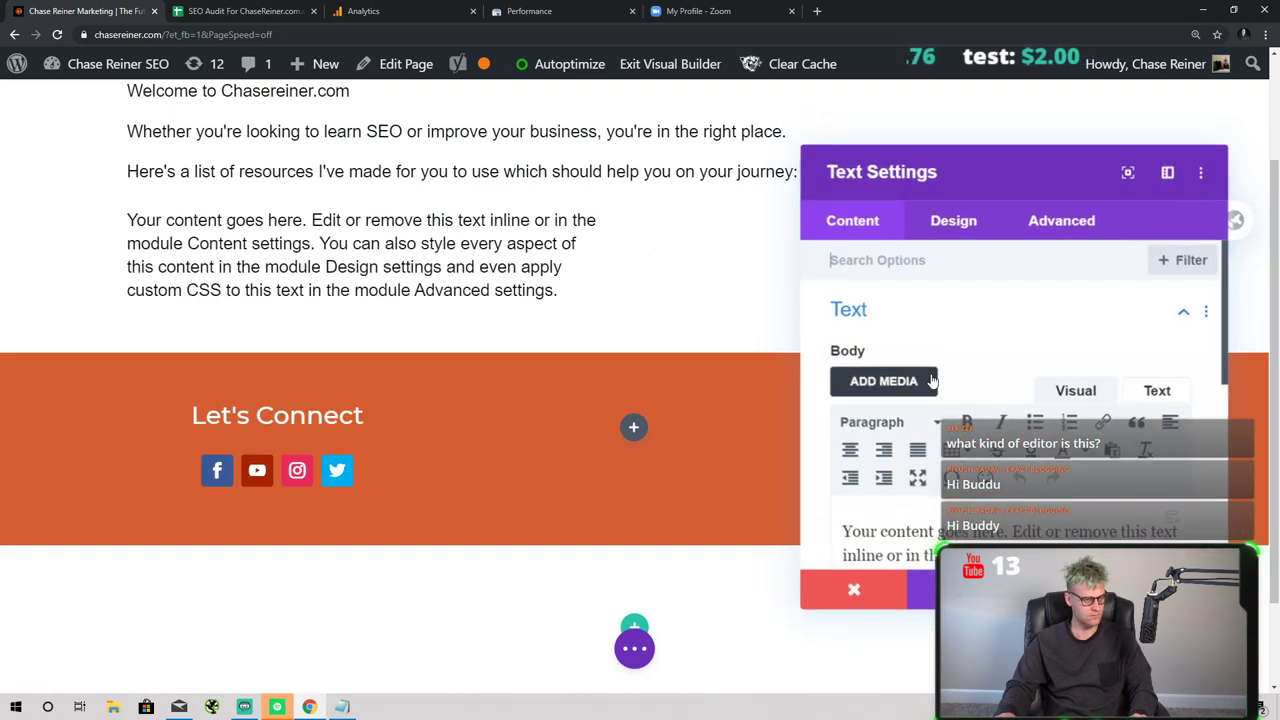
{"action": "key", "text": "ctrl+a"}
{"action": "type", "text": "Learn S"}
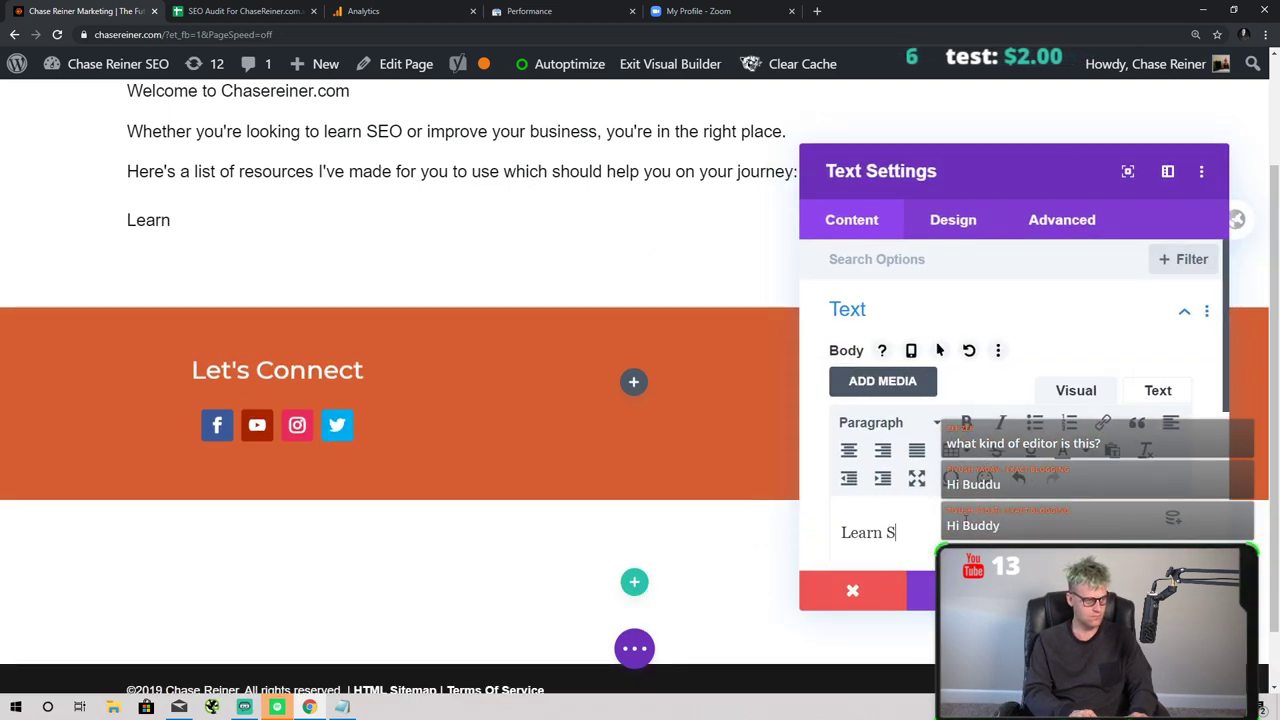
{"action": "type", "text": "EO"}
{"action": "key", "text": "ctrl+a"}
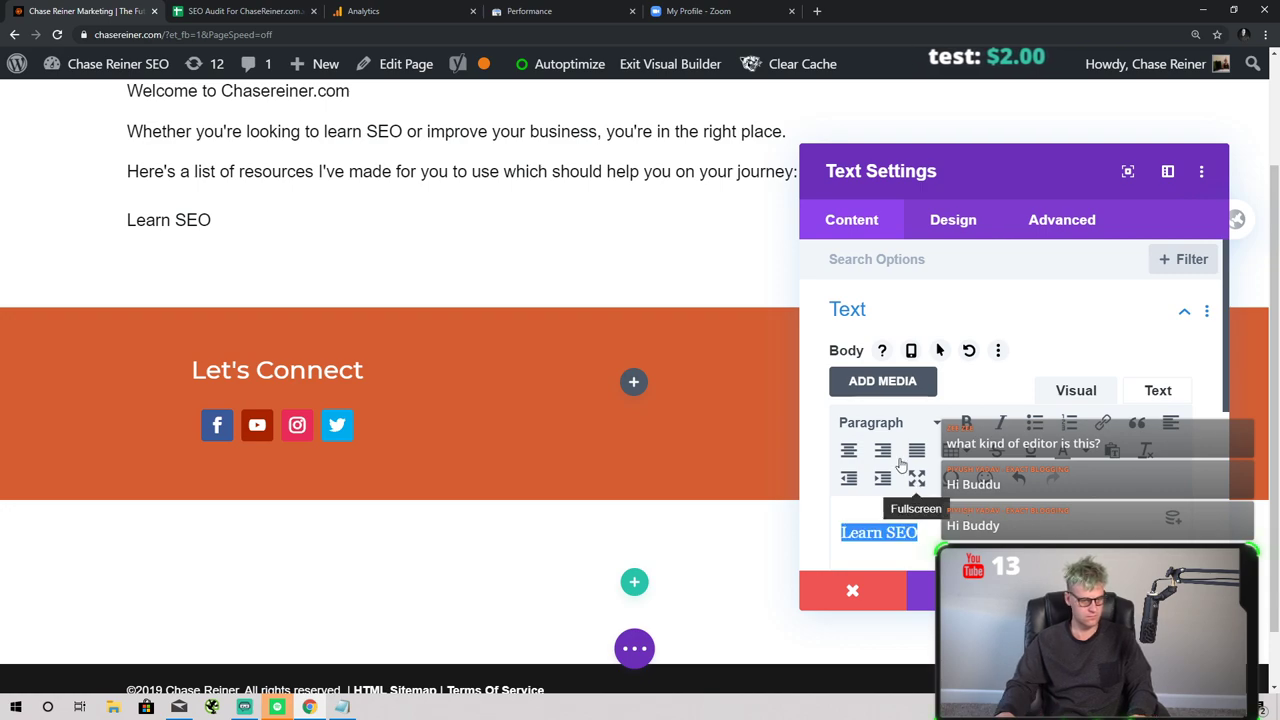
{"action": "left_click", "coordinate": [848, 450]}
{"action": "left_click", "coordinate": [935, 421]}
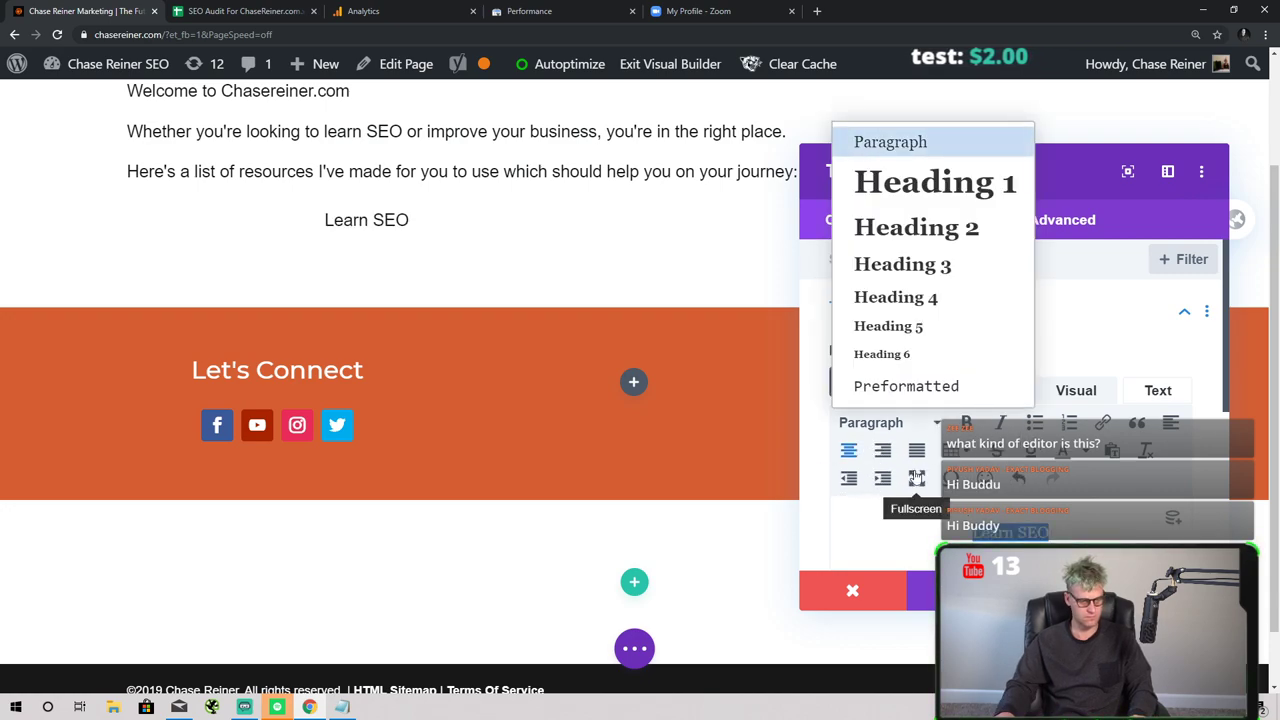
{"action": "left_click", "coordinate": [920, 226]}
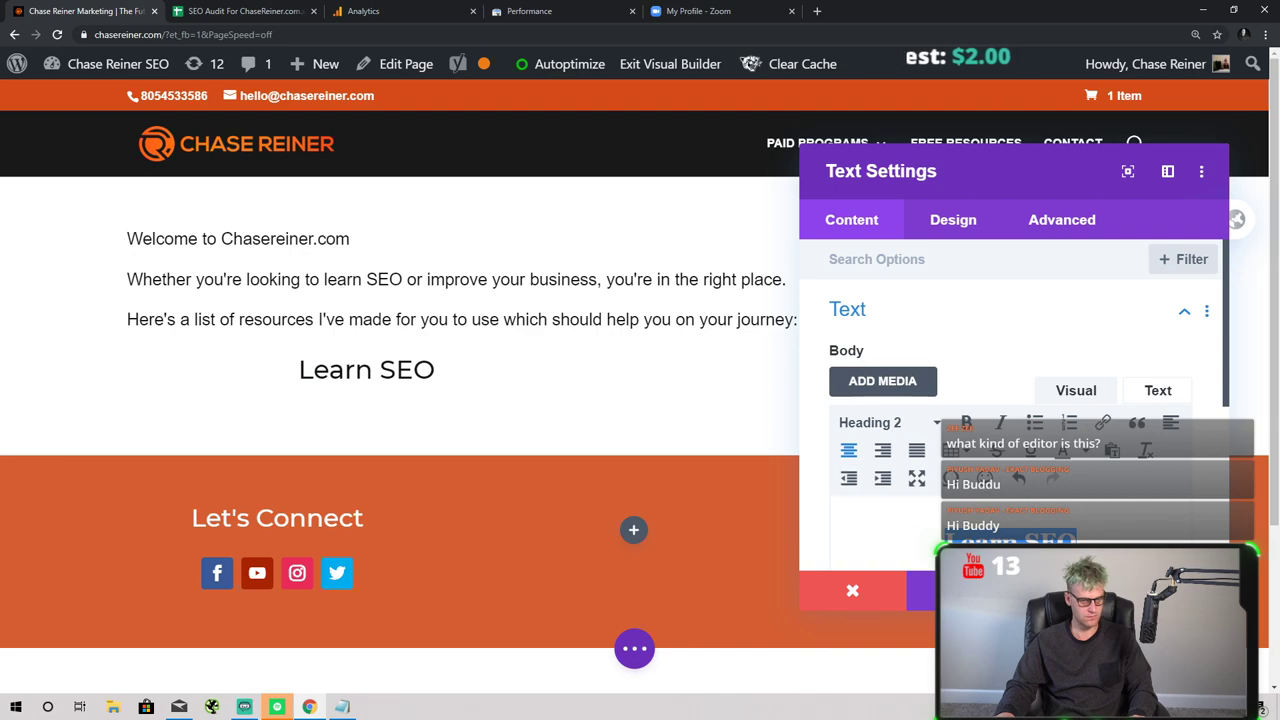
{"action": "left_click", "coordinate": [1175, 590]}
- Add a right-column Text module reading 'Improve Your Business' as Heading 2
{"action": "left_click", "coordinate": [900, 380]}
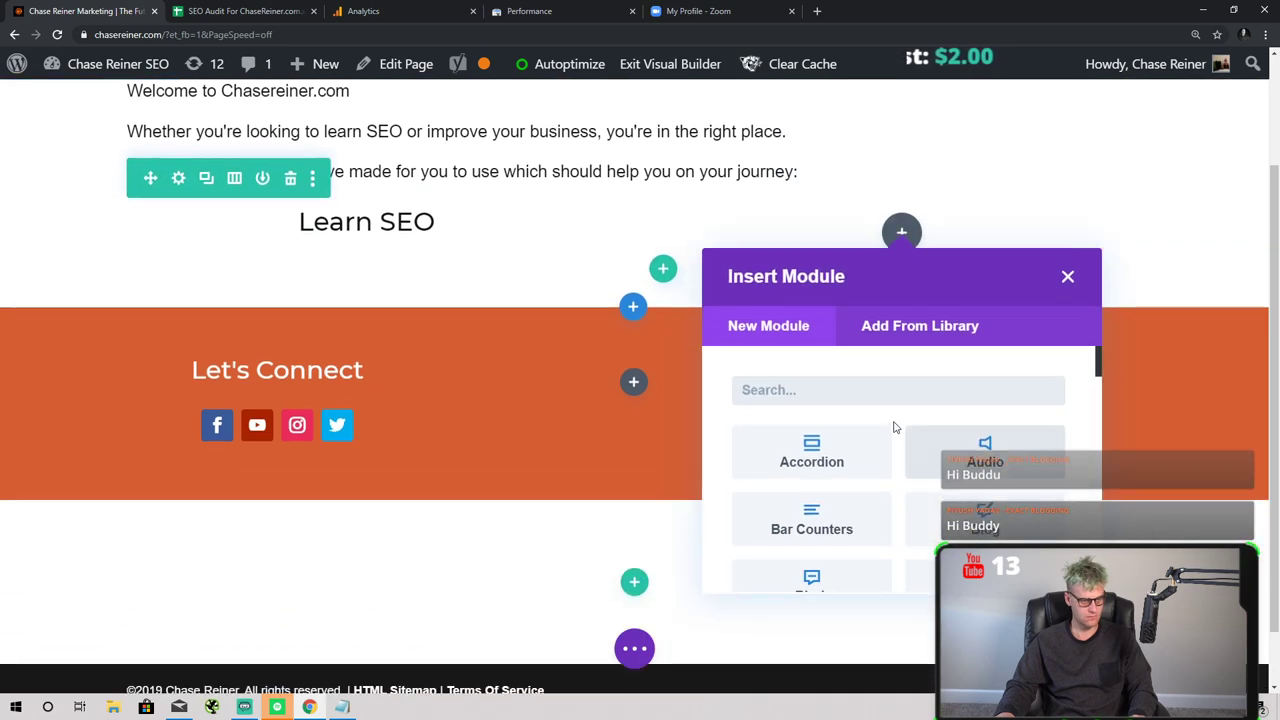
{"action": "type", "text": "l"}
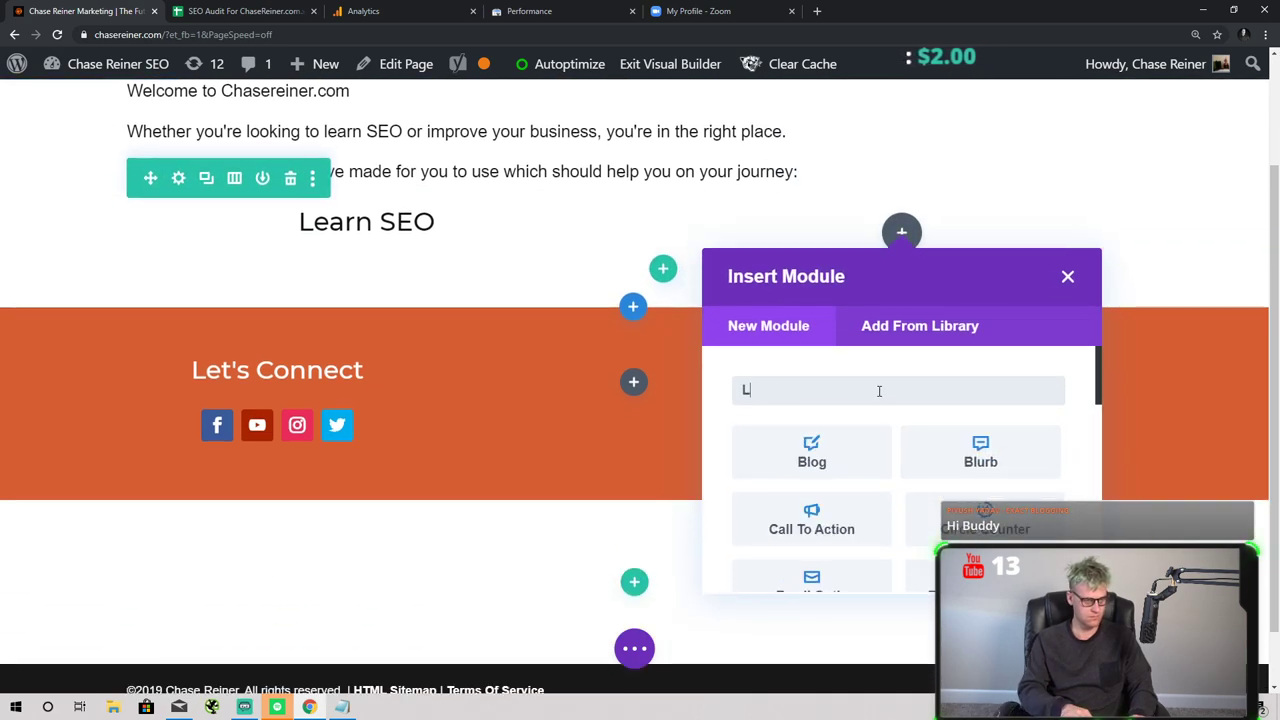
{"action": "key", "text": "BackSpace"}
{"action": "type", "text": "text"}
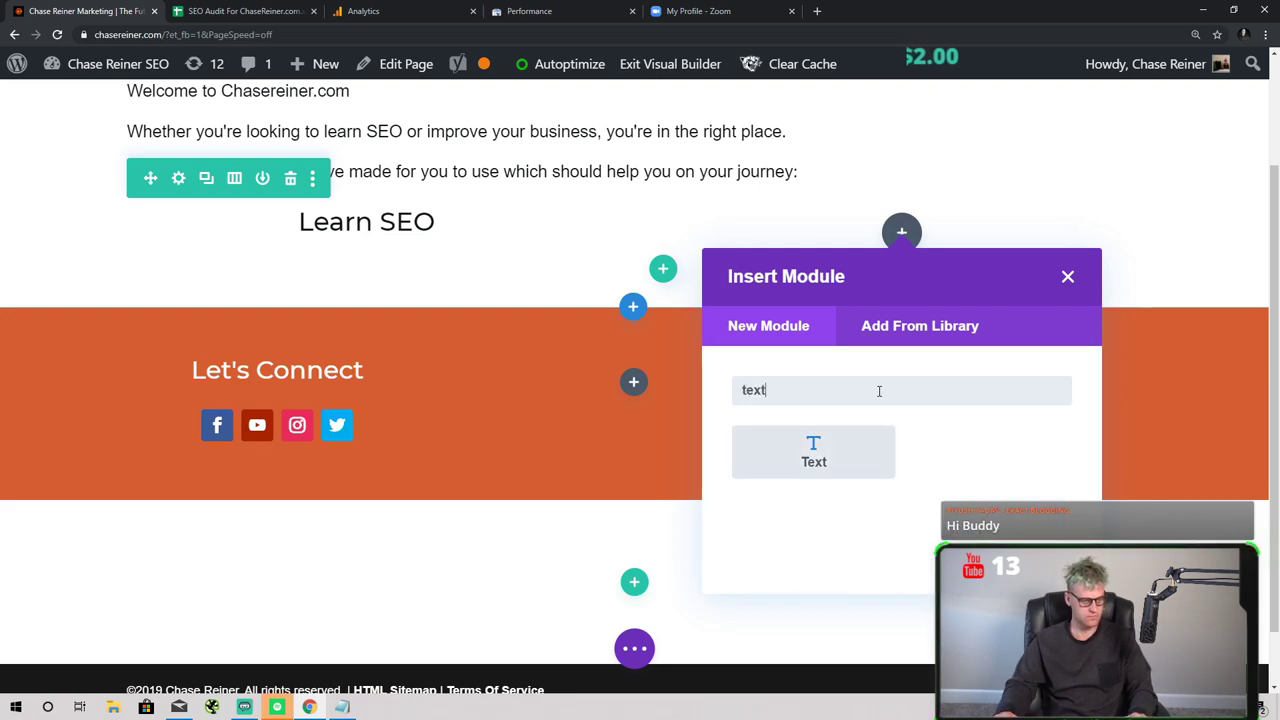
{"action": "left_click", "coordinate": [846, 449]}
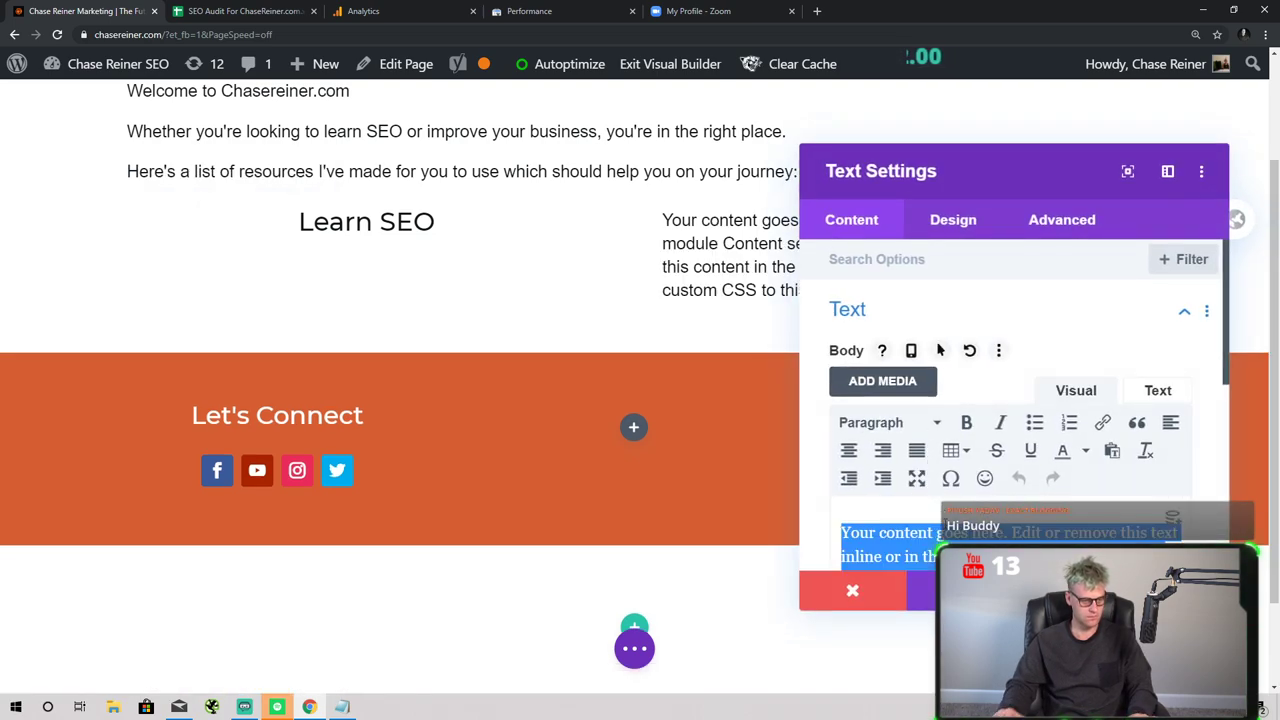
{"action": "type", "text": "Improve Yo"}
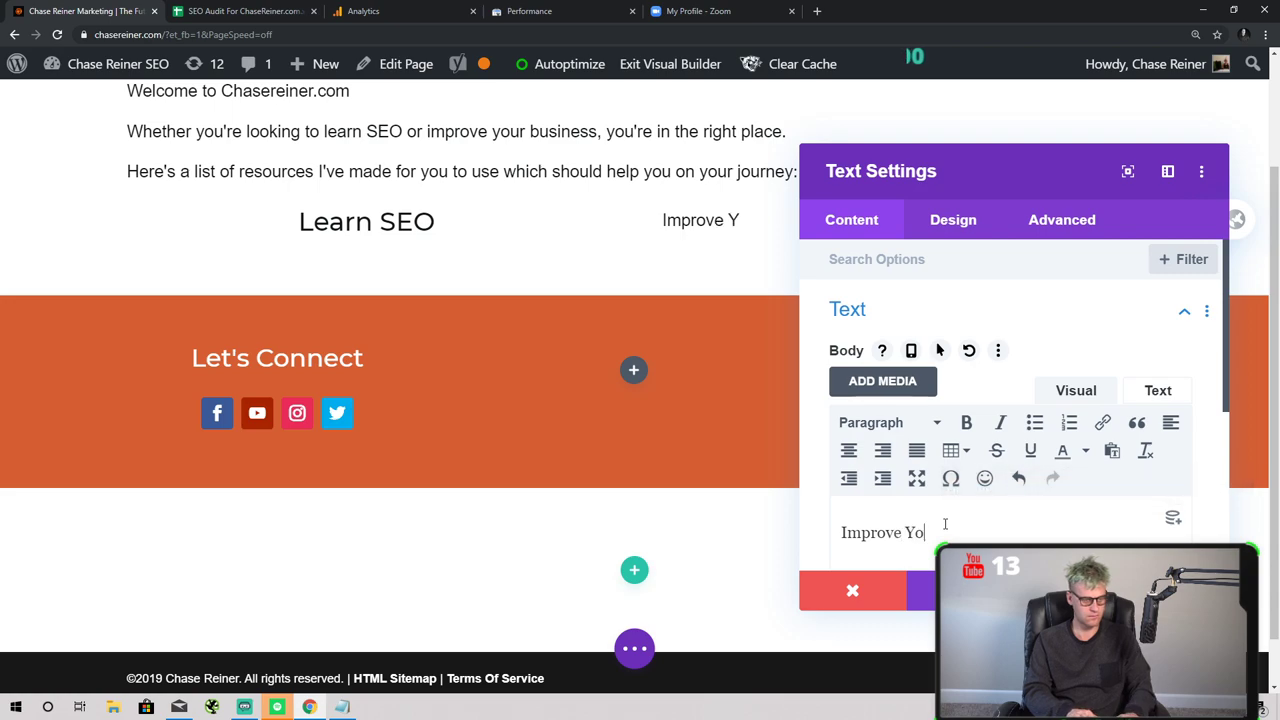
{"action": "type", "text": "ur Business"}
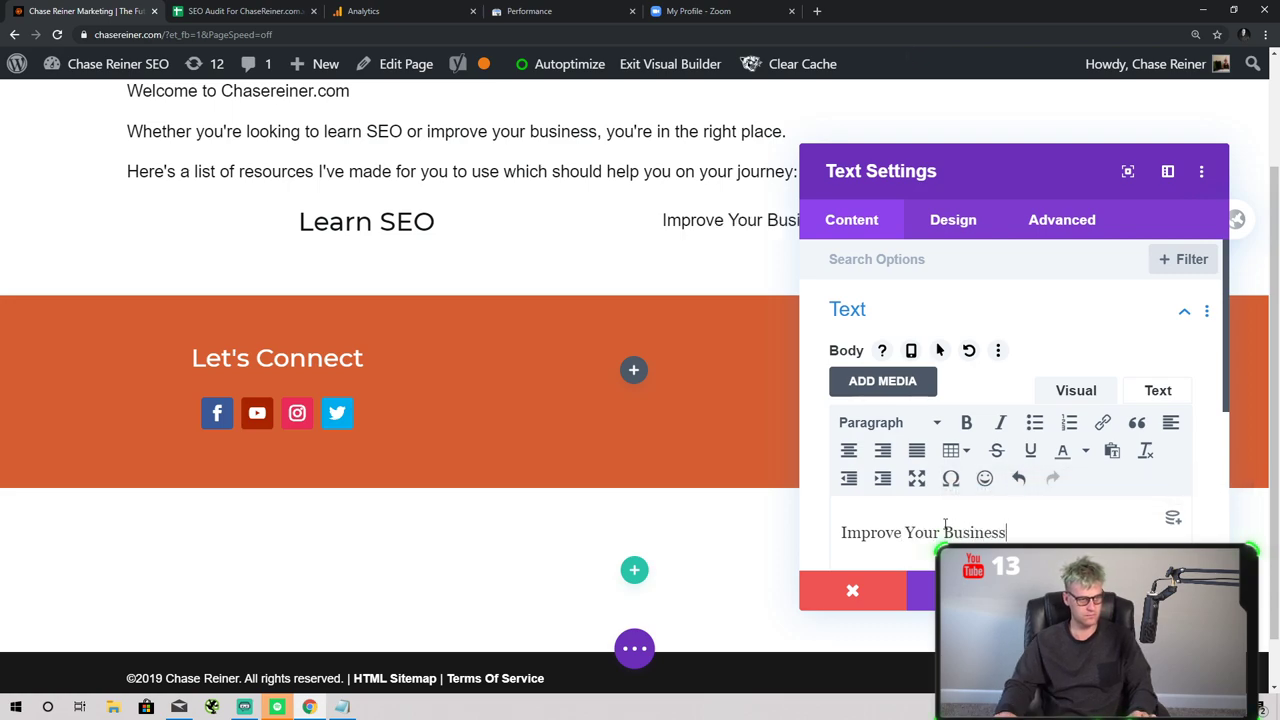
{"action": "key", "text": "ctrl+a"}
{"action": "left_click", "coordinate": [905, 425]}
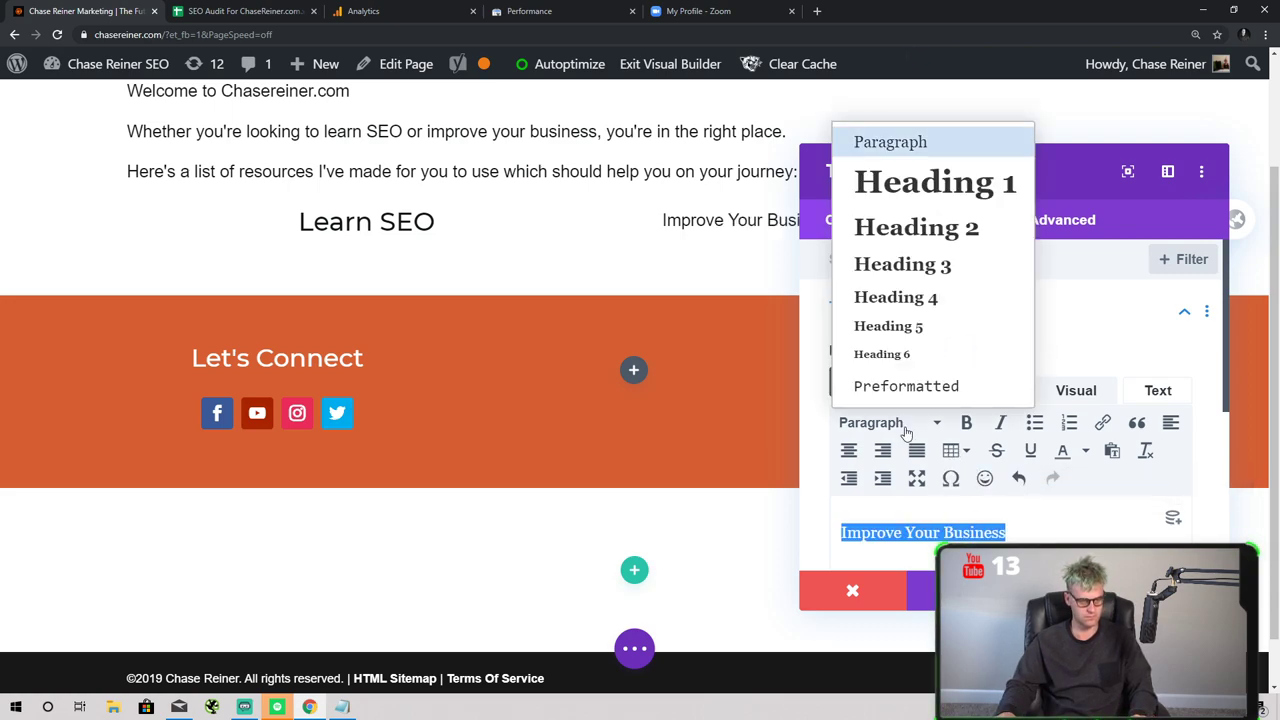
{"action": "left_click", "coordinate": [916, 227]}
{"action": "left_click", "coordinate": [1175, 590]}
{"action": "scroll", "coordinate": [677, 409], "scroll_direction": "up", "scroll_amount": 3}
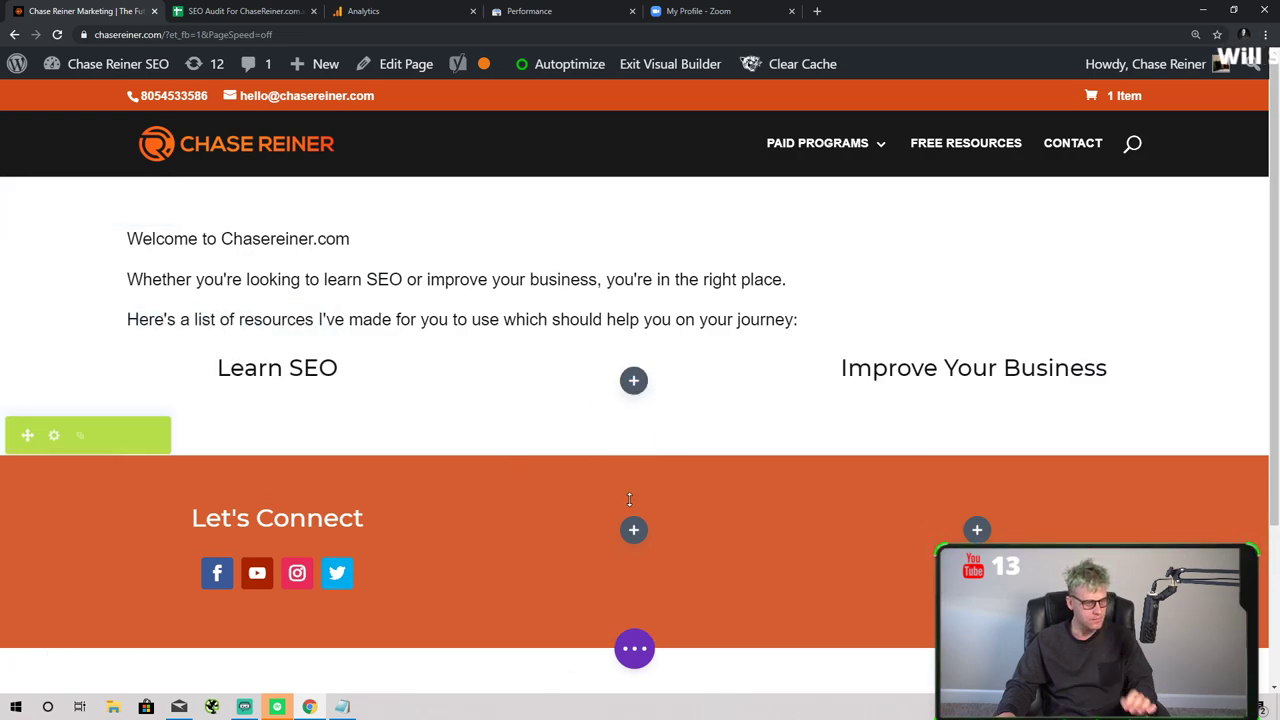
- Insert a Divider module into the middle column
{"action": "left_click", "coordinate": [634, 379]}
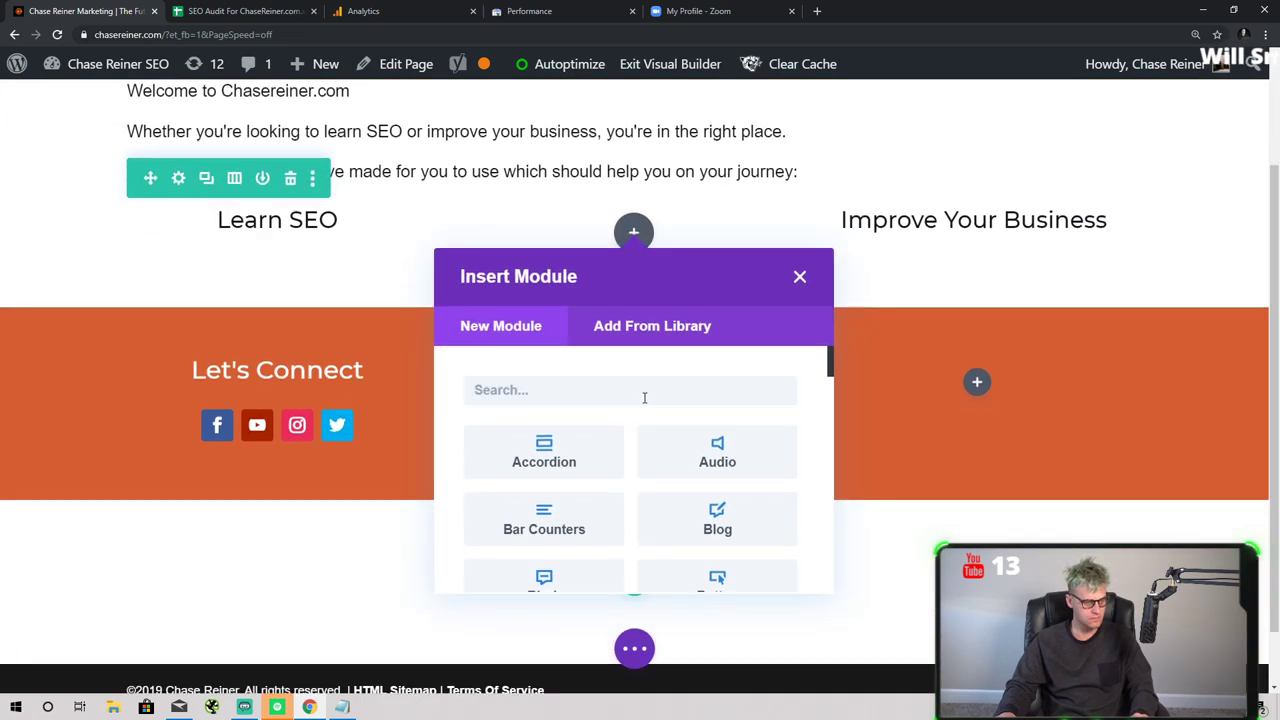
{"action": "type", "text": "se"}
{"action": "key", "text": "BackSpace"}
{"action": "key", "text": "BackSpace"}
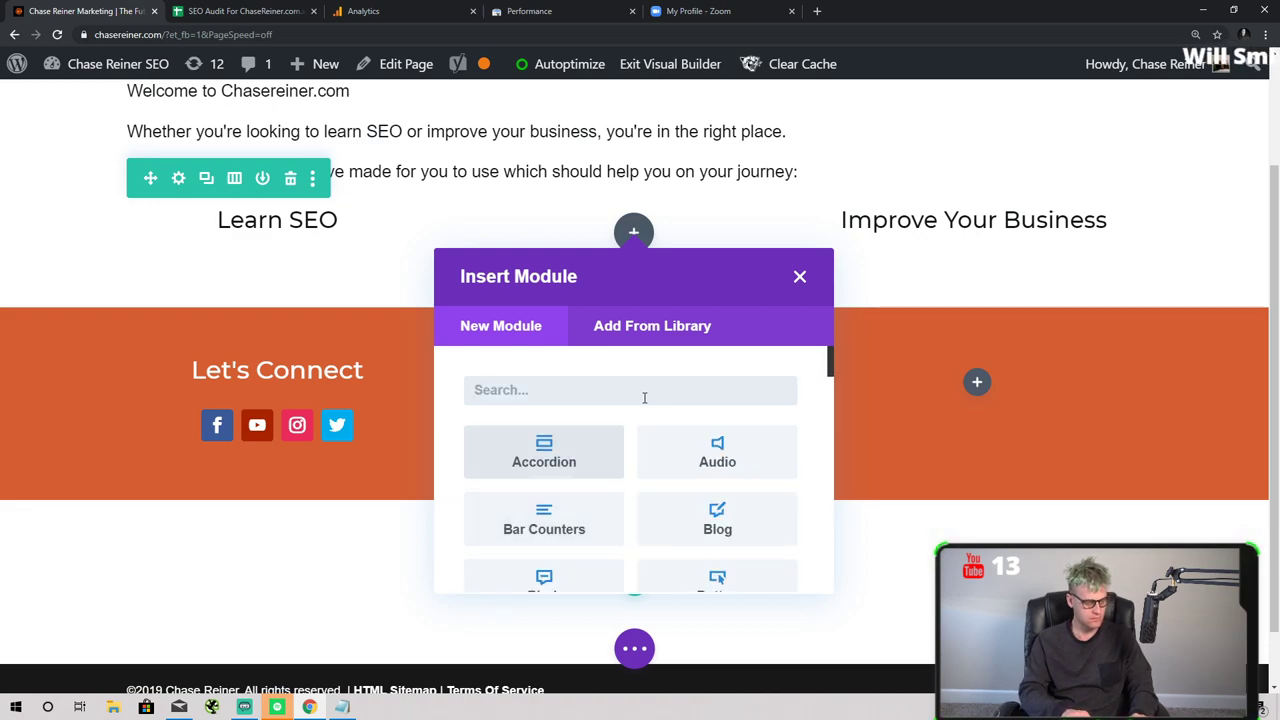
{"action": "type", "text": "bl"}
{"action": "key", "text": "ctrl+a"}
{"action": "key", "text": "BackSpace"}
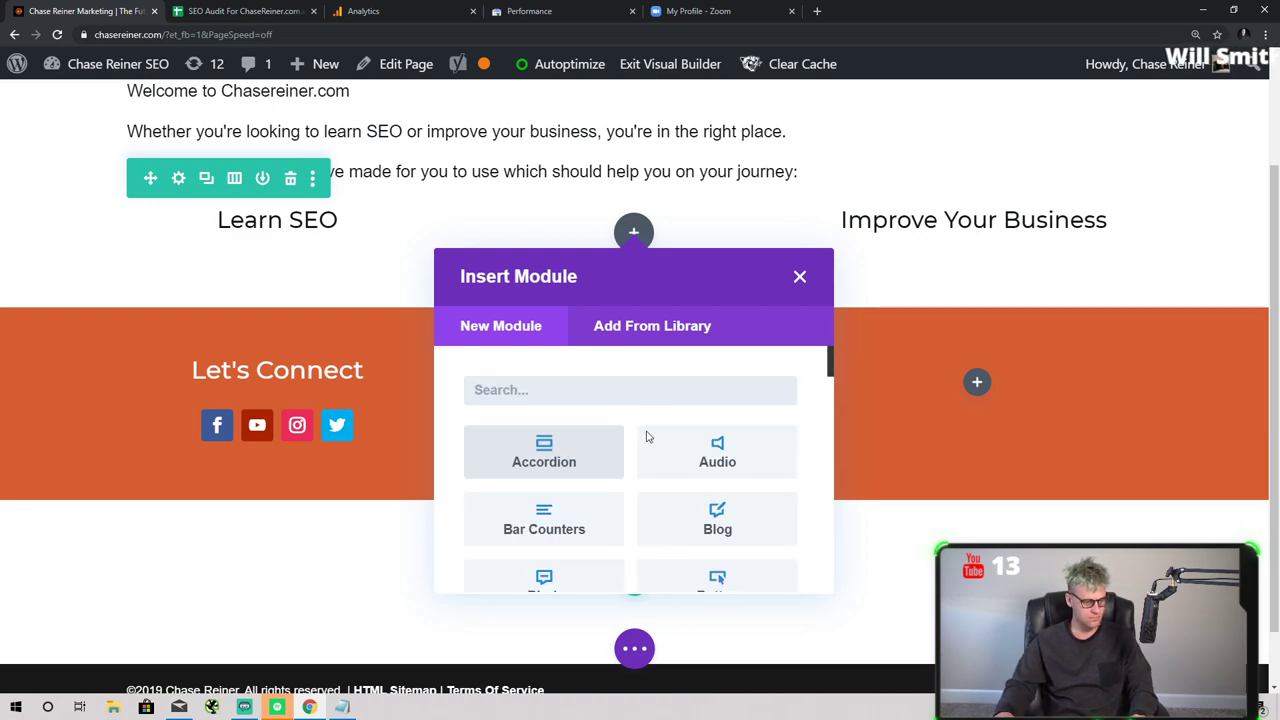
{"action": "scroll", "coordinate": [646, 437], "scroll_direction": "down", "scroll_amount": 3}
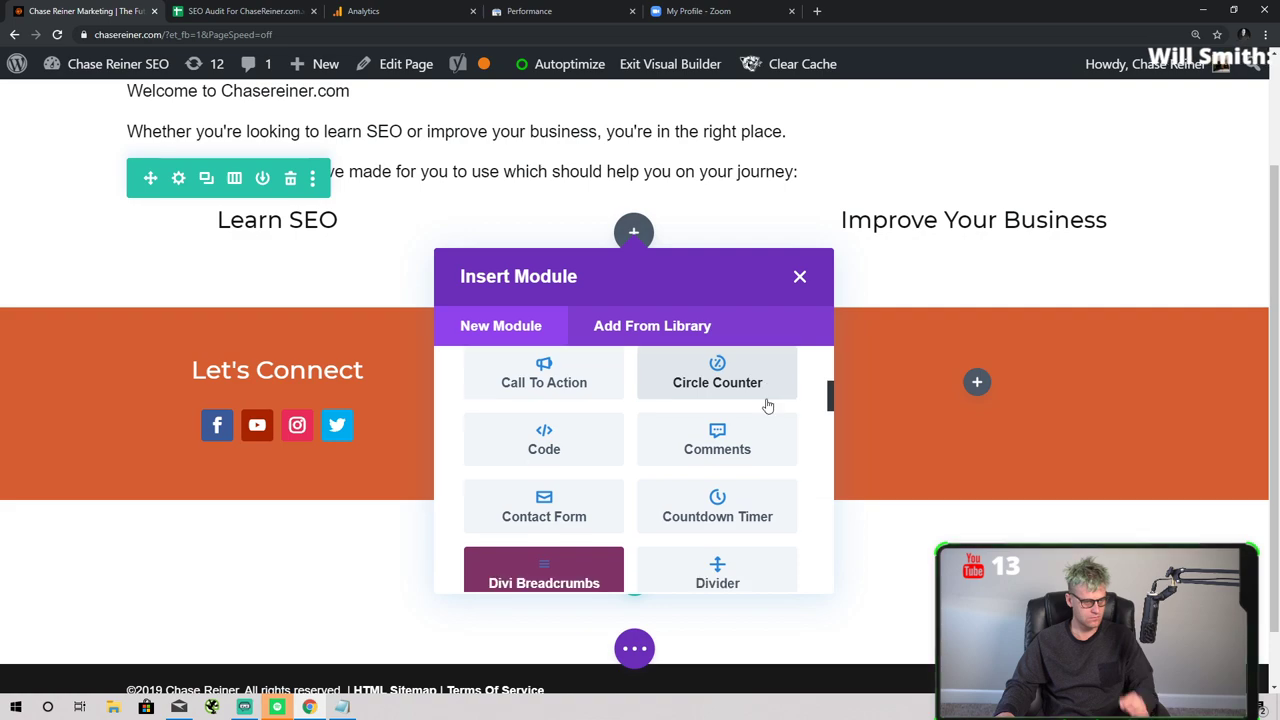
{"action": "scroll", "coordinate": [767, 405], "scroll_direction": "down", "scroll_amount": 2}
{"action": "left_click", "coordinate": [730, 470]}
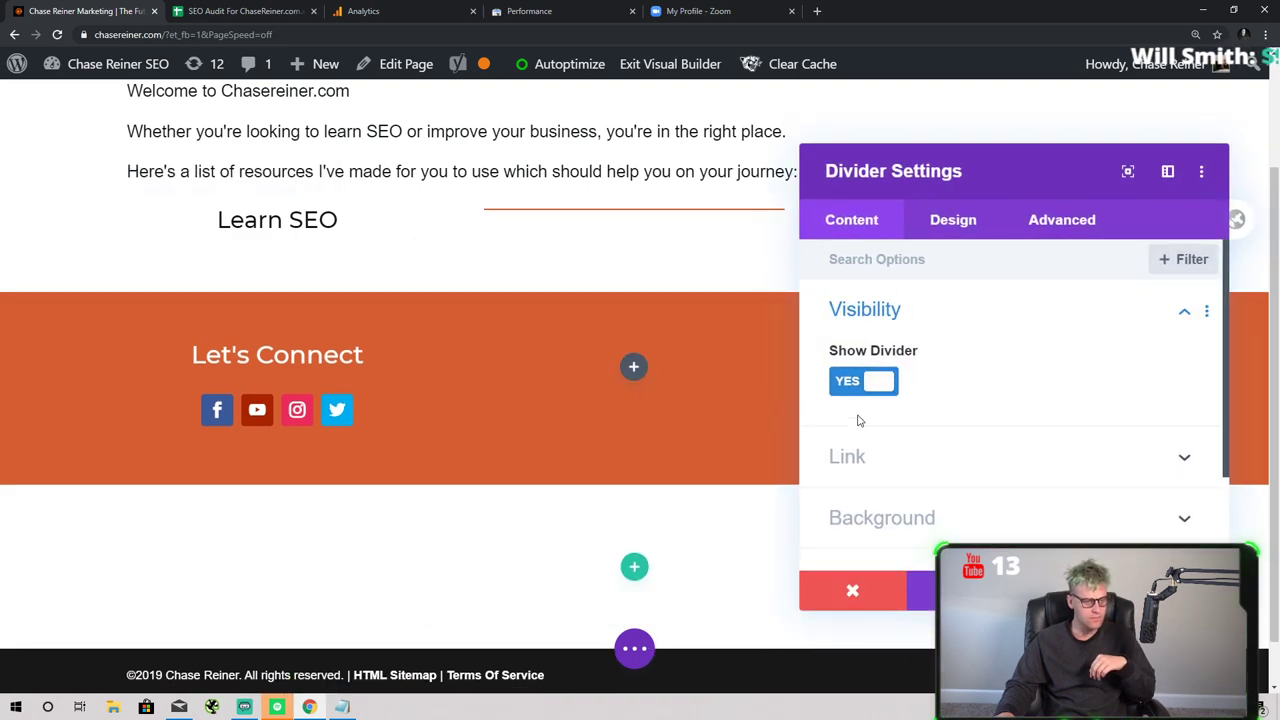
- Review the divider's Design line and sizing options, then close its settings
{"action": "left_click", "coordinate": [933, 218]}
{"action": "left_click", "coordinate": [899, 322]}
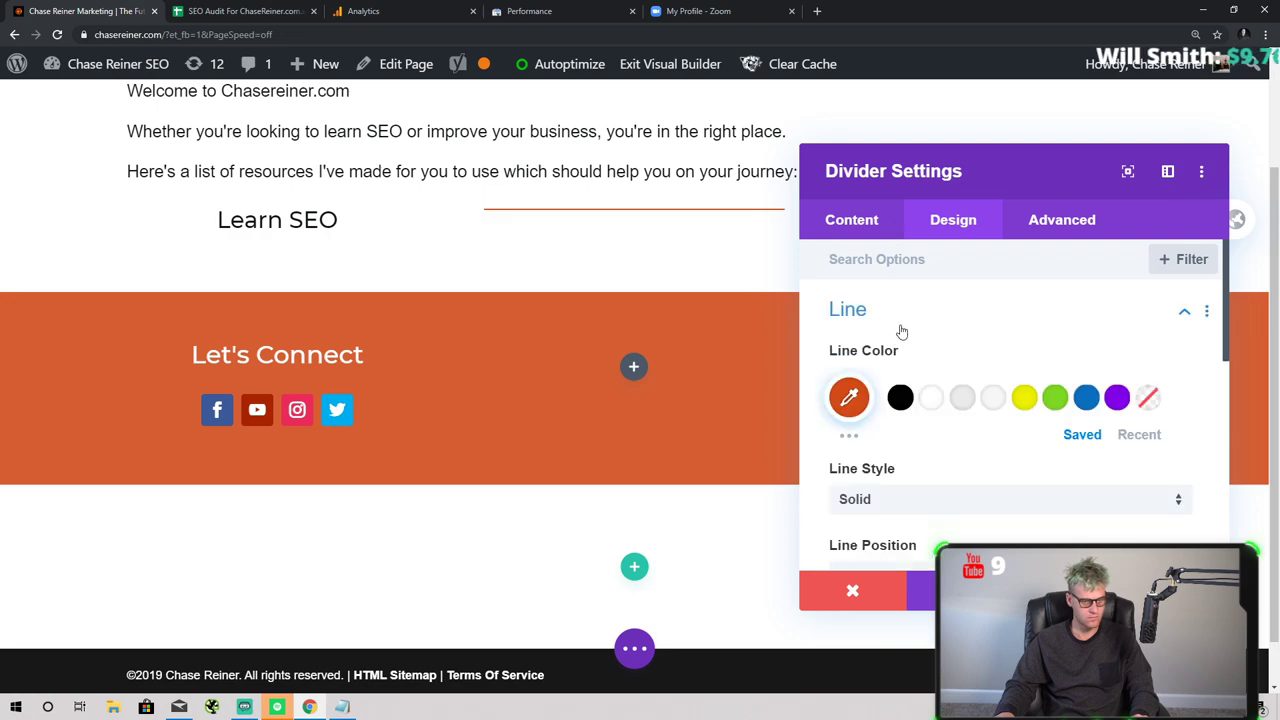
{"action": "left_click", "coordinate": [900, 325]}
{"action": "left_click", "coordinate": [894, 372]}
{"action": "left_click", "coordinate": [891, 279]}
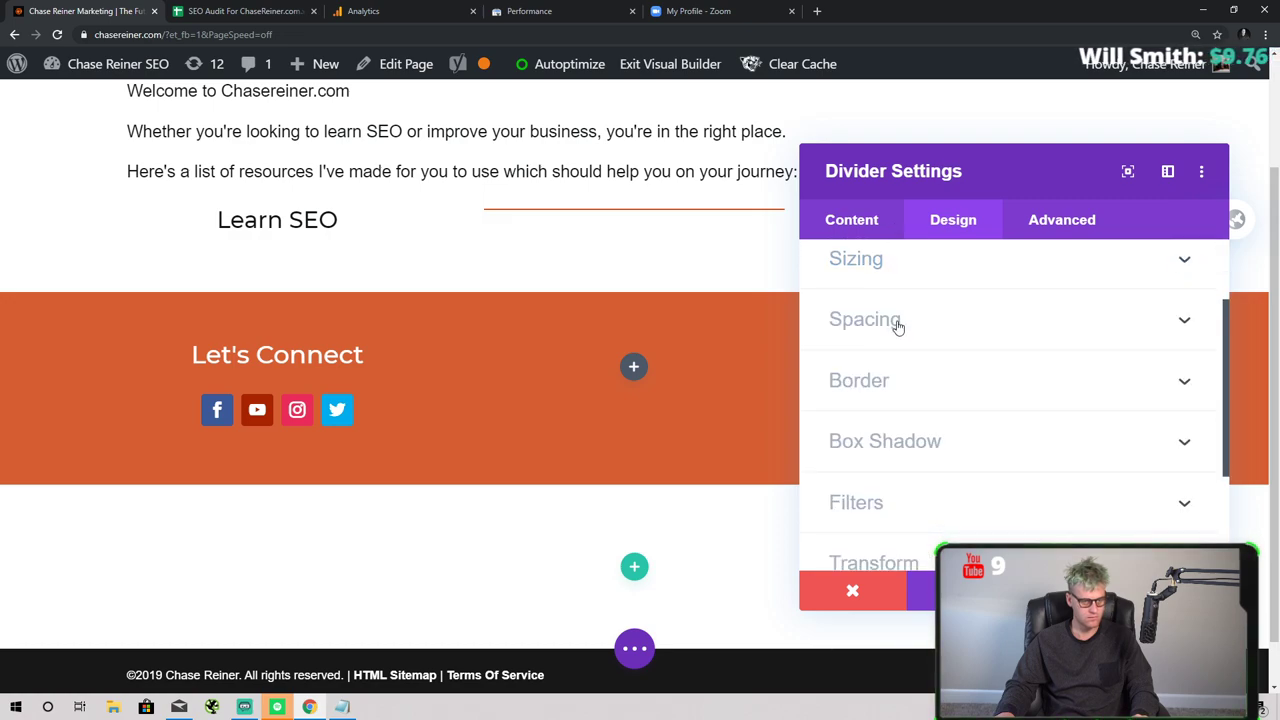
{"action": "scroll", "coordinate": [910, 400], "scroll_direction": "down", "scroll_amount": 4}
{"action": "key", "text": "Escape"}
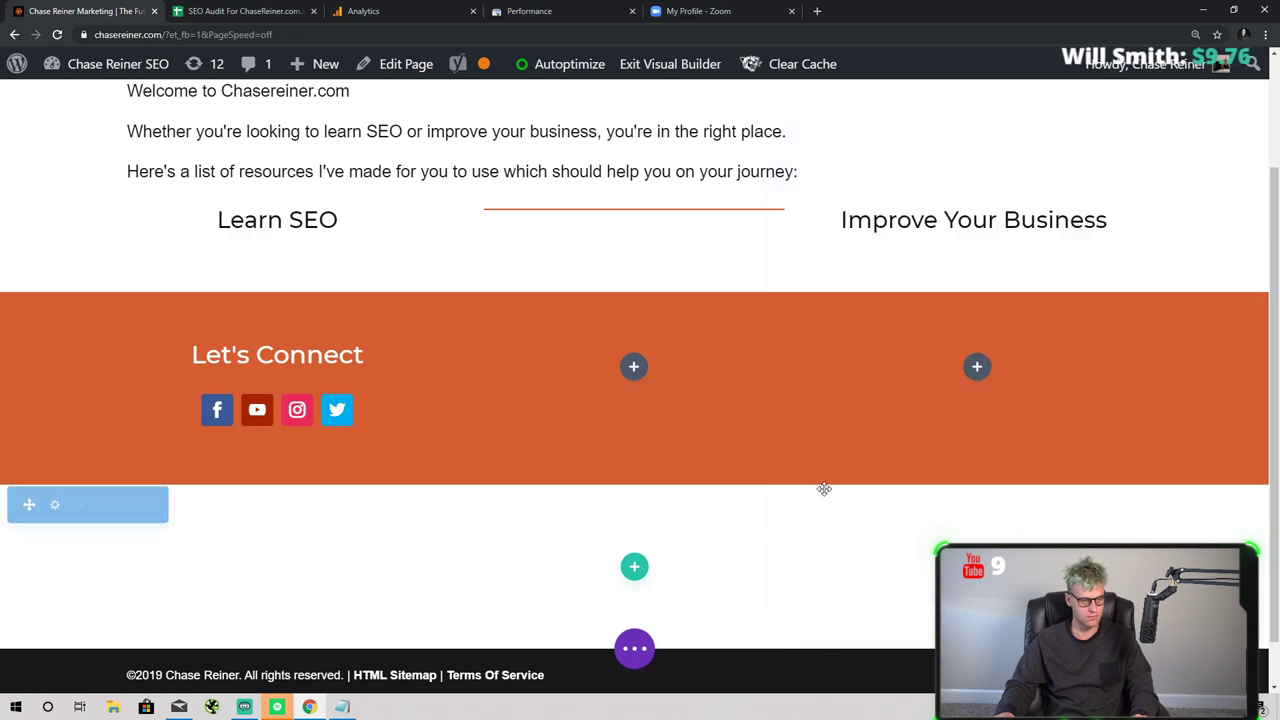
{"action": "scroll", "coordinate": [578, 420], "scroll_direction": "up", "scroll_amount": 2}
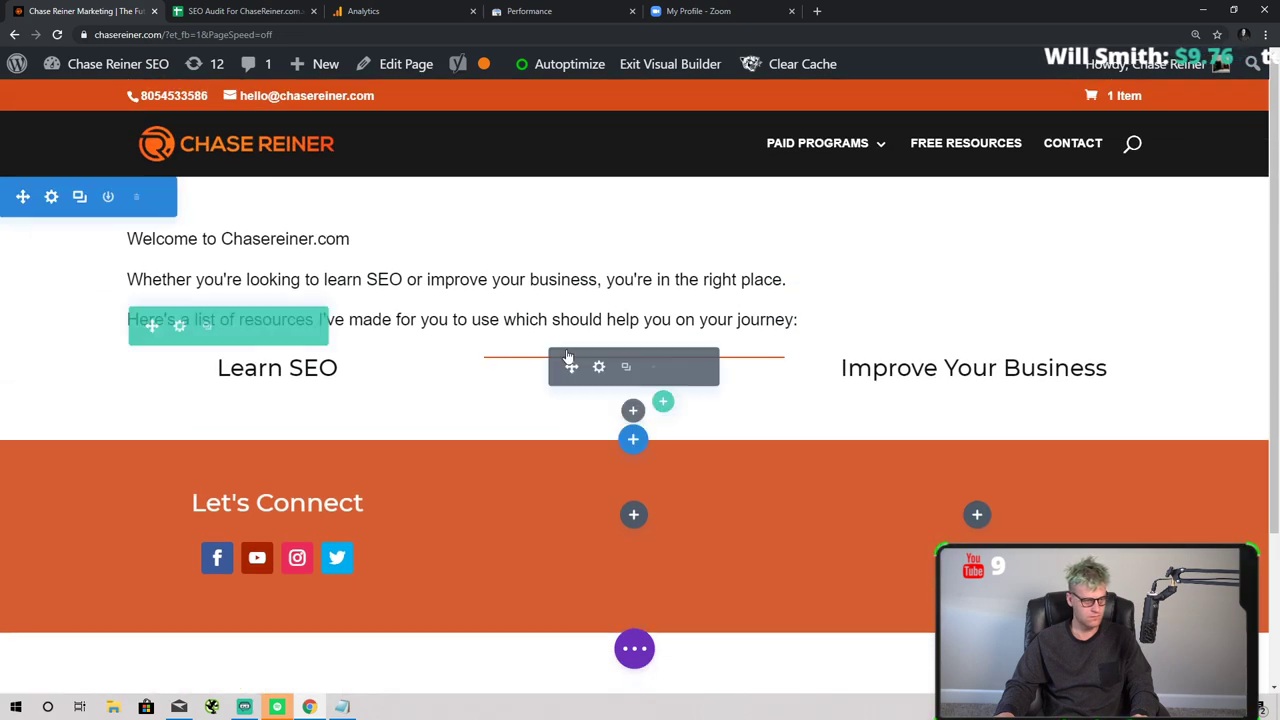
- Delete the divider and the row holding both headings
{"action": "left_click", "coordinate": [682, 368]}
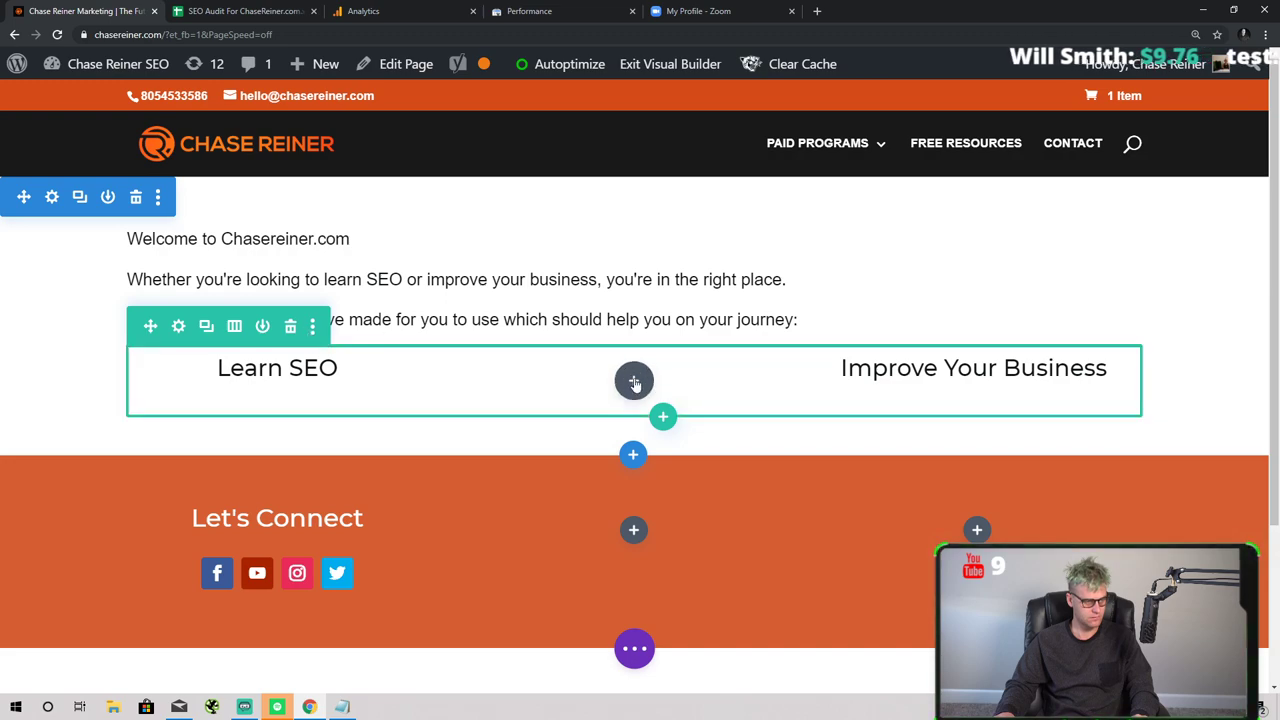
{"action": "left_click_drag", "start_coordinate": [794, 372], "coordinate": [691, 391]}
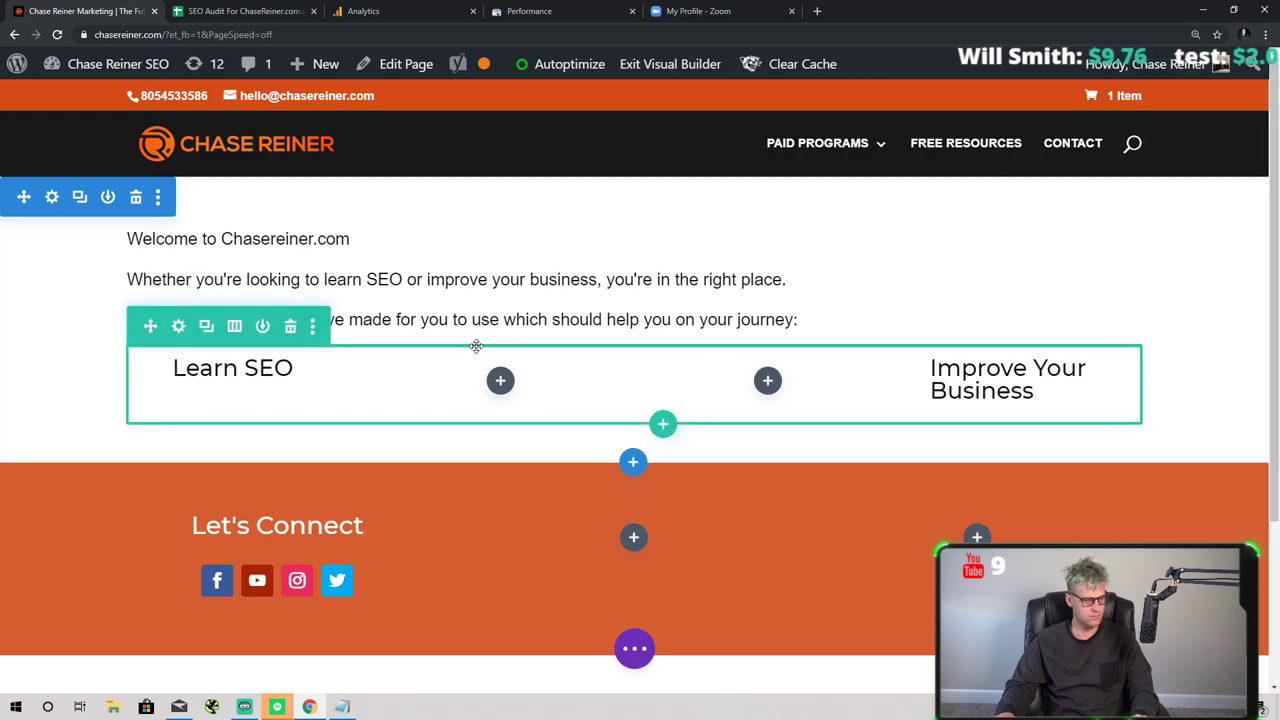
{"action": "left_click", "coordinate": [291, 327]}
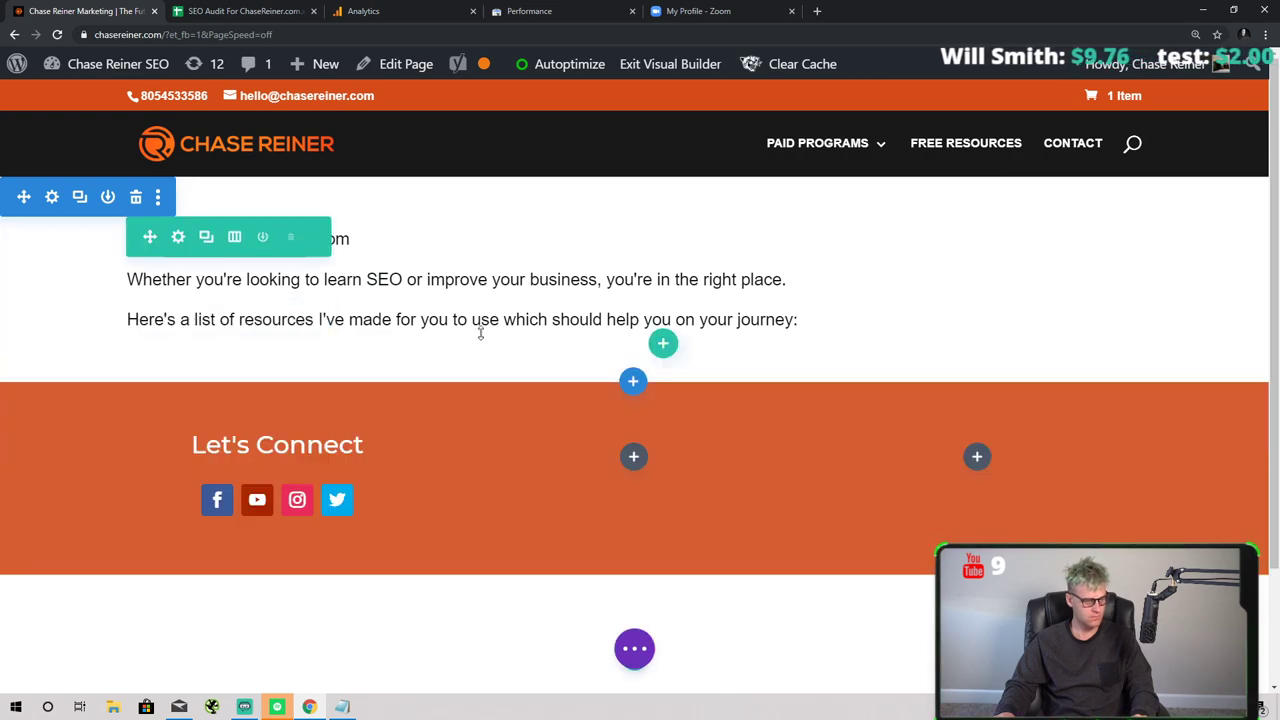
- Add a single-column row under the intro with a Text module
{"action": "left_click", "coordinate": [662, 347]}
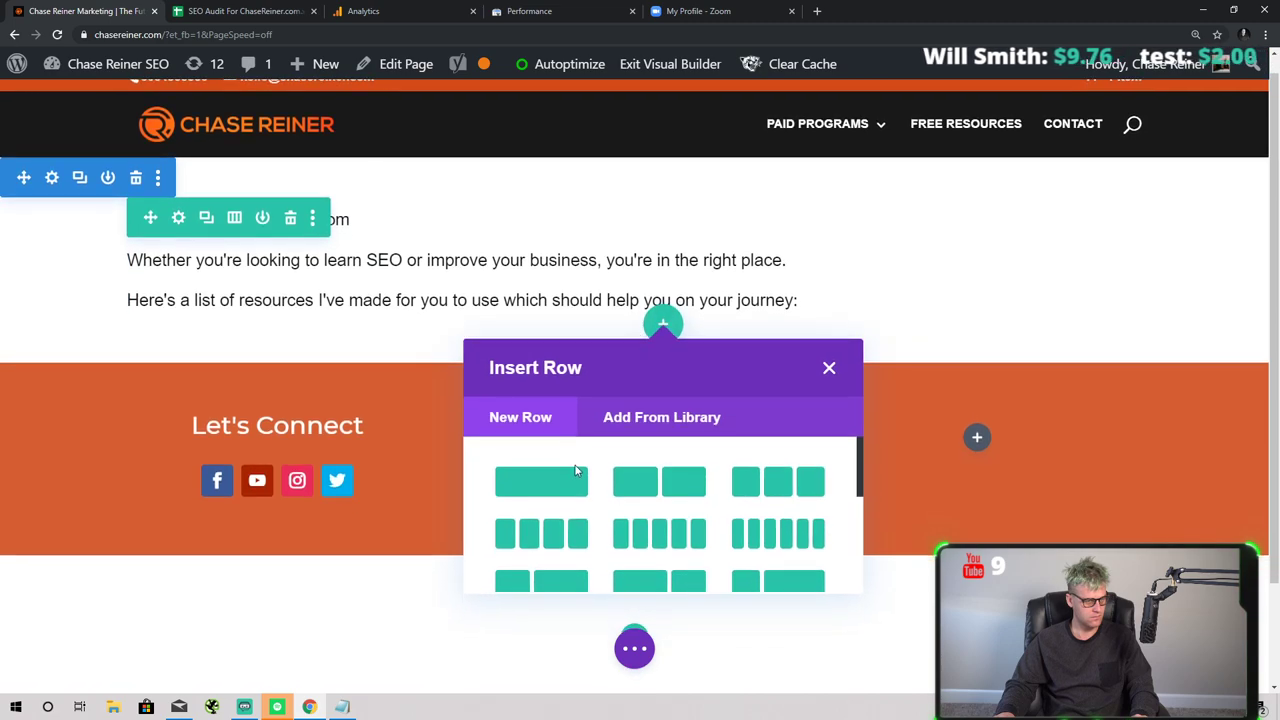
{"action": "left_click", "coordinate": [565, 485]}
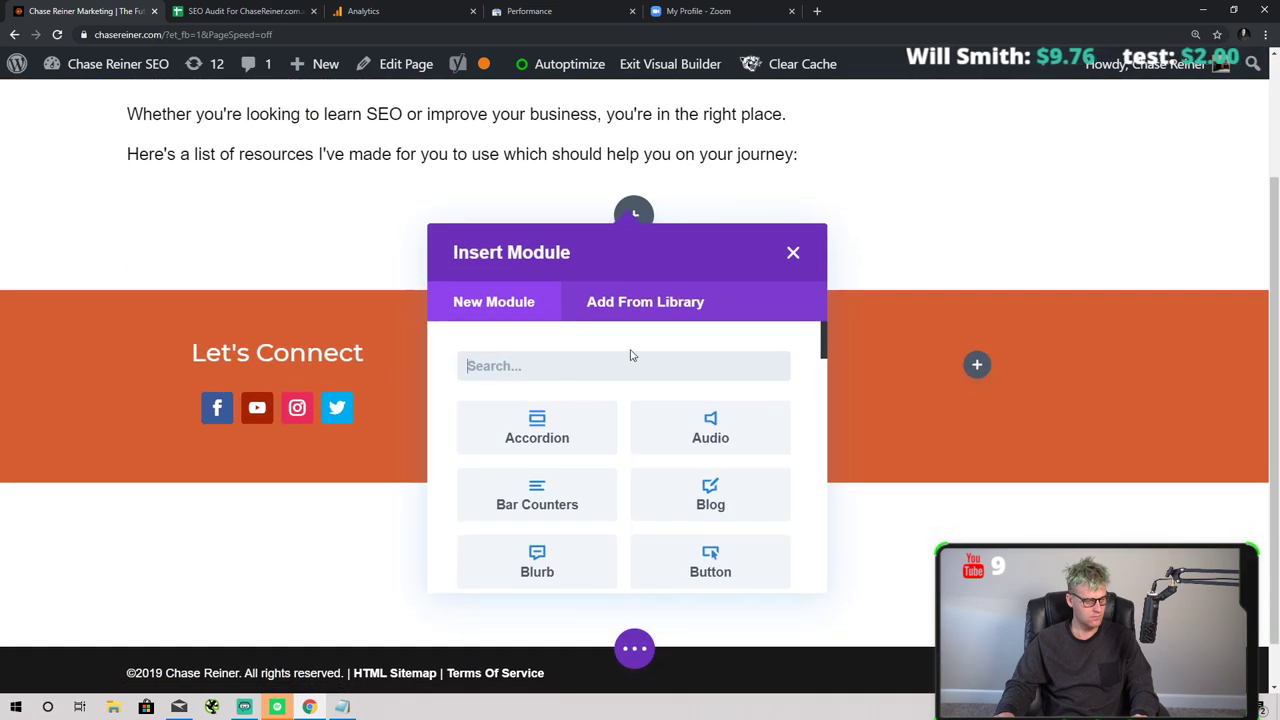
{"action": "scroll", "coordinate": [636, 354], "scroll_direction": "down", "scroll_amount": 1}
{"action": "scroll", "coordinate": [636, 360], "scroll_direction": "up", "scroll_amount": 1}
{"action": "type", "text": "tex"}
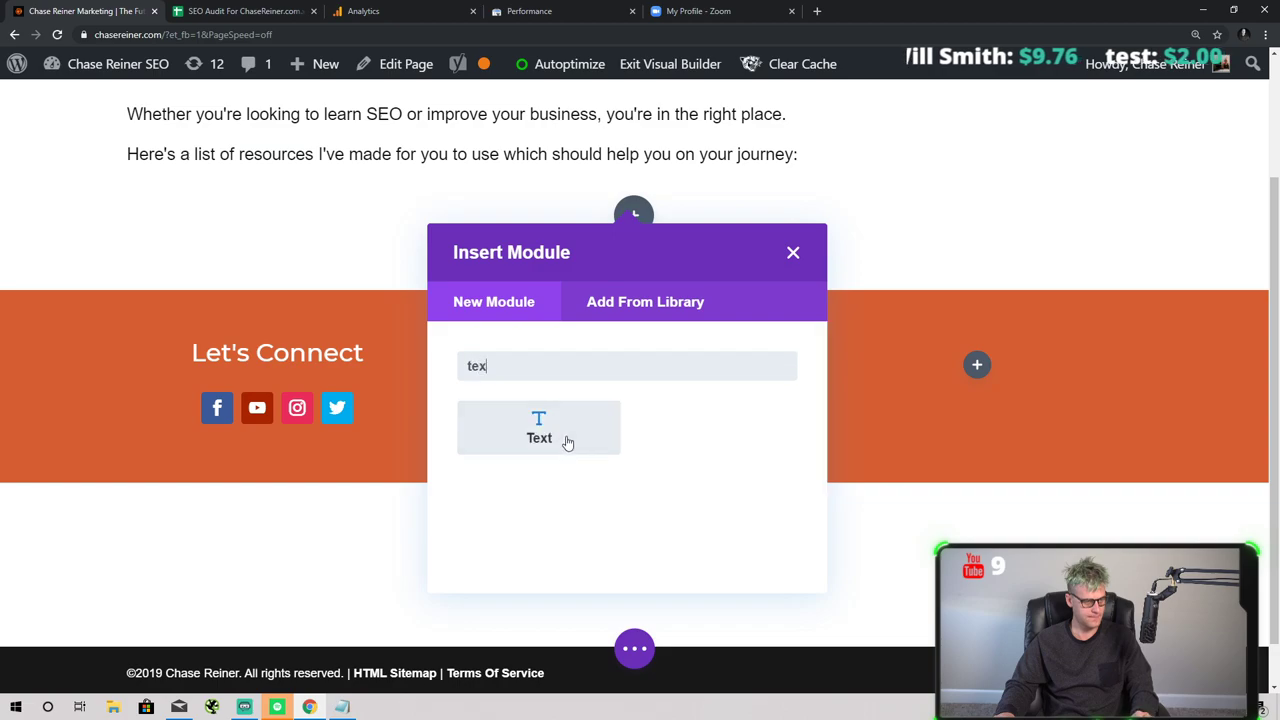
{"action": "left_click", "coordinate": [563, 418]}
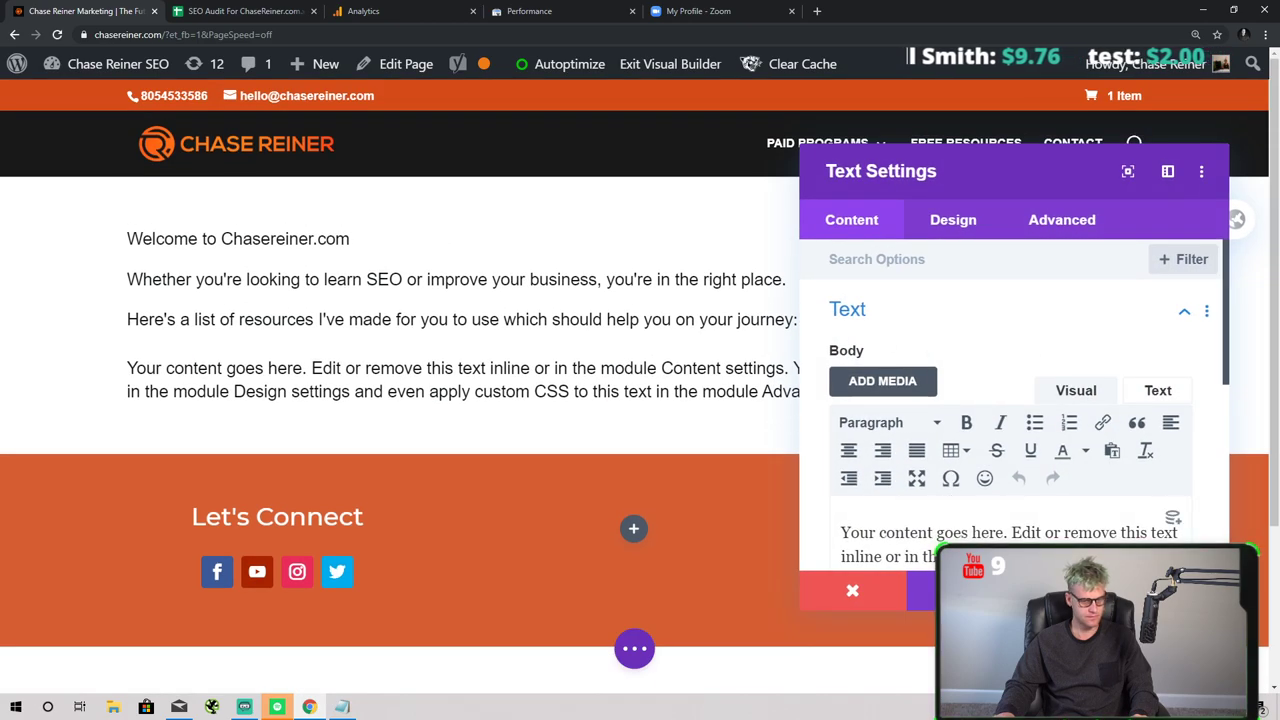
- Replace the placeholder with a bulleted item reading 'Free SEO Audit Template'
{"action": "key", "text": "ctrl+a"}
{"action": "key", "text": "BackSpace"}
{"action": "left_click", "coordinate": [1034, 424]}
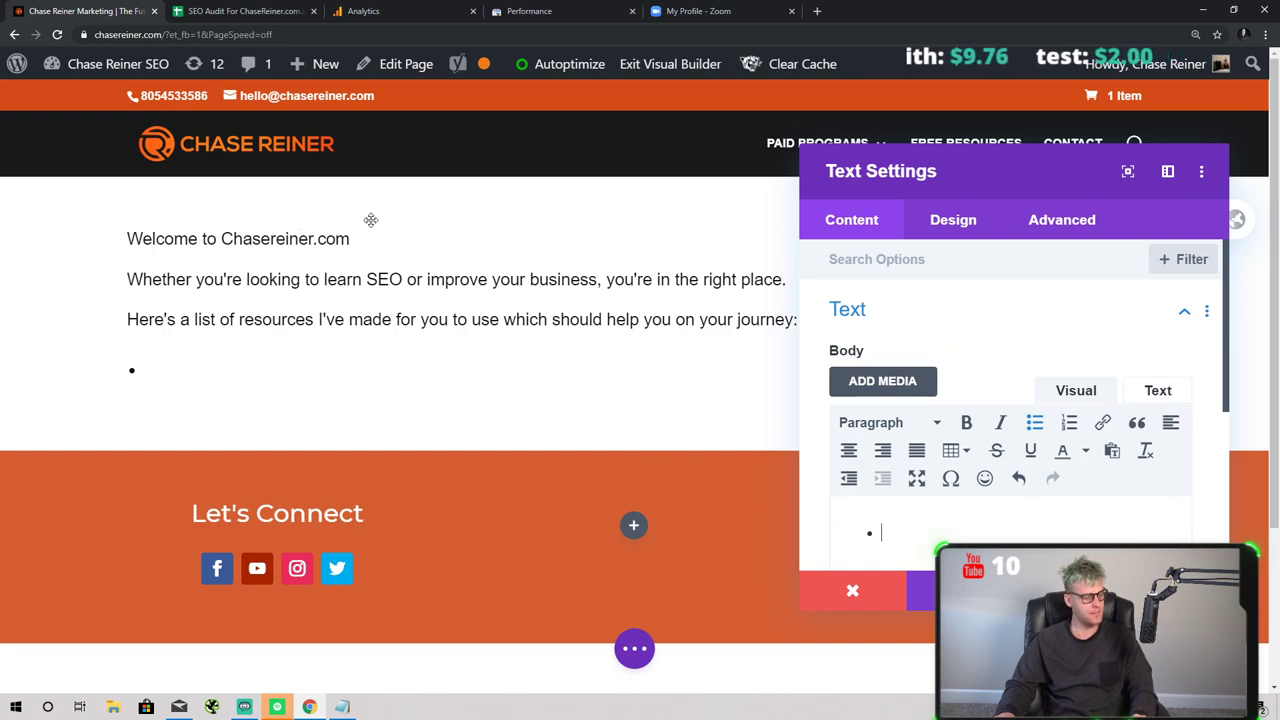
{"action": "key", "text": "ctrl+Tab"}
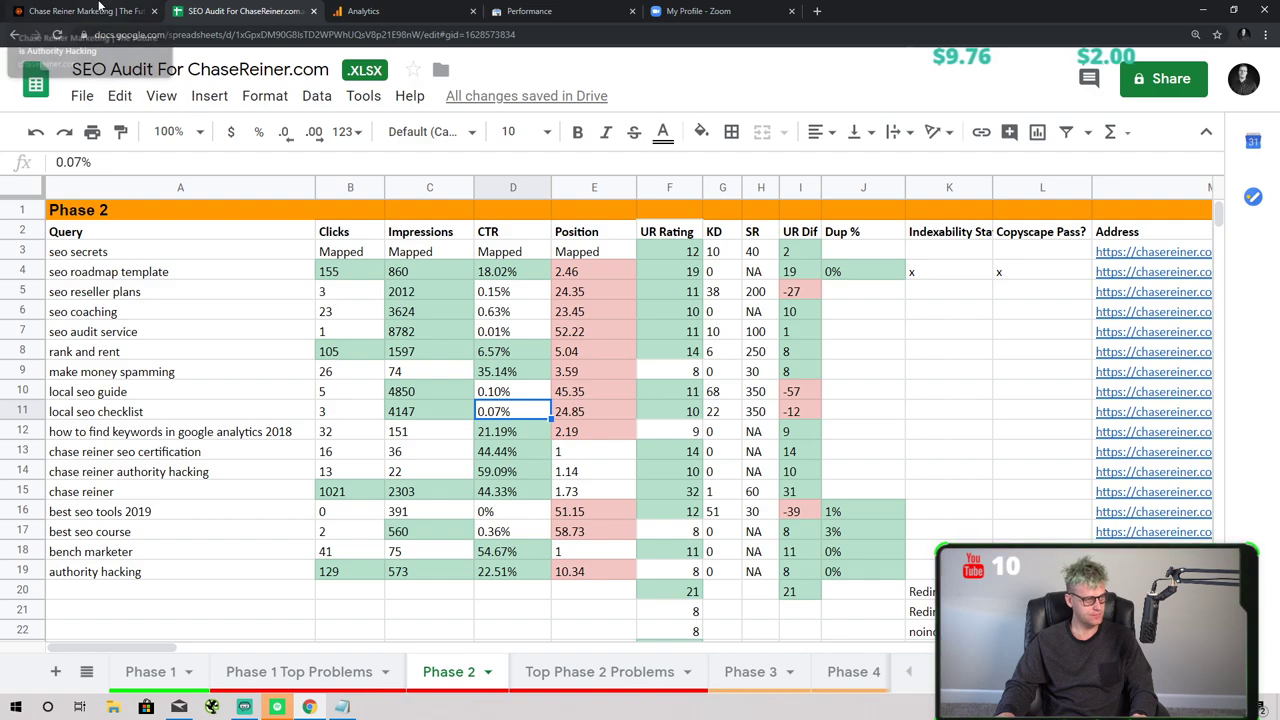
{"action": "key", "text": "ctrl+shift+Tab"}
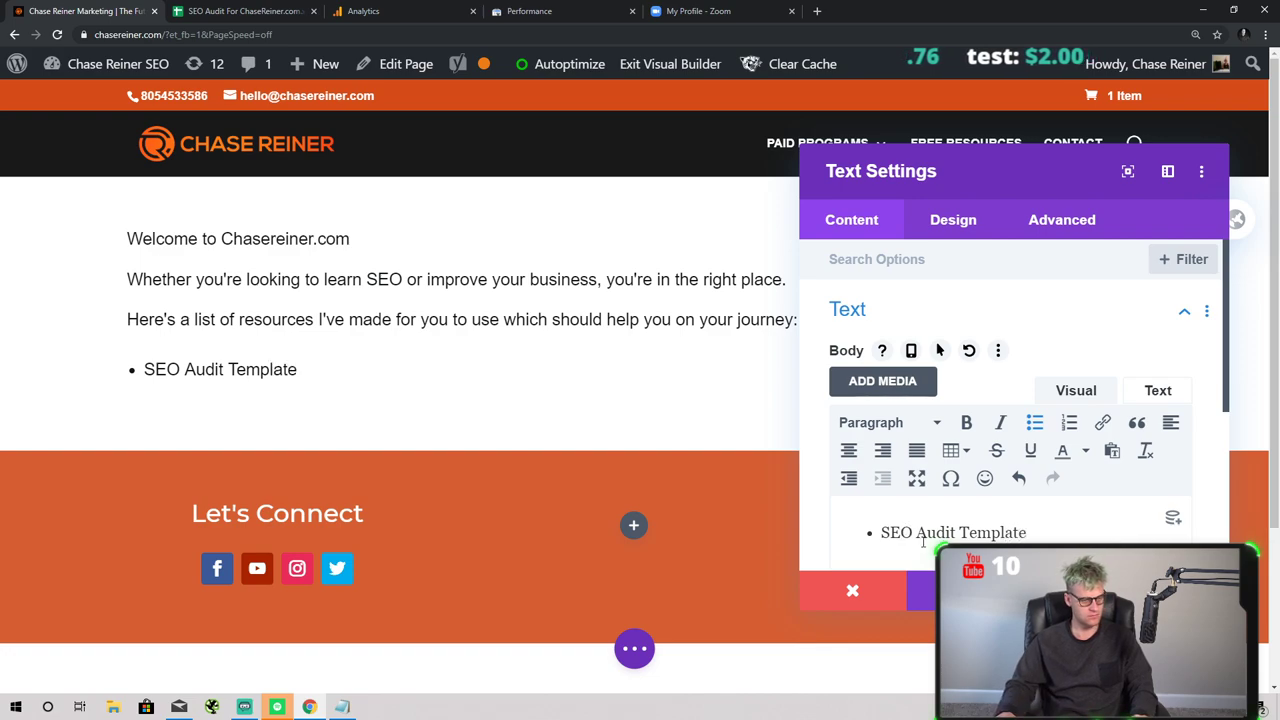
{"action": "left_click_drag", "start_coordinate": [1030, 532], "coordinate": [880, 532]}
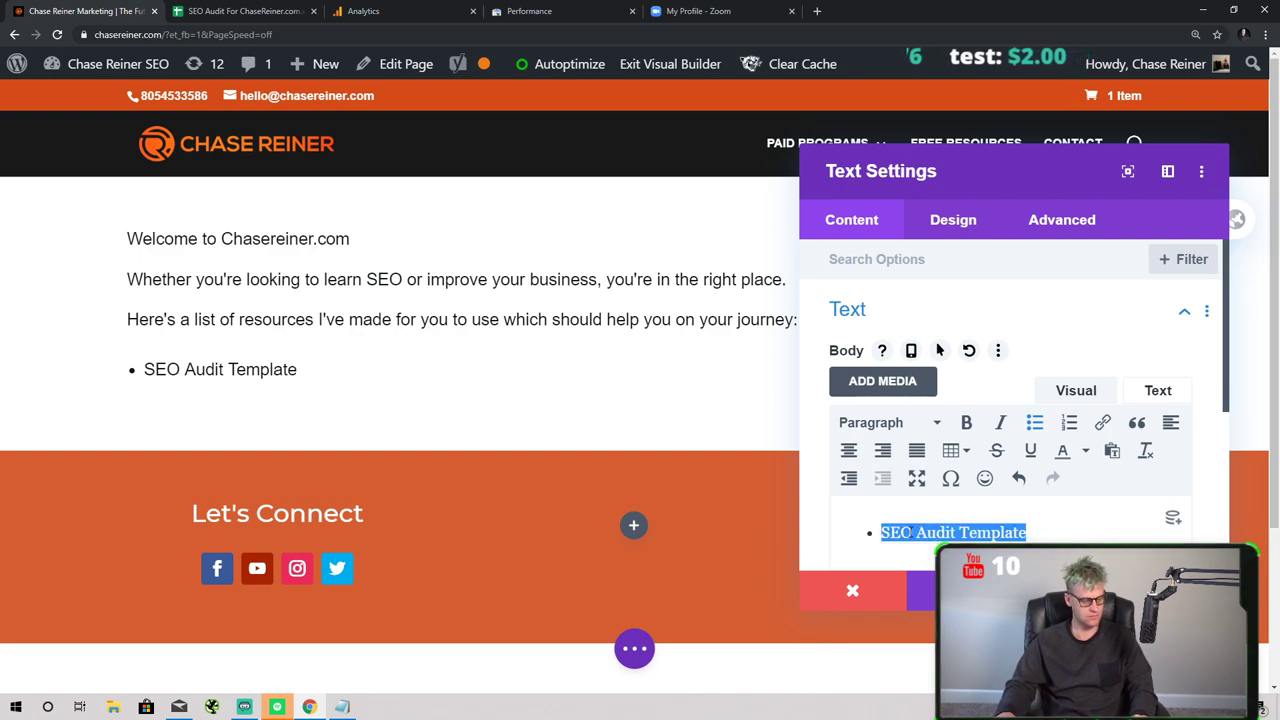
{"action": "left_click", "coordinate": [912, 532]}
{"action": "type", "text": "Free"}
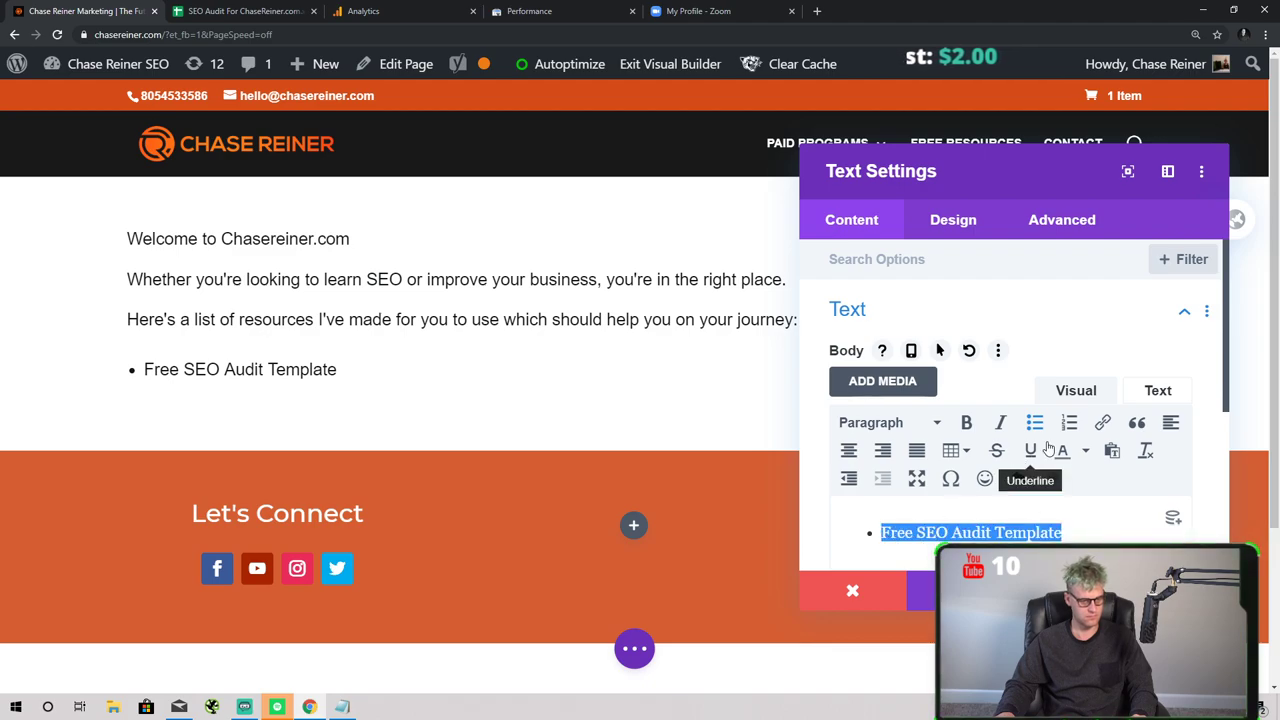
{"action": "left_click", "coordinate": [1102, 422]}
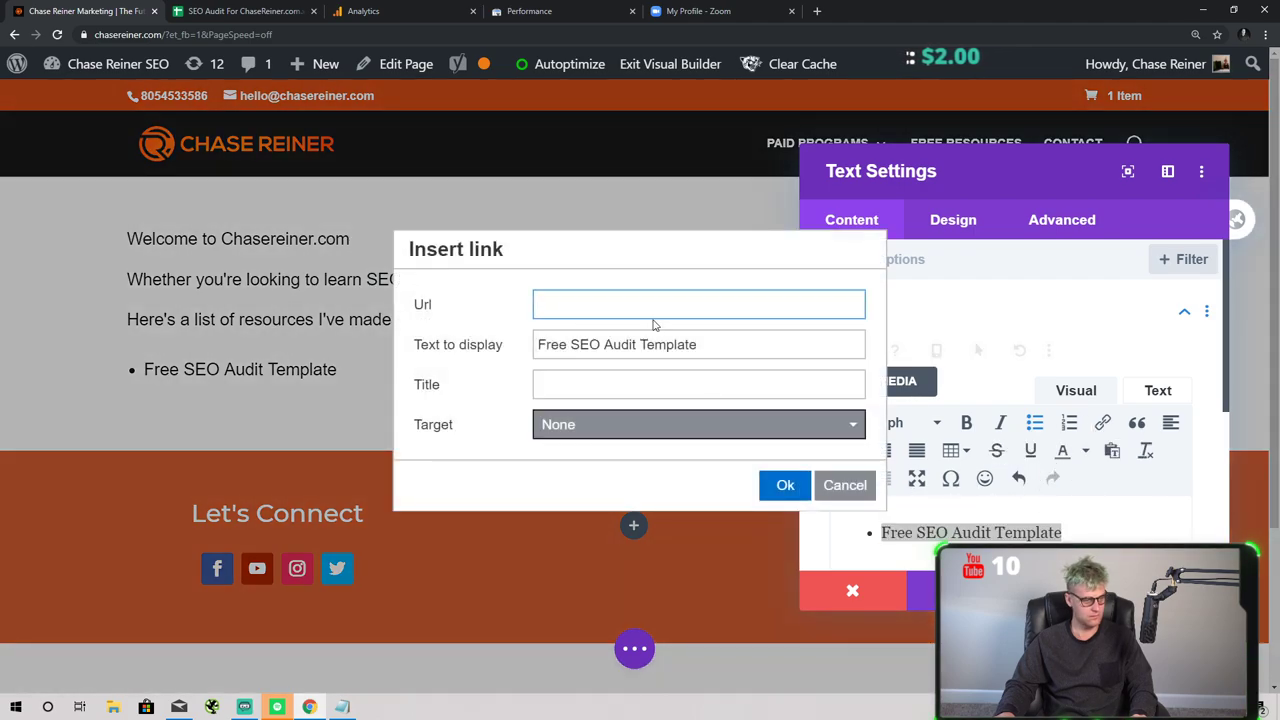
- Copy the SEO roadmap template page address from the spreadsheet's linked page
{"action": "left_click", "coordinate": [240, 11]}
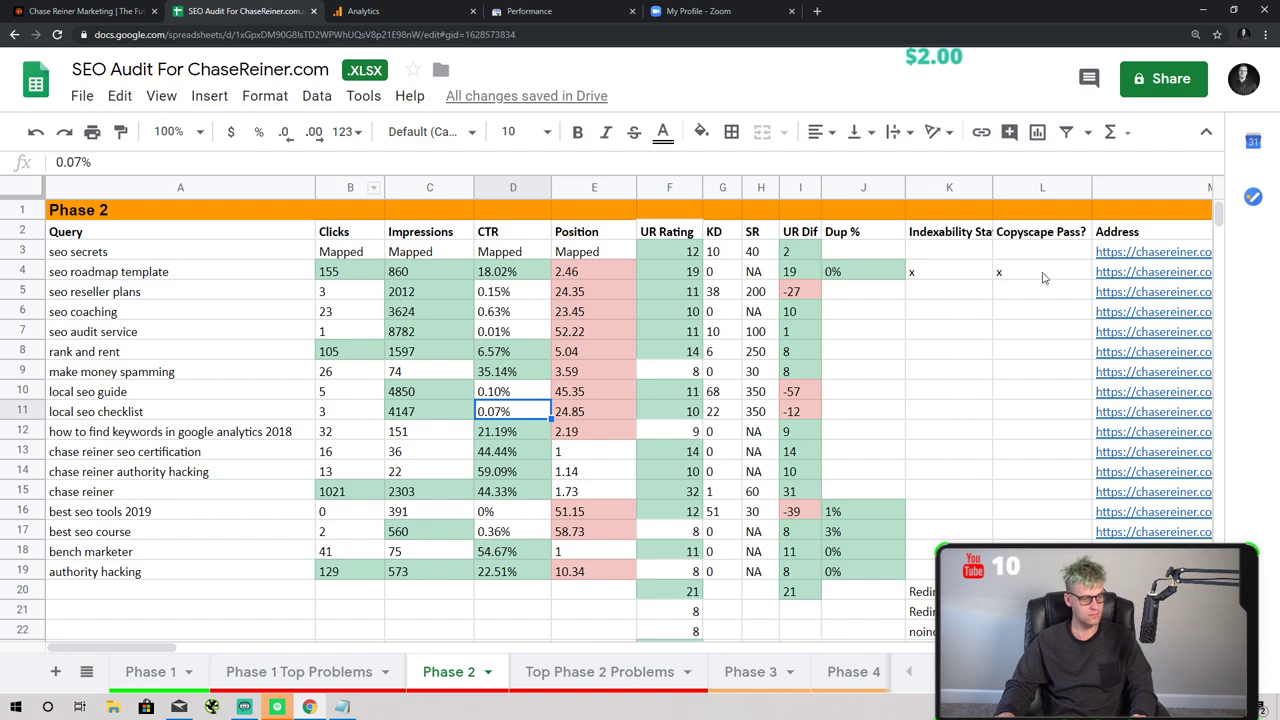
{"action": "left_click", "coordinate": [1140, 284]}
{"action": "left_click", "coordinate": [1155, 258]}
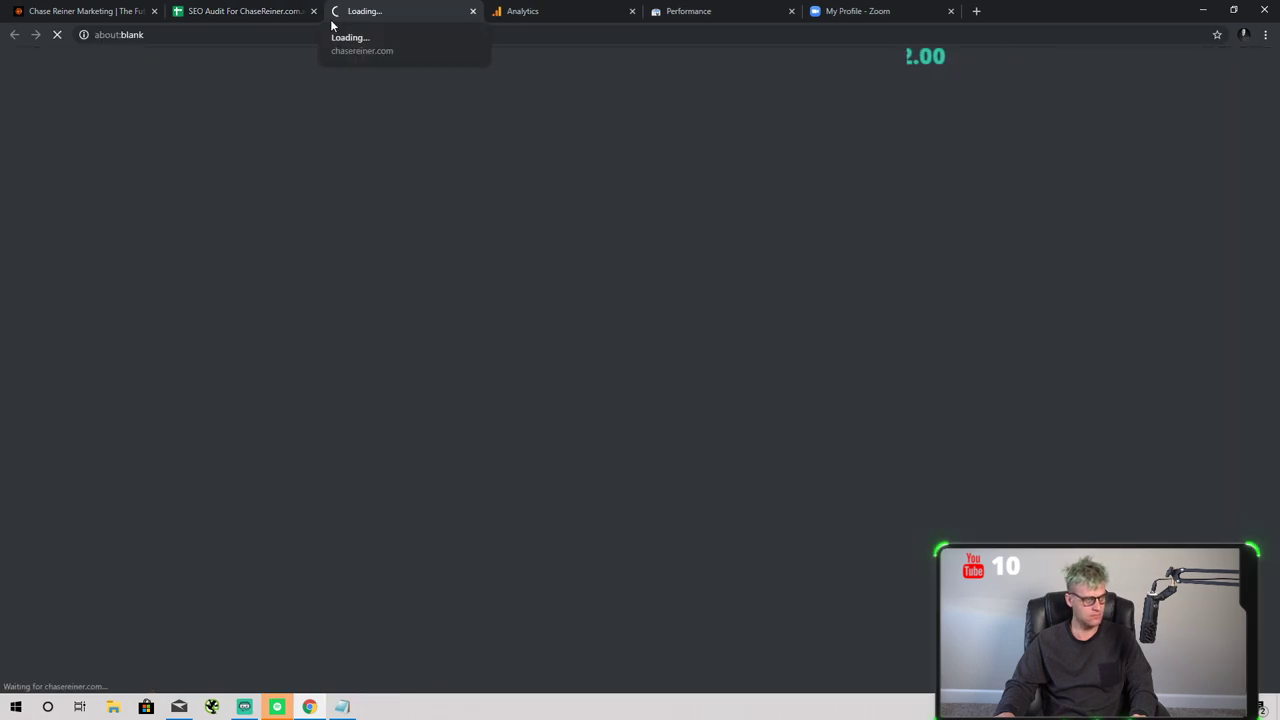
{"action": "left_click", "coordinate": [302, 34]}
{"action": "key", "text": "ctrl+c"}
{"action": "left_click", "coordinate": [240, 11]}
{"action": "left_click", "coordinate": [85, 11]}
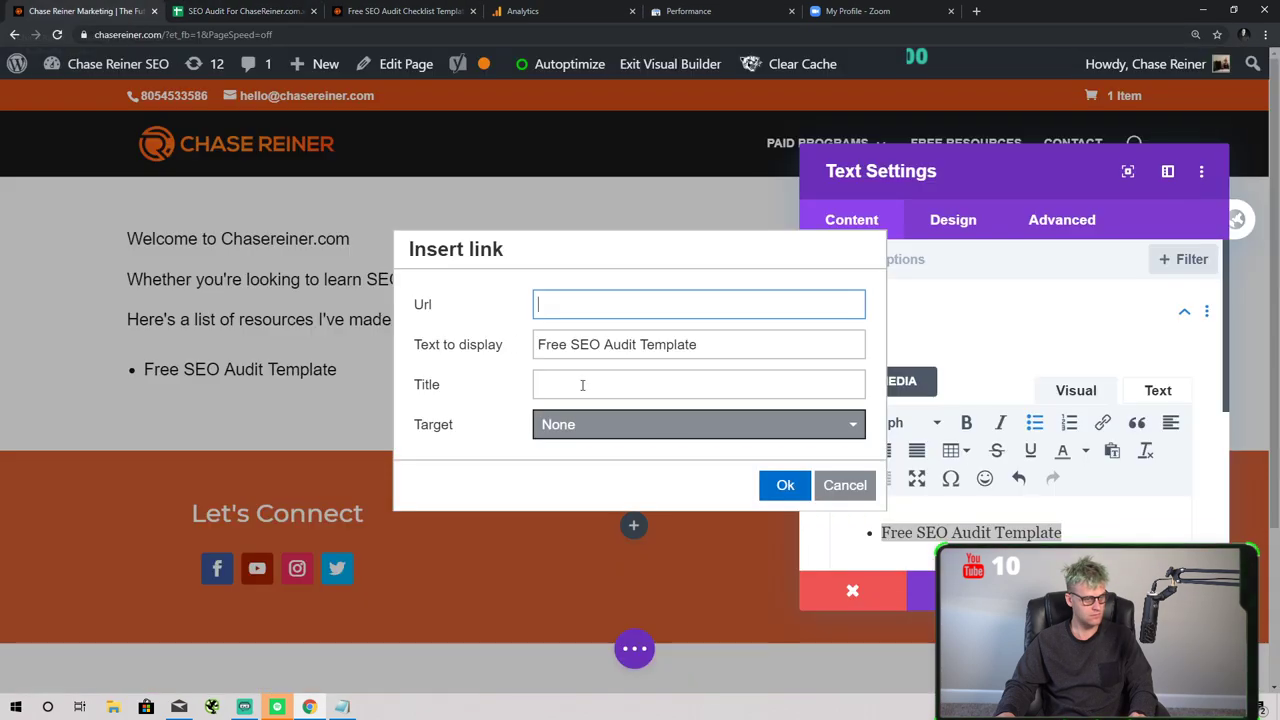
- Link the bullet as 'Free SEO Roadmap Template' using the copied URL and matching title, then start a new bullet
{"action": "triple_click", "coordinate": [709, 346]}
{"action": "type", "text": "Free S"}
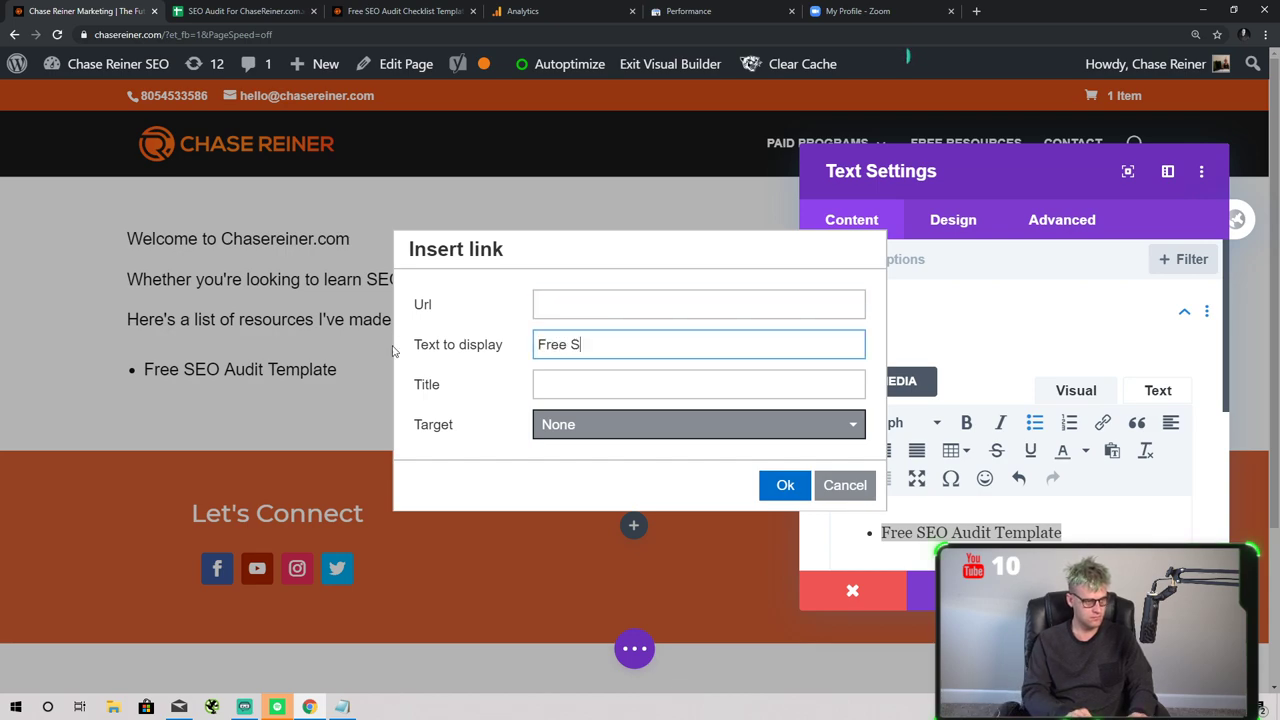
{"action": "type", "text": "EO Roadmap Templat"}
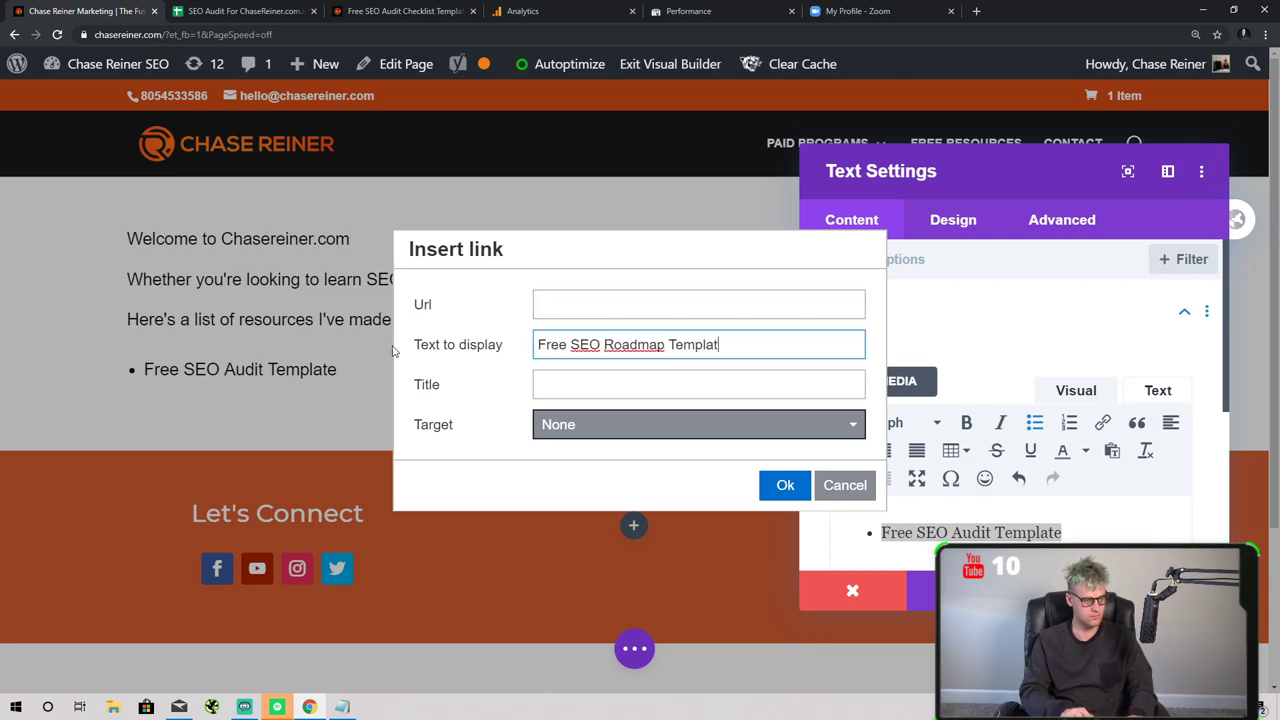
{"action": "type", "text": "e"}
{"action": "left_click", "coordinate": [586, 290]}
{"action": "key", "text": "ctrl+v"}
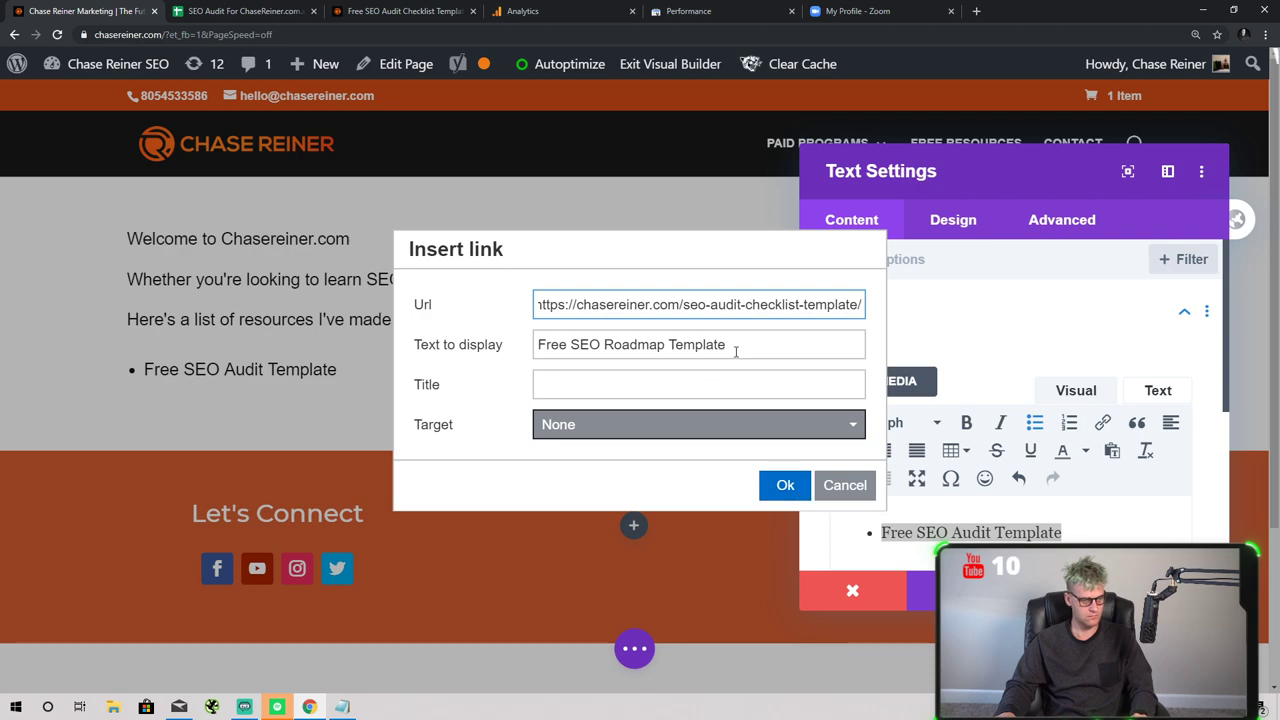
{"action": "triple_click", "coordinate": [736, 346]}
{"action": "key", "text": "ctrl+c"}
{"action": "key", "text": "Tab"}
{"action": "key", "text": "ctrl+v"}
{"action": "left_click", "coordinate": [785, 484]}
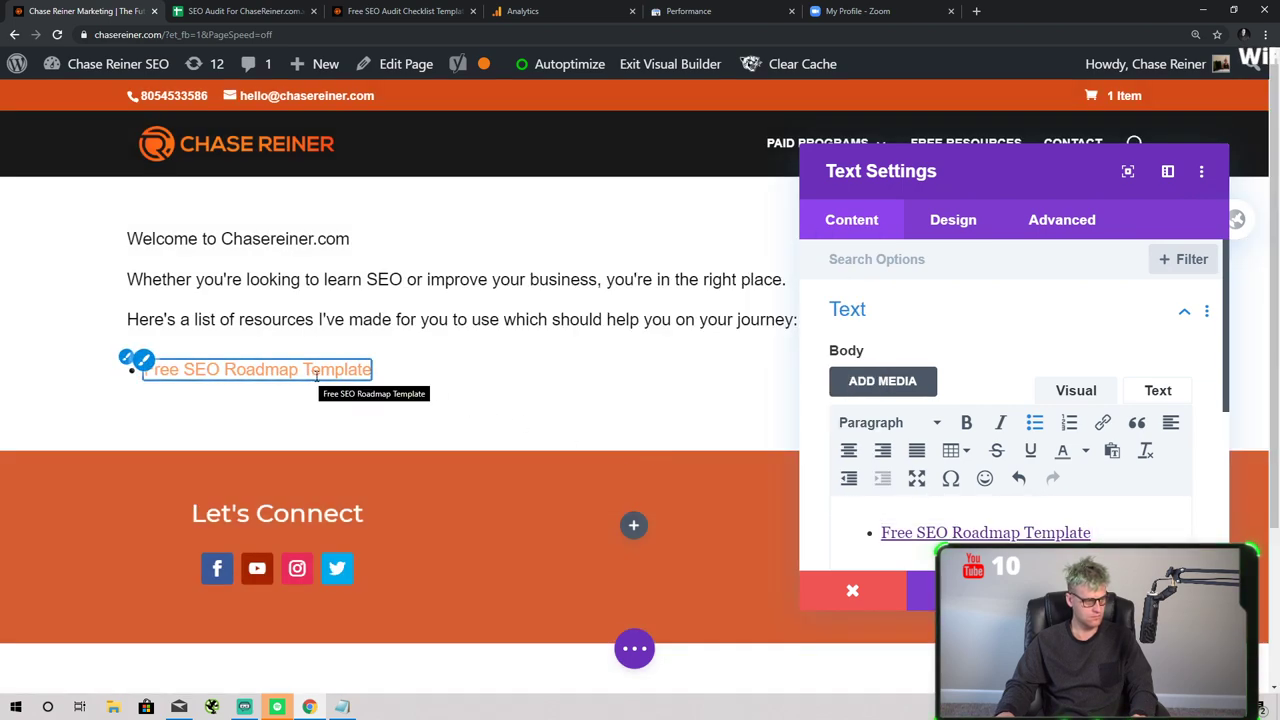
{"action": "key", "text": "Return"}
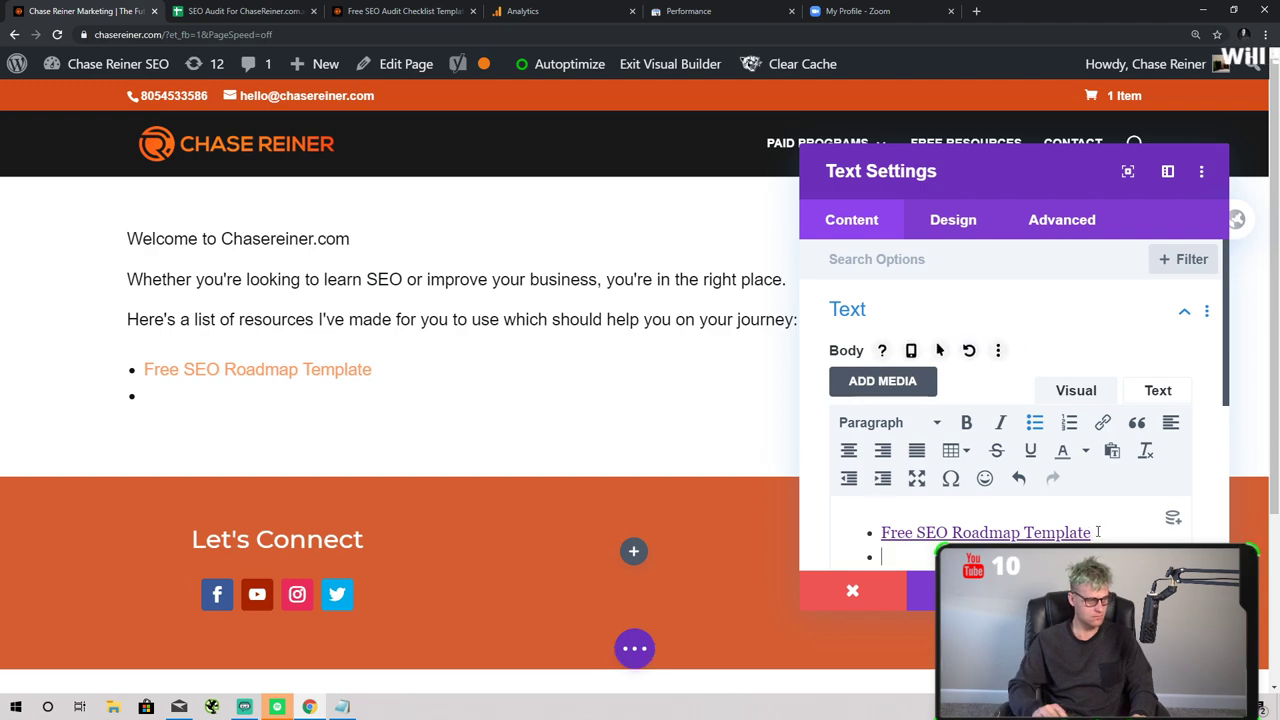
- In the SEO Audit sheet, find the local seo checklist query row
{"action": "left_click", "coordinate": [288, 14]}
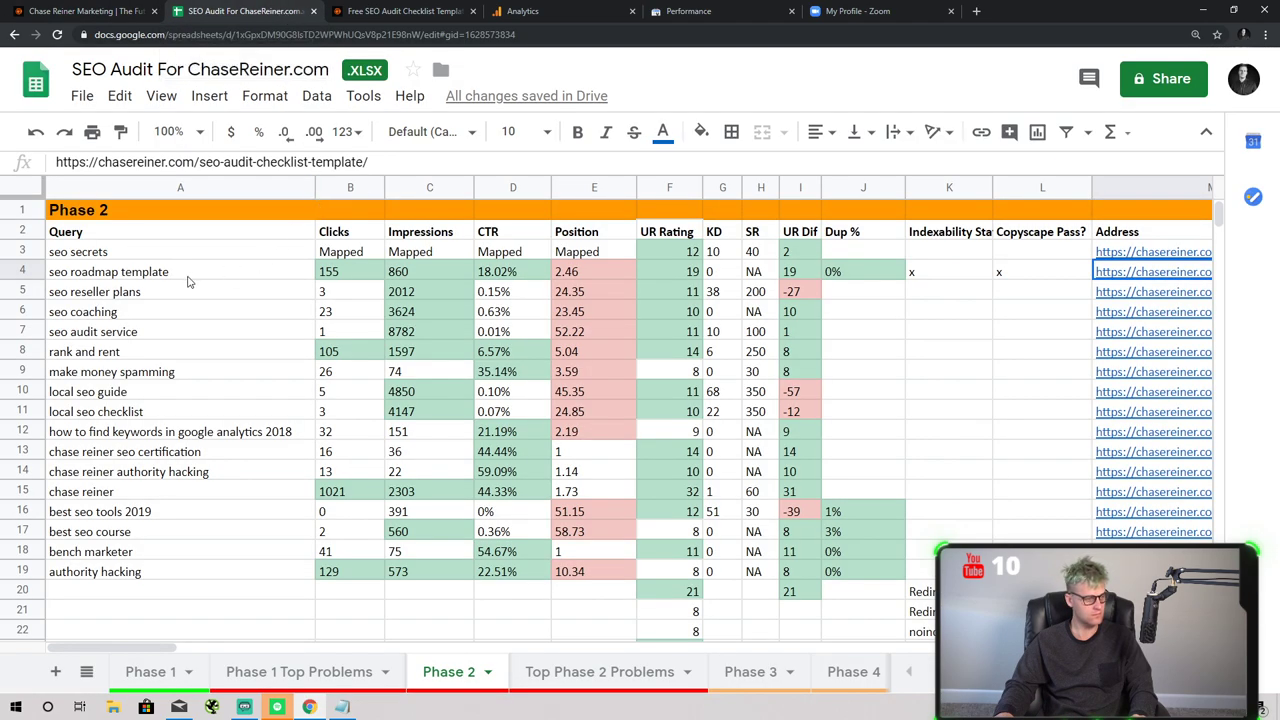
{"action": "left_click", "coordinate": [153, 294]}
{"action": "left_click", "coordinate": [195, 318]}
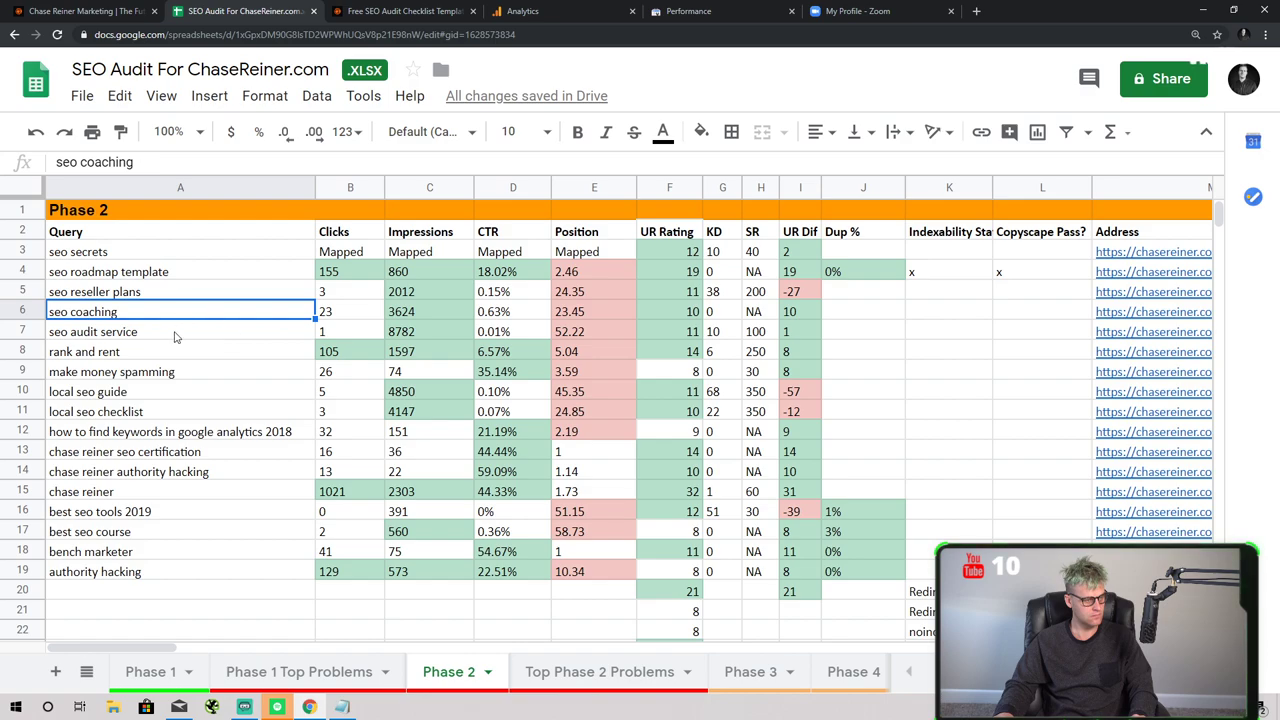
{"action": "left_click", "coordinate": [174, 337]}
{"action": "left_click", "coordinate": [168, 352]}
{"action": "left_click", "coordinate": [168, 372]}
{"action": "left_click", "coordinate": [168, 392]}
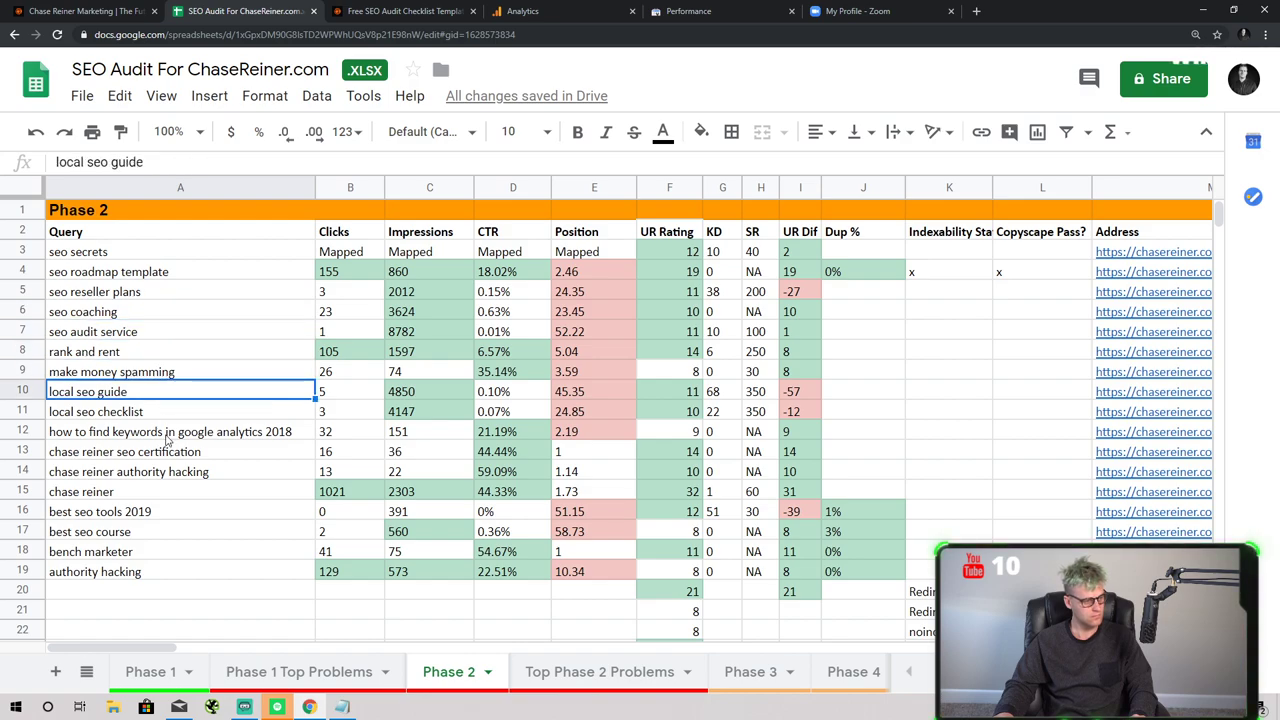
{"action": "left_click", "coordinate": [167, 437]}
{"action": "left_click", "coordinate": [200, 418]}
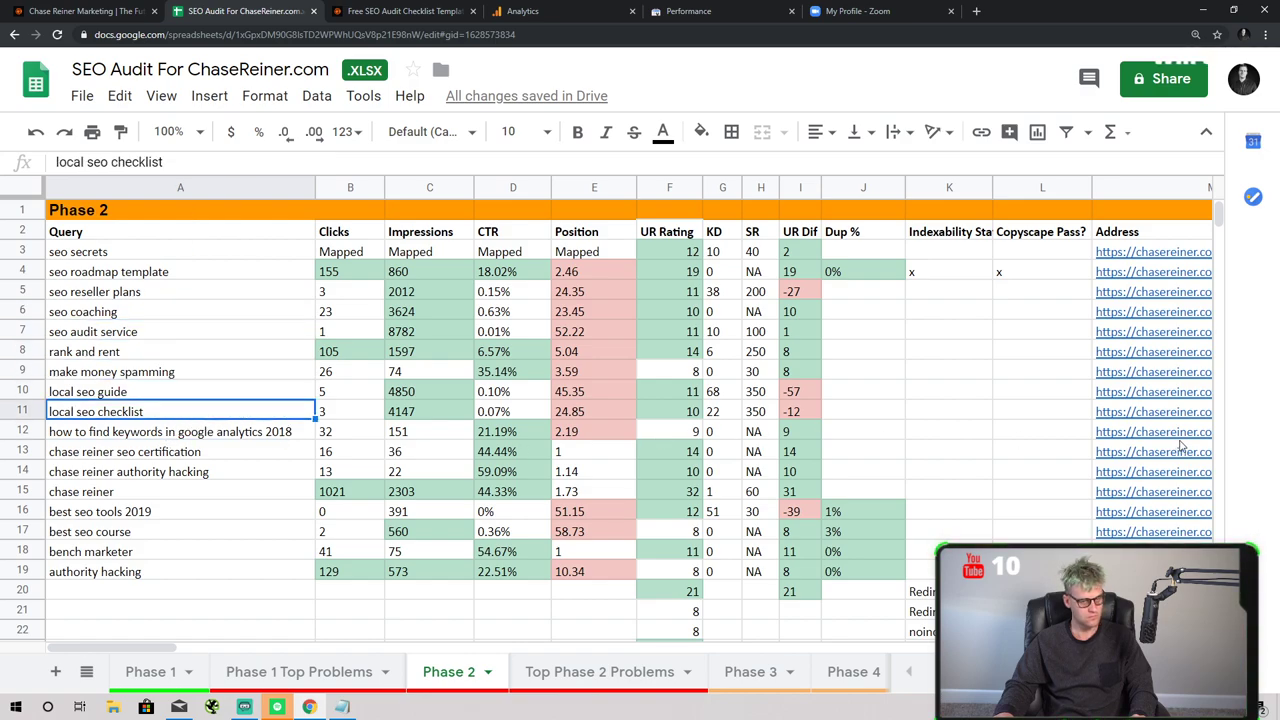
- Open the Free Local SEO Checklist page in a new tab, skim it, and return to the editor
{"action": "left_click", "coordinate": [1164, 413]}
{"action": "left_click", "coordinate": [1166, 385]}
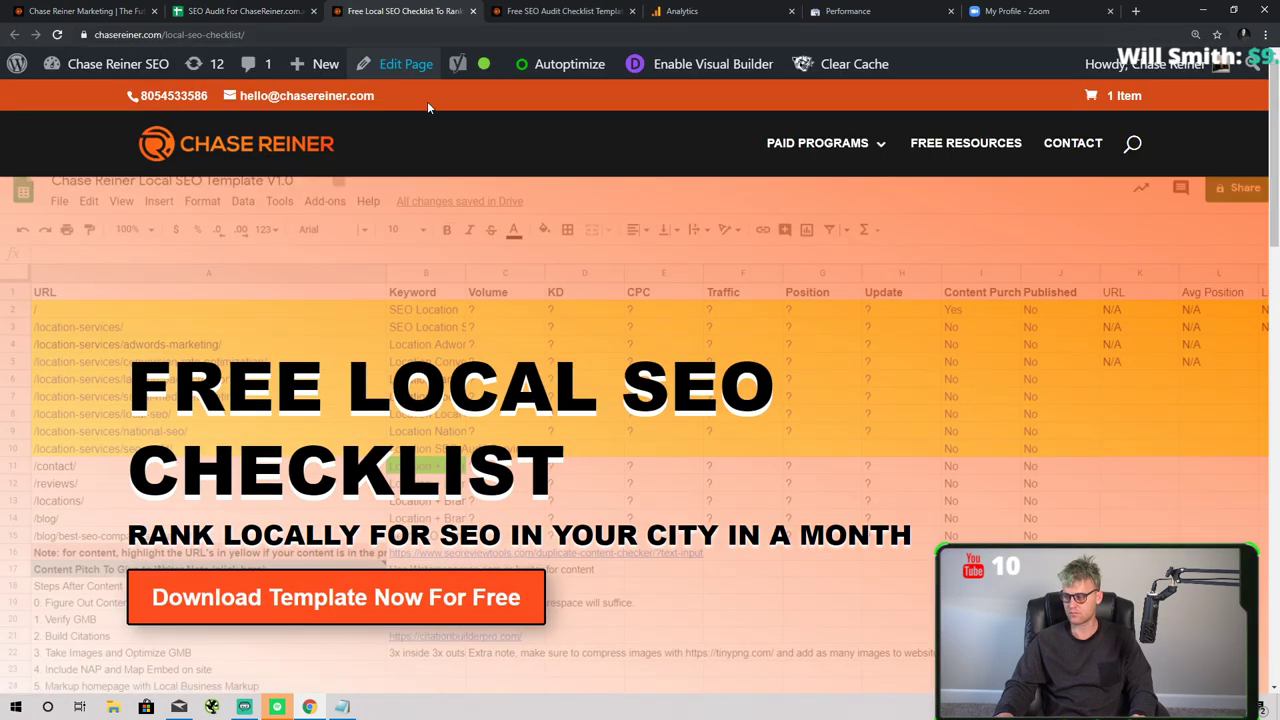
{"action": "scroll", "coordinate": [648, 349], "scroll_direction": "down", "scroll_amount": 10}
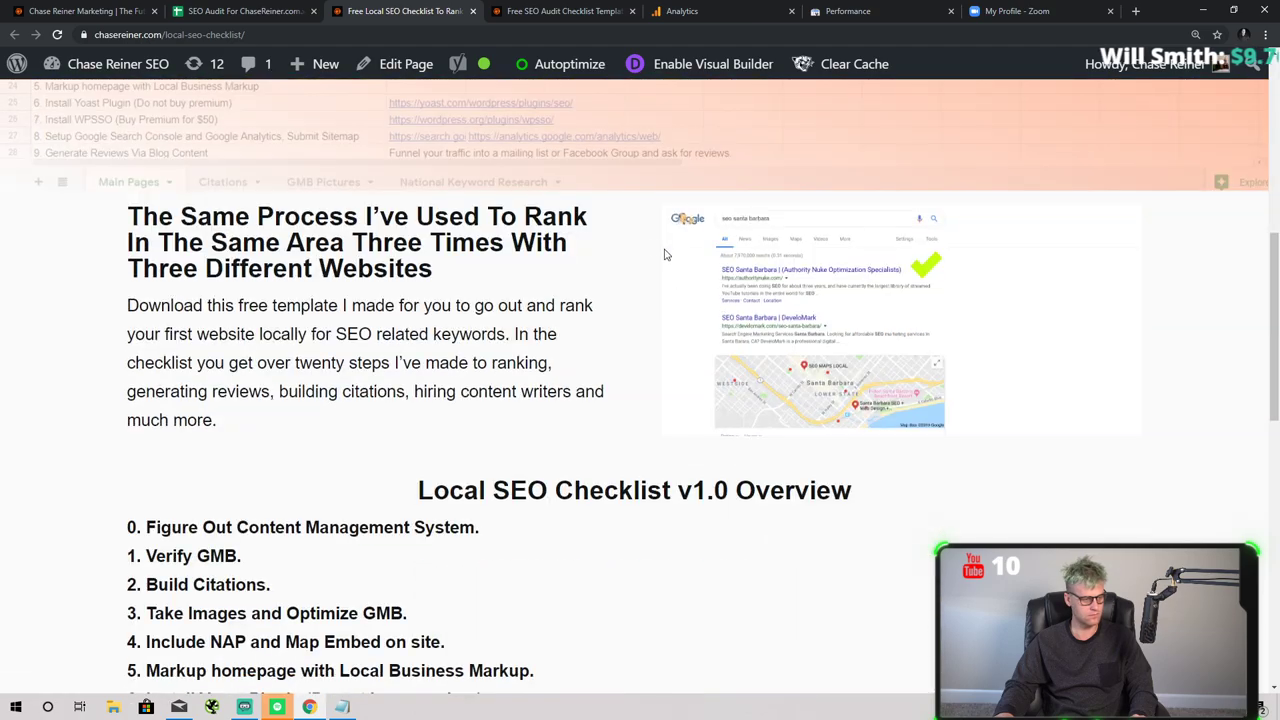
{"action": "scroll", "coordinate": [676, 258], "scroll_direction": "up", "scroll_amount": 10}
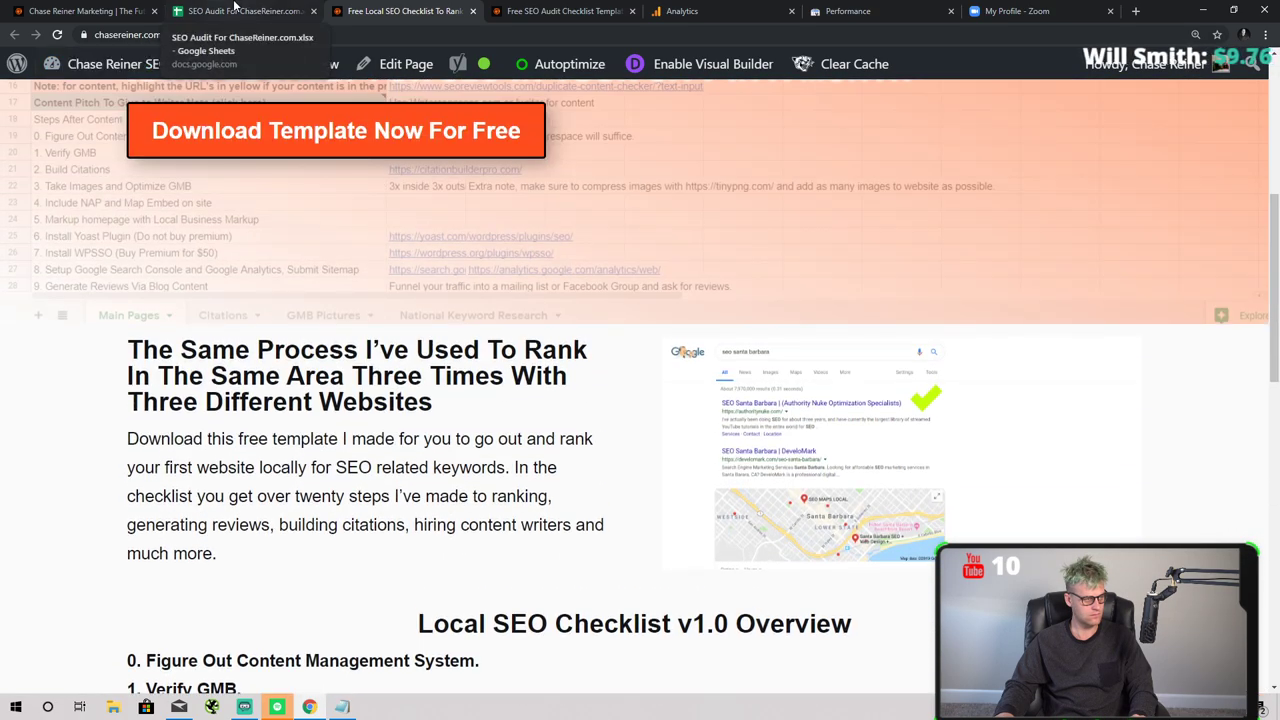
{"action": "key", "text": "ctrl+shift+Tab"}
{"action": "key", "text": "ctrl+shift+Tab"}
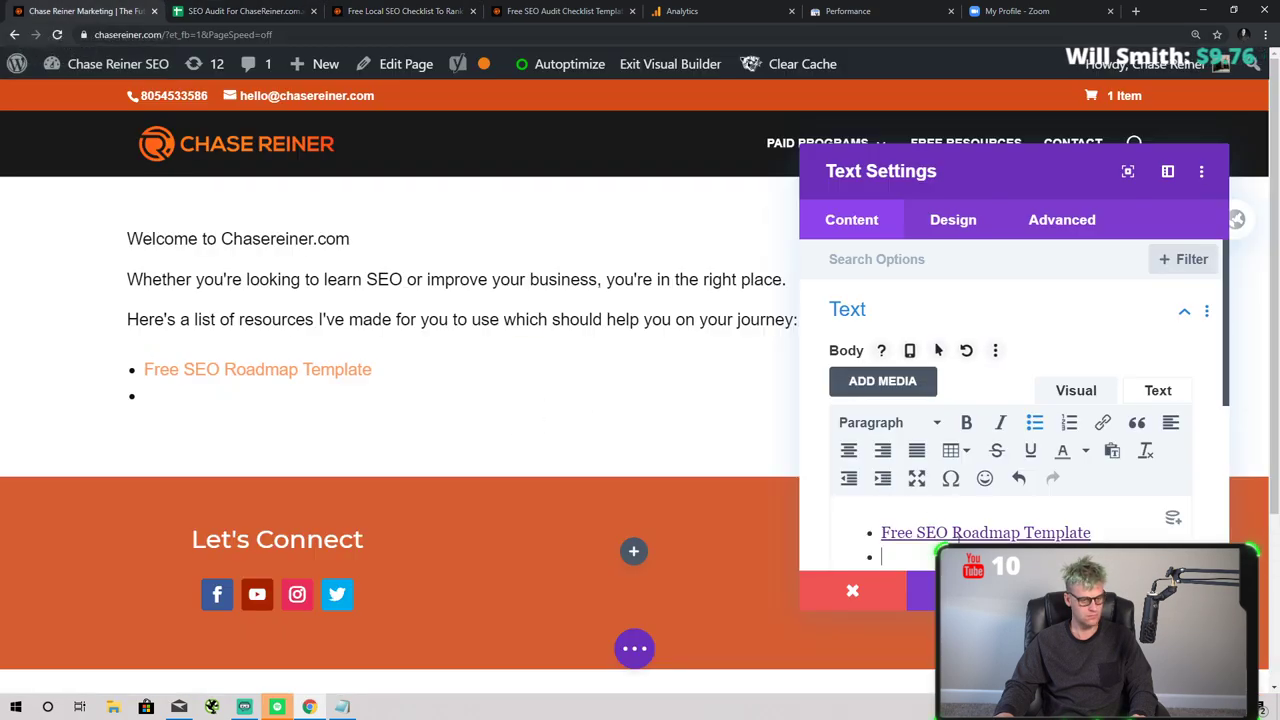
- Type a second bullet 'Free Local SEO Checklist', select it, and open the link dialog
{"action": "type", "text": "F"}
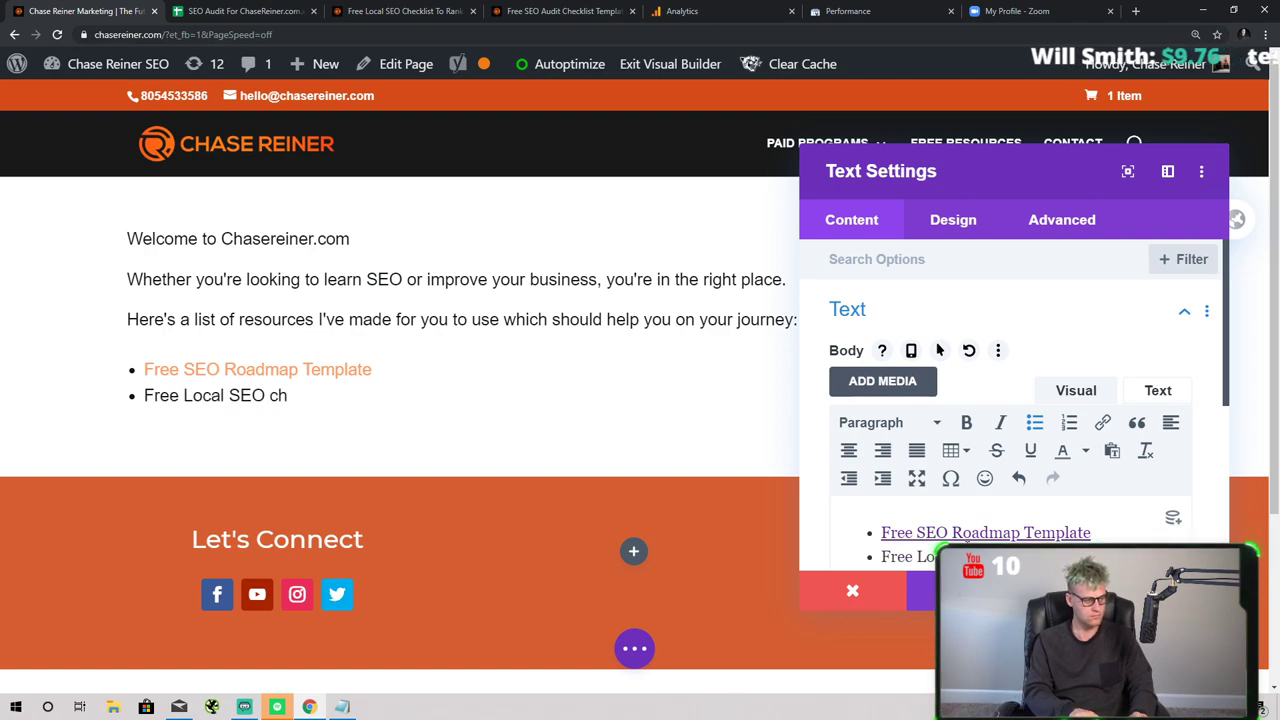
{"action": "type", "text": "ree Local SEO Checklis"}
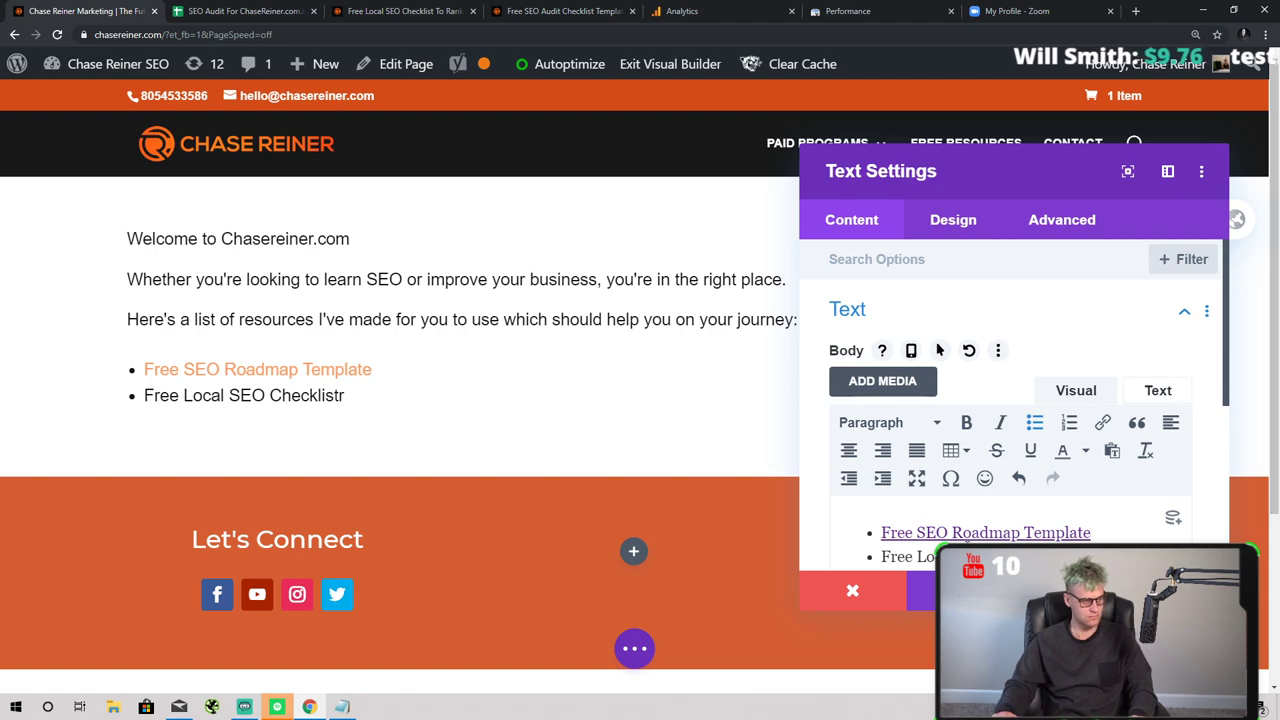
{"action": "type", "text": "t"}
{"action": "scroll", "coordinate": [1000, 450], "scroll_direction": "down", "scroll_amount": 2}
{"action": "left_click_drag", "start_coordinate": [1062, 354], "coordinate": [880, 354]}
{"action": "scroll", "coordinate": [916, 383], "scroll_direction": "up", "scroll_amount": 2}
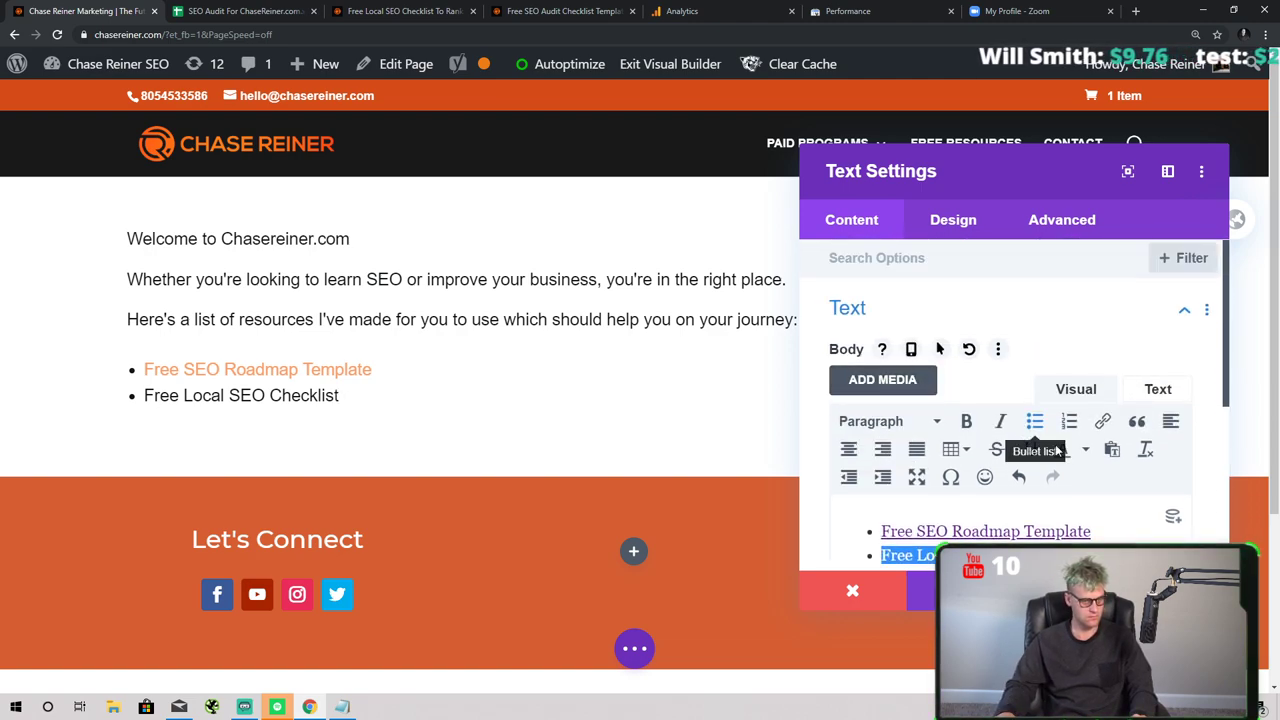
{"action": "left_click", "coordinate": [1102, 421]}
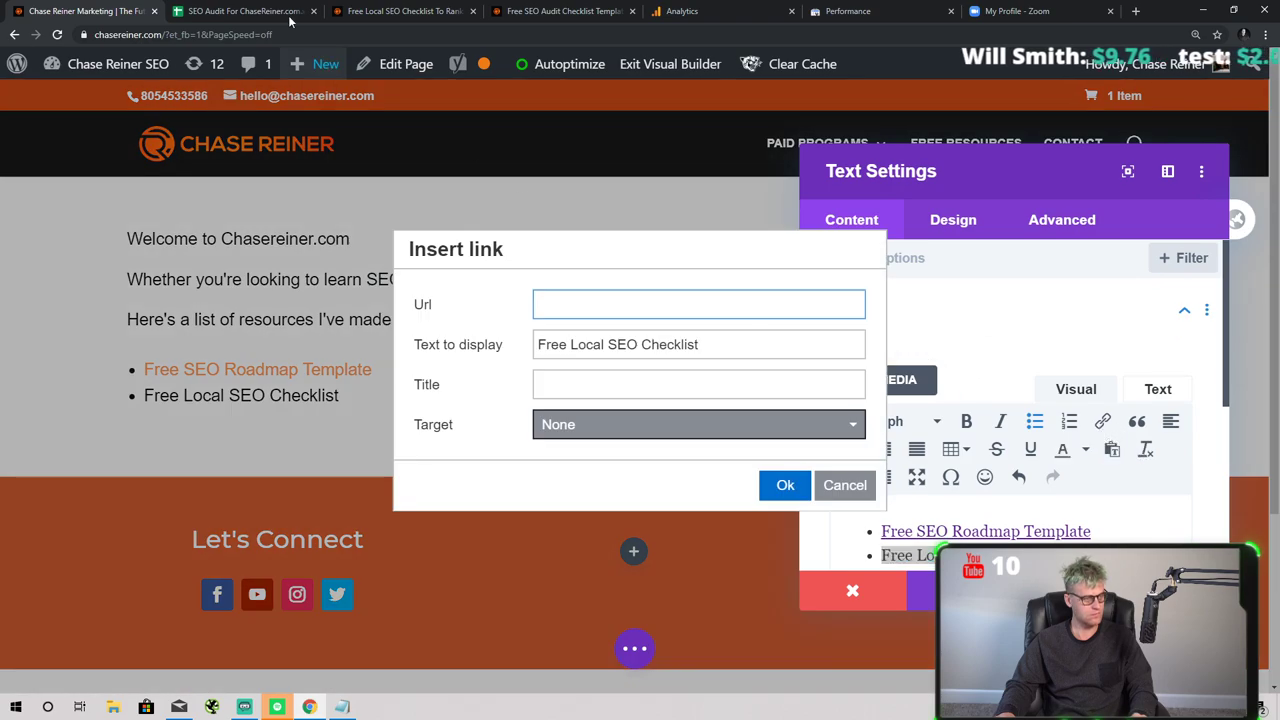
{"action": "left_click", "coordinate": [288, 12]}
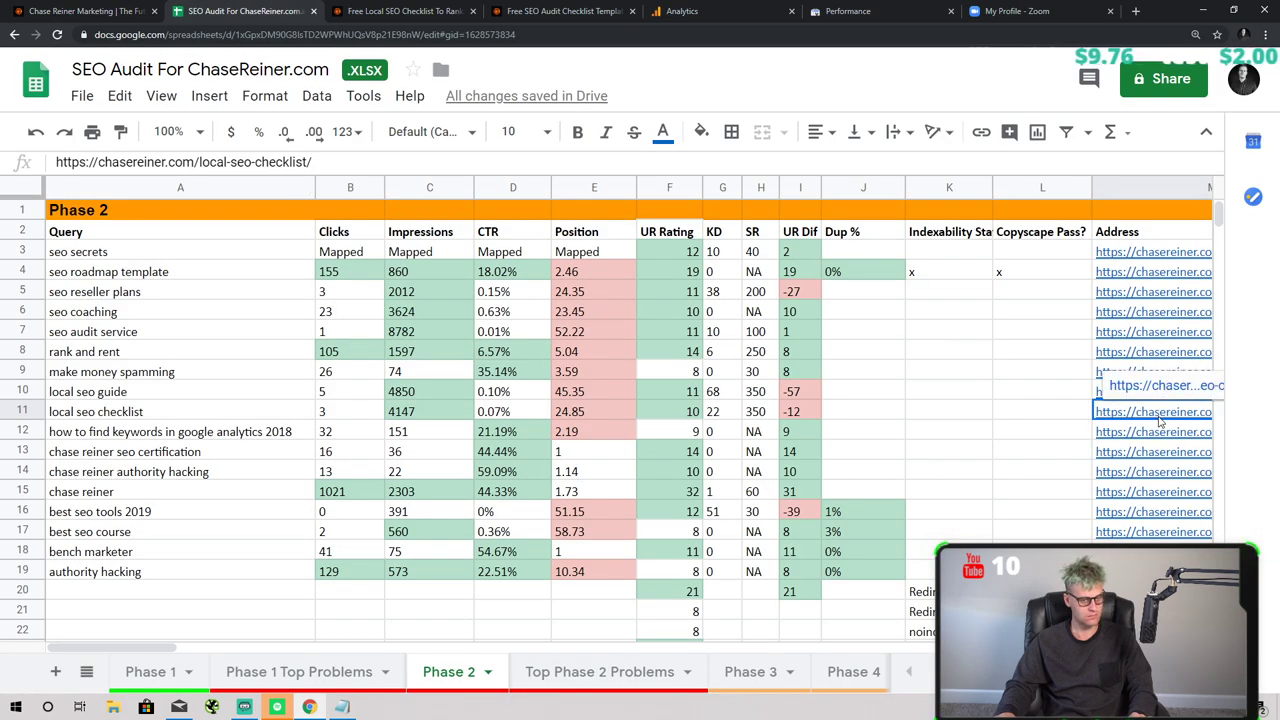
{"action": "left_click", "coordinate": [395, 10]}
{"action": "key", "text": "ctrl+1"}
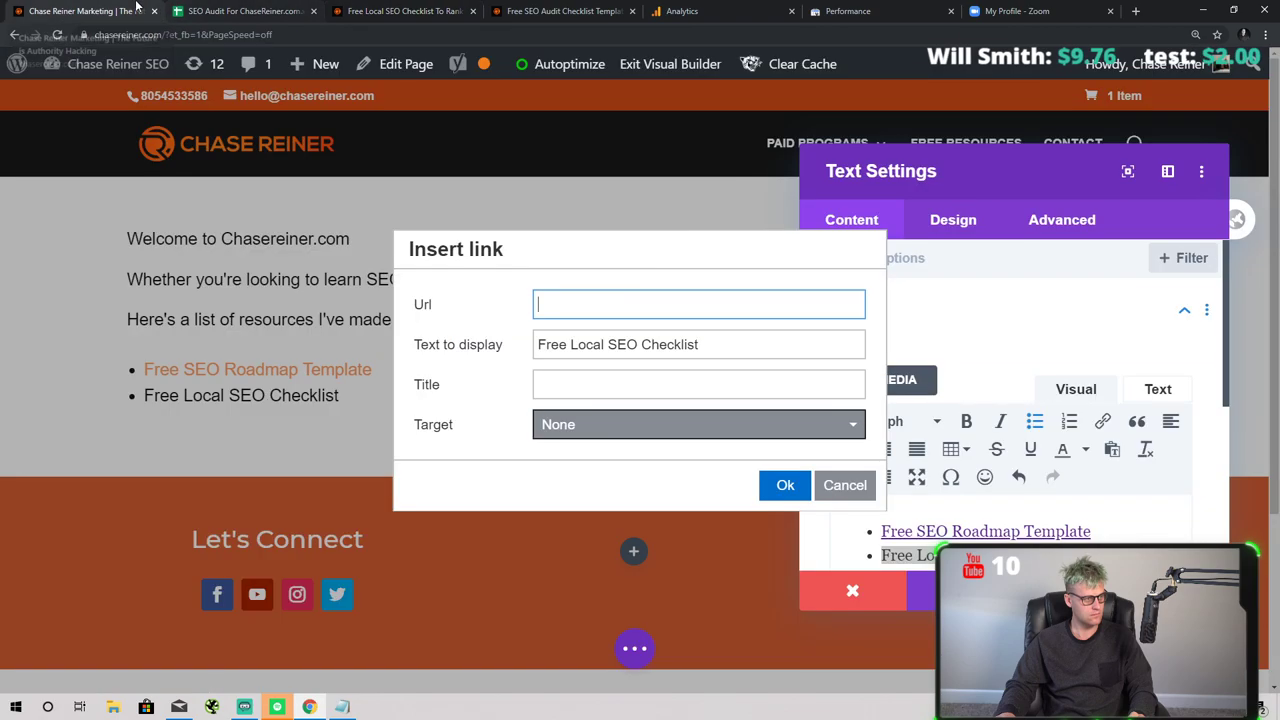
- Link it to chasereiner.com/local-seo-checklist/ with a matching title, then start a third bullet
{"action": "key", "text": "ctrl+v"}
{"action": "key", "text": "ctrl+a"}
{"action": "key", "text": "ctrl+c"}
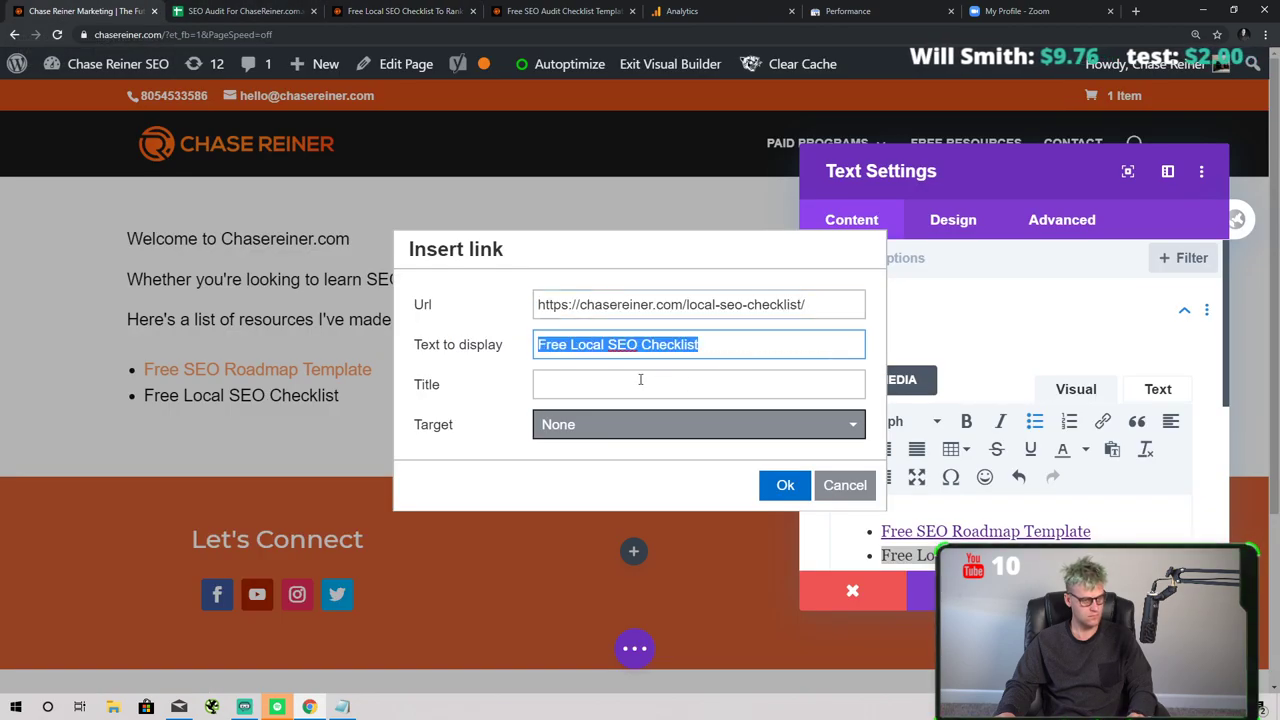
{"action": "left_click", "coordinate": [640, 384]}
{"action": "key", "text": "ctrl+v"}
{"action": "left_click", "coordinate": [785, 485]}
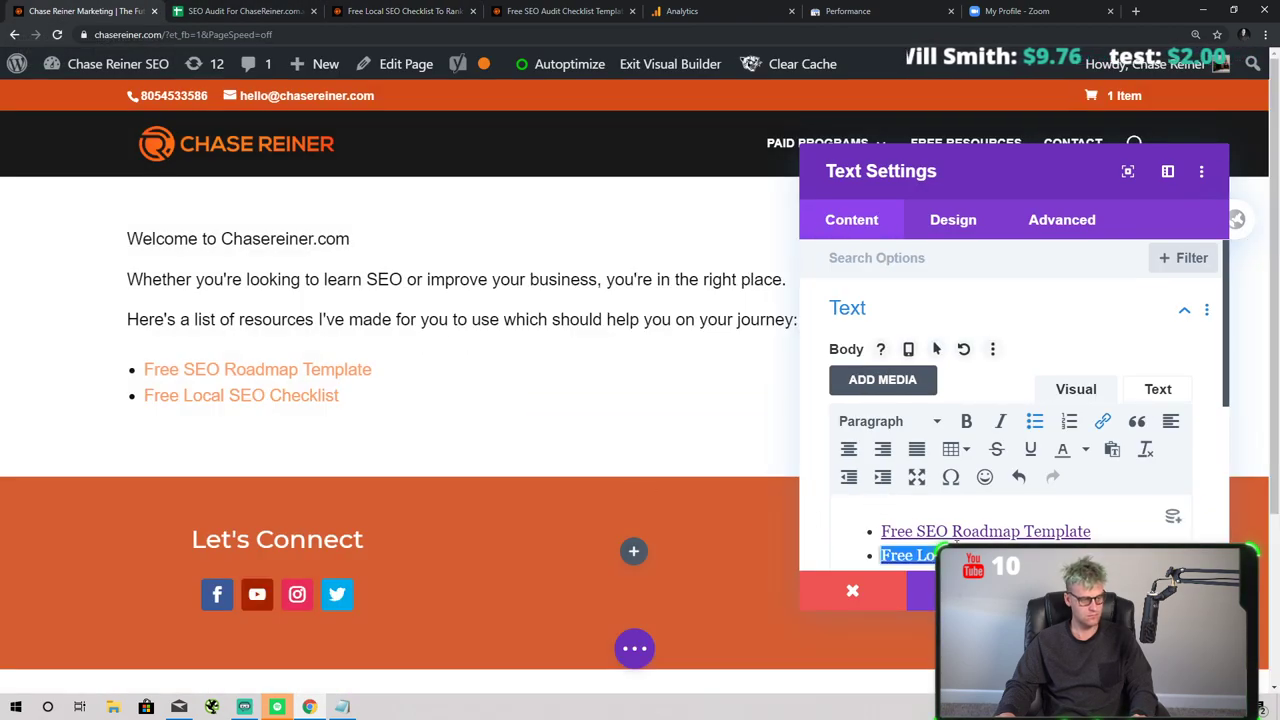
{"action": "key", "text": "Return"}
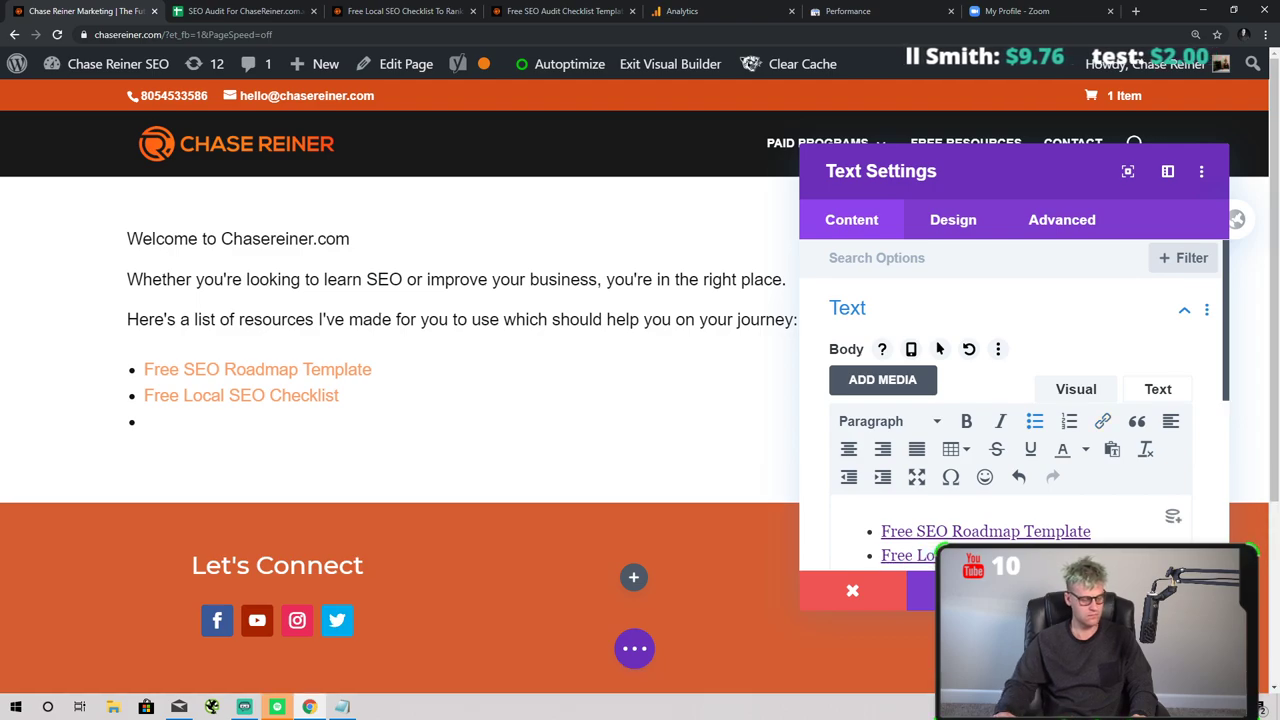
{"action": "left_click", "coordinate": [400, 12]}
{"action": "left_click", "coordinate": [275, 15]}
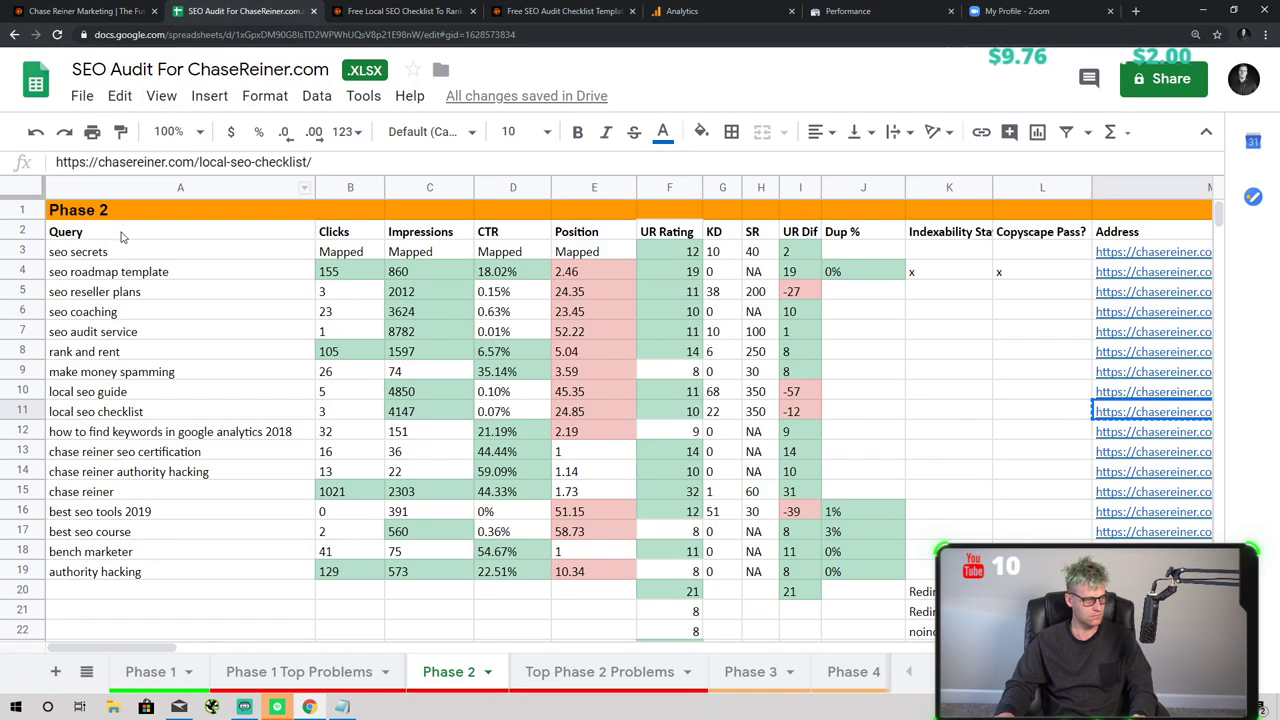
- Fill the seo roadmap template and local seo checklist query cells bright green
{"action": "left_click", "coordinate": [117, 276]}
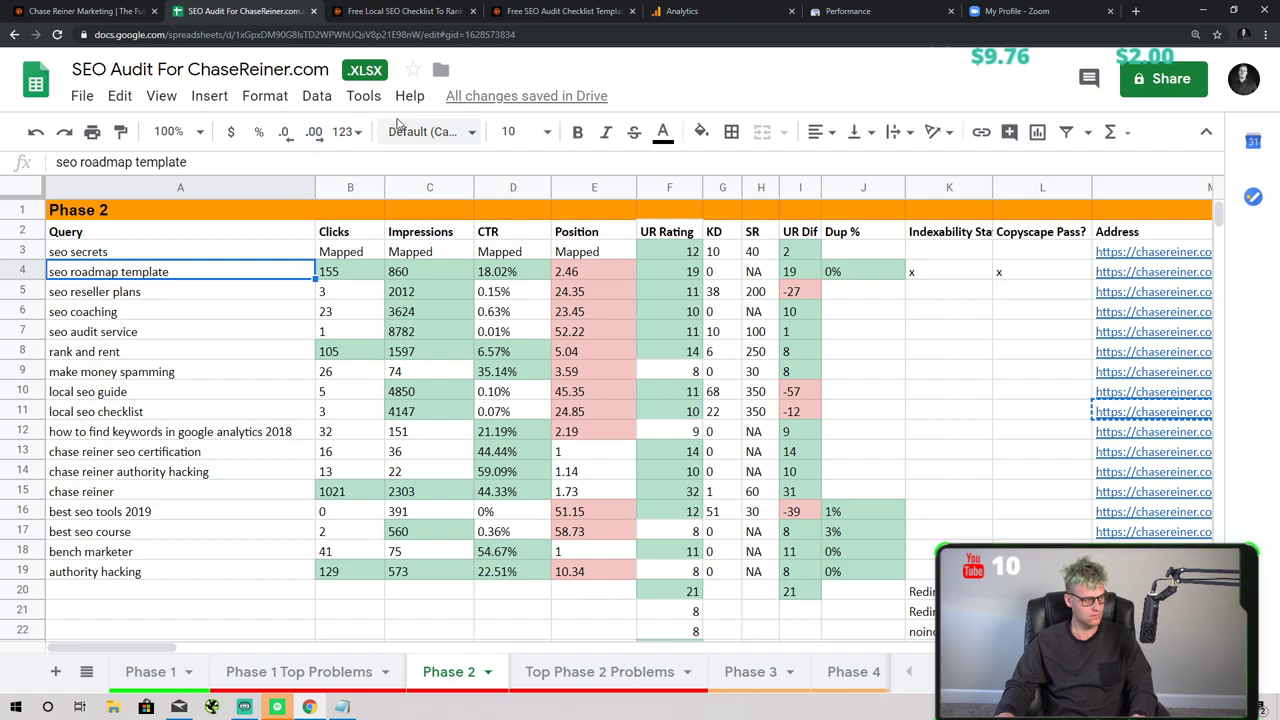
{"action": "left_click", "coordinate": [700, 132]}
{"action": "left_click", "coordinate": [797, 221]}
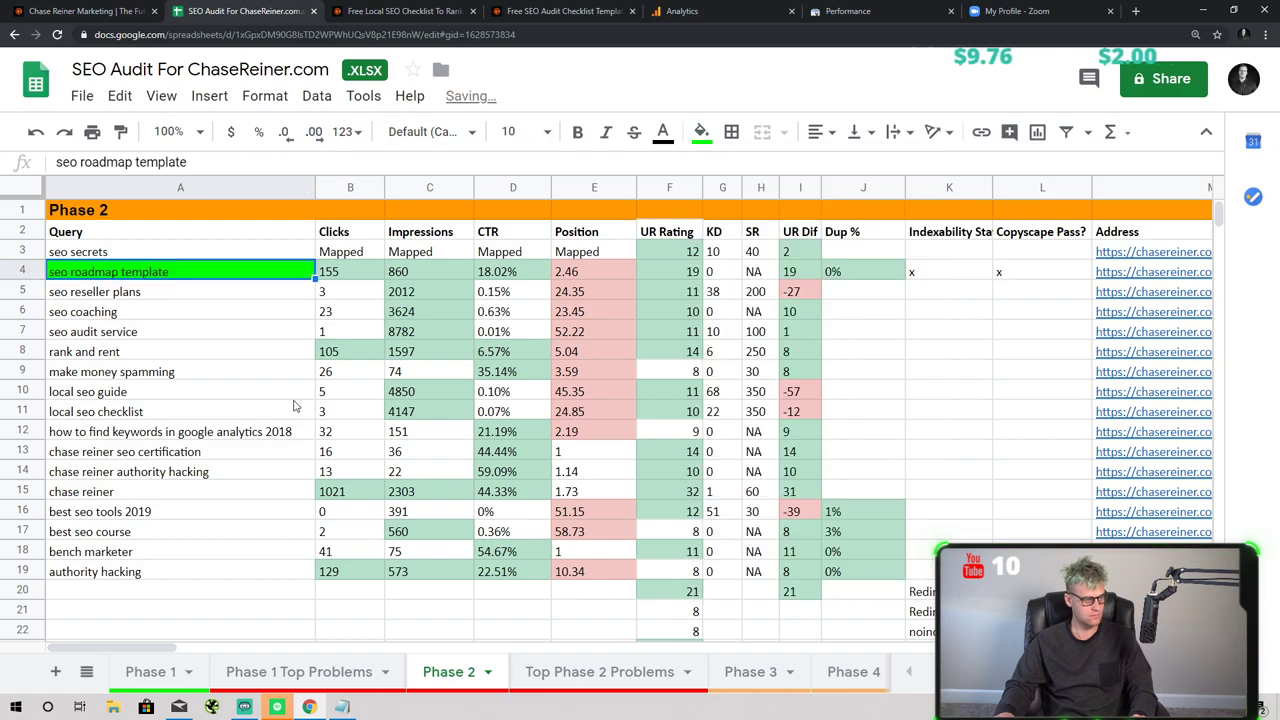
{"action": "left_click", "coordinate": [101, 414]}
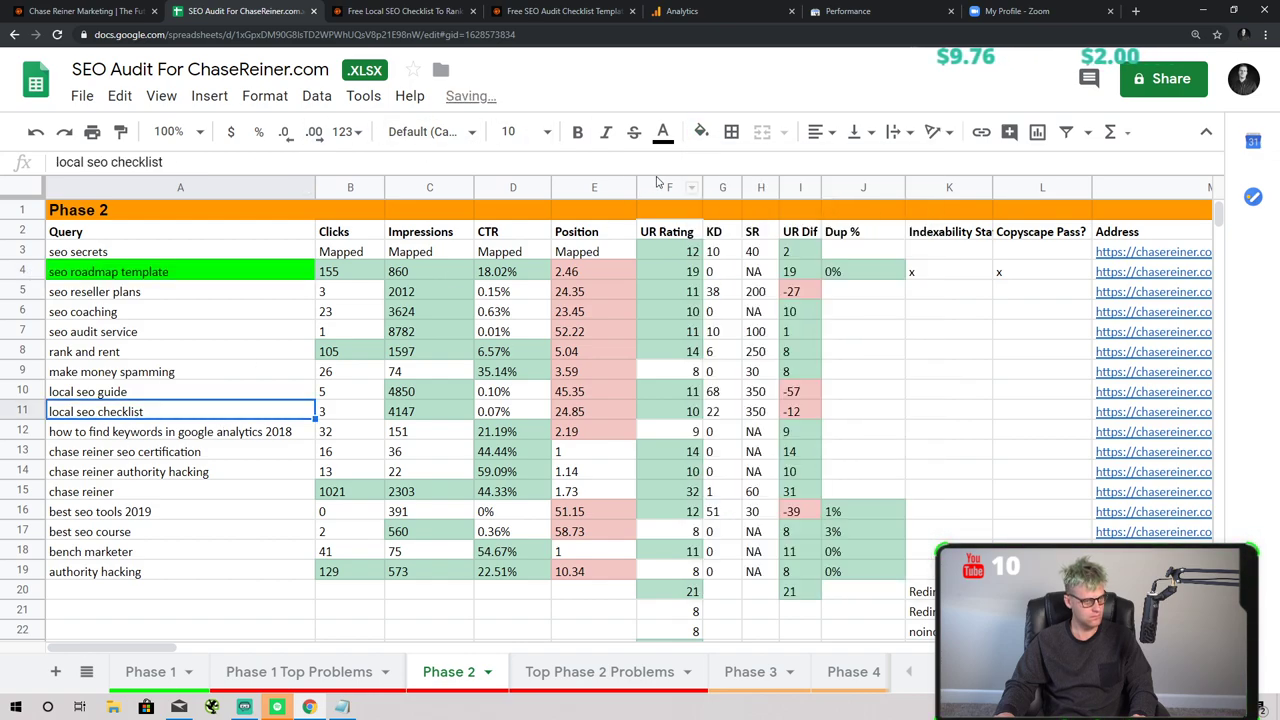
{"action": "left_click", "coordinate": [701, 132]}
{"action": "left_click", "coordinate": [797, 223]}
- Look over the remaining queries and select the best seo tools 2019 cell
{"action": "left_click", "coordinate": [285, 491]}
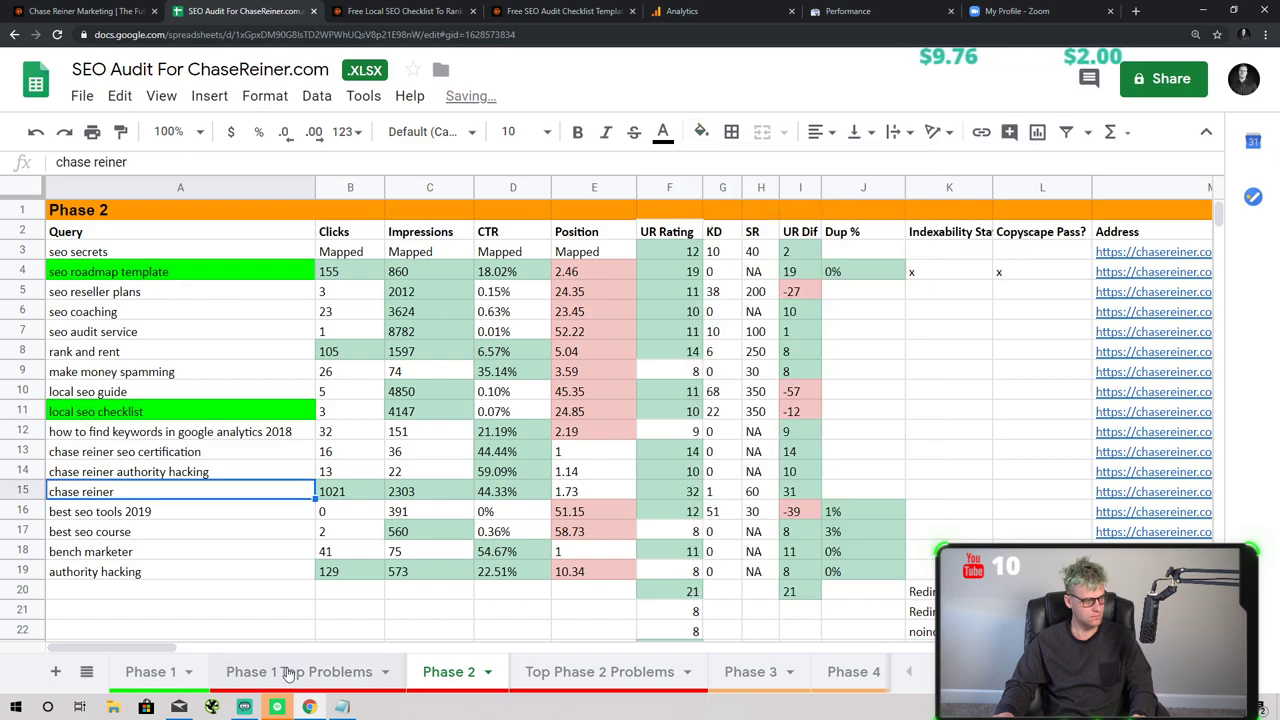
{"action": "left_click", "coordinate": [165, 472]}
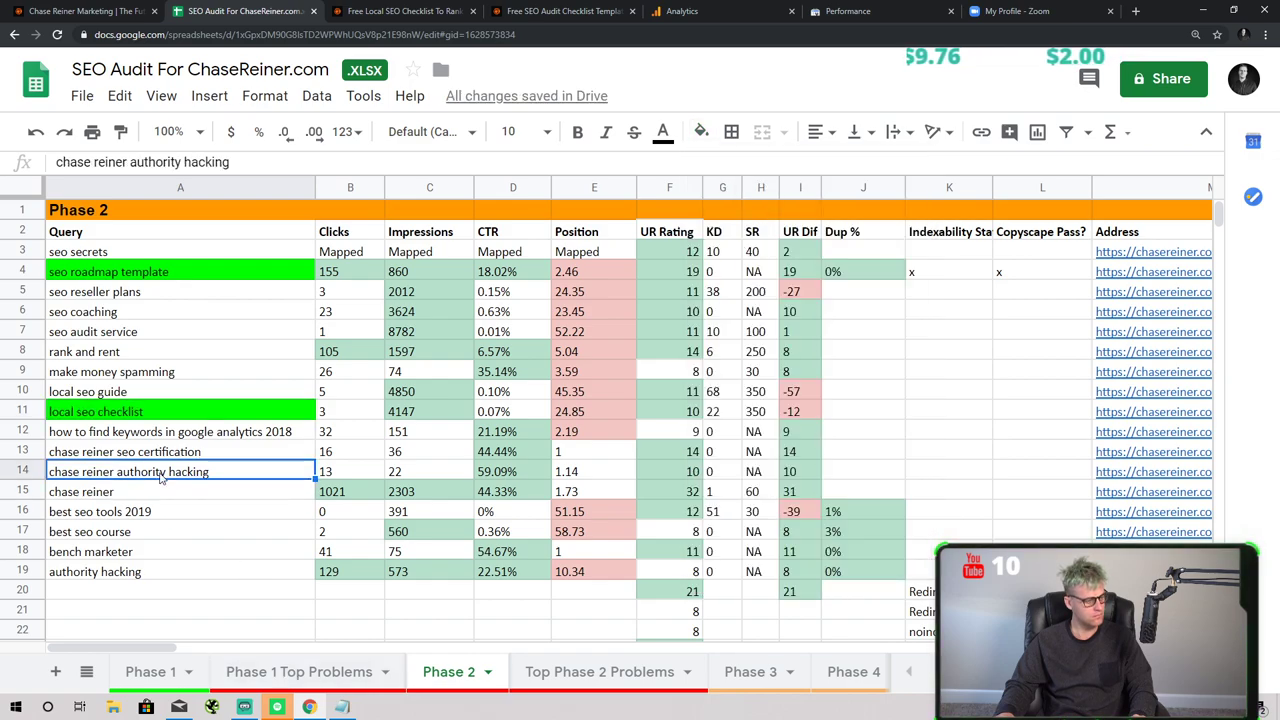
{"action": "left_click", "coordinate": [178, 452]}
{"action": "left_click", "coordinate": [160, 394]}
{"action": "left_click", "coordinate": [141, 511]}
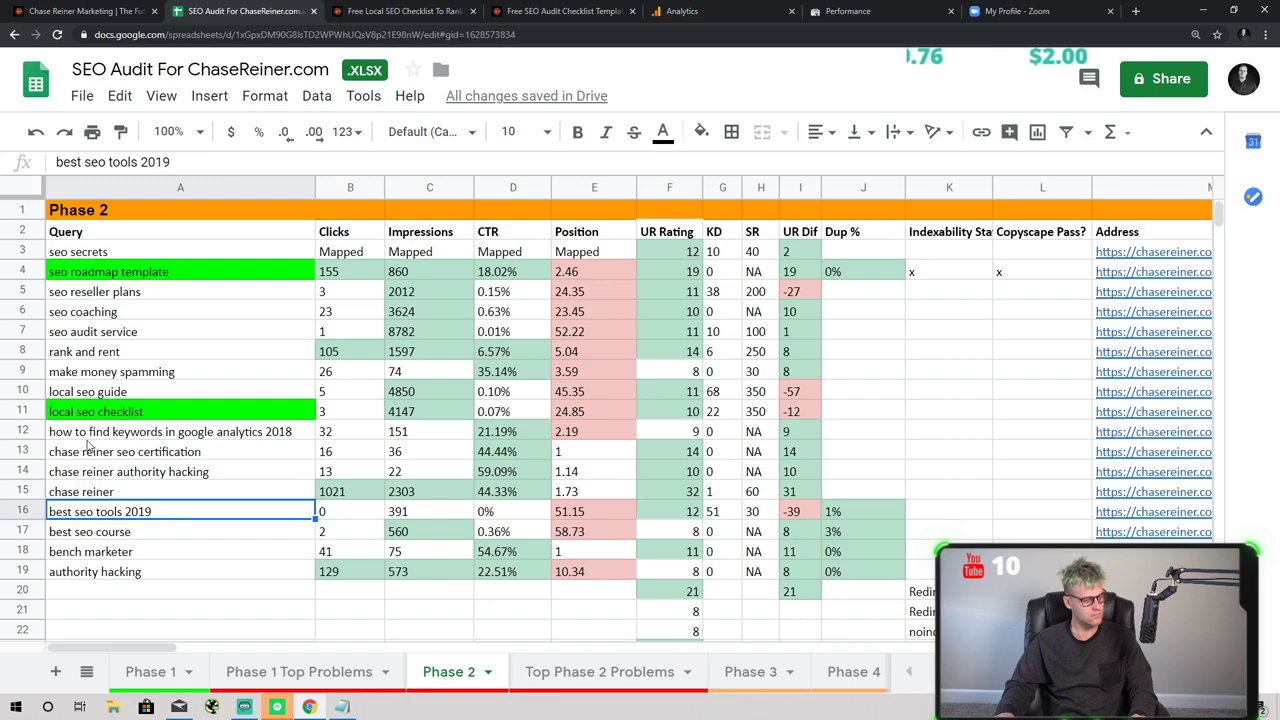
- Move through the open tabs to the Local SEO Checklist page and close its Ask Me Anything popup
{"action": "left_click", "coordinate": [560, 11]}
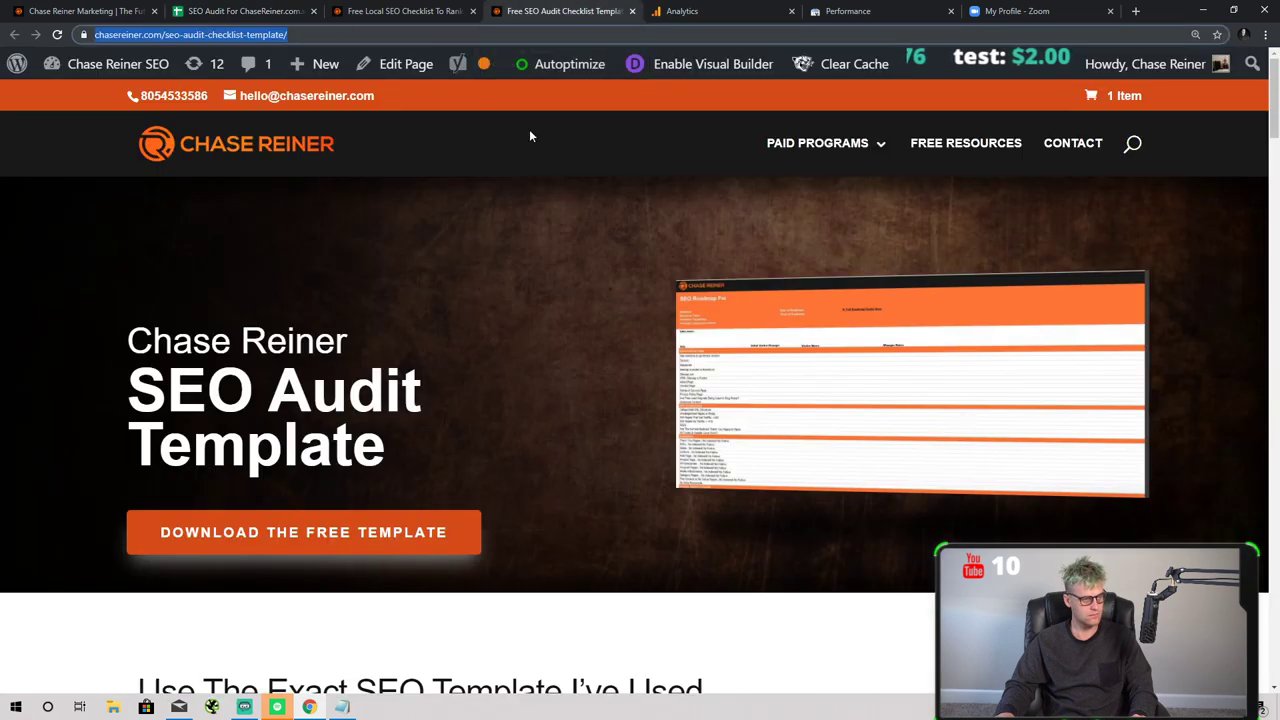
{"action": "left_click", "coordinate": [400, 11]}
{"action": "left_click", "coordinate": [560, 11]}
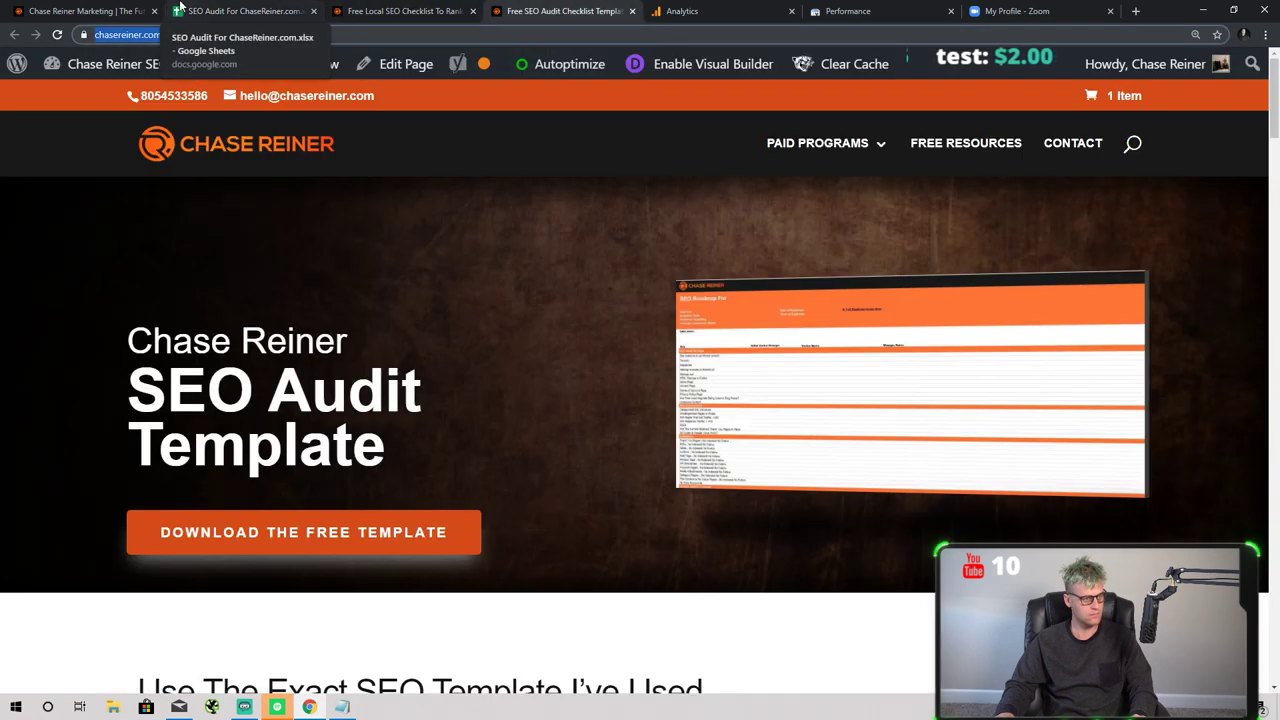
{"action": "left_click", "coordinate": [245, 11]}
{"action": "left_click", "coordinate": [520, 11]}
{"action": "left_click", "coordinate": [400, 11]}
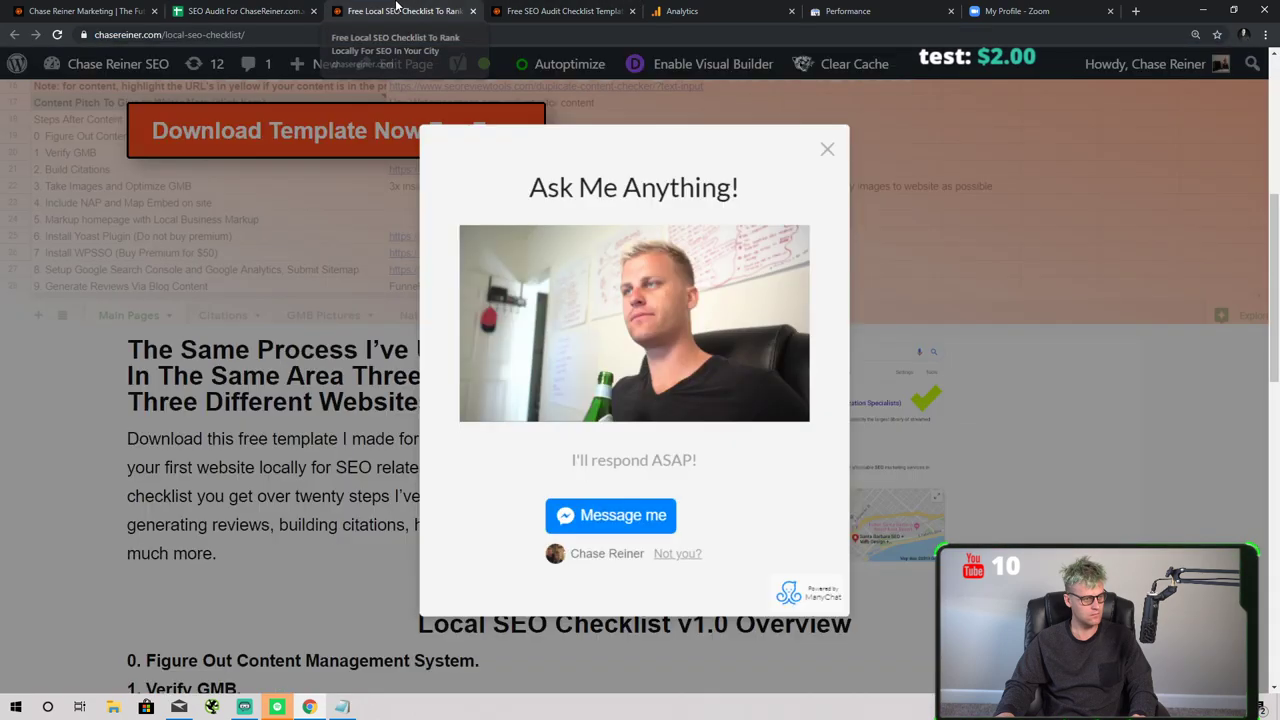
{"action": "left_click", "coordinate": [244, 316]}
{"action": "scroll", "coordinate": [440, 268], "scroll_direction": "up", "scroll_amount": 4}
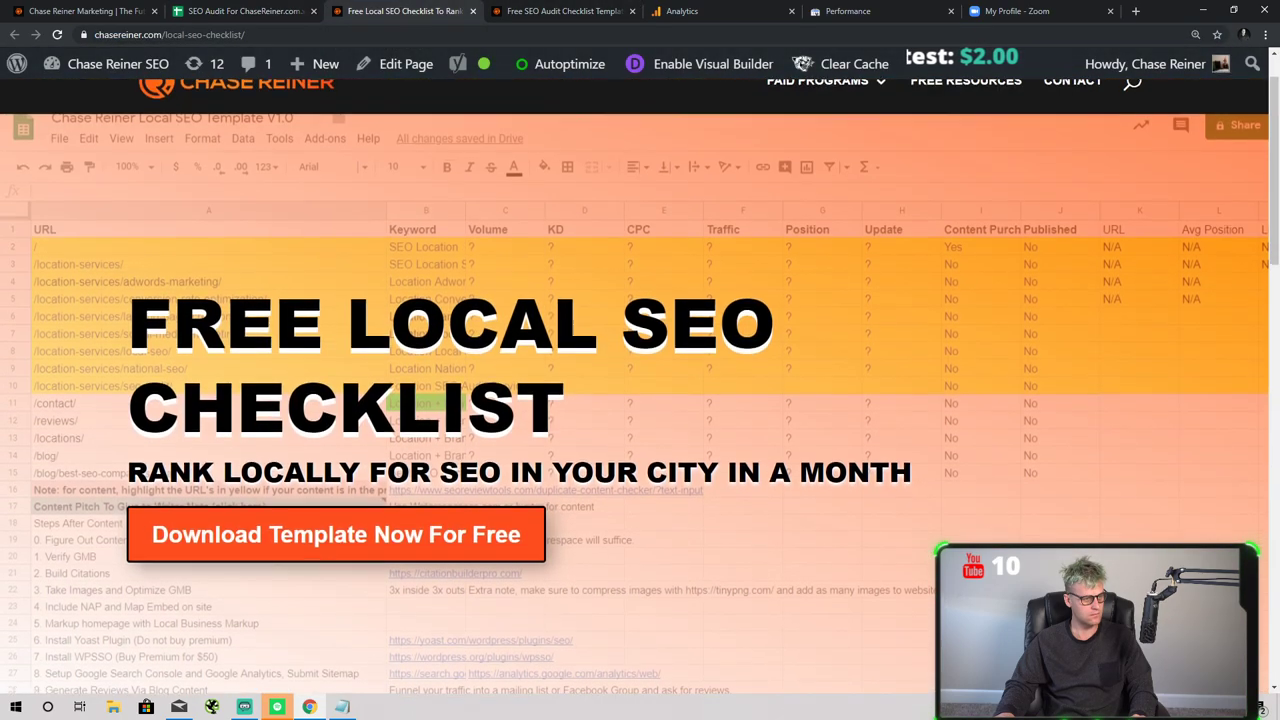
{"action": "scroll", "coordinate": [440, 268], "scroll_direction": "down", "scroll_amount": 2}
{"action": "scroll", "coordinate": [440, 268], "scroll_direction": "up", "scroll_amount": 3}
- Load chasereiner.com/blog, open the My Favorite SEO Tools For 2020 post, and return to the editor
{"action": "left_click", "coordinate": [297, 36]}
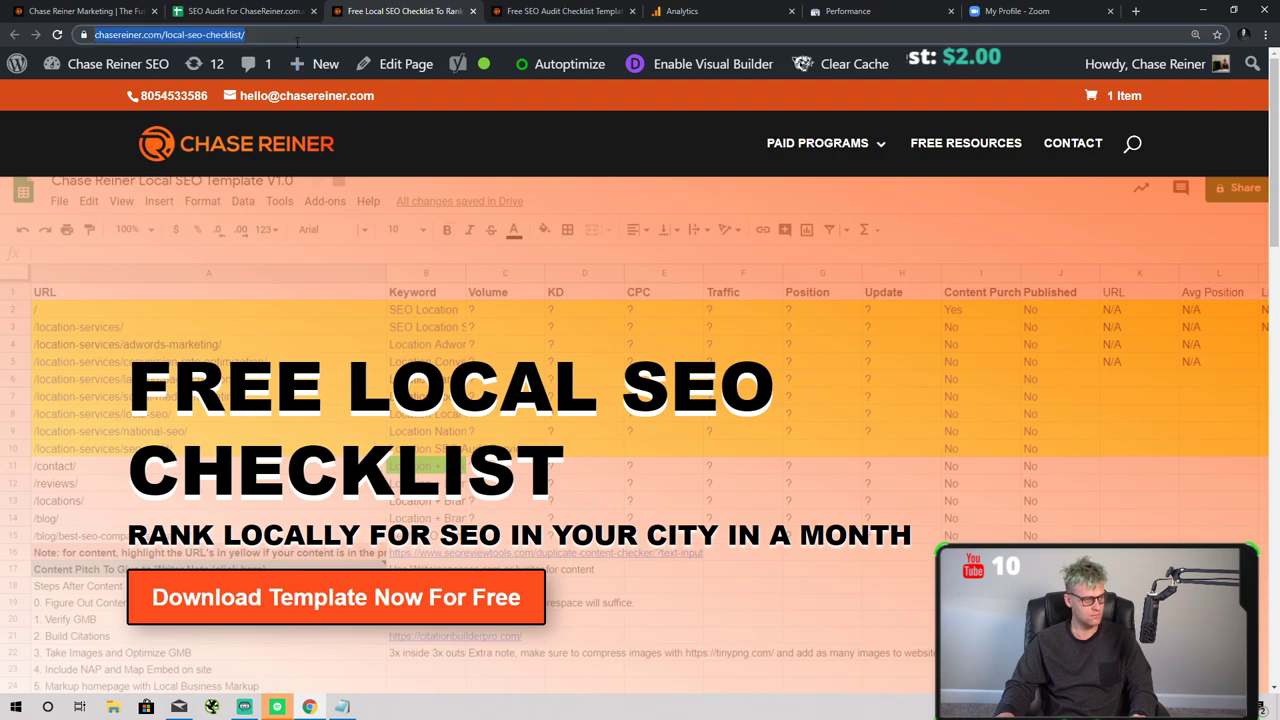
{"action": "left_click", "coordinate": [297, 36]}
{"action": "key", "text": "BackSpace"}
{"action": "key", "text": "BackSpace"}
{"action": "key", "text": "BackSpace"}
{"action": "key", "text": "BackSpace"}
{"action": "key", "text": "BackSpace"}
{"action": "key", "text": "BackSpace"}
{"action": "key", "text": "BackSpace"}
{"action": "key", "text": "BackSpace"}
{"action": "key", "text": "BackSpace"}
{"action": "key", "text": "BackSpace"}
{"action": "key", "text": "BackSpace"}
{"action": "key", "text": "BackSpace"}
{"action": "key", "text": "BackSpace"}
{"action": "key", "text": "BackSpace"}
{"action": "key", "text": "BackSpace"}
{"action": "key", "text": "BackSpace"}
{"action": "key", "text": "BackSpace"}
{"action": "key", "text": "BackSpace"}
{"action": "key", "text": "BackSpace"}
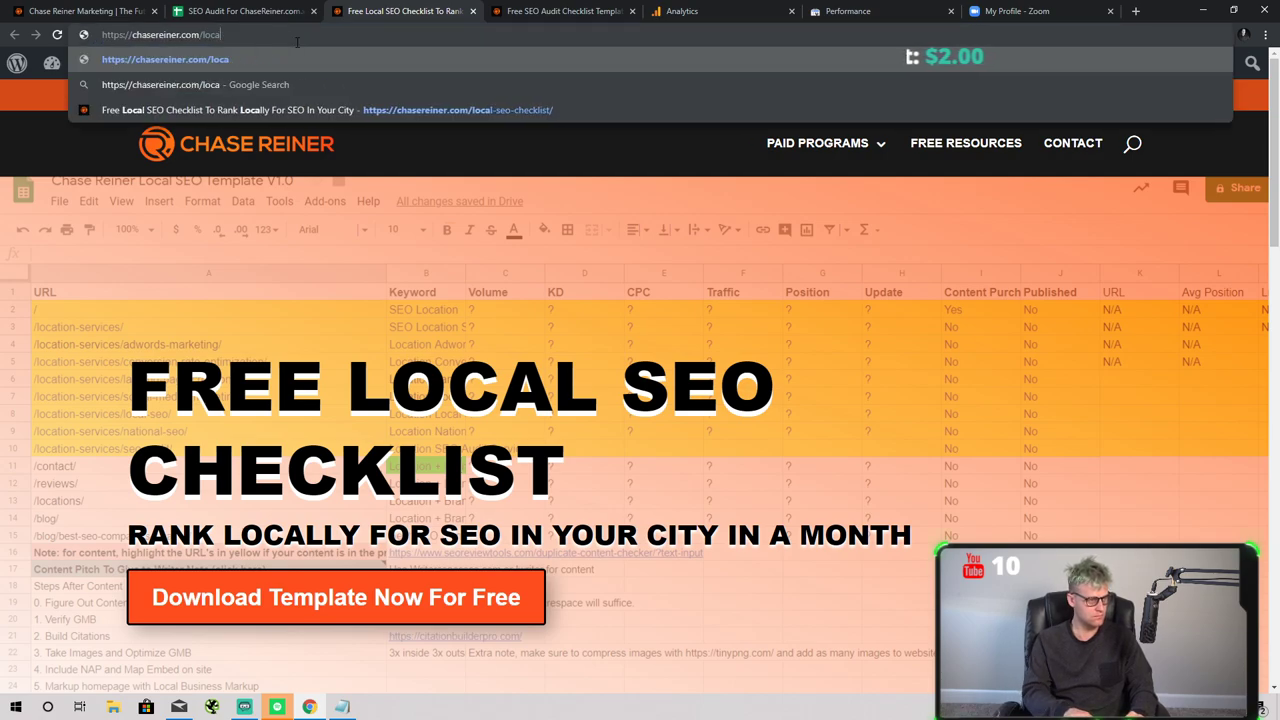
{"action": "key", "text": "BackSpace"}
{"action": "type", "text": "blog"}
{"action": "key", "text": "Return"}
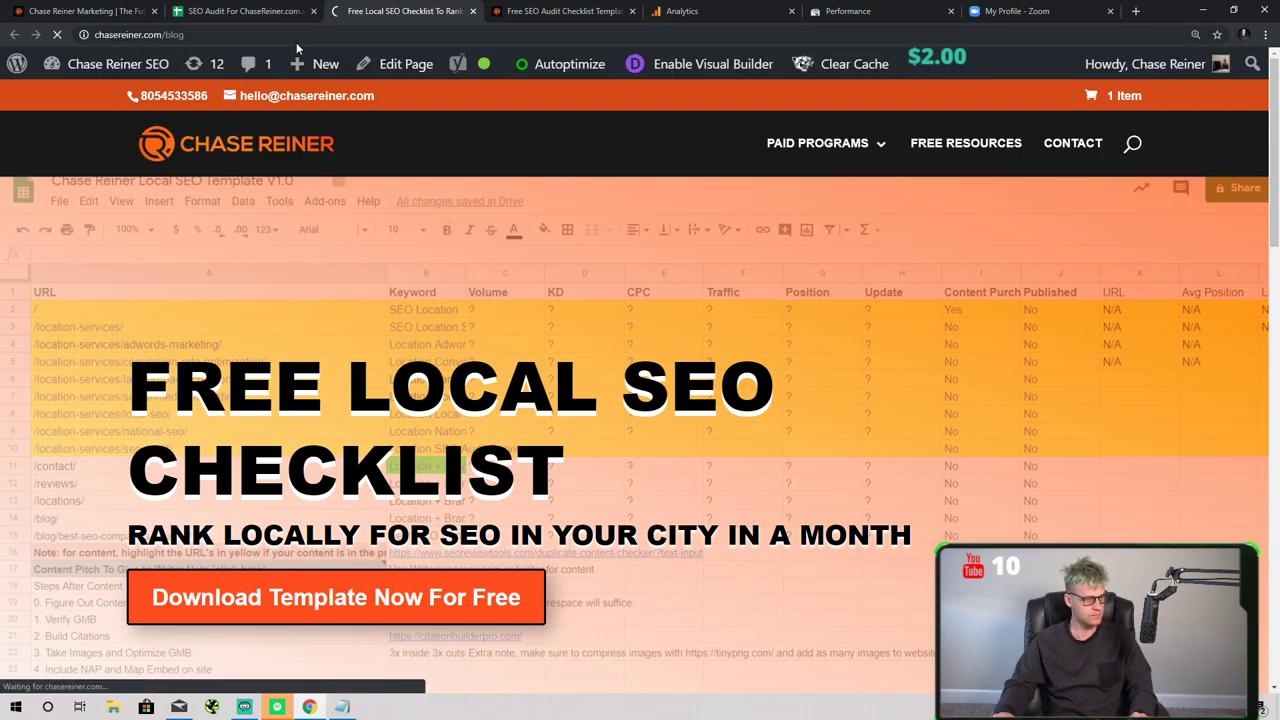
{"action": "scroll", "coordinate": [514, 403], "scroll_direction": "down", "scroll_amount": 3}
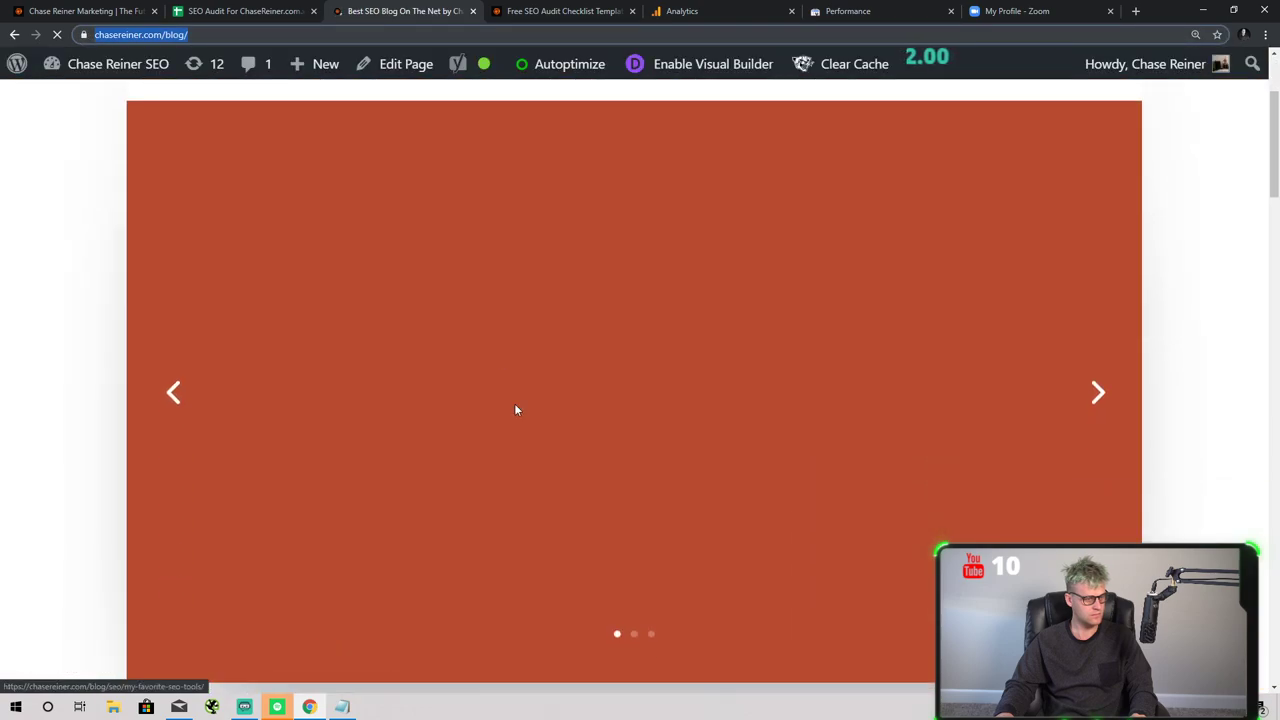
{"action": "left_click", "coordinate": [343, 349]}
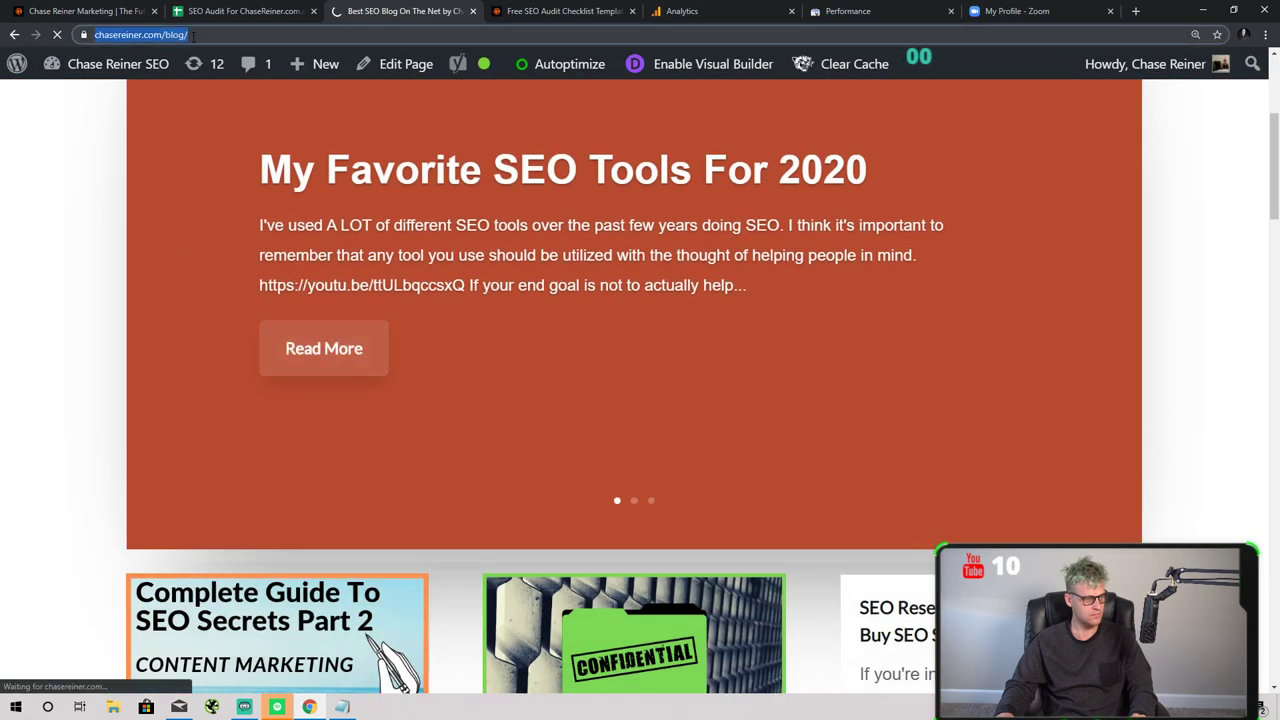
{"action": "key", "text": "ctrl+shift+Tab"}
{"action": "key", "text": "ctrl+shift+Tab"}
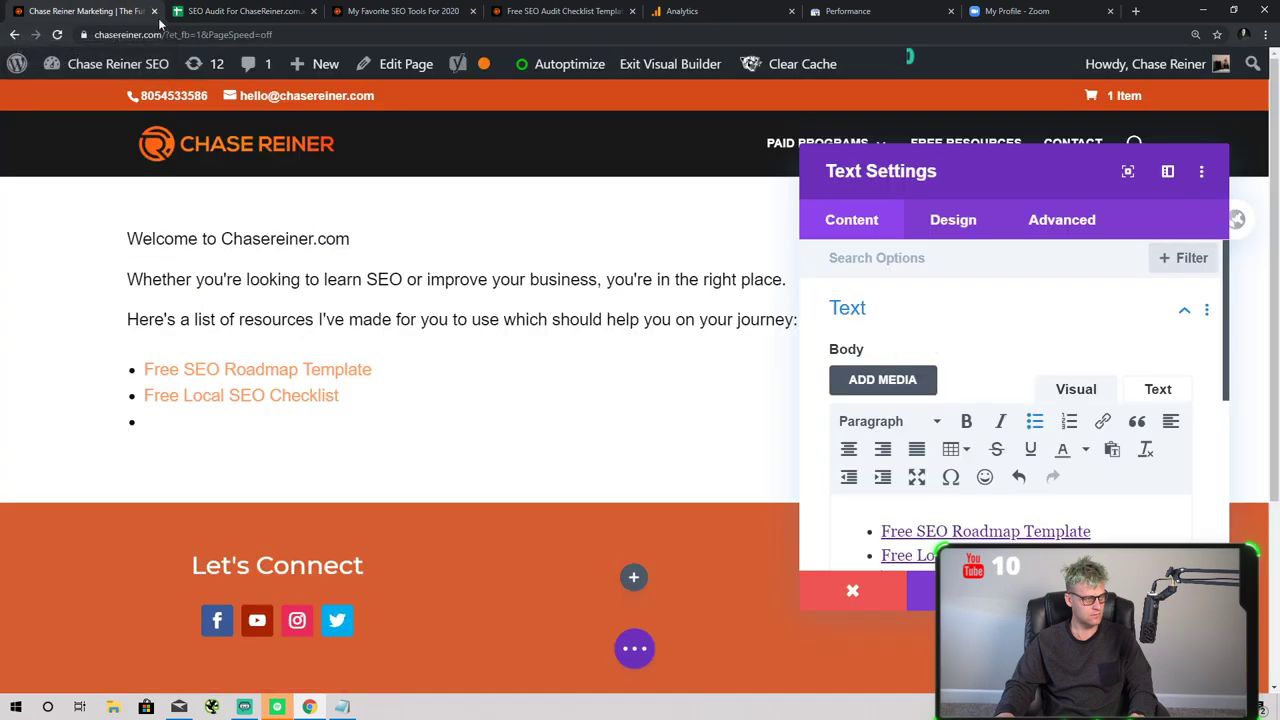
- Finish the third bullet with '2020' and link it to the tools post with a matching title
{"action": "scroll", "coordinate": [961, 526], "scroll_direction": "down", "scroll_amount": 1}
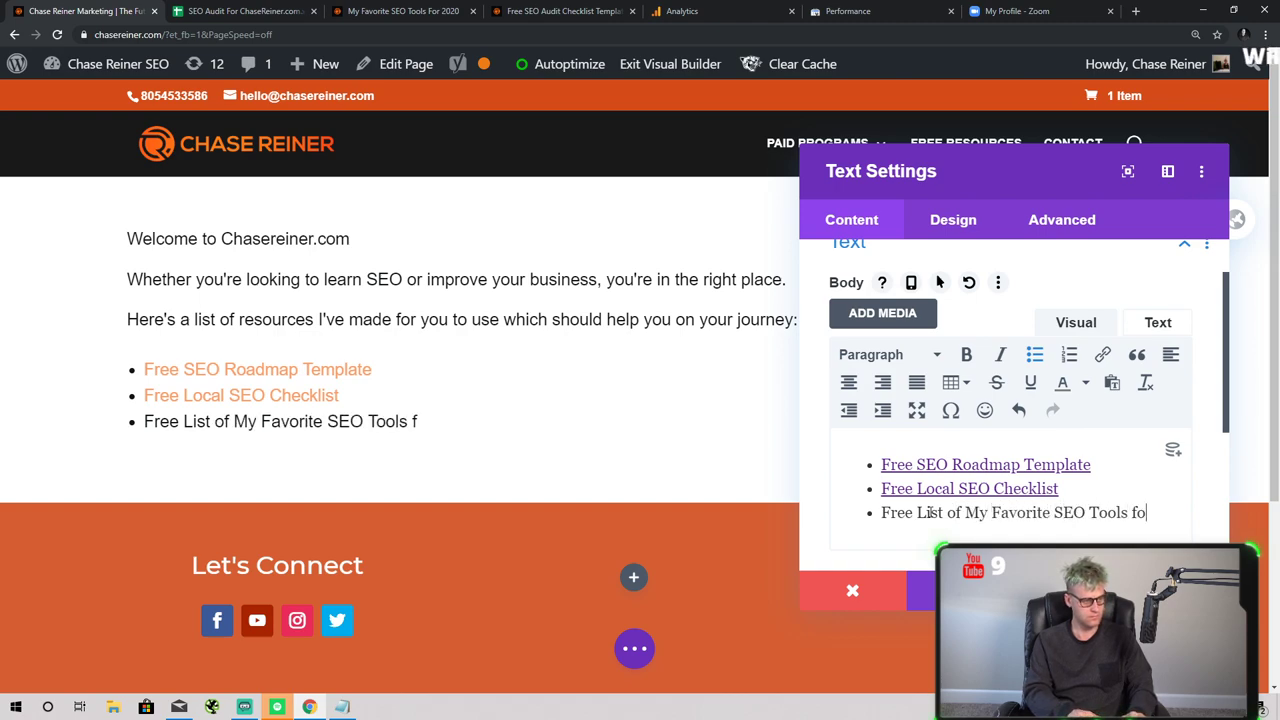
{"action": "key", "text": "BackSpace"}
{"action": "type", "text": "2020"}
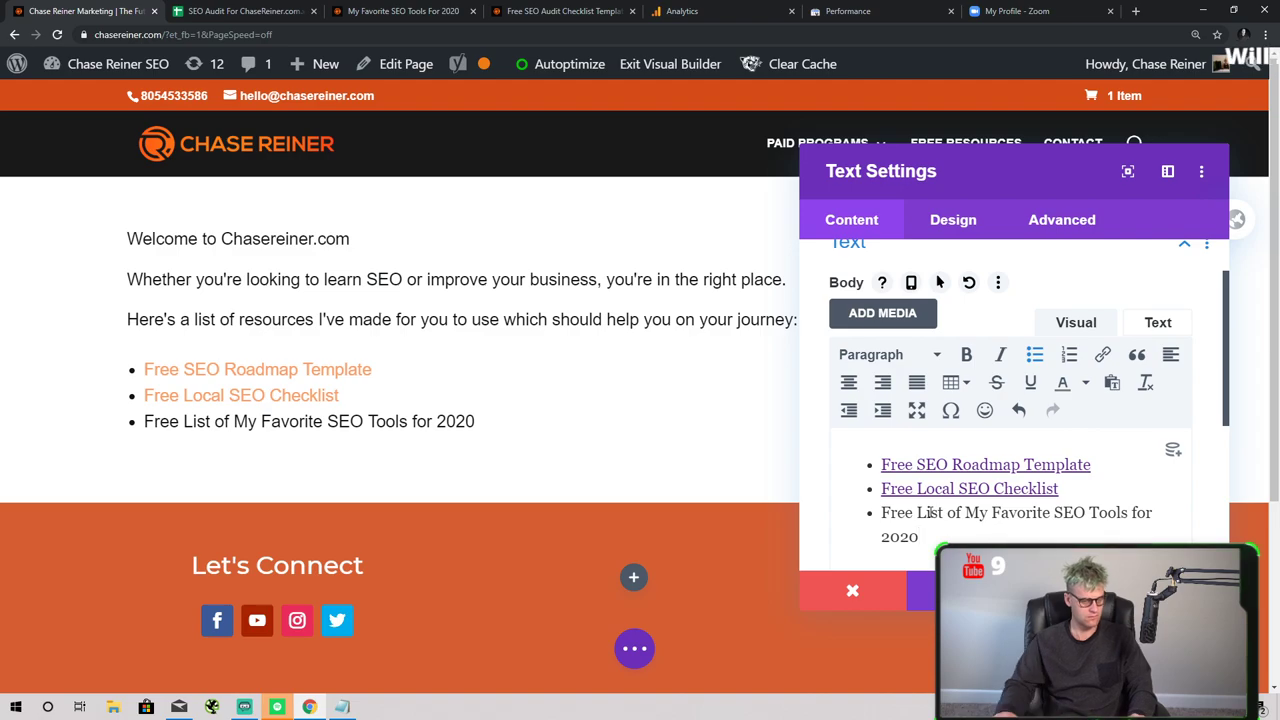
{"action": "triple_click", "coordinate": [920, 536]}
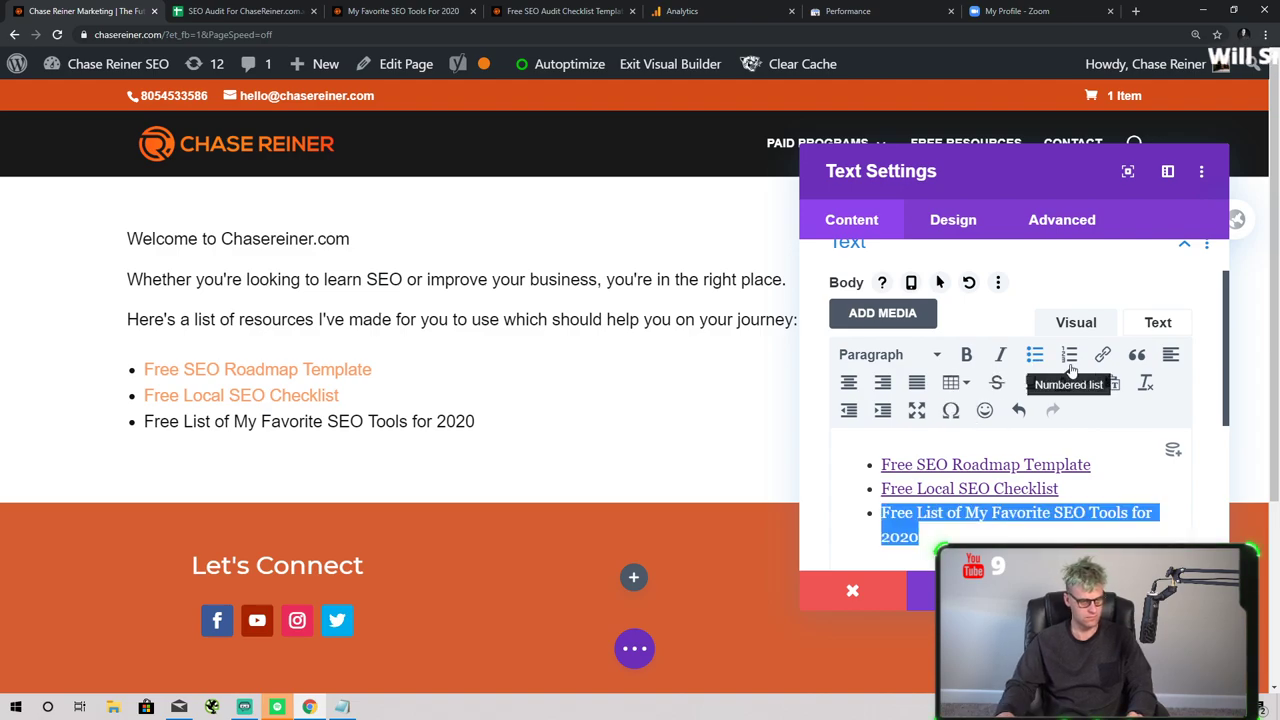
{"action": "left_click", "coordinate": [1103, 356]}
{"action": "key", "text": "ctrl+v"}
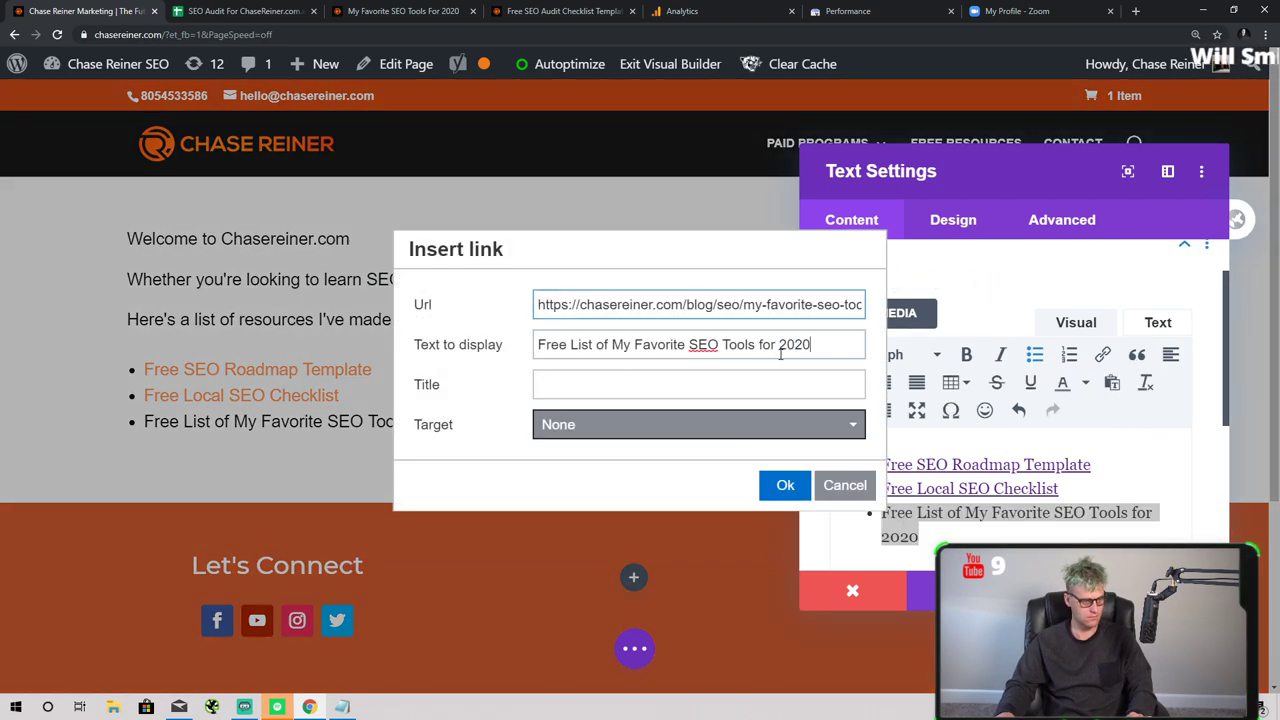
{"action": "key", "text": "Tab"}
{"action": "left_click", "coordinate": [615, 384]}
{"action": "key", "text": "ctrl+v"}
{"action": "left_click", "coordinate": [785, 485]}
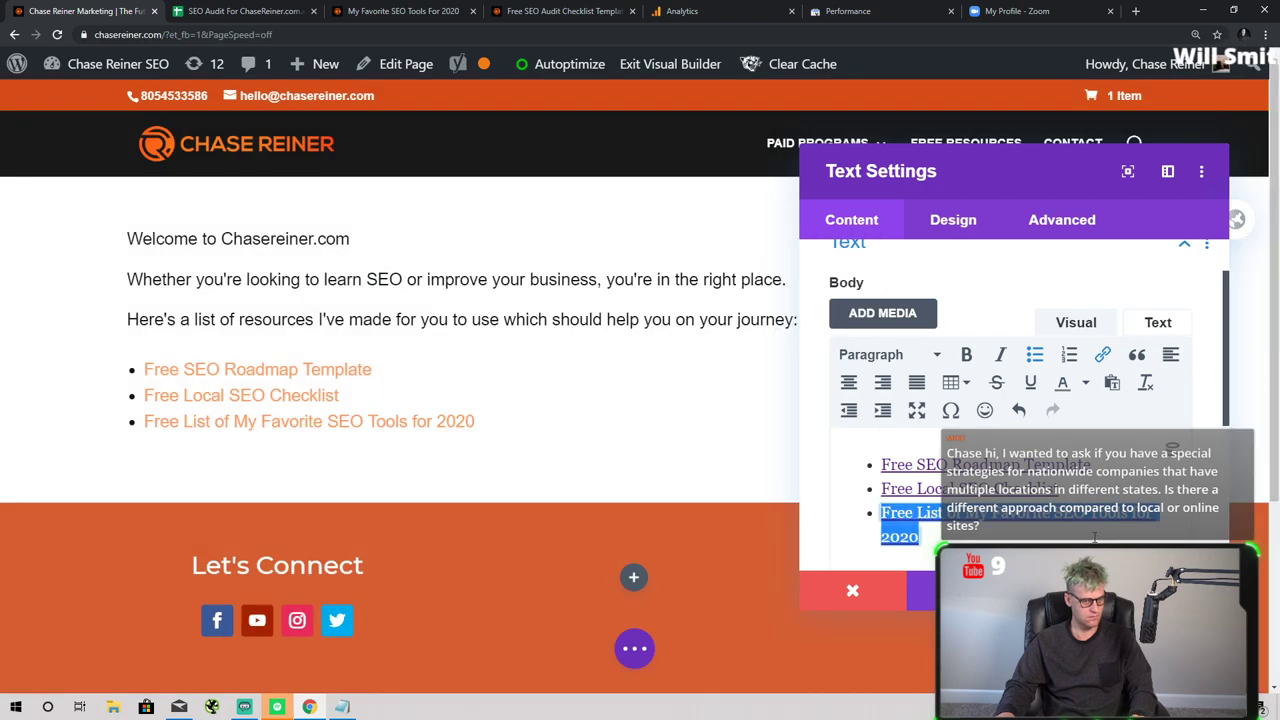
- Start a new empty bullet below the third bullet
{"action": "left_click", "coordinate": [1094, 537]}
{"action": "key", "text": "Return"}
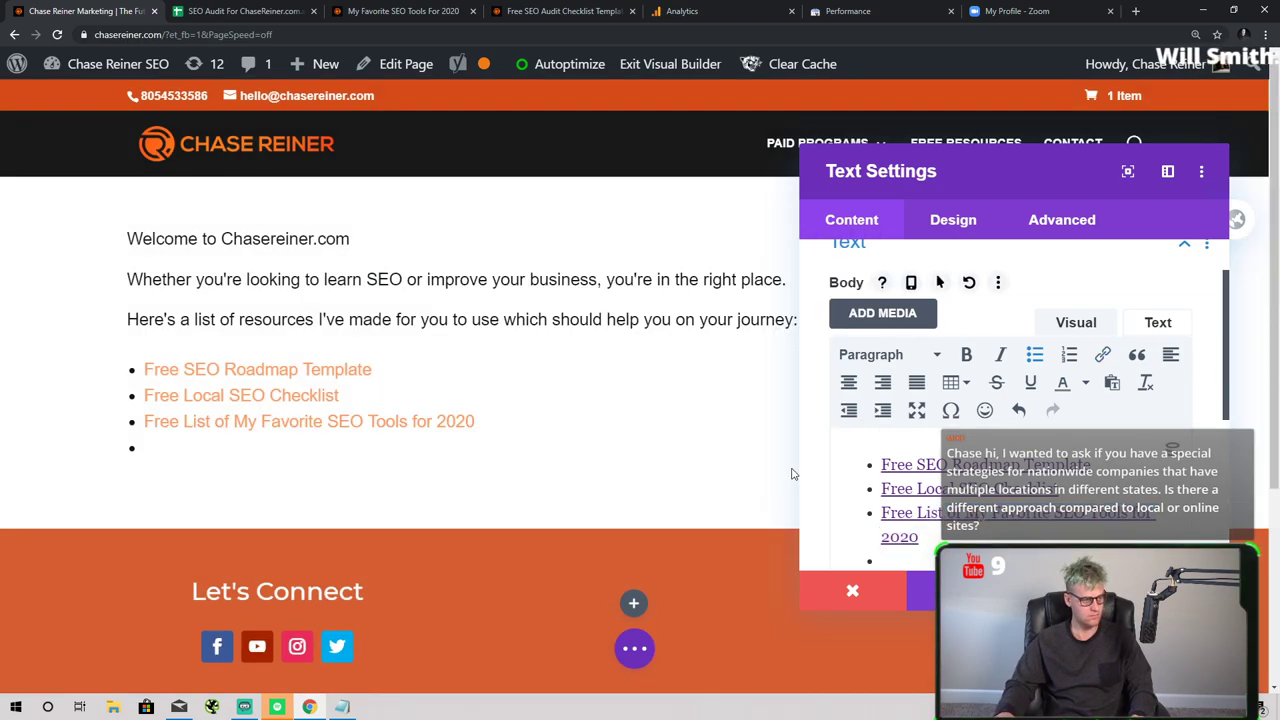
{"action": "left_click", "coordinate": [240, 11]}
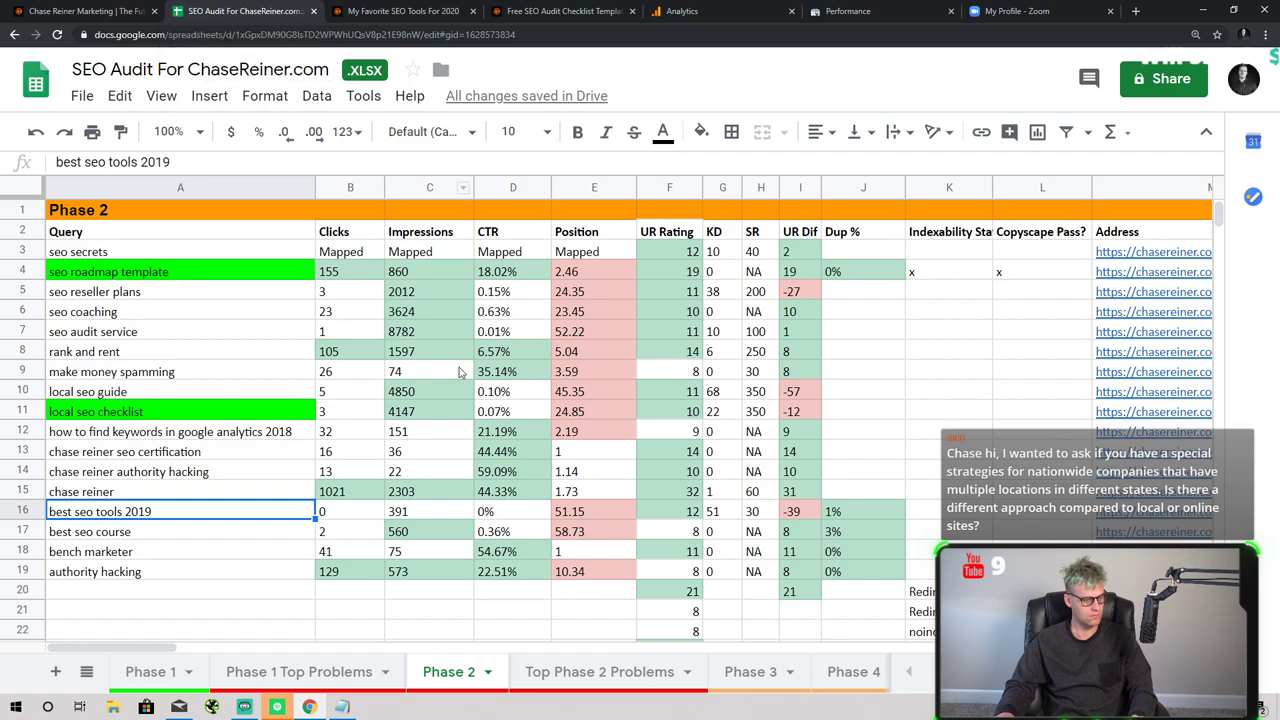
- Review the best seo course, bench marketer and chase reiner seo certification queries
{"action": "scroll", "coordinate": [248, 500], "scroll_direction": "down", "scroll_amount": 1}
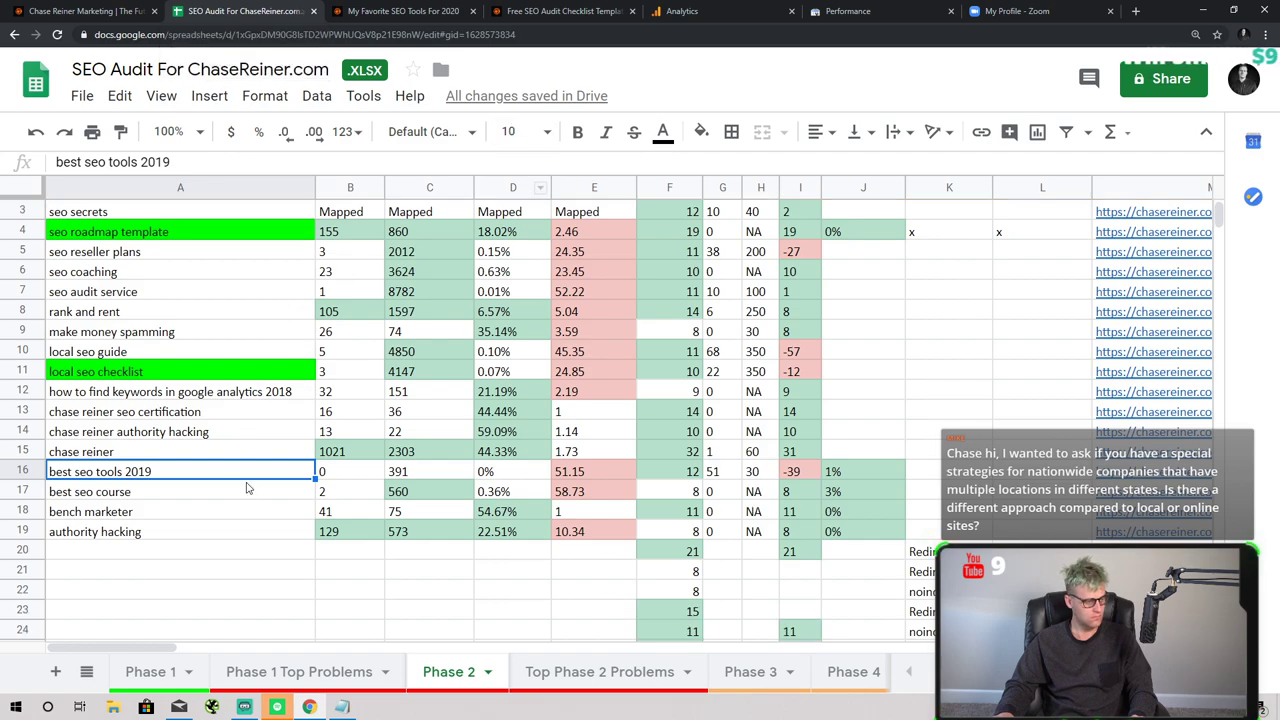
{"action": "scroll", "coordinate": [248, 487], "scroll_direction": "up", "scroll_amount": 1}
{"action": "left_click", "coordinate": [165, 537]}
{"action": "left_click", "coordinate": [168, 558]}
{"action": "left_click", "coordinate": [166, 541]}
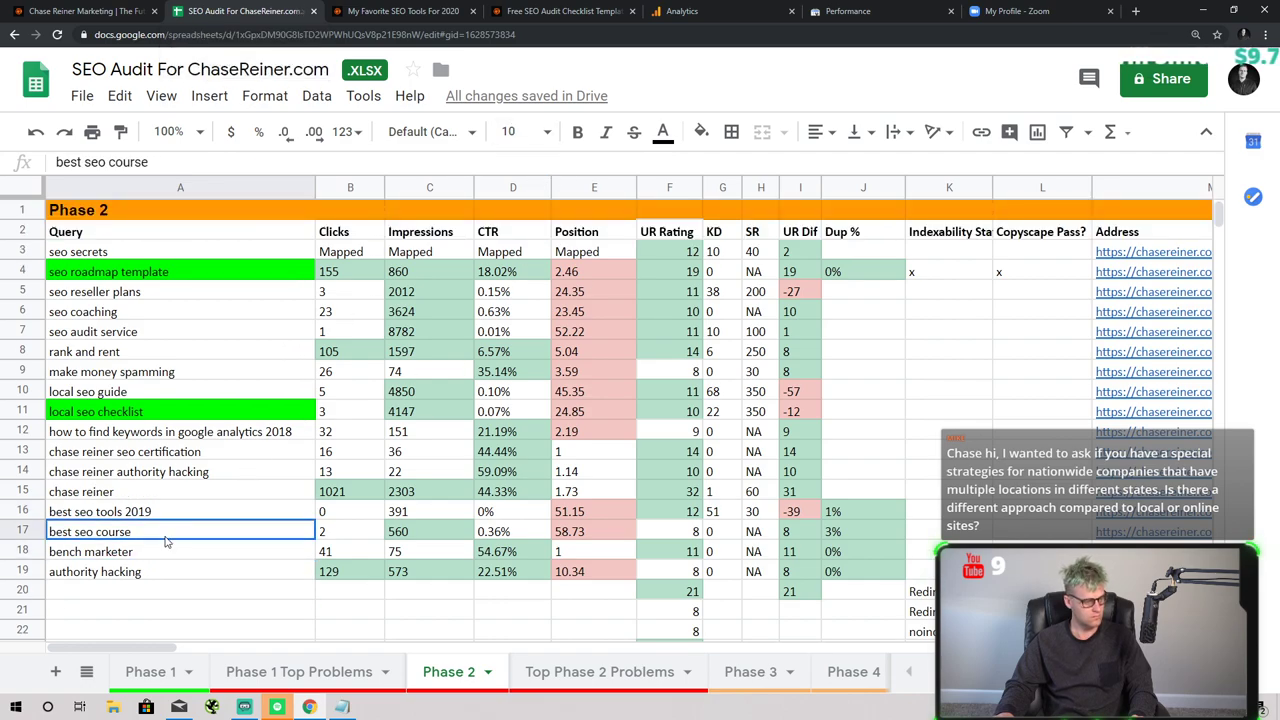
{"action": "left_click", "coordinate": [170, 458]}
{"action": "left_click", "coordinate": [172, 490]}
{"action": "left_click", "coordinate": [174, 455]}
- Go from the tools post tab to the site's home page, then to chasereiner.com/blog
{"action": "left_click", "coordinate": [432, 8]}
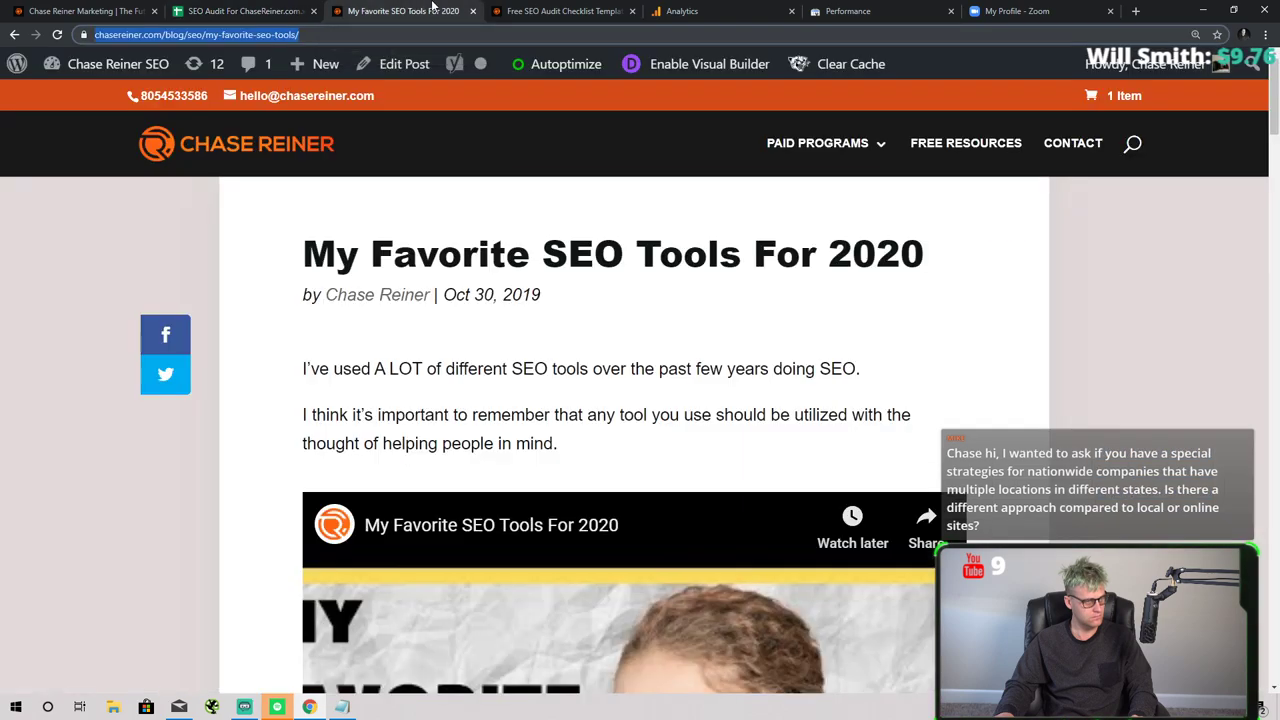
{"action": "left_click", "coordinate": [574, 14]}
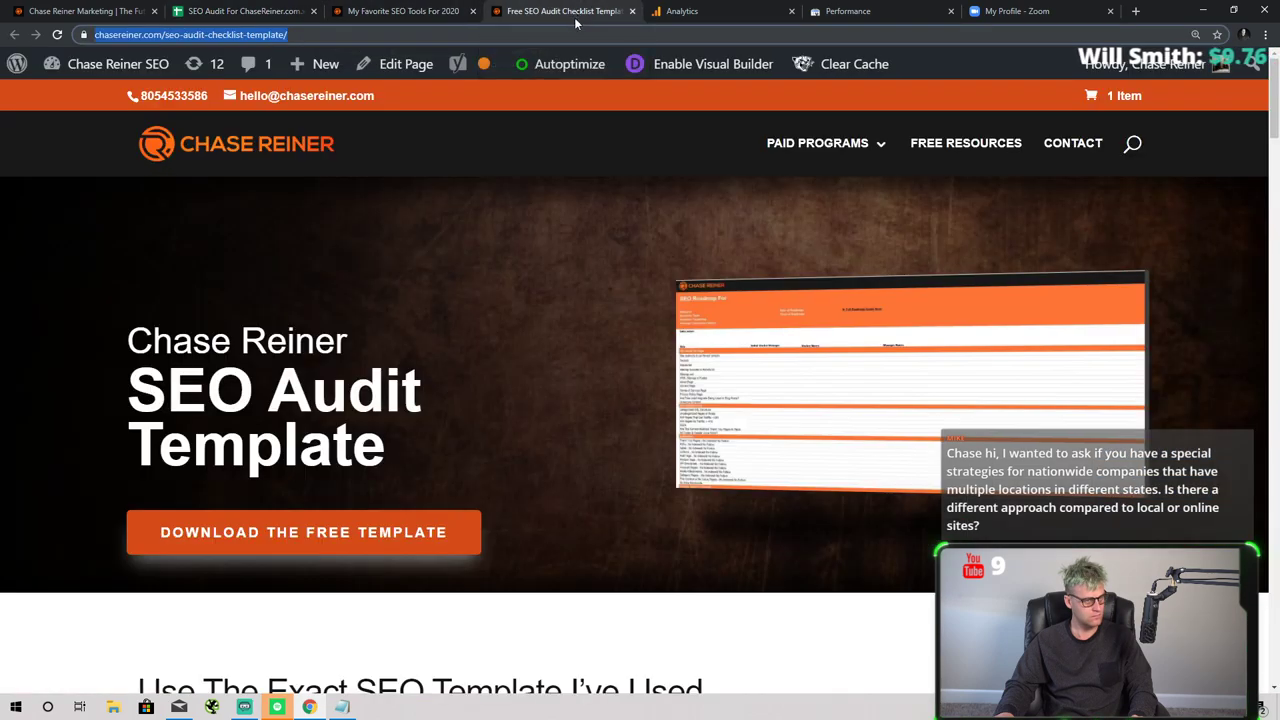
{"action": "left_click", "coordinate": [235, 11]}
{"action": "left_click", "coordinate": [85, 11]}
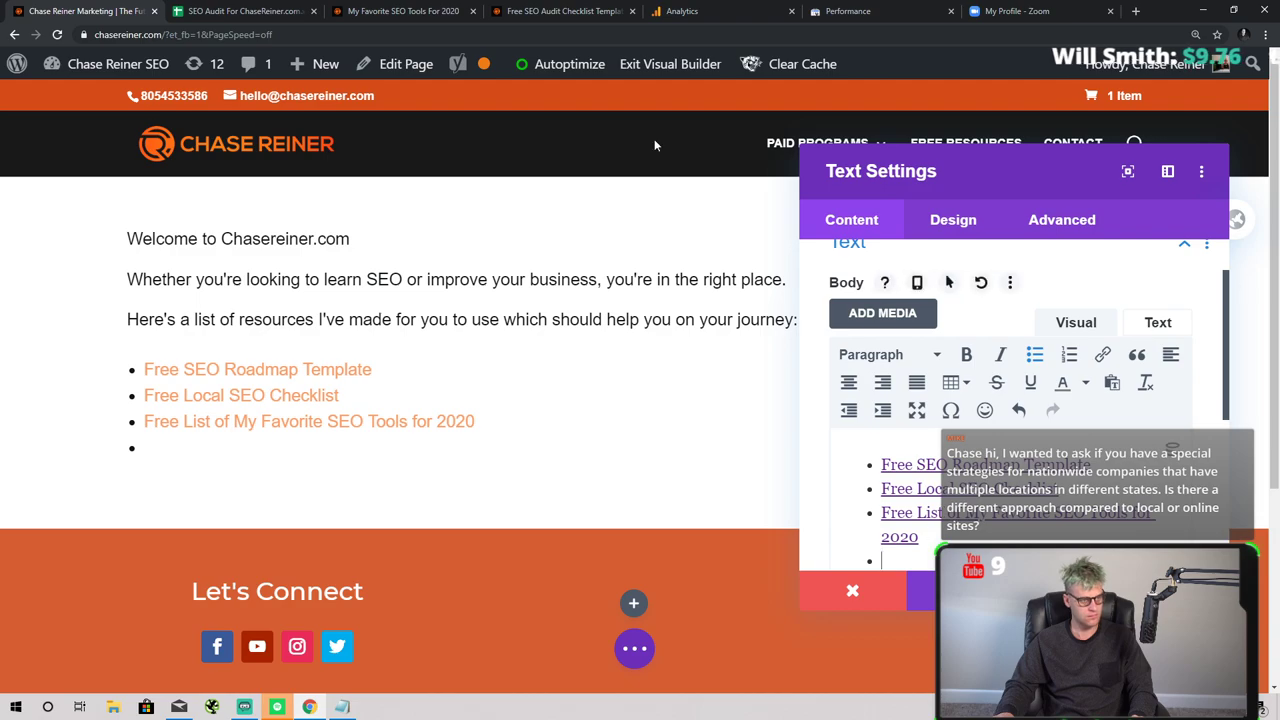
{"action": "left_click", "coordinate": [380, 11]}
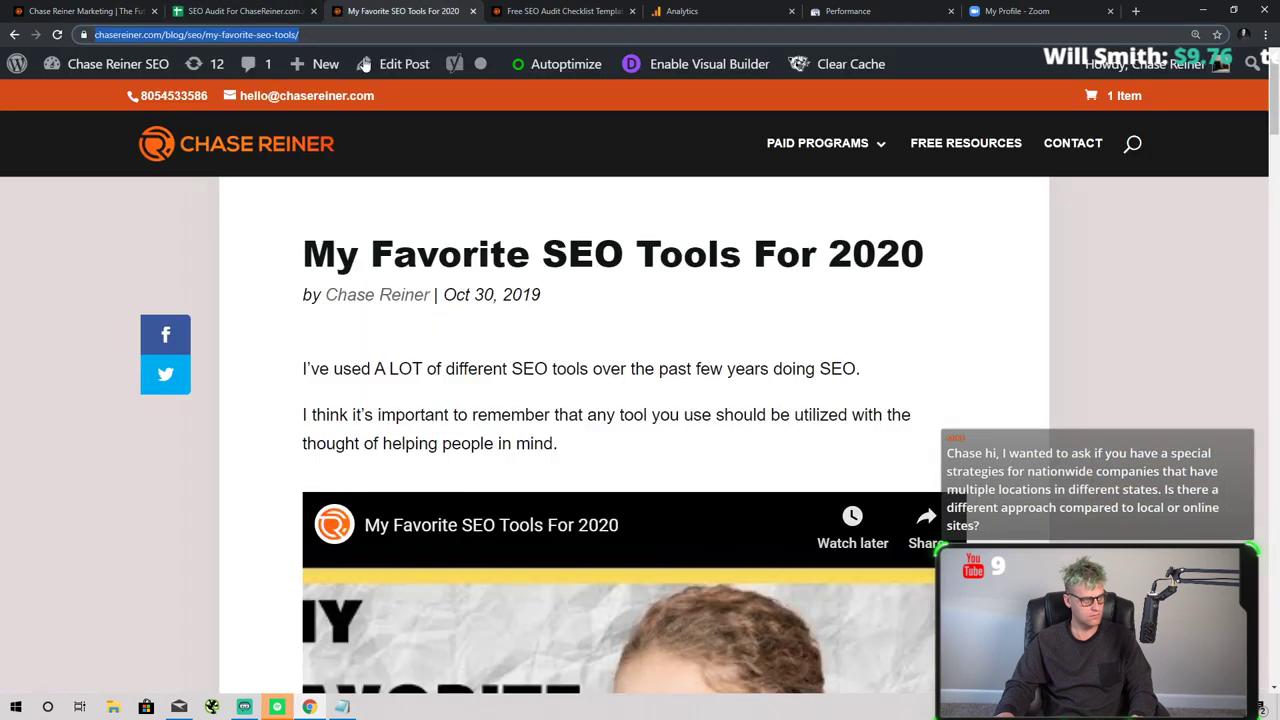
{"action": "left_click", "coordinate": [320, 148]}
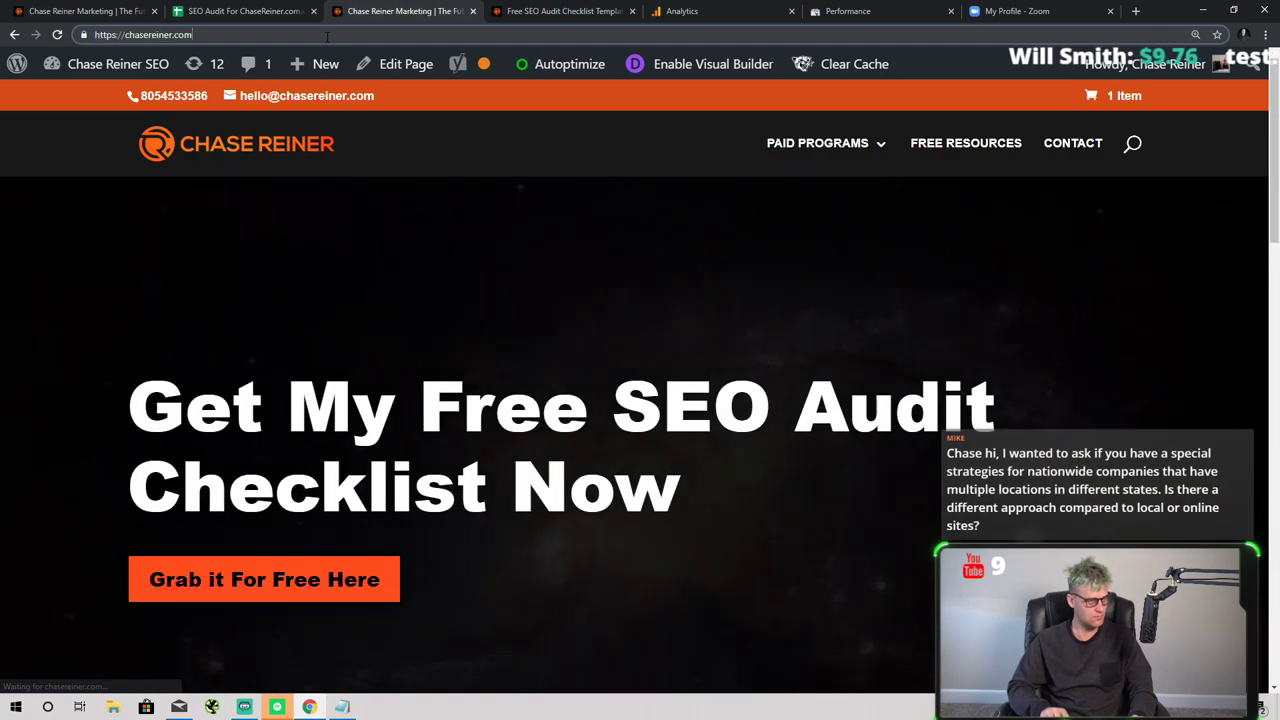
{"action": "left_click", "coordinate": [327, 35]}
{"action": "type", "text": "/blog"}
{"action": "key", "text": "Return"}
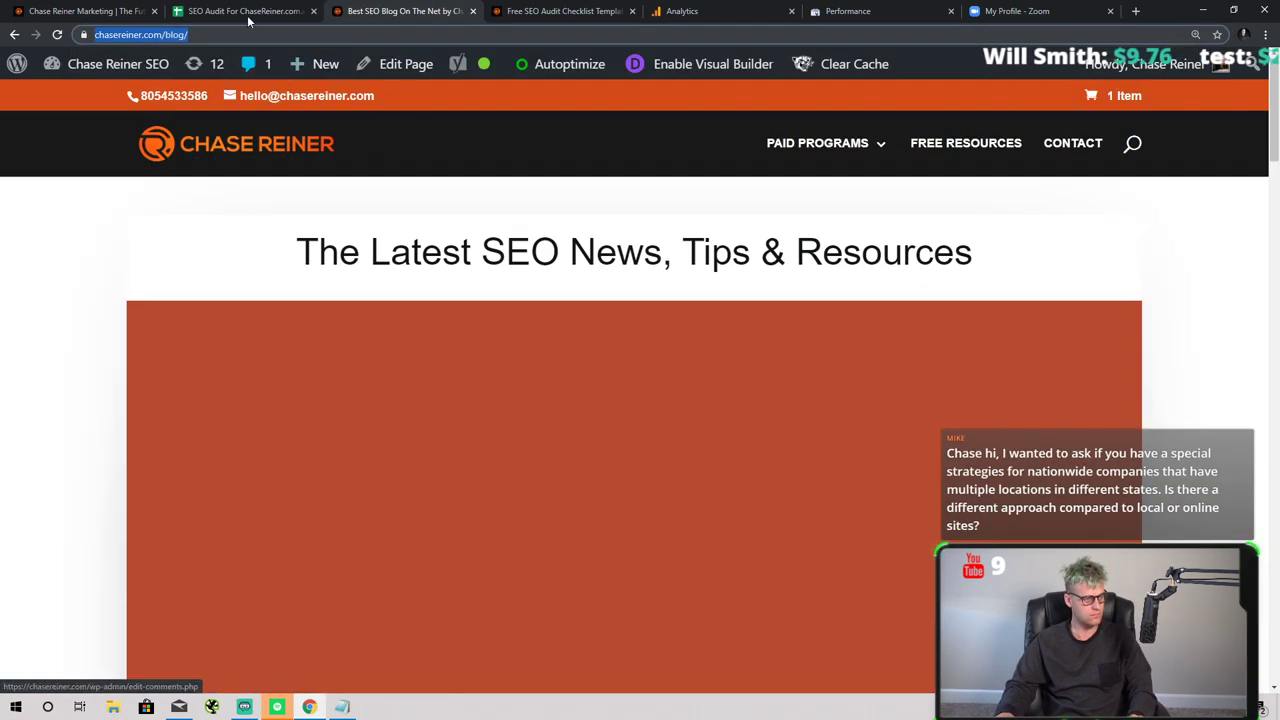
{"action": "left_click", "coordinate": [248, 18]}
- Complete the new bullet's text as 'Free SEO Blog and Tutorials'
{"action": "left_click", "coordinate": [85, 11]}
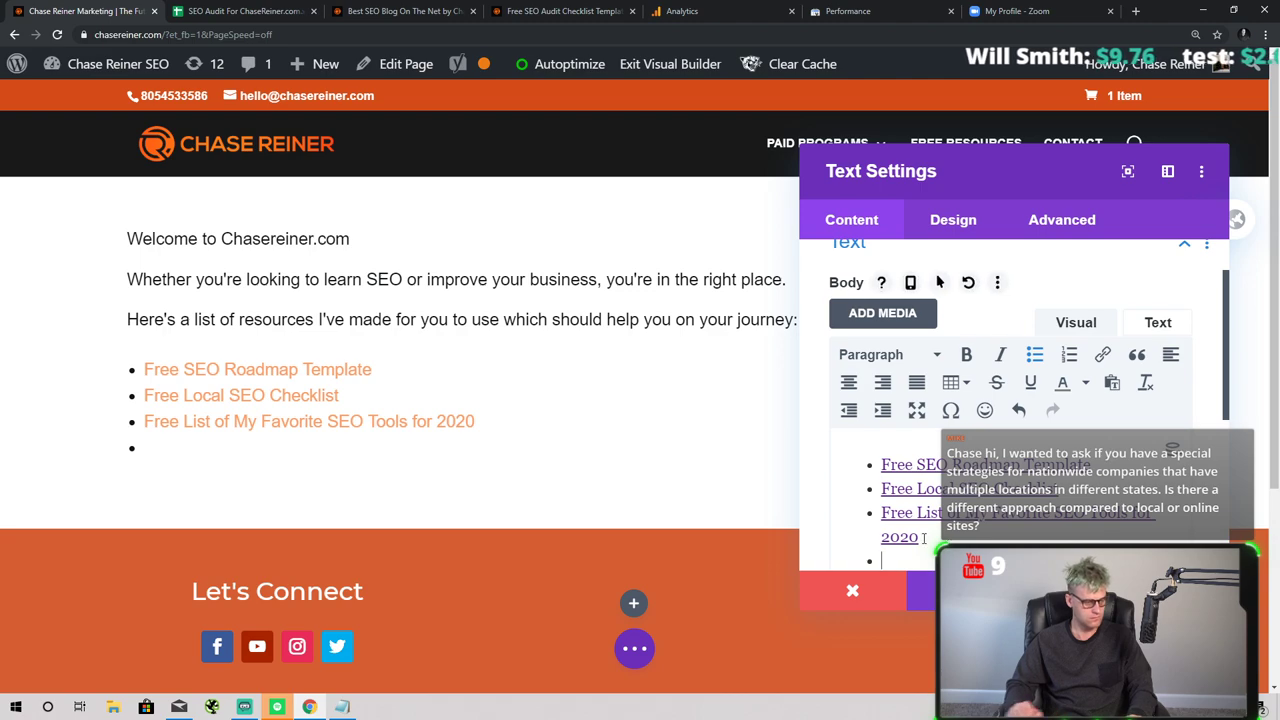
{"action": "type", "text": "Seo"}
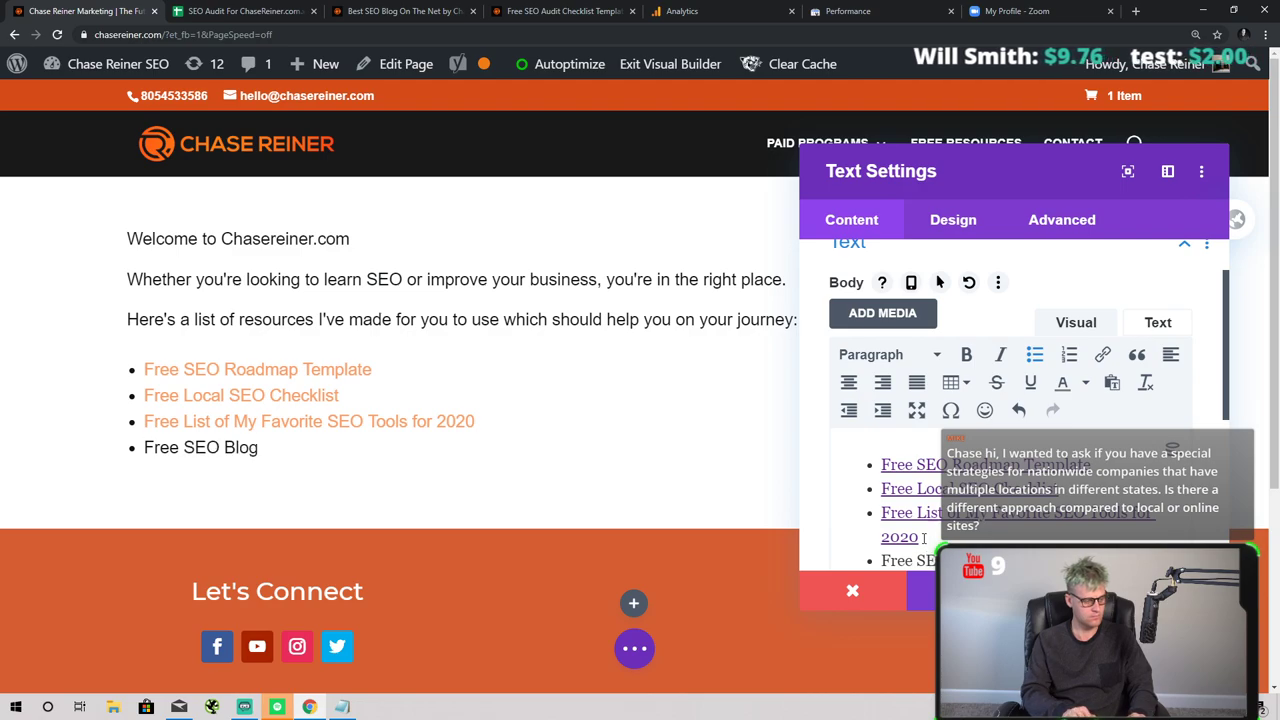
{"action": "scroll", "coordinate": [923, 537], "scroll_direction": "down", "scroll_amount": 1}
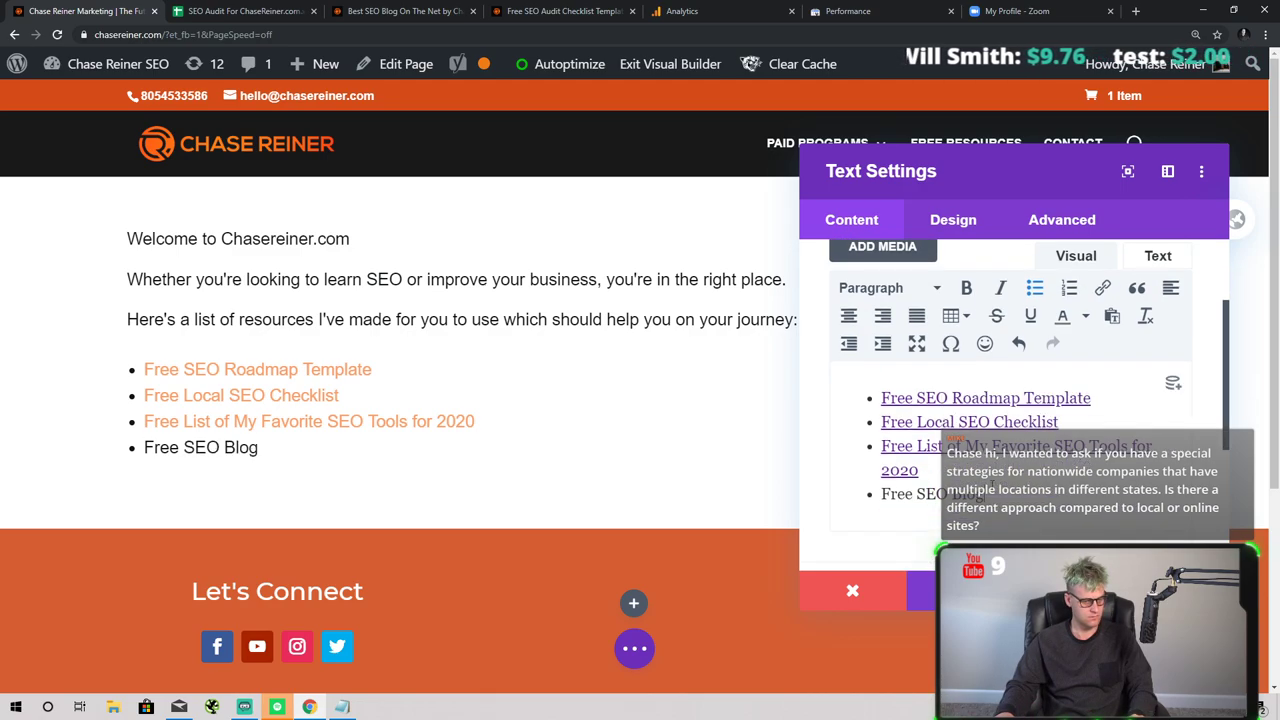
{"action": "type", "text": "and Tutorials"}
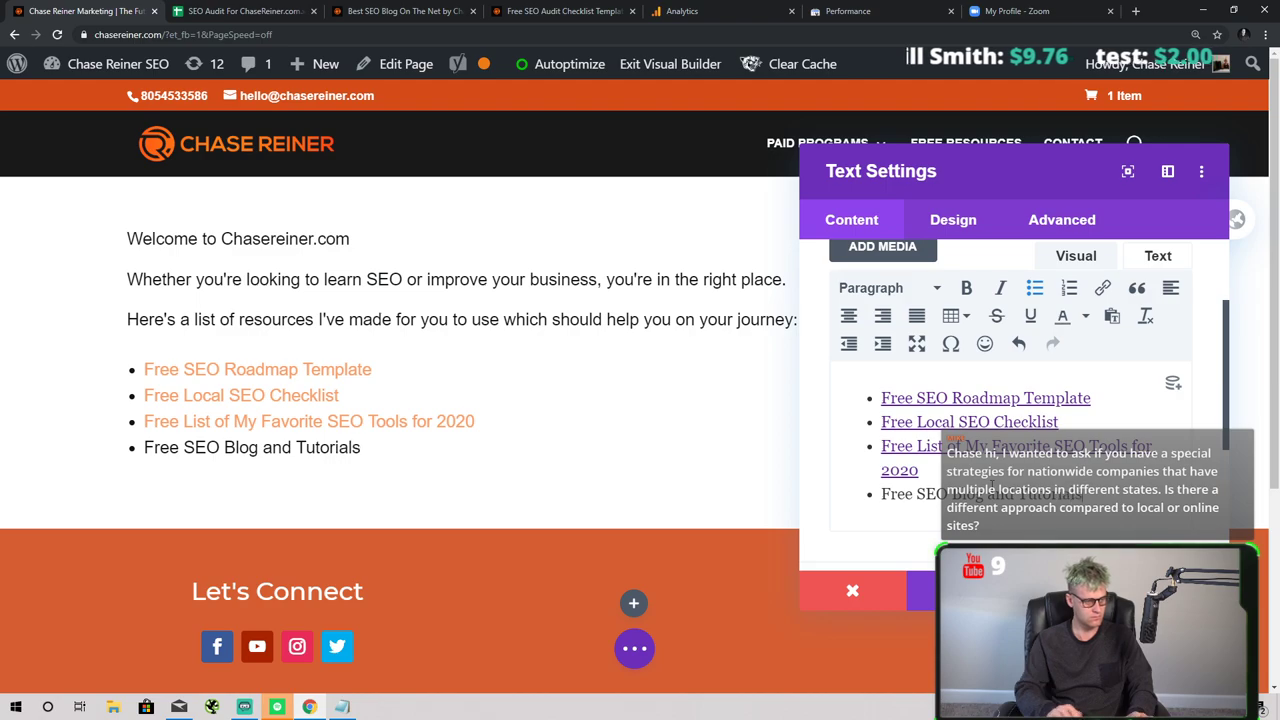
- Link the bullet to the blog address, reuse its text as the title, and add a new bullet
{"action": "left_click_drag", "start_coordinate": [1086, 494], "coordinate": [880, 494]}
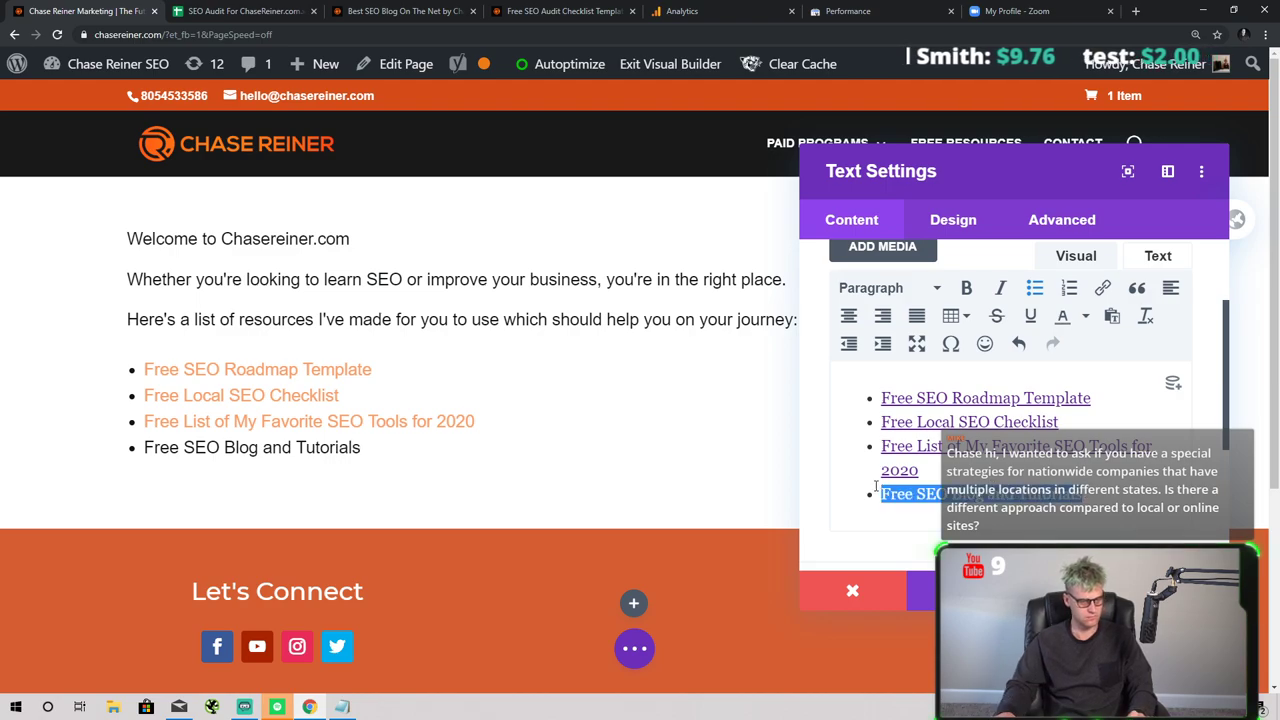
{"action": "left_click", "coordinate": [1103, 295]}
{"action": "type", "text": "https://chasereiner.com/blog/"}
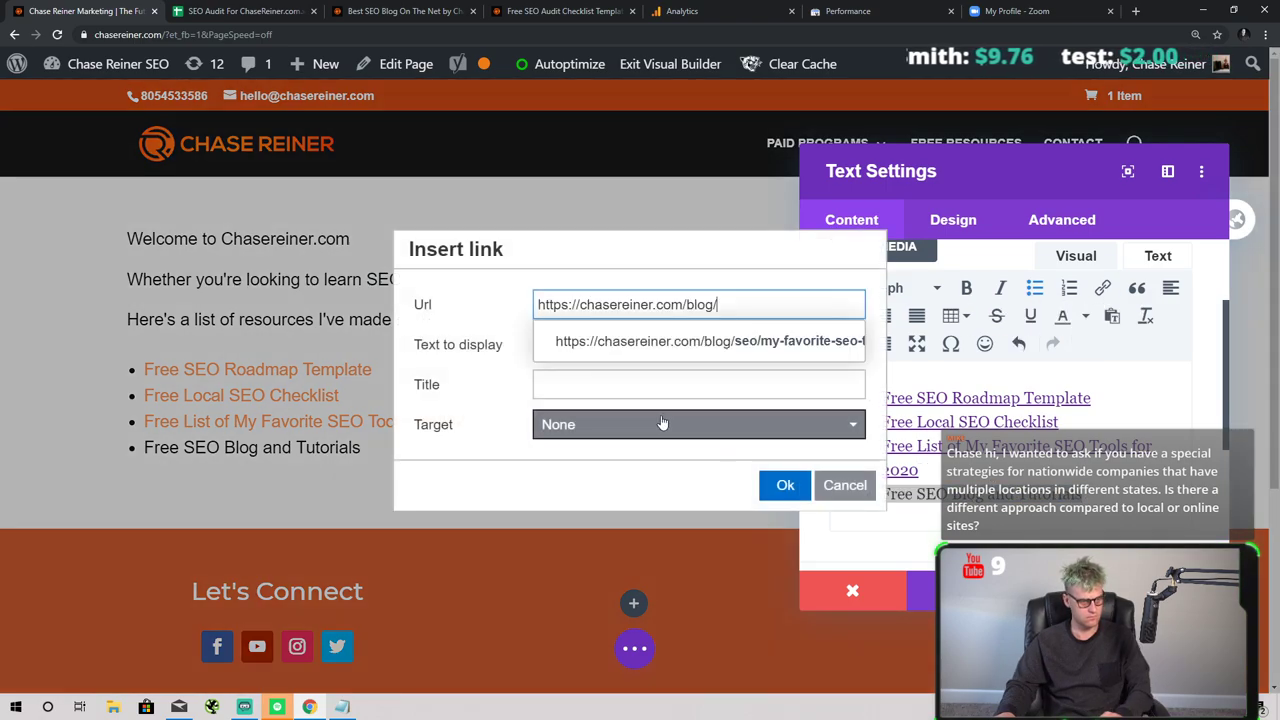
{"action": "left_click", "coordinate": [718, 372]}
{"action": "key", "text": "shift+Tab"}
{"action": "key", "text": "ctrl+c"}
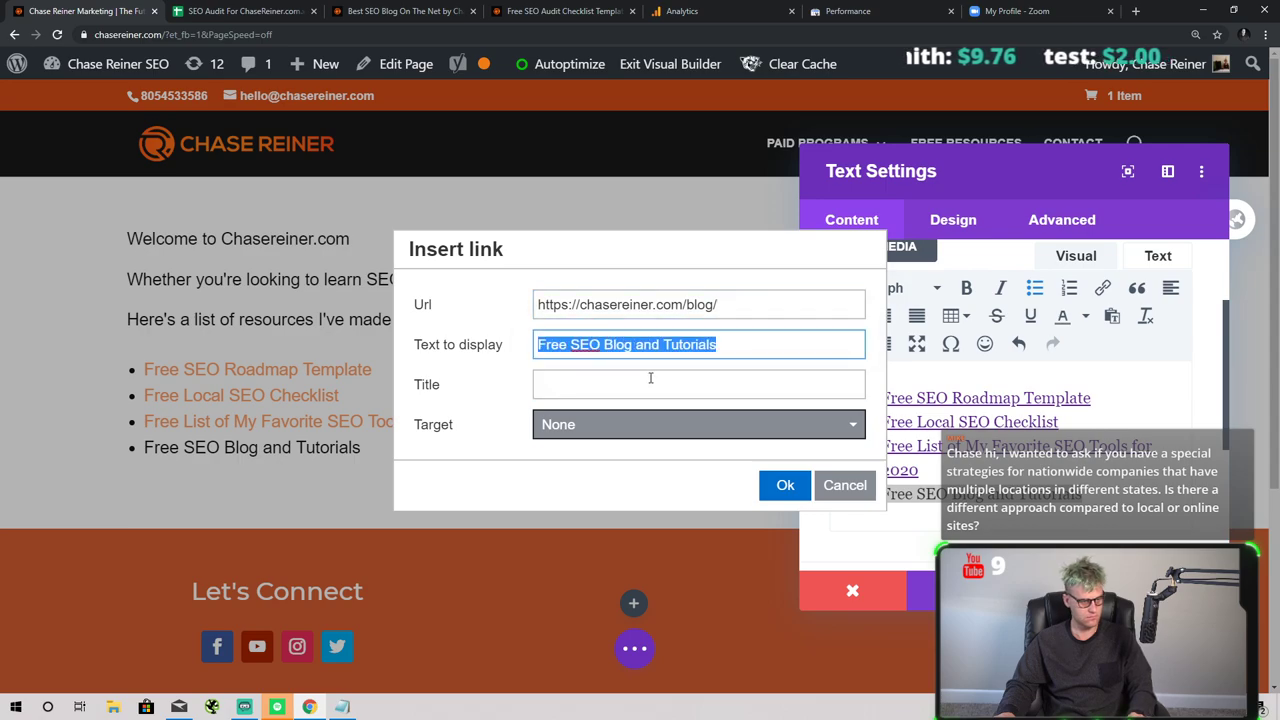
{"action": "key", "text": "Tab"}
{"action": "key", "text": "ctrl+v"}
{"action": "left_click", "coordinate": [782, 485]}
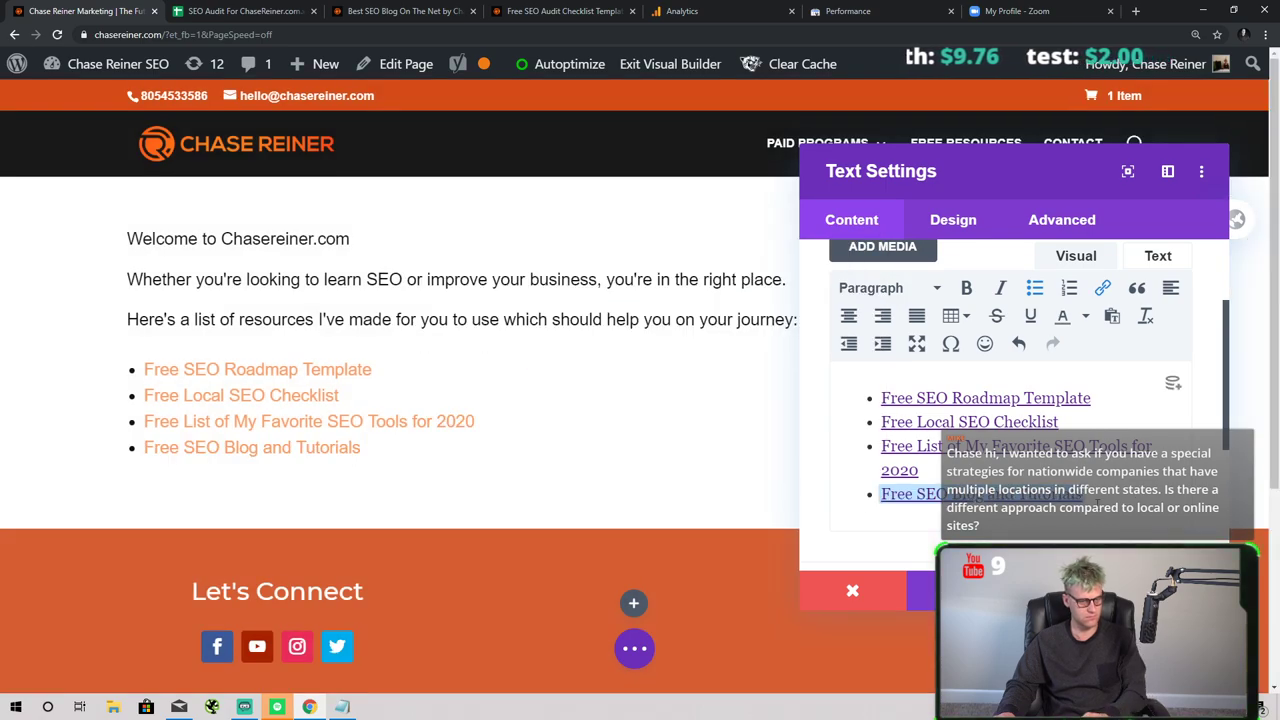
{"action": "left_click", "coordinate": [1085, 497]}
{"action": "key", "text": "Return"}
- Type the fifth bullet 'Free List of My Favorite SEO Facebook Groups' and select its text
{"action": "type", "text": "Free List of M"}
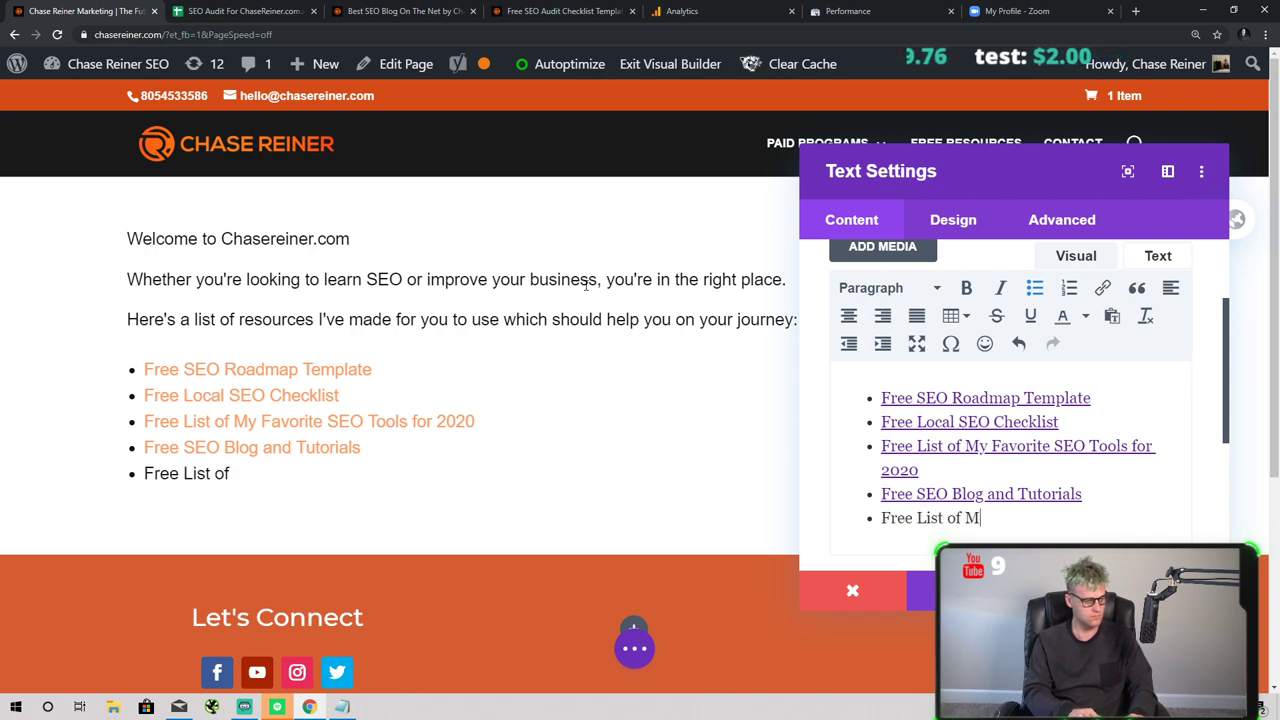
{"action": "type", "text": "y Favorite SEO Facebook Groups"}
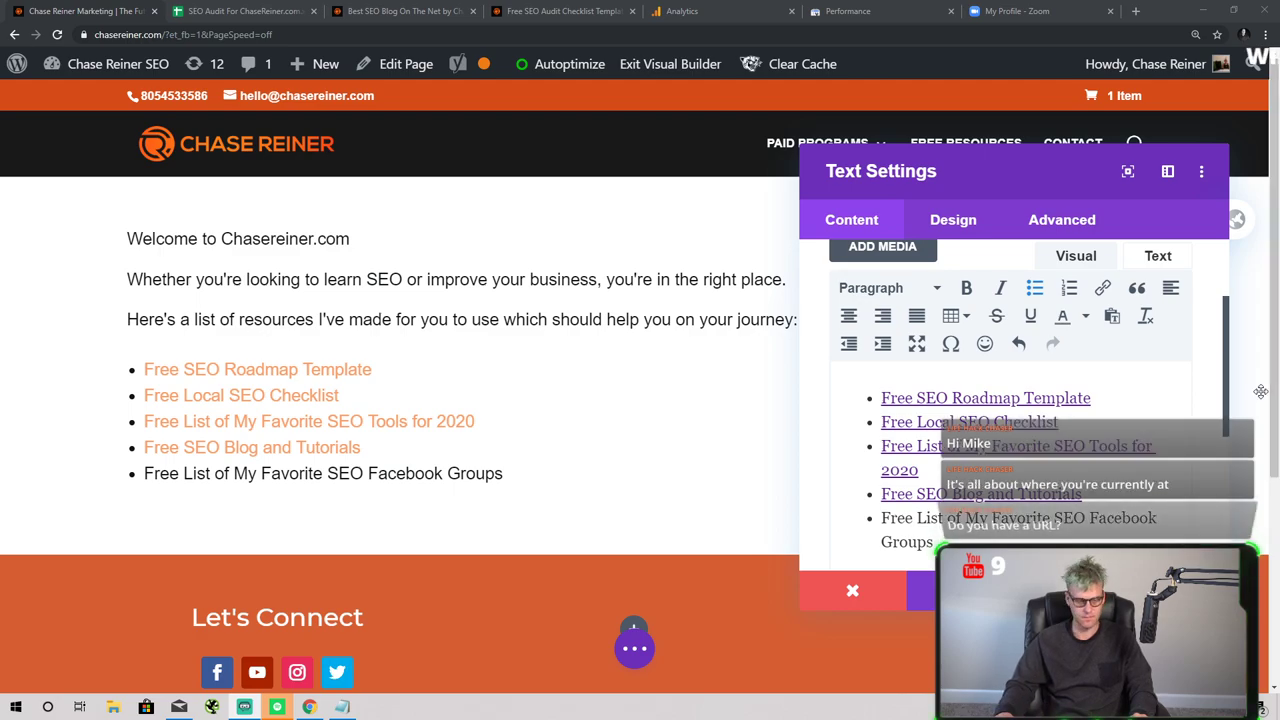
{"action": "left_click_drag", "start_coordinate": [934, 542], "coordinate": [884, 522]}
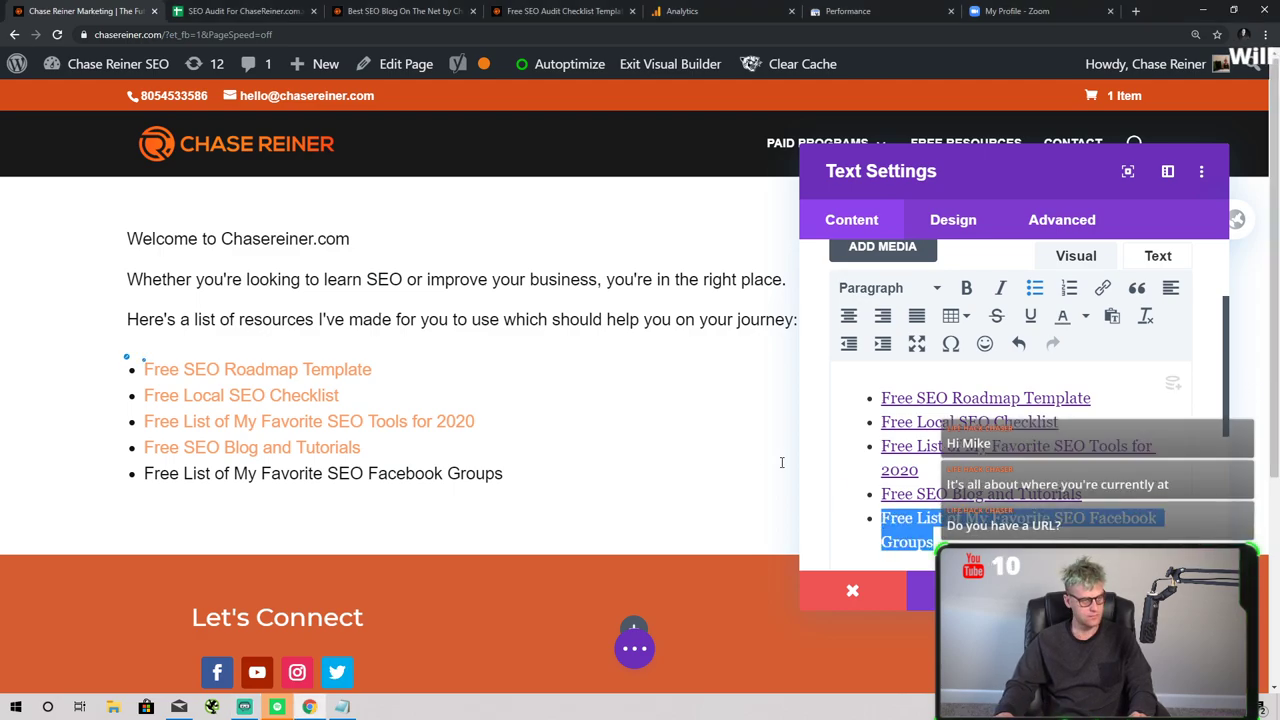
- Open the Complete Guide To SEO Secrets in 2020 article from the blog listing and skim it
{"action": "left_click", "coordinate": [530, 11]}
{"action": "left_click", "coordinate": [400, 11]}
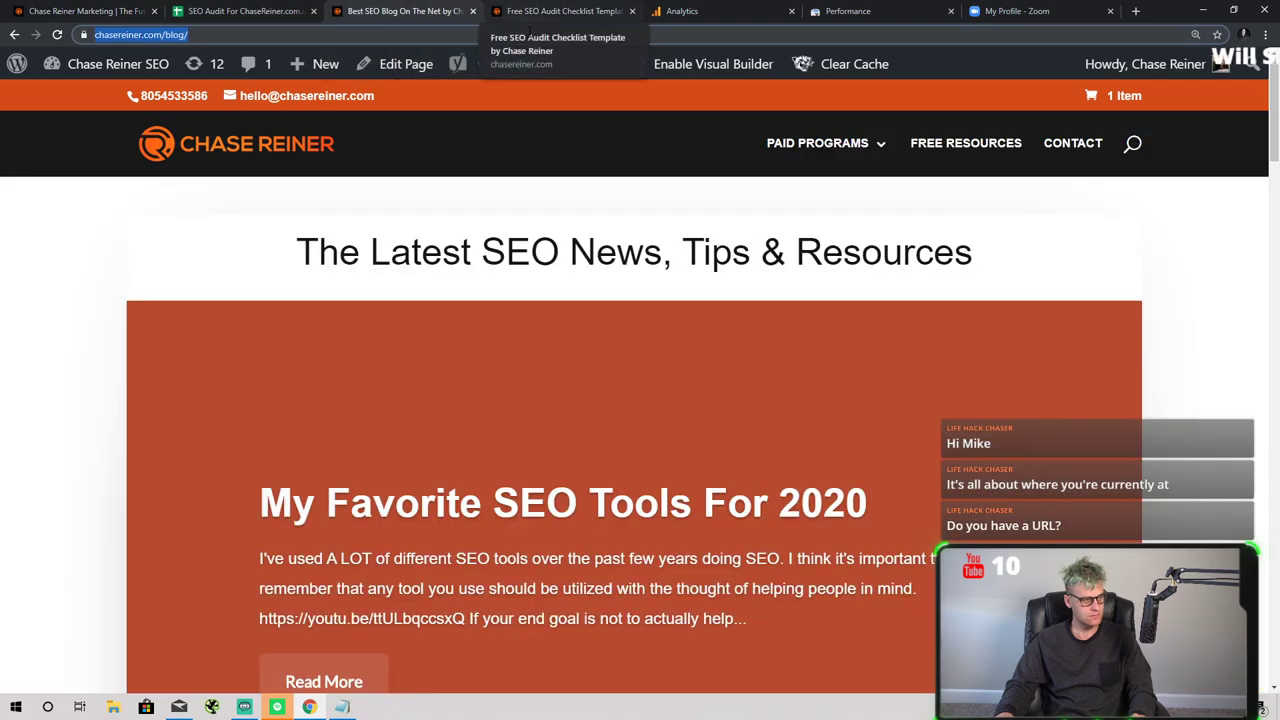
{"action": "scroll", "coordinate": [577, 236], "scroll_direction": "down", "scroll_amount": 7}
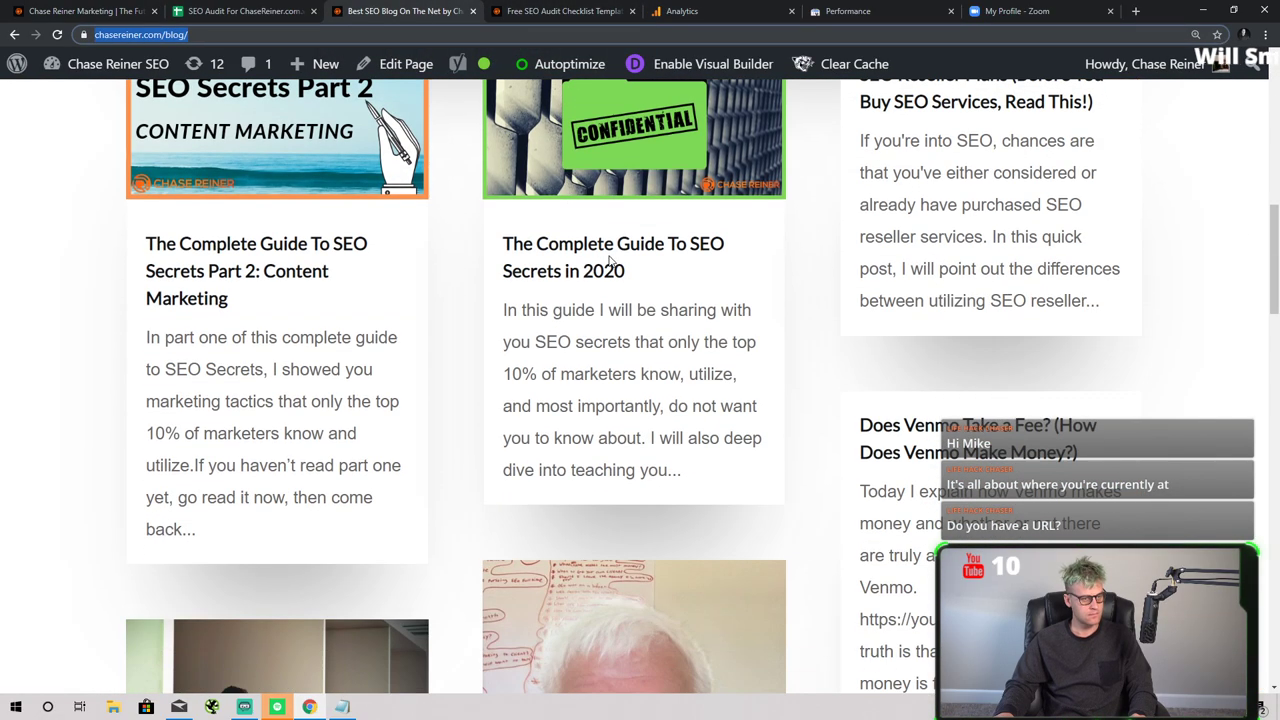
{"action": "scroll", "coordinate": [610, 258], "scroll_direction": "up", "scroll_amount": 1}
{"action": "left_click", "coordinate": [643, 268]}
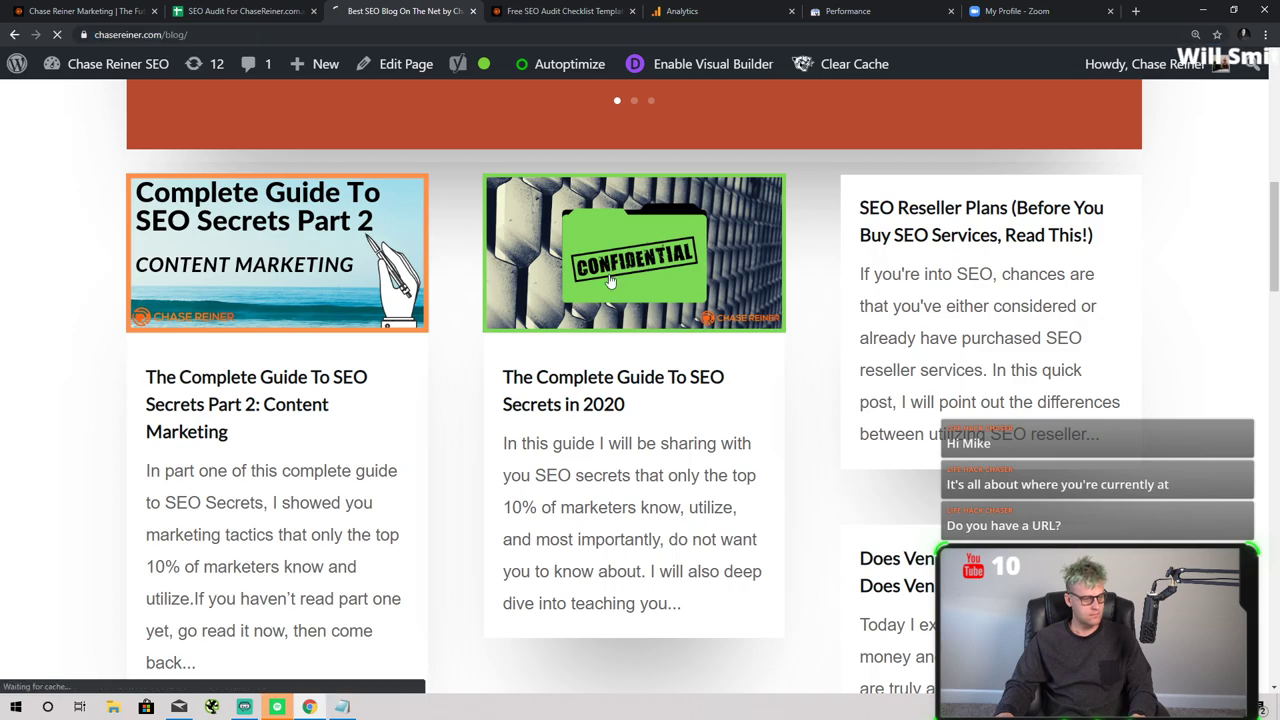
{"action": "scroll", "coordinate": [592, 265], "scroll_direction": "down", "scroll_amount": 10}
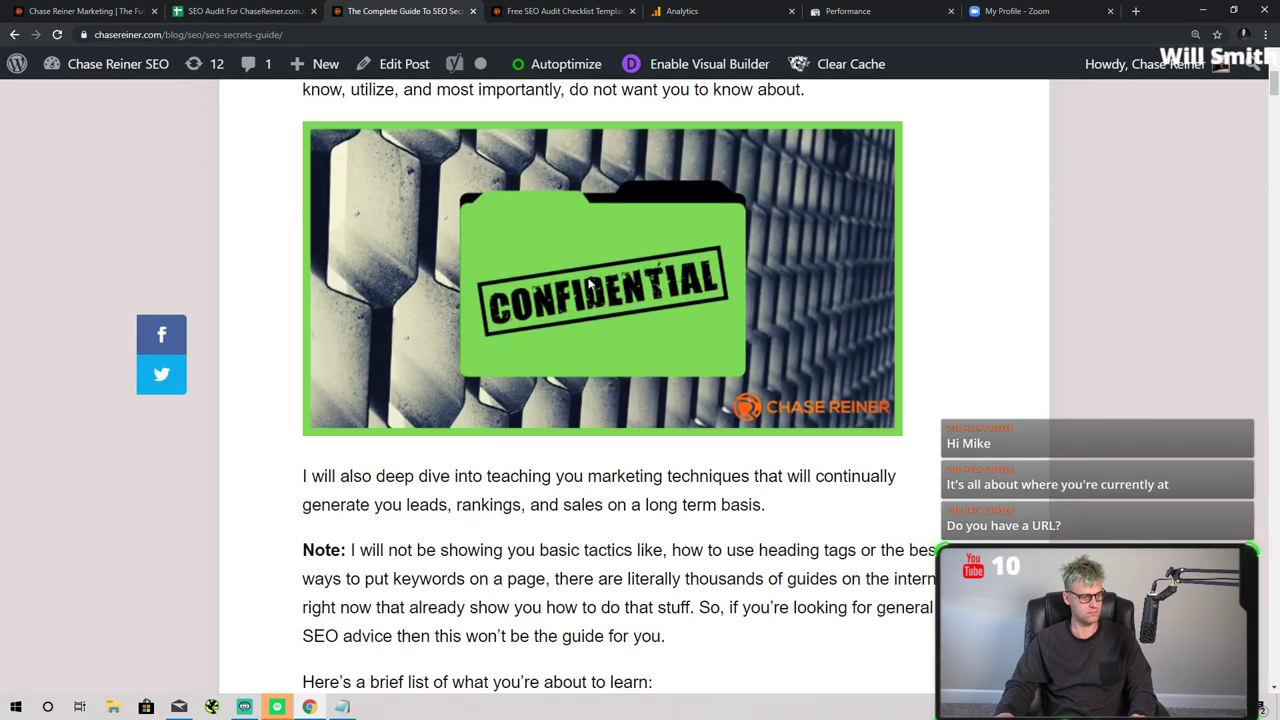
{"action": "scroll", "coordinate": [585, 236], "scroll_direction": "down", "scroll_amount": 20}
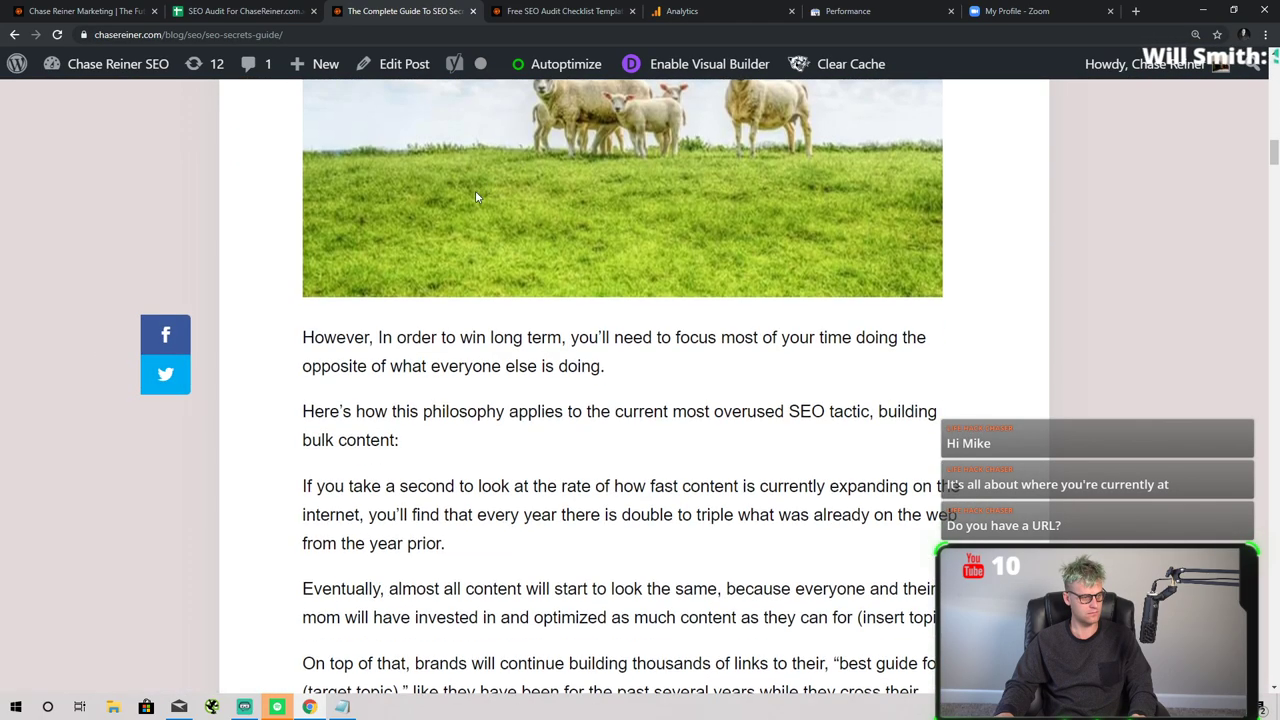
{"action": "scroll", "coordinate": [325, 185], "scroll_direction": "down", "scroll_amount": 15}
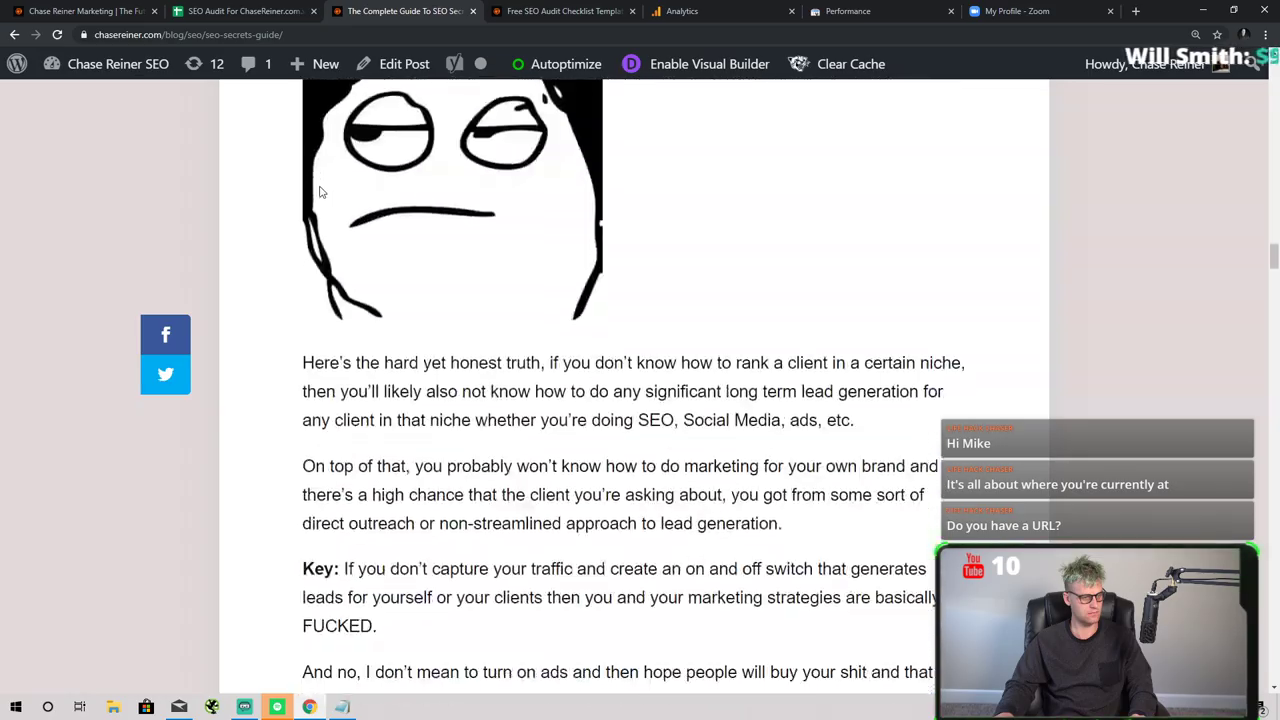
{"action": "left_click_drag", "start_coordinate": [1274, 292], "coordinate": [1273, 612]}
{"action": "scroll", "coordinate": [414, 251], "scroll_direction": "down", "scroll_amount": 3}
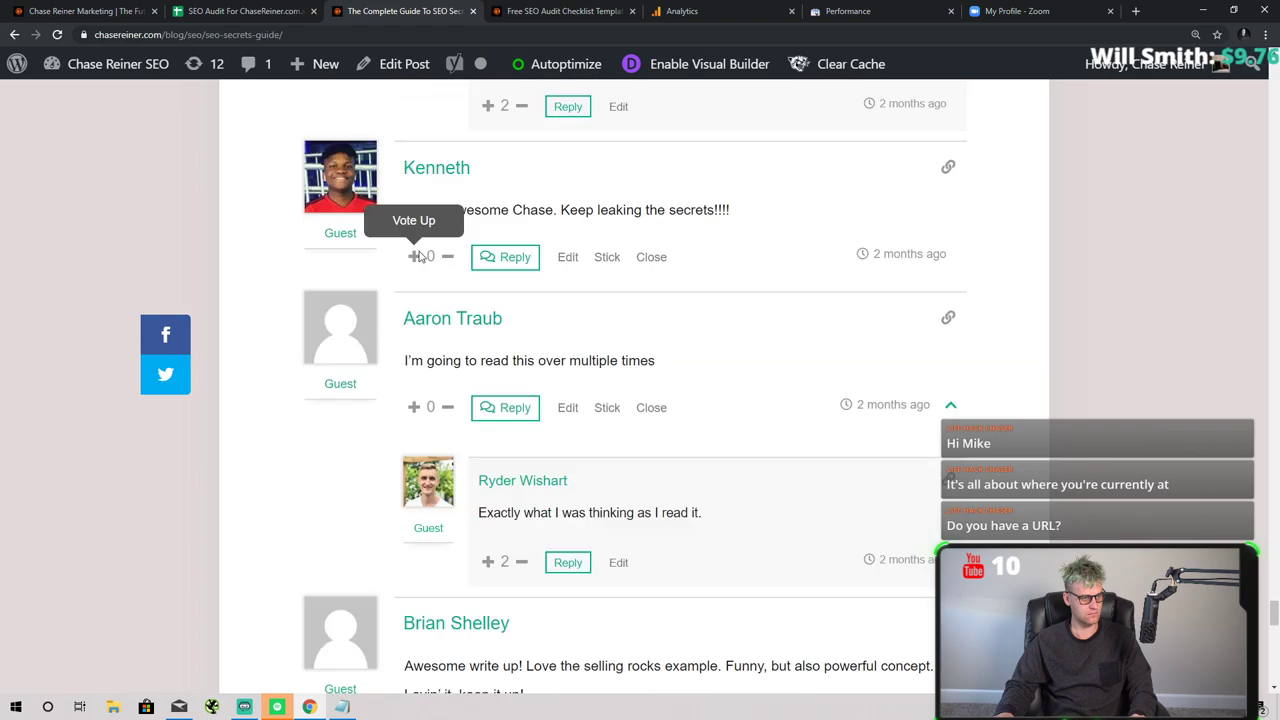
{"action": "scroll", "coordinate": [414, 251], "scroll_direction": "up", "scroll_amount": 5}
- Return to the blog listing and scroll down to the Top Facebook Groups for SEO card
{"action": "left_click", "coordinate": [21, 41]}
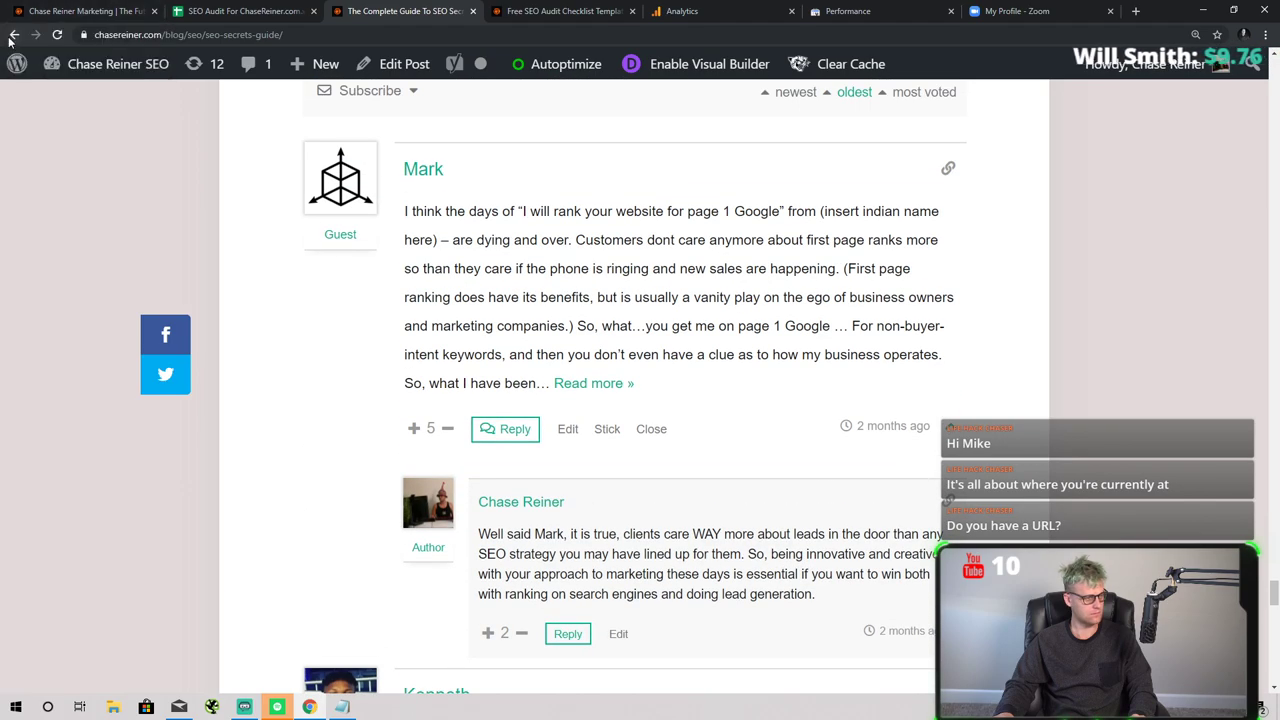
{"action": "scroll", "coordinate": [806, 337], "scroll_direction": "down", "scroll_amount": 5}
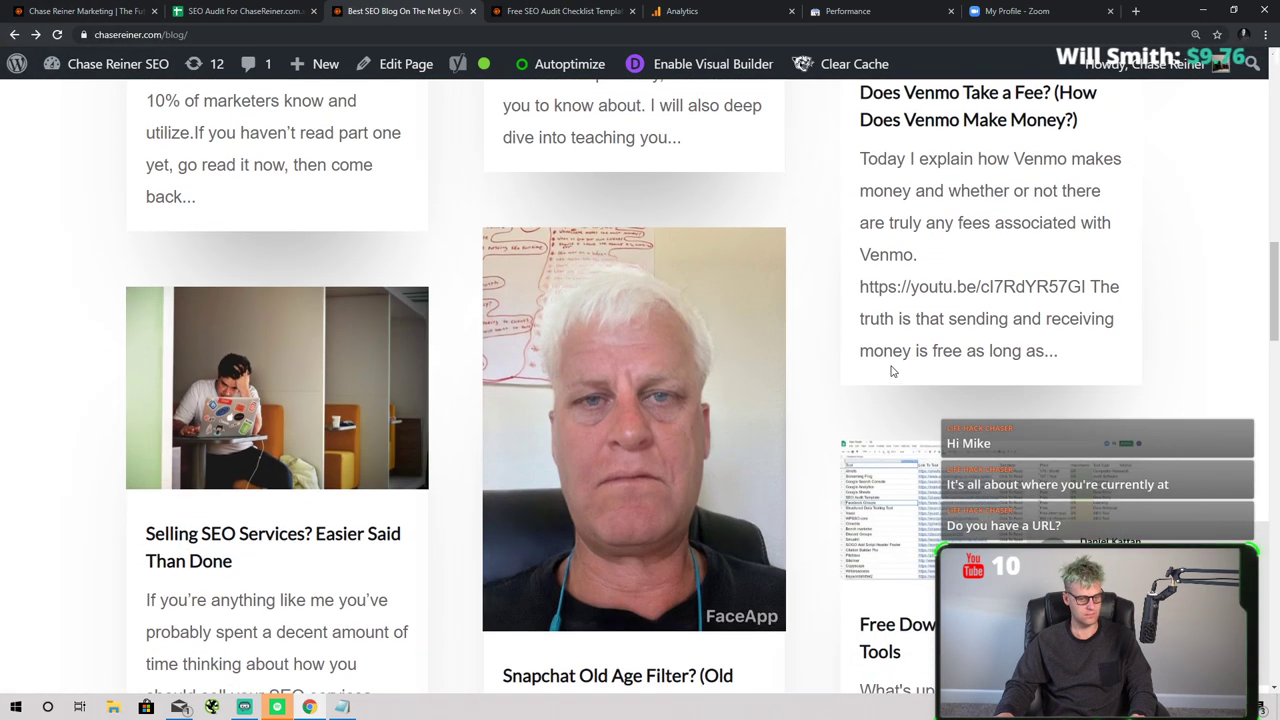
{"action": "scroll", "coordinate": [898, 390], "scroll_direction": "down", "scroll_amount": 3}
{"action": "scroll", "coordinate": [902, 411], "scroll_direction": "down", "scroll_amount": 6}
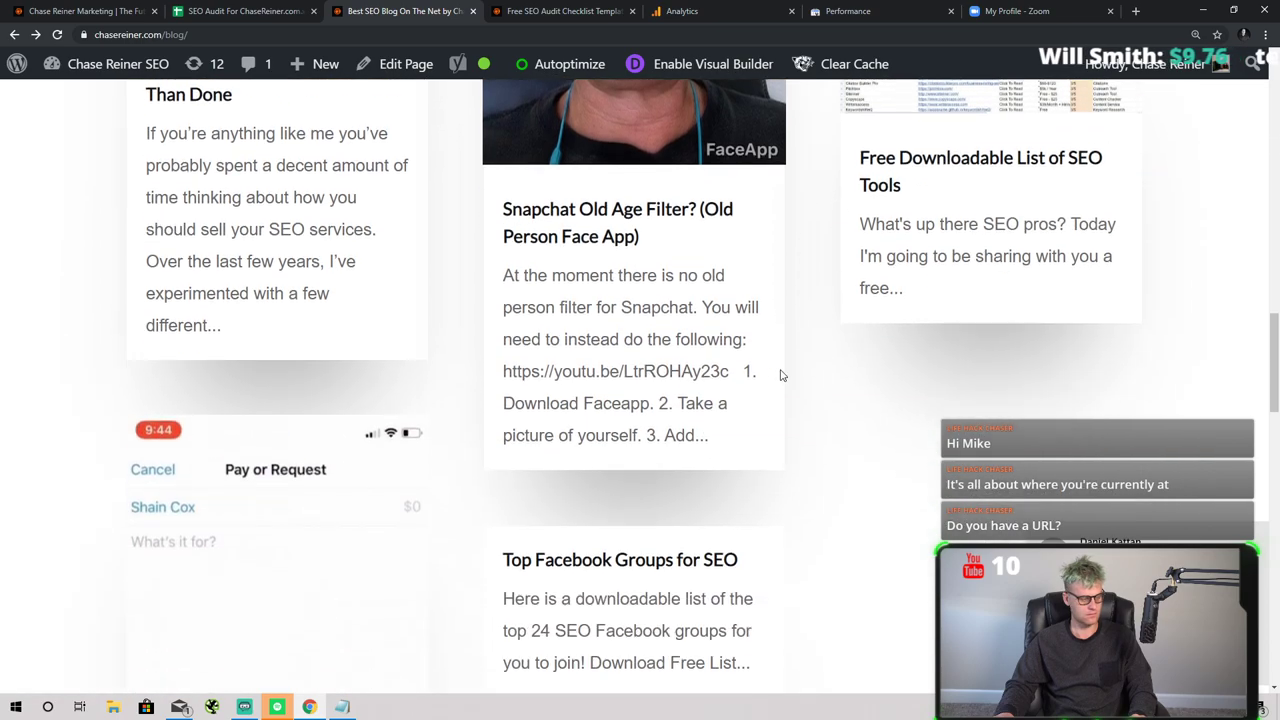
- Load the copied personal meeting link in a new tab, then download and open the Zoom launcher
{"action": "left_click", "coordinate": [985, 11]}
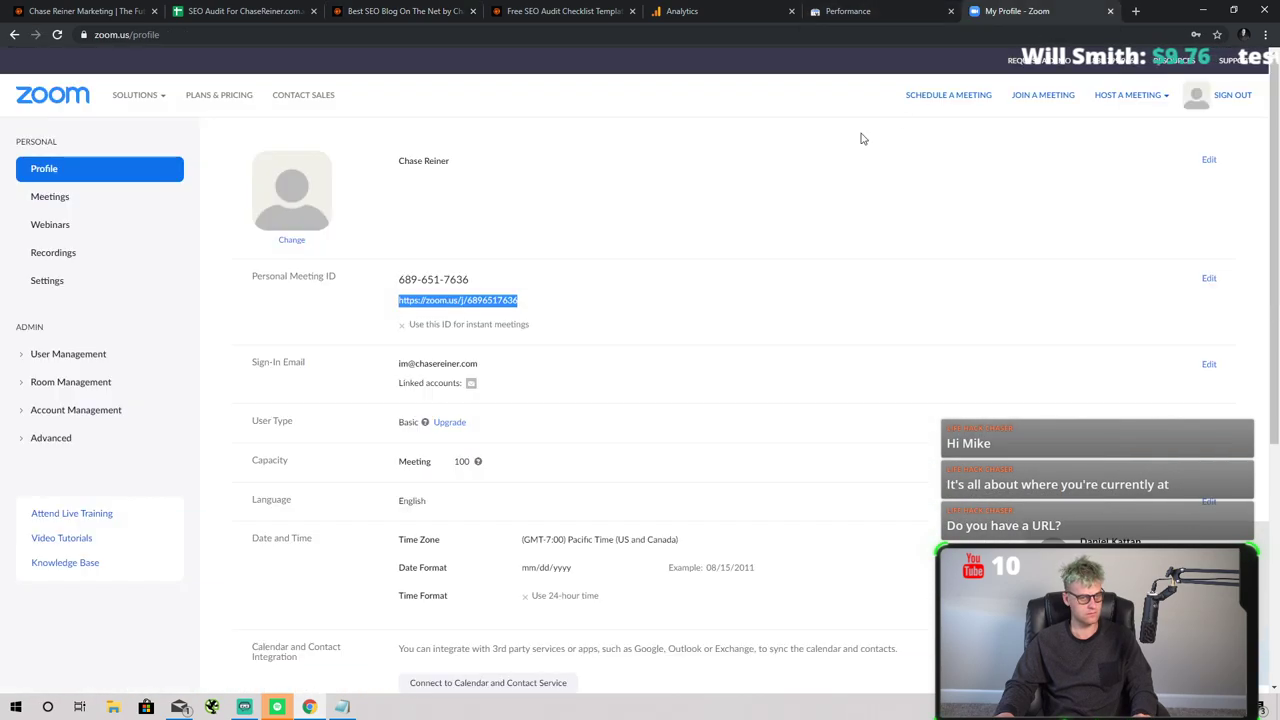
{"action": "left_click_drag", "start_coordinate": [521, 304], "coordinate": [399, 304]}
{"action": "key", "text": "ctrl+c"}
{"action": "left_click", "coordinate": [1135, 11]}
{"action": "key", "text": "ctrl+v"}
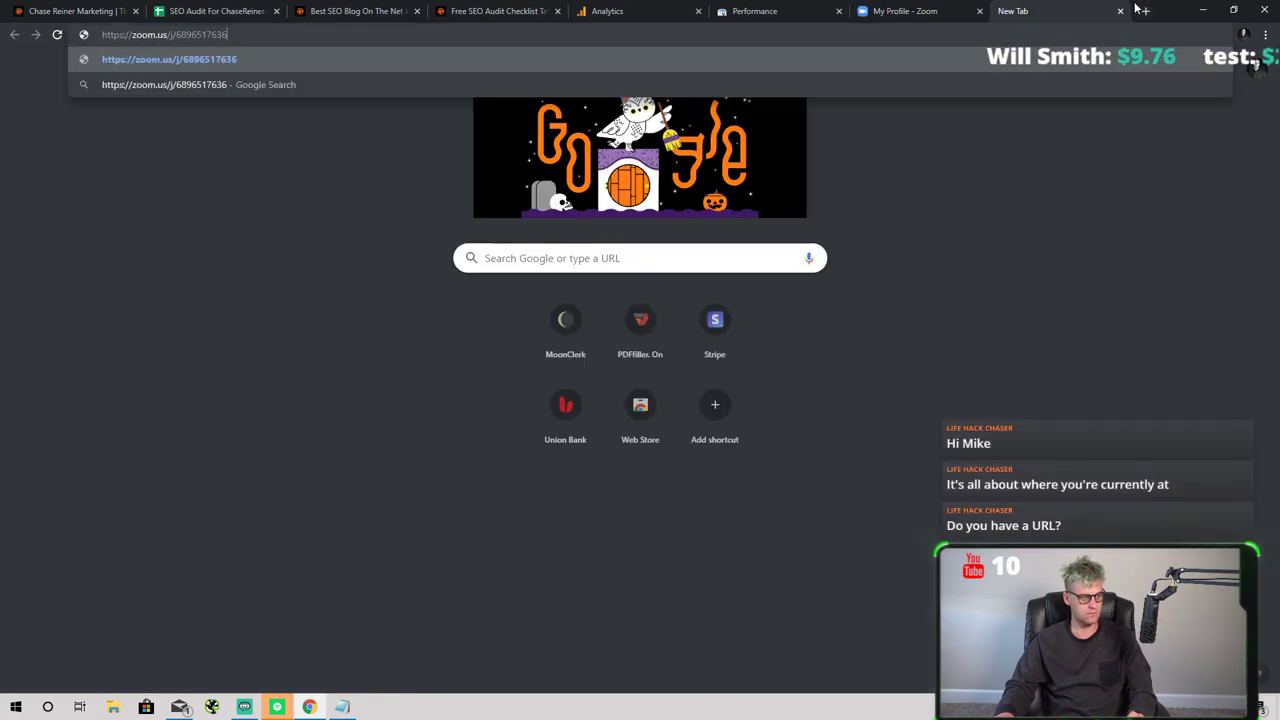
{"action": "key", "text": "Return"}
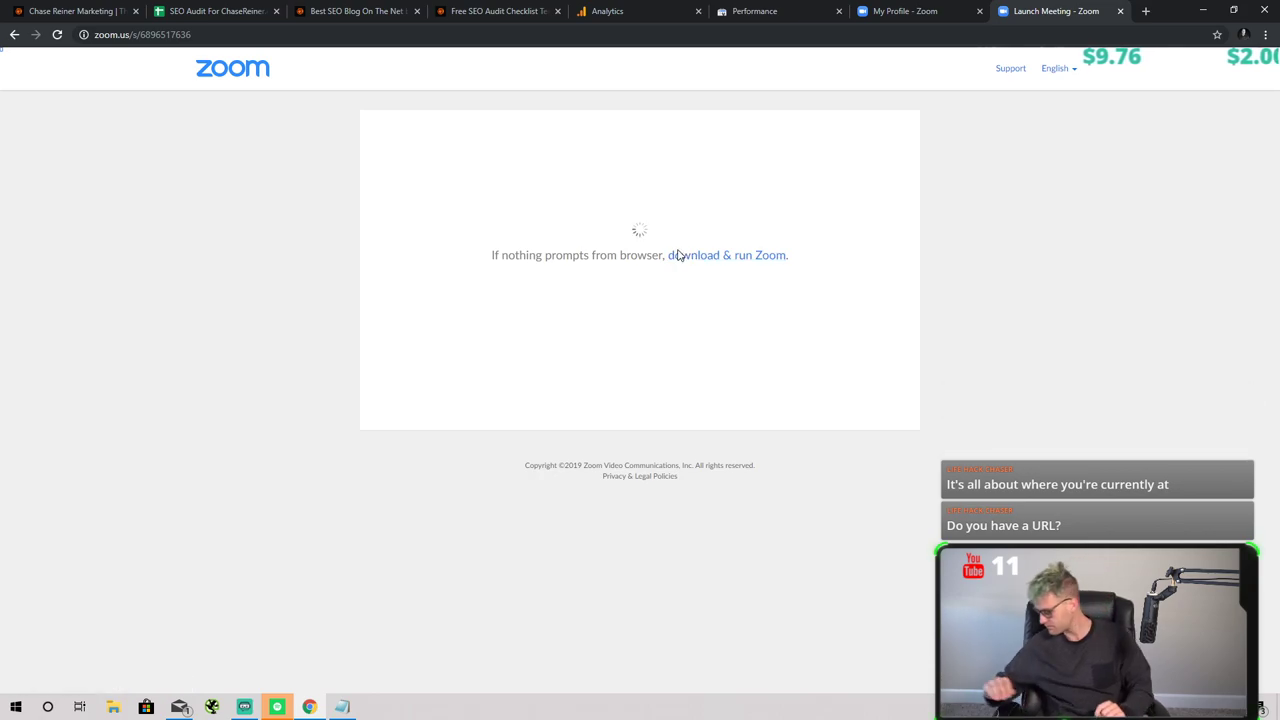
{"action": "left_click", "coordinate": [677, 255]}
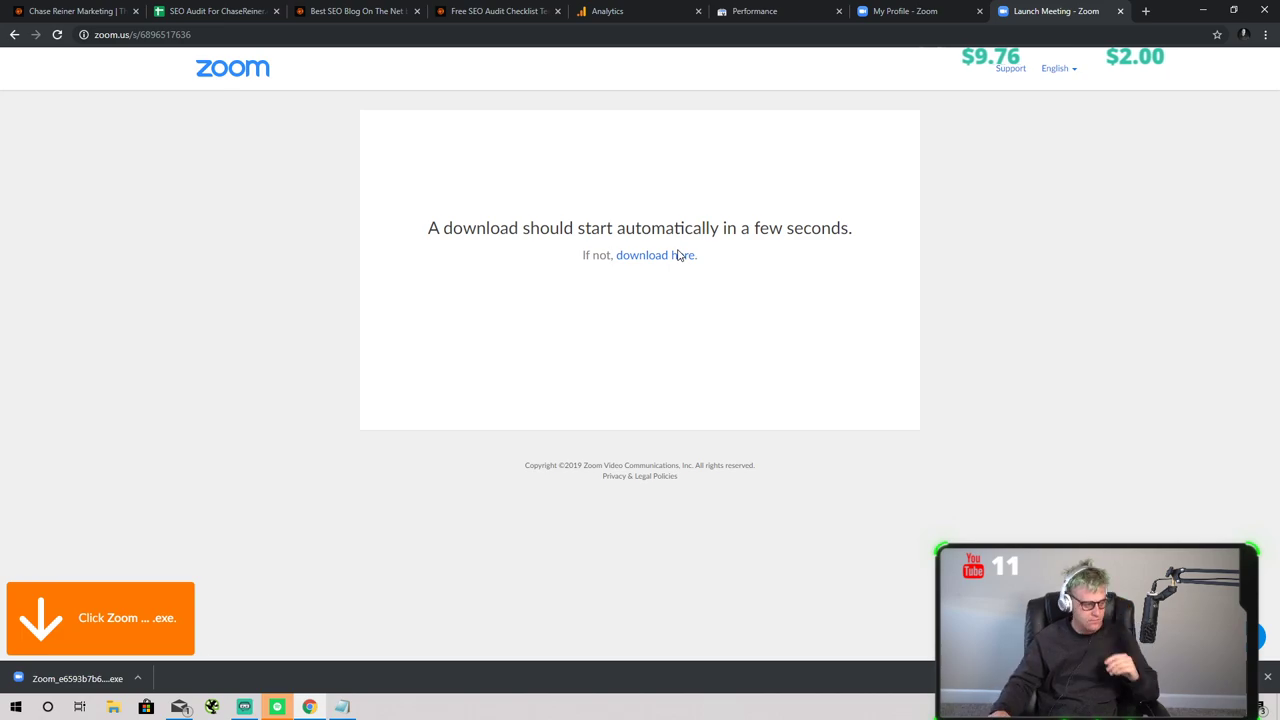
{"action": "left_click", "coordinate": [57, 678]}
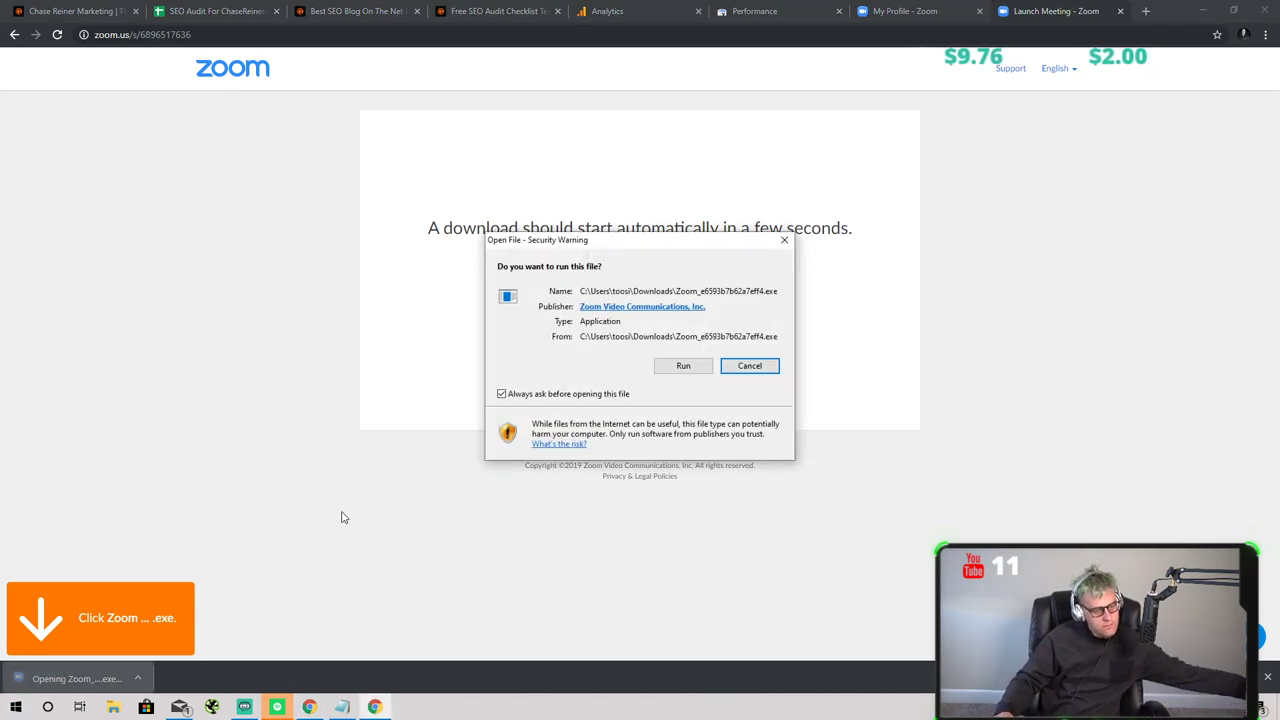
- Run the Zoom launcher, join with computer audio, and show the participants list
{"action": "left_click", "coordinate": [662, 366]}
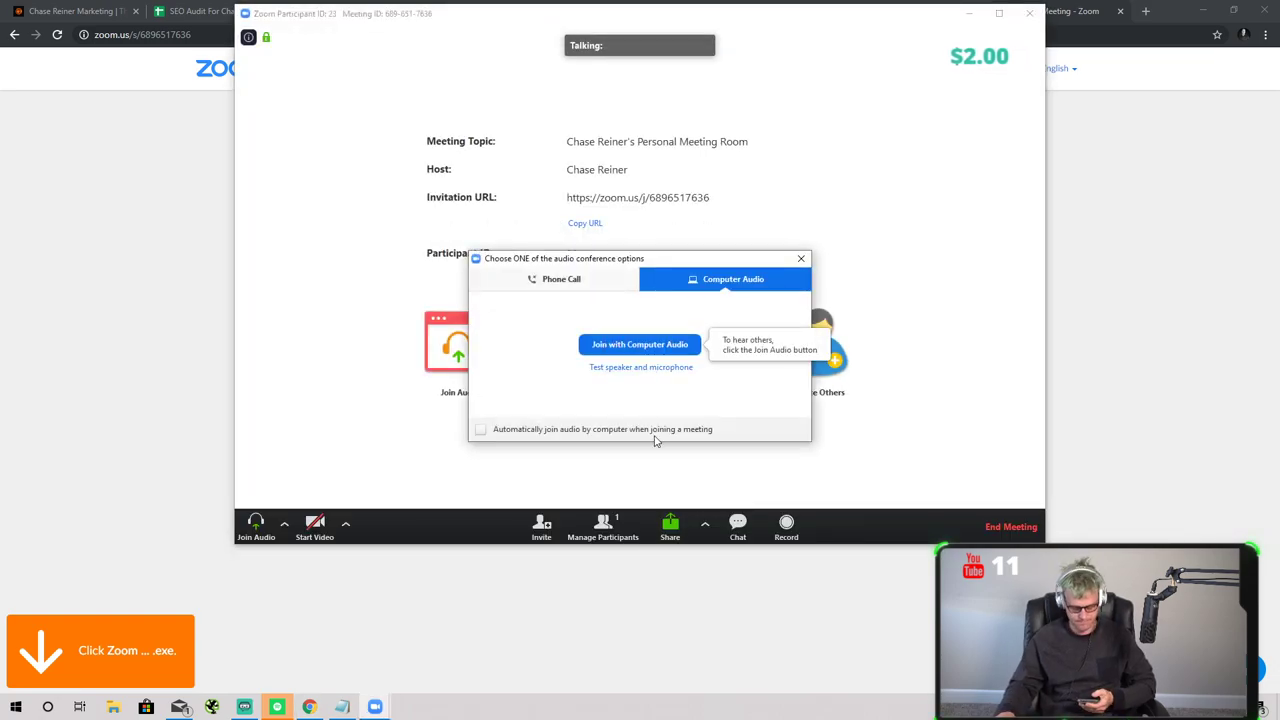
{"action": "left_click", "coordinate": [640, 344]}
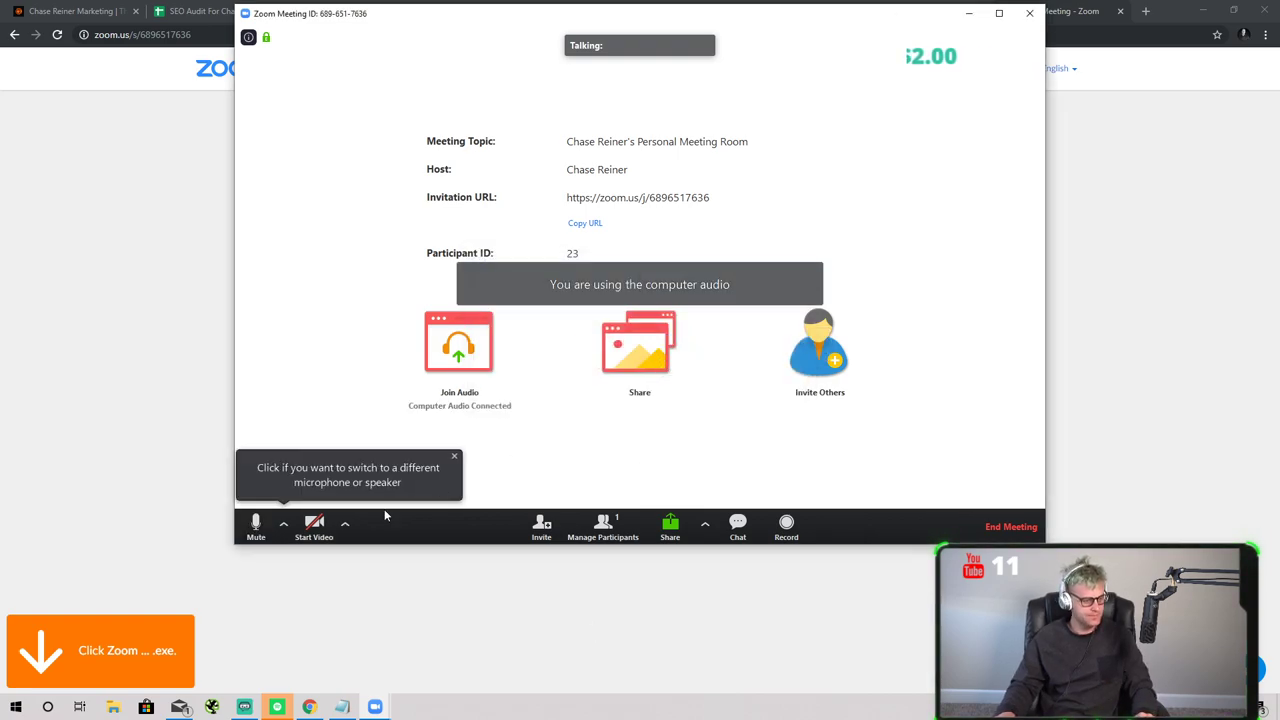
{"action": "left_click", "coordinate": [584, 524]}
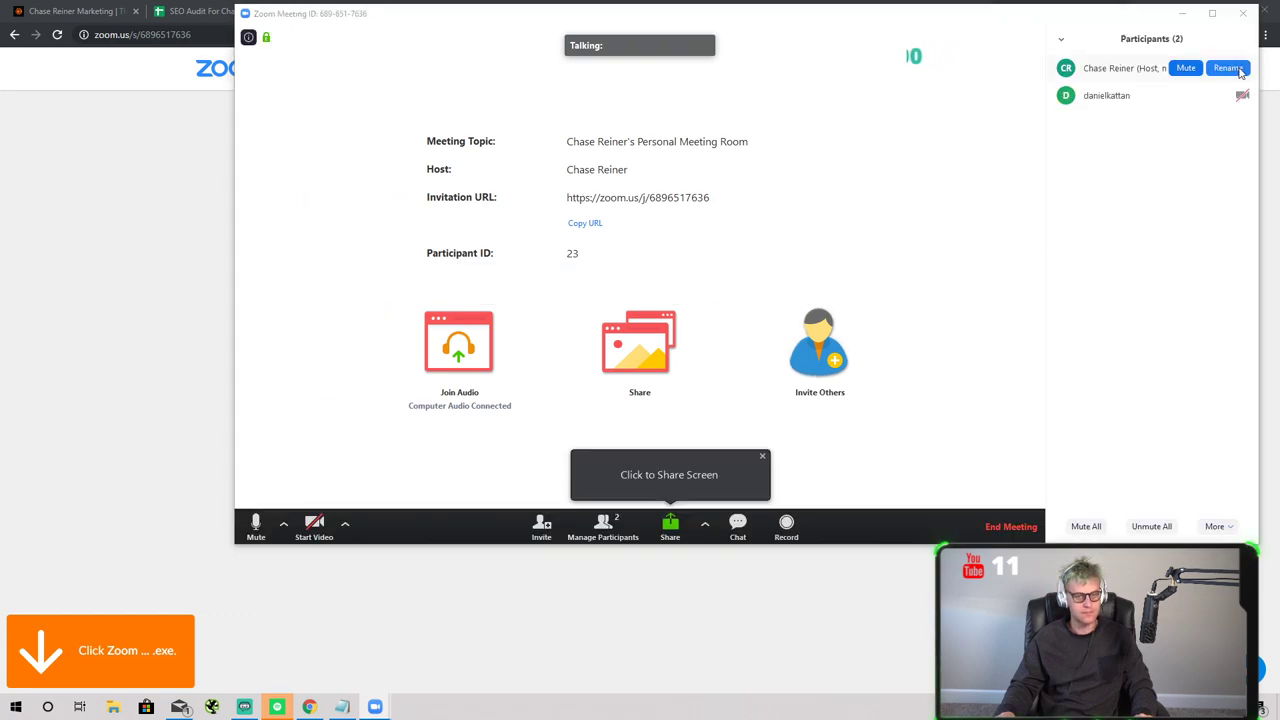
- Keep the host's participant name unchanged, turn on the camera, and move the meeting window down
{"action": "mouse_move", "coordinate": [1242, 74]}
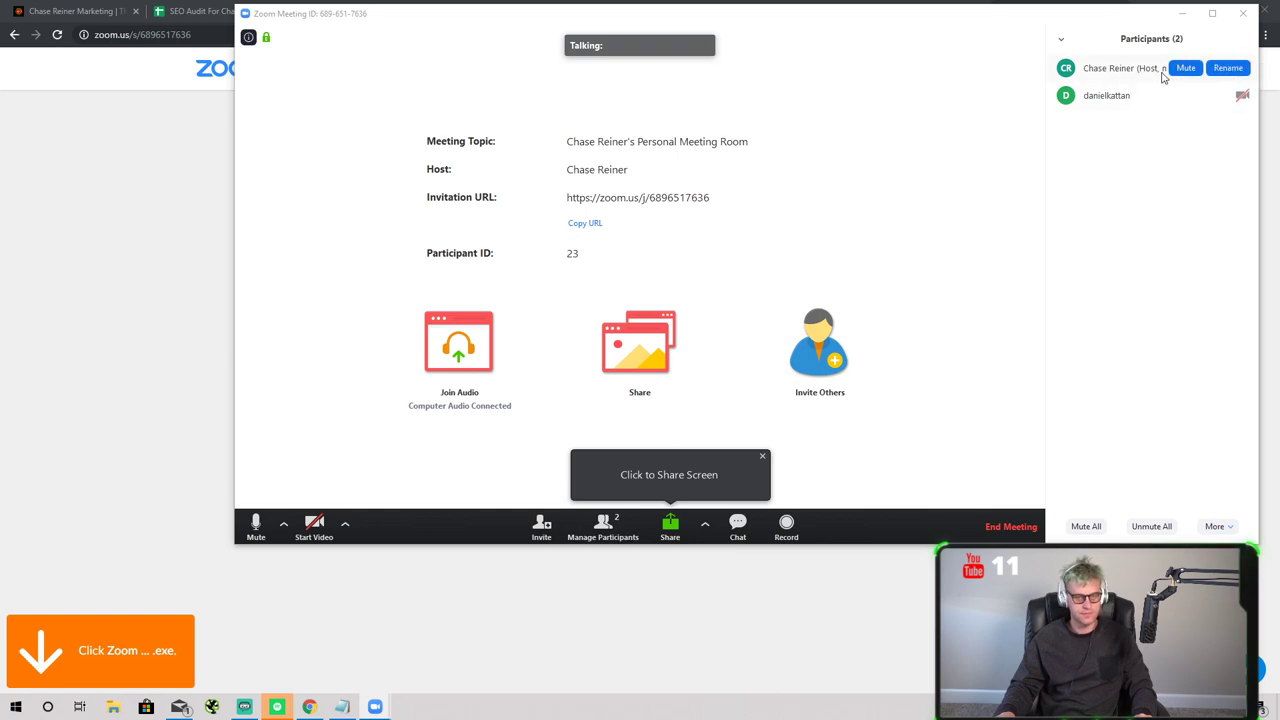
{"action": "left_click", "coordinate": [1230, 69]}
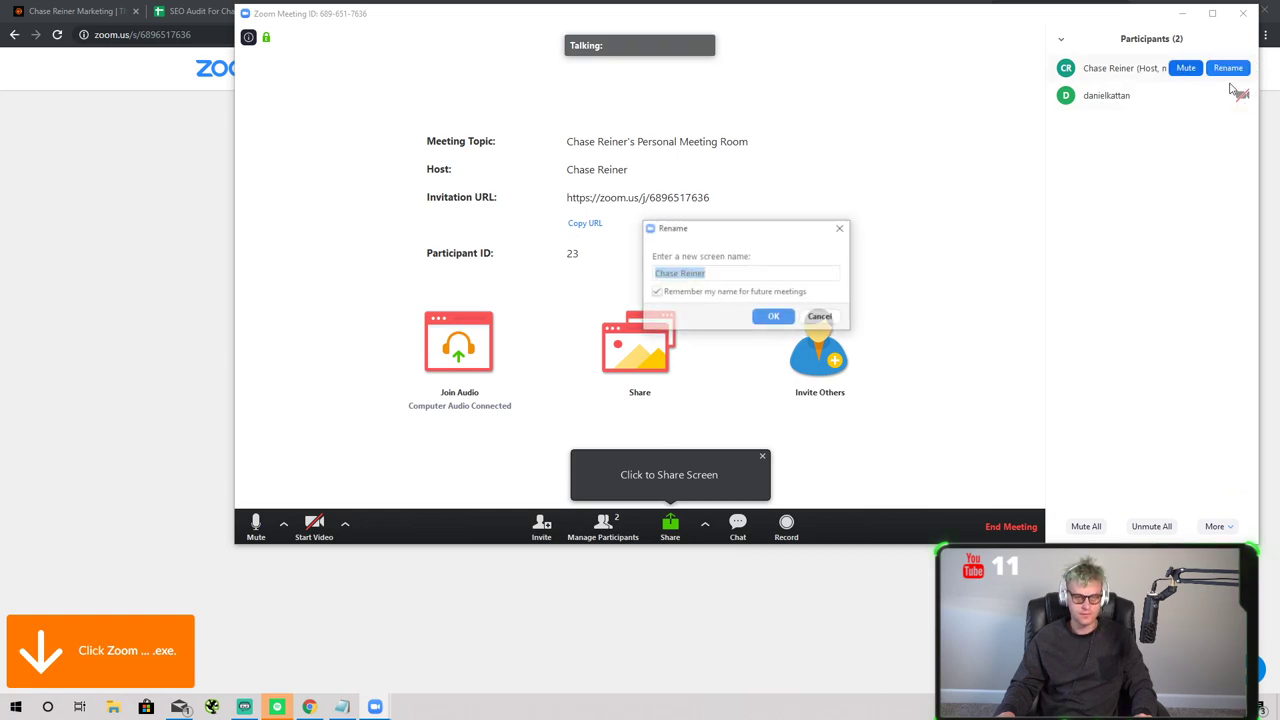
{"action": "left_click", "coordinate": [821, 317]}
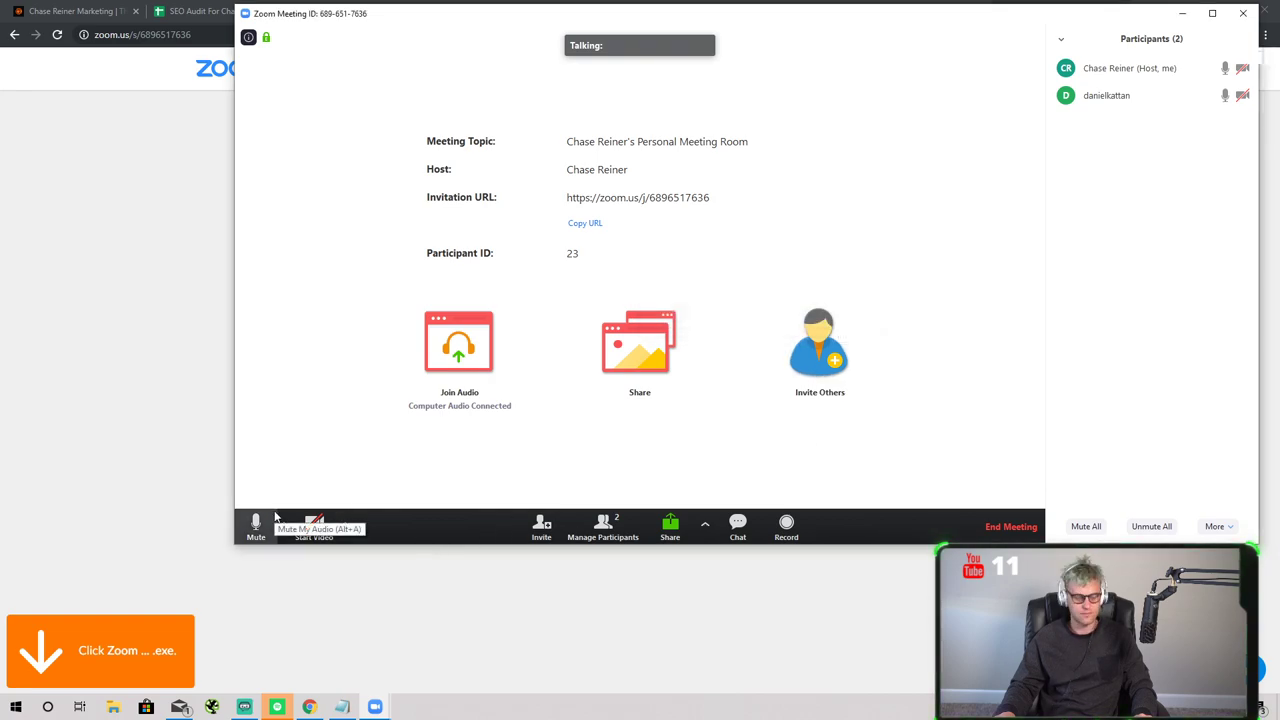
{"action": "left_click", "coordinate": [314, 524]}
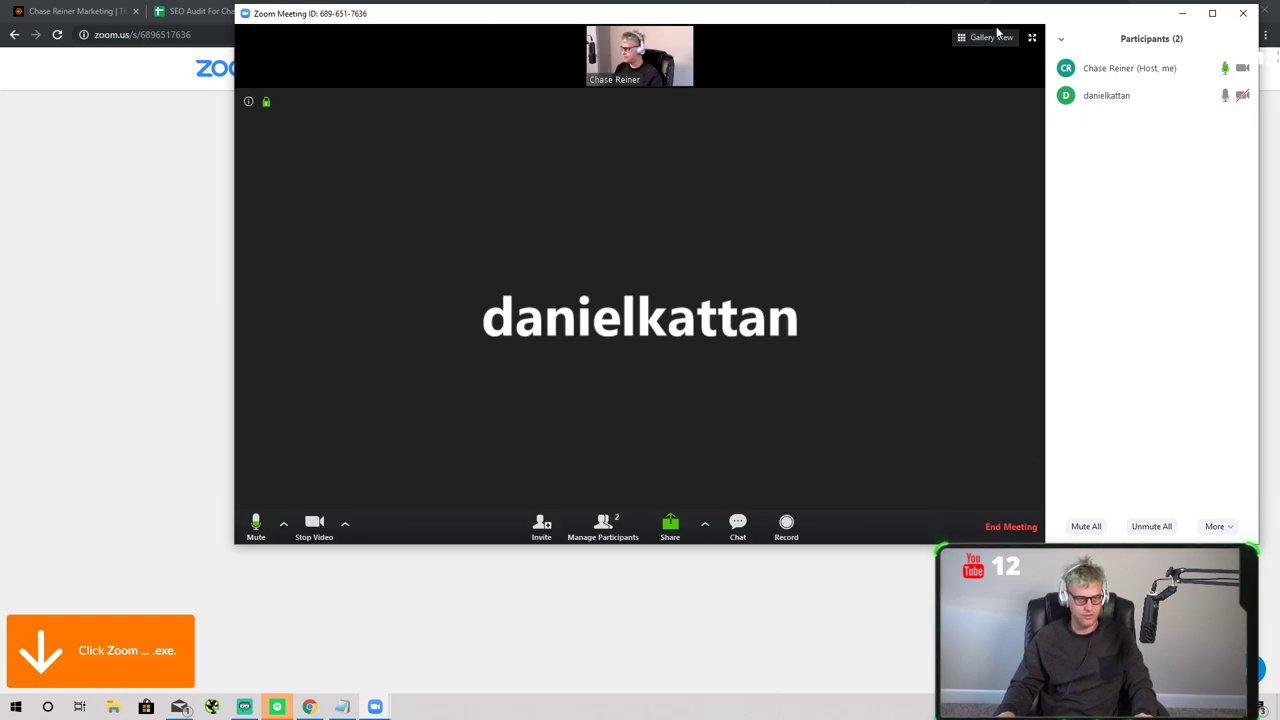
{"action": "left_click_drag", "start_coordinate": [1004, 22], "coordinate": [989, 56]}
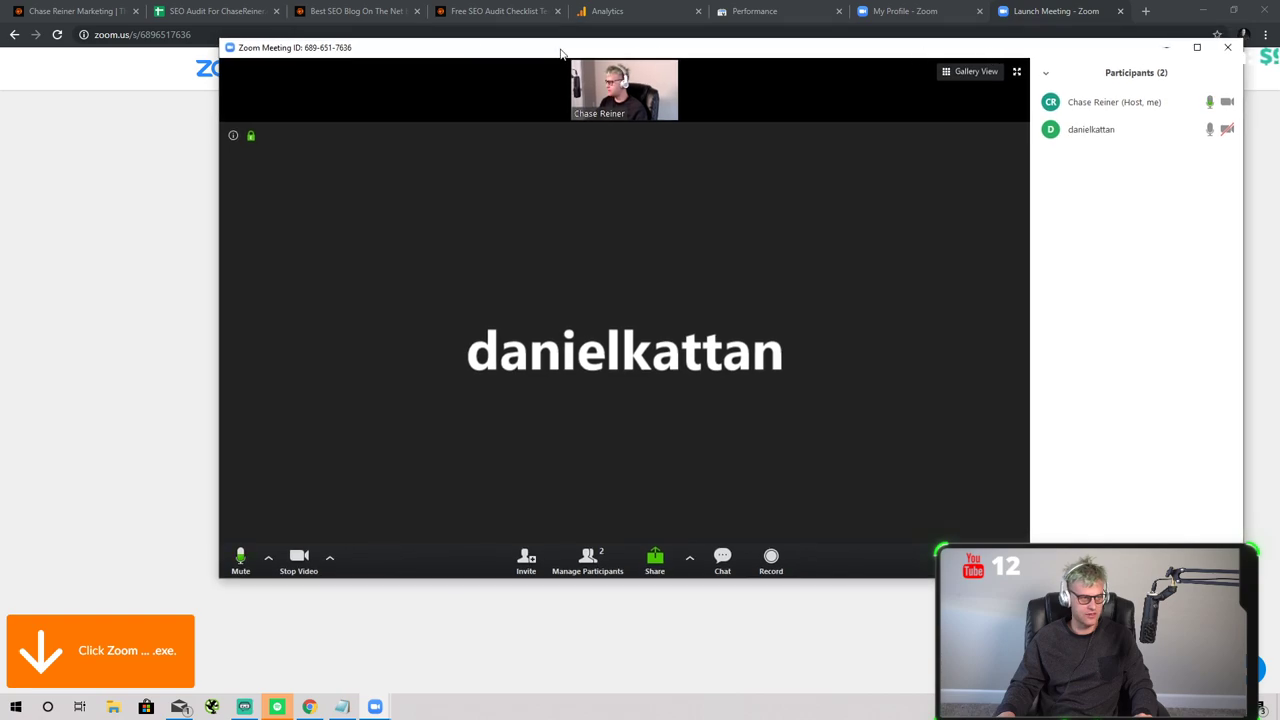
- Close the Launch Meeting tab and select the local seo guide query in A10 on Phase 2
{"action": "left_click", "coordinate": [1120, 11]}
{"action": "left_click", "coordinate": [245, 11]}
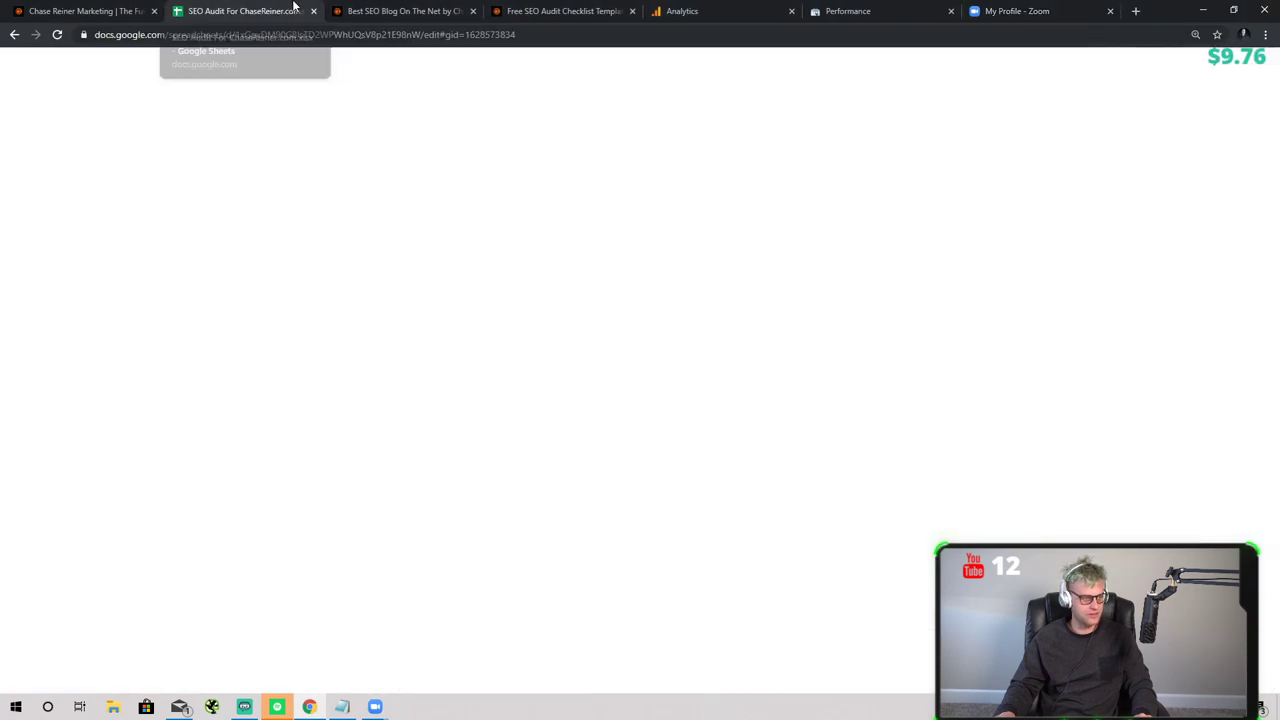
{"action": "key", "text": "alt+Tab"}
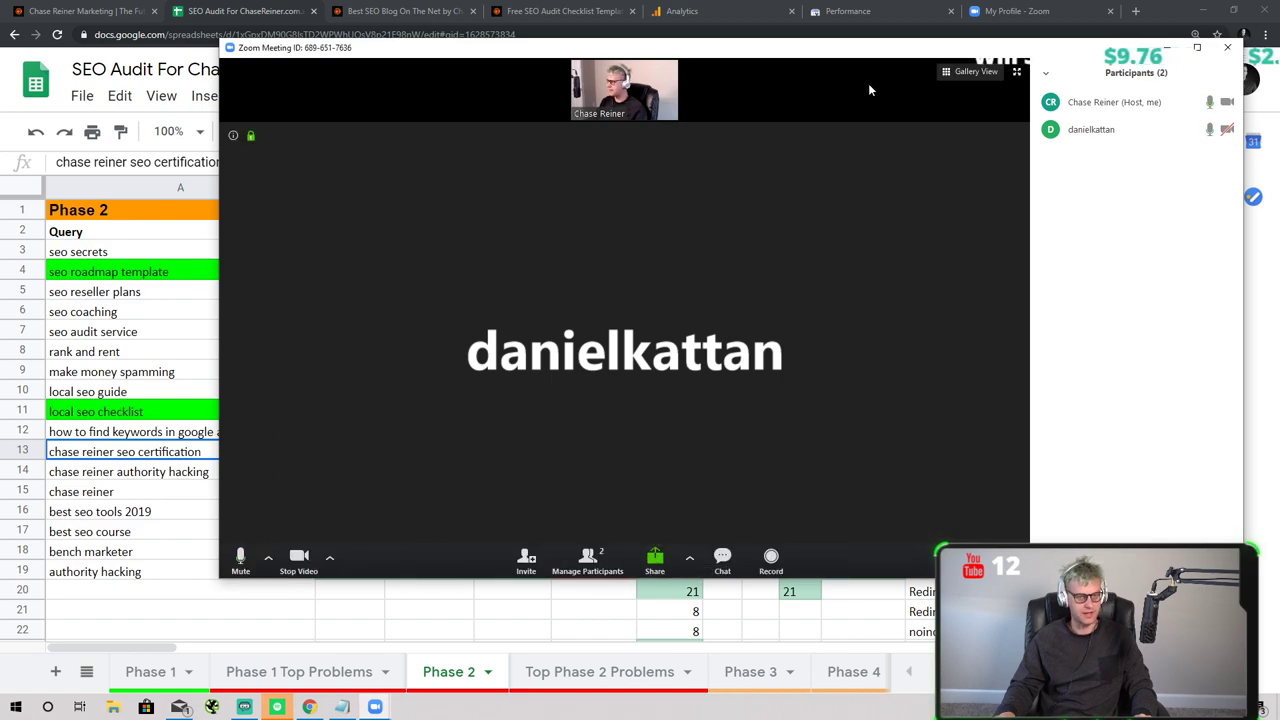
{"action": "left_click", "coordinate": [197, 390]}
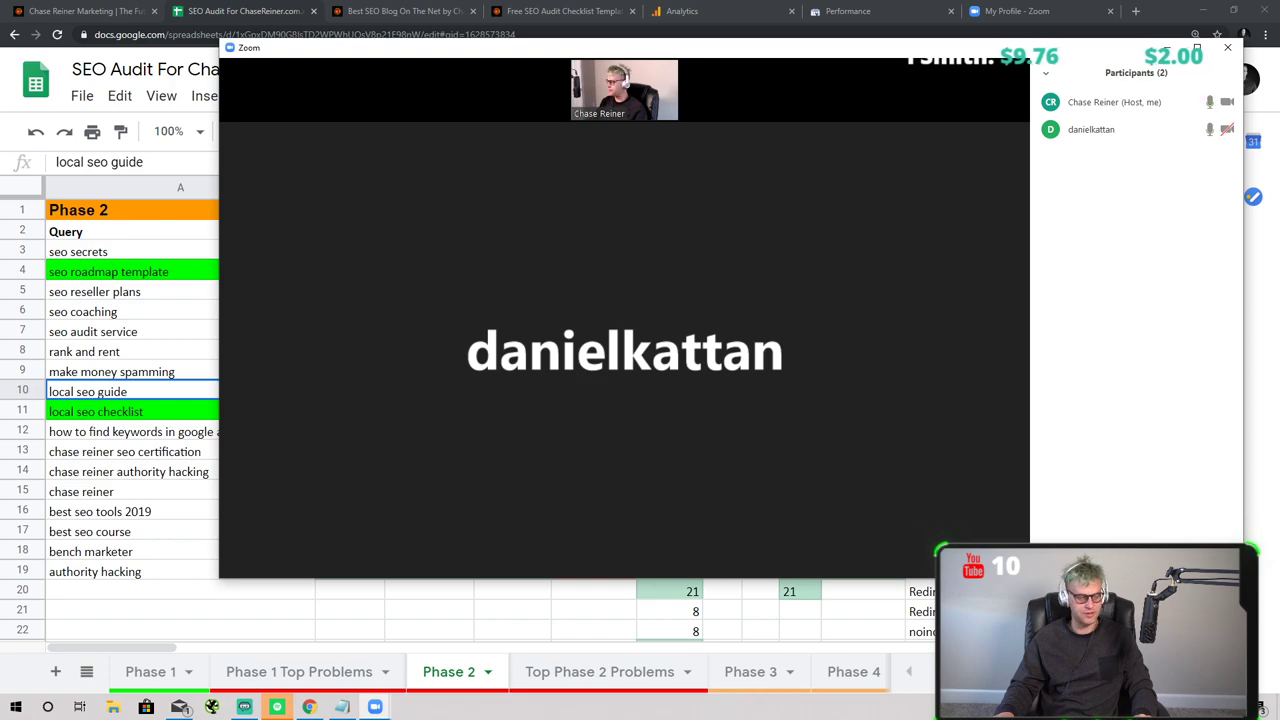
{"action": "mouse_move", "coordinate": [880, 491]}
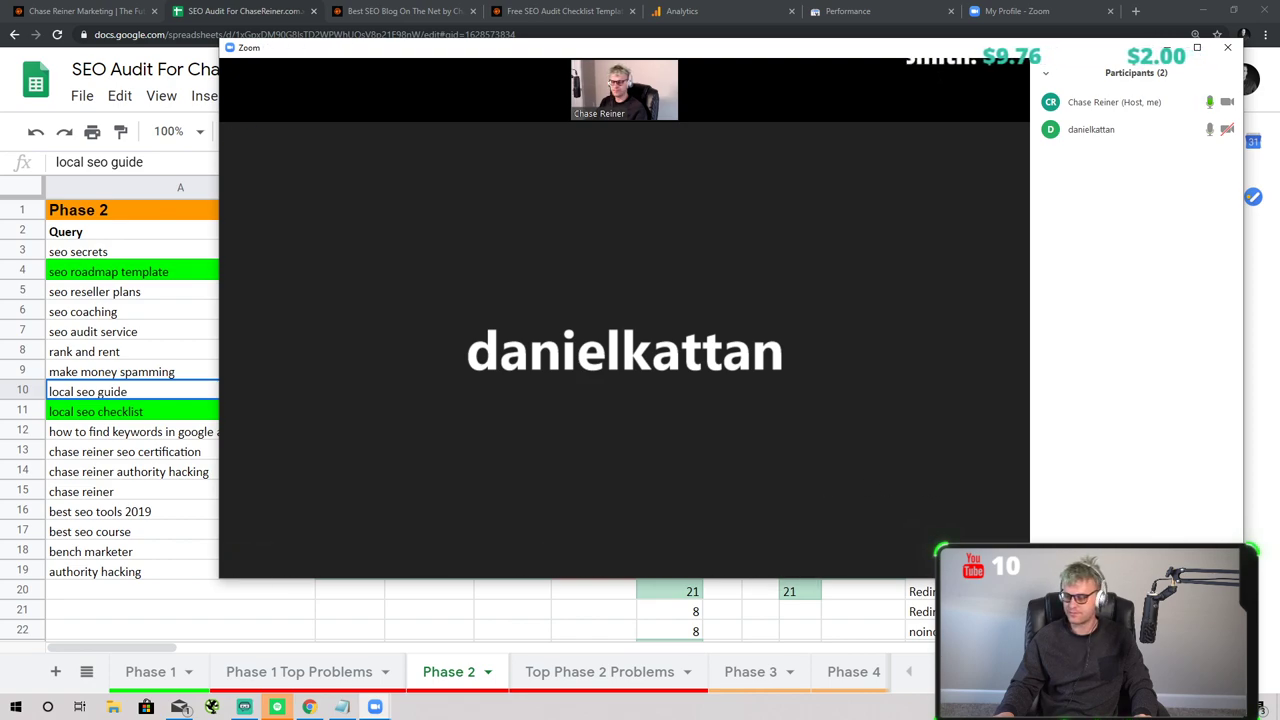